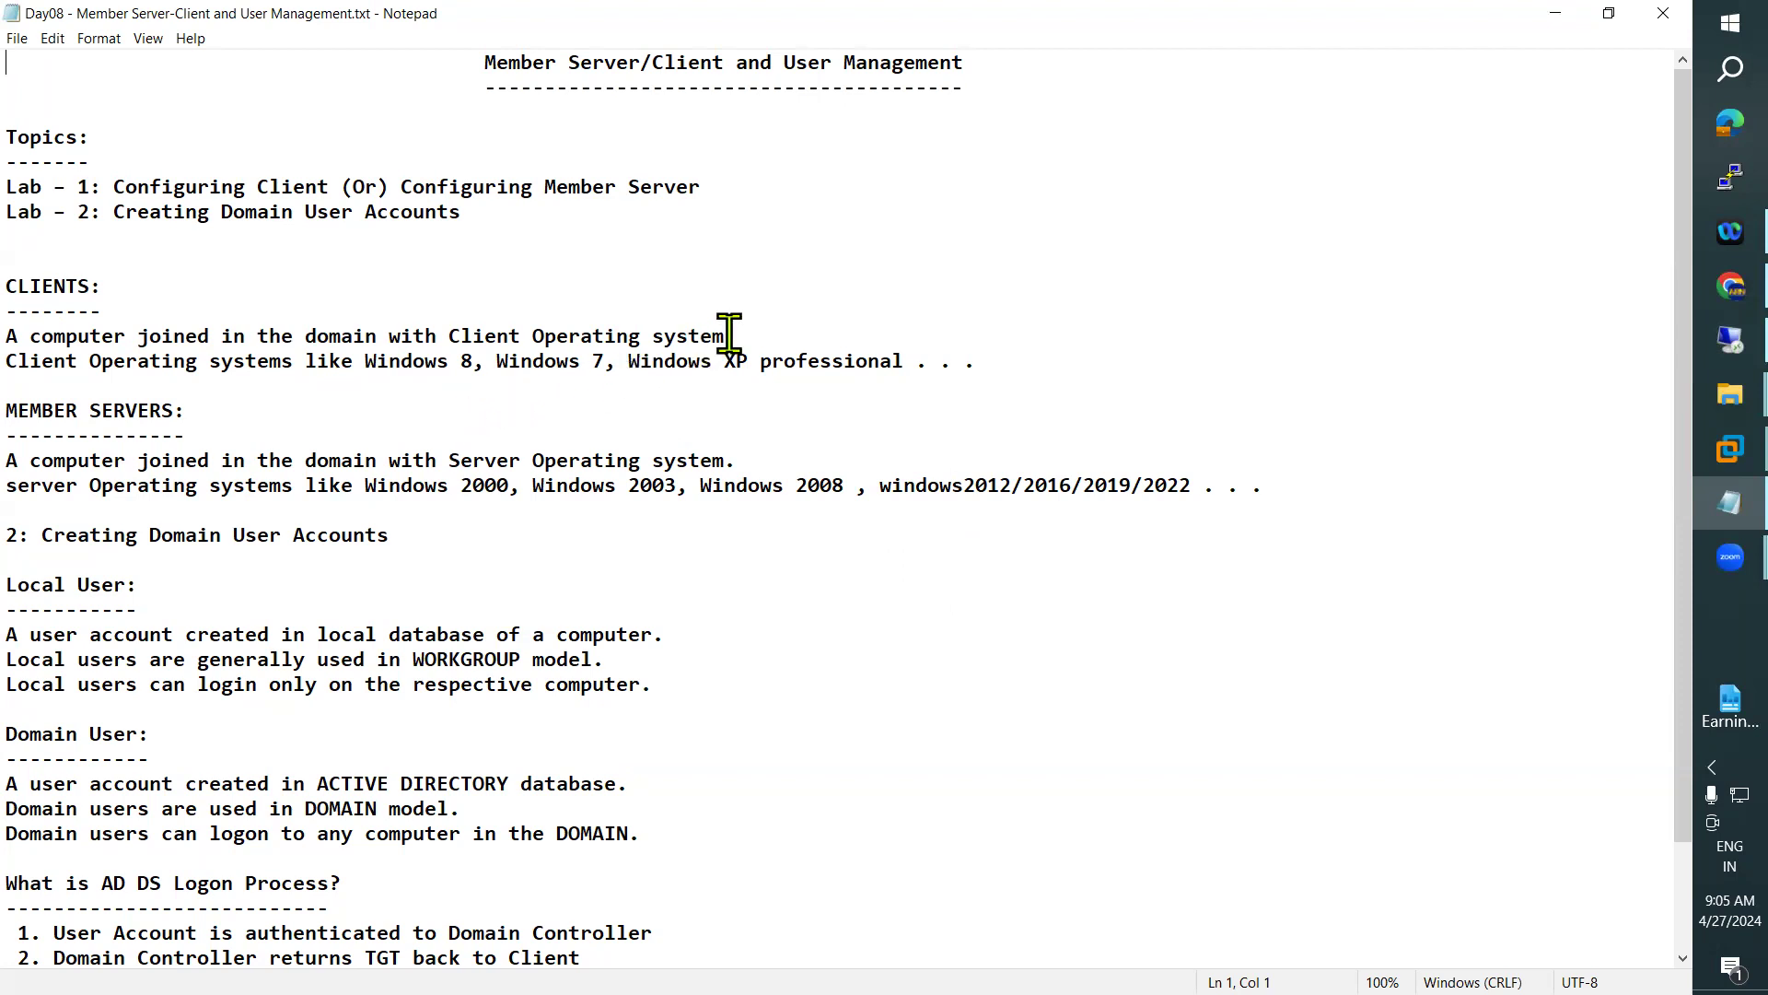
Highlight the definition under CLIENTS in the notes and launch Miro, keeping it minimized
{"action": "left_click_drag", "start_coordinate": [742, 340], "coordinate": [7, 338]}
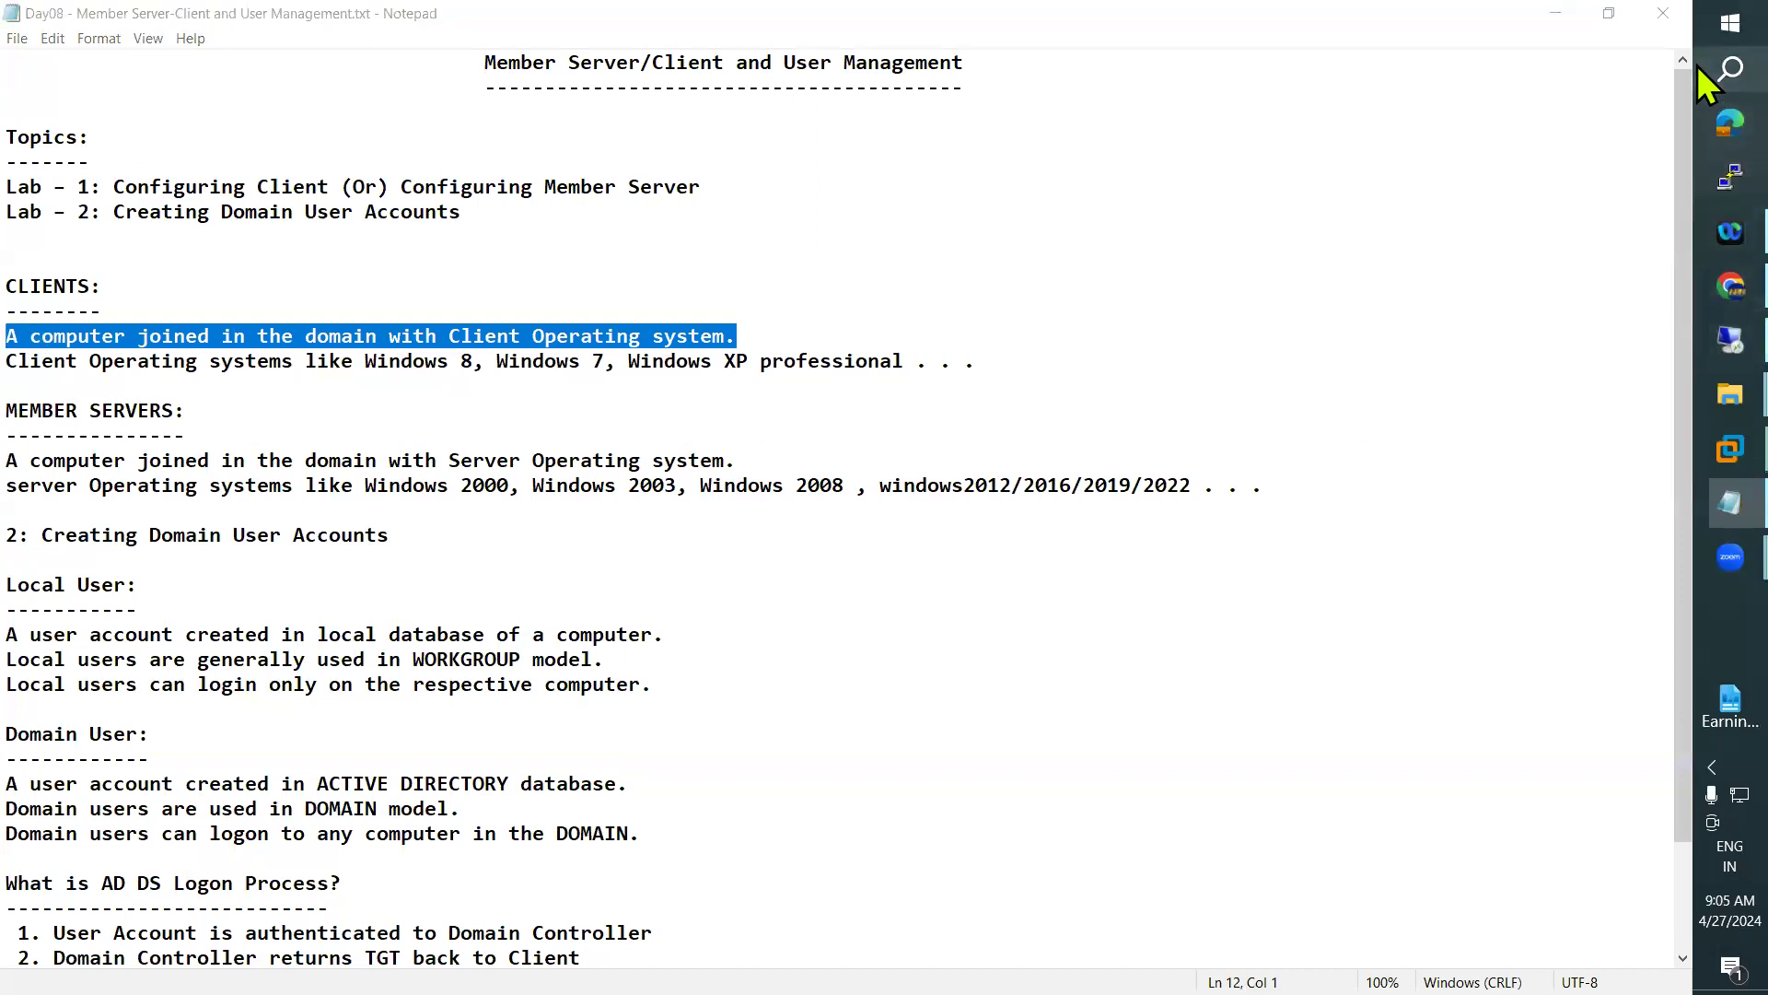
{"action": "left_click", "coordinate": [1730, 69]}
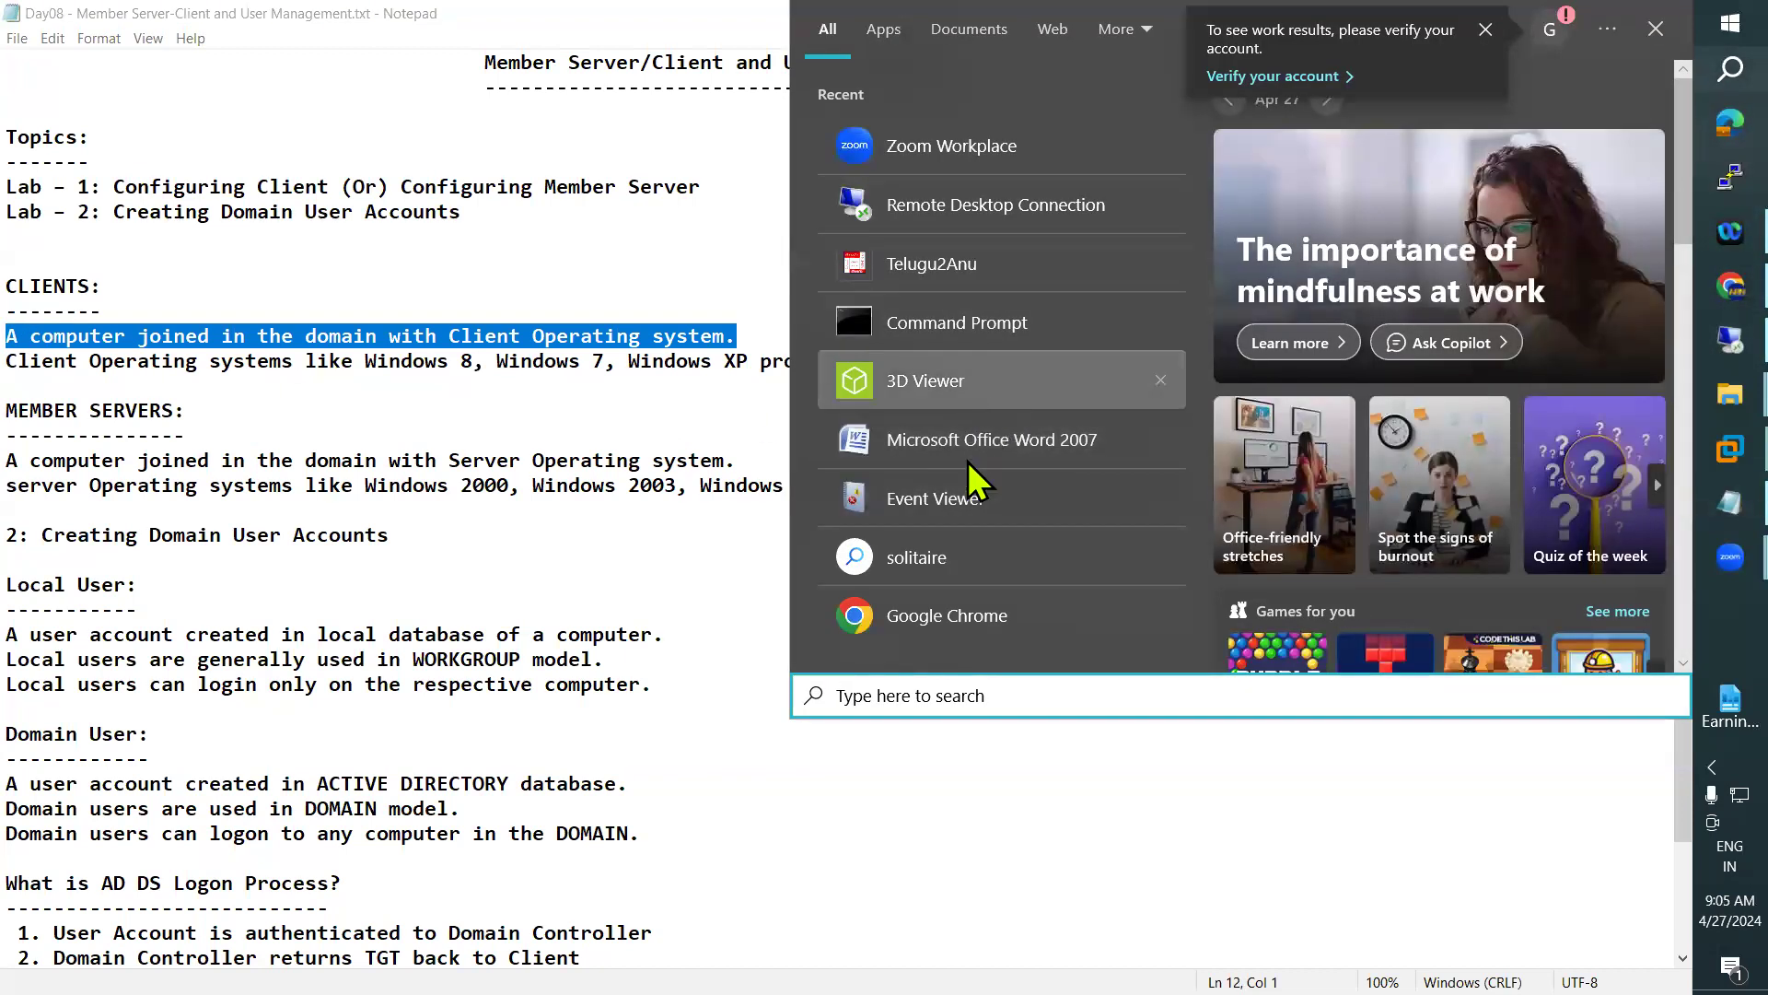
{"action": "type", "text": "m"}
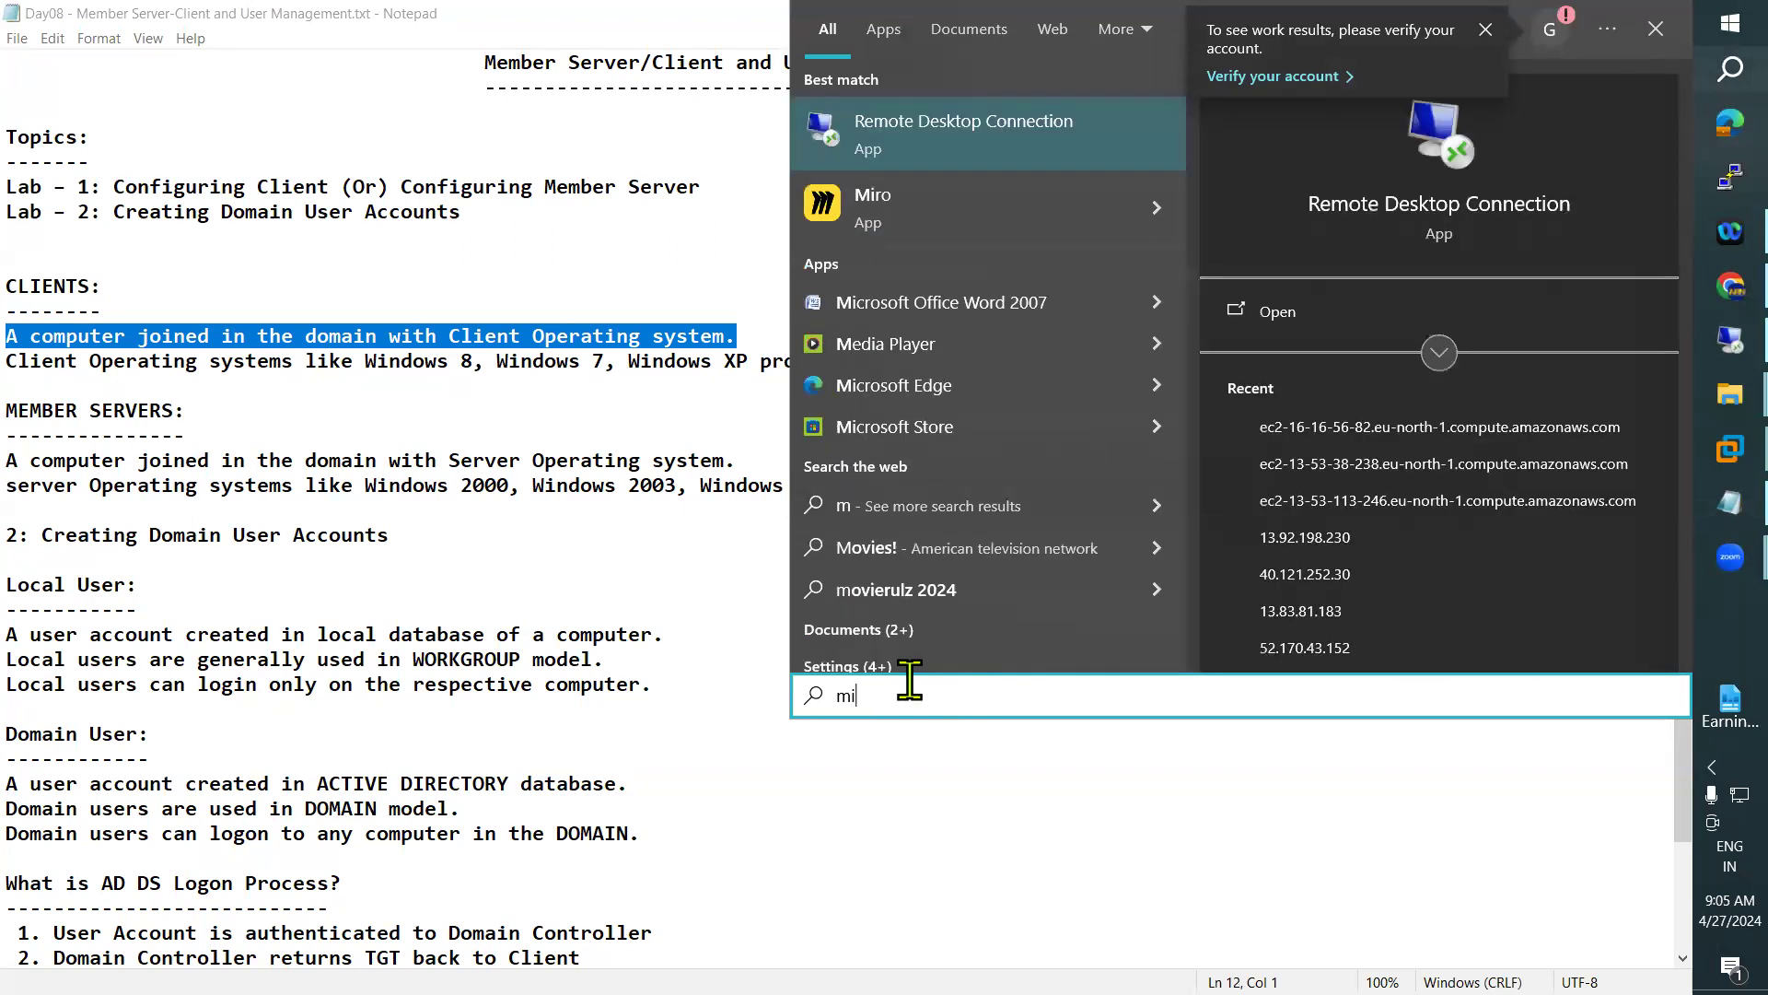
{"action": "type", "text": "i"}
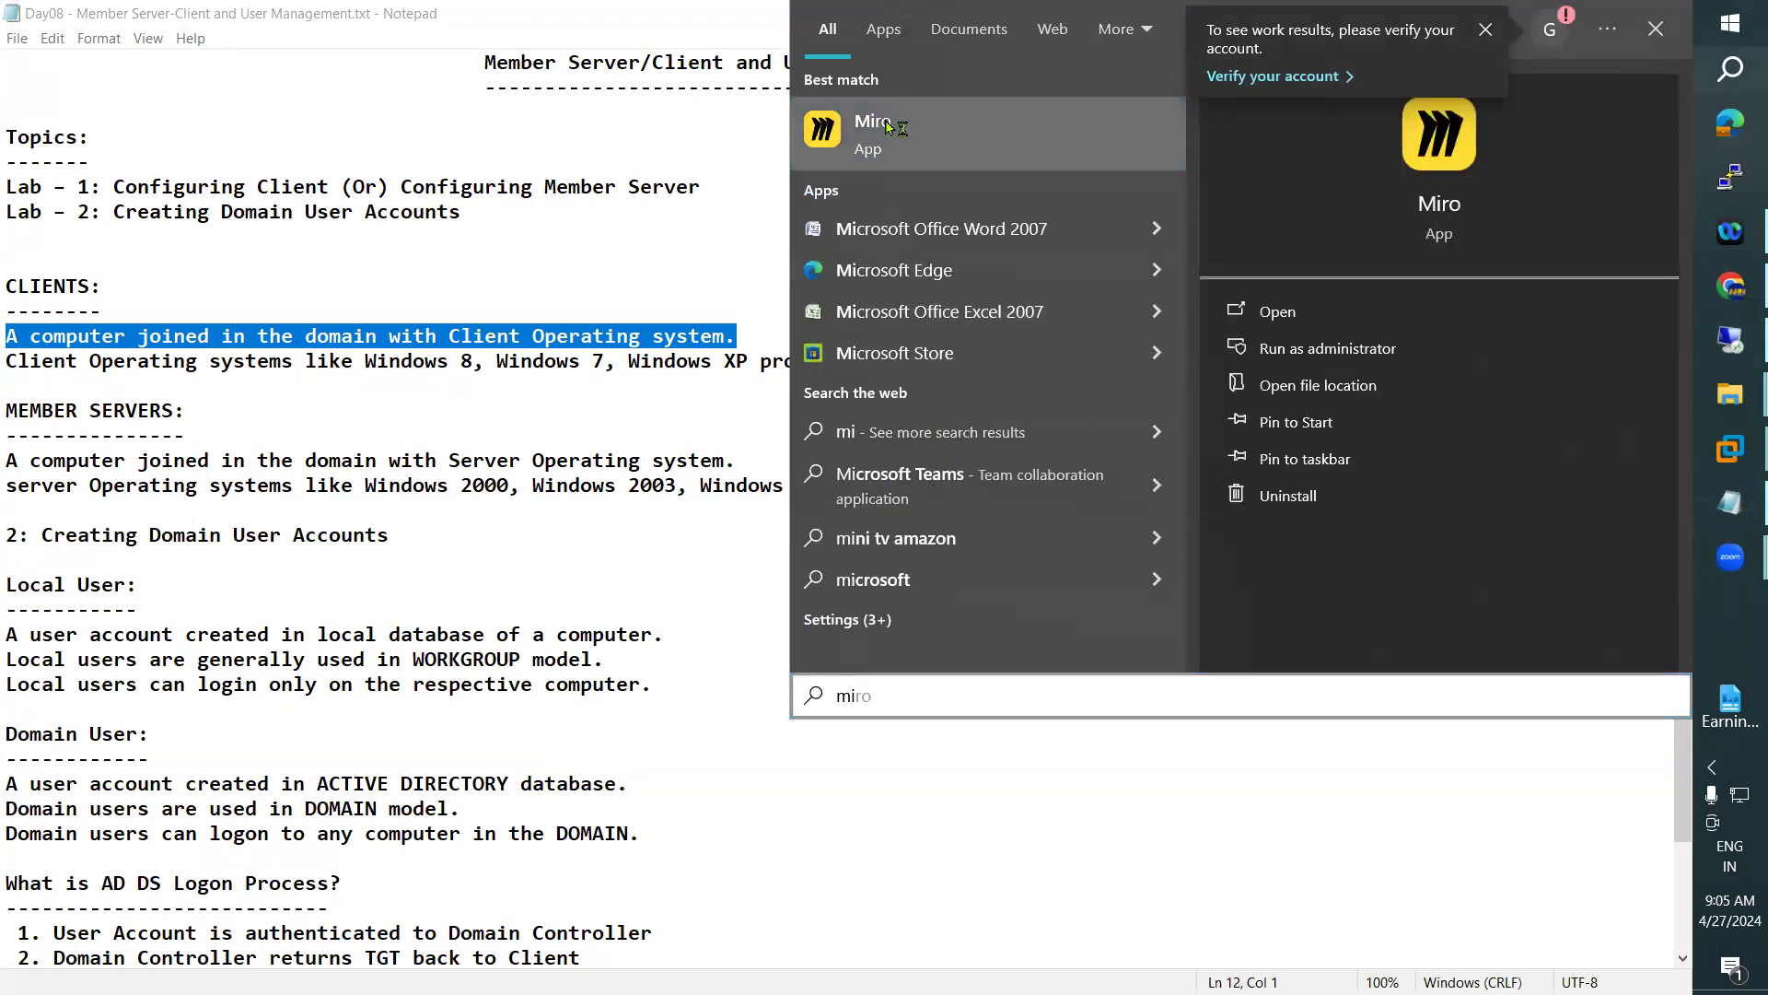
{"action": "left_click", "coordinate": [875, 129]}
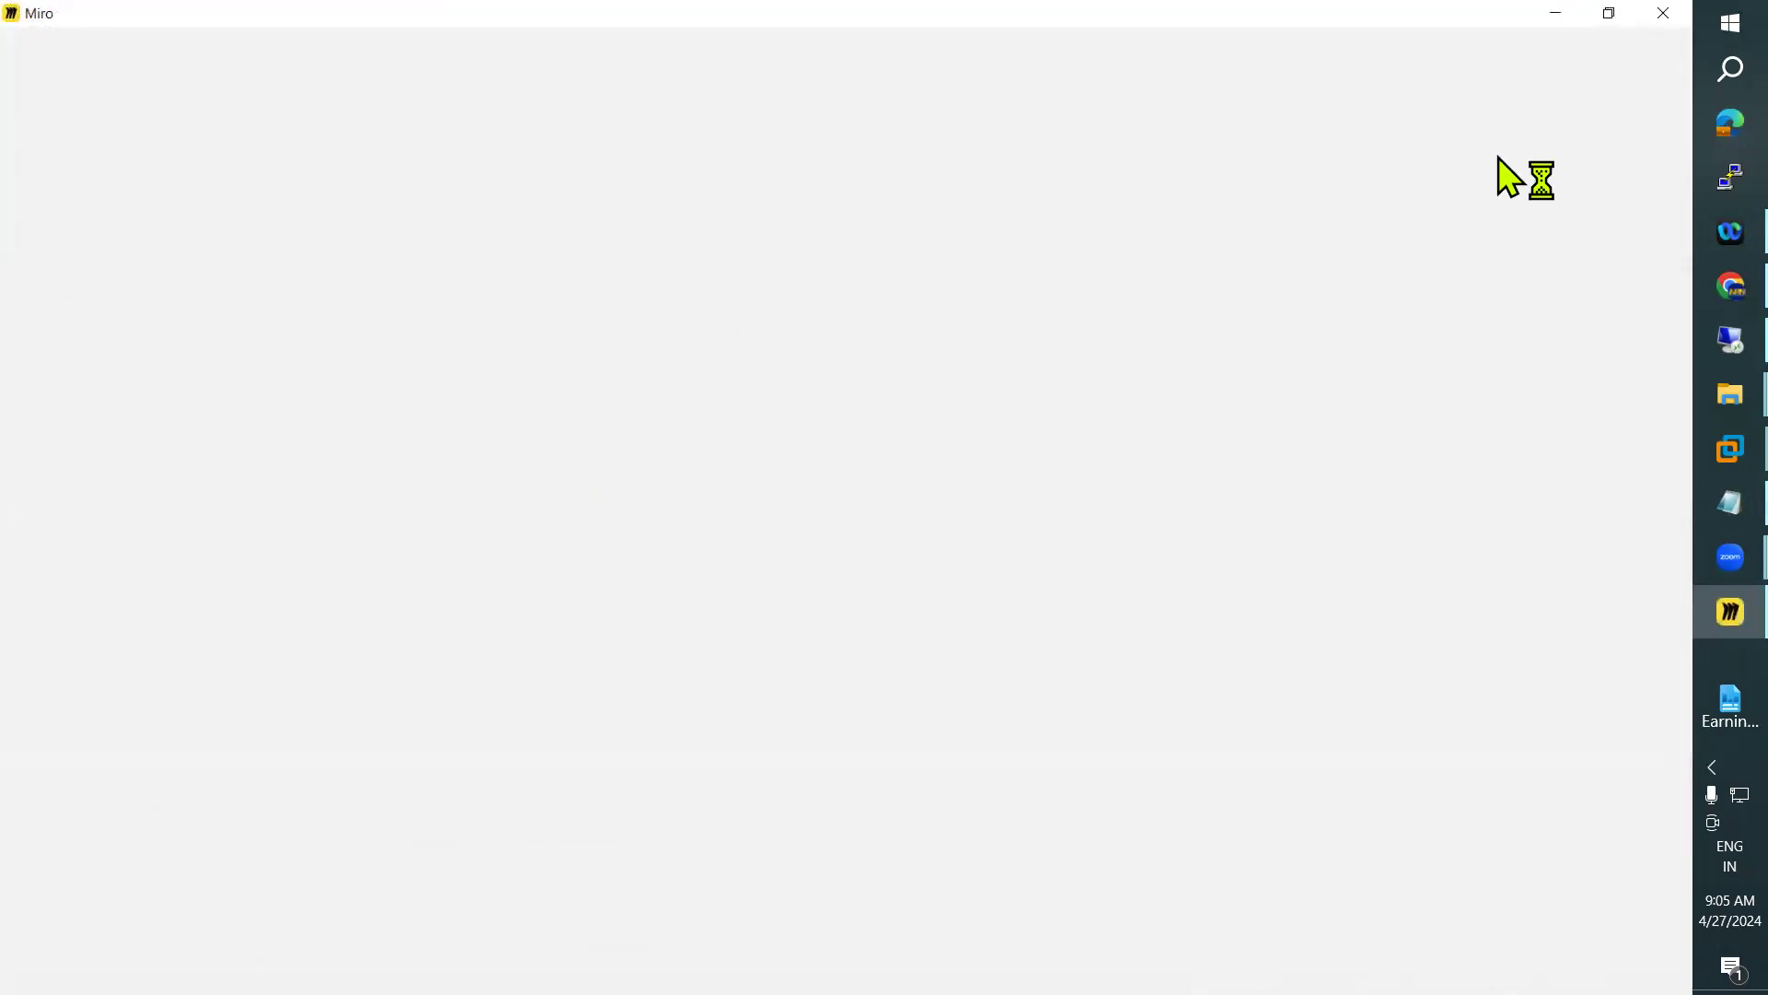
{"action": "left_click", "coordinate": [1556, 13]}
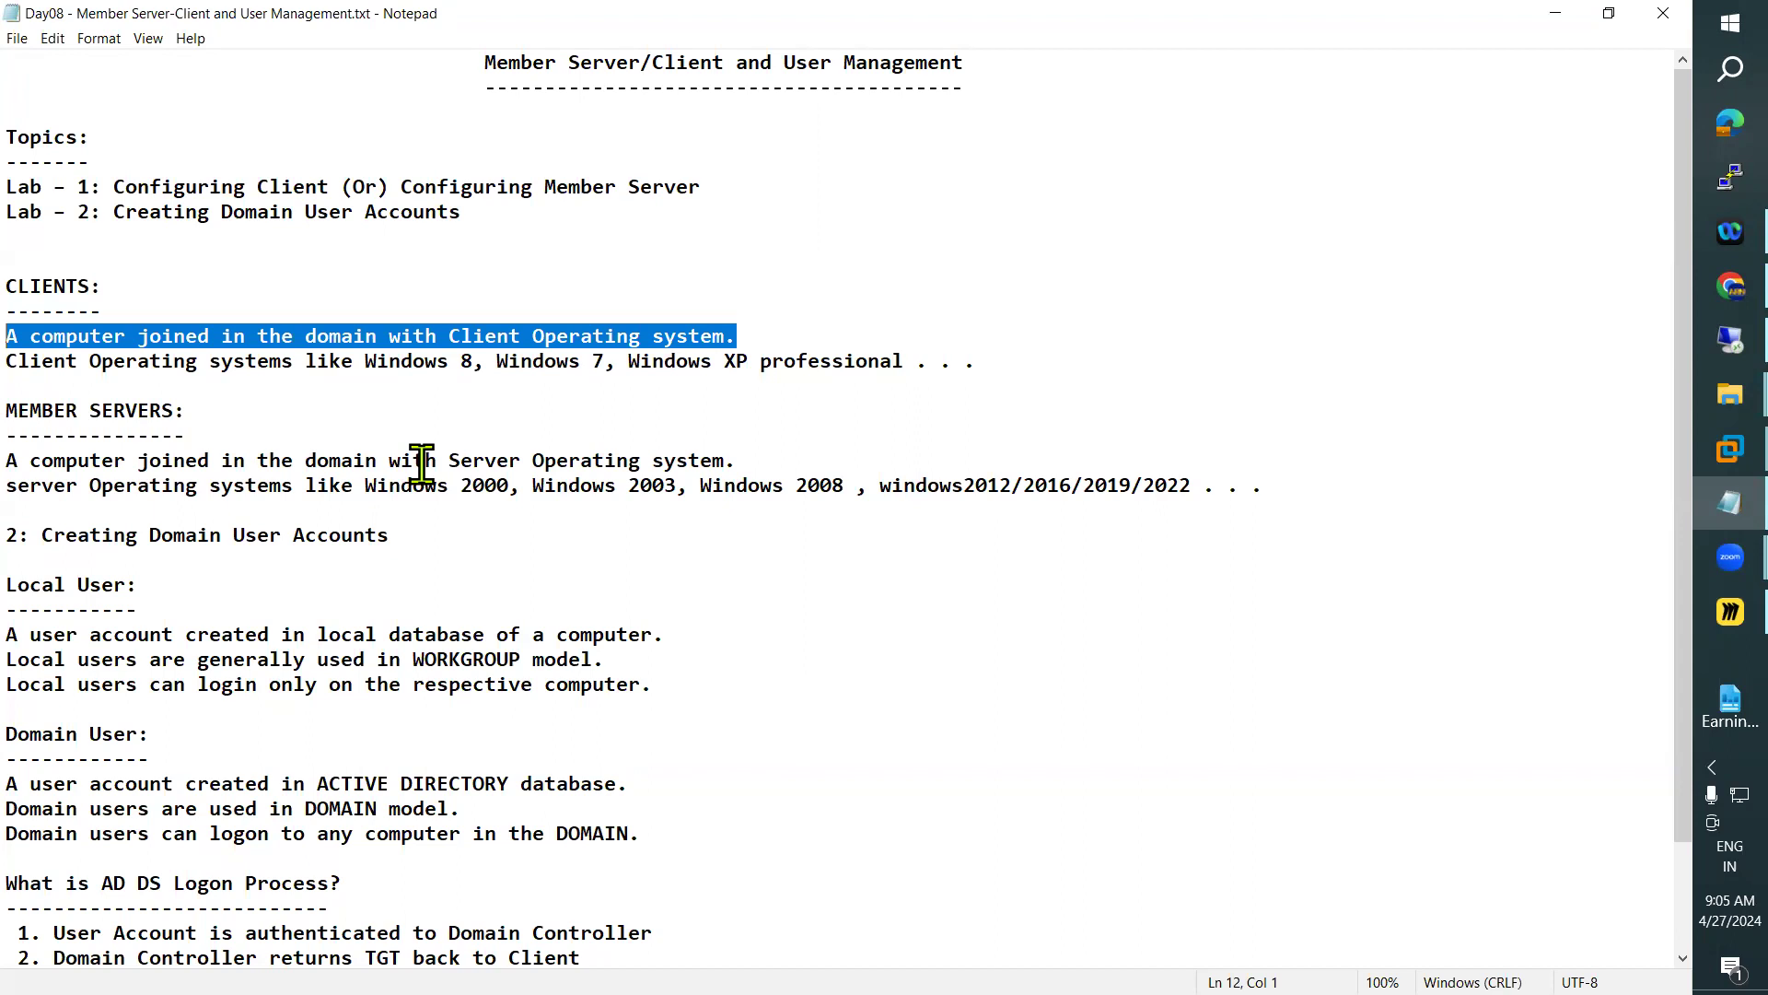
Load the first Untitled board in Miro and return to the Notepad notes
{"action": "left_click", "coordinate": [1698, 630]}
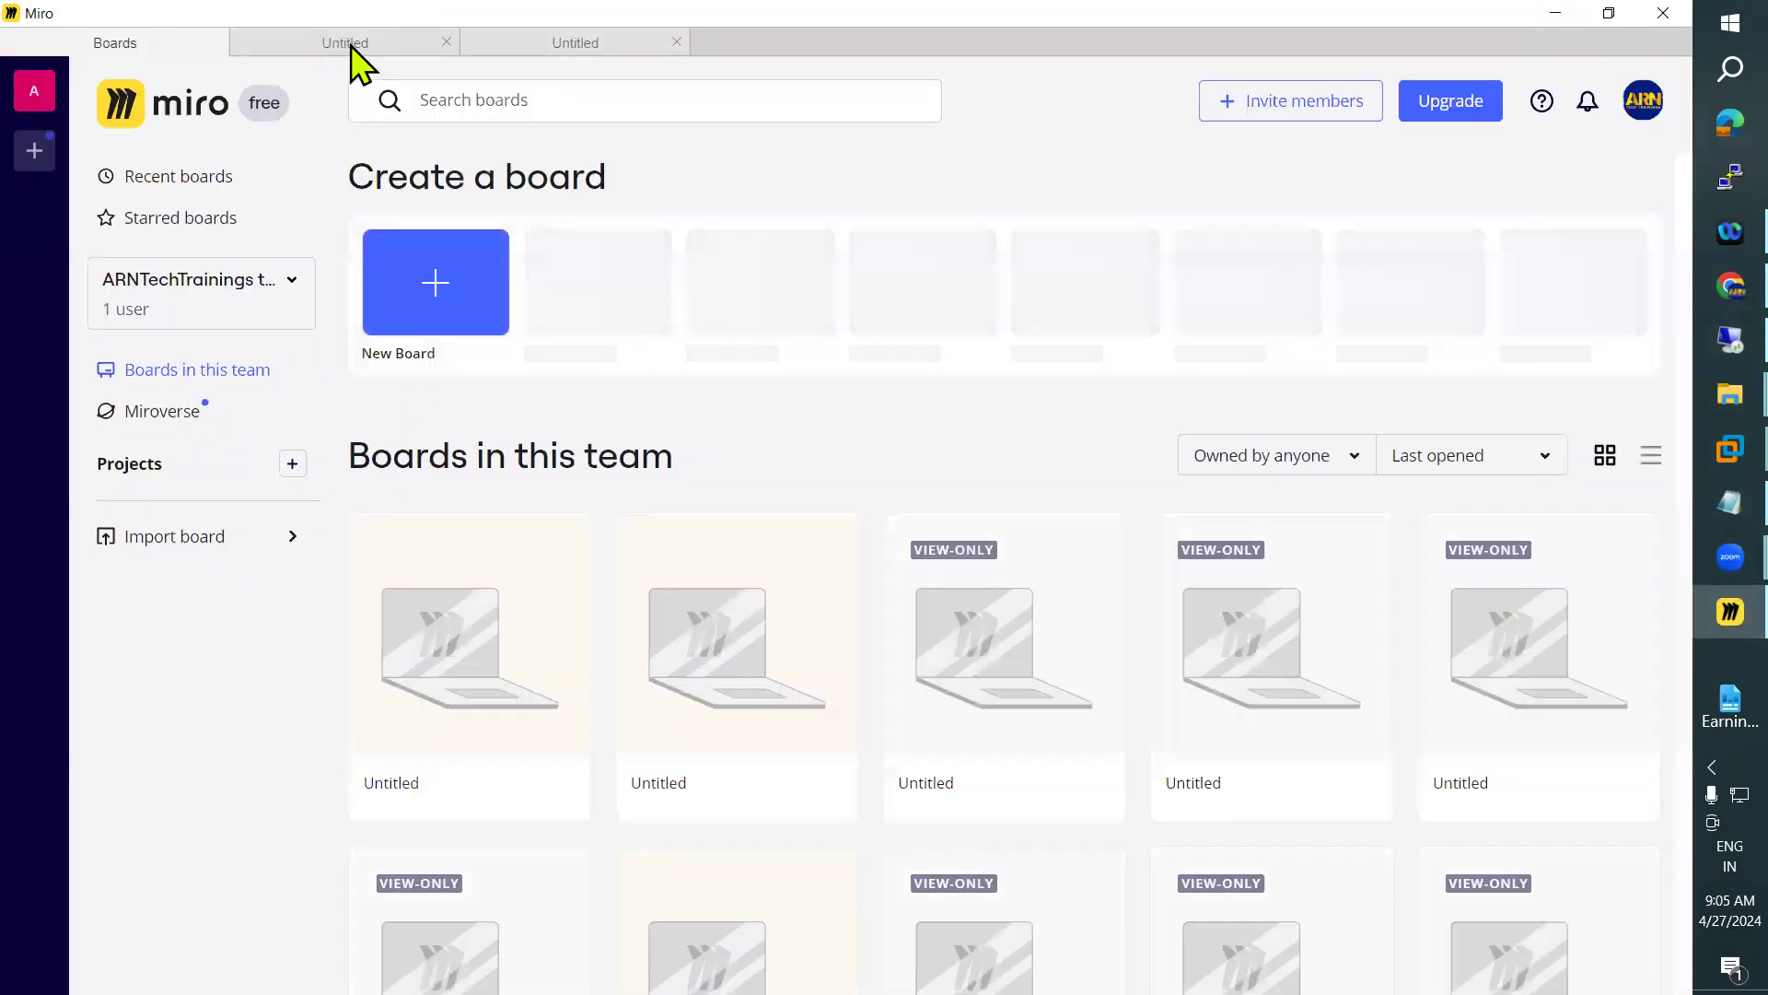
{"action": "left_click", "coordinate": [348, 44]}
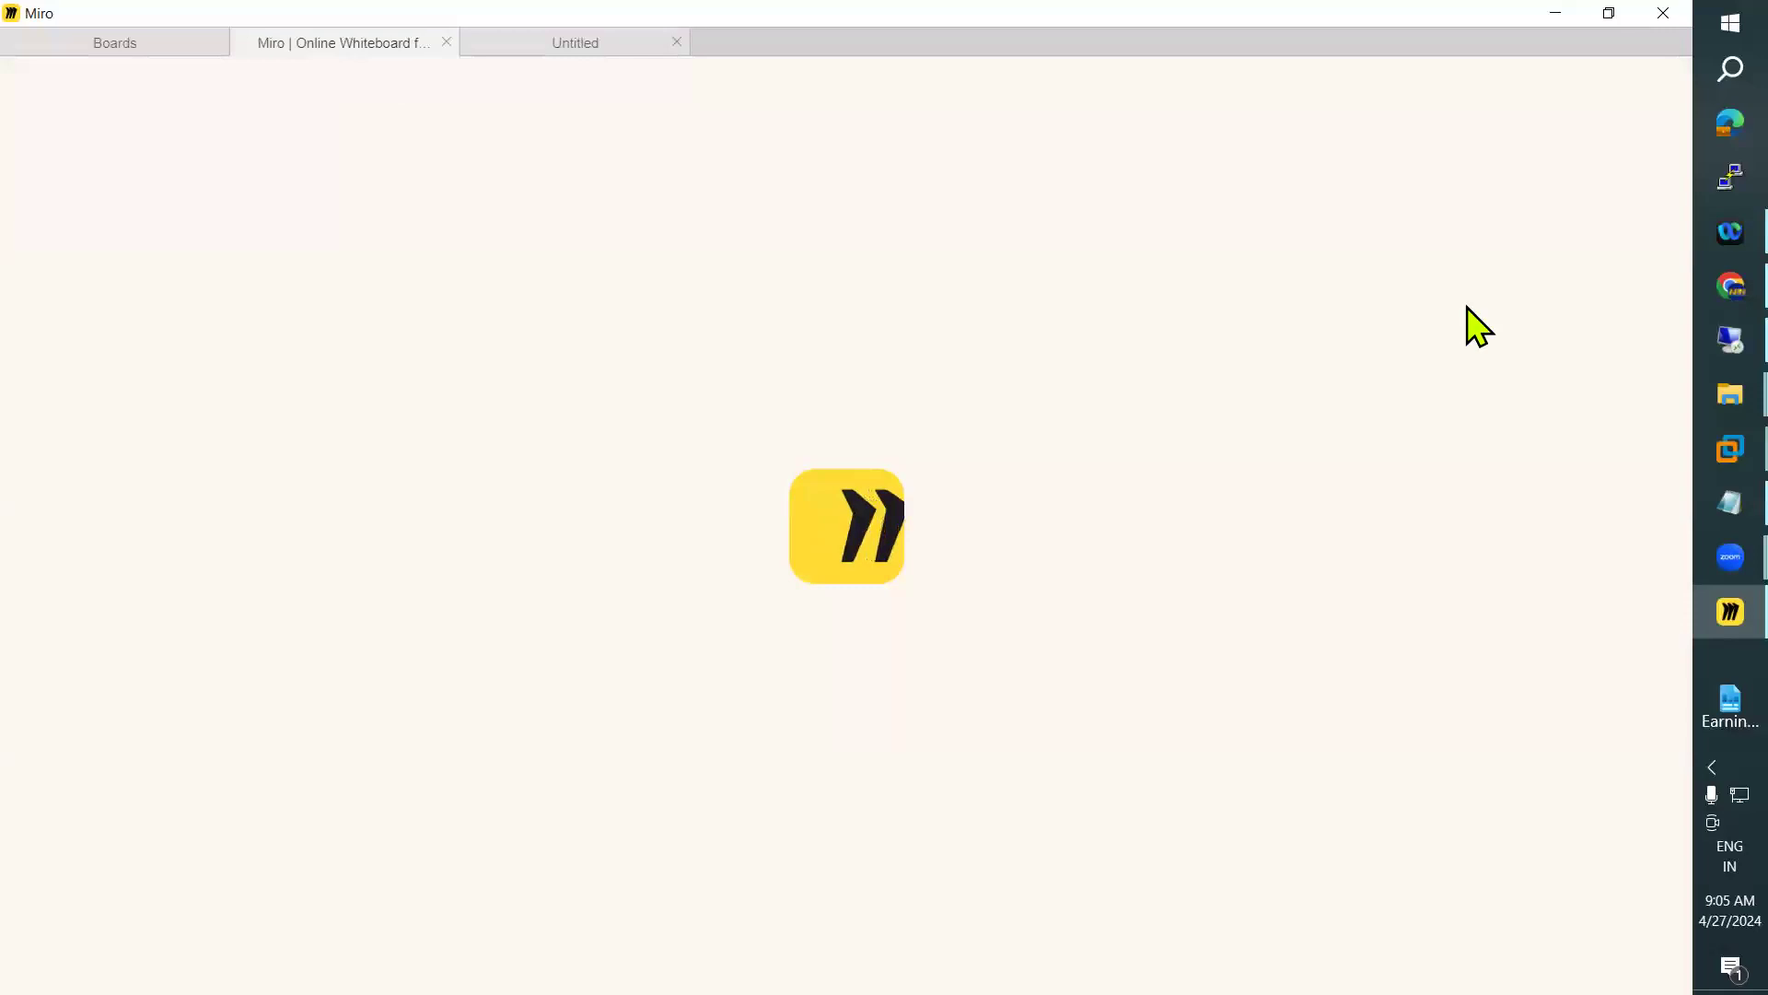
{"action": "left_click", "coordinate": [1700, 514]}
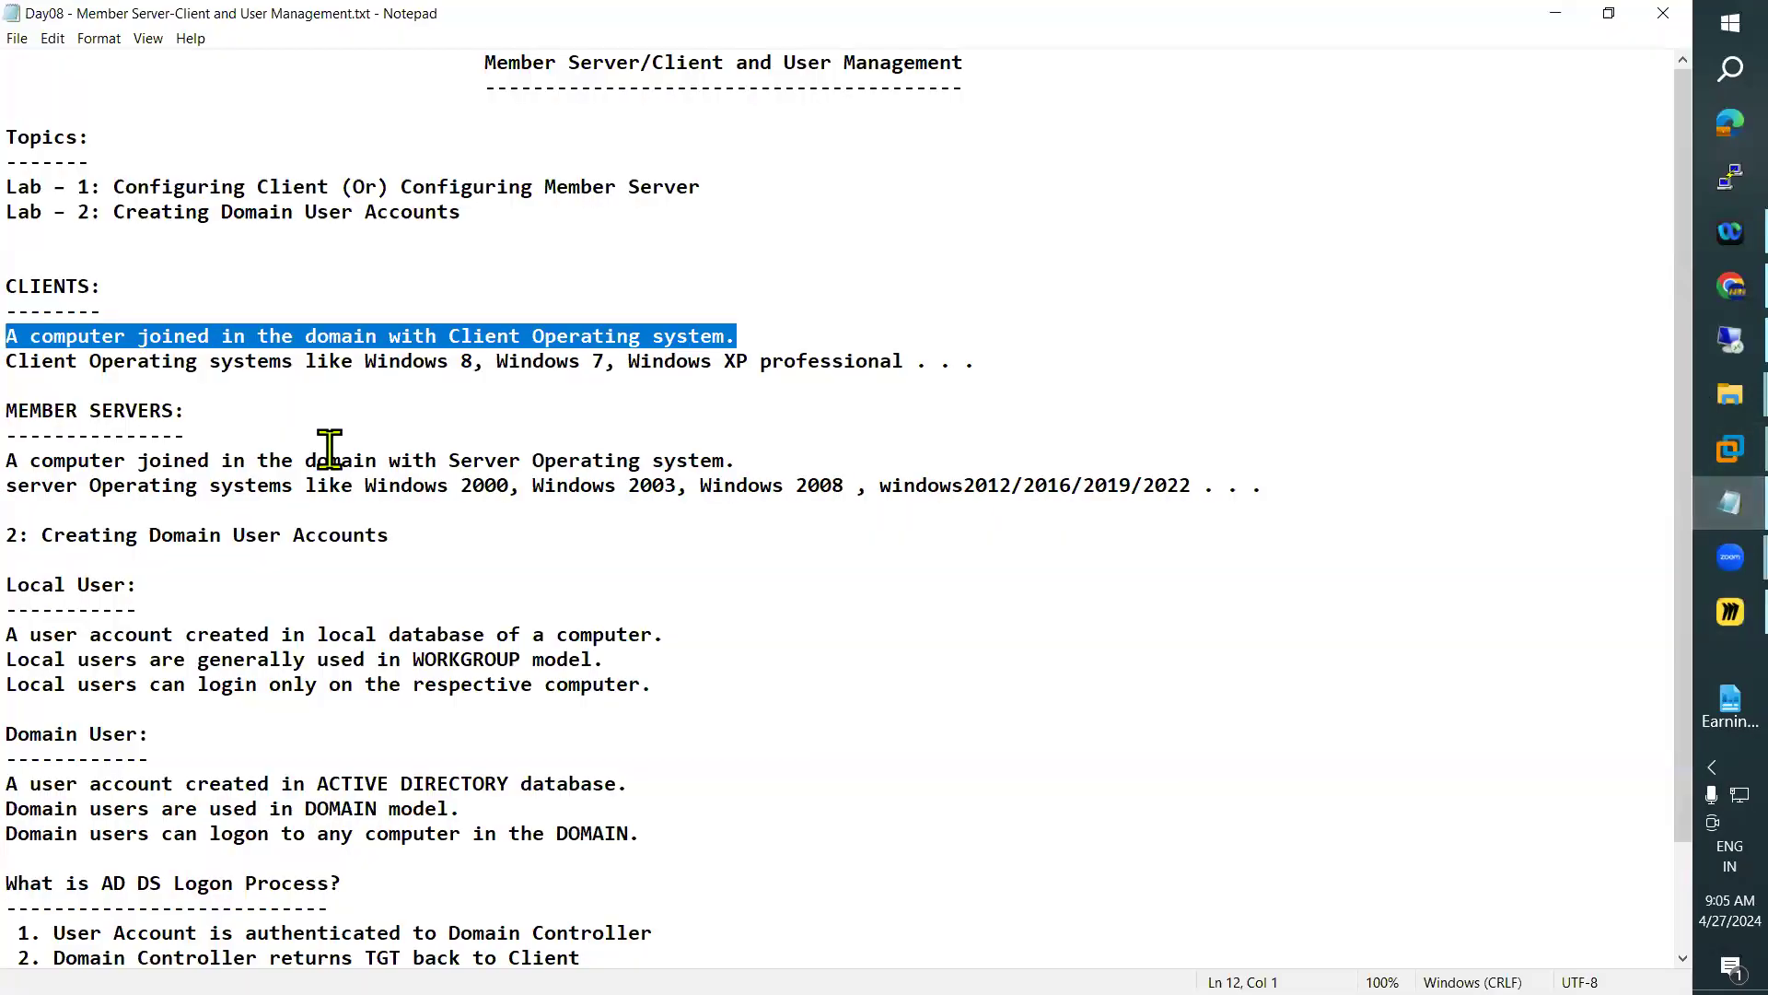
Highlight the MEMBER SERVERS heading and its server operating systems line, and view the second Untitled board in Miro
{"action": "left_click_drag", "start_coordinate": [11, 410], "coordinate": [162, 411]}
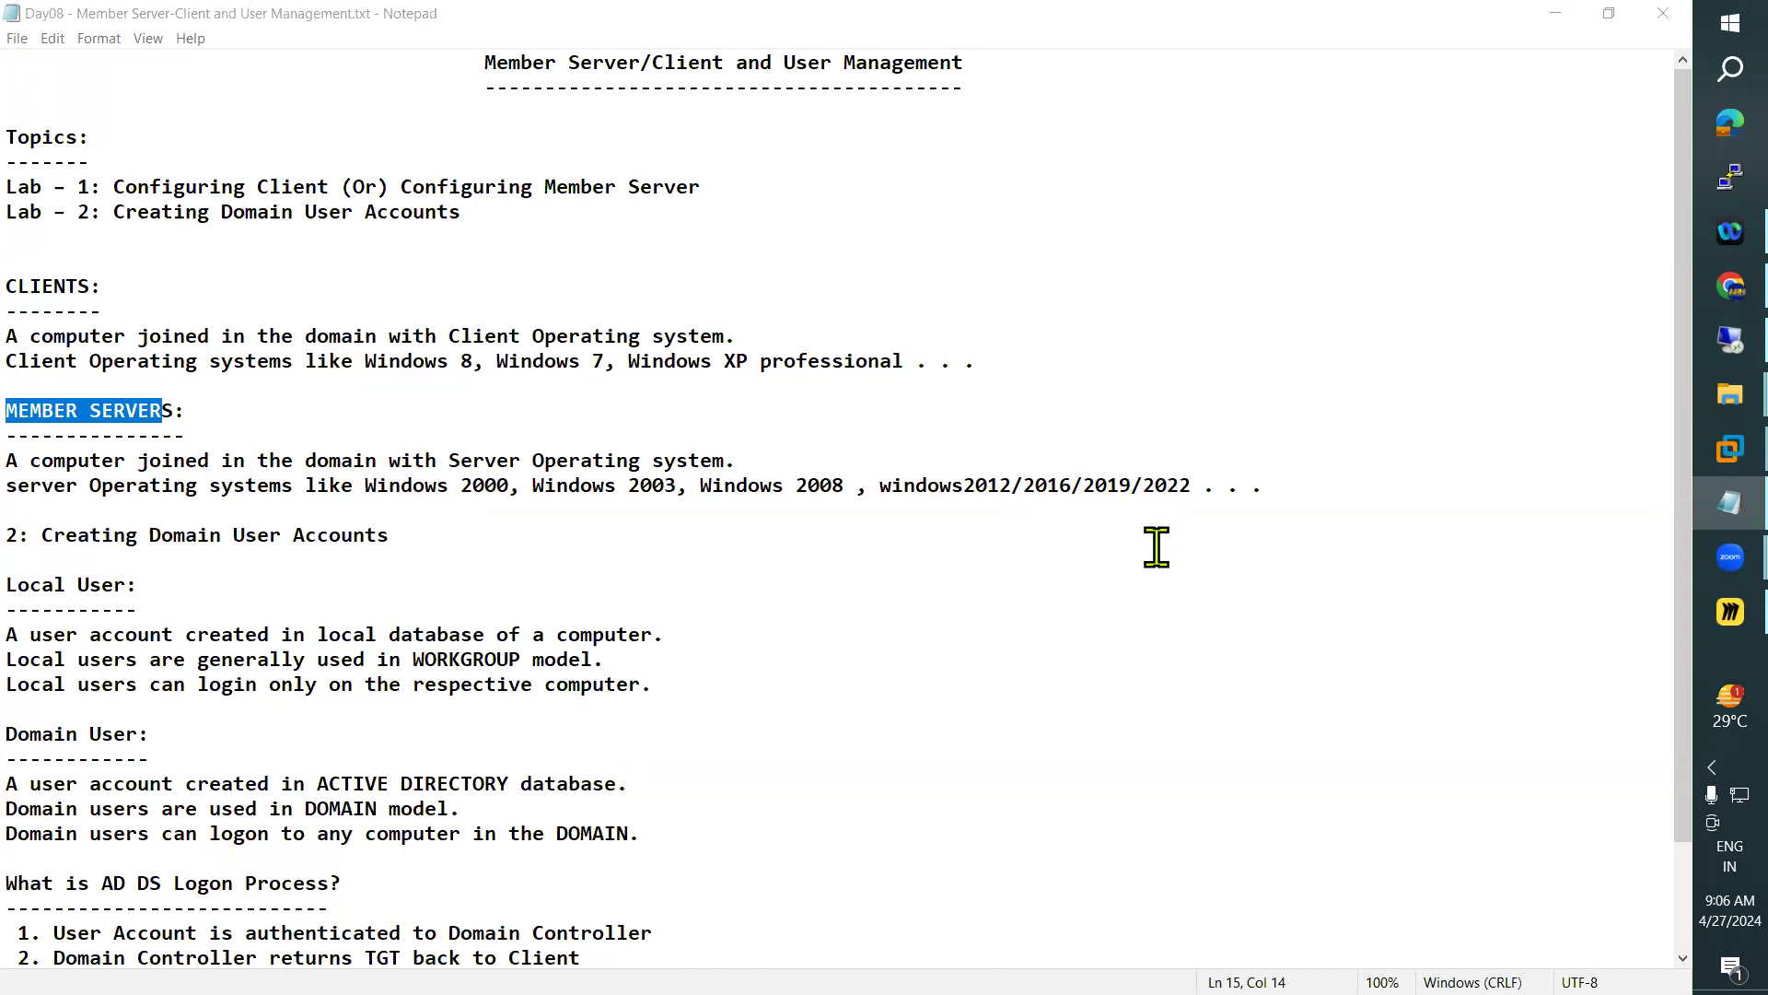
{"action": "left_click_drag", "start_coordinate": [1263, 485], "coordinate": [6, 489]}
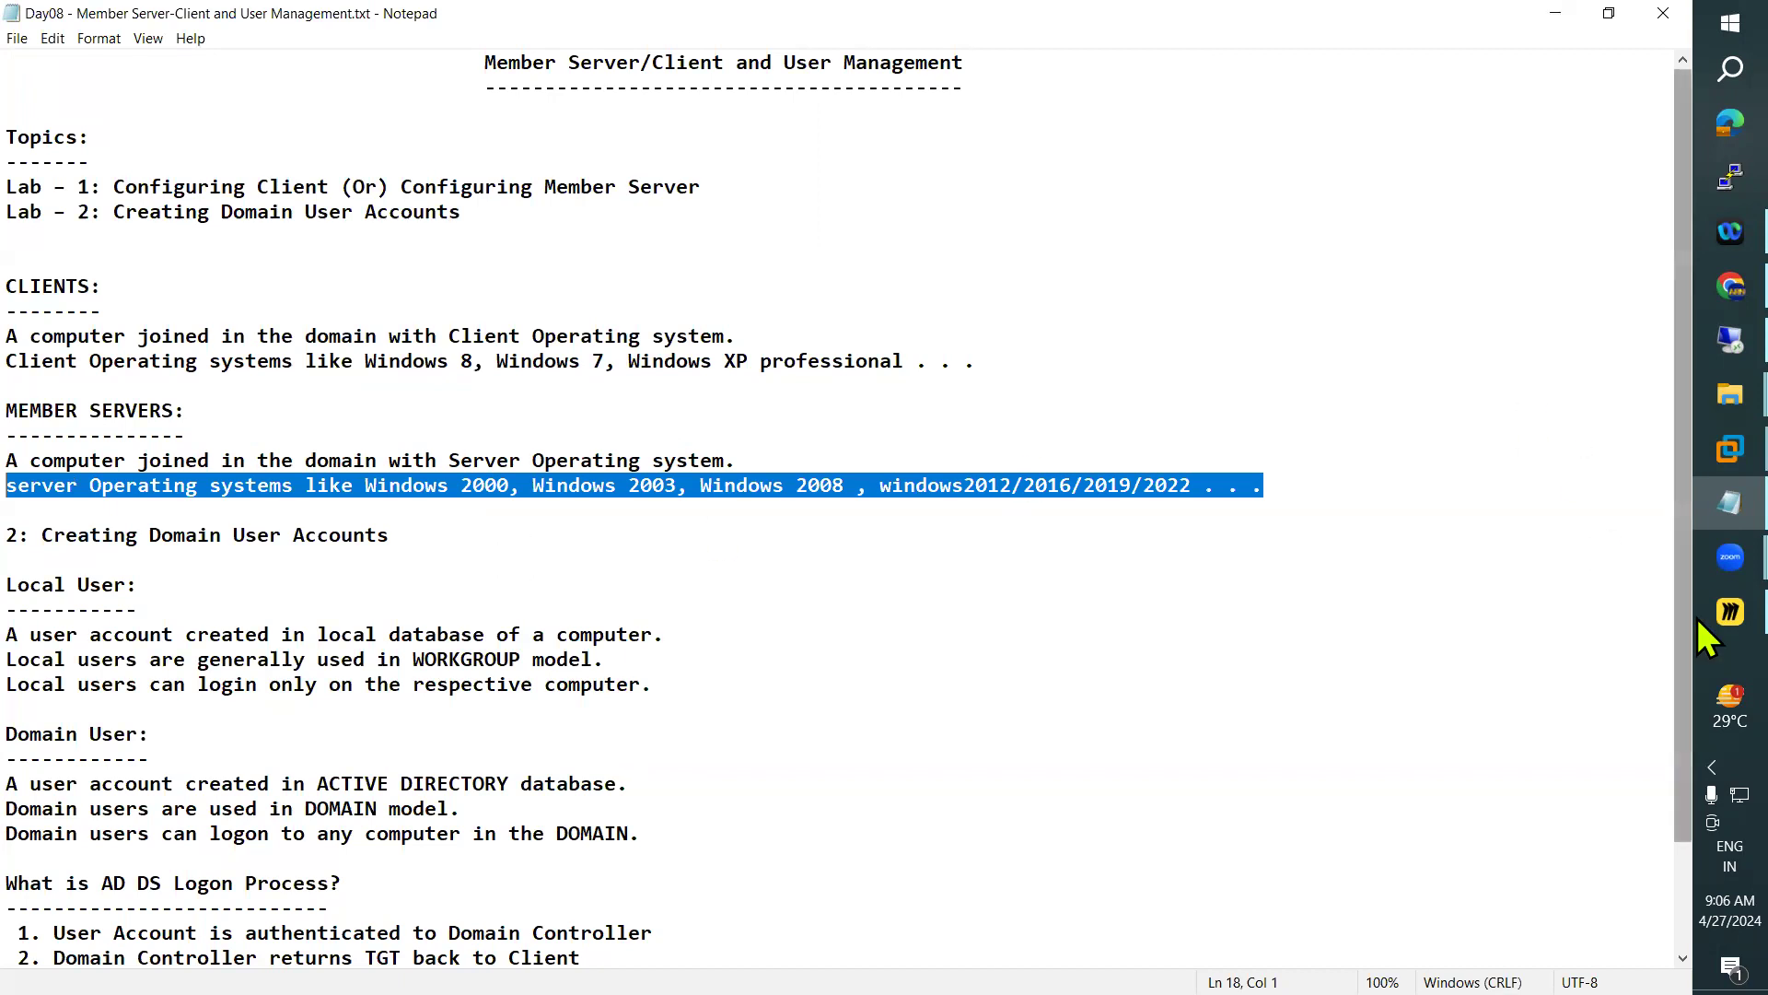
{"action": "left_click", "coordinate": [1730, 612]}
{"action": "left_click", "coordinate": [530, 41]}
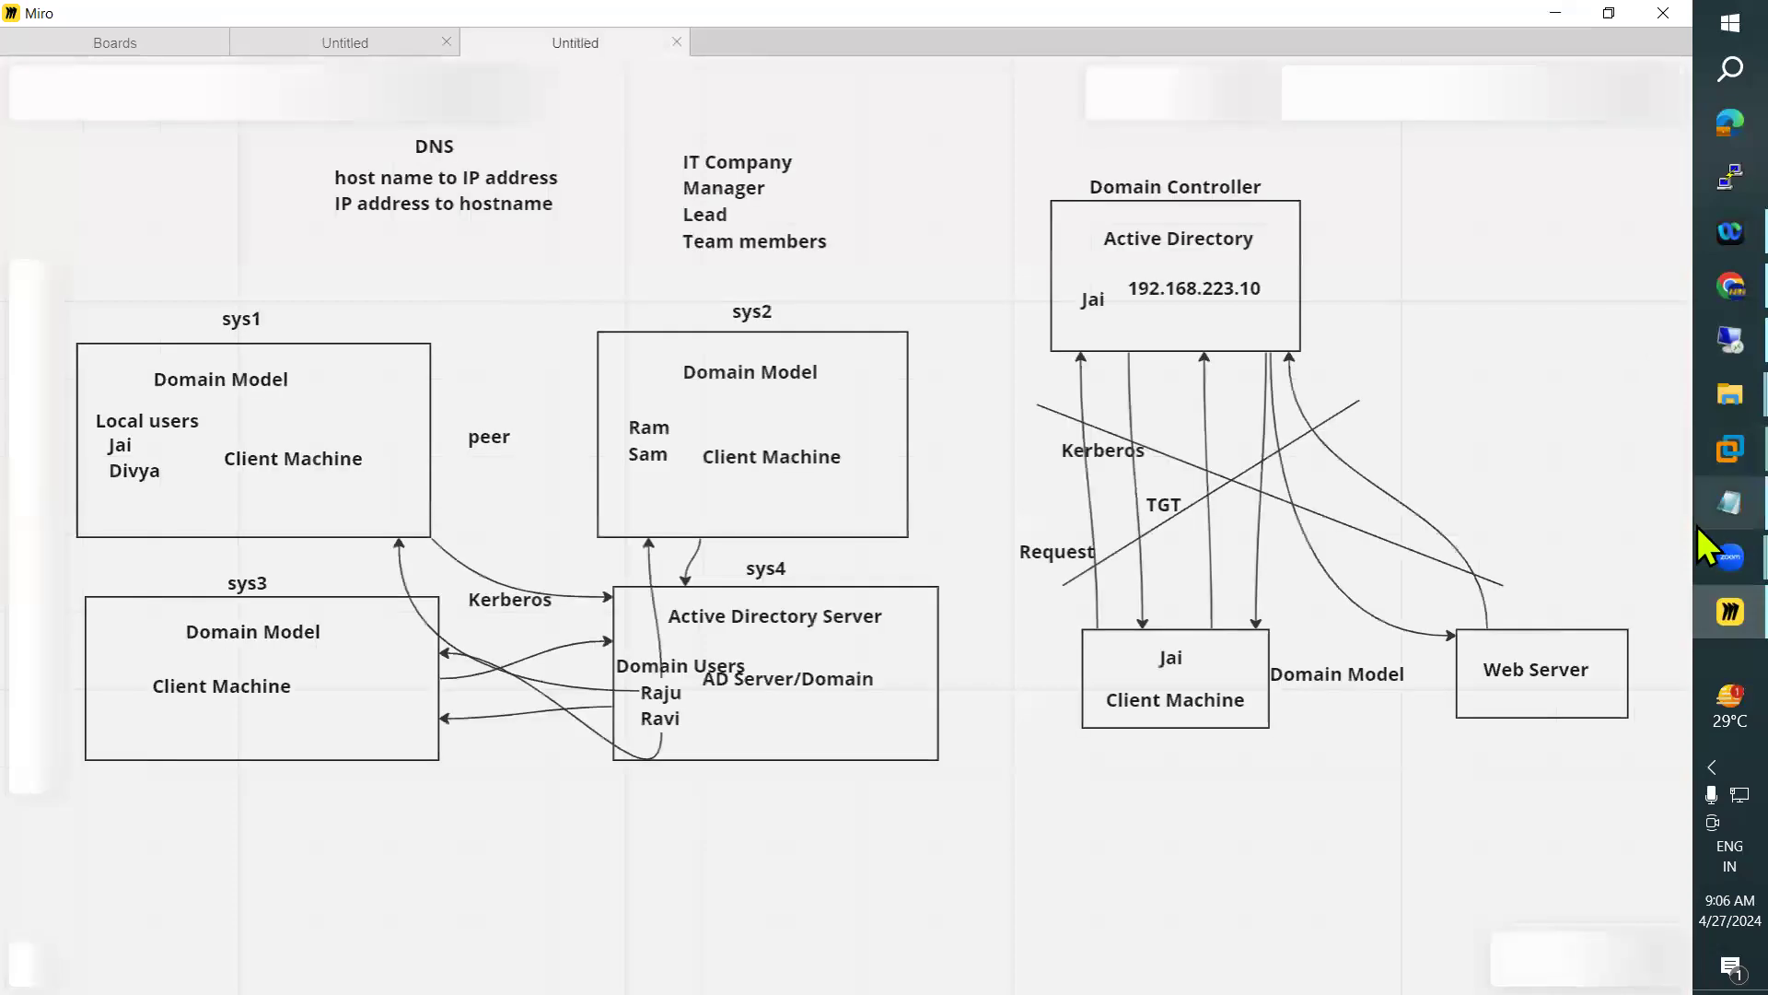
Switch to VMware Workstation and power on the Win7 virtual machine
{"action": "mouse_move", "coordinate": [1730, 450]}
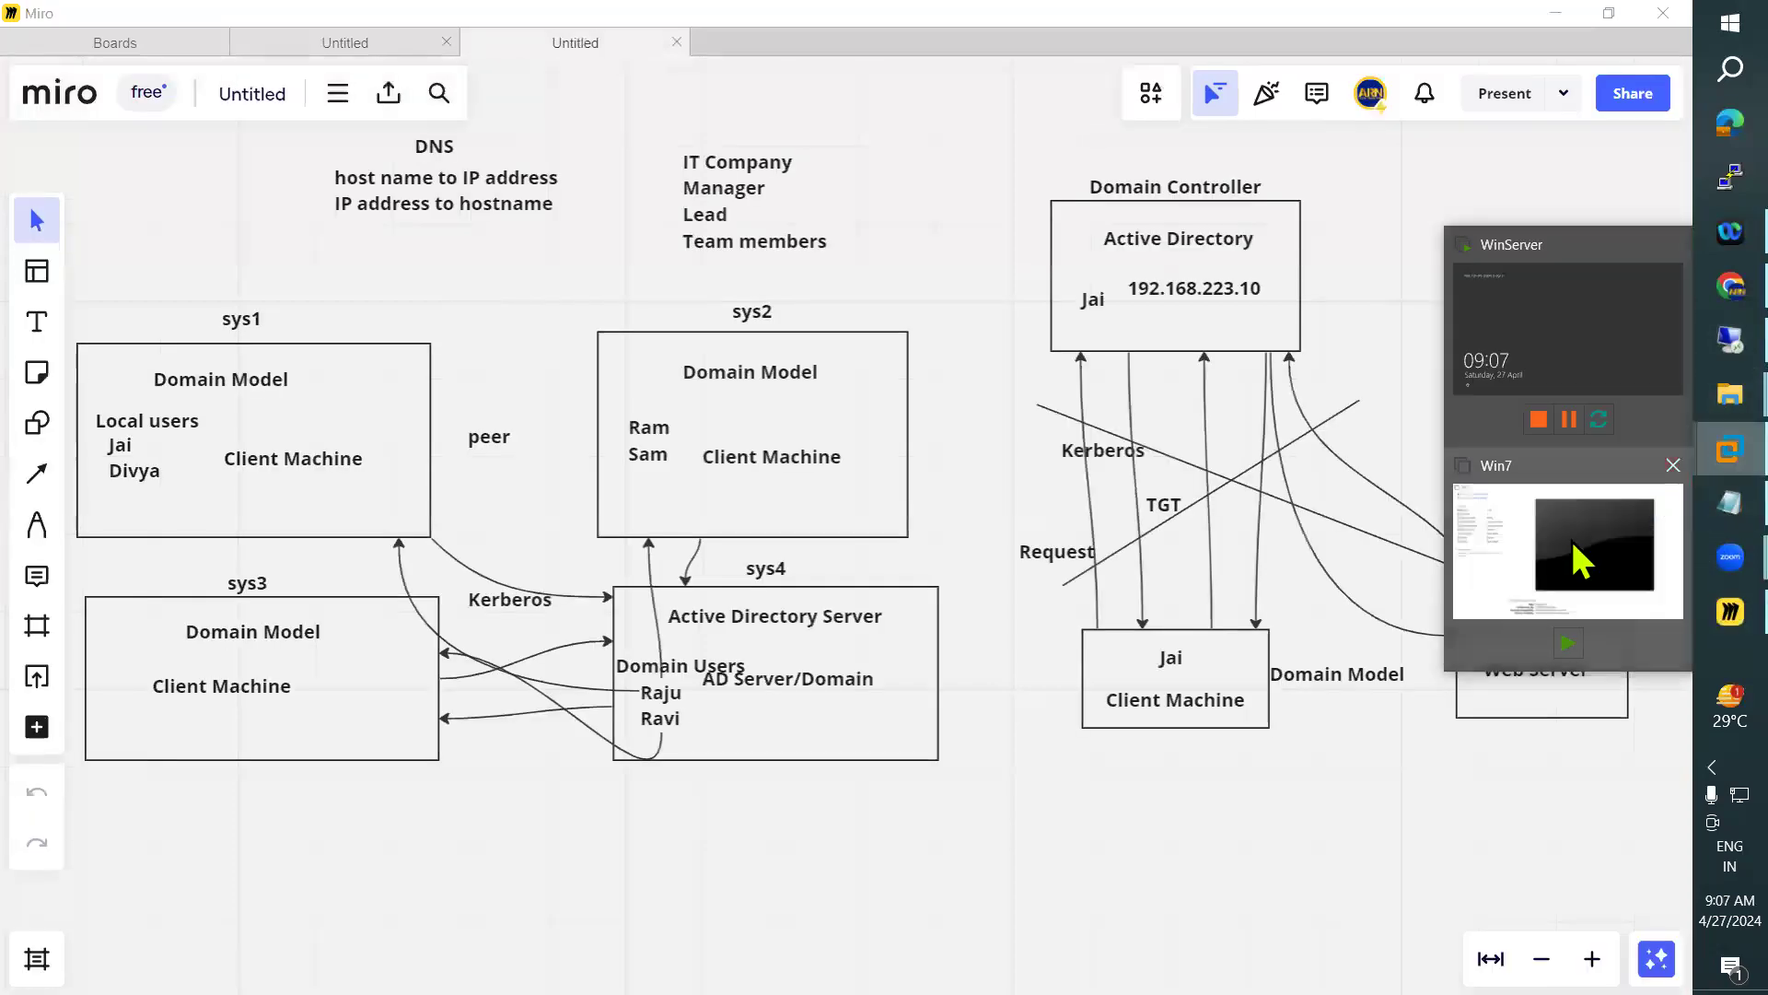
{"action": "left_click", "coordinate": [1578, 544]}
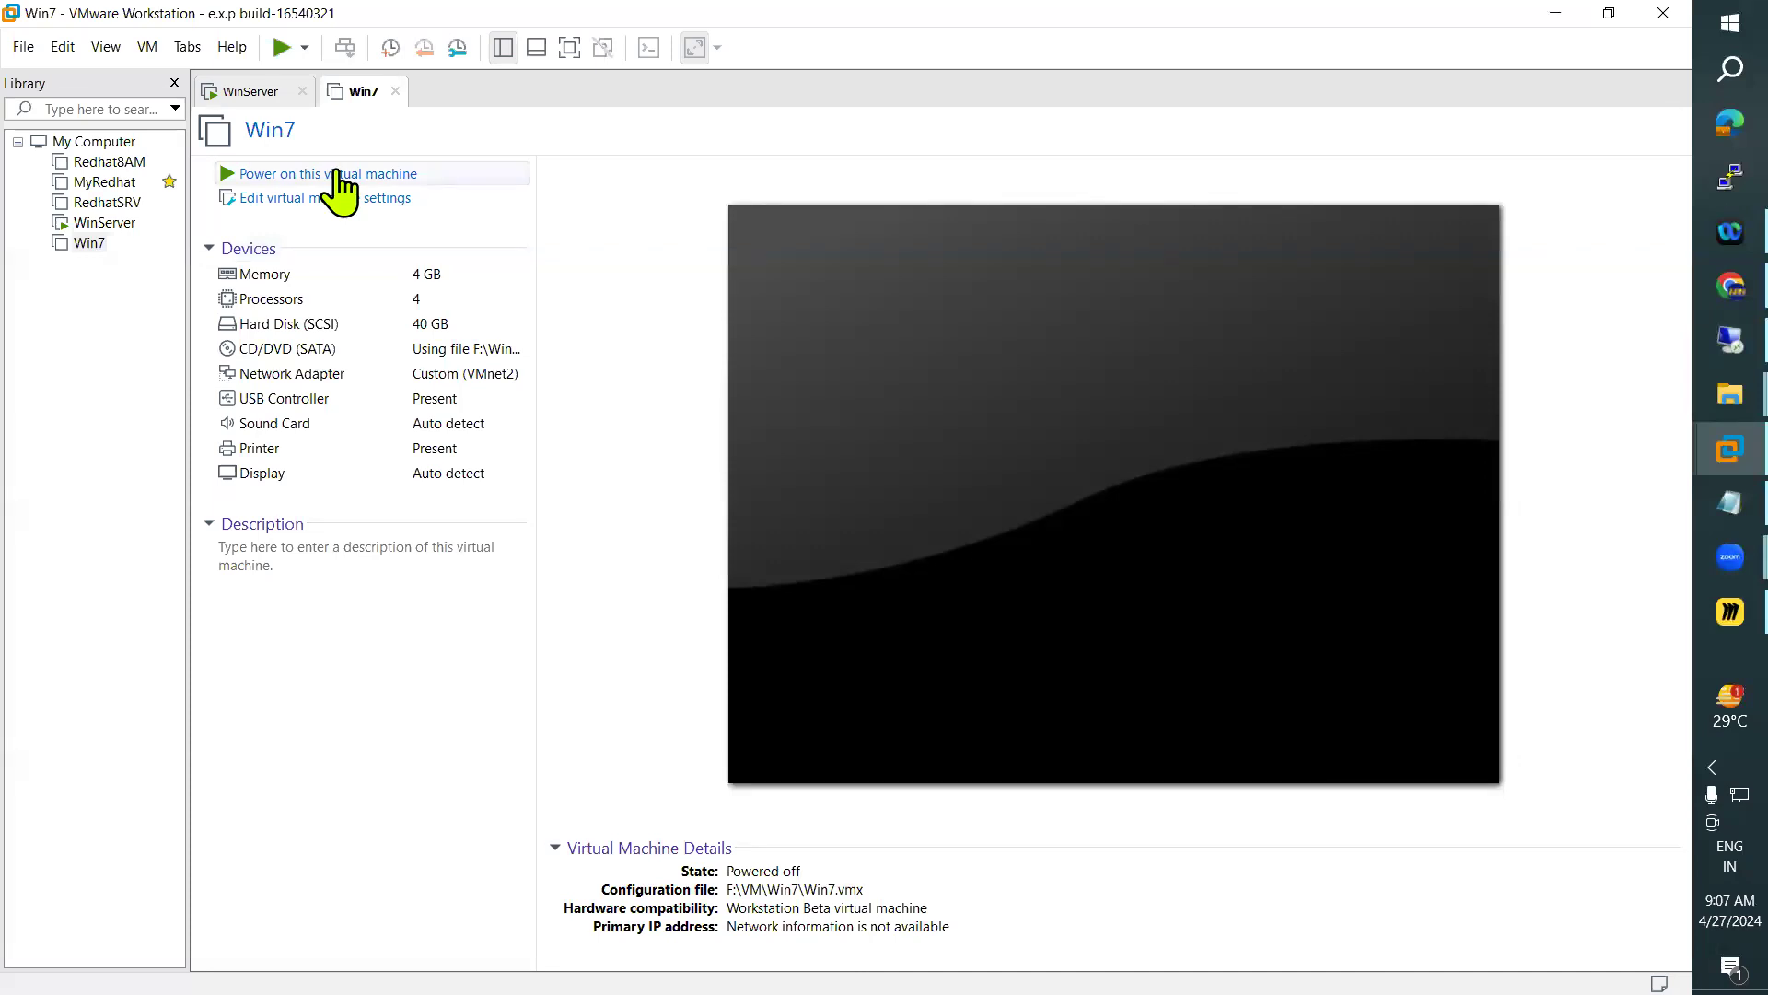
{"action": "left_click", "coordinate": [285, 175]}
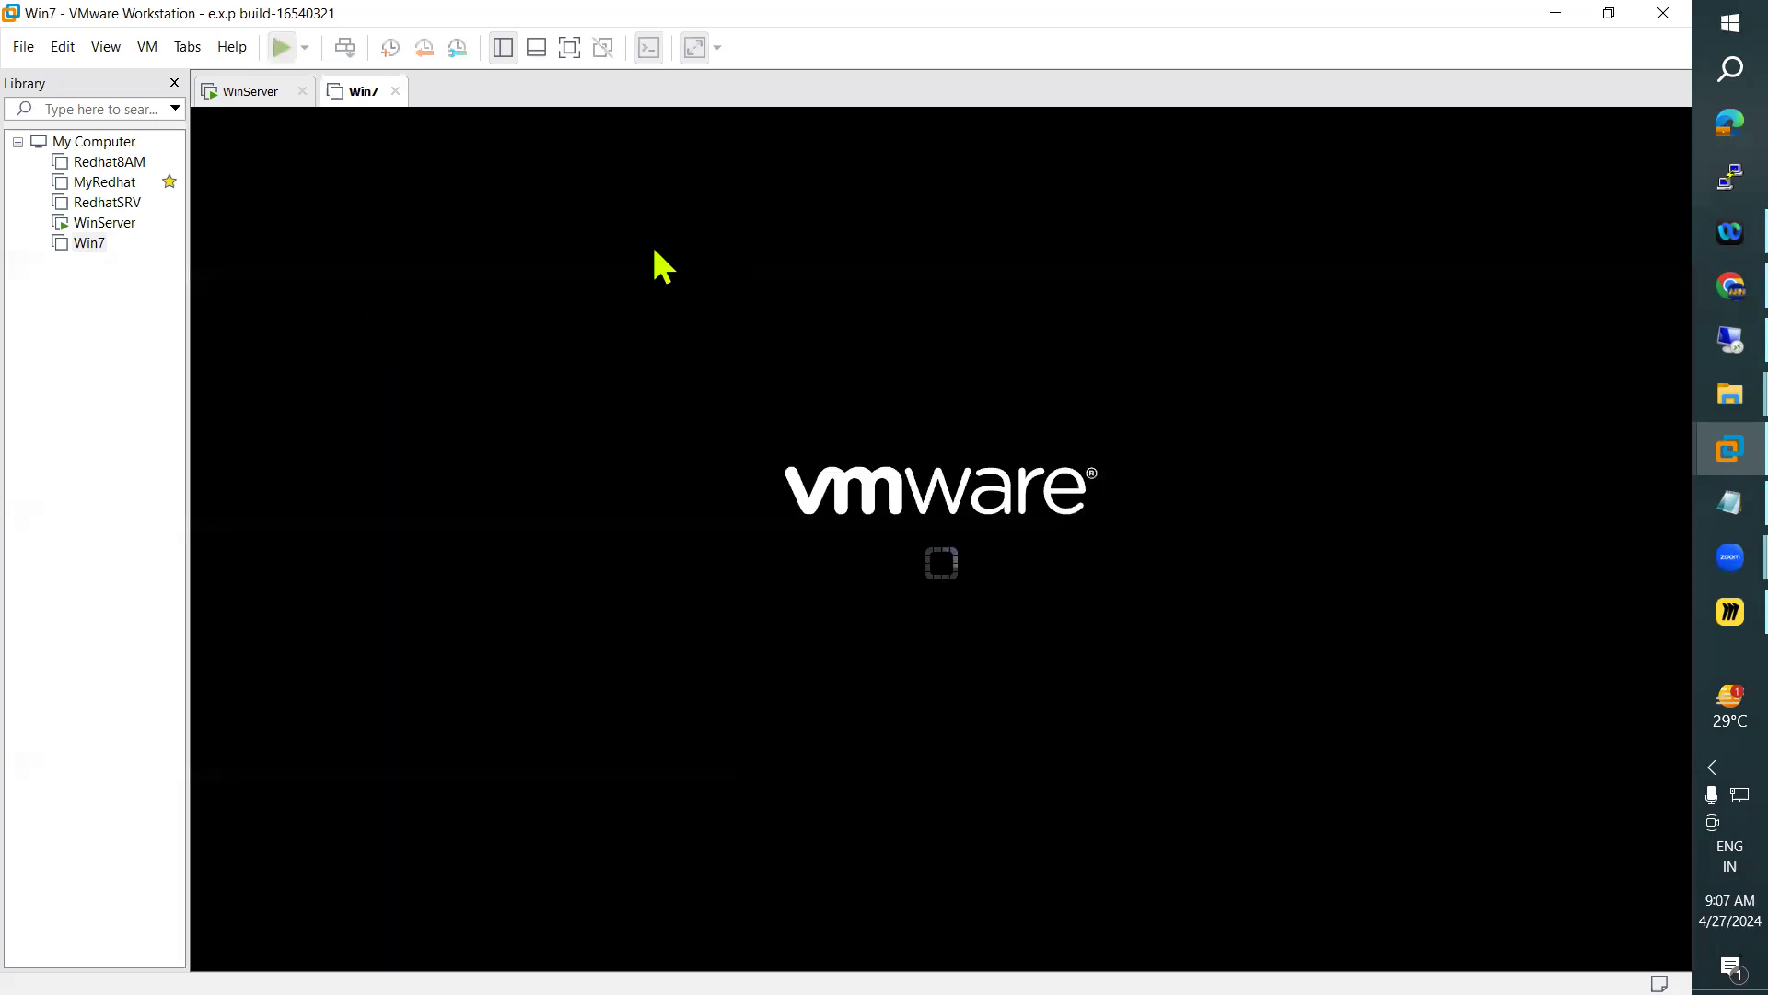
Unlock the WinServer virtual machine and sign in to the domain administrator account by entering its password
{"action": "left_click", "coordinate": [250, 92]}
{"action": "left_click", "coordinate": [148, 47]}
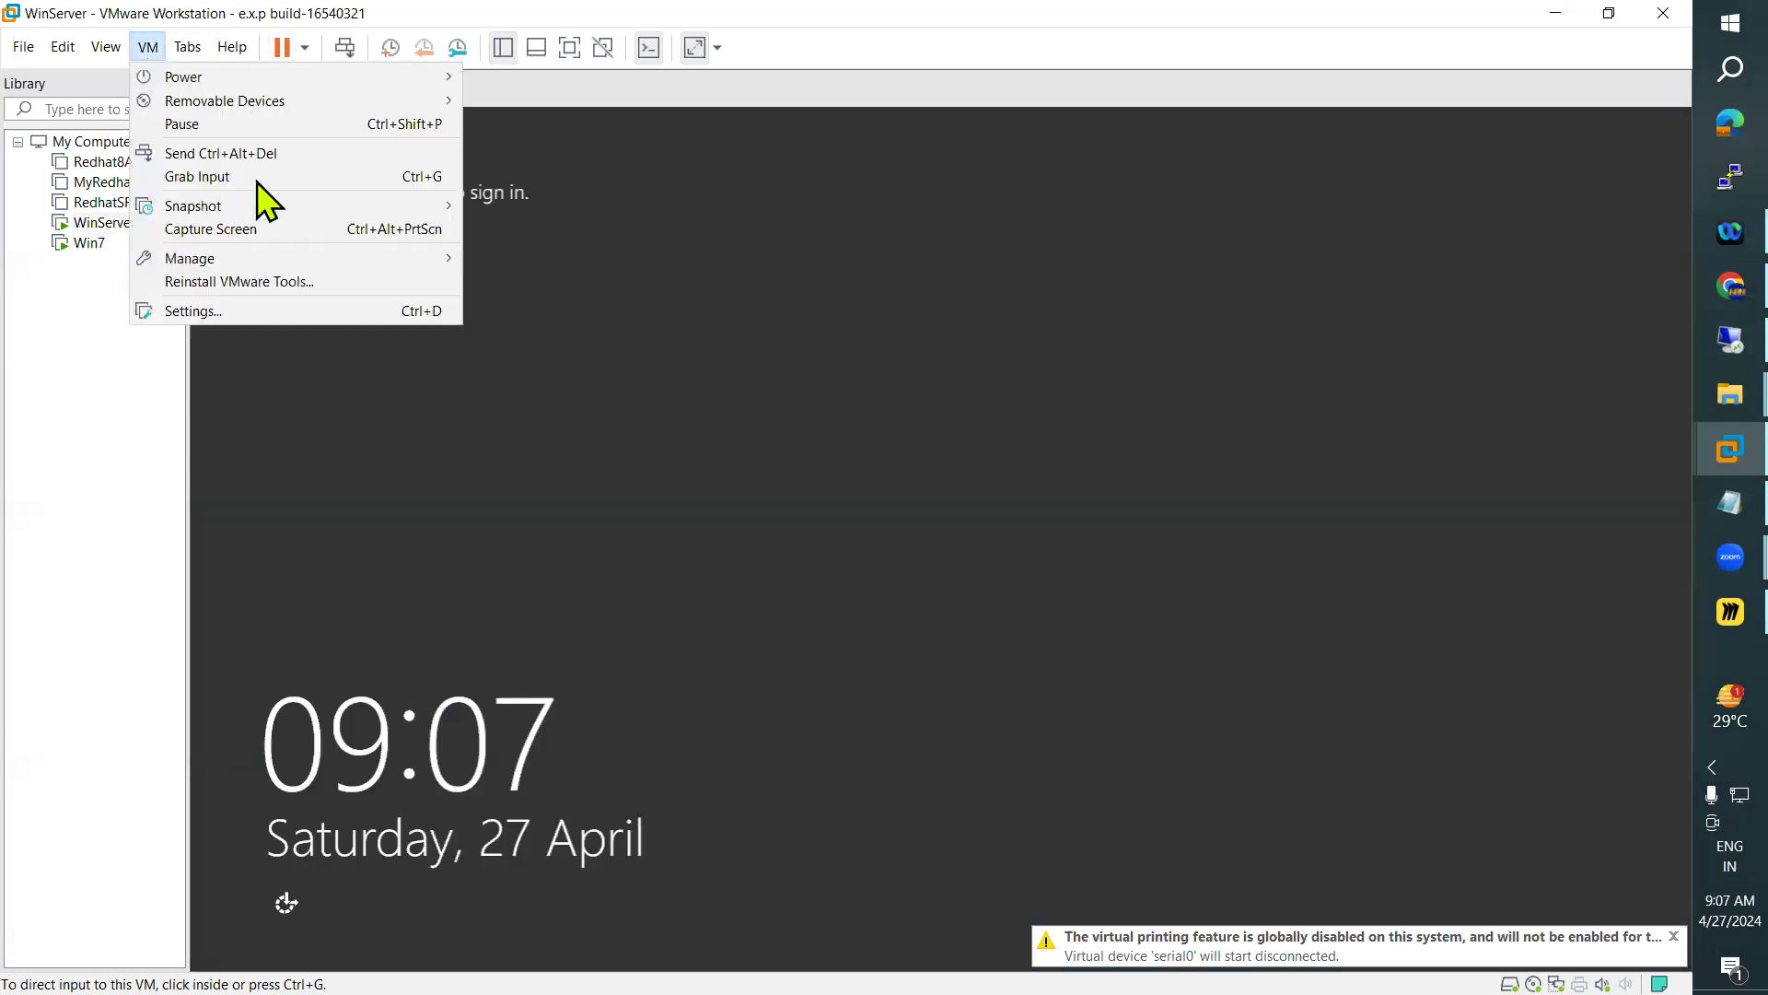
{"action": "left_click", "coordinate": [267, 154]}
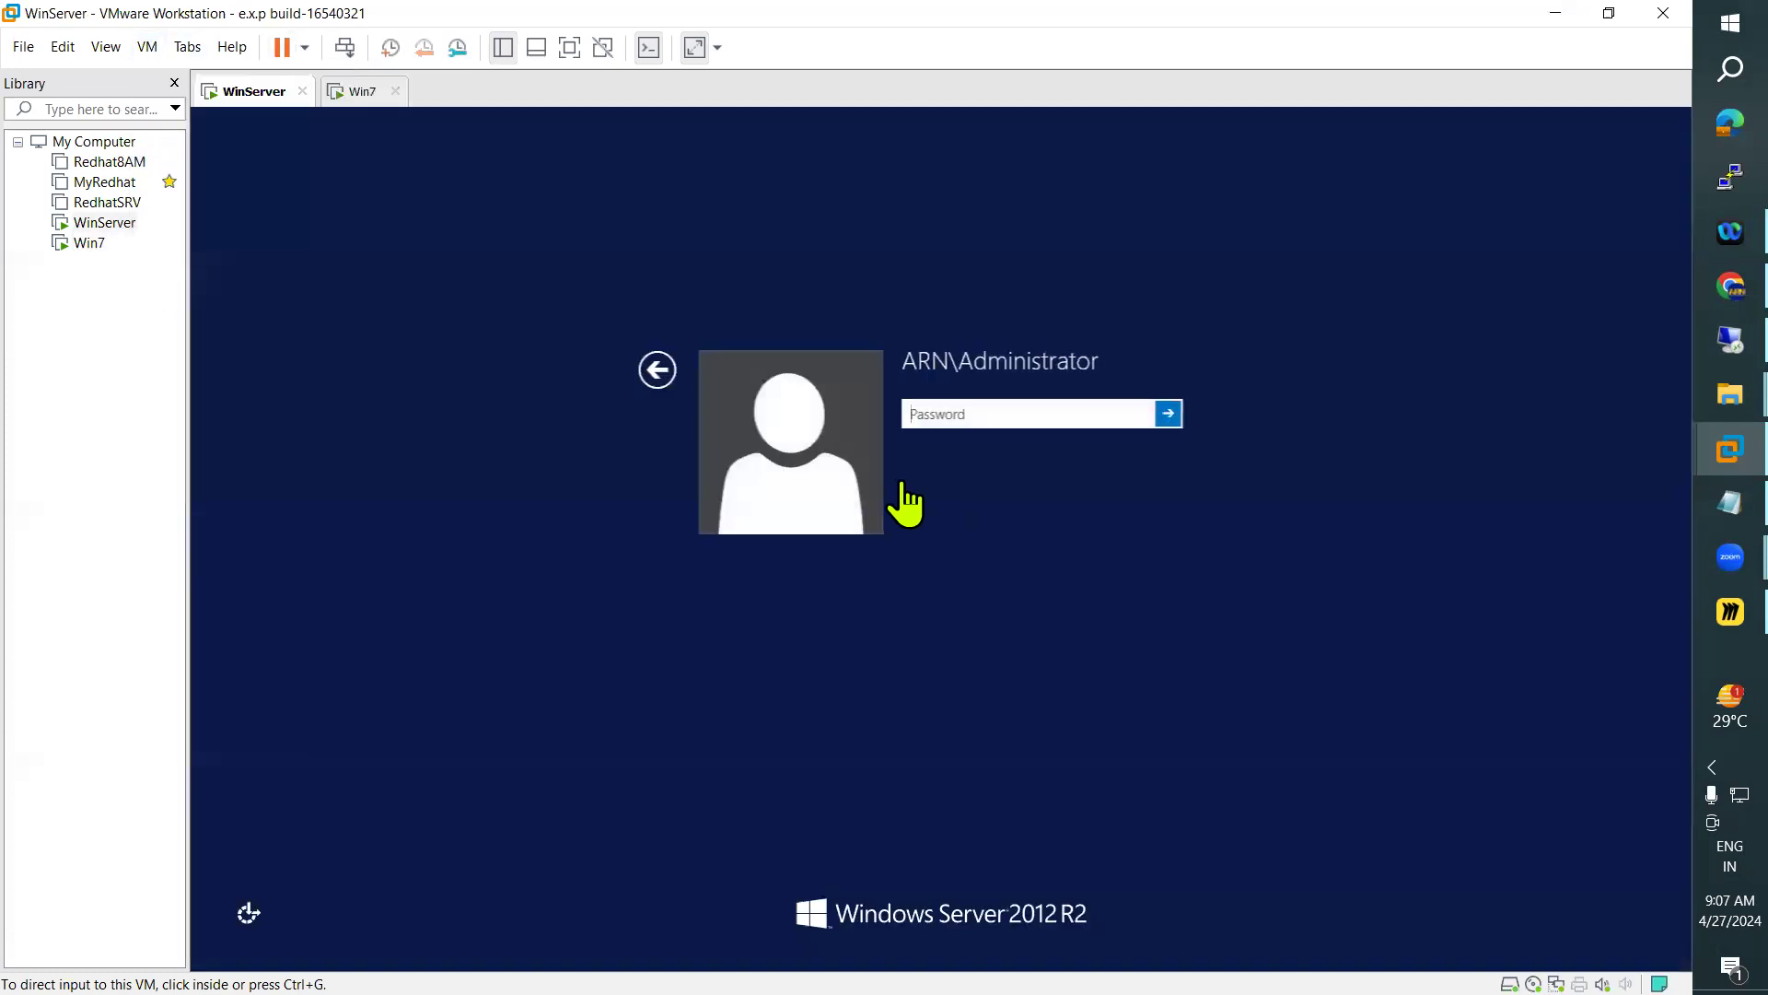
{"action": "left_click", "coordinate": [936, 433]}
{"action": "type", "text": "••"}
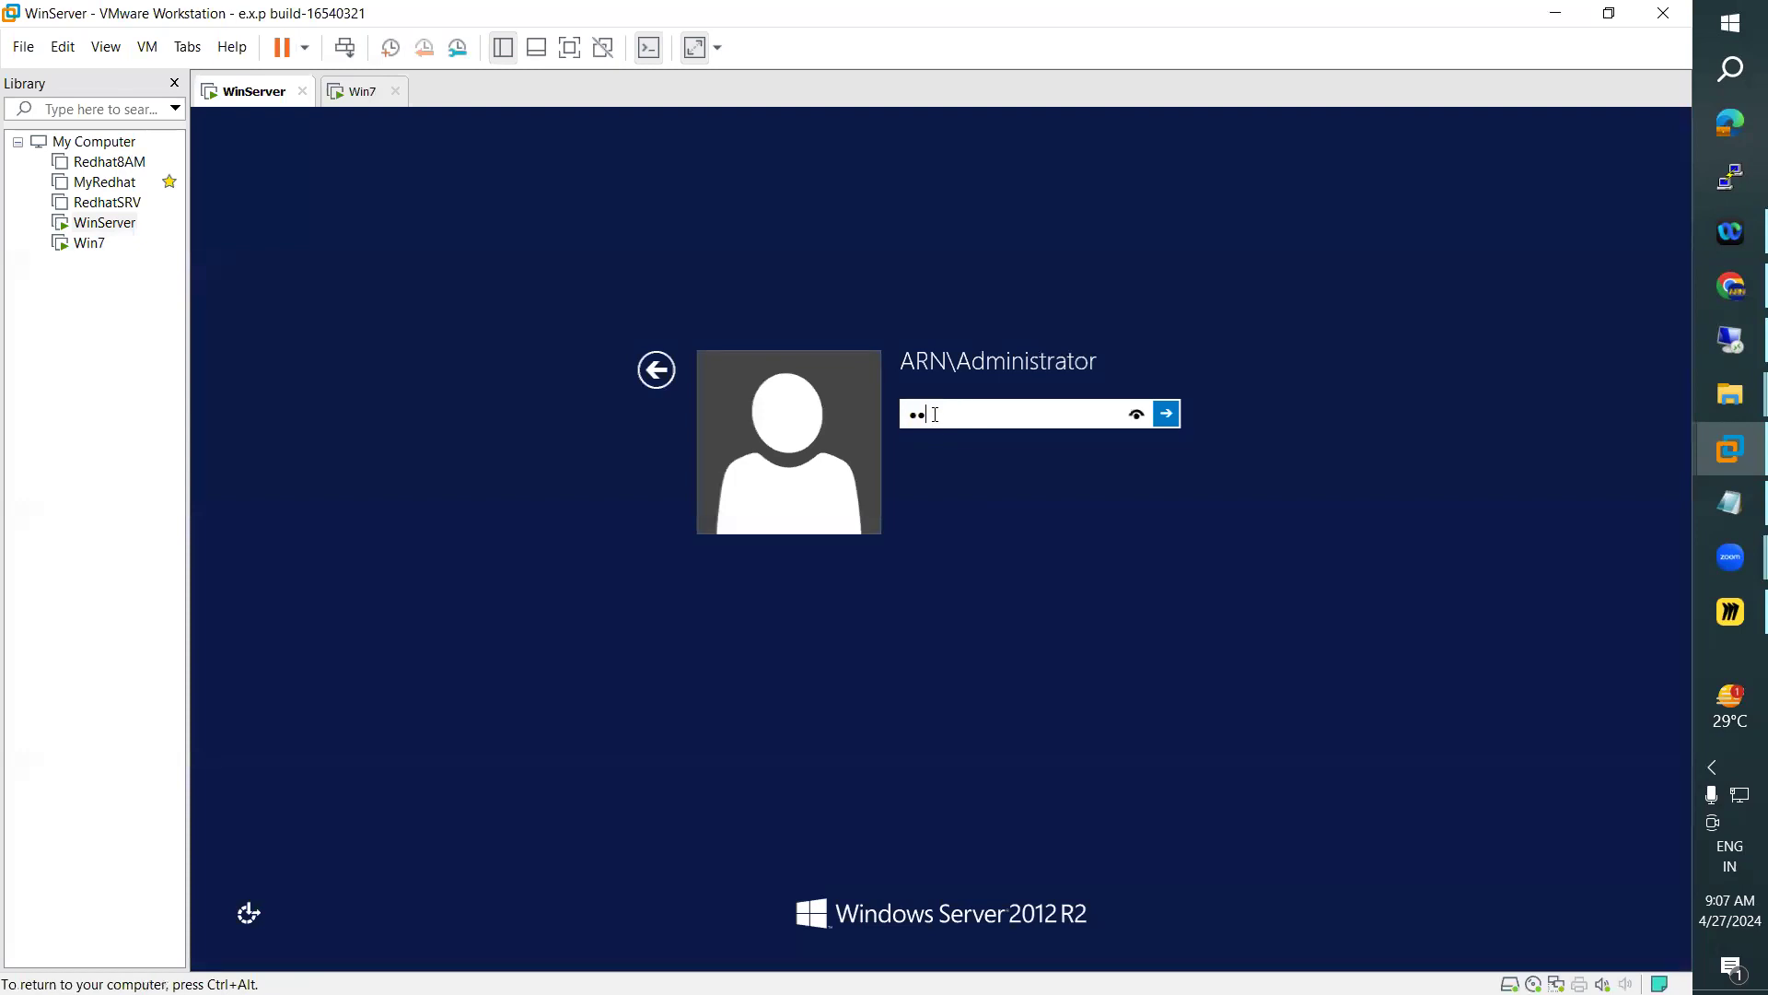
{"action": "key", "text": "Return"}
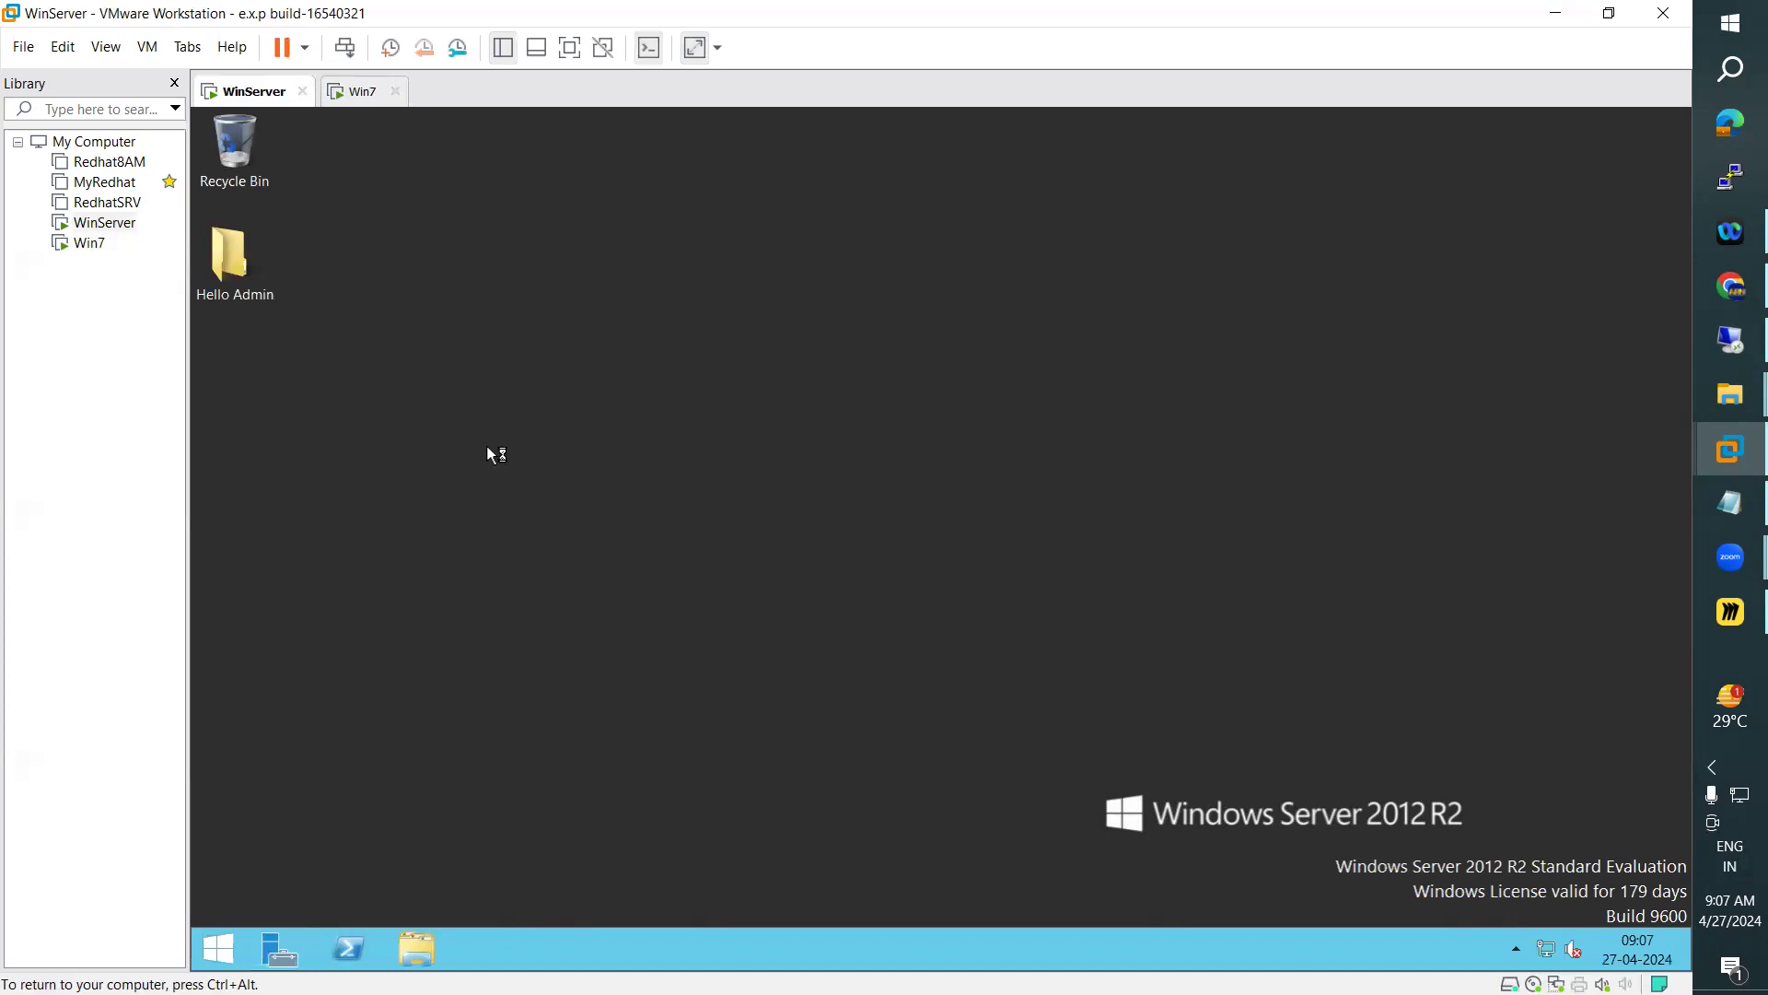
Check the startup progress of the Win7 virtual machine while WinServer loads its desktop
{"action": "left_click", "coordinate": [362, 94]}
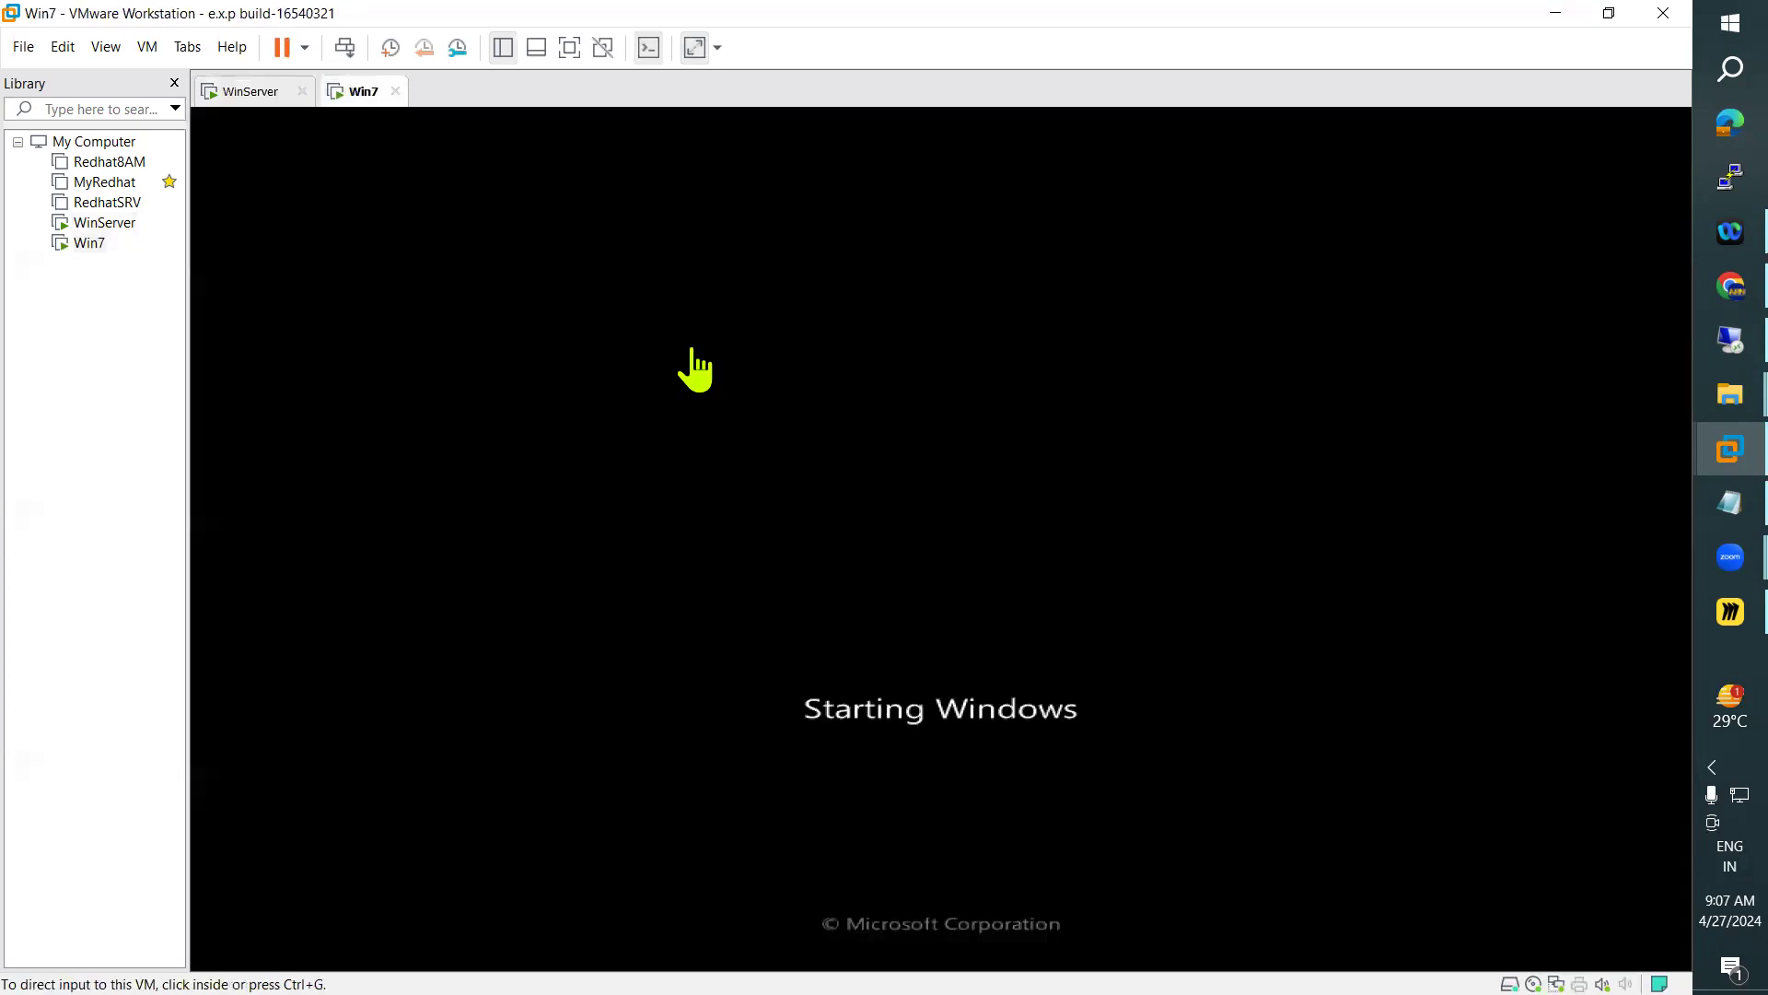
{"action": "left_click", "coordinate": [227, 96]}
{"action": "left_click", "coordinate": [362, 94]}
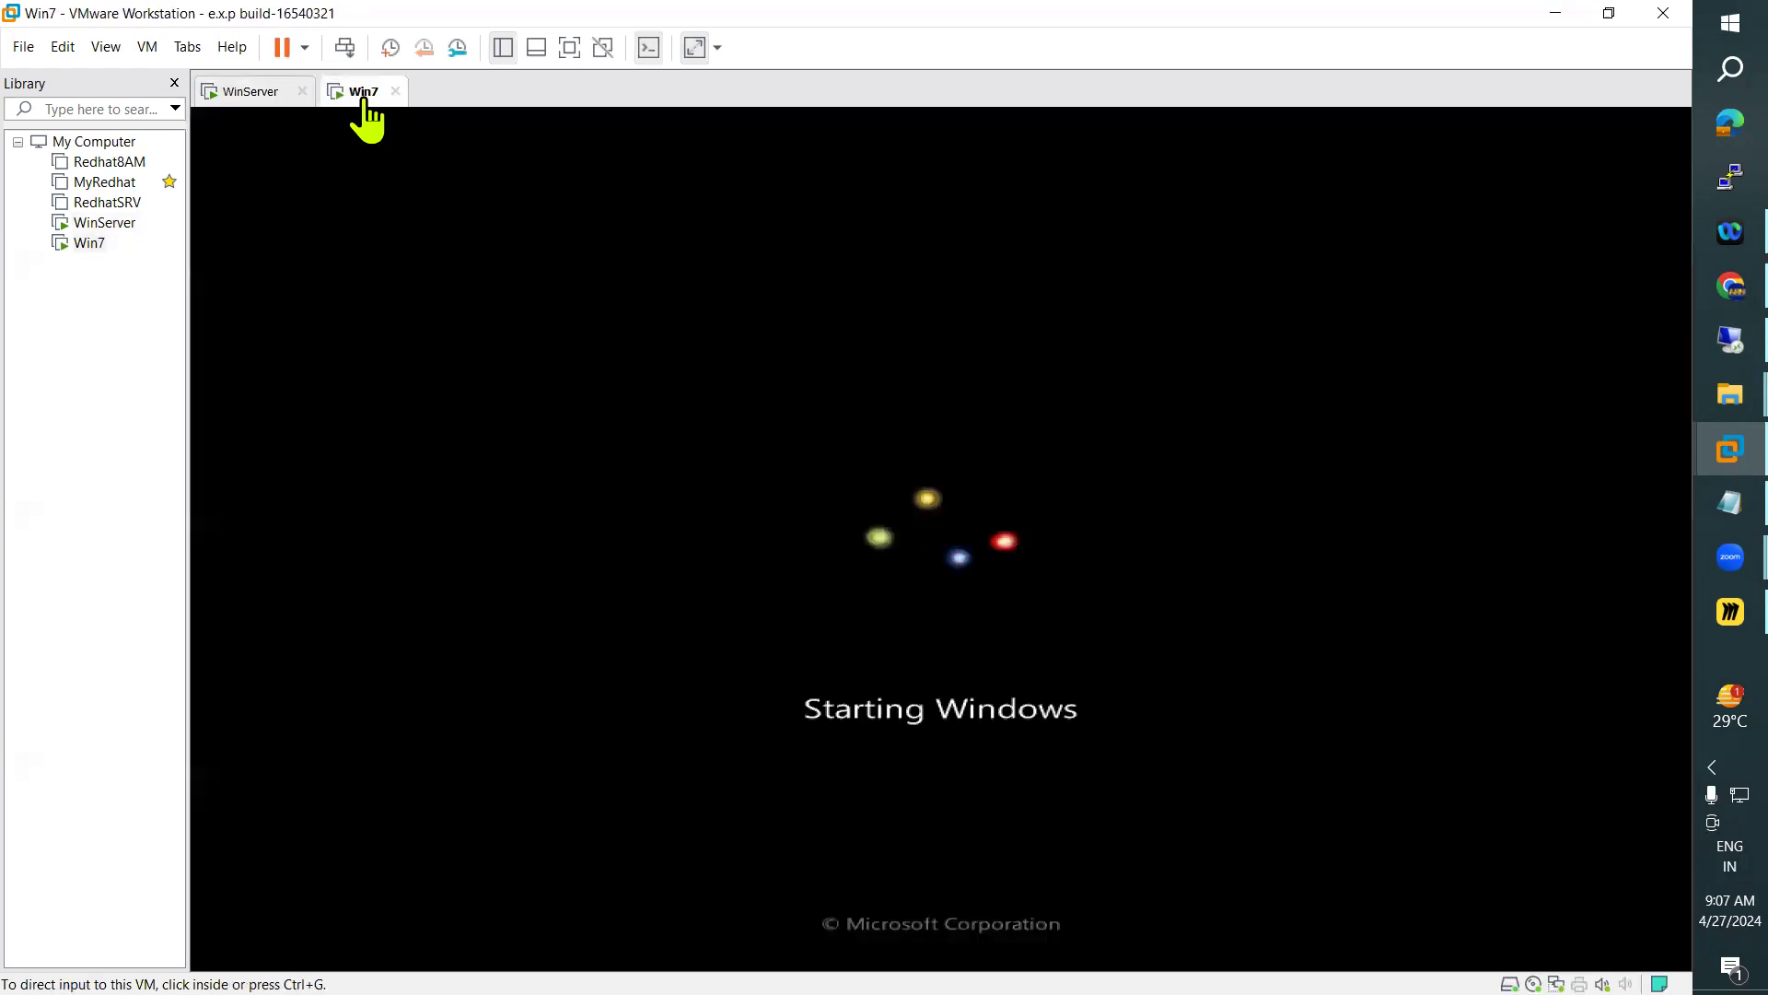
{"action": "left_click", "coordinate": [254, 96]}
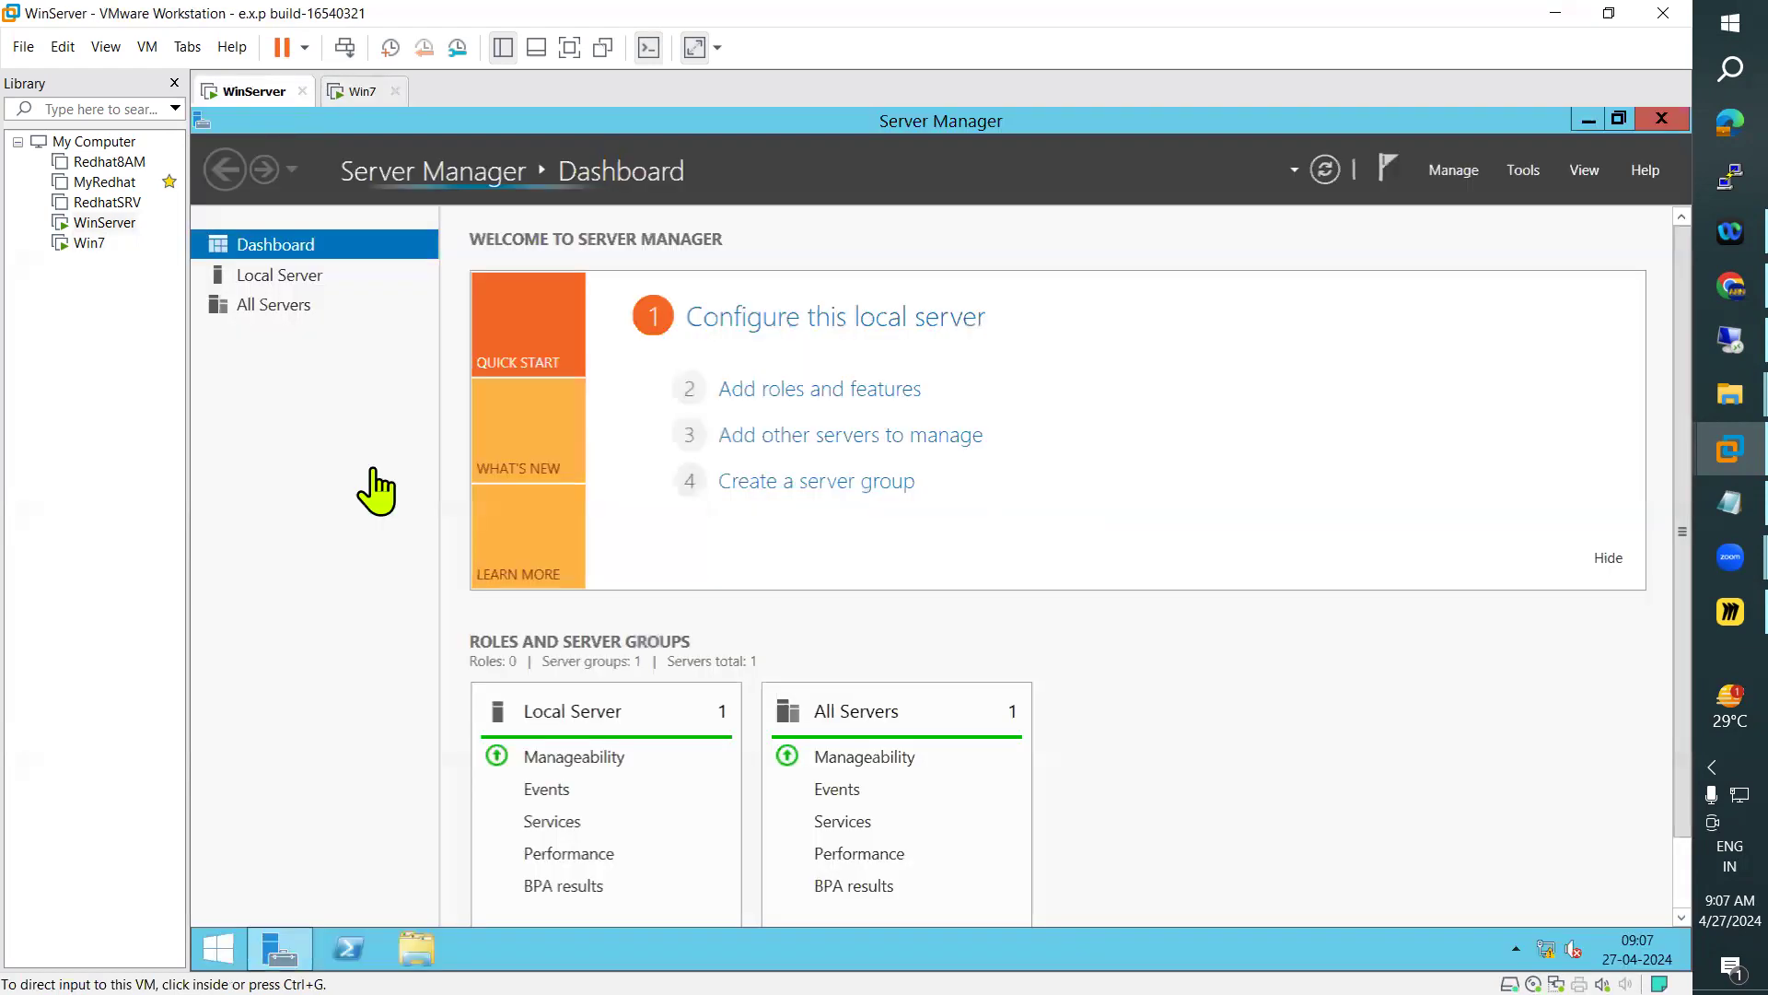
{"action": "left_click", "coordinate": [350, 92]}
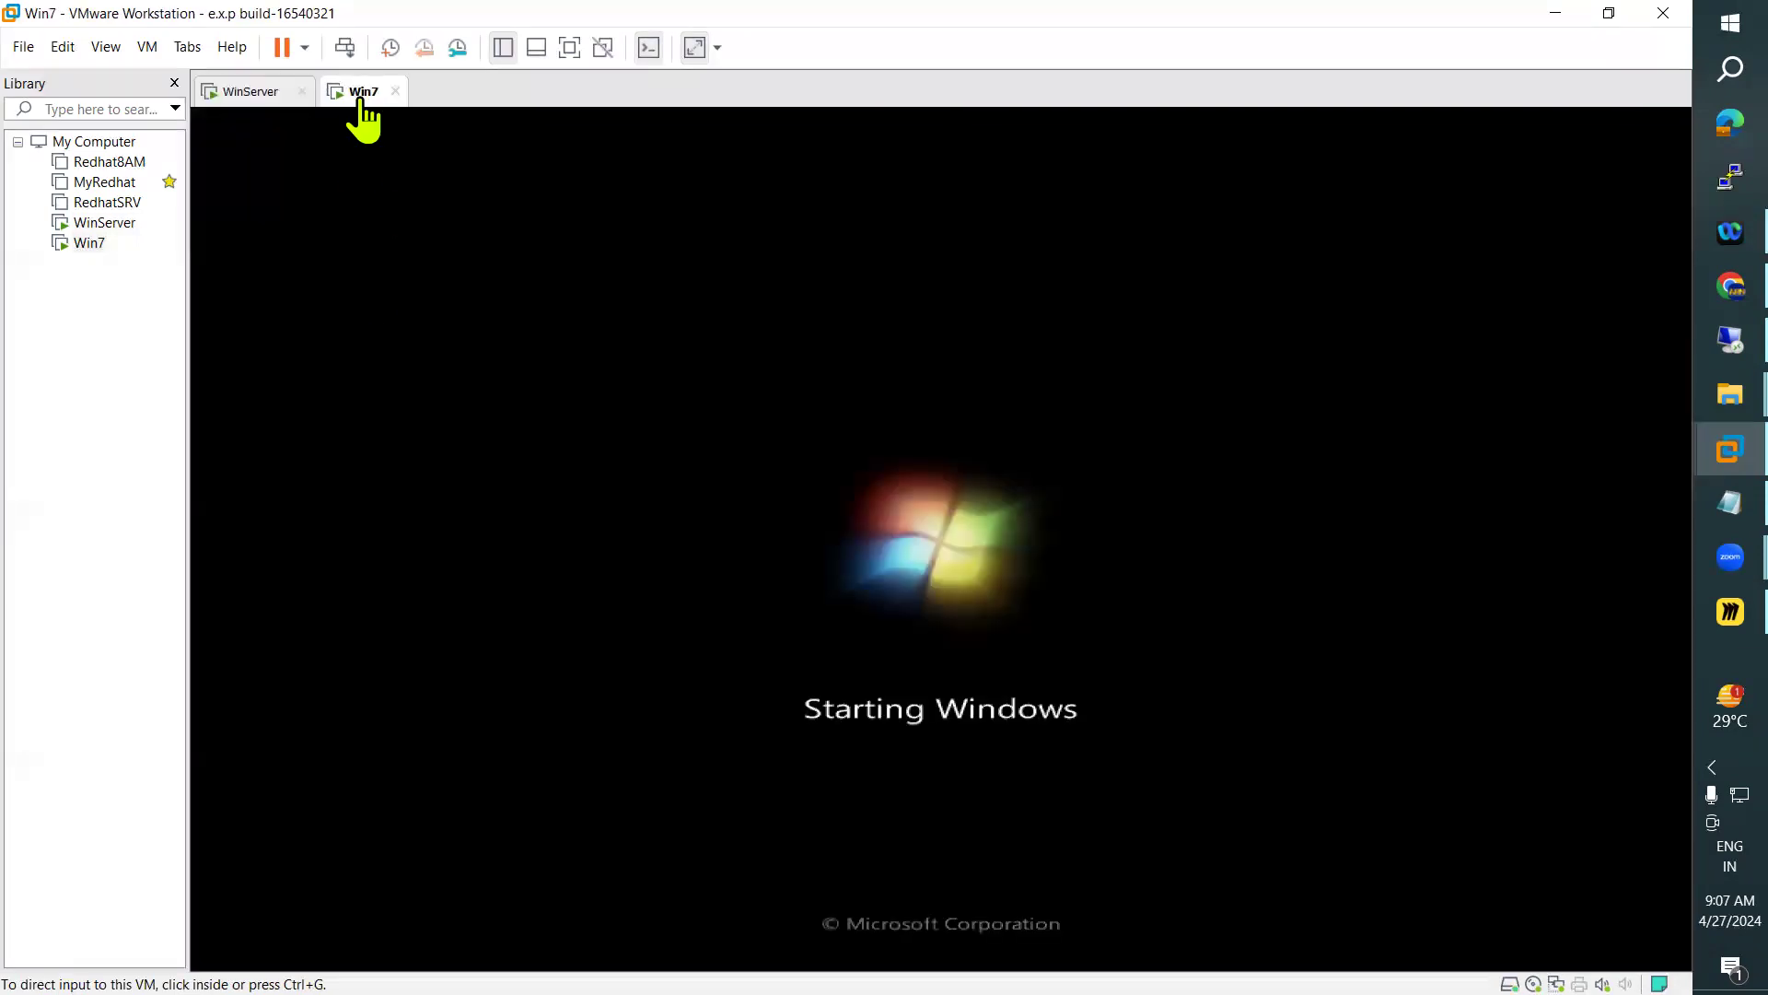
Display the Local Server properties in WinServer's Server Manager to check its computer name and domain
{"action": "left_click", "coordinate": [243, 96]}
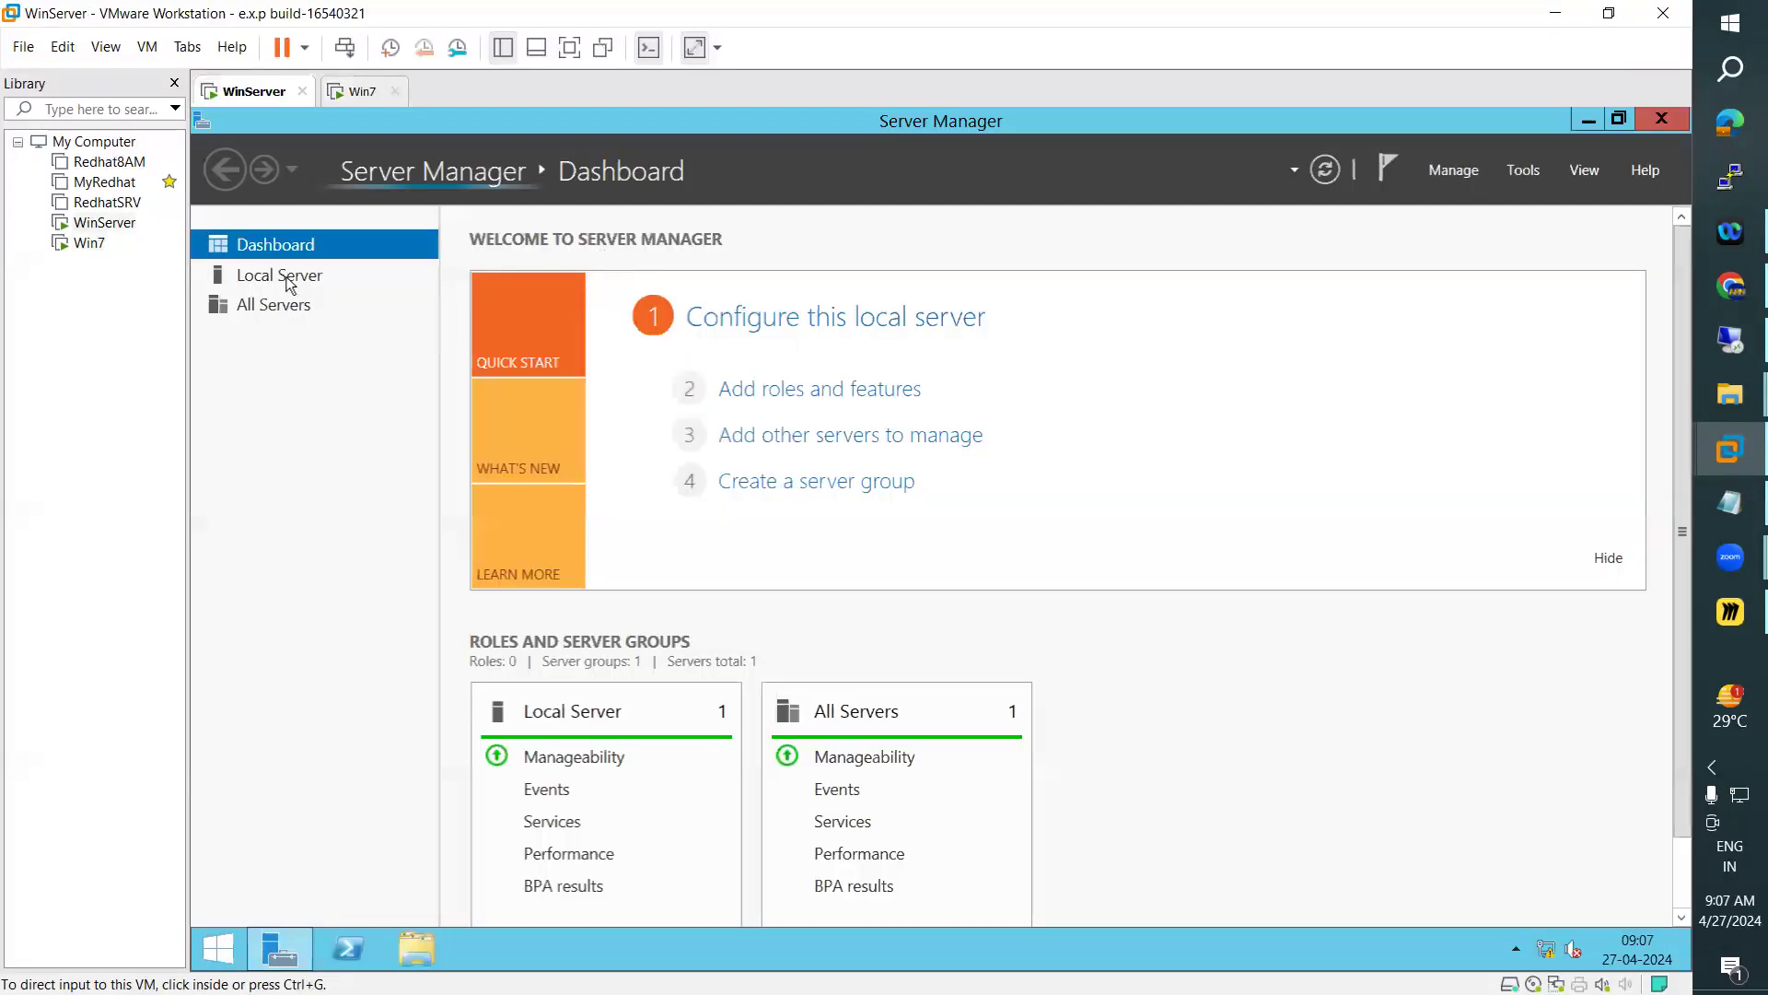
{"action": "left_click", "coordinate": [281, 278]}
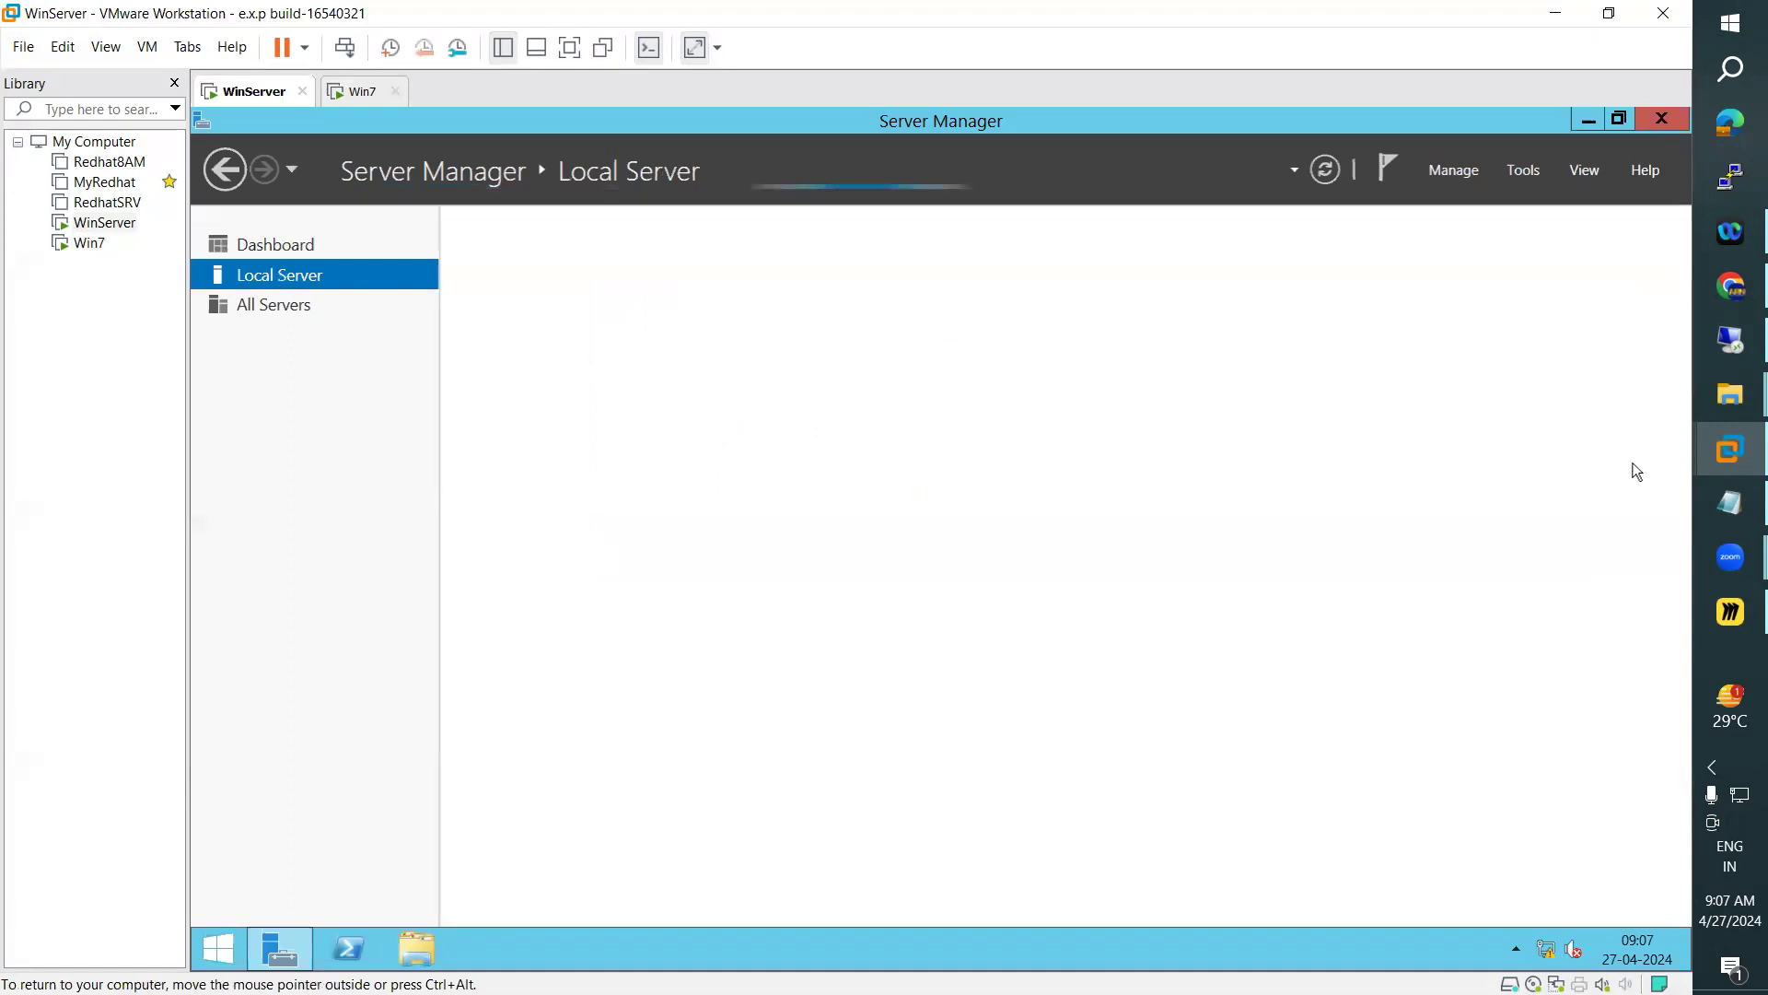
{"action": "left_click", "coordinate": [359, 92]}
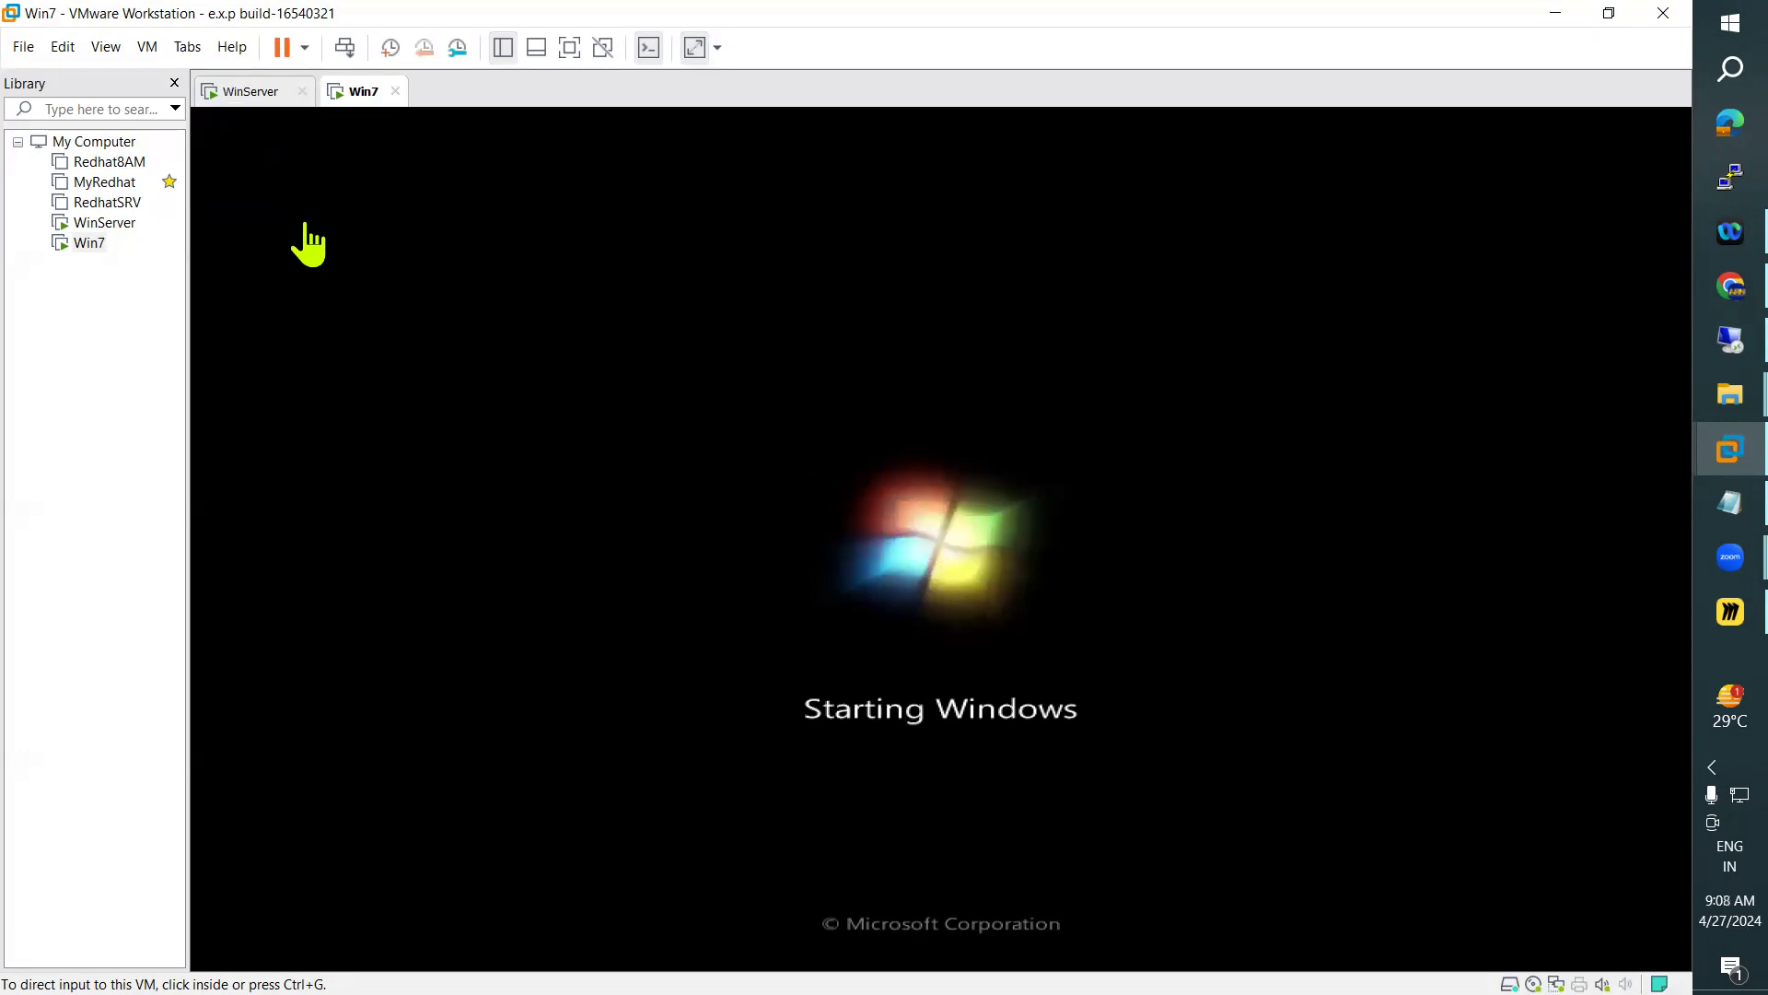
{"action": "left_click", "coordinate": [251, 91]}
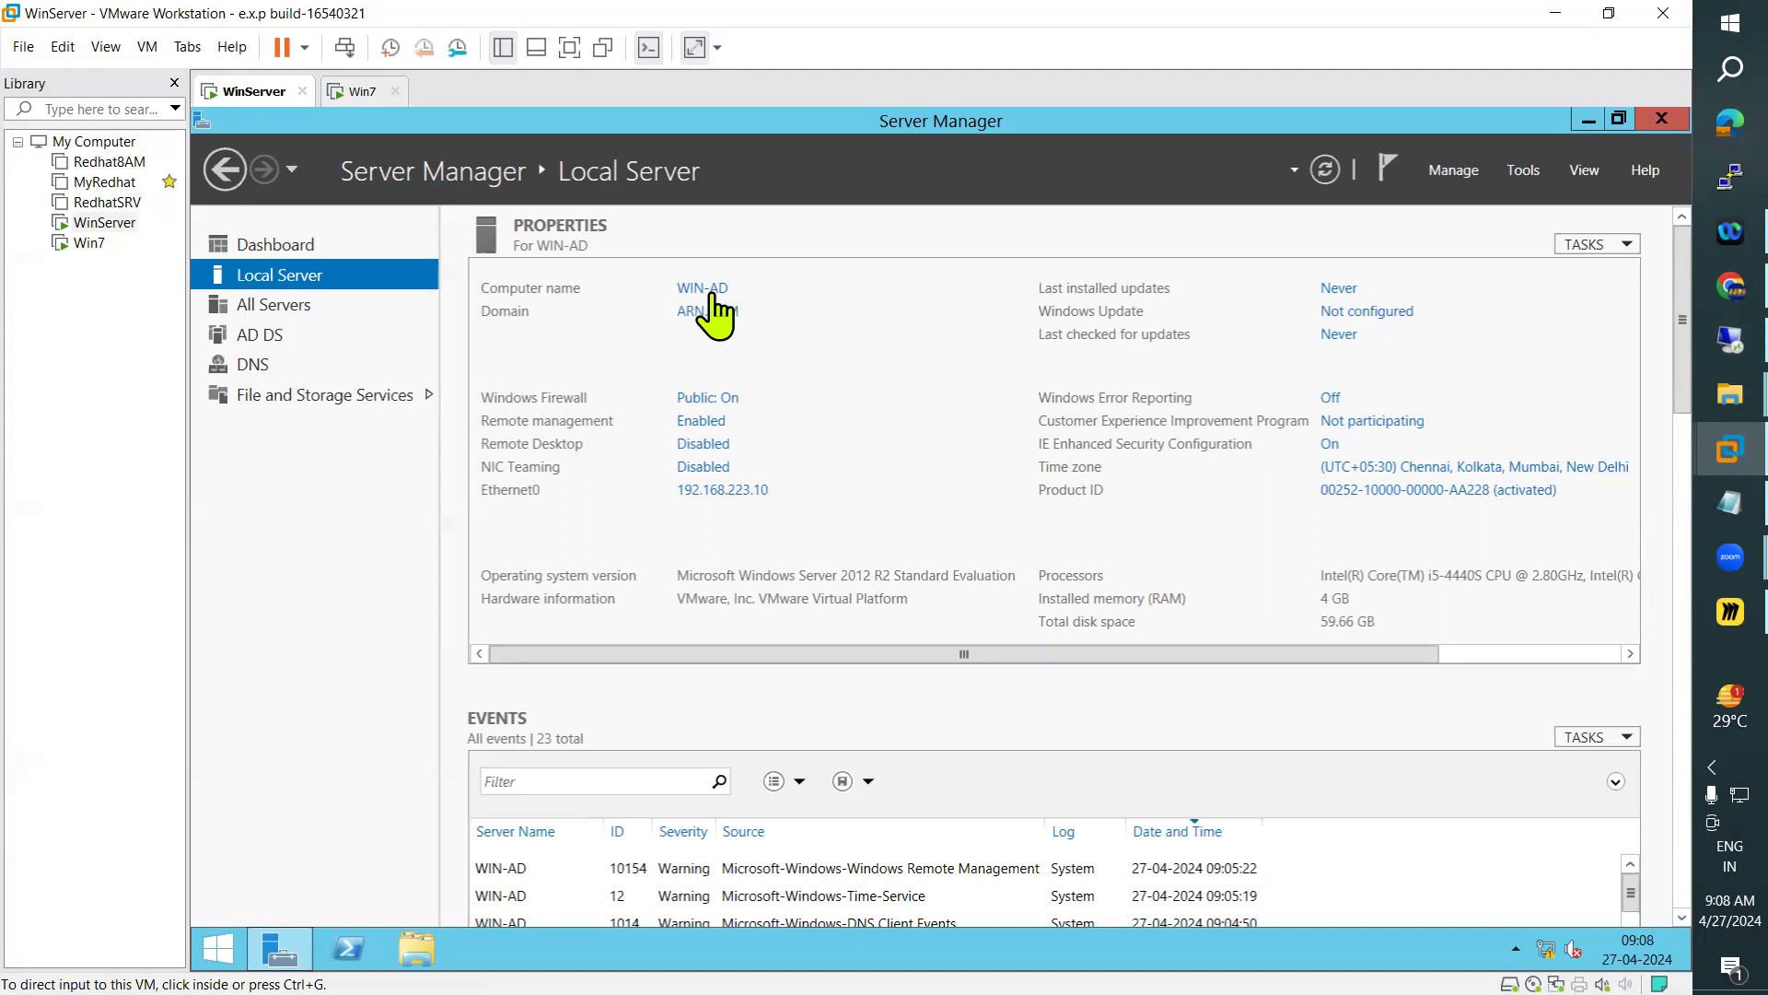
Sign in to the Win7 virtual machine with the domain administrator account by entering its password
{"action": "left_click", "coordinate": [359, 92]}
{"action": "left_click", "coordinate": [148, 47]}
{"action": "left_click", "coordinate": [281, 154]}
{"action": "left_click", "coordinate": [829, 661]}
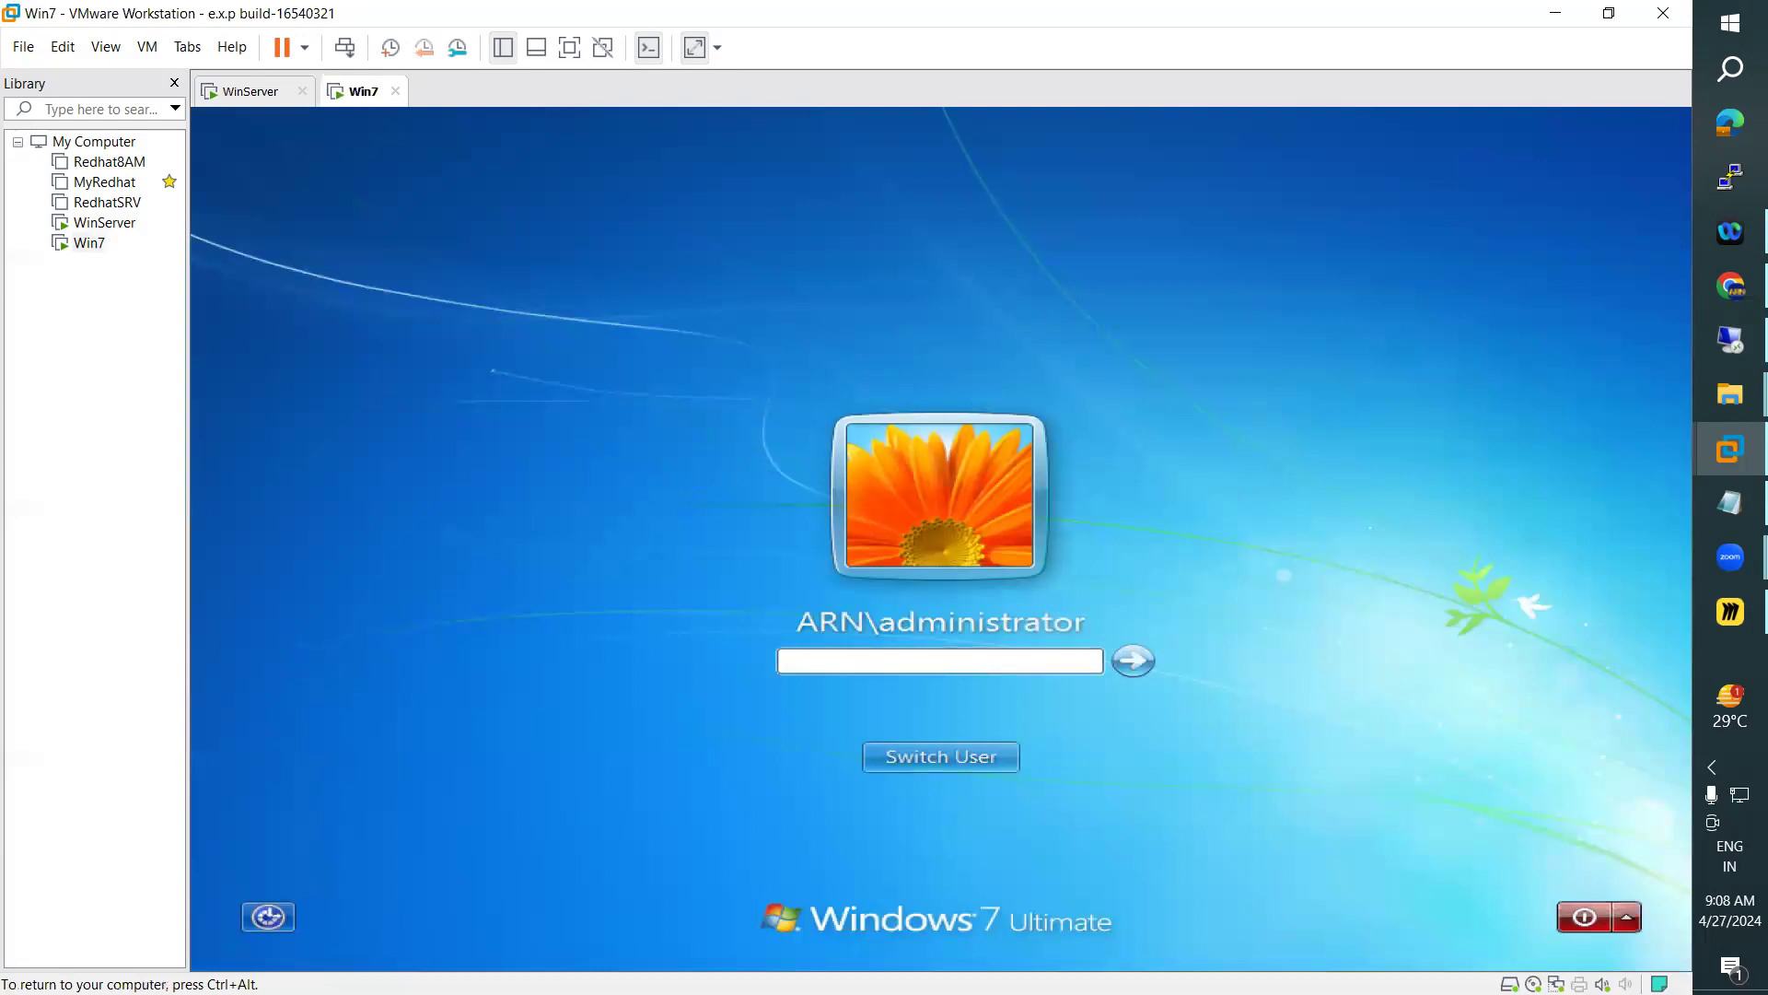
{"action": "key", "text": "Return"}
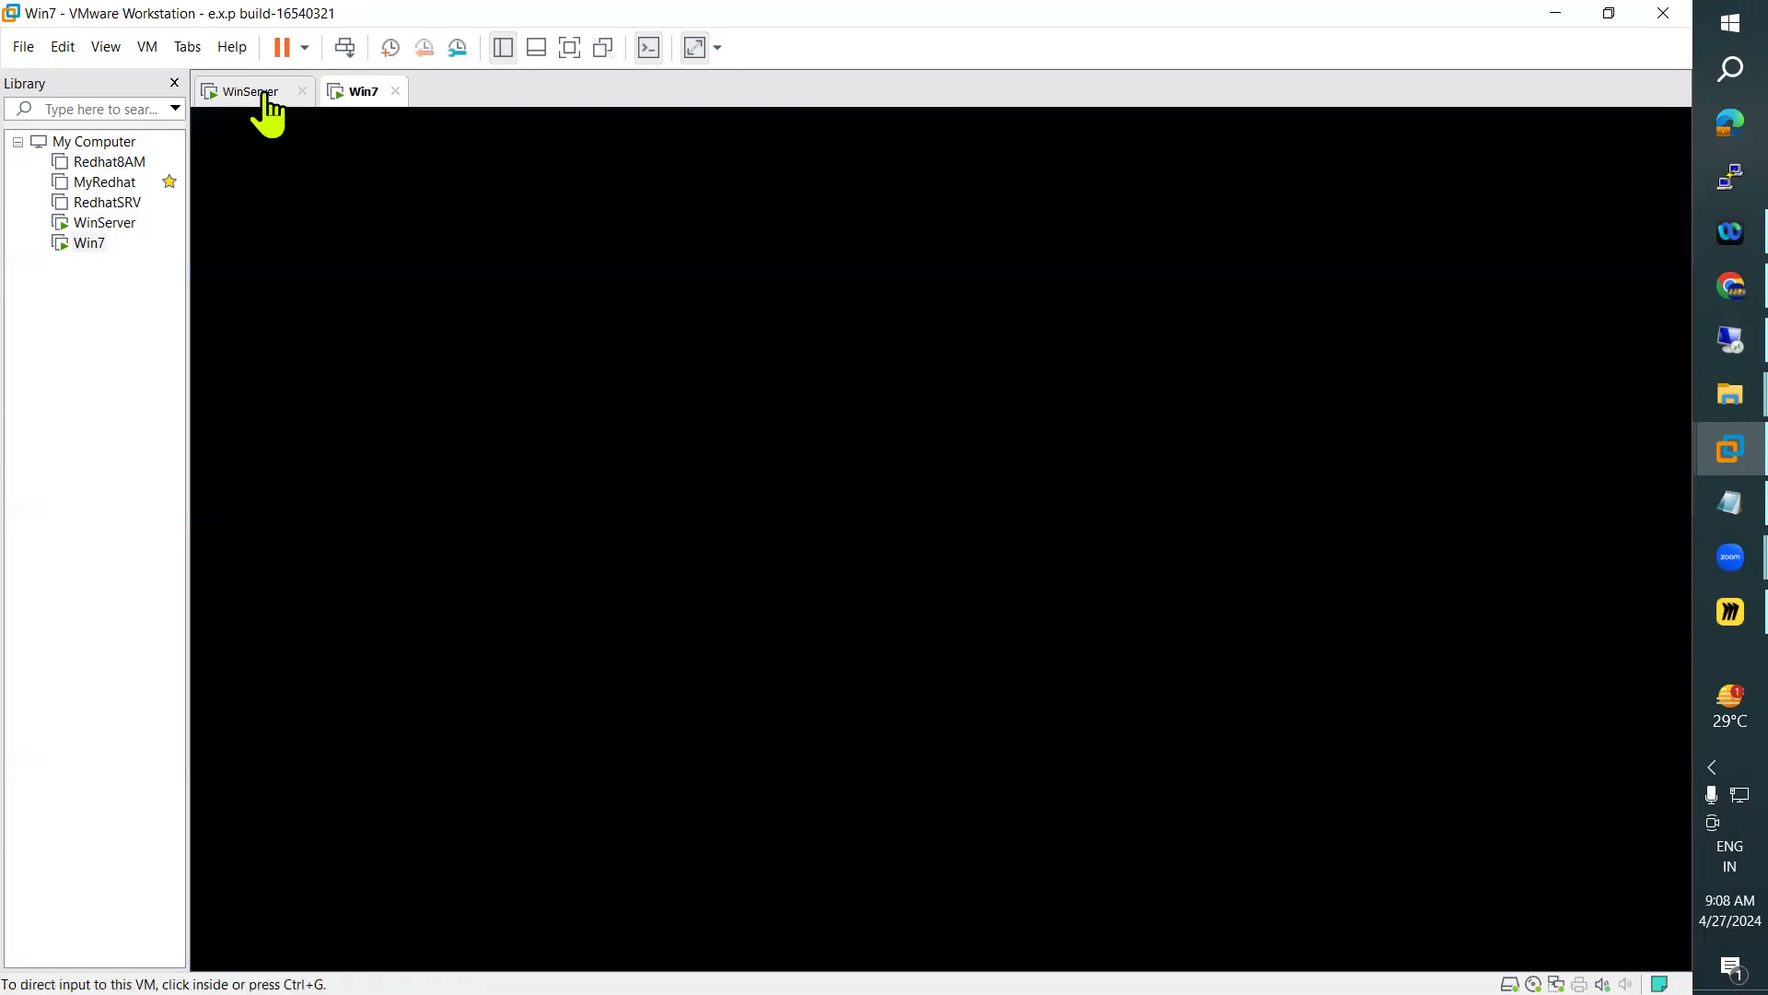
Search for "command" on WinServer and open the Command Prompt
{"action": "left_click", "coordinate": [262, 94]}
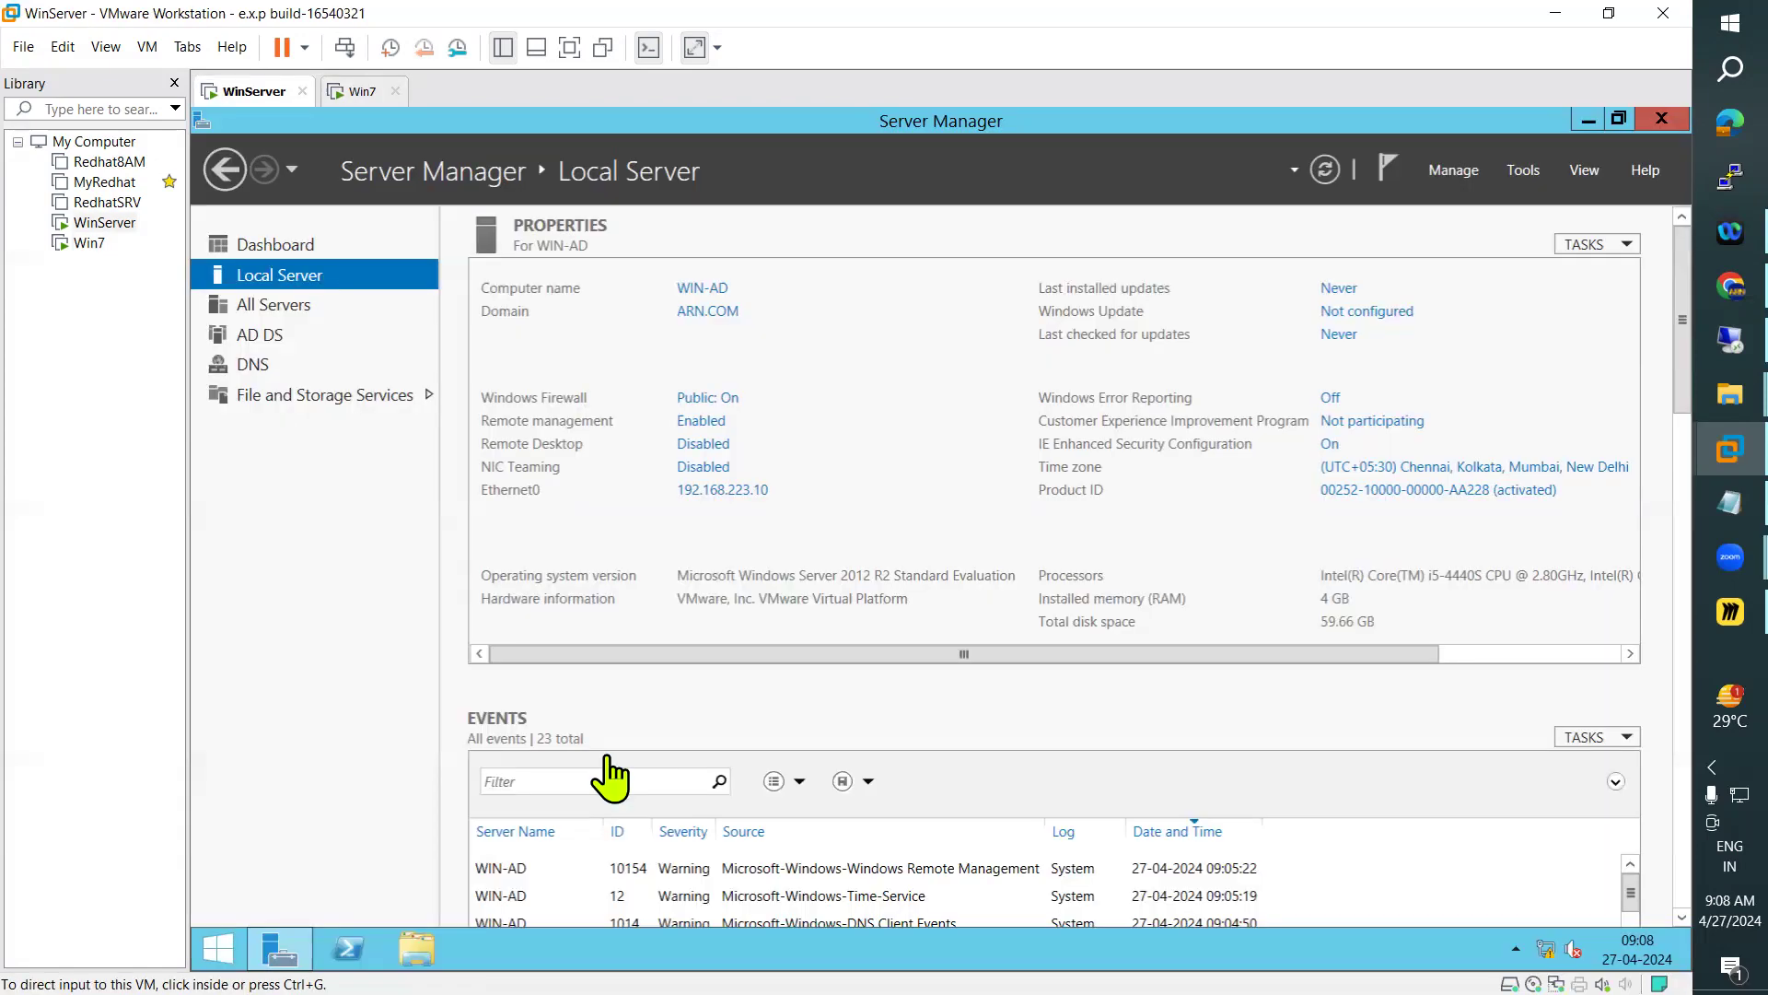
{"action": "left_click", "coordinate": [221, 954]}
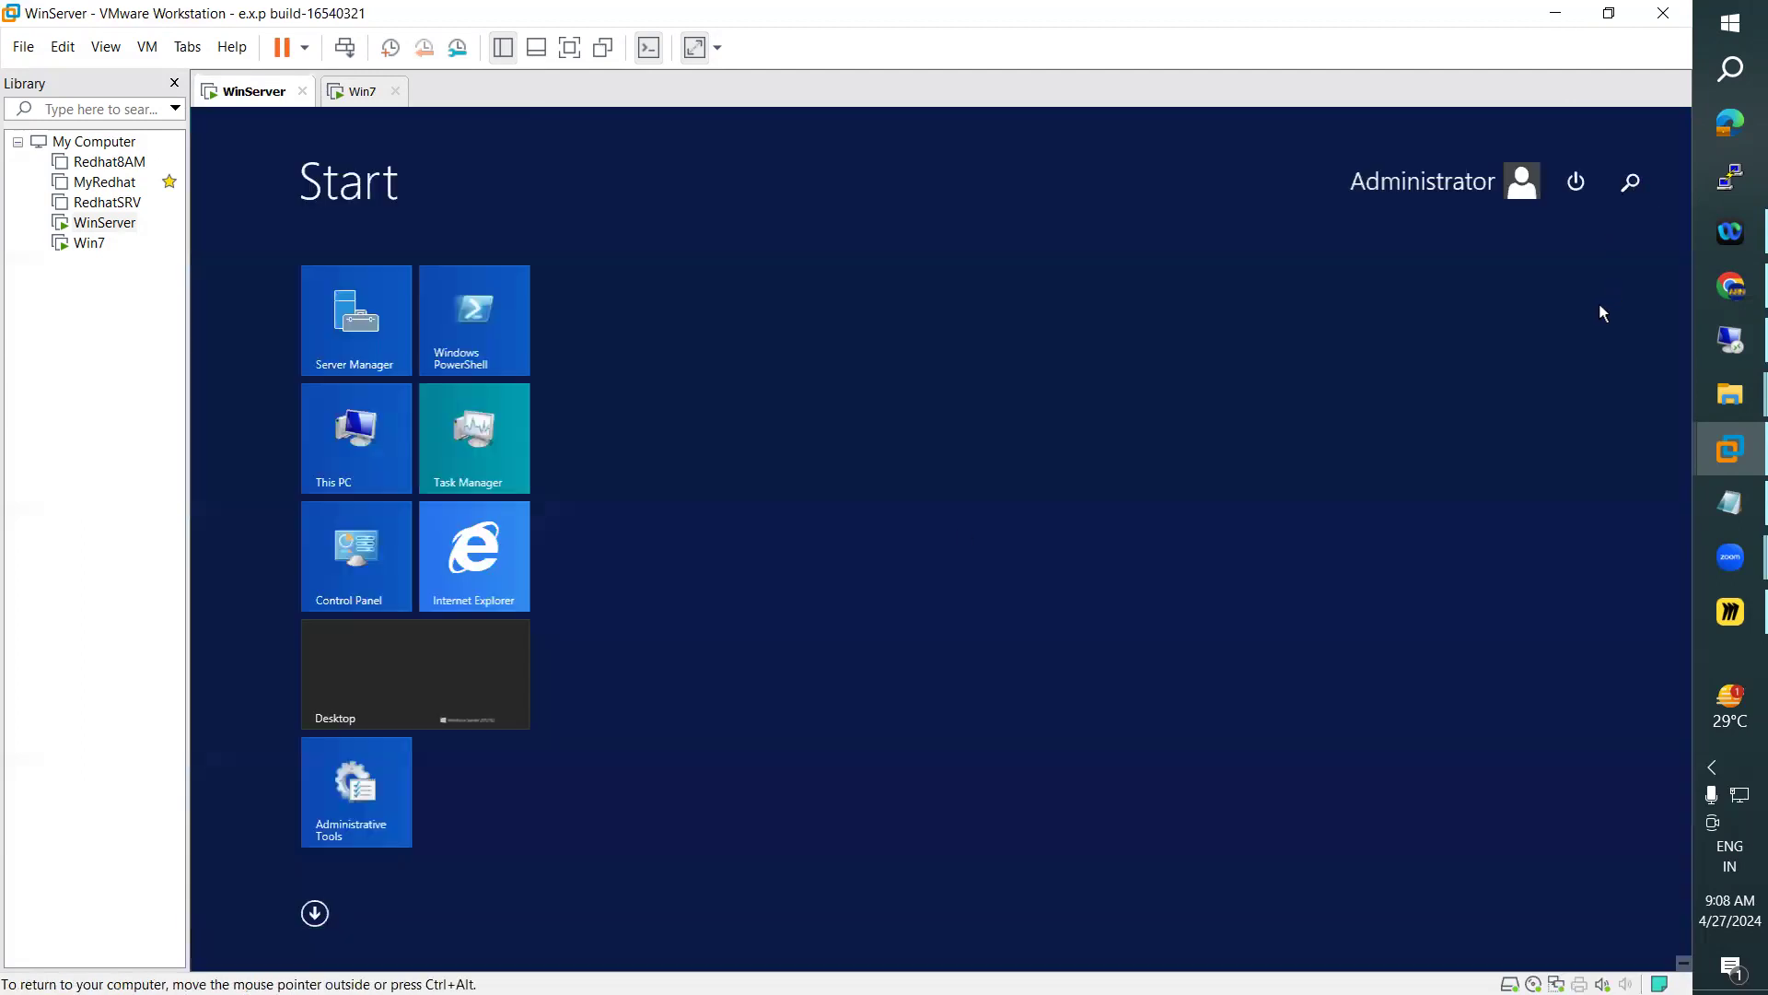
{"action": "left_click", "coordinate": [1630, 183]}
{"action": "type", "text": "command"}
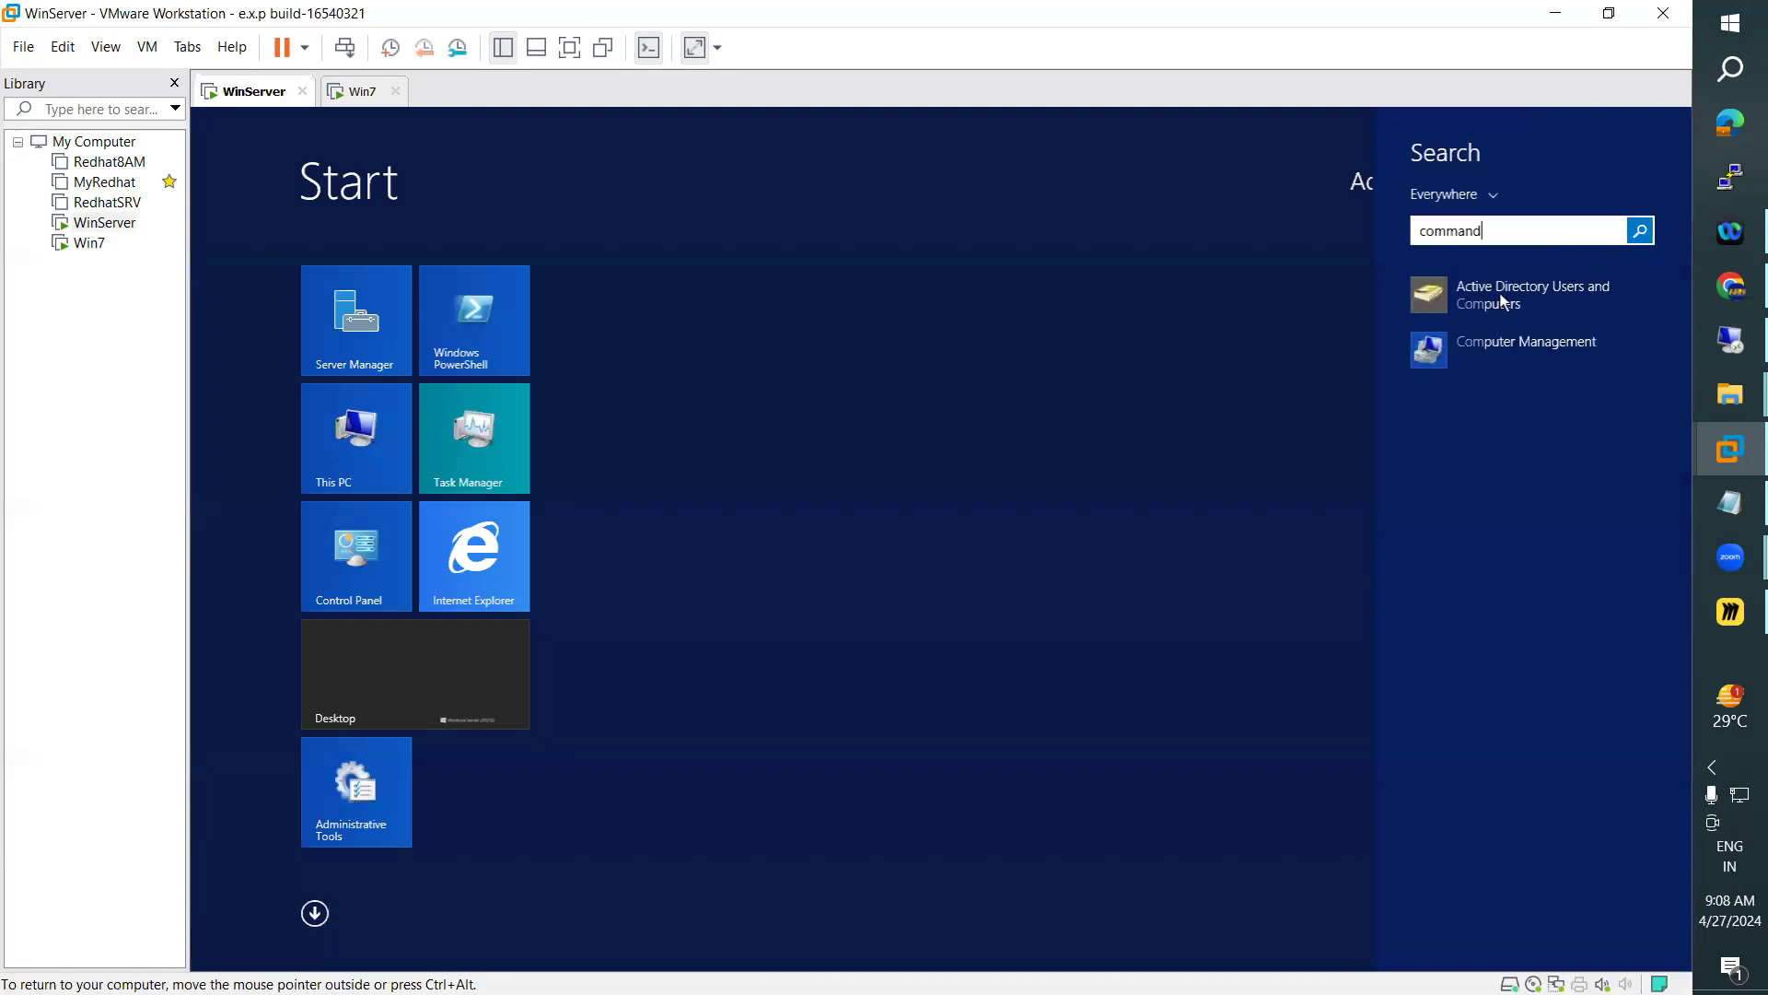
{"action": "key", "text": "Return"}
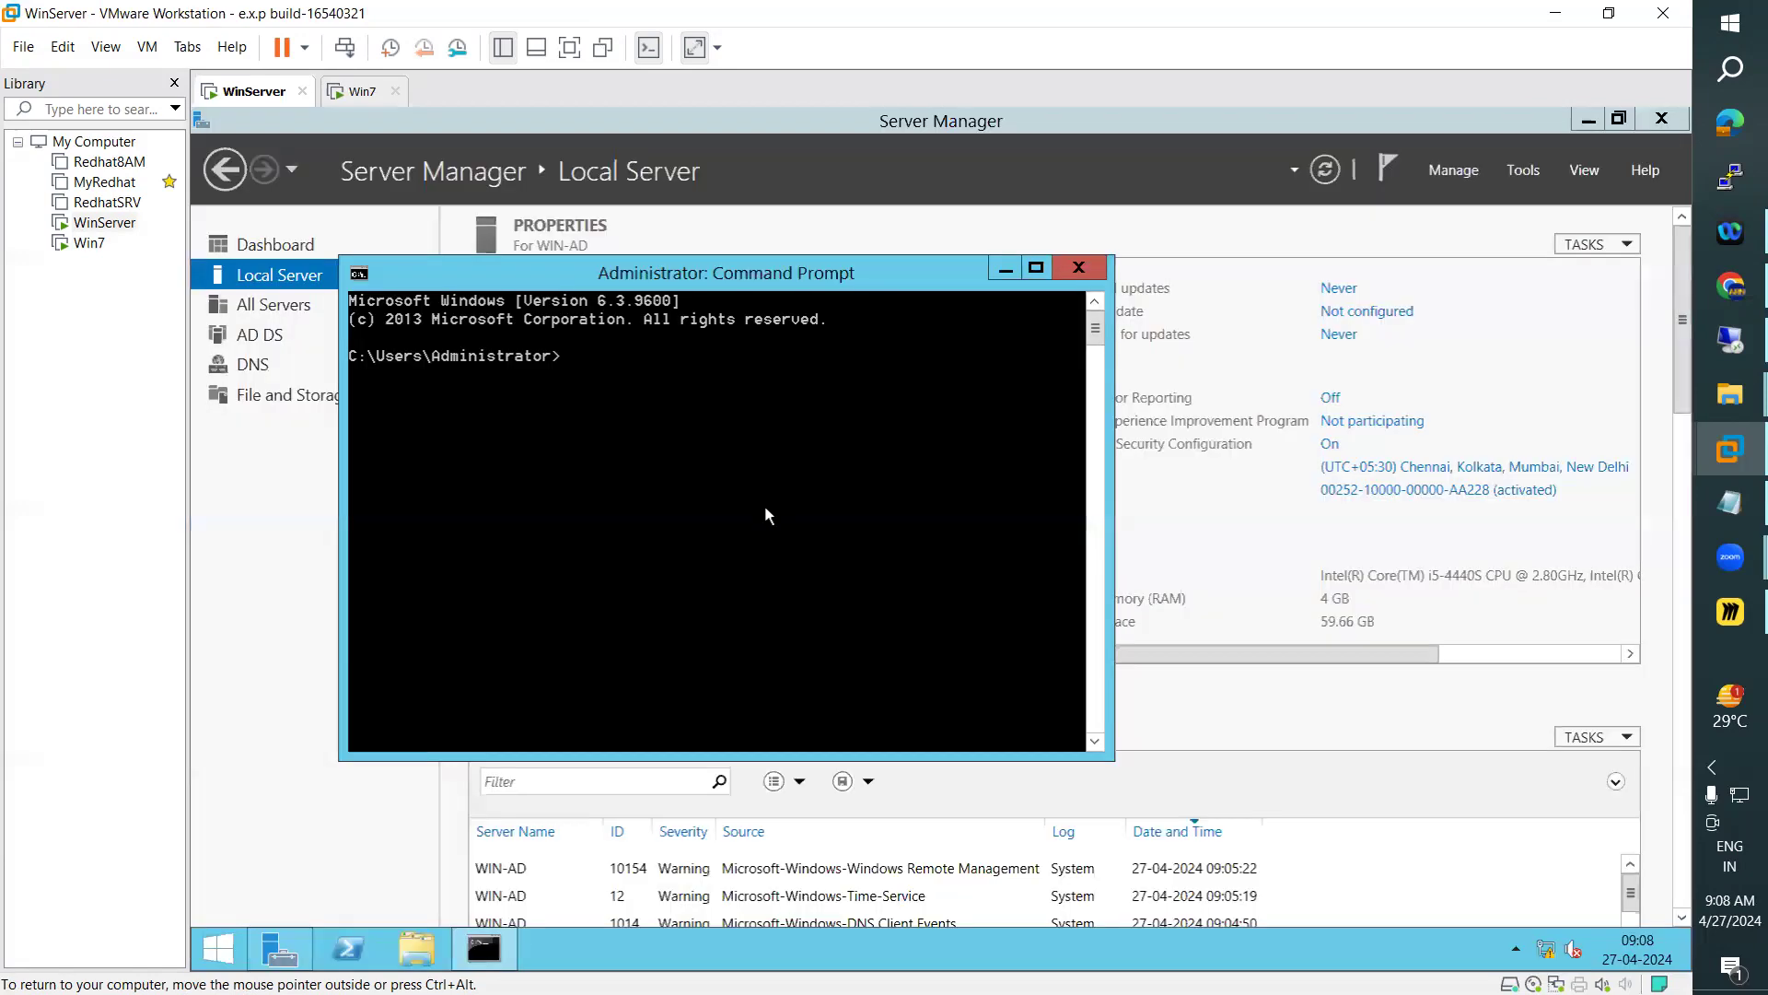
Run "net accounts" on WinServer to view the account policy and computer role
{"action": "type", "text": "net accounts"}
{"action": "key", "text": "Return"}
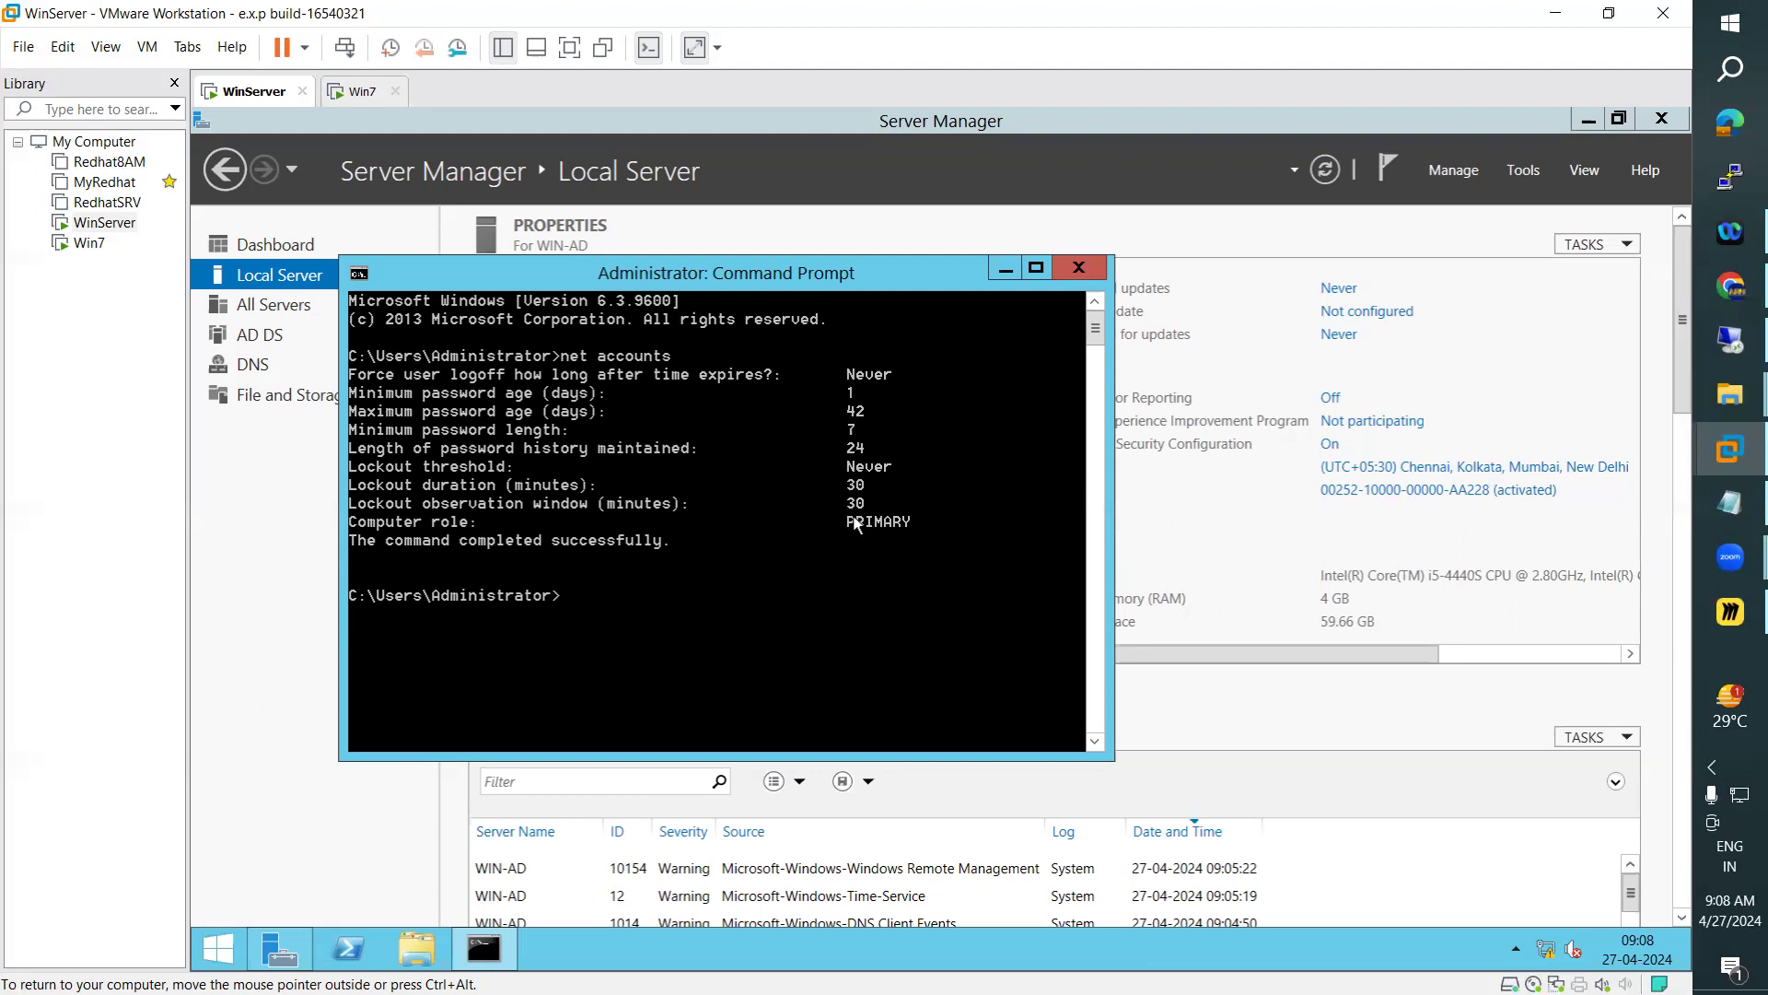
Search for "command" on the Win7 virtual machine and open the Command Prompt
{"action": "left_click", "coordinate": [362, 102]}
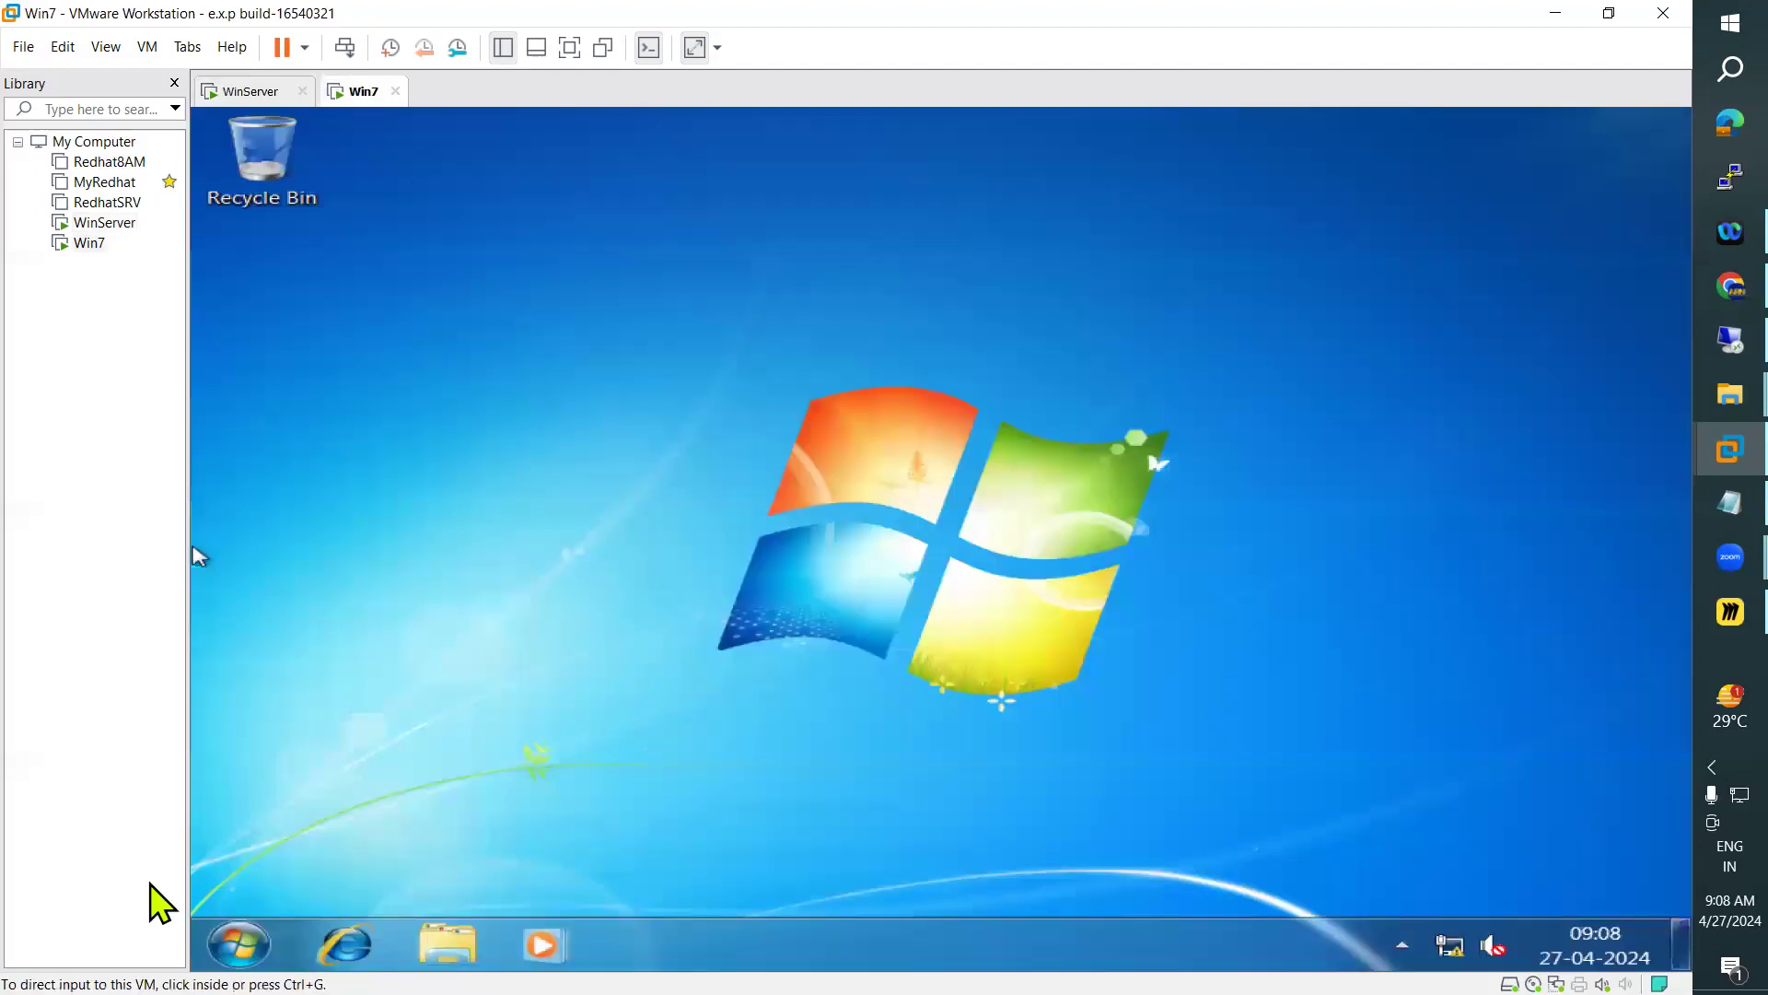
{"action": "left_click", "coordinate": [239, 946]}
{"action": "left_click", "coordinate": [238, 946]}
{"action": "left_click", "coordinate": [236, 949]}
{"action": "left_click", "coordinate": [368, 880]}
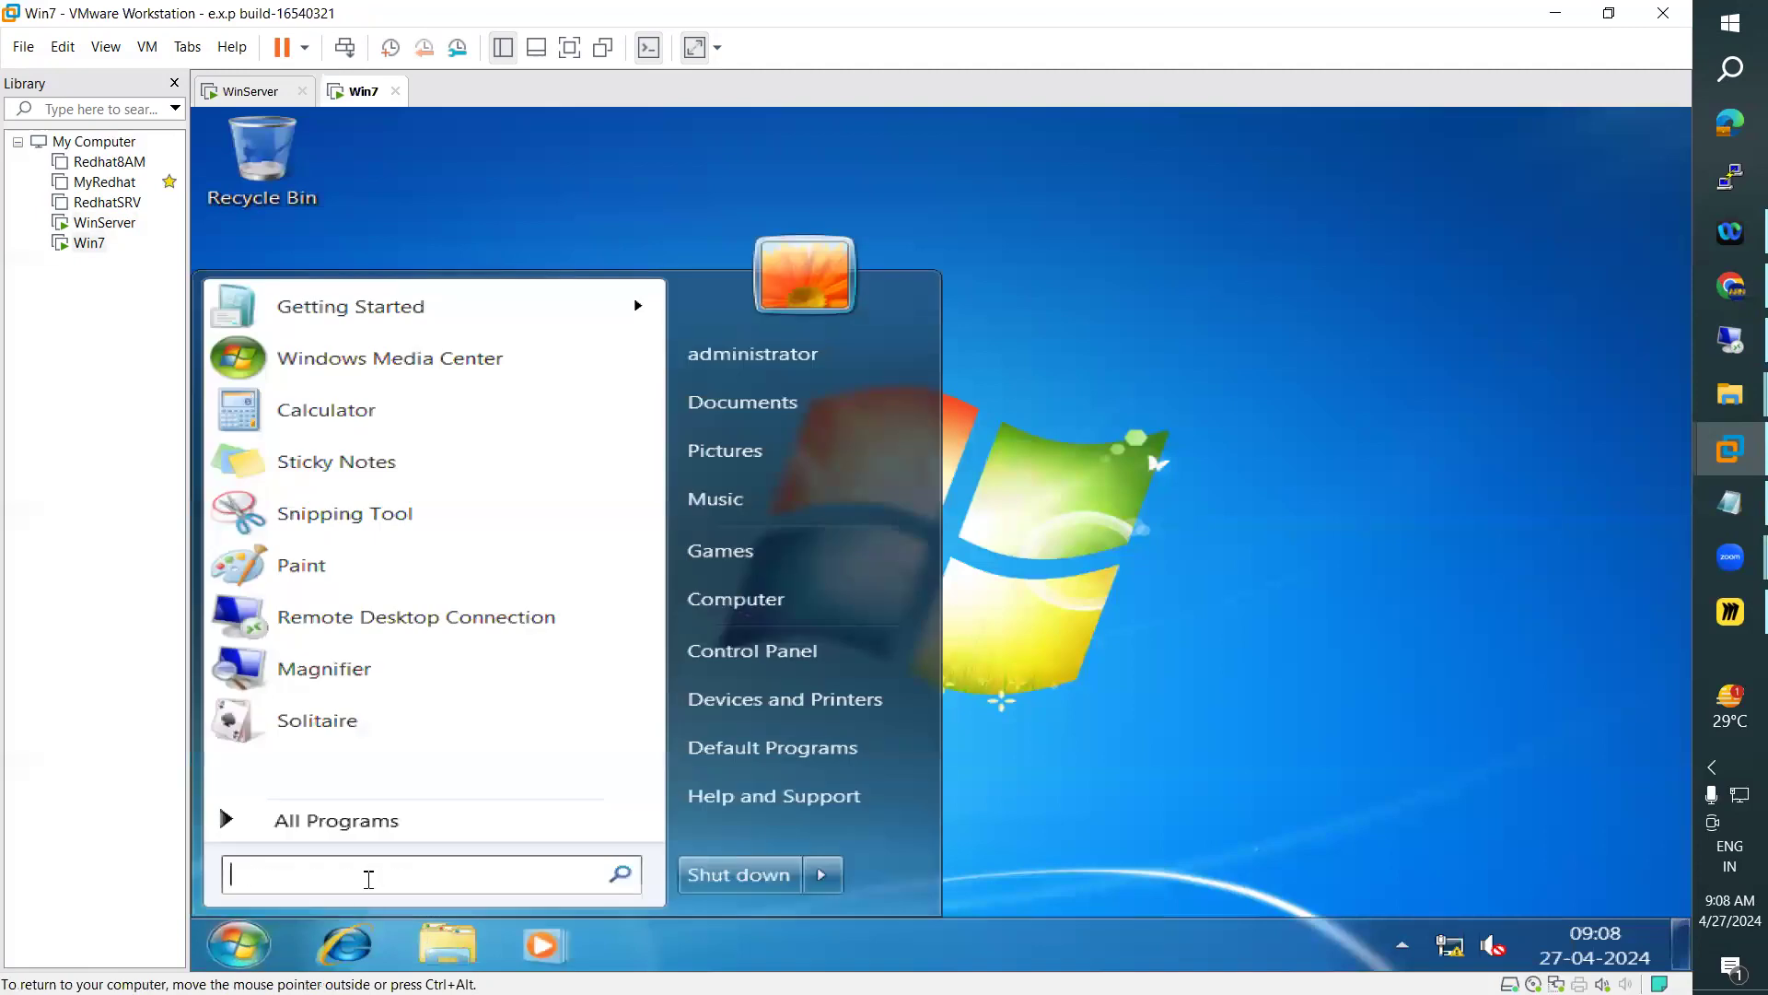
{"action": "type", "text": "command"}
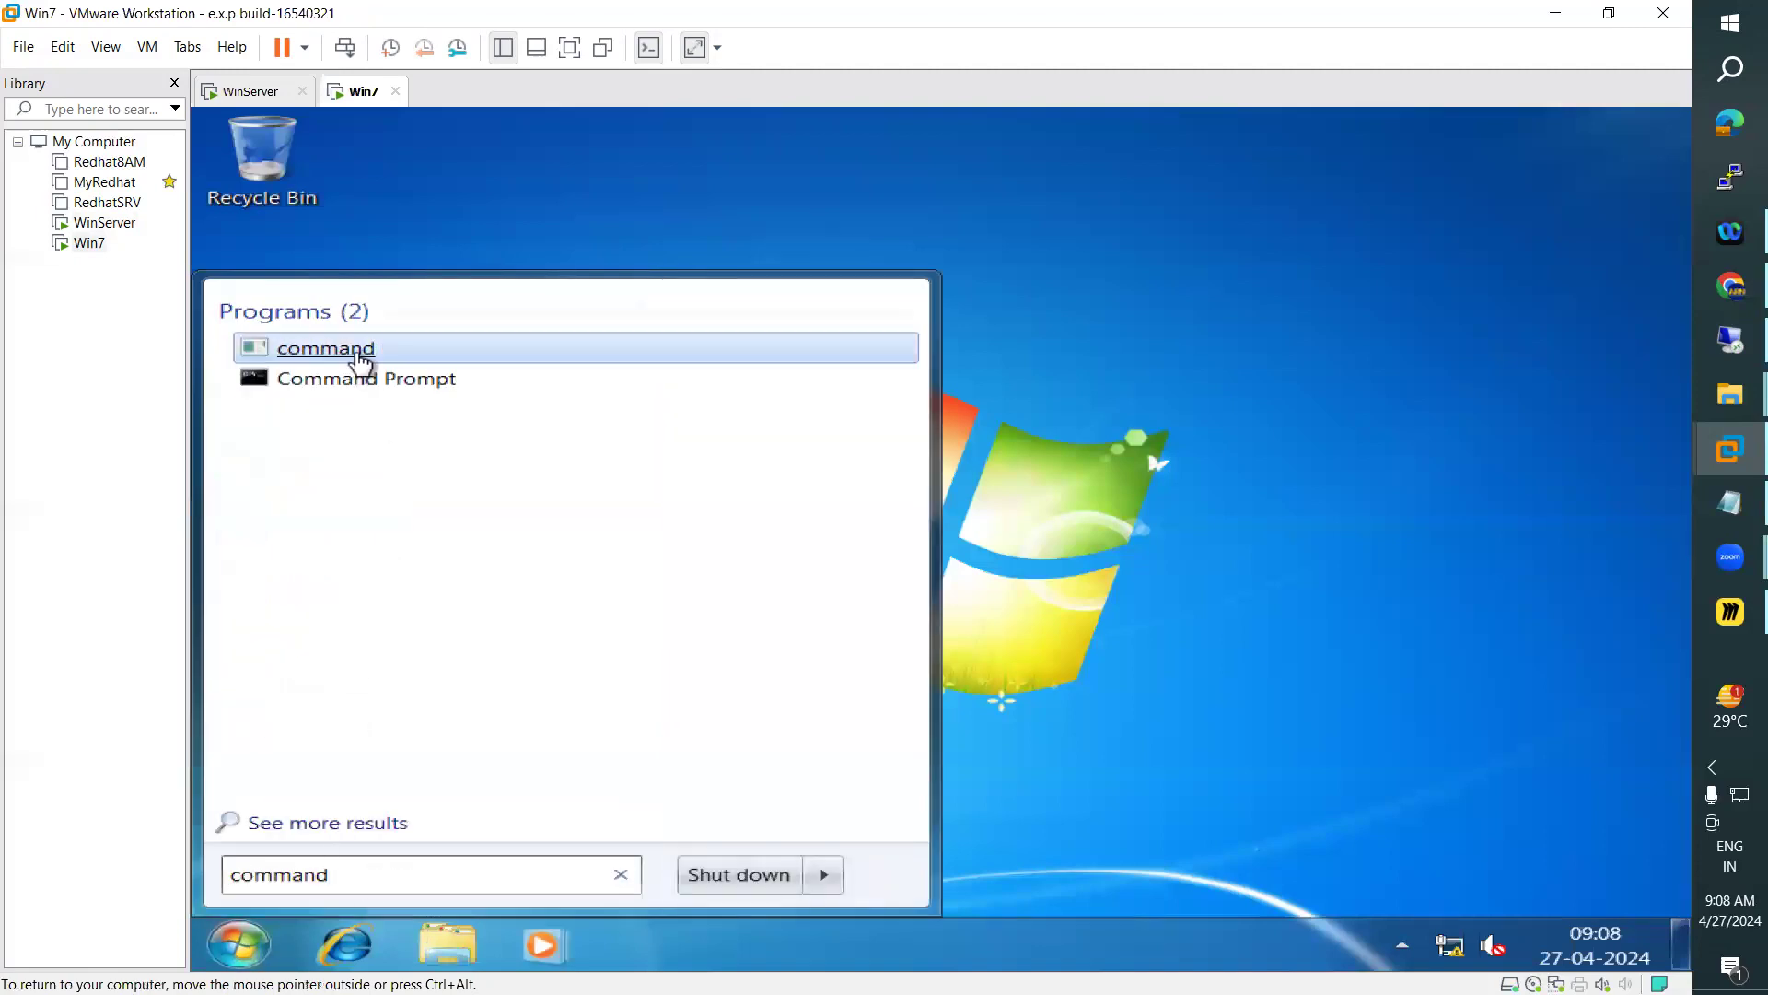
{"action": "left_click", "coordinate": [356, 379]}
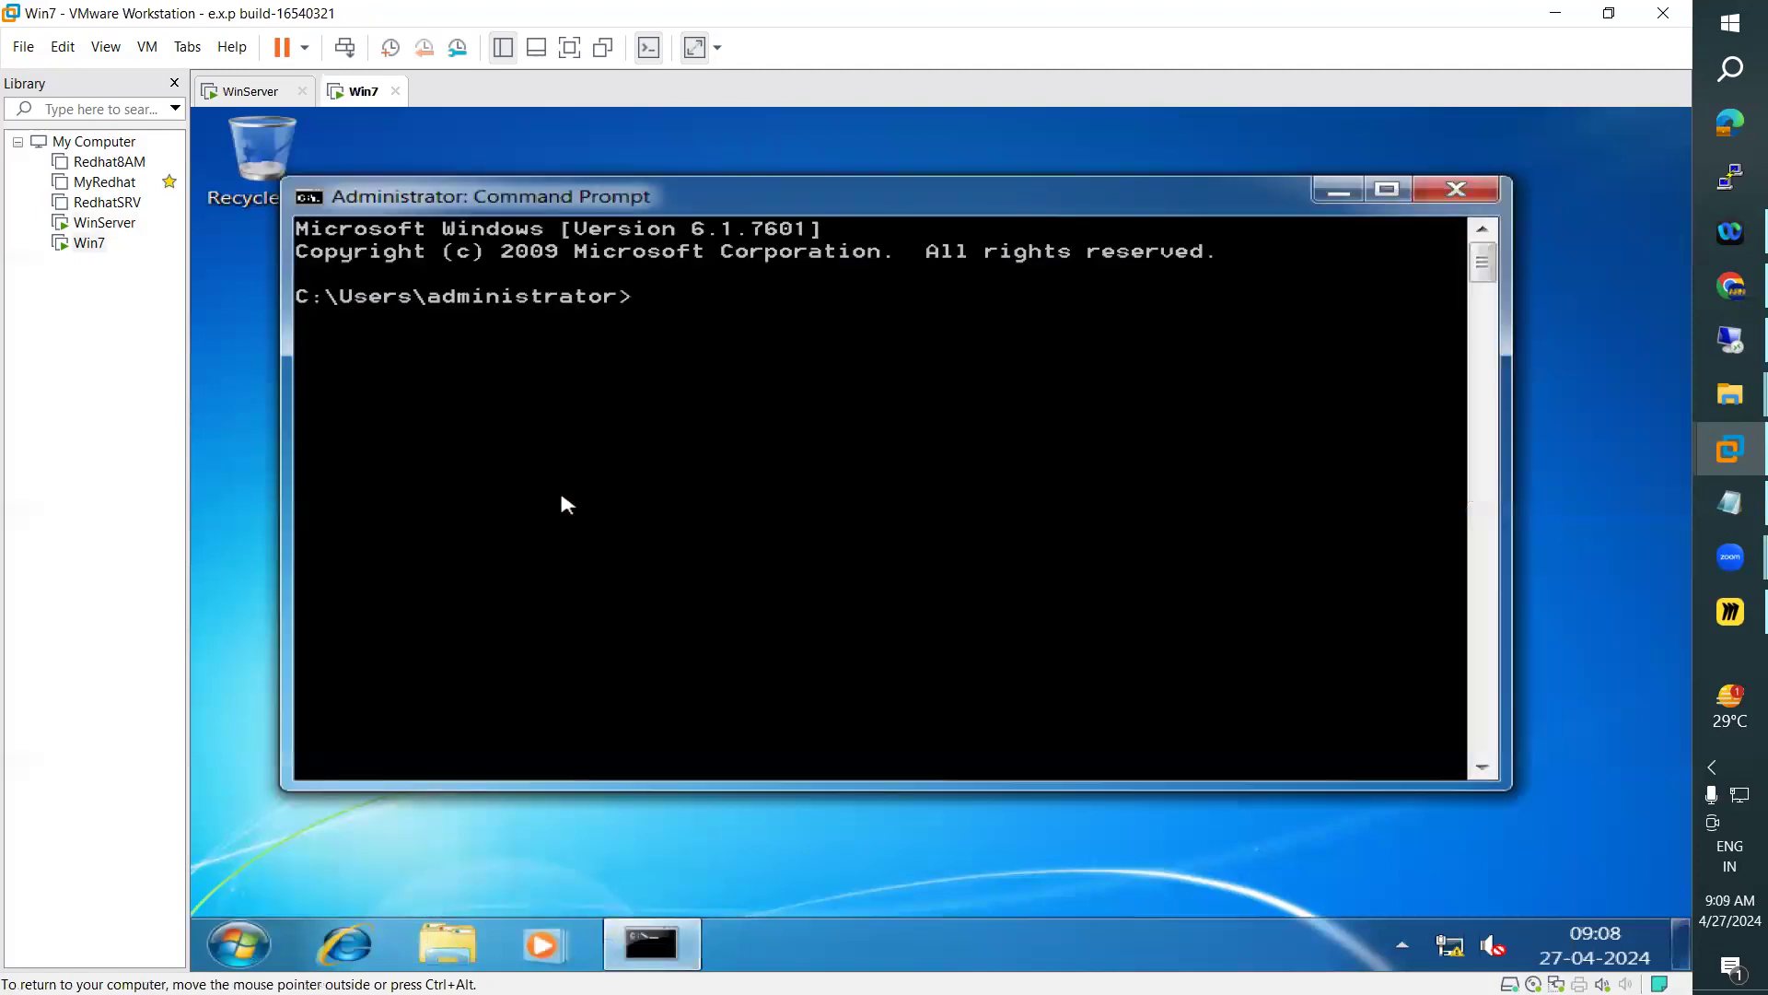
Run "net accounts" on Win7 and compare its computer role with the one reported on WinServer
{"action": "type", "text": "net accounts"}
{"action": "key", "text": "Return"}
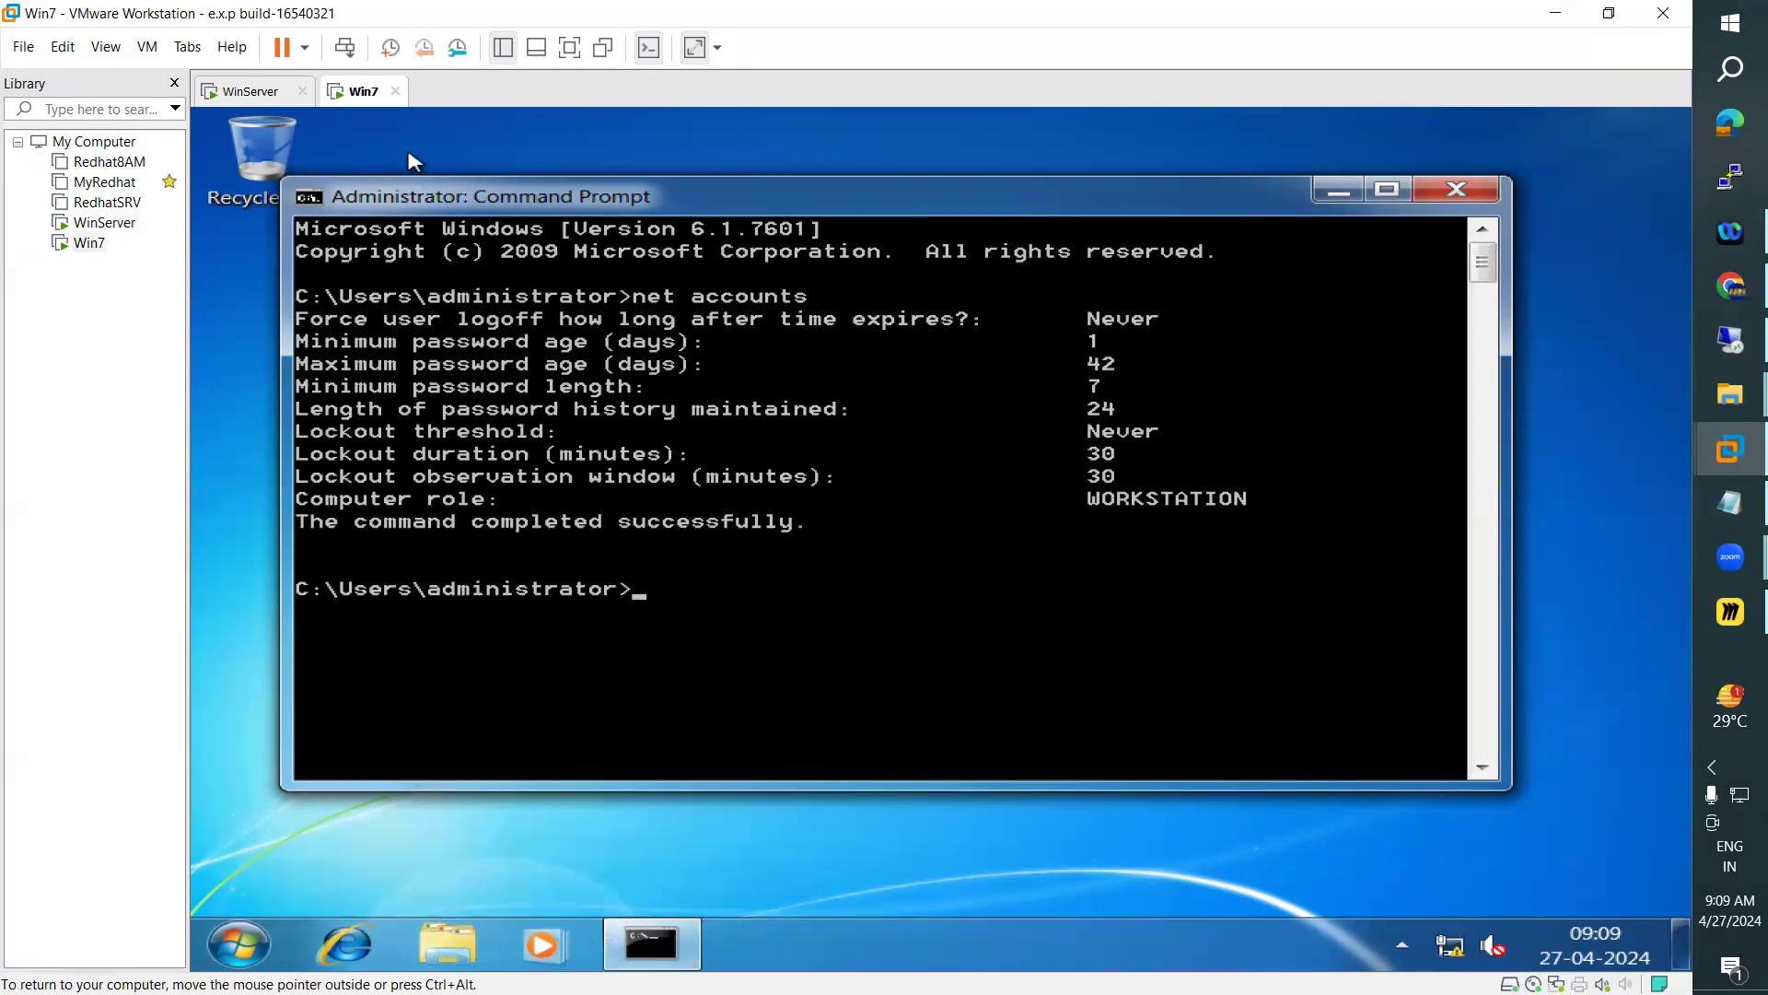
{"action": "left_click", "coordinate": [247, 91]}
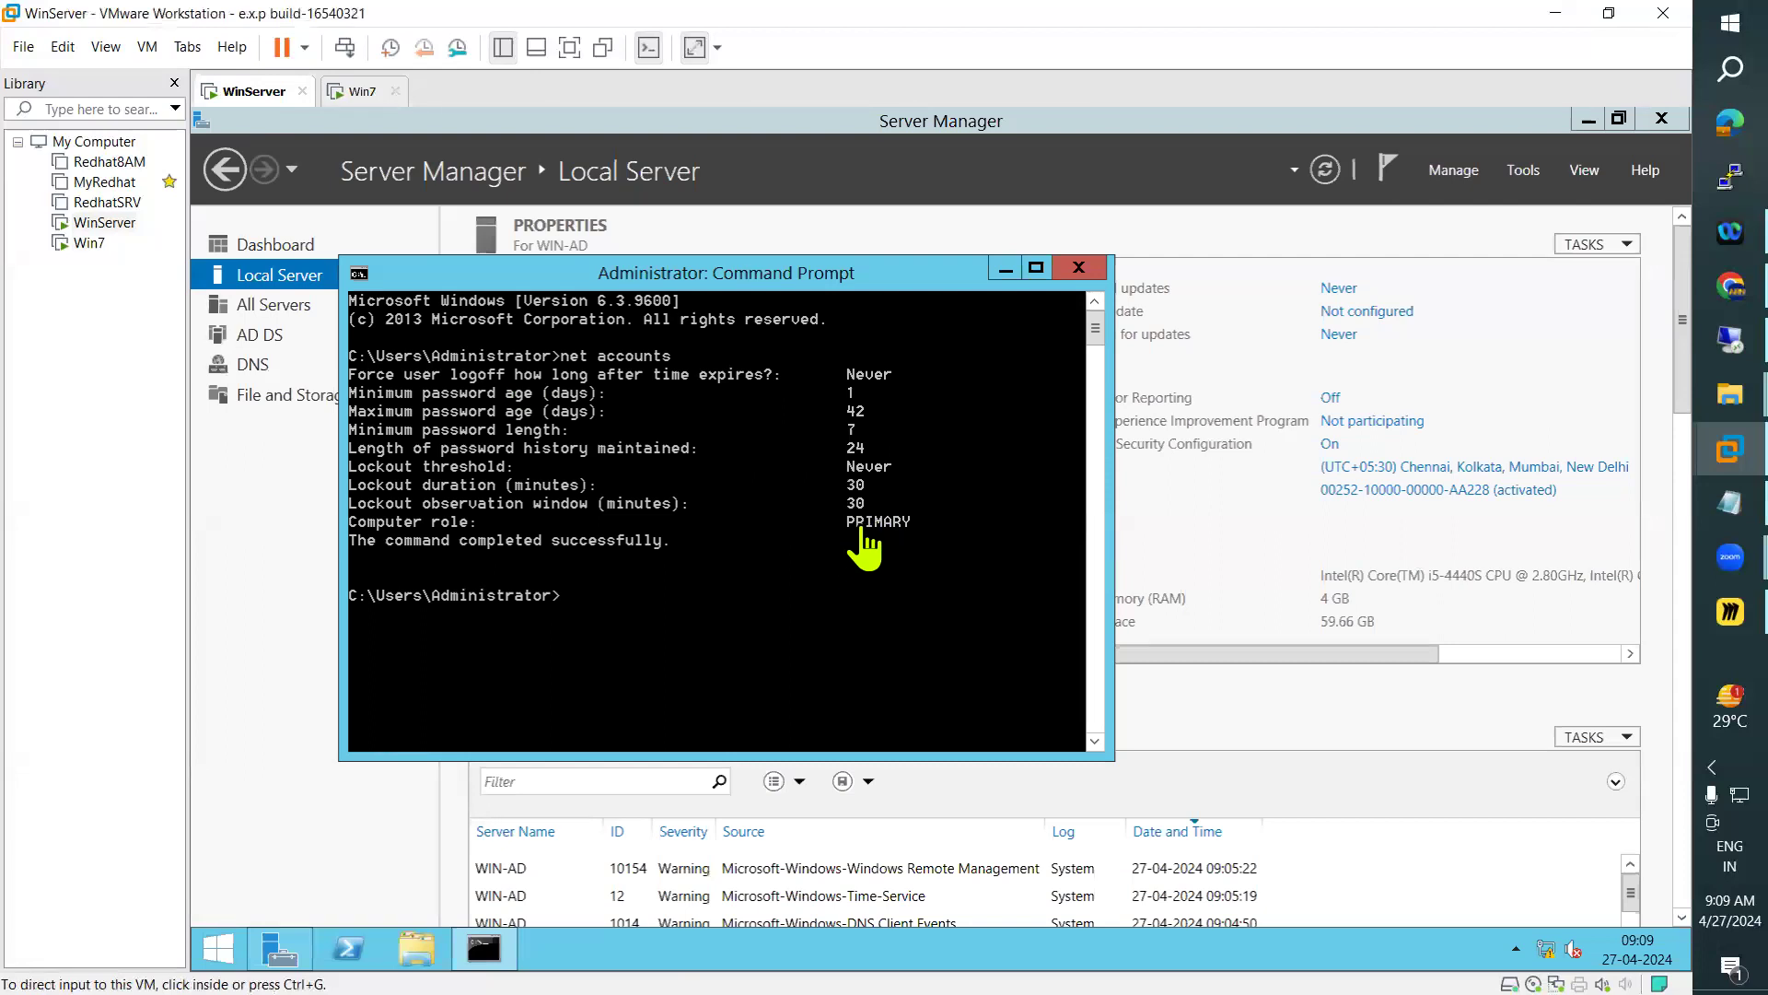
{"action": "left_click", "coordinate": [360, 94]}
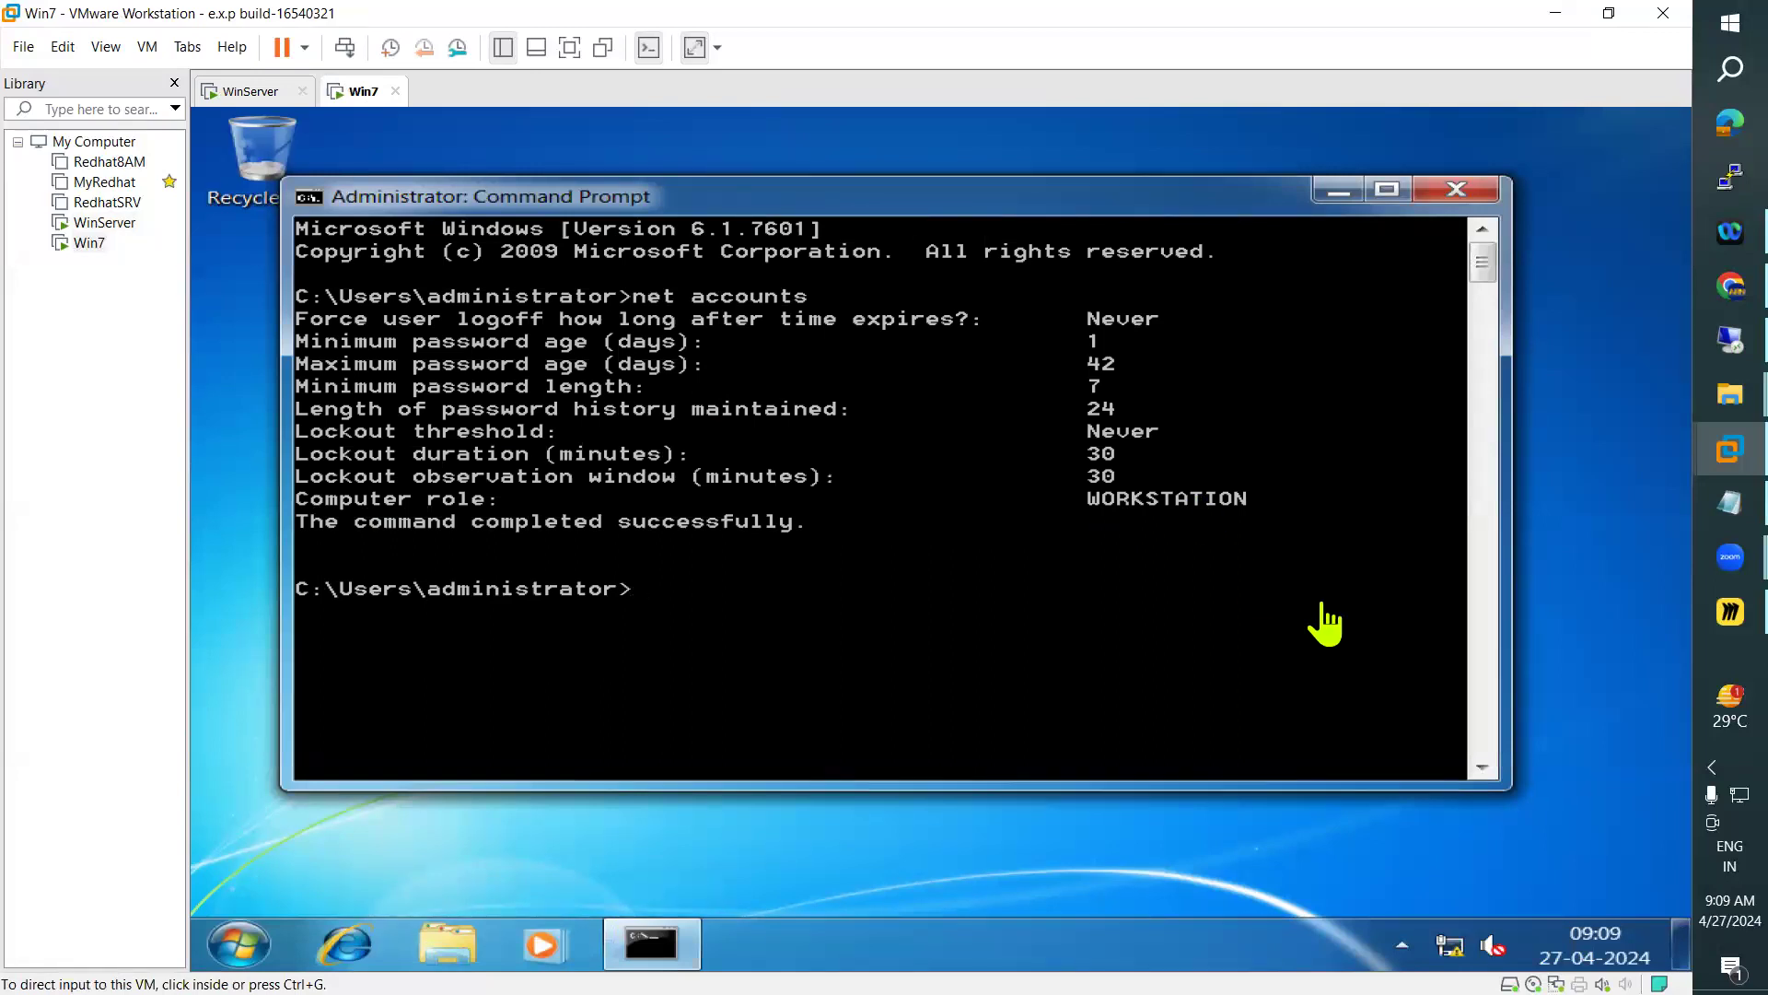
Switch to the Notepad lesson notes and highlight the "MEMBER SERVERS:" heading
{"action": "left_click", "coordinate": [1729, 502]}
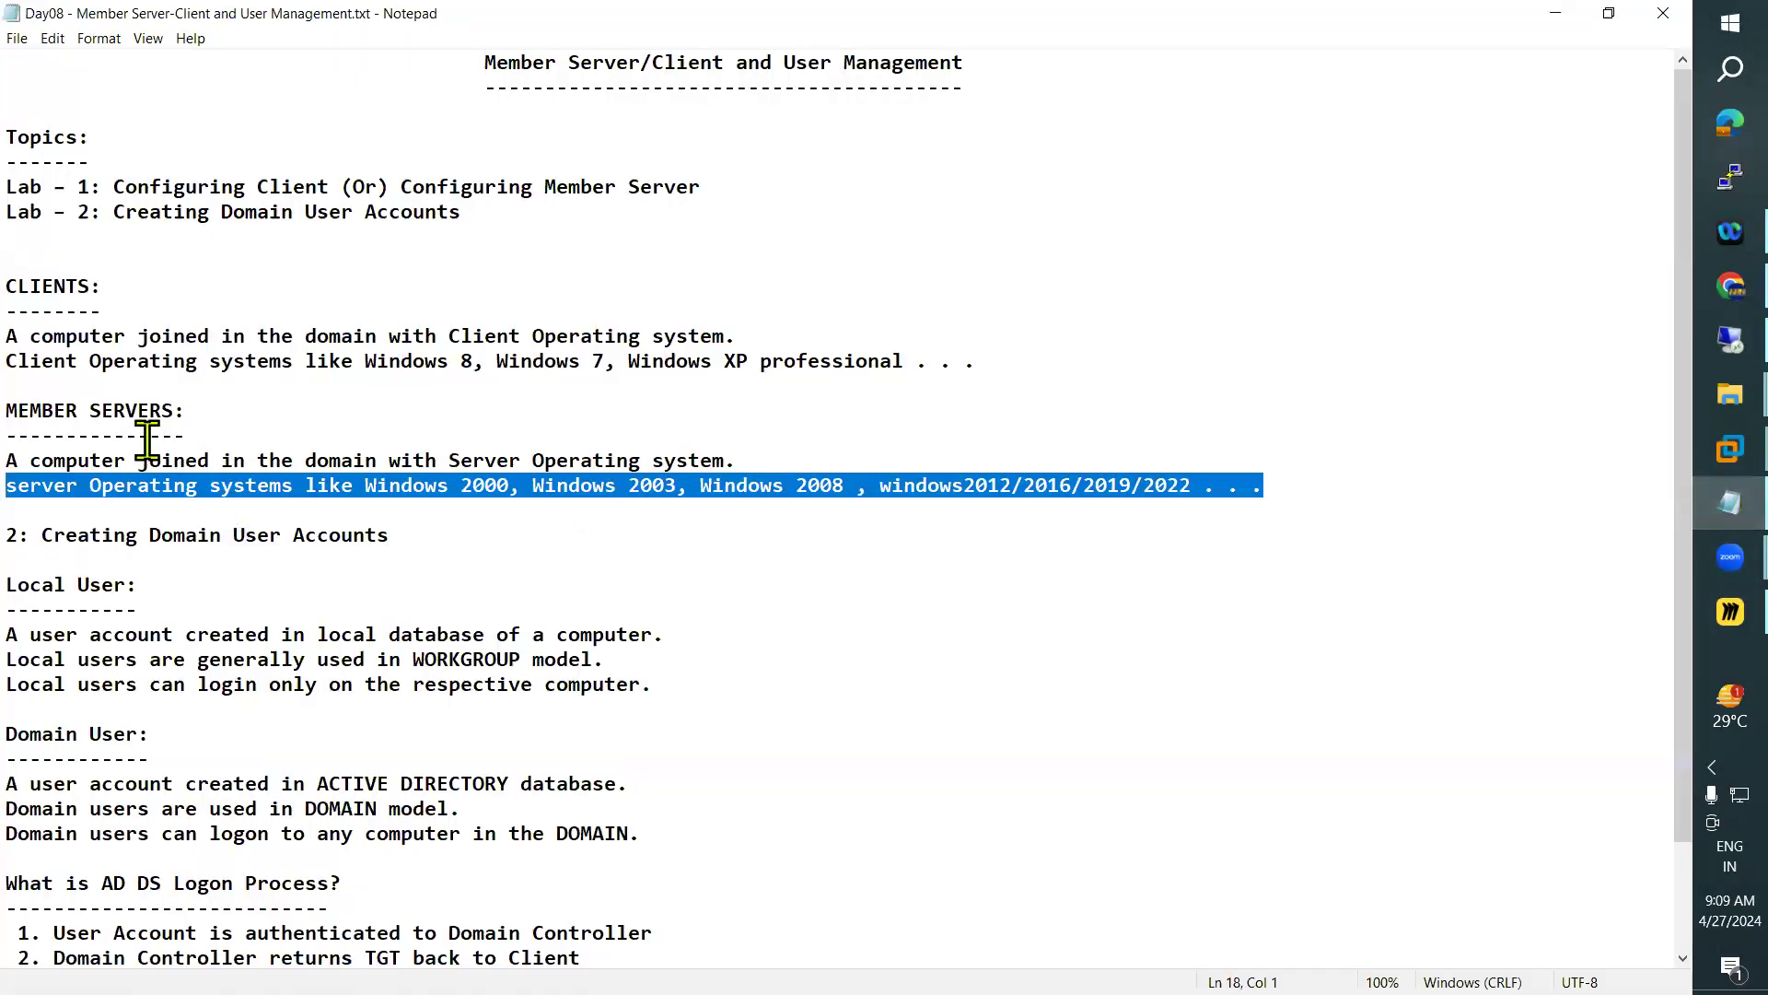
{"action": "left_click_drag", "start_coordinate": [185, 412], "coordinate": [37, 417]}
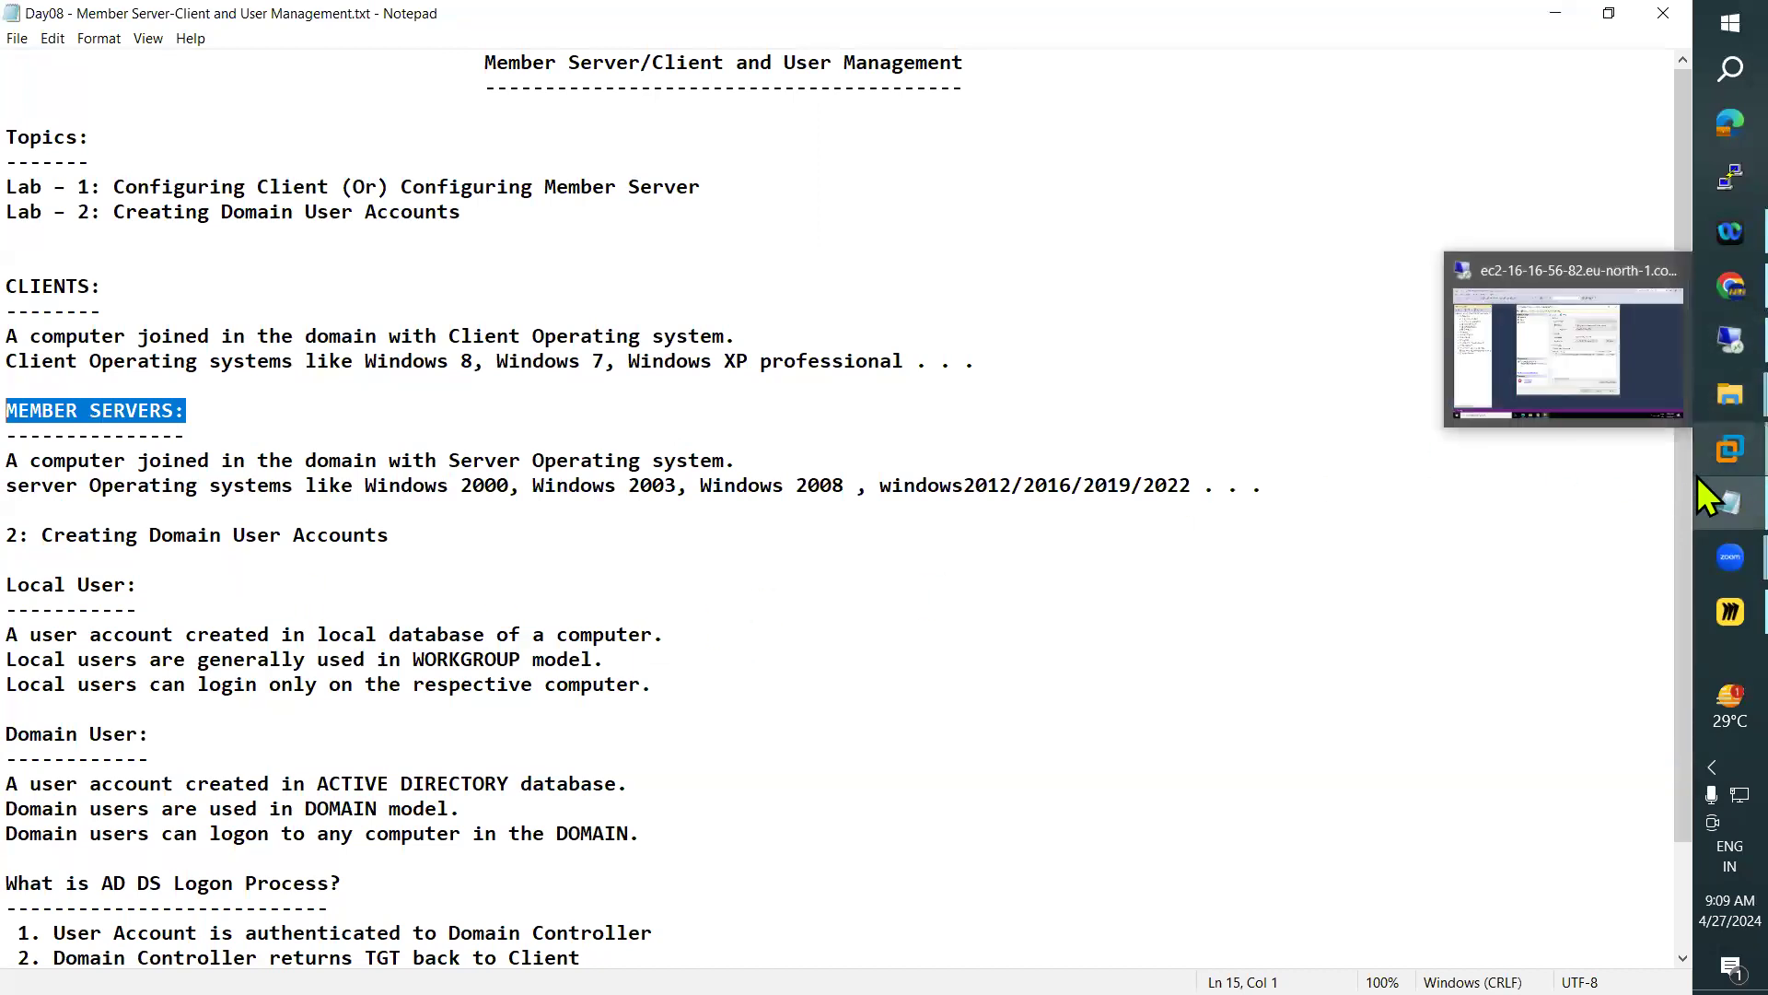
Switch to VMware Workstation and start a new virtual machine with the typical configuration and a blank hard disk
{"action": "mouse_move", "coordinate": [1698, 451]}
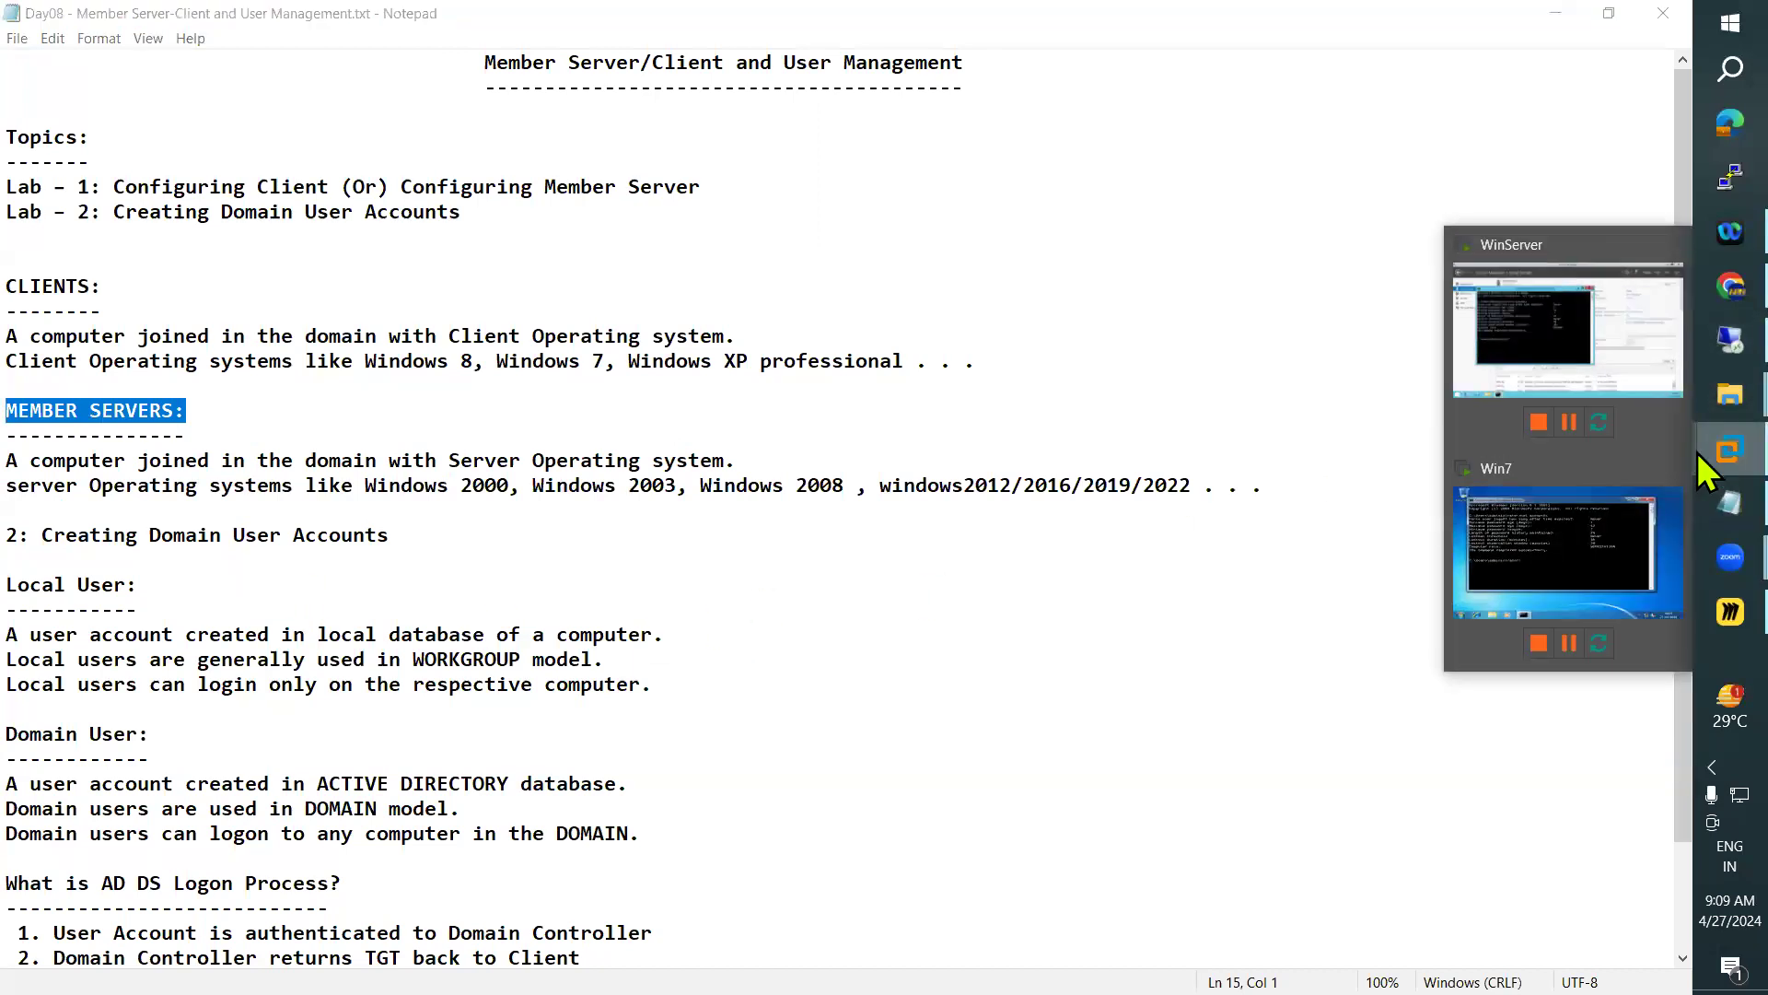
{"action": "left_click", "coordinate": [1522, 583]}
{"action": "left_click", "coordinate": [92, 145]}
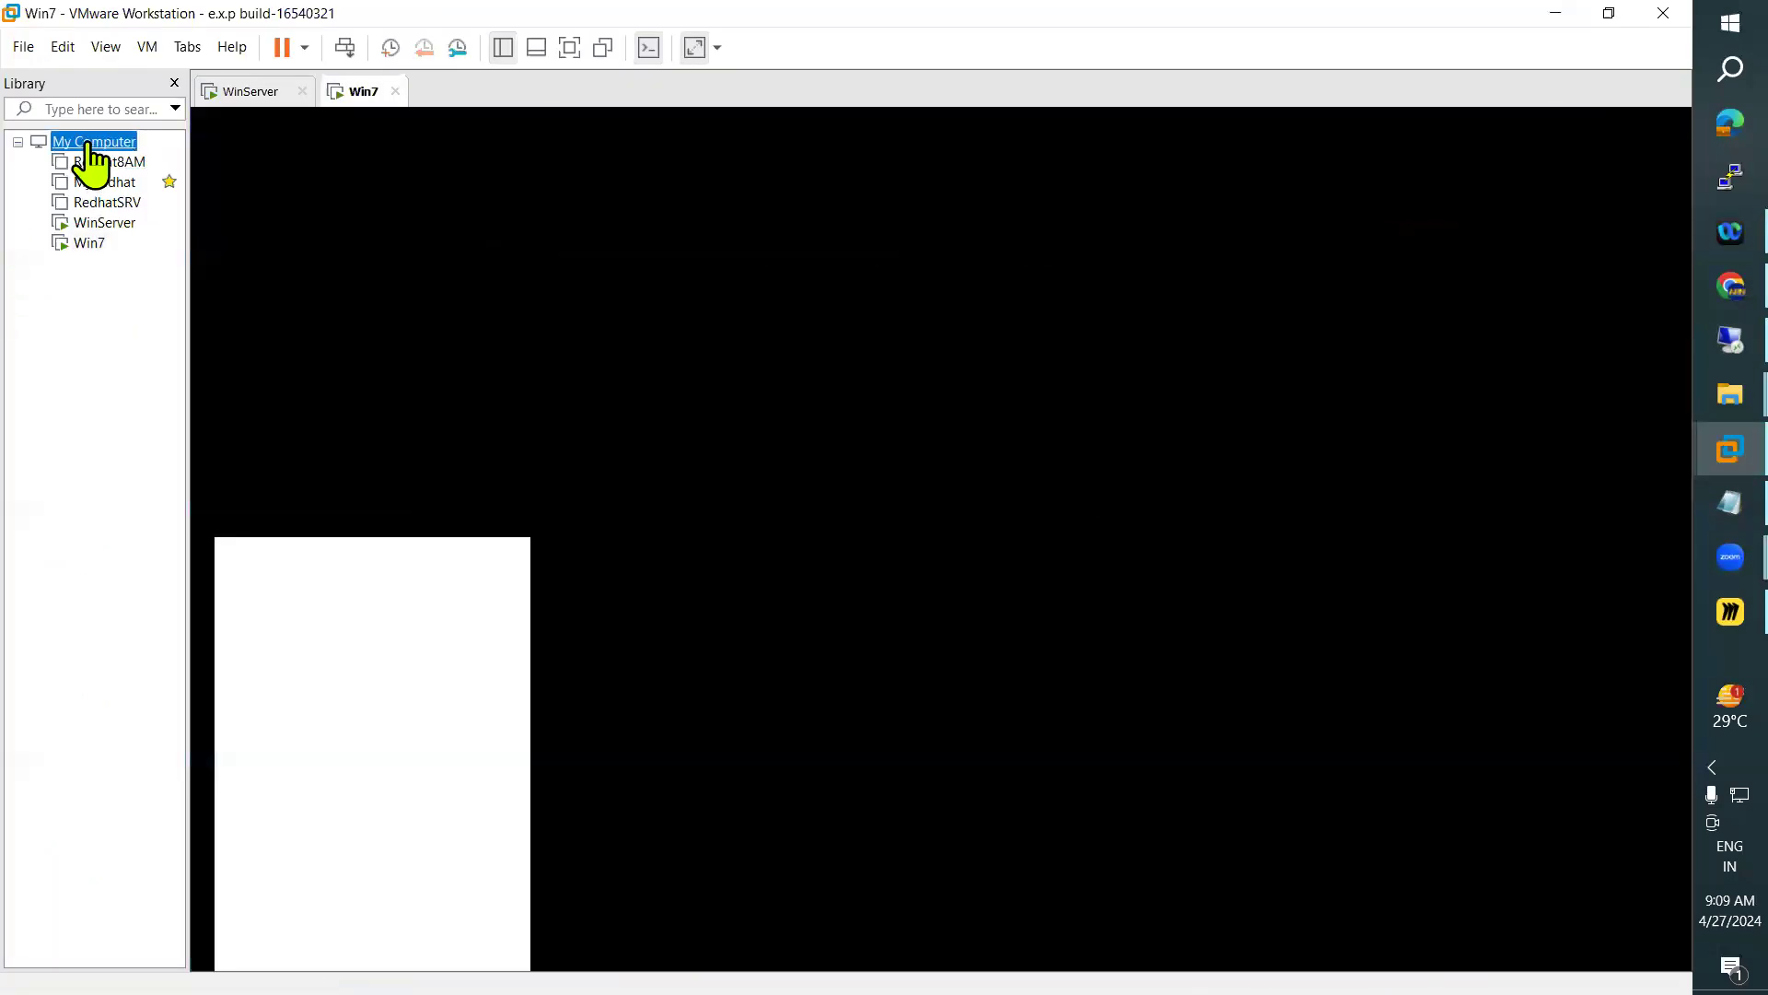
{"action": "right_click", "coordinate": [89, 144]}
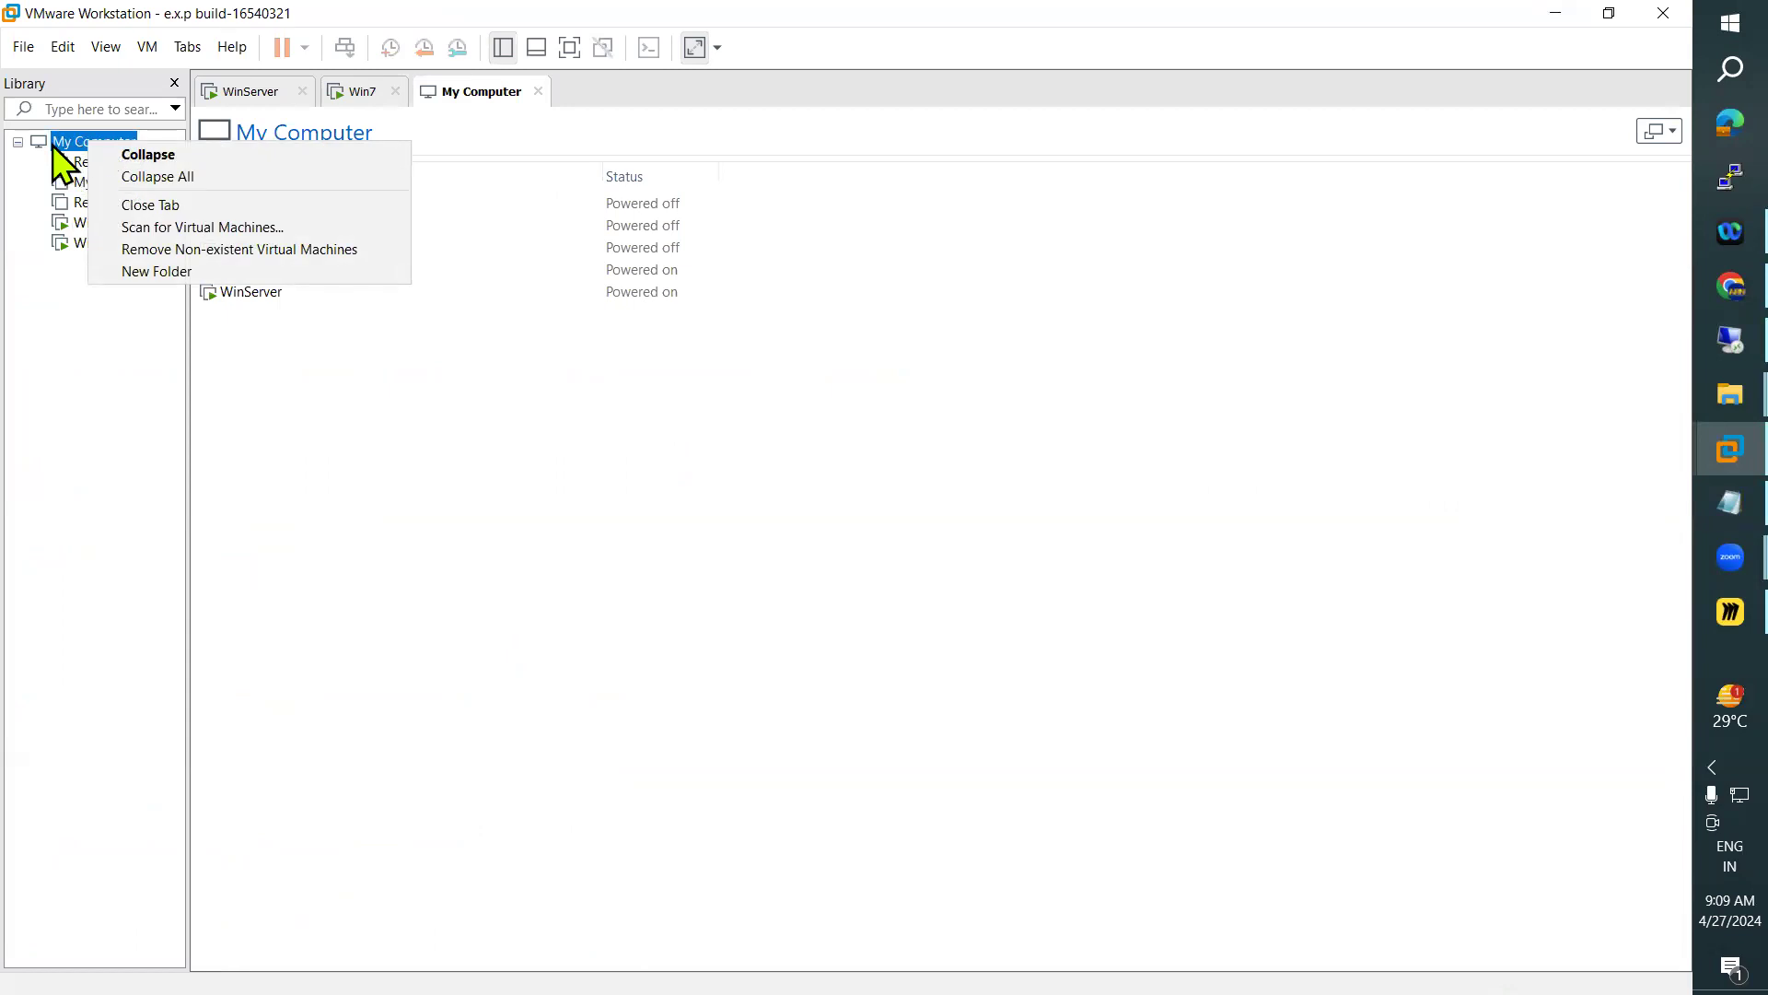
{"action": "left_click", "coordinate": [52, 315]}
{"action": "left_click", "coordinate": [24, 48]}
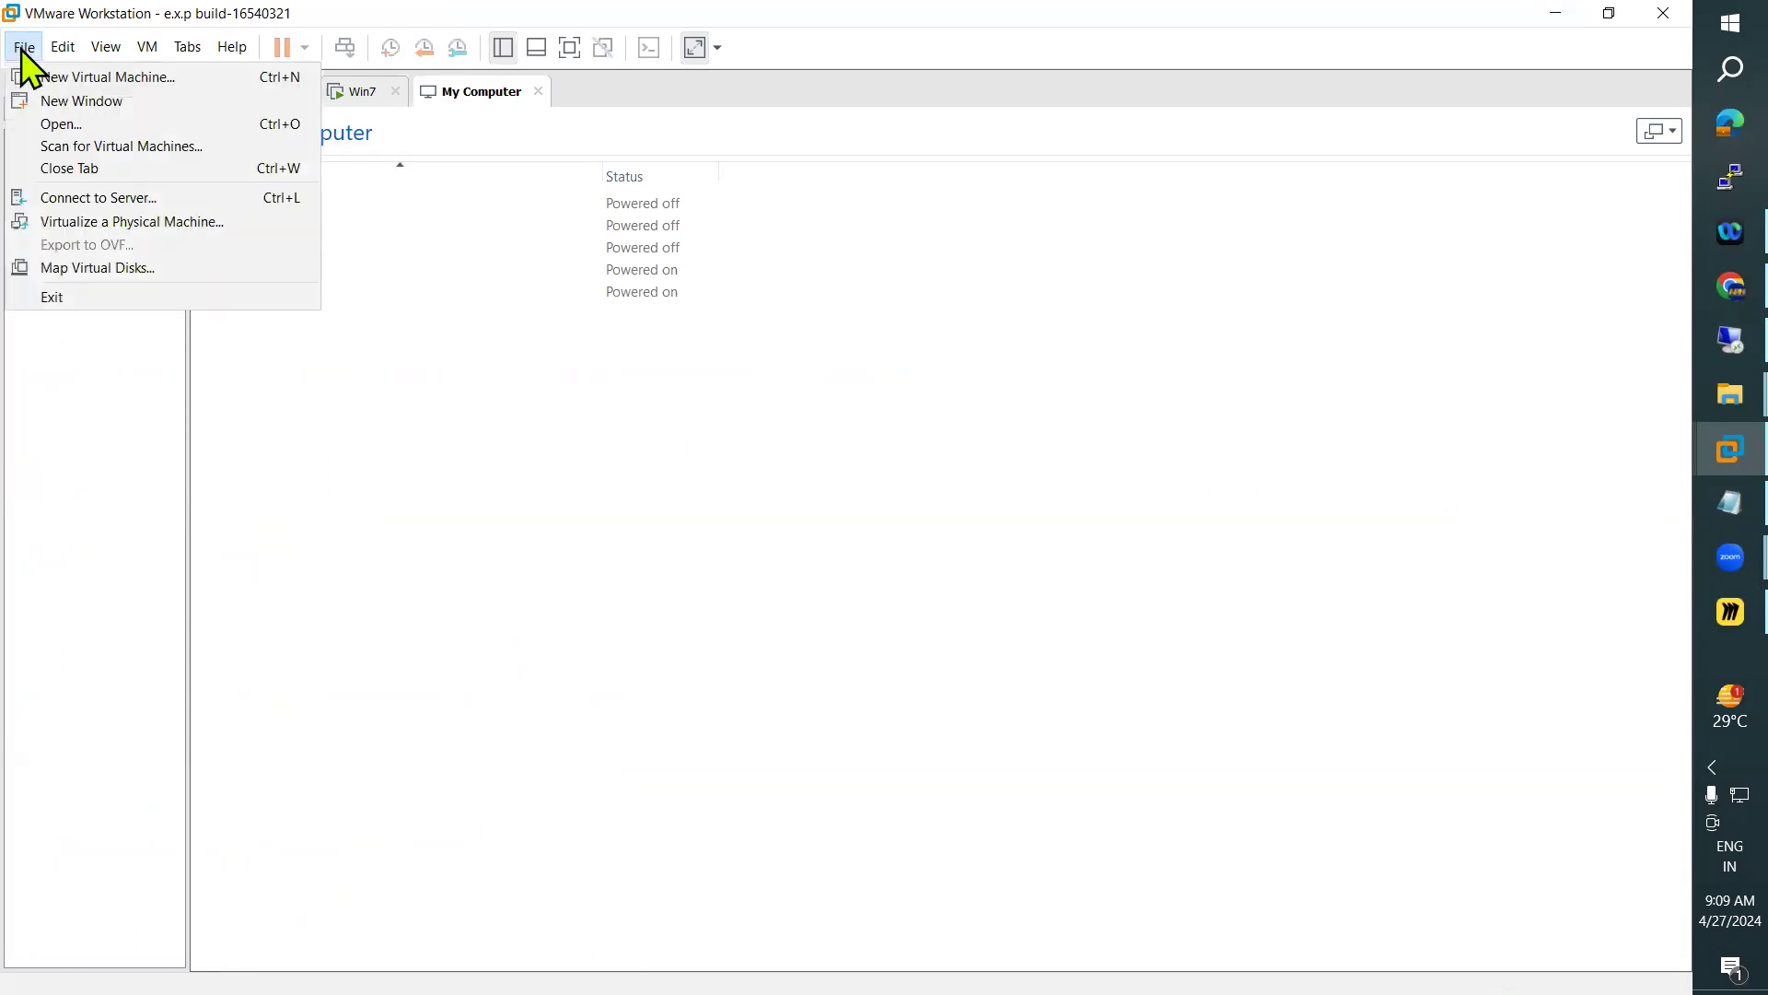
{"action": "key", "text": "Escape"}
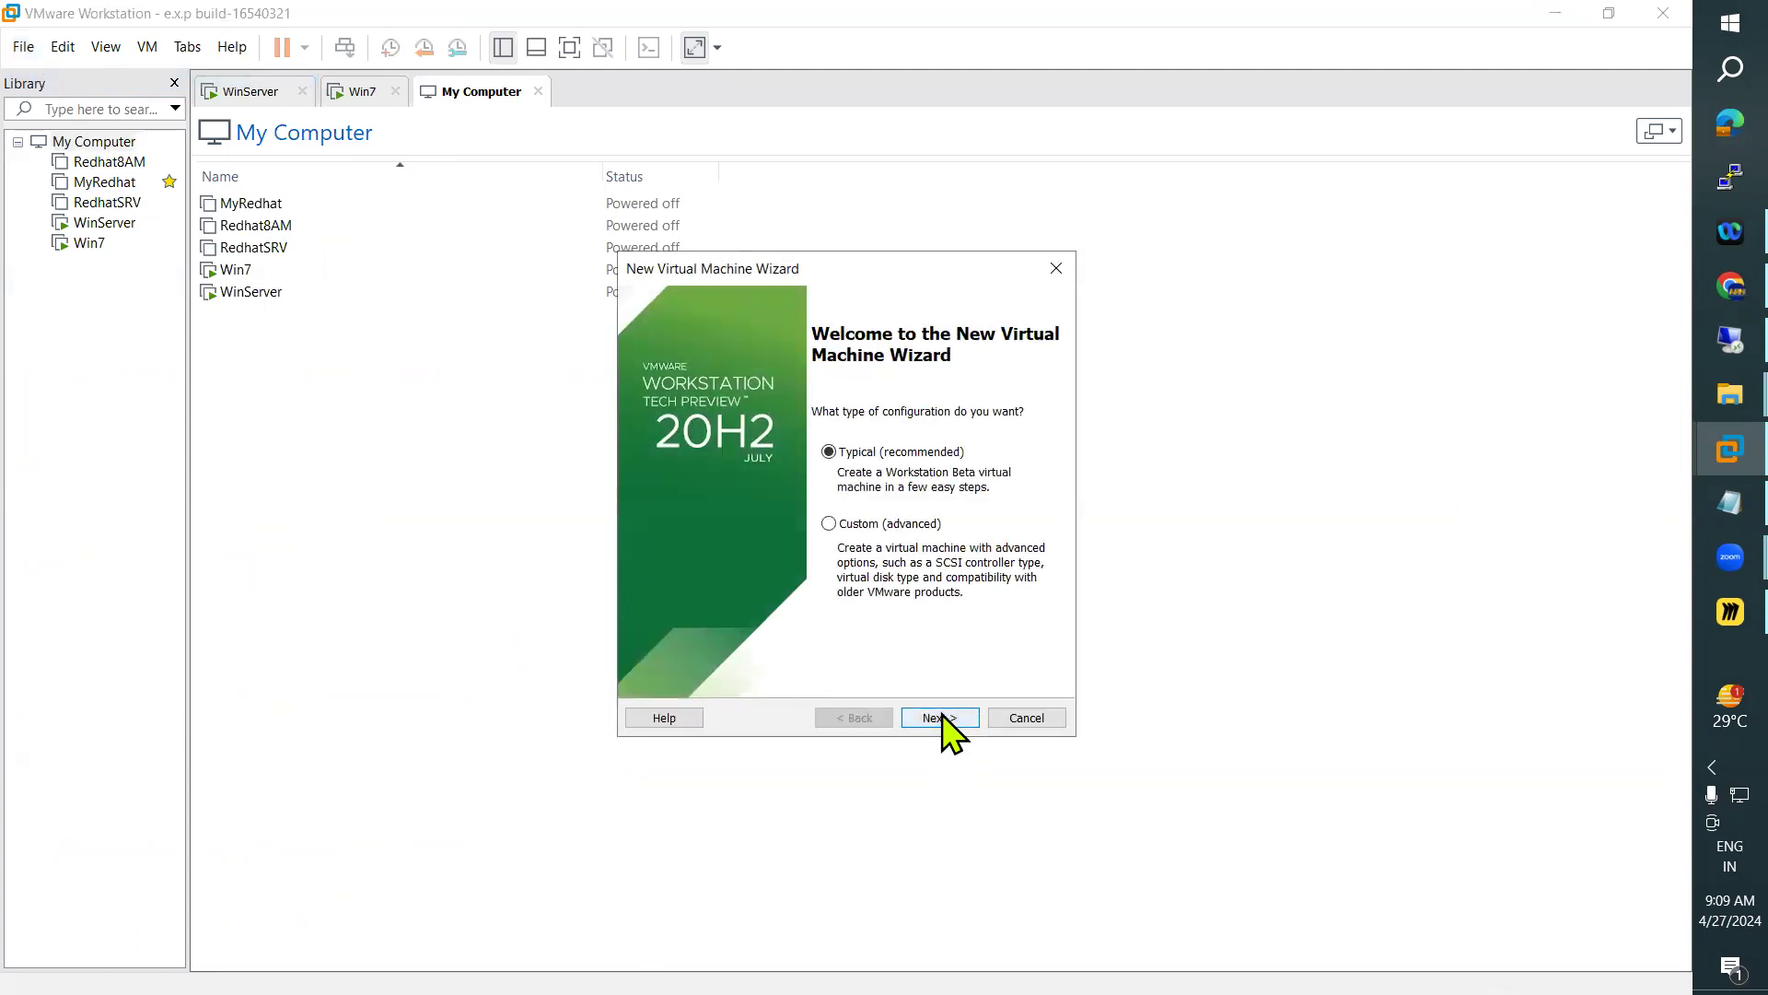
{"action": "left_click", "coordinate": [943, 717]}
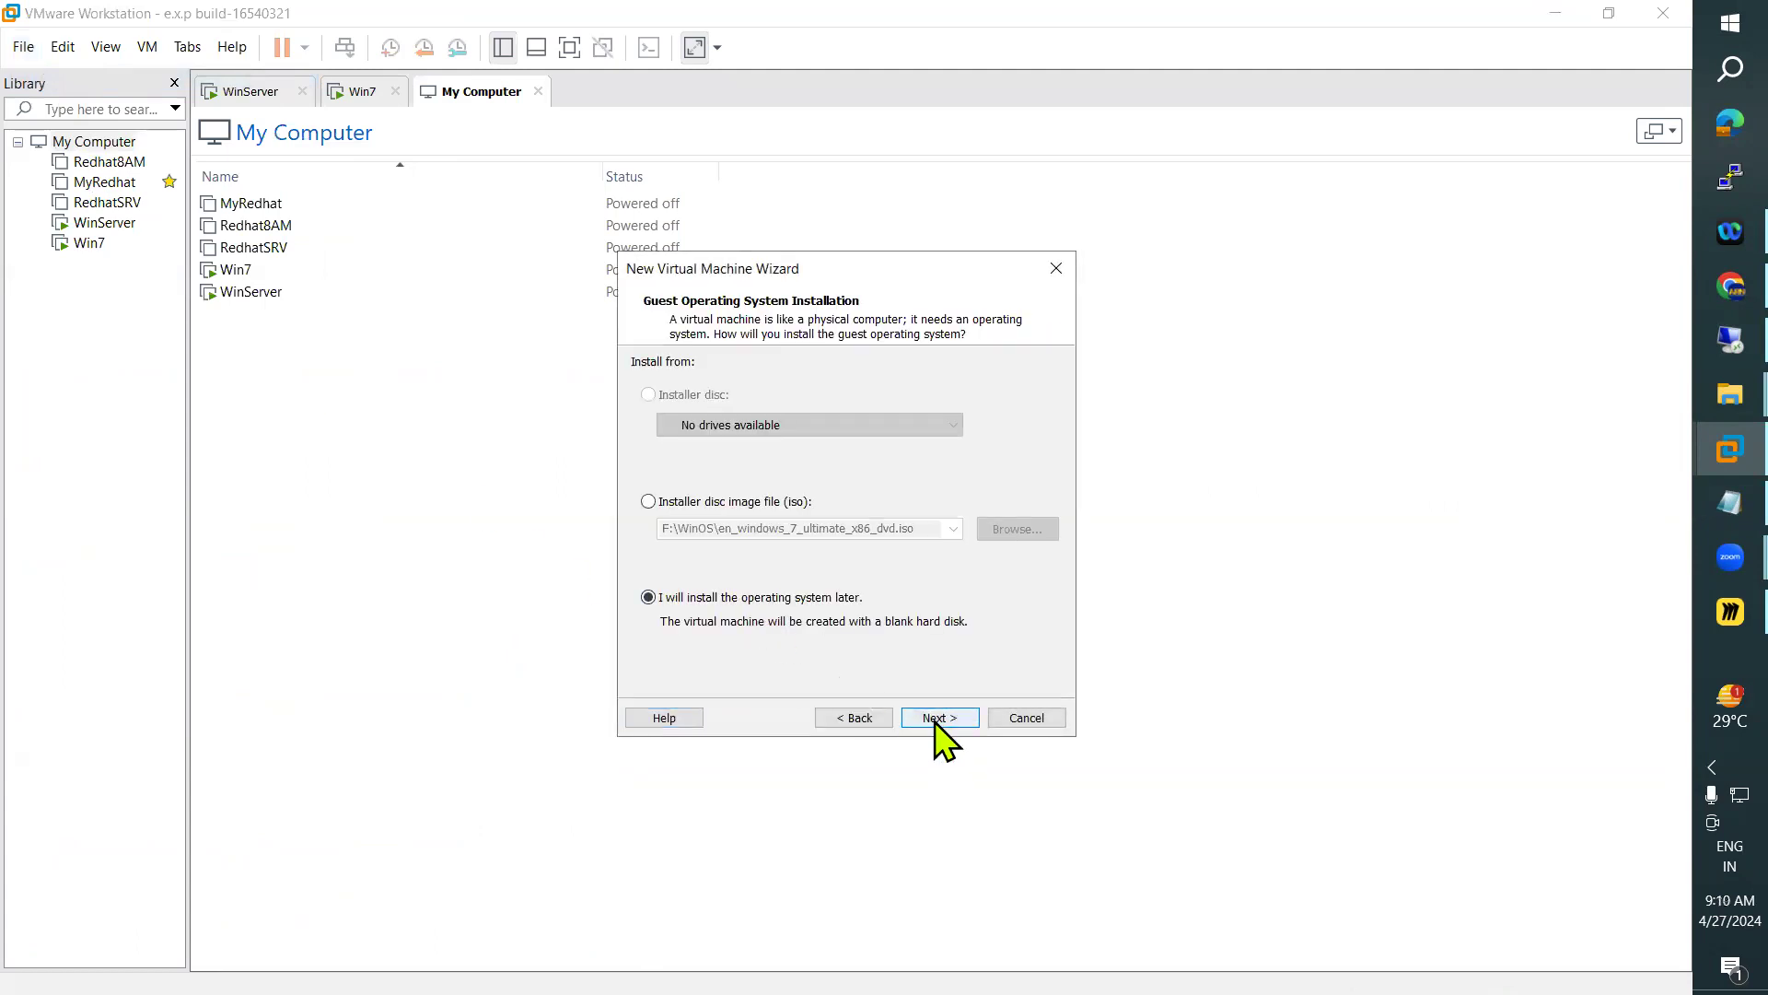
{"action": "left_click", "coordinate": [937, 717]}
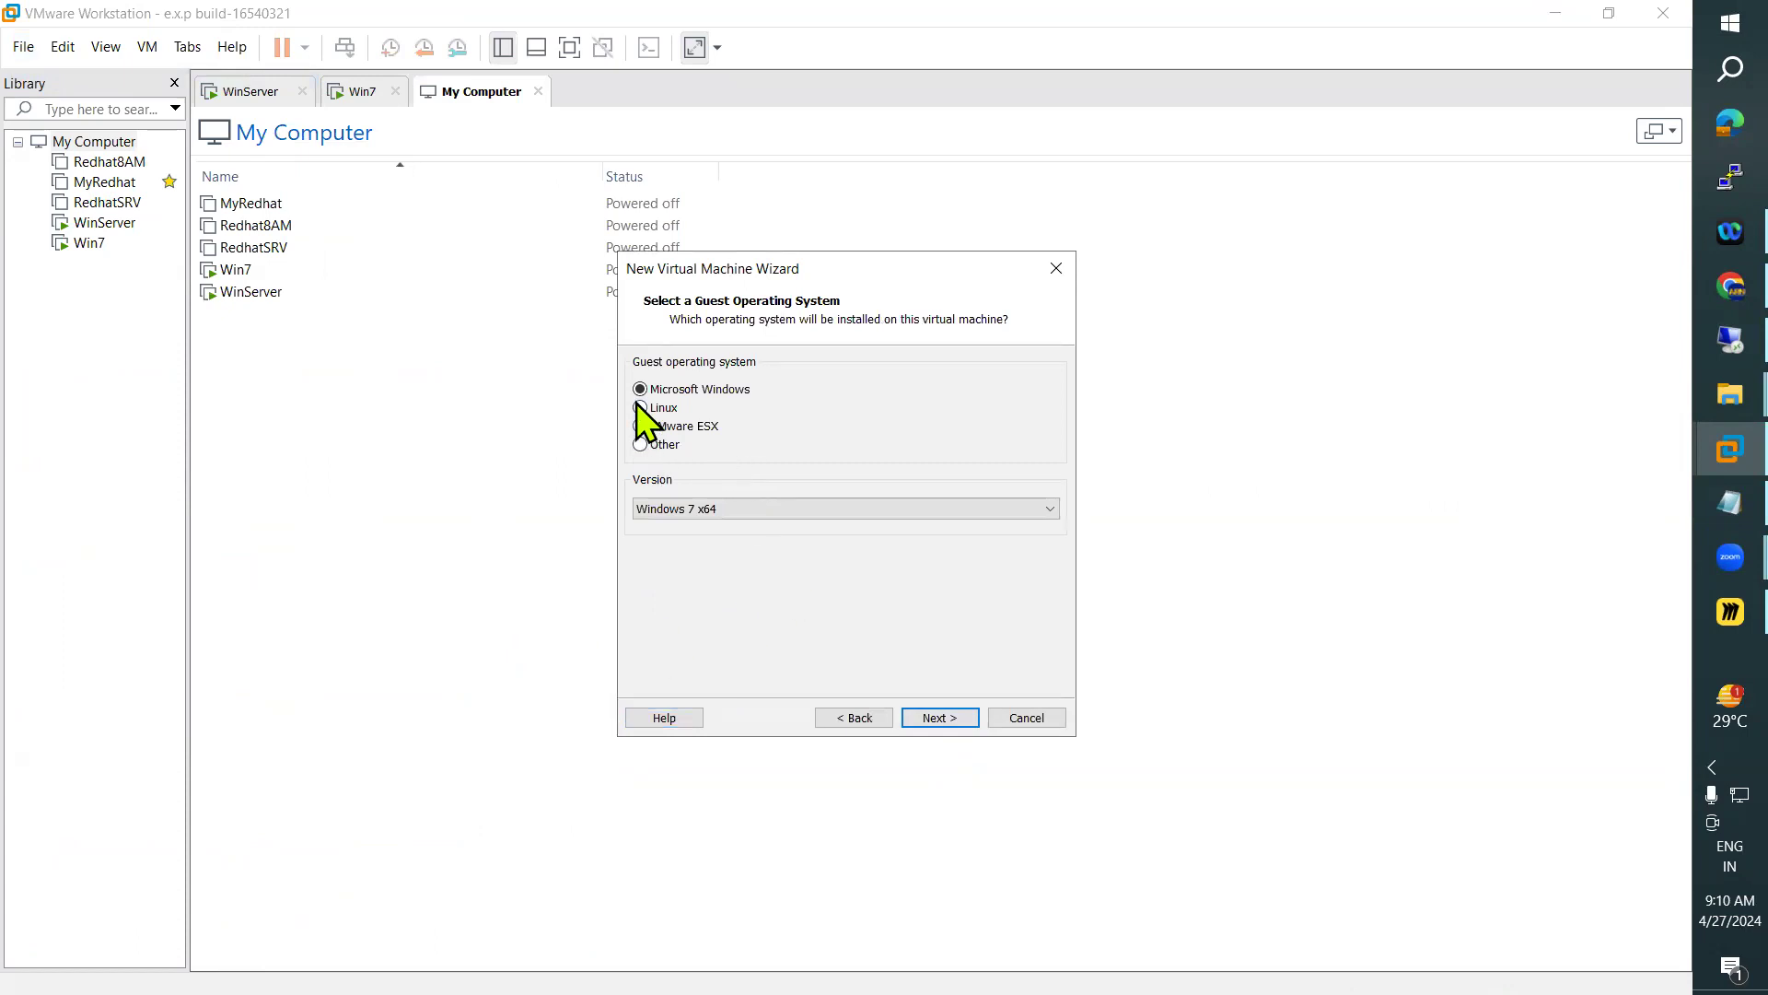
Set the guest operating system to Microsoft Windows, version Windows Server 2012
{"action": "left_click", "coordinate": [768, 512]}
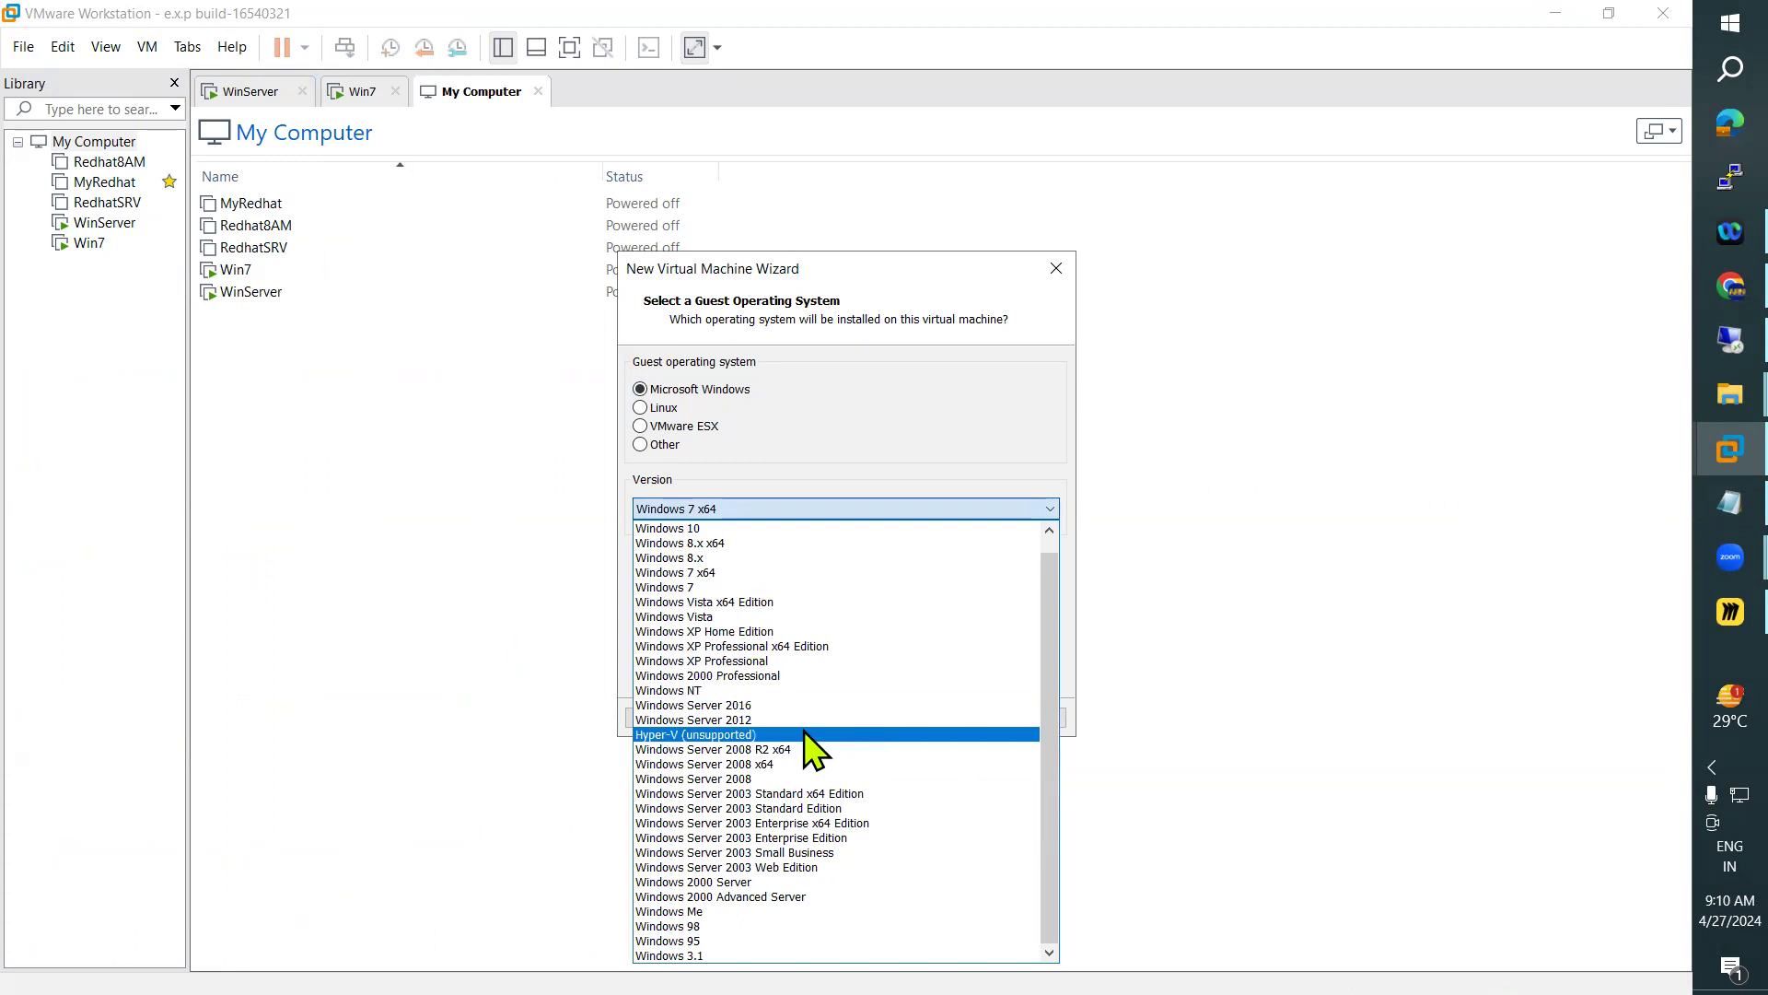
{"action": "scroll", "coordinate": [804, 731], "scroll_direction": "up", "scroll_amount": 1}
{"action": "scroll", "coordinate": [804, 730], "scroll_direction": "down", "scroll_amount": 1}
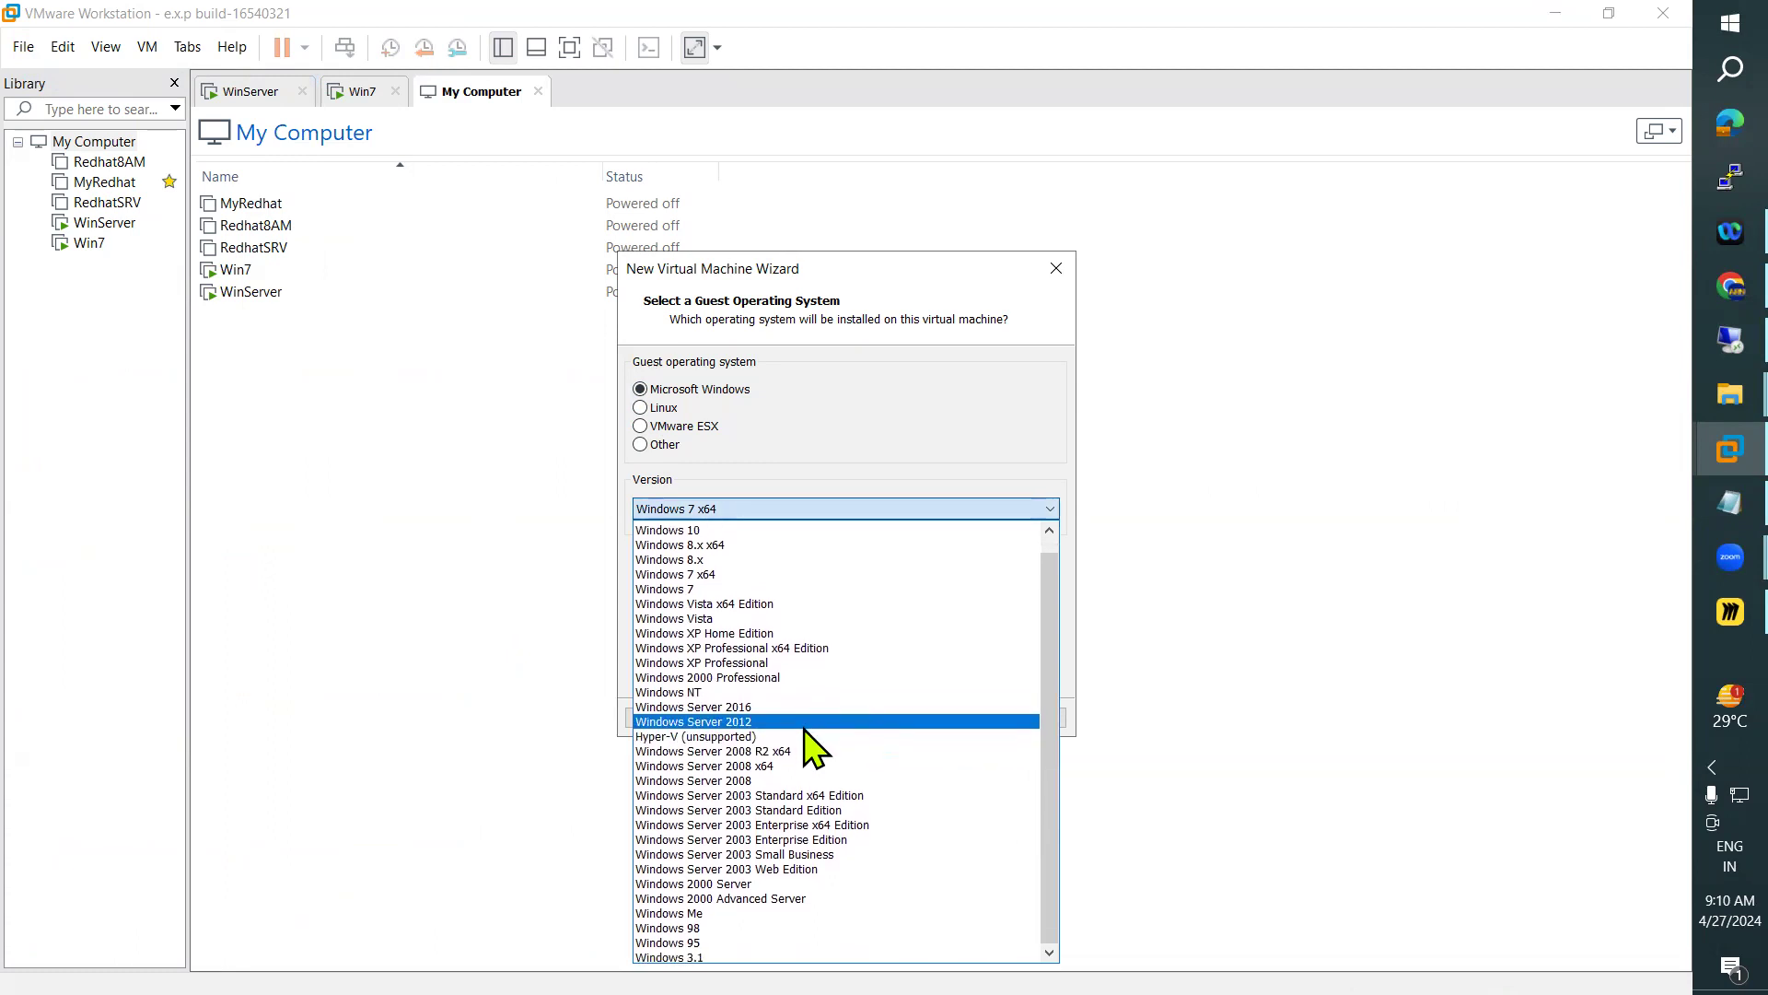
{"action": "scroll", "coordinate": [778, 828], "scroll_direction": "up", "scroll_amount": 1}
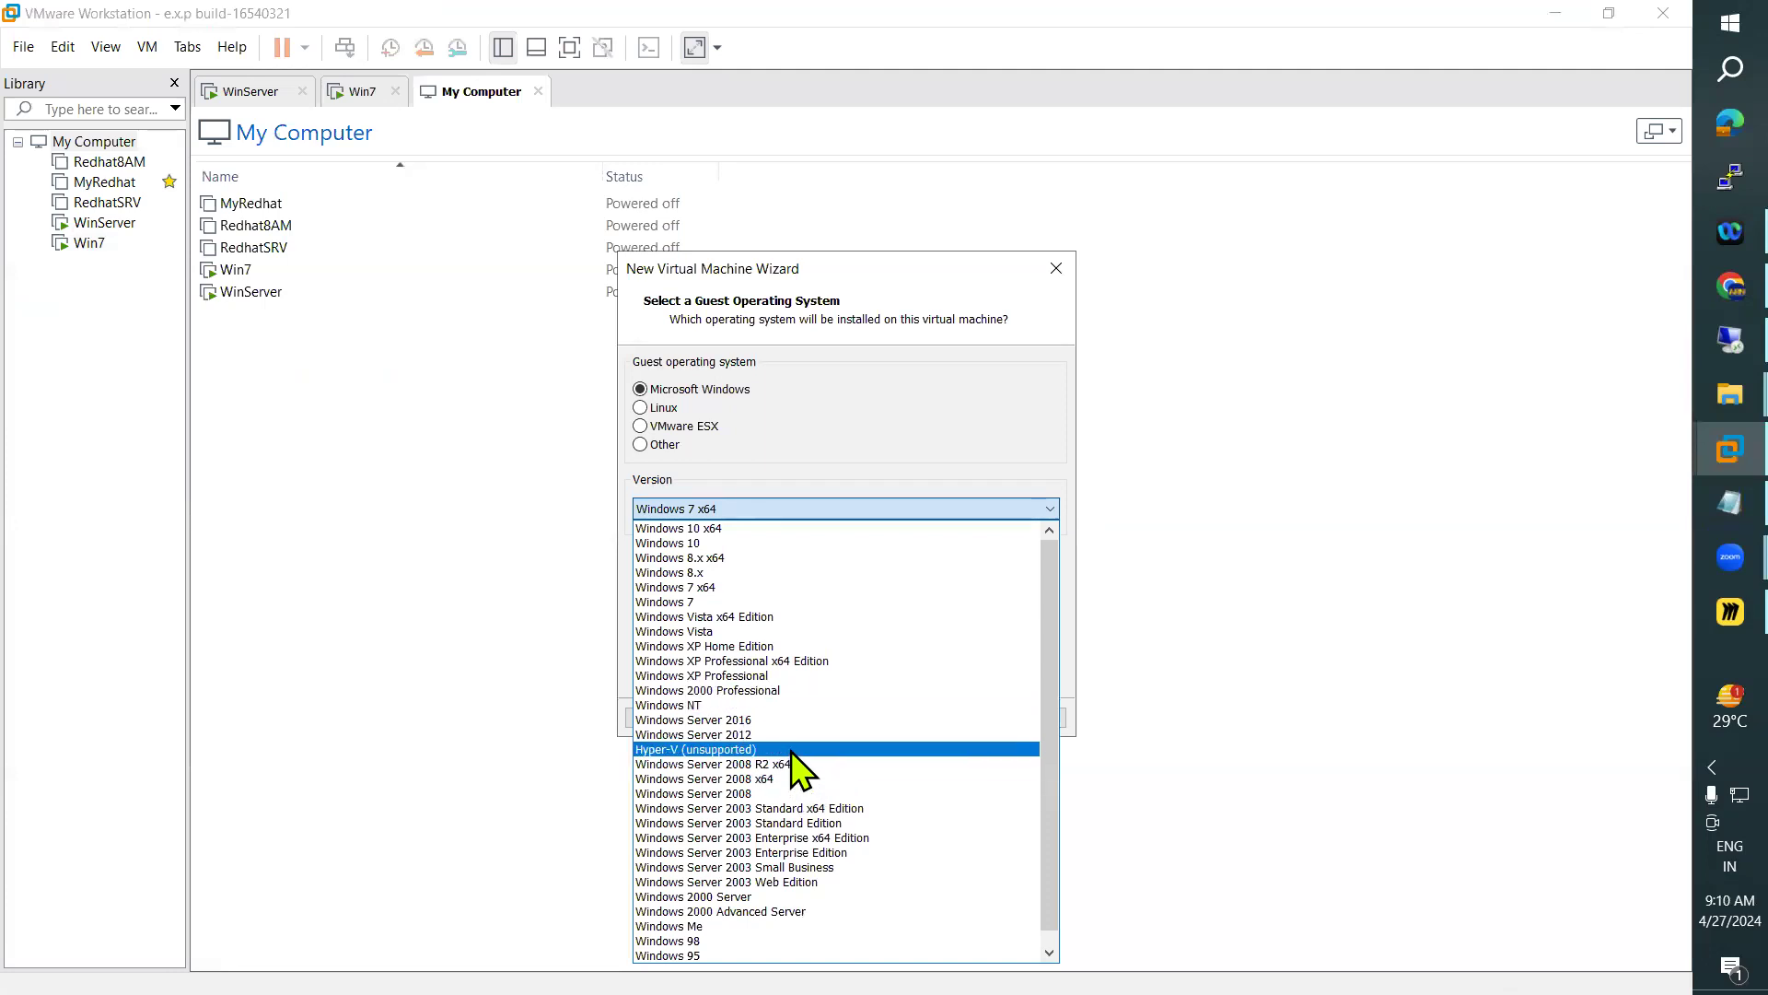
{"action": "left_click", "coordinate": [787, 734]}
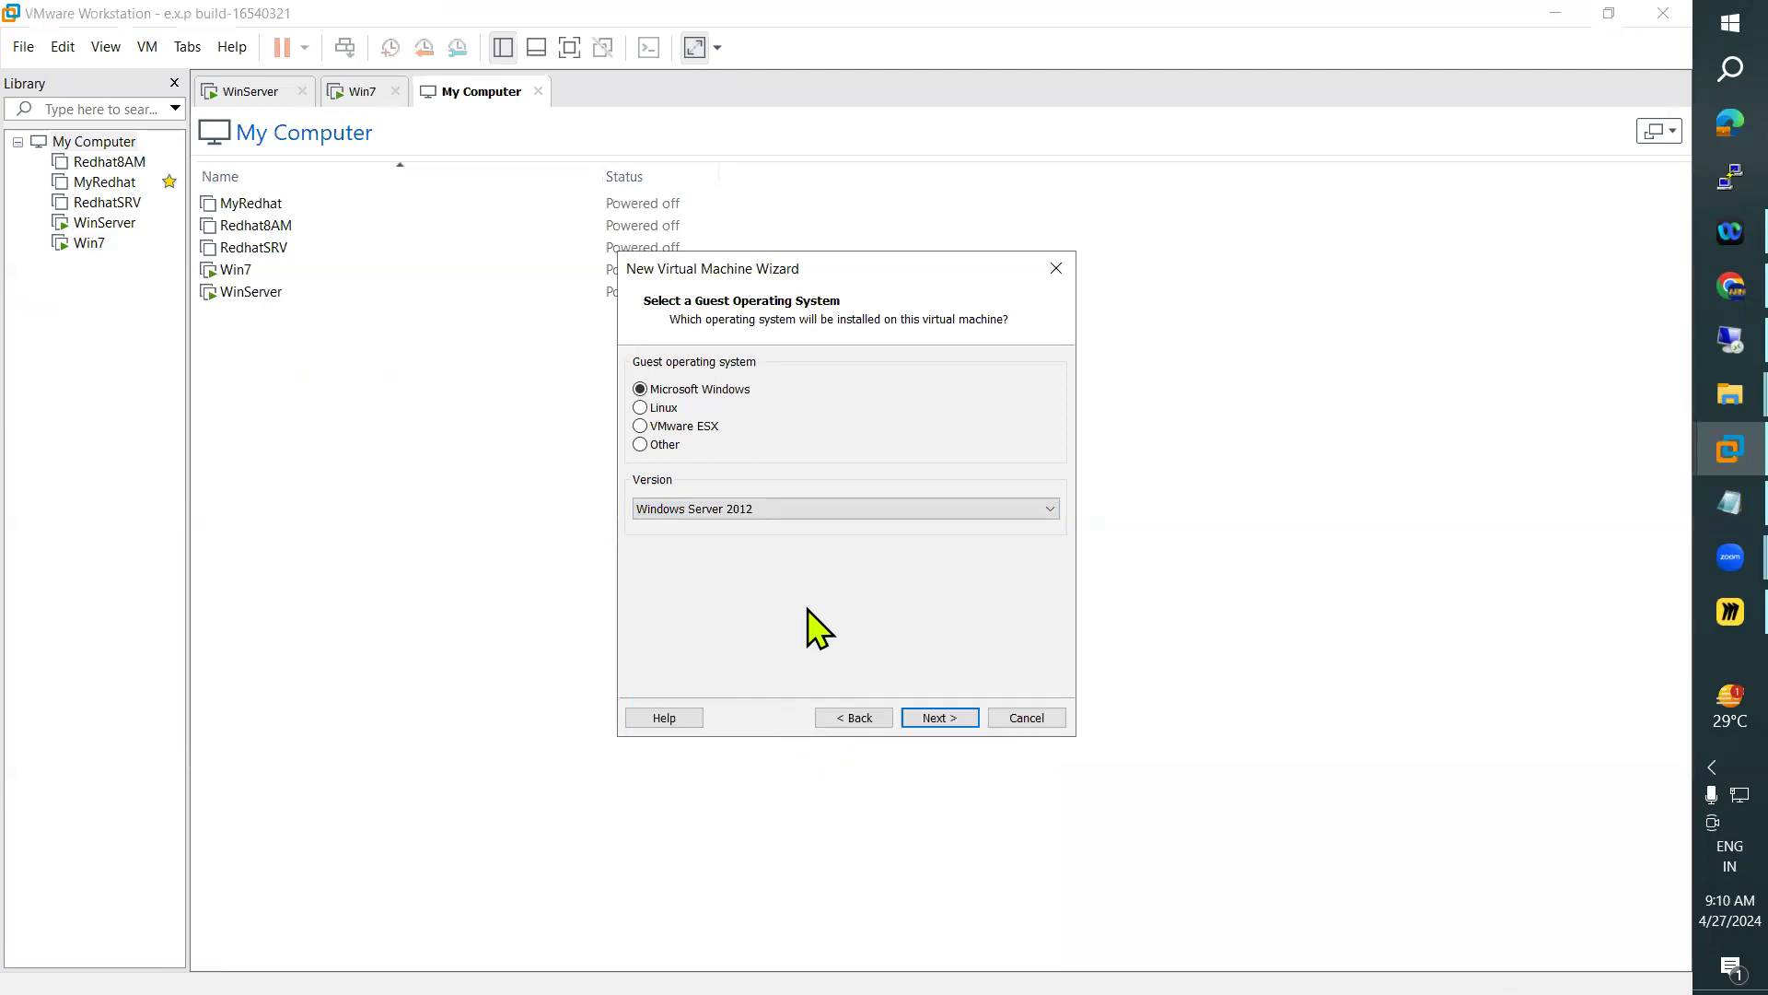
{"action": "left_click", "coordinate": [940, 718]}
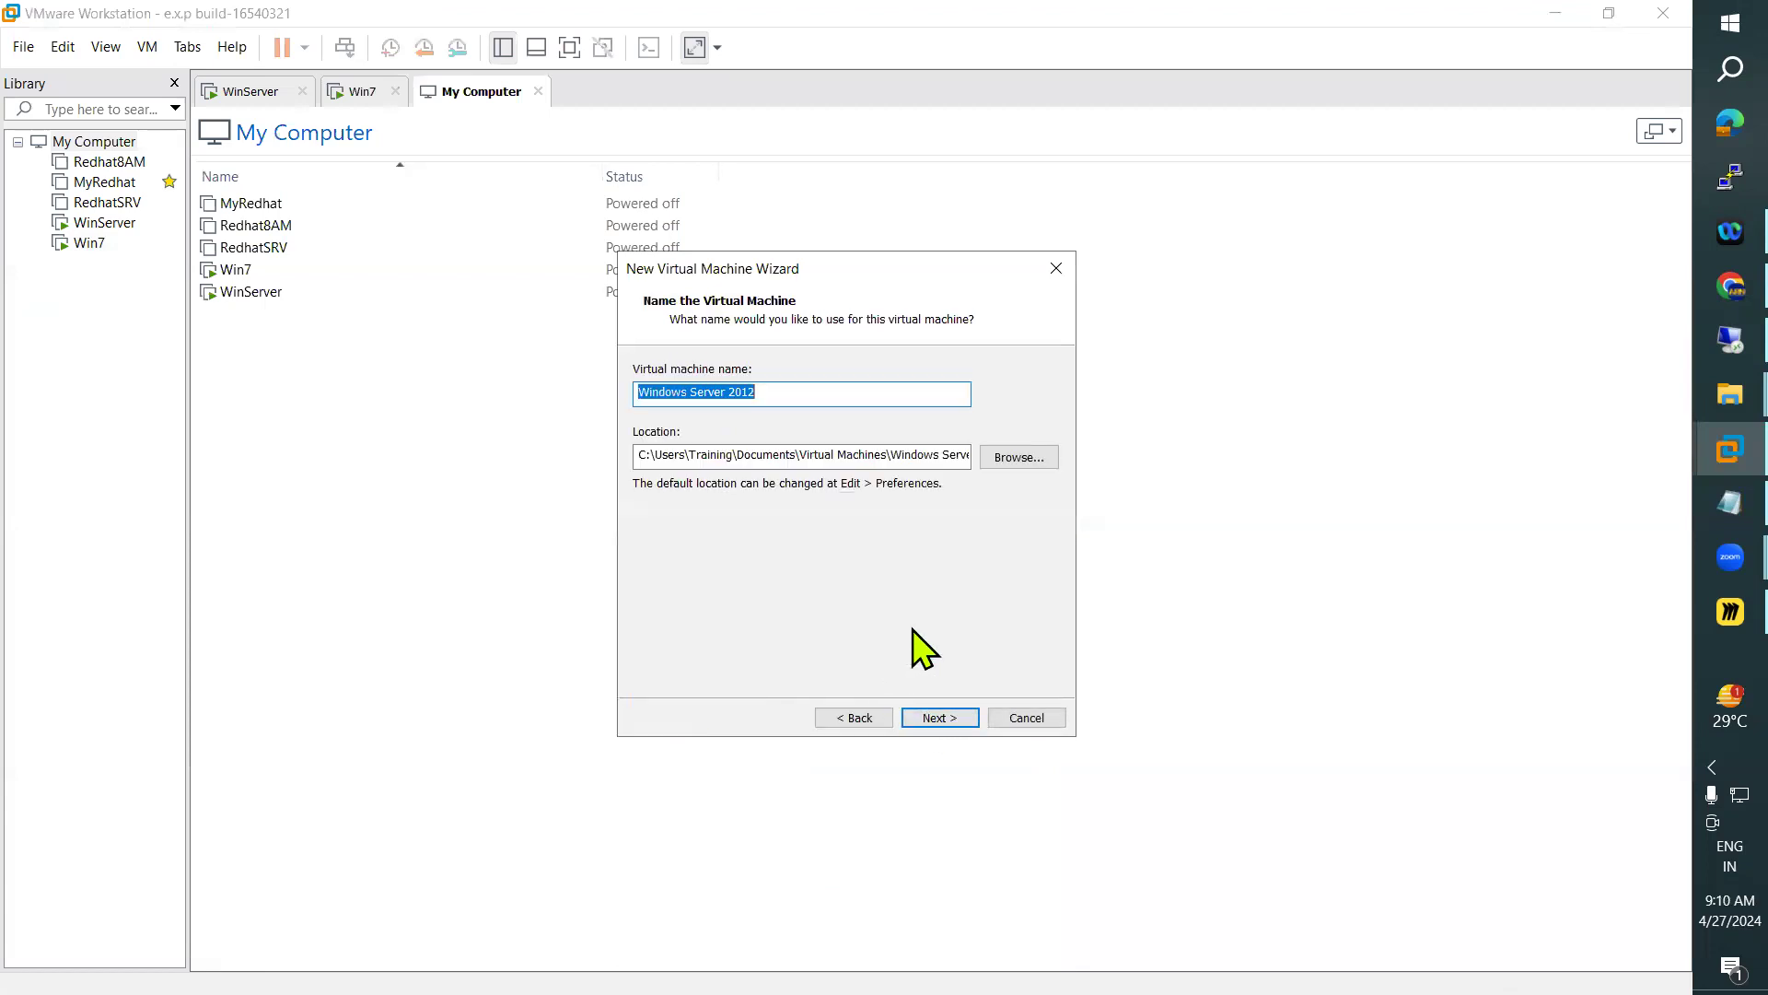
Name the virtual machine MS and open the folder browser for its location
{"action": "type", "text": "M"}
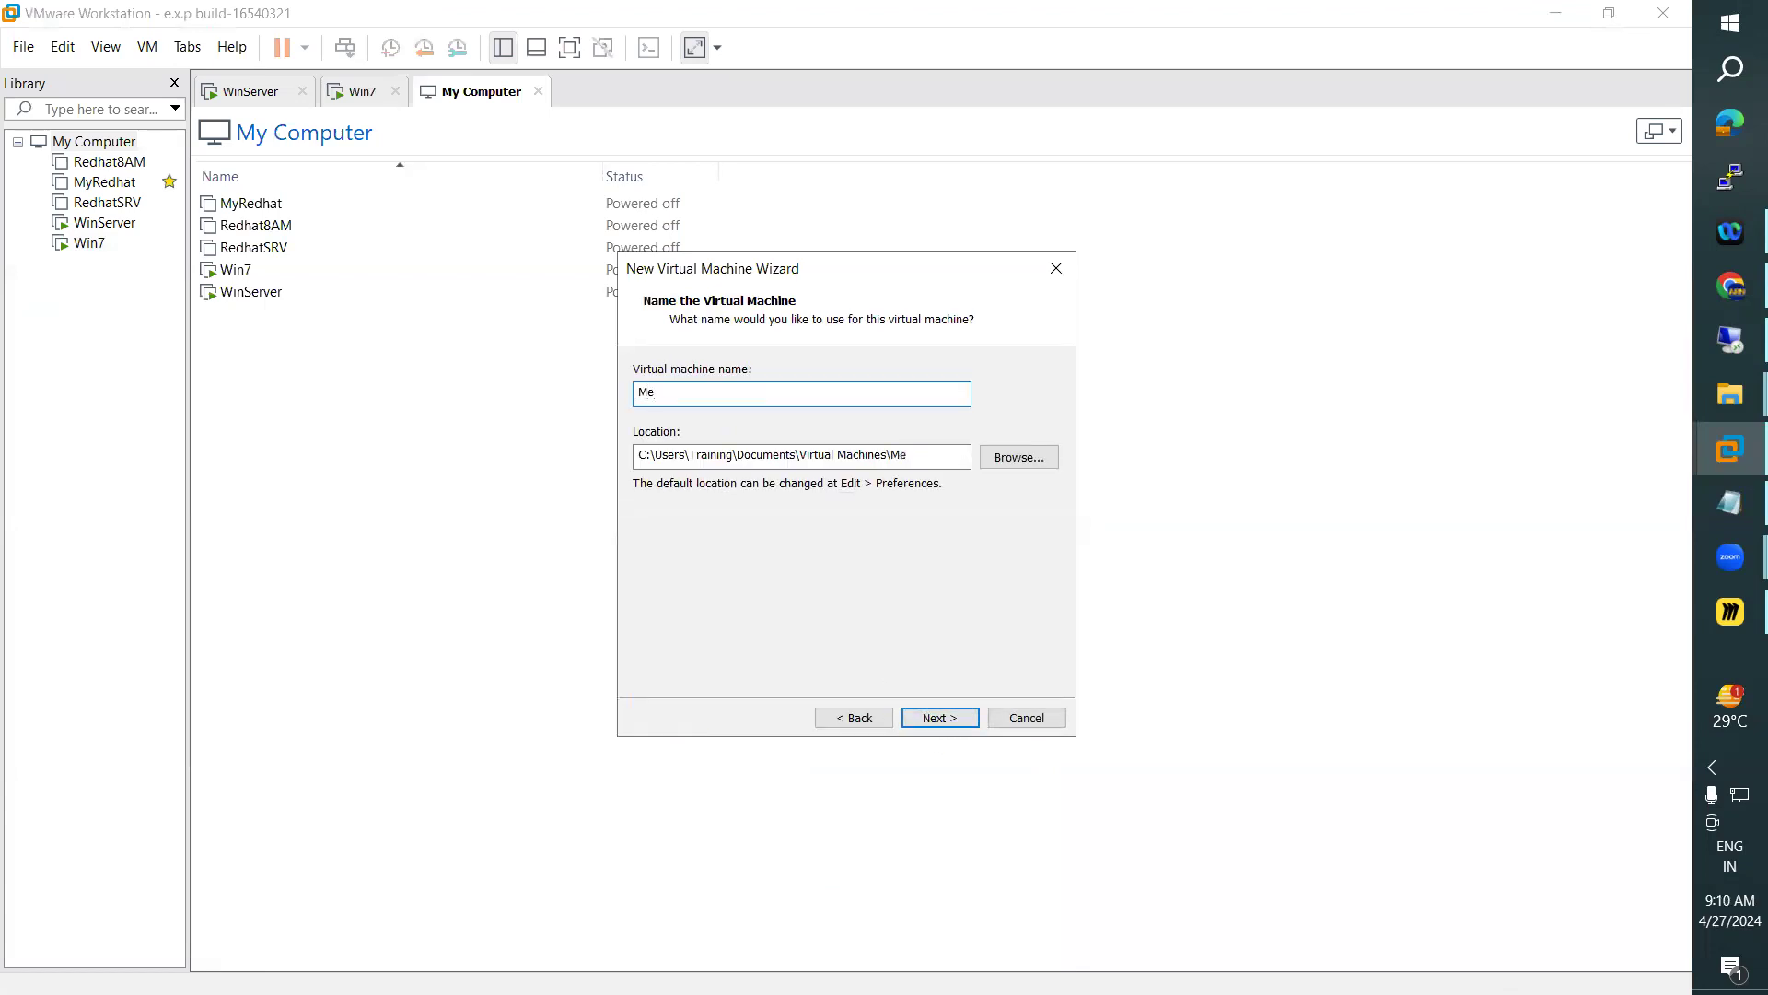
{"action": "key", "text": "BackSpace"}
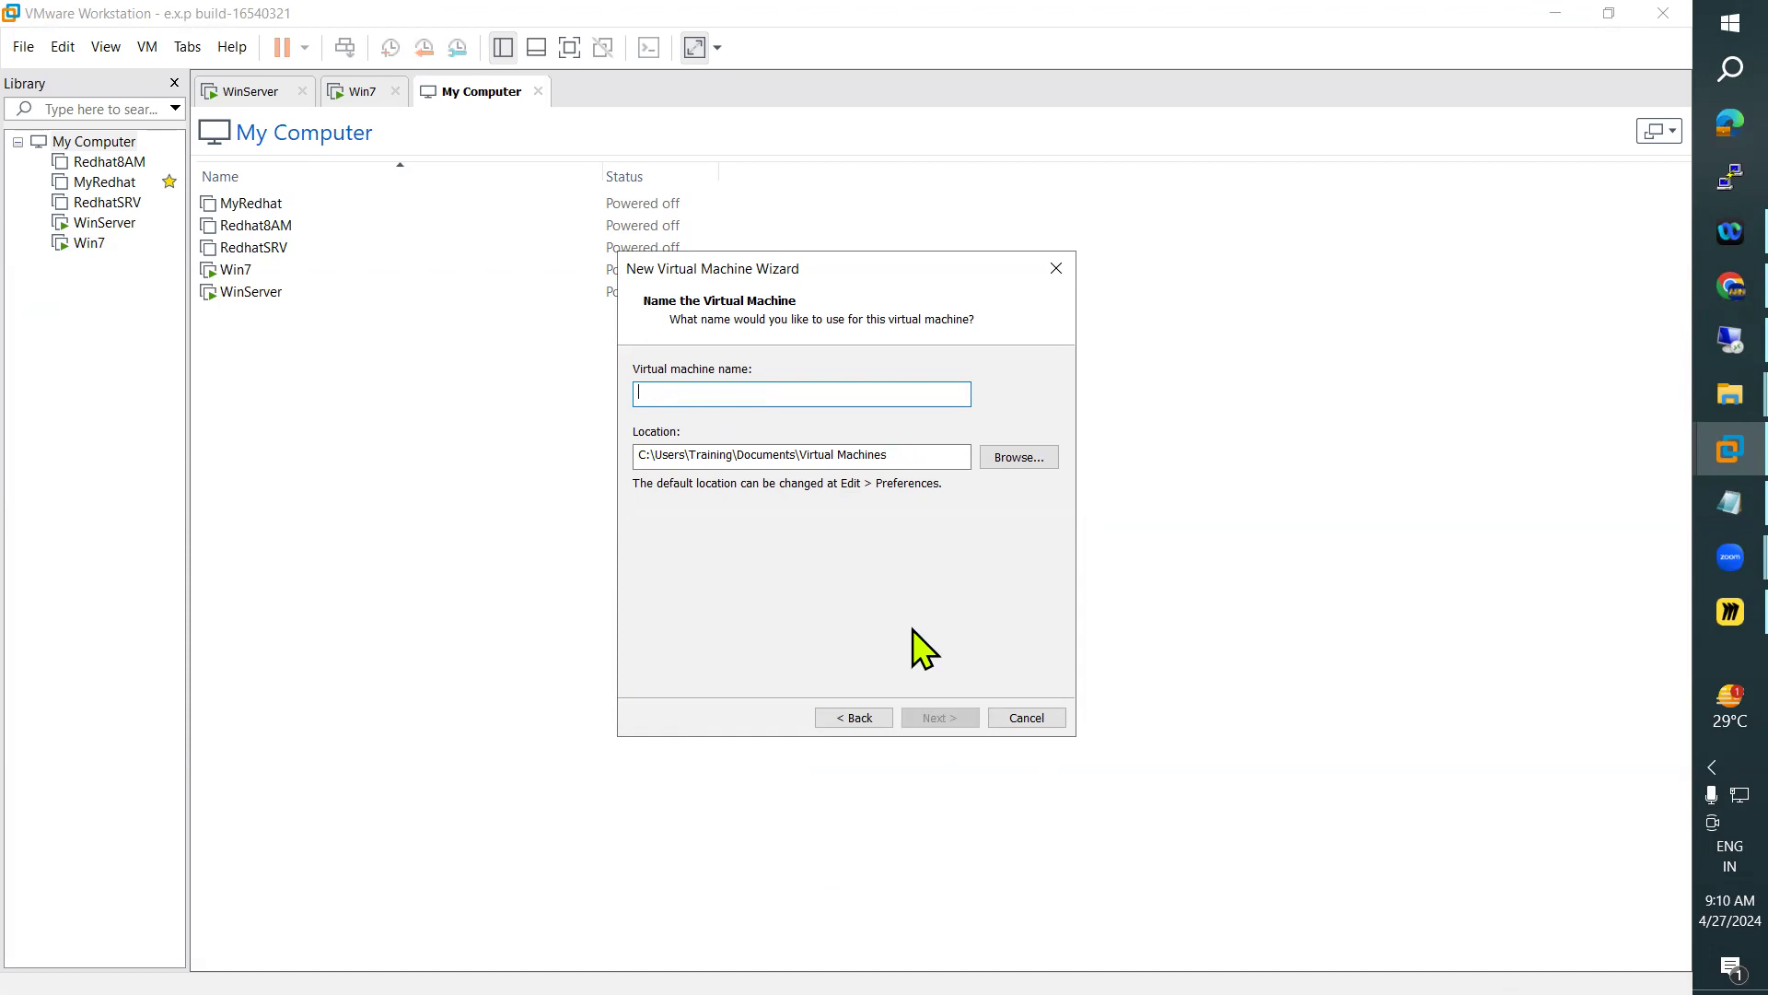
{"action": "type", "text": "MS"}
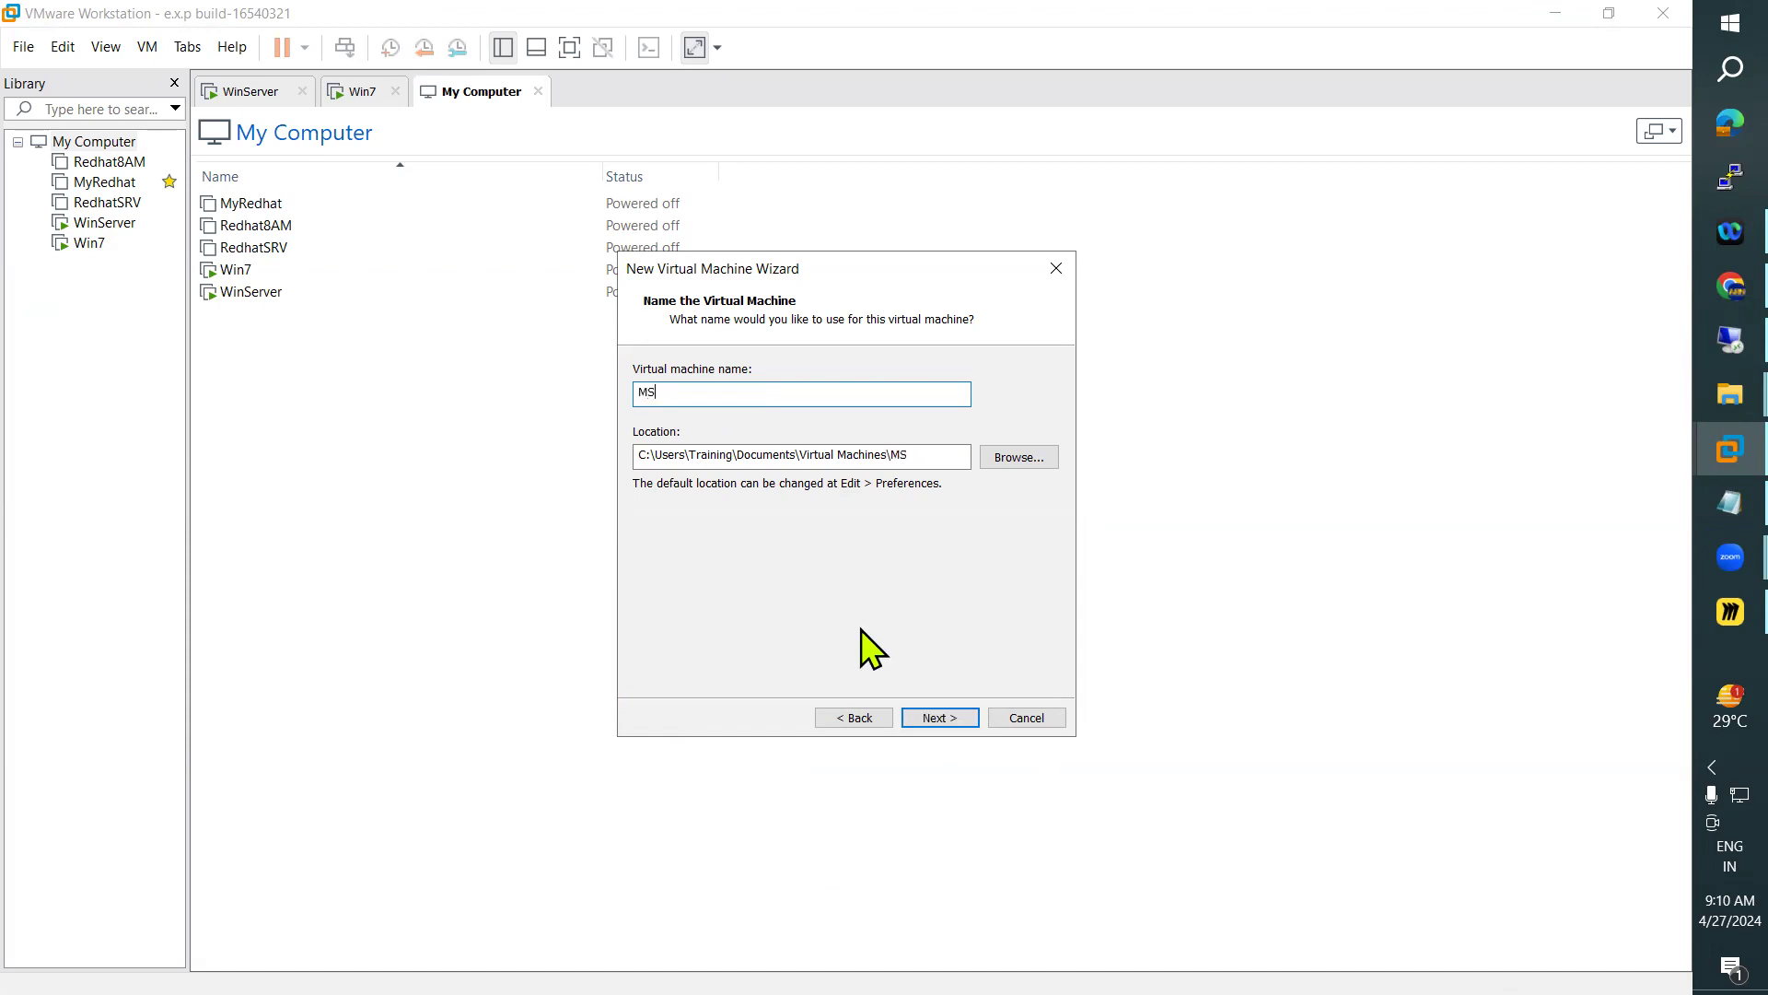
{"action": "left_click", "coordinate": [1017, 457]}
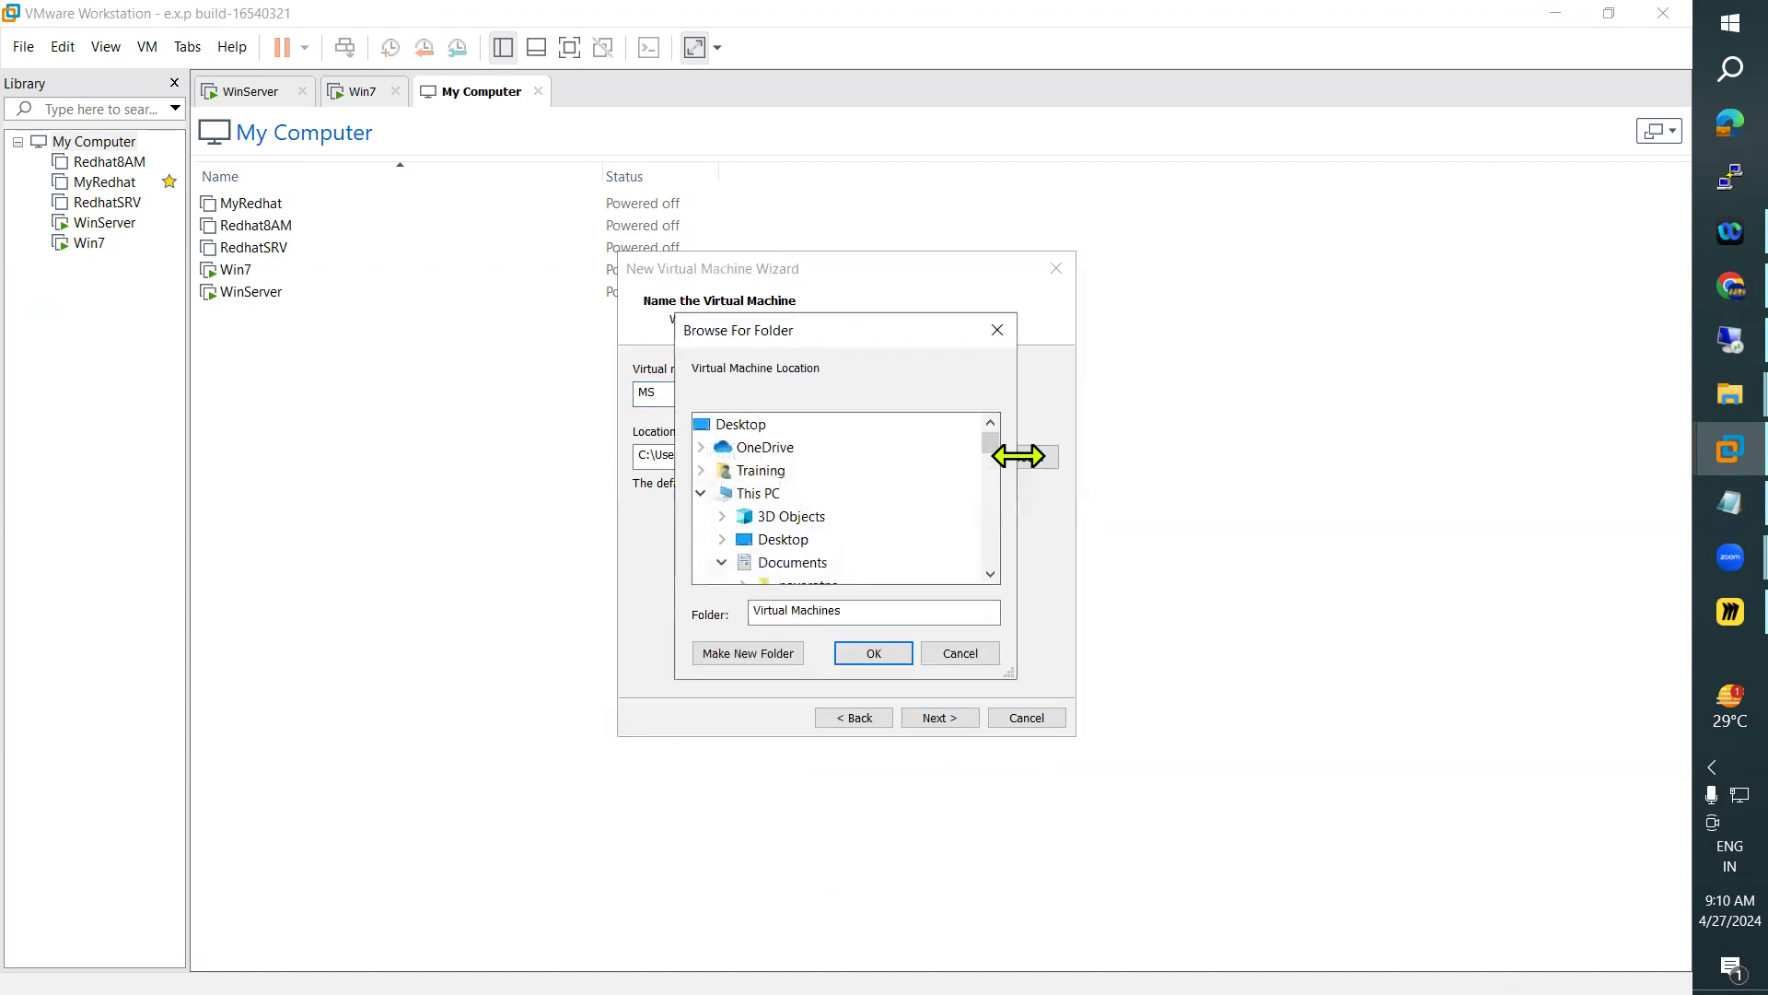
Open a File Explorer window and show the folders on the Movies (F:) drive
{"action": "key", "text": "super+e"}
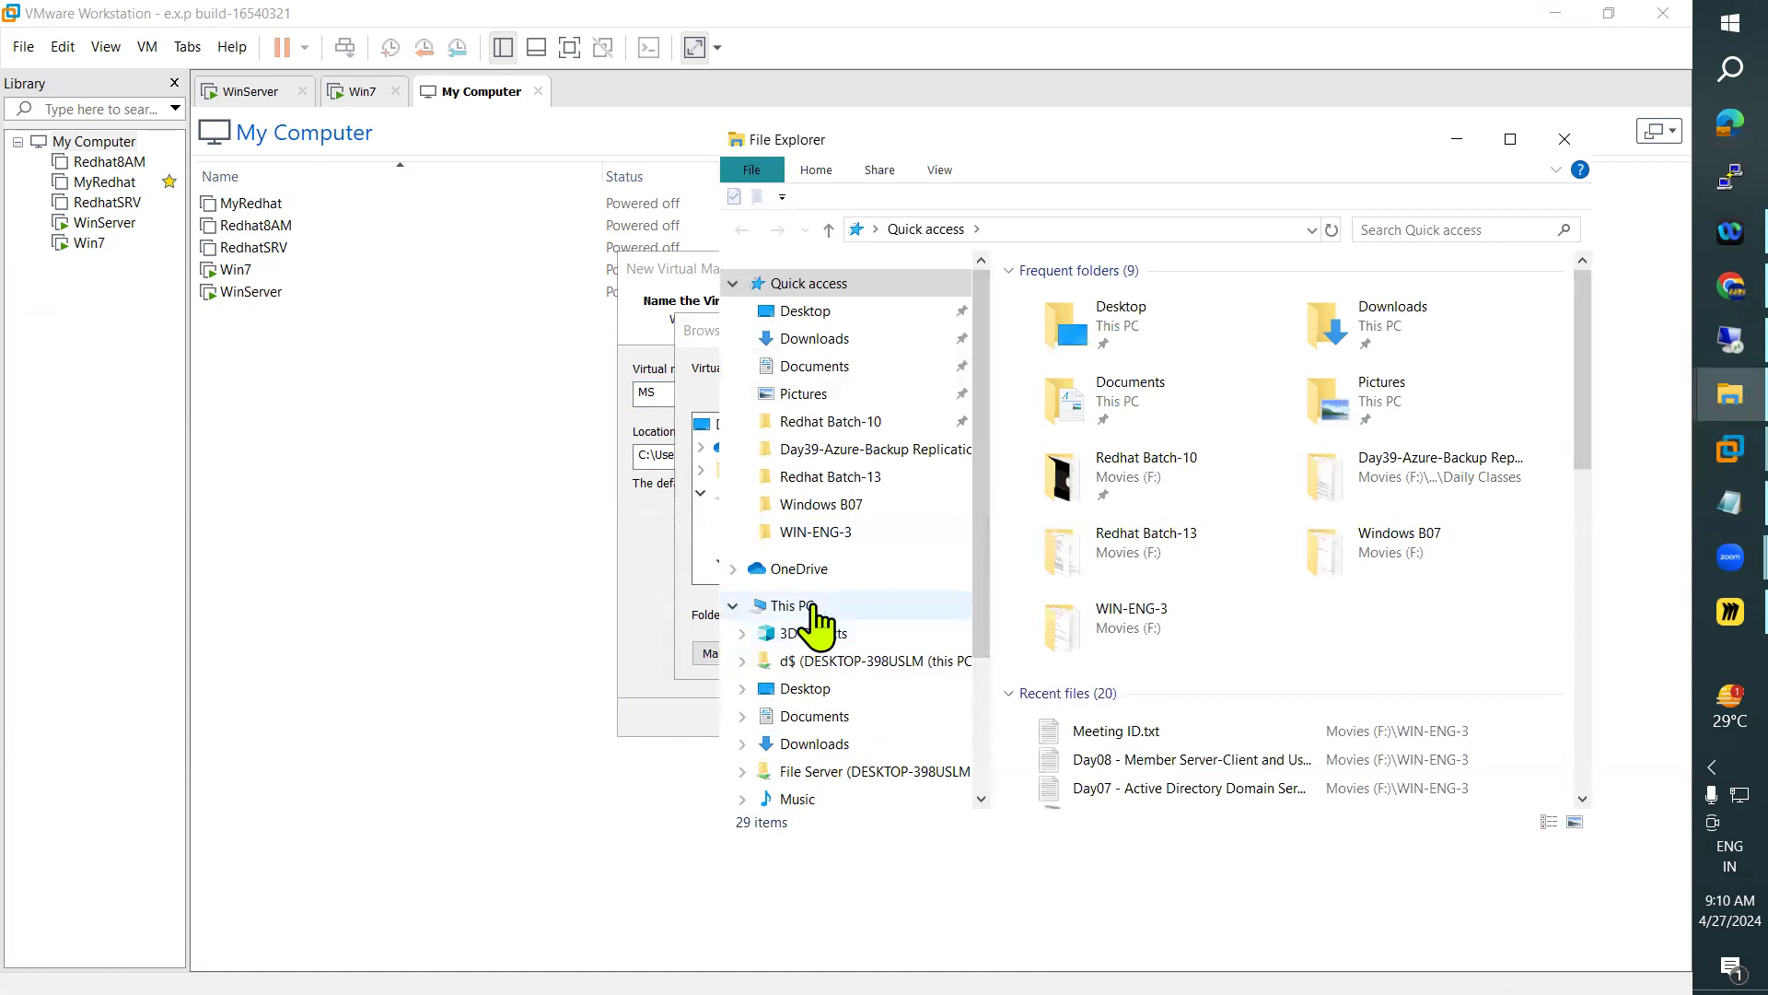
{"action": "left_click", "coordinate": [794, 605]}
{"action": "scroll", "coordinate": [1201, 688], "scroll_direction": "down", "scroll_amount": 5}
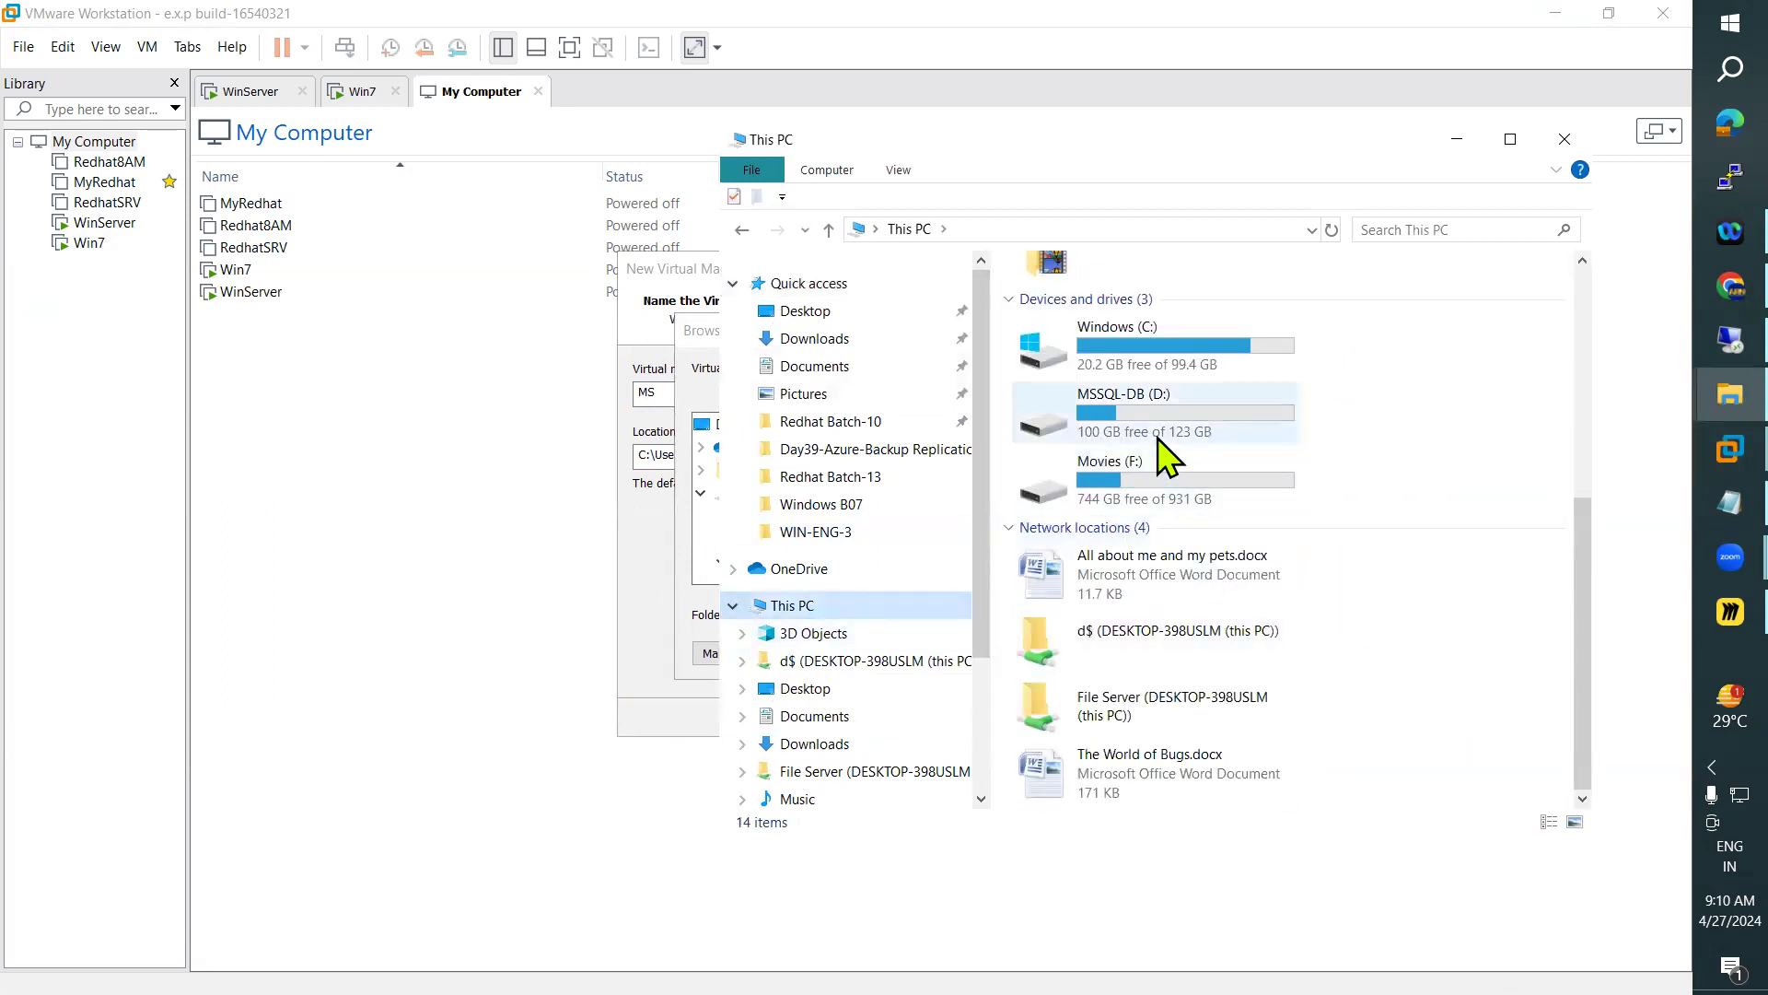
{"action": "double_click", "coordinate": [1161, 480]}
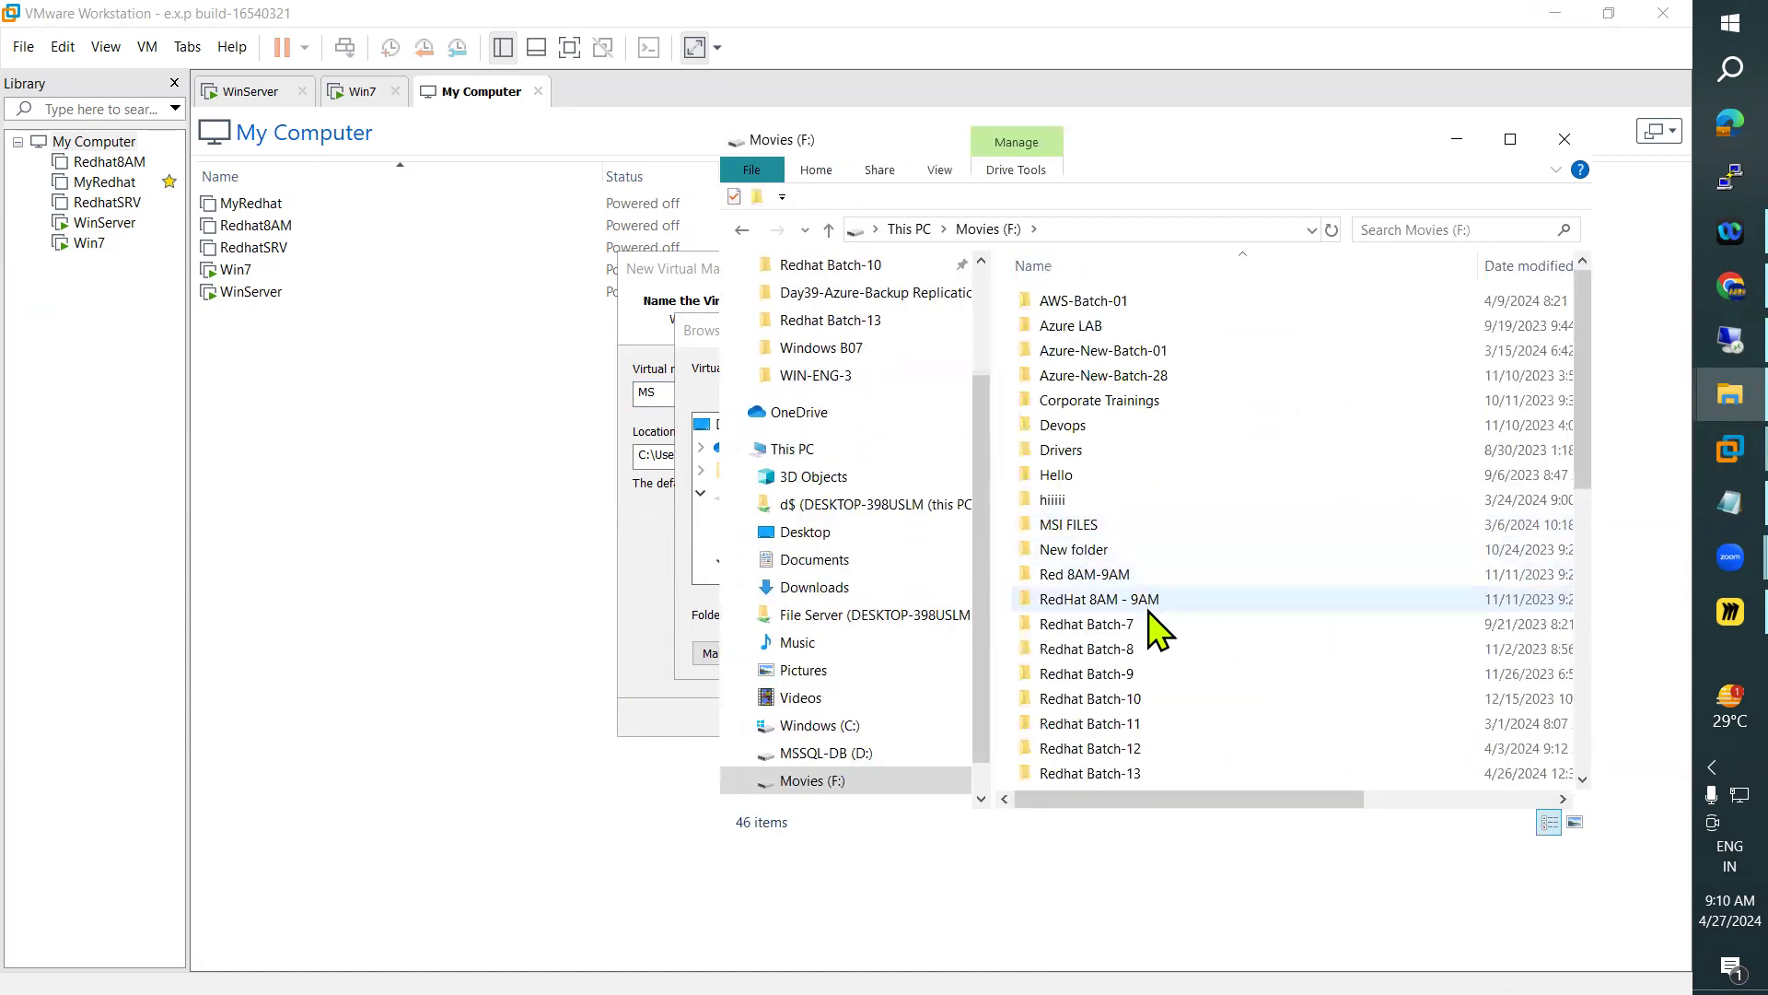
{"action": "scroll", "coordinate": [1123, 599], "scroll_direction": "down", "scroll_amount": 4}
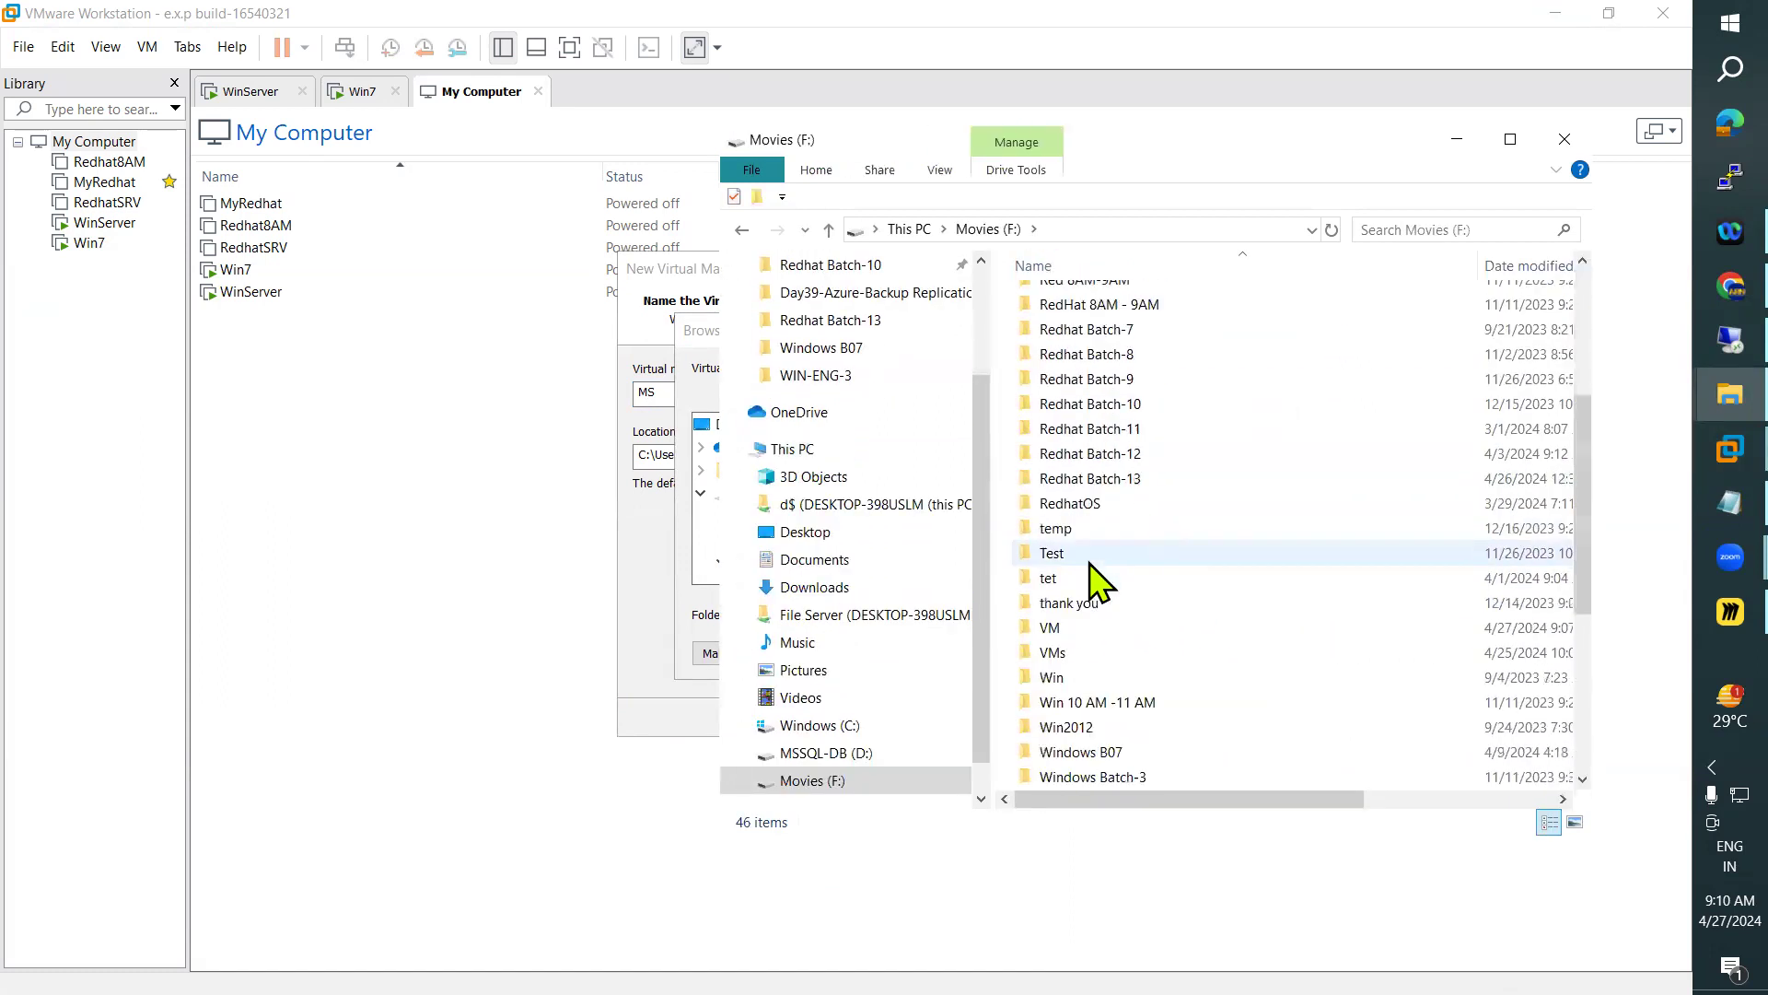
{"action": "double_click", "coordinate": [1053, 652]}
{"action": "scroll", "coordinate": [1284, 550], "scroll_direction": "down", "scroll_amount": 3}
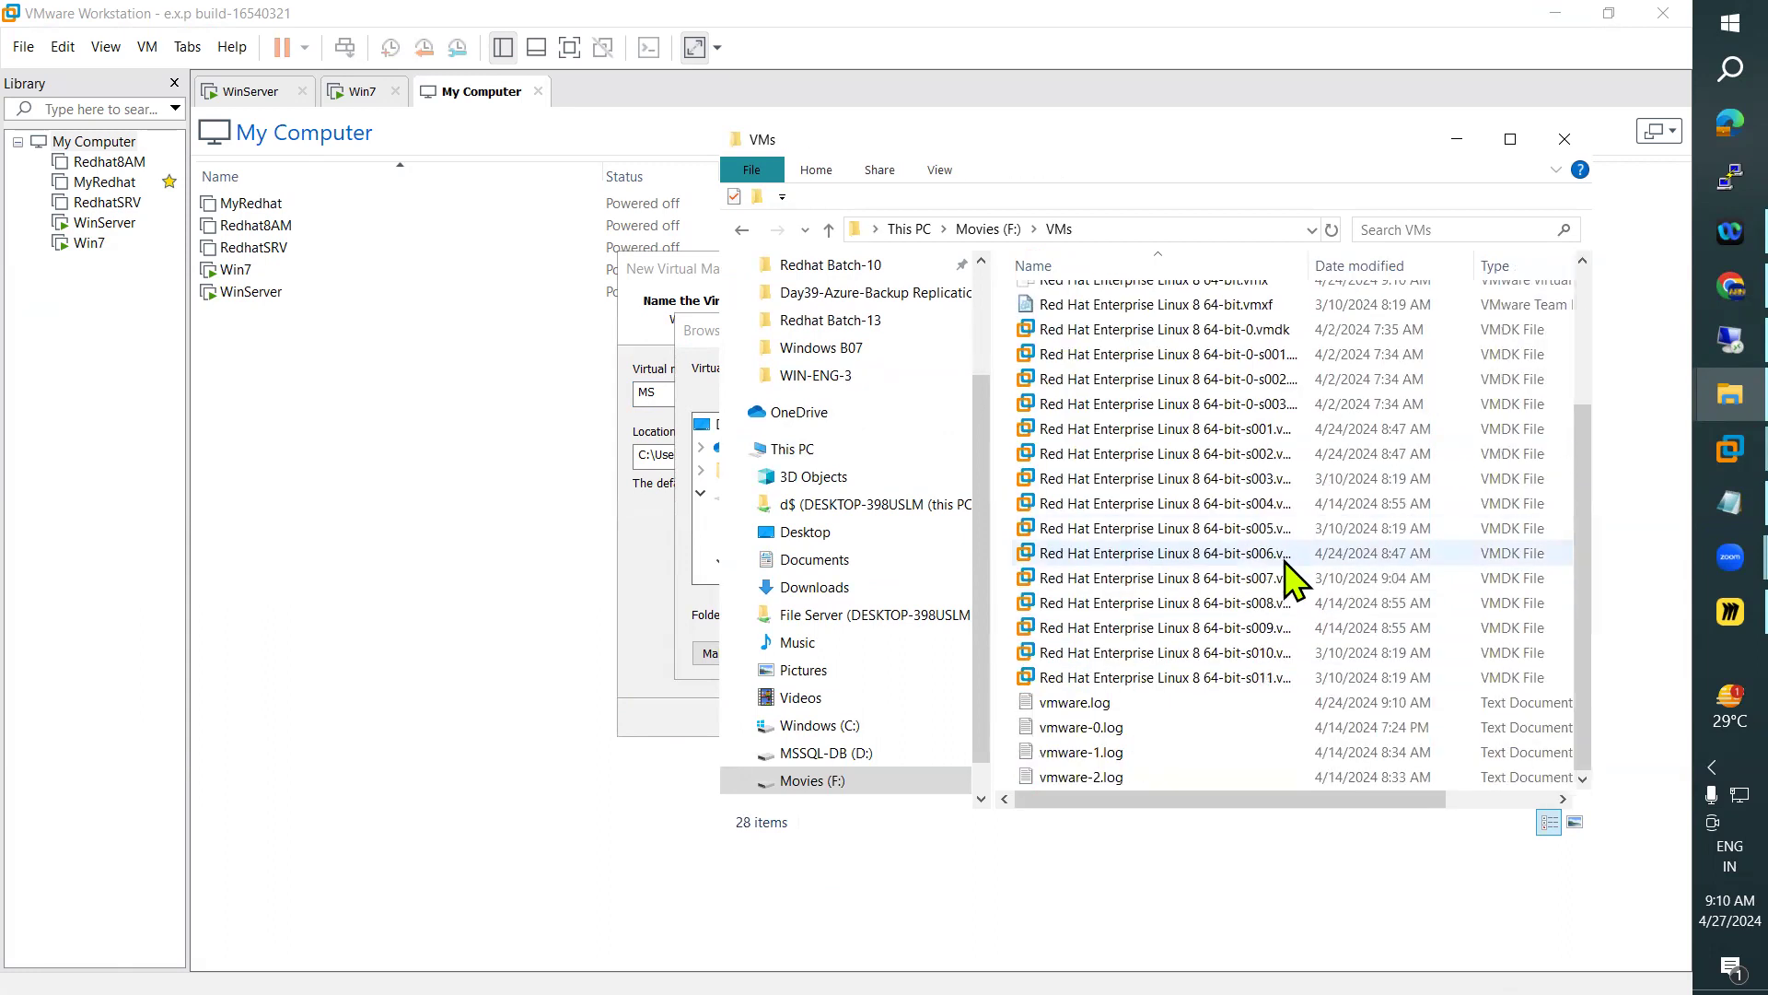
{"action": "scroll", "coordinate": [1290, 572], "scroll_direction": "up", "scroll_amount": 3}
{"action": "left_click", "coordinate": [976, 229]}
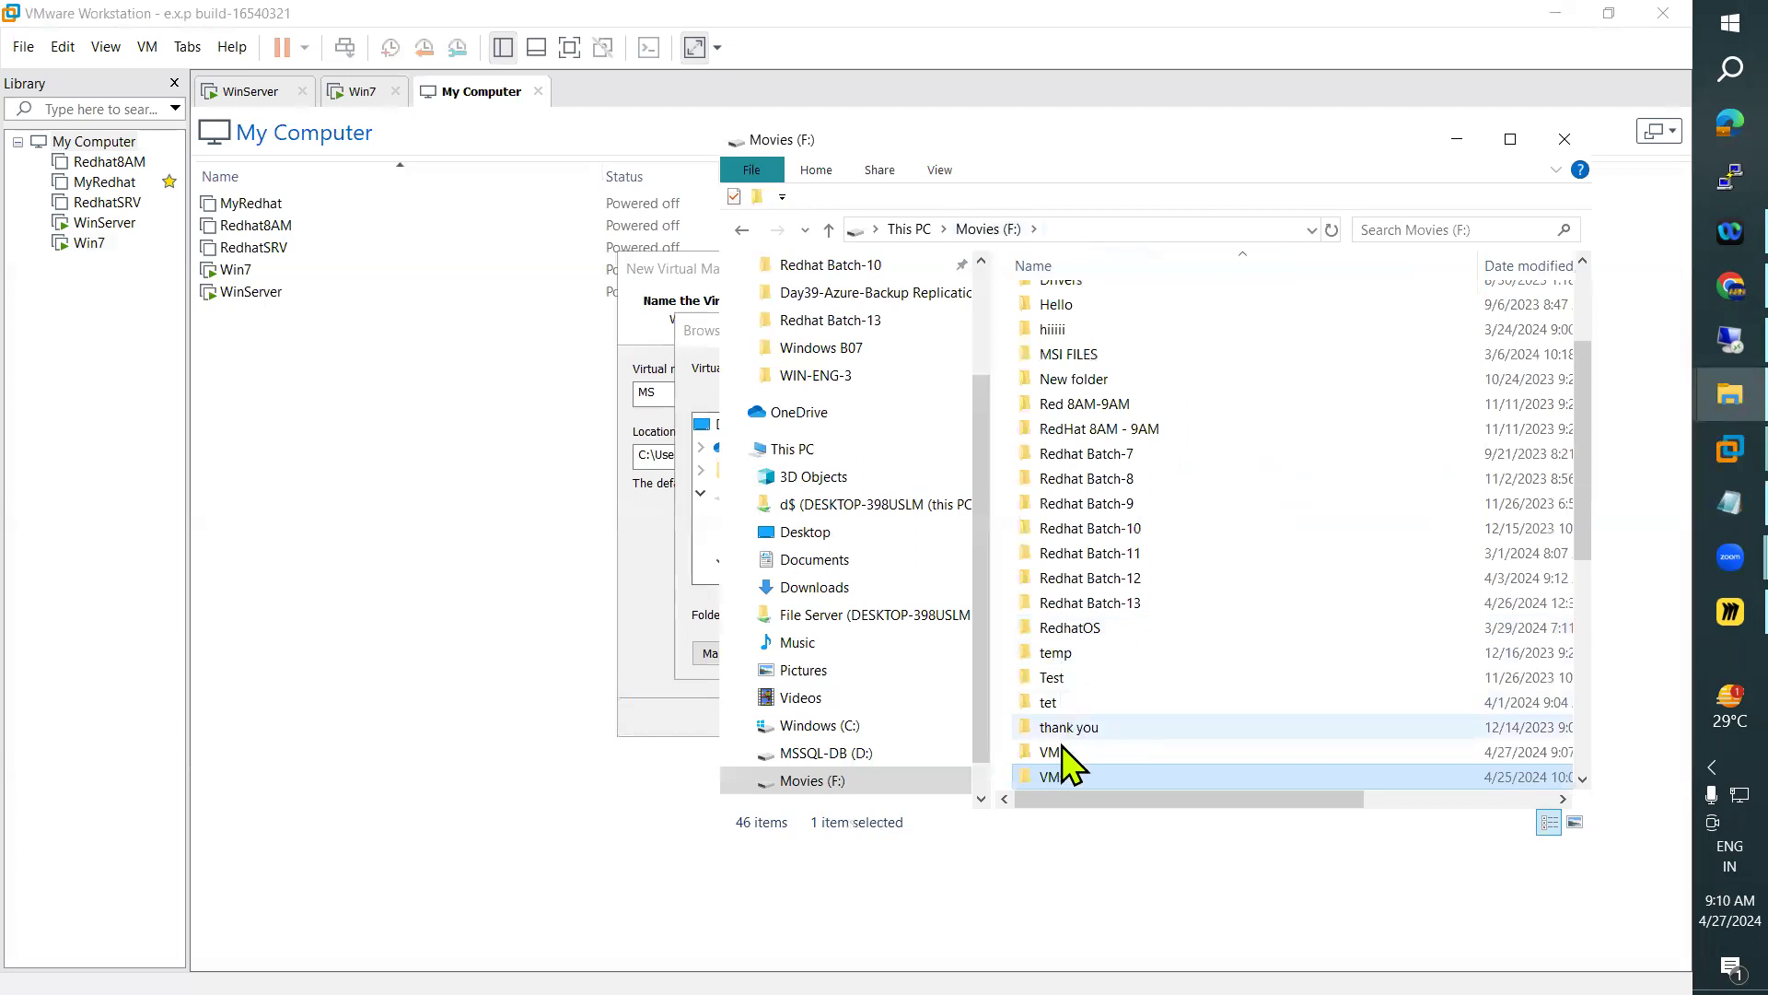
Create a folder named MemberServer inside the VM folder on the Movies (F:) drive and open it
{"action": "double_click", "coordinate": [1055, 752]}
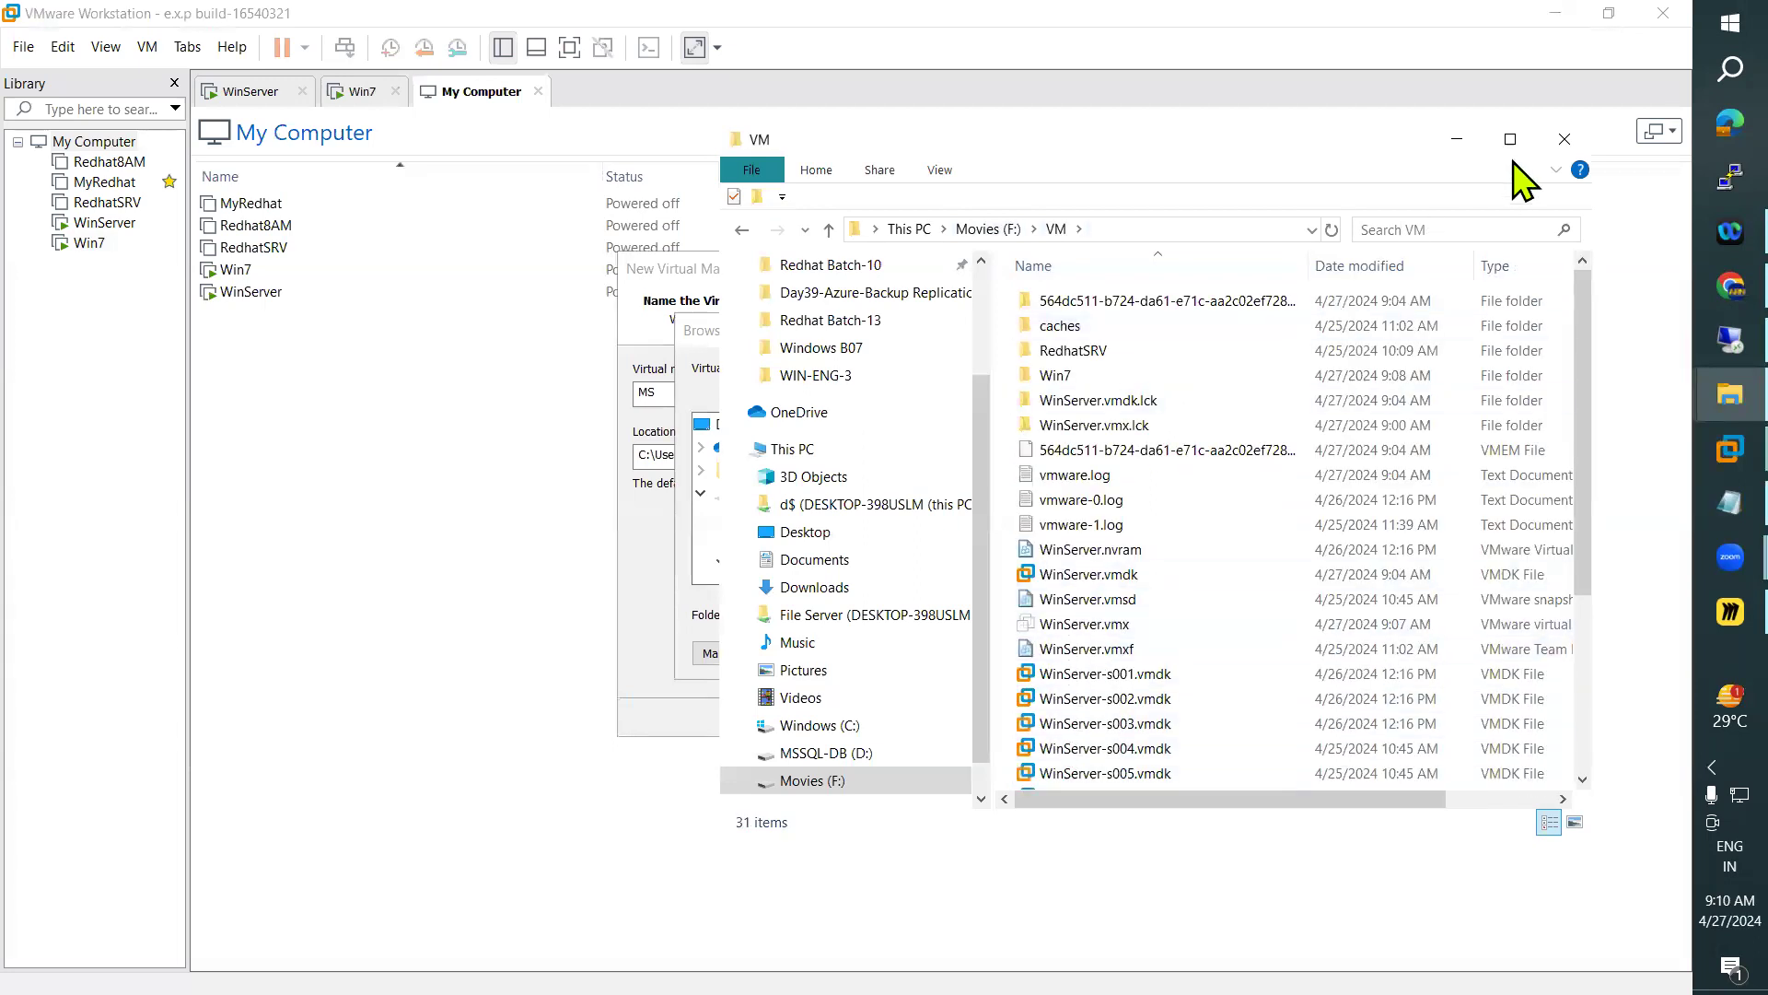
{"action": "left_click", "coordinate": [1511, 139]}
{"action": "right_click", "coordinate": [1203, 398]}
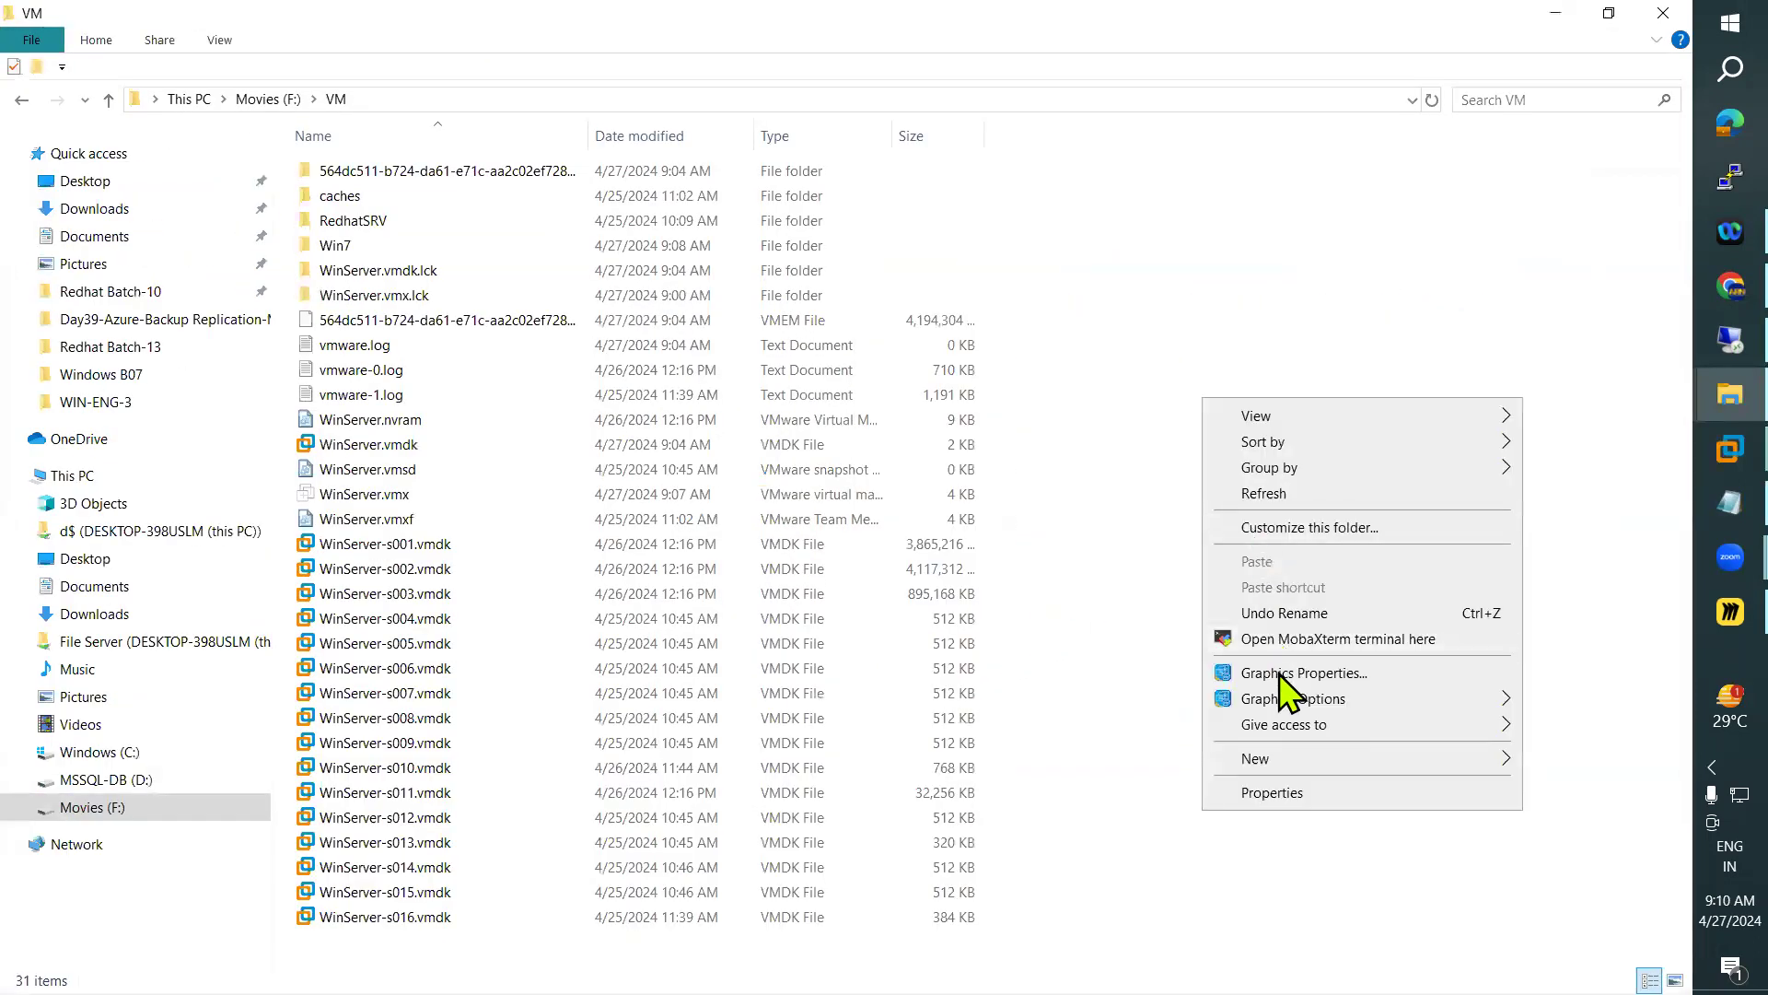
{"action": "mouse_move", "coordinate": [1468, 758]}
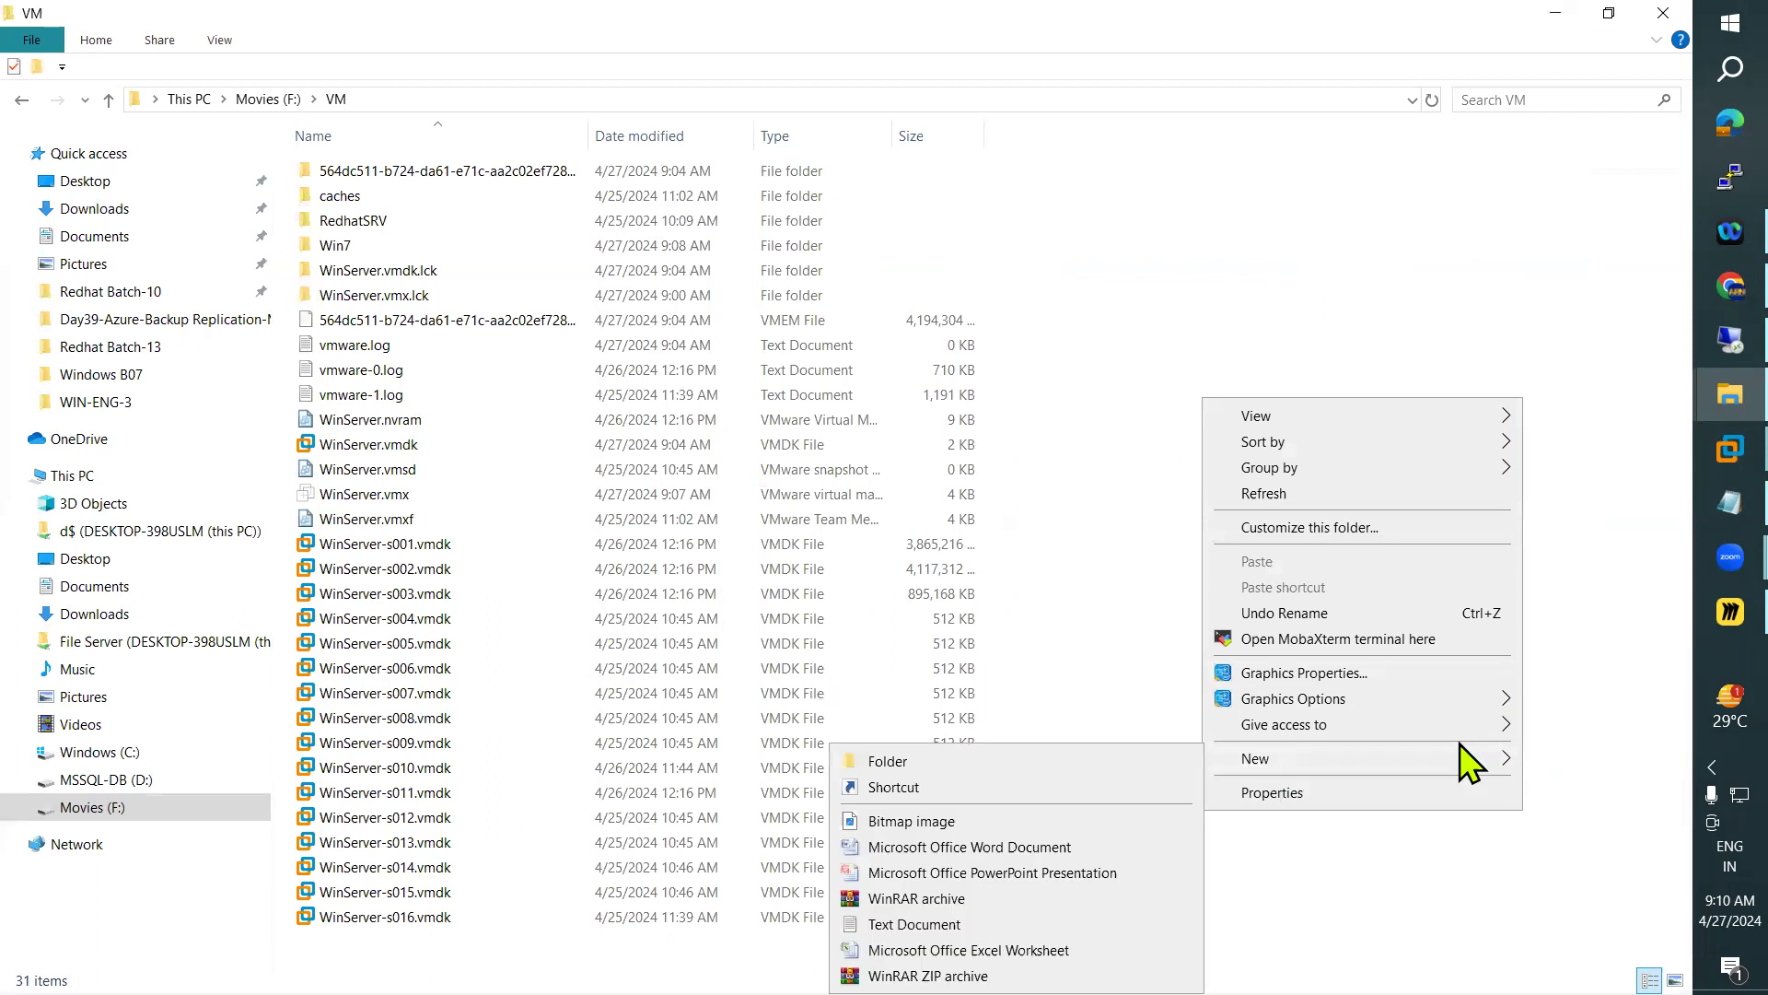
{"action": "left_click", "coordinate": [1028, 760]}
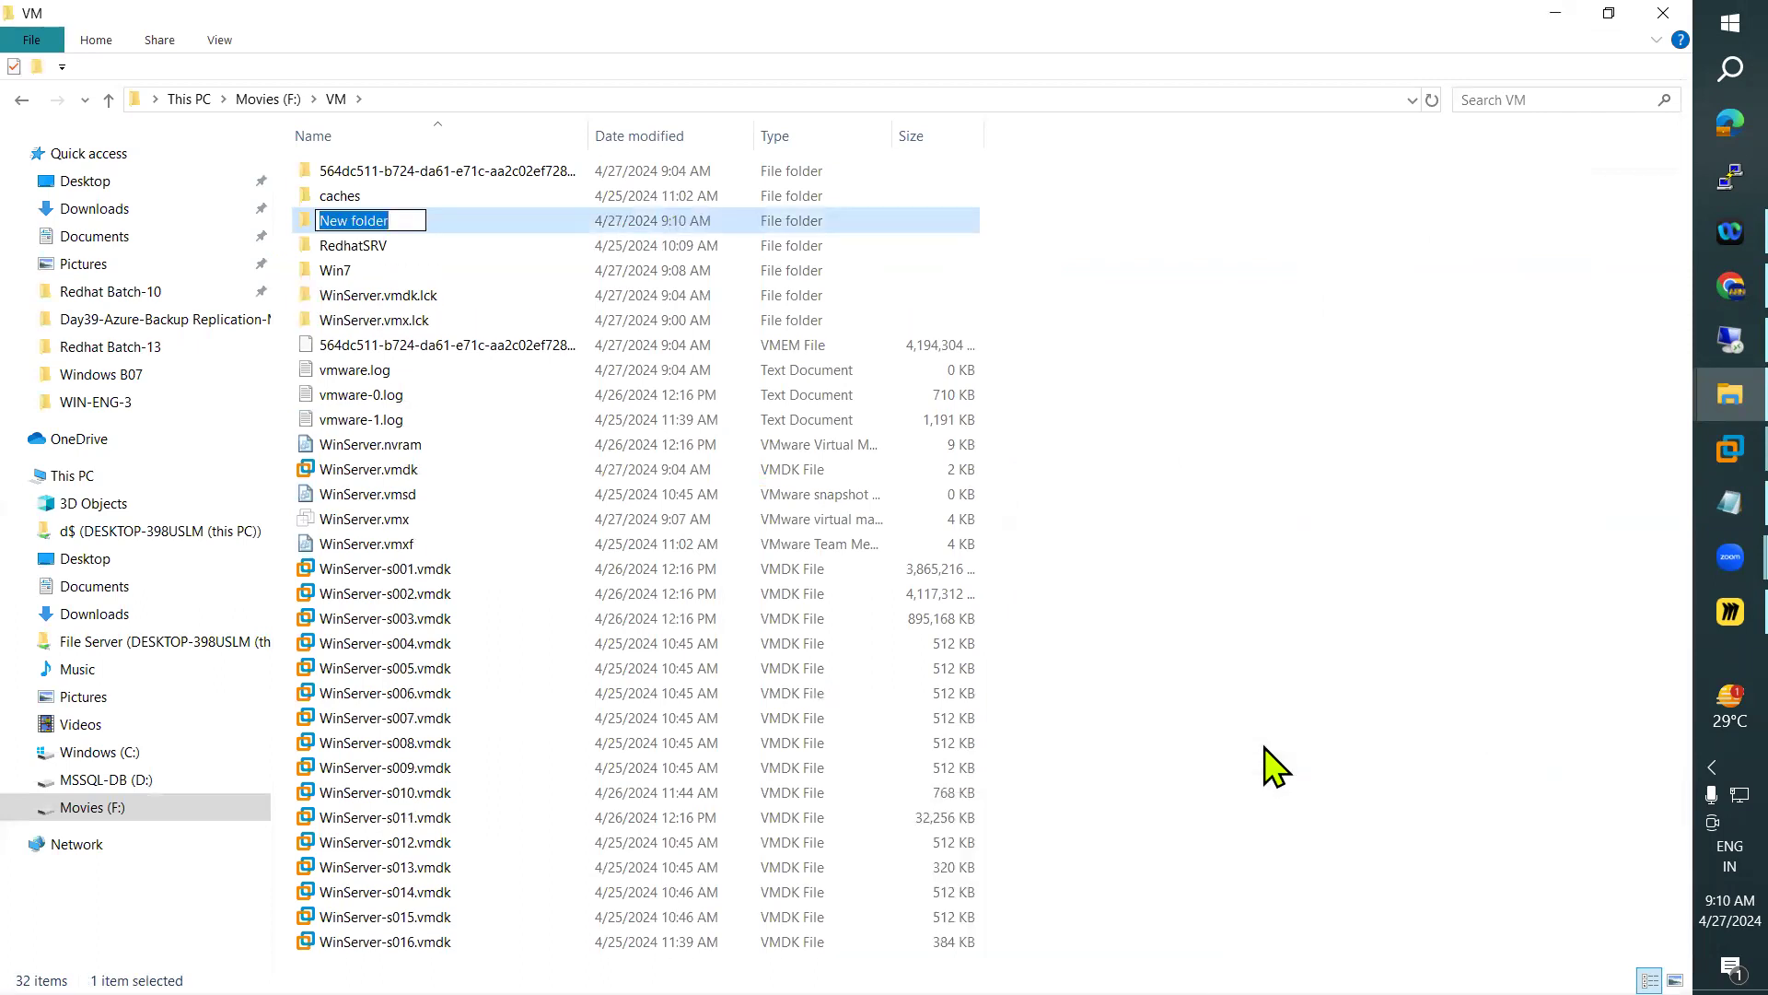
{"action": "type", "text": "Mem"}
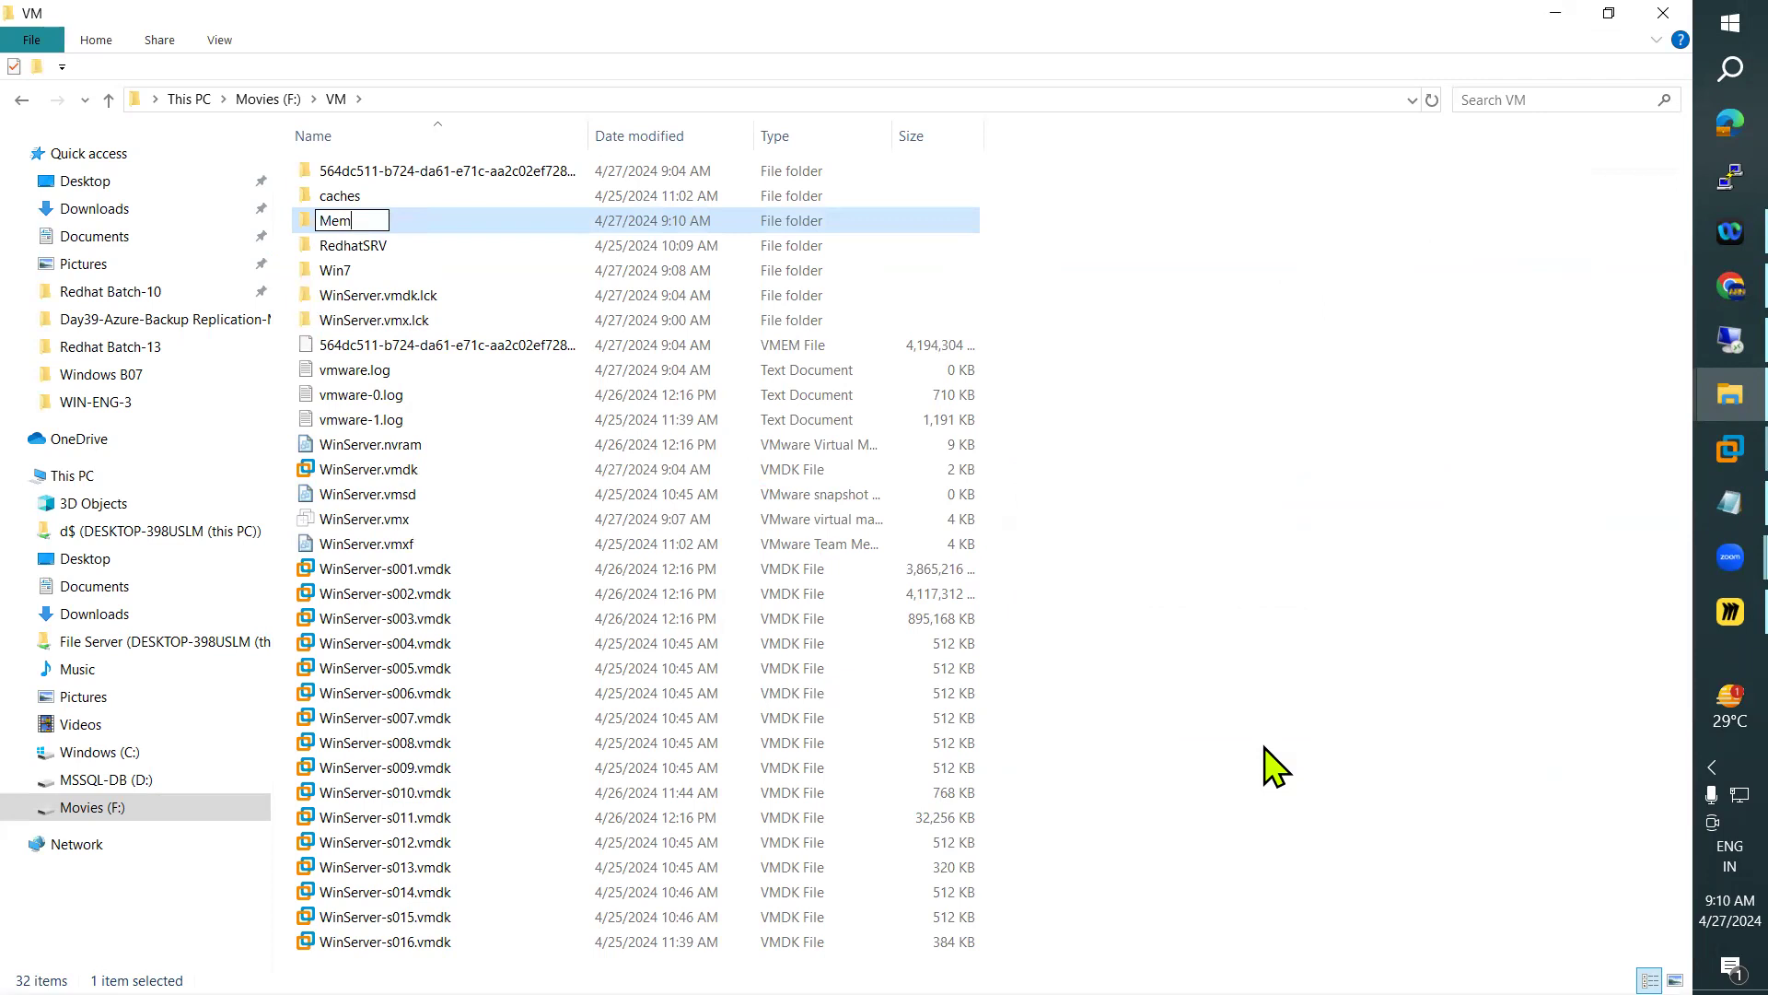
{"action": "type", "text": "berS"}
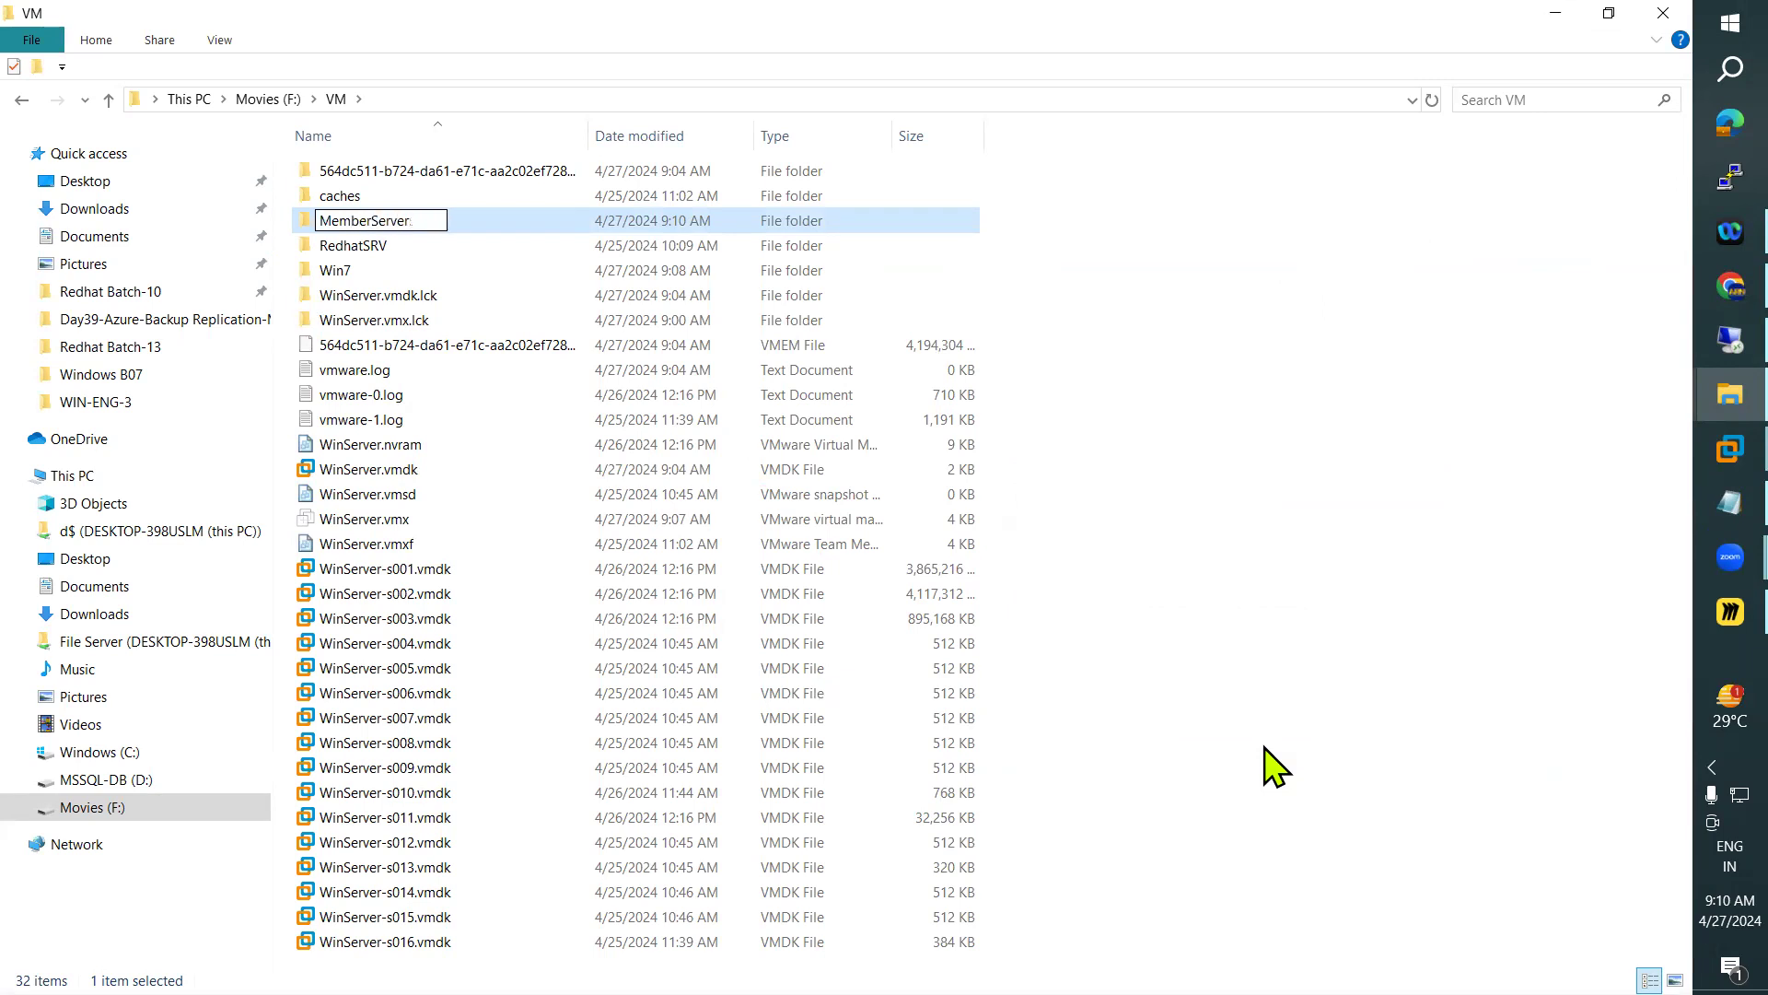
{"action": "type", "text": "erver"}
{"action": "key", "text": "Return"}
{"action": "key", "text": "Return"}
Copy the new folder's path and set F:\VM\MemberServer as the virtual machine's location in the wizard
{"action": "left_click", "coordinate": [495, 99]}
{"action": "key", "text": "ctrl+c"}
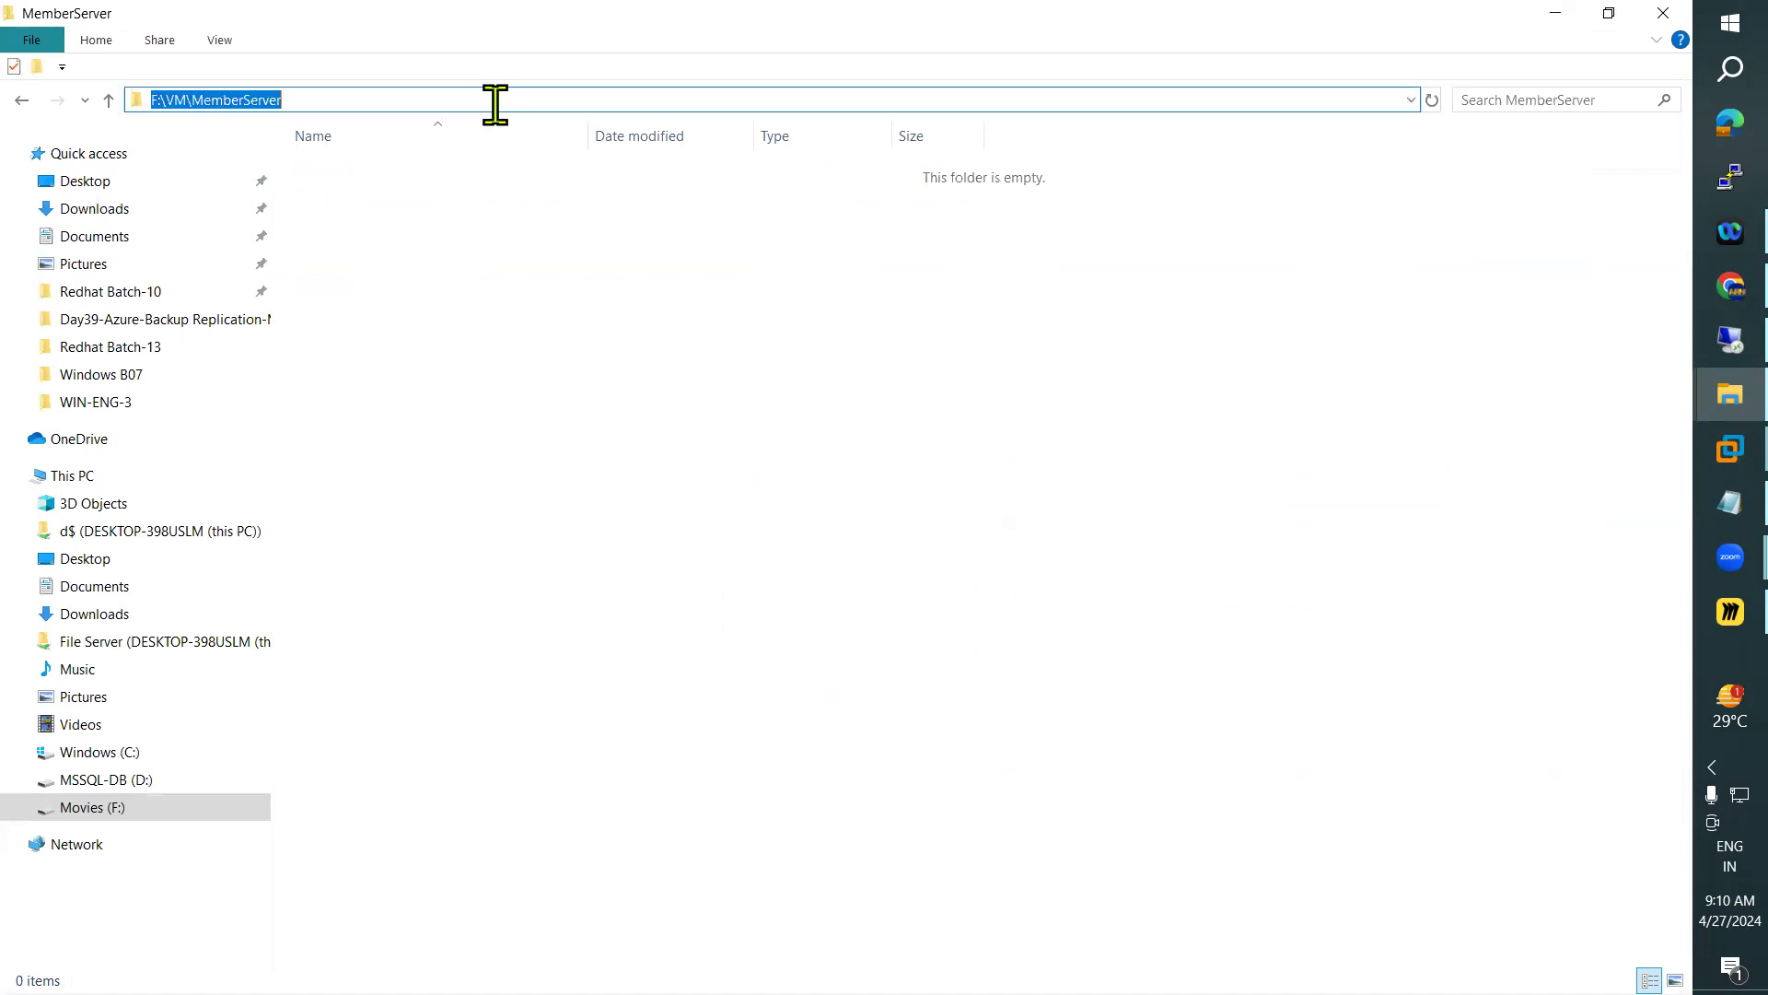
{"action": "left_click", "coordinate": [1556, 19]}
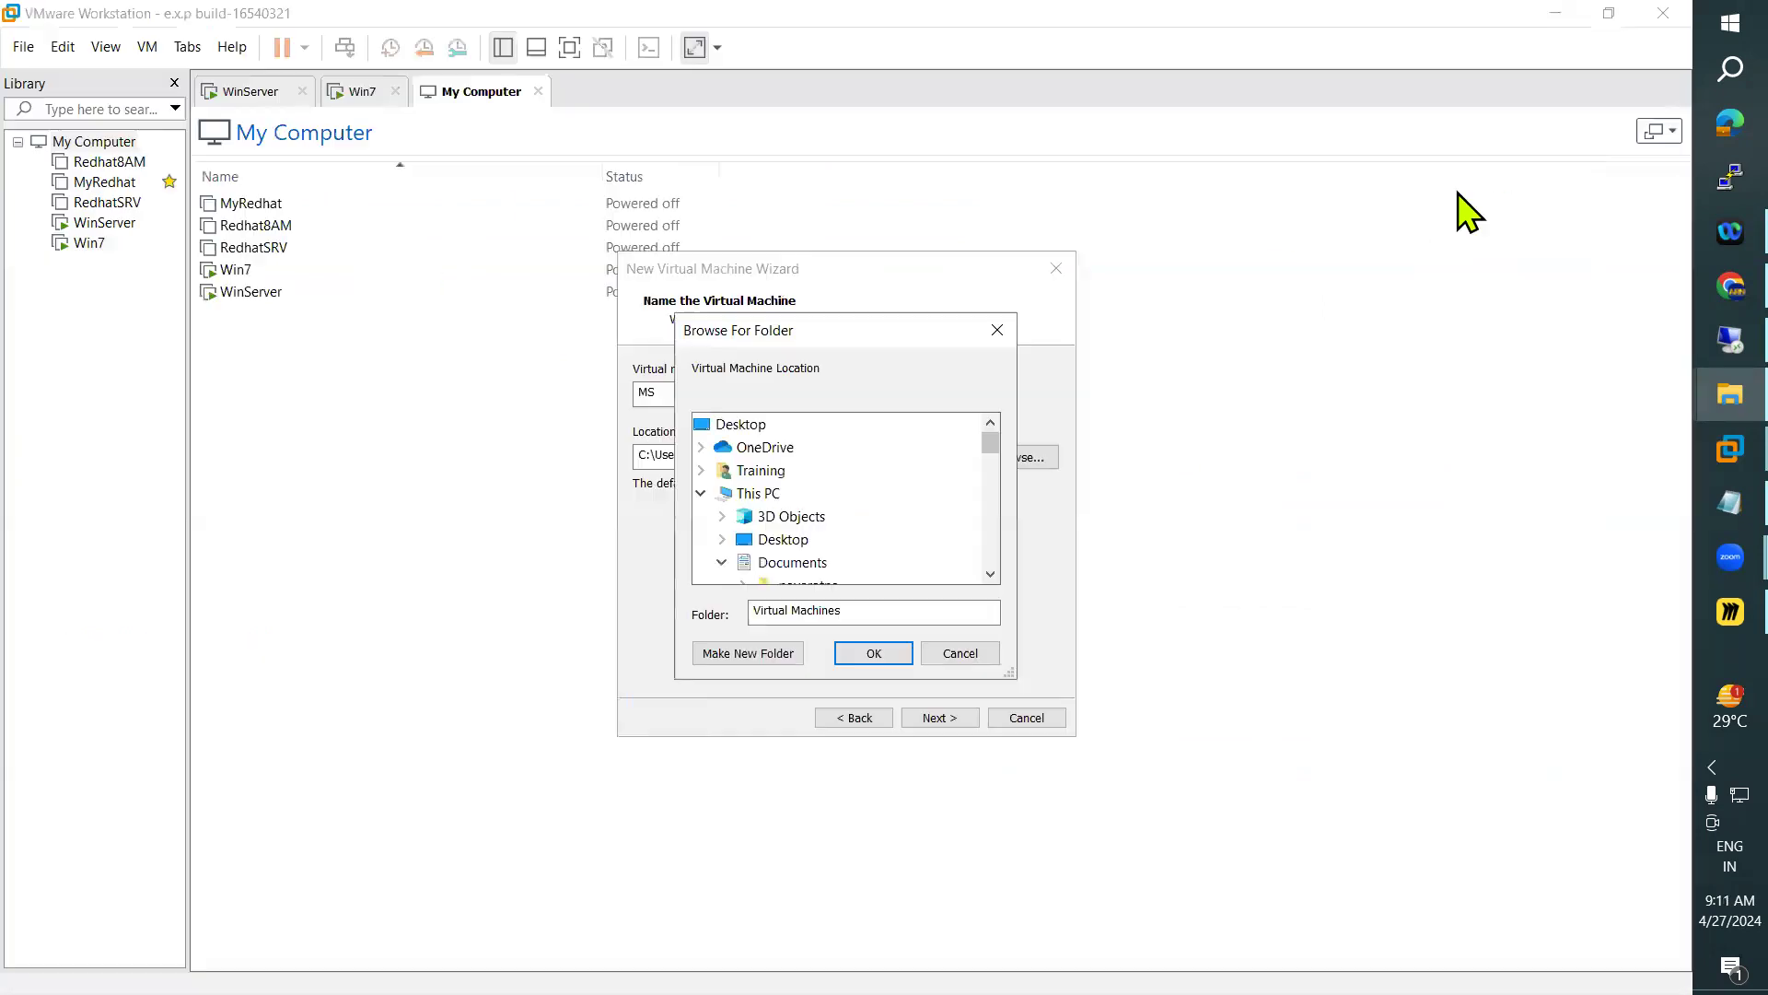
{"action": "left_click", "coordinate": [960, 656]}
{"action": "left_click_drag", "start_coordinate": [931, 454], "coordinate": [533, 466]}
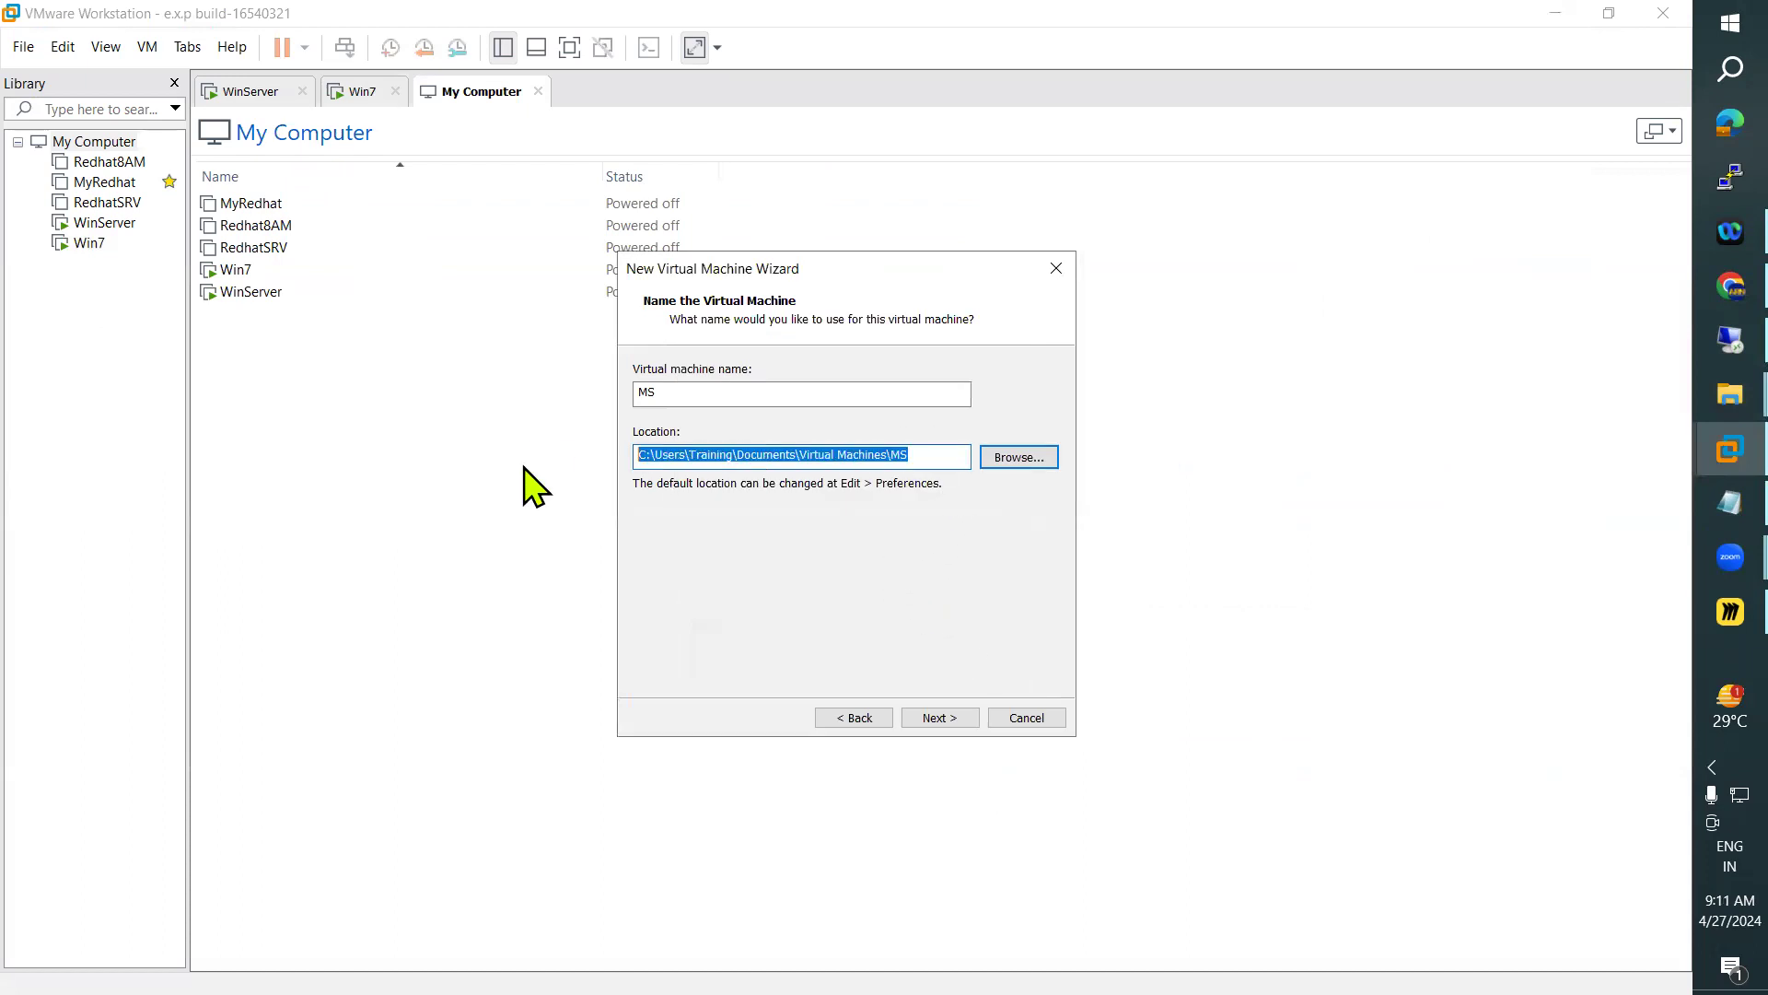
{"action": "key", "text": "ctrl+v"}
{"action": "left_click", "coordinate": [933, 715]}
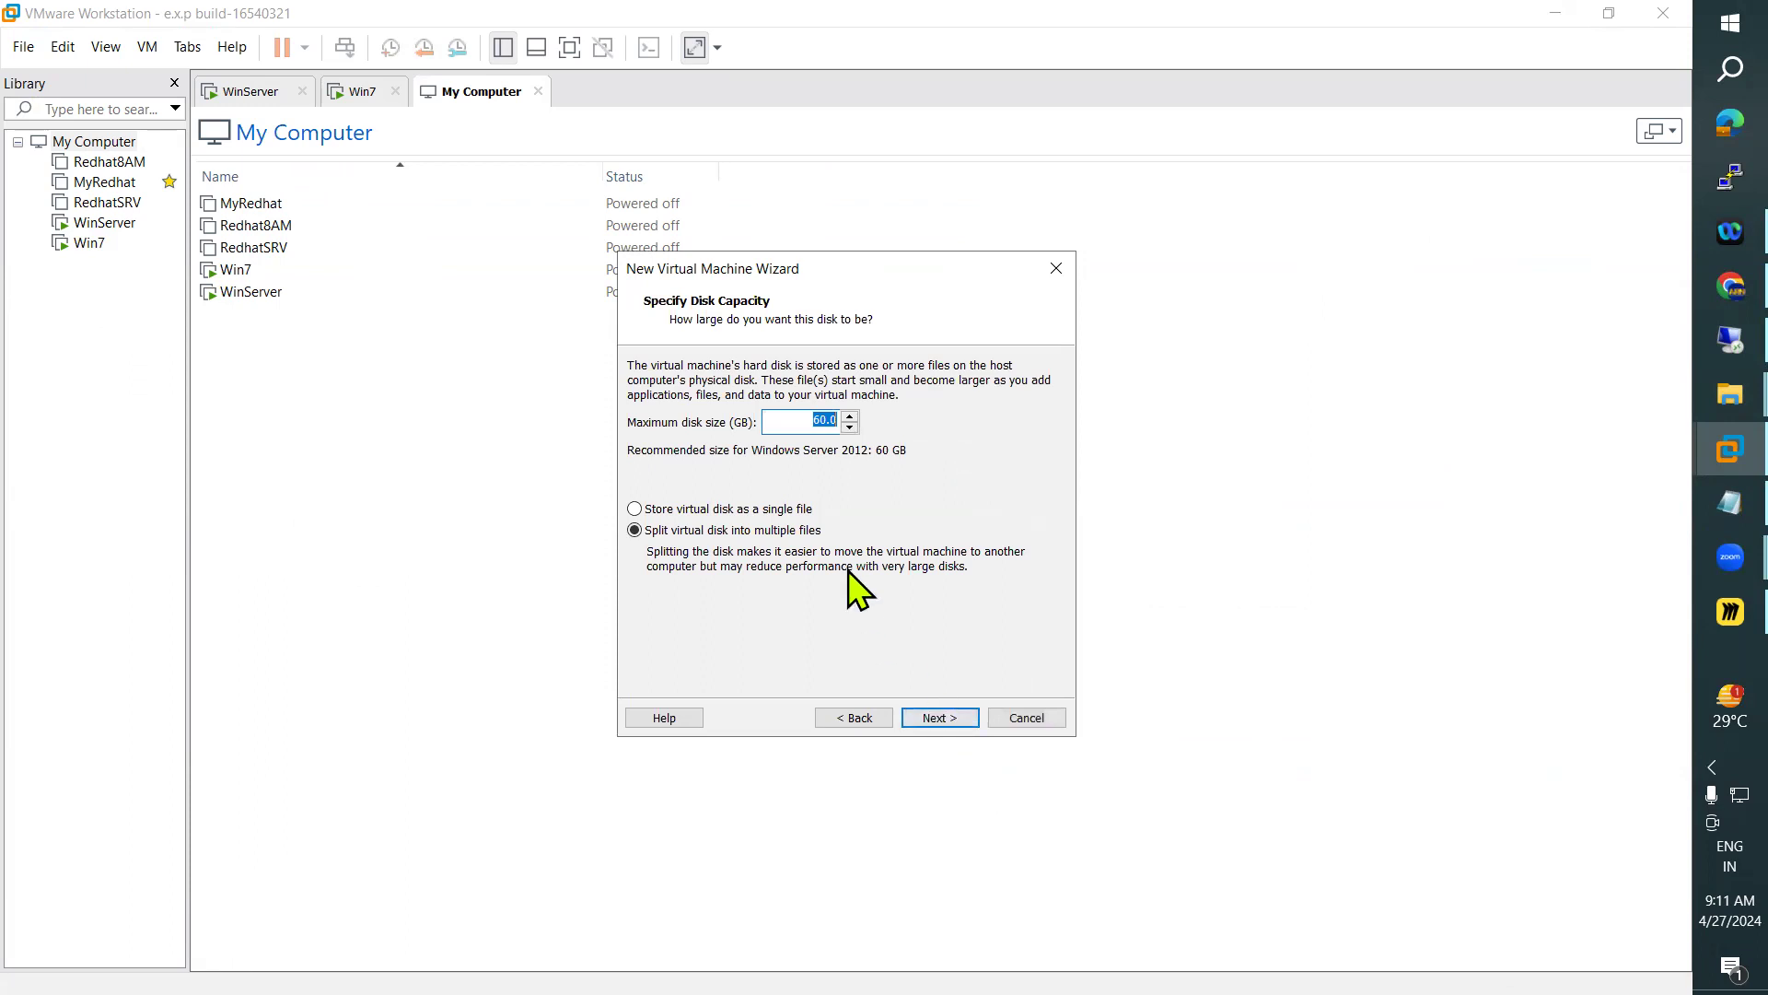
Set the maximum disk size to 40 GB, split into multiple files, and finish creating the virtual machine
{"action": "type", "text": "40"}
{"action": "left_click", "coordinate": [940, 715]}
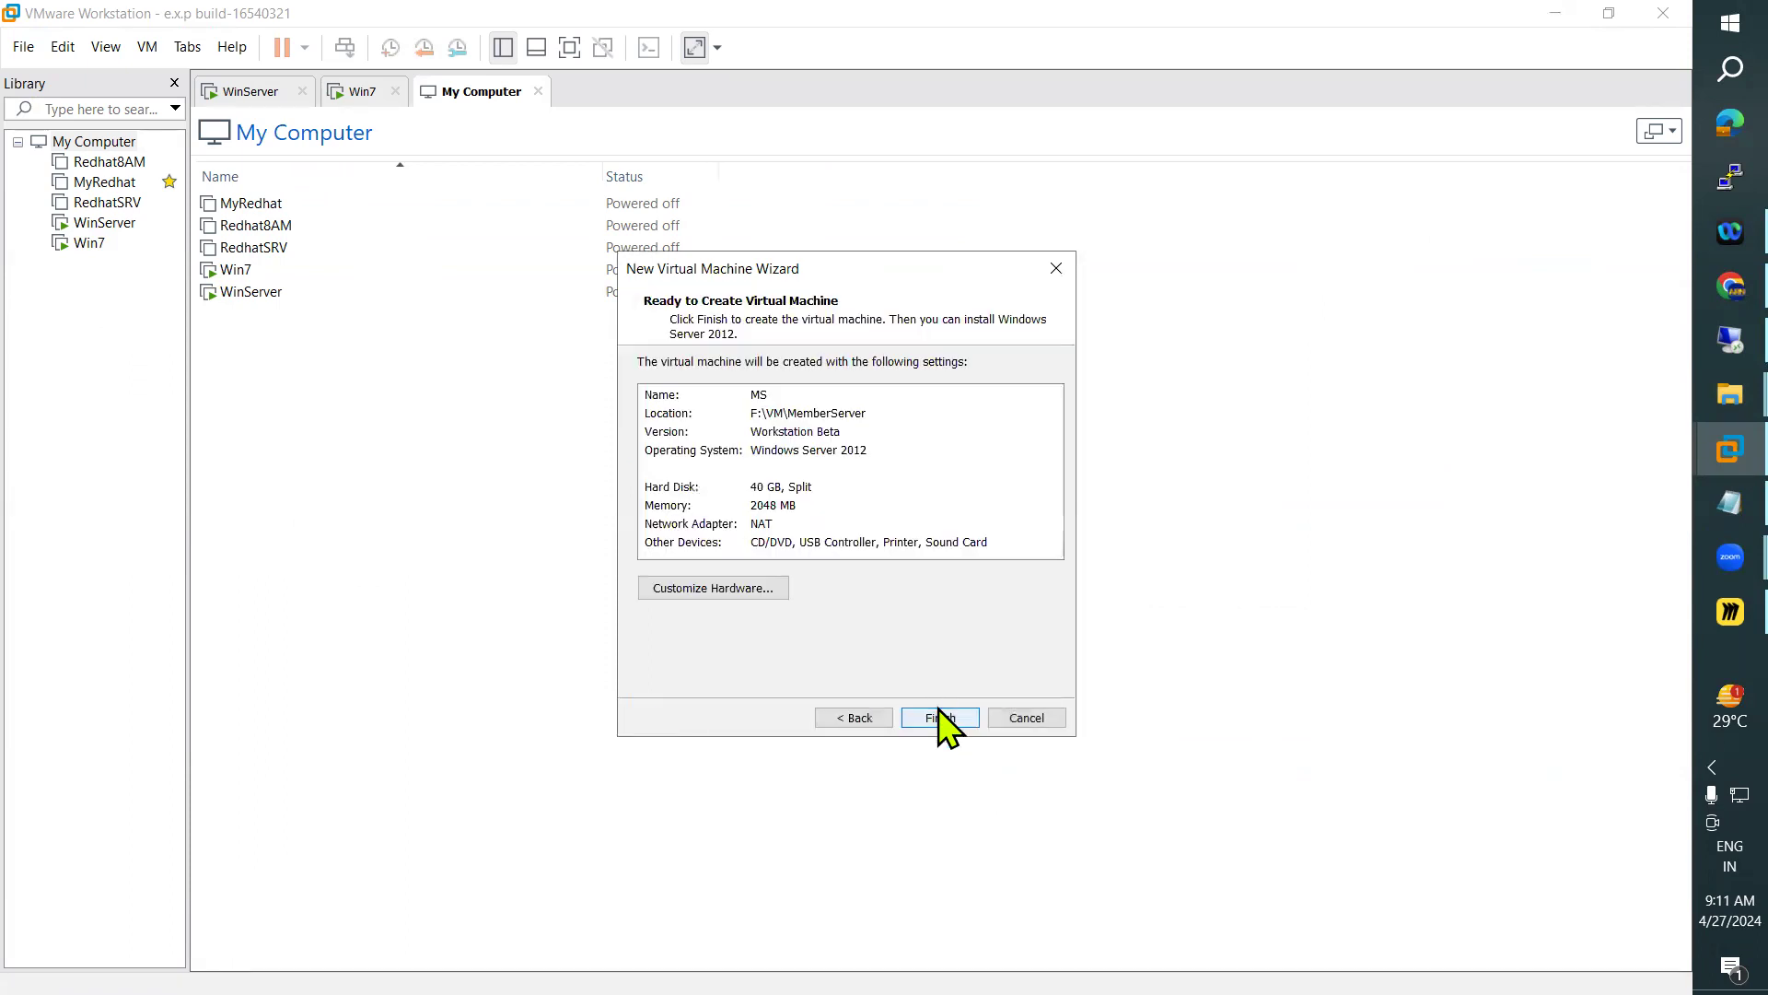
{"action": "left_click", "coordinate": [945, 715]}
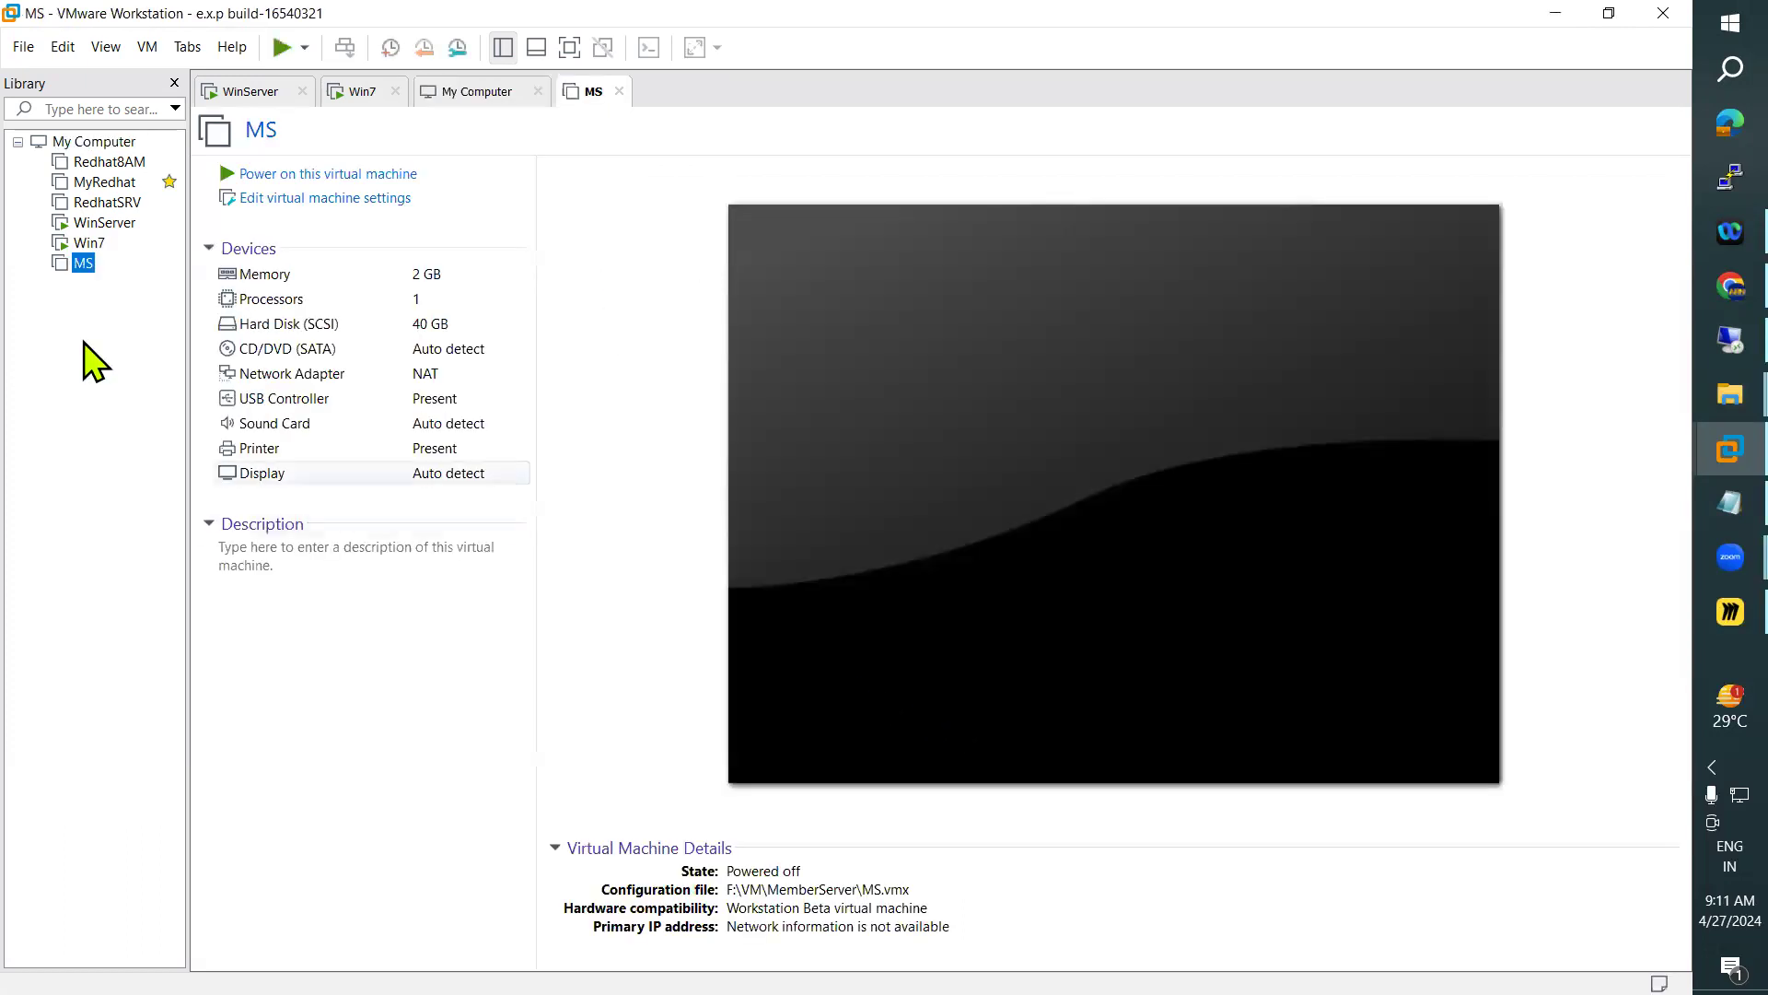
Open the settings of the MS virtual machine and set its memory to 4096 MB
{"action": "left_click", "coordinate": [313, 199]}
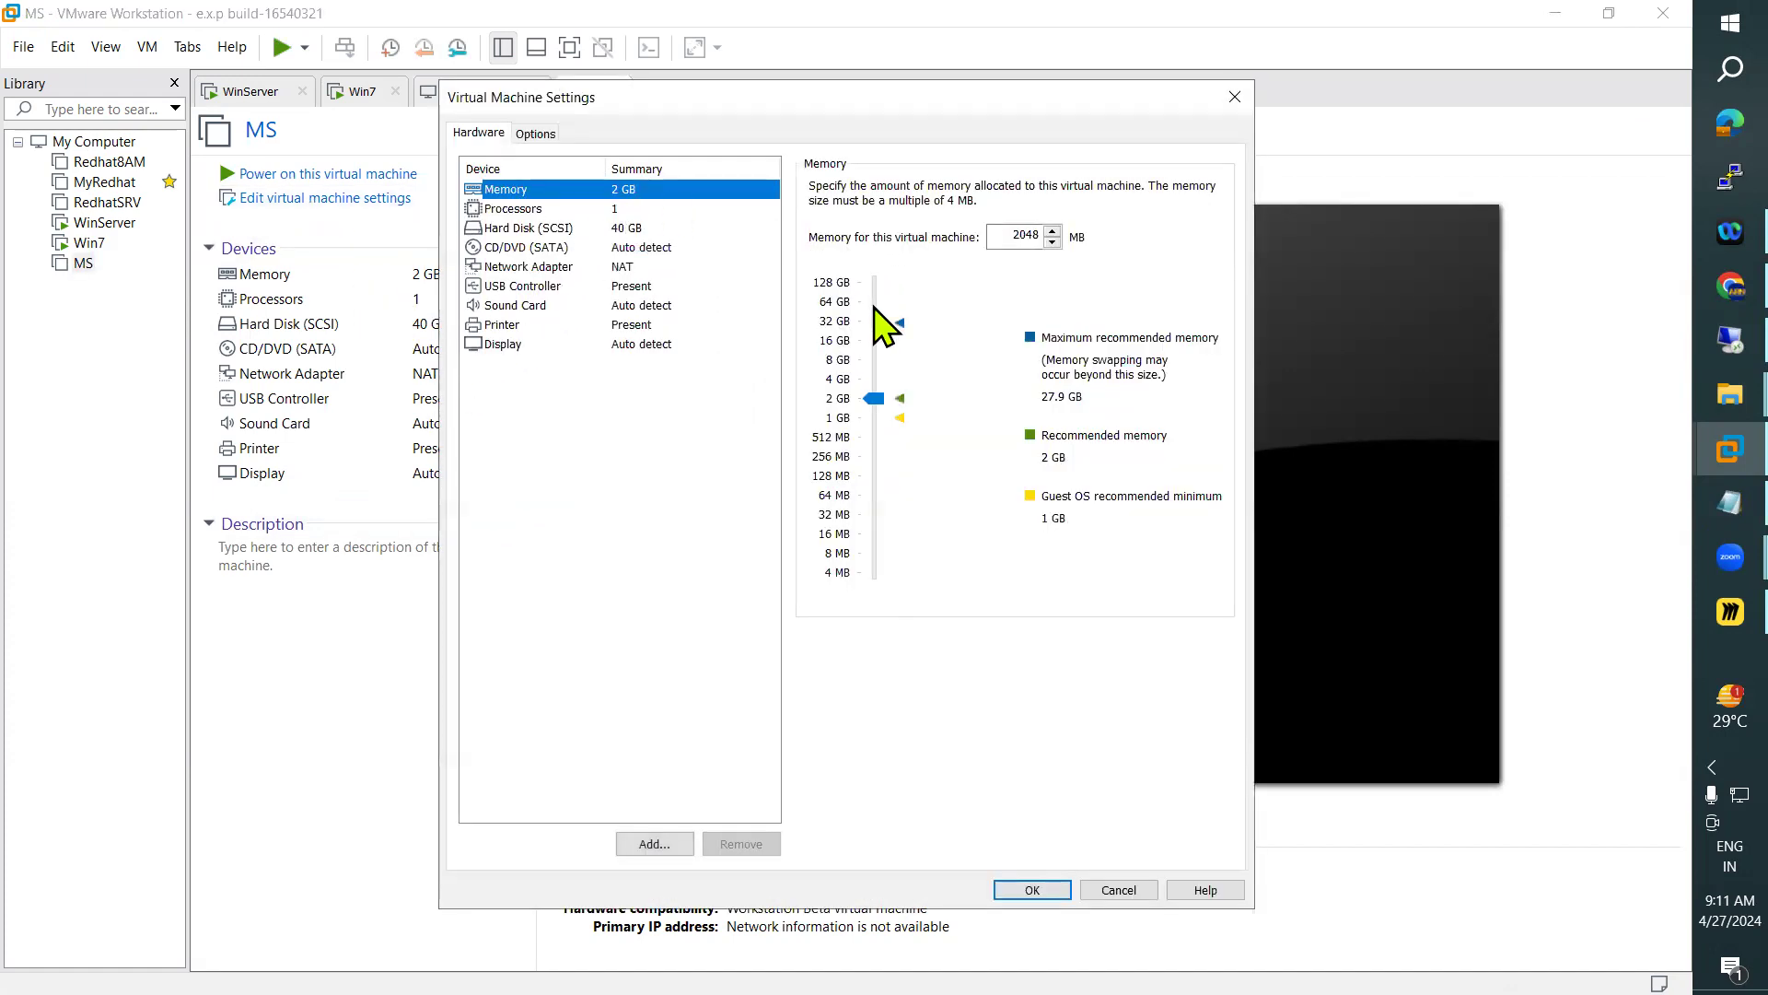
{"action": "left_click", "coordinate": [874, 398]}
{"action": "left_click_drag", "start_coordinate": [875, 398], "coordinate": [873, 380]}
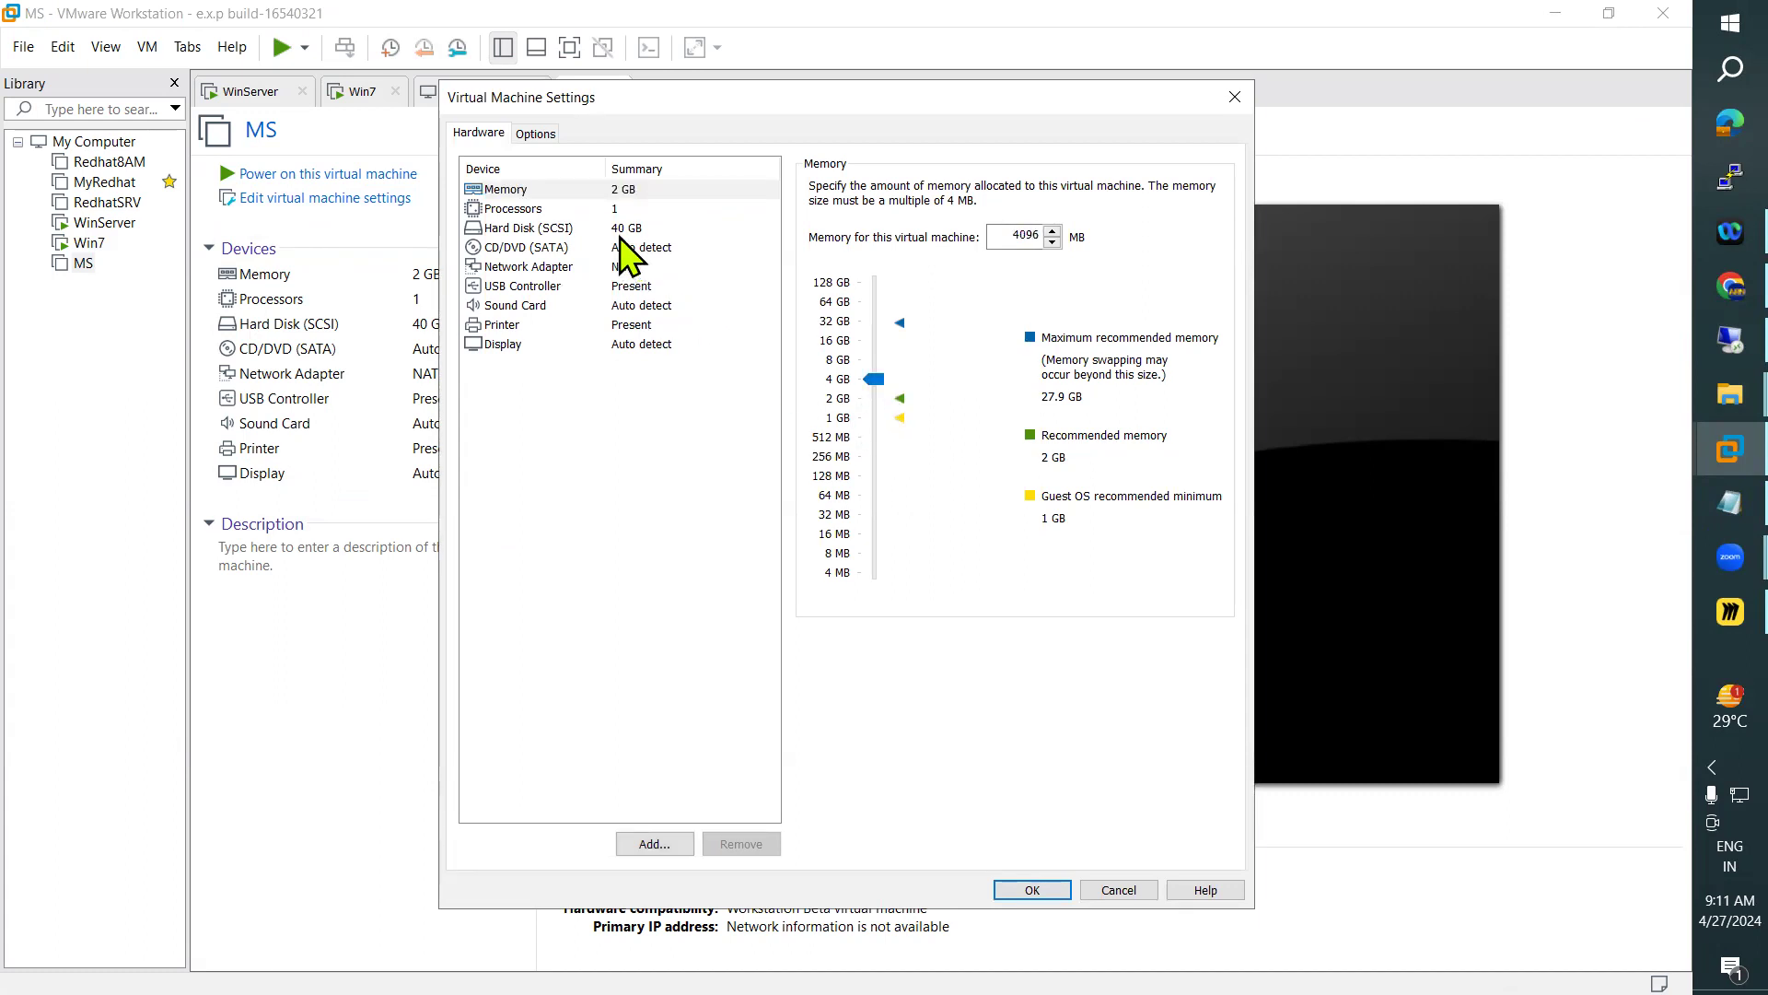
Set the virtual machine to 2 processors with 2 cores per processor
{"action": "left_click", "coordinate": [598, 214]}
{"action": "left_click", "coordinate": [998, 189]}
{"action": "key", "text": "BackSpace"}
{"action": "type", "text": "2"}
{"action": "double_click", "coordinate": [1008, 221]}
{"action": "type", "text": "2"}
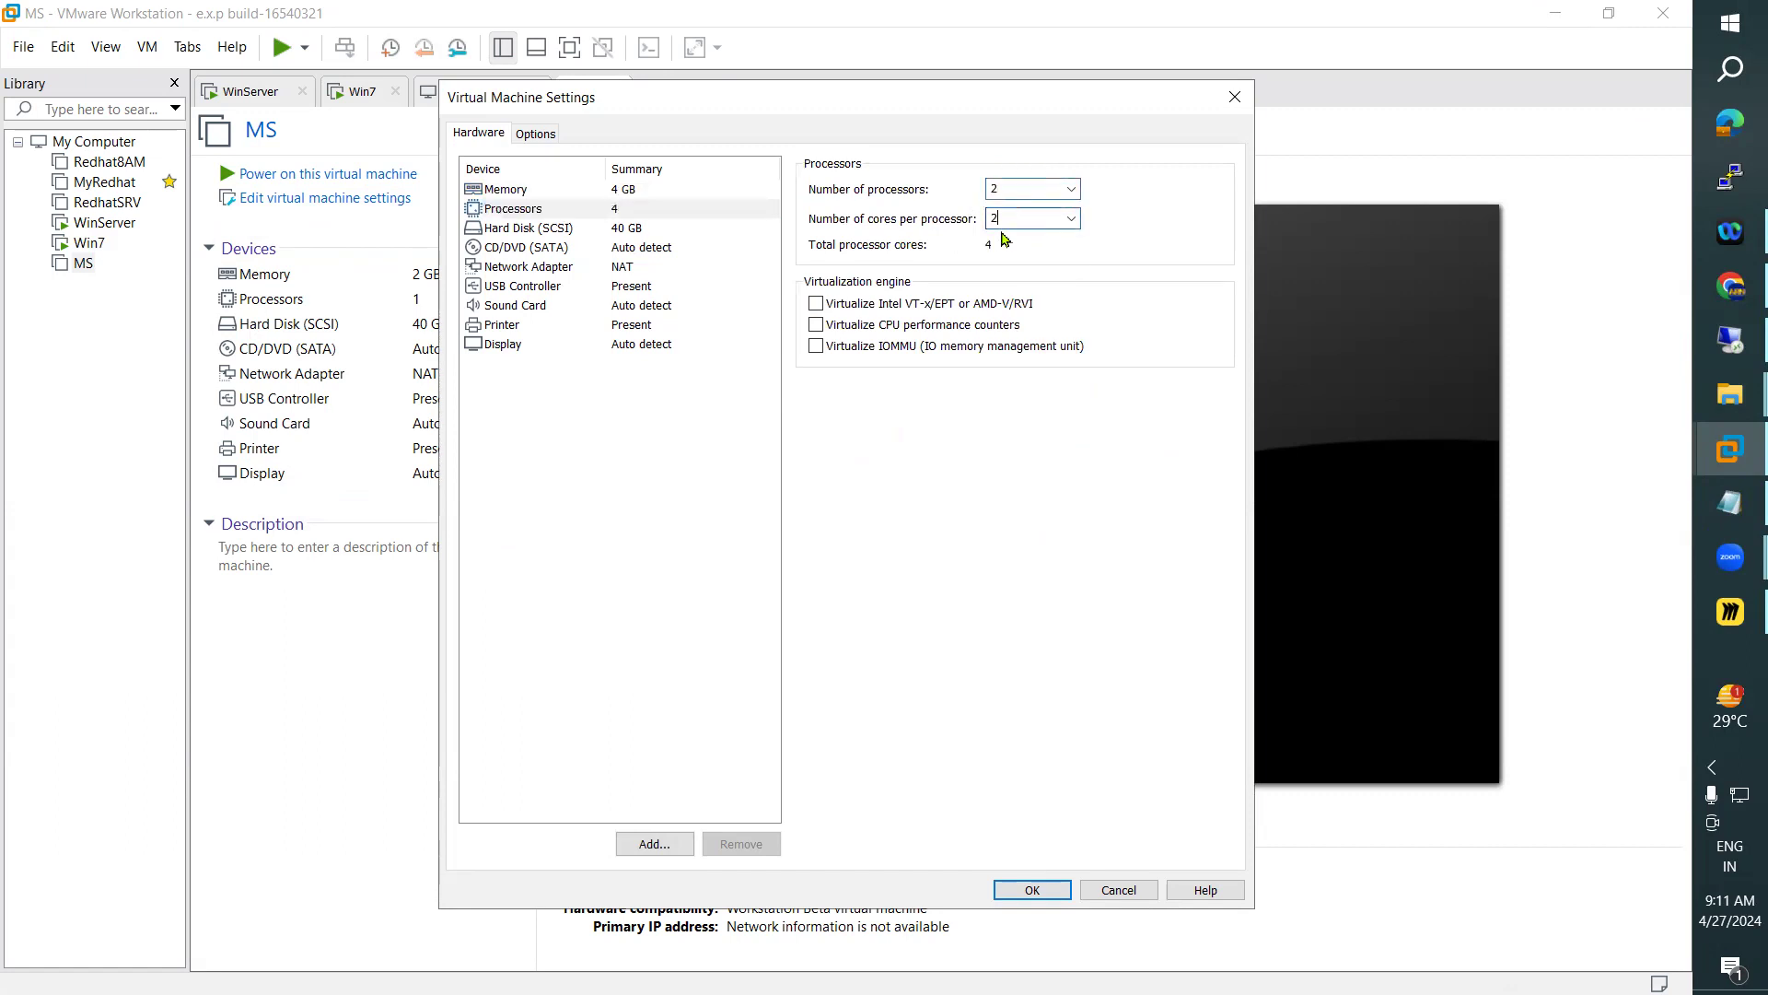
Expand the virtual machine's hard disk to a maximum size of 50 GB
{"action": "left_click", "coordinate": [642, 231]}
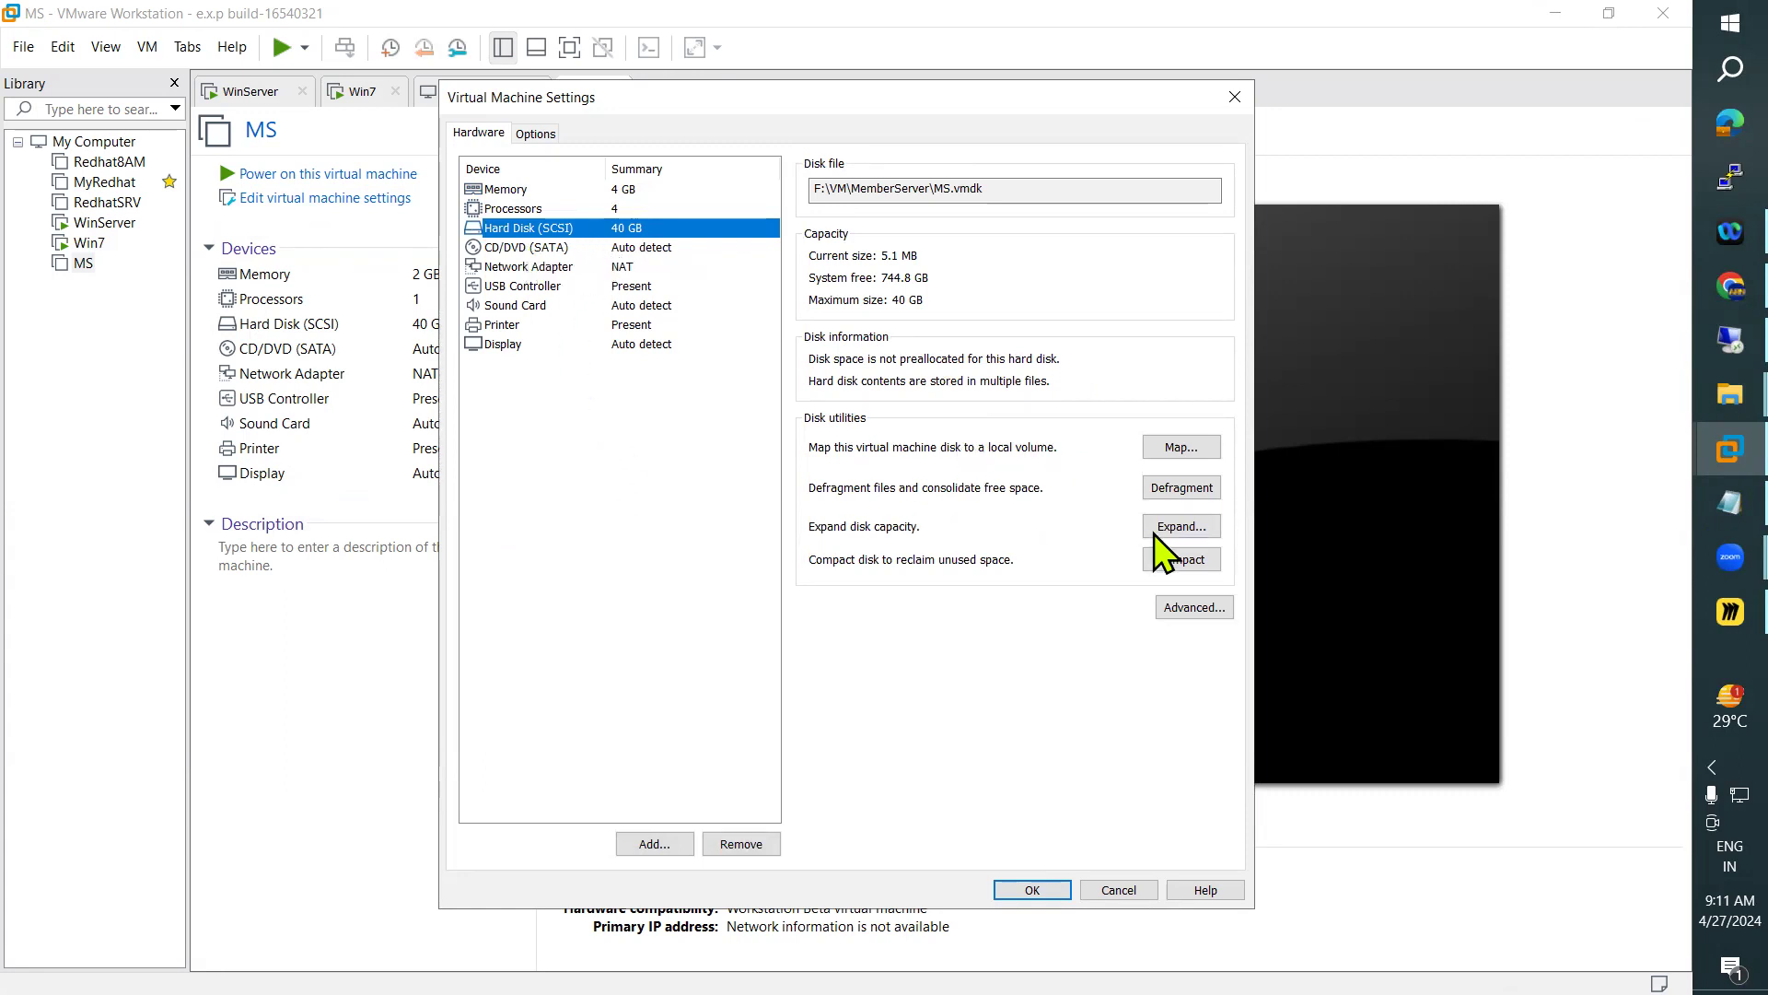
{"action": "left_click", "coordinate": [1197, 533]}
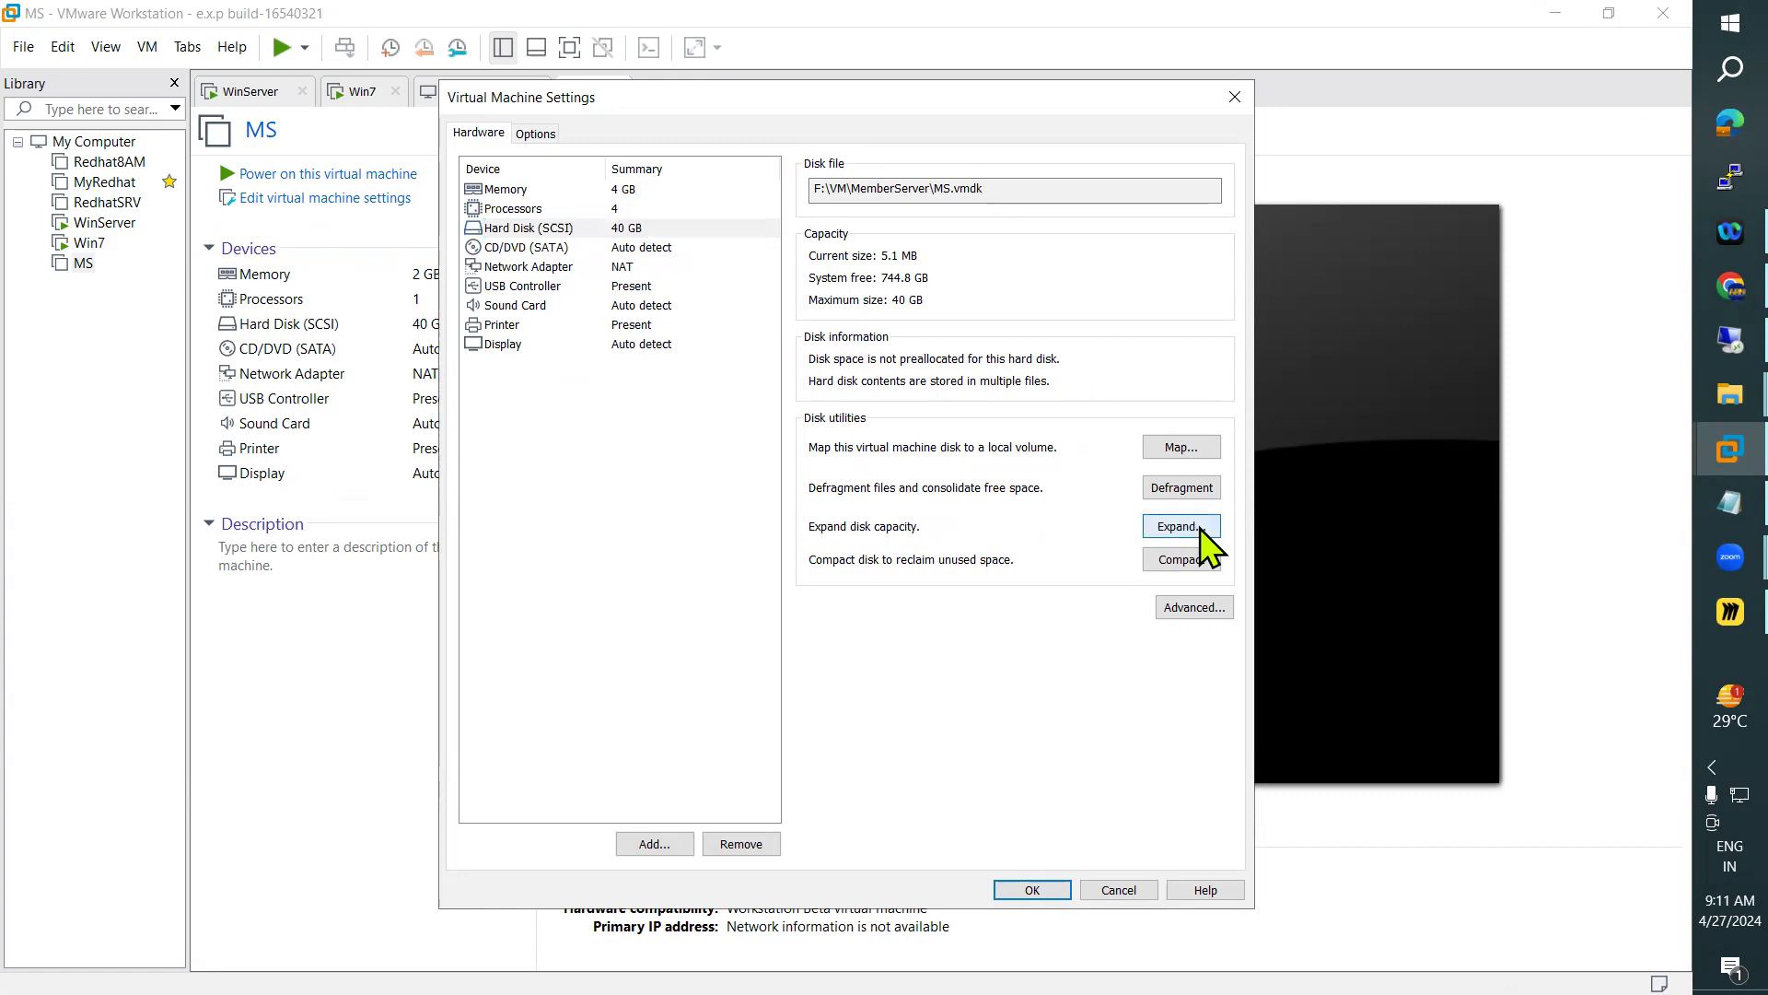
{"action": "type", "text": "50"}
{"action": "left_click", "coordinate": [817, 586]}
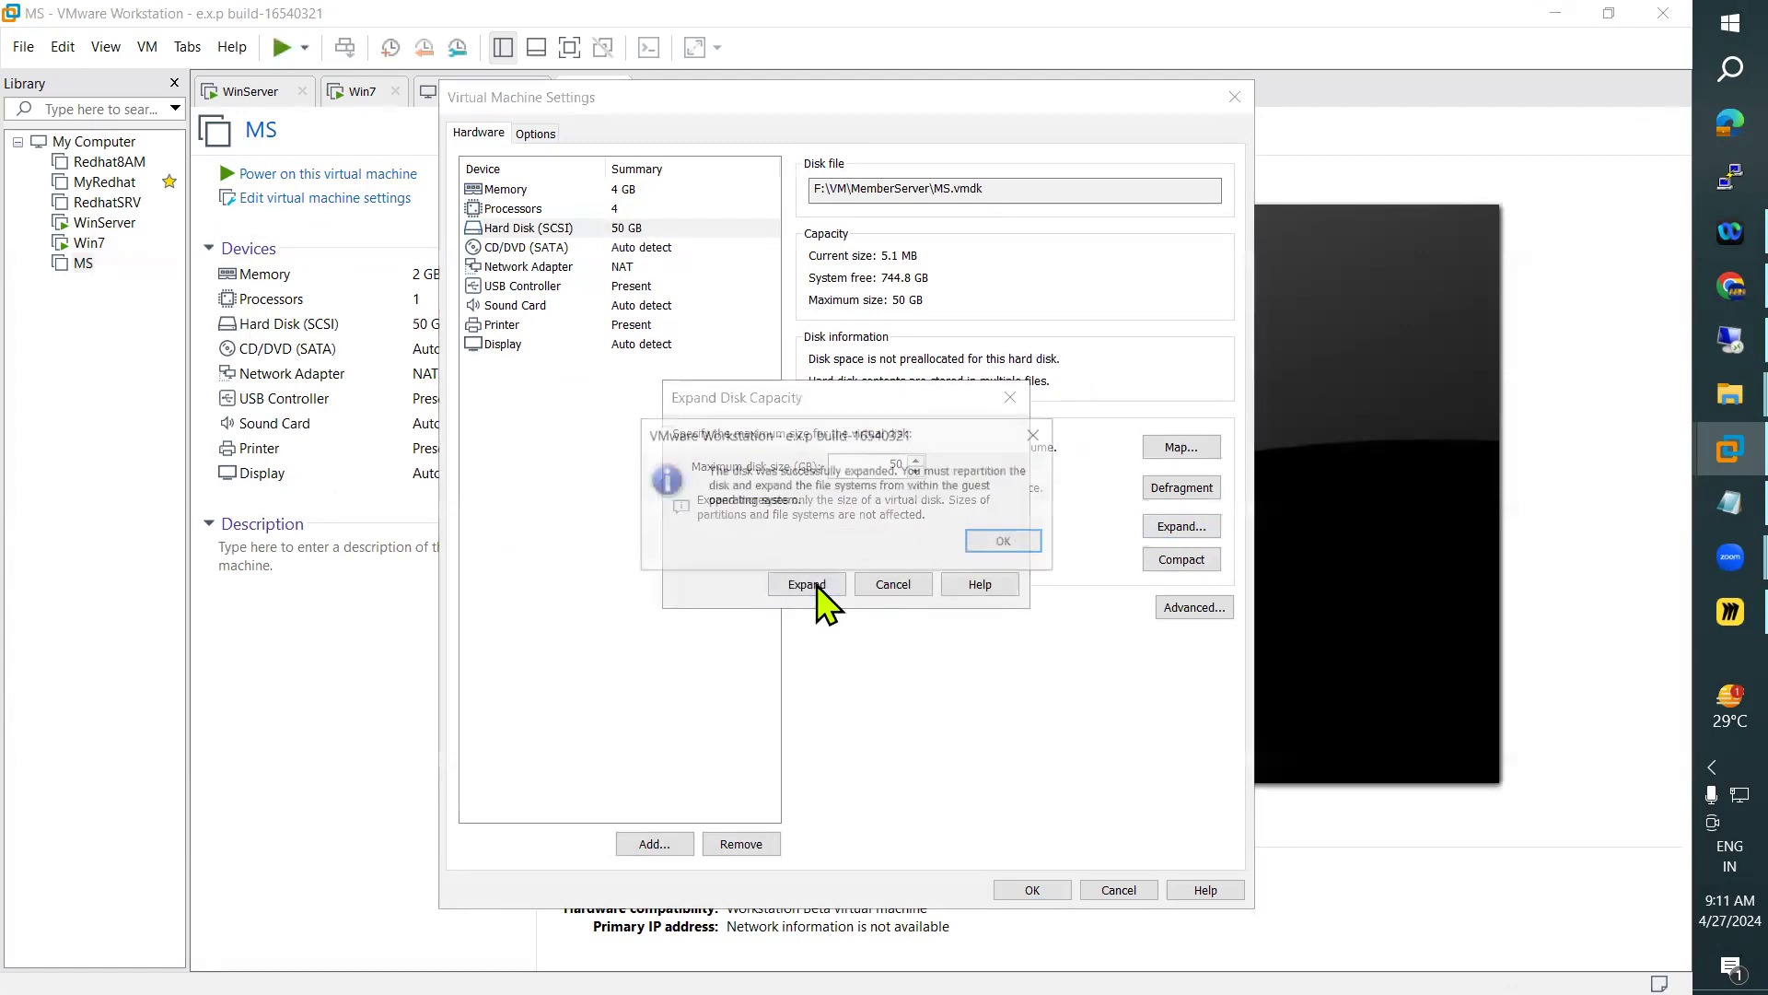
{"action": "left_click", "coordinate": [1010, 543]}
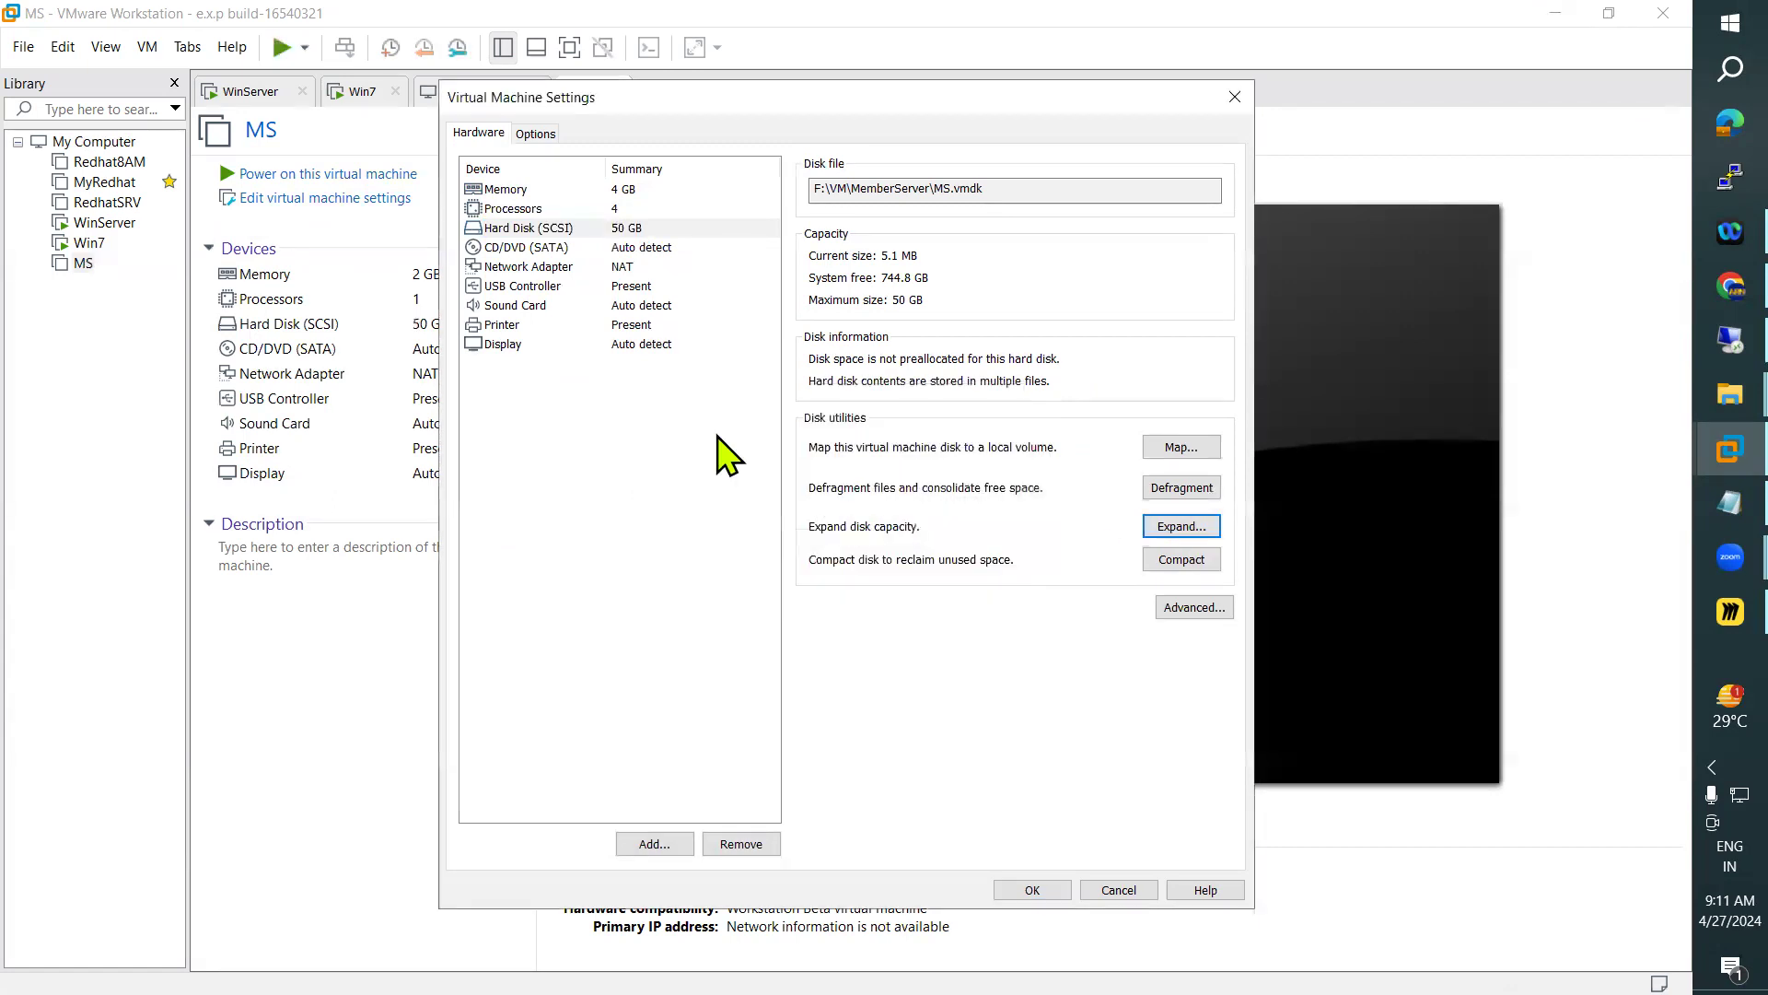
Attach F:\WinOS\2012 Image.iso as the CD/DVD image, save the settings, and power on MS
{"action": "left_click", "coordinate": [643, 249]}
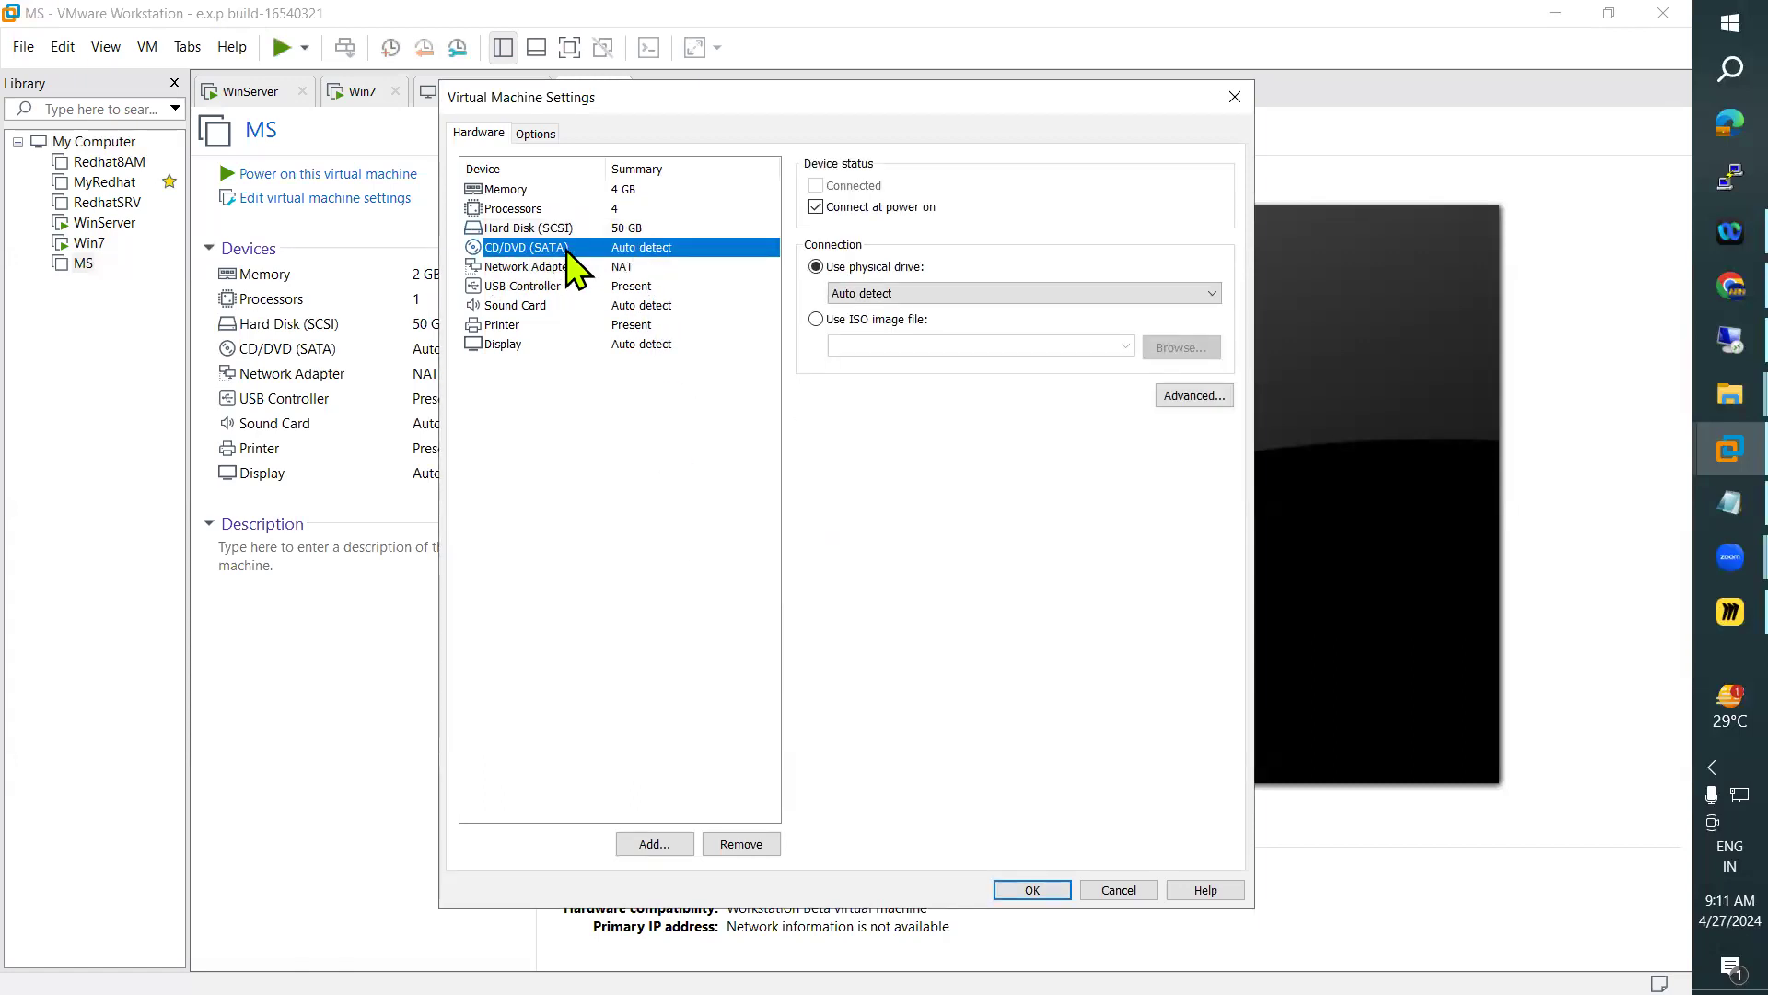
{"action": "left_click", "coordinate": [815, 319]}
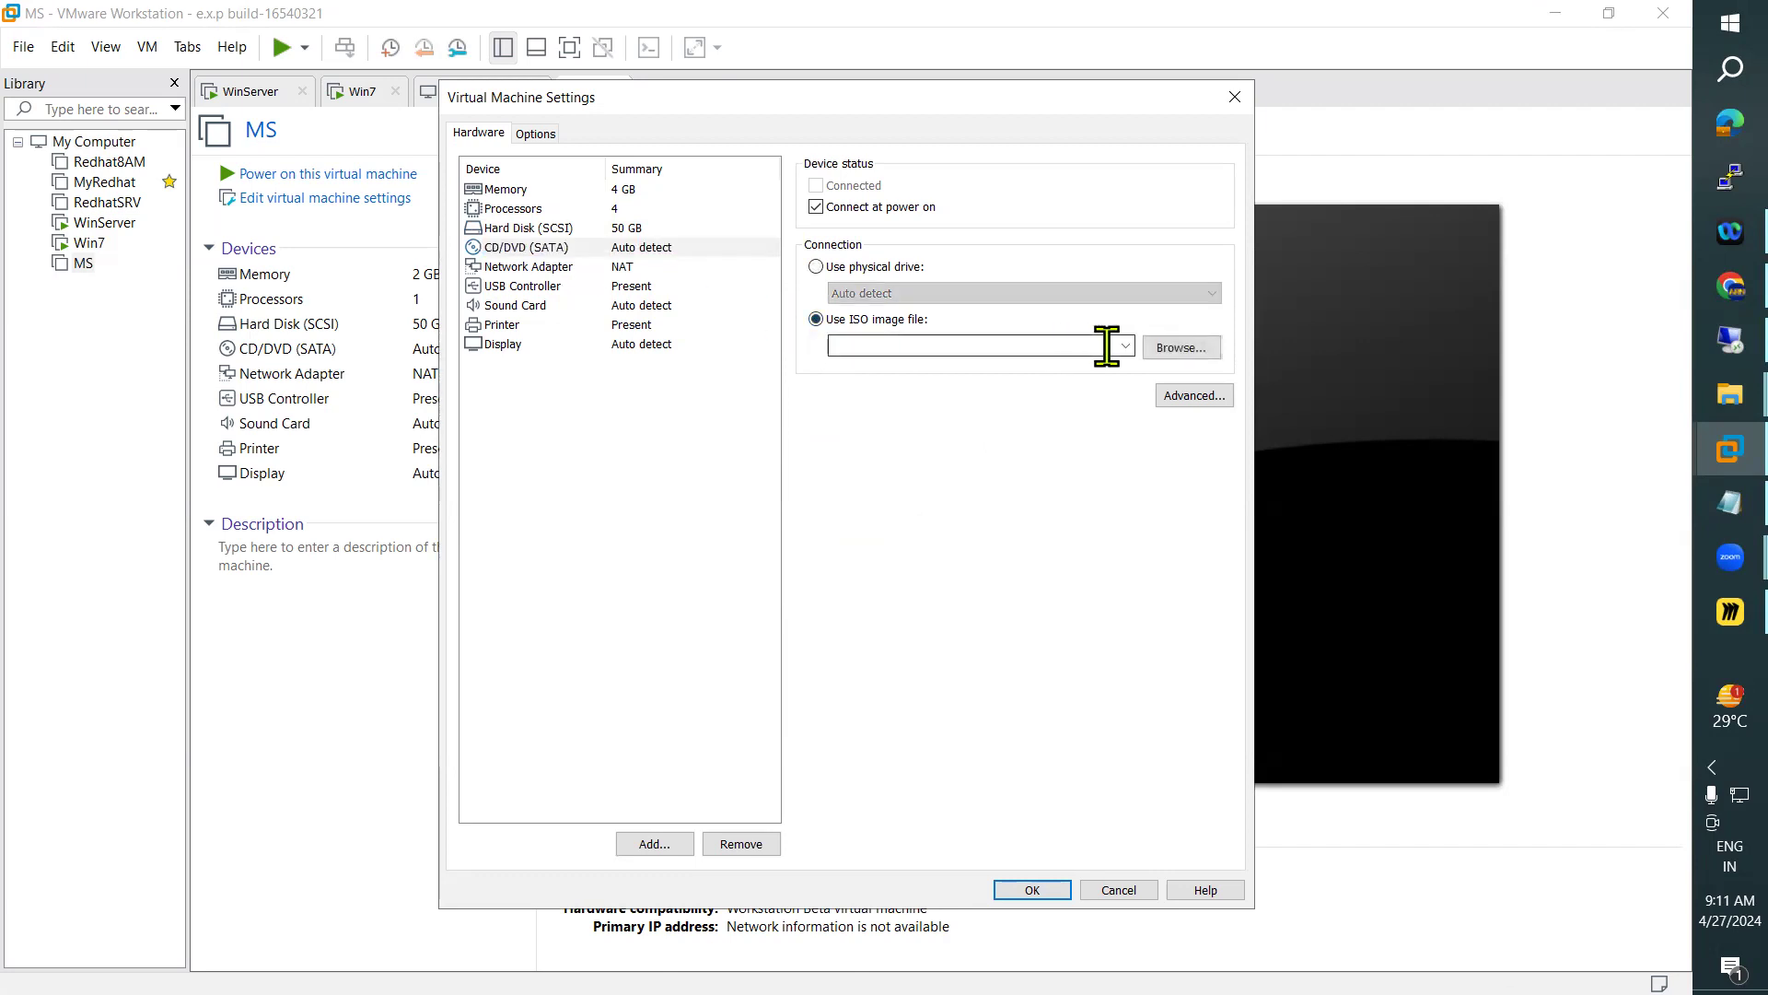
{"action": "left_click", "coordinate": [1186, 350]}
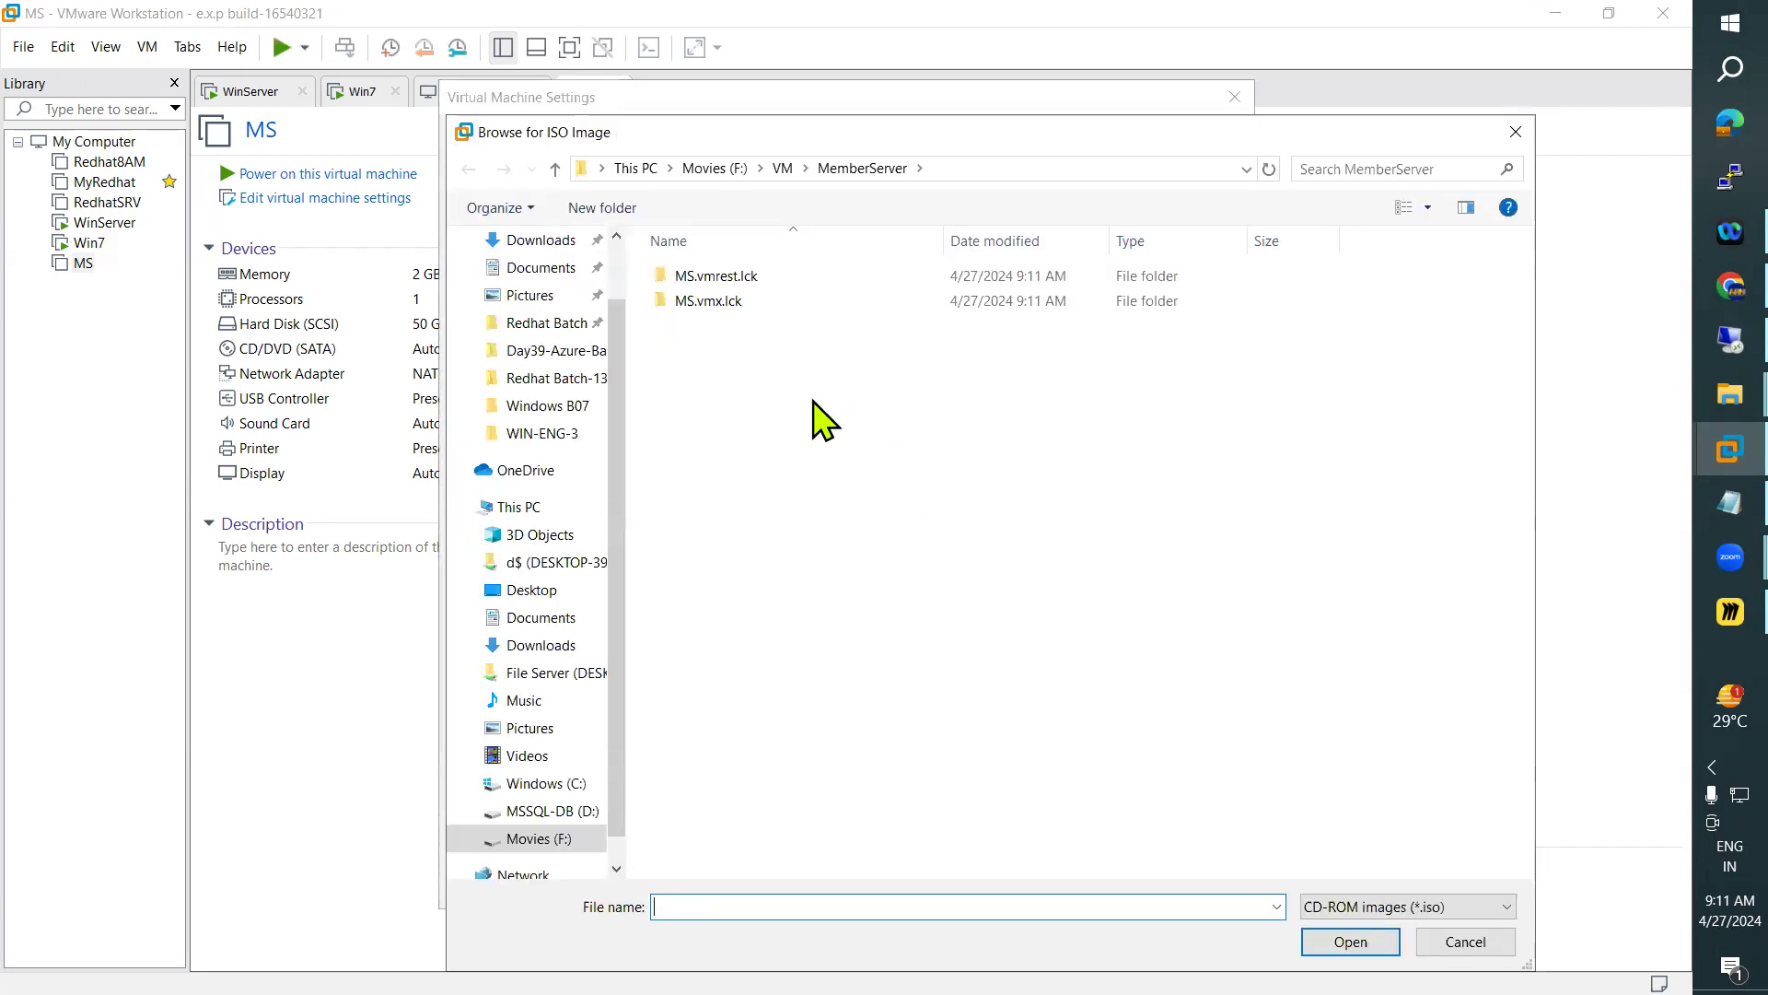
{"action": "left_click", "coordinate": [559, 844]}
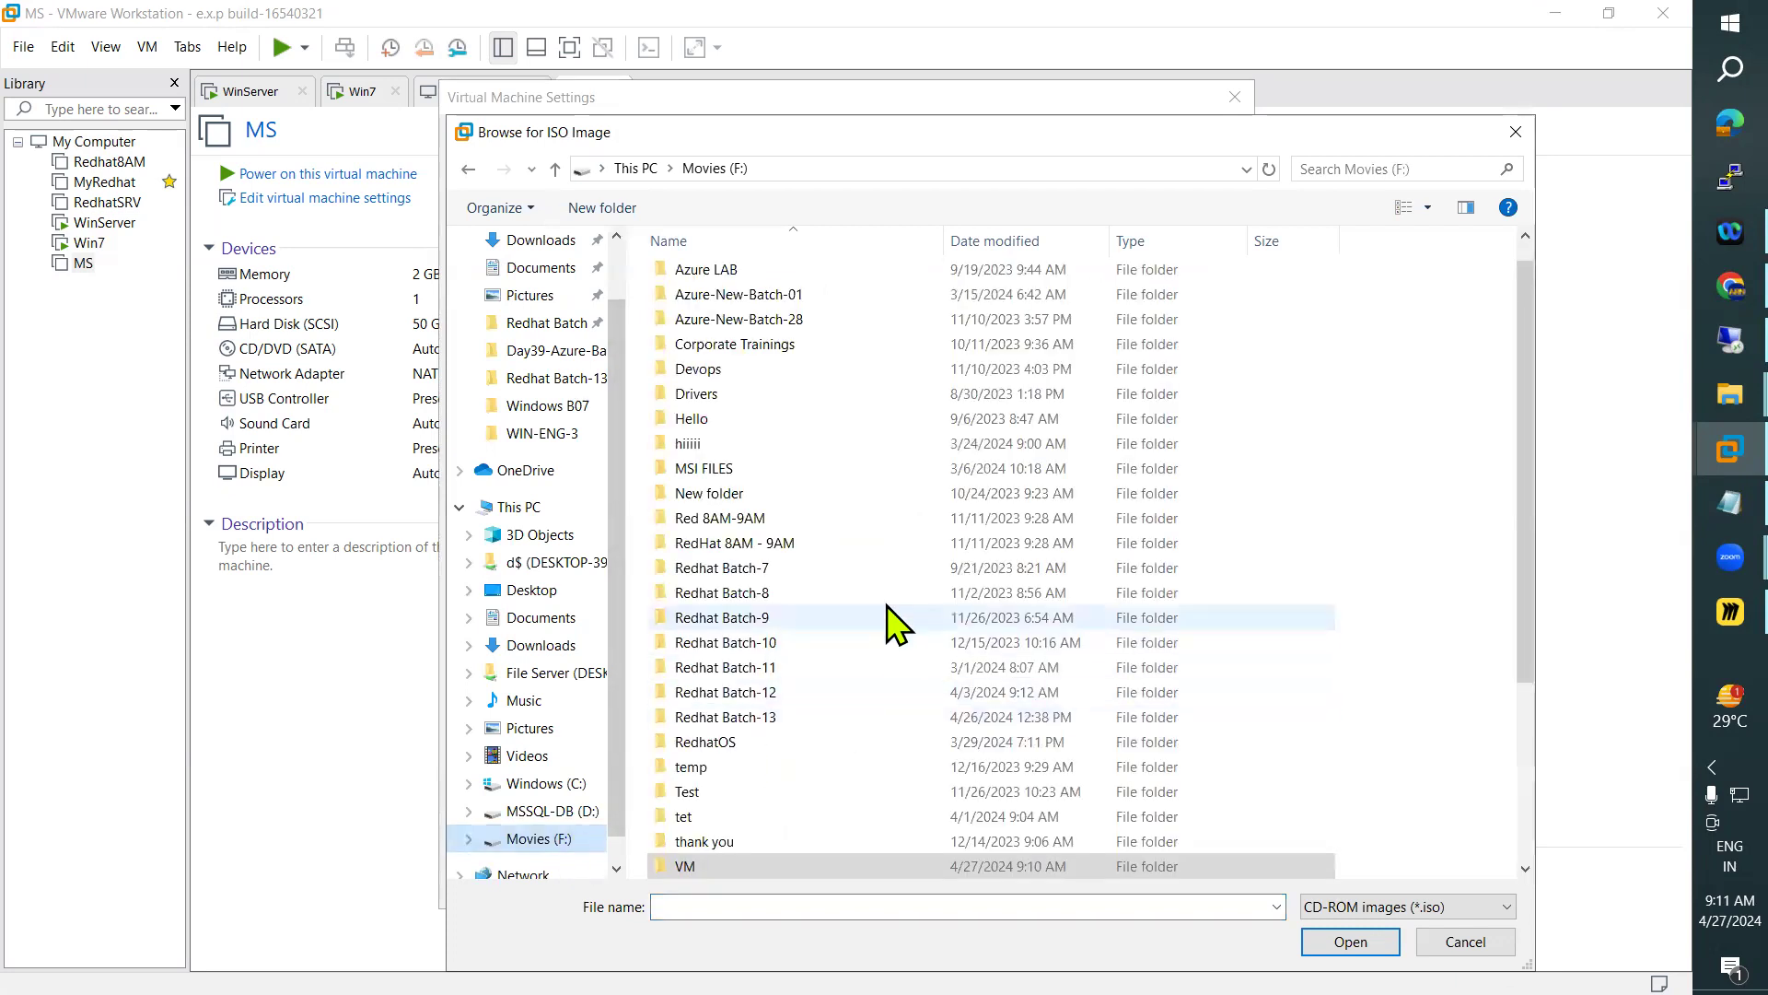
{"action": "scroll", "coordinate": [820, 625], "scroll_direction": "down", "scroll_amount": 3}
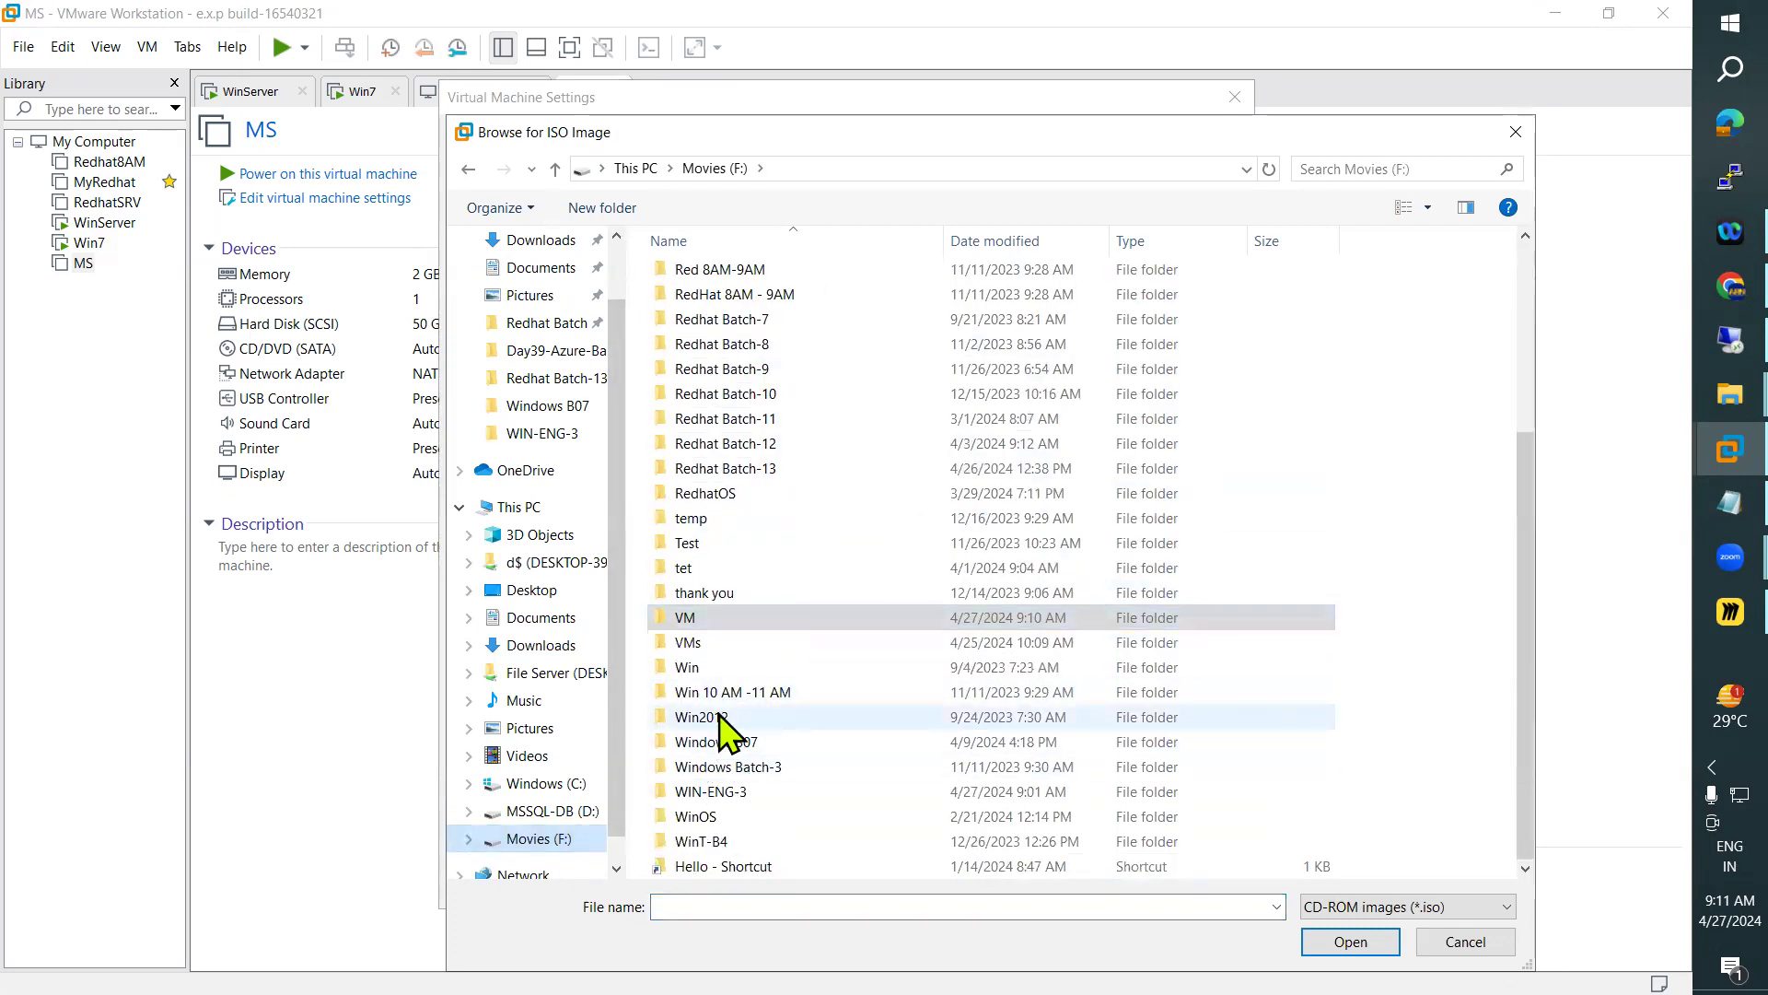
{"action": "double_click", "coordinate": [716, 819]}
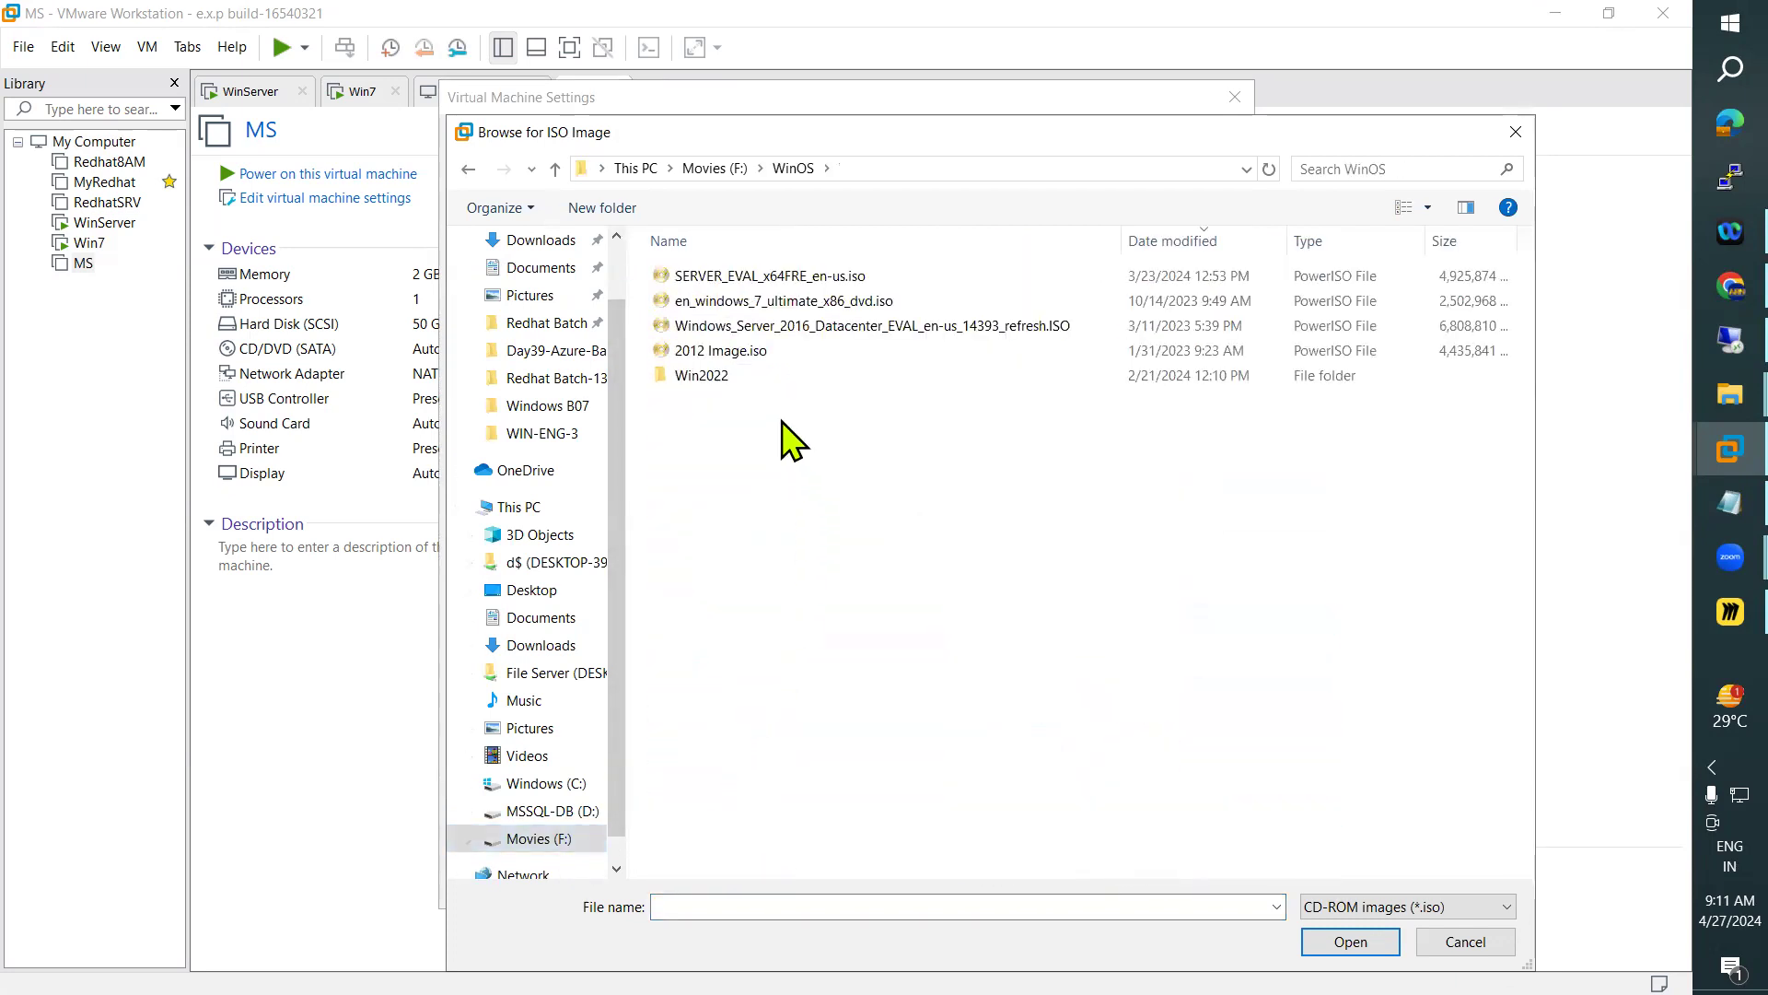
{"action": "left_click", "coordinate": [742, 353]}
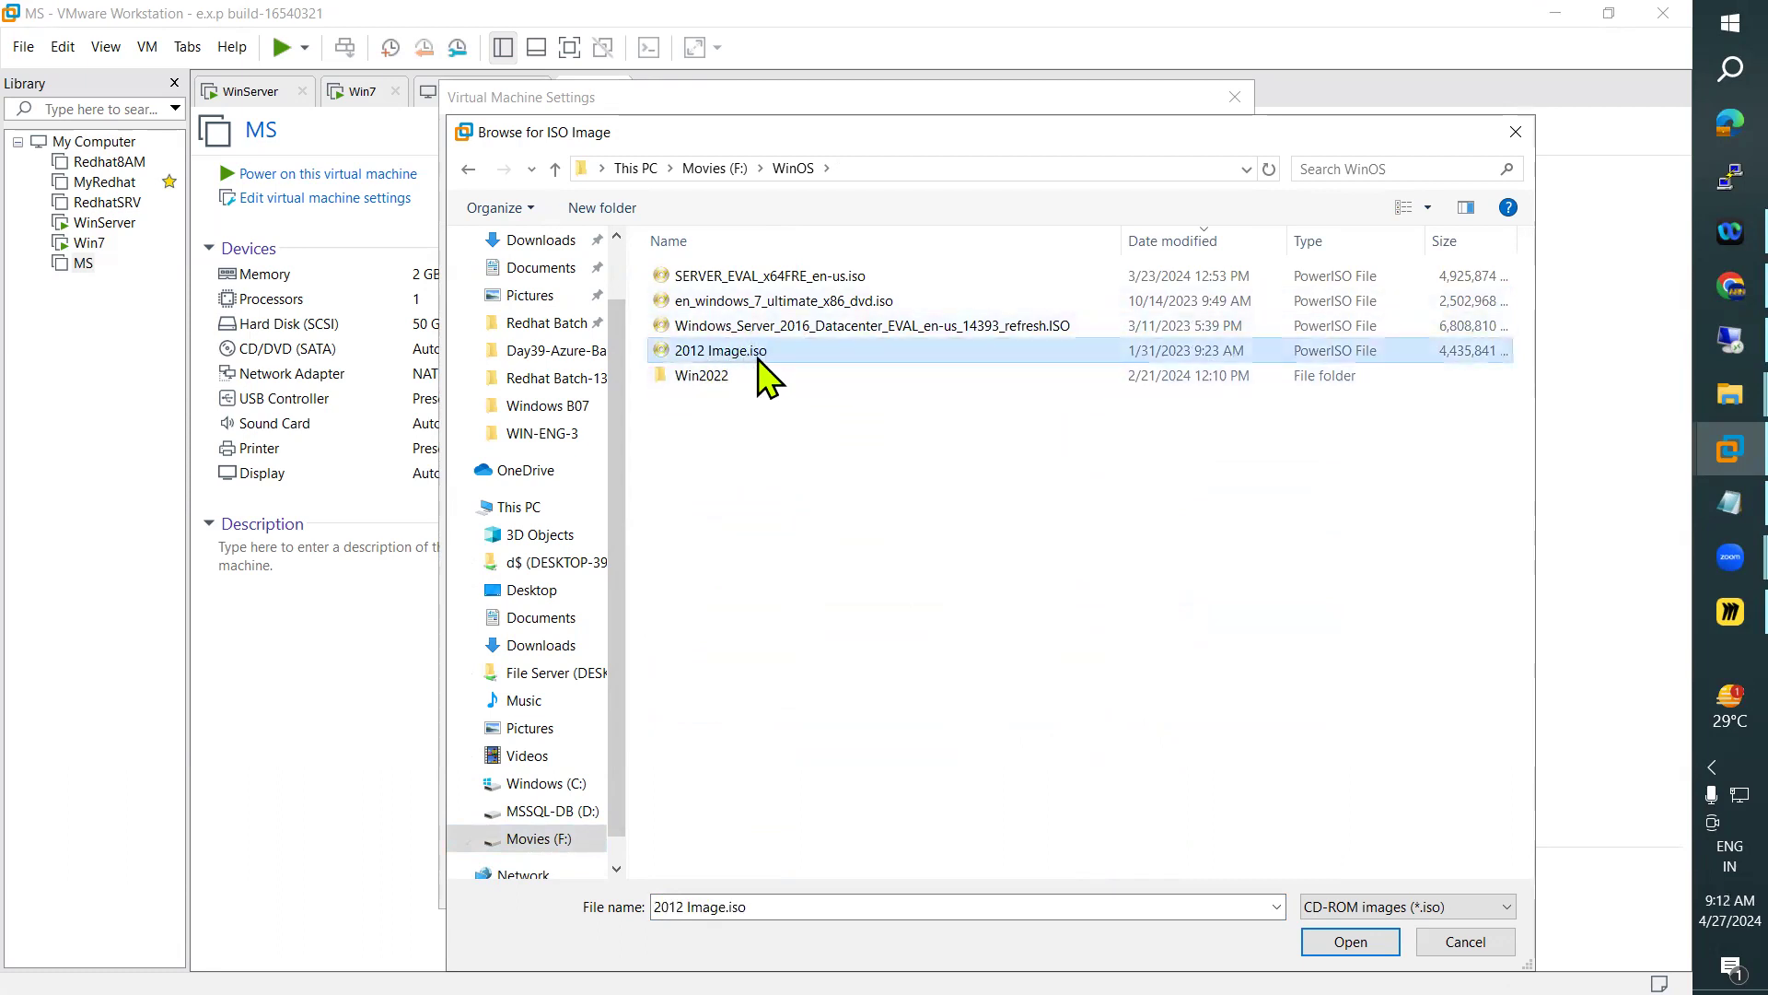
{"action": "left_click", "coordinate": [1335, 937]}
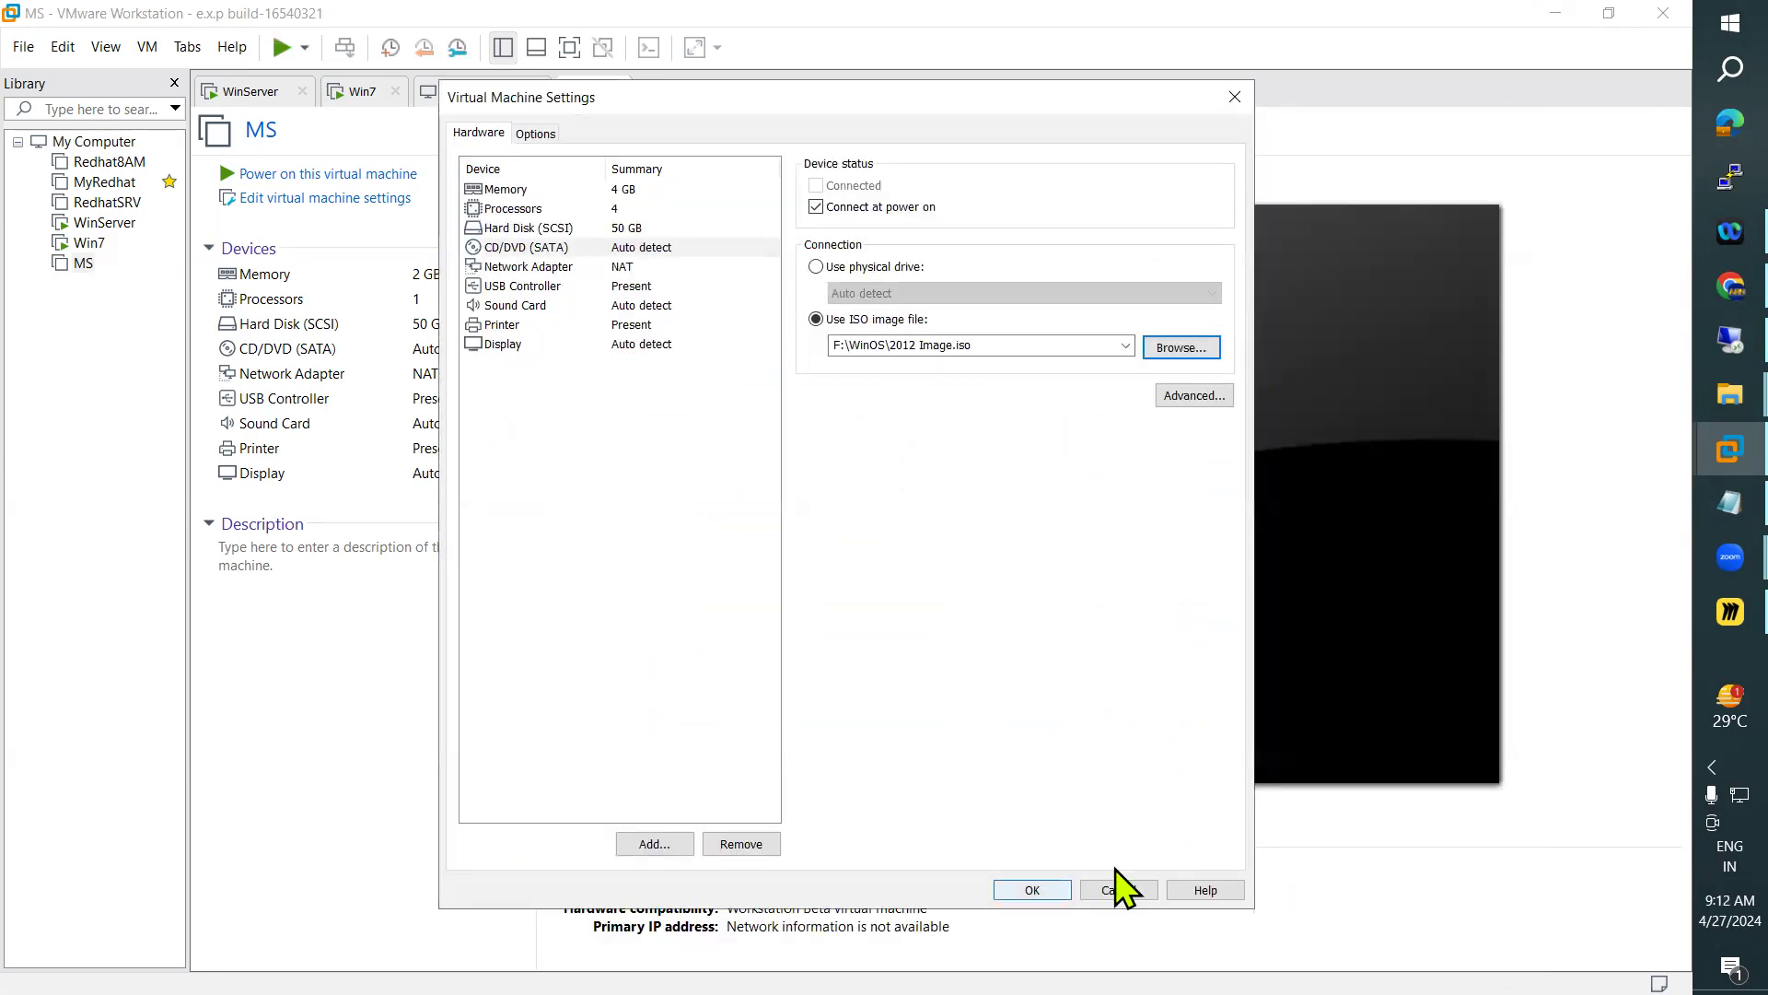
{"action": "key", "text": "Return"}
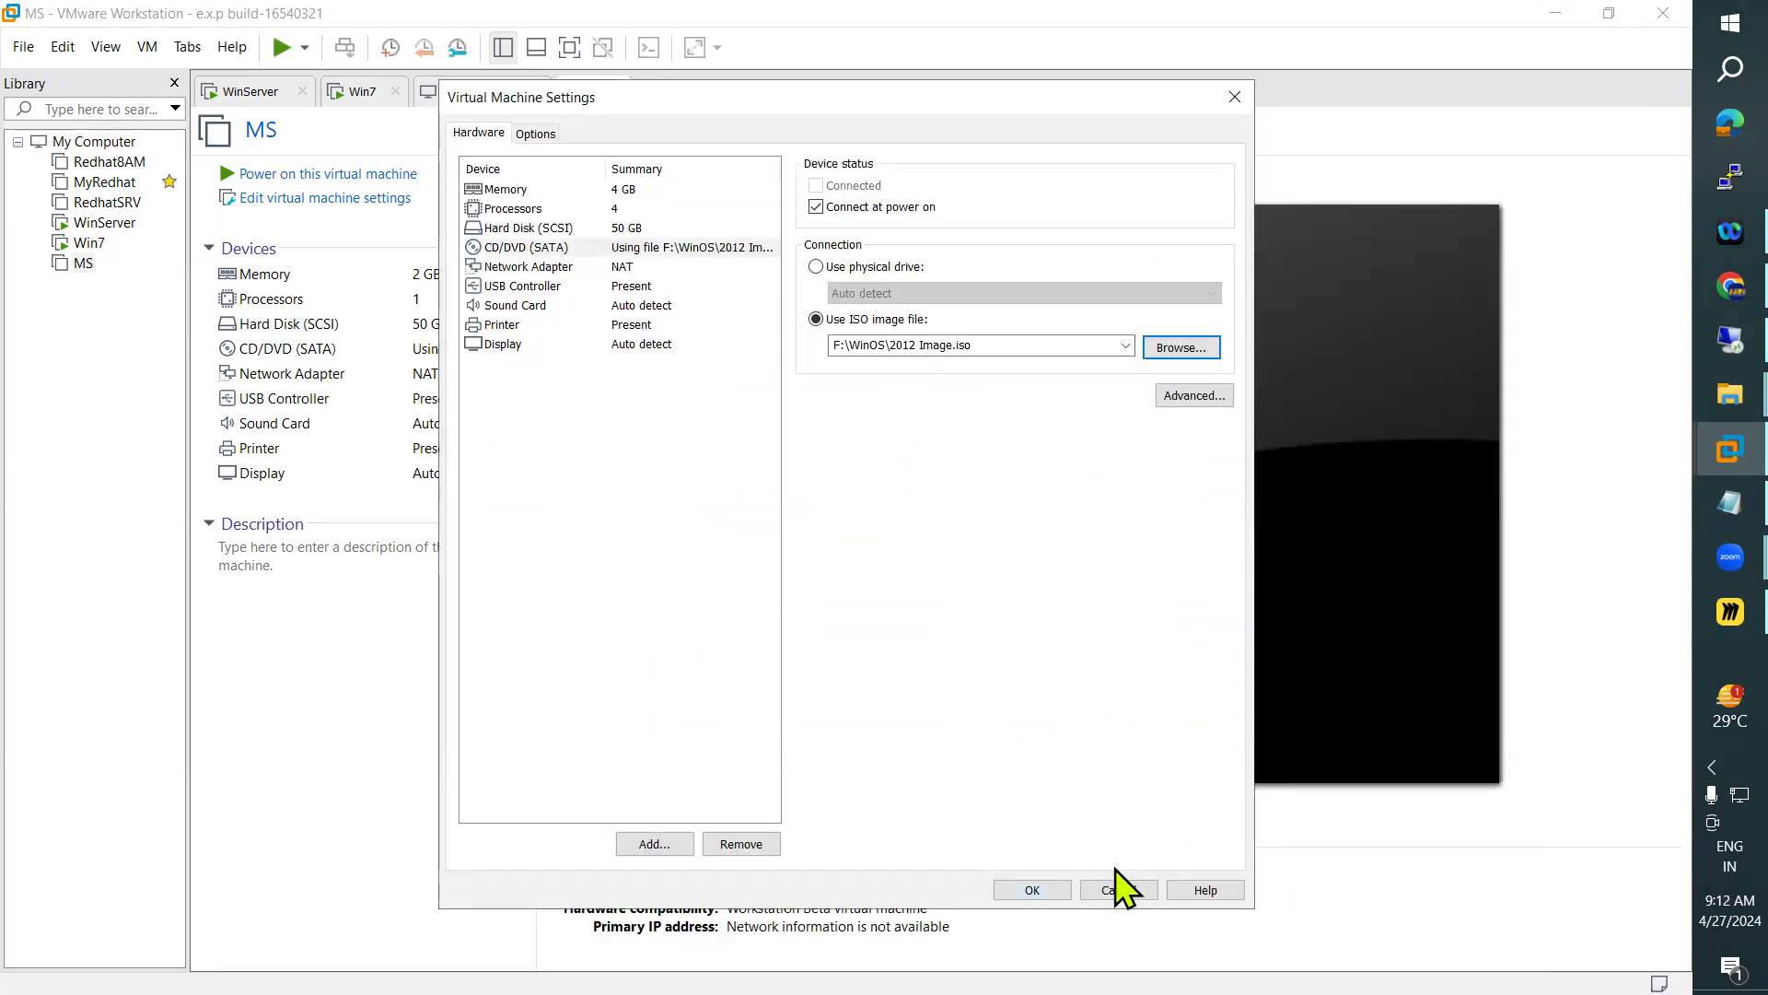
{"action": "left_click", "coordinate": [344, 175]}
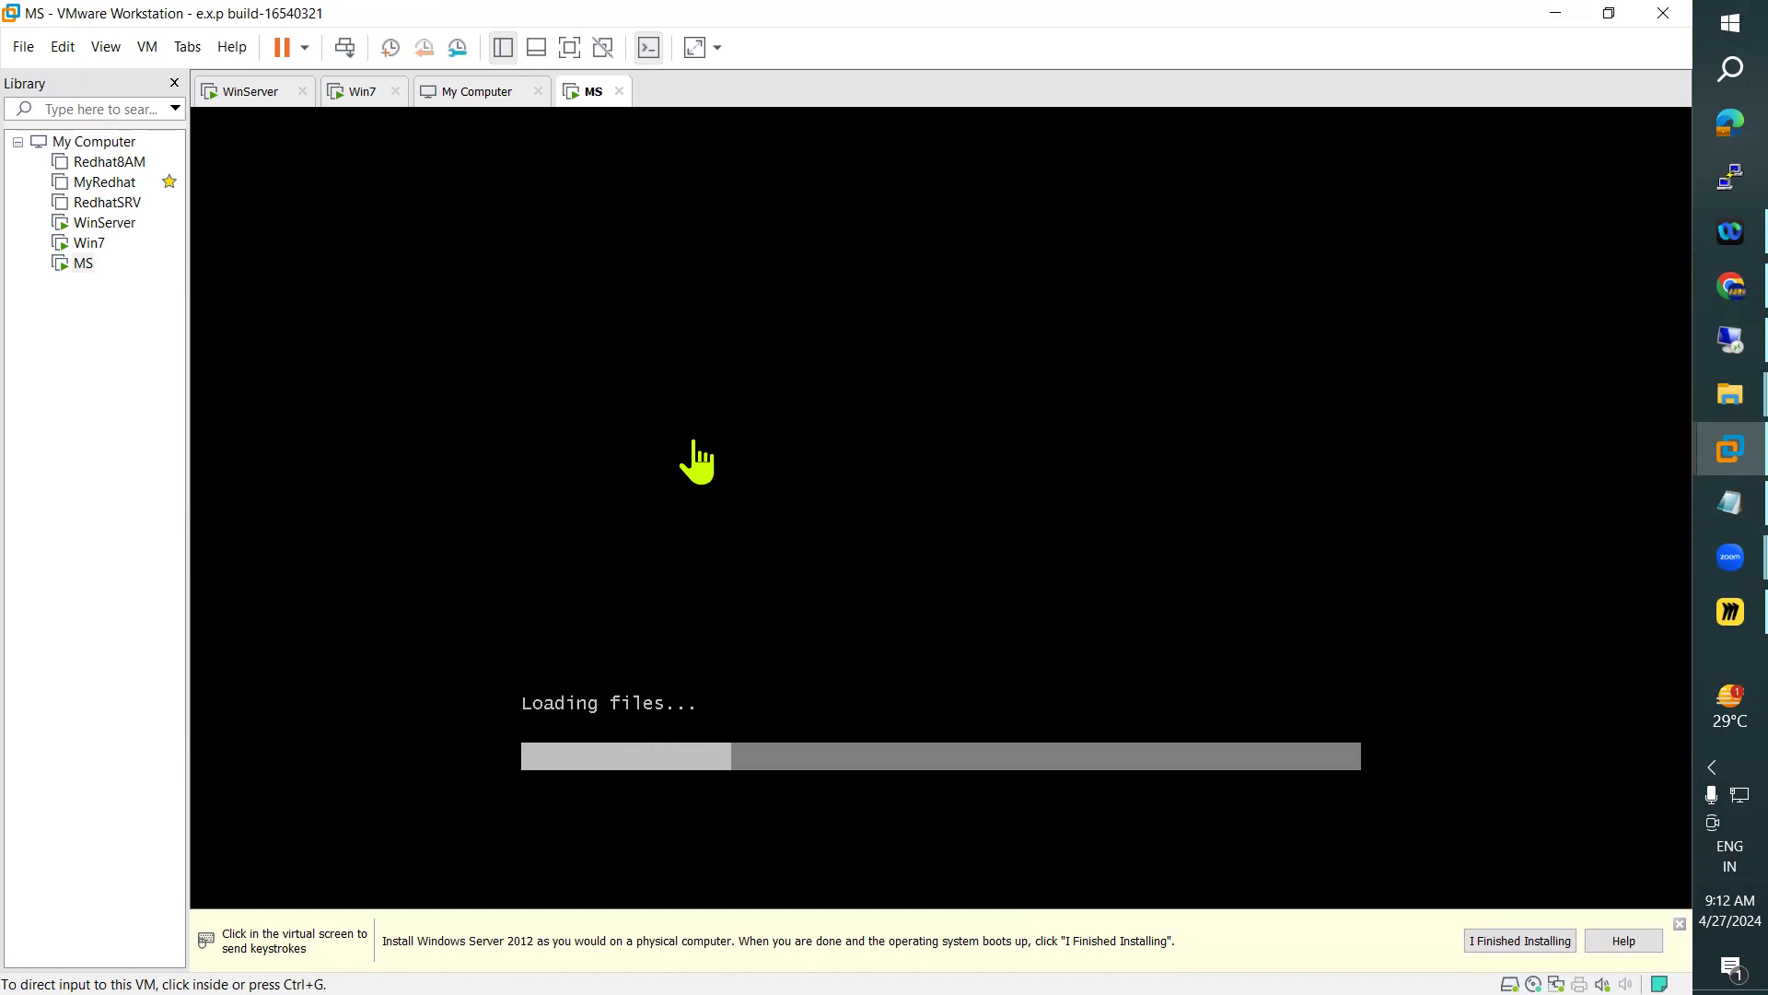
Switch to the WinServer machine and minimize its Command Prompt to show the Local Server properties
{"action": "left_click", "coordinate": [235, 92]}
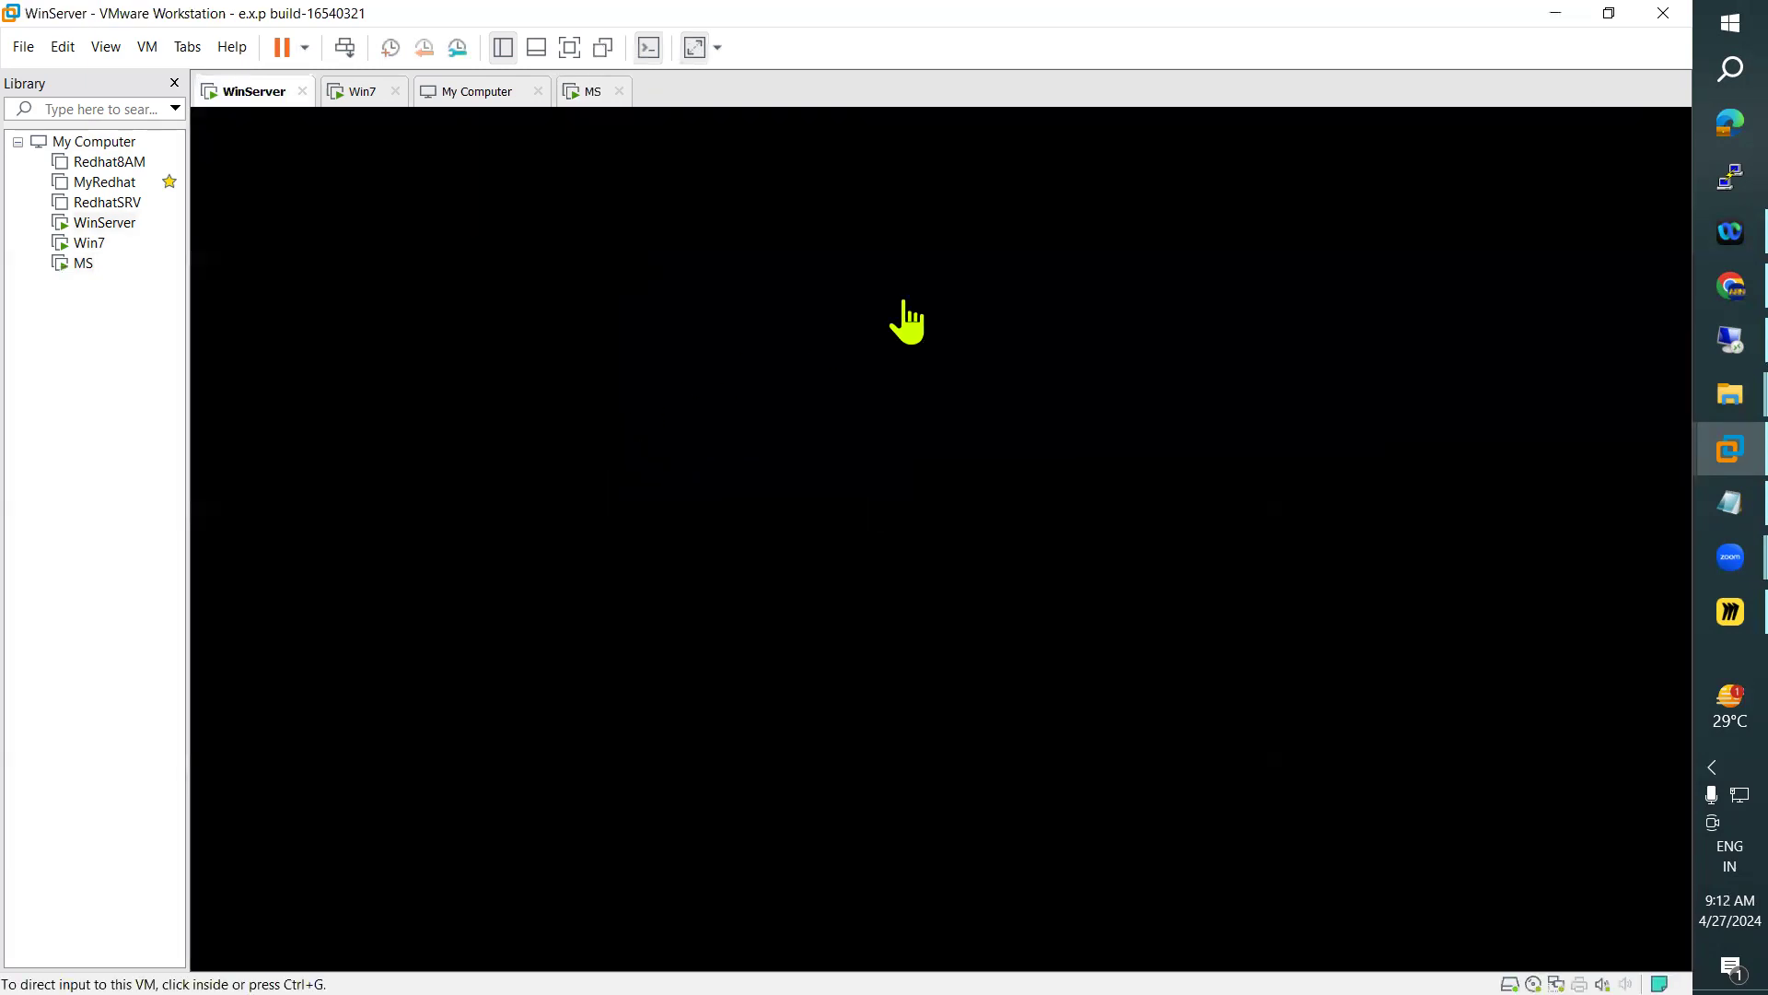
{"action": "left_click", "coordinate": [899, 301]}
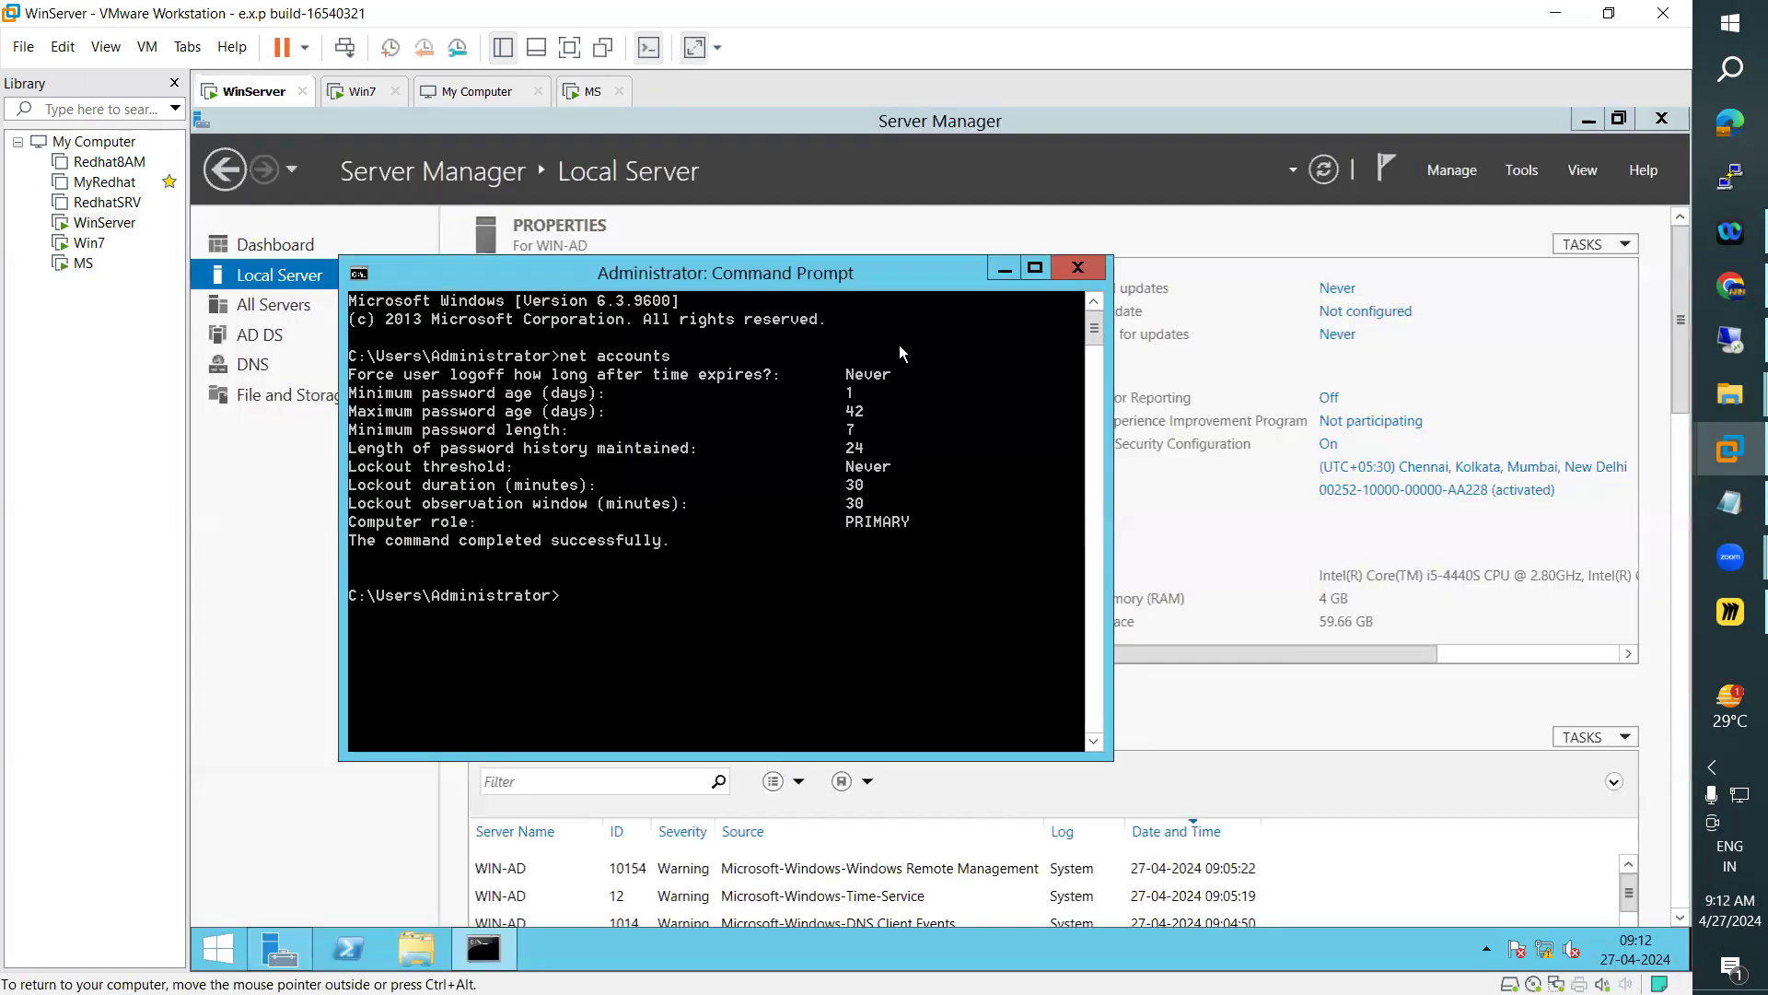
{"action": "left_click", "coordinate": [1002, 269]}
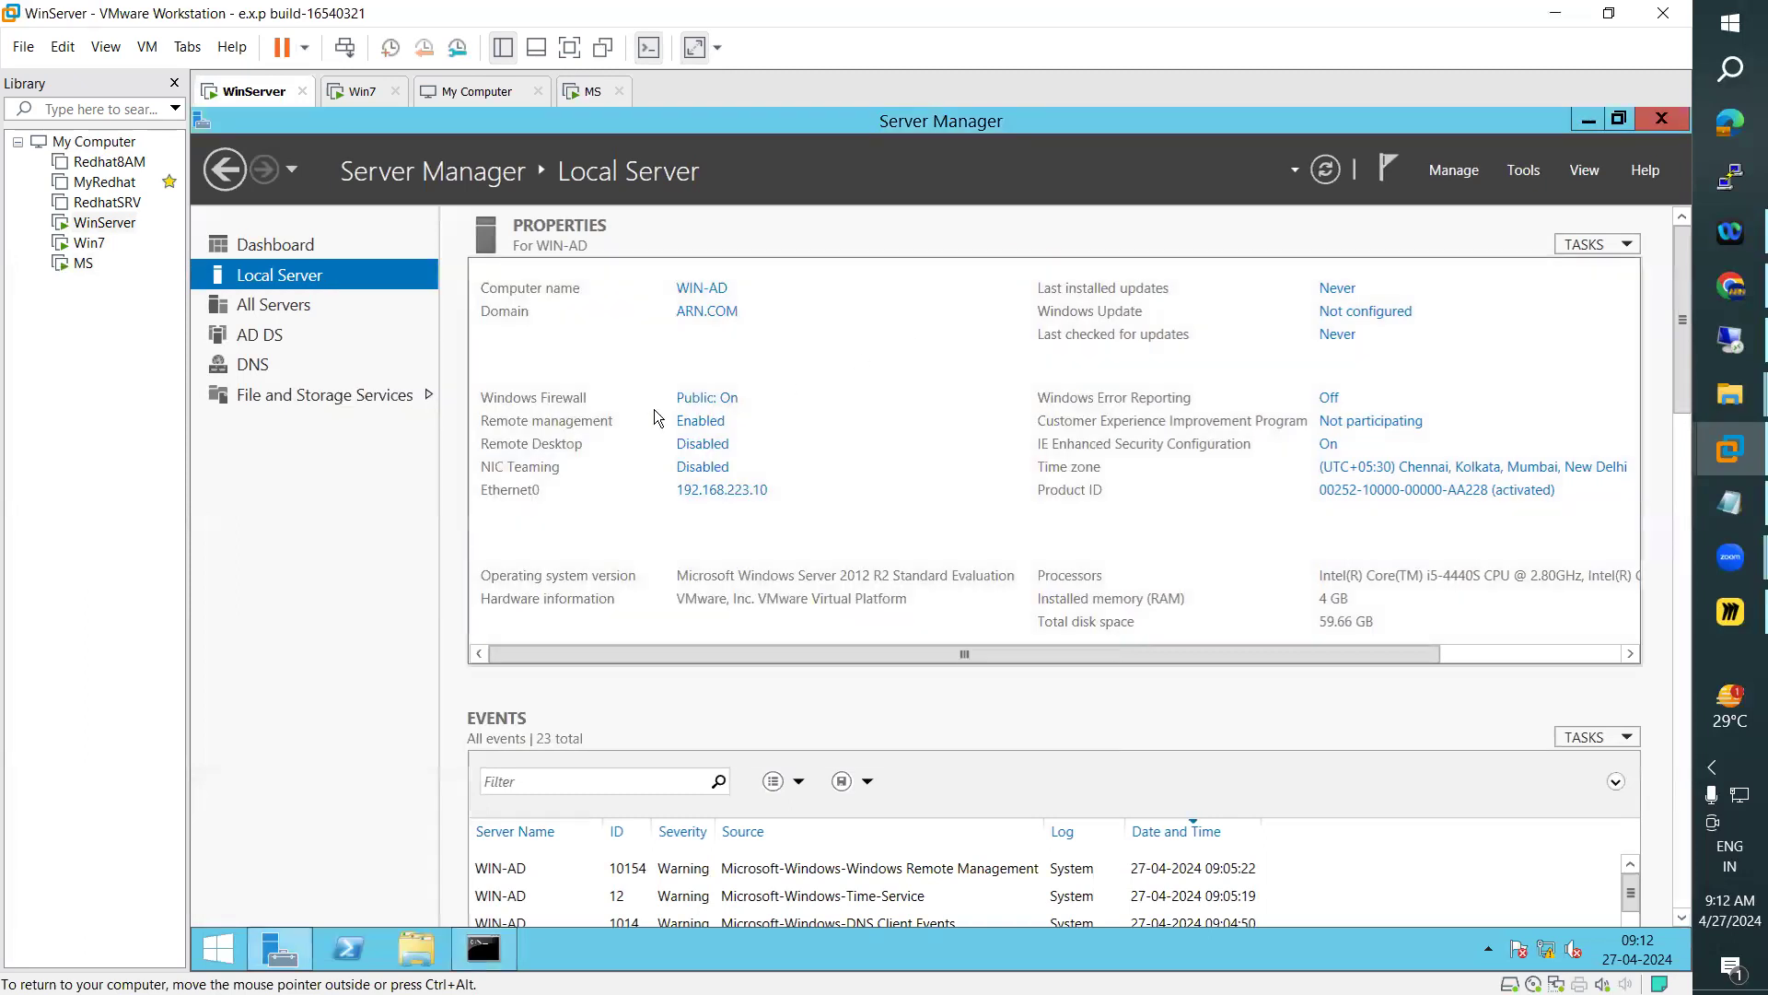
Close the My Computer page in the workspace and show the Win7 virtual machine
{"action": "left_click", "coordinate": [593, 91]}
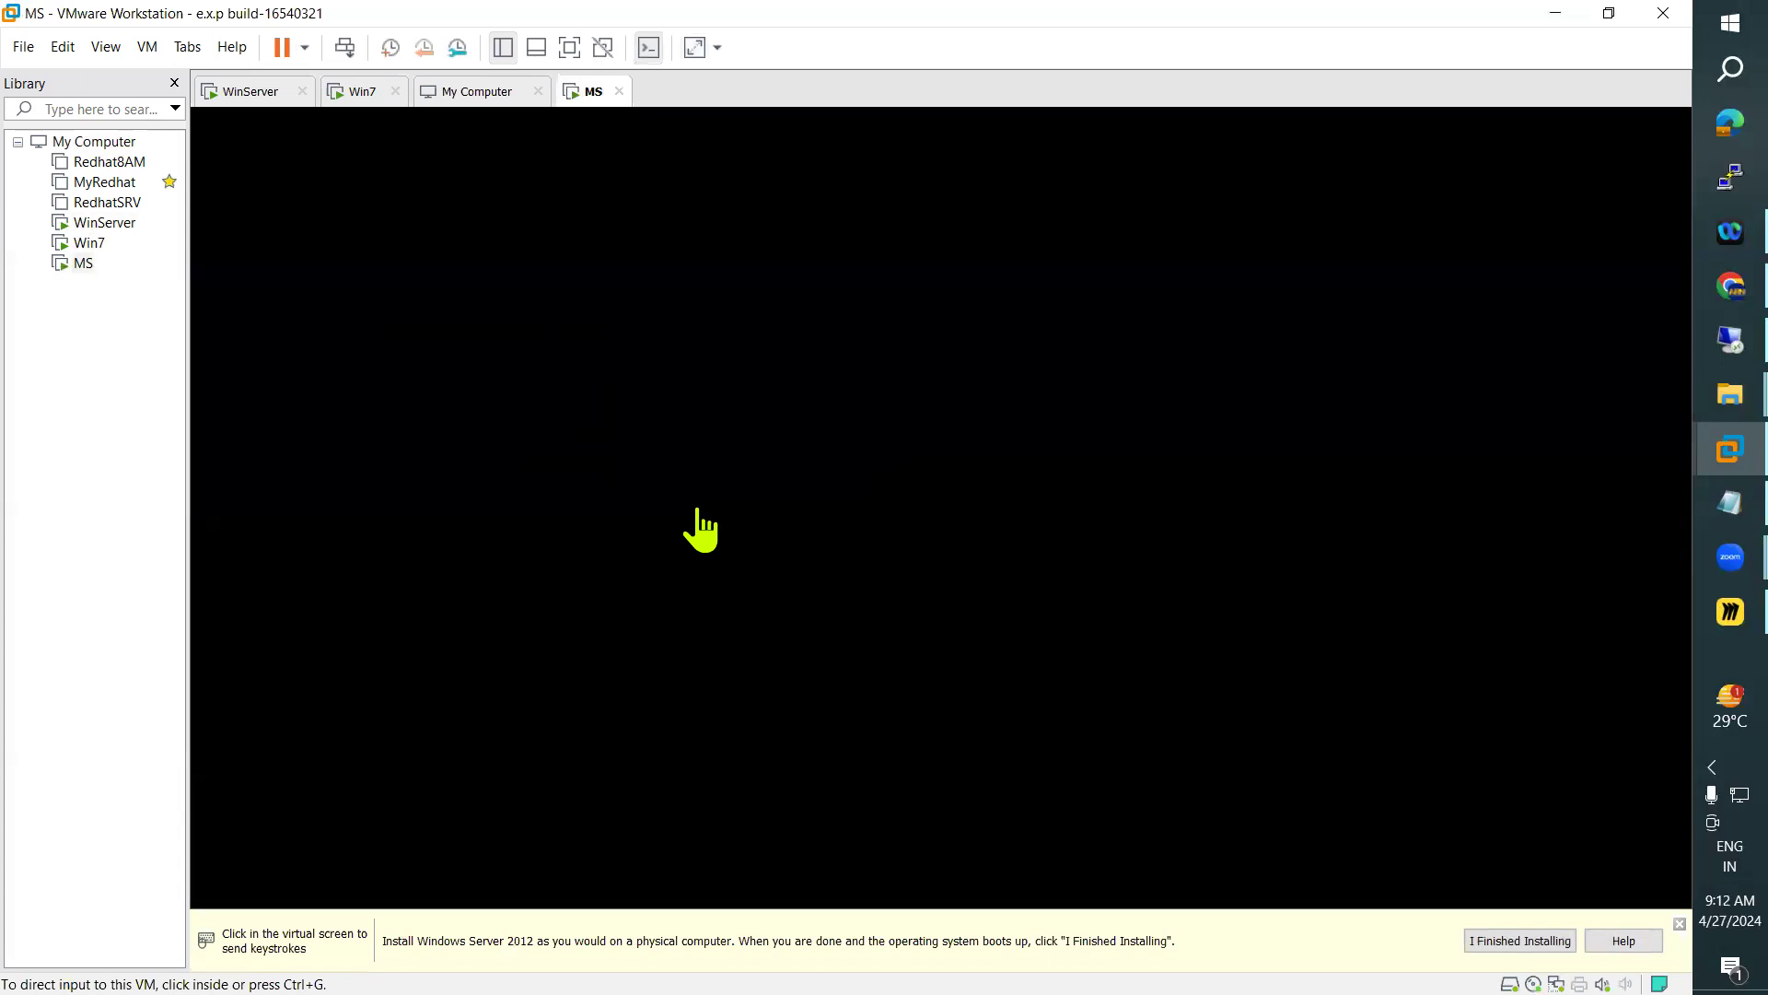
{"action": "left_click", "coordinate": [472, 92]}
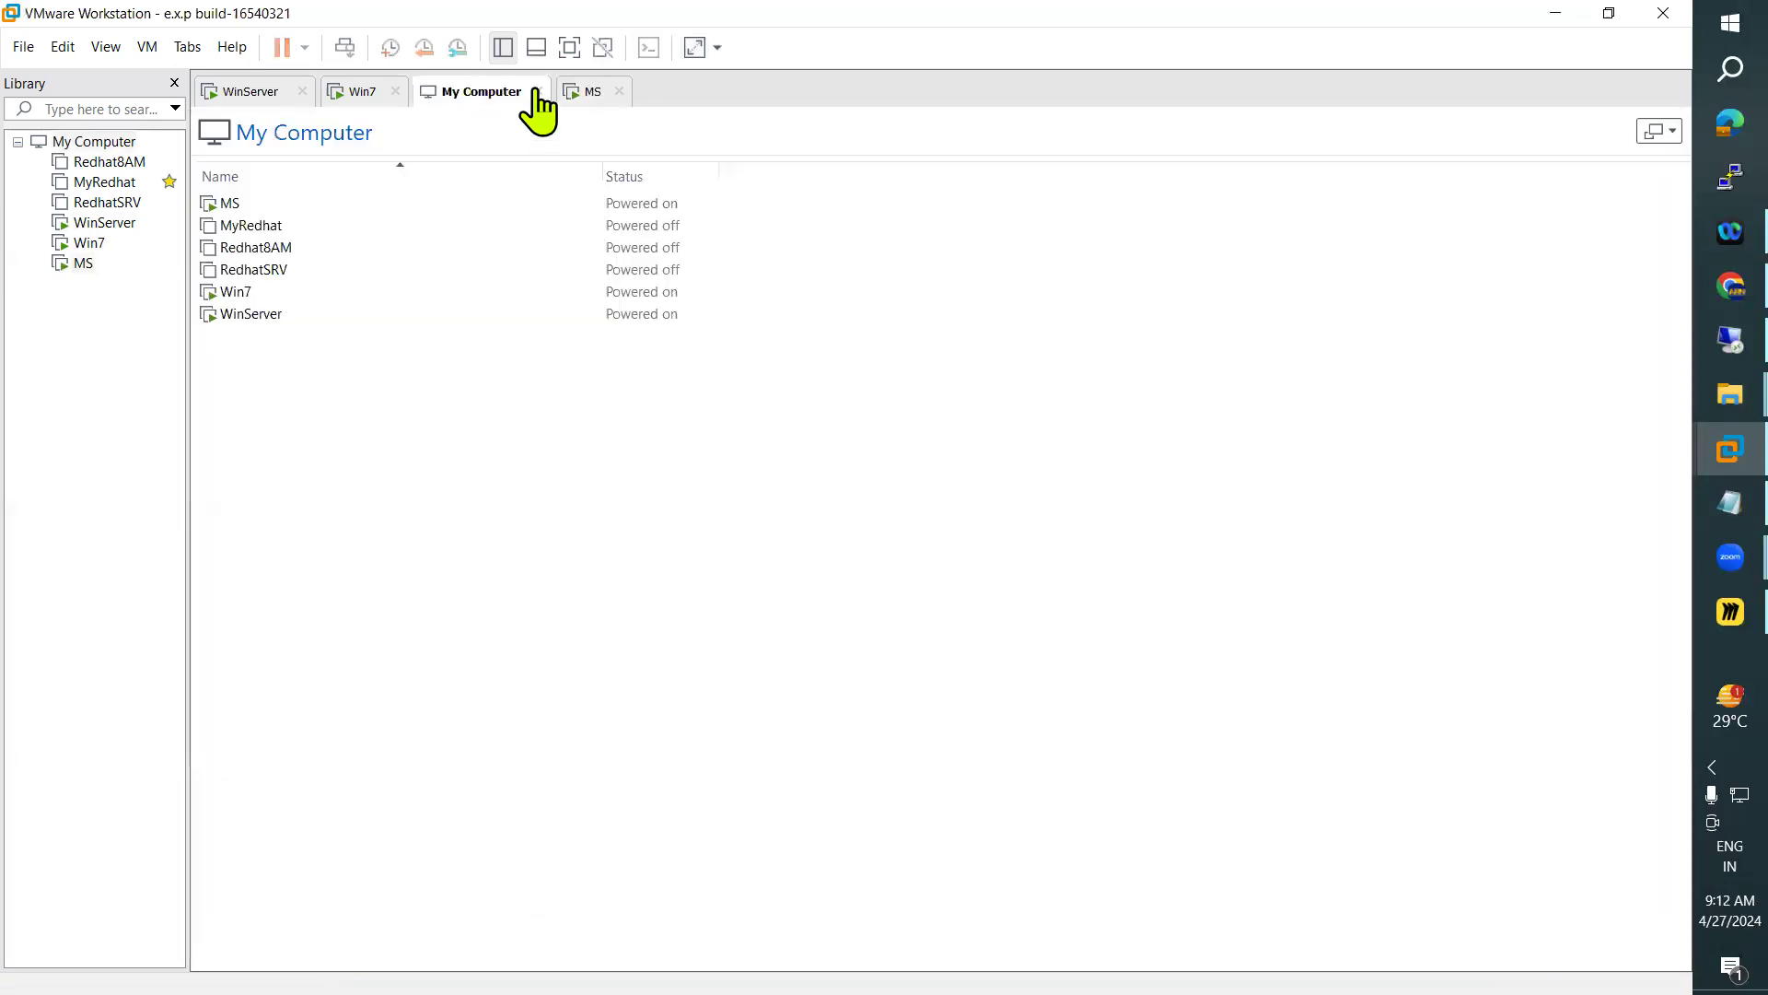
{"action": "left_click", "coordinate": [538, 91]}
{"action": "left_click", "coordinate": [380, 92]}
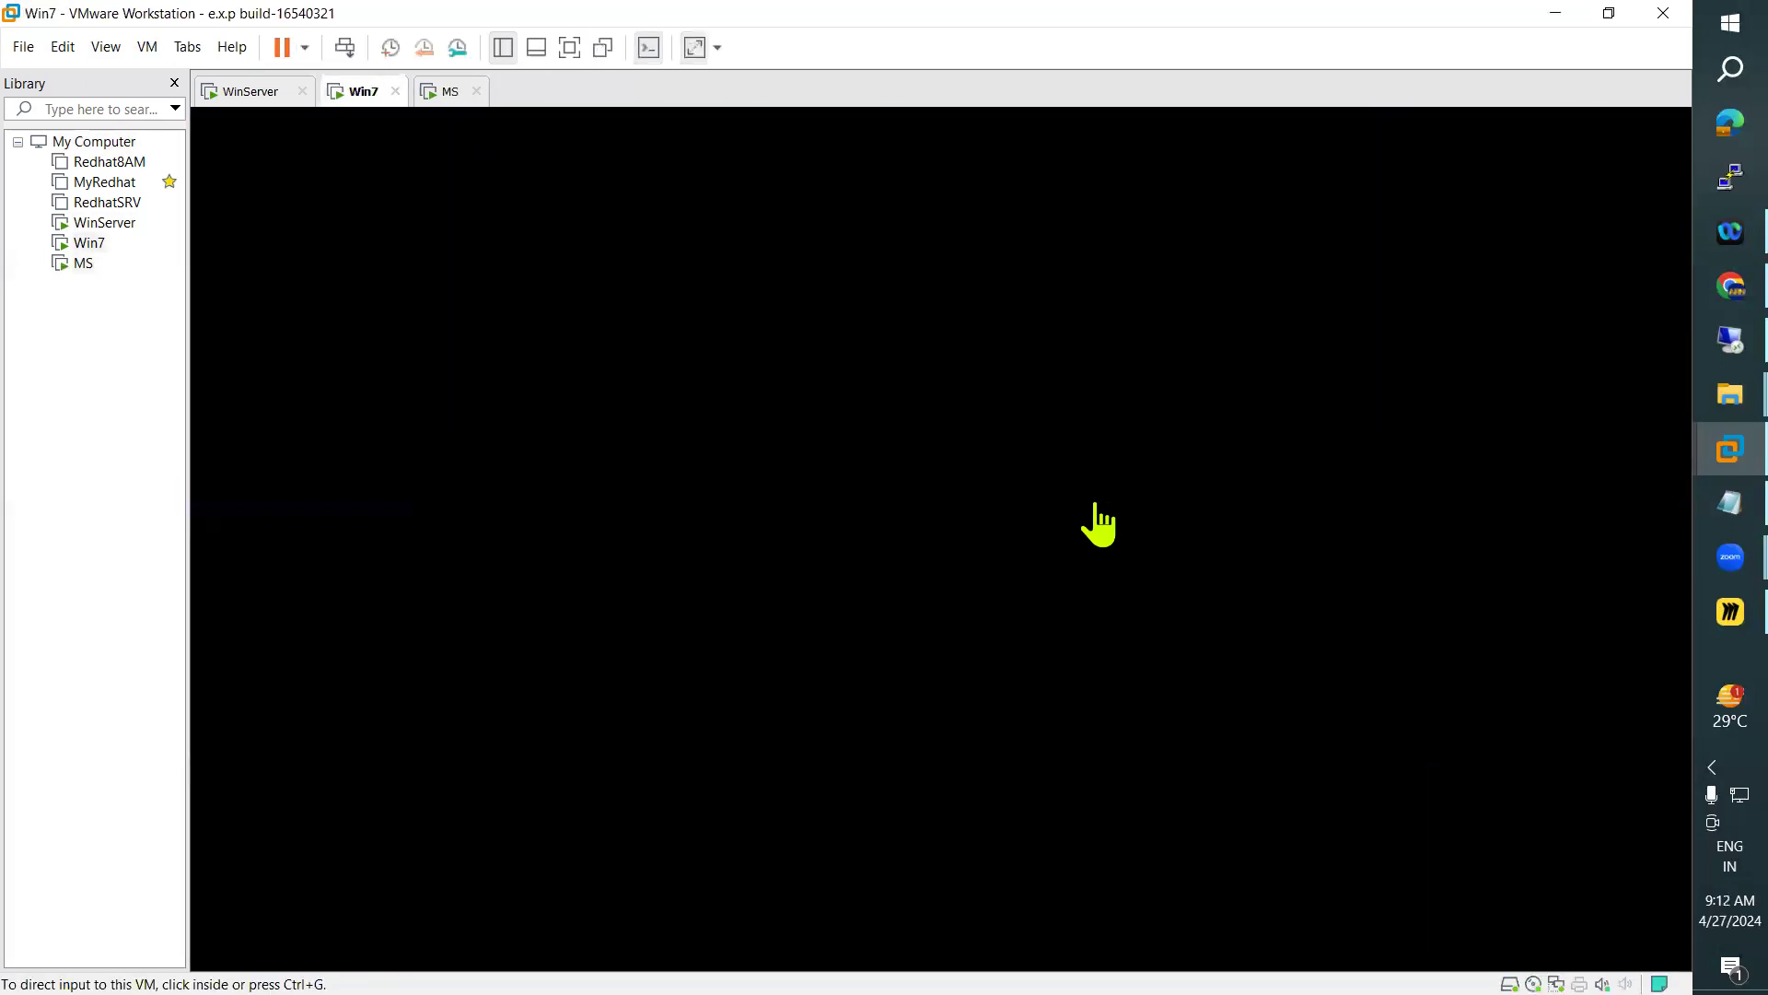
Compare the computer role in the net accounts output on the Win7 and WinServer machines, restoring WinServer's Command Prompt
{"action": "left_click", "coordinate": [1097, 521]}
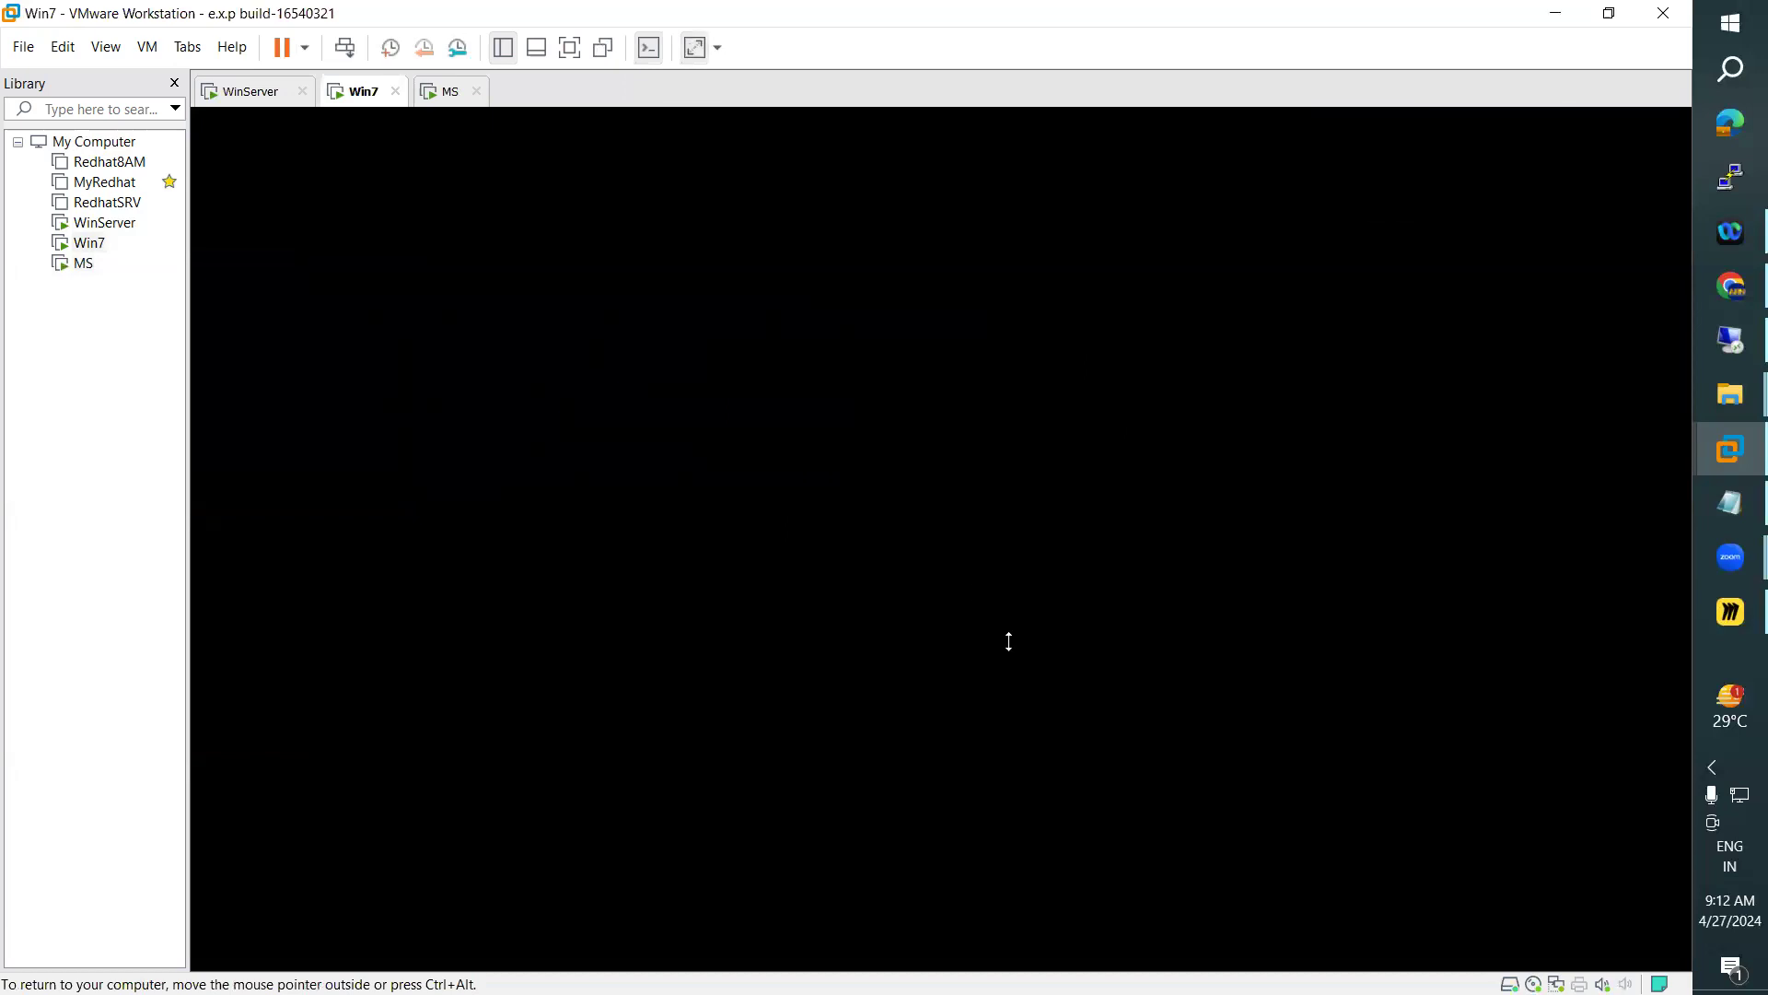
{"action": "left_click", "coordinate": [254, 91]}
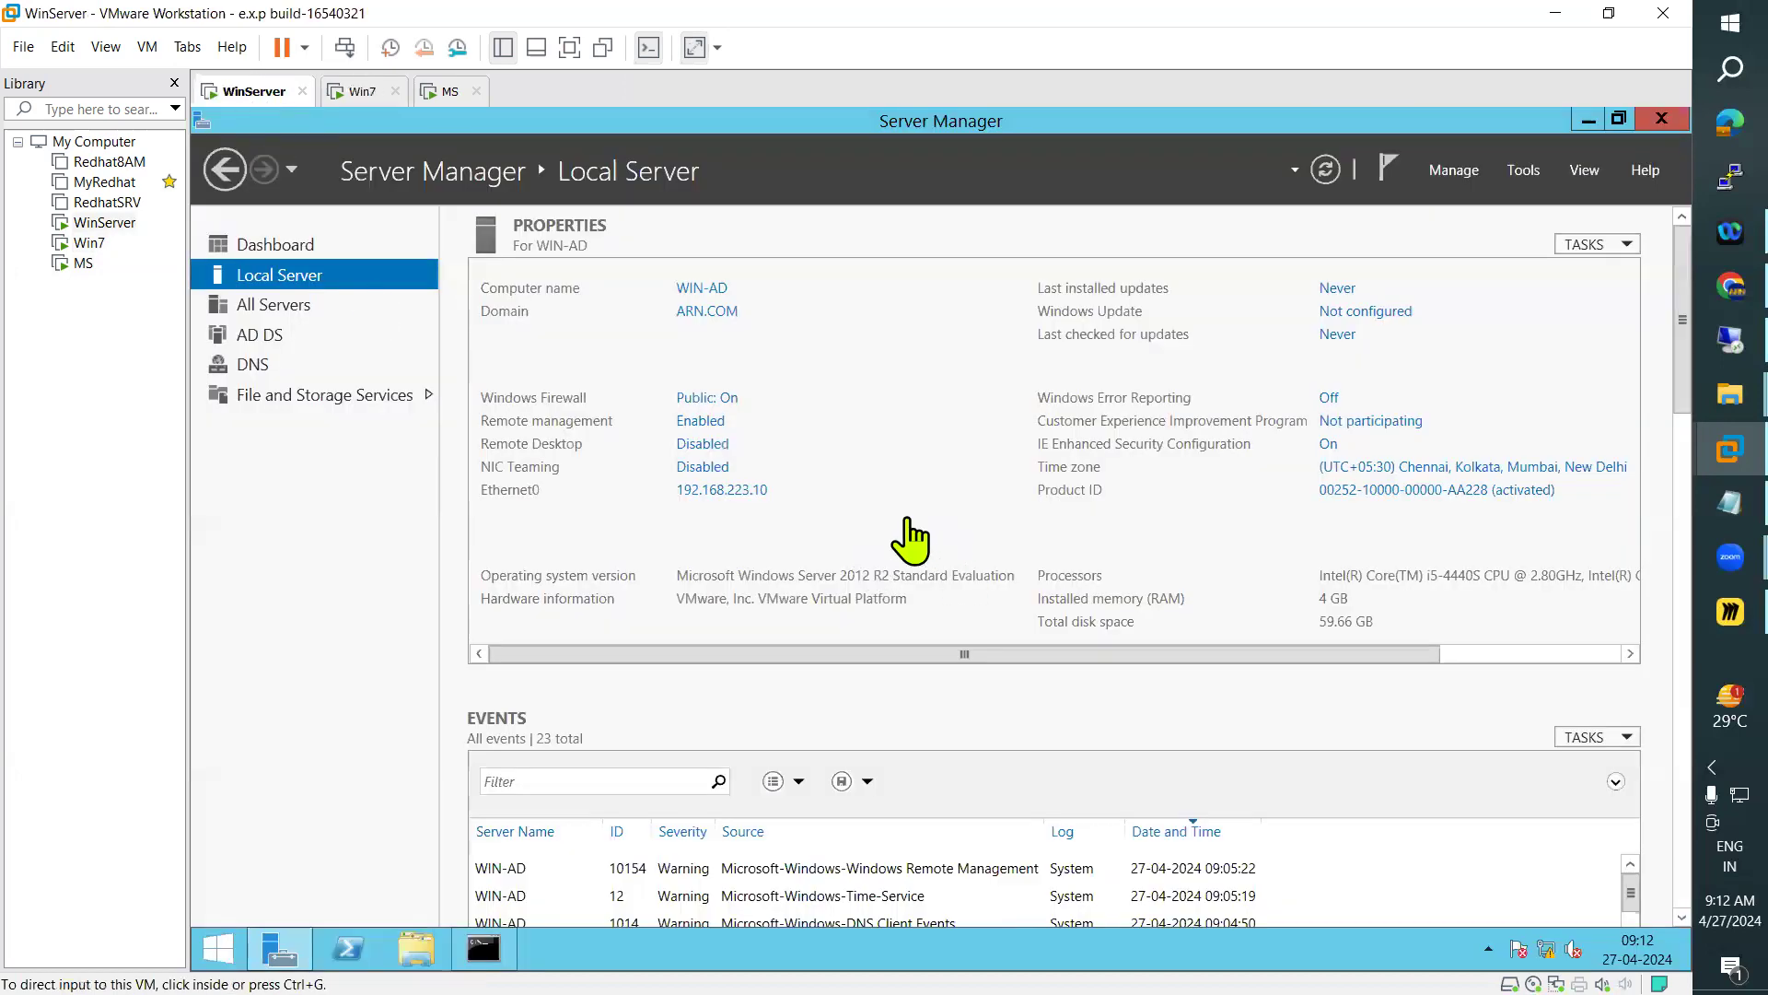
{"action": "left_click", "coordinate": [777, 781]}
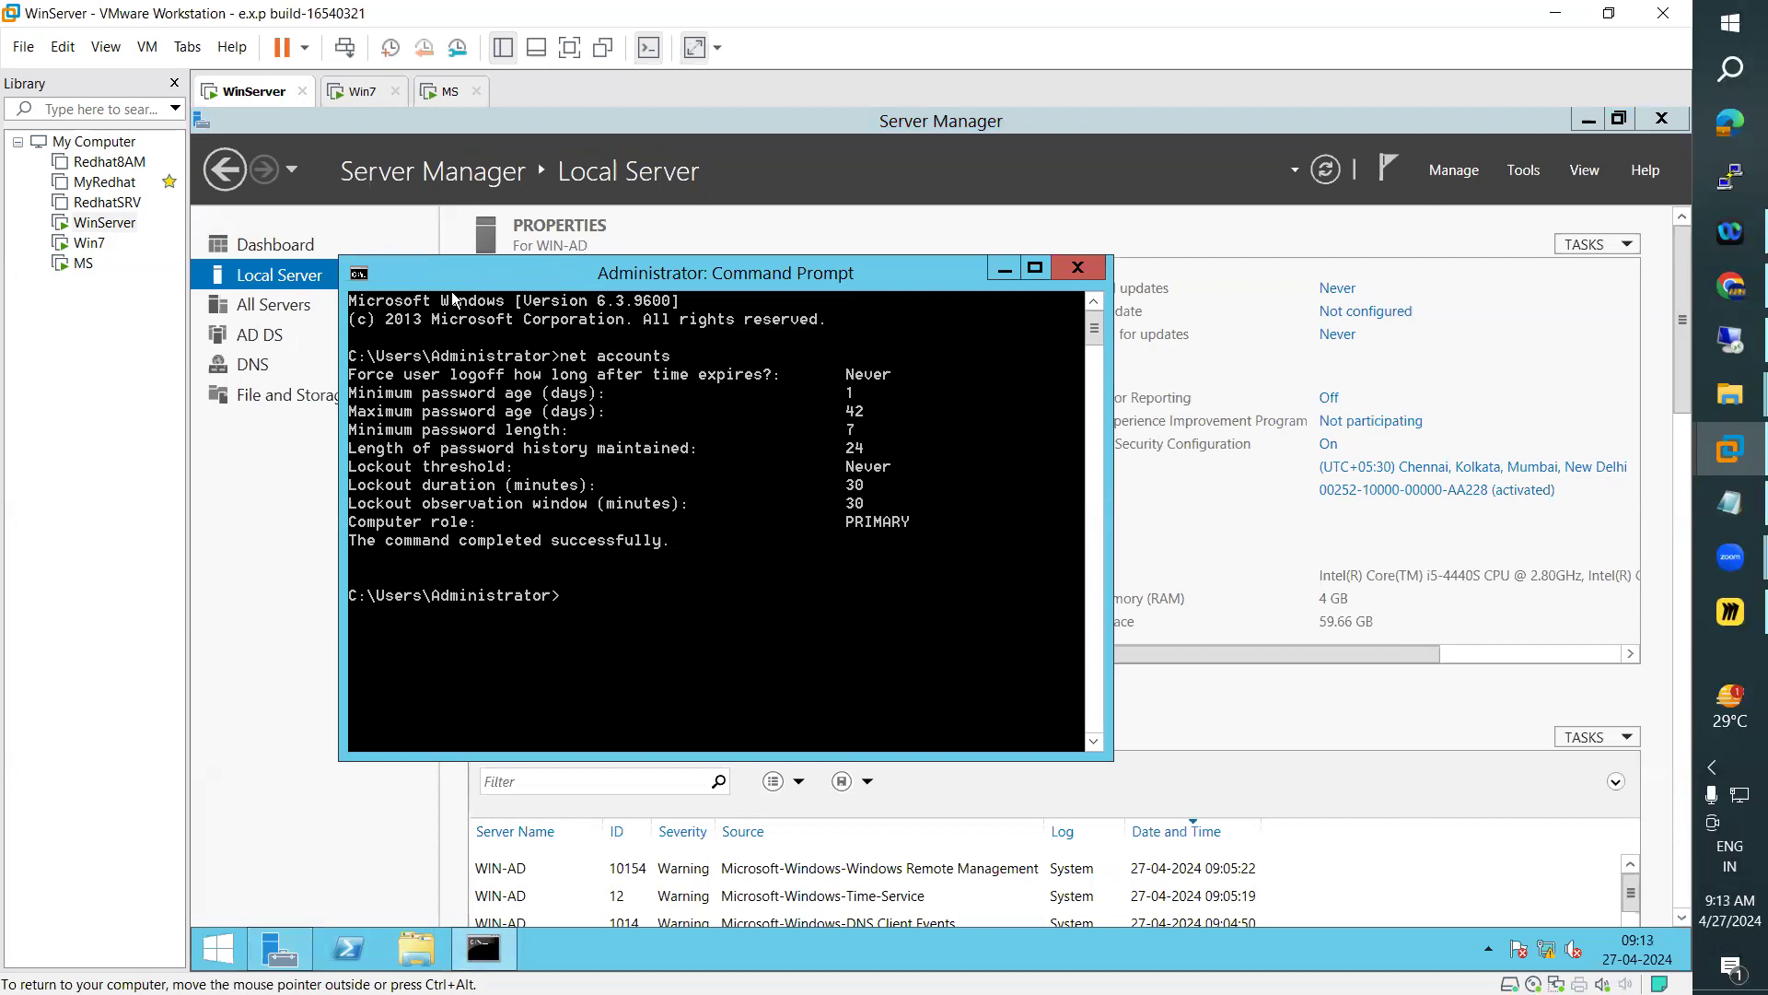
{"action": "left_click", "coordinate": [354, 92]}
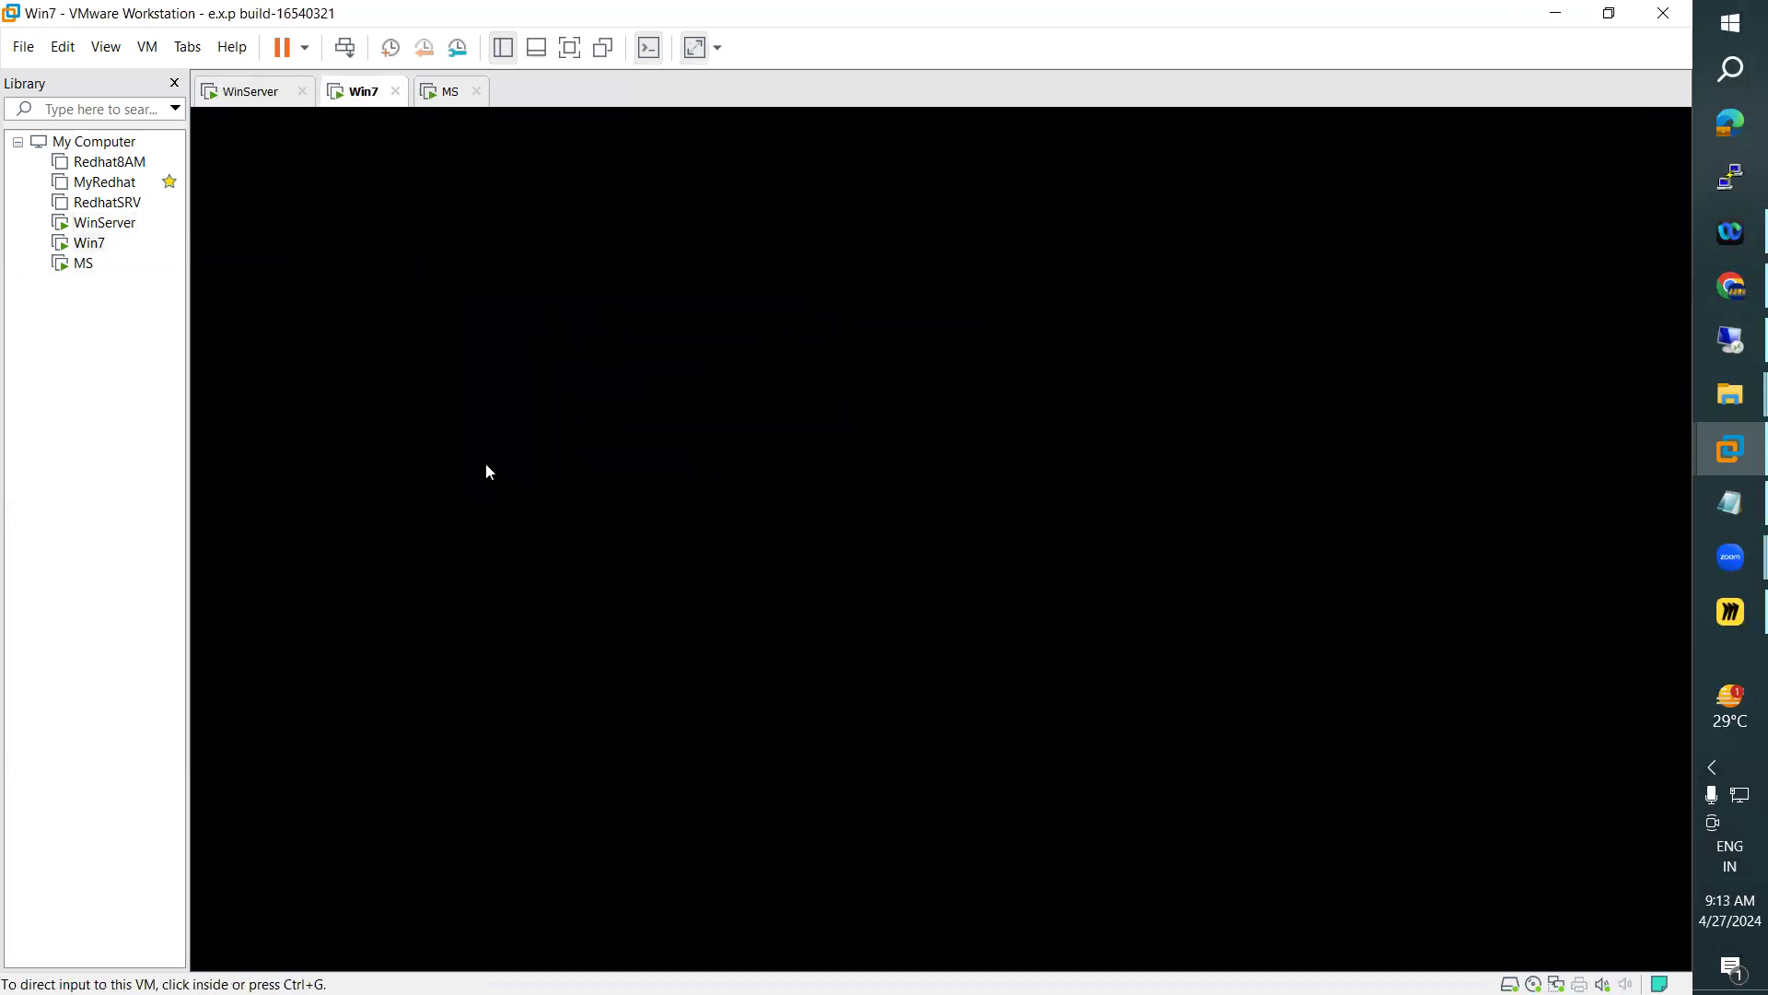
{"action": "left_click", "coordinate": [440, 96]}
{"action": "left_click", "coordinate": [356, 96]}
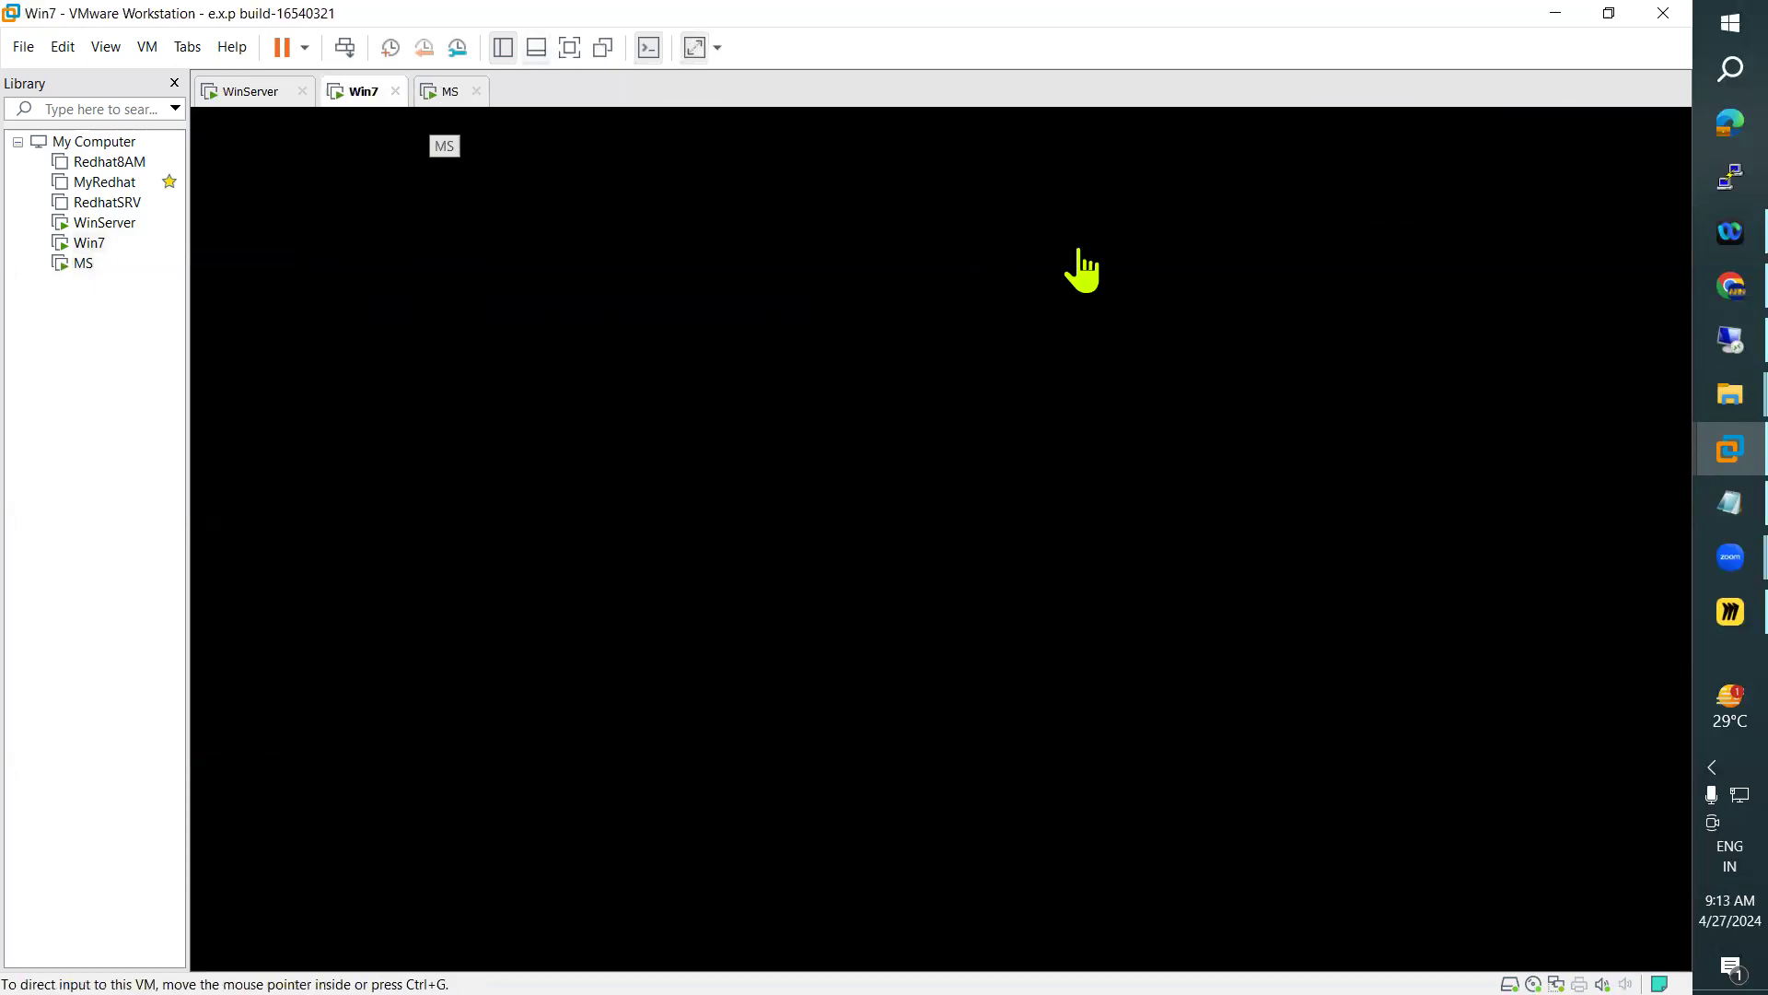
{"action": "left_click", "coordinate": [247, 95]}
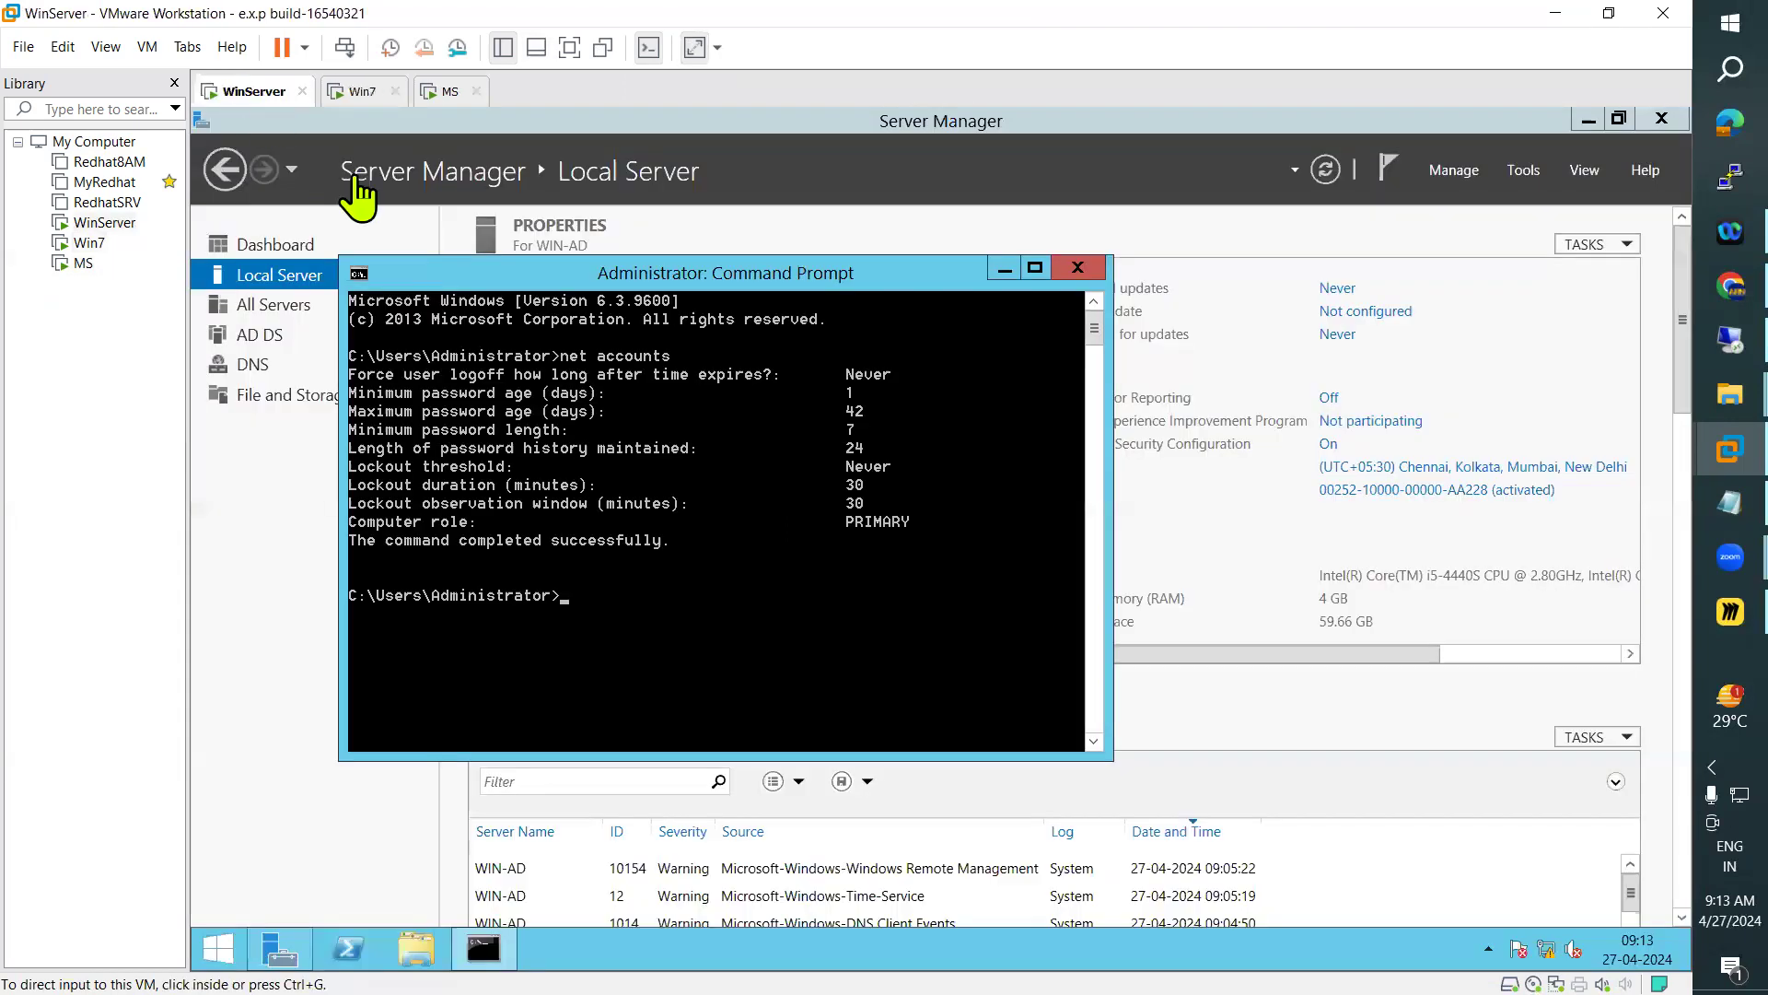
Return to the Win7 virtual machine and shut down its Windows guest
{"action": "left_click", "coordinate": [353, 101]}
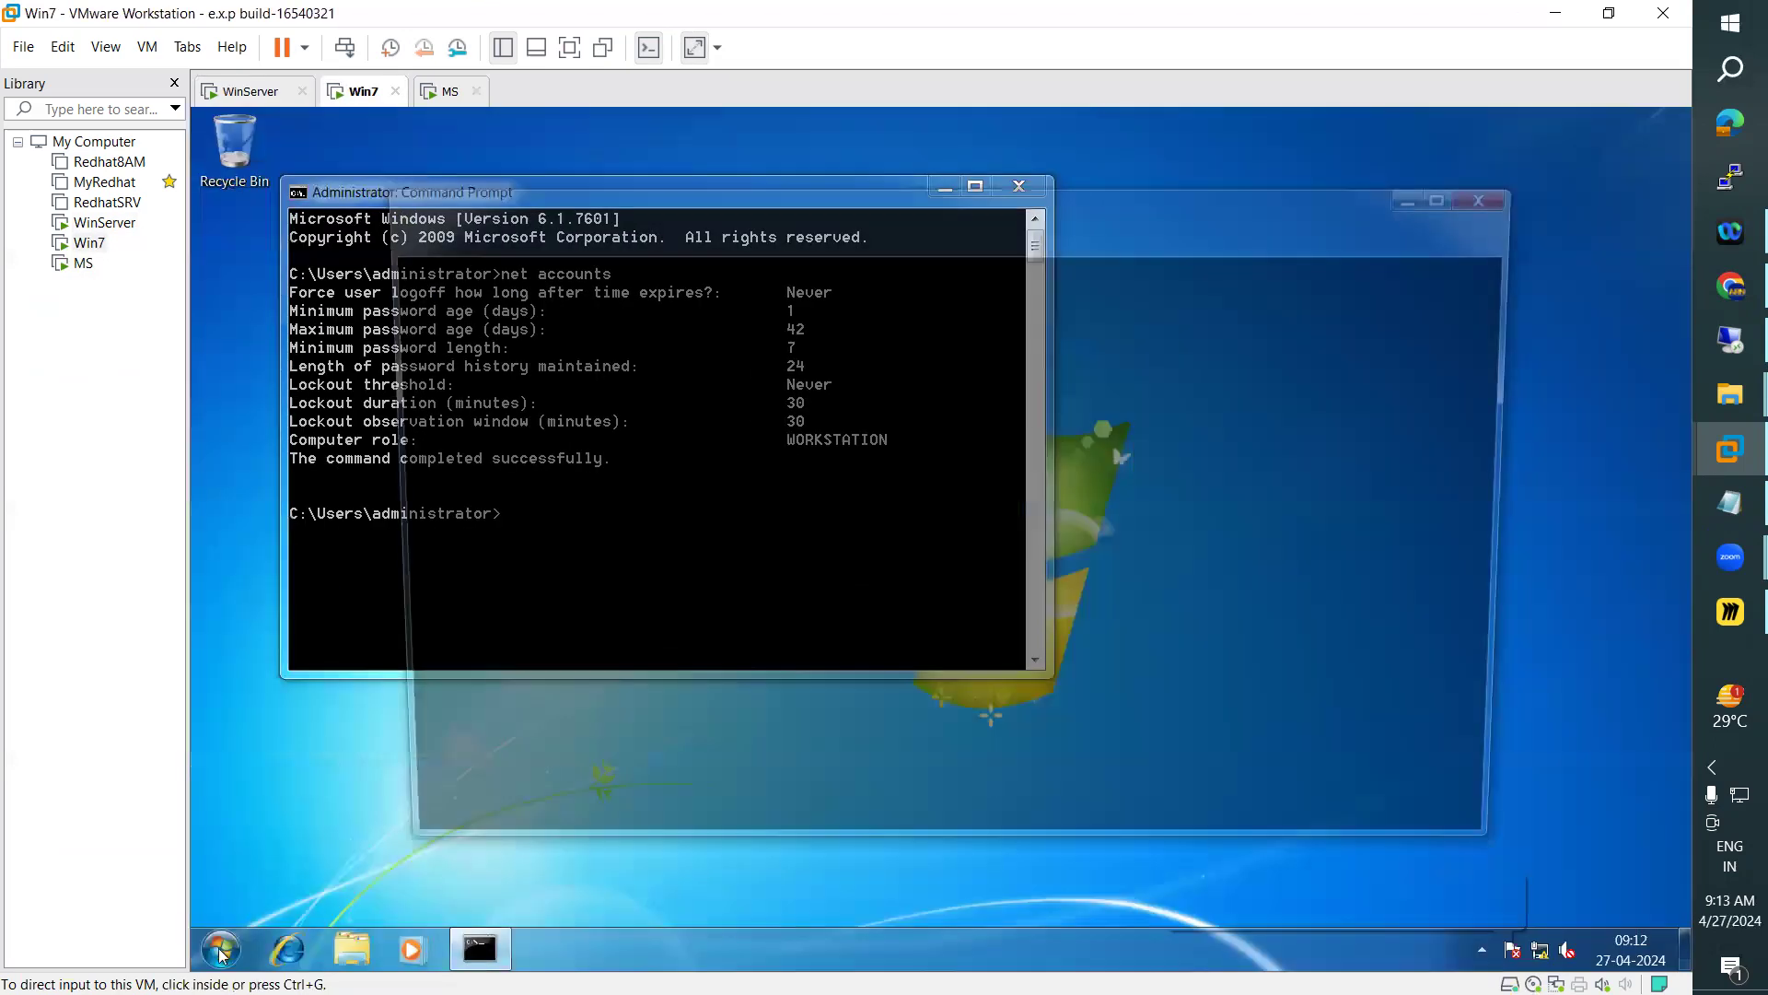
{"action": "key", "text": "super+e"}
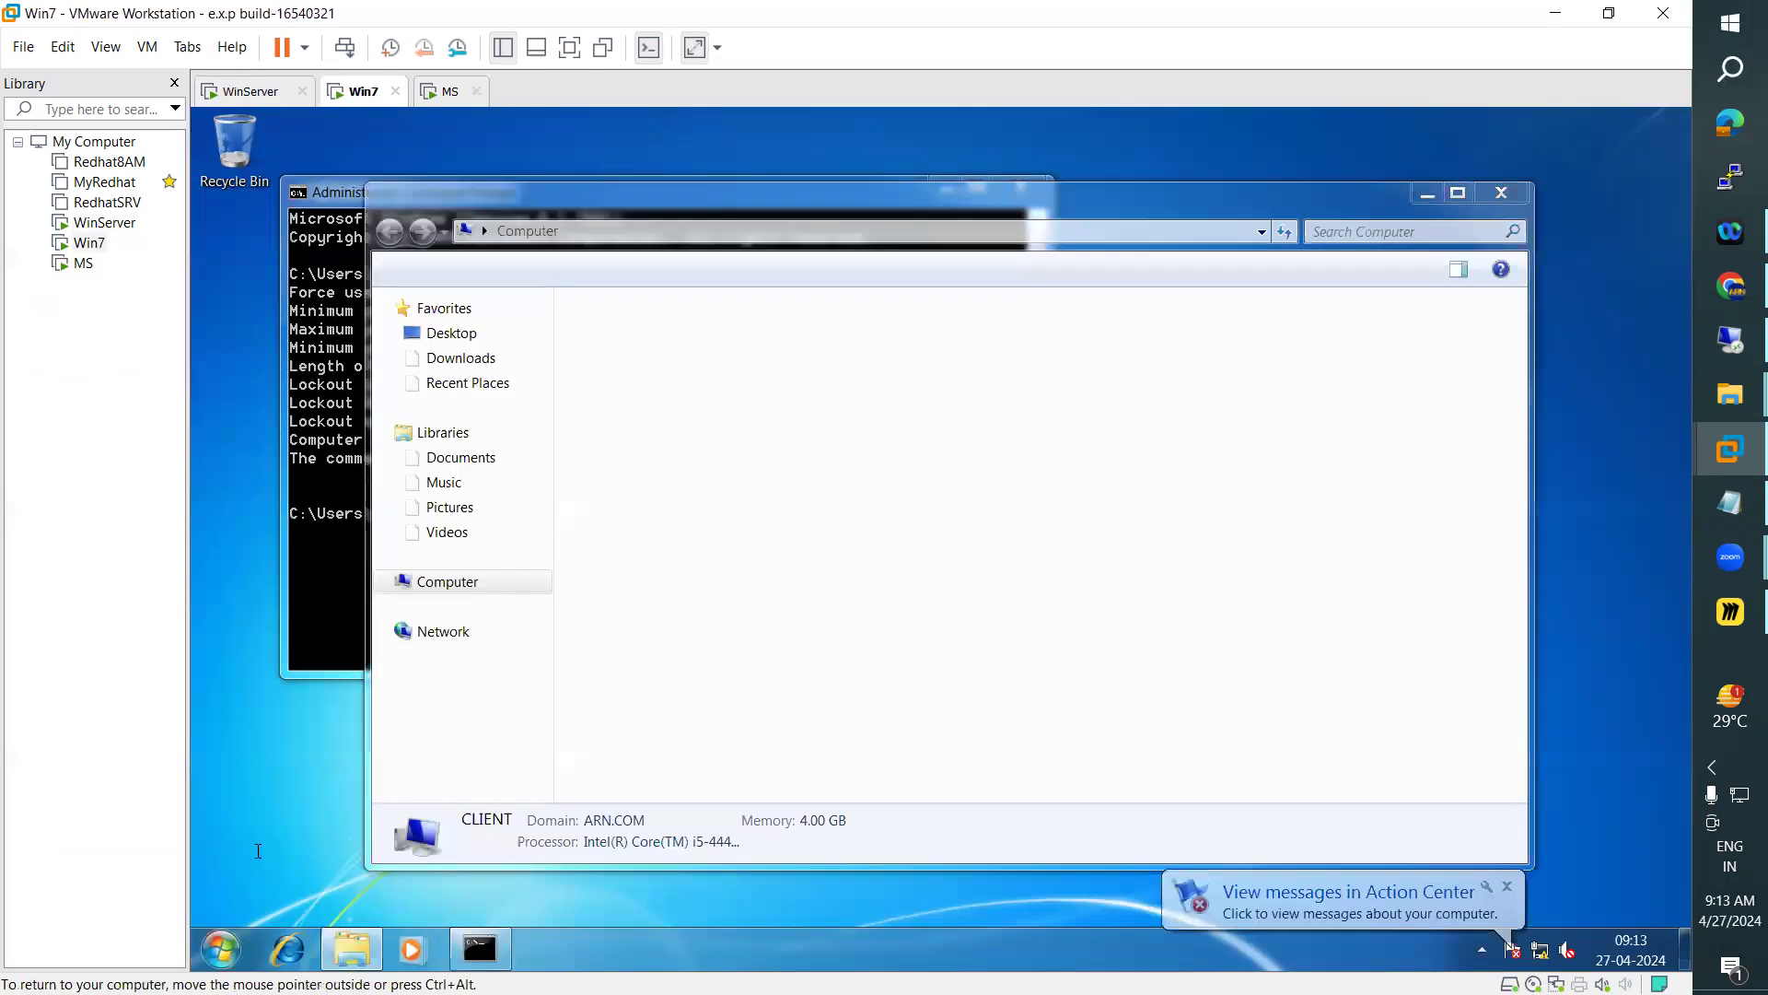
{"action": "key", "text": "super"}
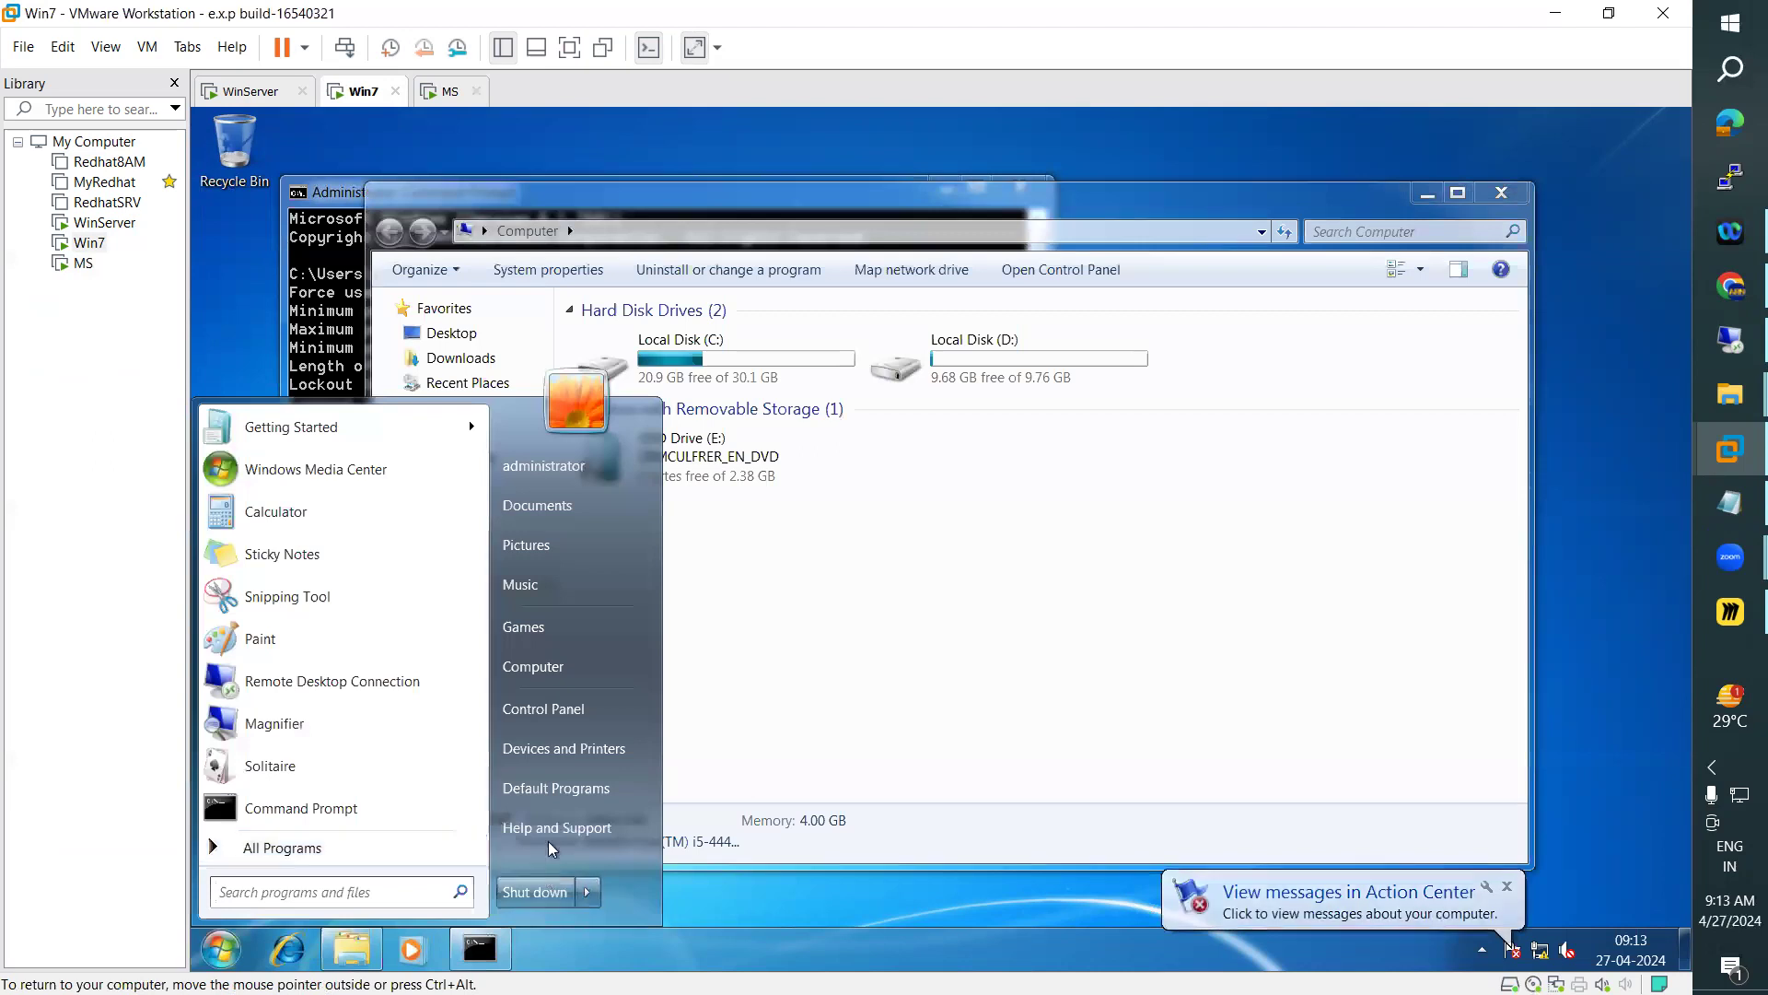
{"action": "key", "text": "super"}
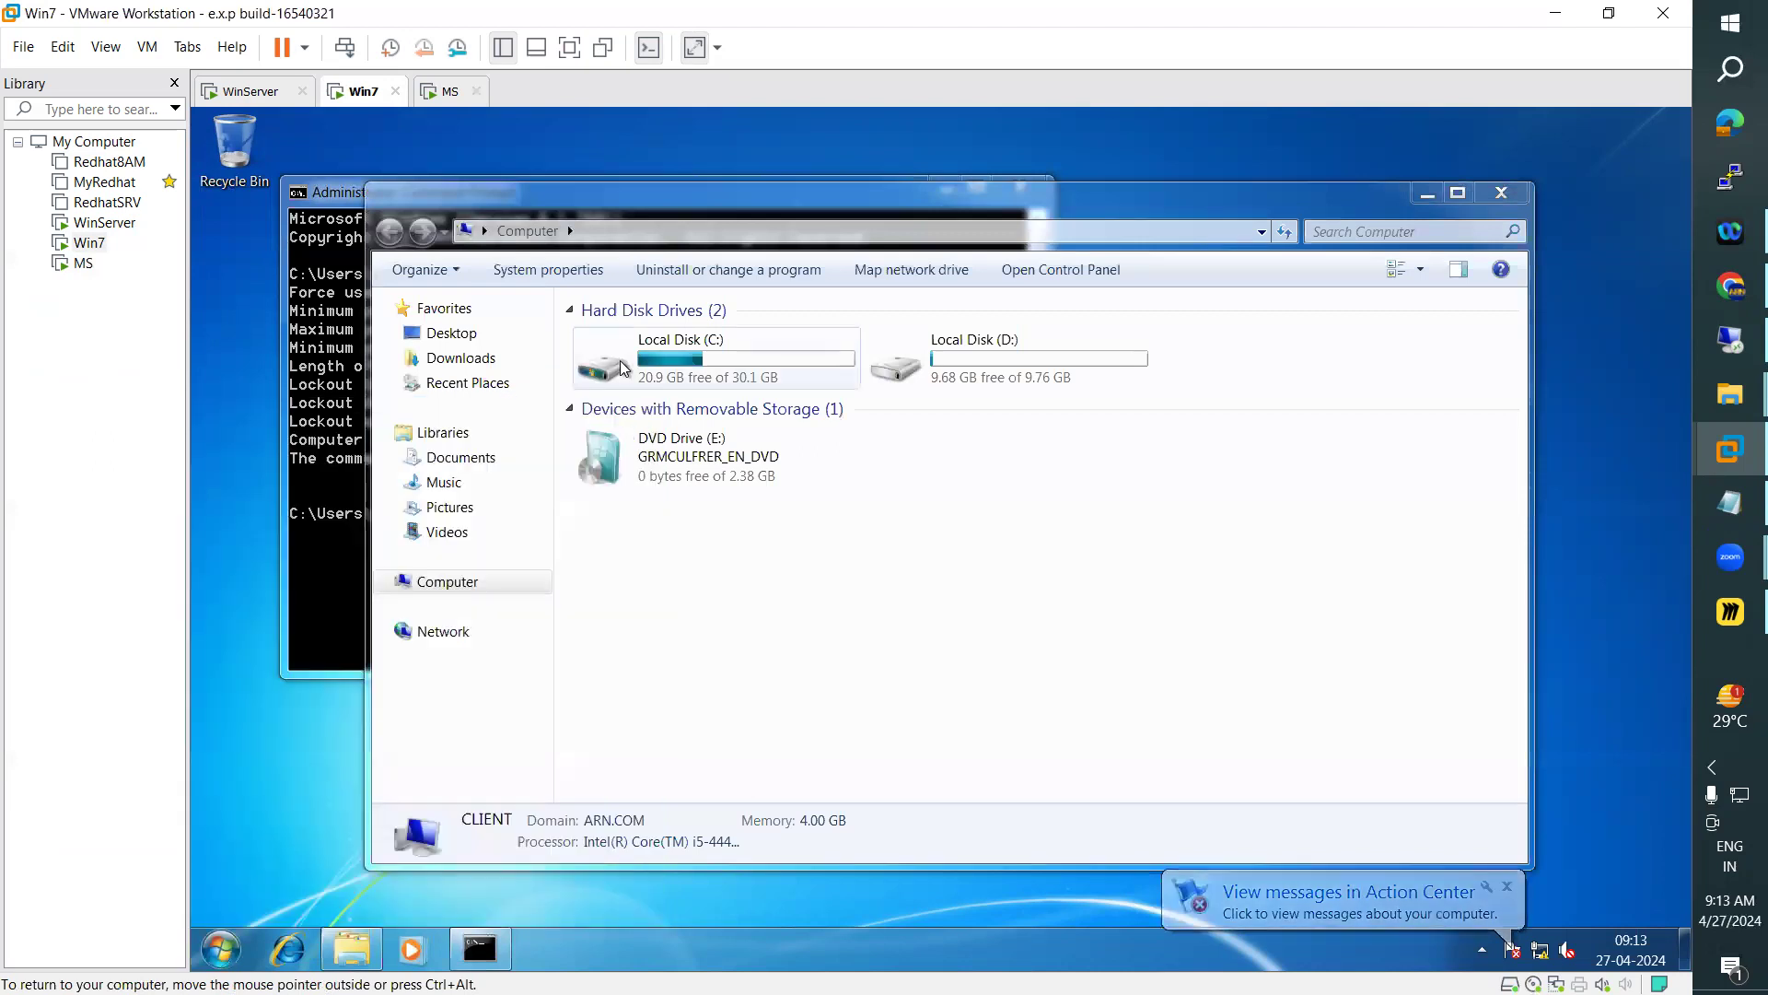
In MS's Windows Setup, set the time and currency format to English (India) and start the installation
{"action": "left_click", "coordinate": [449, 93]}
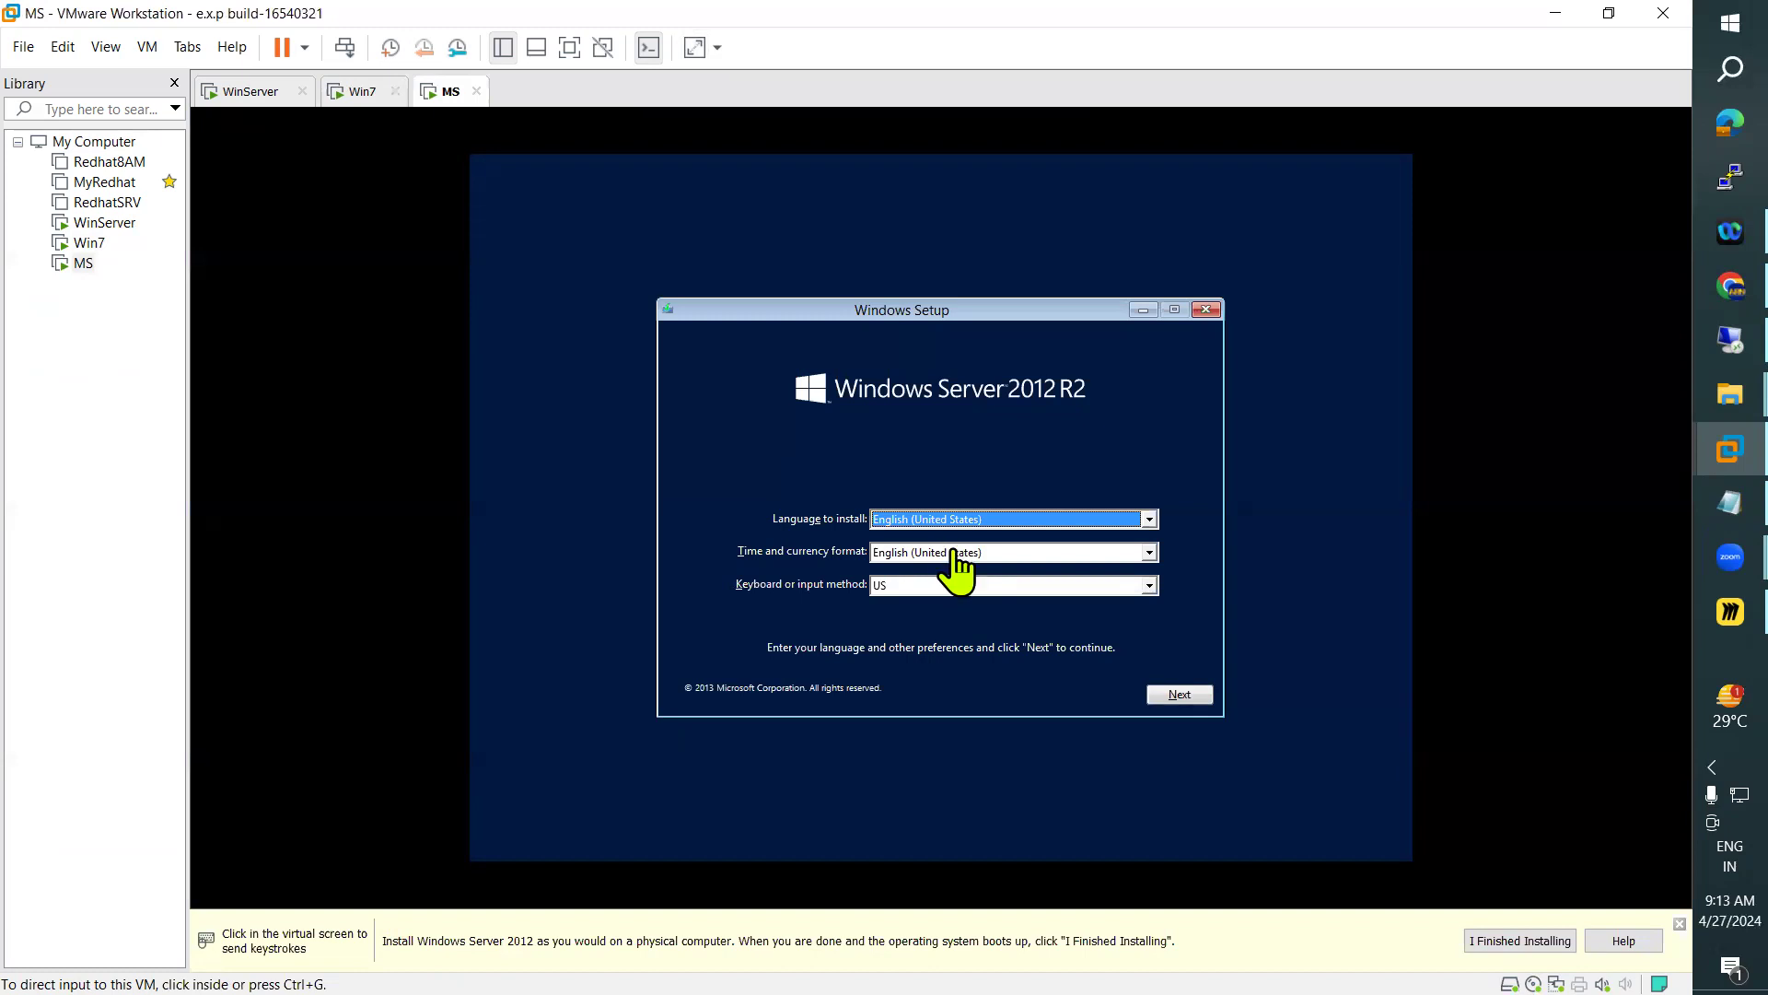
{"action": "left_click", "coordinate": [951, 569]}
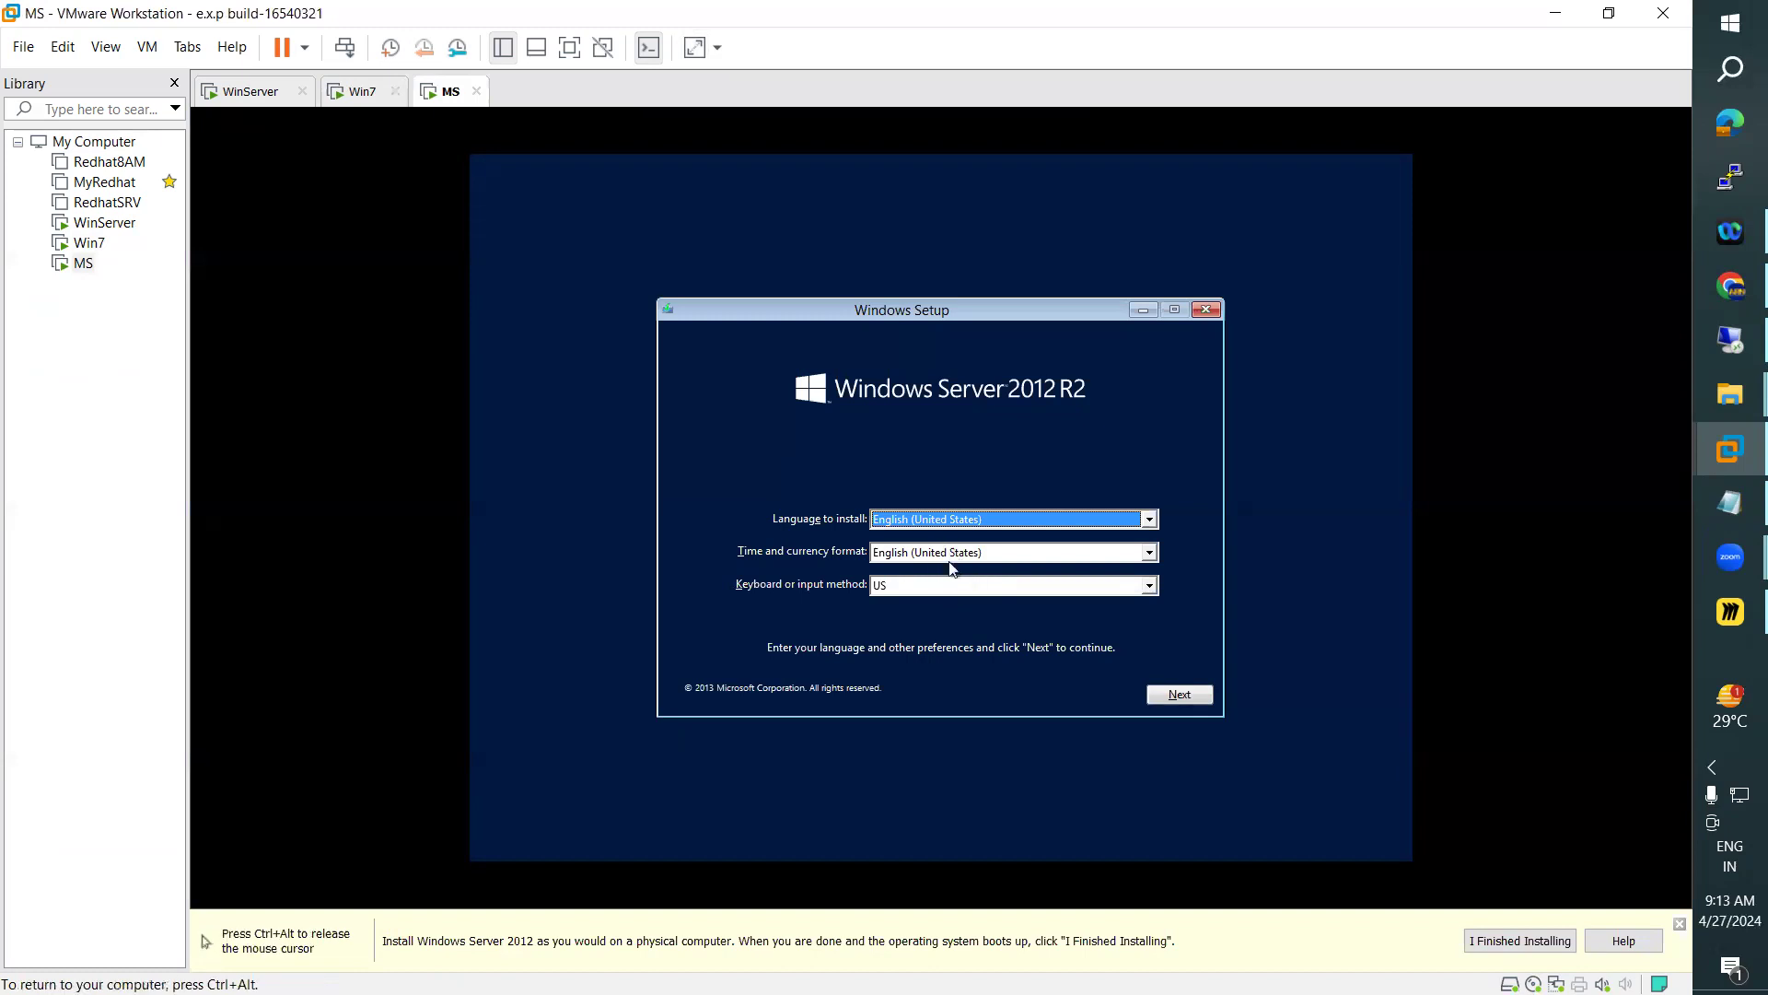
{"action": "left_click", "coordinate": [951, 557]}
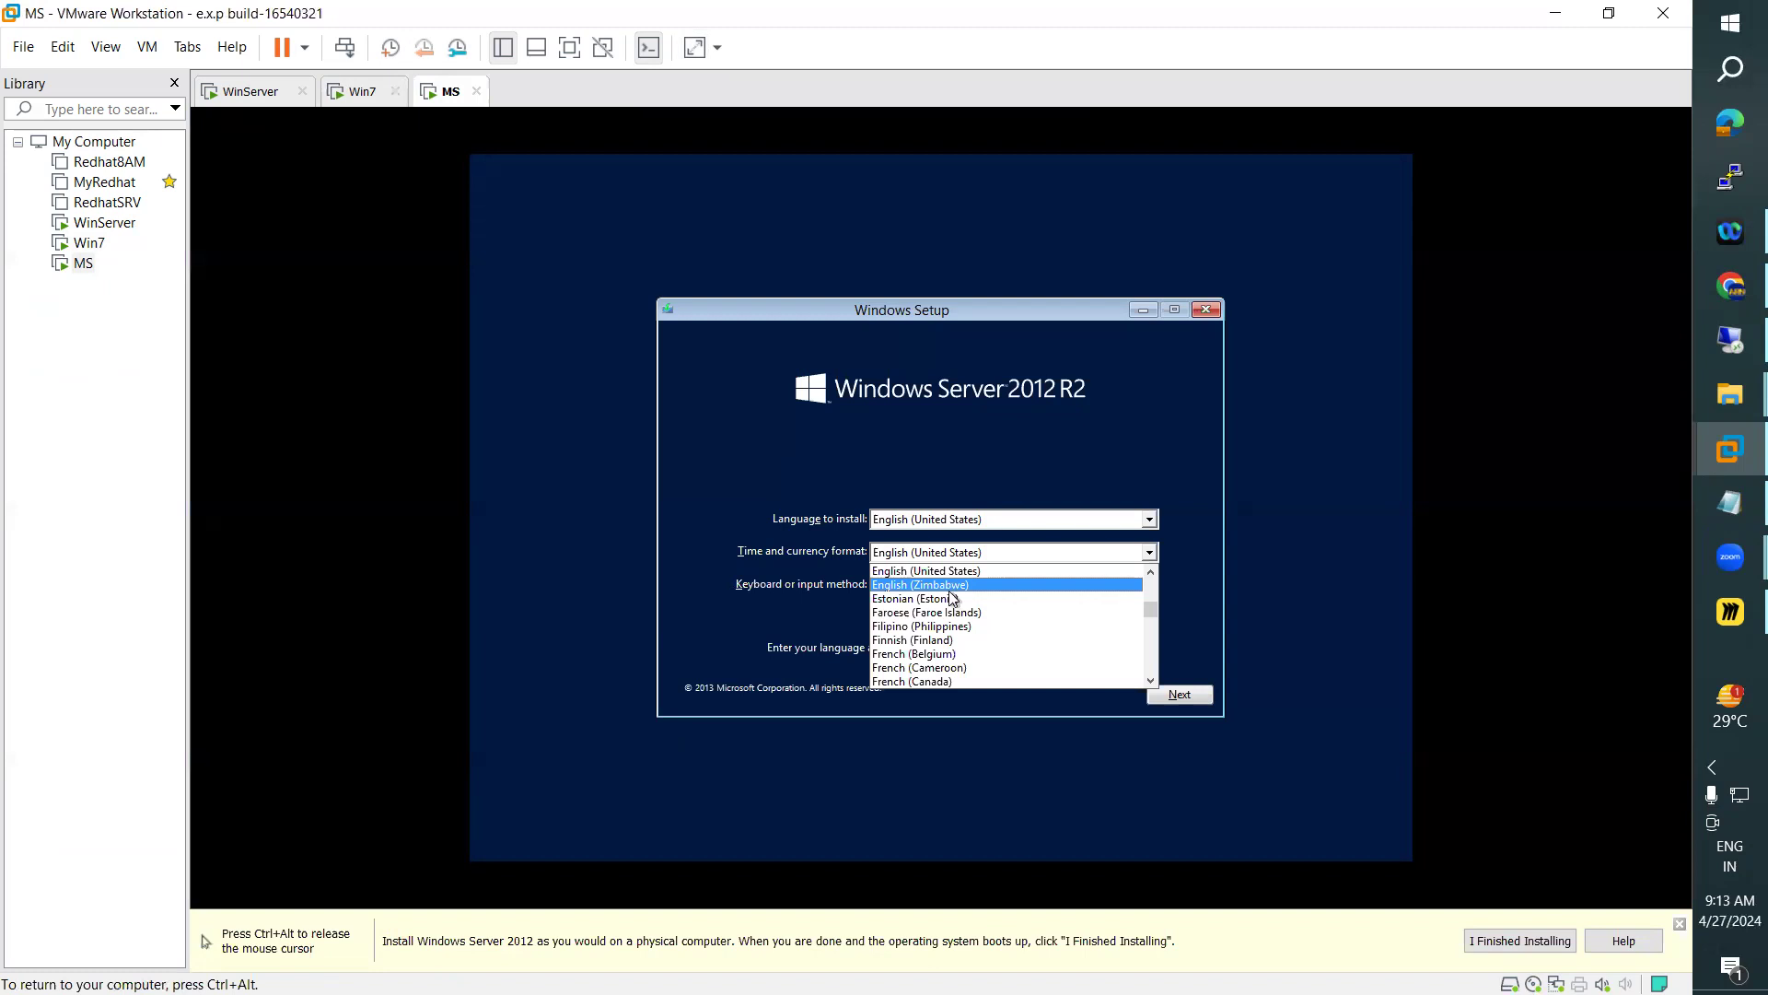
{"action": "type", "text": "en"}
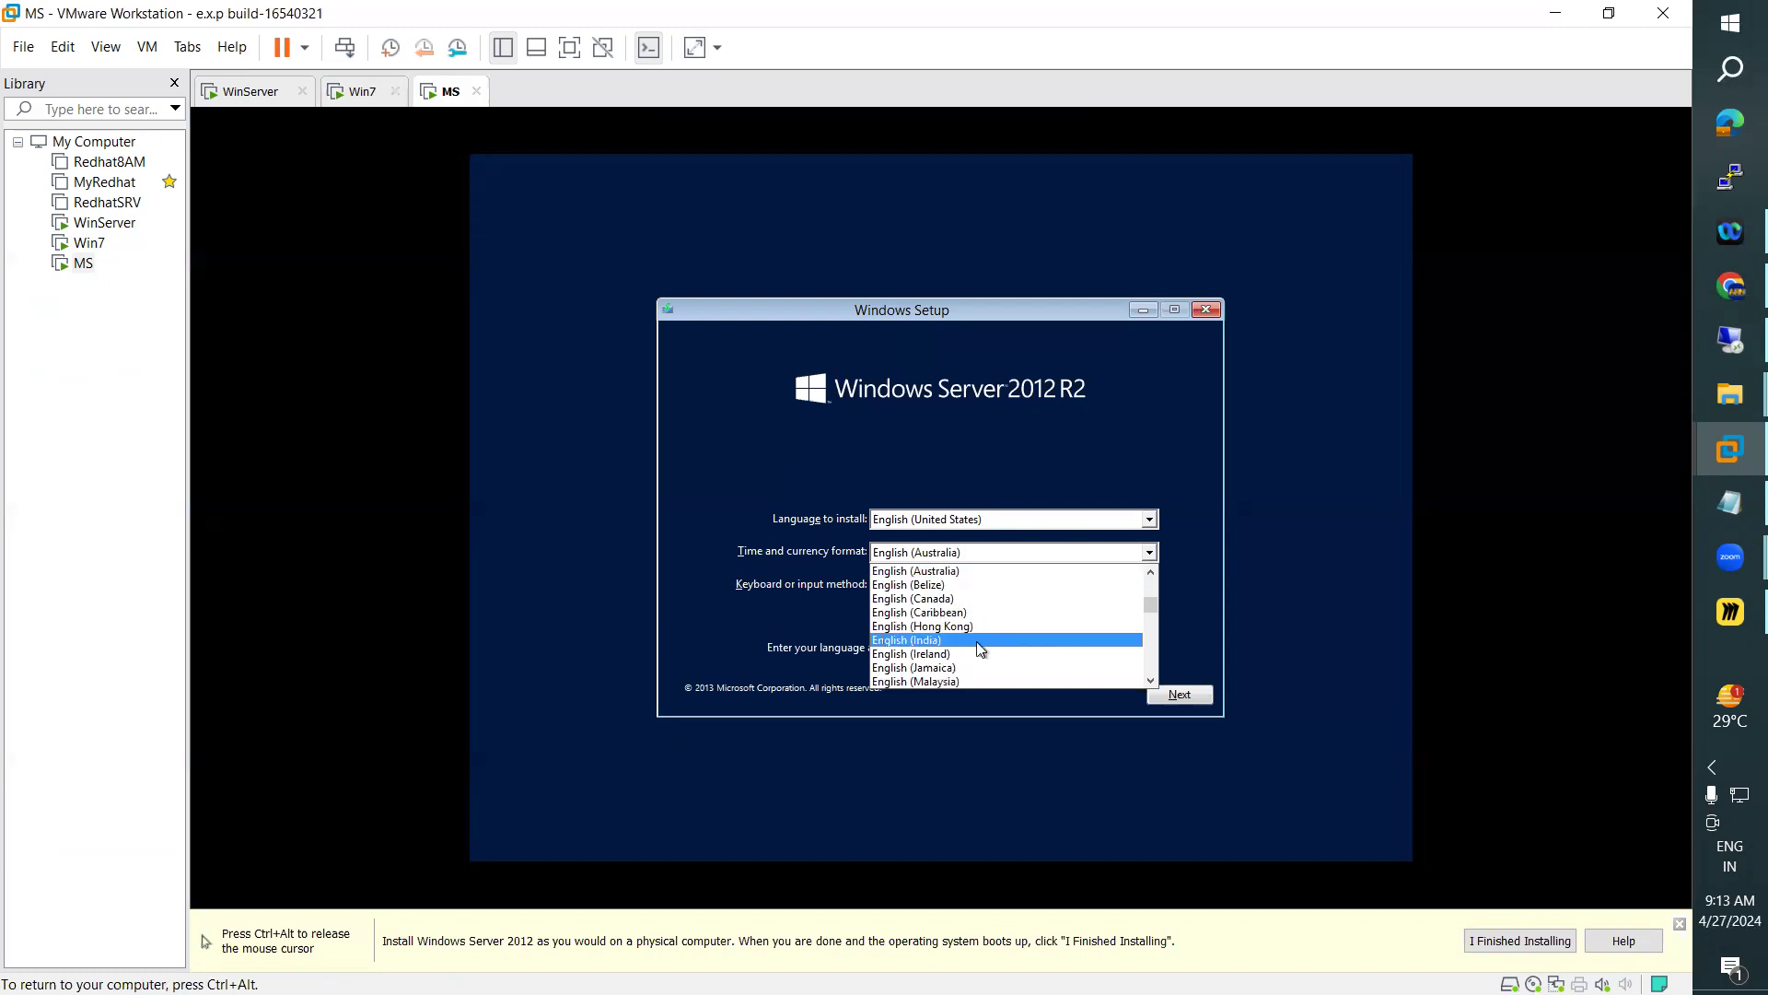
{"action": "left_click", "coordinate": [970, 645]}
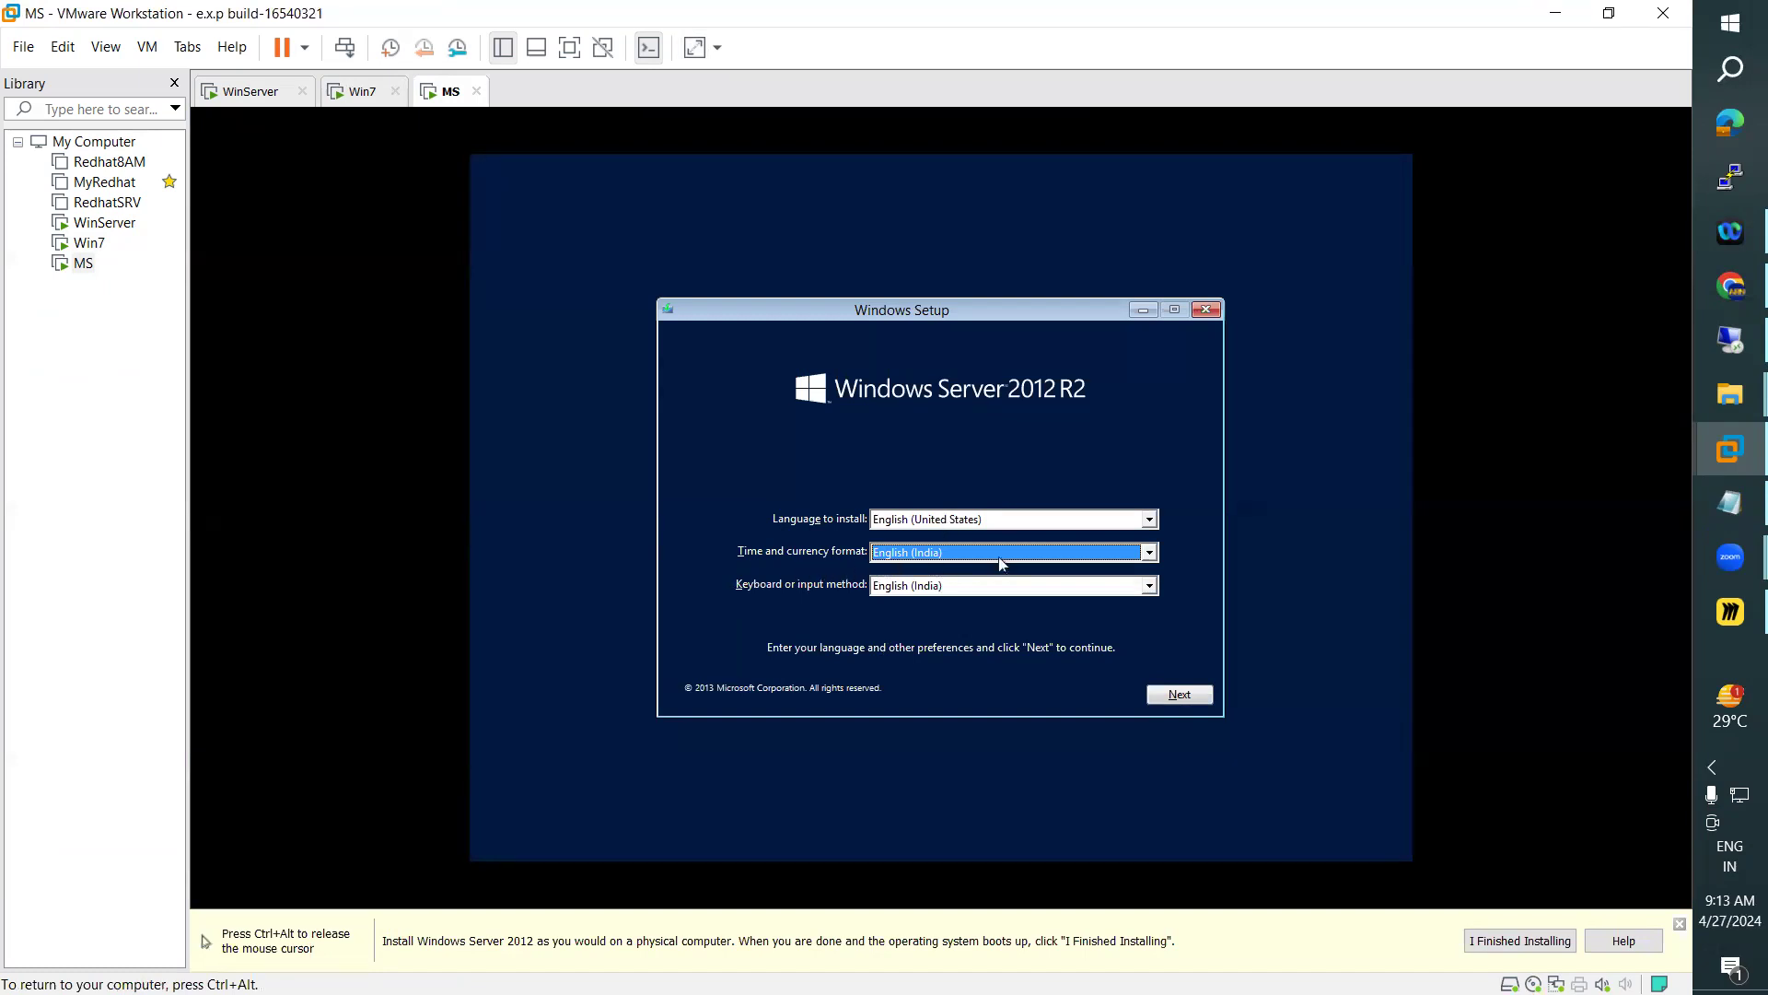
{"action": "left_click", "coordinate": [1189, 700]}
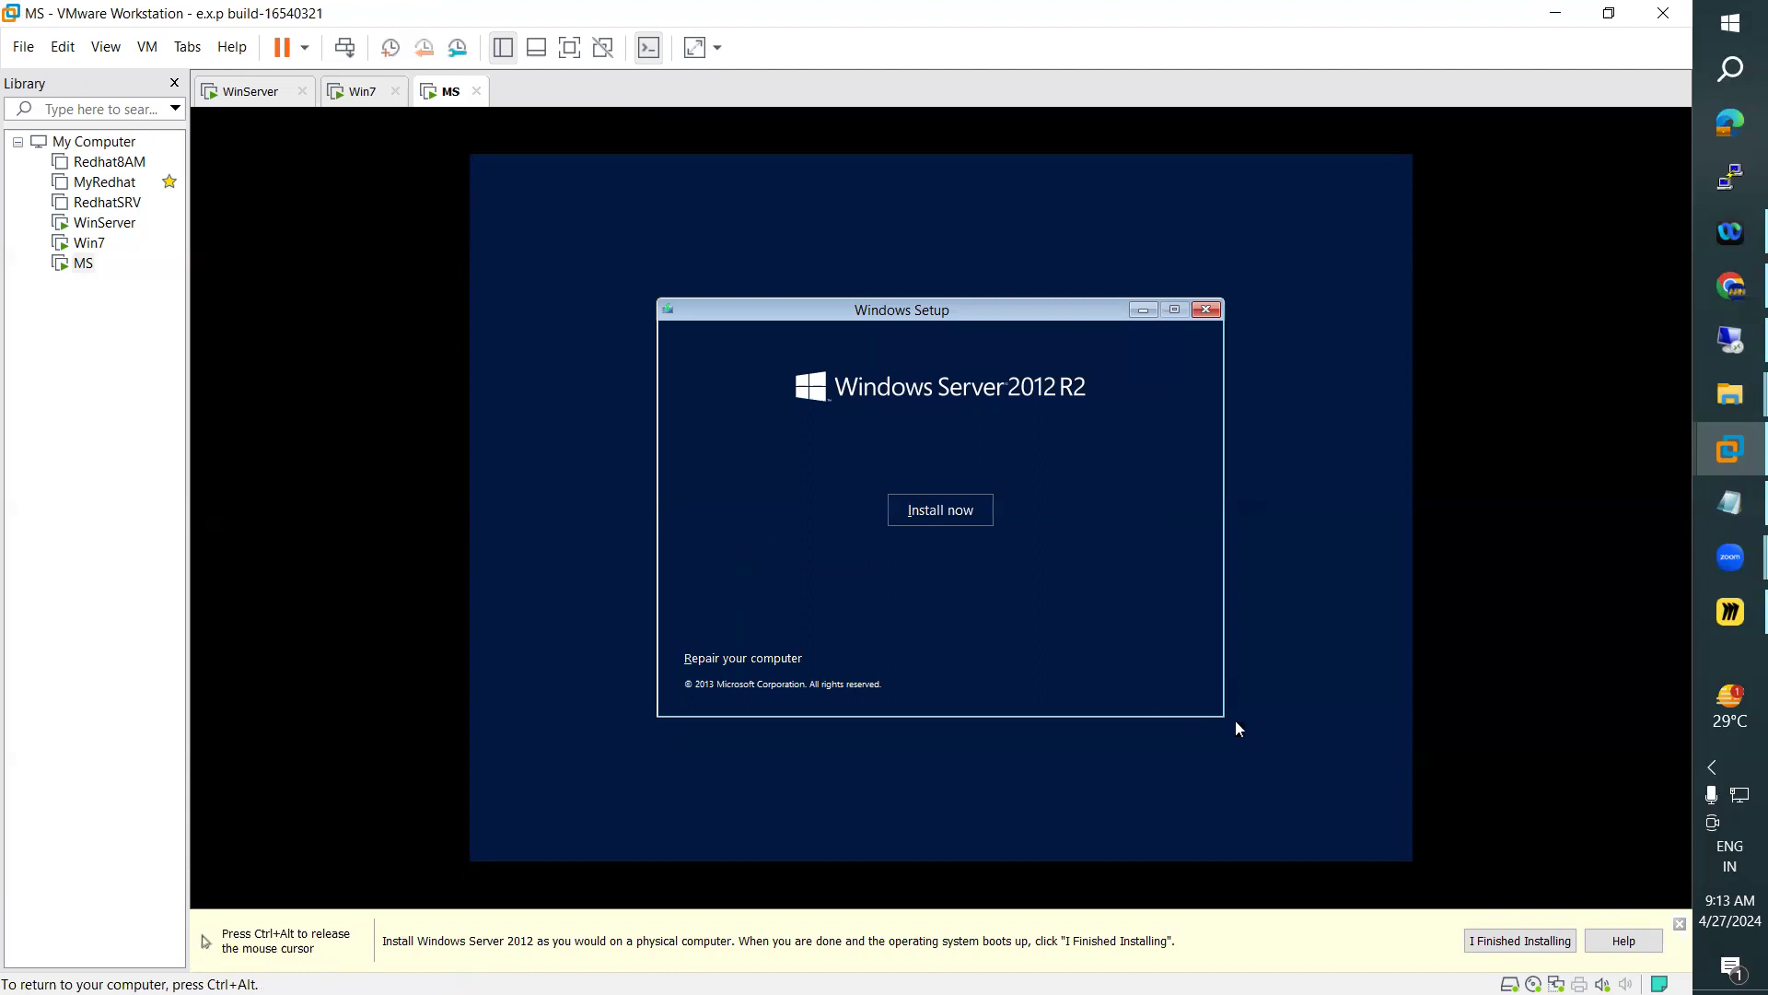
{"action": "left_click", "coordinate": [960, 516]}
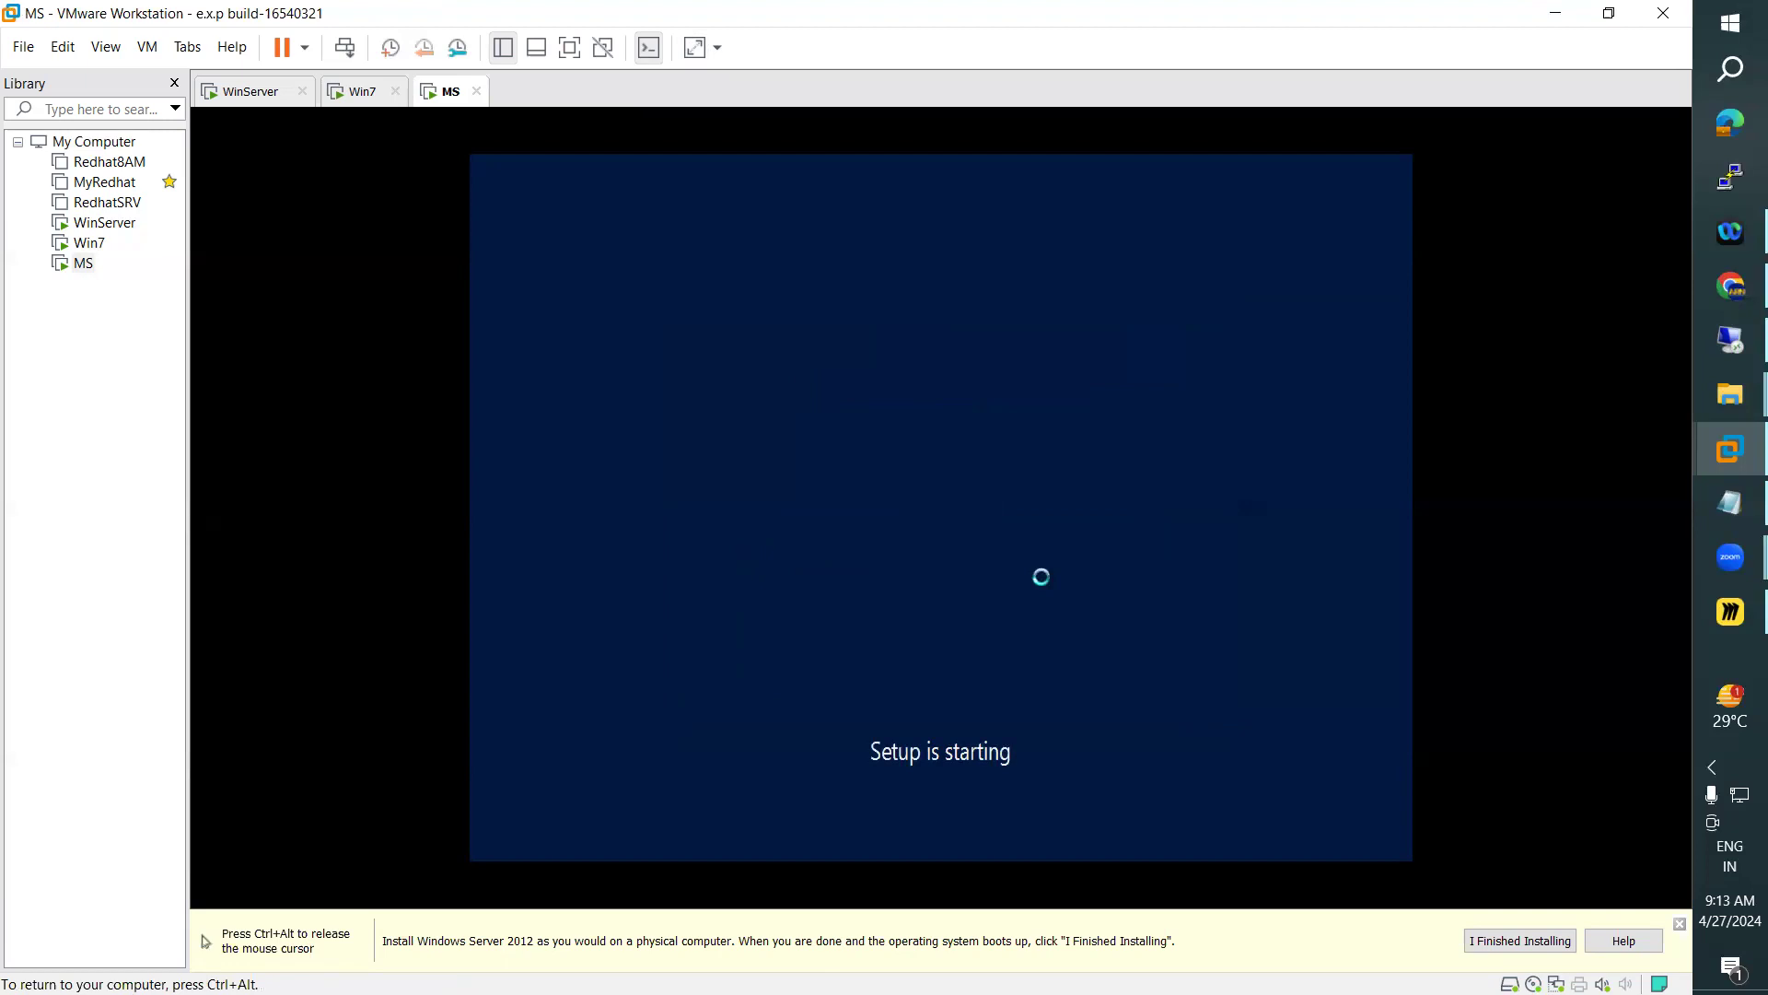
Check the Win7 machine and review the Member Servers section in the Notepad lab notes before returning to MS
{"action": "key", "text": "ctrl+alt"}
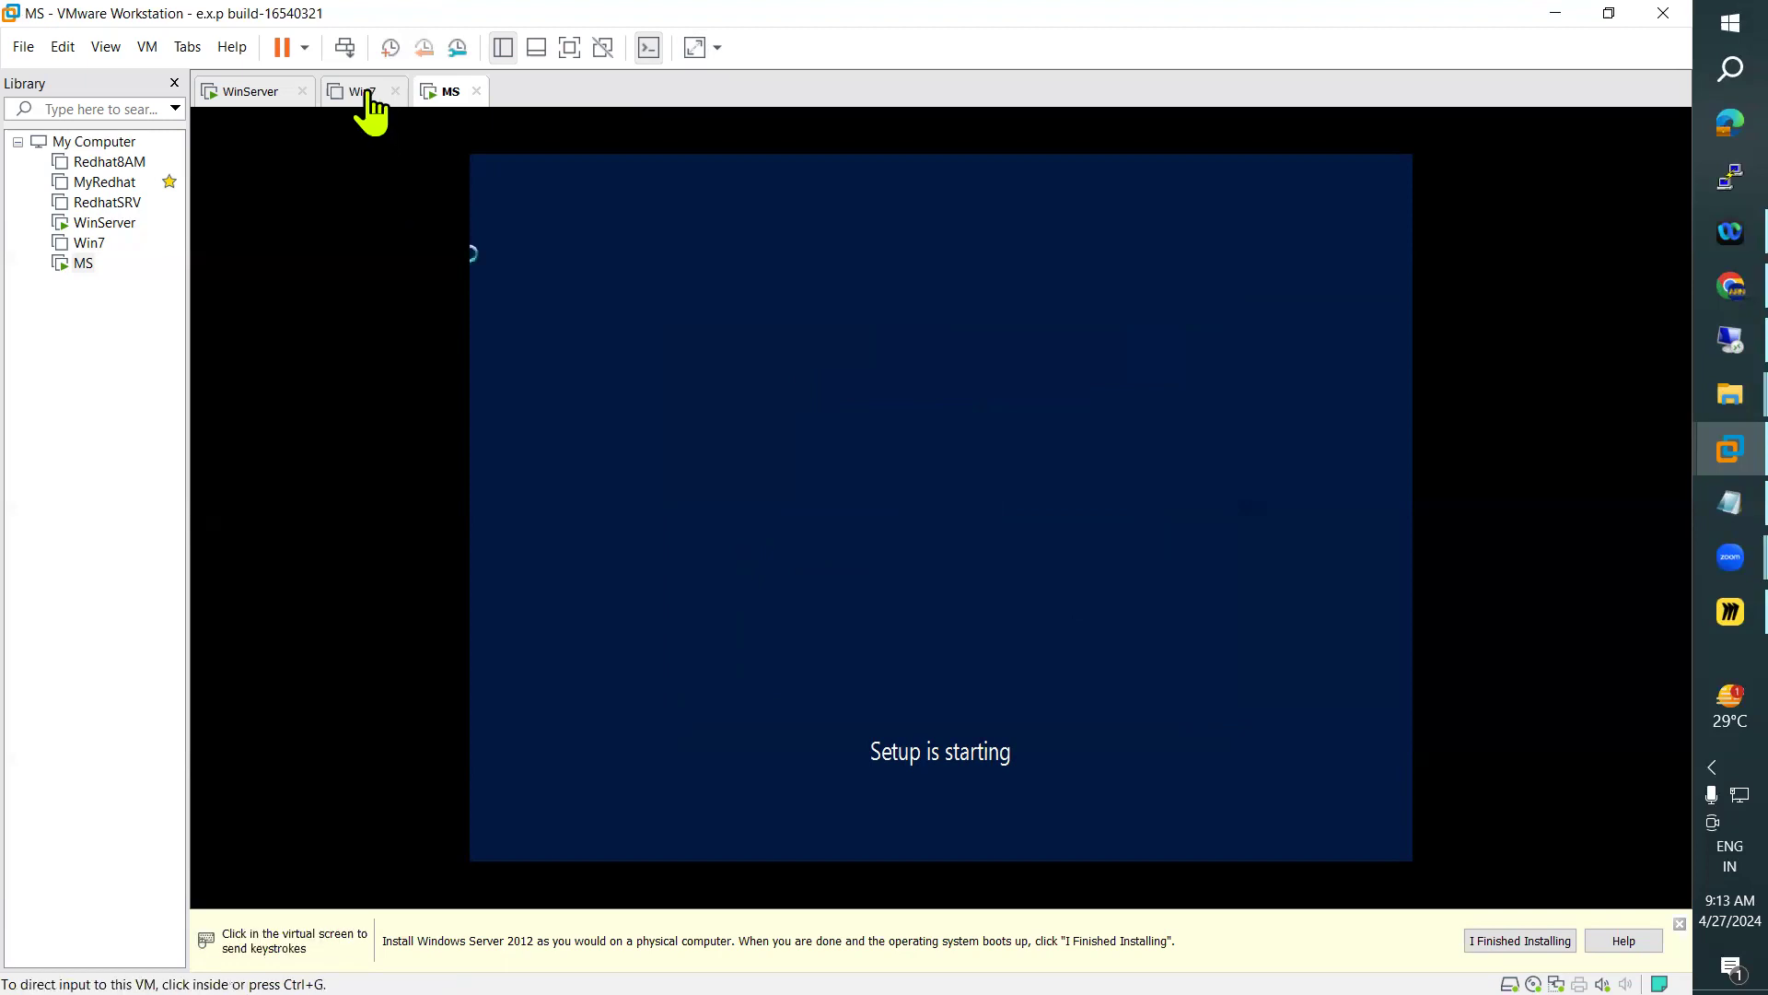
{"action": "left_click", "coordinate": [367, 93]}
{"action": "left_click", "coordinate": [440, 95]}
{"action": "left_click", "coordinate": [1699, 508]}
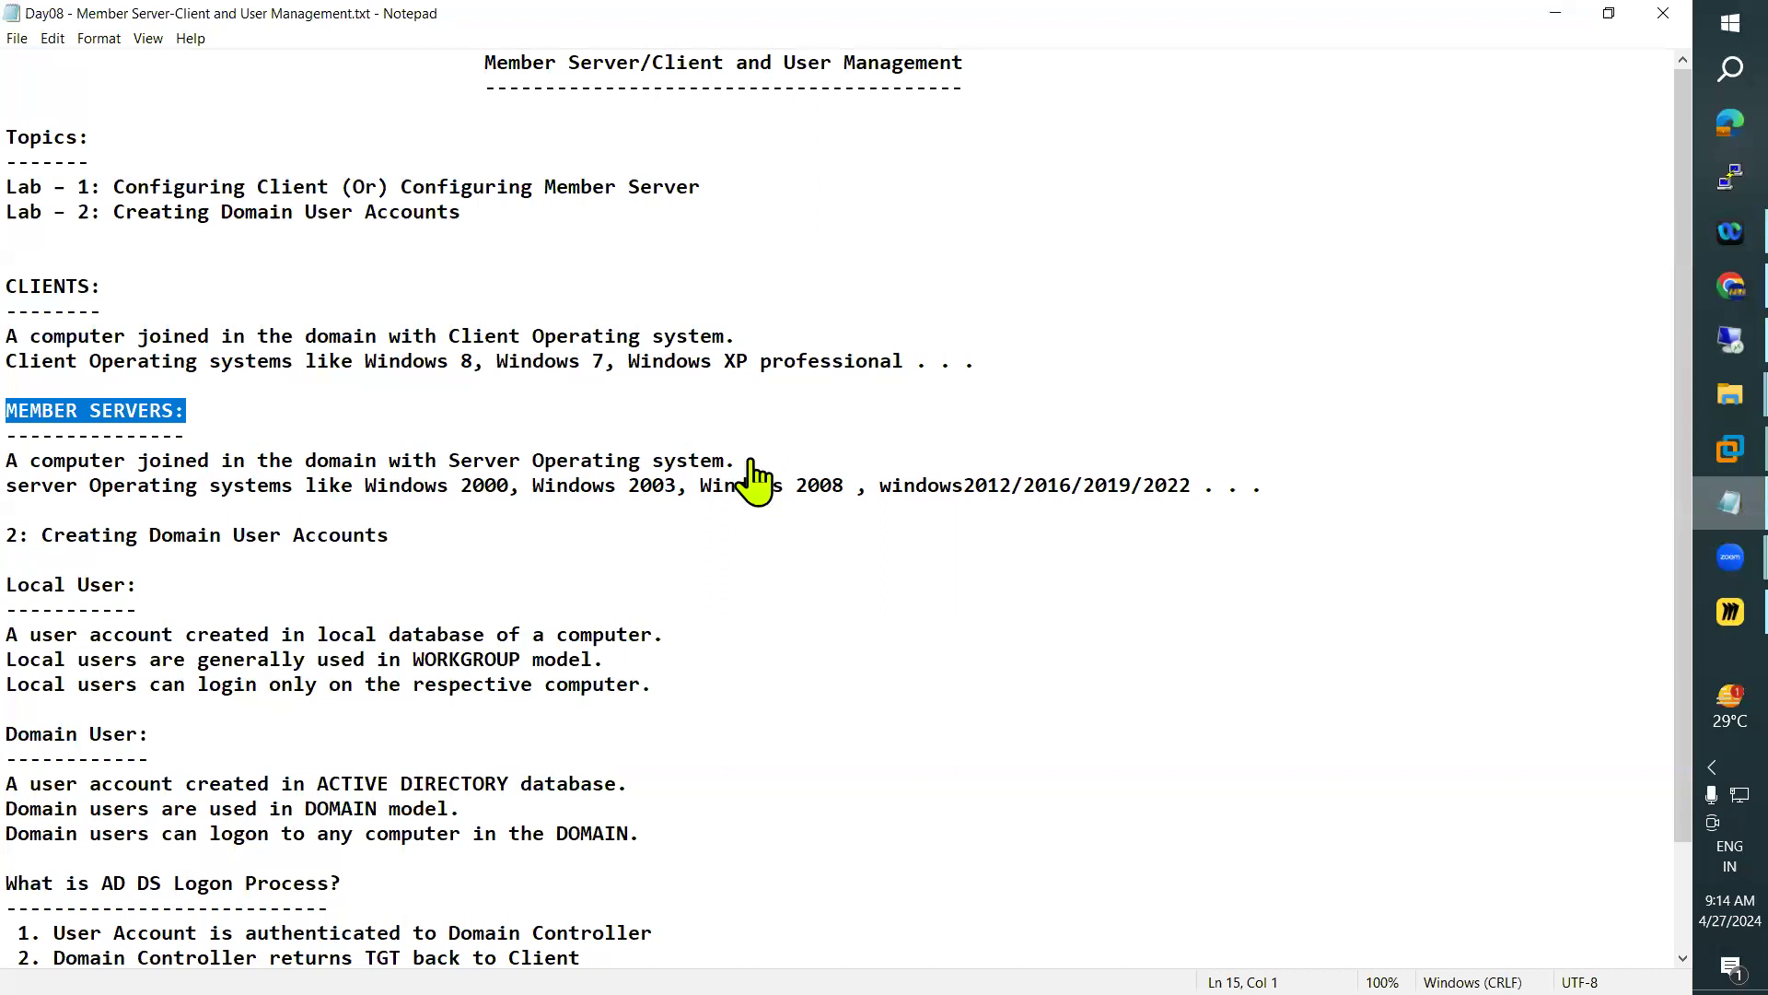
{"action": "key", "text": "alt+Tab"}
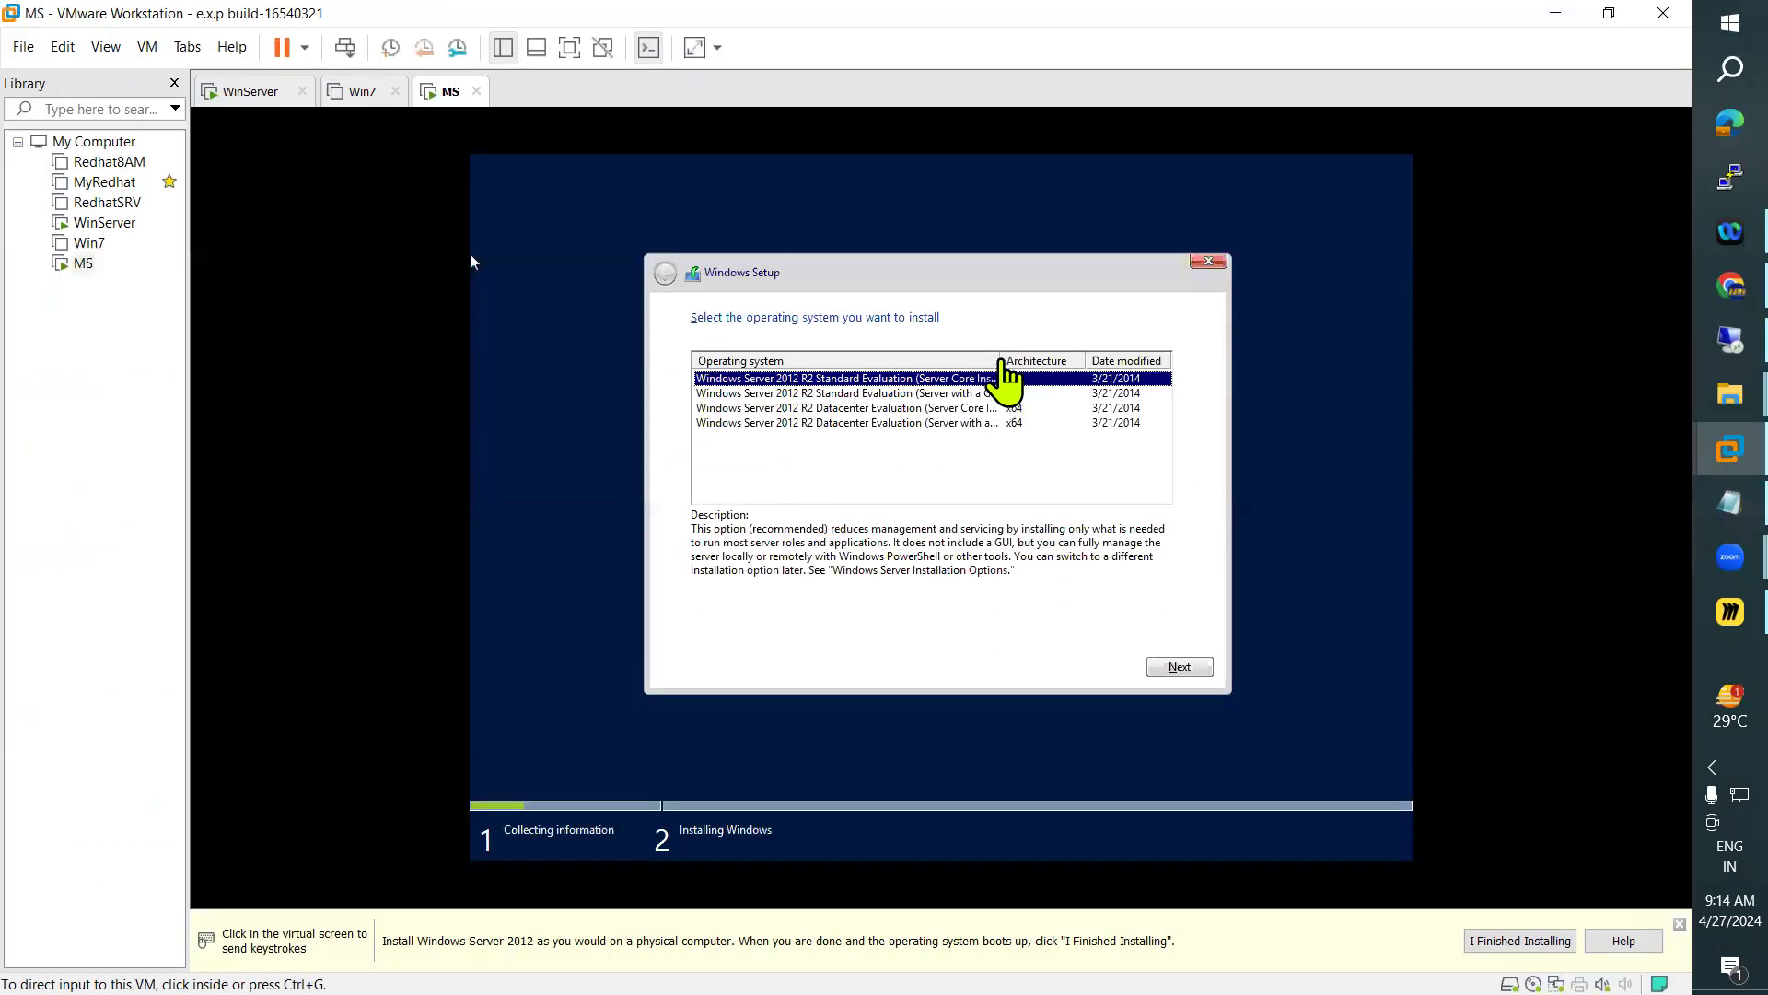
Widen the operating system column and choose Windows Server 2012 R2 Standard Evaluation (Server with a GUI) for installation
{"action": "left_click", "coordinate": [472, 261]}
{"action": "left_click_drag", "start_coordinate": [999, 361], "coordinate": [1039, 362]}
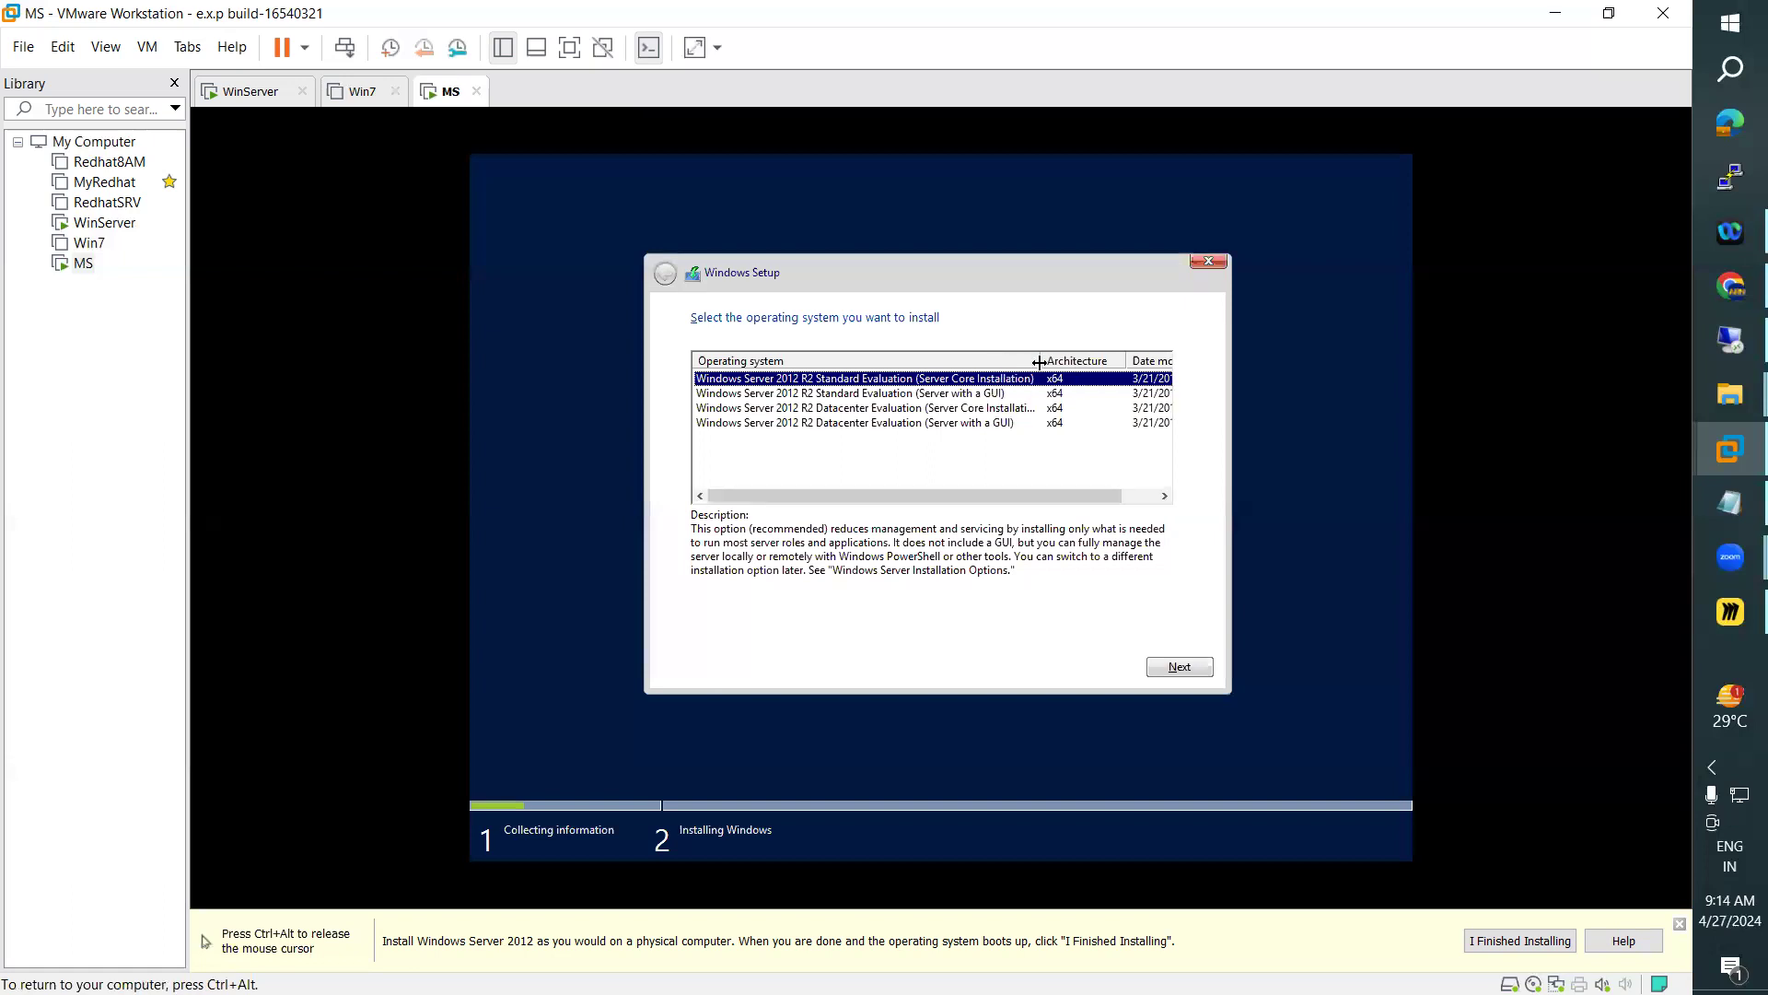
{"action": "left_click", "coordinate": [962, 393]}
{"action": "left_click", "coordinate": [1169, 670]}
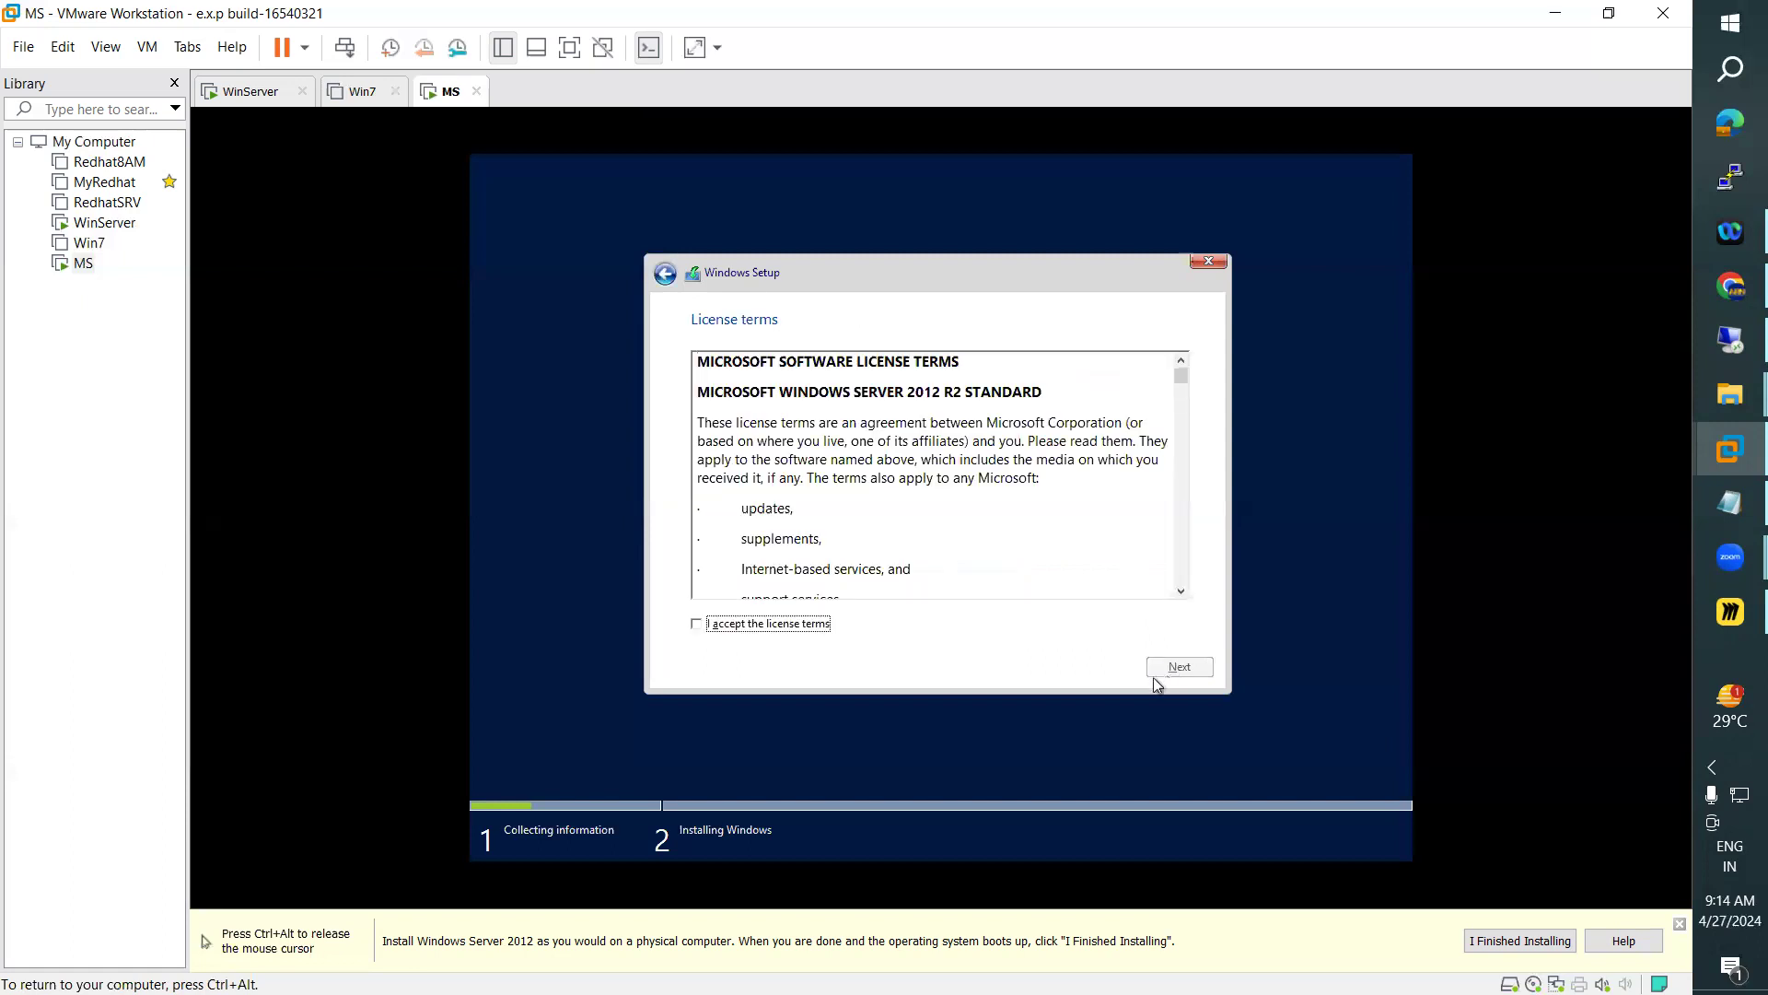
Accept the license terms and choose the custom, Windows-only installation type
{"action": "left_click", "coordinate": [760, 626]}
{"action": "left_click", "coordinate": [1175, 667]}
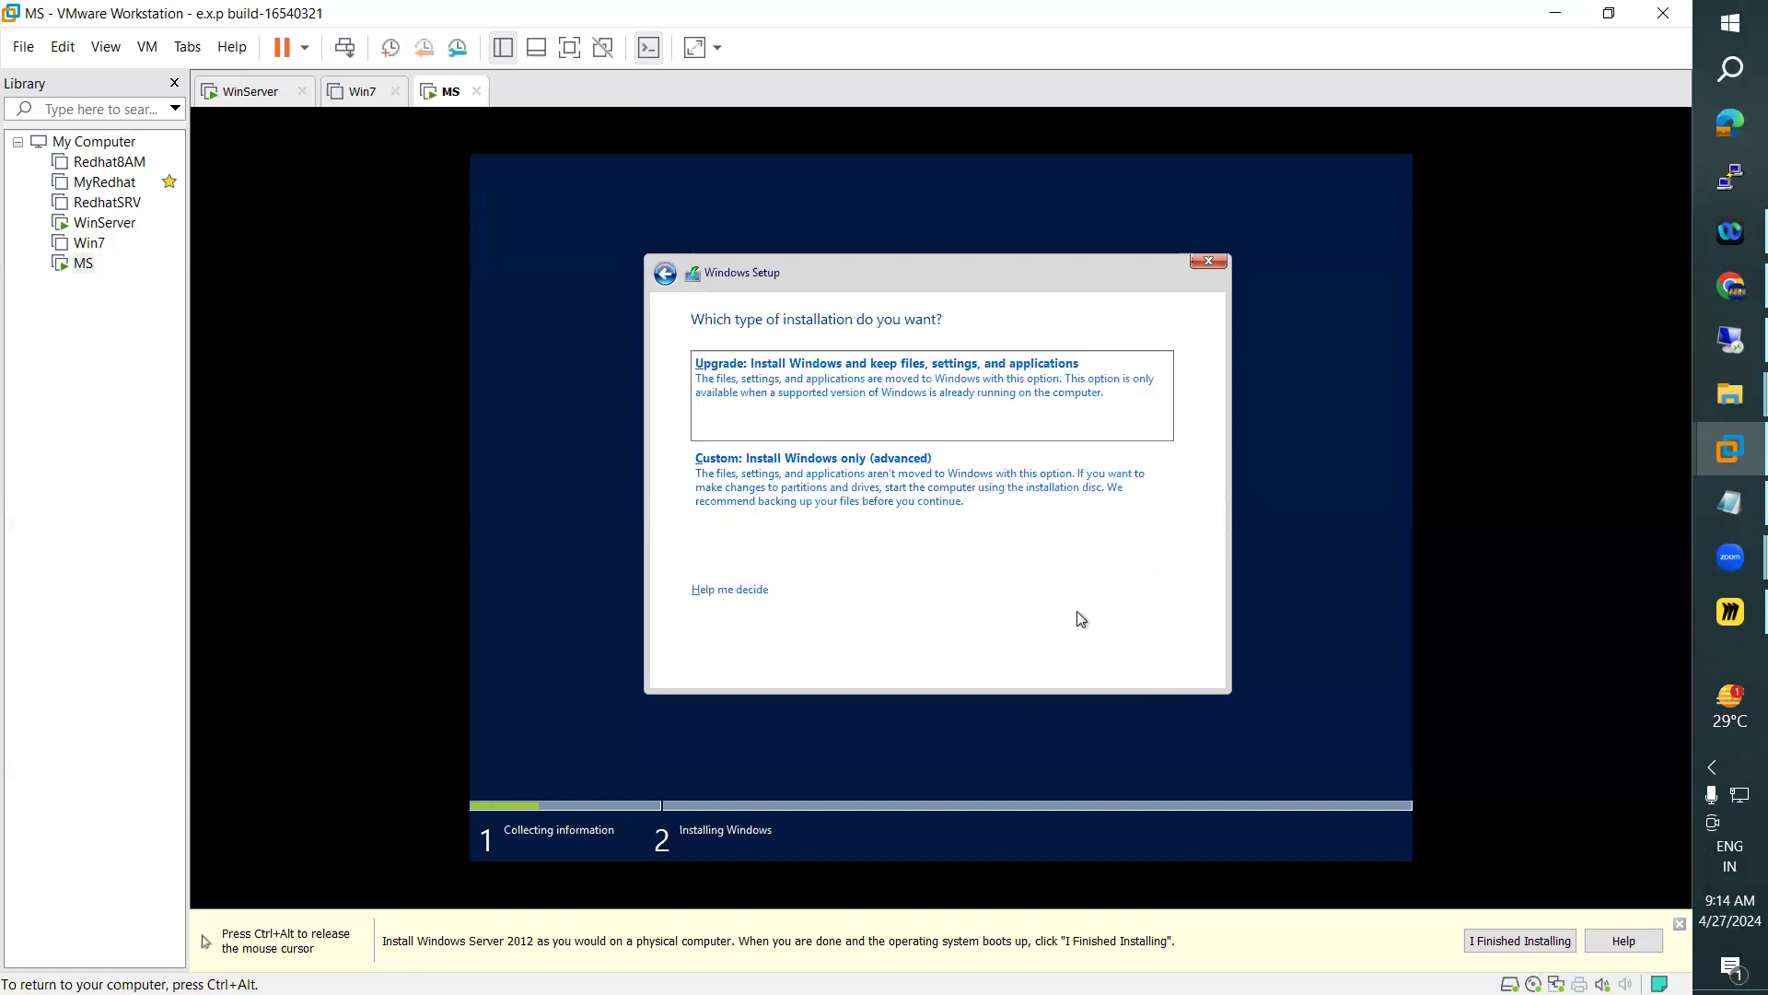
{"action": "left_click", "coordinate": [838, 501]}
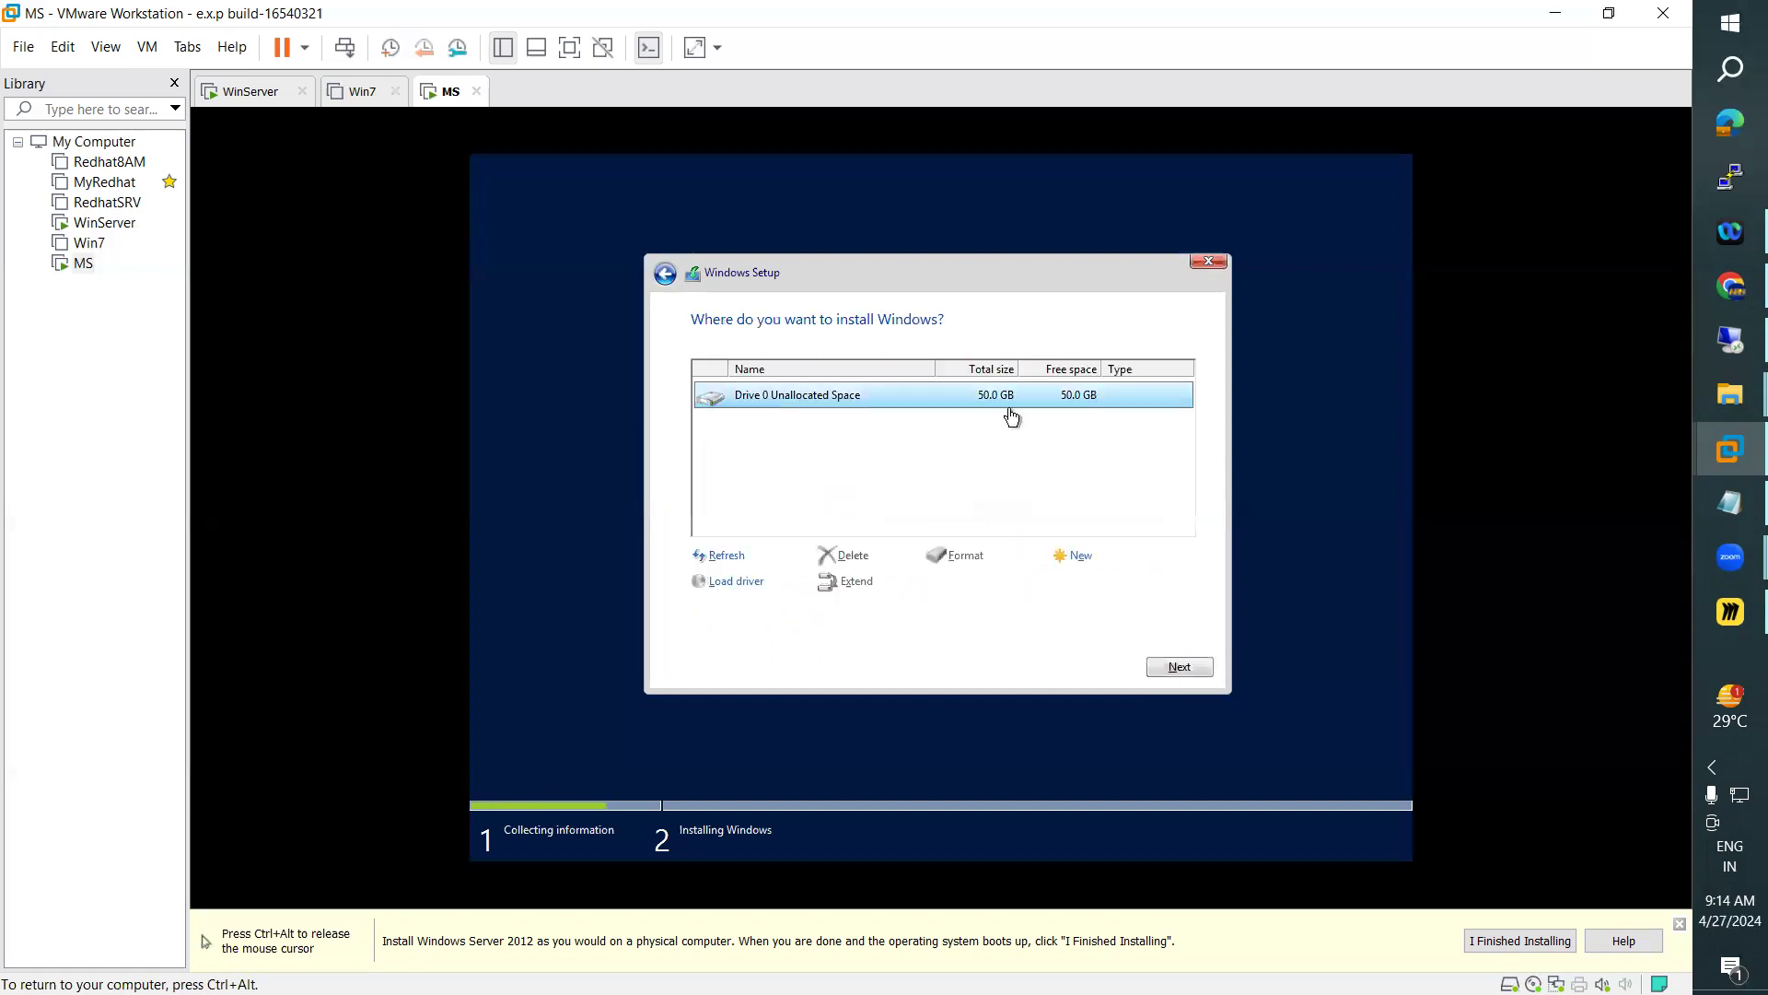
Create a 31200 MB partition on Drive 0 and another partition from all of the remaining unallocated space
{"action": "left_click", "coordinate": [1083, 558]}
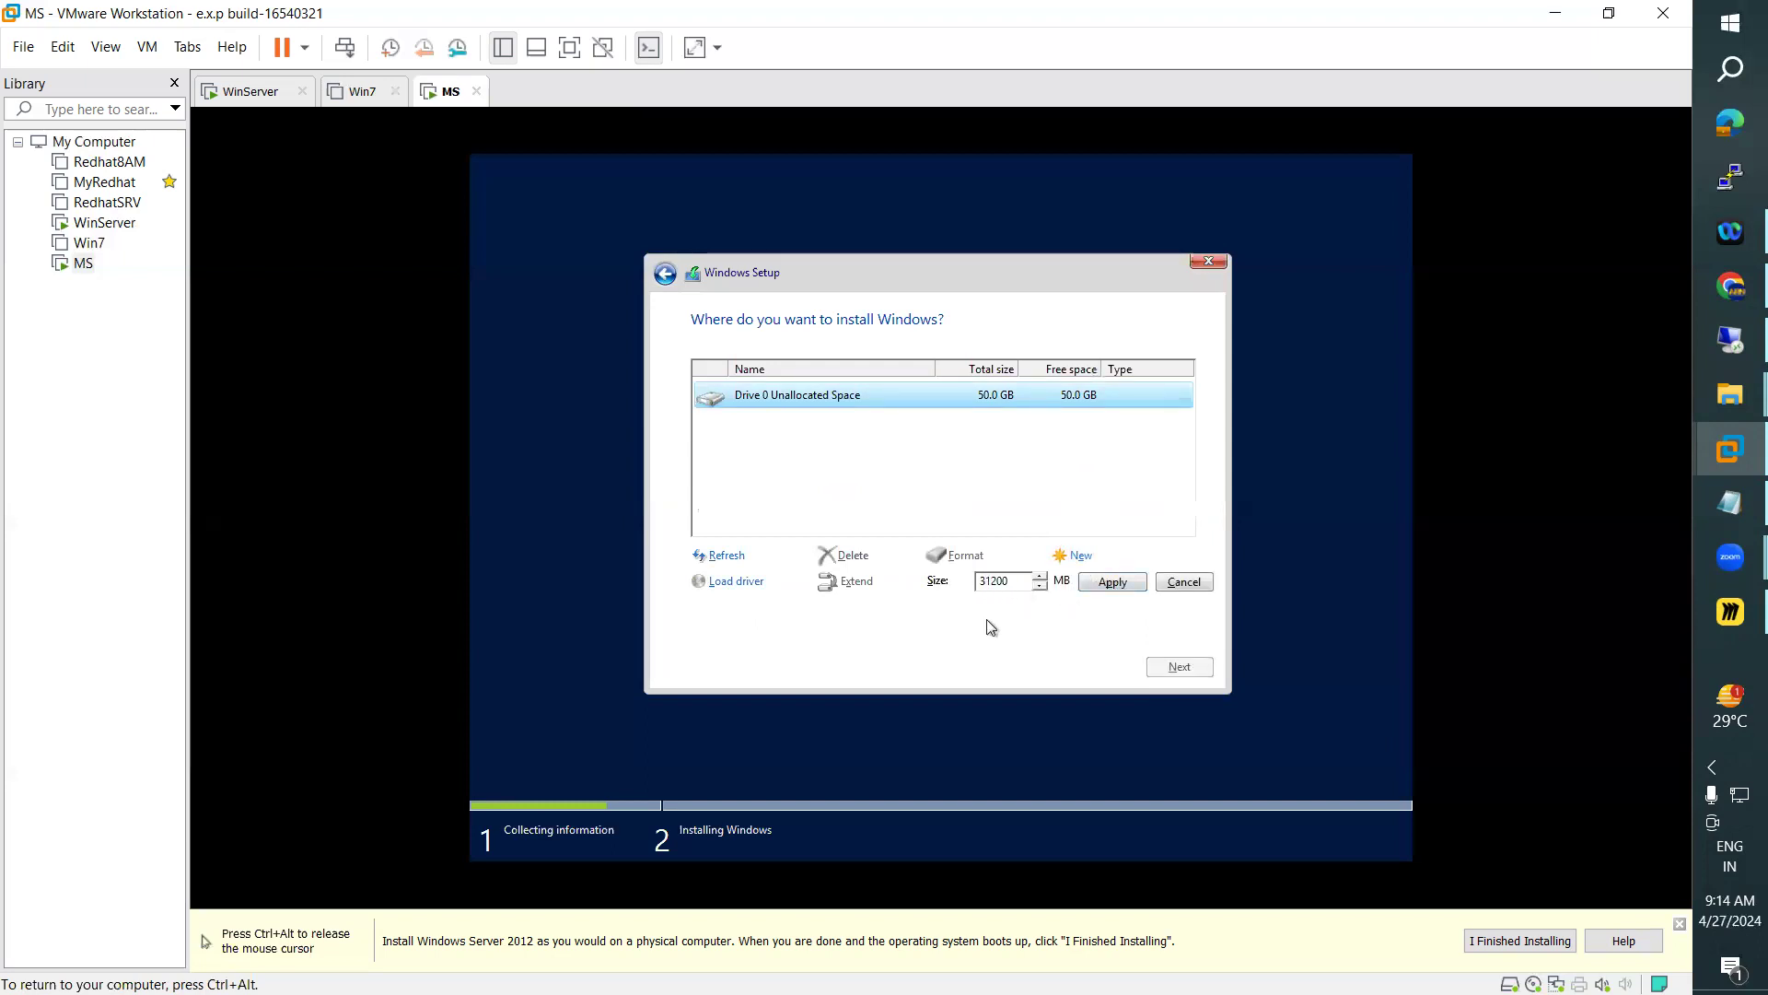
{"action": "left_click", "coordinate": [1119, 580]}
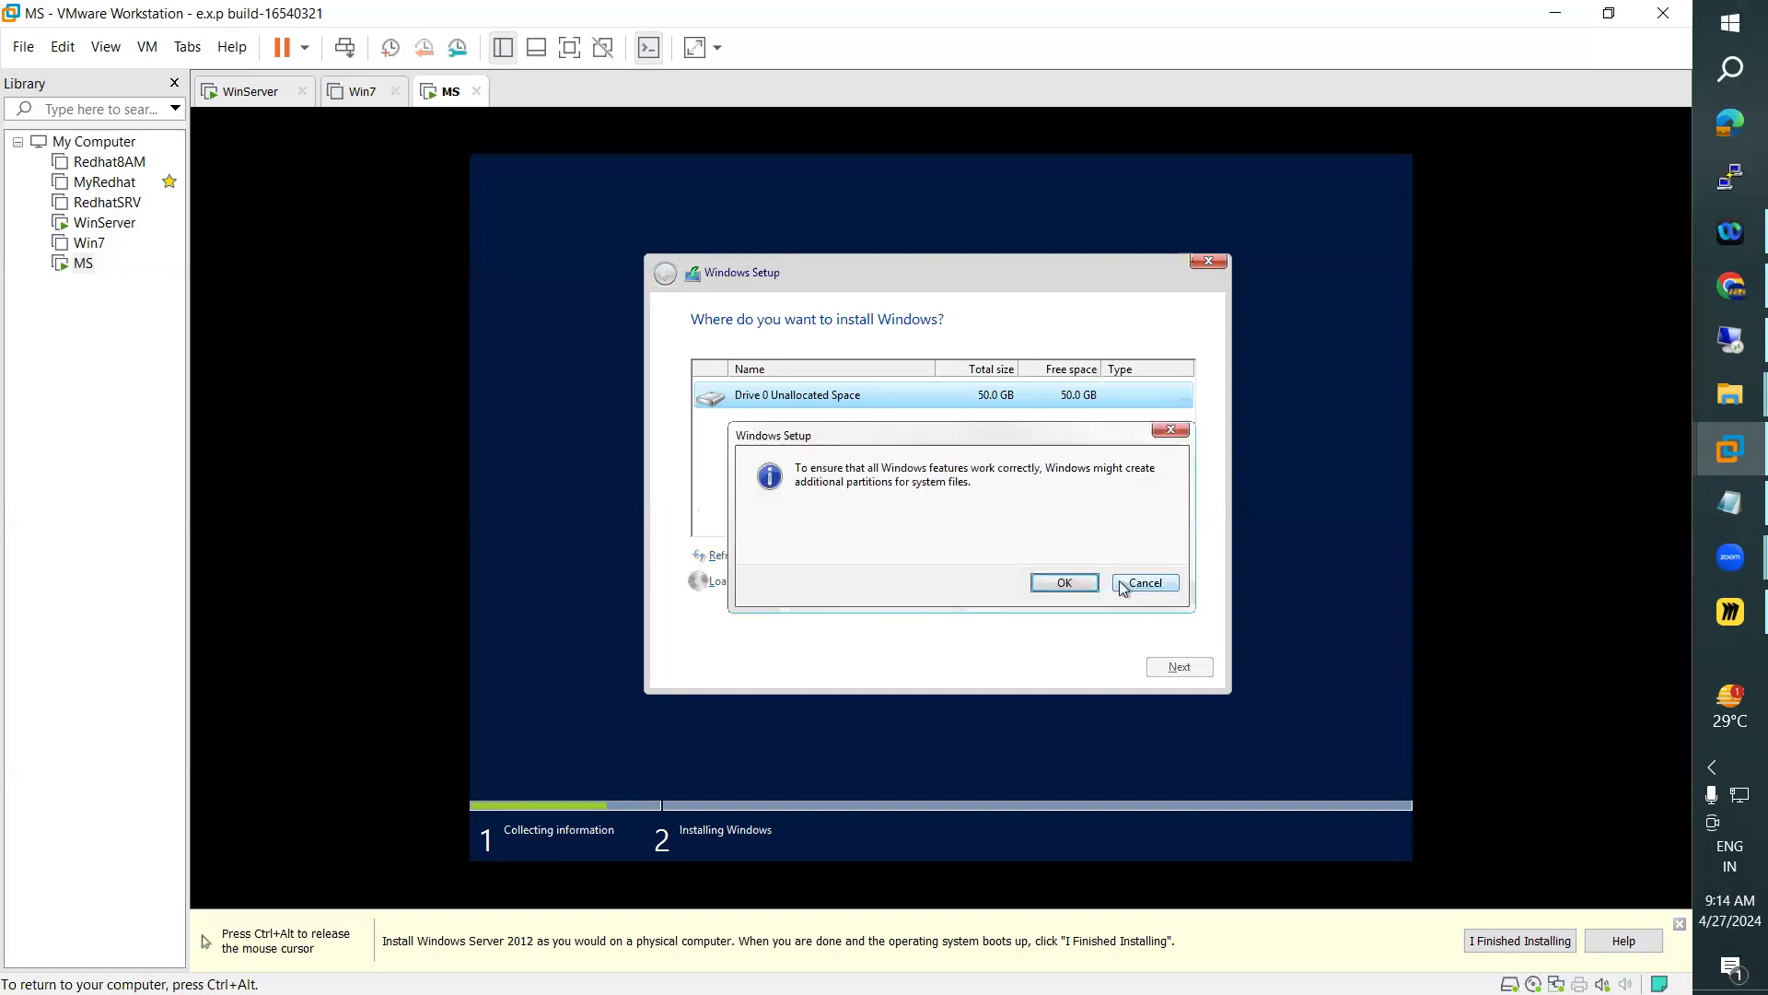
{"action": "left_click", "coordinate": [1061, 583]}
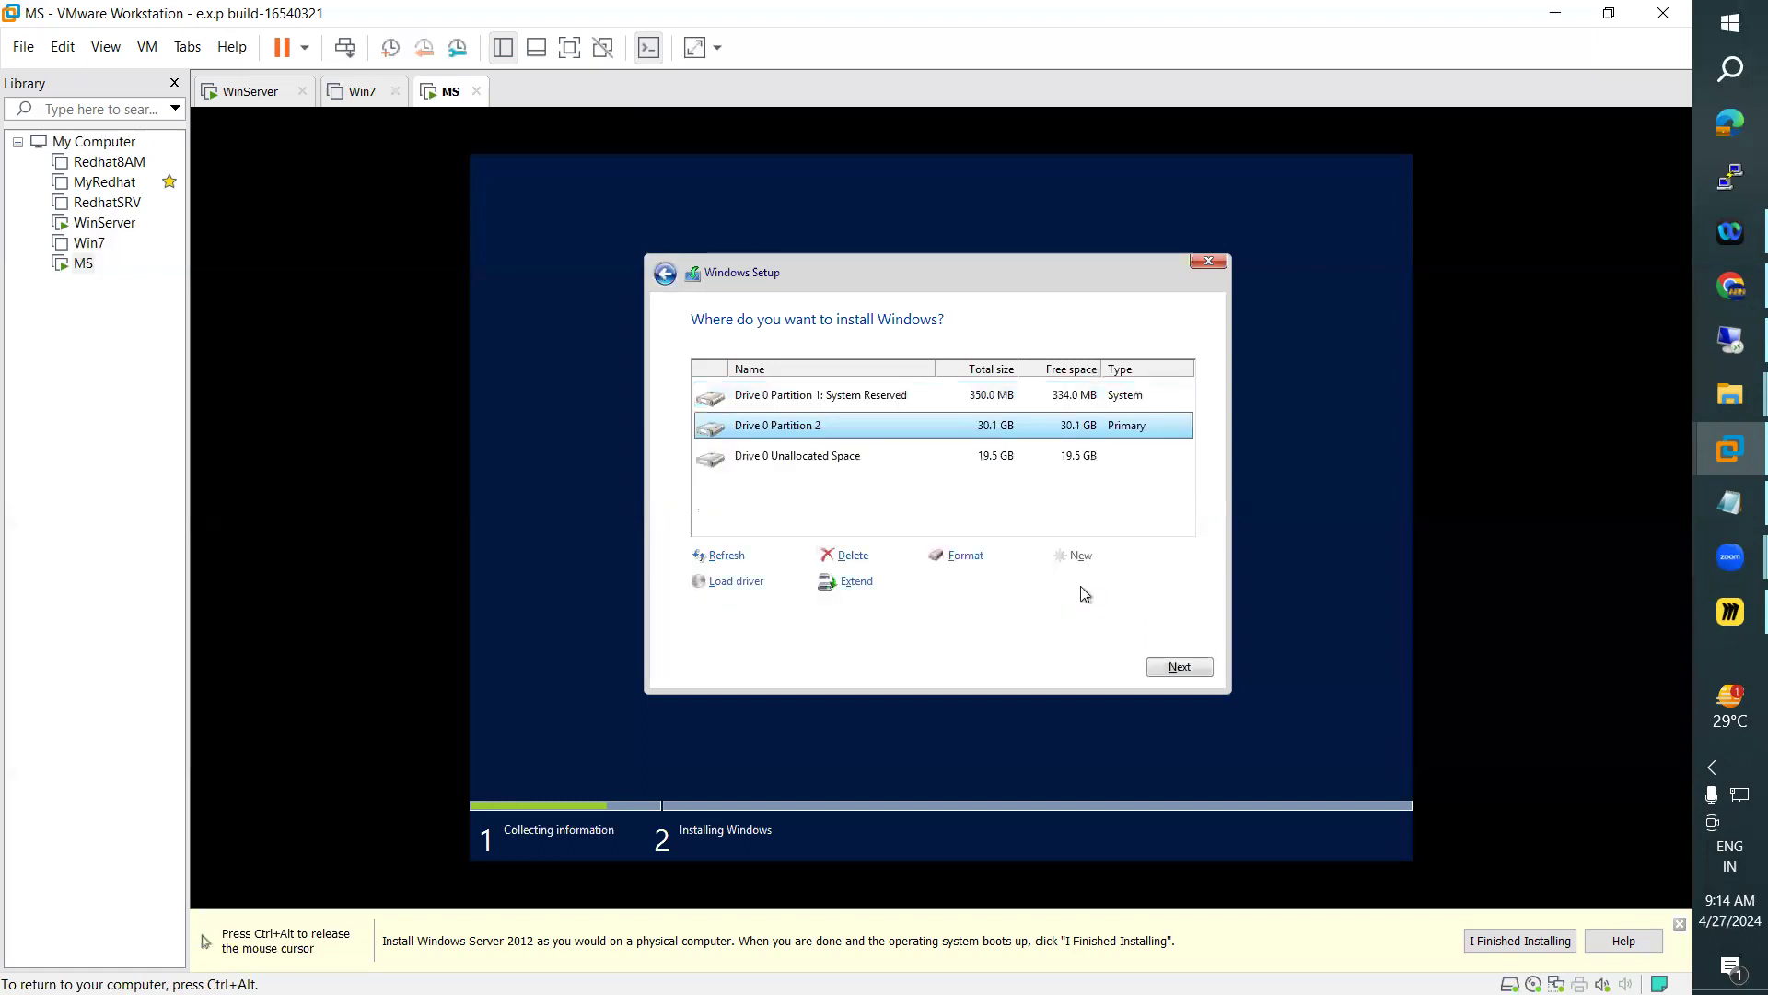
{"action": "left_click", "coordinate": [1028, 459]}
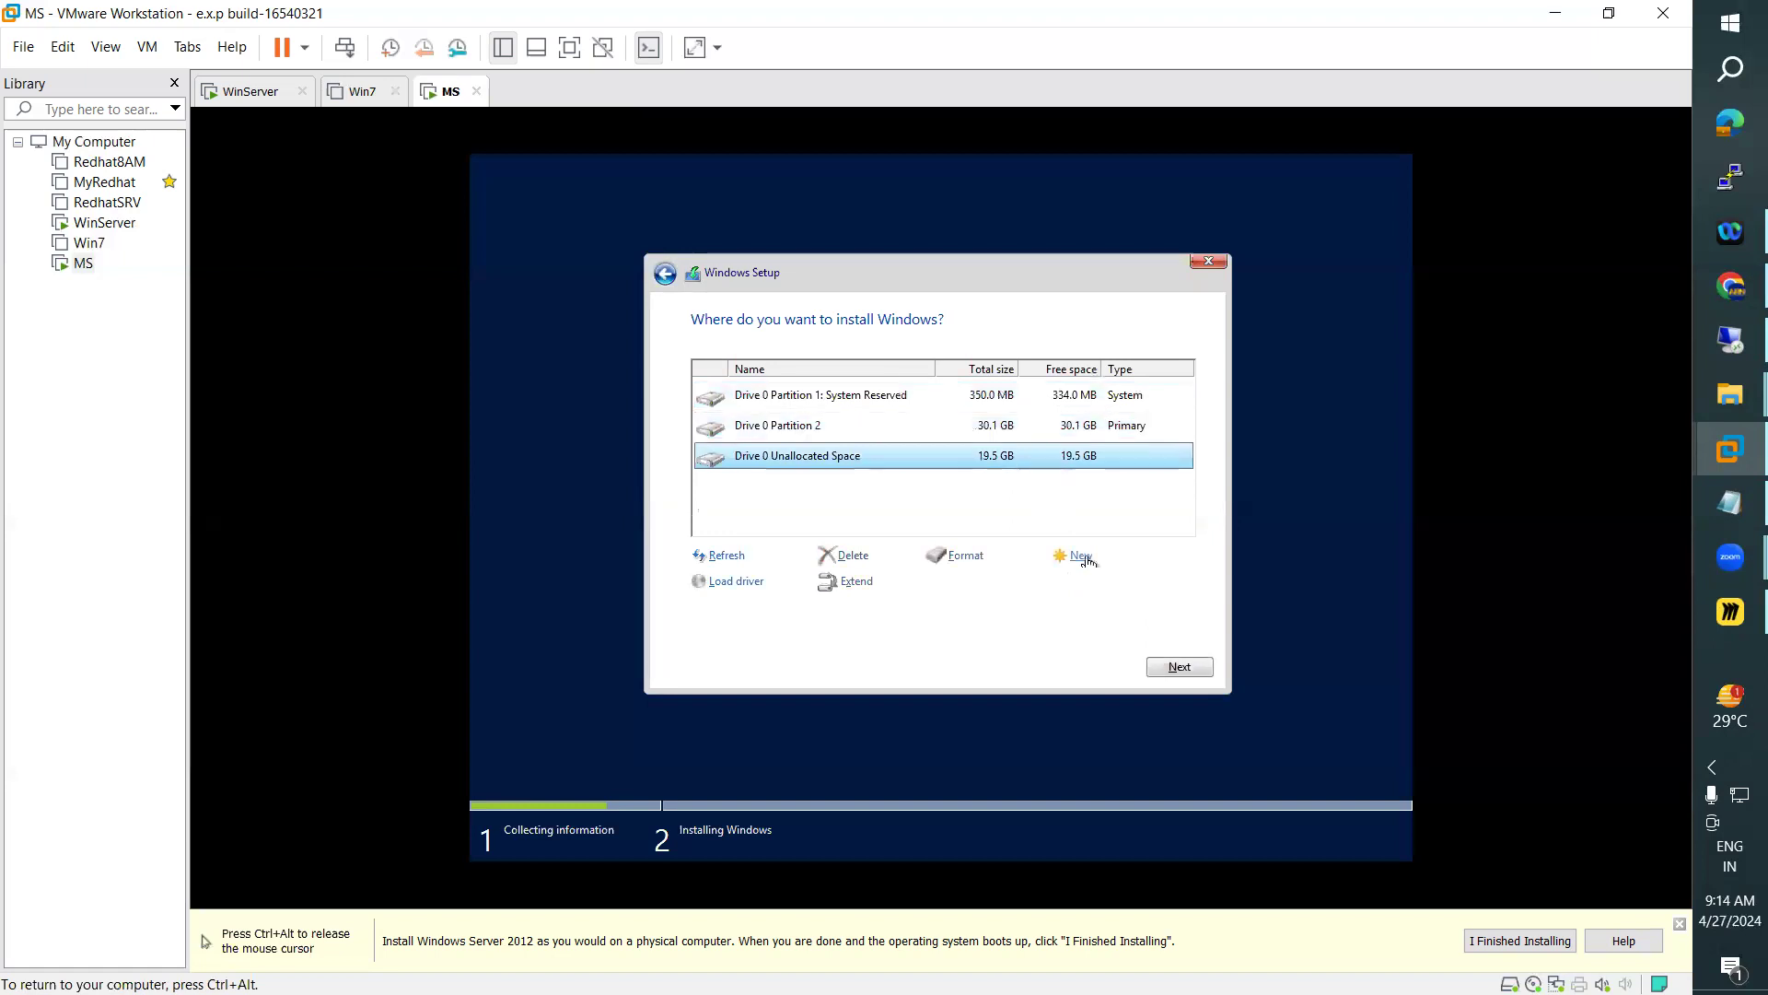
{"action": "left_click", "coordinate": [1081, 558]}
{"action": "left_click", "coordinate": [1118, 583]}
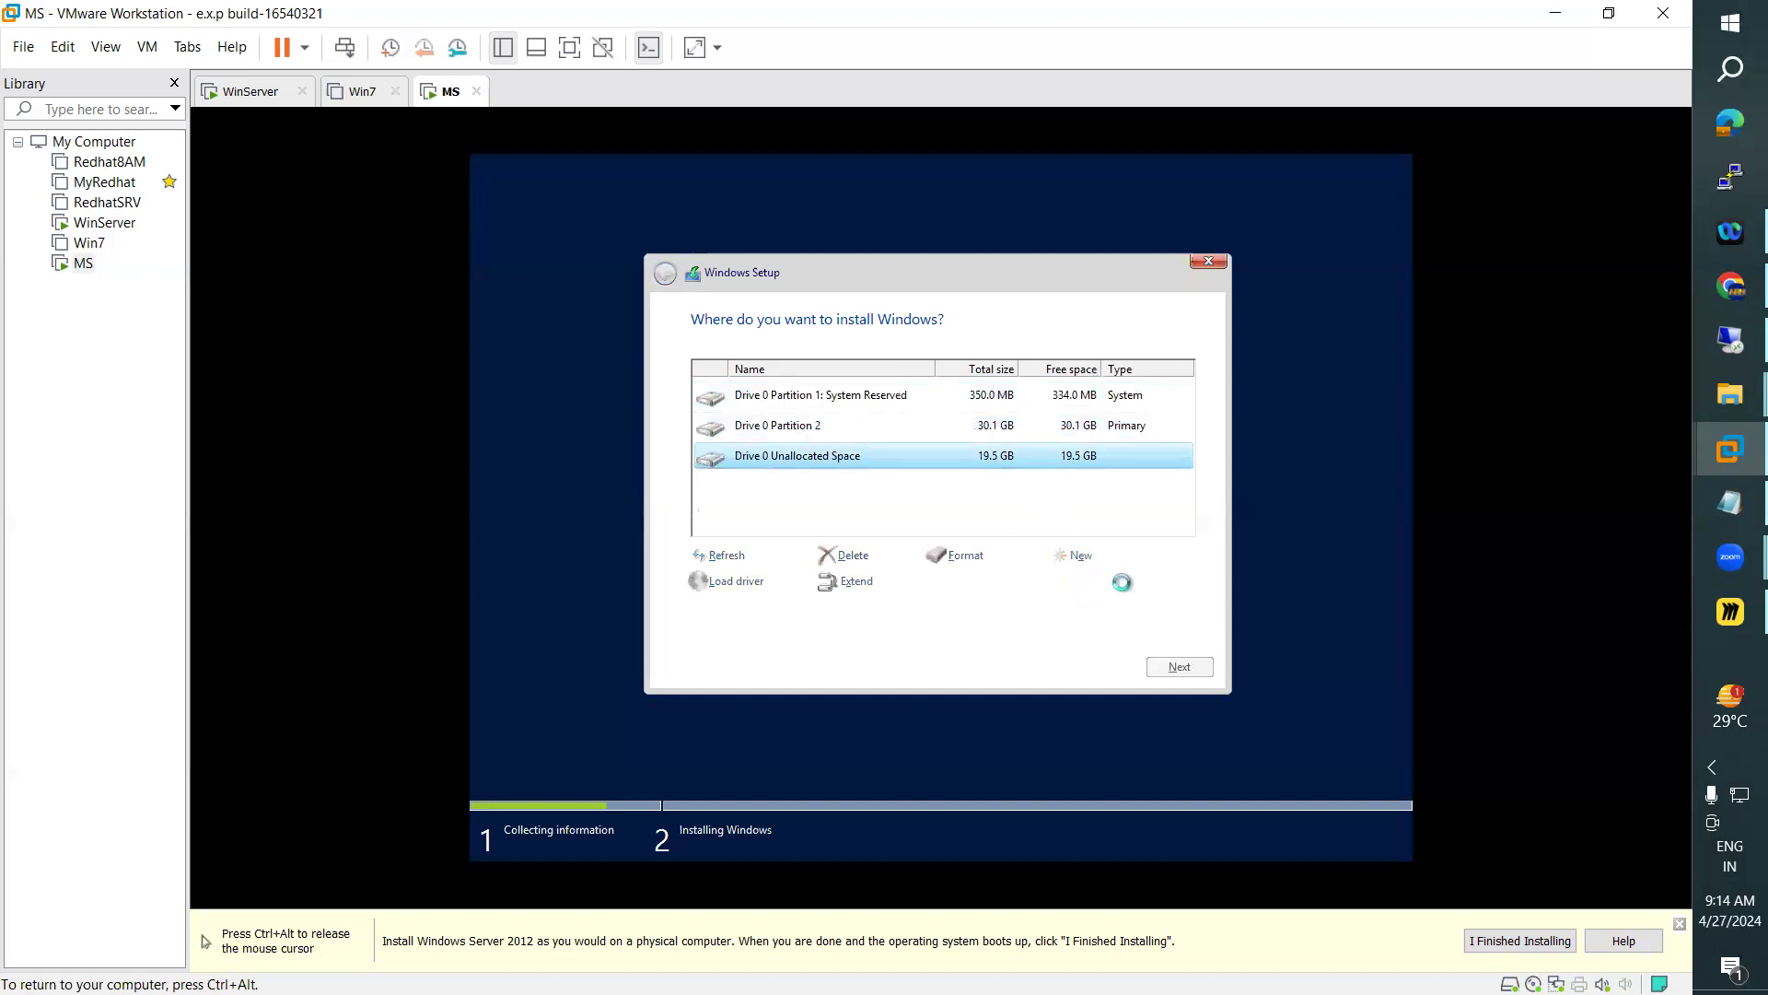
Format Drive 0 Partition 2 and accept the data-loss warning
{"action": "left_click", "coordinate": [900, 429]}
{"action": "left_click", "coordinate": [884, 461]}
{"action": "left_click", "coordinate": [881, 429]}
{"action": "left_click", "coordinate": [978, 563]}
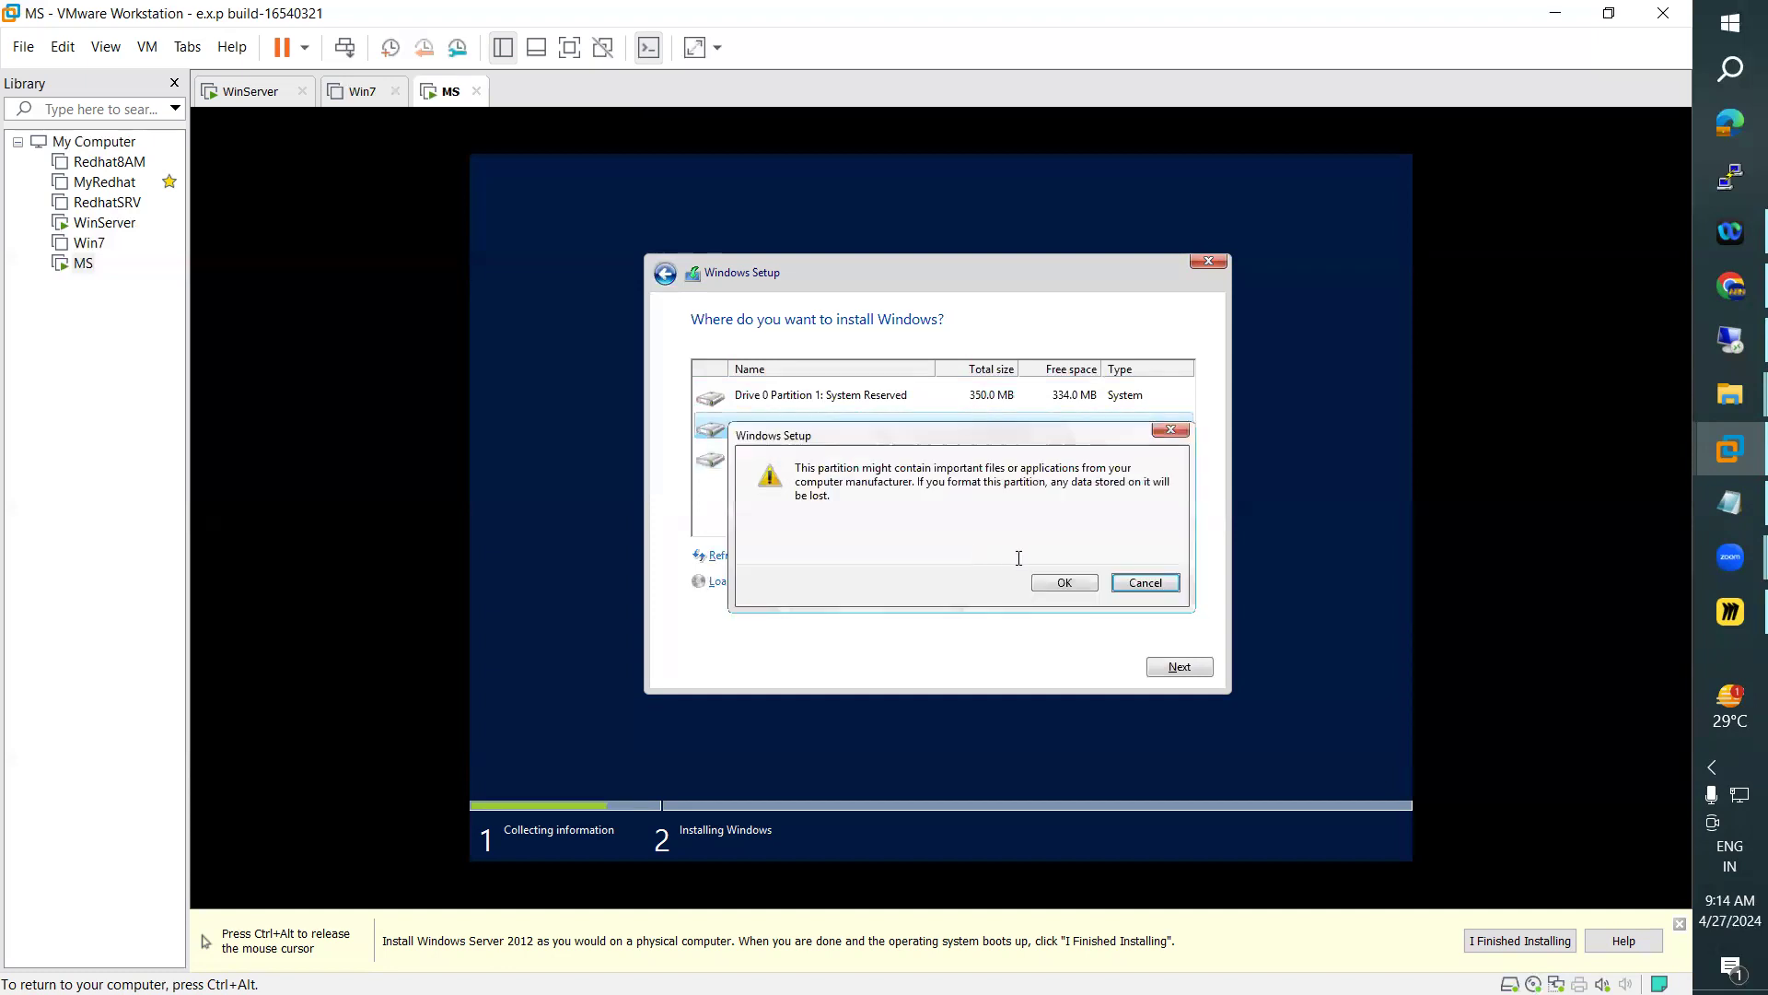
{"action": "left_click", "coordinate": [1066, 582]}
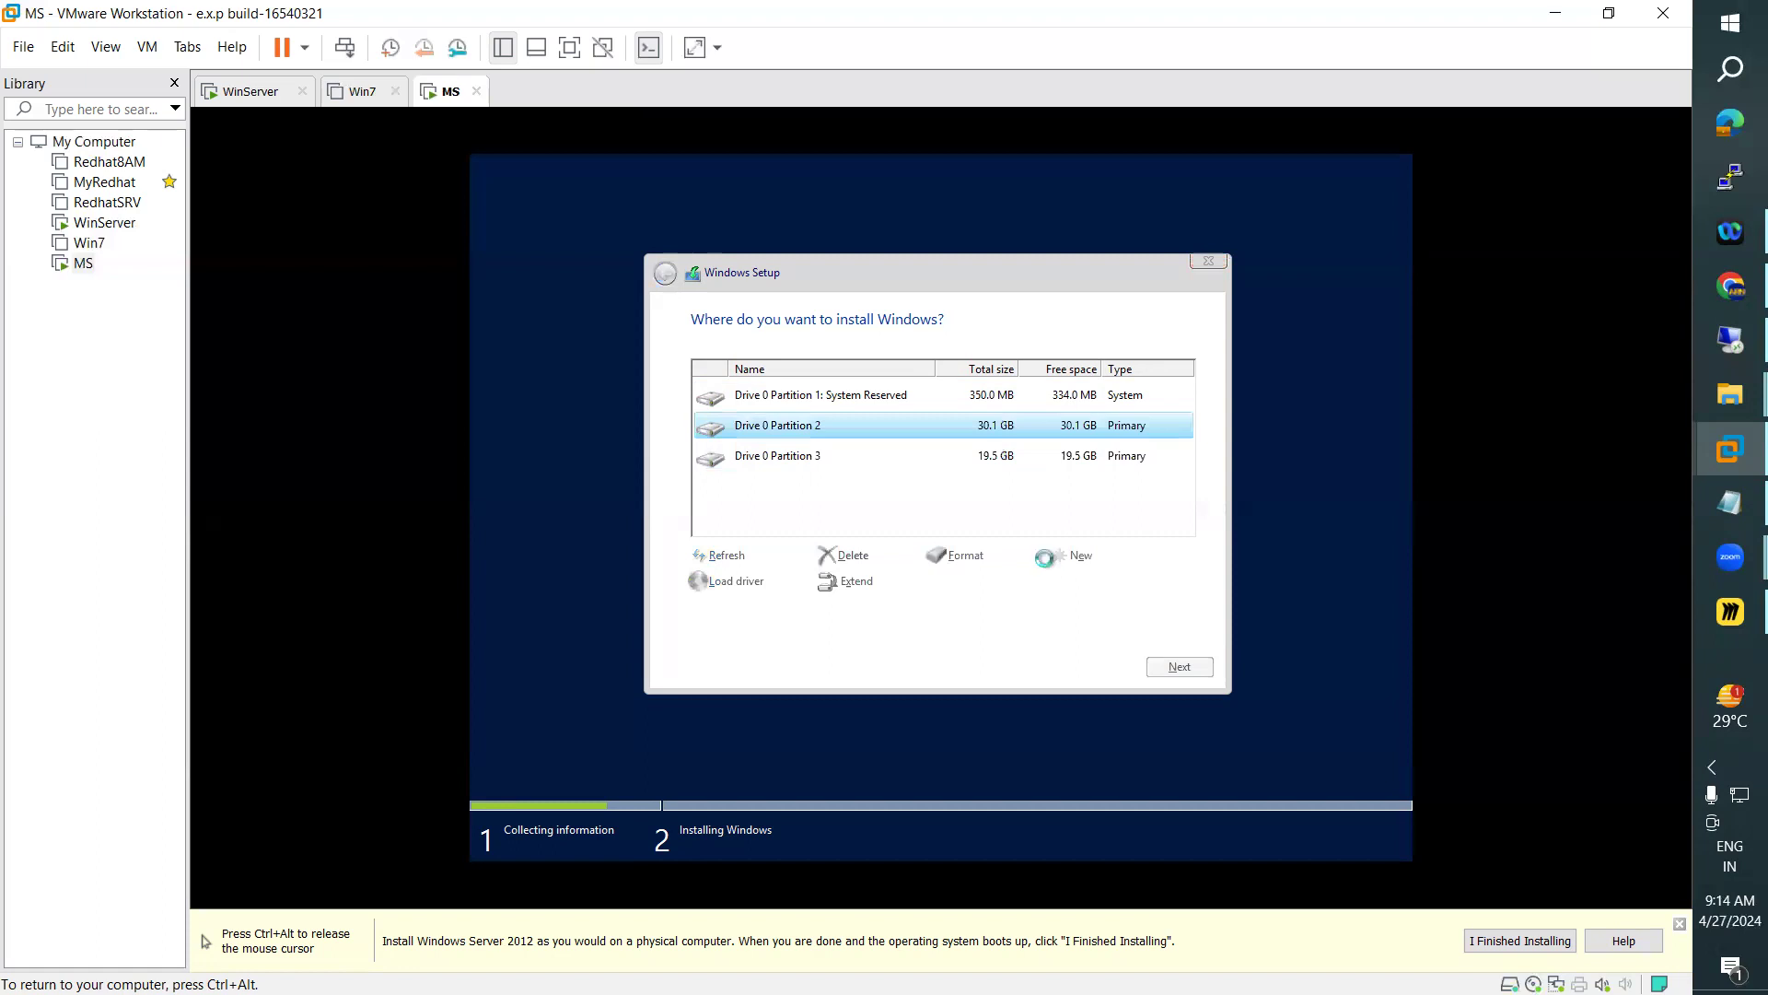
Format Drive 0 Partition 3 and start installing Windows on Partition 2
{"action": "left_click", "coordinate": [958, 460]}
{"action": "left_click", "coordinate": [967, 556]}
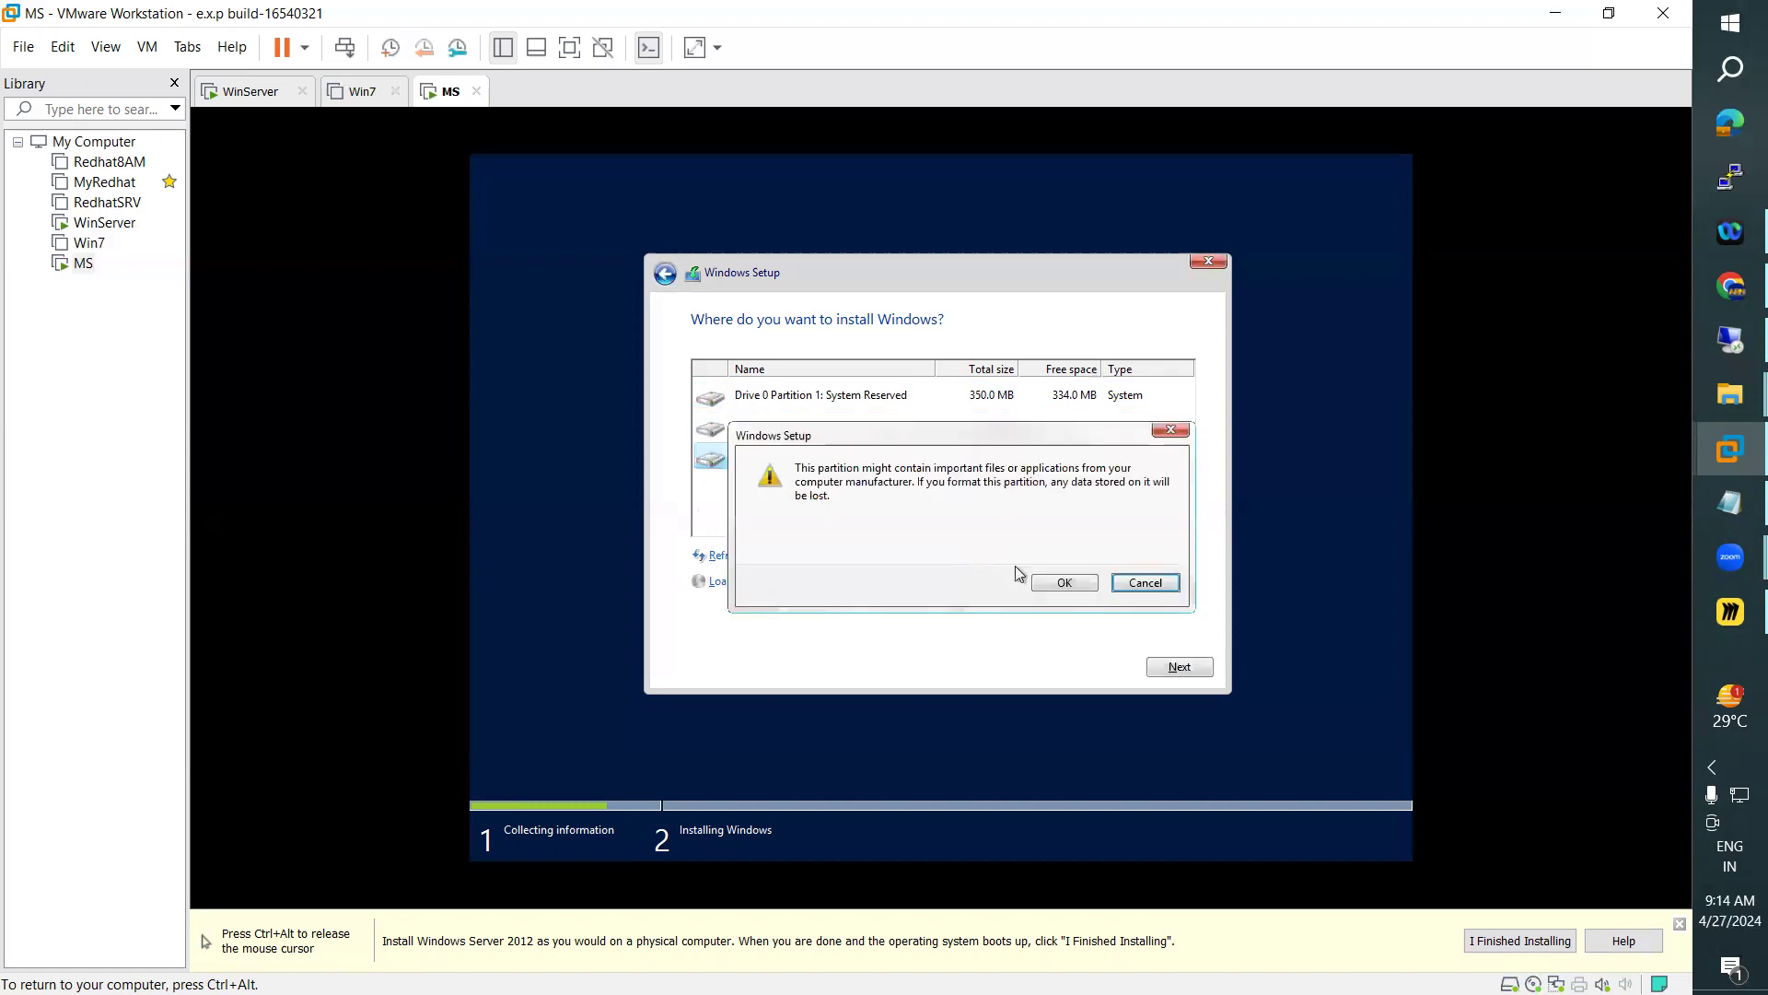
{"action": "left_click", "coordinate": [1062, 585]}
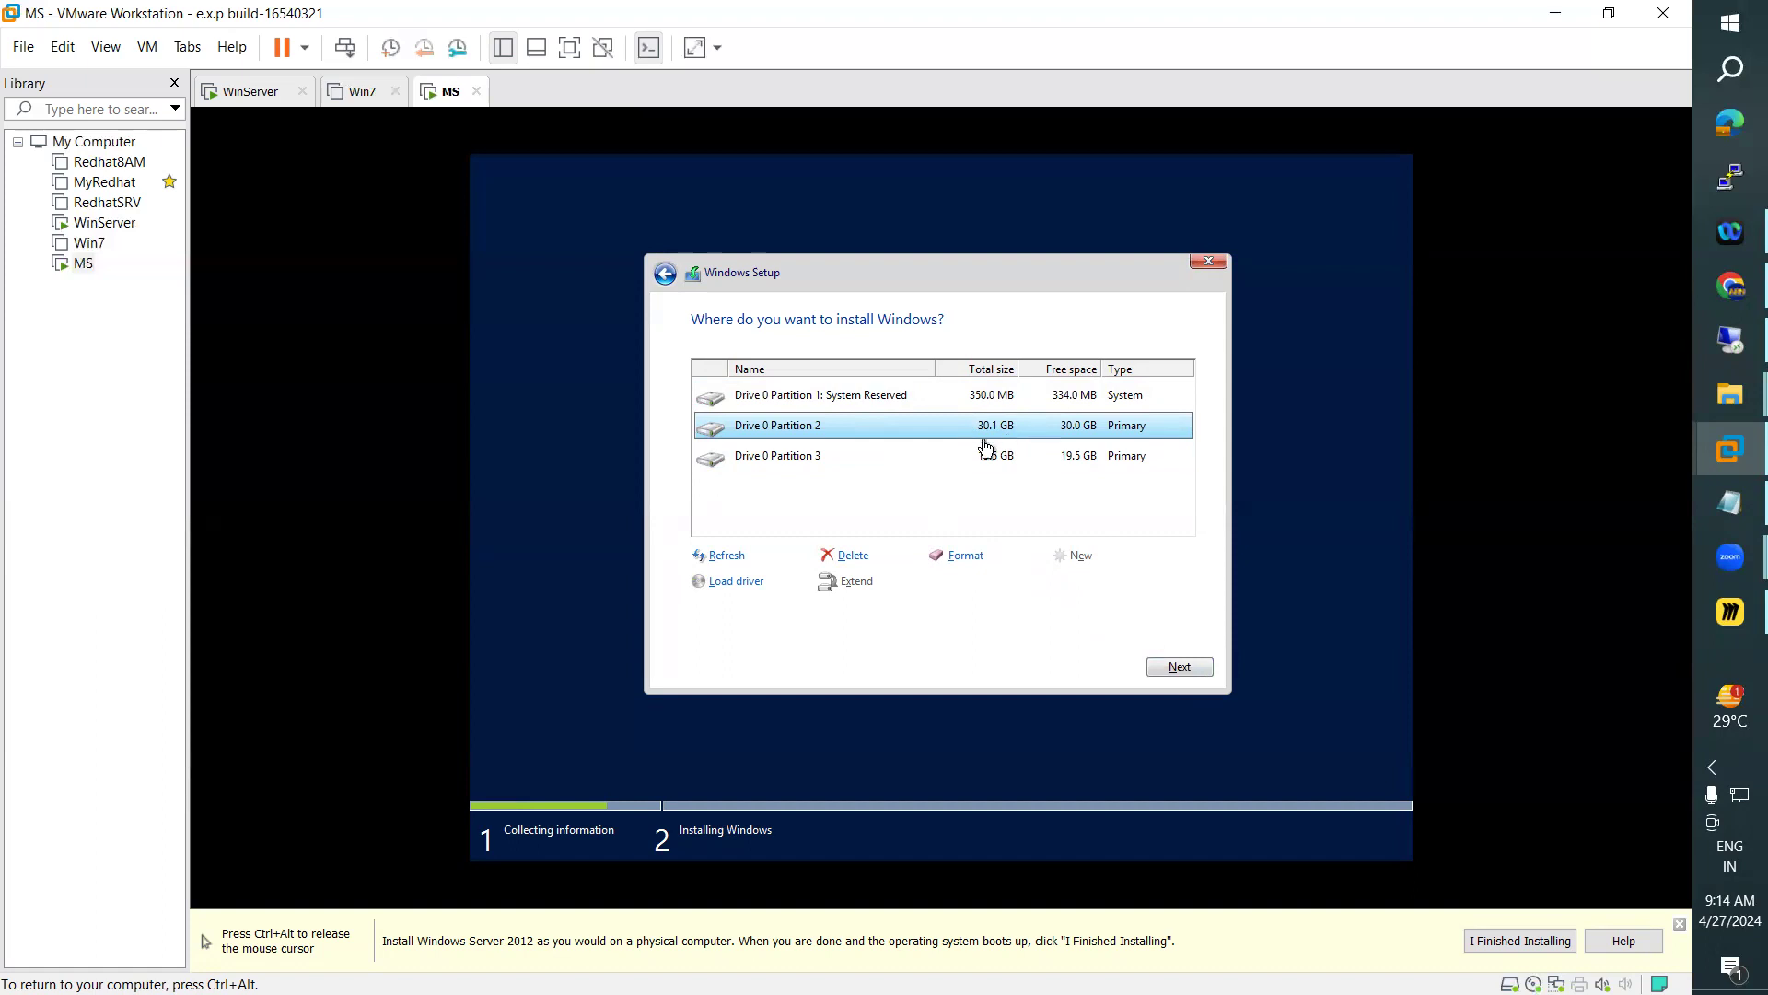
{"action": "left_click", "coordinate": [1162, 667]}
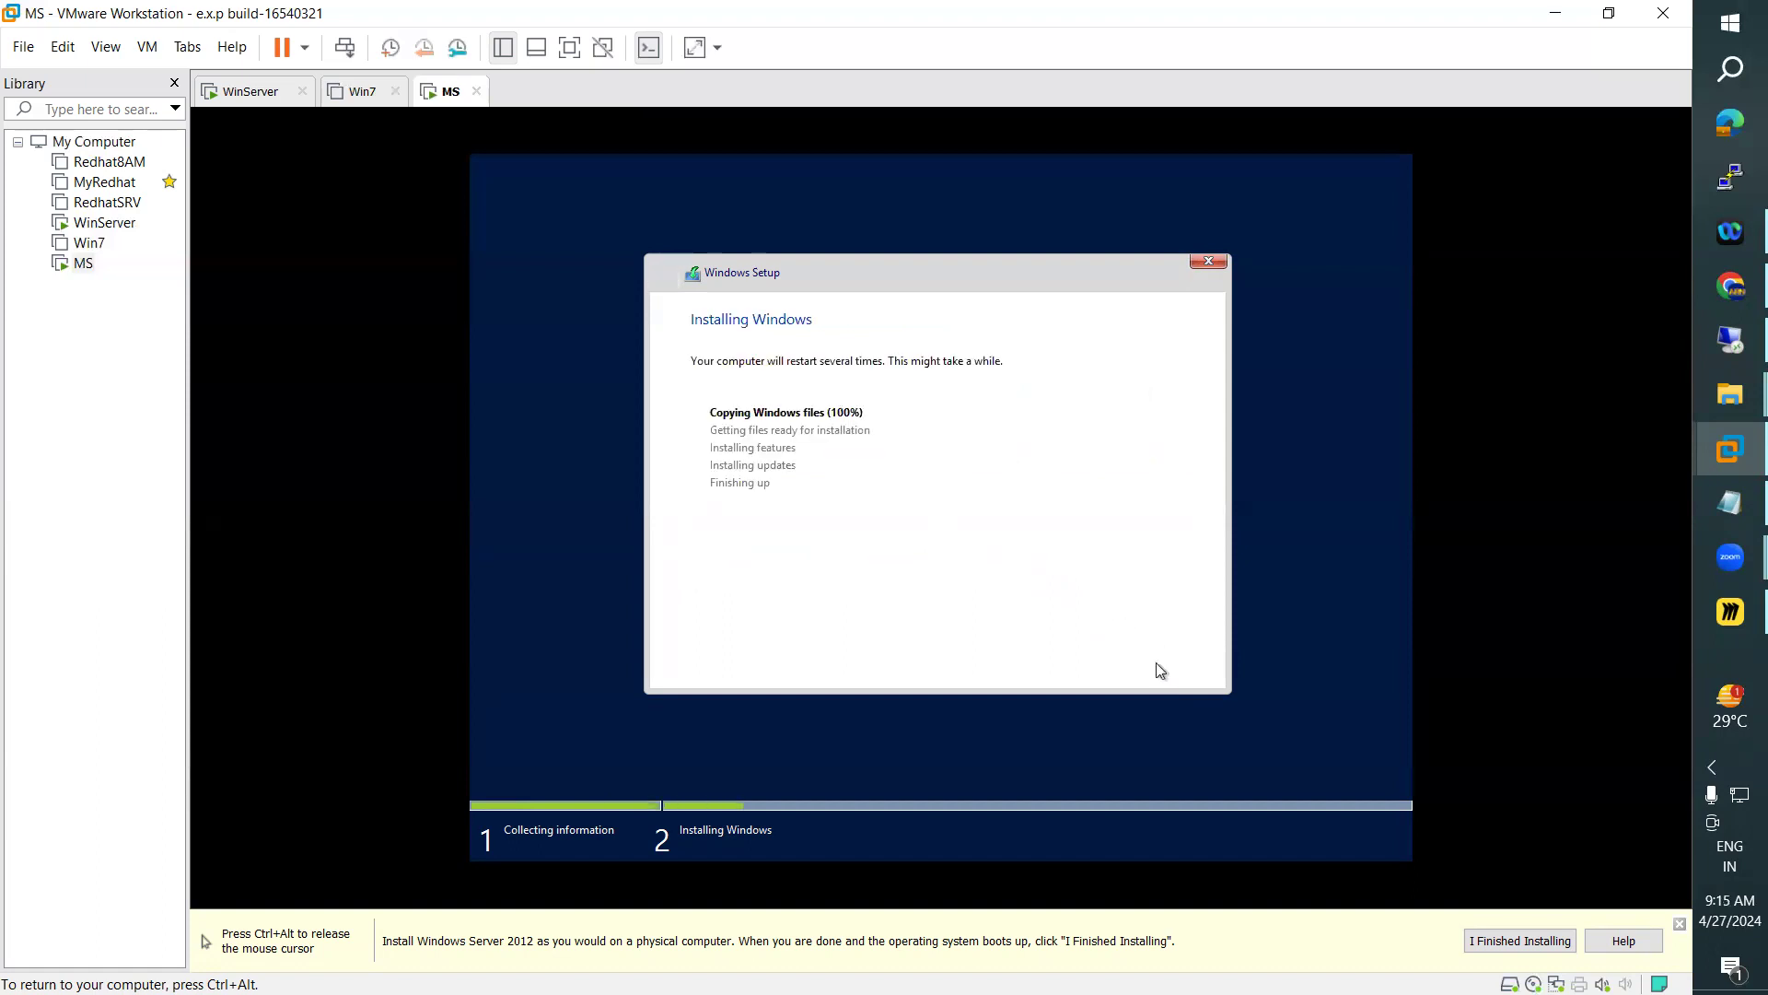
{"action": "key", "text": "ctrl+alt"}
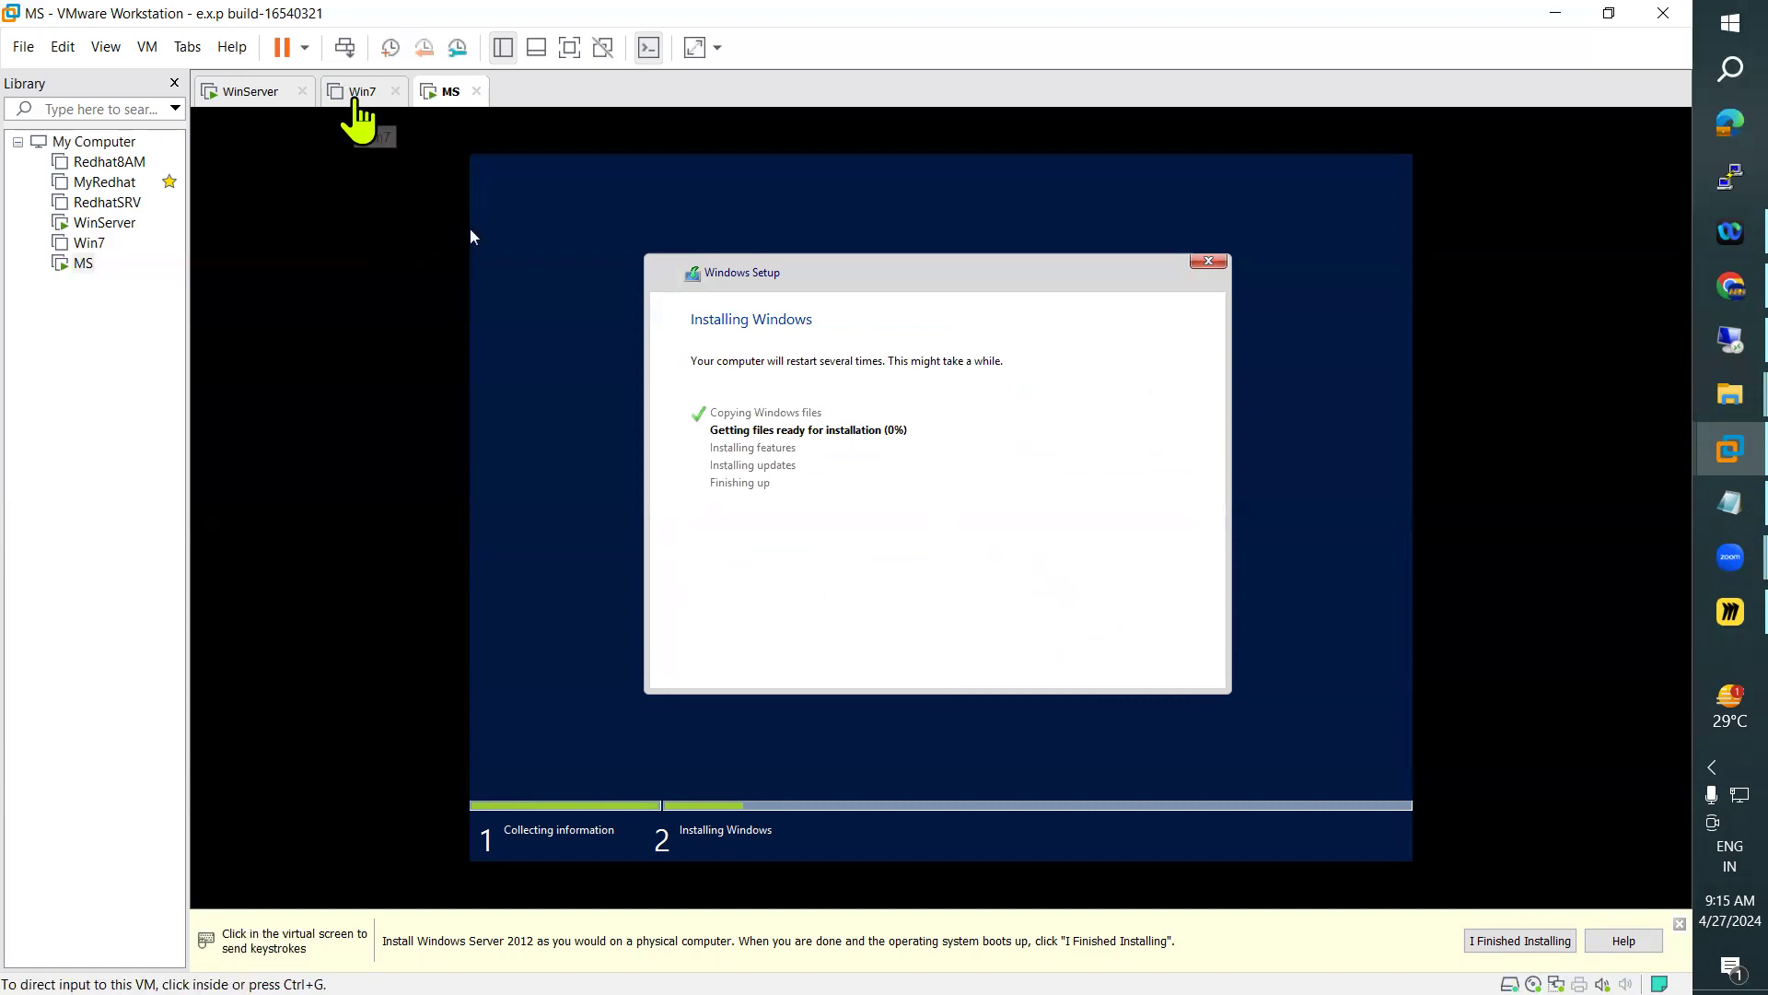
Review the Clients, Member Servers, Local User and Domain User sections in the Day08 member server notes
{"action": "left_click", "coordinate": [356, 101]}
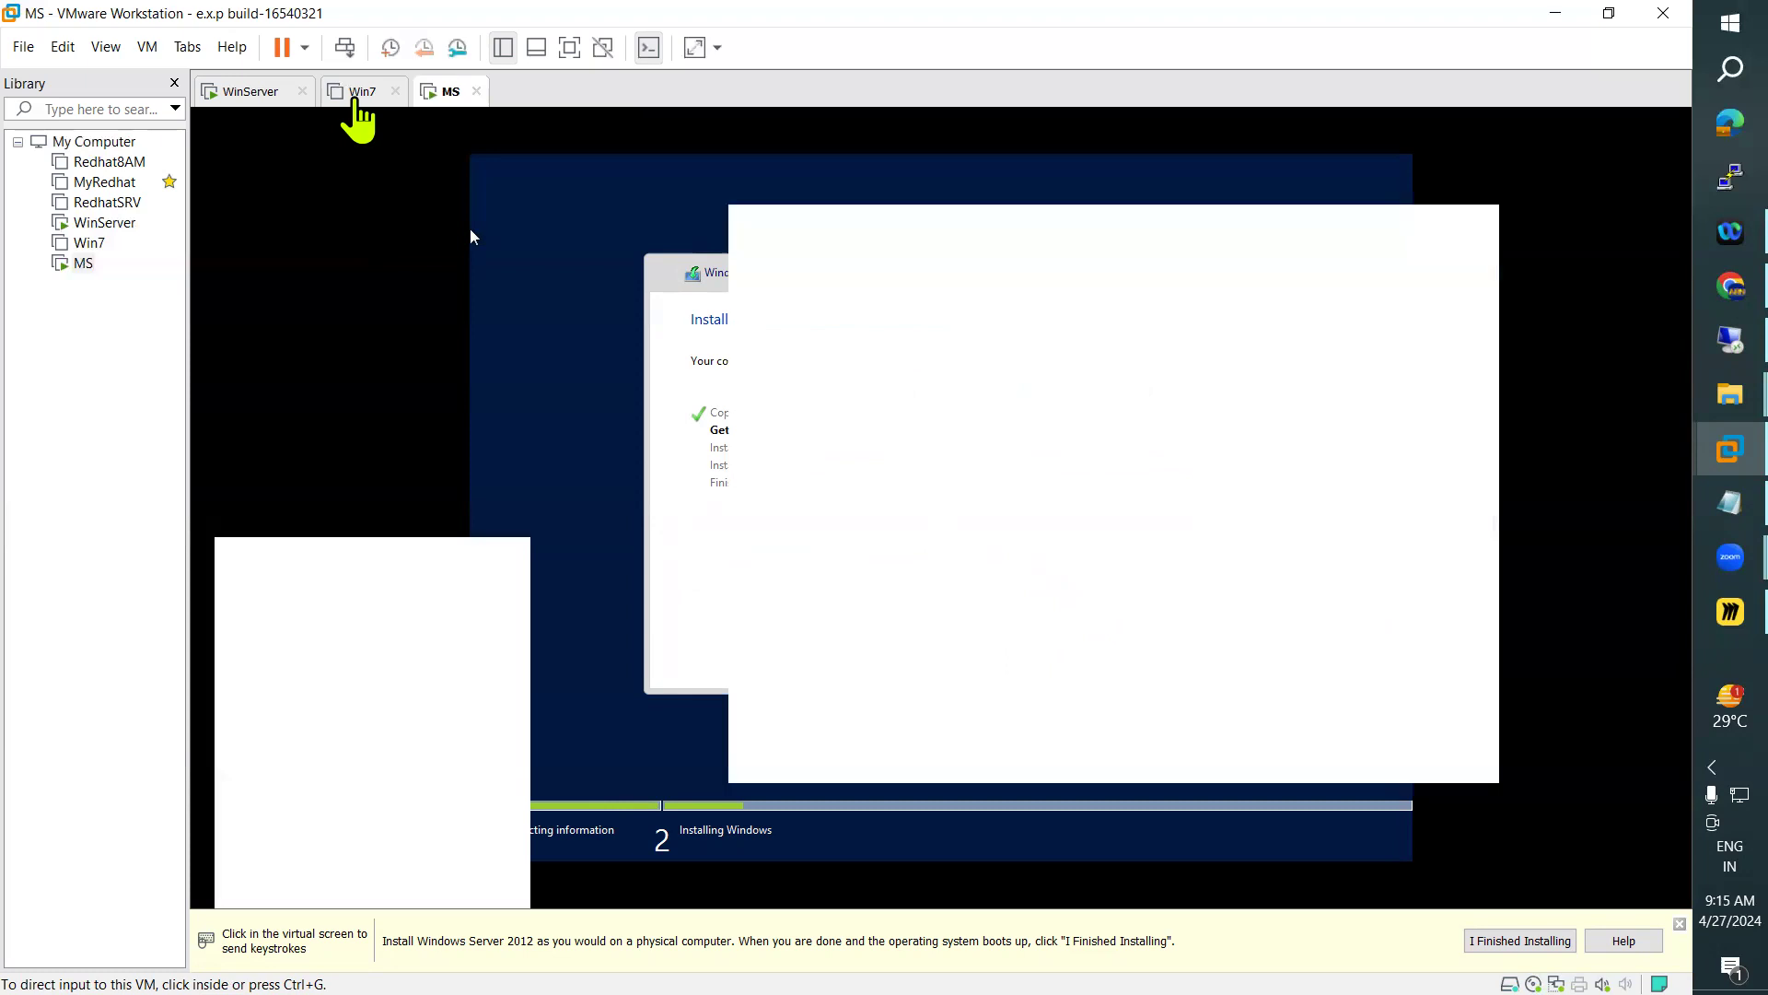
{"action": "left_click", "coordinate": [1699, 500]}
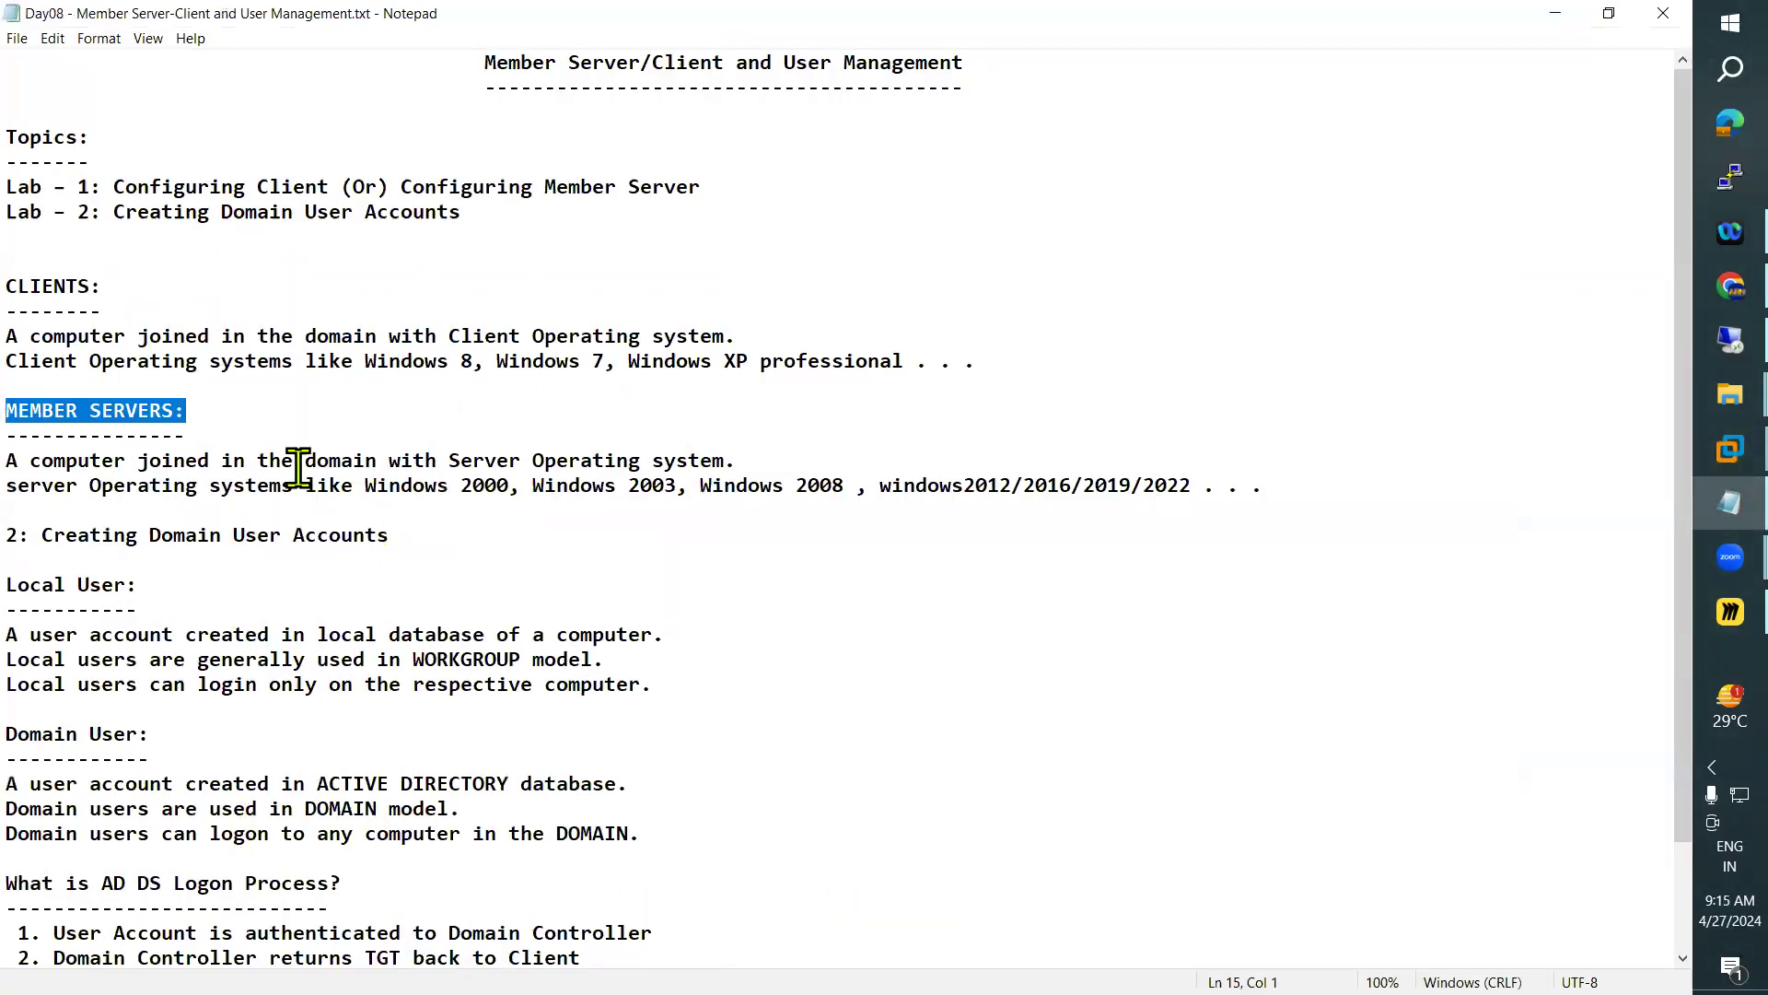
{"action": "left_click_drag", "start_coordinate": [18, 287], "coordinate": [161, 361]}
{"action": "left_click_drag", "start_coordinate": [8, 411], "coordinate": [402, 528]}
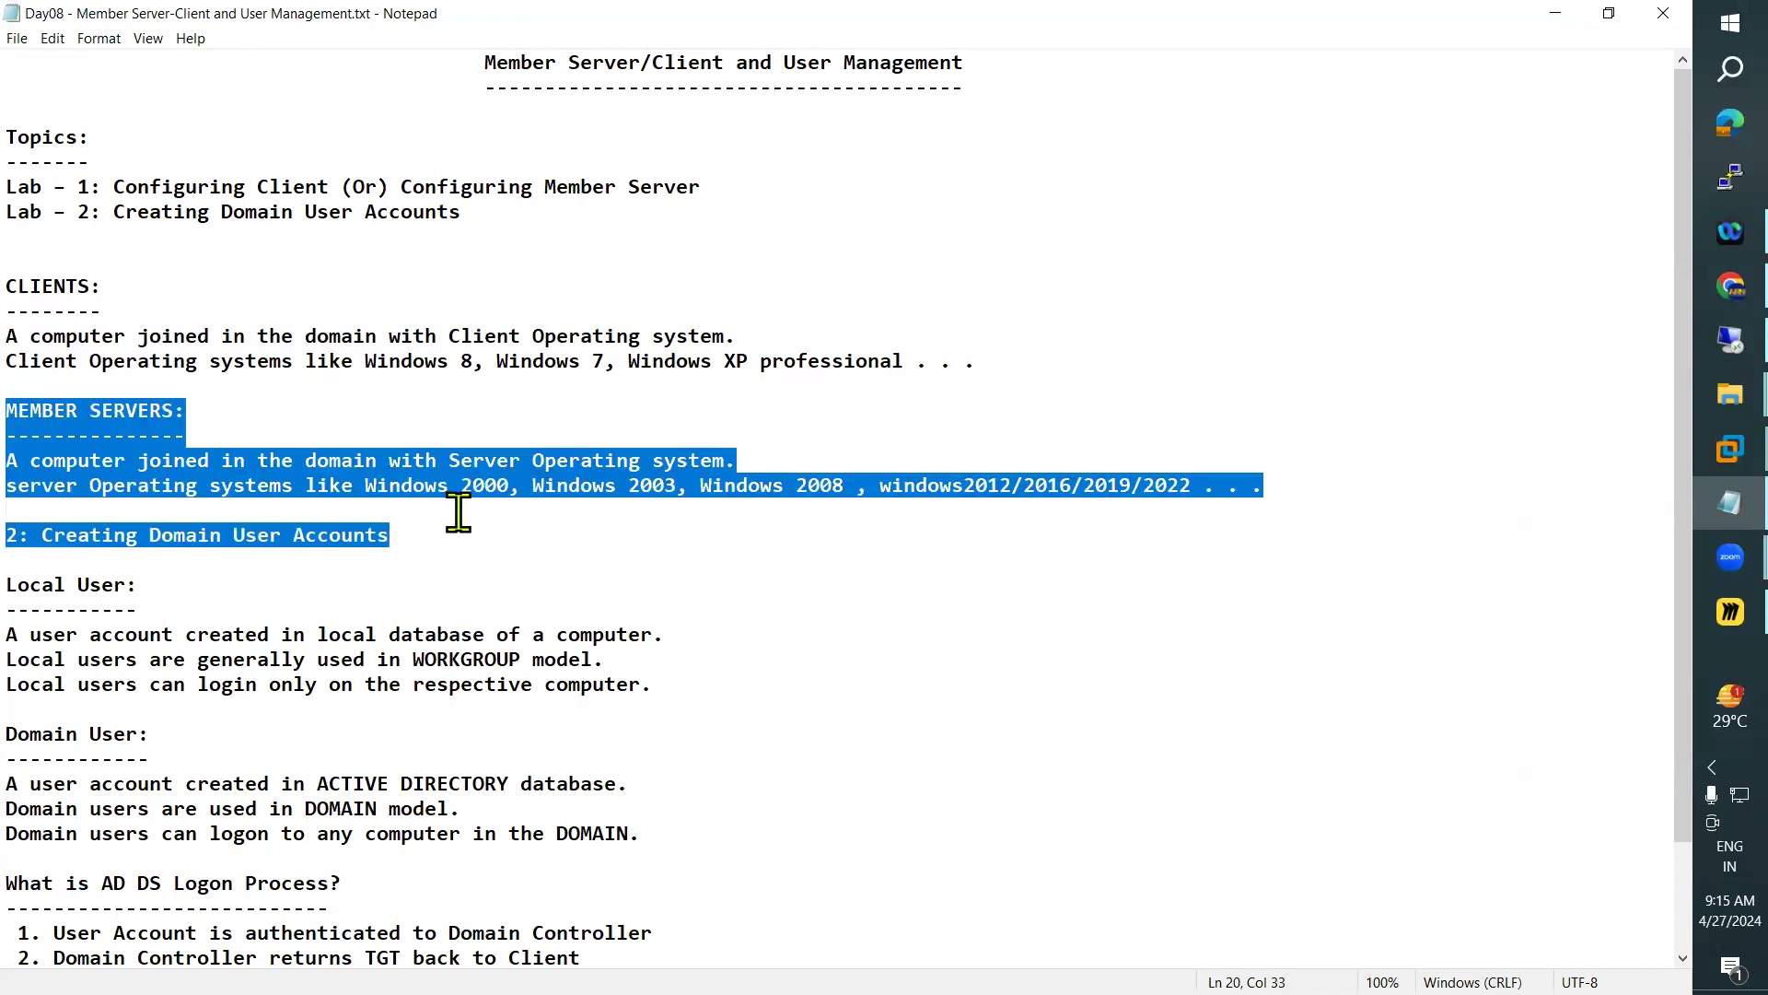
{"action": "left_click", "coordinate": [424, 532]}
{"action": "scroll", "coordinate": [230, 589], "scroll_direction": "down", "scroll_amount": 1}
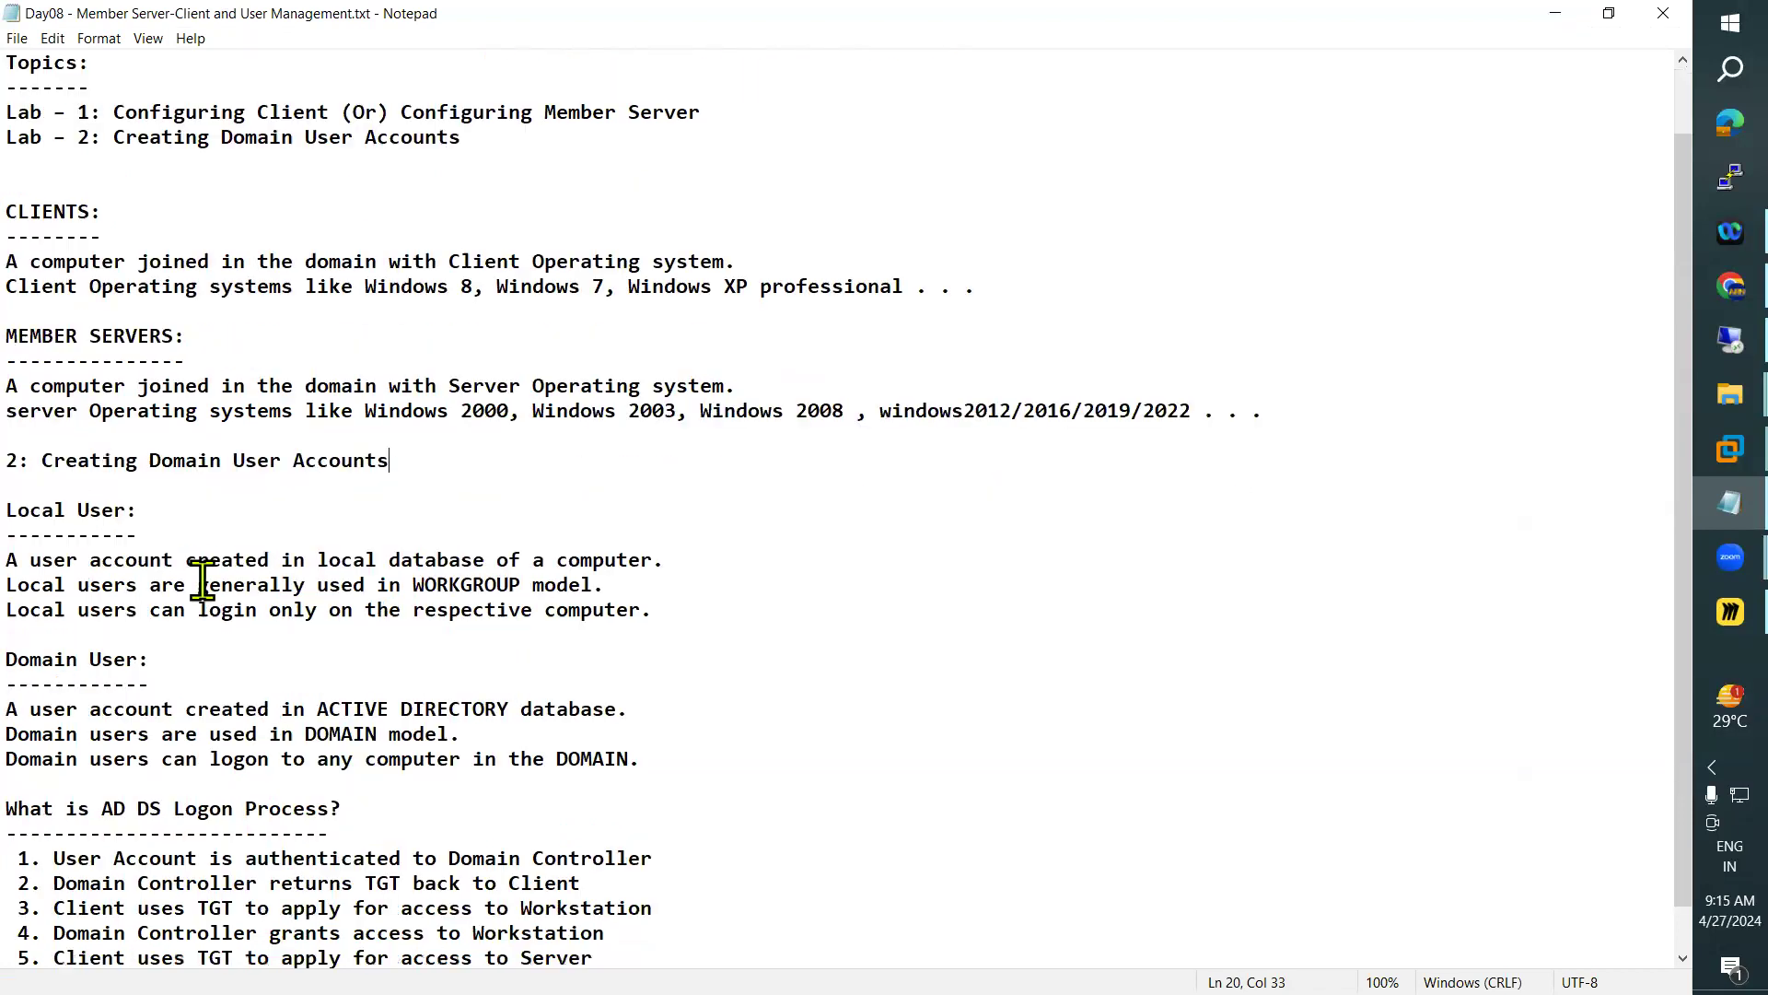
{"action": "left_click_drag", "start_coordinate": [20, 511], "coordinate": [667, 757]}
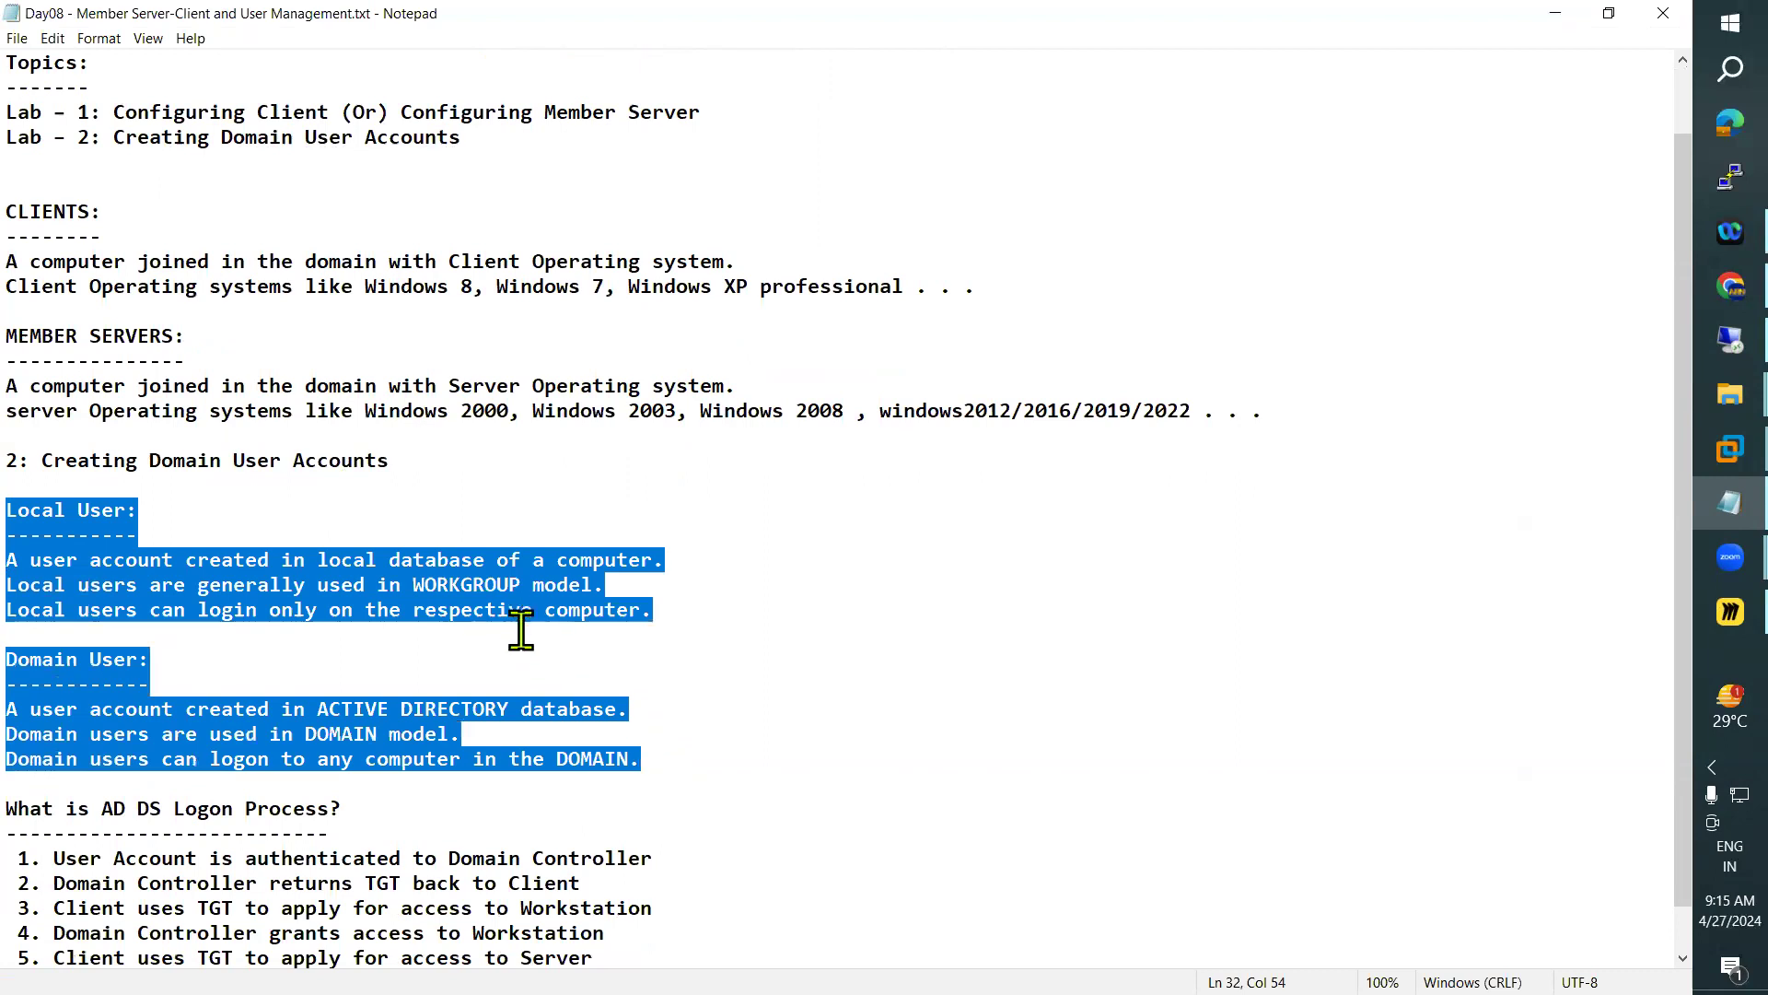
{"action": "scroll", "coordinate": [516, 624], "scroll_direction": "down", "scroll_amount": 1}
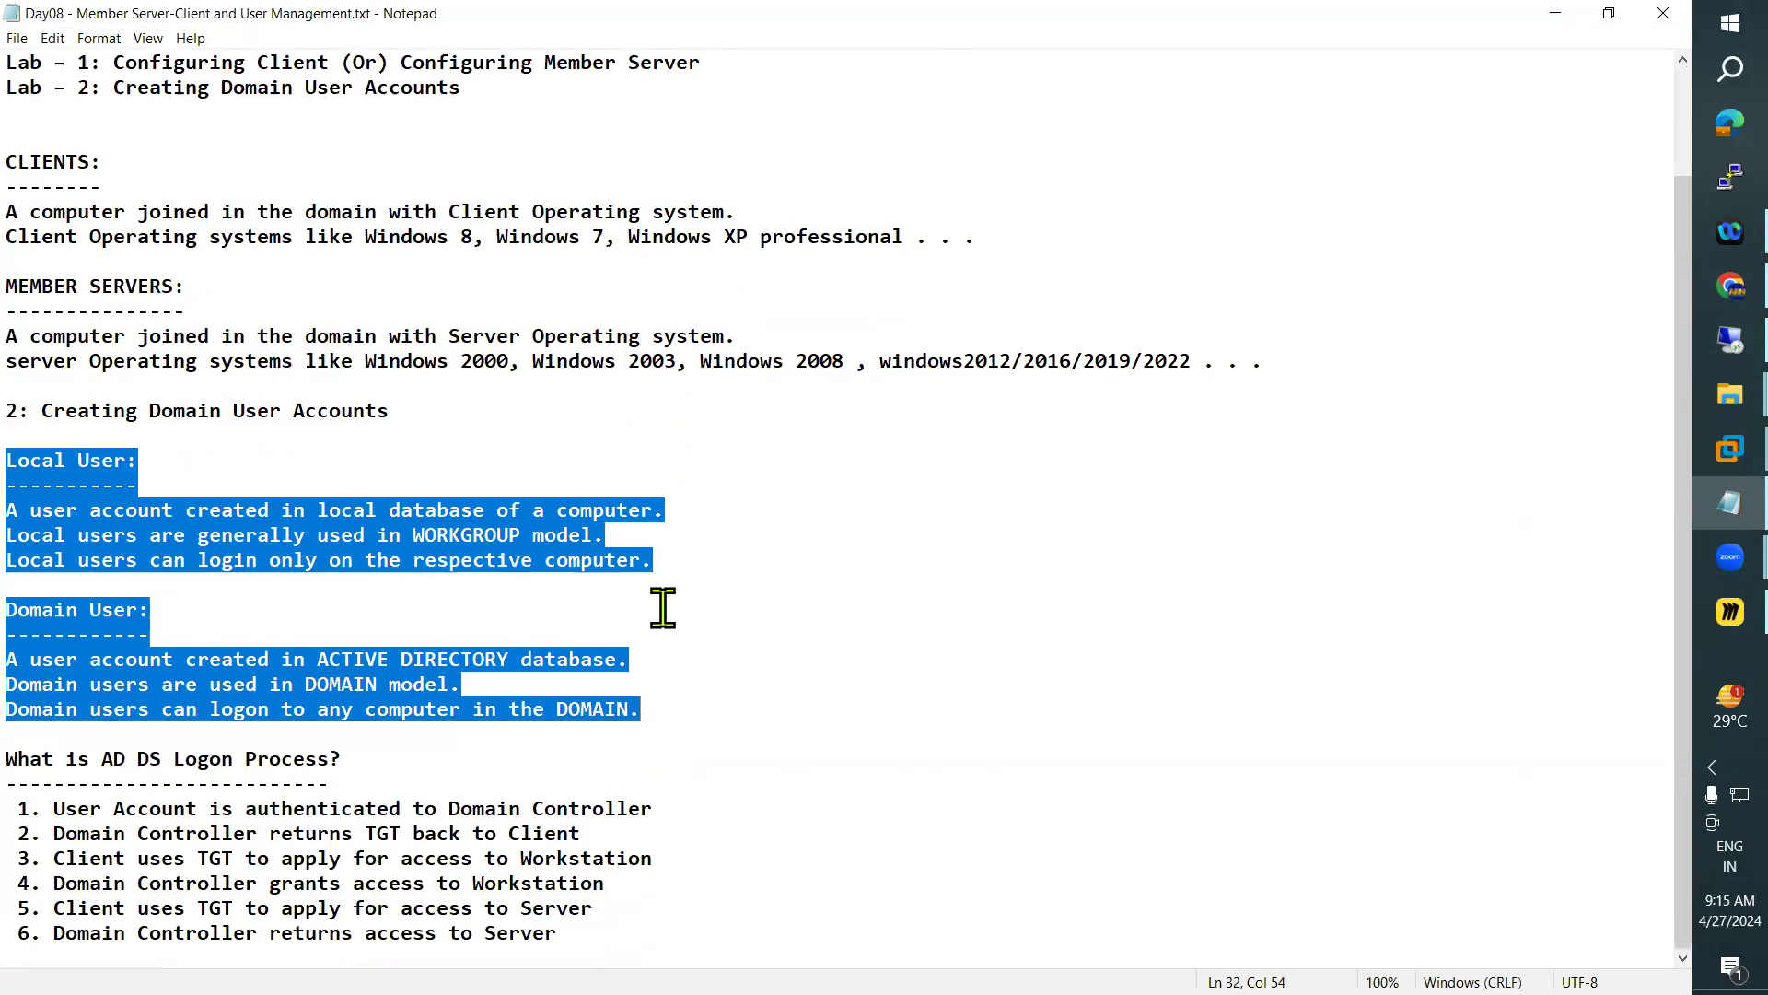
{"action": "scroll", "coordinate": [663, 606], "scroll_direction": "up", "scroll_amount": 2}
{"action": "left_click", "coordinate": [1555, 13]}
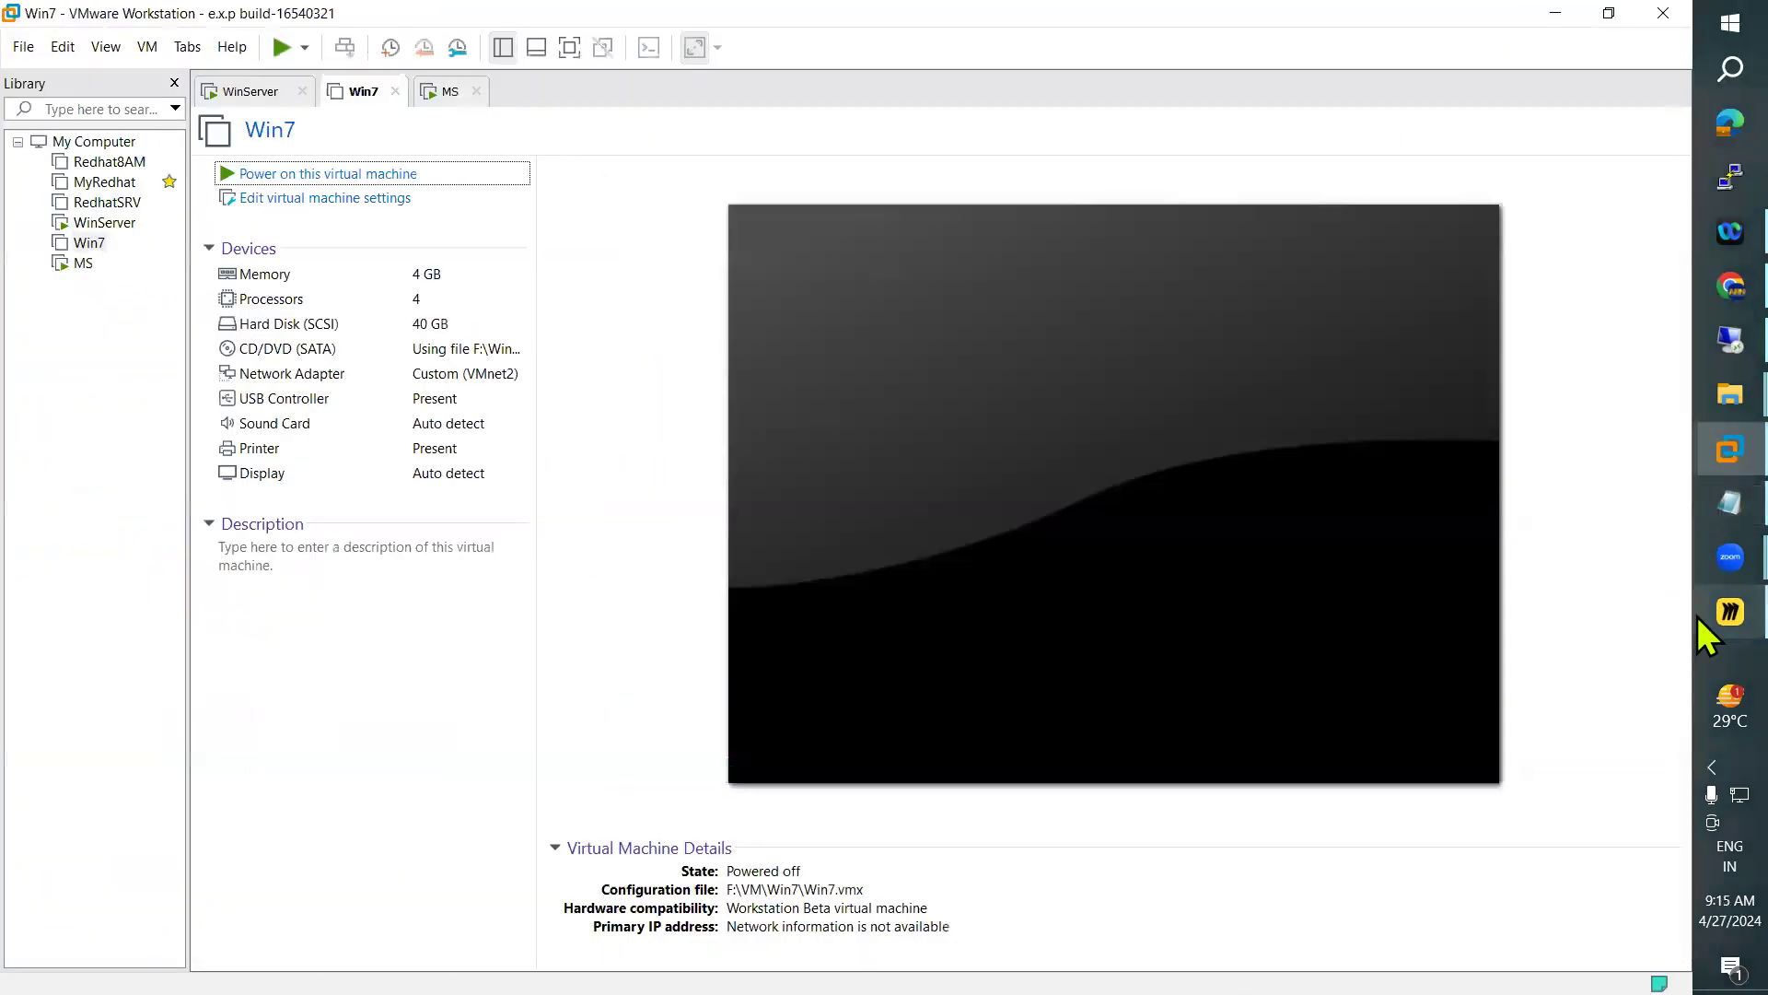
Switch to the Miro whiteboard and delete everything on the current board
{"action": "left_click", "coordinate": [1700, 615]}
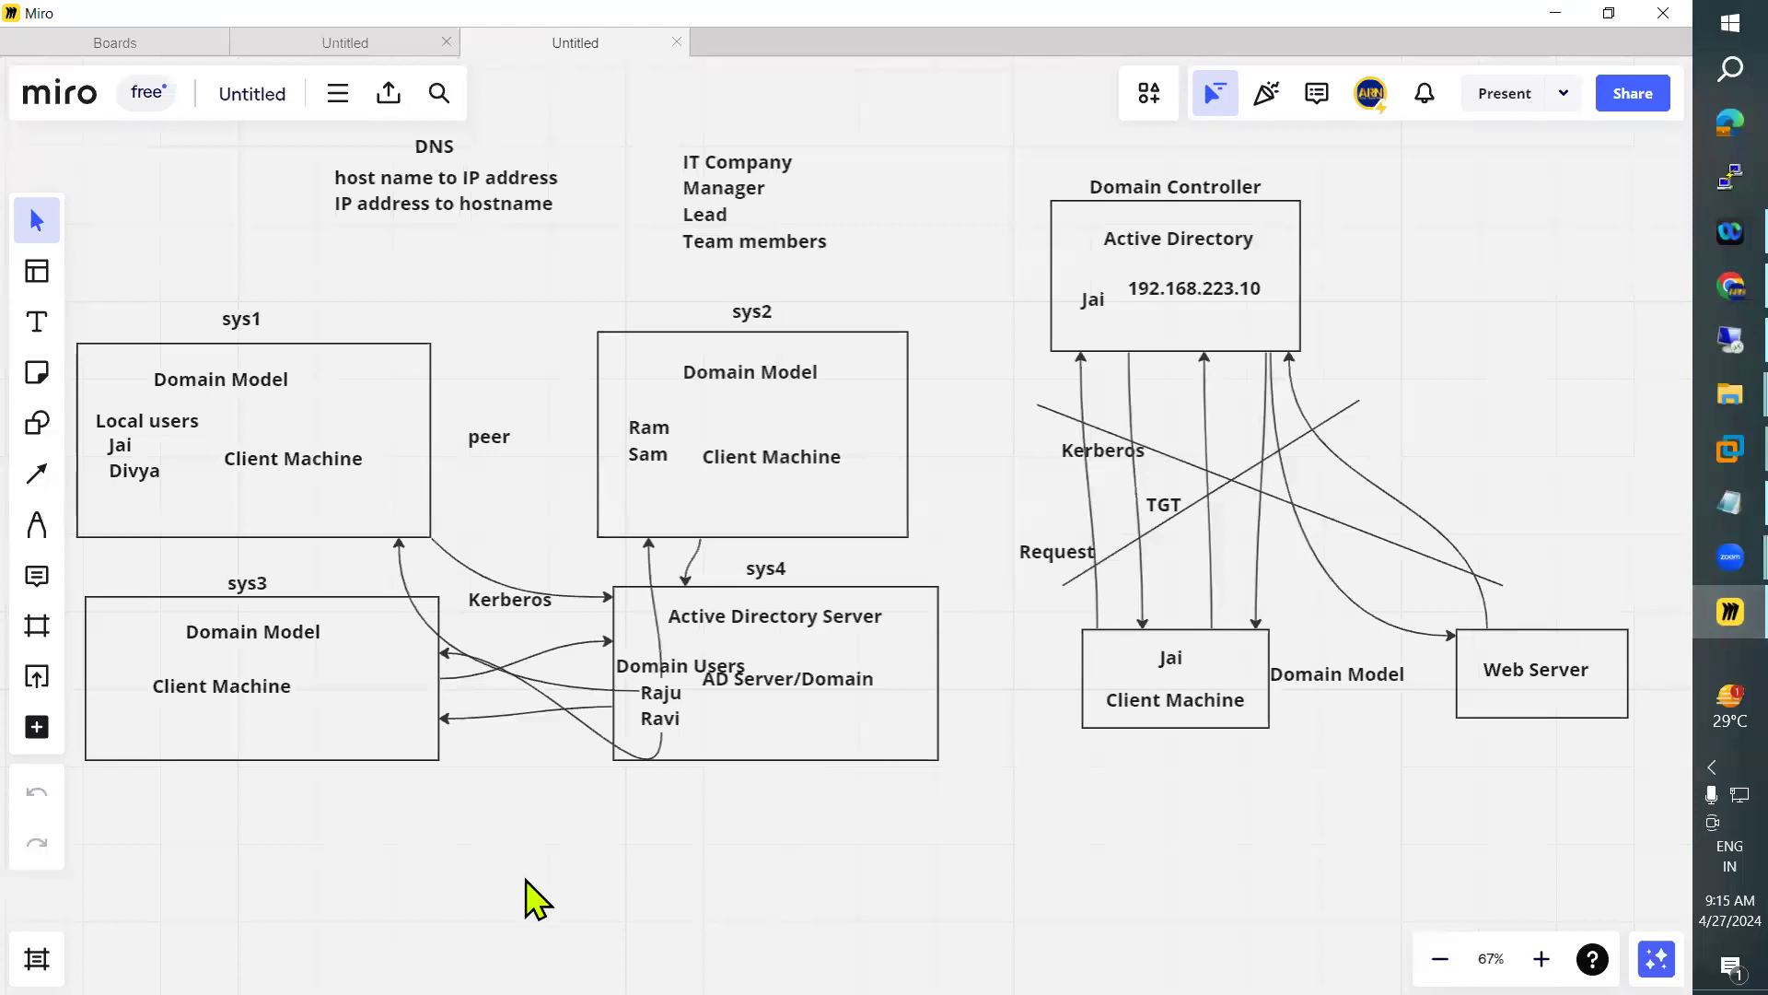
{"action": "key", "text": "ctrl+a"}
{"action": "key", "text": "Delete"}
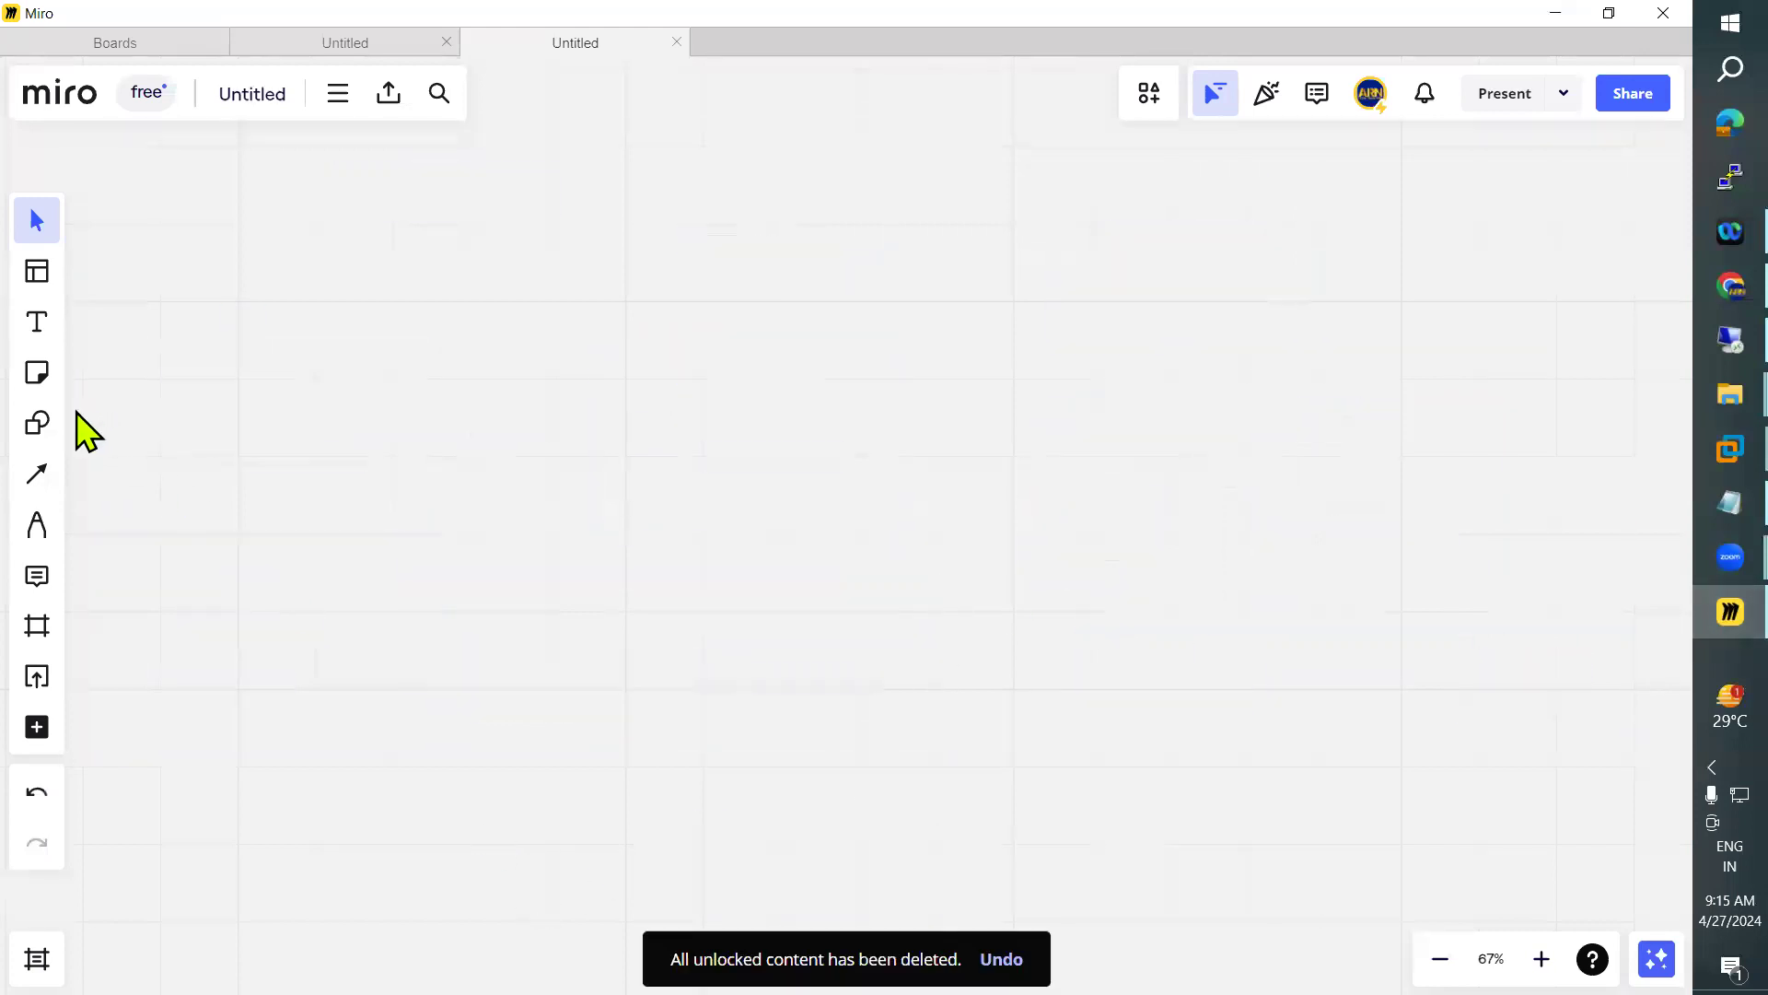
Draw a rectangle on the empty board and place a copy of it level with the original, to its right
{"action": "left_click", "coordinate": [35, 424]}
{"action": "left_click", "coordinate": [115, 442]}
{"action": "left_click_drag", "start_coordinate": [156, 340], "coordinate": [223, 461]}
{"action": "left_click_drag", "start_coordinate": [337, 500], "coordinate": [400, 513]}
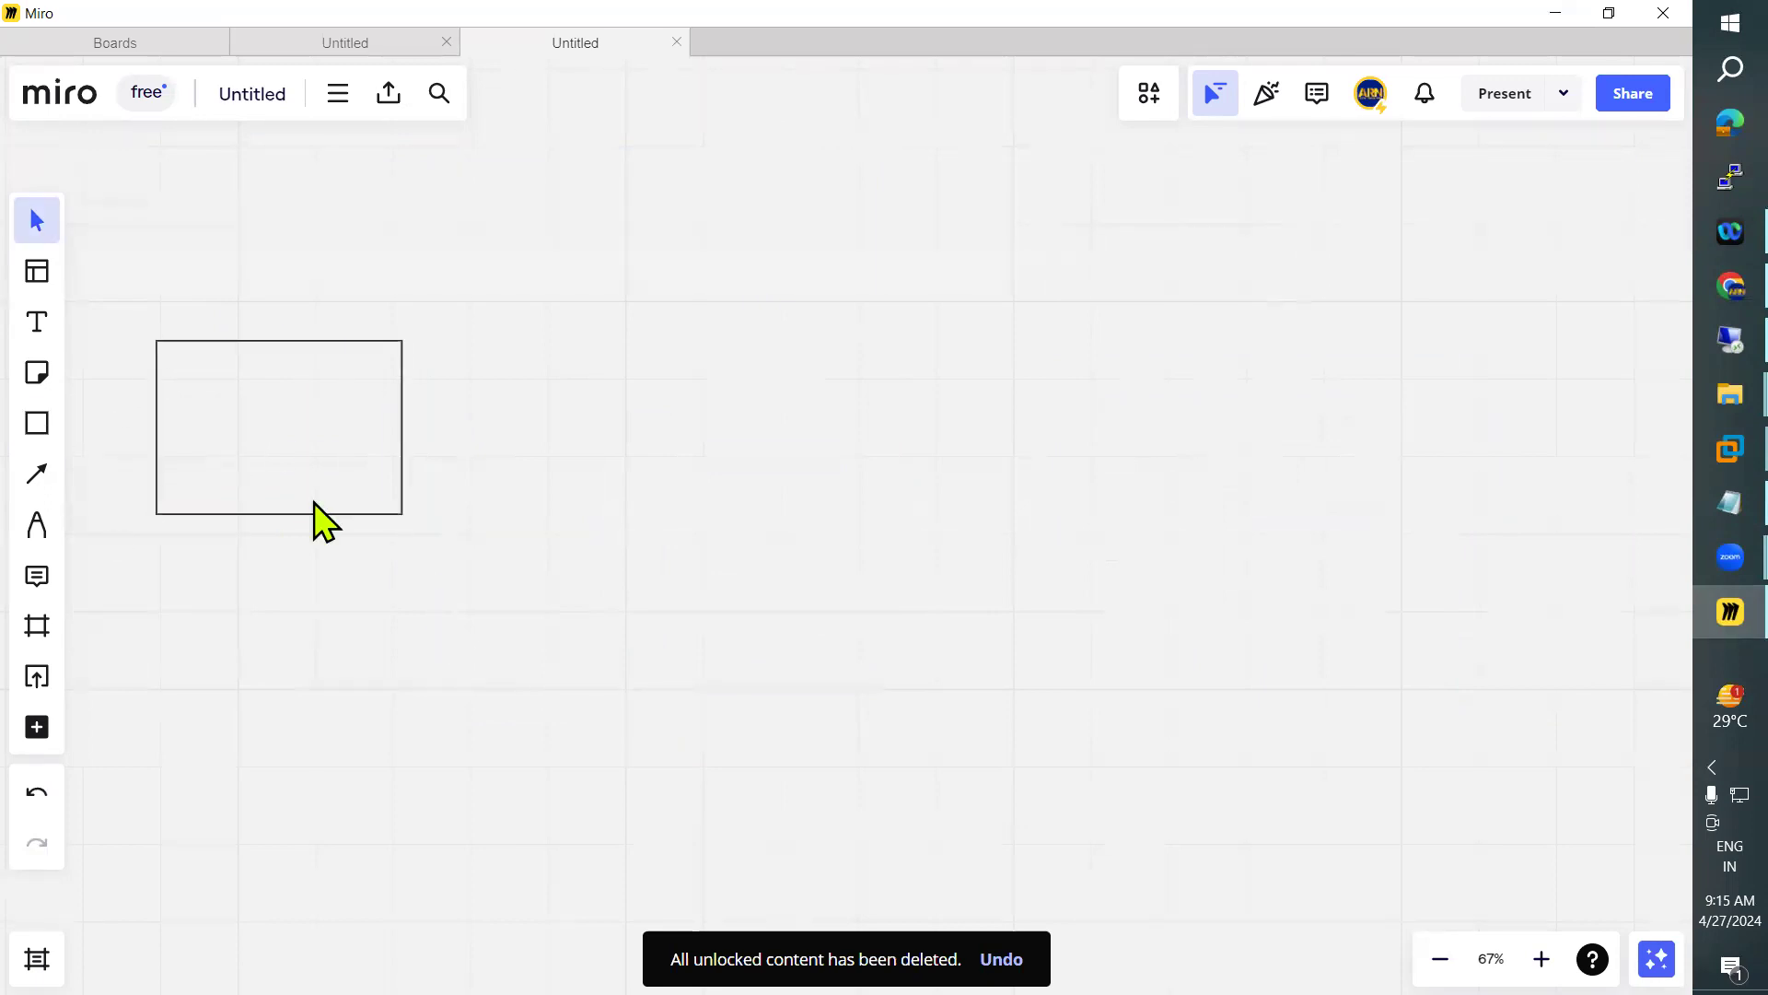
{"action": "left_click", "coordinate": [280, 446]}
{"action": "left_click_drag", "start_coordinate": [329, 438], "coordinate": [840, 437]}
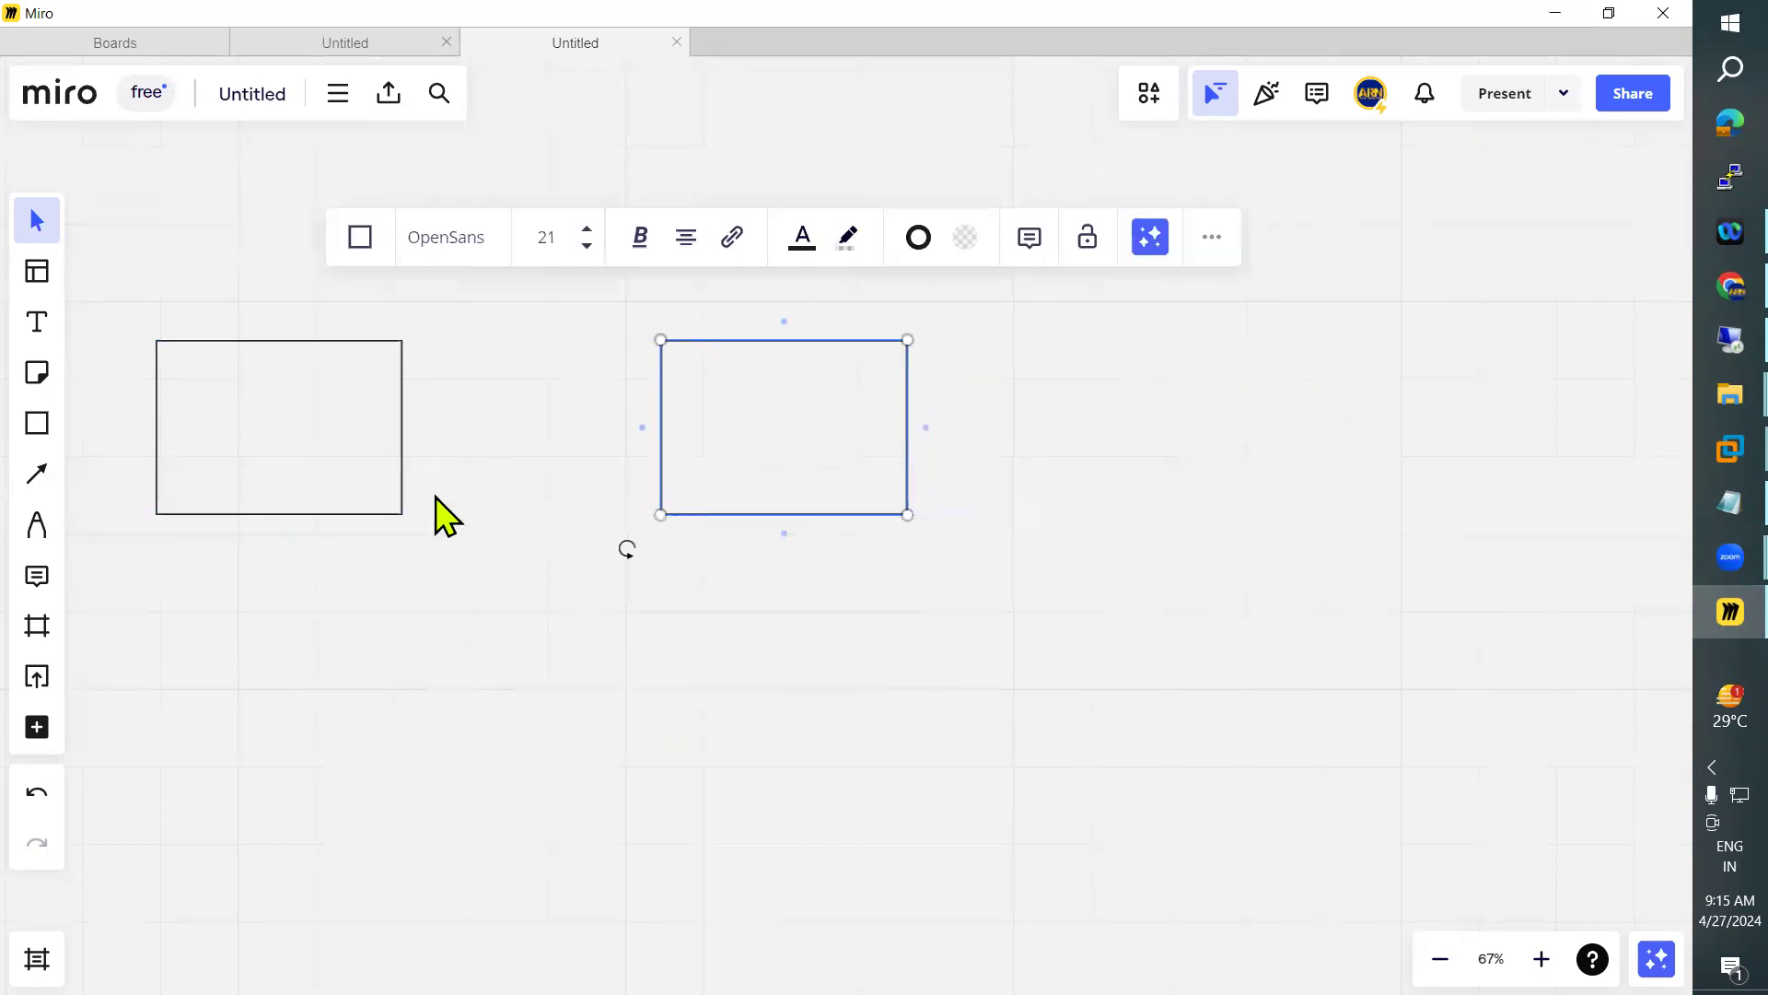
Add a bold "sys1" text label at size 18 above the first rectangle
{"action": "left_click", "coordinate": [36, 322]}
{"action": "left_click", "coordinate": [249, 314]}
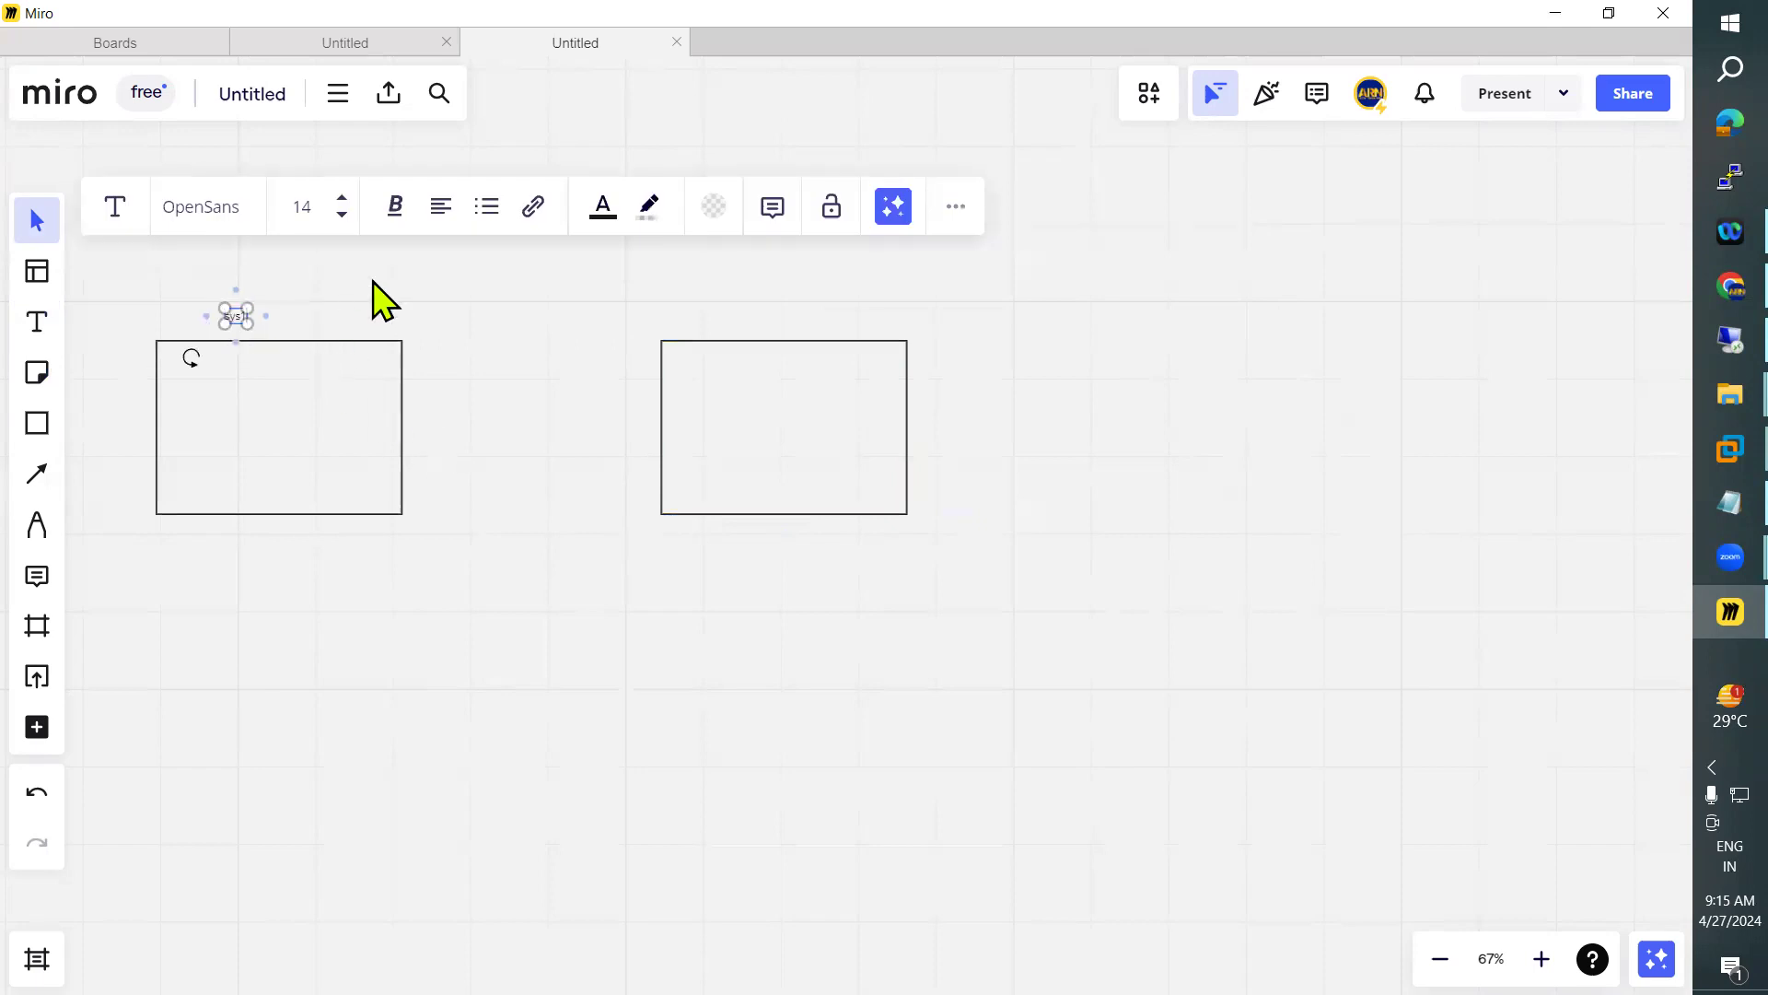
{"action": "left_click", "coordinate": [343, 199]}
{"action": "left_click", "coordinate": [534, 366]}
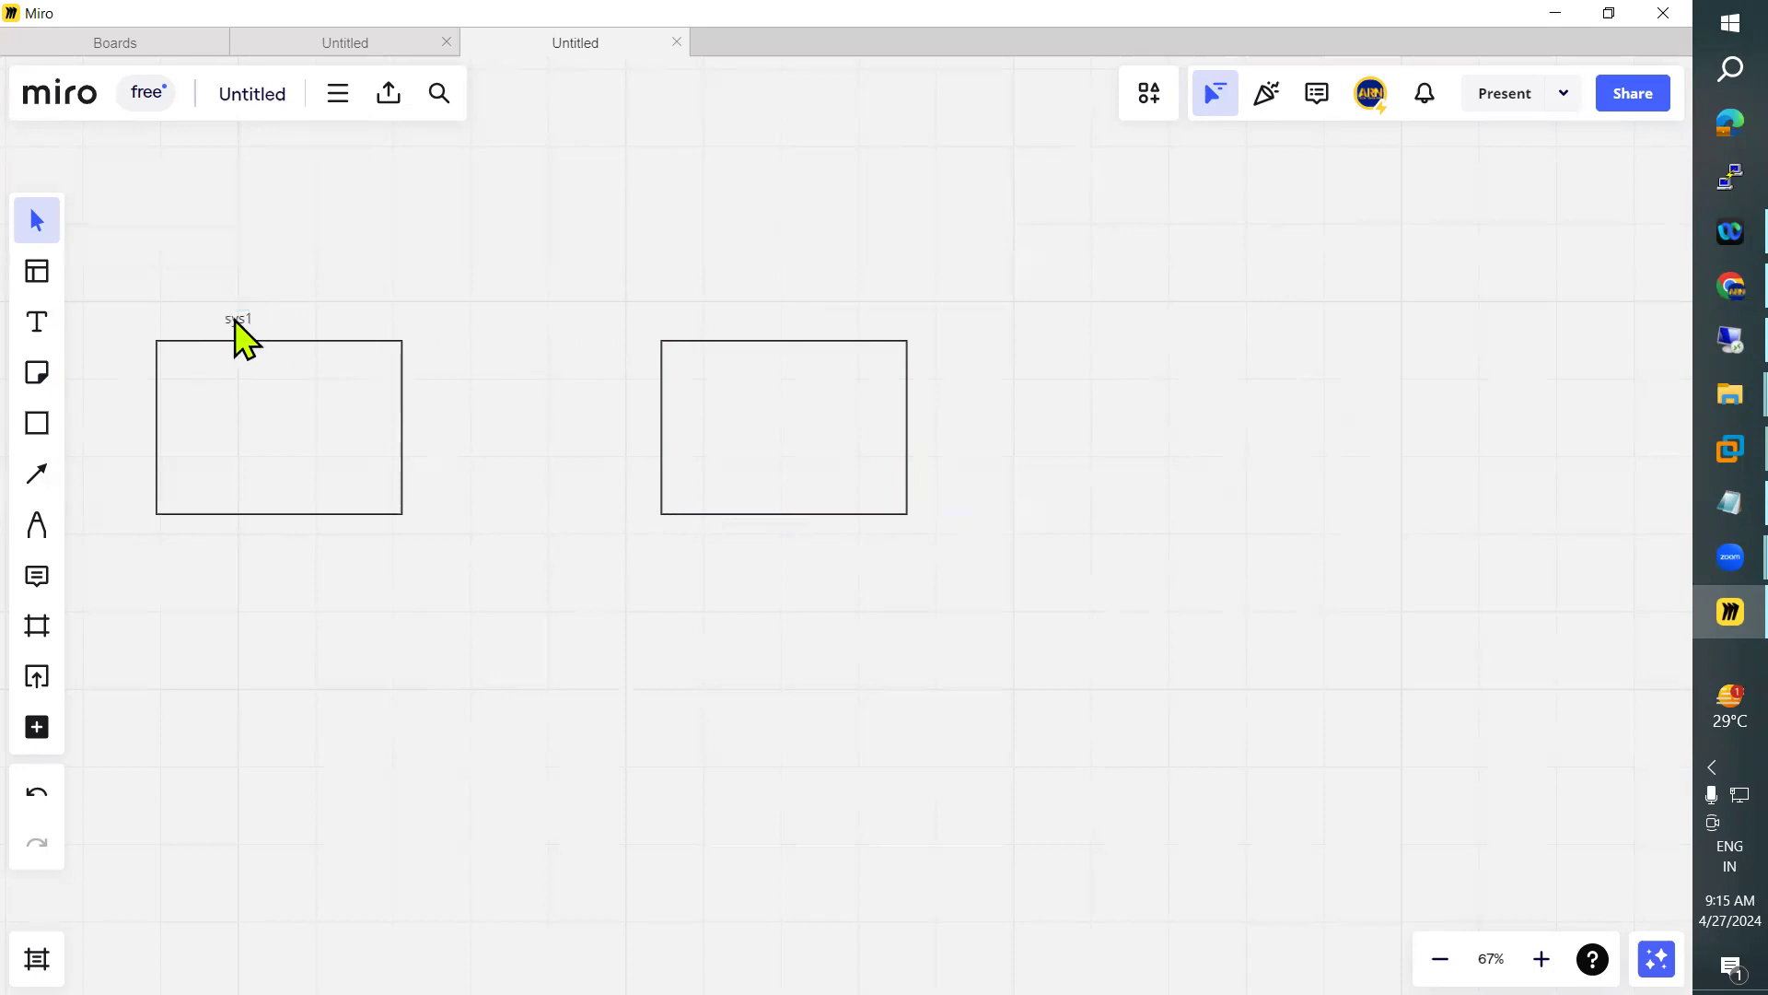
{"action": "left_click", "coordinate": [237, 318]}
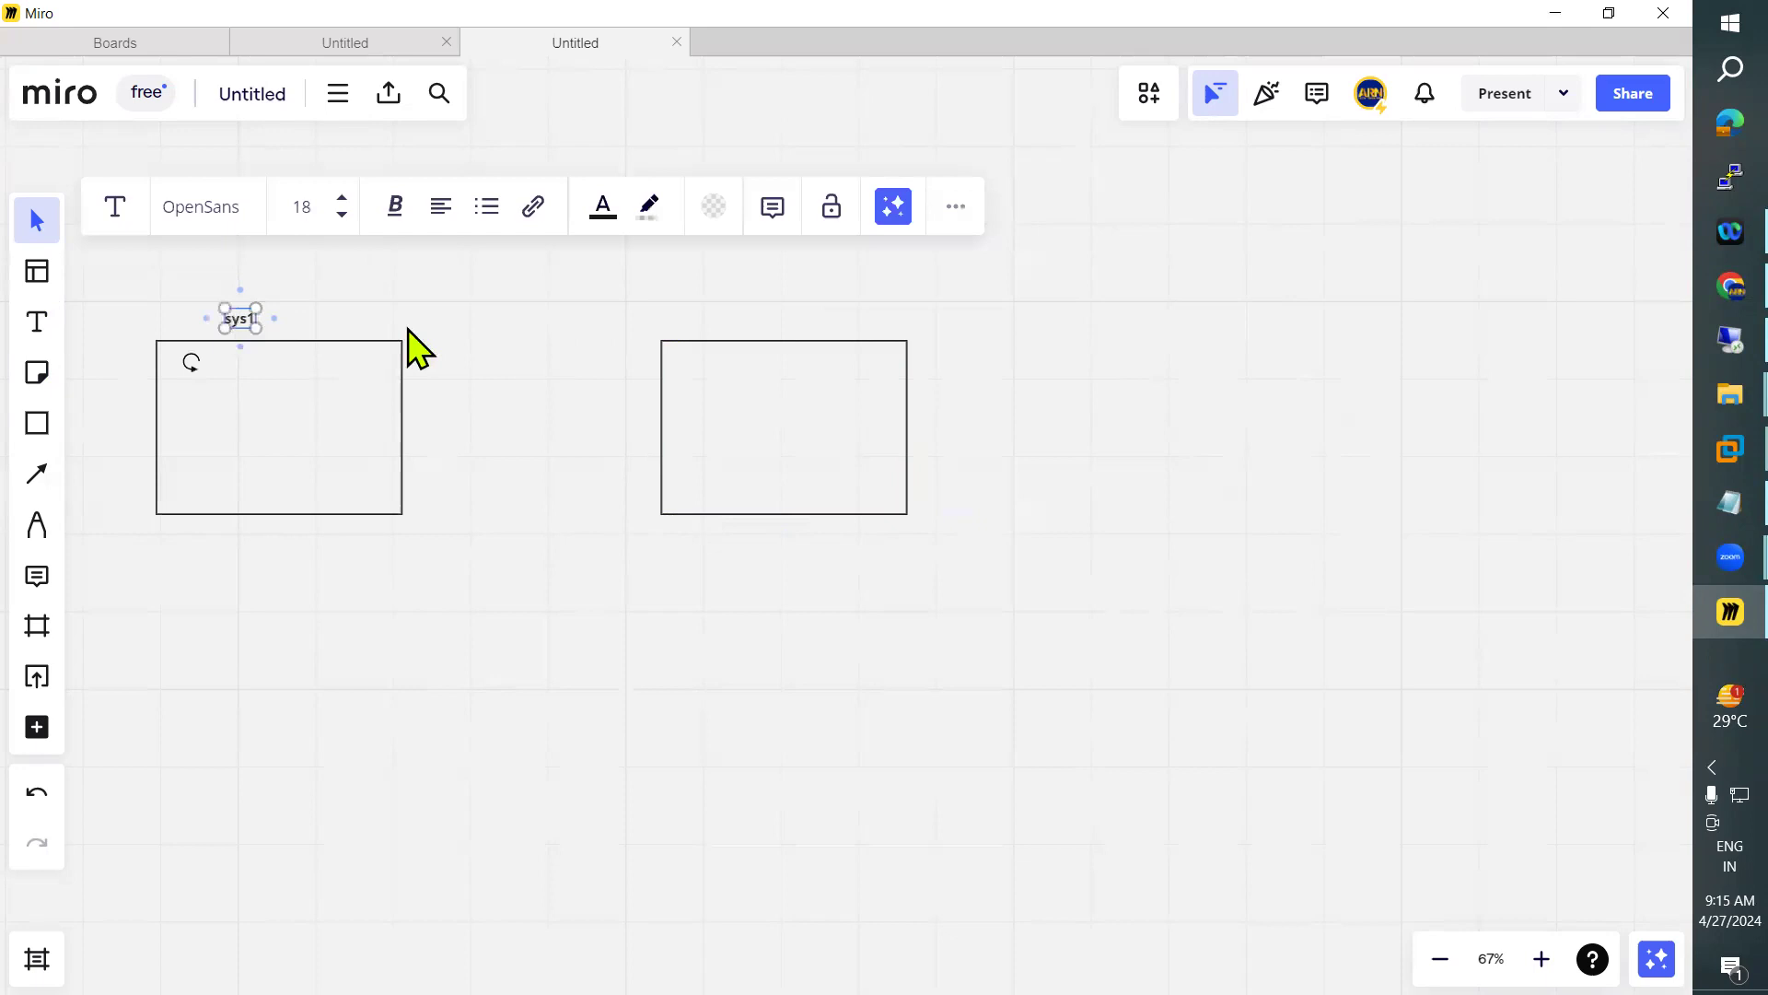
{"action": "key", "text": "ctrl+v"}
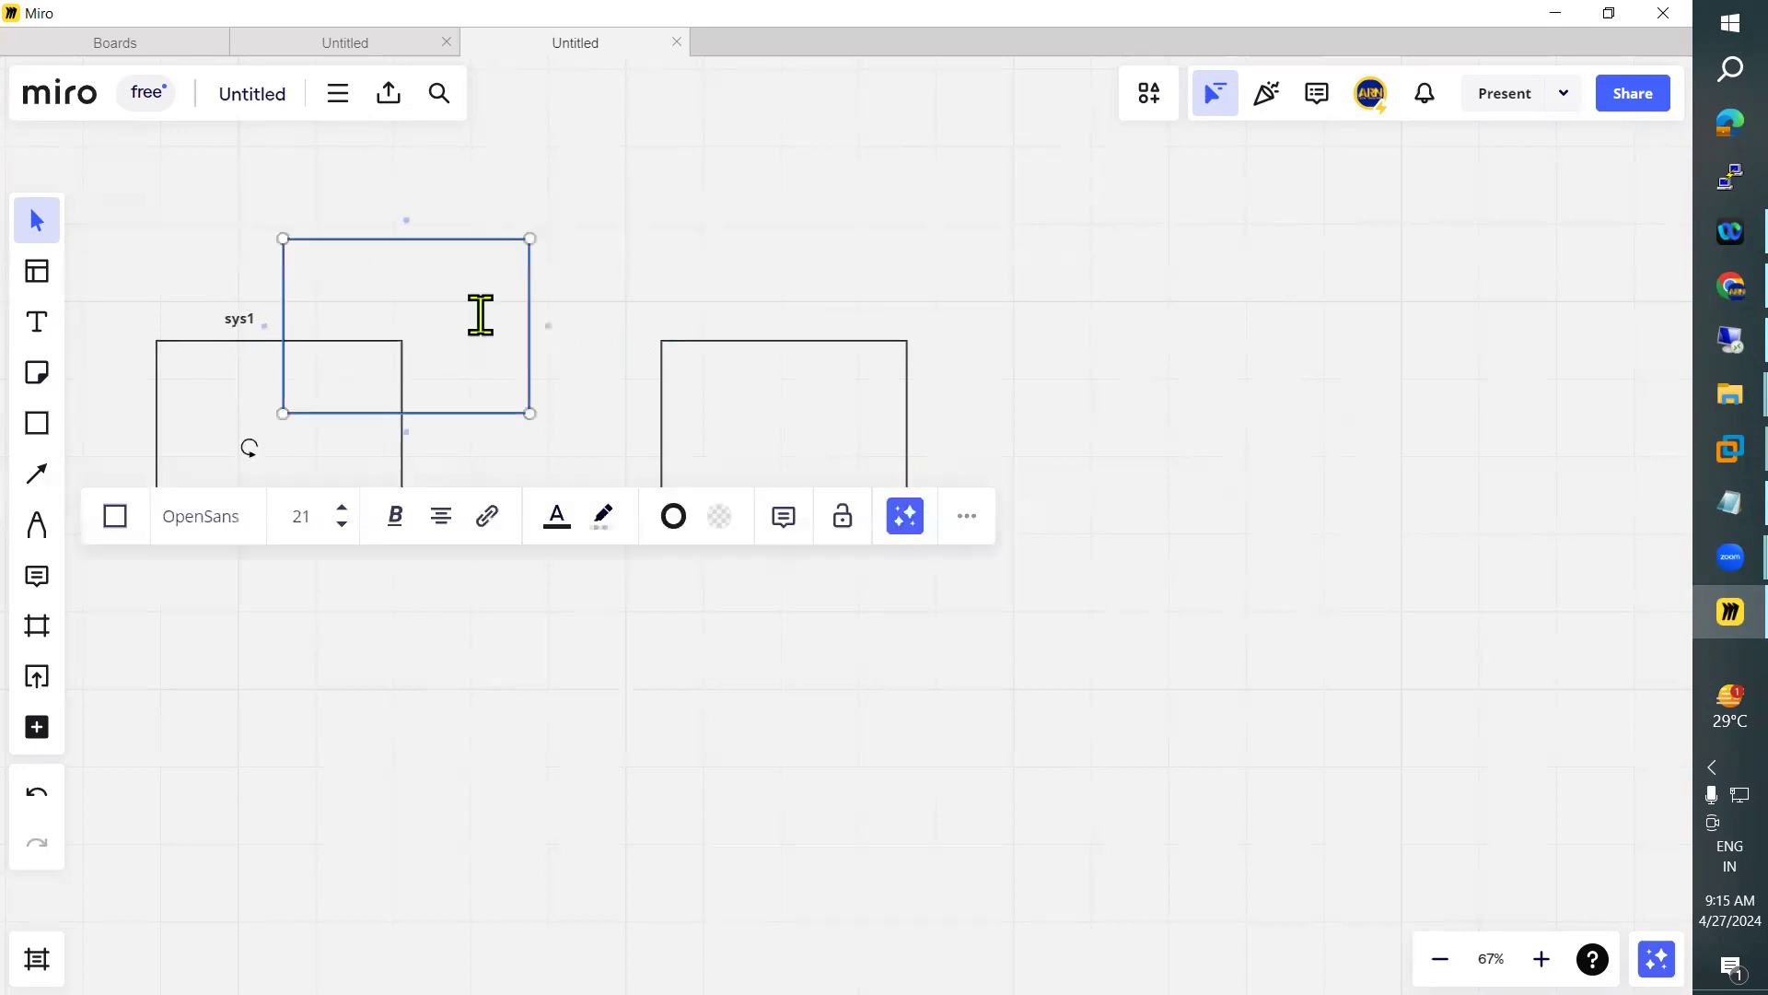
{"action": "left_click_drag", "start_coordinate": [849, 316], "coordinate": [842, 294]}
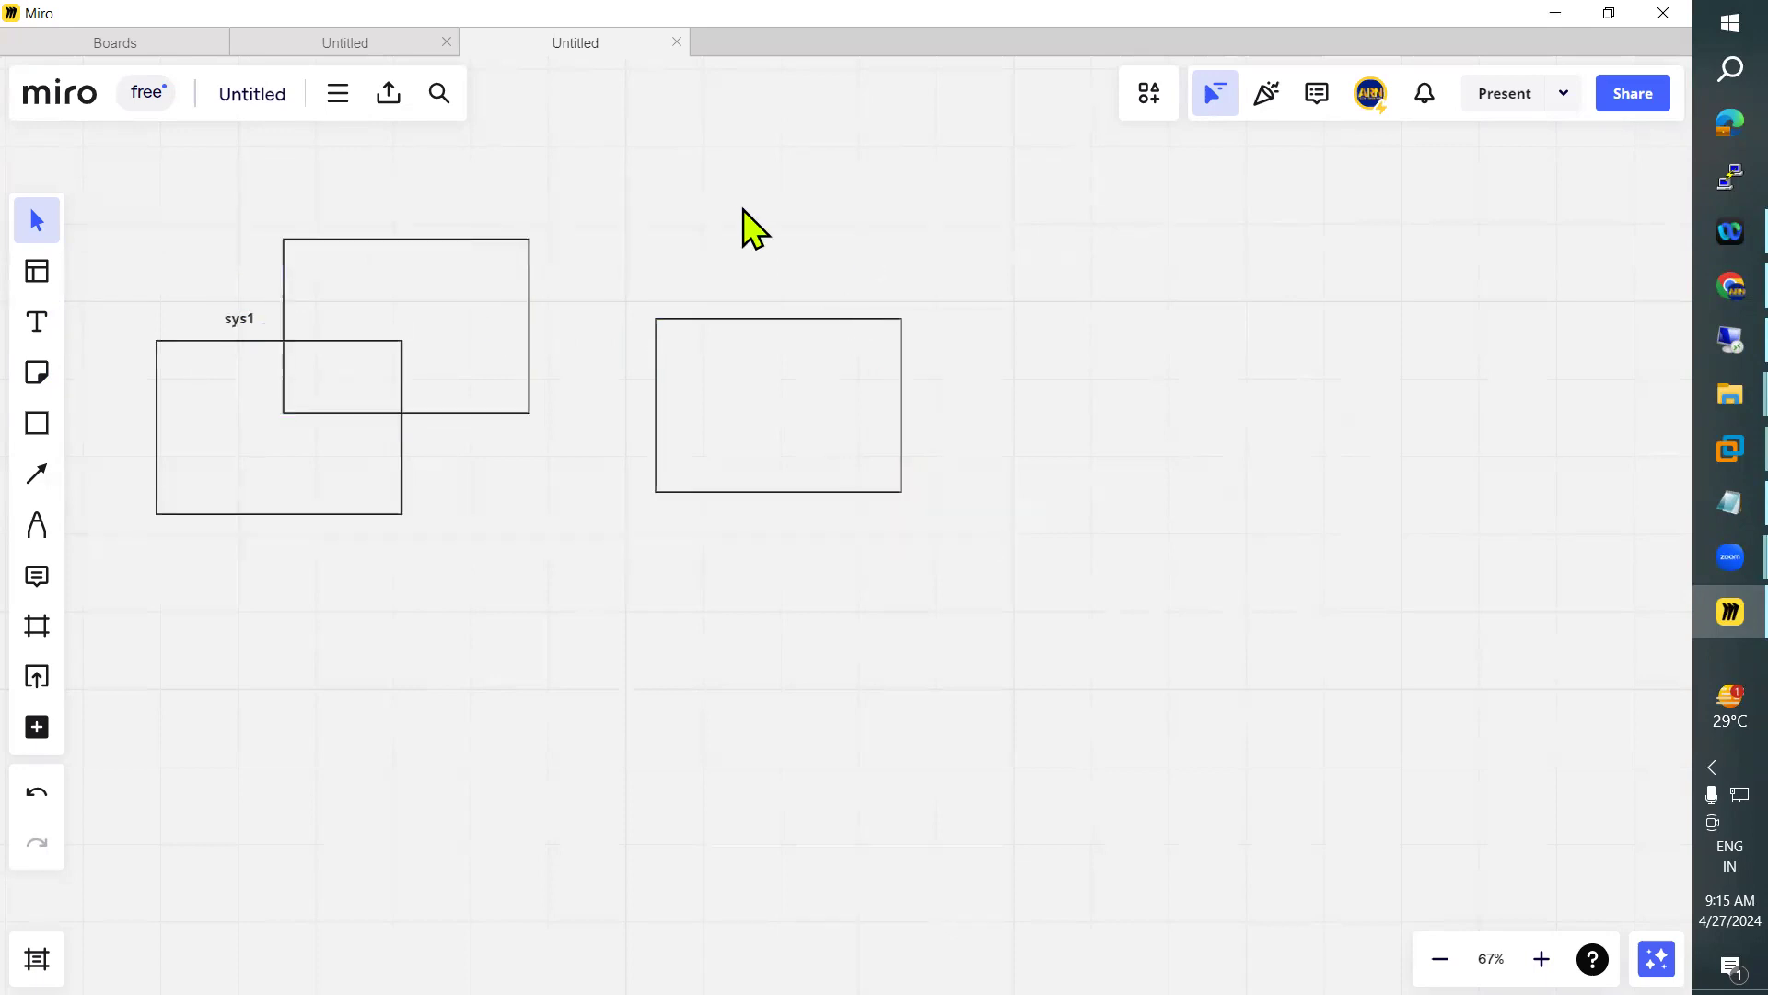
{"action": "left_click", "coordinate": [464, 276]}
{"action": "key", "text": "Delete"}
Center the sys1 label over its box and place a copy reading "sys2" over the second box, aligning that pair with the first
{"action": "left_click_drag", "start_coordinate": [239, 314], "coordinate": [269, 318]}
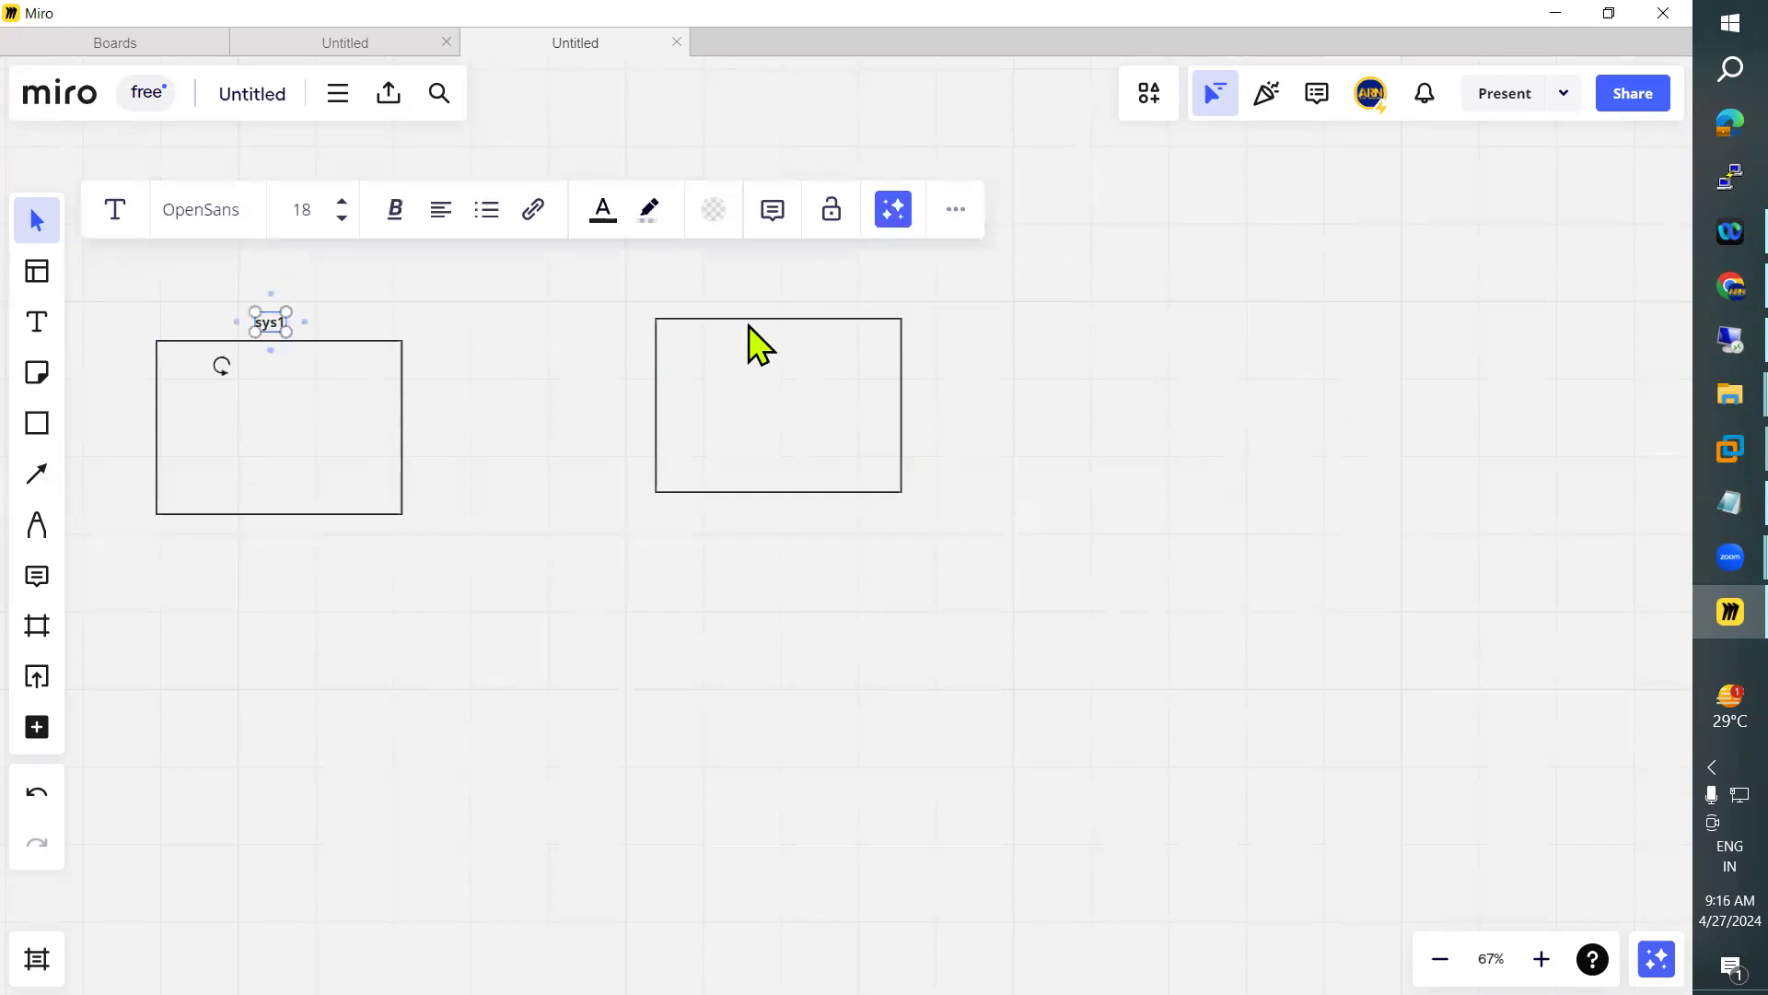
{"action": "left_click", "coordinate": [784, 304]}
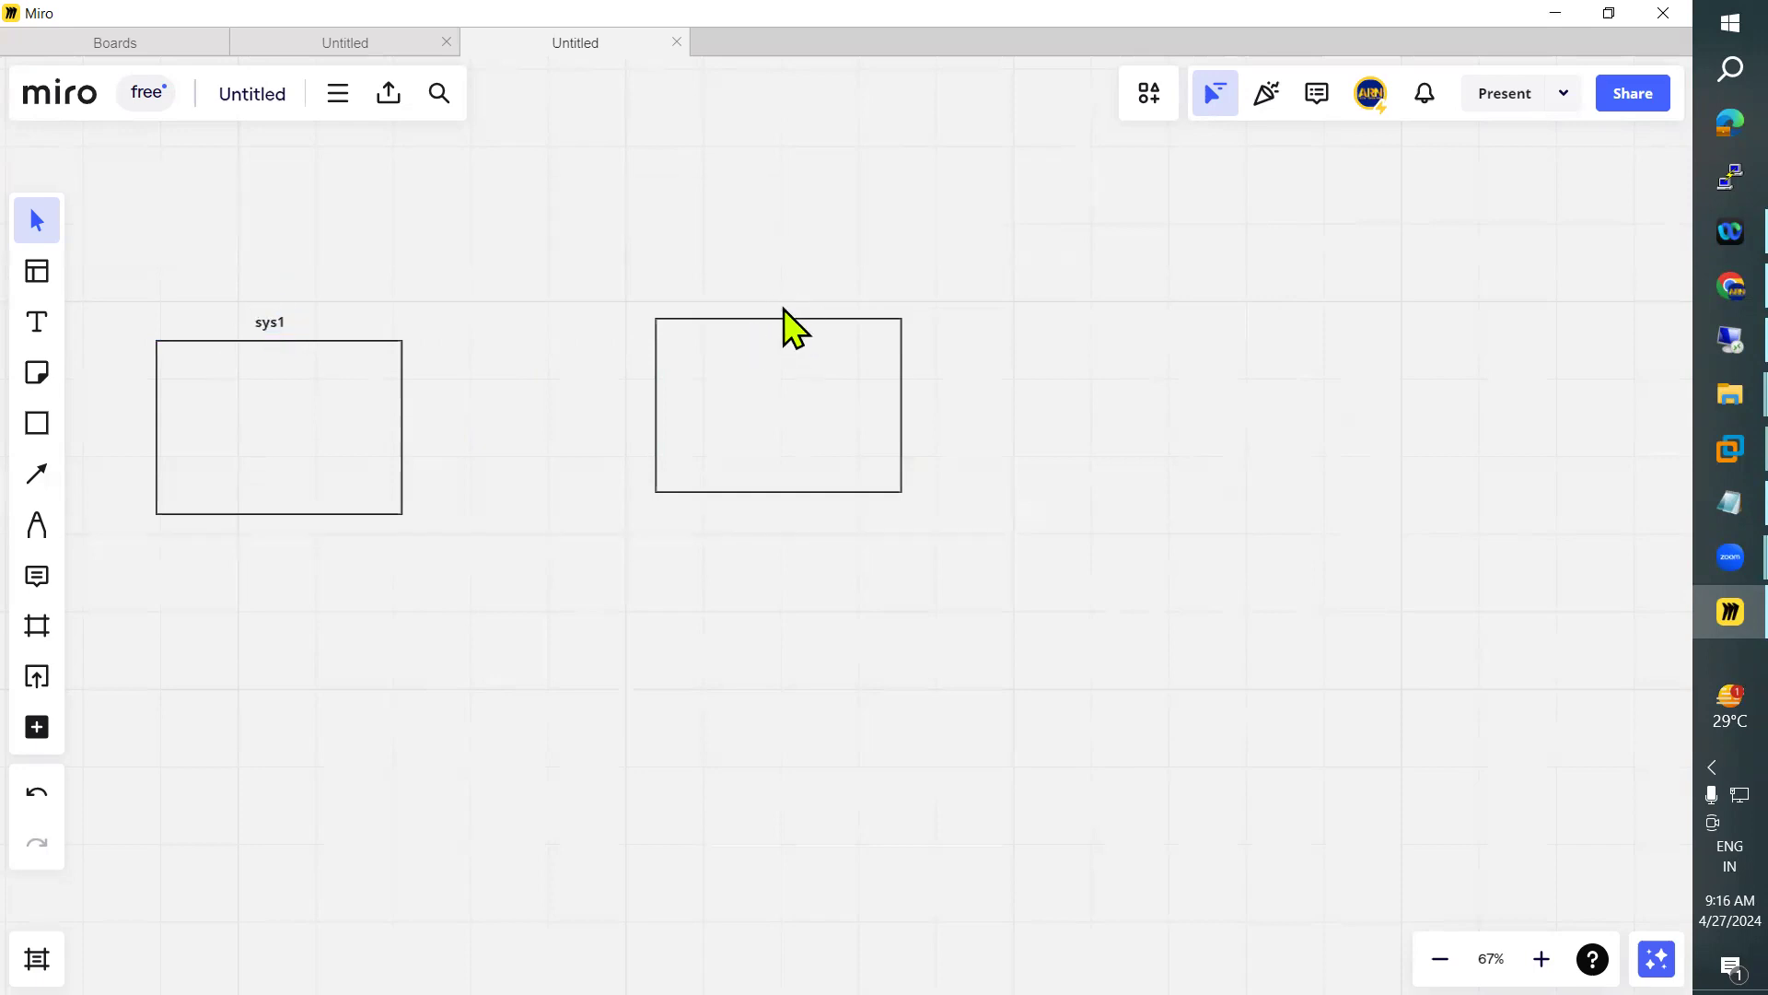
{"action": "key", "text": "ctrl+v"}
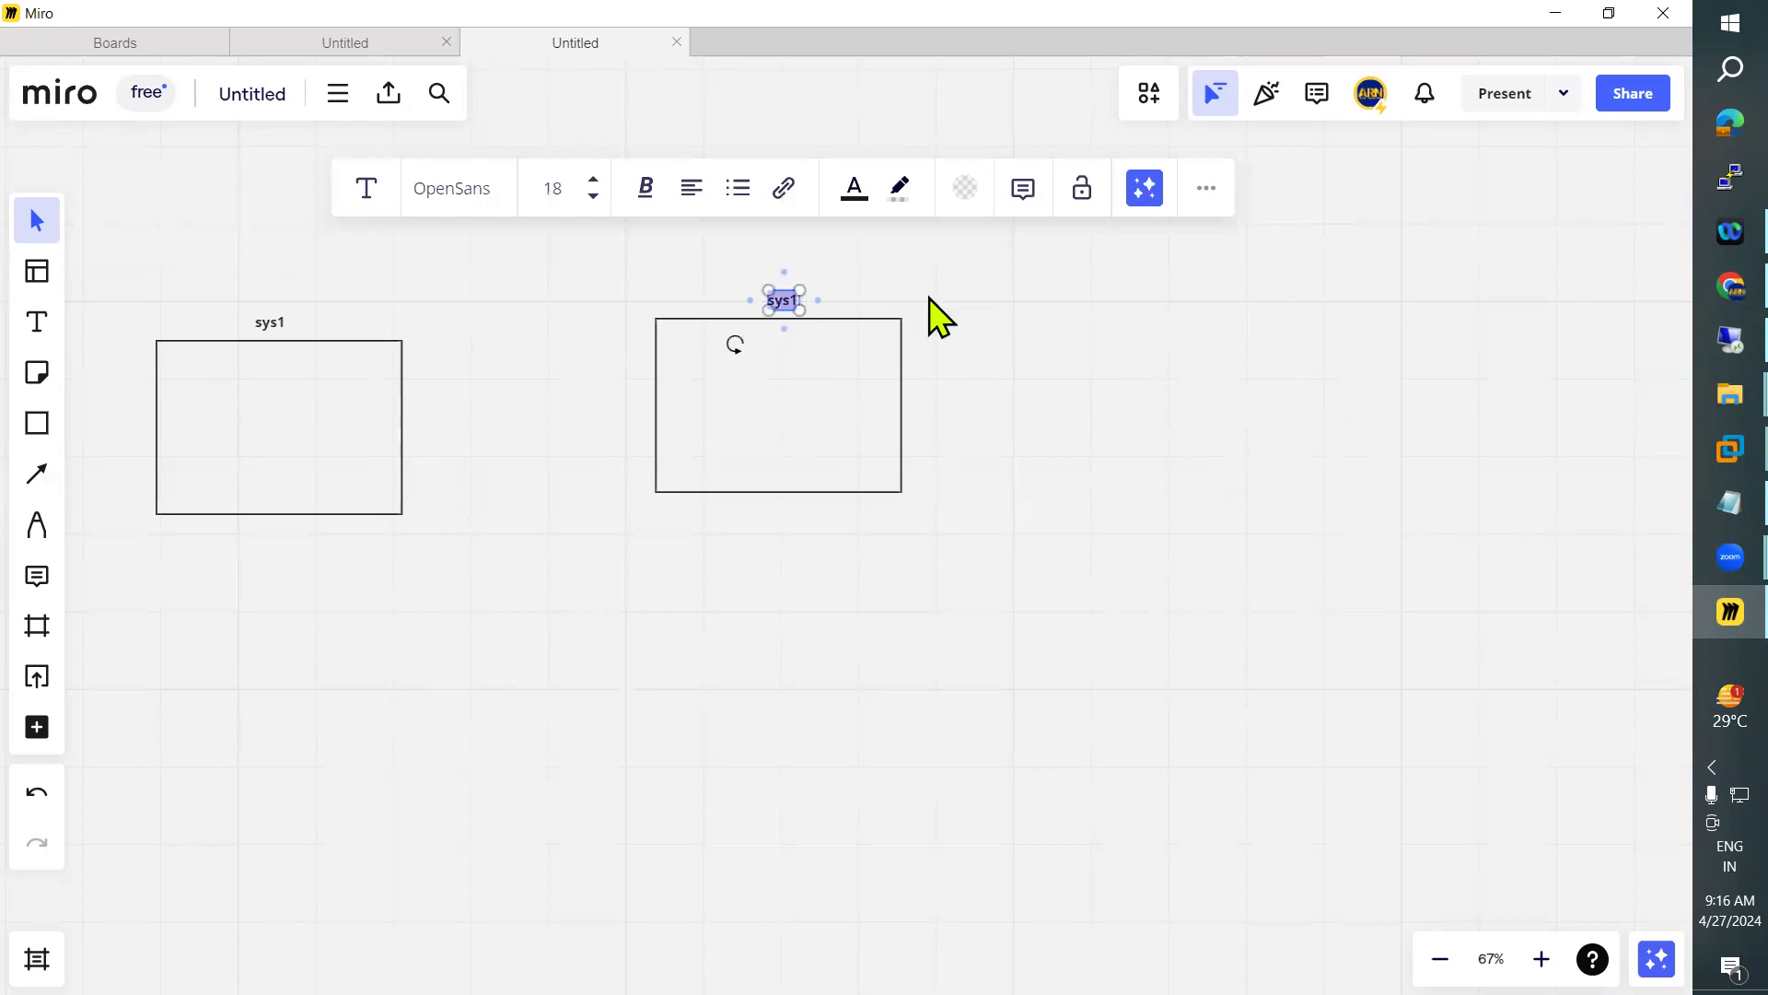
{"action": "type", "text": "2"}
{"action": "left_click", "coordinate": [1121, 433]}
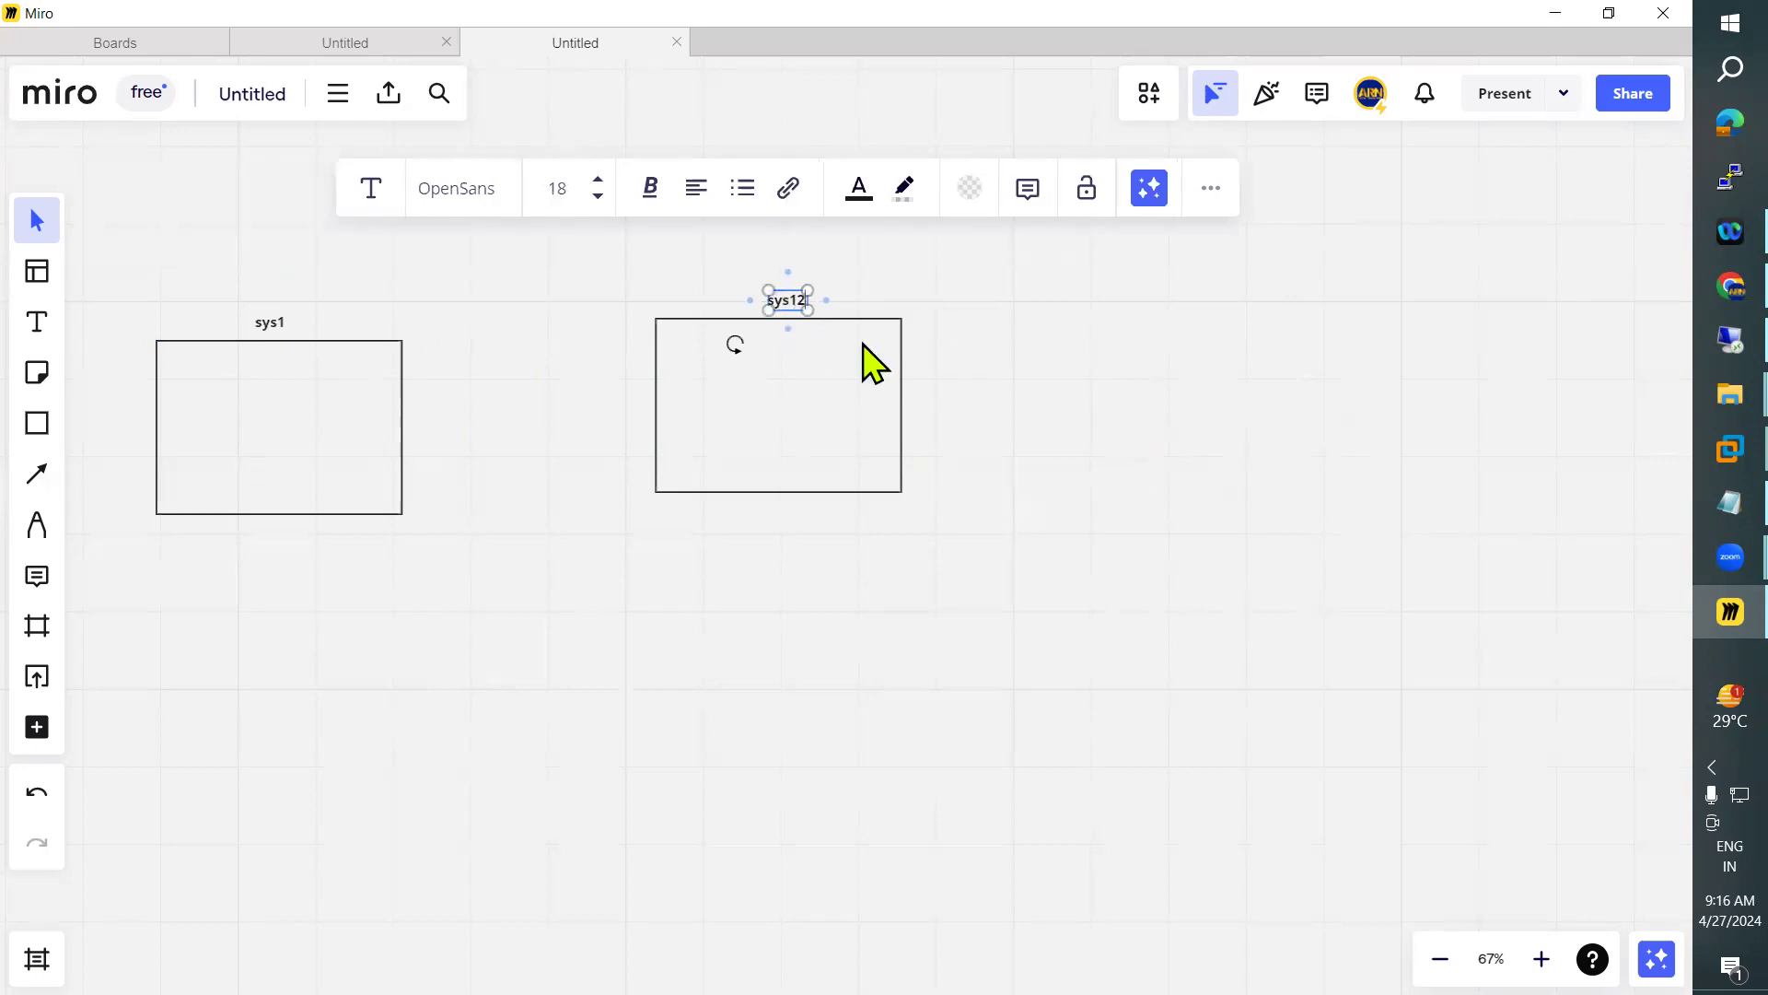
{"action": "left_click", "coordinate": [794, 304]}
{"action": "key", "text": "BackSpace"}
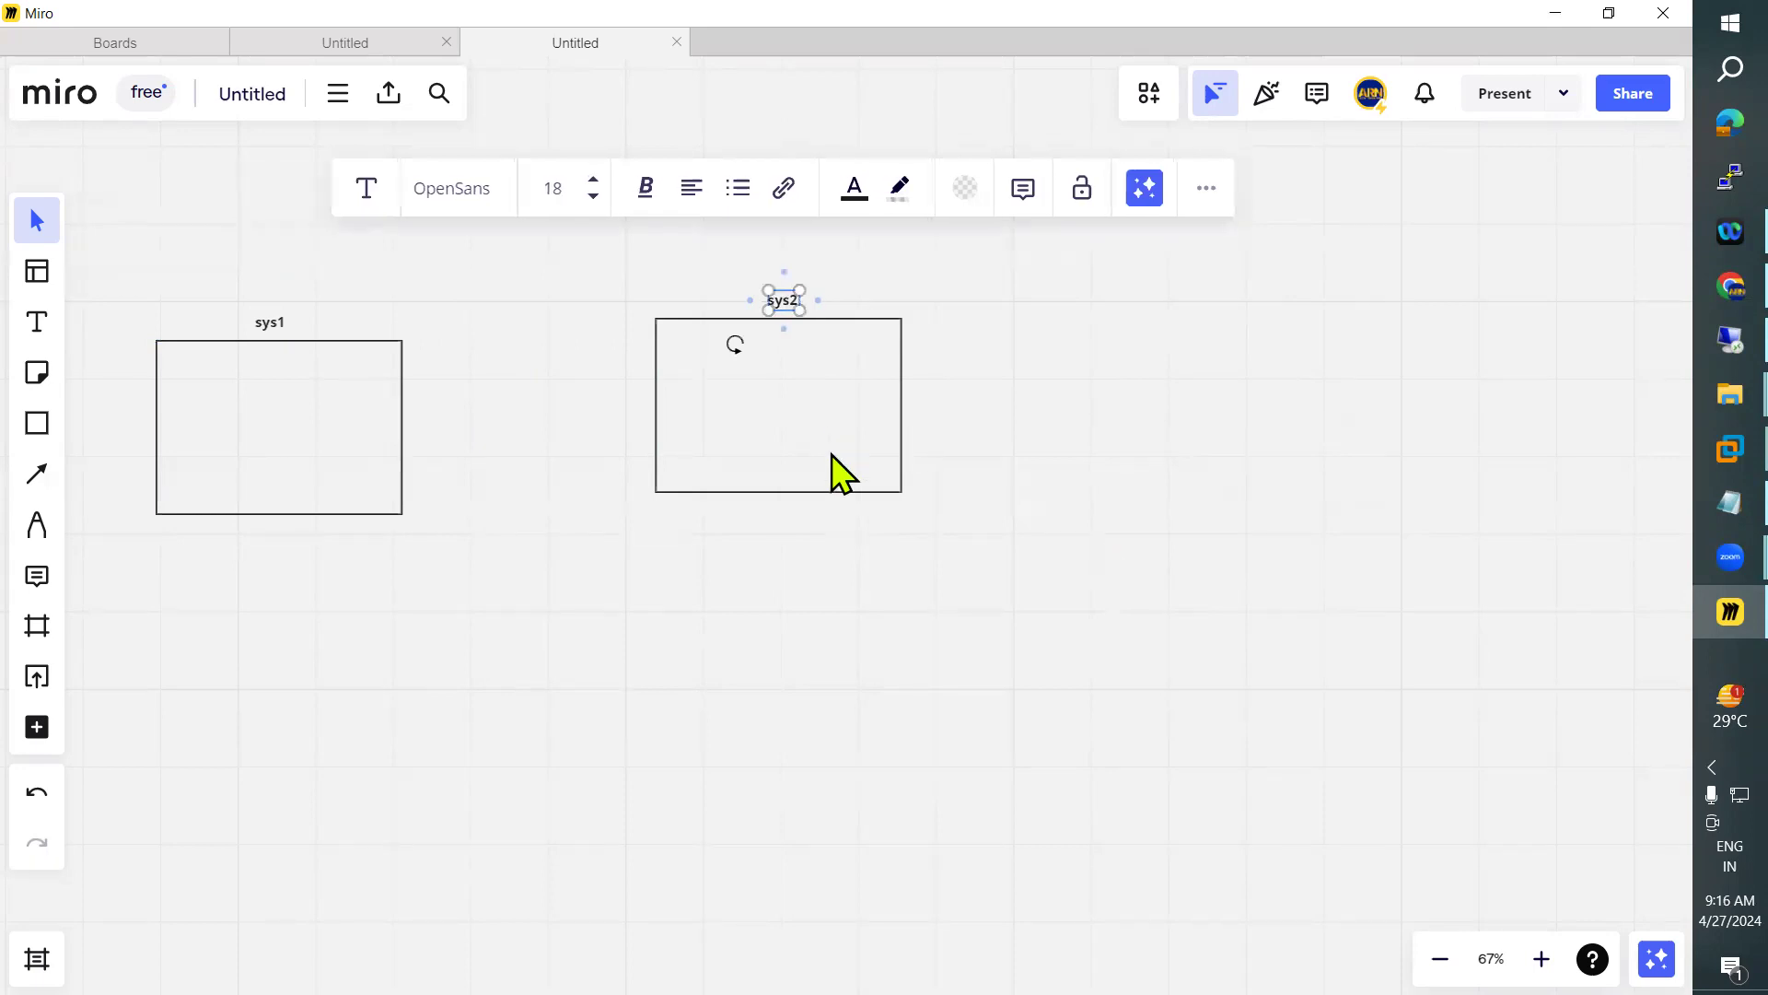
{"action": "left_click_drag", "start_coordinate": [832, 454], "coordinate": [838, 474]}
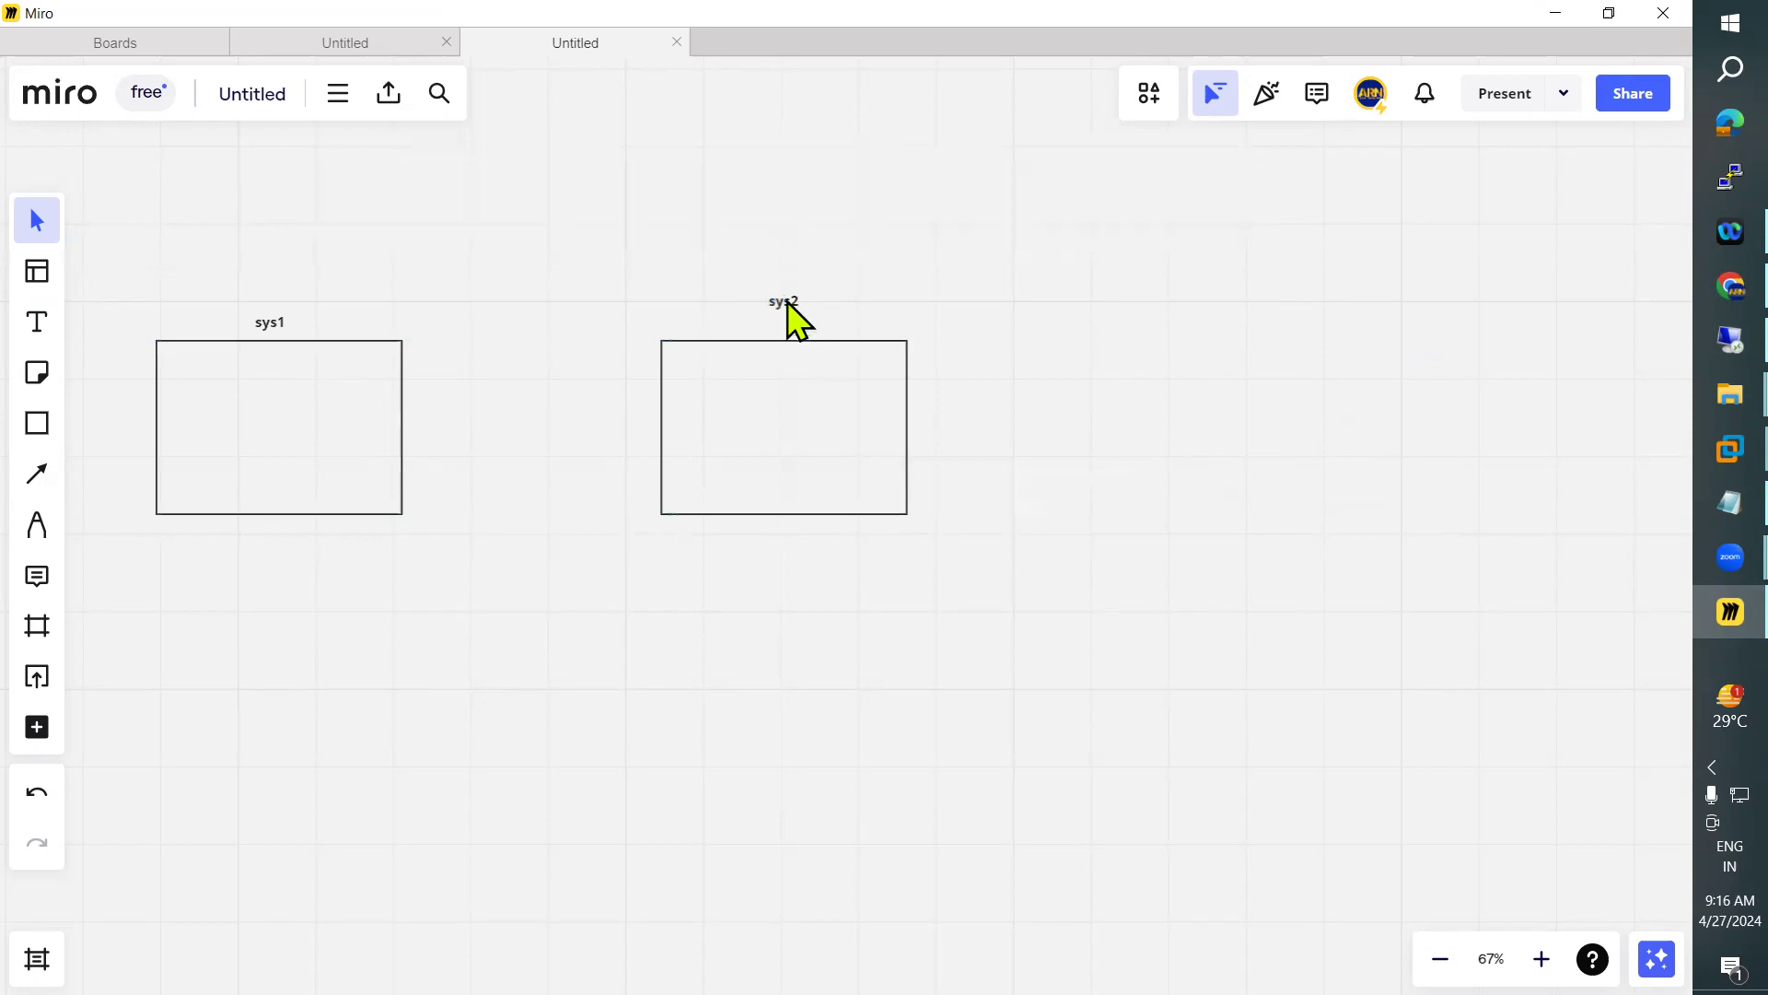
{"action": "left_click_drag", "start_coordinate": [788, 306], "coordinate": [789, 322]}
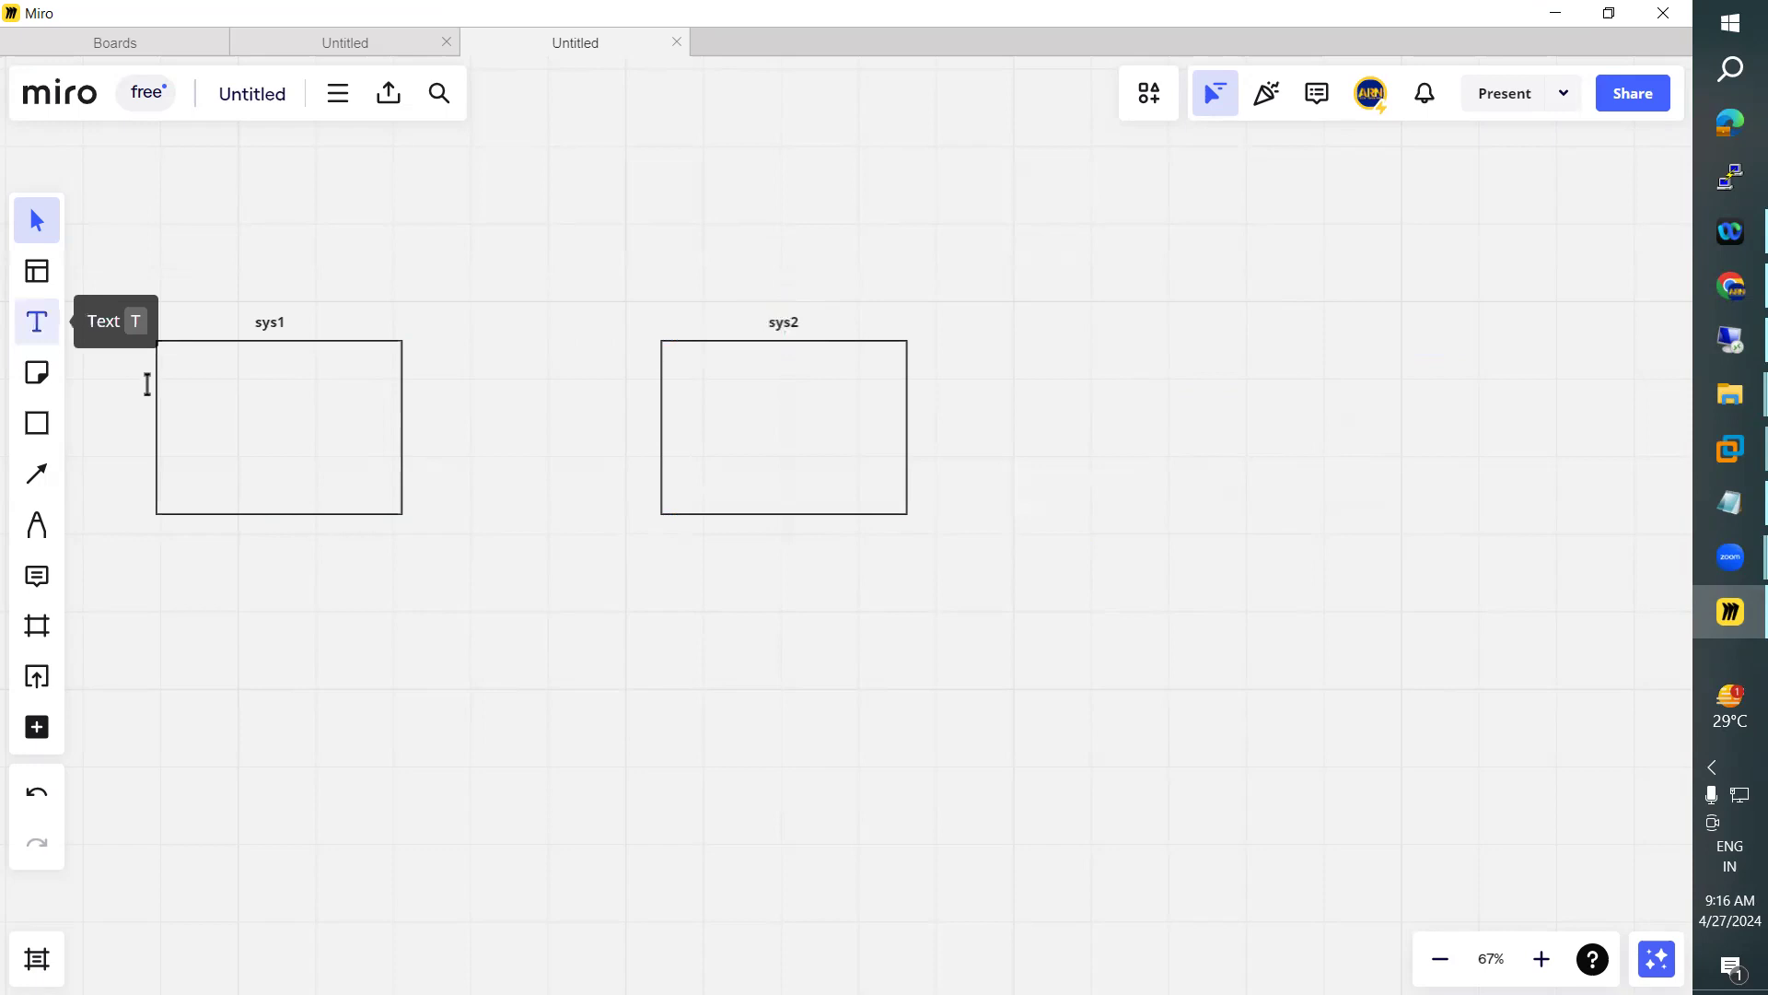
Add a text with two user names on separate lines inside the sys1 box
{"action": "left_click", "coordinate": [183, 376]}
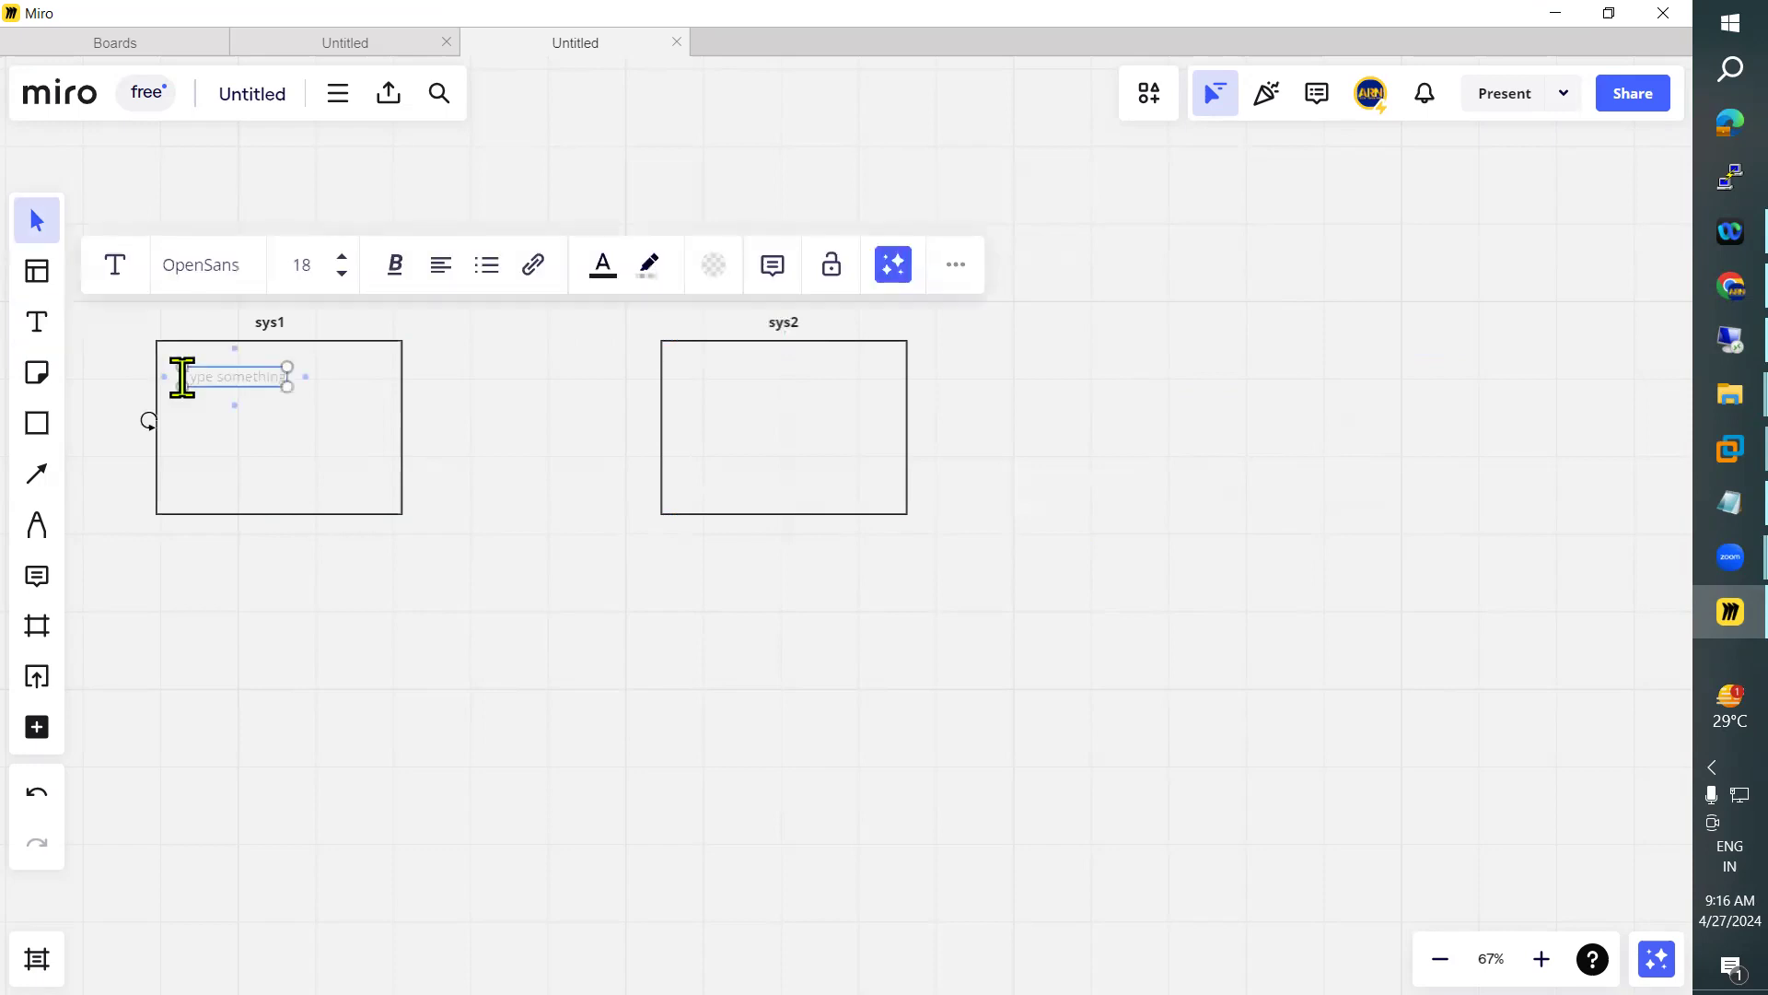
{"action": "type", "text": "Jai"}
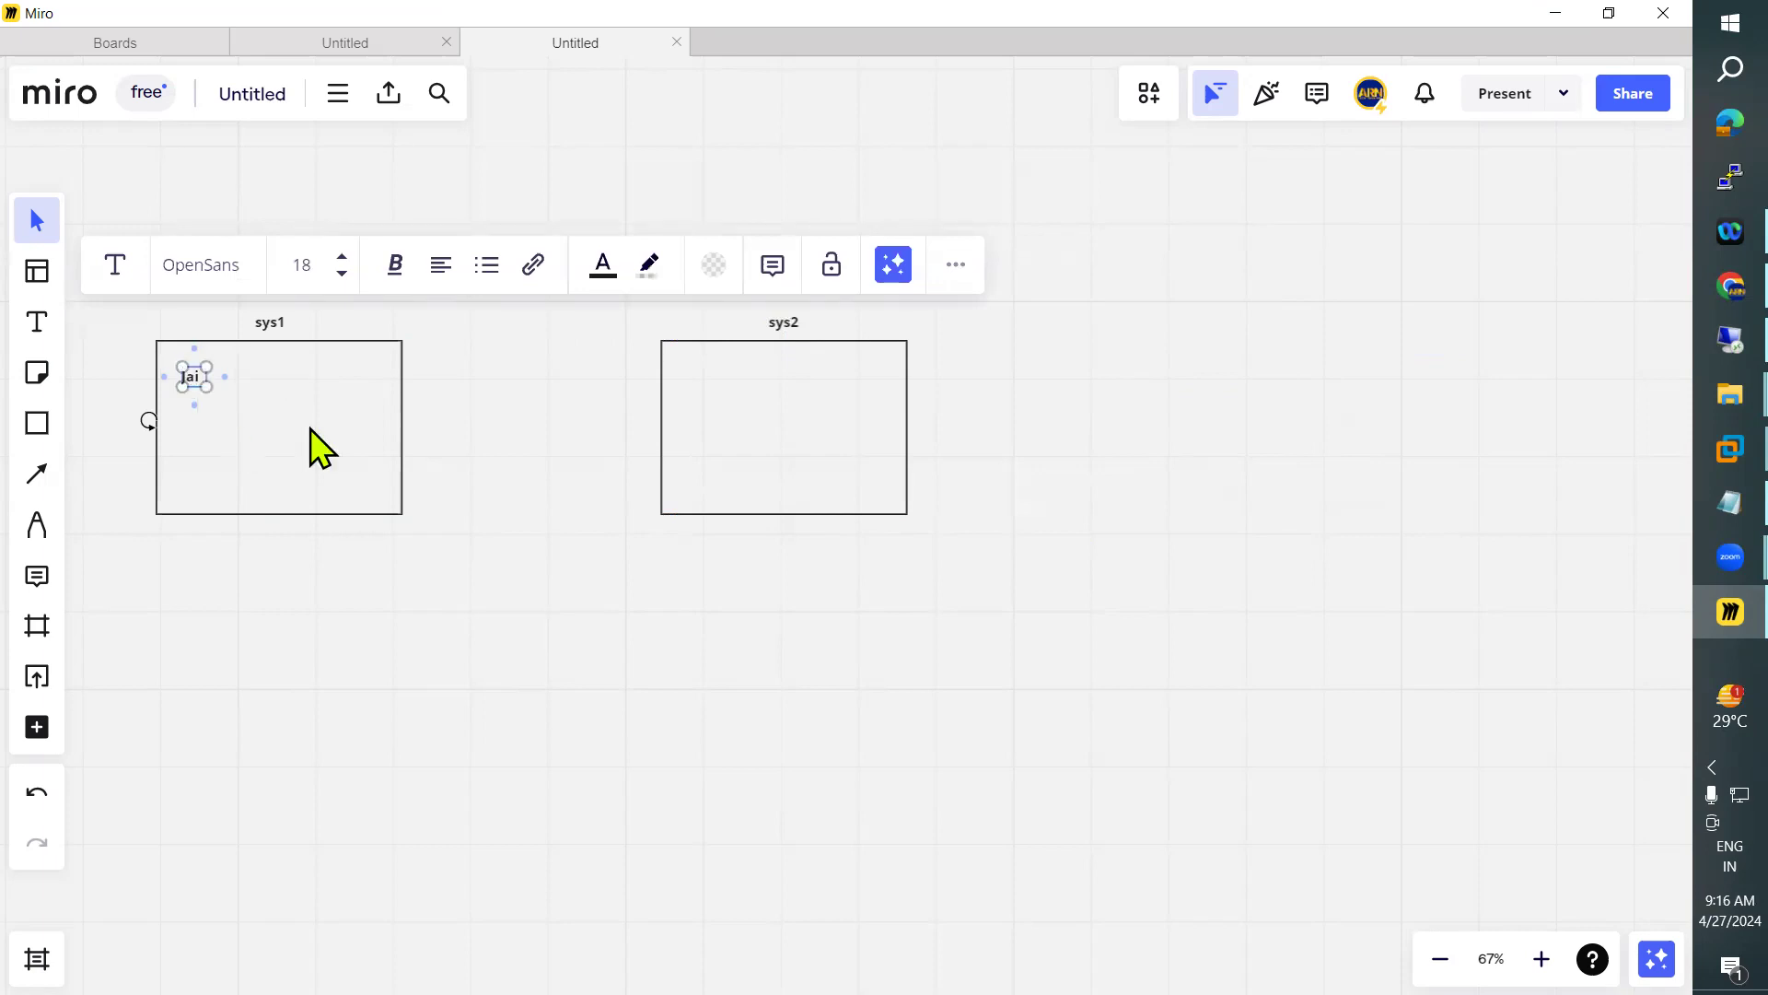
{"action": "key", "text": "Return"}
{"action": "type", "text": "Rohan"}
{"action": "left_click_drag", "start_coordinate": [236, 408], "coordinate": [237, 450]}
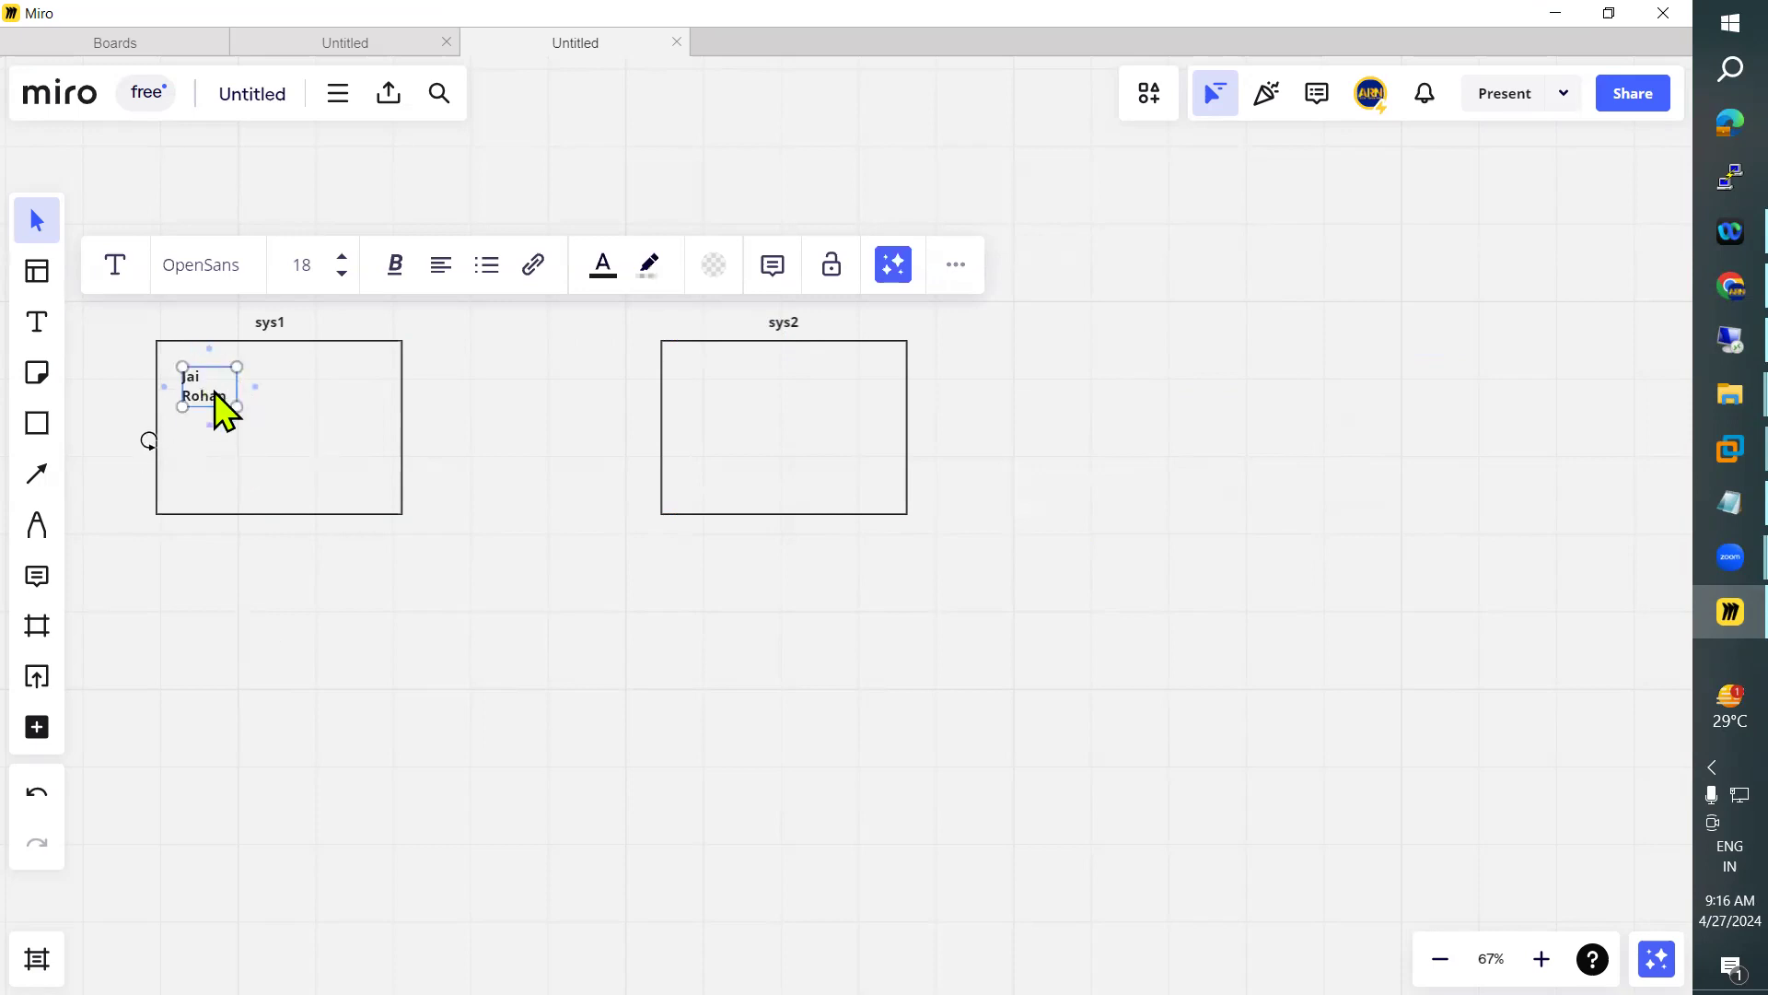
{"action": "key", "text": "Escape"}
Add two user names on separate lines inside the sys2 box, widening the text to fit and making both names bold
{"action": "left_click", "coordinate": [37, 324]}
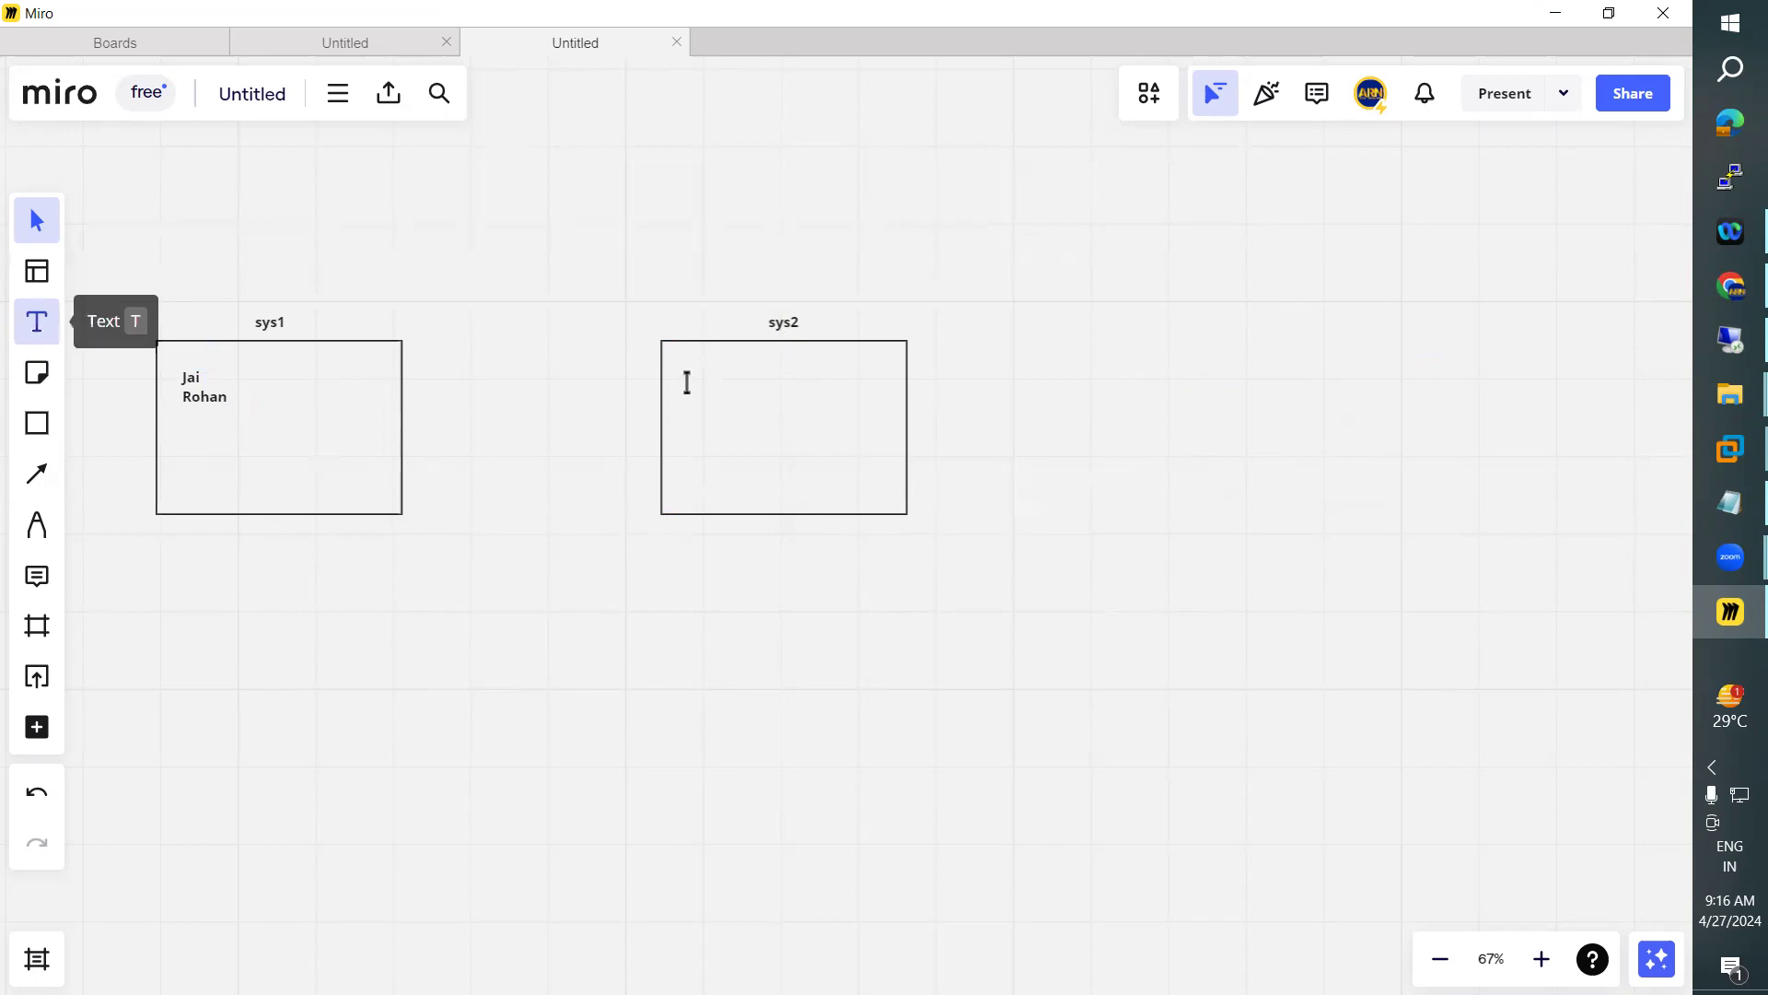
{"action": "left_click", "coordinate": [743, 382]}
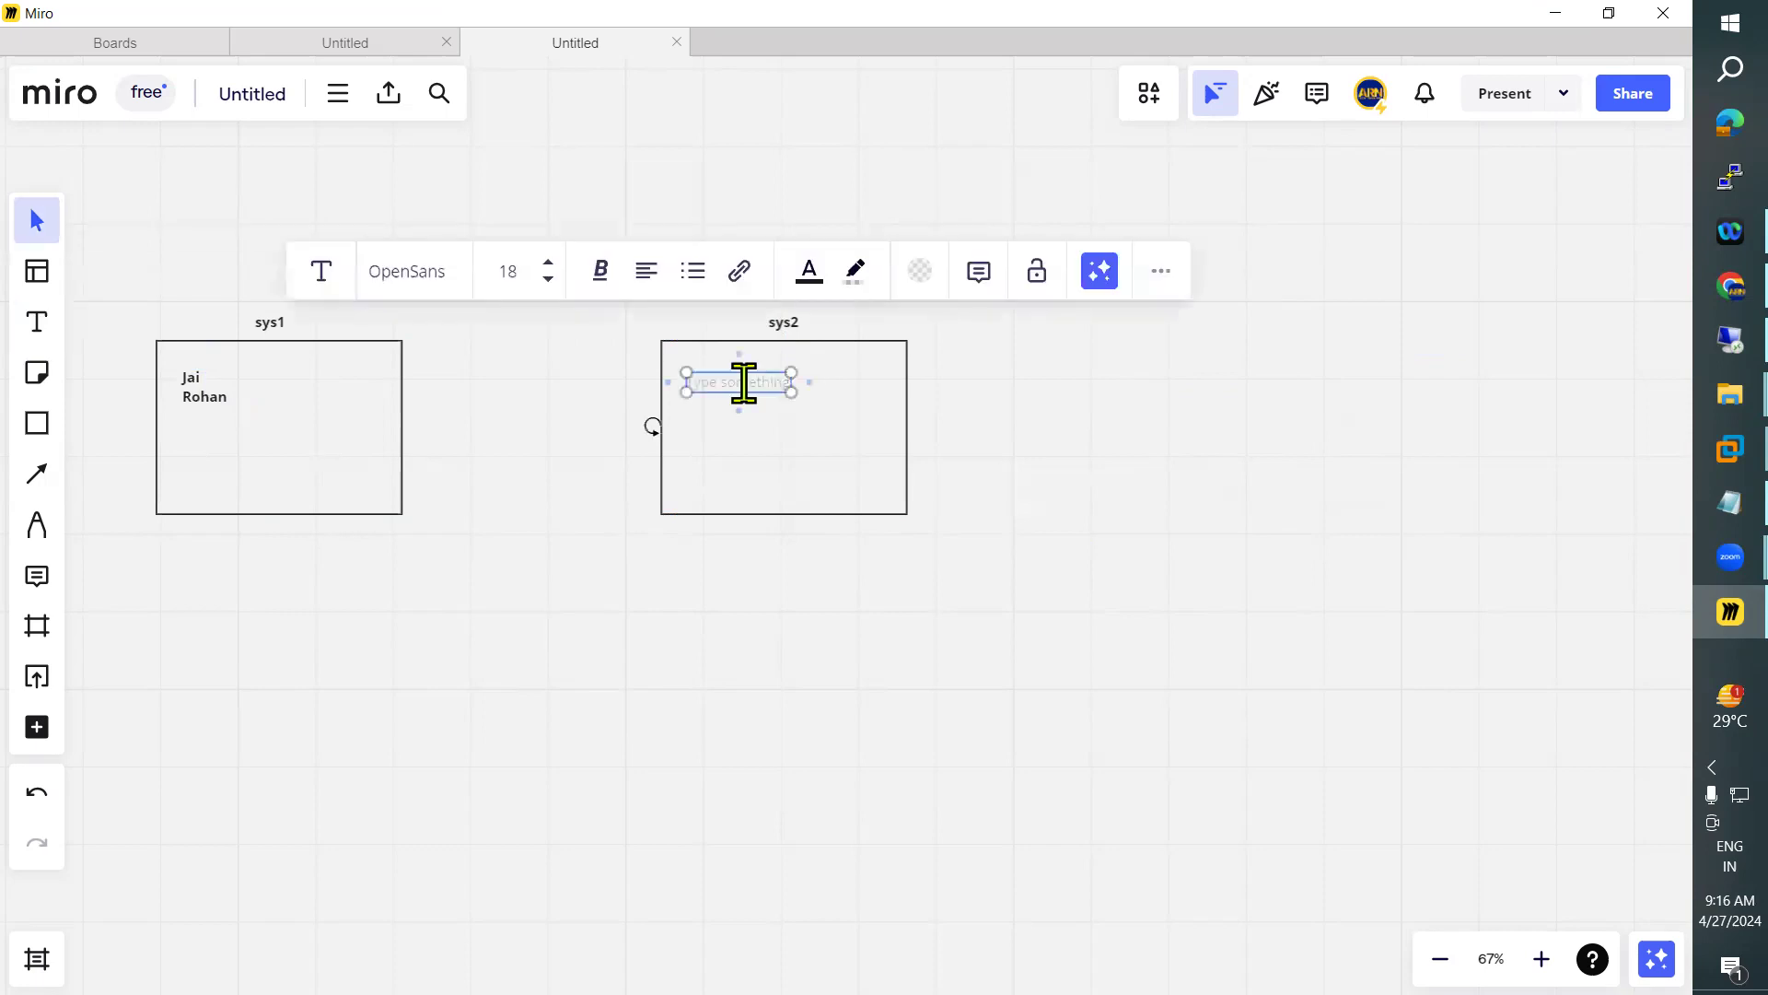
{"action": "type", "text": "Di"}
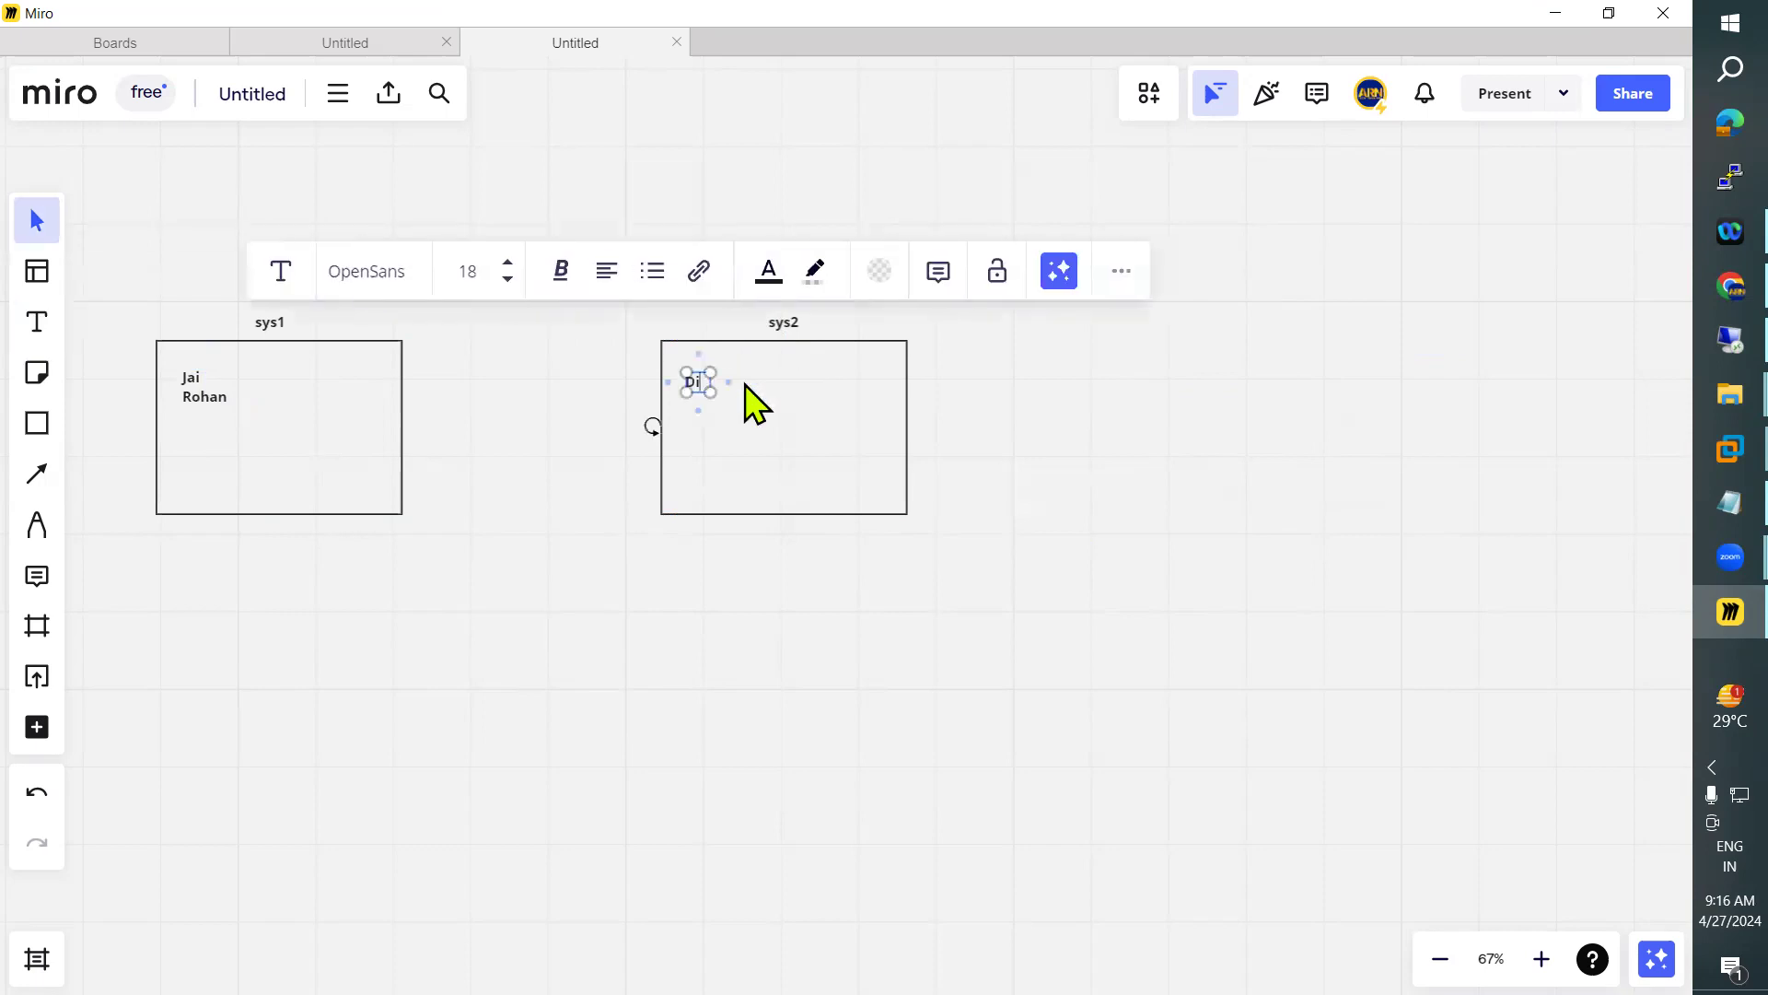
{"action": "type", "text": "cya"}
{"action": "key", "text": "BackSpace"}
{"action": "key", "text": "BackSpace"}
{"action": "key", "text": "BackSpace"}
{"action": "type", "text": "vya"}
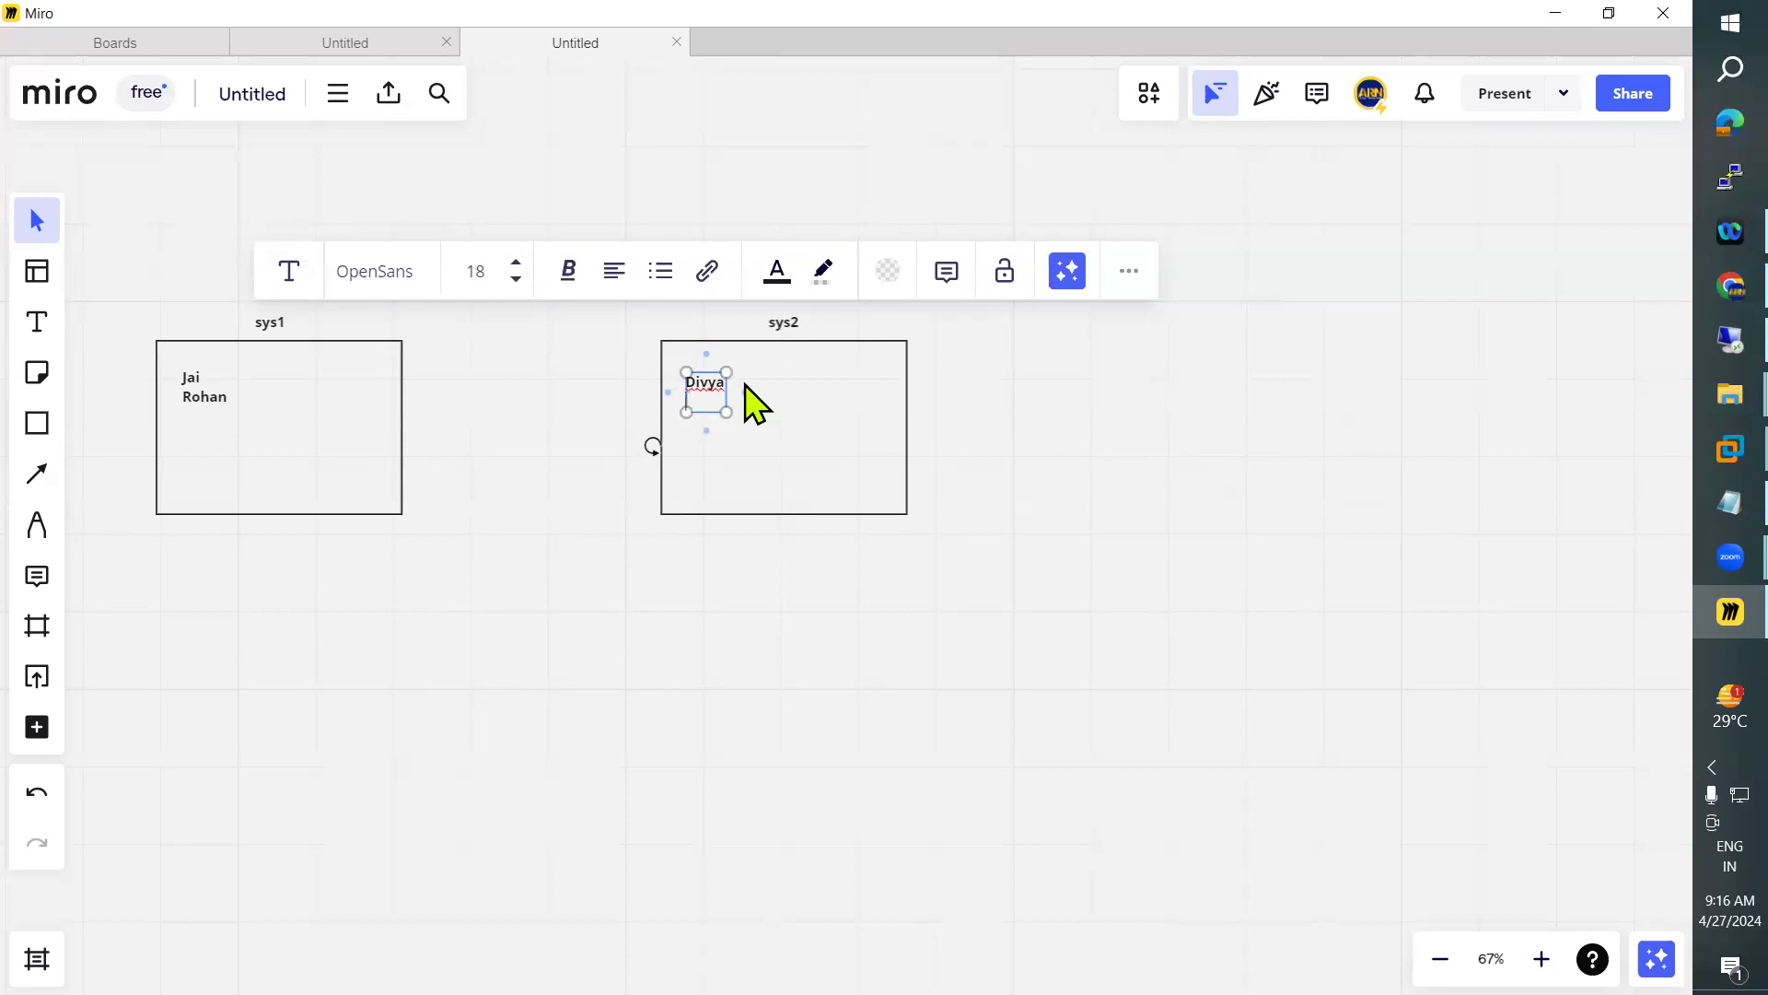
{"action": "type", "text": "Radhika"}
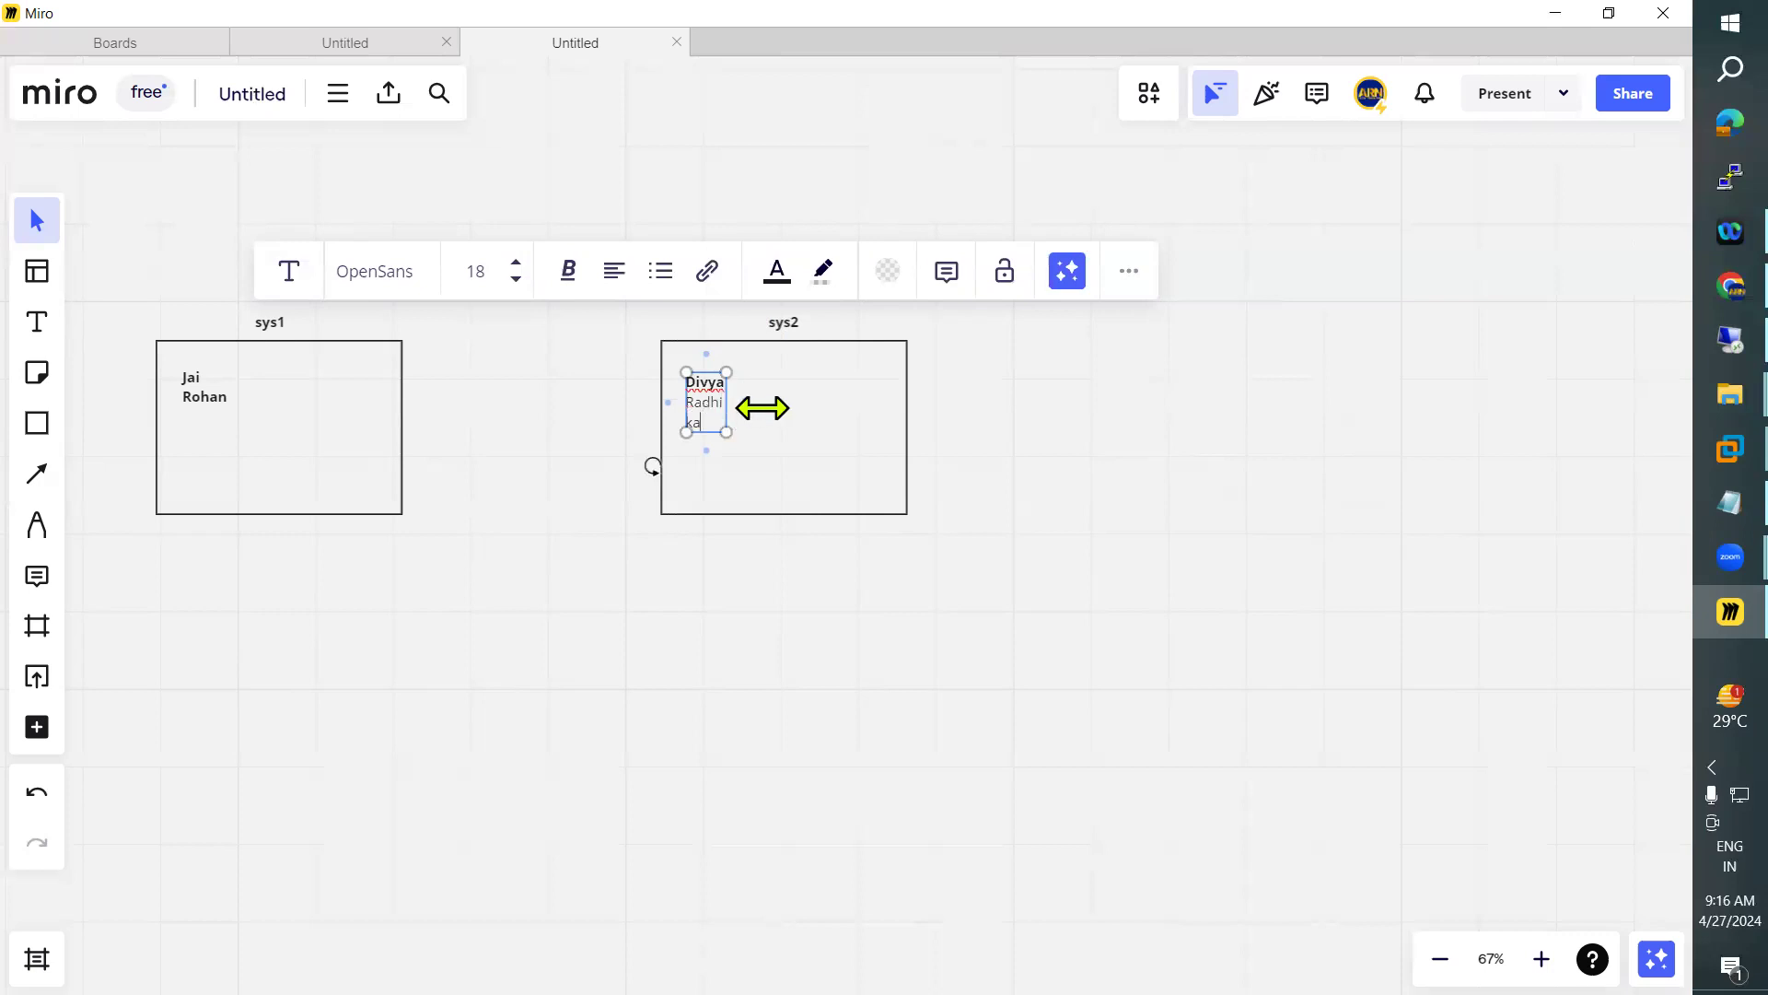
{"action": "left_click_drag", "start_coordinate": [762, 408], "coordinate": [799, 398]}
{"action": "double_click", "coordinate": [721, 398]}
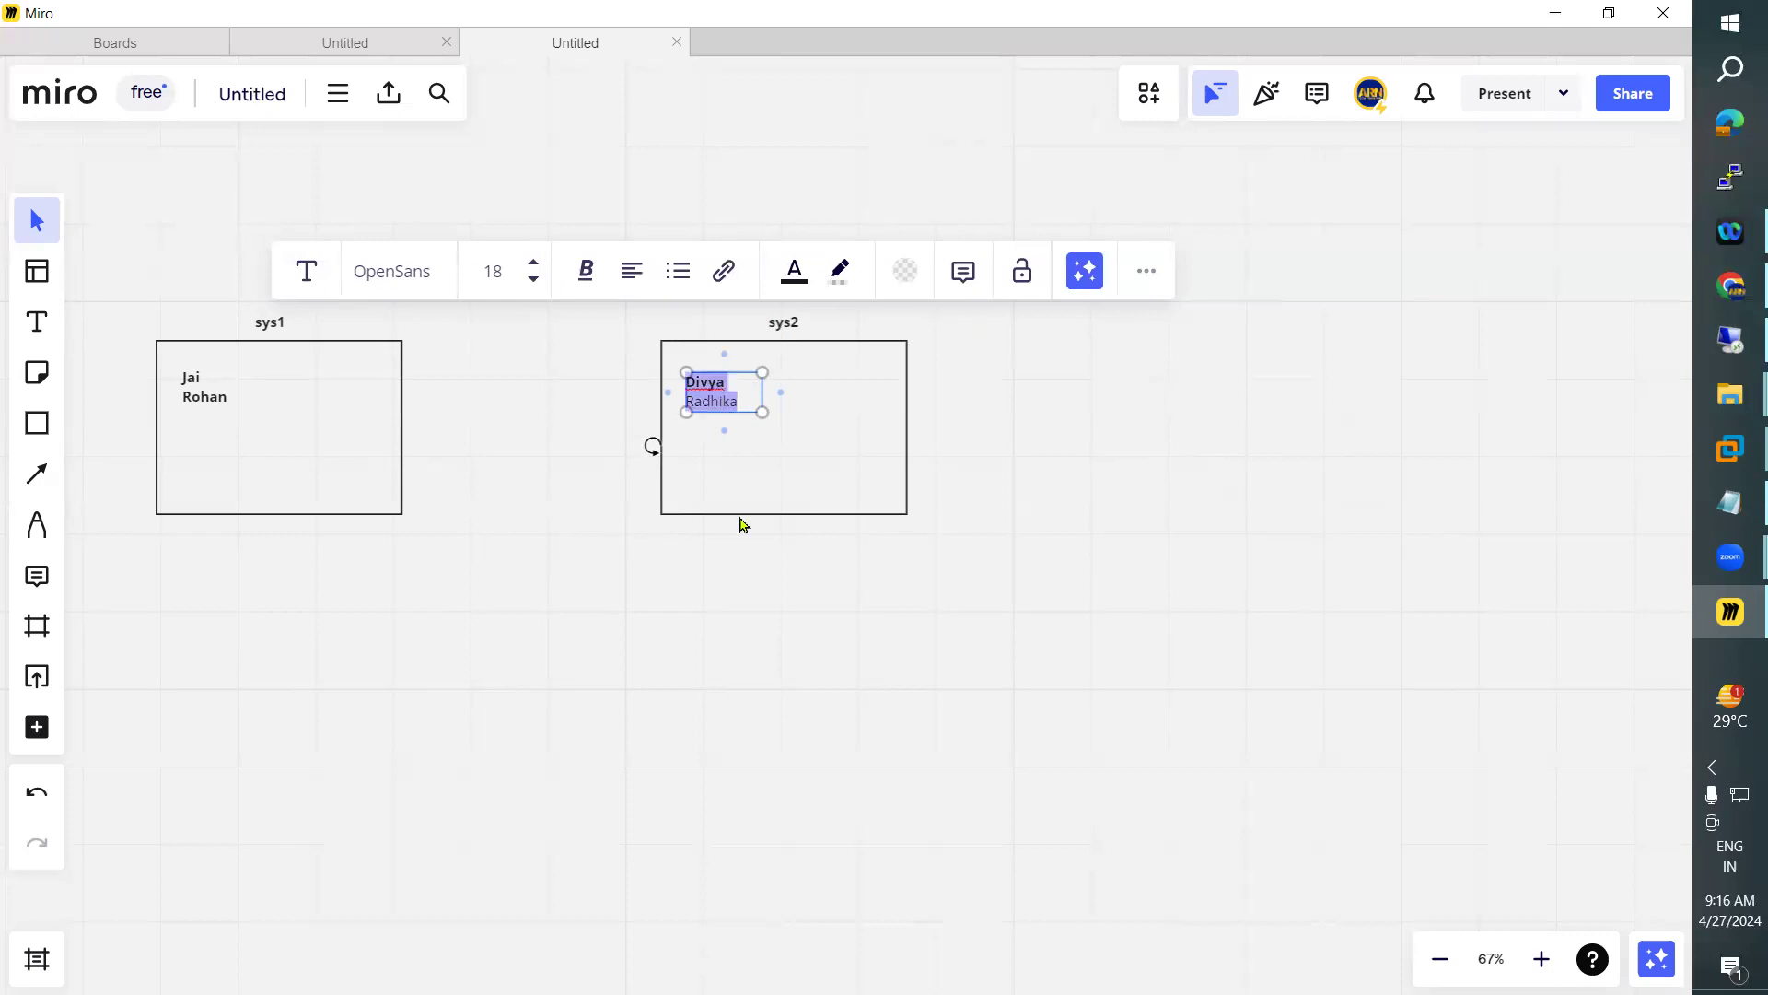
{"action": "left_click", "coordinate": [499, 406]}
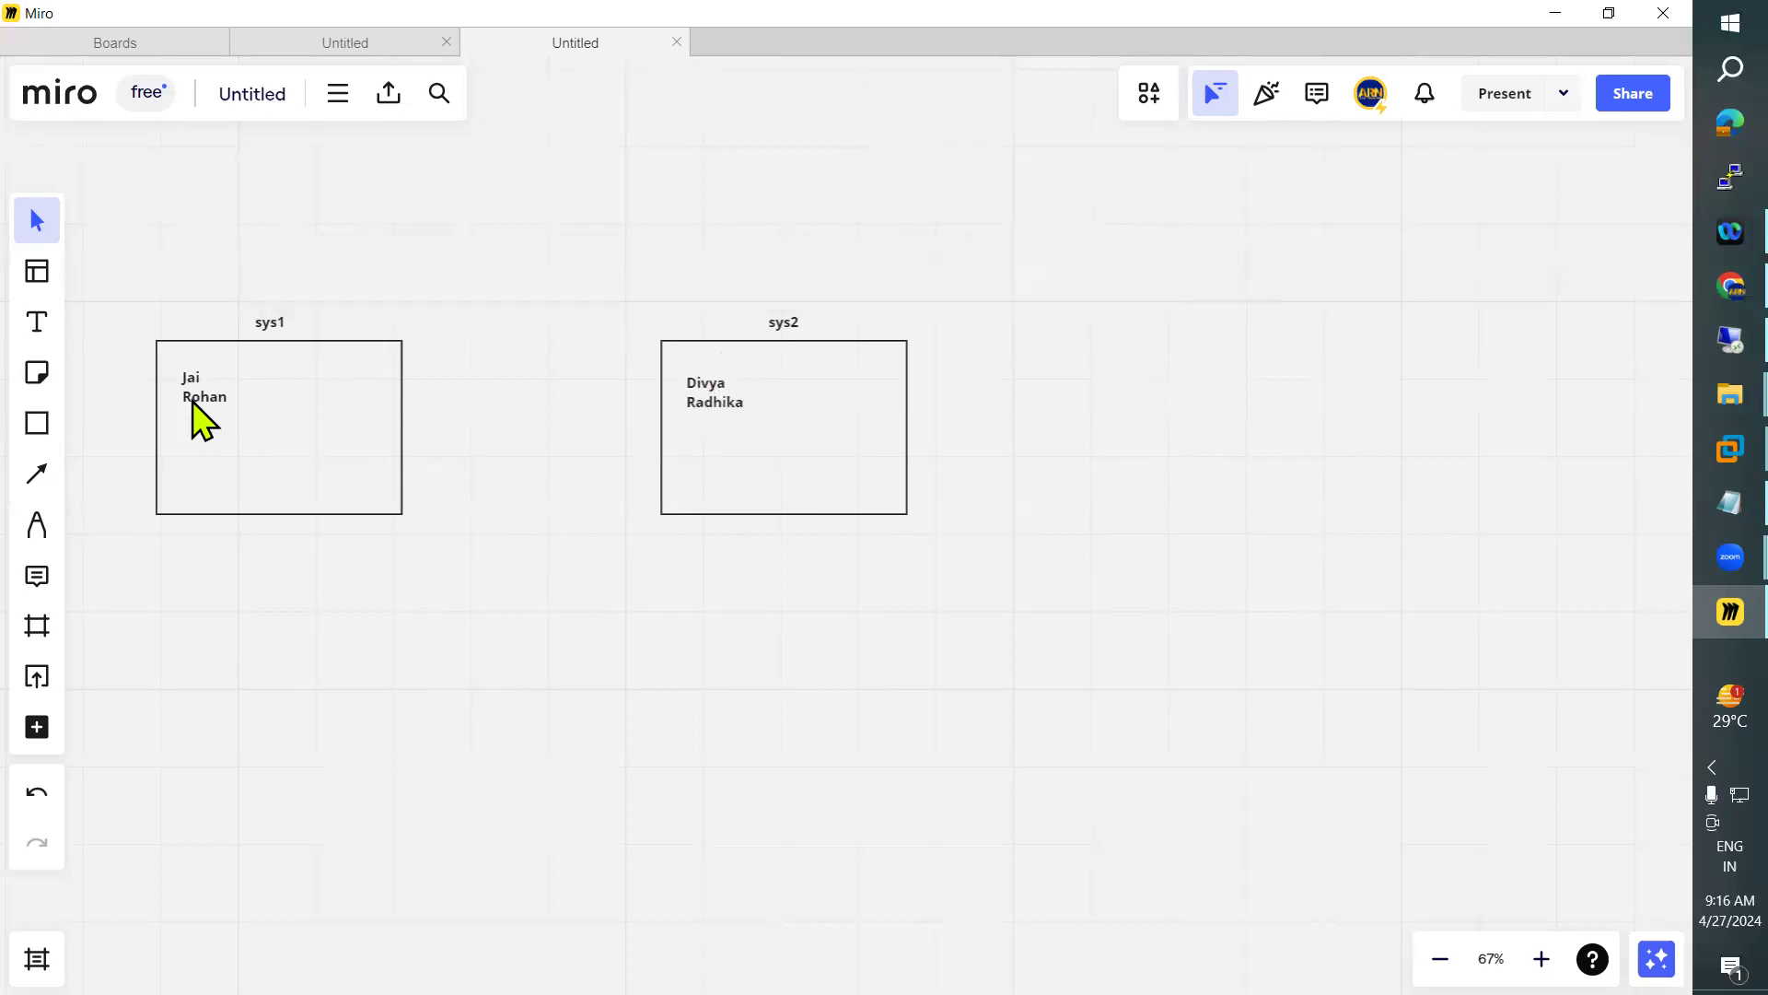
Add a "Local Users" heading inside the sys1 box, aligned directly above its two user names
{"action": "left_click", "coordinate": [37, 322]}
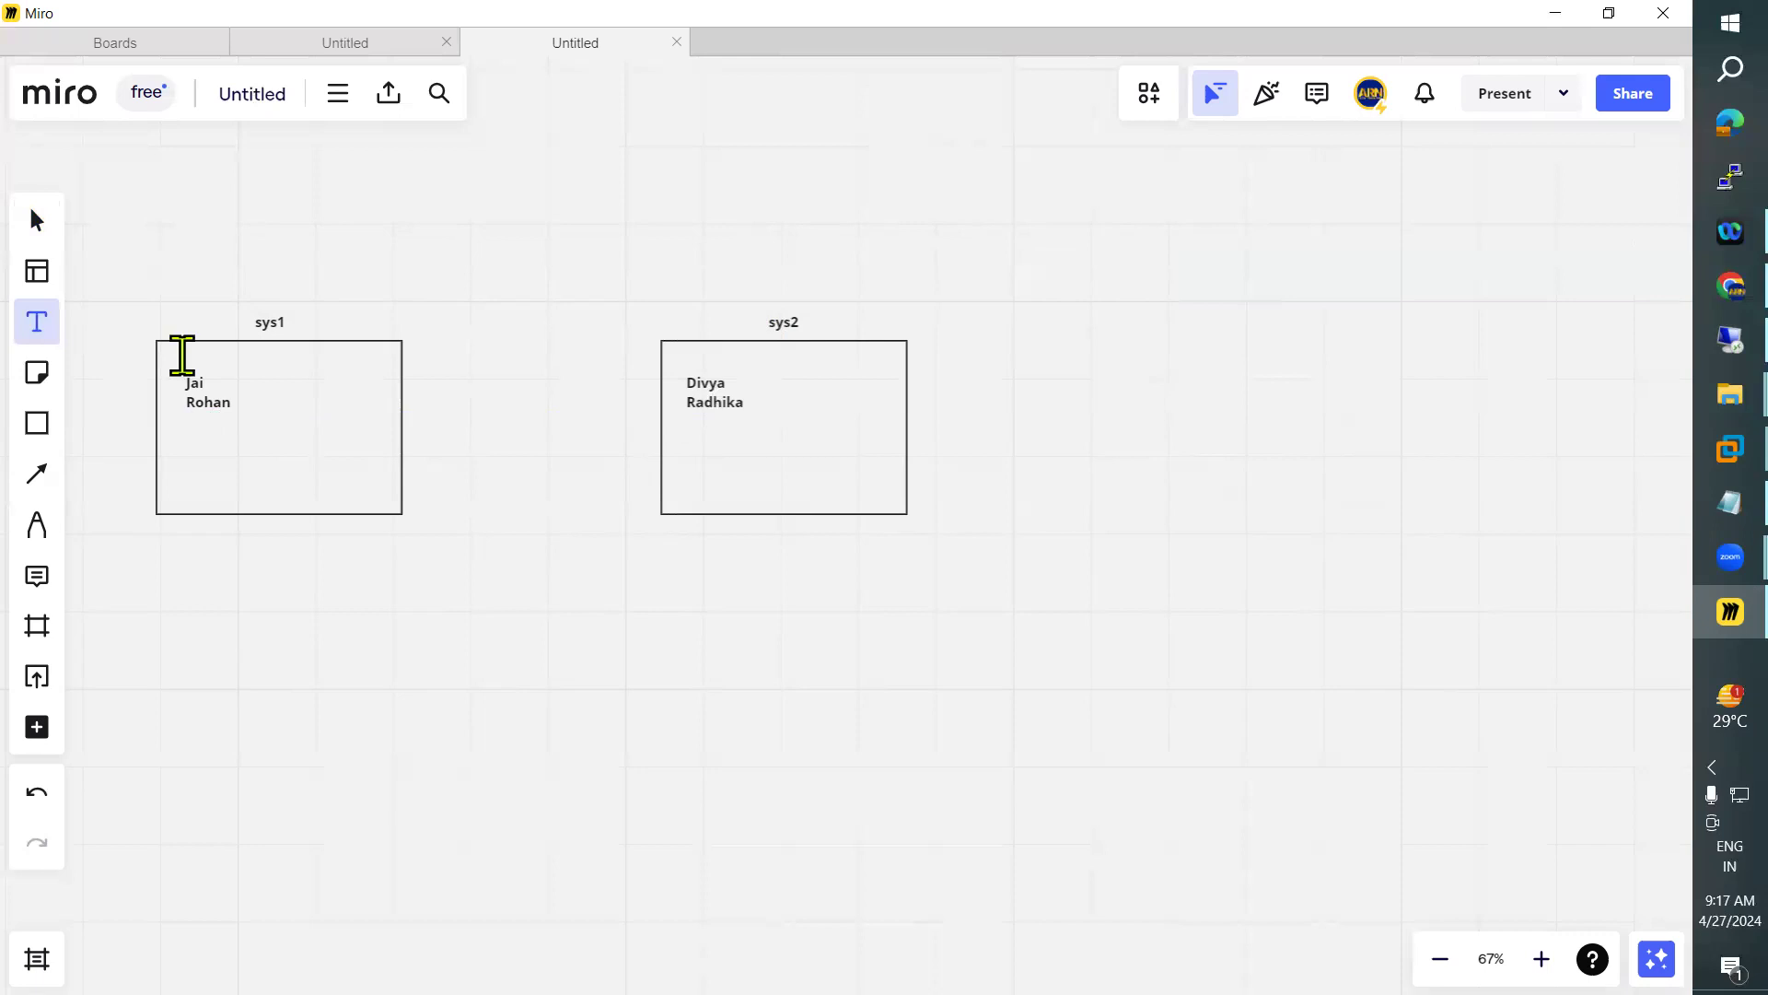
{"action": "left_click", "coordinate": [182, 355]}
{"action": "type", "text": "Local"}
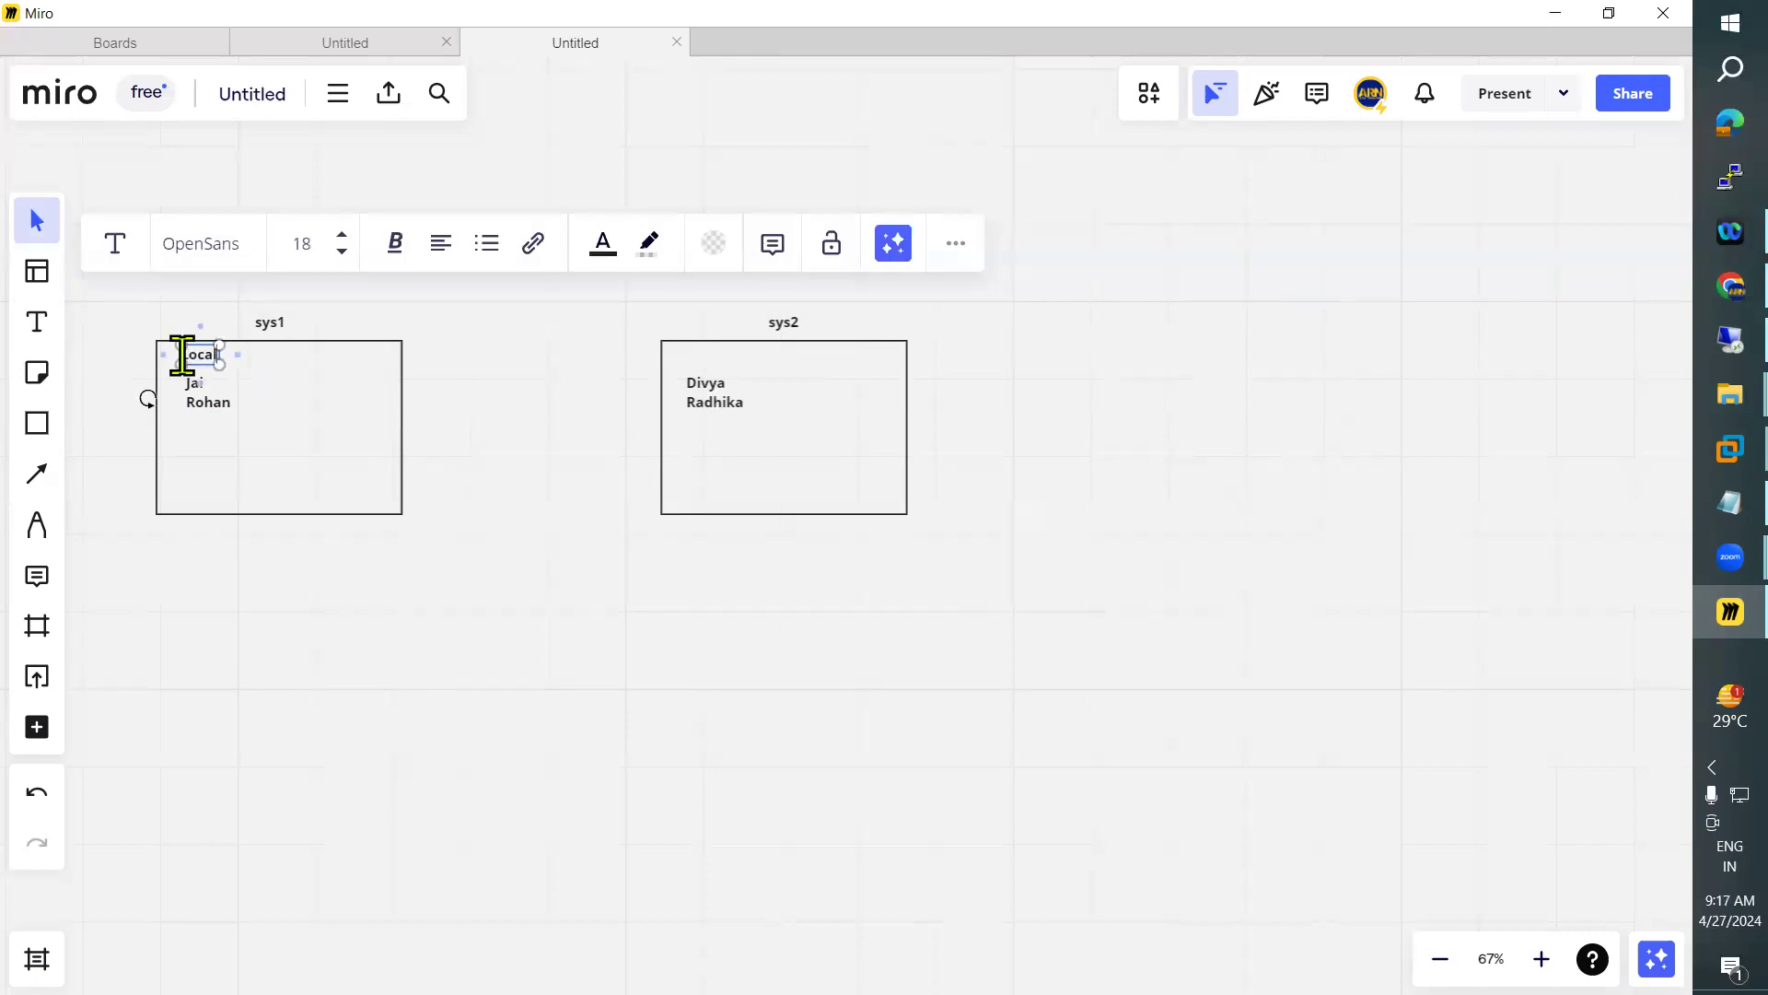
{"action": "type", "text": " Users"}
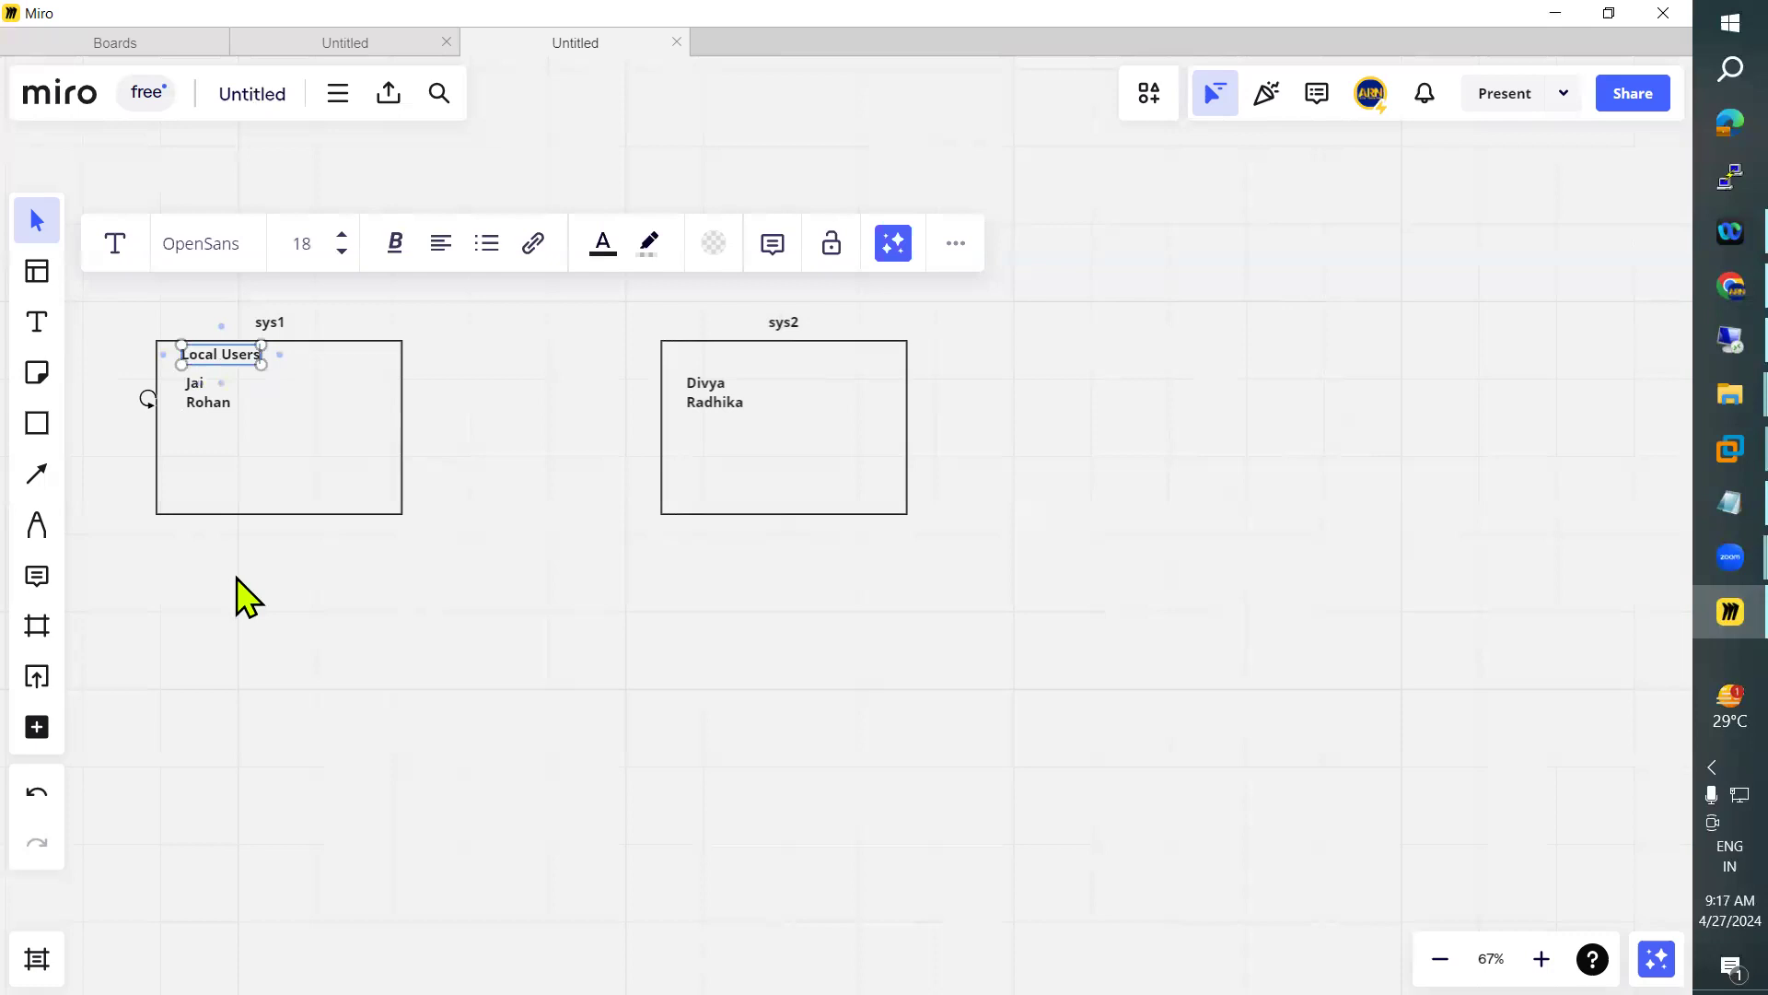
{"action": "key", "text": "Escape"}
{"action": "mouse_move", "coordinate": [214, 365]}
{"action": "left_mouse_down"}
{"action": "mouse_move", "coordinate": [210, 421]}
{"action": "mouse_move", "coordinate": [229, 363]}
{"action": "left_mouse_up"}
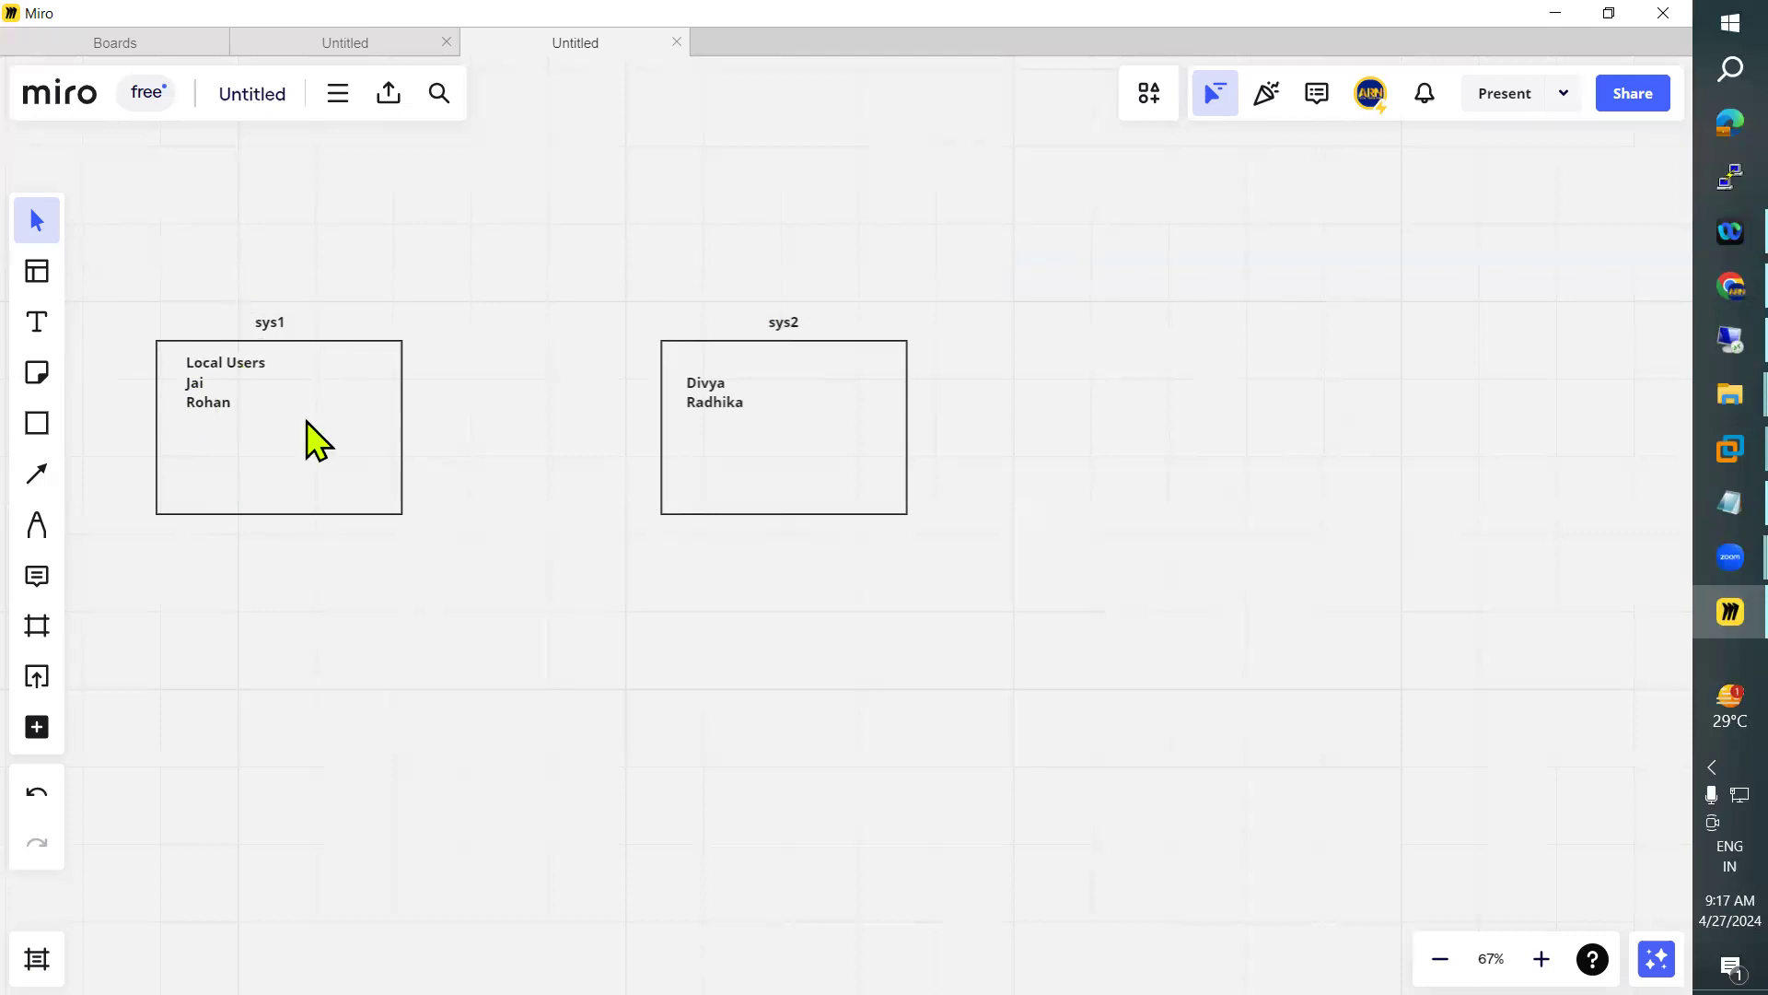
Copy the "Local Users" heading into the sys2 box and position it above that box's user names
{"action": "left_click", "coordinate": [260, 380]}
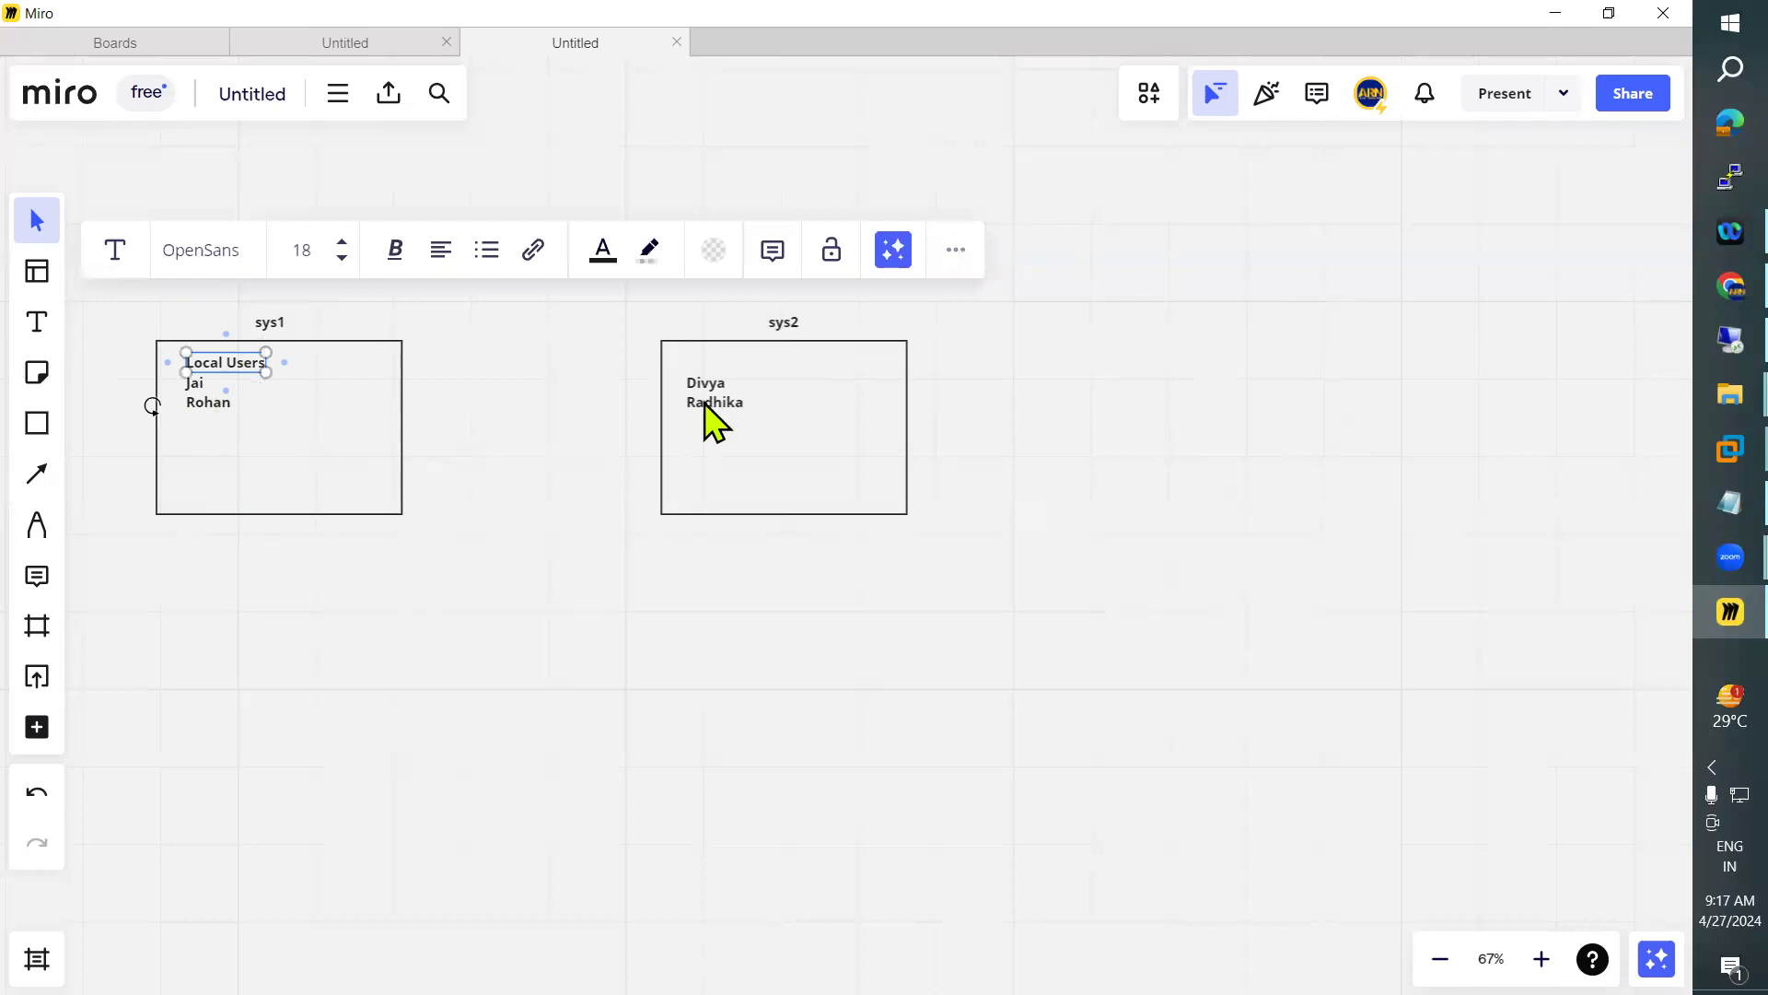
{"action": "left_click", "coordinate": [694, 369]}
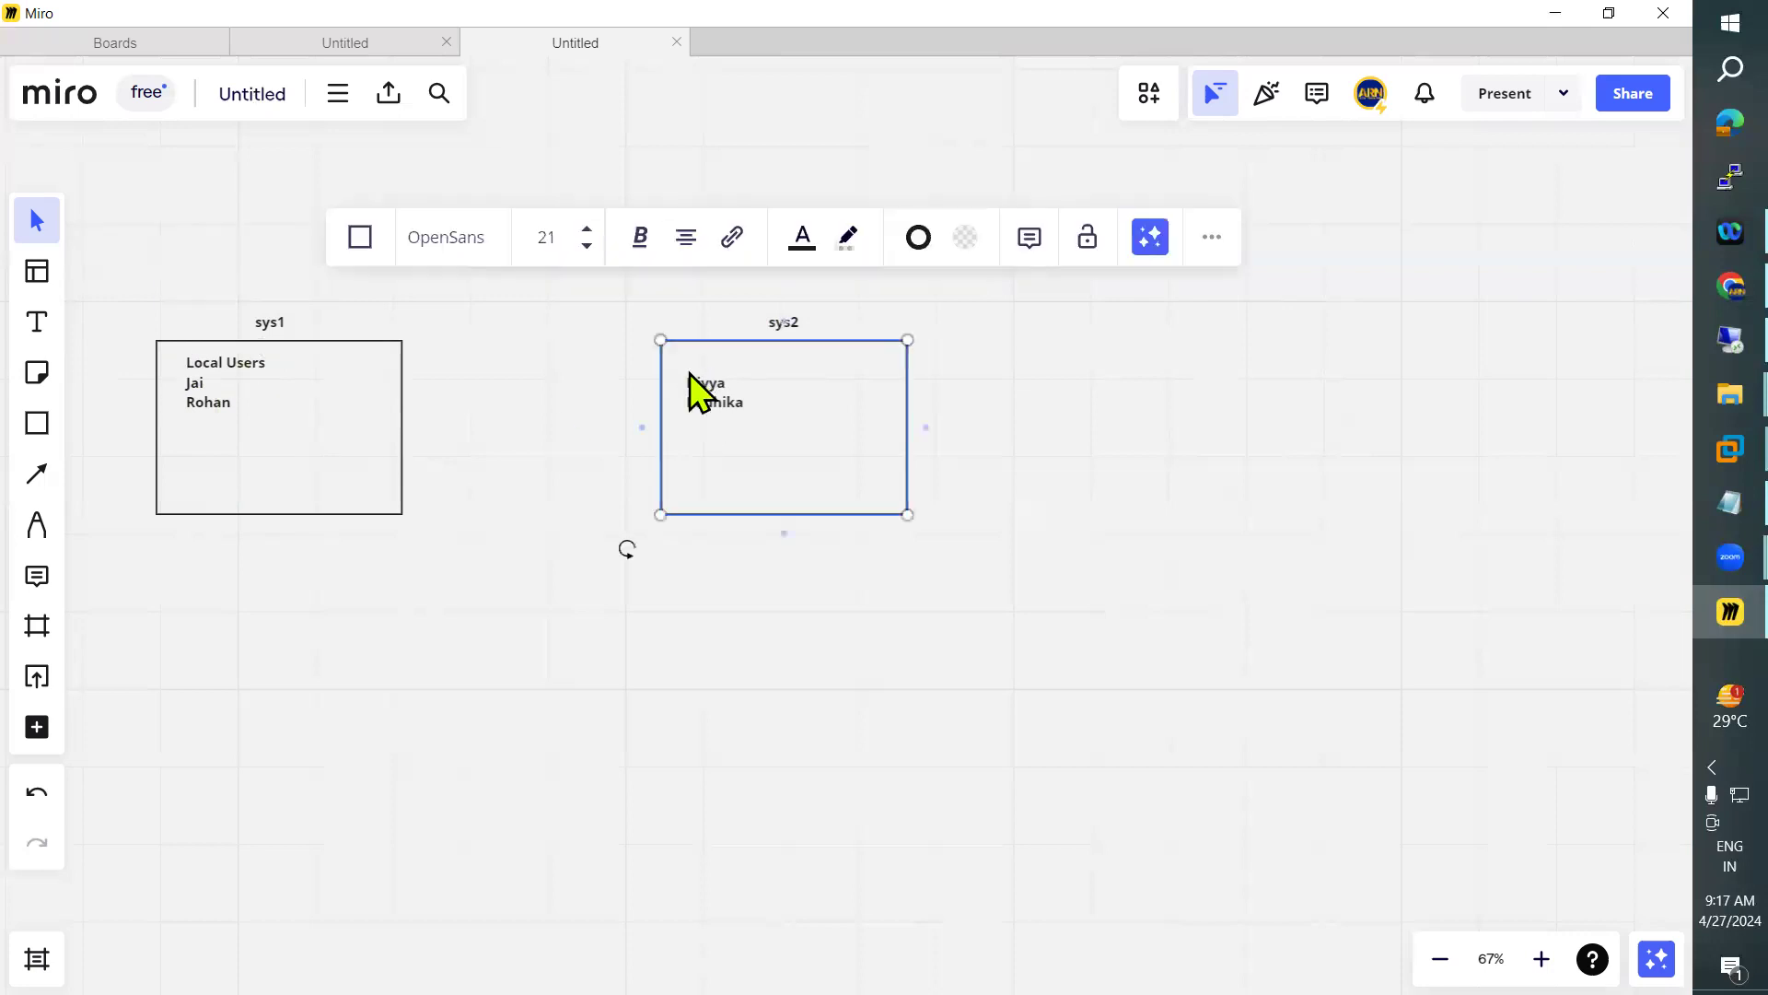
{"action": "type", "text": "Local Users"}
{"action": "key", "text": "Escape"}
{"action": "left_click_drag", "start_coordinate": [713, 362], "coordinate": [722, 363]}
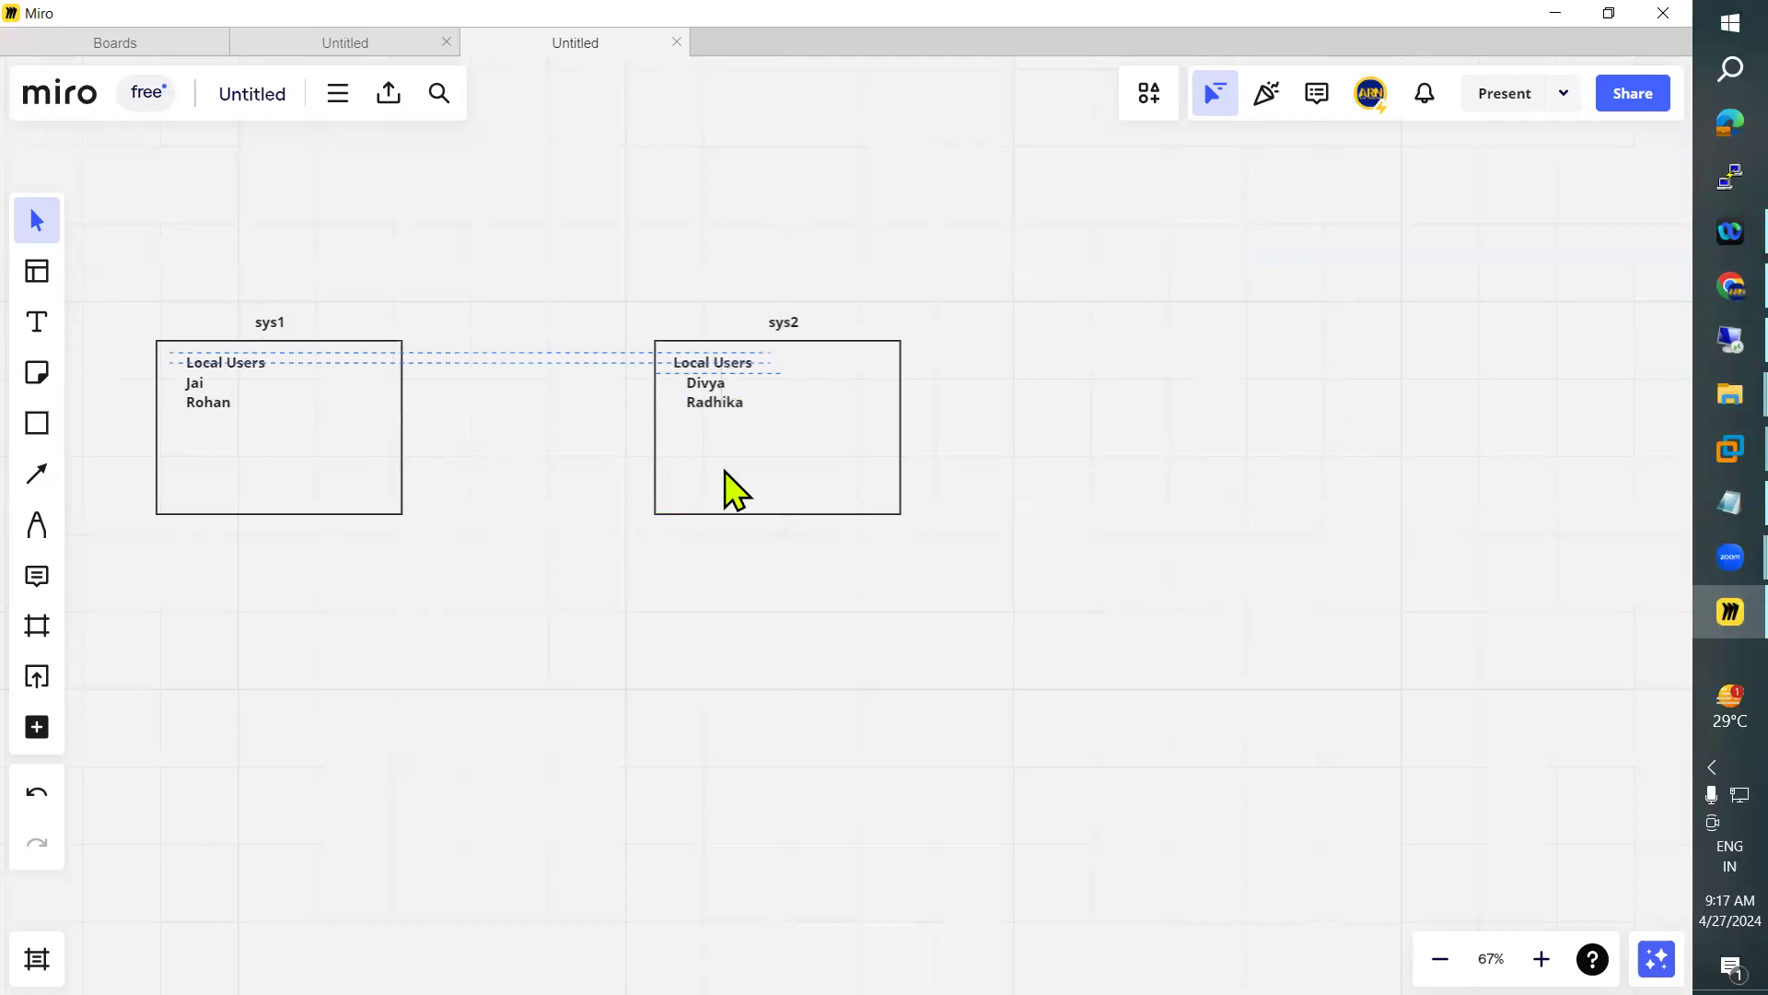
{"action": "left_click_drag", "start_coordinate": [724, 358], "coordinate": [733, 361]}
Move the sys1 and sys2 boxes with all their labels down together to free the space above them
{"action": "left_click", "coordinate": [39, 425]}
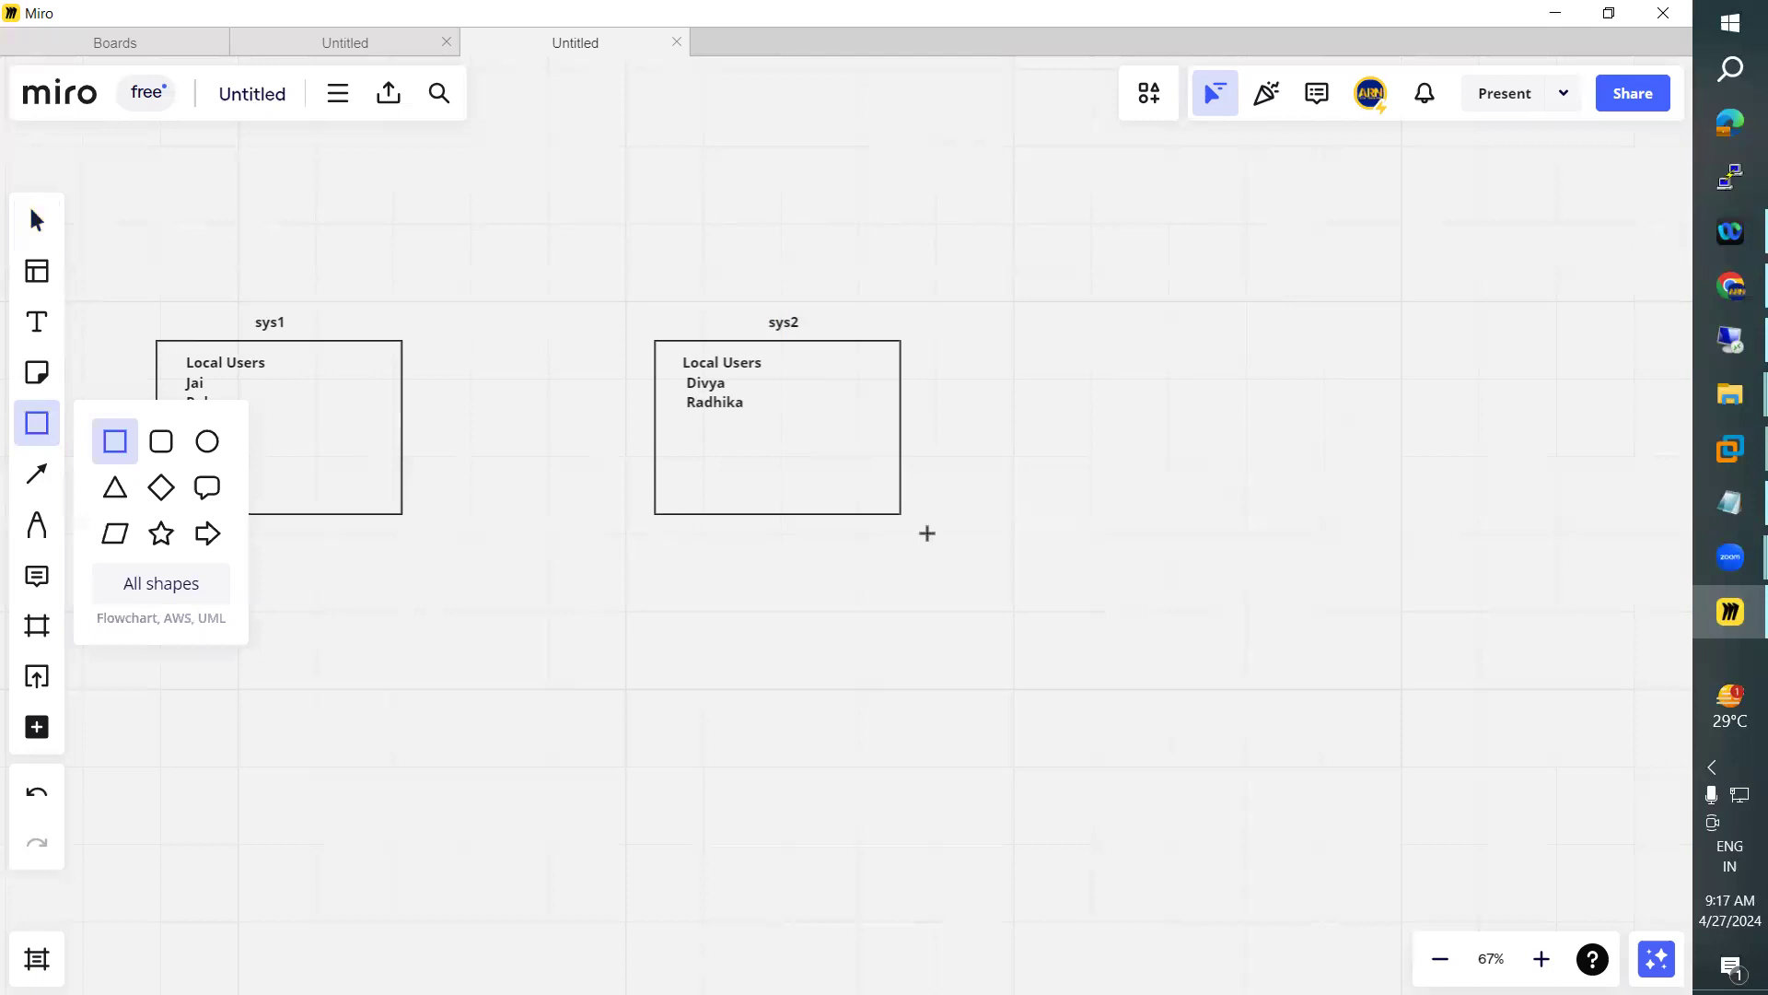
{"action": "left_click", "coordinate": [37, 230]}
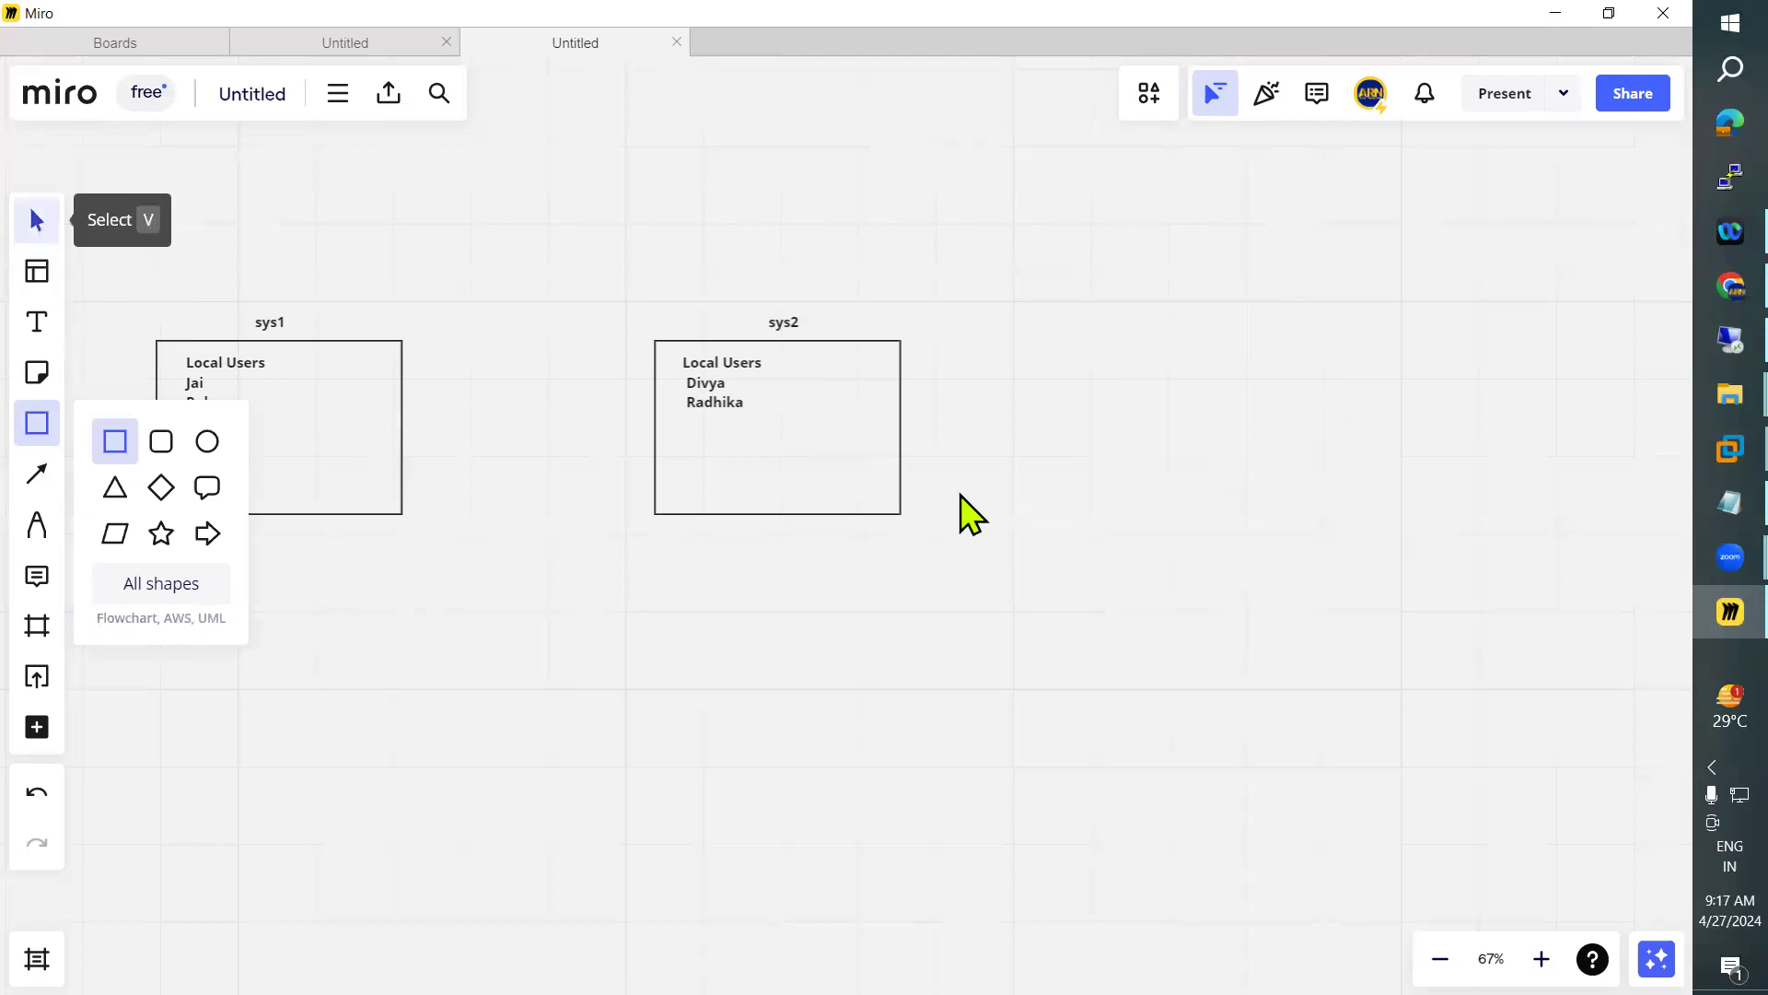
{"action": "left_click_drag", "start_coordinate": [193, 276], "coordinate": [711, 727]}
{"action": "left_click", "coordinate": [205, 383]}
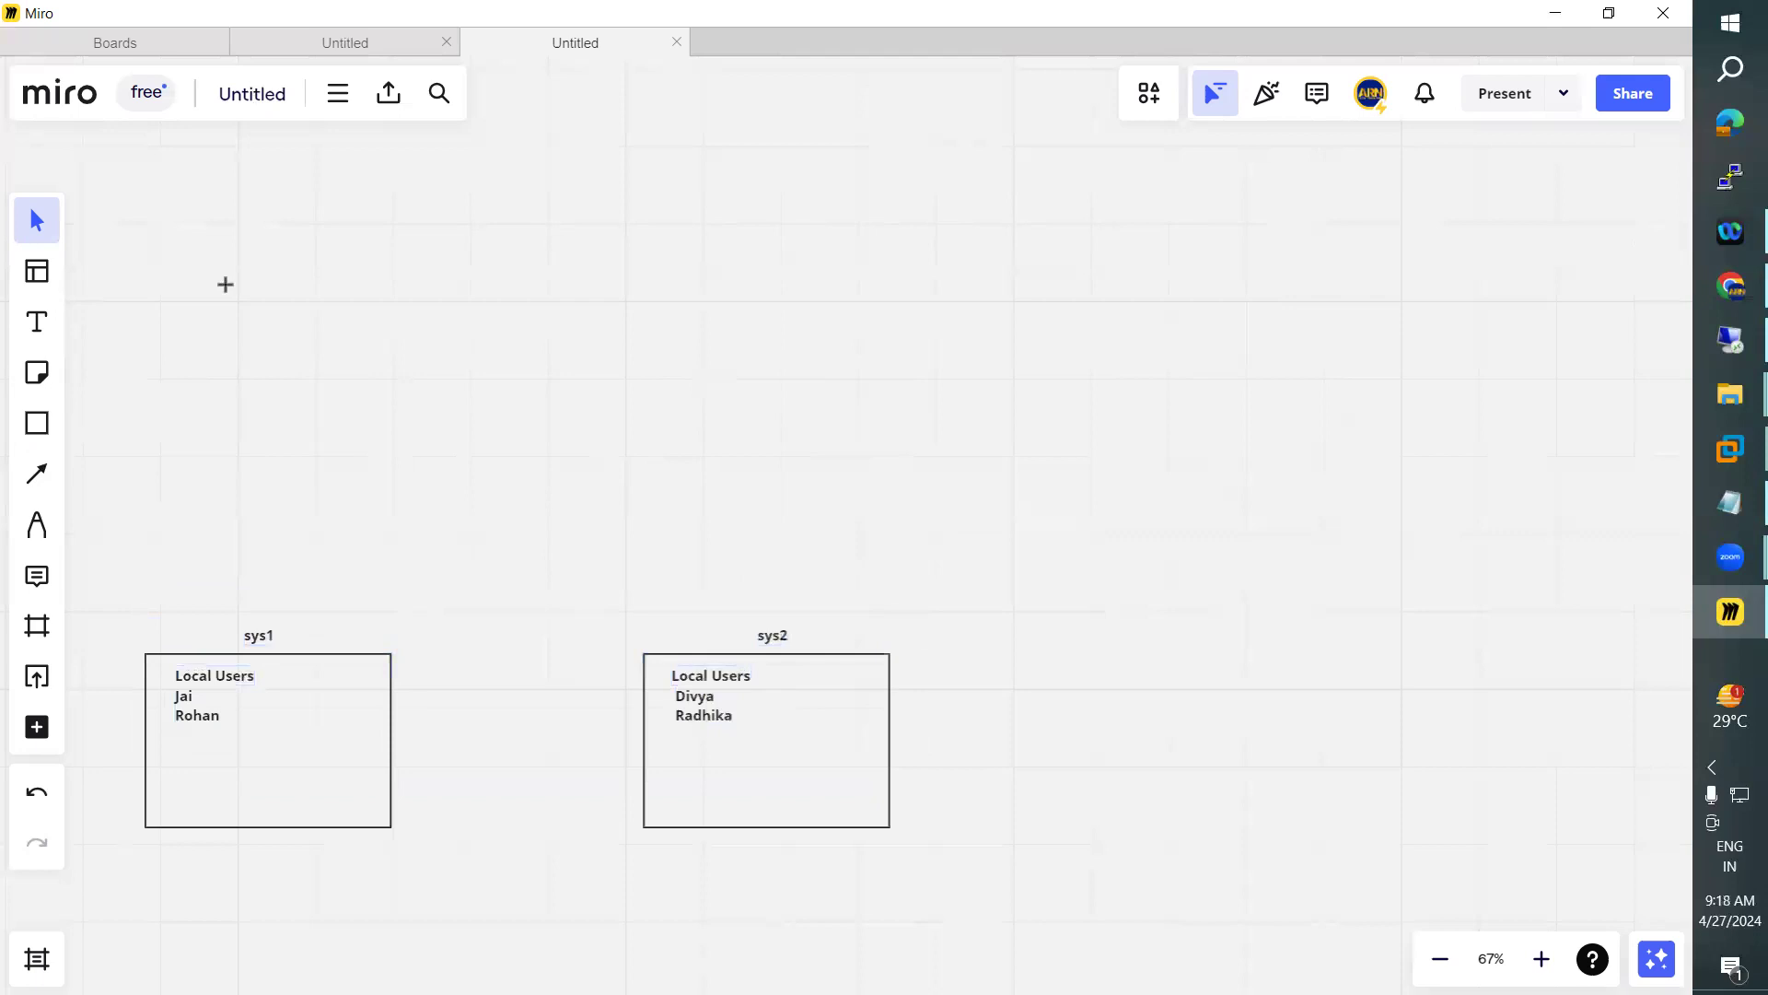
Draw a new rectangle and place it above and between the sys1 and sys2 boxes
{"action": "key", "text": "s"}
{"action": "left_click_drag", "start_coordinate": [200, 256], "coordinate": [467, 411]}
{"action": "key", "text": "Escape"}
{"action": "left_click_drag", "start_coordinate": [638, 266], "coordinate": [619, 209]}
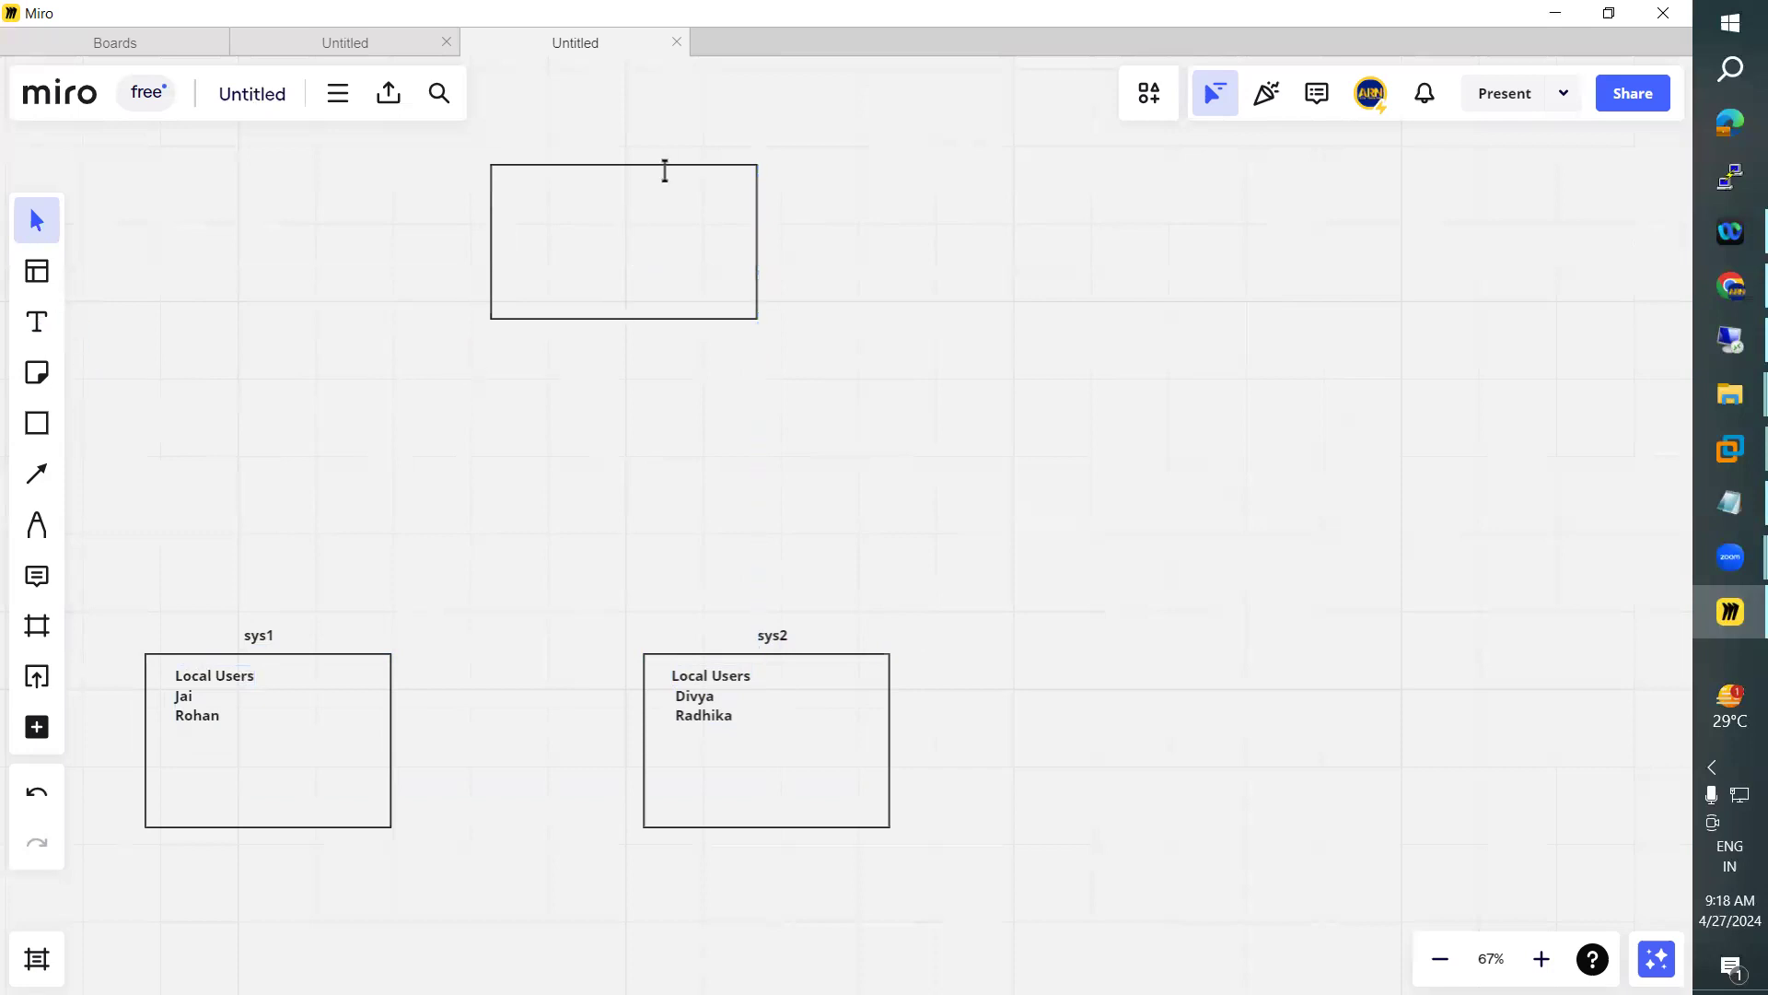
Add a "DC" label centered just above the new upper rectangle
{"action": "key", "text": "t"}
{"action": "left_click", "coordinate": [584, 150]}
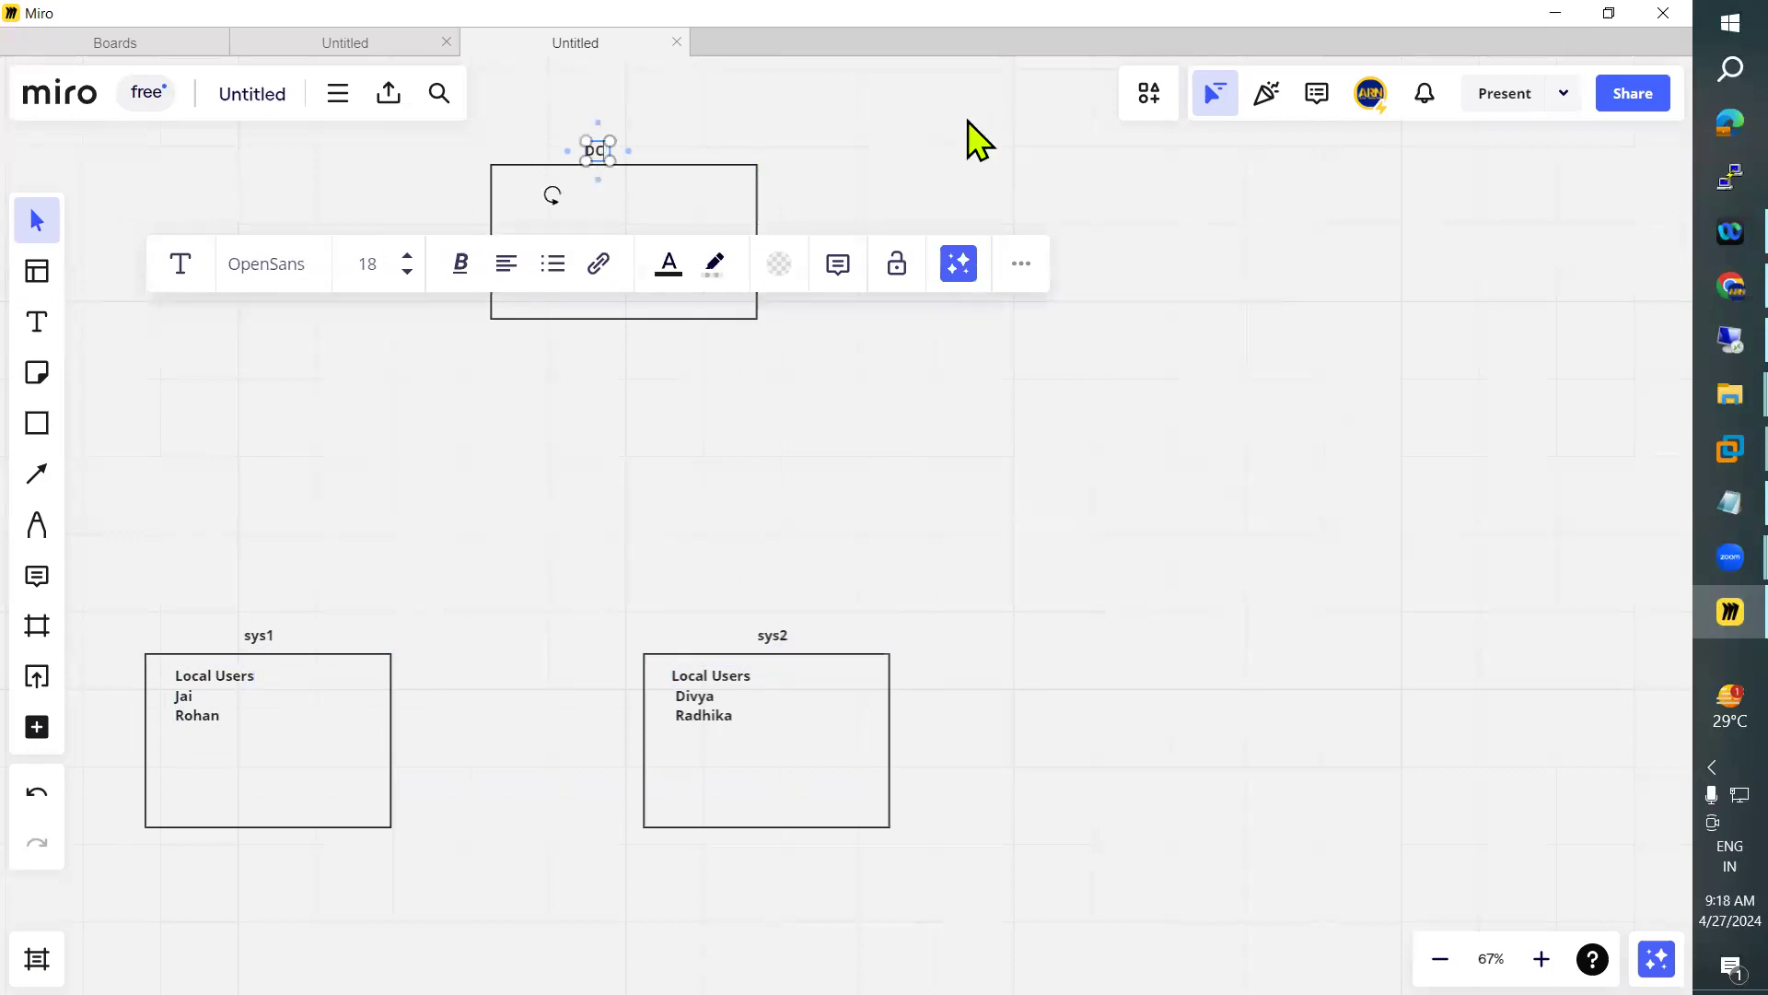
{"action": "left_click", "coordinate": [607, 158]}
{"action": "left_click_drag", "start_coordinate": [621, 164], "coordinate": [626, 166]}
Add a text with two user names on separate lines inside the DC box and position it near the box's left edge
{"action": "left_click", "coordinate": [38, 321]}
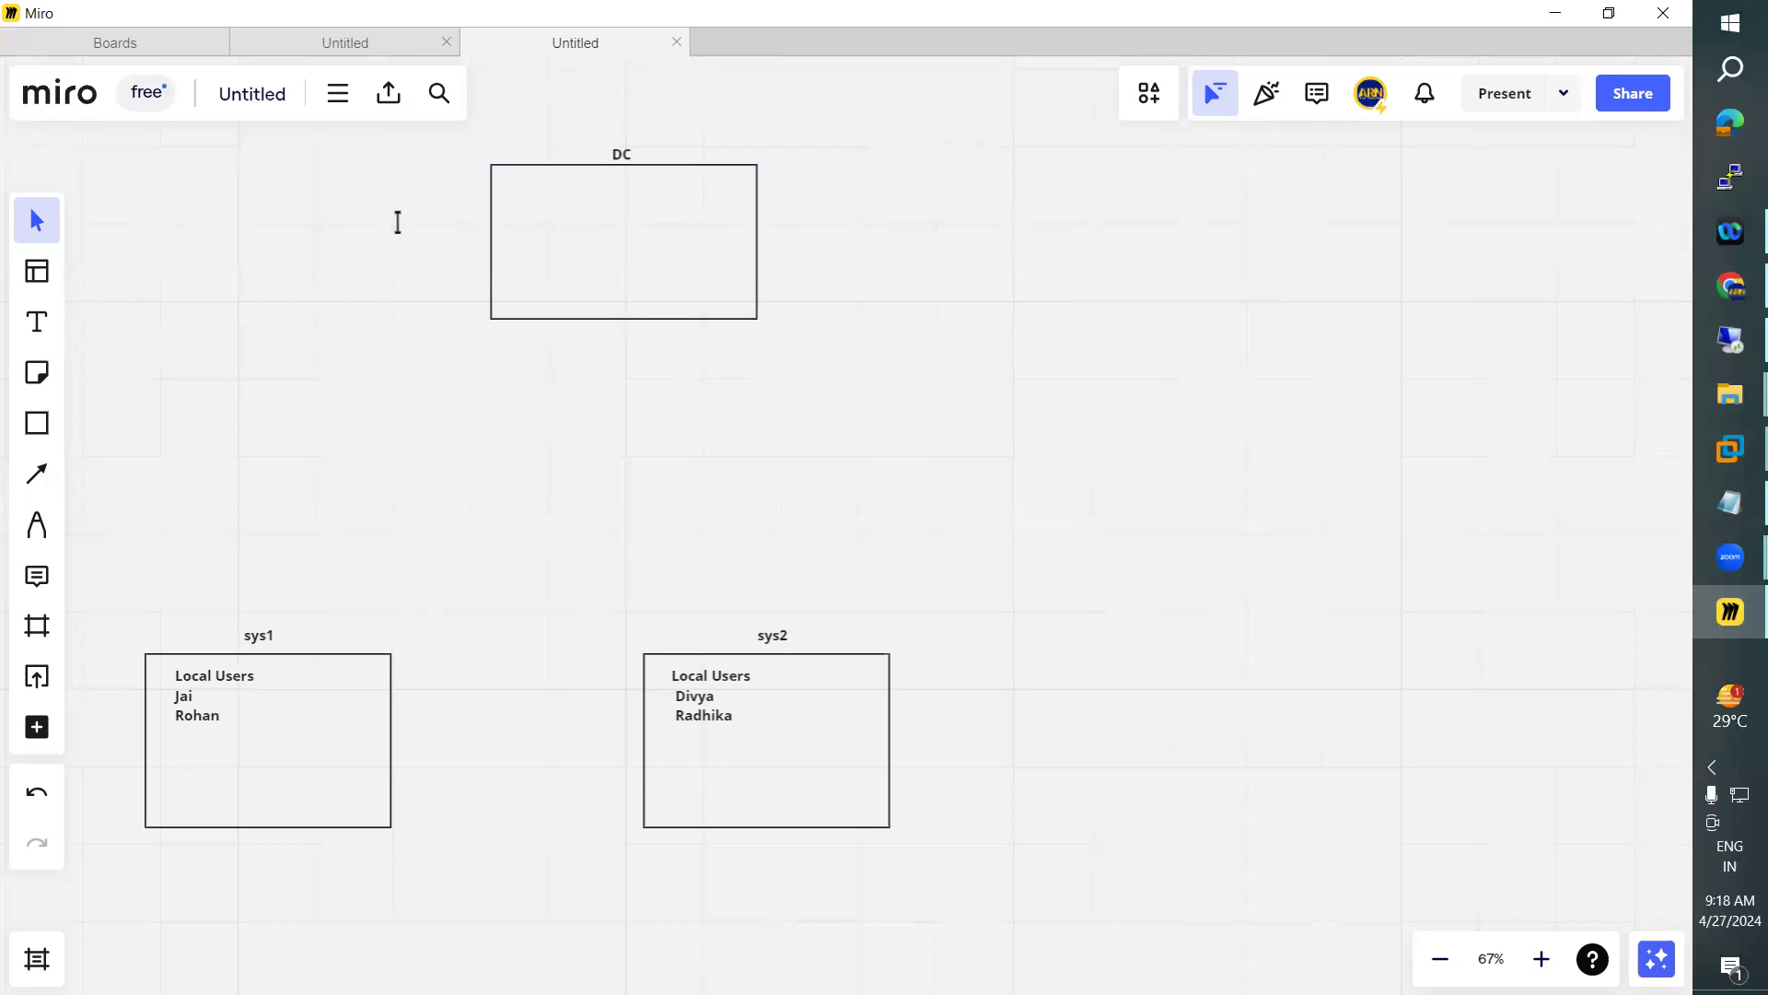
{"action": "left_click", "coordinate": [610, 195]}
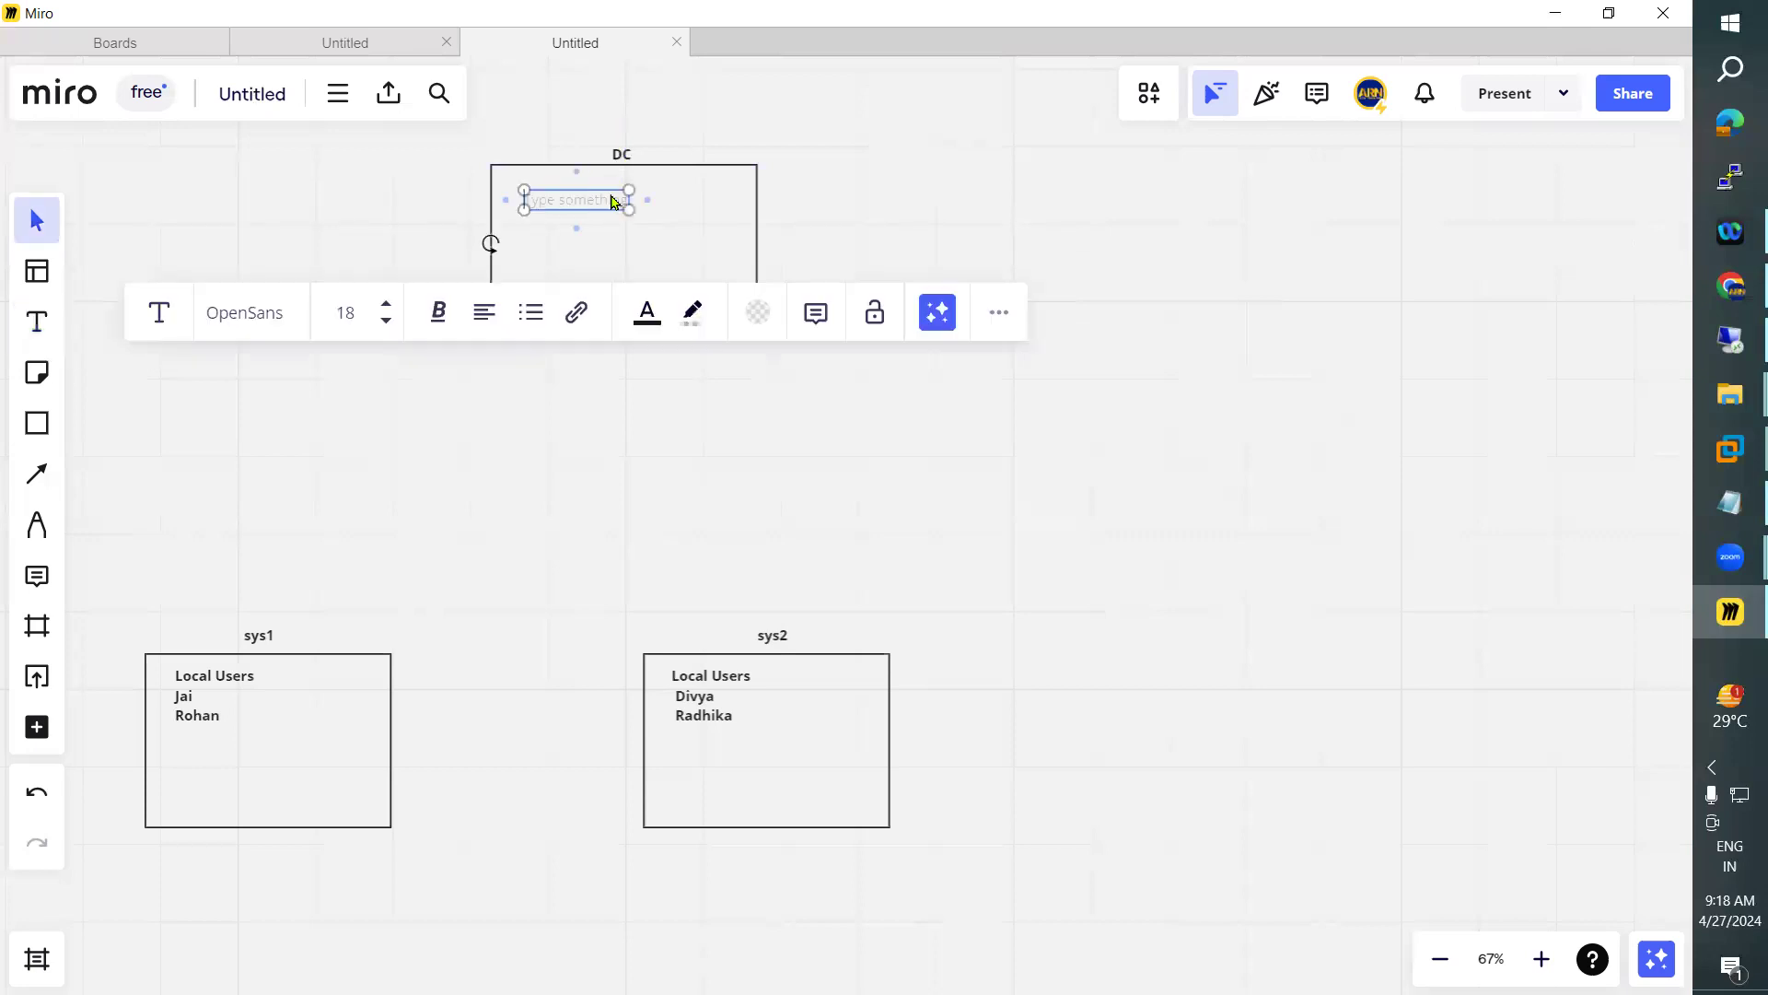
{"action": "type", "text": "Ram"}
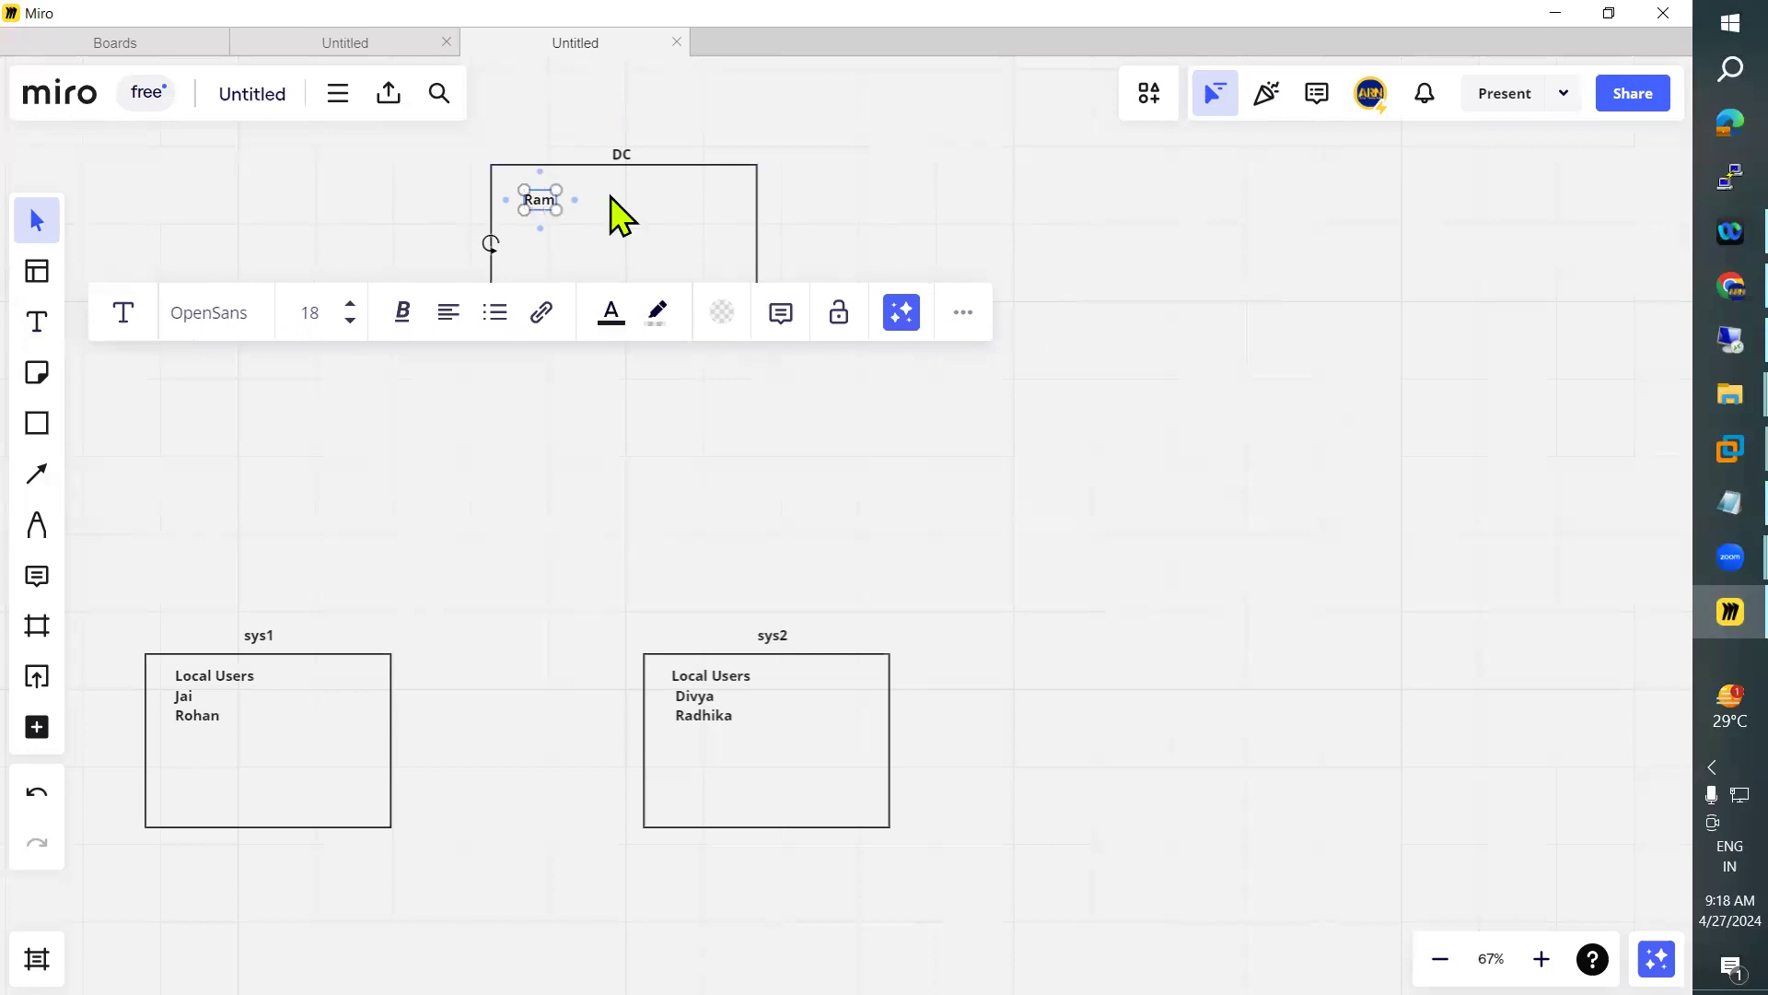
{"action": "key", "text": "Return"}
{"action": "type", "text": "Sam"}
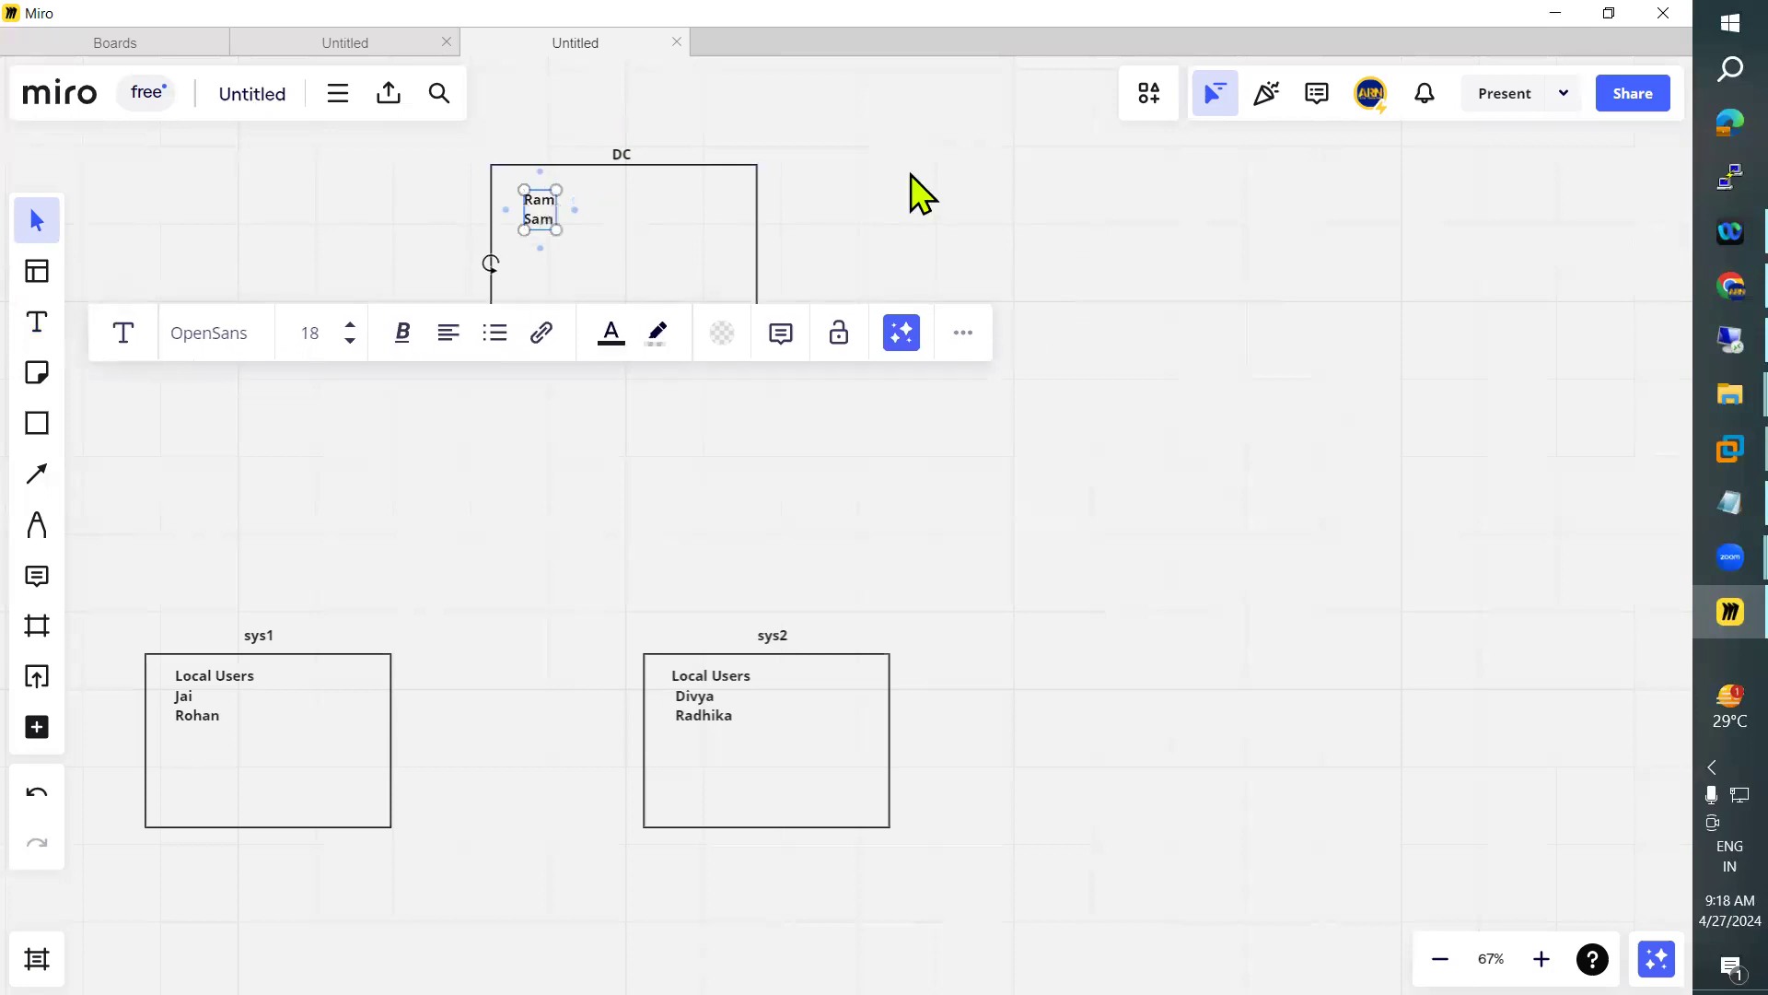
{"action": "left_click", "coordinate": [581, 229]}
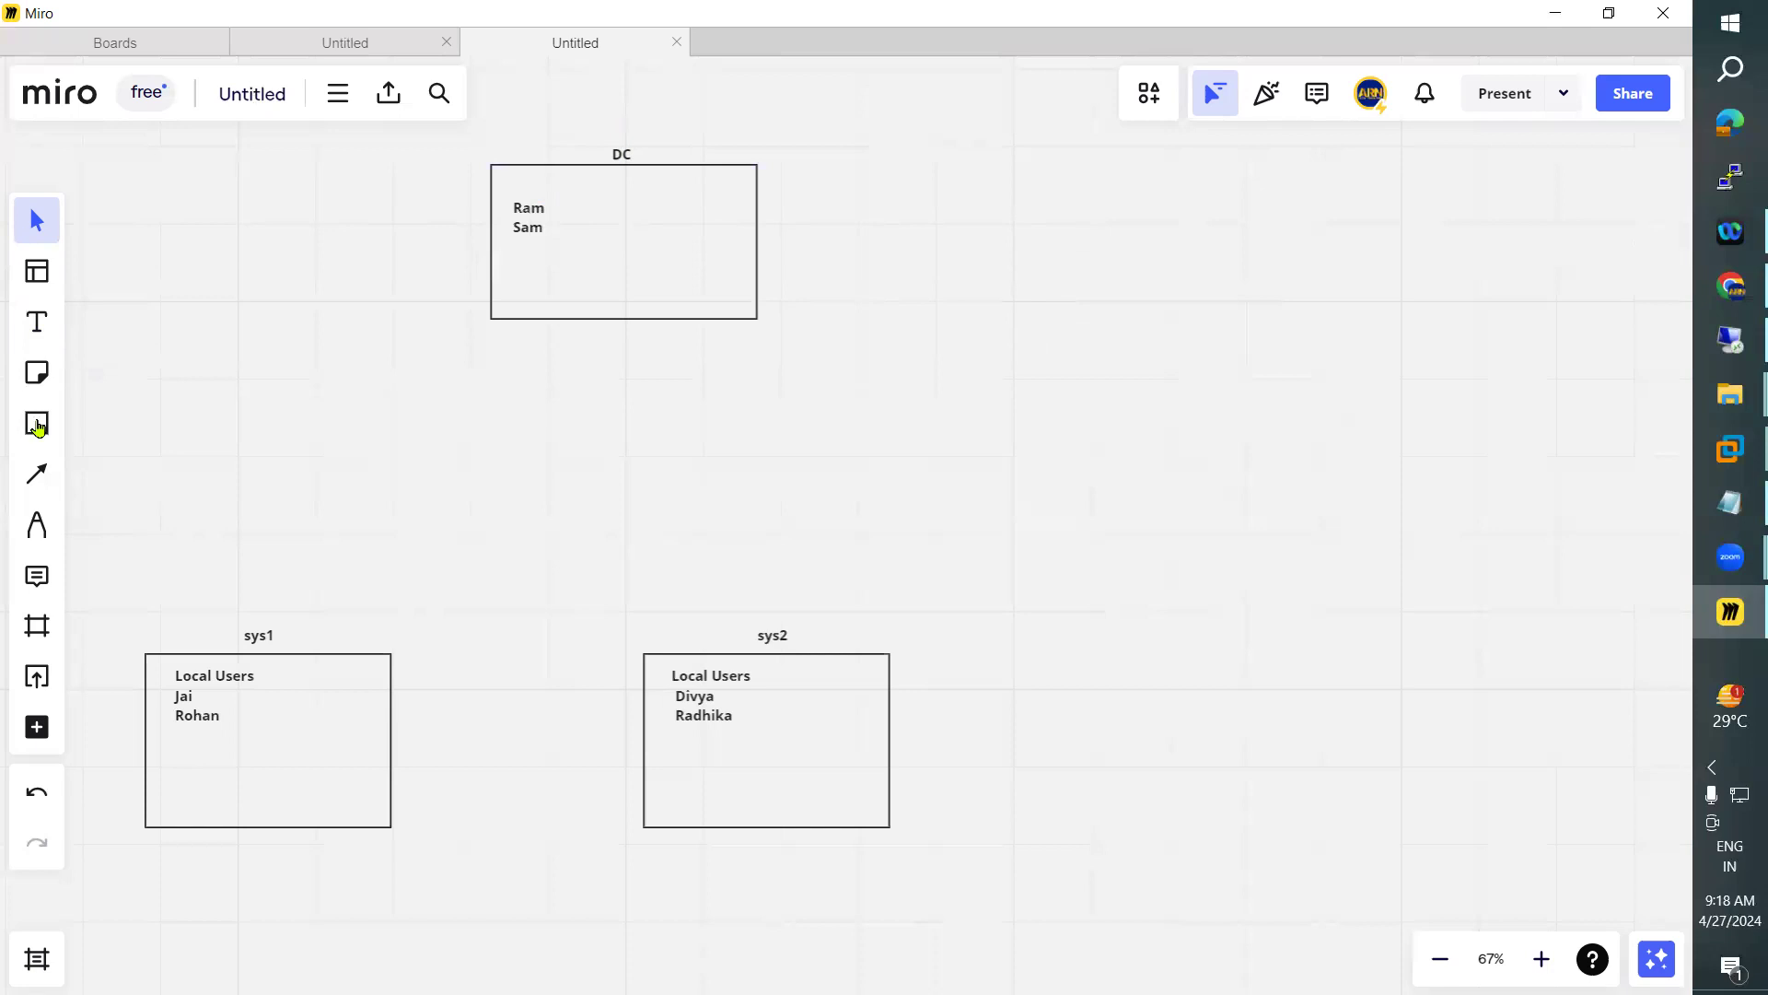
Add a "Domain Users" heading above the names in the DC box, correcting its spelling and adjusting its position
{"action": "left_click", "coordinate": [39, 325]}
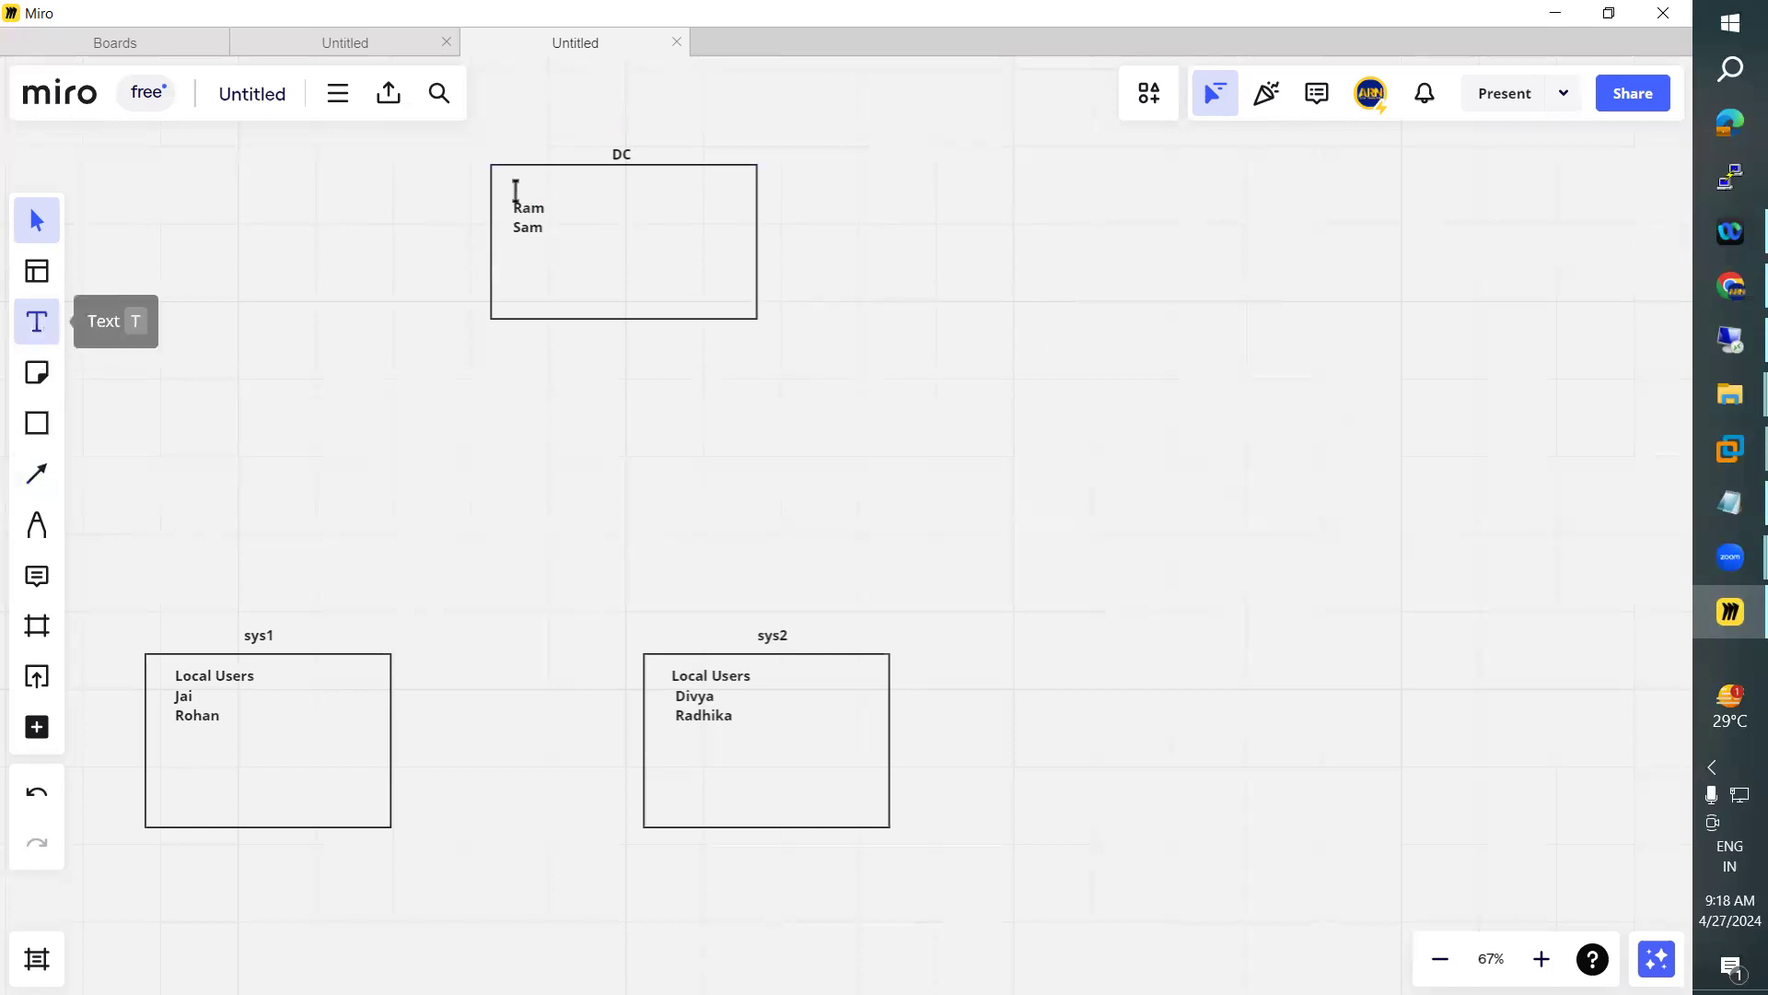
{"action": "left_click", "coordinate": [608, 196]}
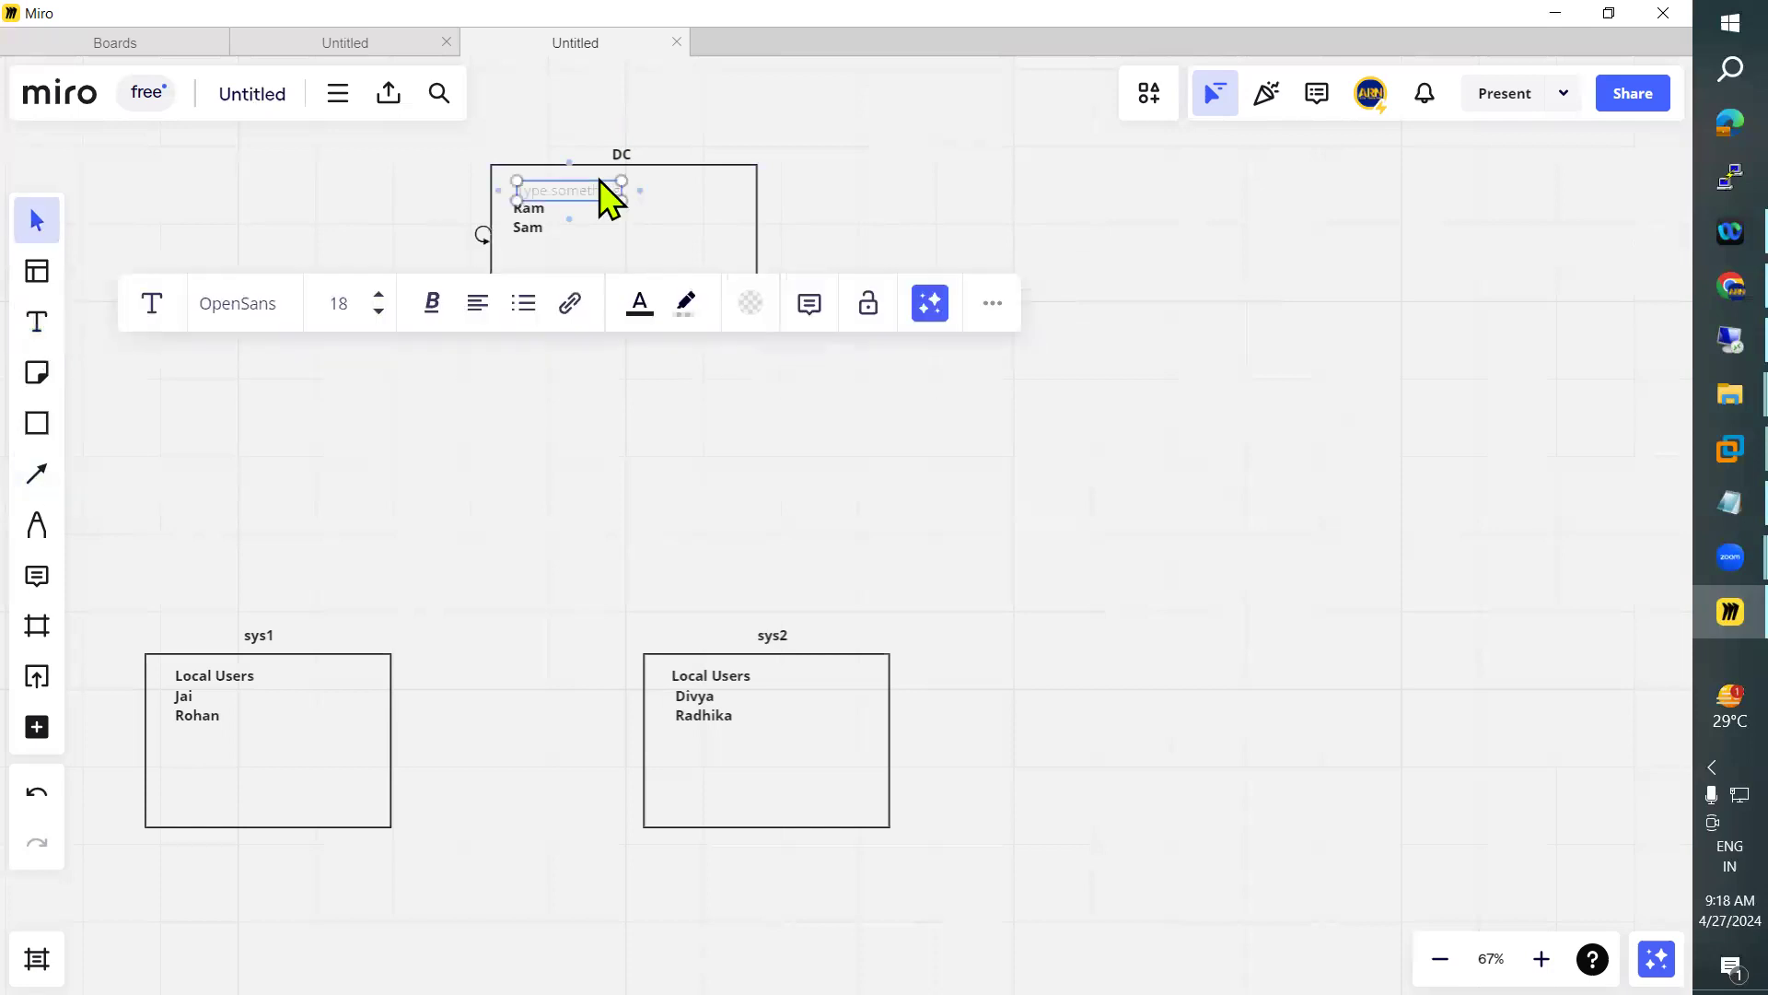
{"action": "type", "text": "Domian"}
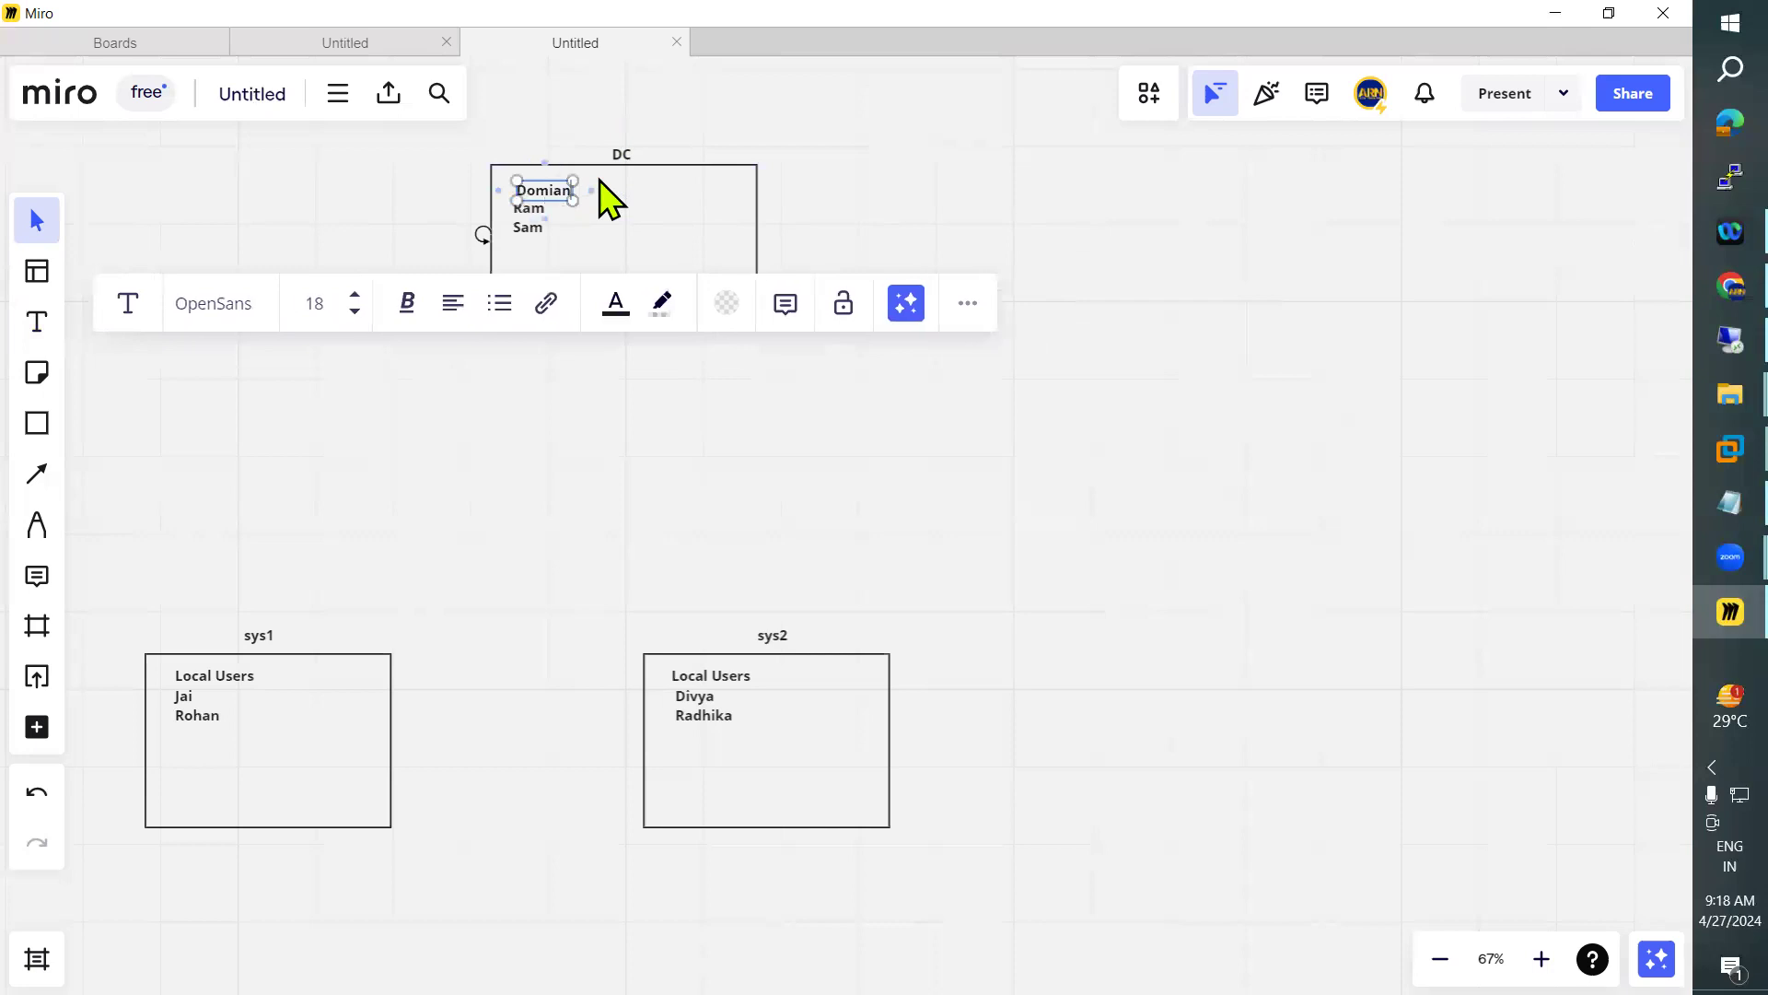
{"action": "type", "text": " Users"}
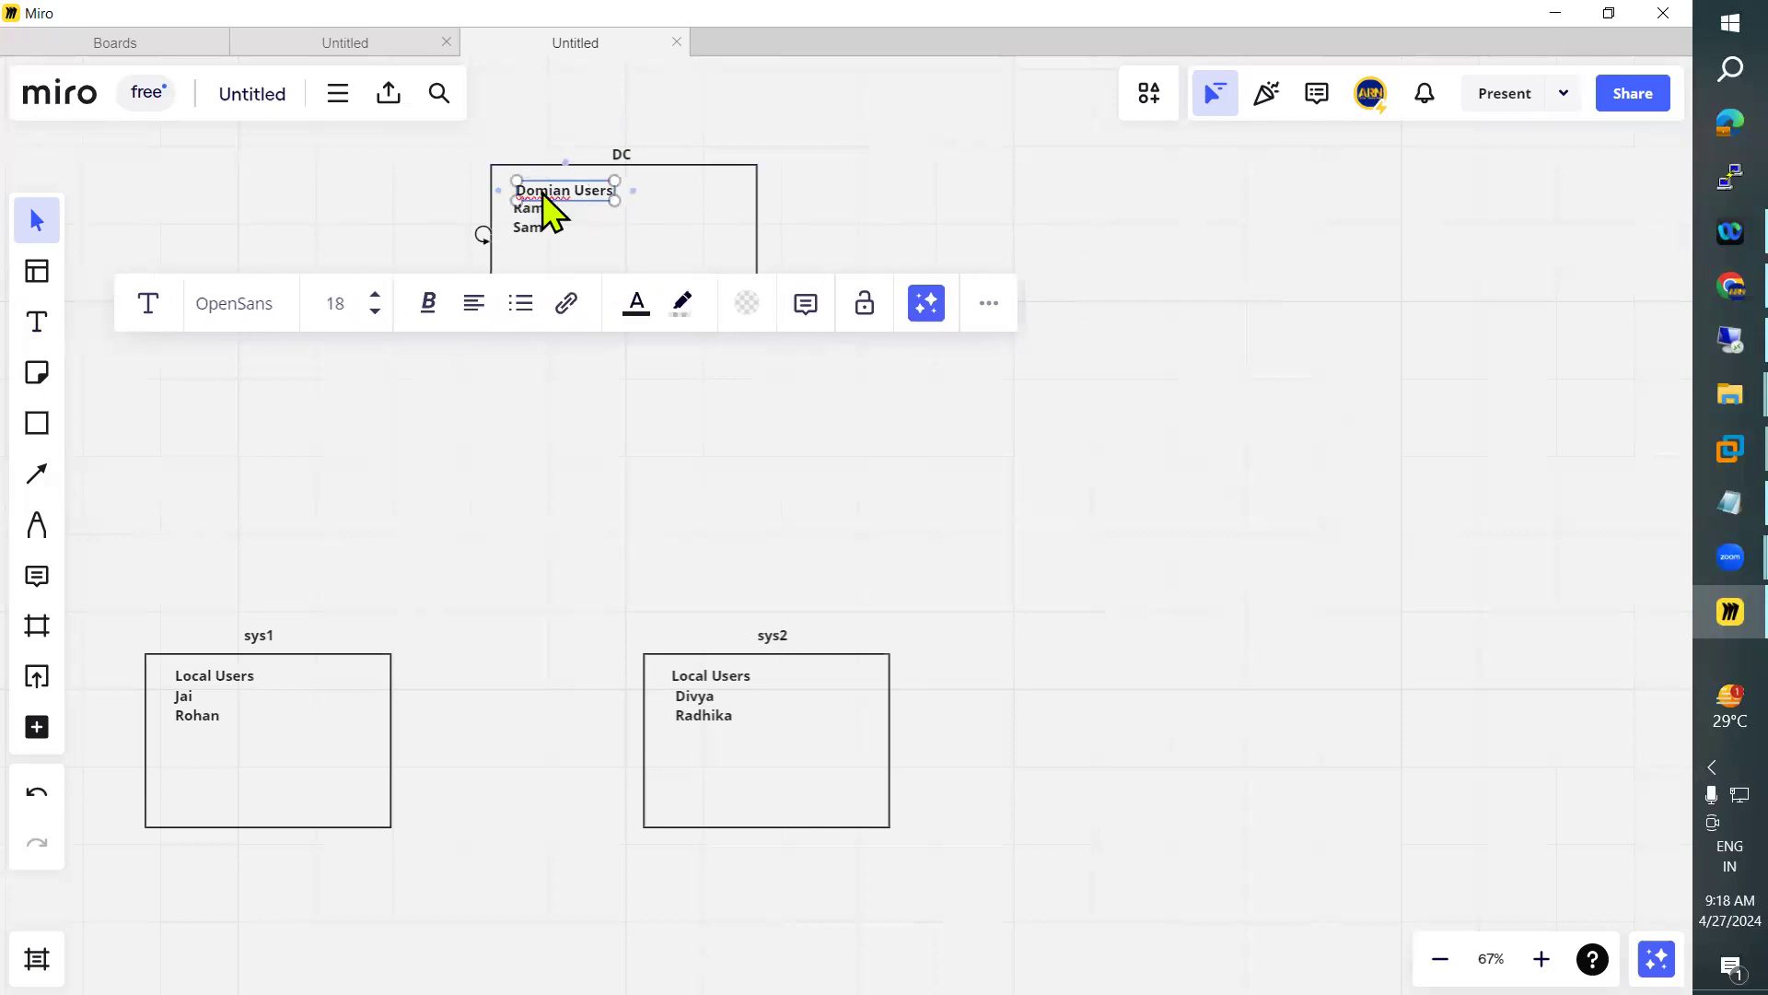
{"action": "right_click", "coordinate": [543, 191]}
{"action": "left_click", "coordinate": [604, 206]}
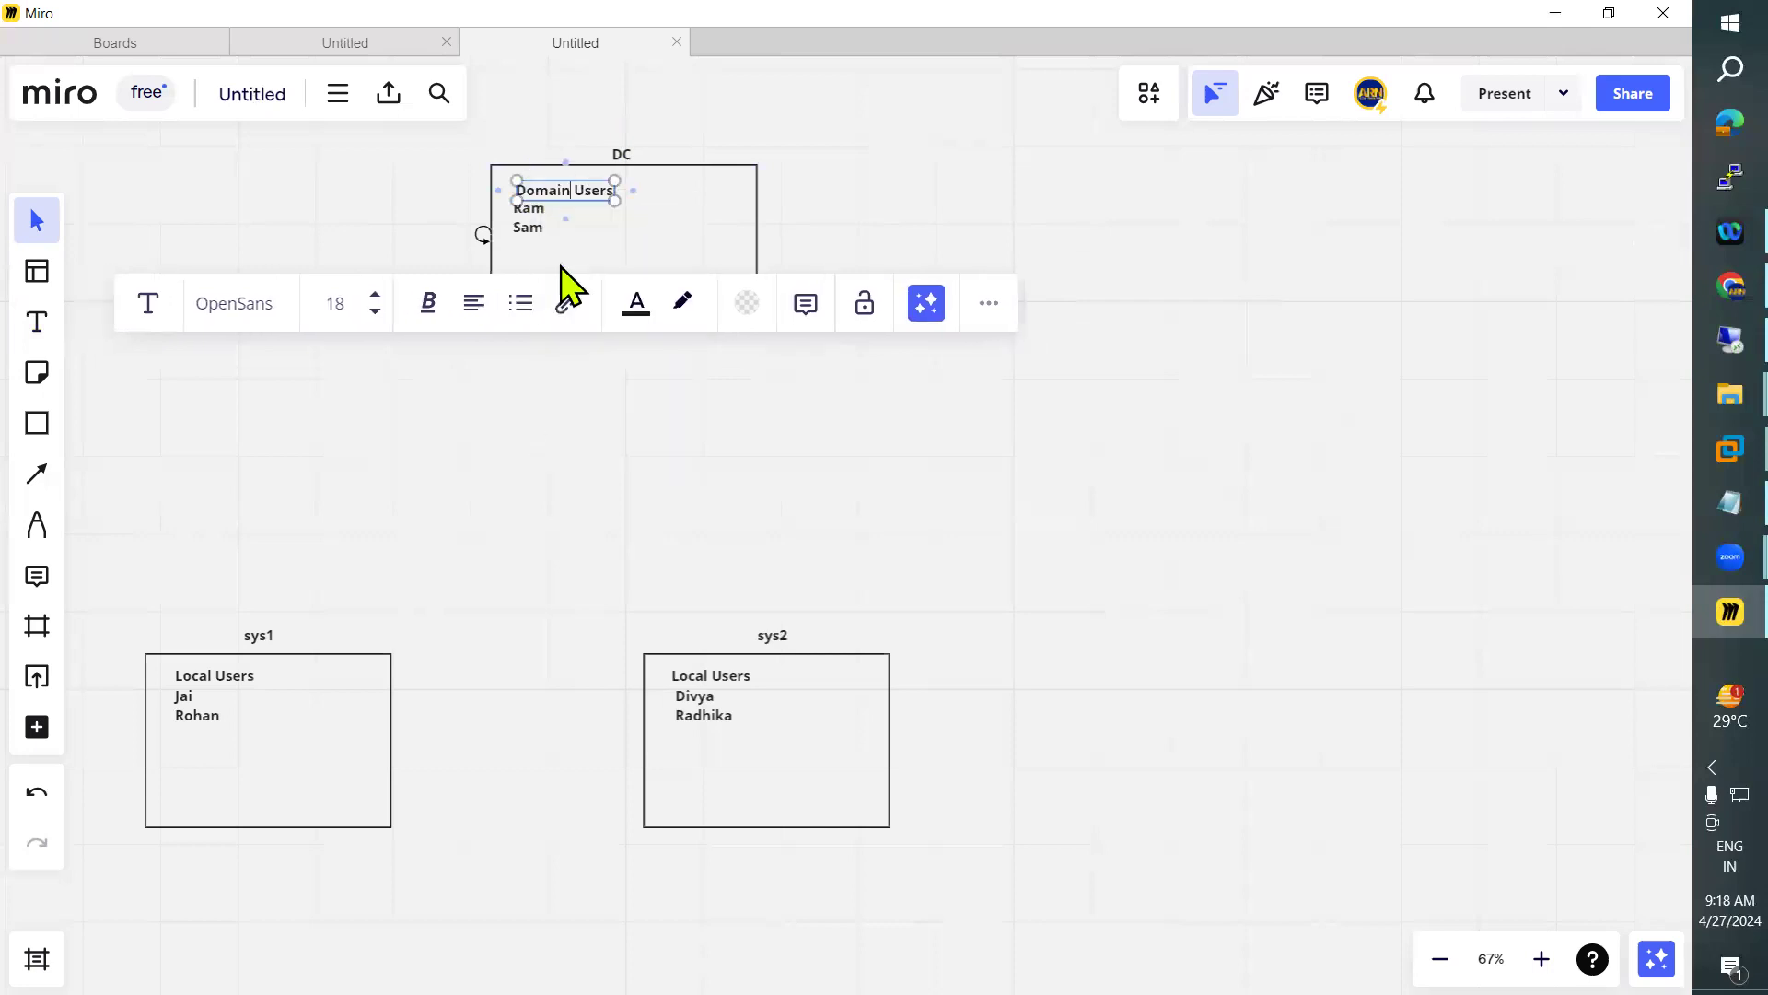
{"action": "left_click", "coordinate": [574, 221]}
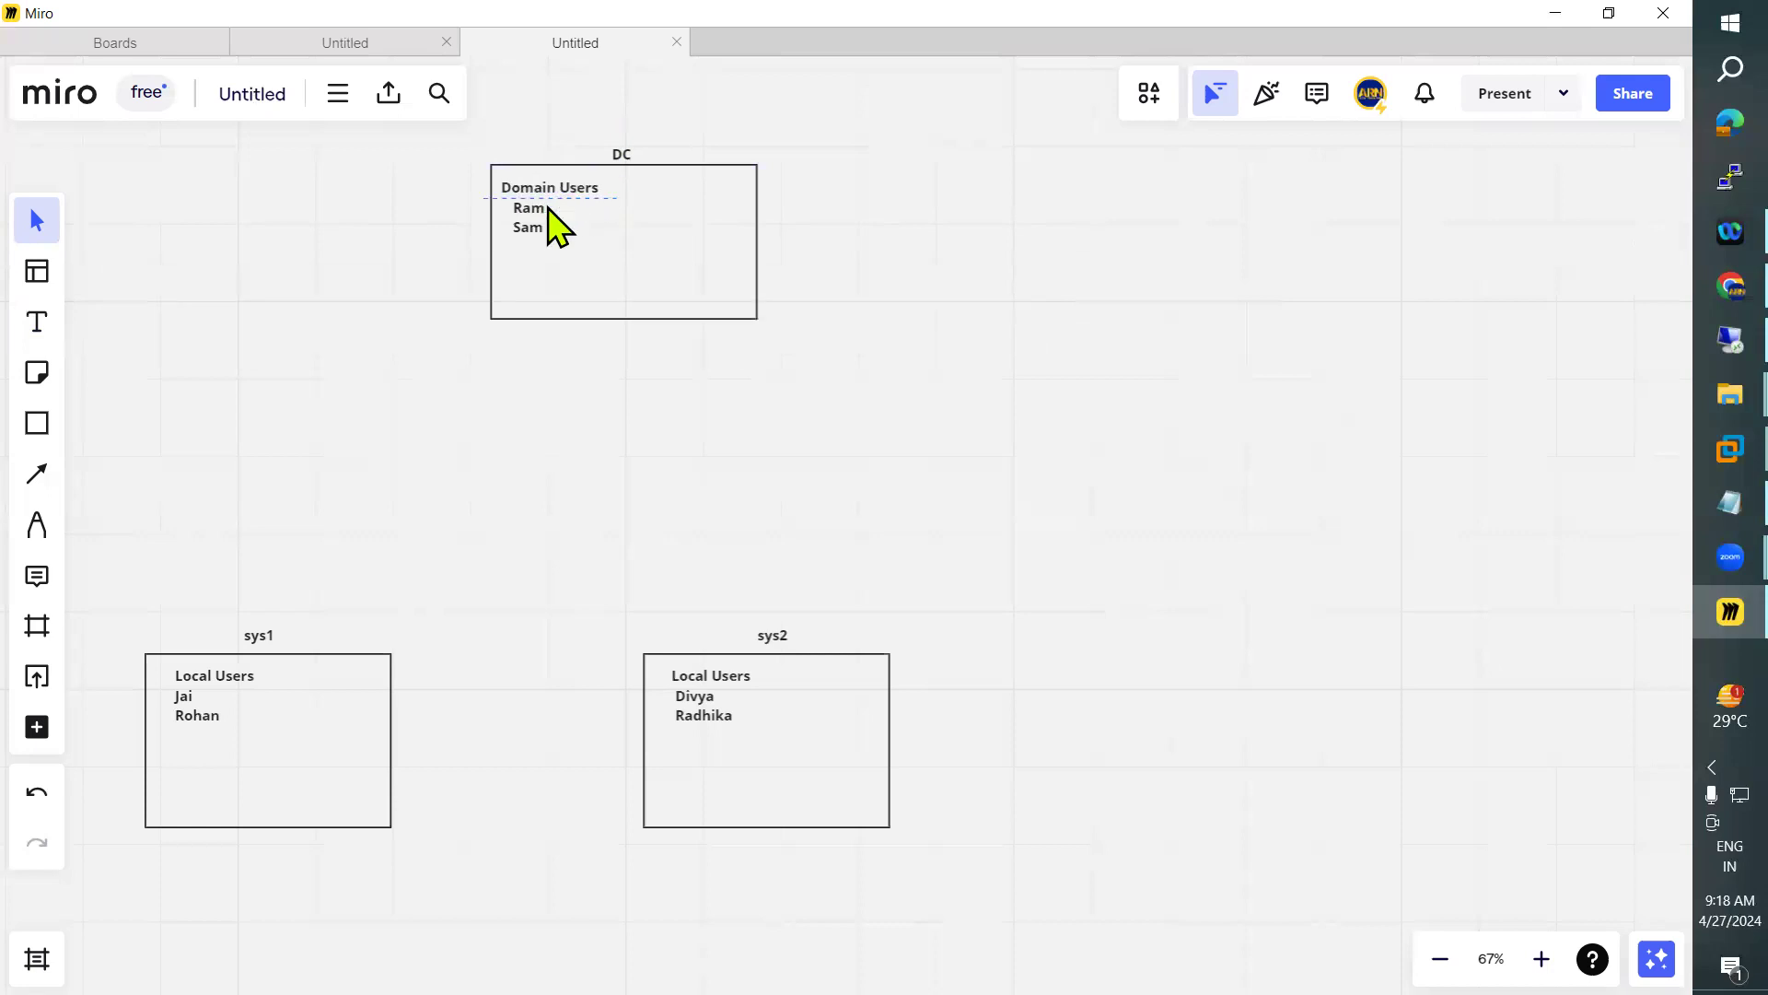
Draw a small rectangle between the DC and sys boxes and place three copies beside it in an aligned row
{"action": "left_click", "coordinate": [39, 426]}
{"action": "left_click", "coordinate": [36, 423]}
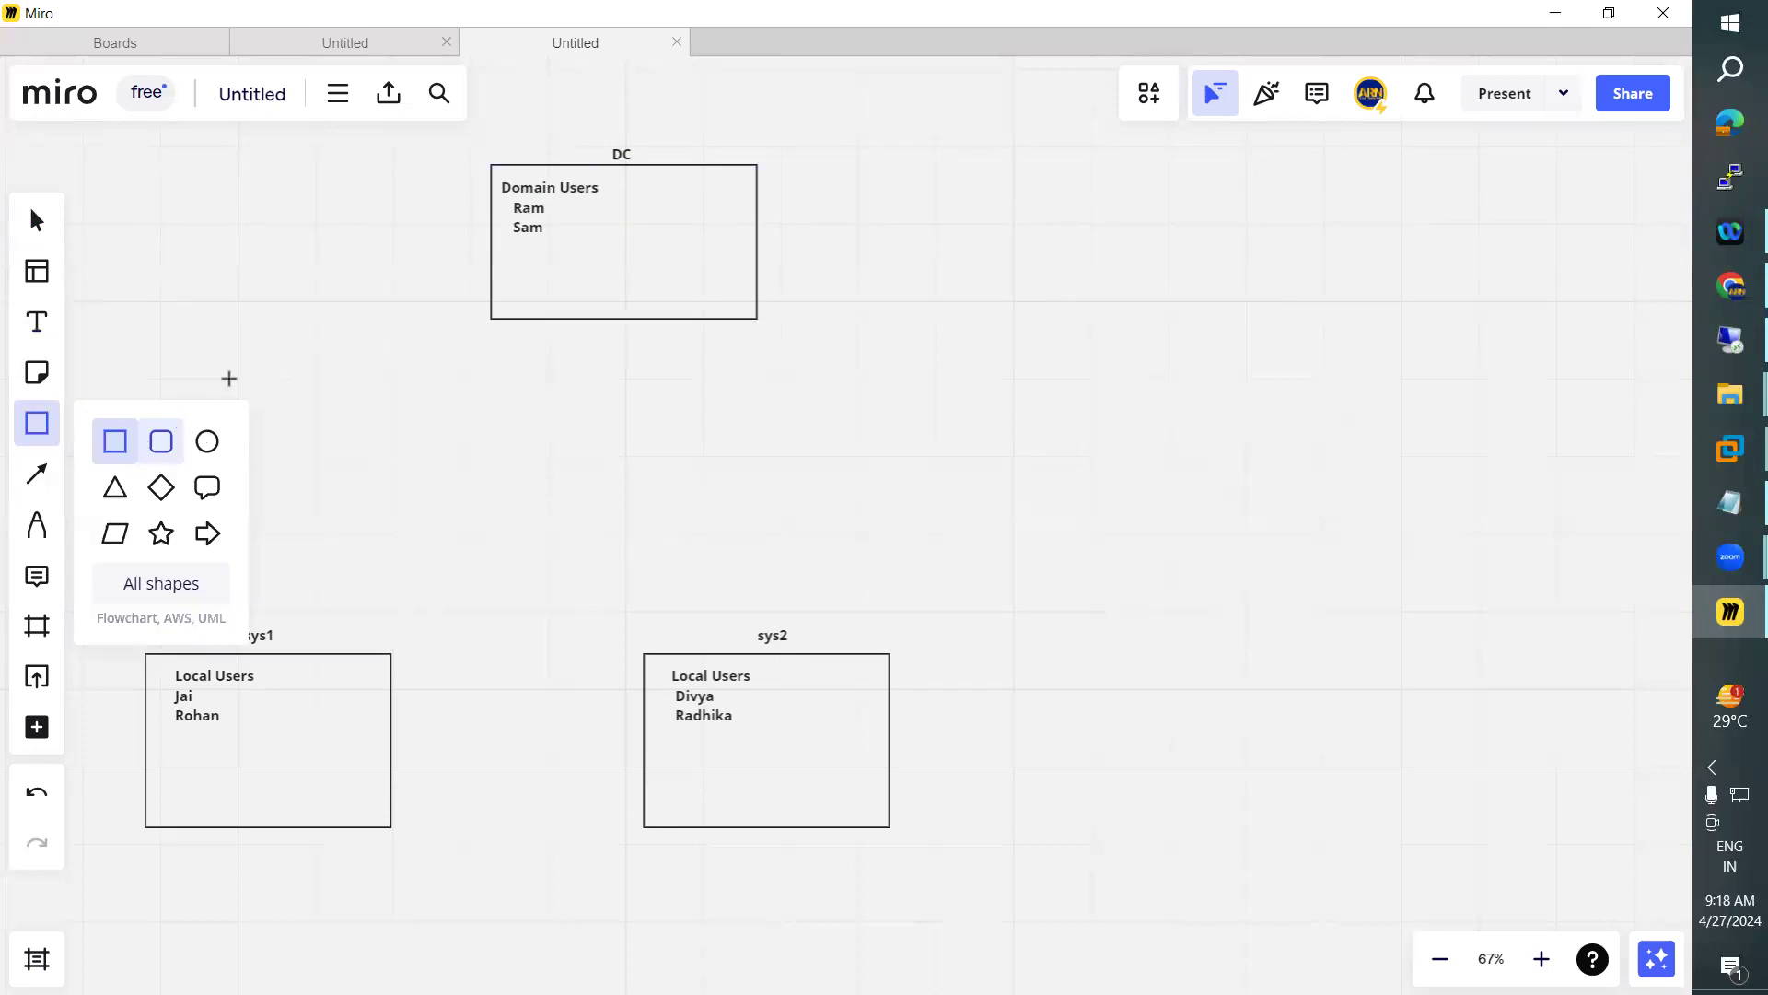
{"action": "left_click_drag", "start_coordinate": [193, 398], "coordinate": [356, 489]}
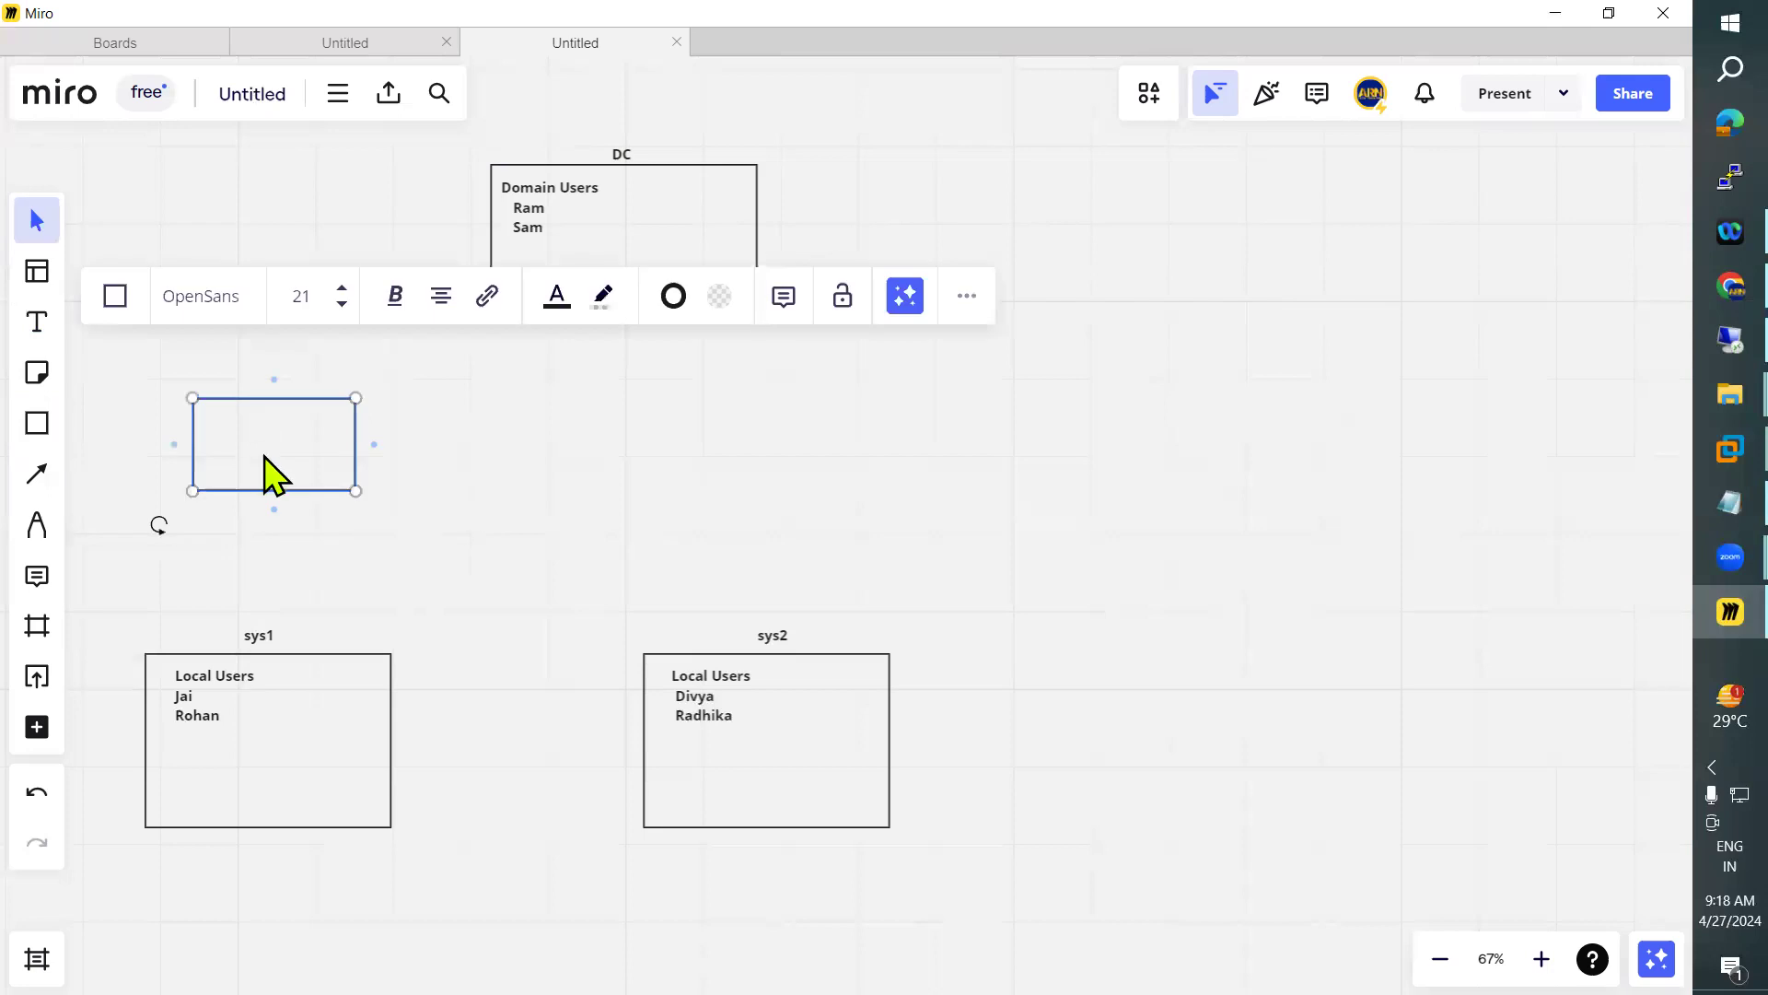
{"action": "key", "text": "ctrl+d"}
{"action": "left_click_drag", "start_coordinate": [514, 445], "coordinate": [774, 462]}
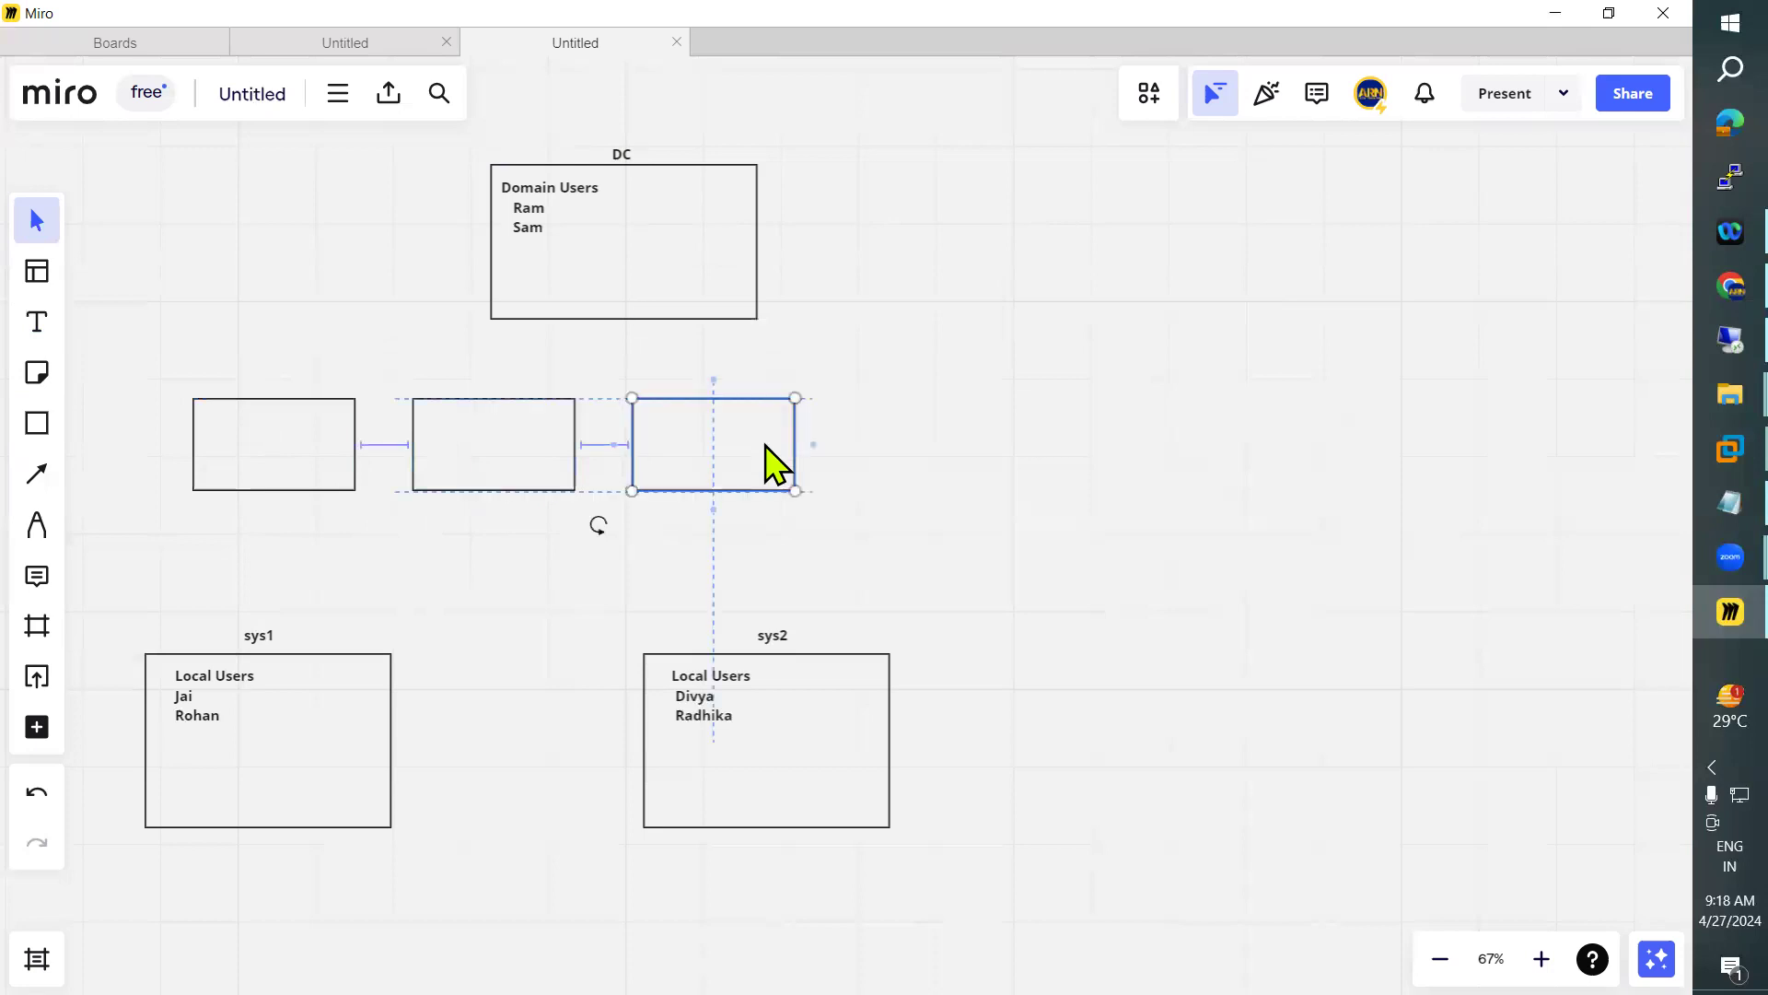
{"action": "left_click", "coordinate": [973, 377]}
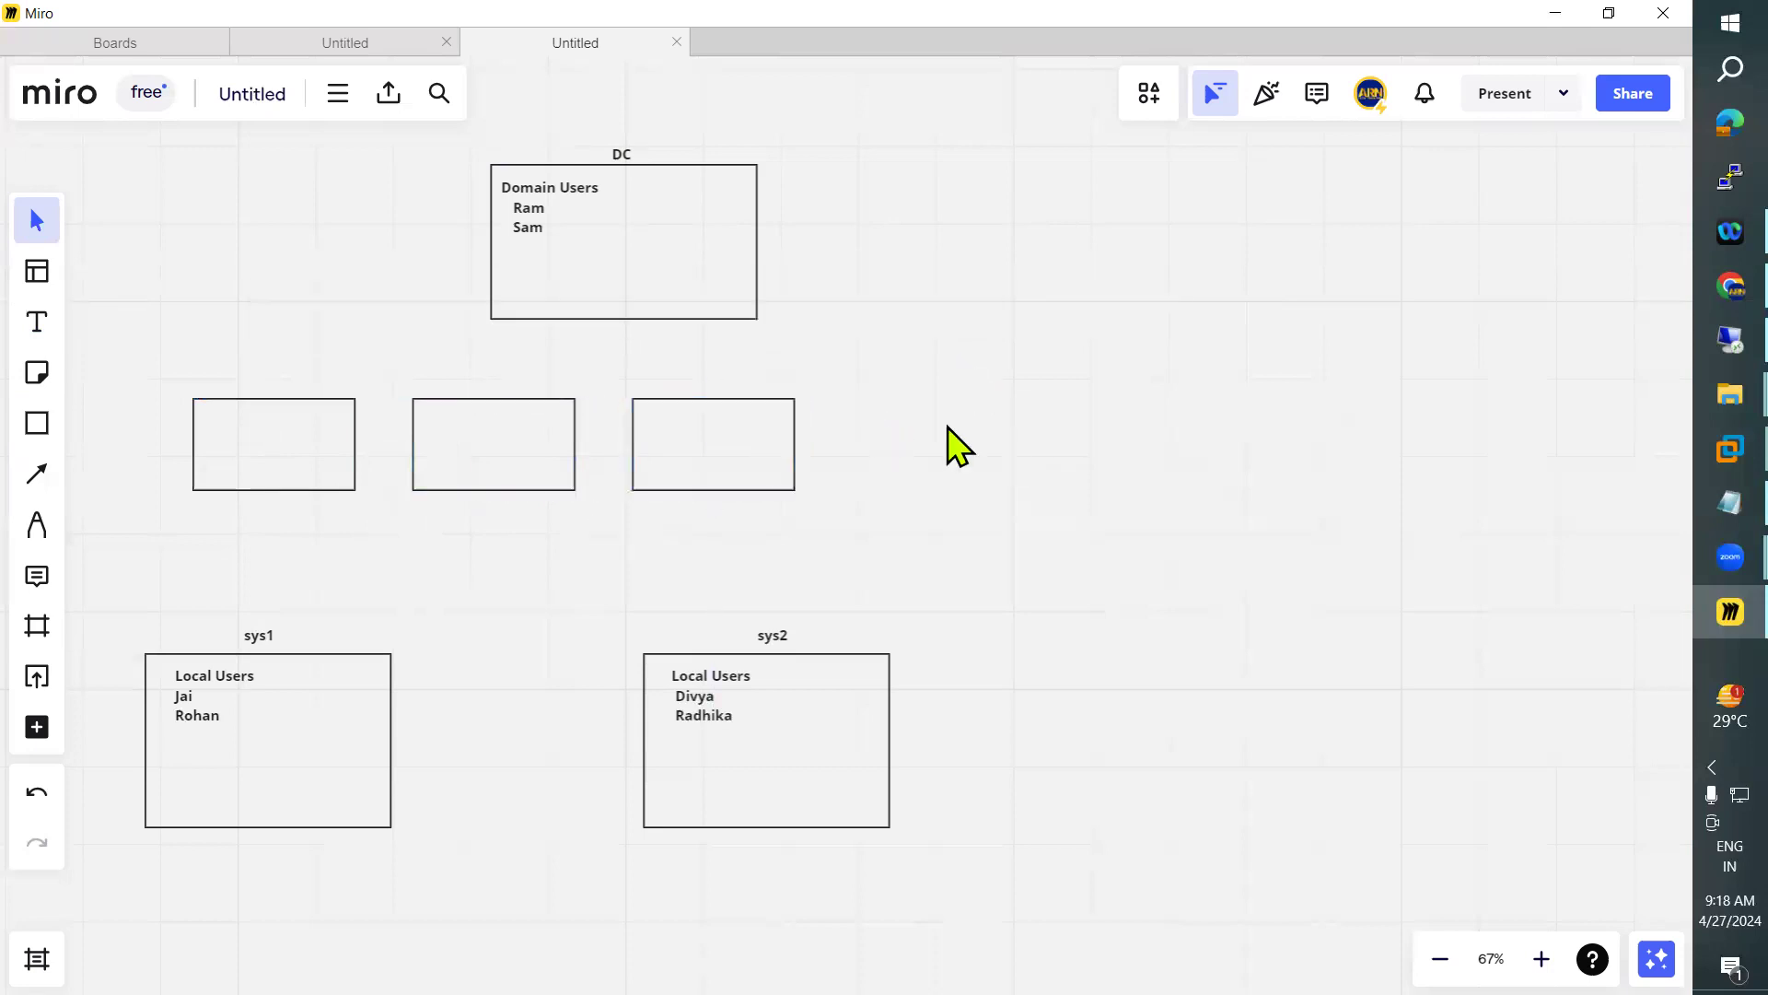
{"action": "key", "text": "ctrl+v"}
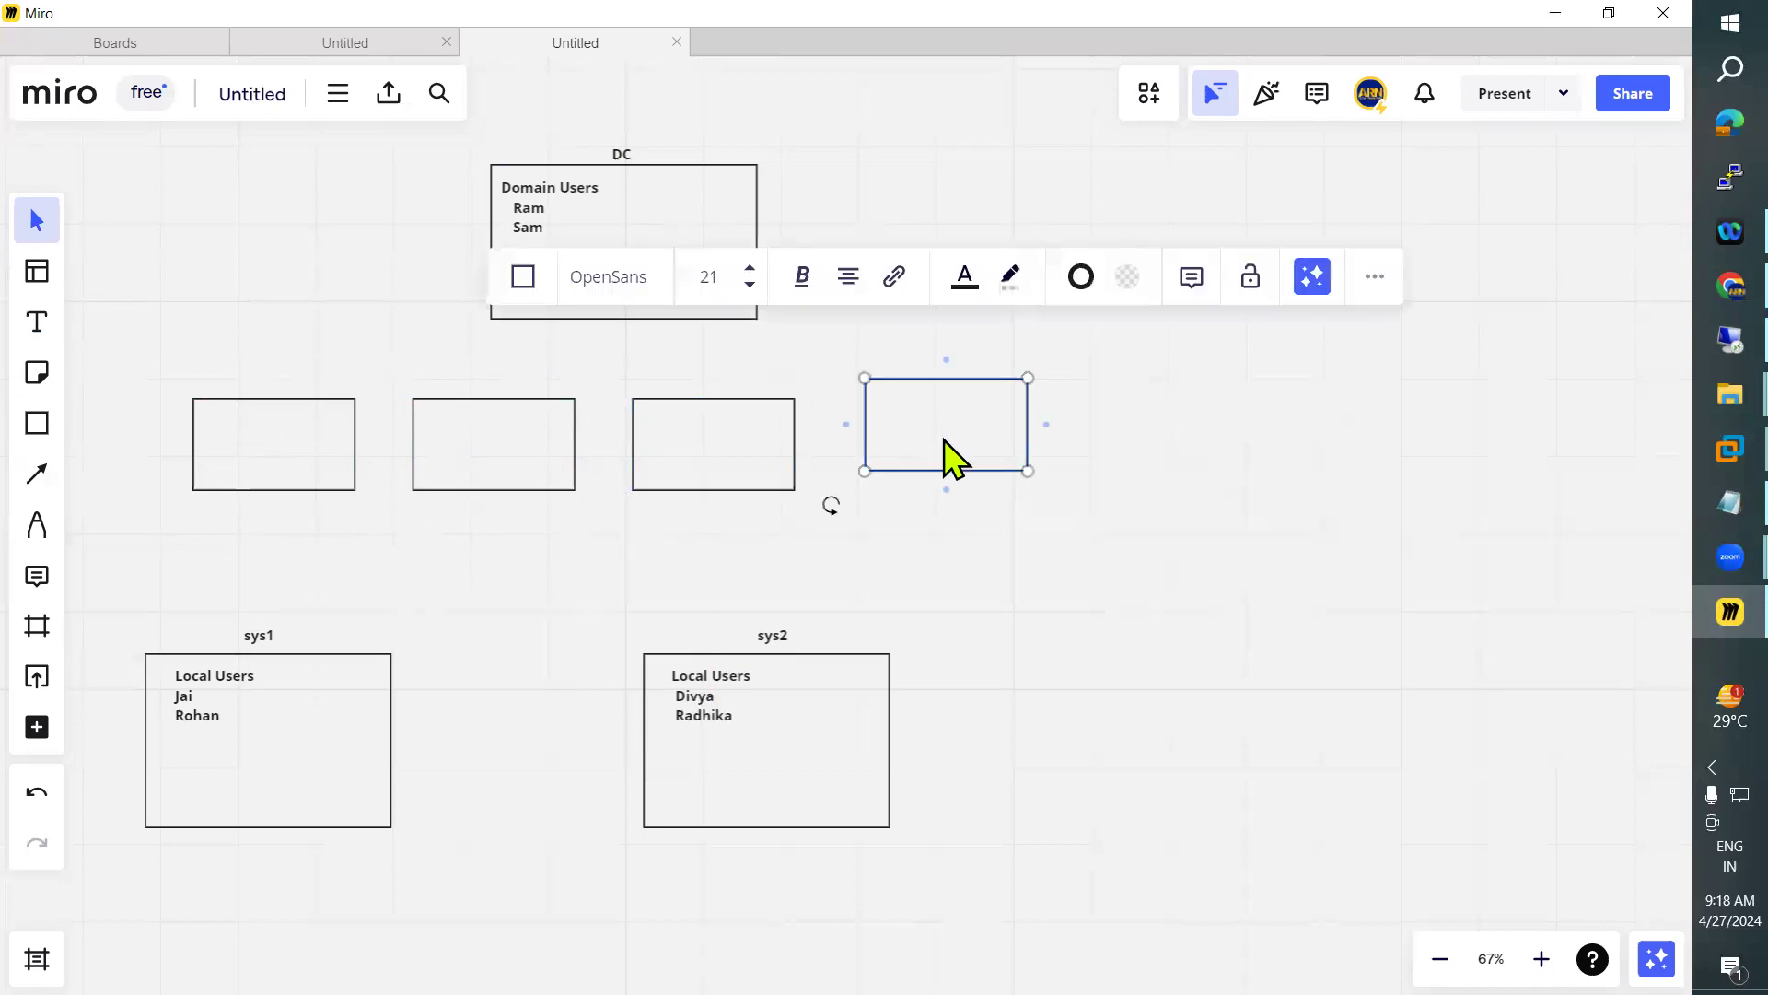
{"action": "left_click_drag", "start_coordinate": [945, 423], "coordinate": [944, 441]}
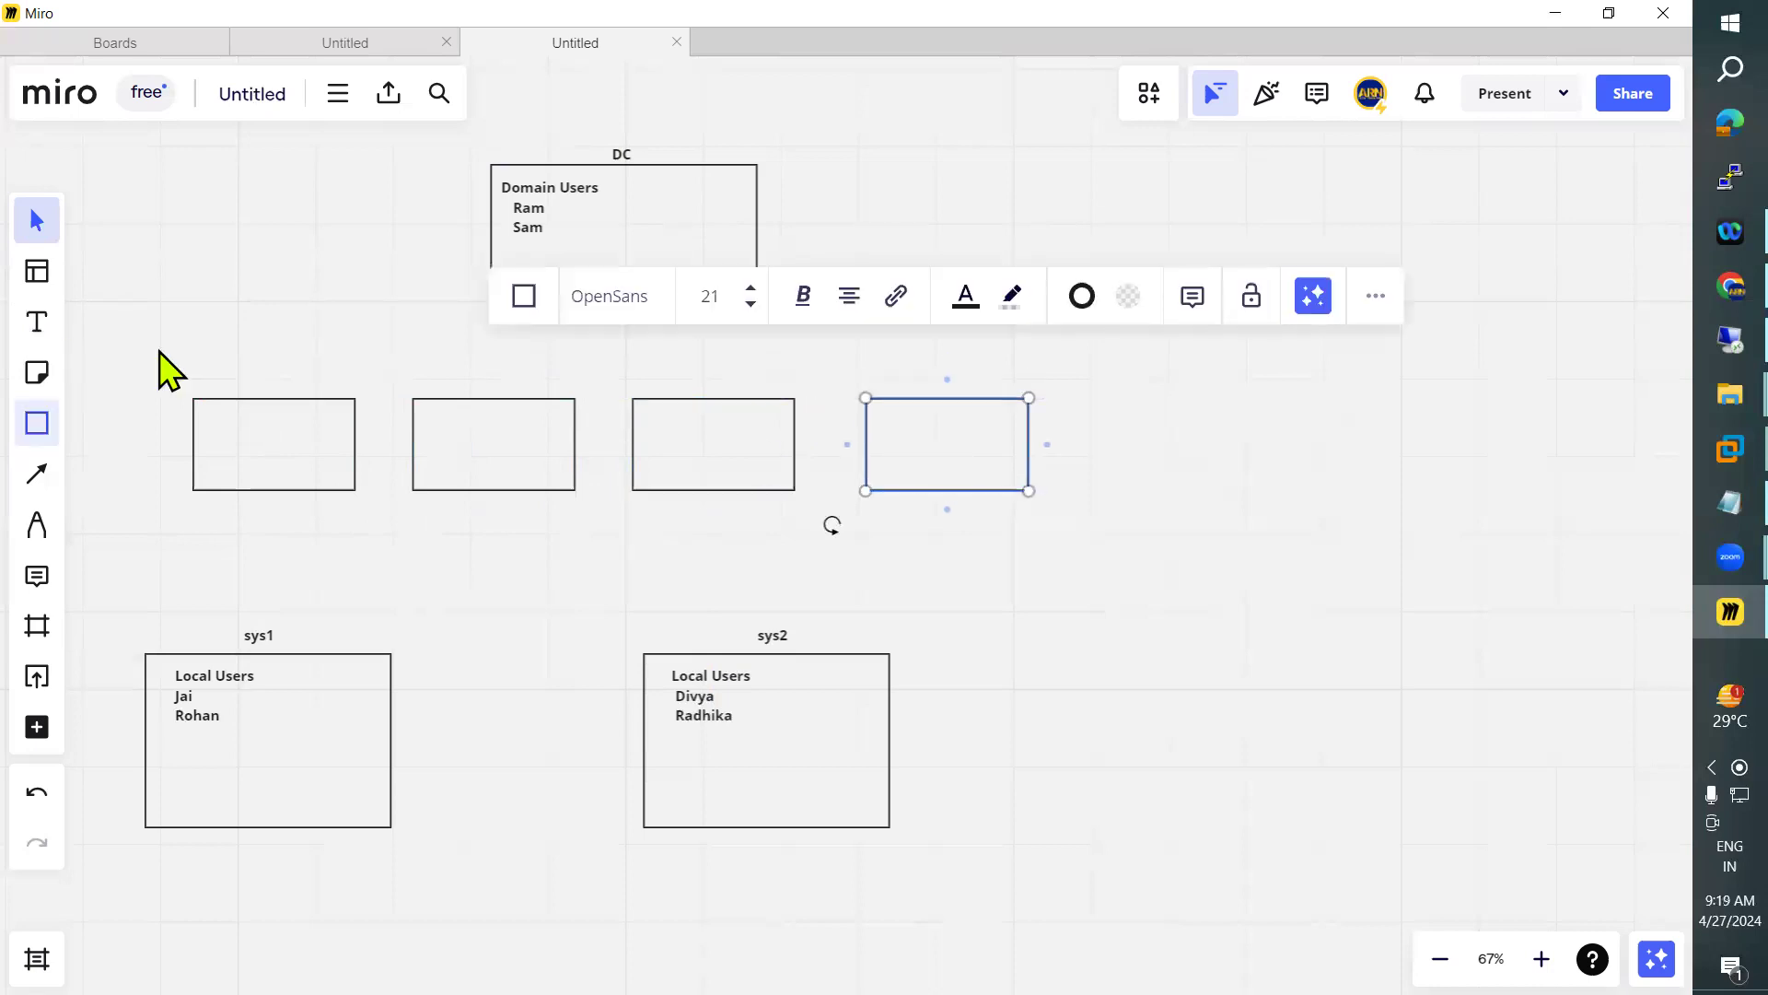
Add a "WorkStation1" label above the first small rectangle in the row
{"action": "key", "text": "t"}
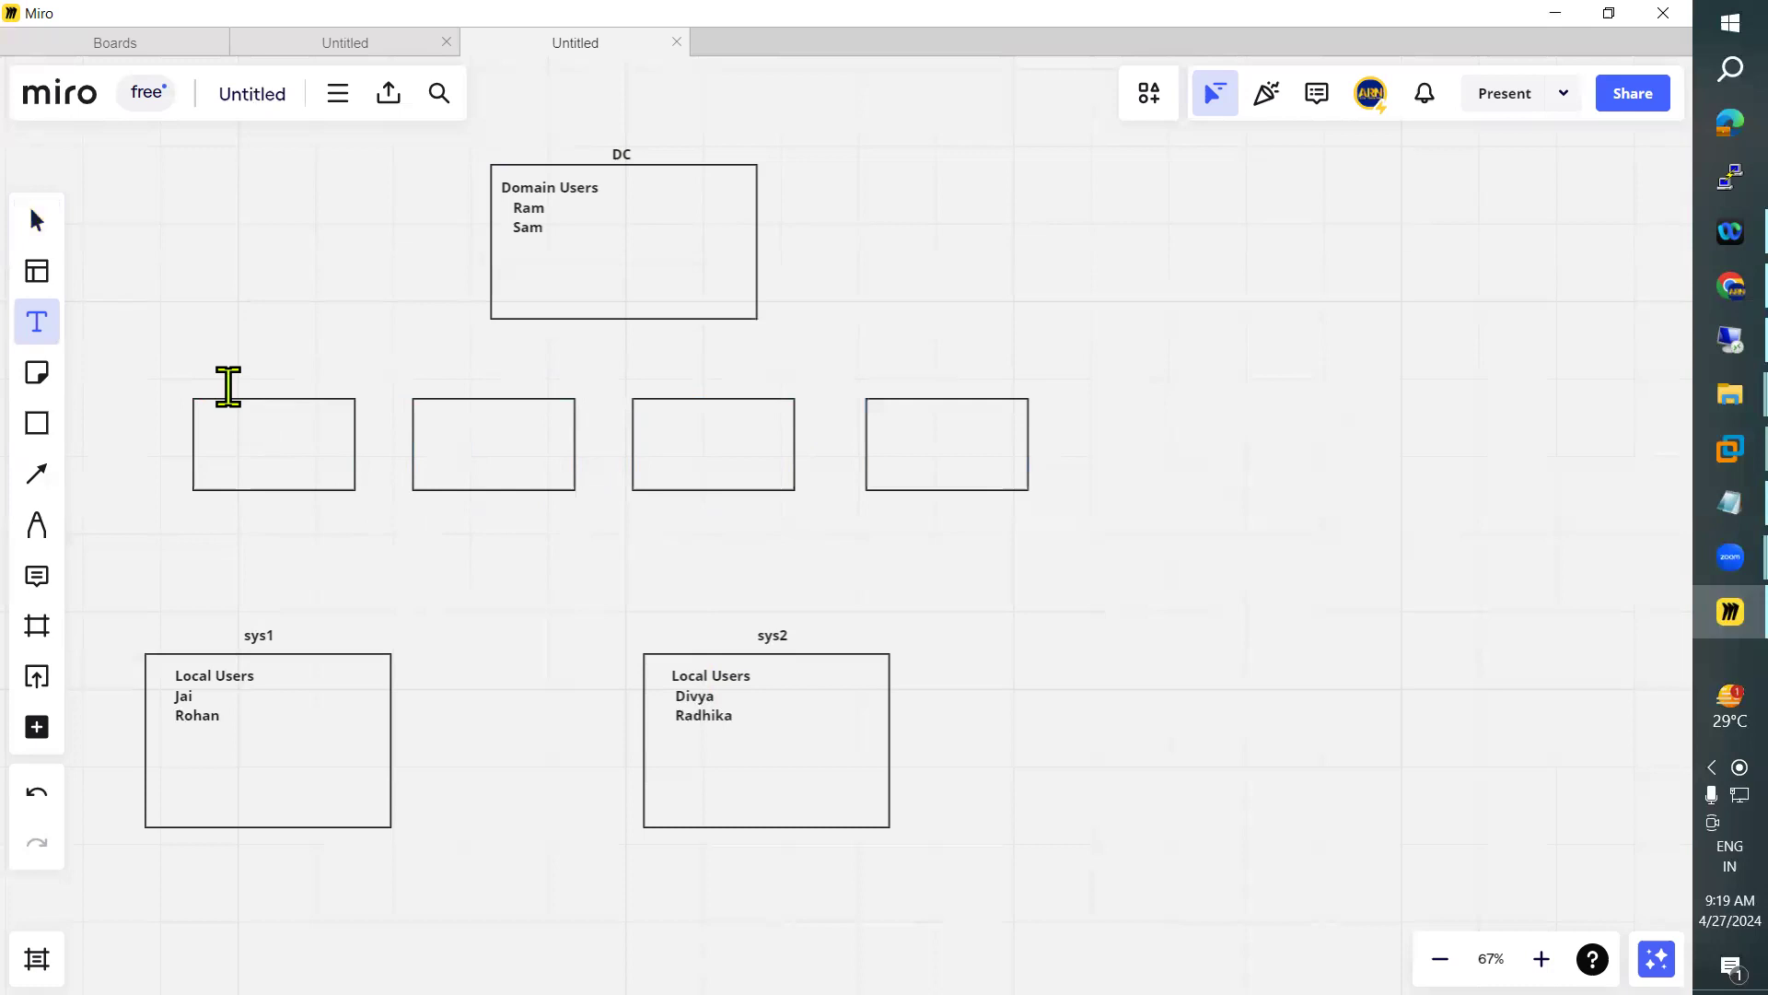
{"action": "left_click", "coordinate": [229, 387]}
{"action": "type", "text": "c"}
{"action": "key", "text": "BackSpace"}
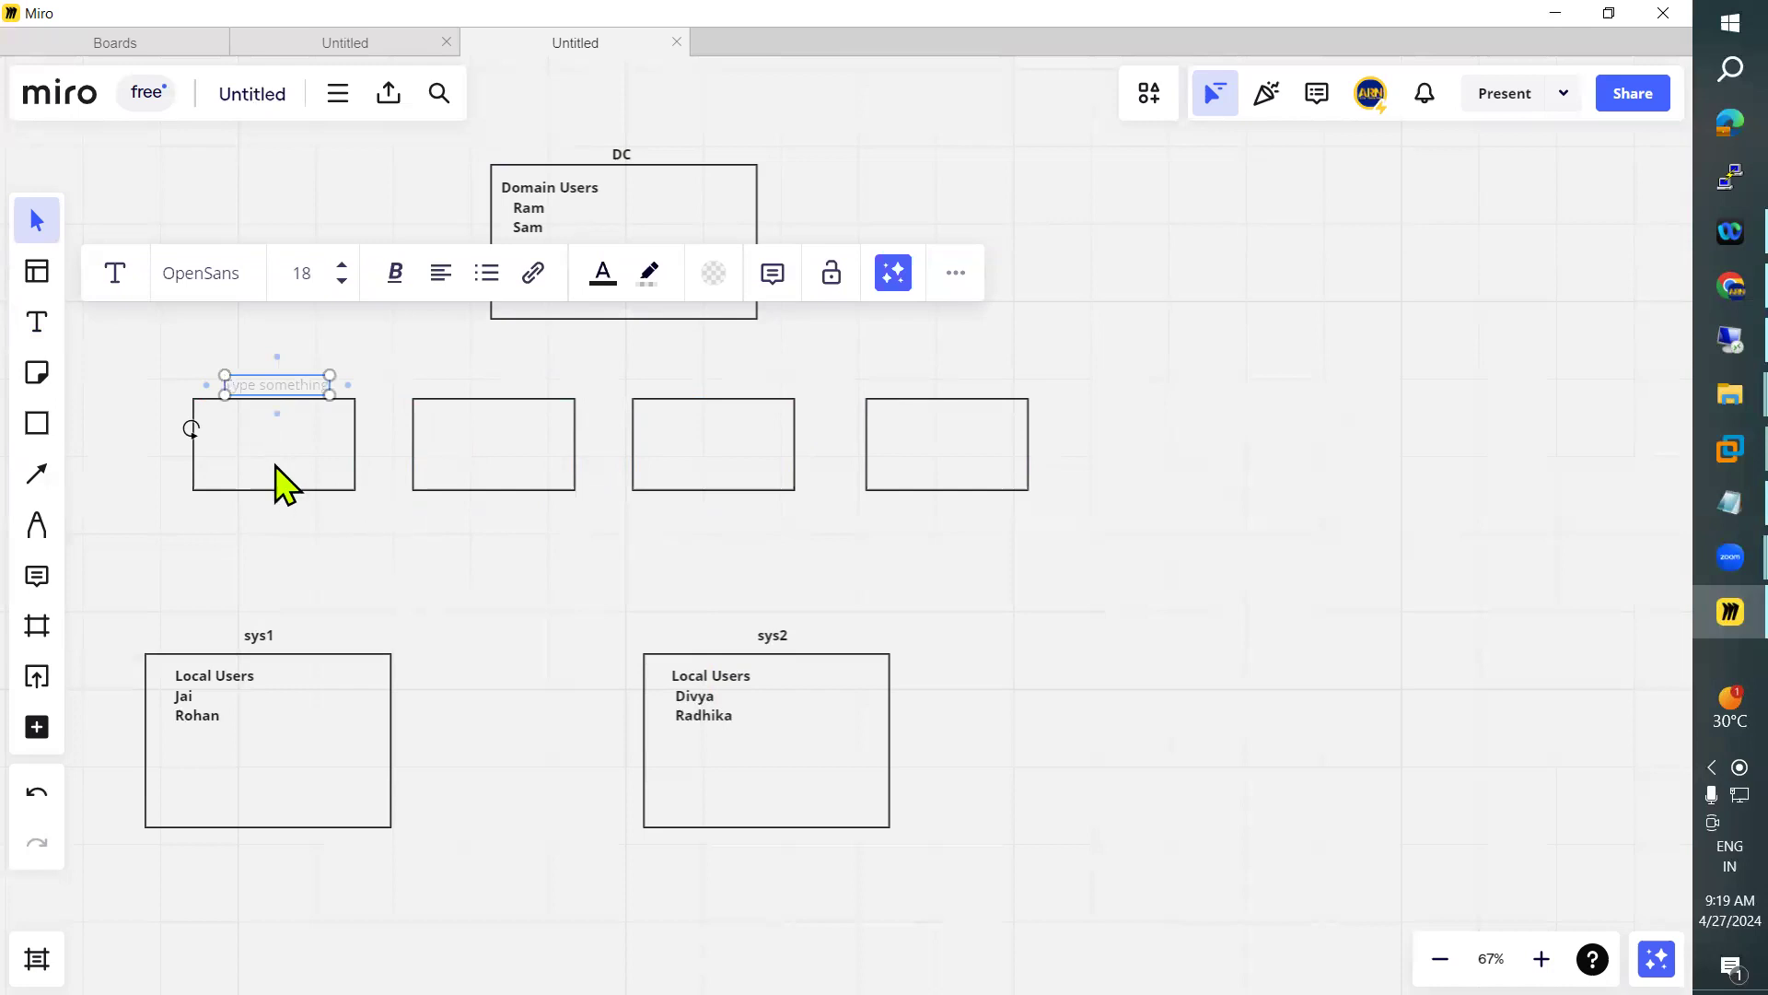
{"action": "type", "text": "WorkStatio"}
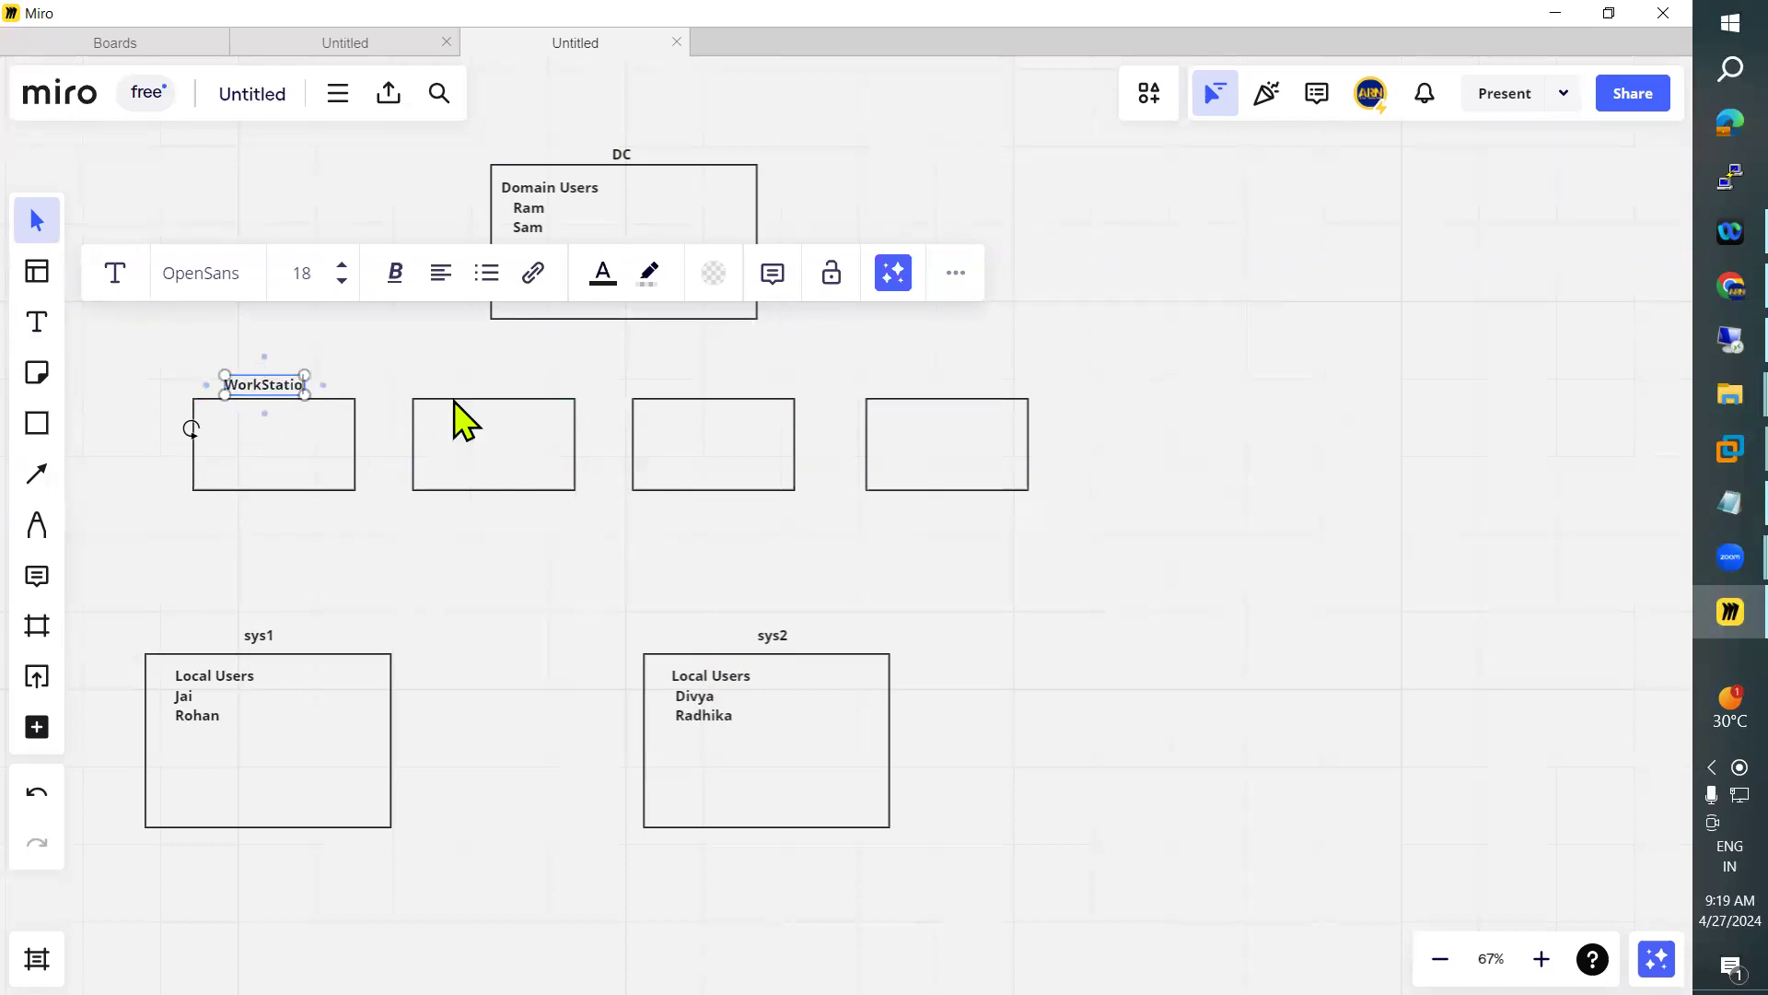
{"action": "type", "text": "n1"}
{"action": "left_click", "coordinate": [339, 502]}
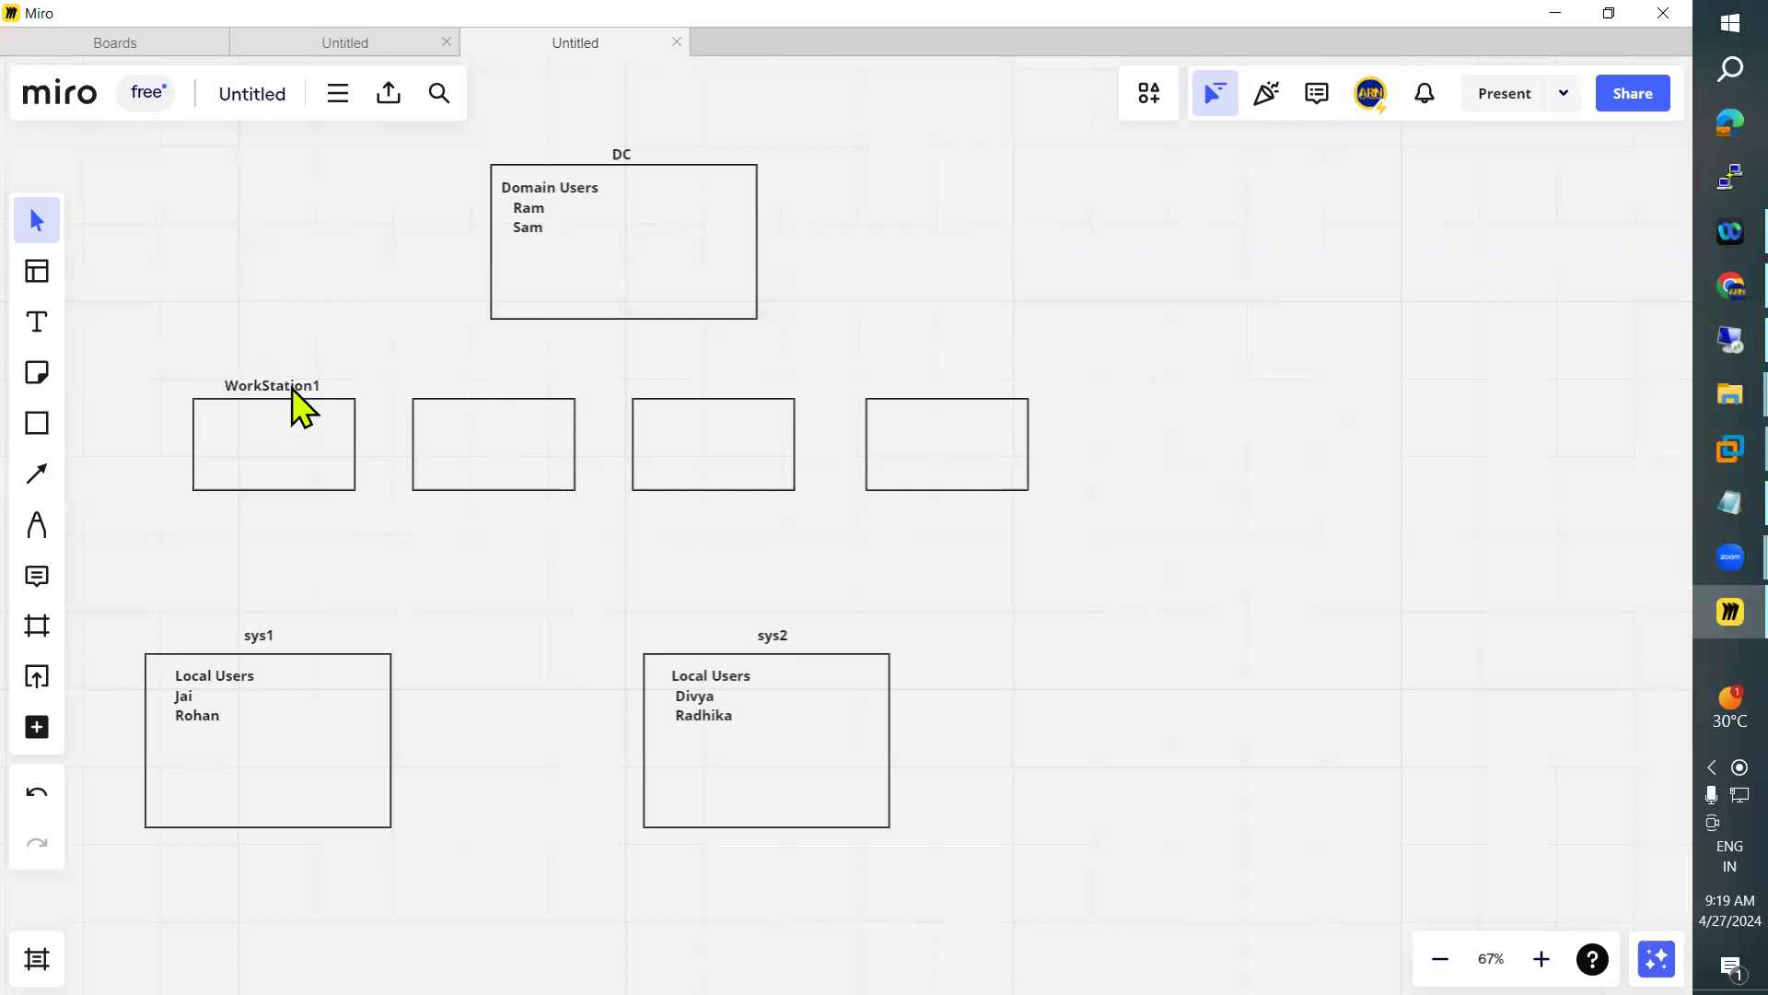
Place three copies of the WorkStation1 label, one above each of the other small rectangles
{"action": "left_click", "coordinate": [293, 390]}
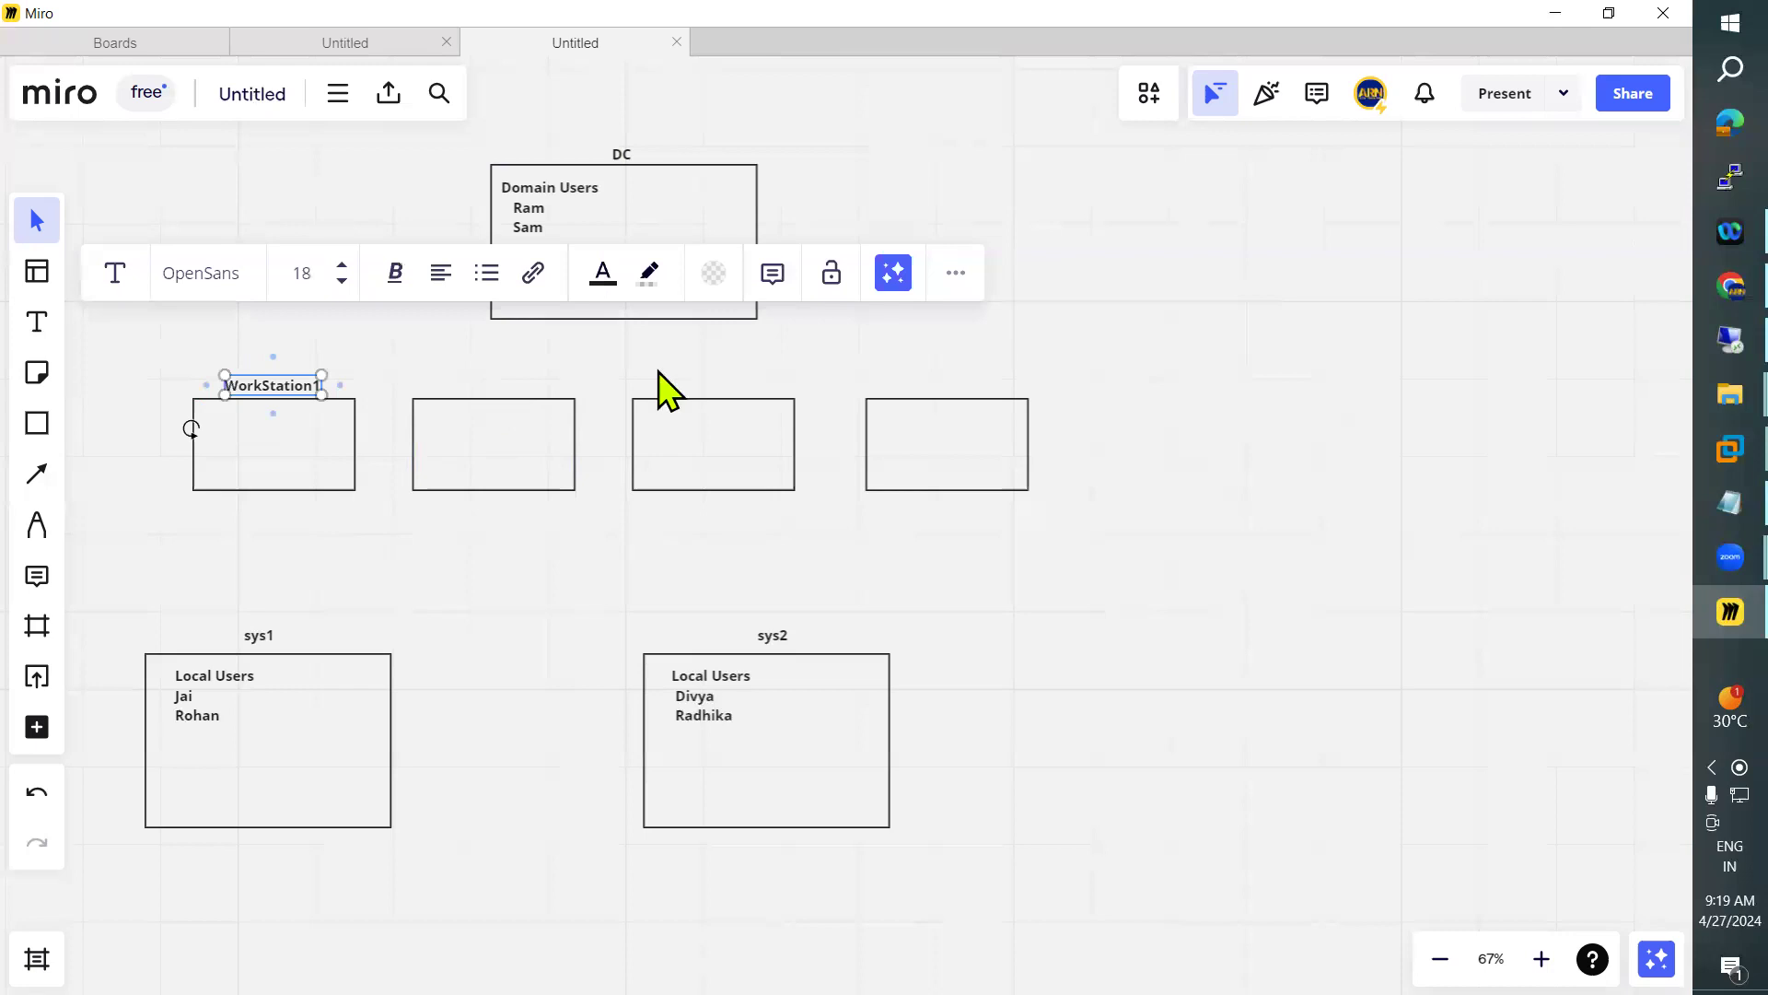
{"action": "key", "text": "ctrl+d"}
{"action": "key", "text": "ctrl+d"}
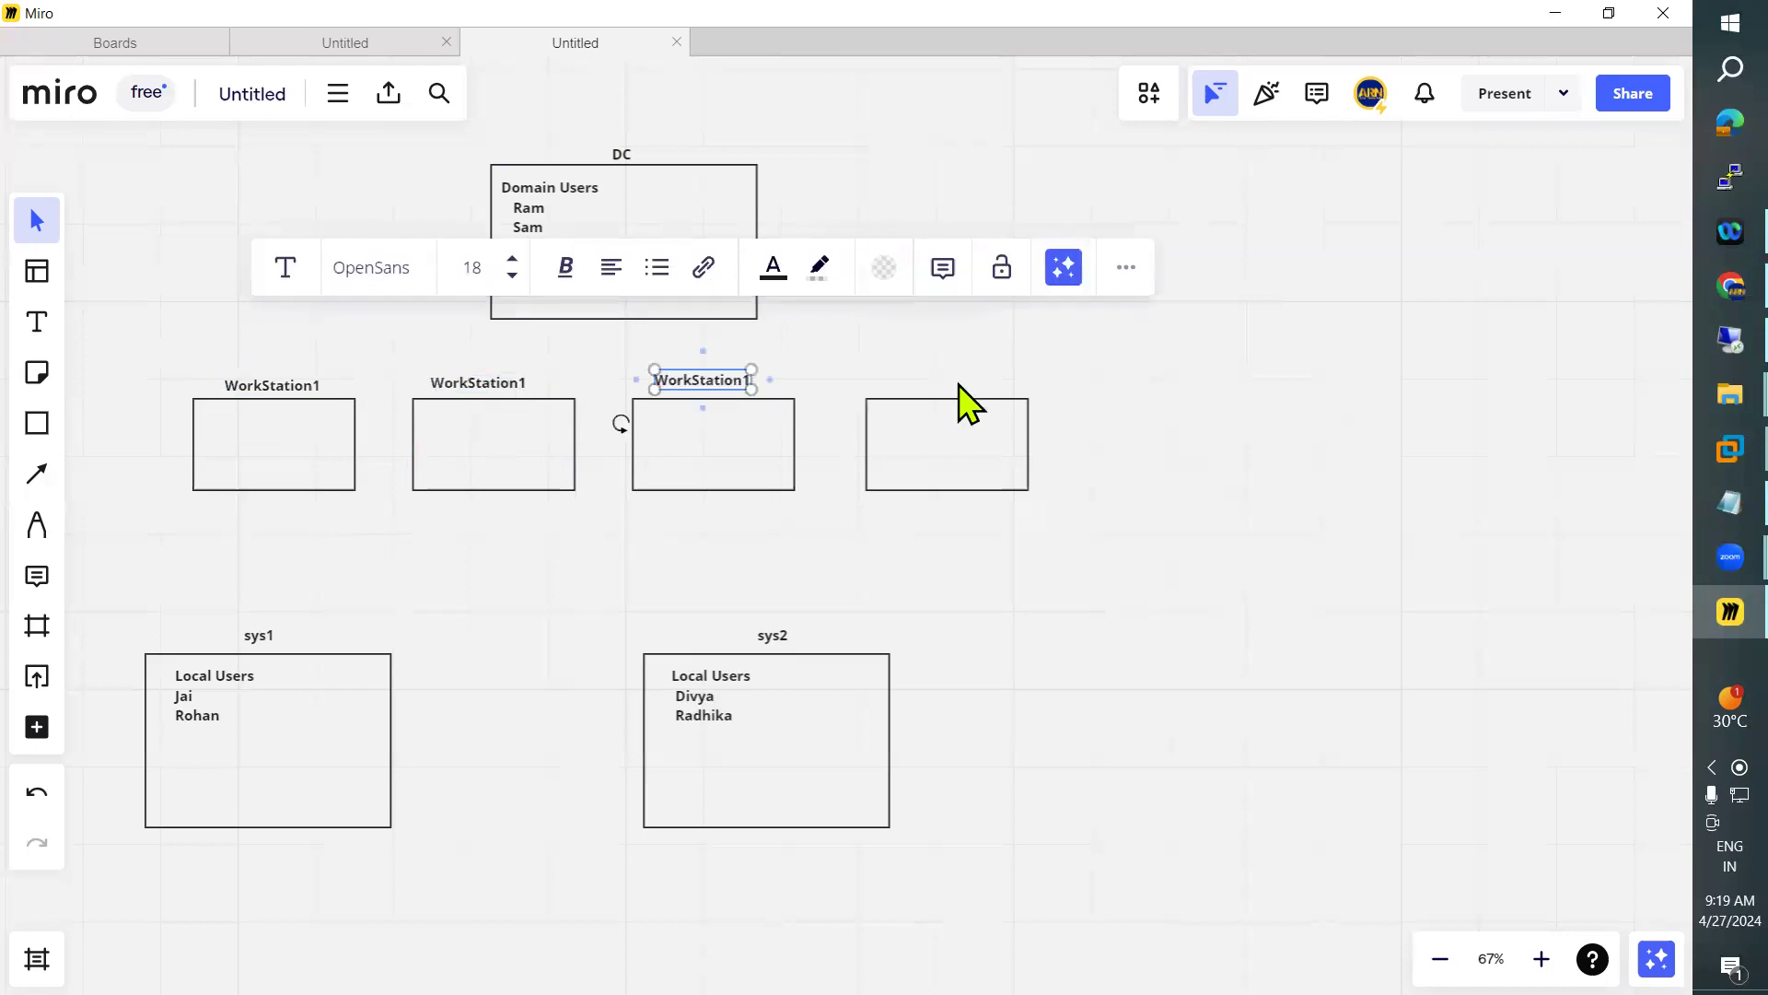
{"action": "key", "text": "ctrl+d"}
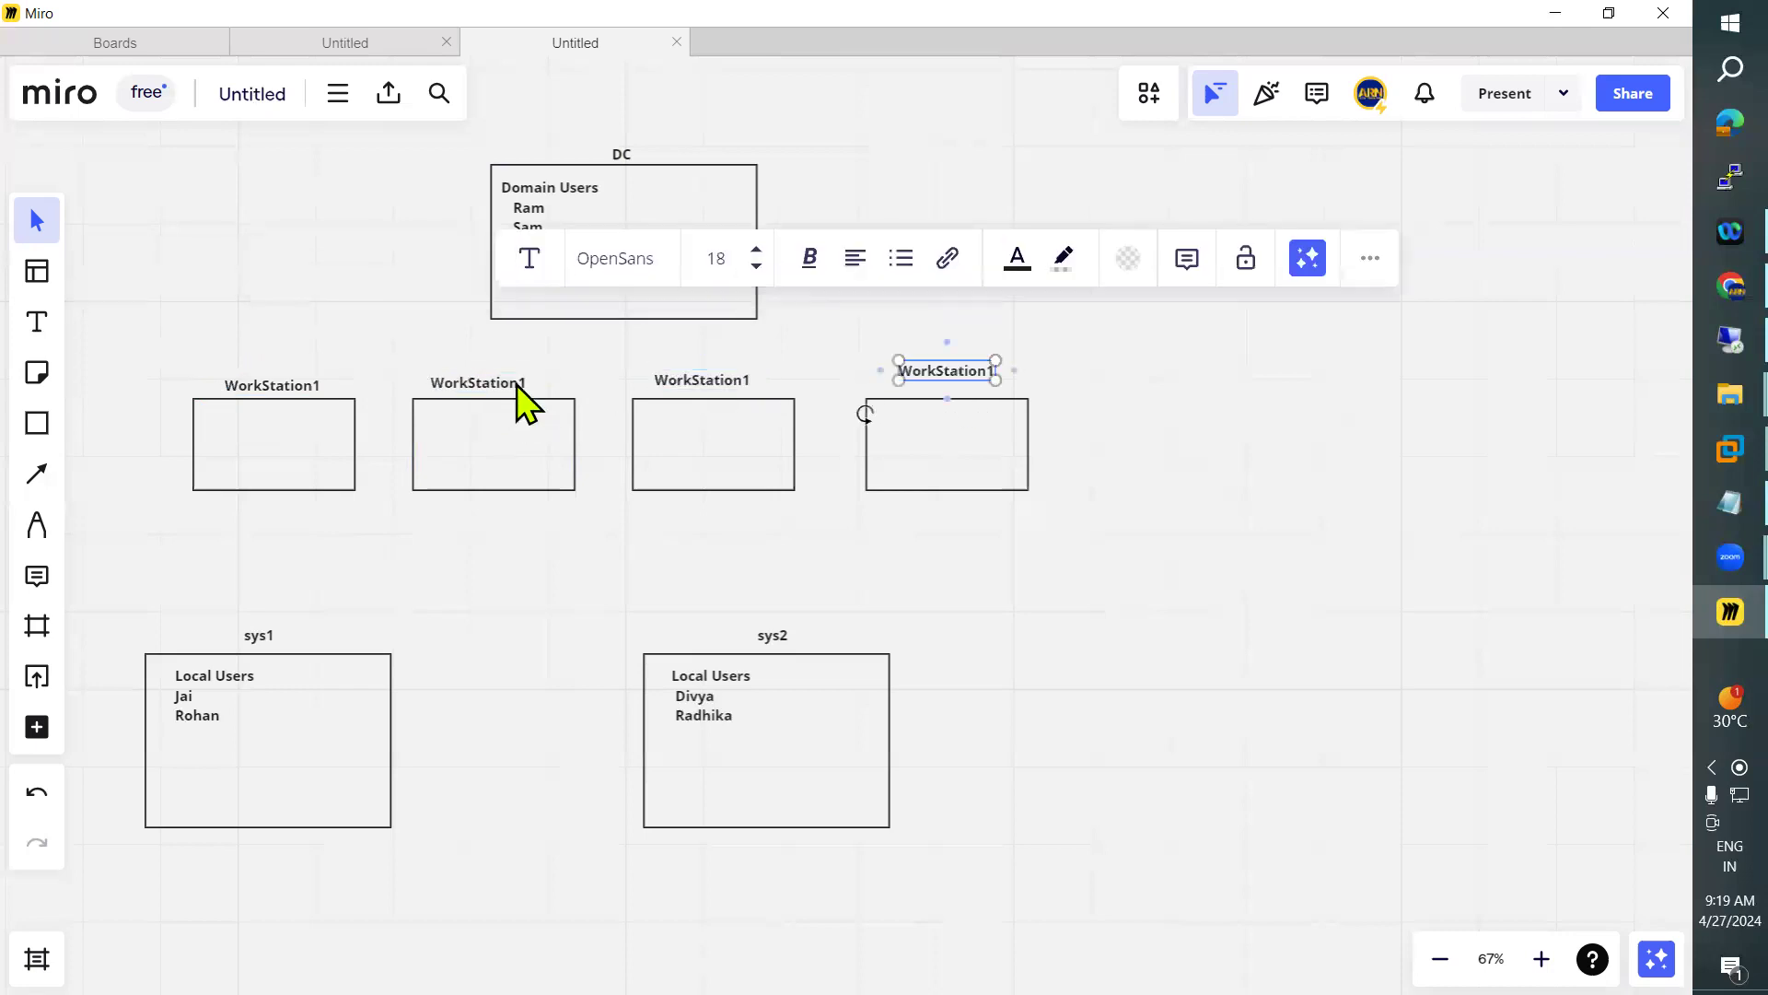
Change the label above the second small rectangle in the row to WorkStation2
{"action": "left_click", "coordinate": [525, 382]}
{"action": "key", "text": "BackSpace"}
{"action": "type", "text": "2"}
{"action": "key", "text": "Escape"}
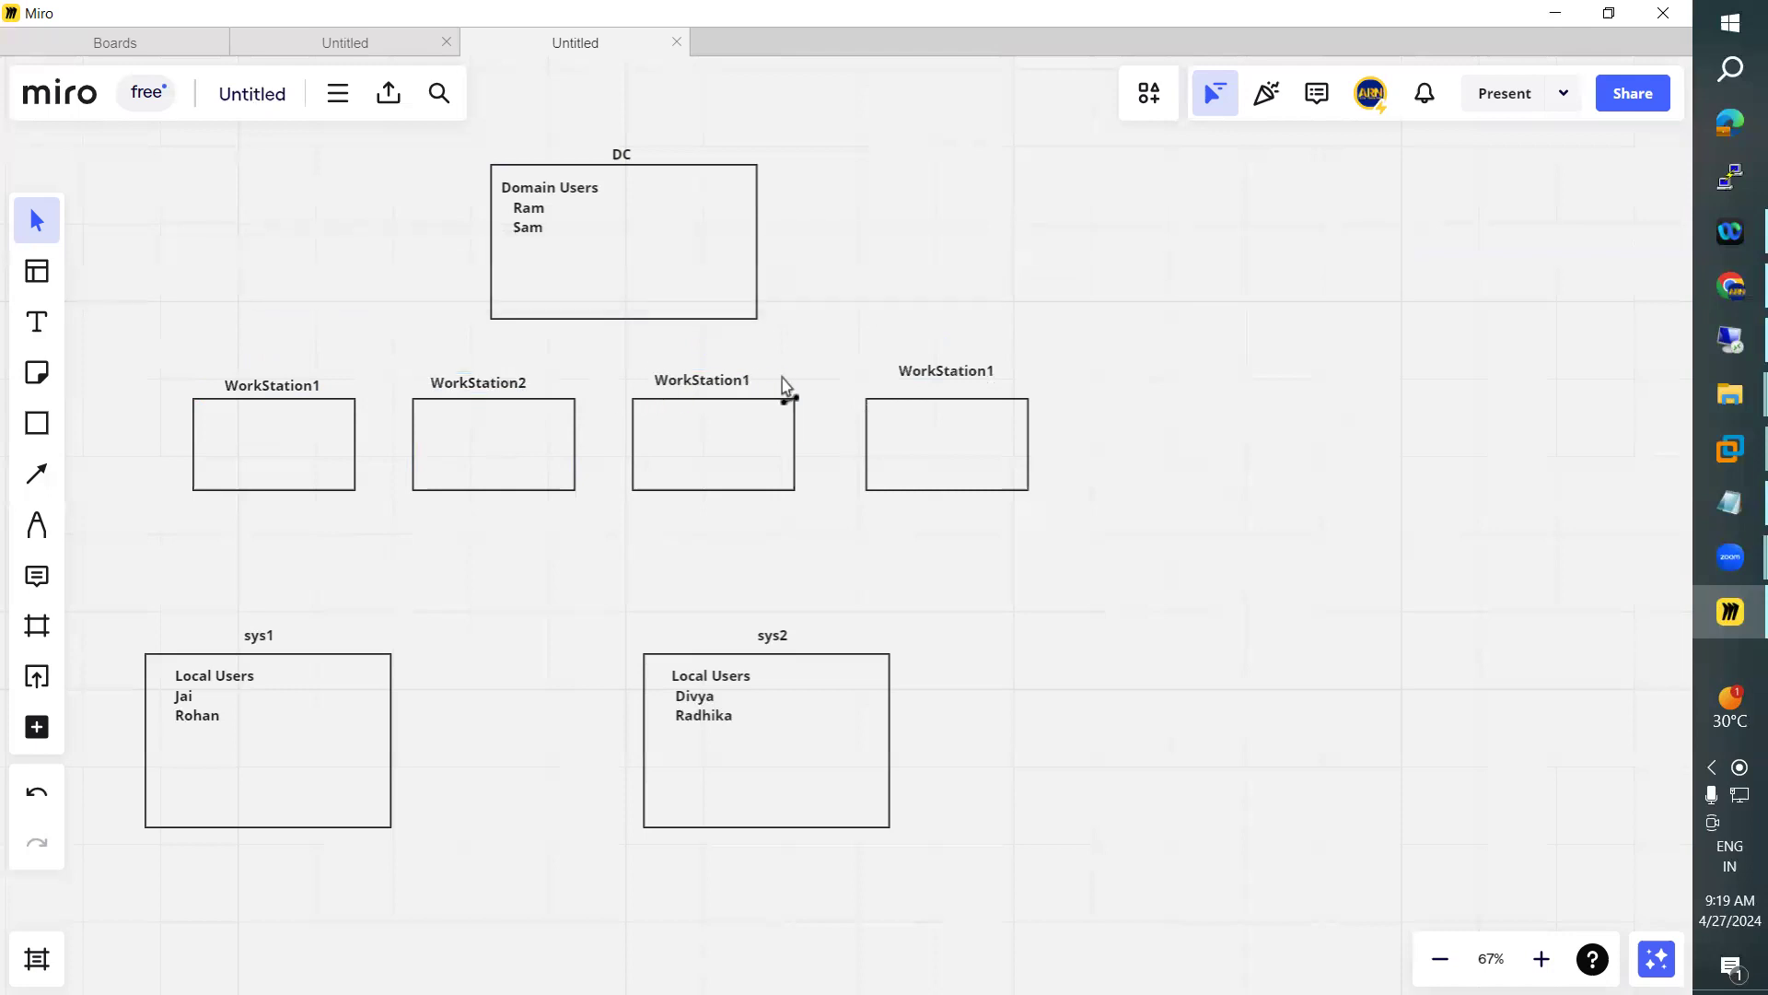
Rename the label above the third small rectangle WorkStation3 and the one above the fourth WorkStation5
{"action": "left_click", "coordinate": [782, 379]}
{"action": "key", "text": "Return"}
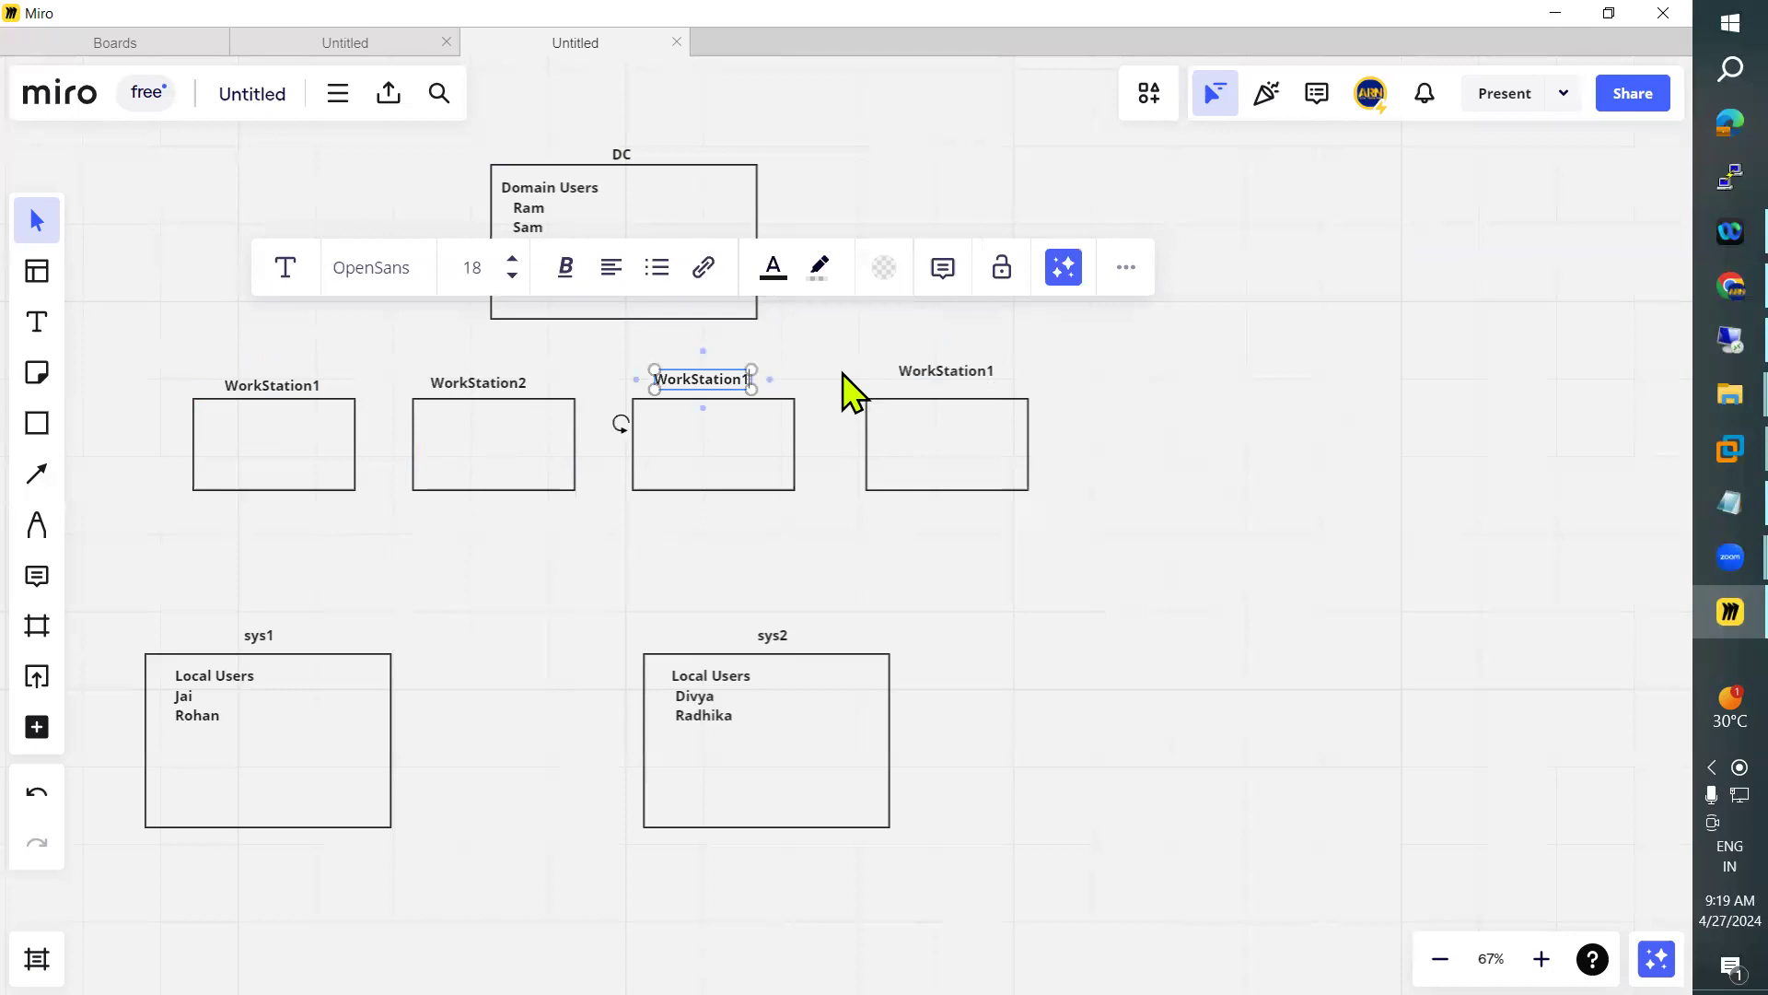
{"action": "key", "text": "BackSpace"}
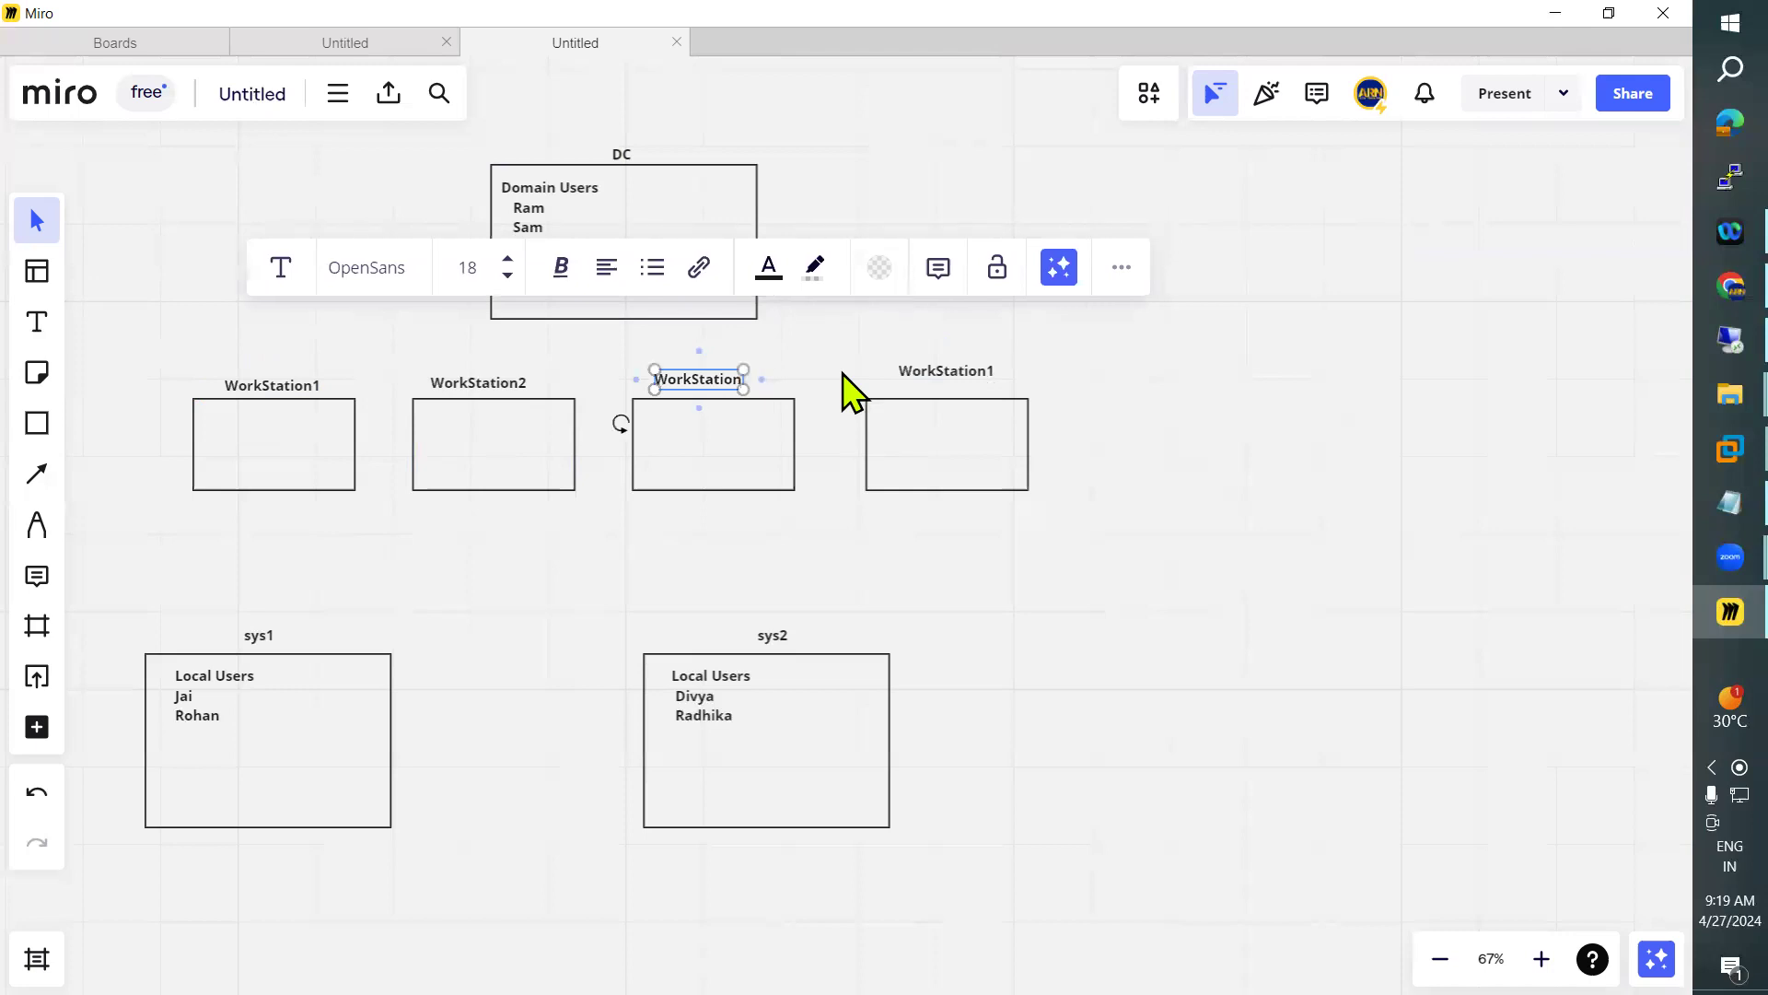
{"action": "type", "text": "3"}
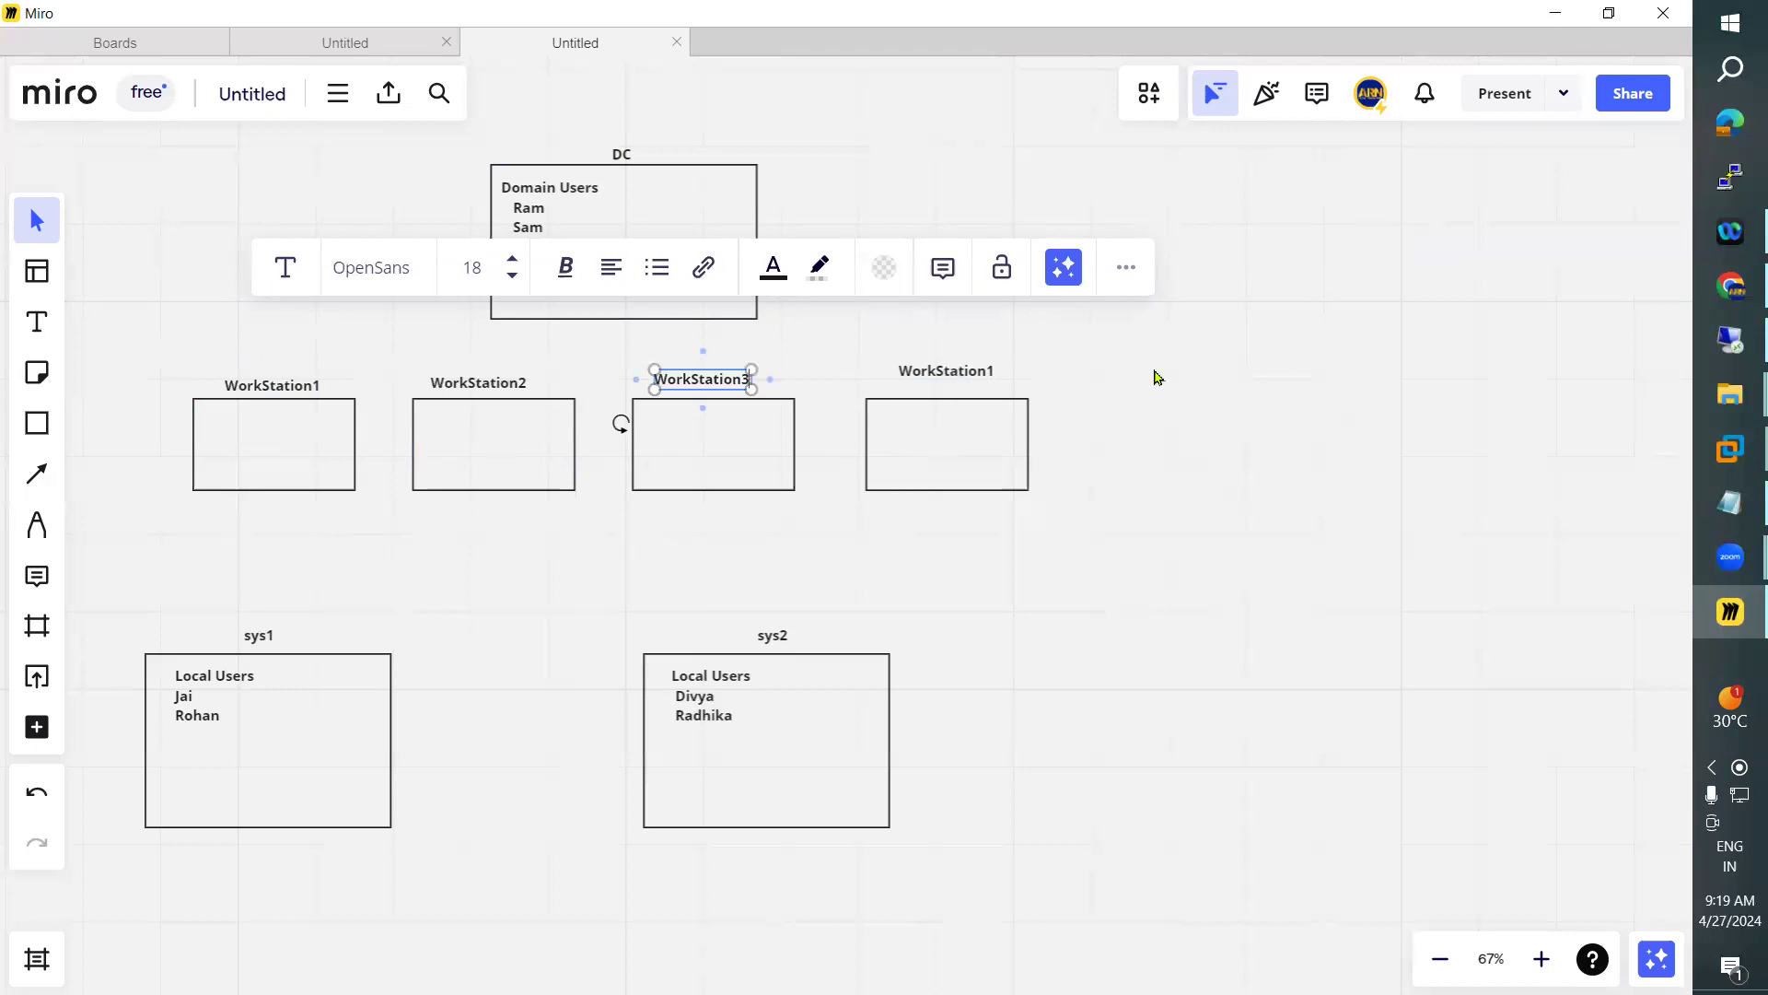
{"action": "key", "text": "Tab"}
{"action": "key", "text": "Right"}
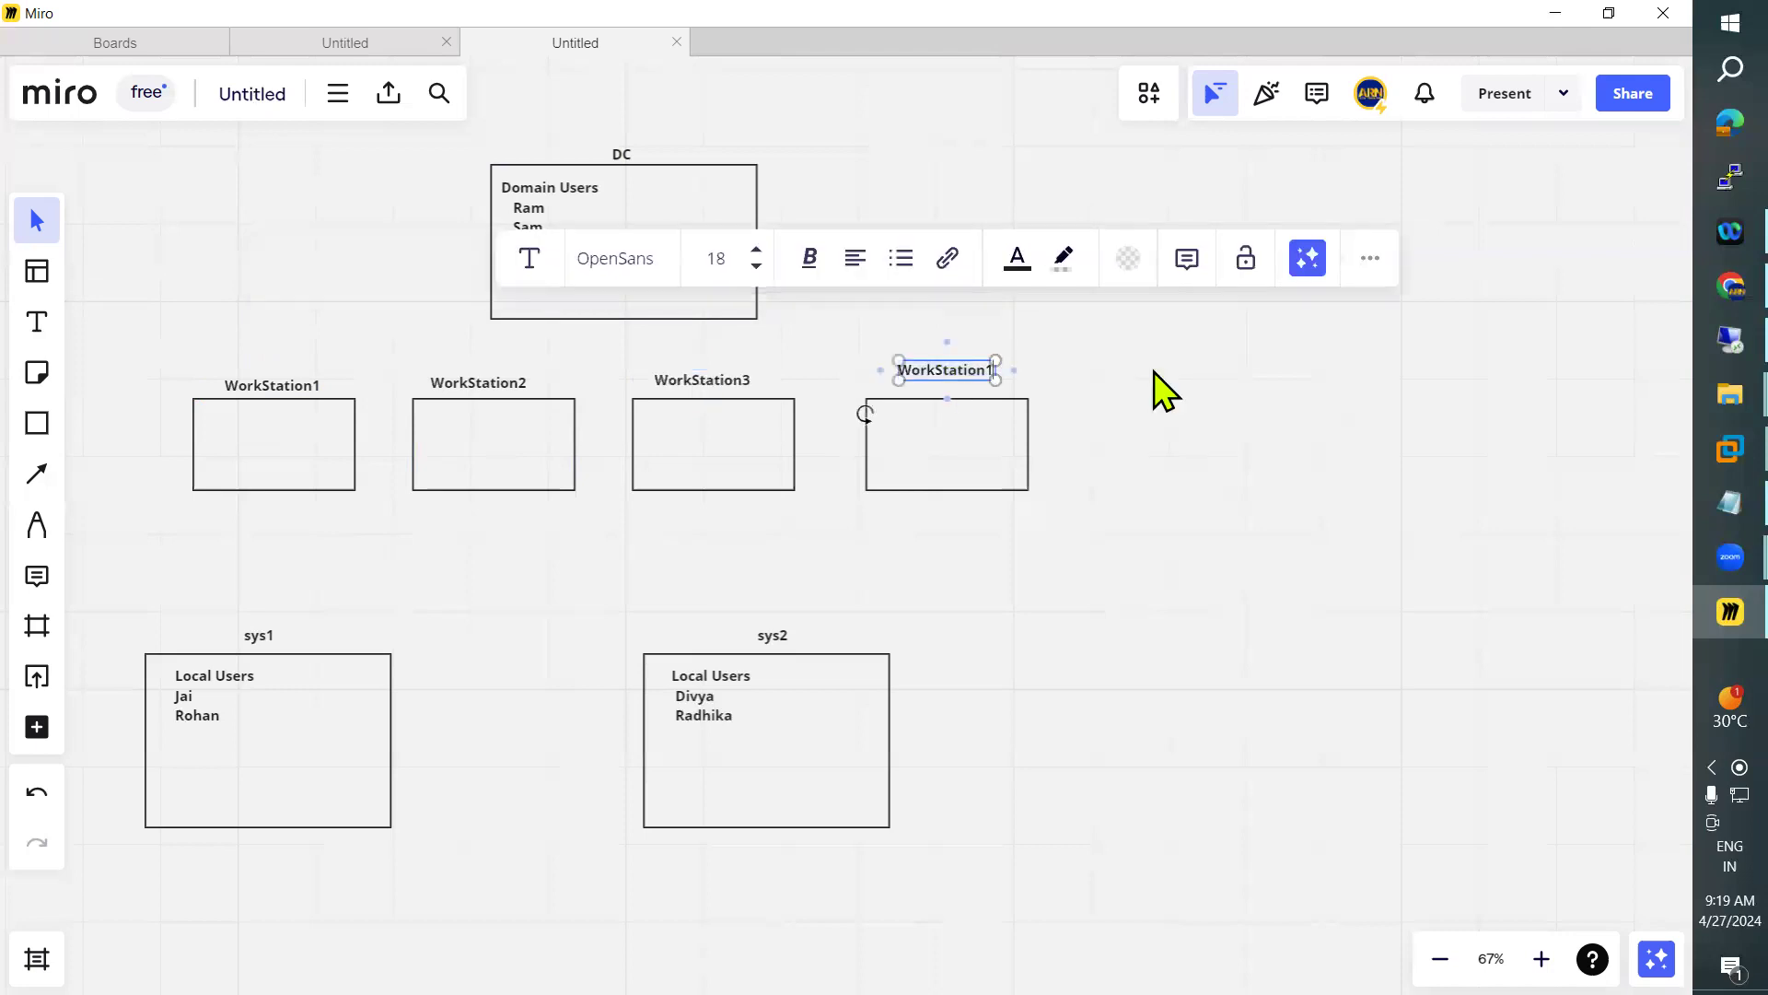
{"action": "key", "text": "Escape"}
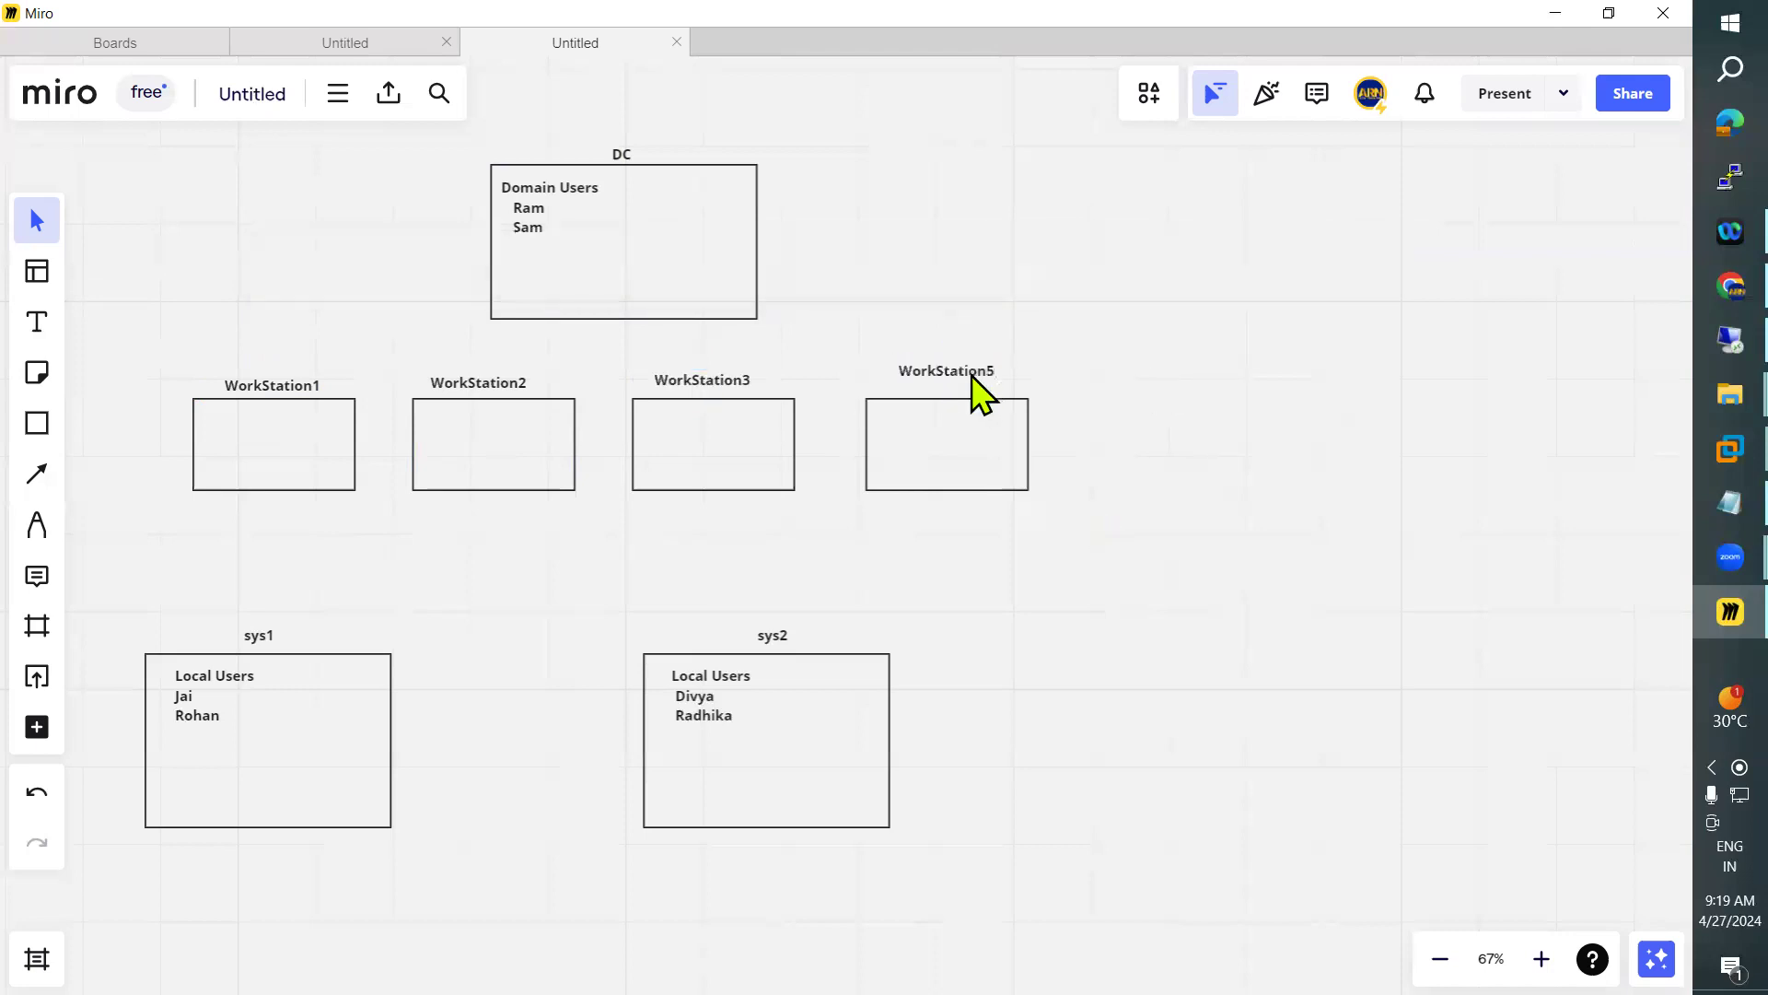
Draw curved arrows from the WorkStation1 and WorkStation2 boxes to the DC box
{"action": "left_click", "coordinate": [37, 473]}
{"action": "left_click_drag", "start_coordinate": [363, 393], "coordinate": [488, 306]}
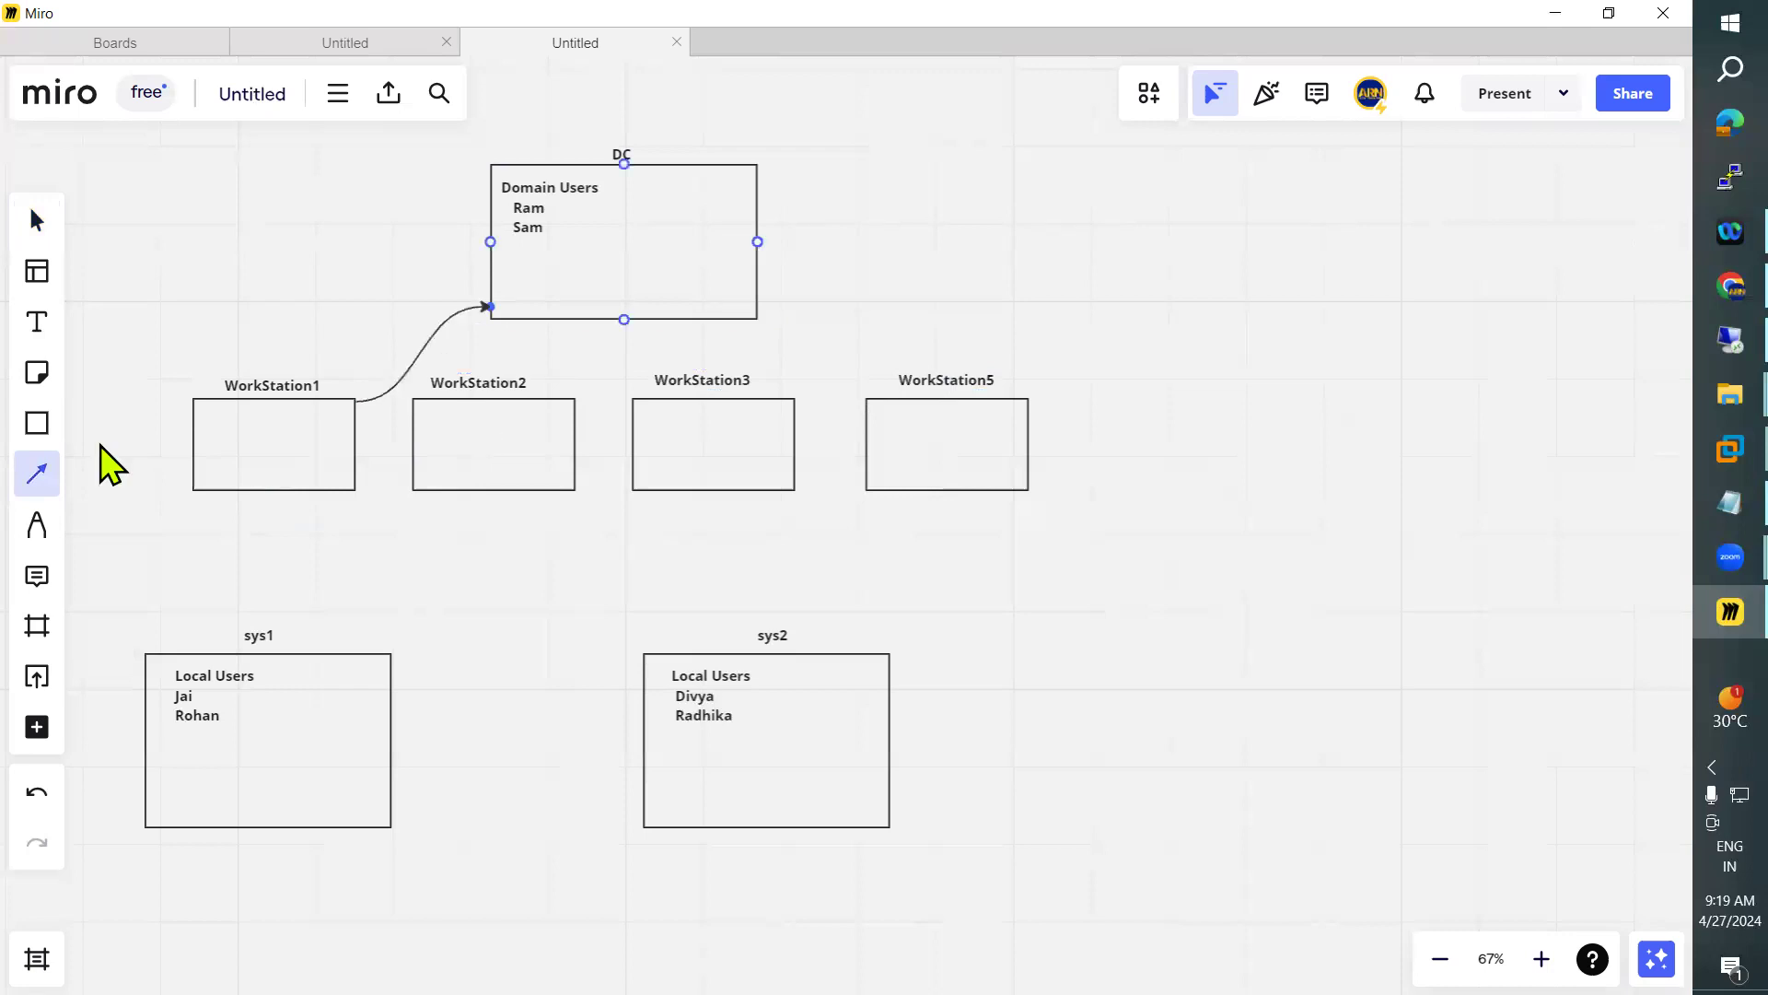
{"action": "left_click", "coordinate": [37, 474]}
{"action": "left_click", "coordinate": [37, 473]}
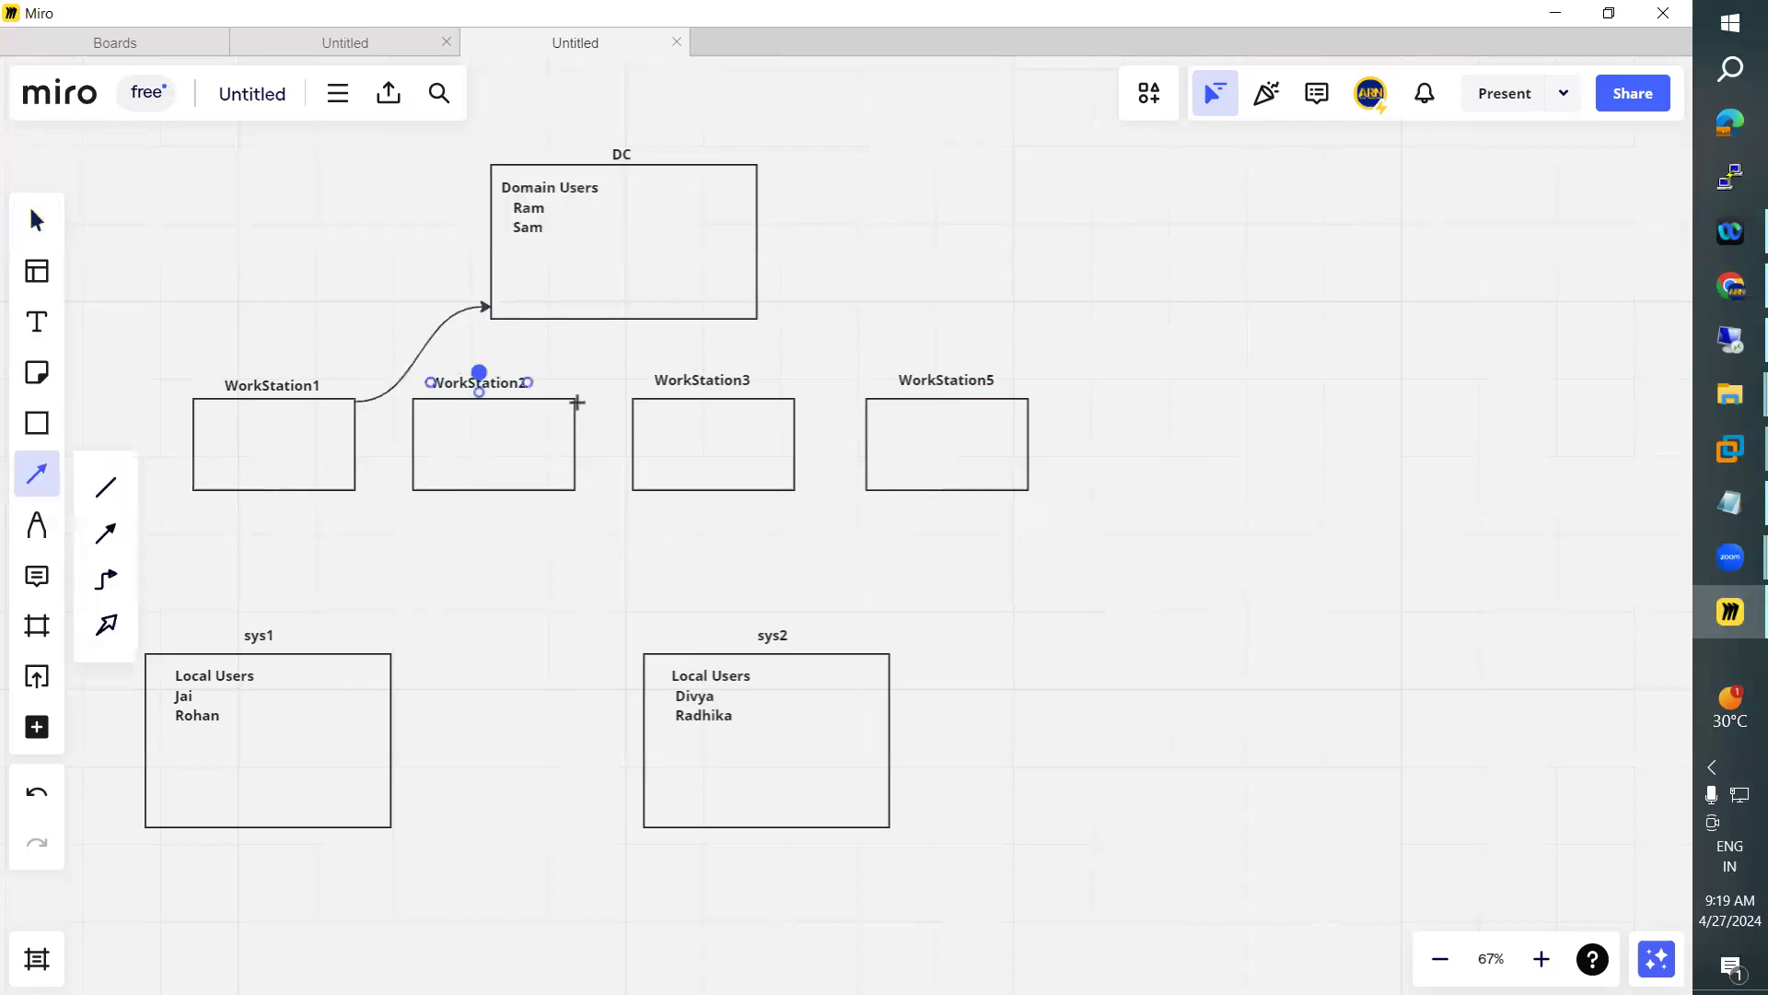
{"action": "left_click_drag", "start_coordinate": [574, 336], "coordinate": [573, 321]}
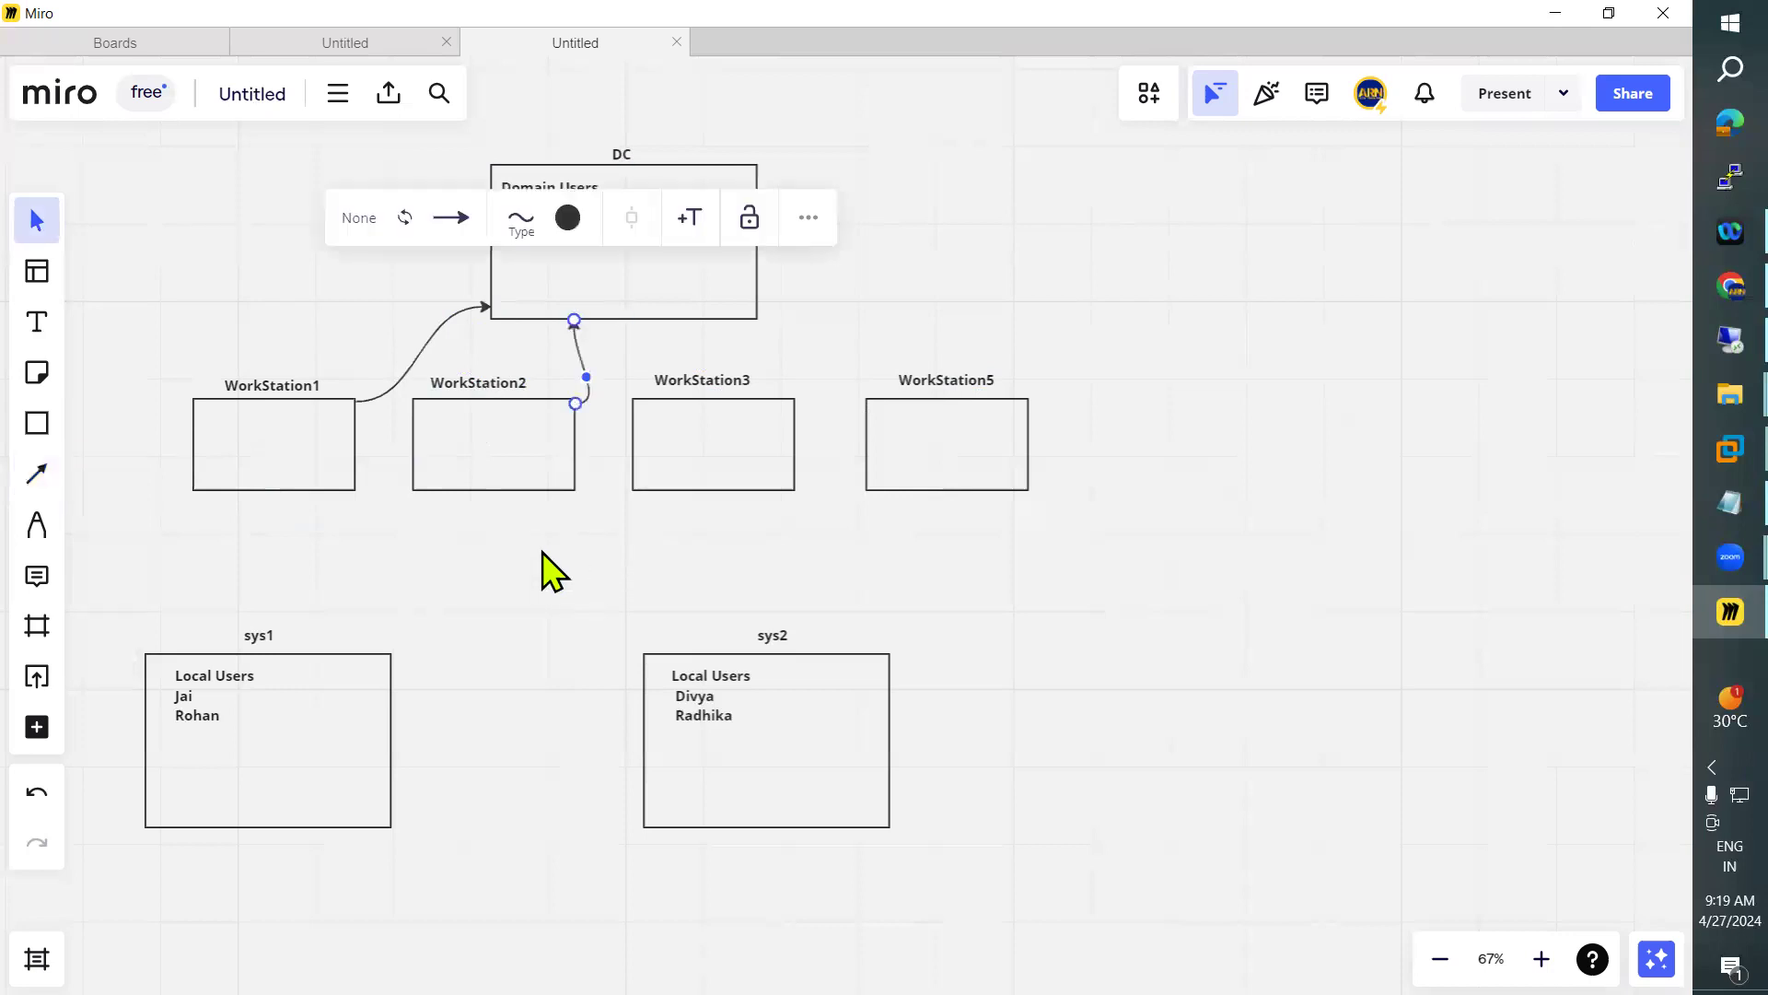
{"action": "key", "text": "Escape"}
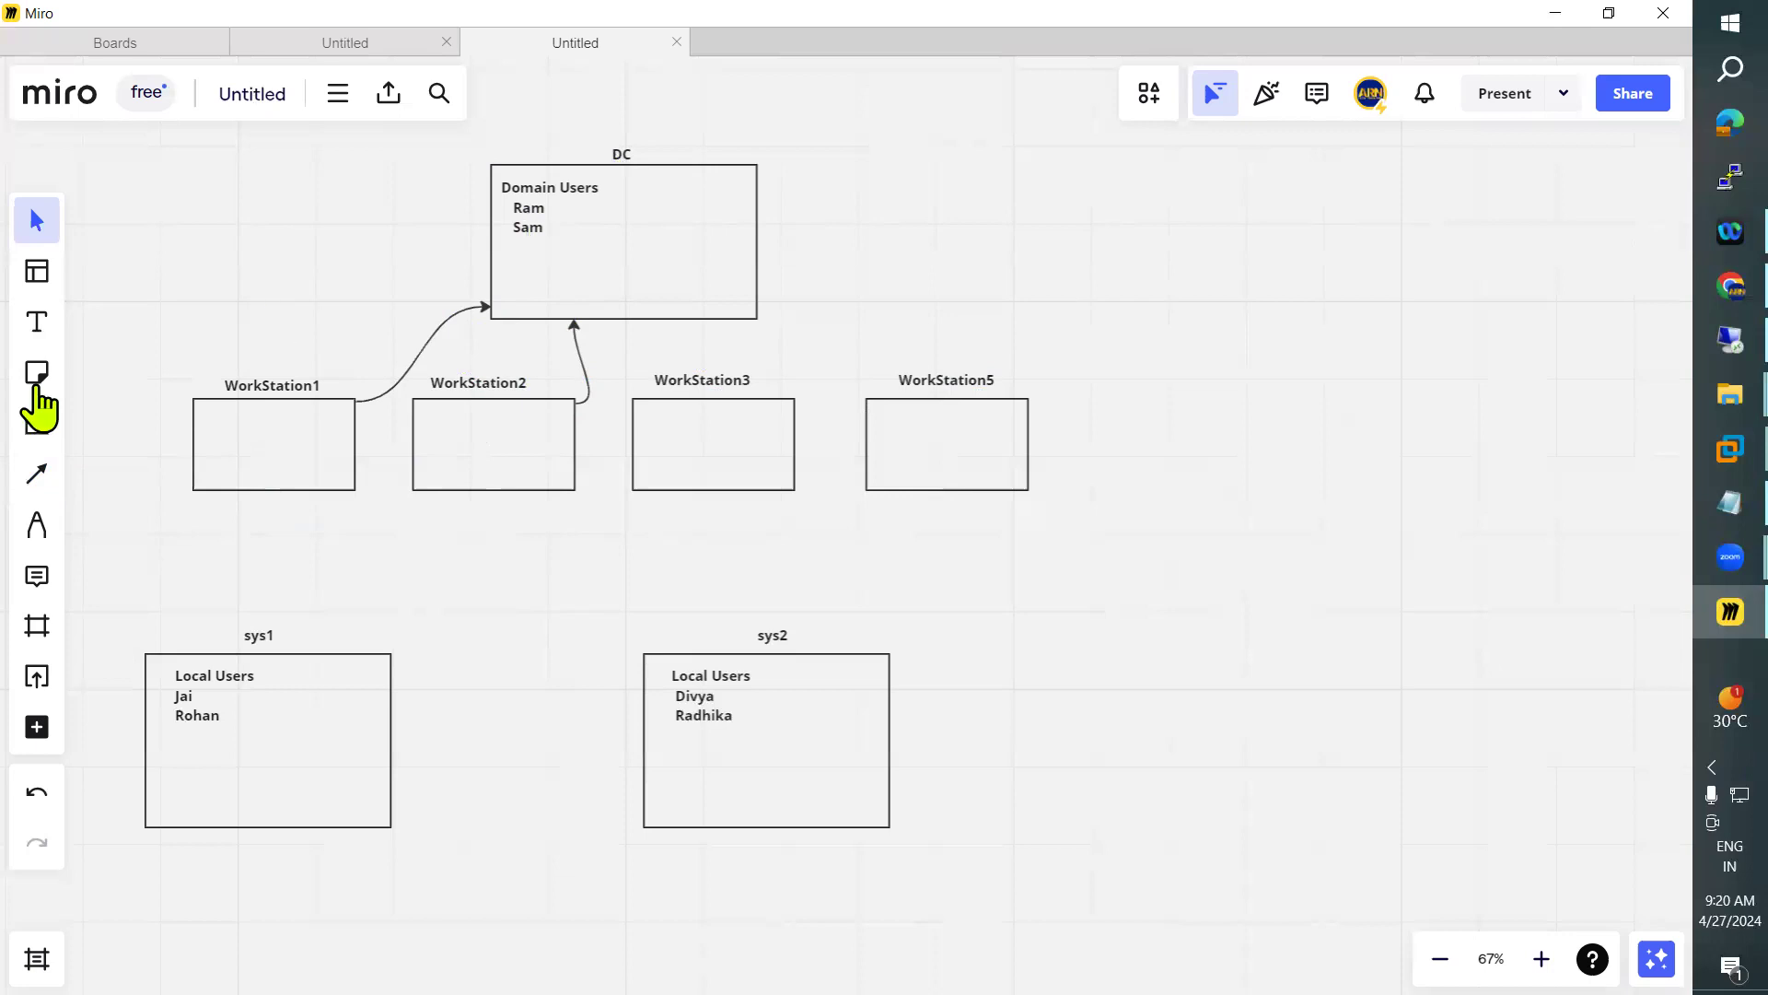
Copy the two domain user names from the DC box into the WorkStation1 and WorkStation2 boxes
{"action": "left_click", "coordinate": [538, 235]}
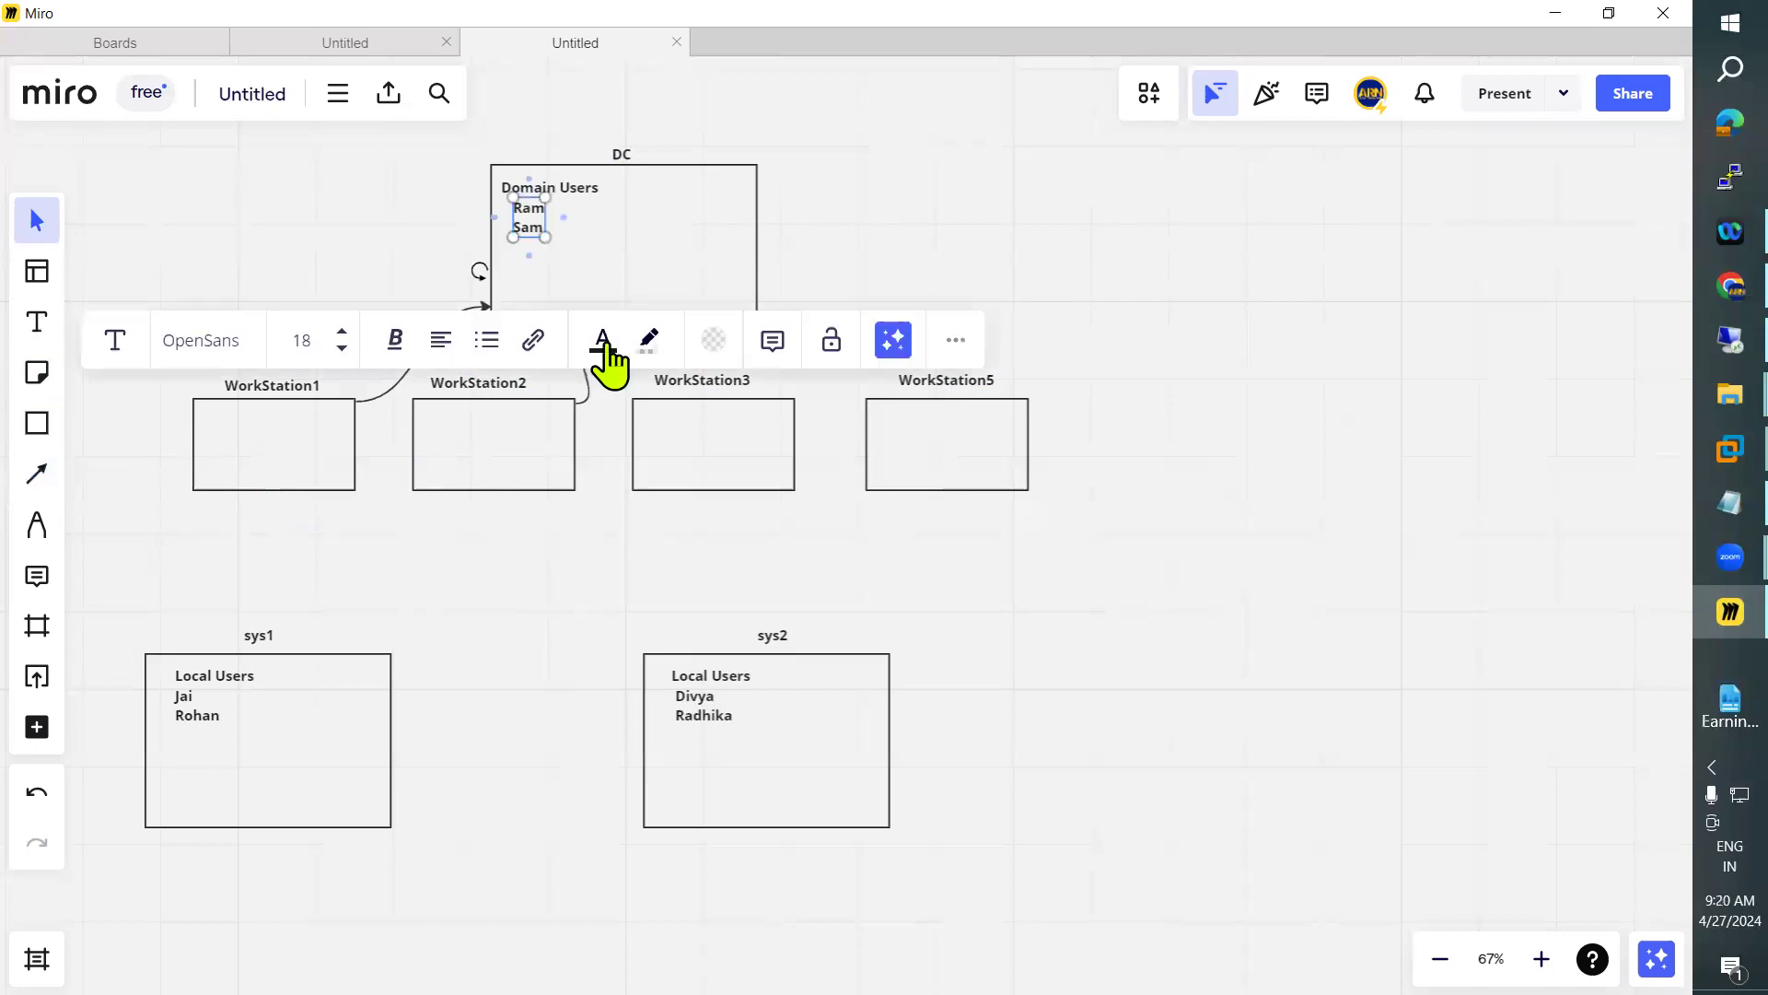
{"action": "left_click", "coordinate": [235, 465]}
{"action": "key", "text": "ctrl+v"}
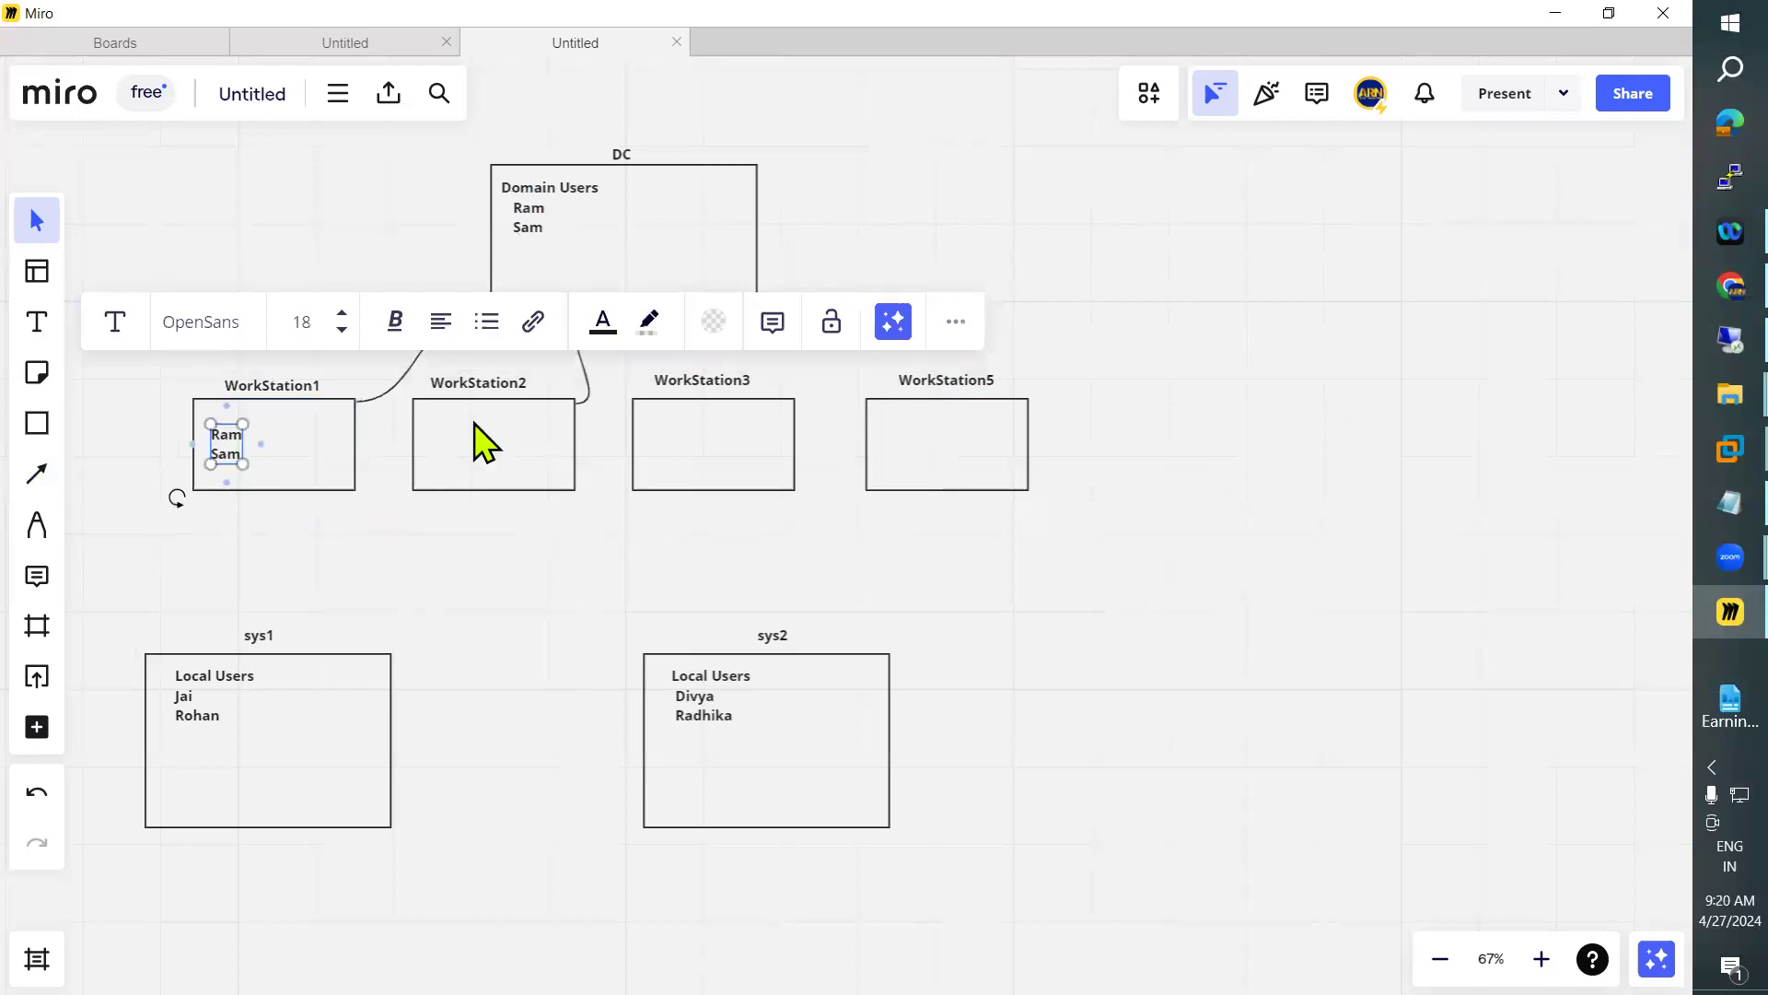
{"action": "left_click", "coordinate": [479, 441]}
{"action": "type", "text": "Ram Sam"}
{"action": "left_click_drag", "start_coordinate": [459, 450], "coordinate": [448, 472]}
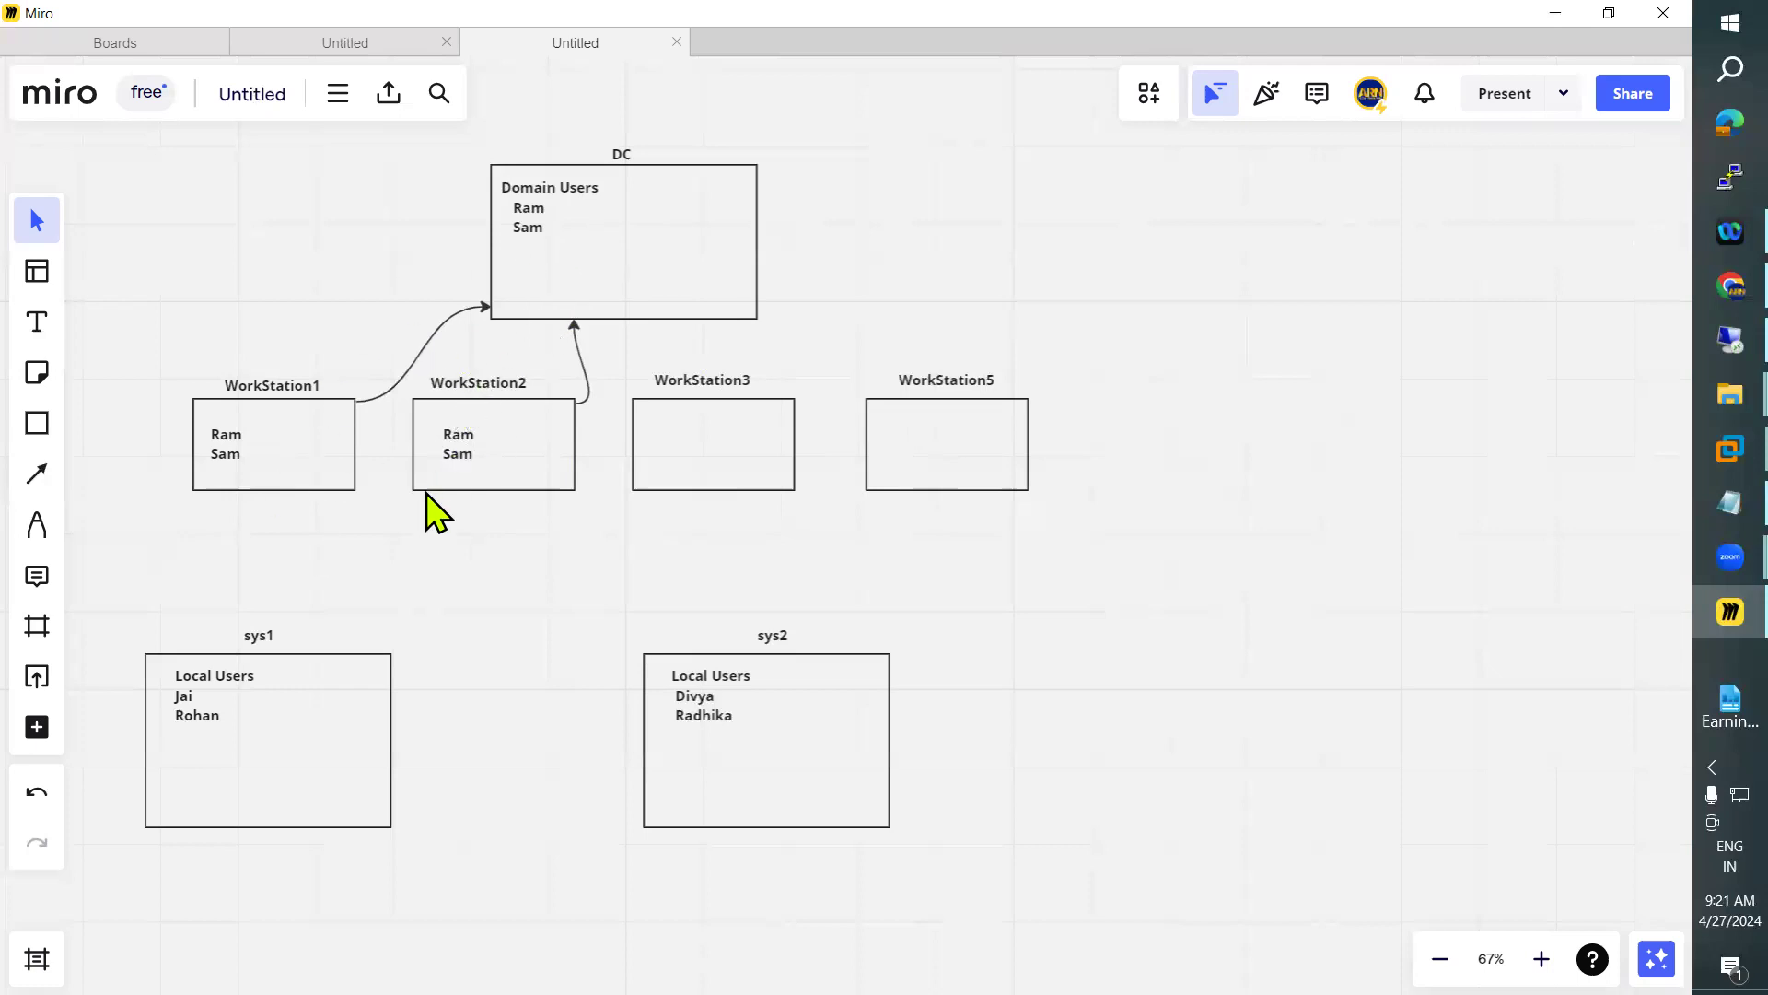
Switch to the MS virtual machine in VMware Workstation and set and confirm the built-in administrator account password
{"action": "mouse_move", "coordinate": [1728, 452]}
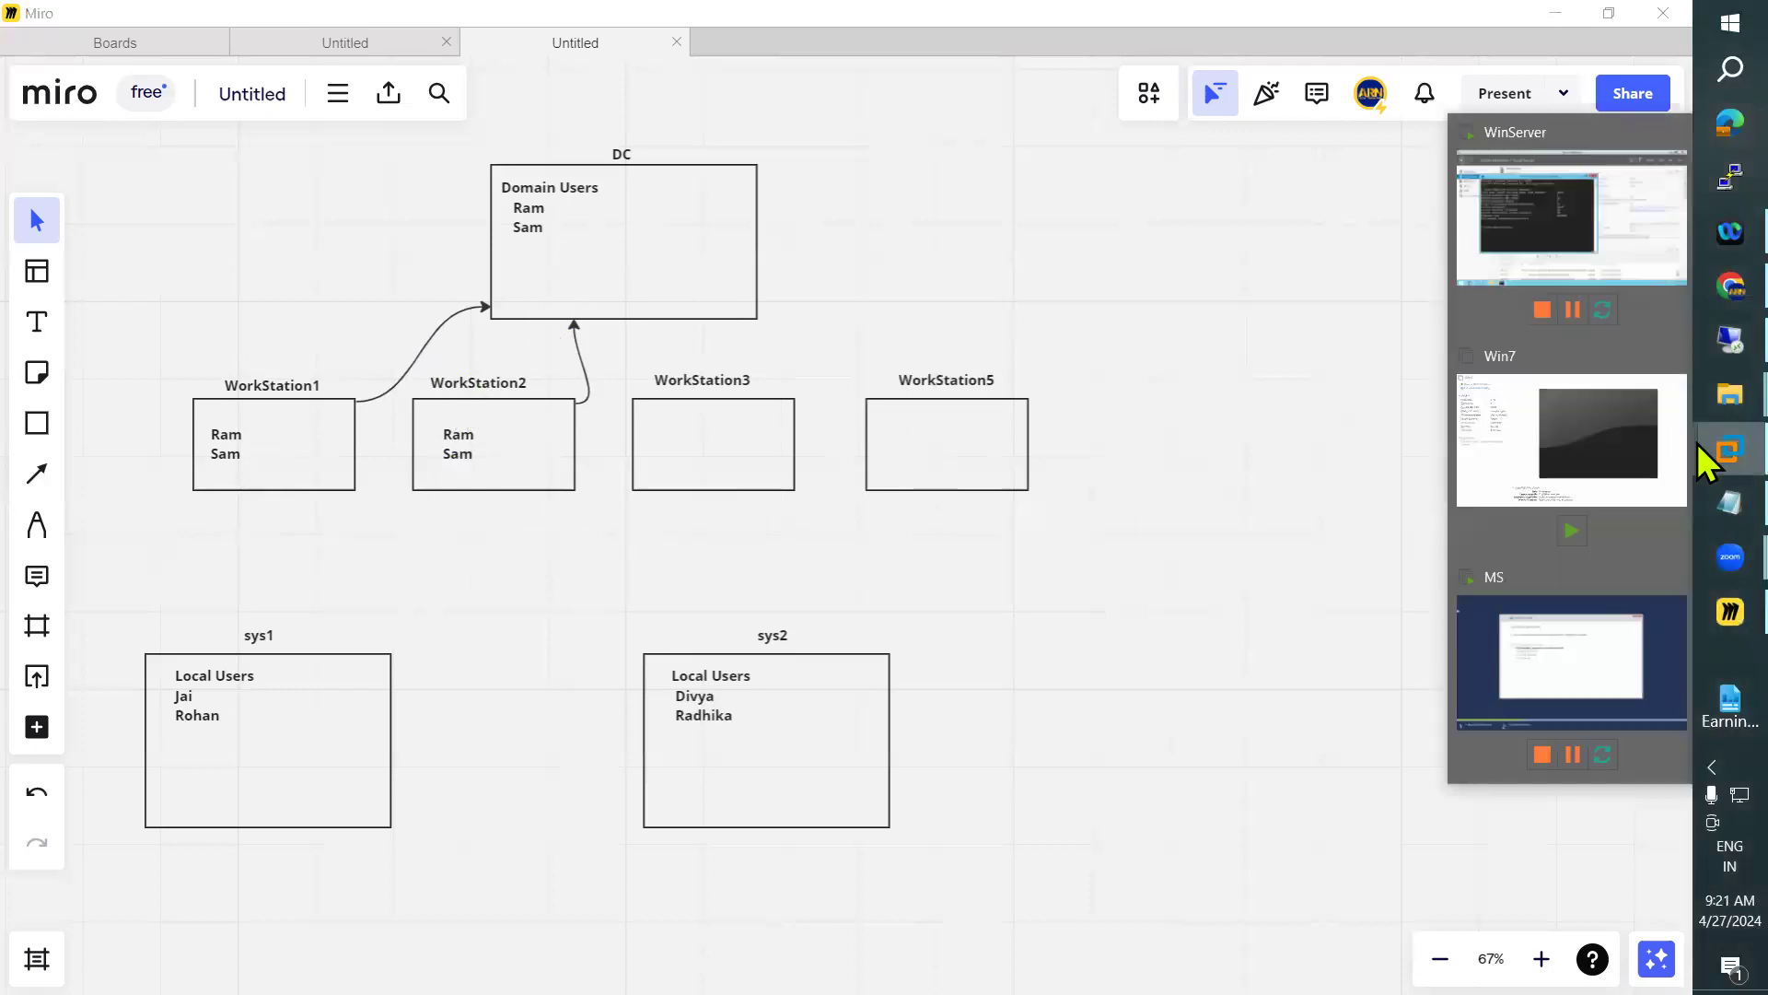
{"action": "left_click", "coordinate": [1573, 623]}
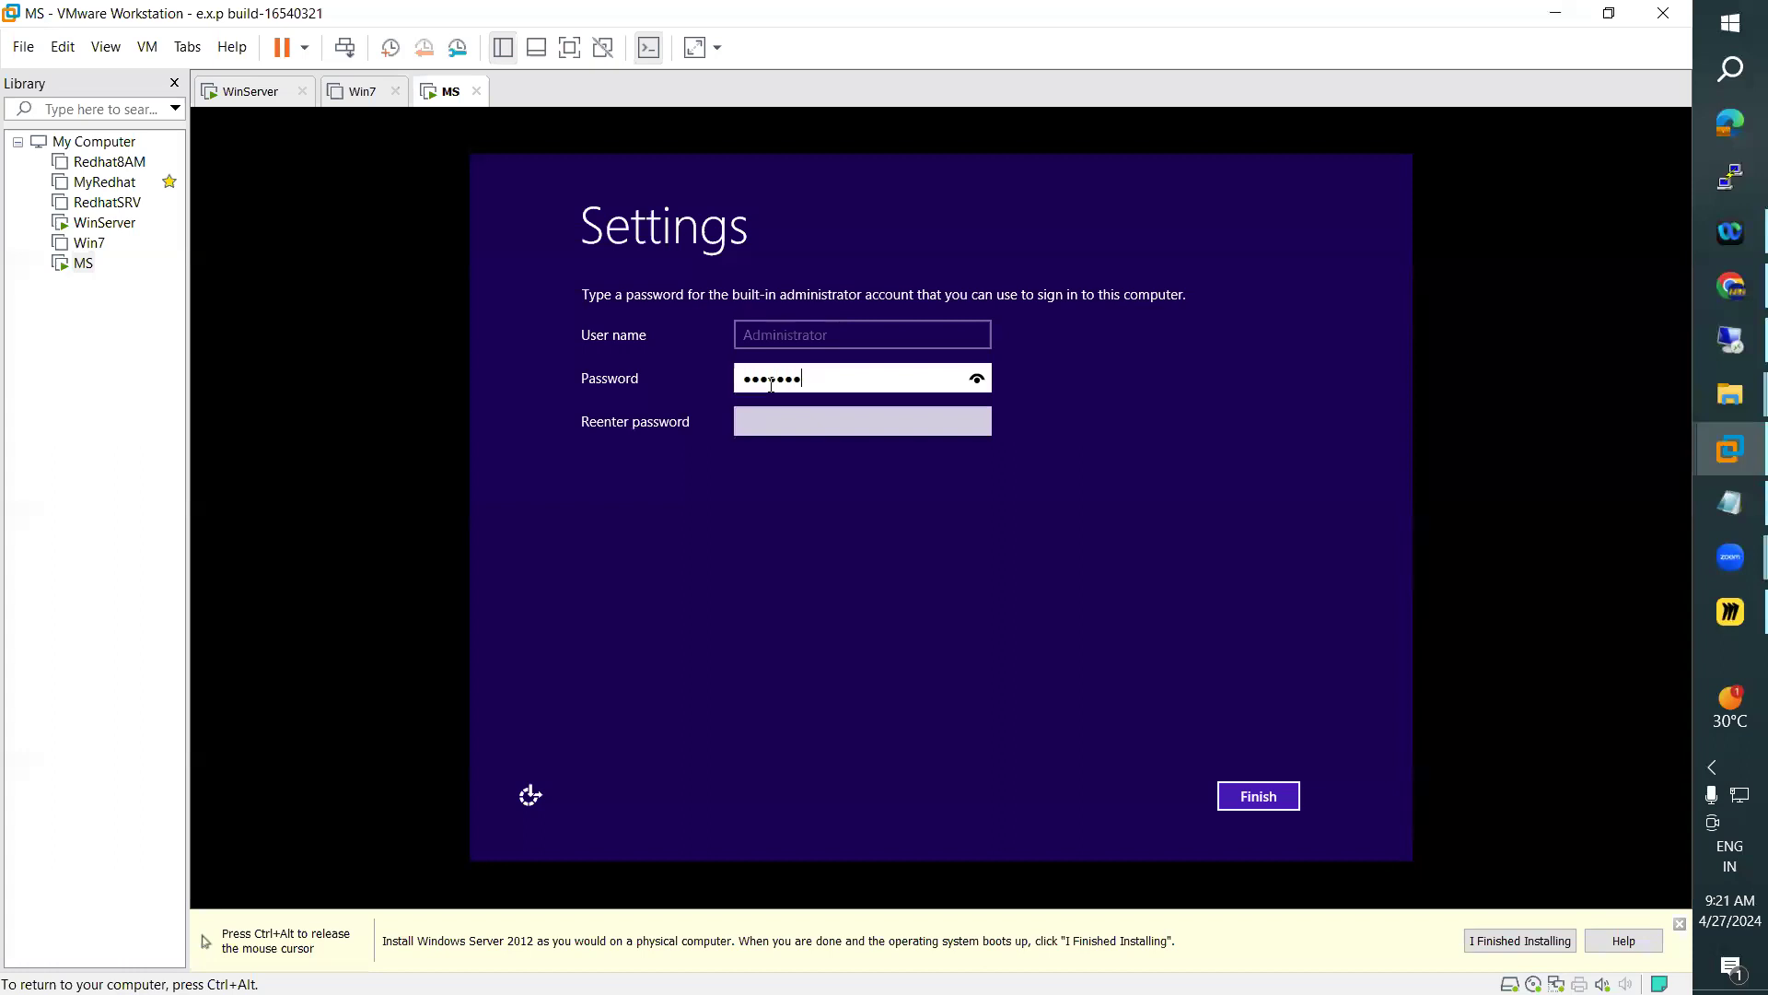
{"action": "key", "text": "Tab"}
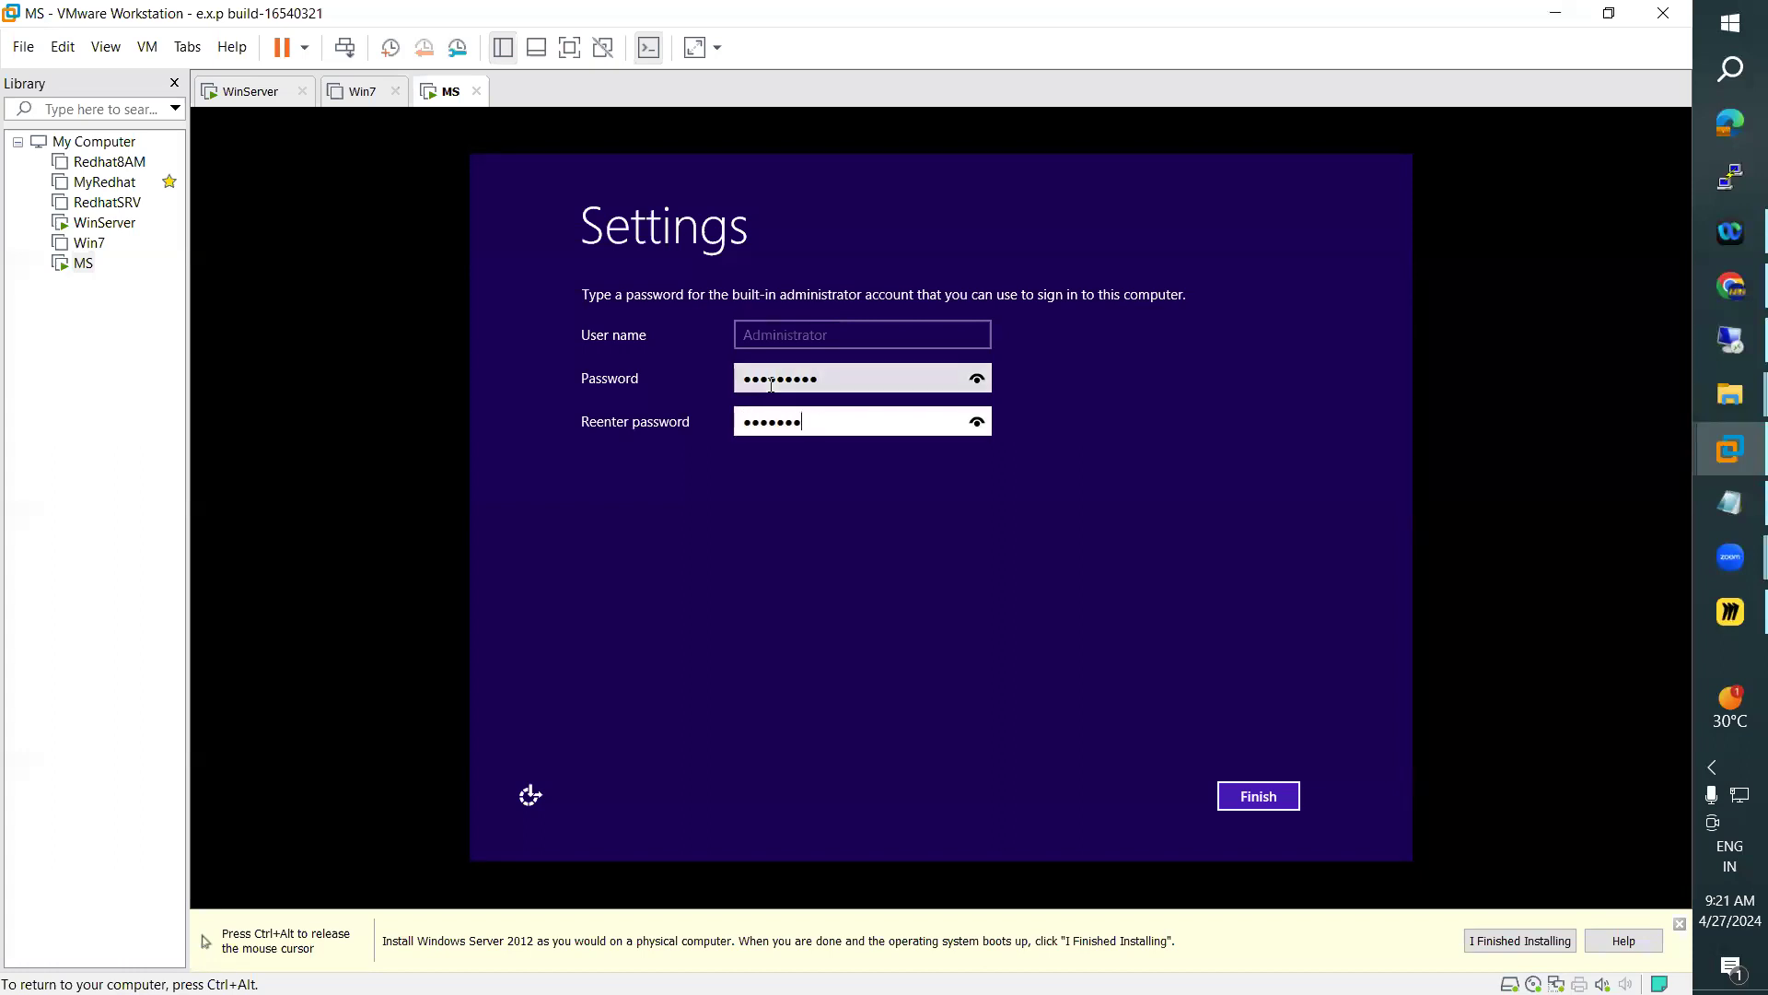
{"action": "key", "text": "Return"}
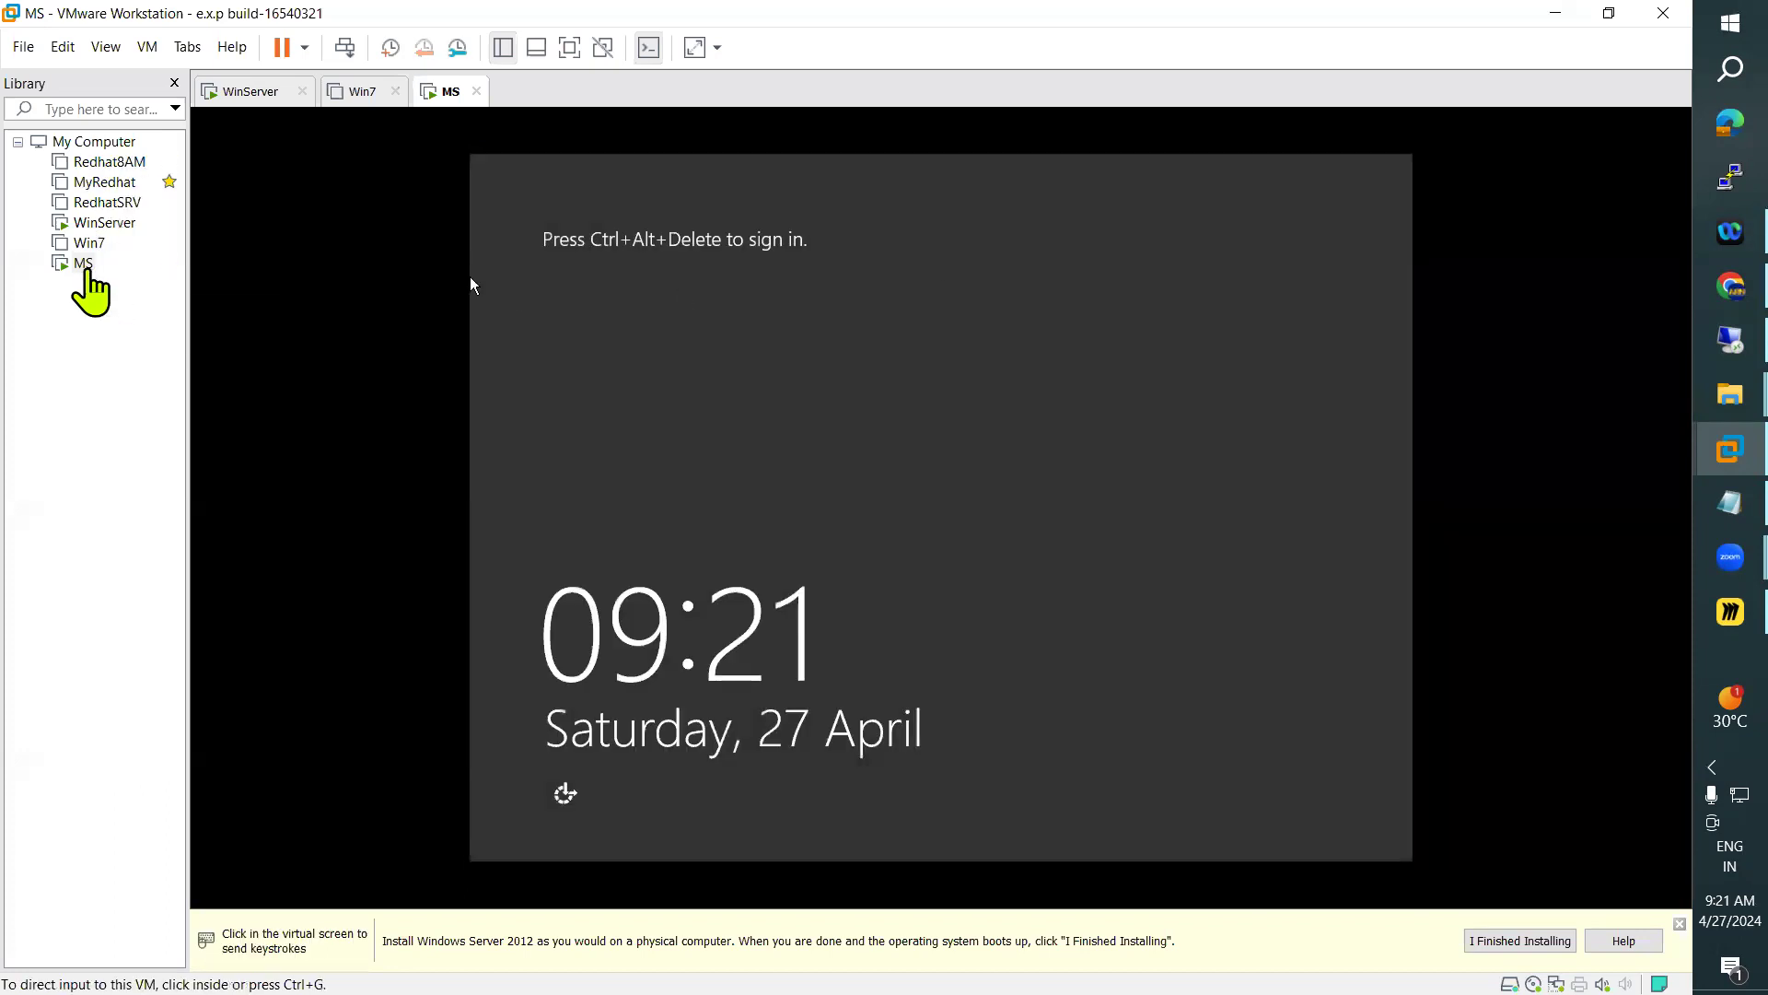
Enable stretch mode with Free stretch in the display settings of the MS virtual machine
{"action": "right_click", "coordinate": [85, 271]}
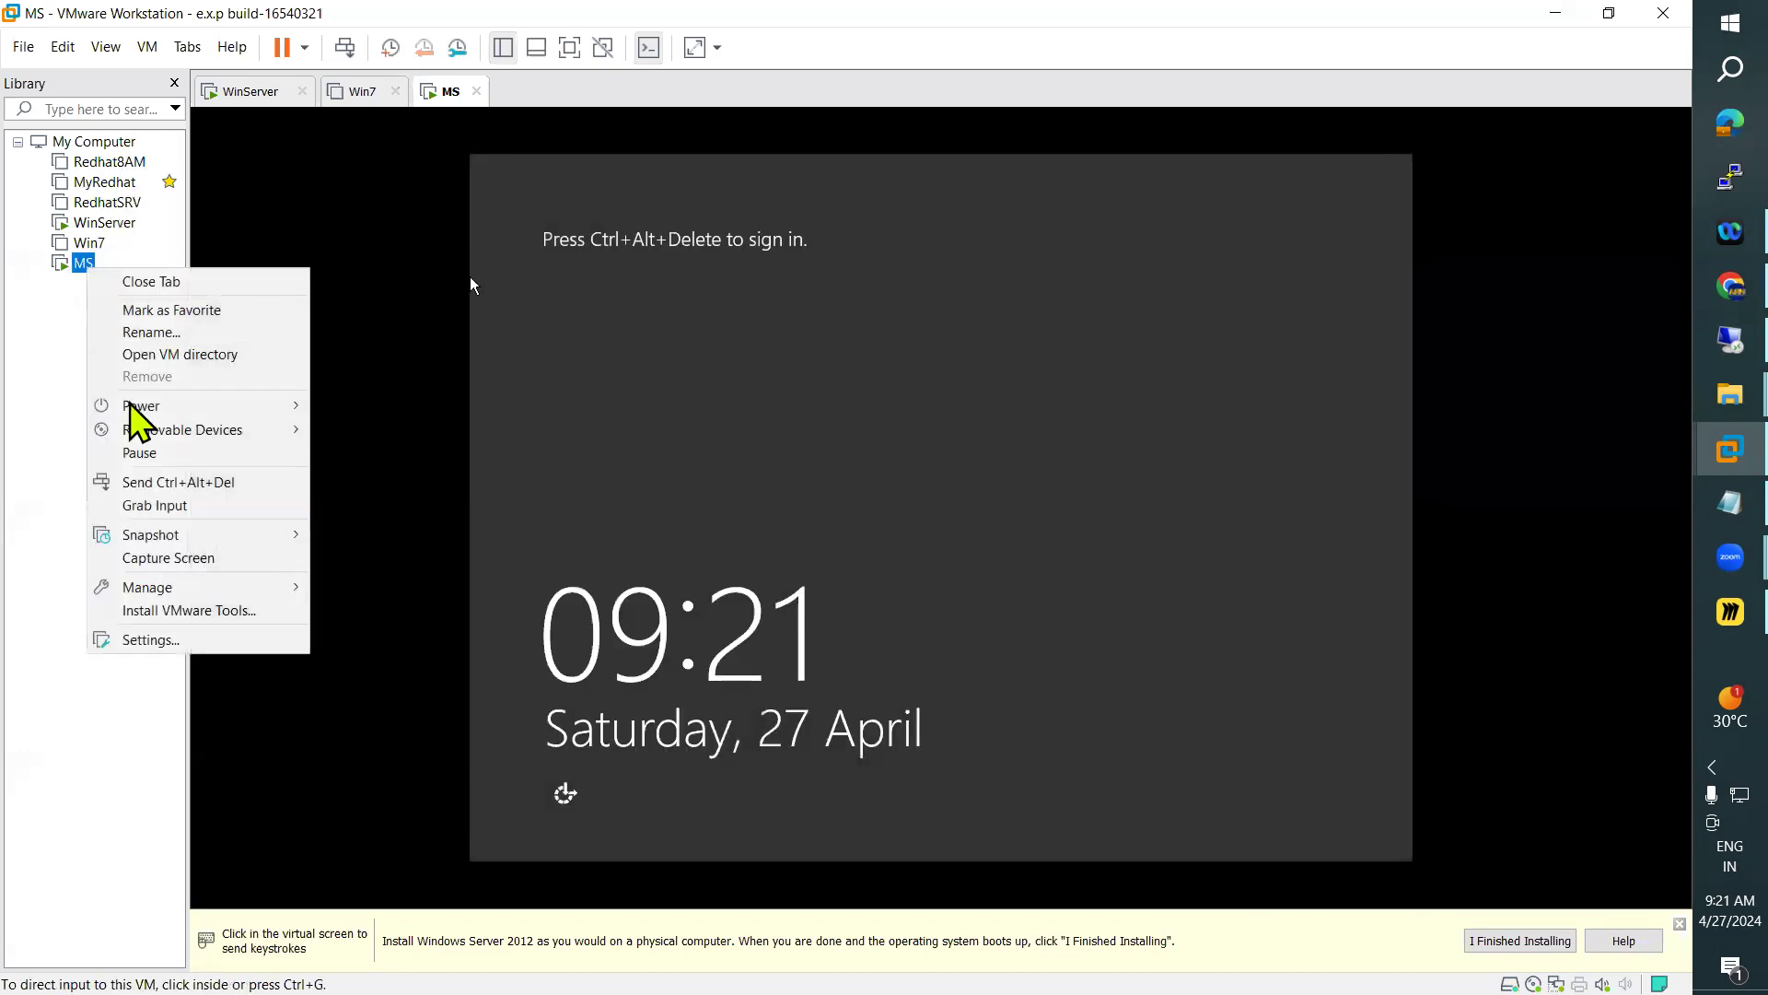
{"action": "left_click", "coordinate": [165, 642]}
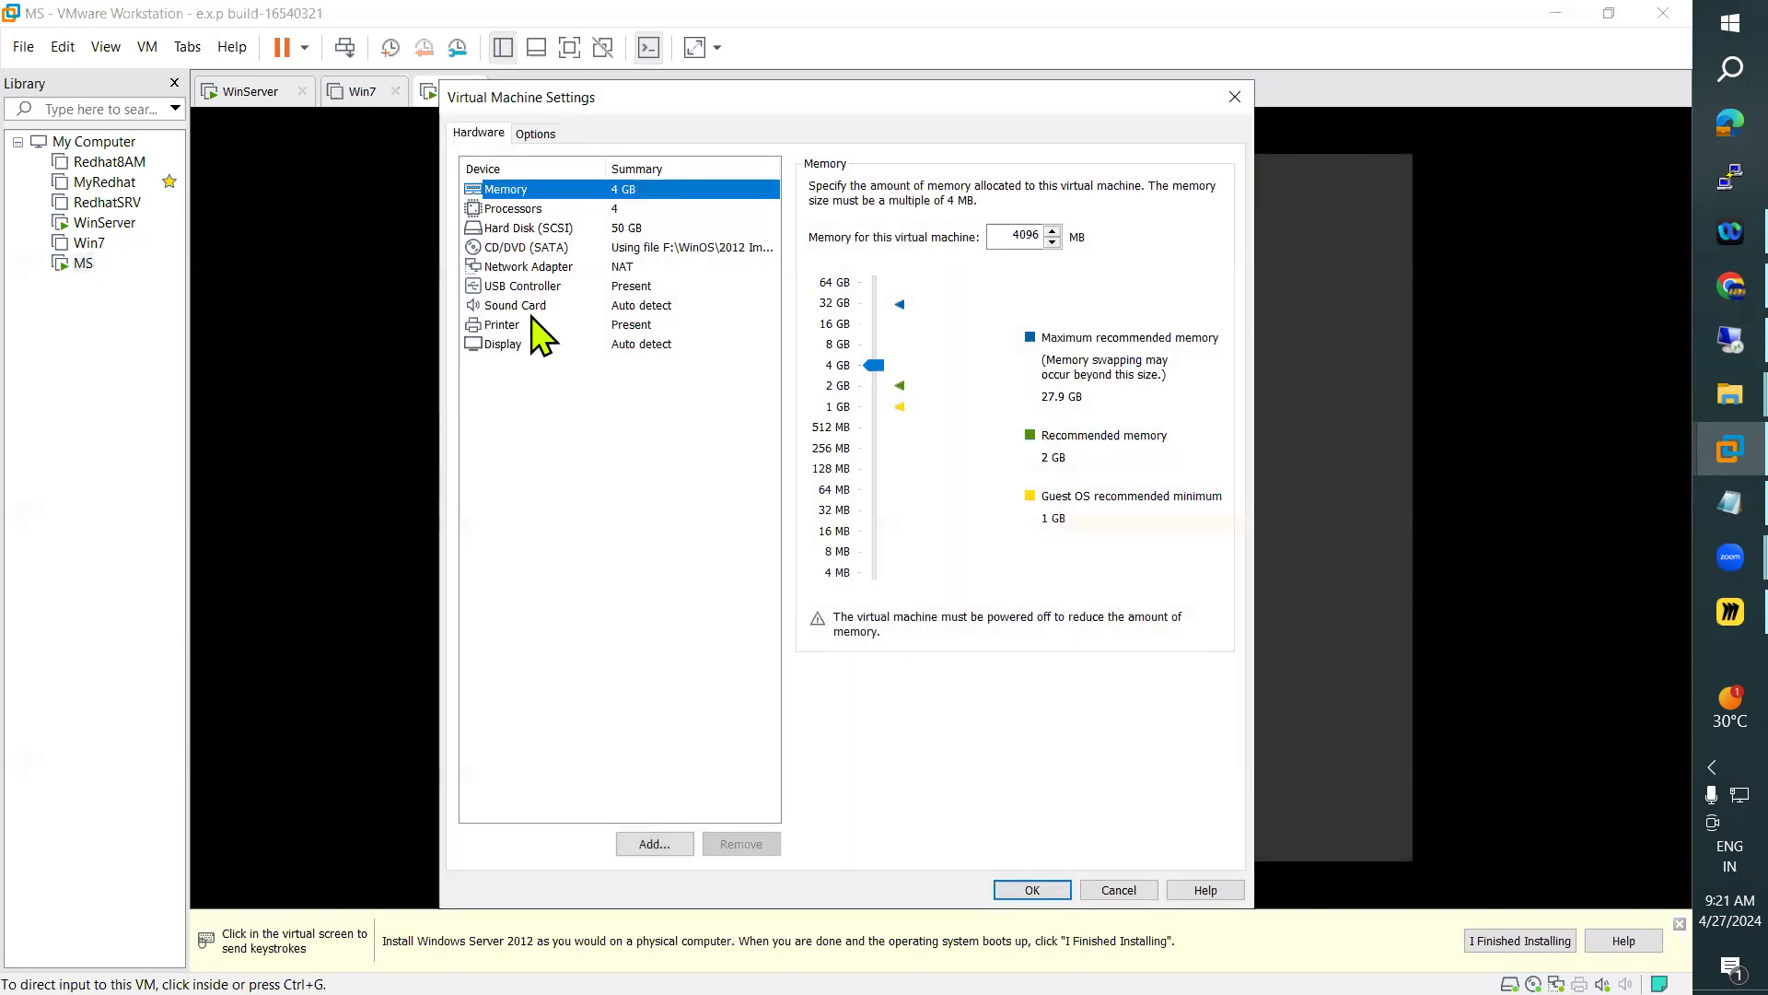
{"action": "left_click", "coordinate": [514, 342]}
{"action": "left_click", "coordinate": [816, 497]}
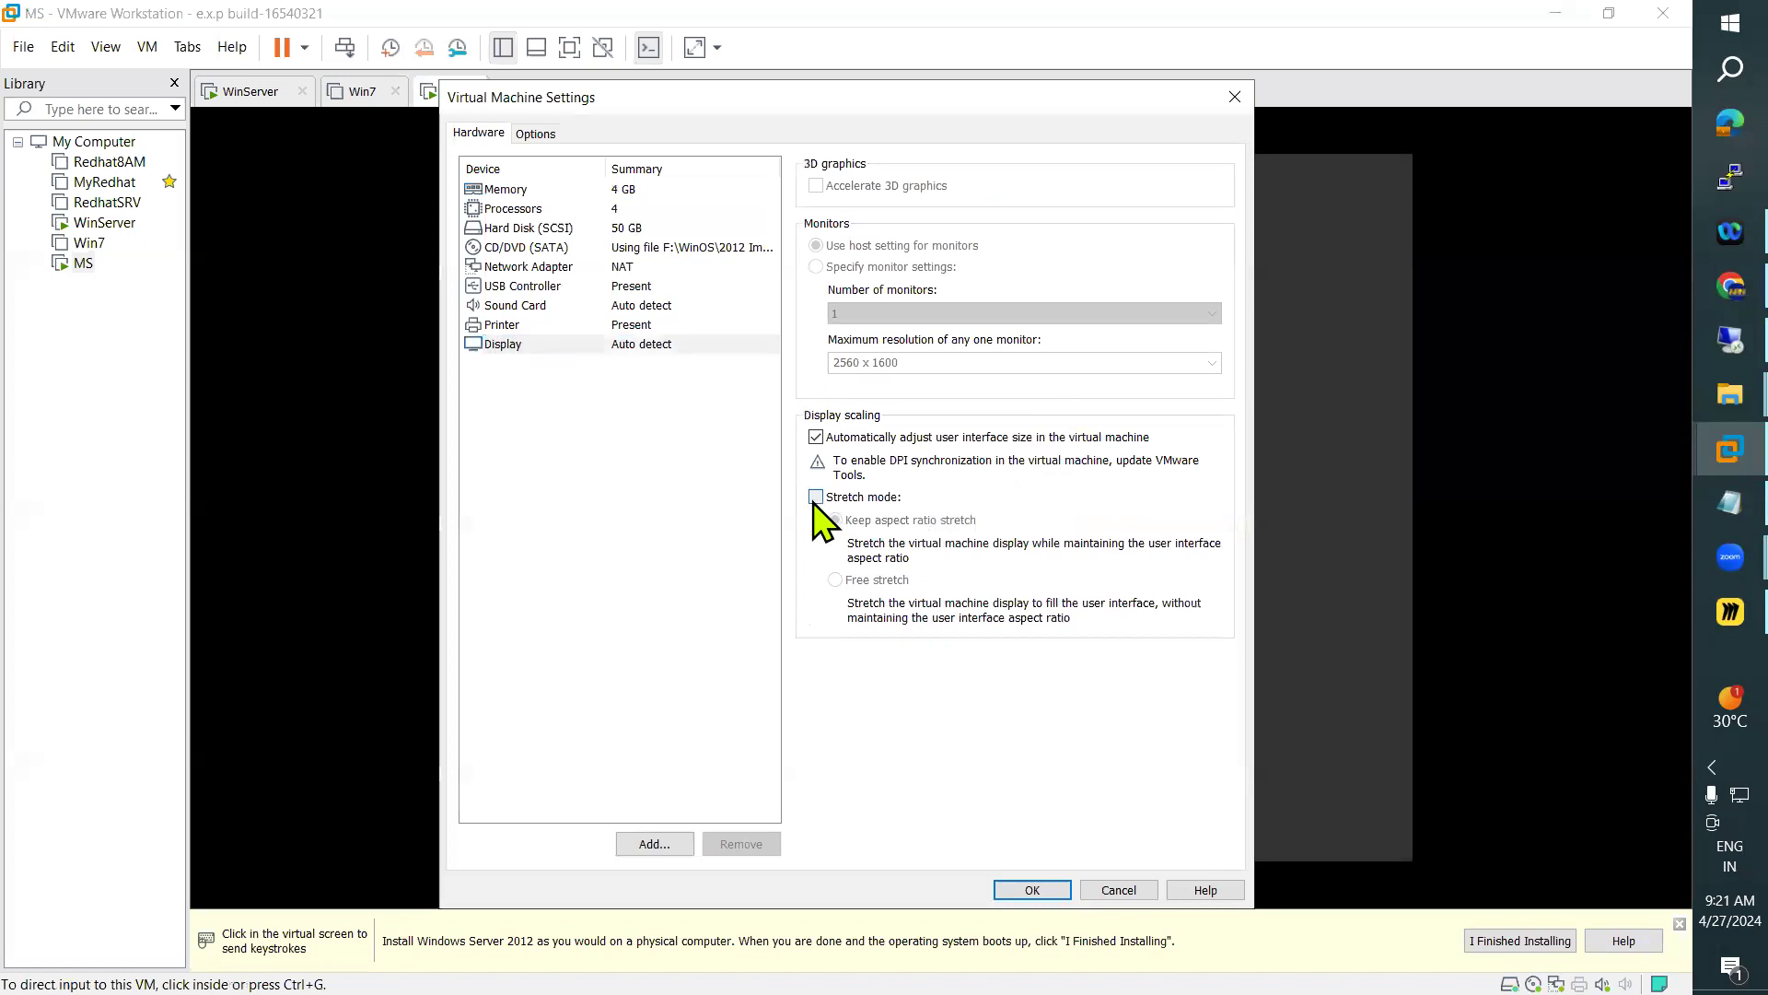
{"action": "left_click", "coordinate": [836, 580]}
Connect the MS network adapter to the custom virtual network VMnet2 (NAT) and apply the virtual machine settings
{"action": "left_click", "coordinate": [603, 270]}
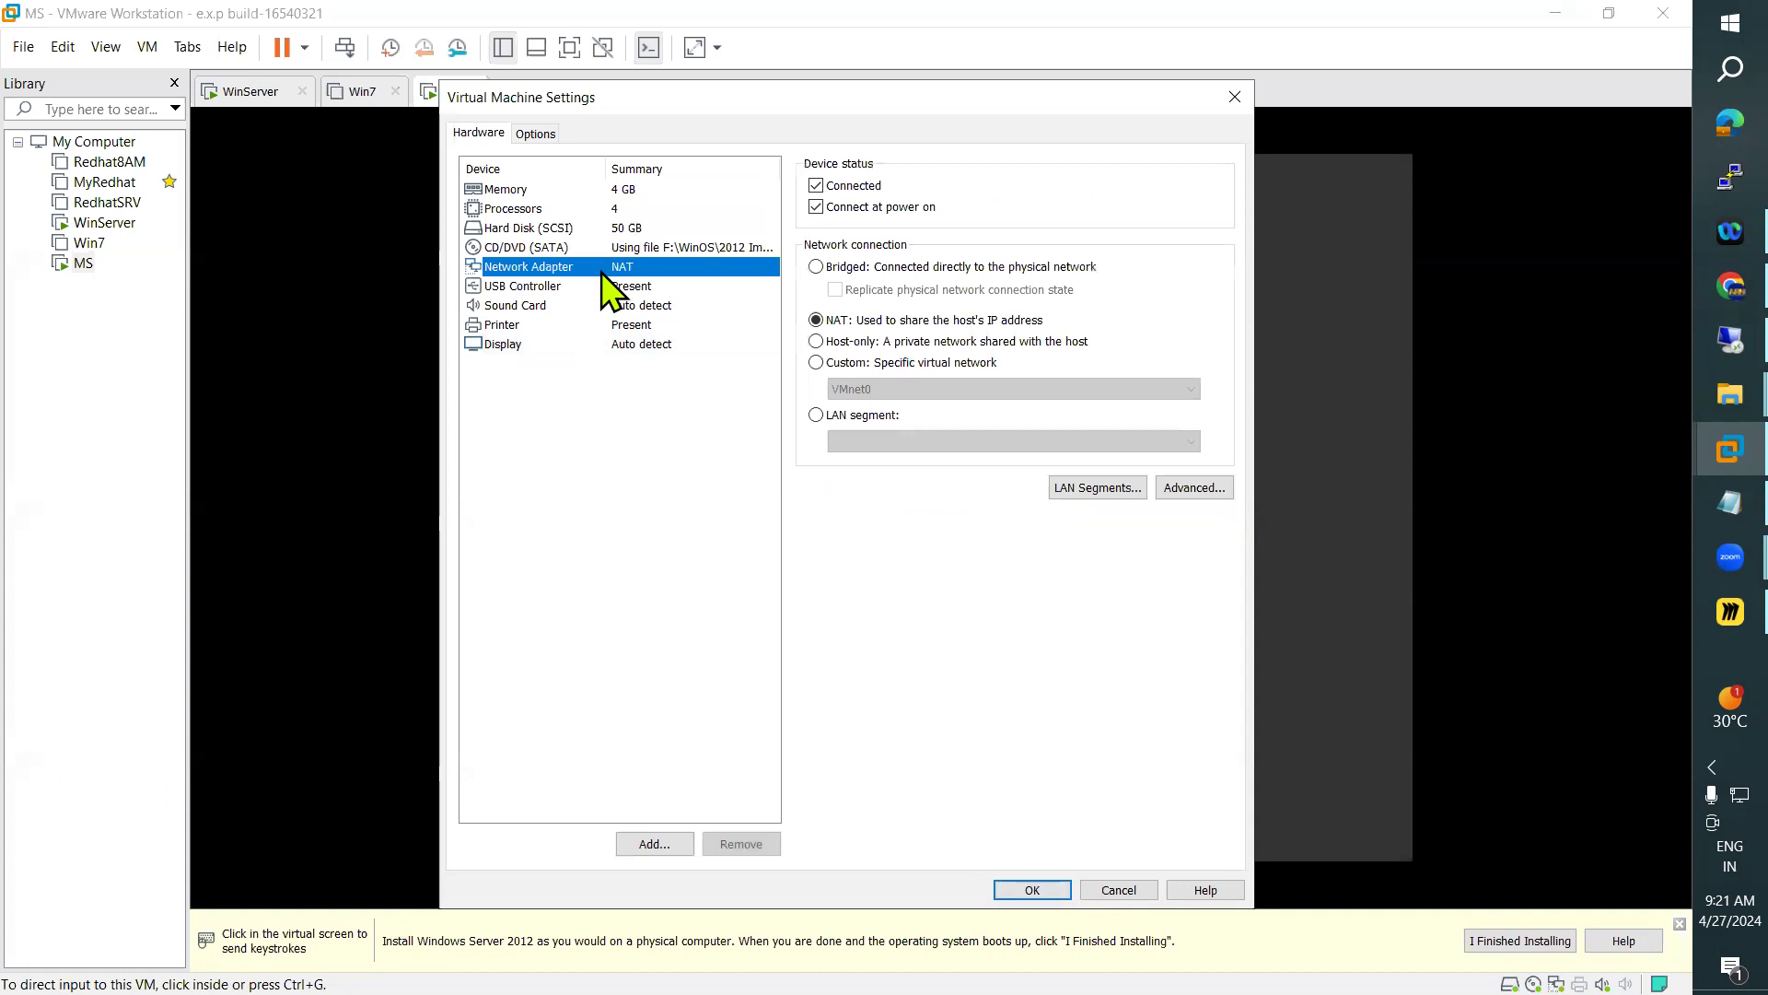
{"action": "left_click", "coordinate": [816, 362]}
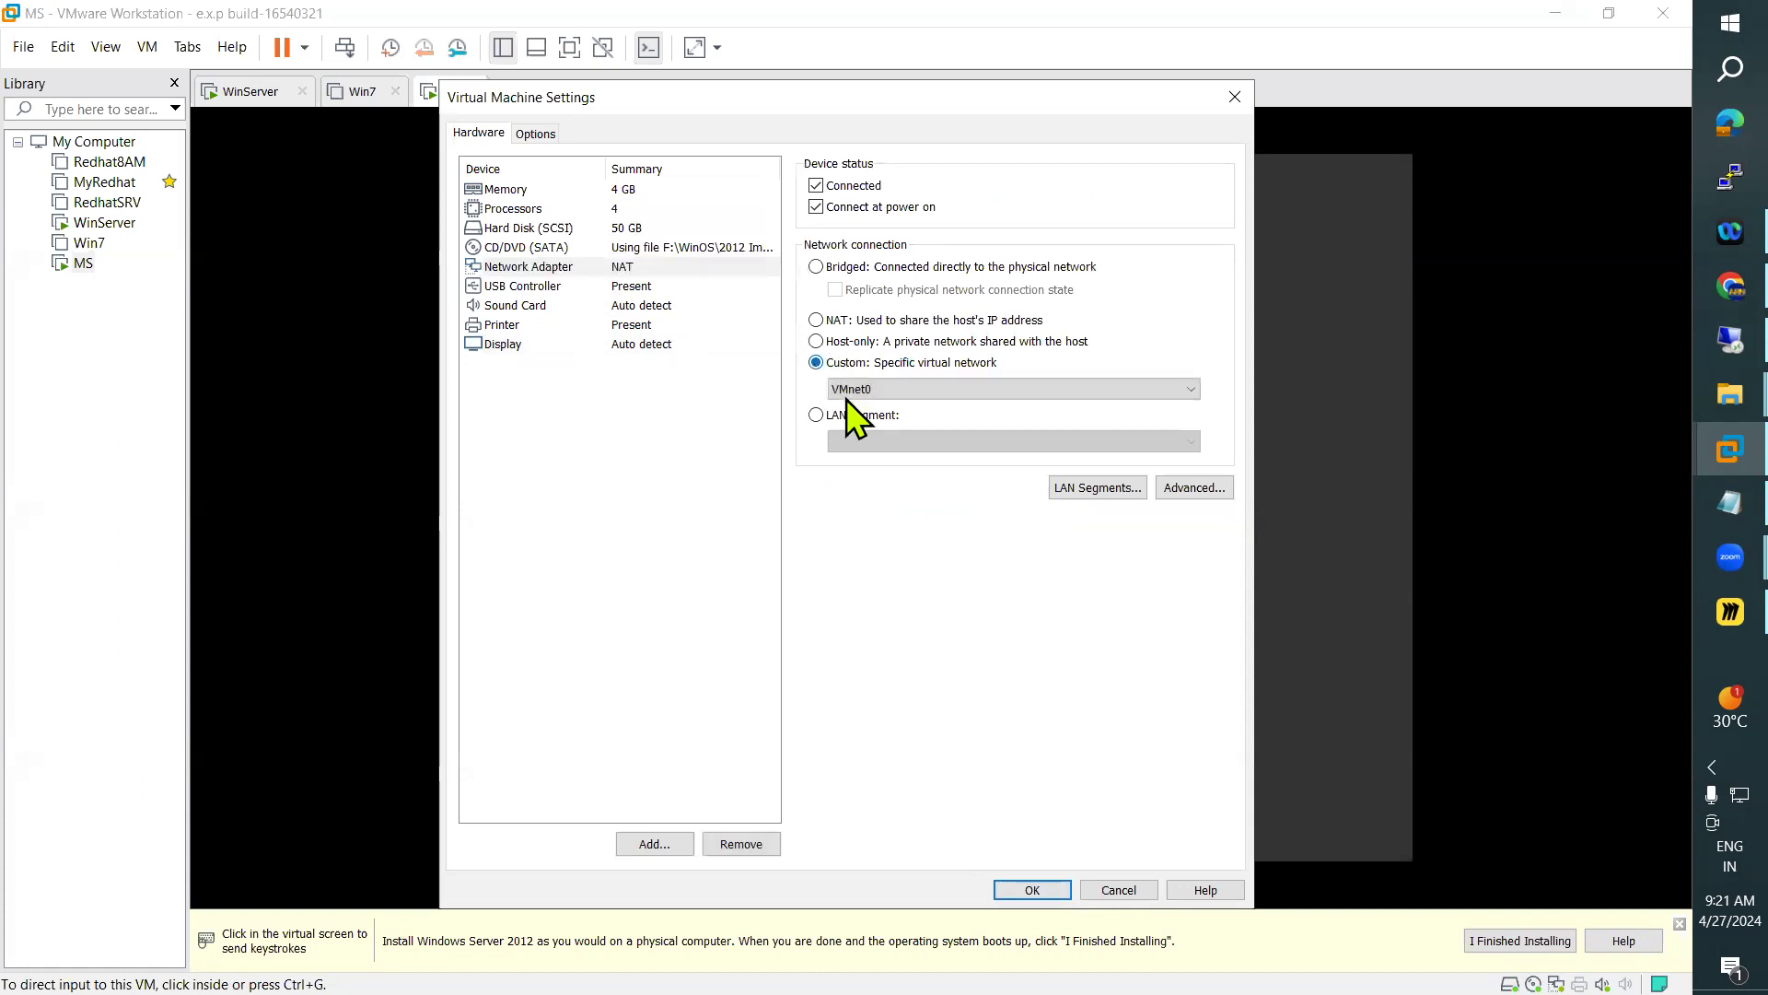
{"action": "left_click", "coordinate": [864, 392]}
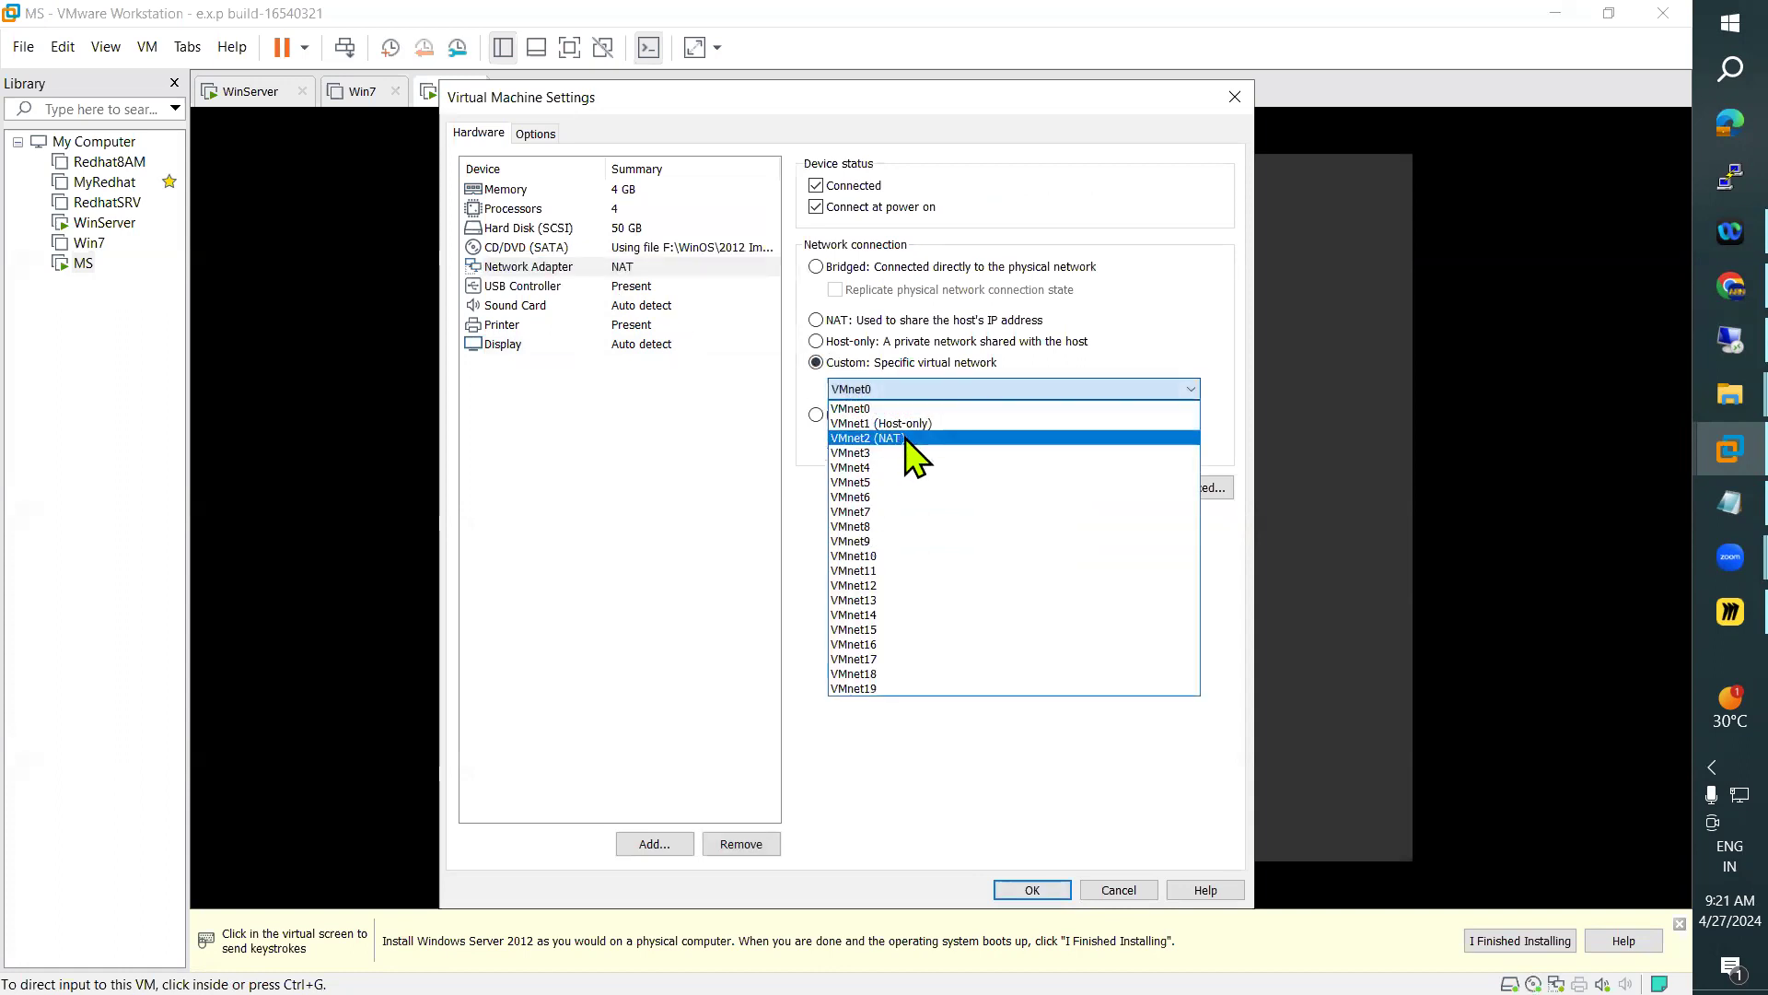
{"action": "left_click", "coordinate": [904, 439]}
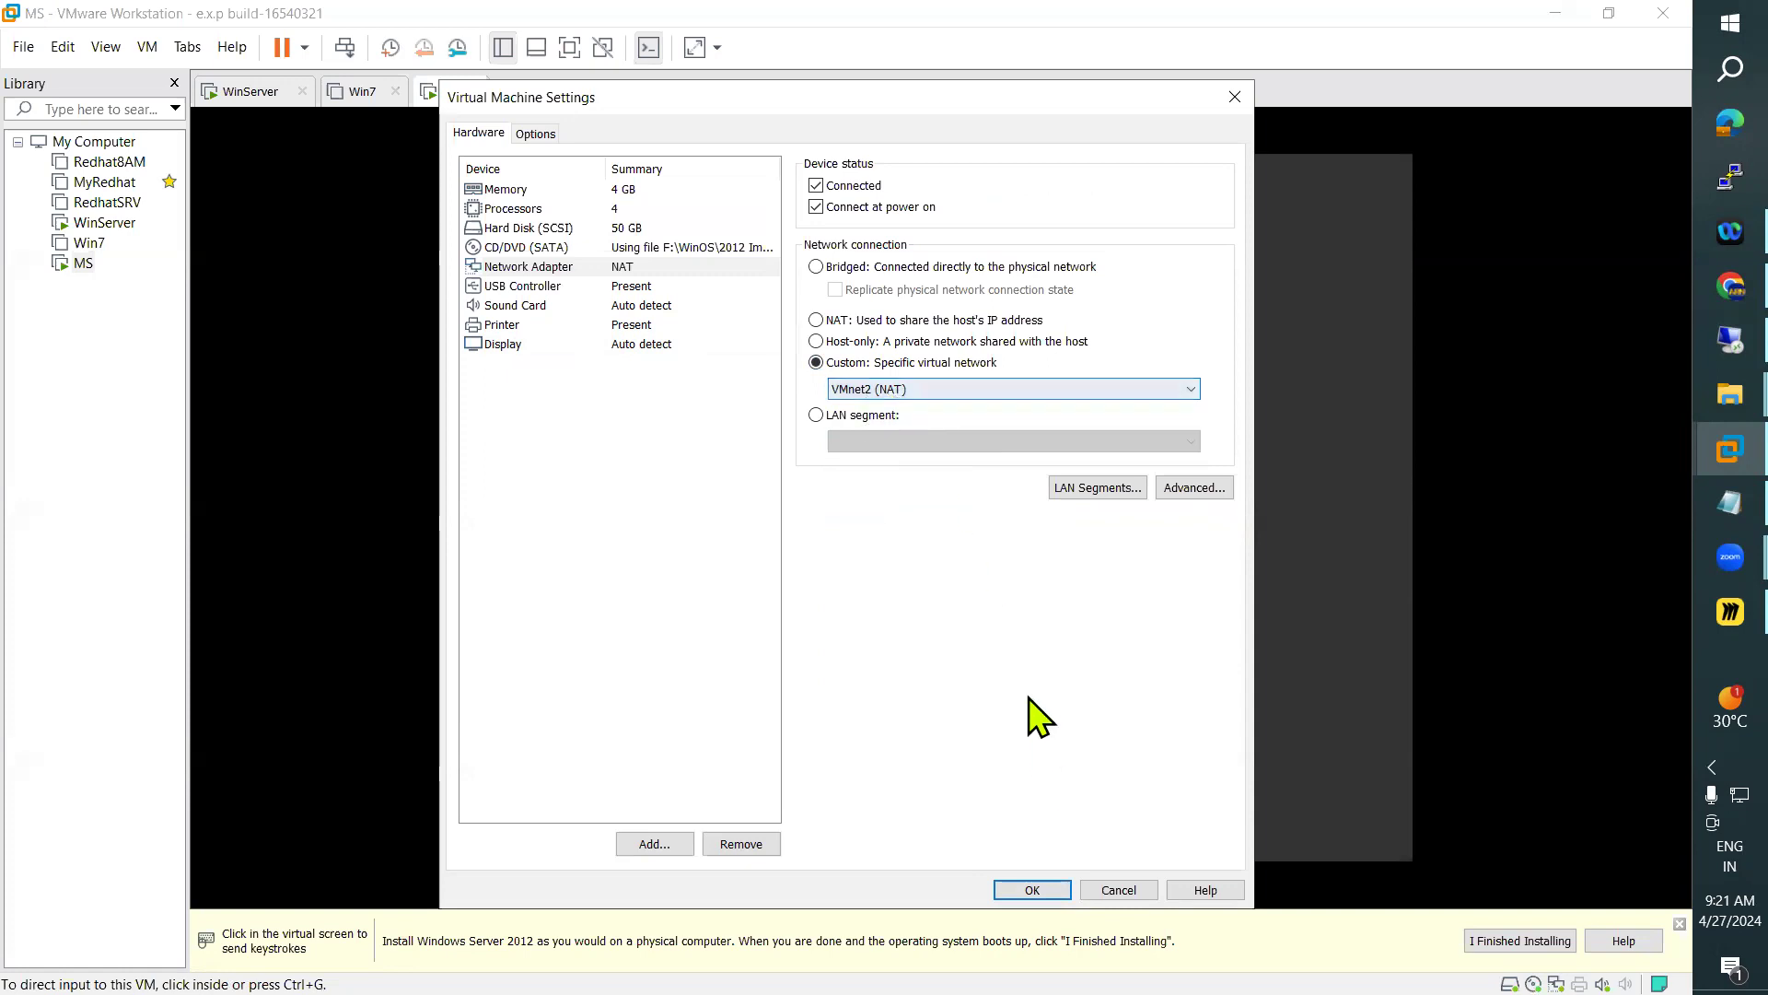
{"action": "left_click", "coordinate": [1032, 890]}
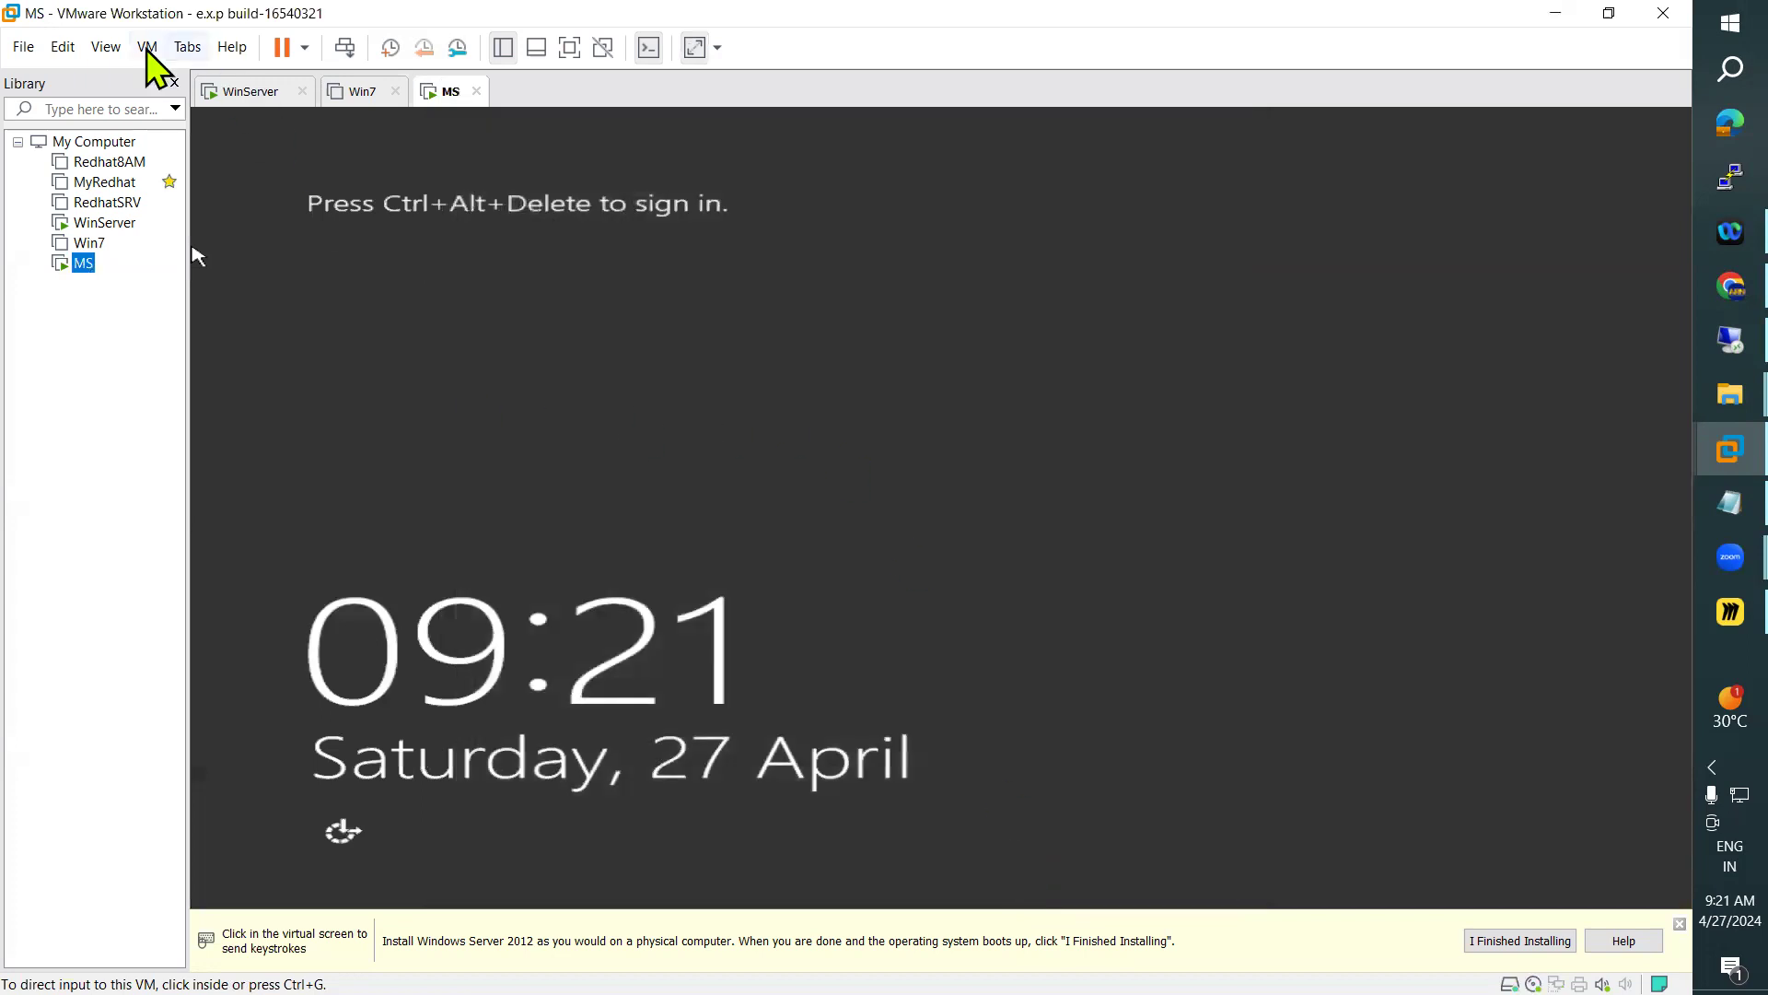
Unlock the MS sign-in screen and sign in as Administrator with the account password
{"action": "left_click", "coordinate": [148, 47]}
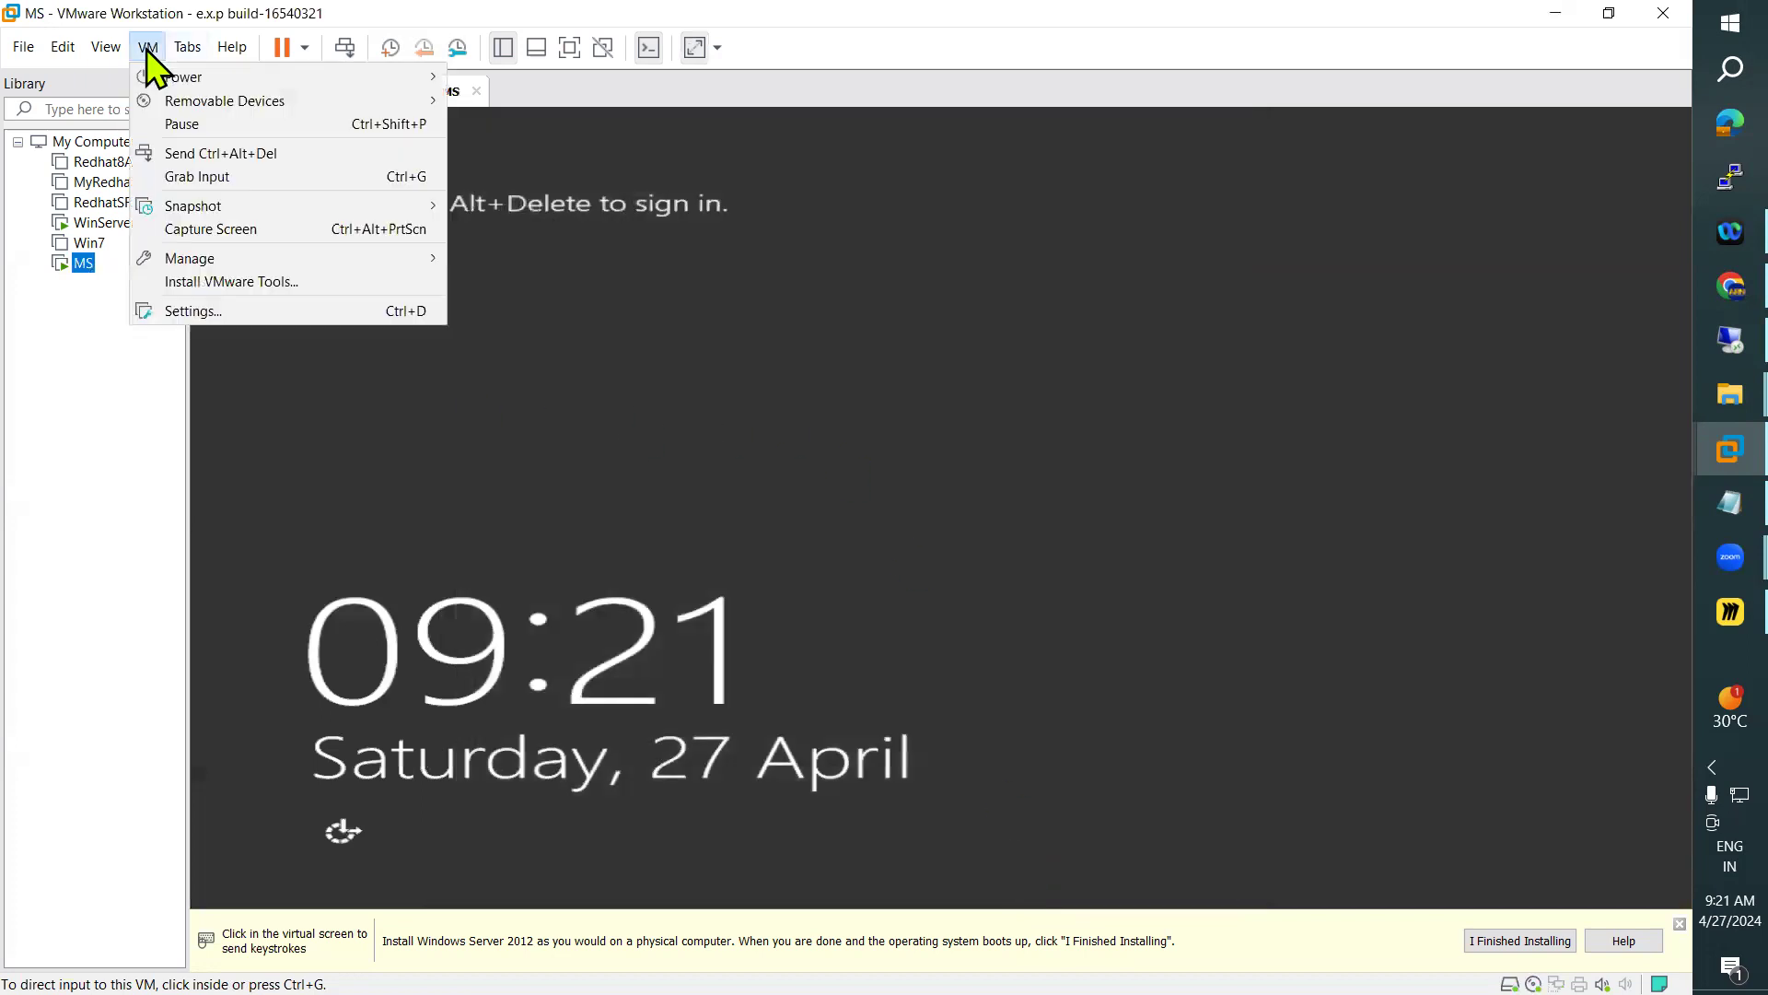
{"action": "left_click", "coordinate": [245, 153]}
{"action": "left_click", "coordinate": [932, 366]}
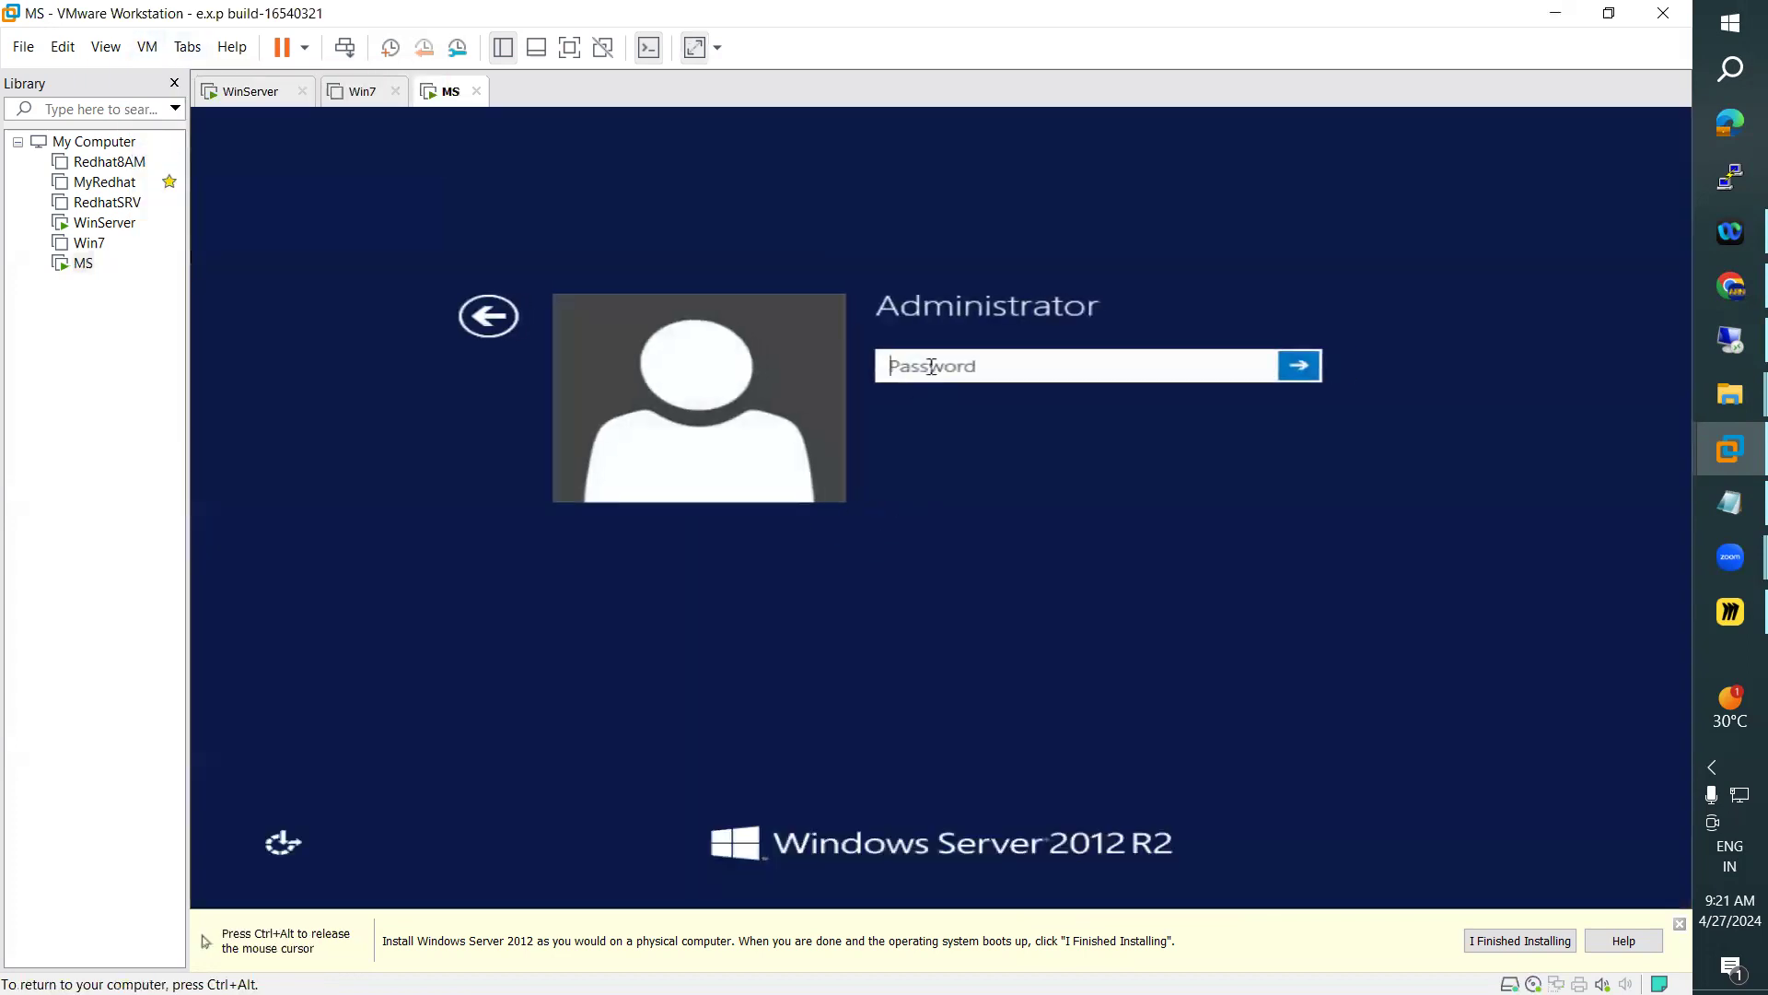
{"action": "type", "text": "••••••••••"}
{"action": "key", "text": "Return"}
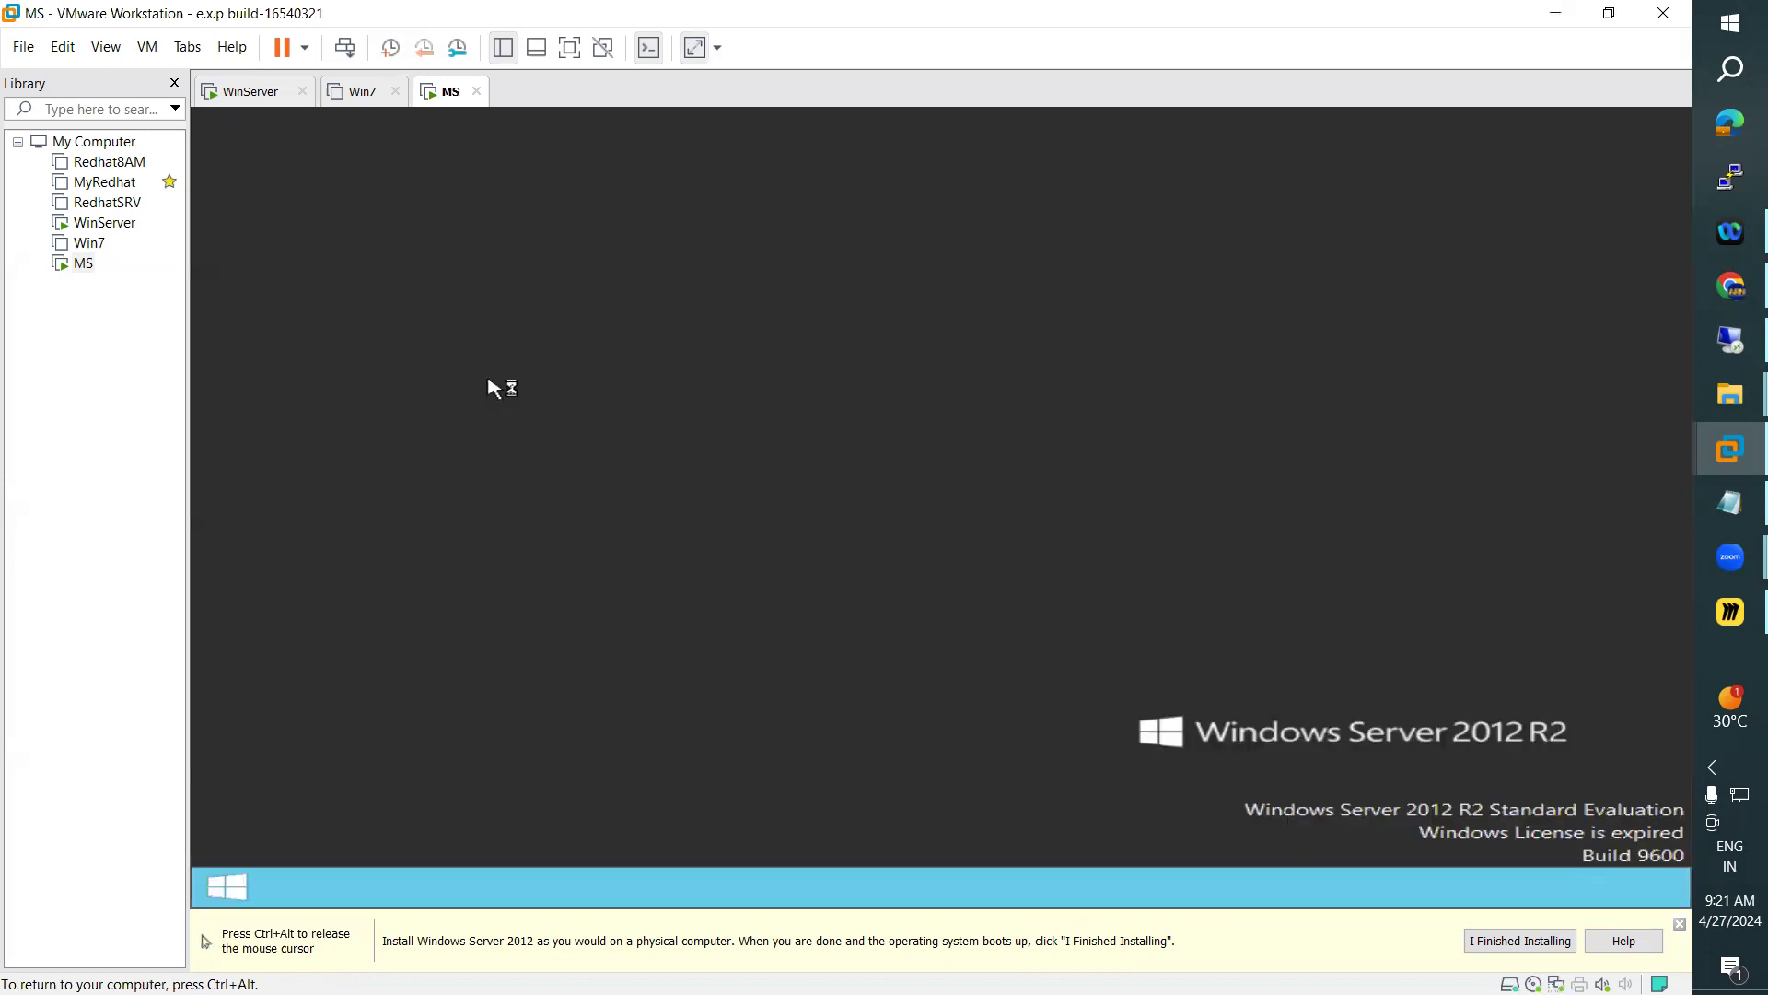
Allow MS to find PCs, devices and content on its network and release the input back to the host
{"action": "right_click", "coordinate": [83, 264]}
{"action": "left_click", "coordinate": [1406, 493]}
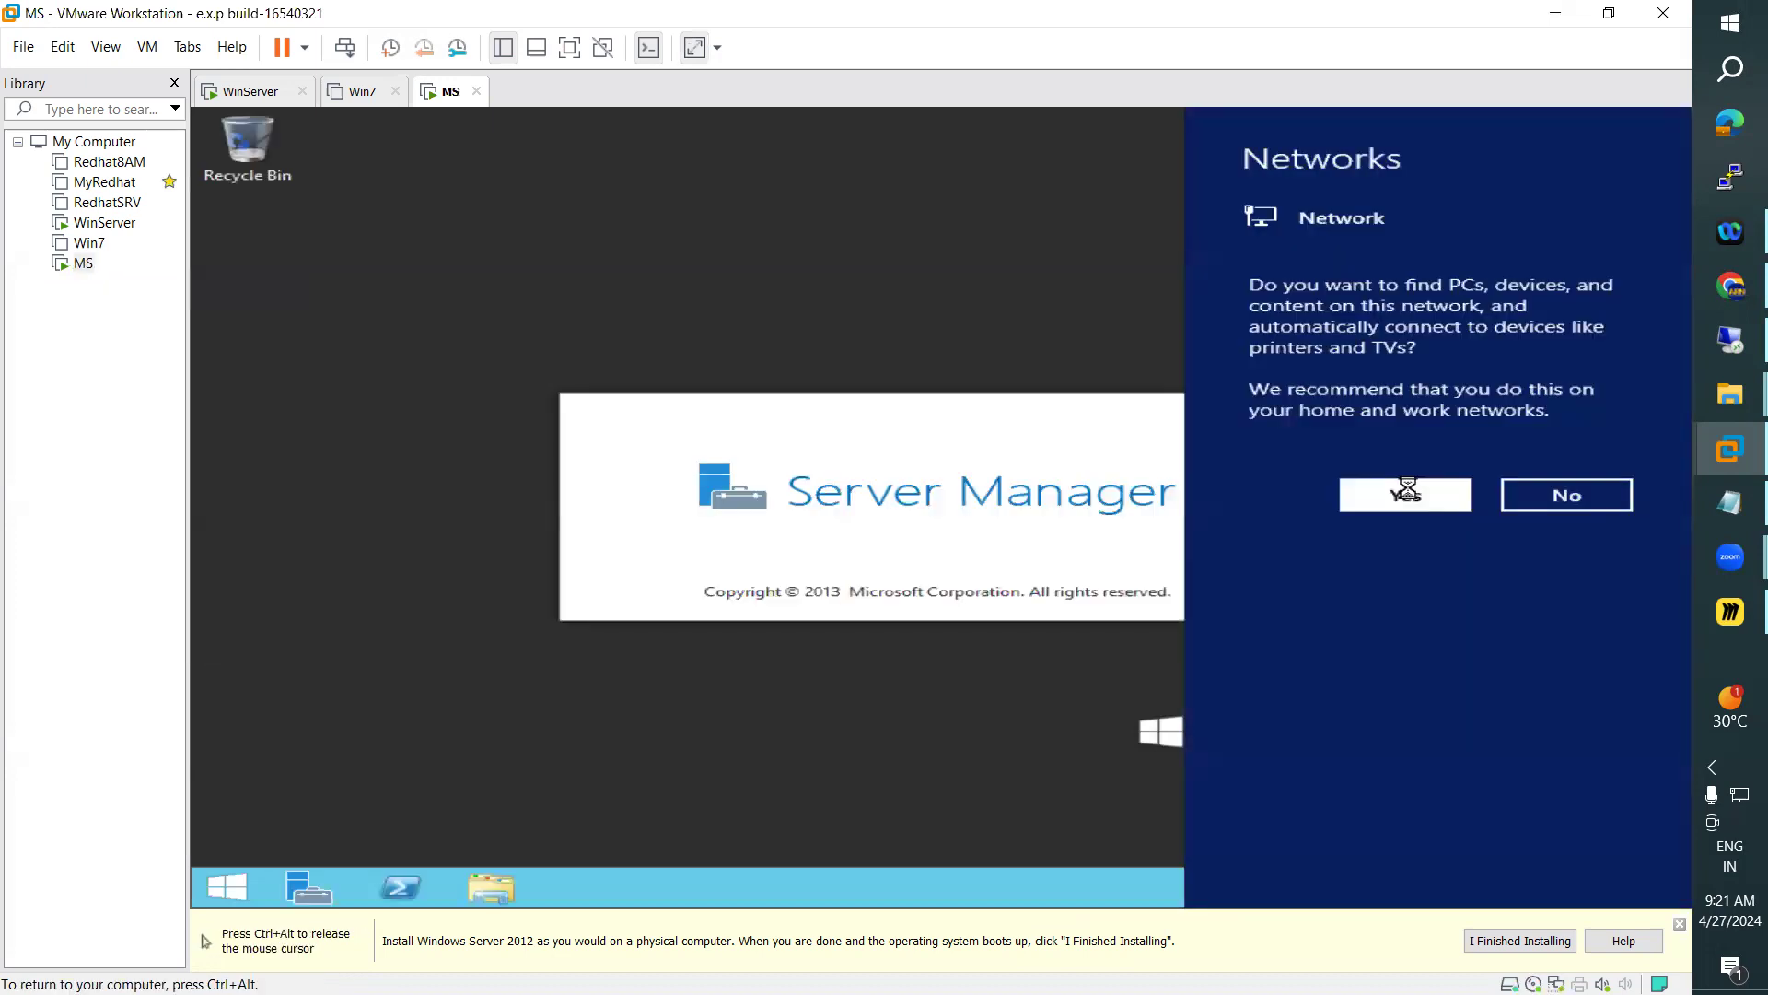
{"action": "key", "text": "ctrl+alt"}
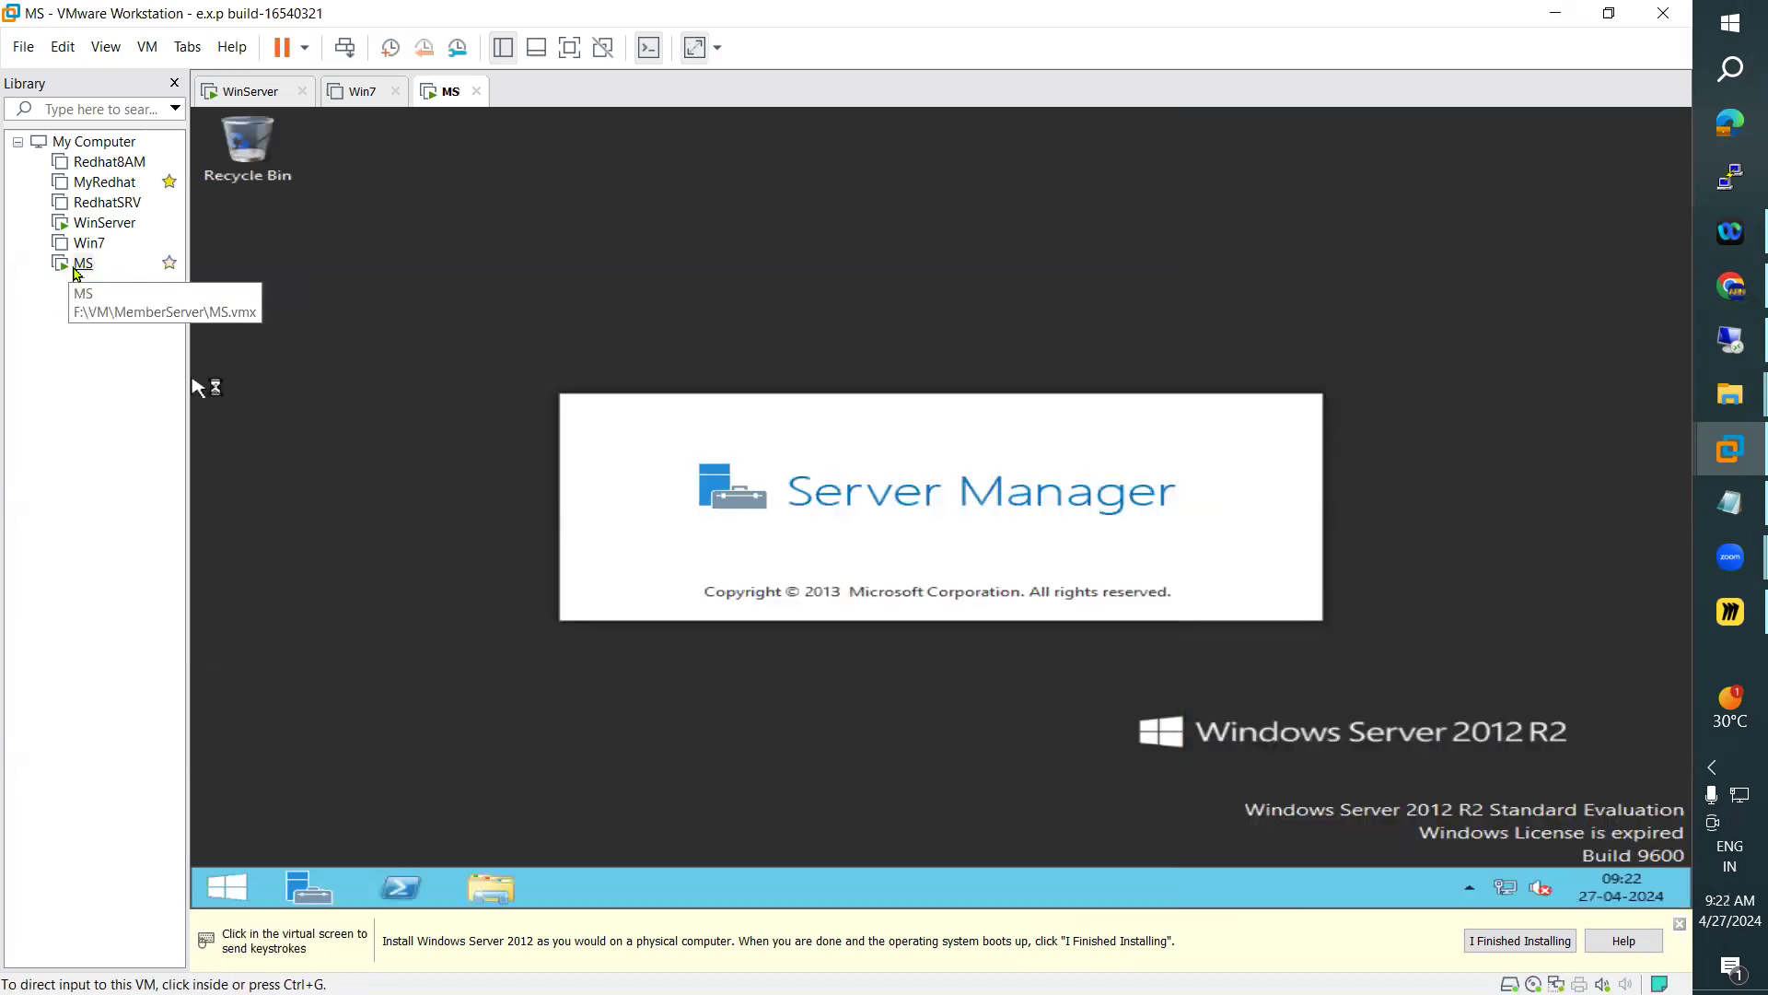
Mount the VMware Tools disc in MS and launch its installer from DVD Drive (E:)
{"action": "right_click", "coordinate": [83, 265]}
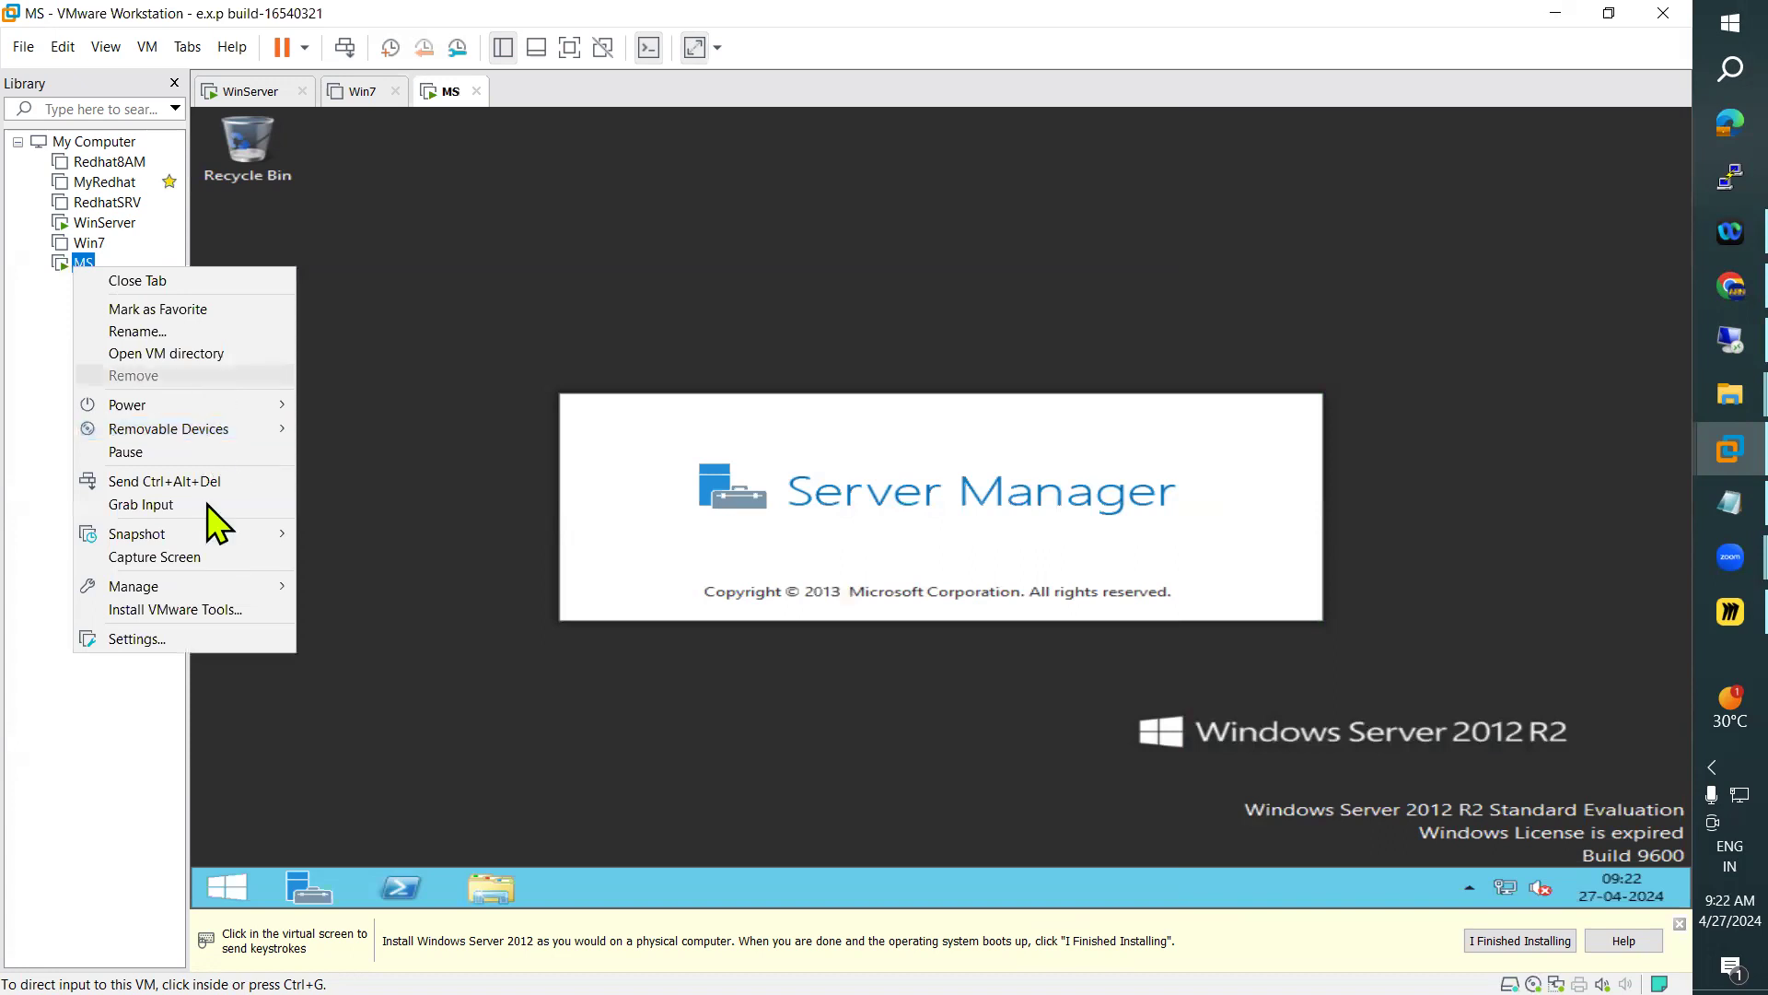
{"action": "left_click", "coordinate": [229, 610]}
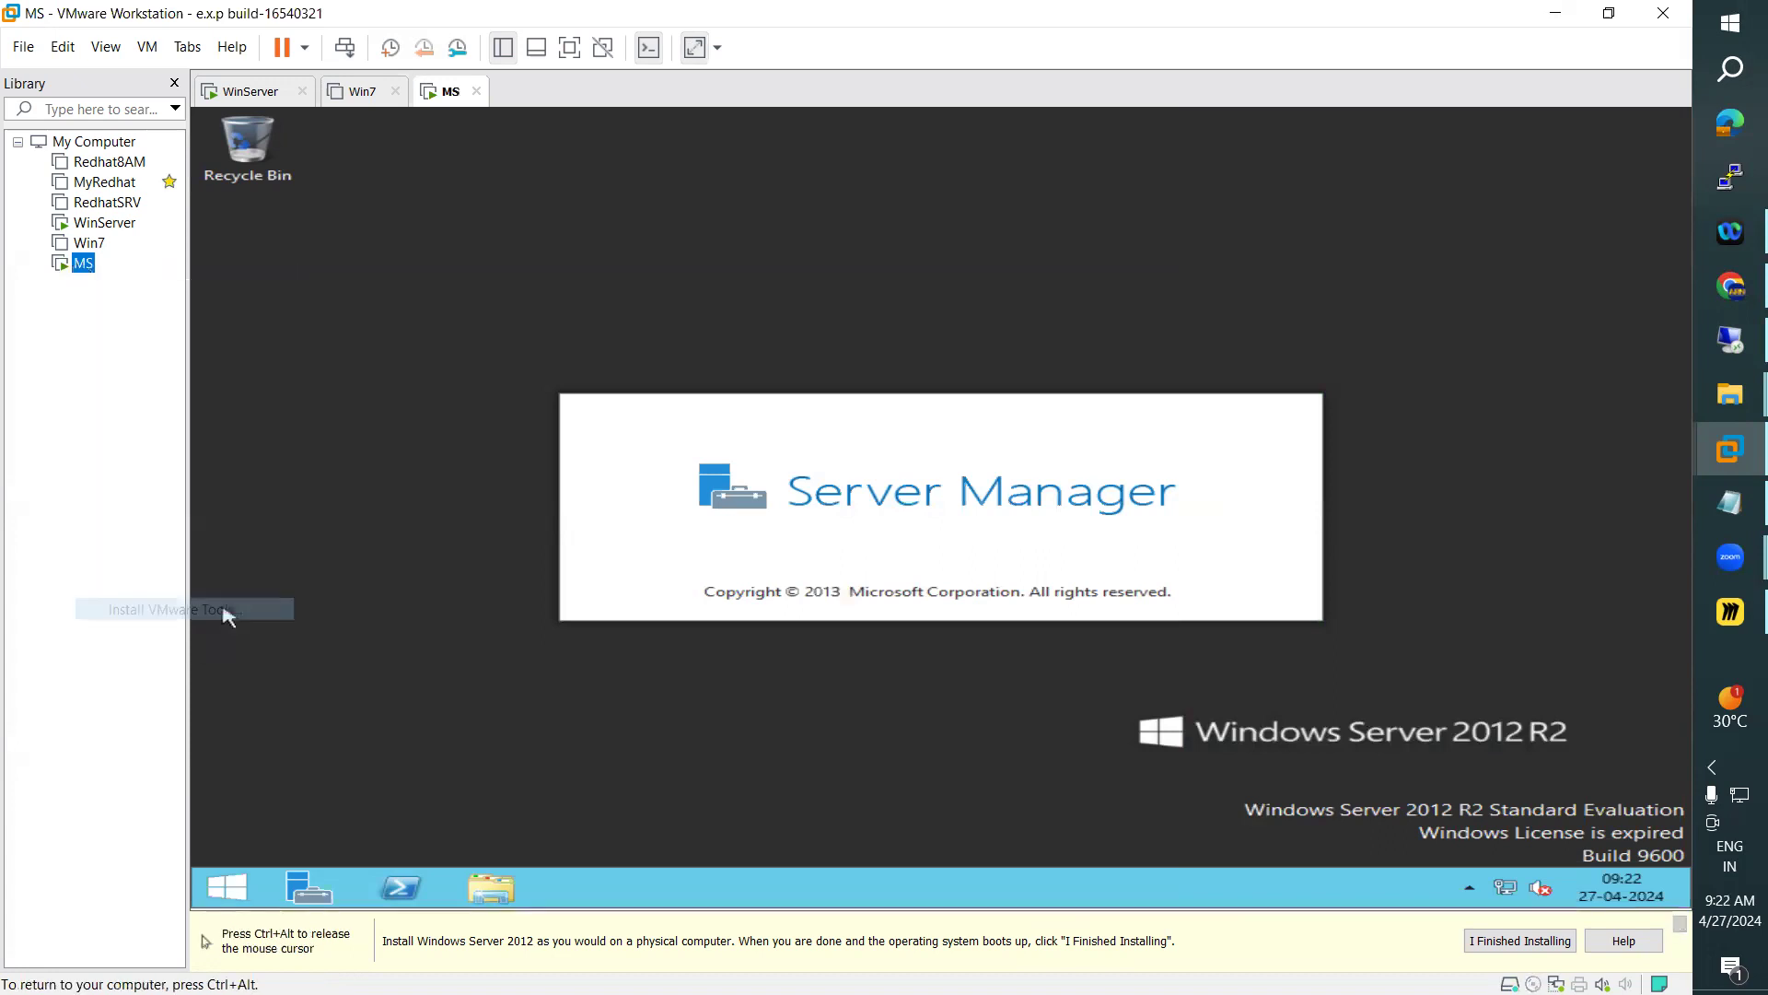
{"action": "left_click", "coordinate": [487, 889]}
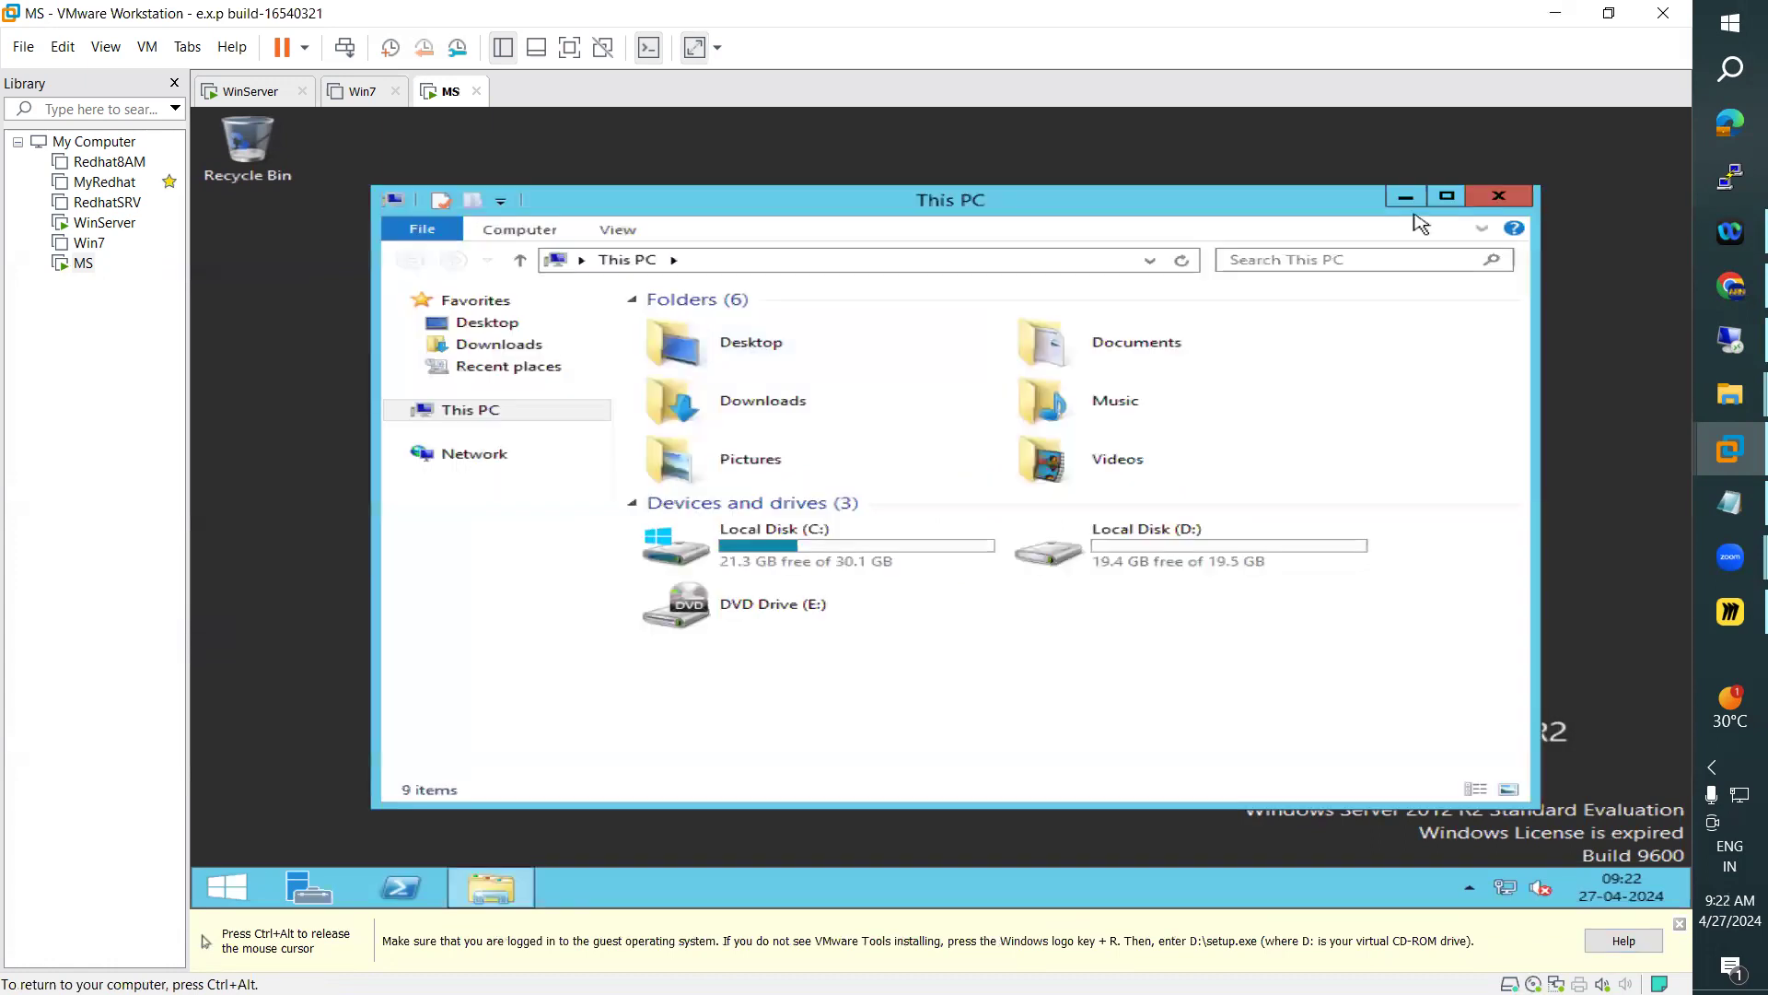
{"action": "left_click", "coordinate": [1447, 197]}
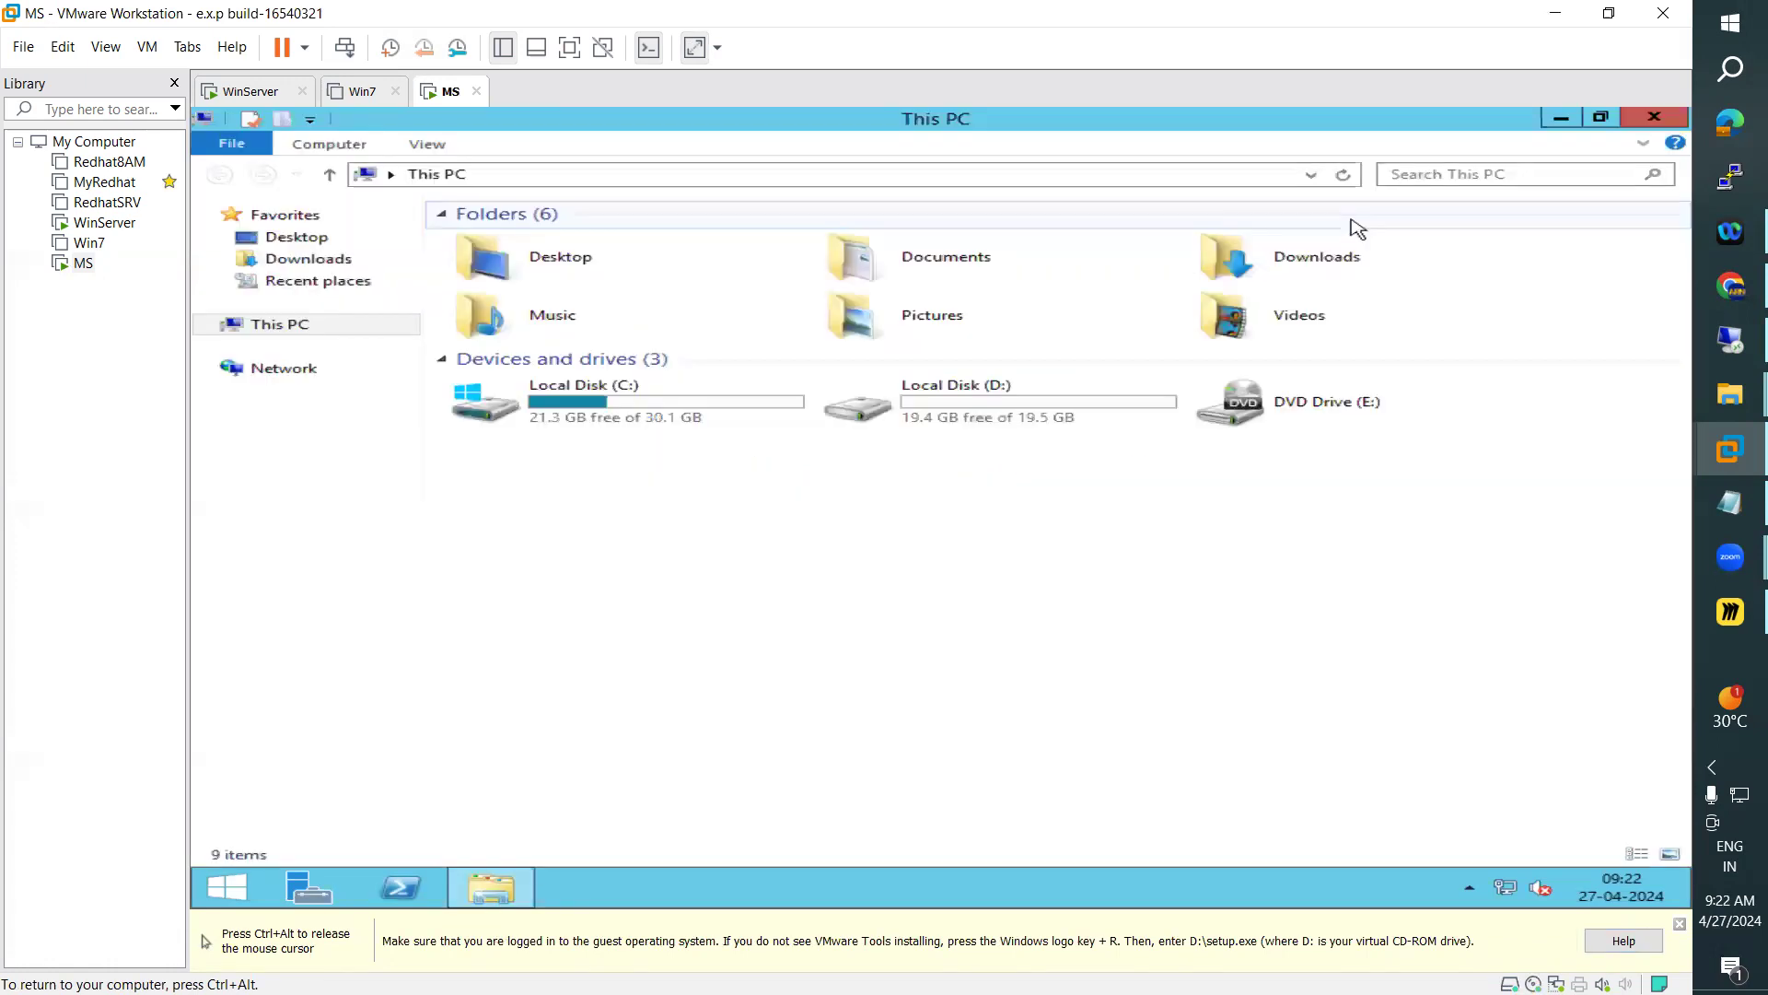
{"action": "right_click", "coordinate": [958, 619]}
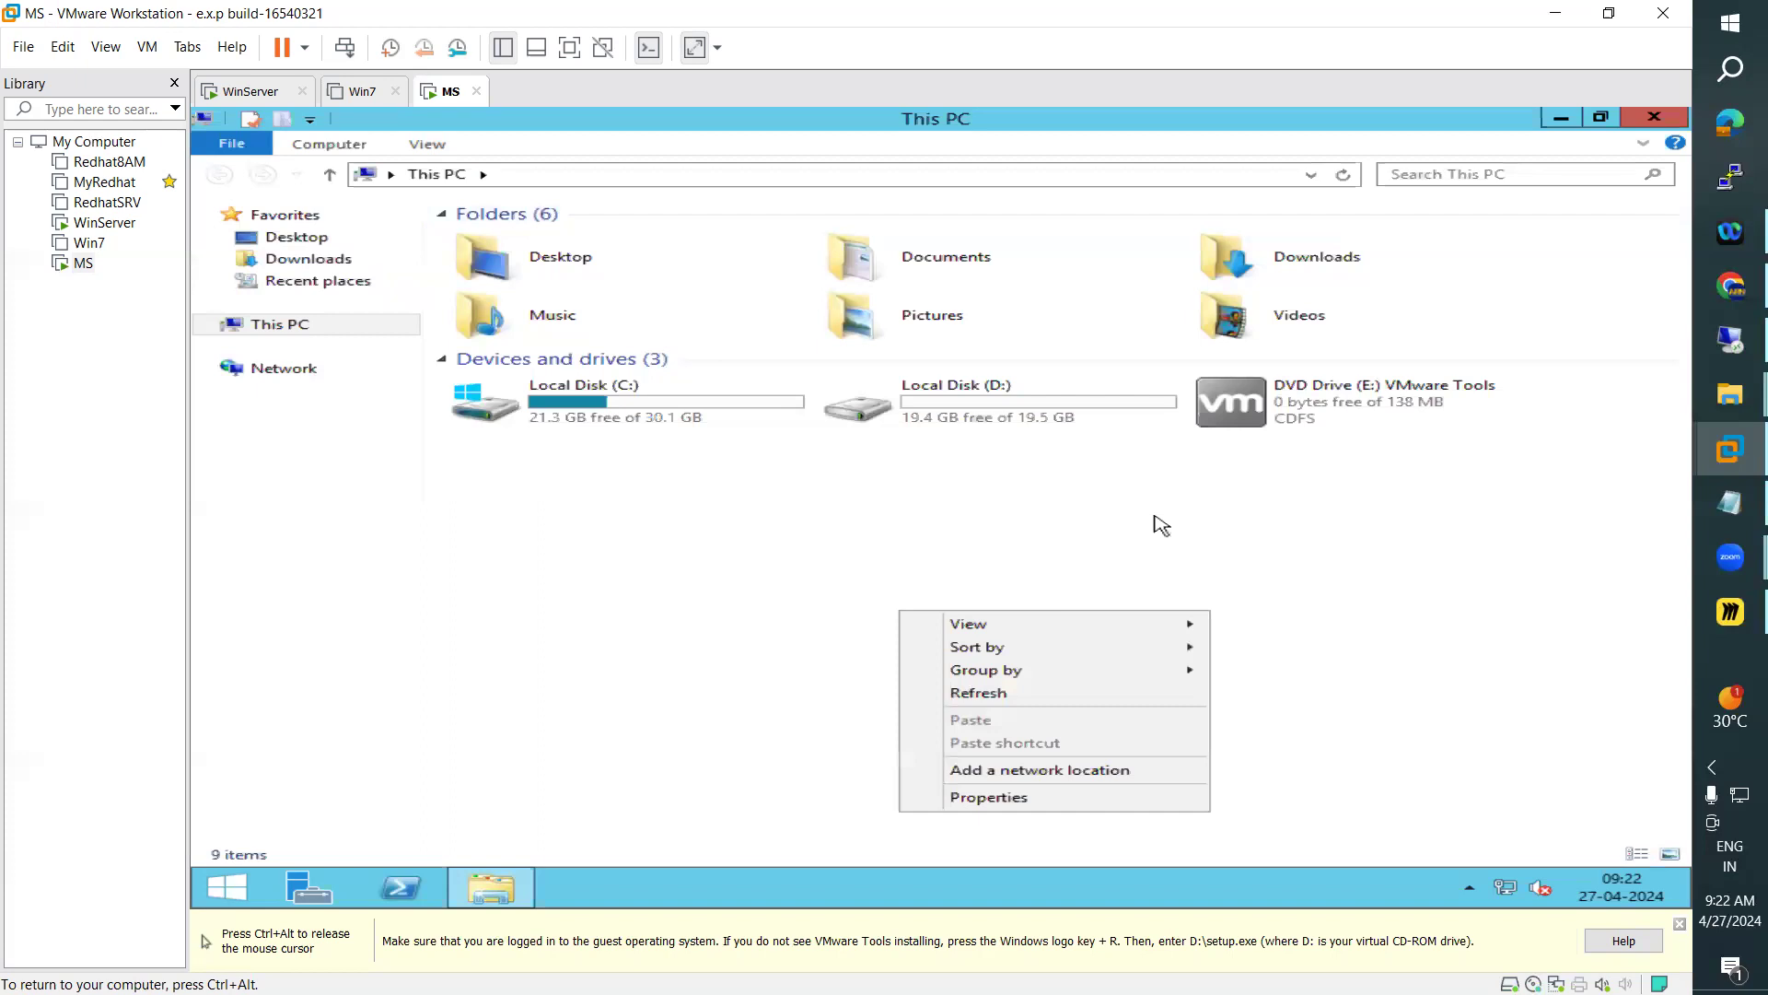
{"action": "left_click", "coordinate": [986, 698]}
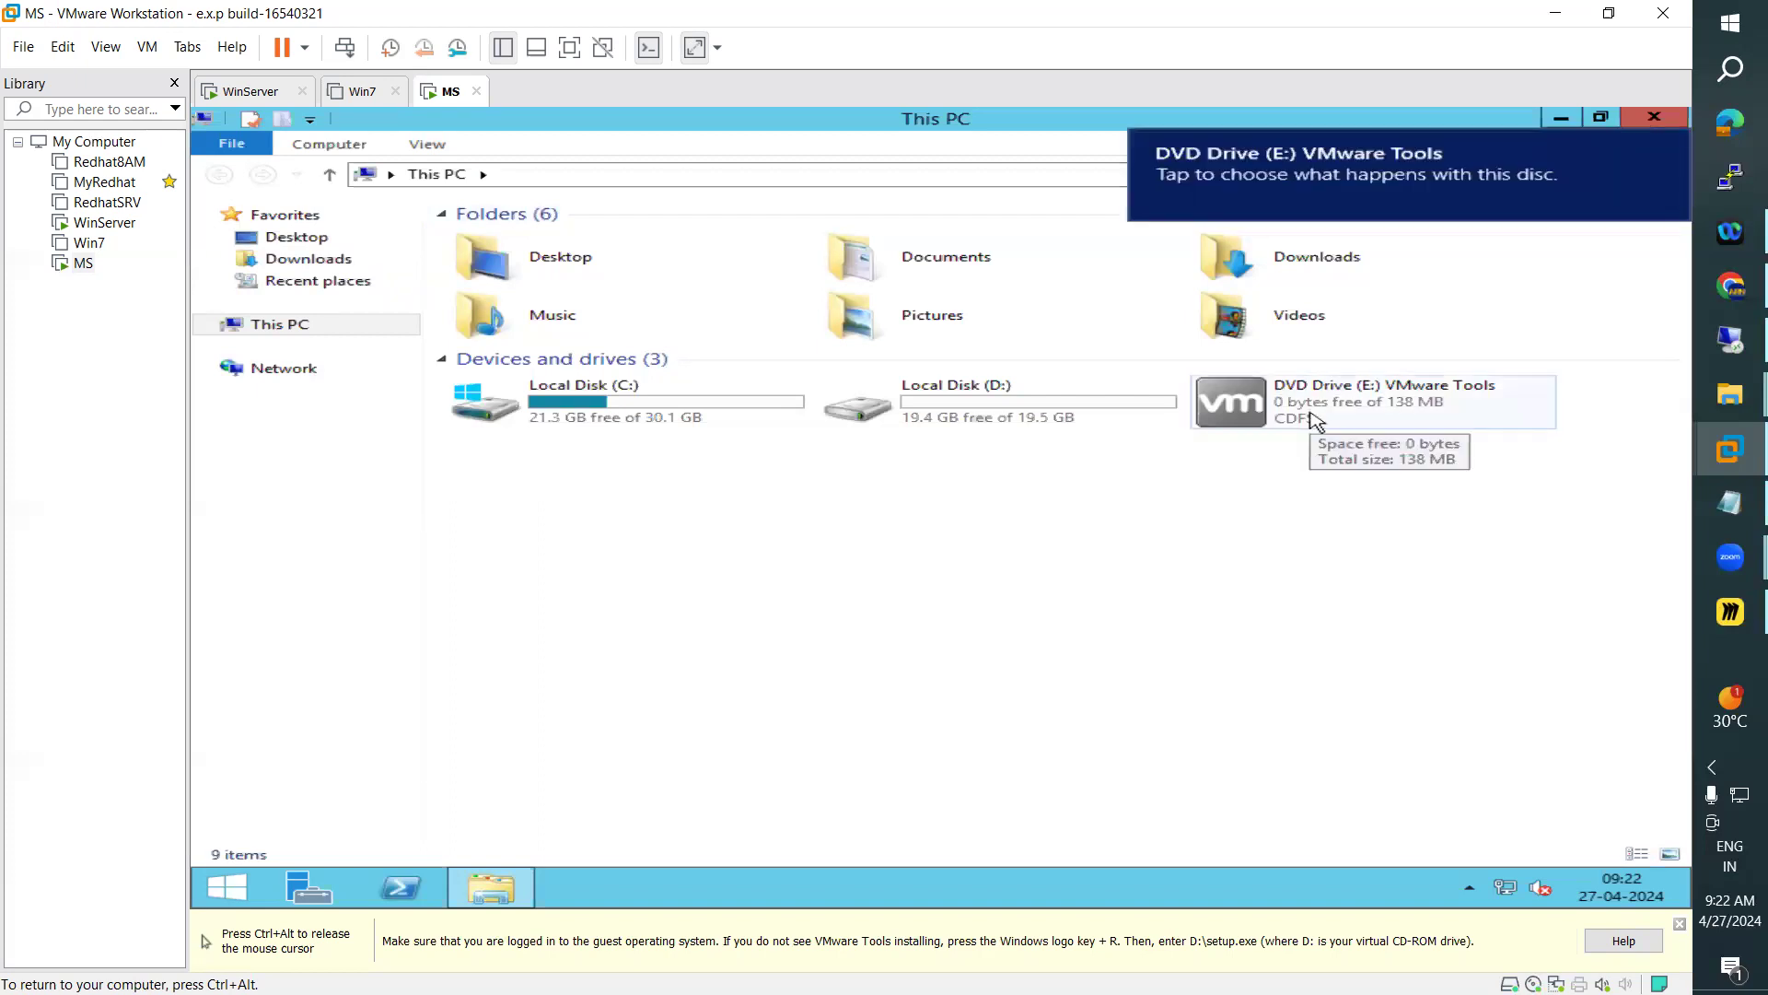
{"action": "double_click", "coordinate": [1315, 420]}
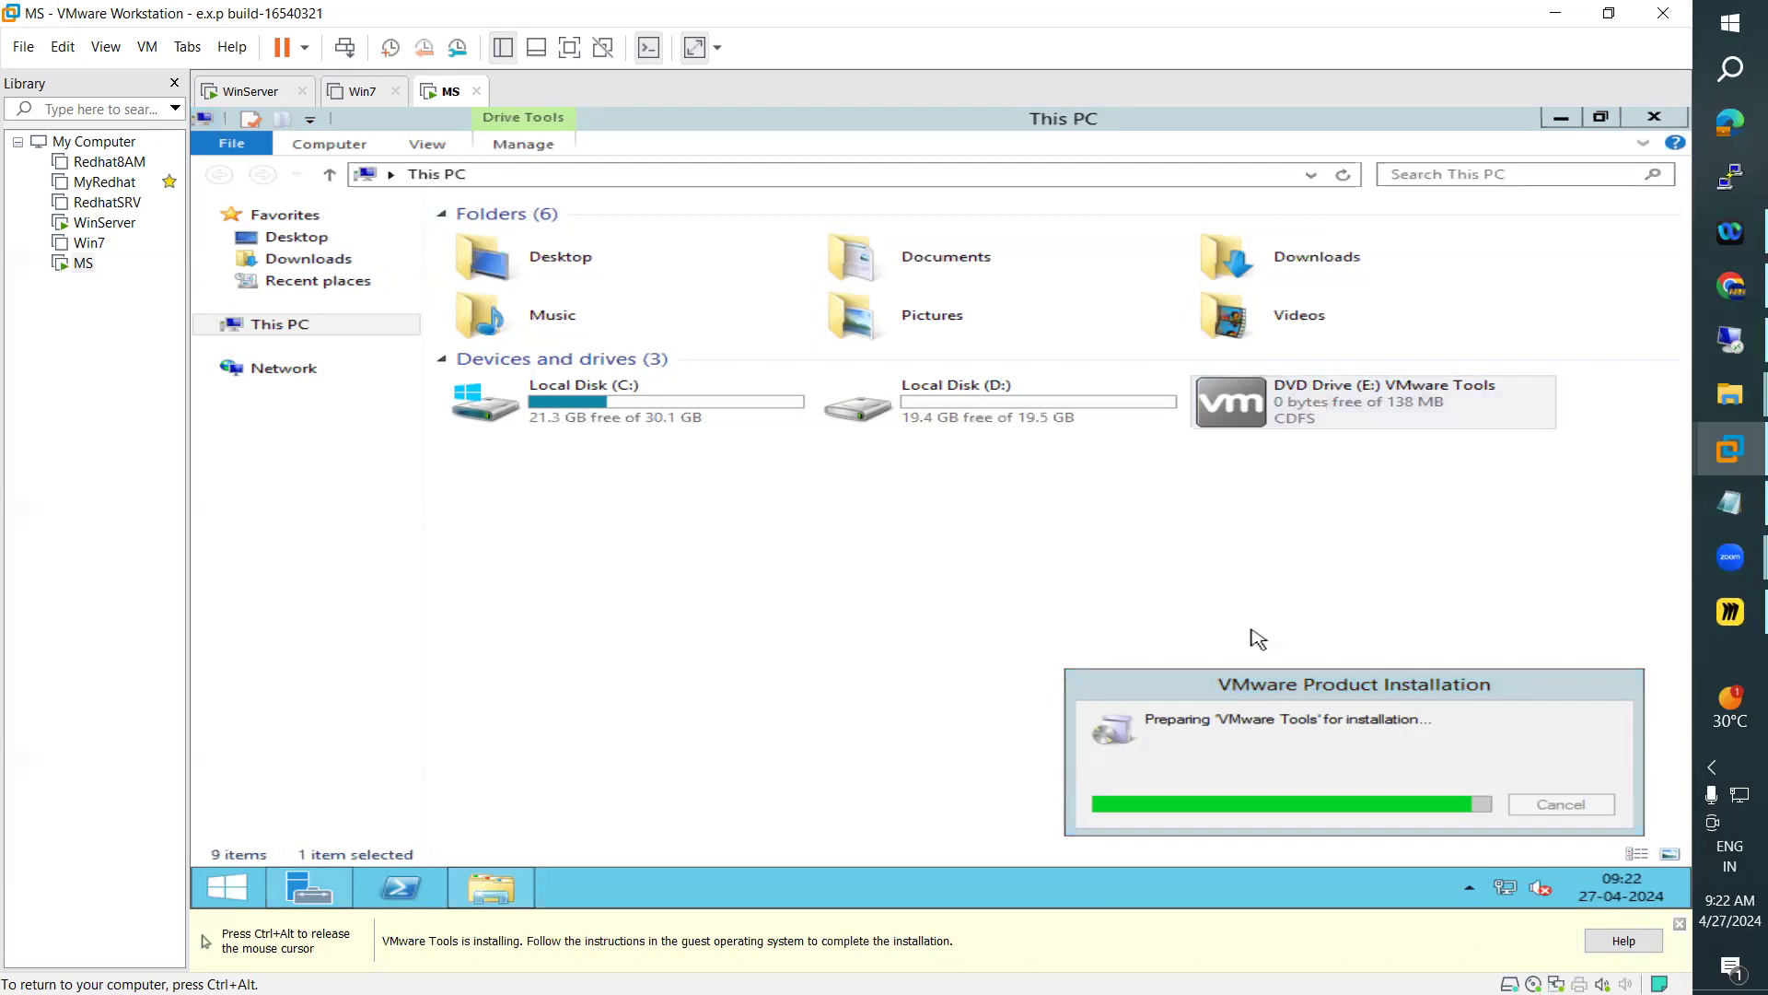
Minimise the This PC and Server Manager windows in MS and refresh the desktop
{"action": "left_click", "coordinate": [1564, 124]}
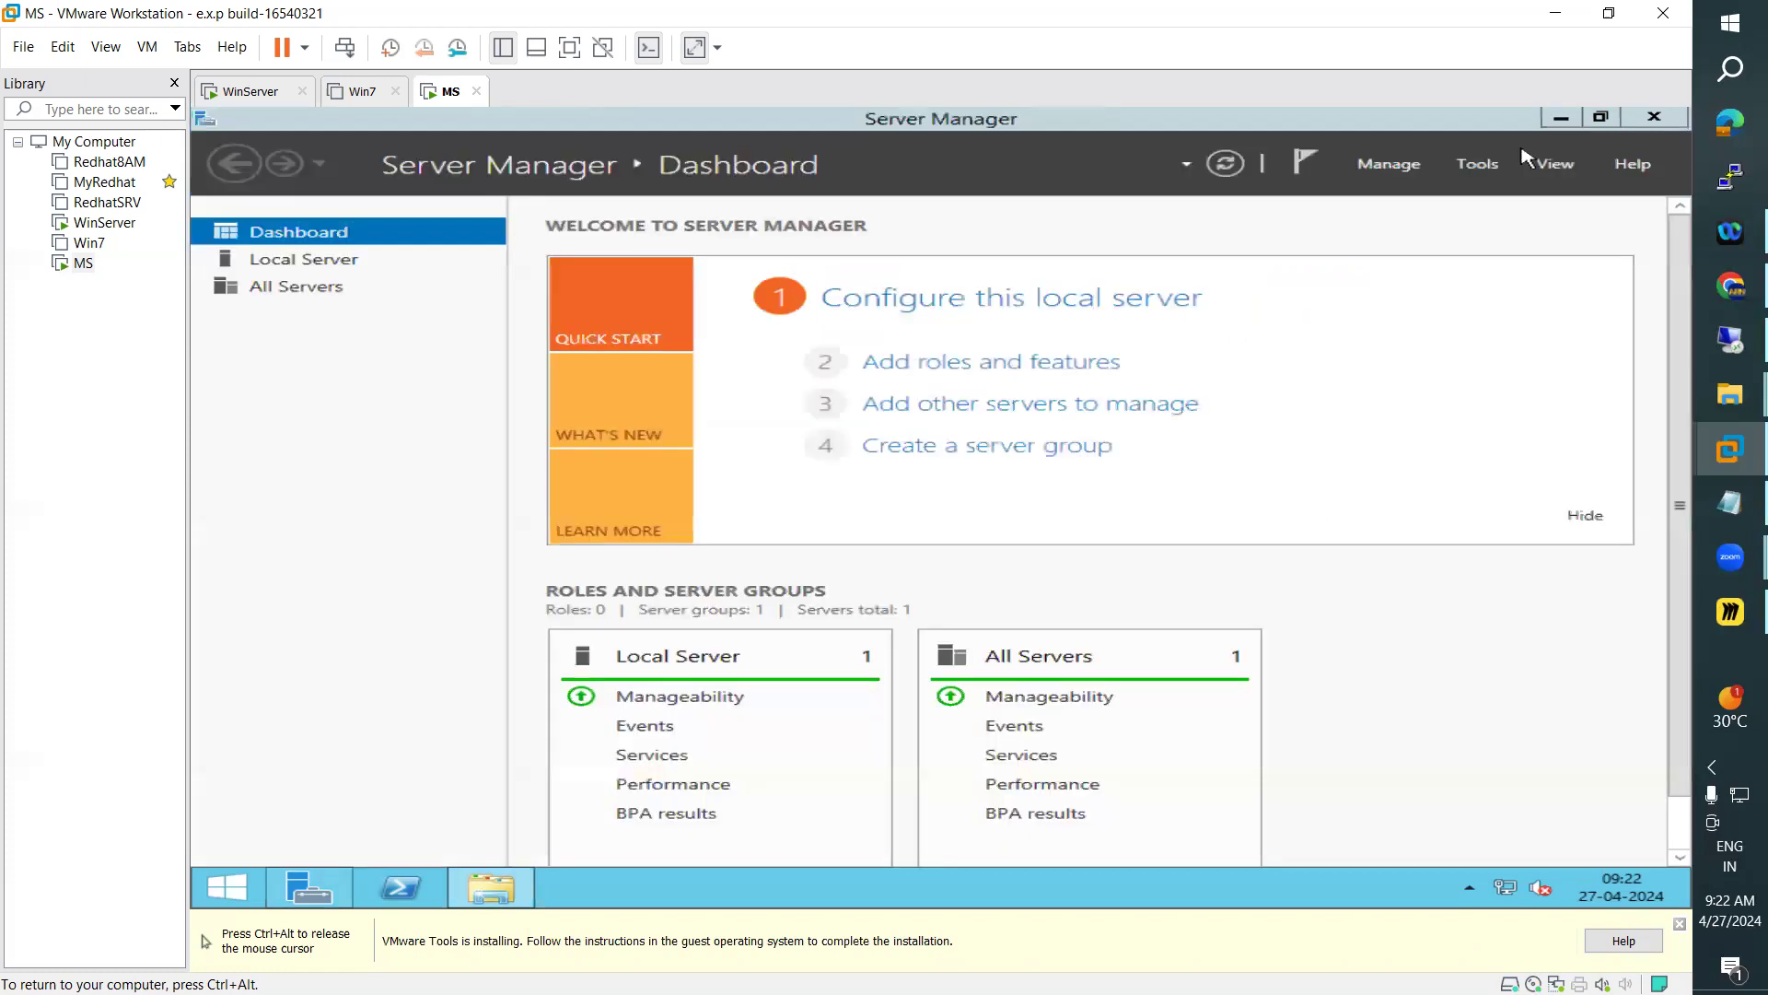
{"action": "left_click", "coordinate": [1561, 117]}
{"action": "right_click", "coordinate": [899, 359]}
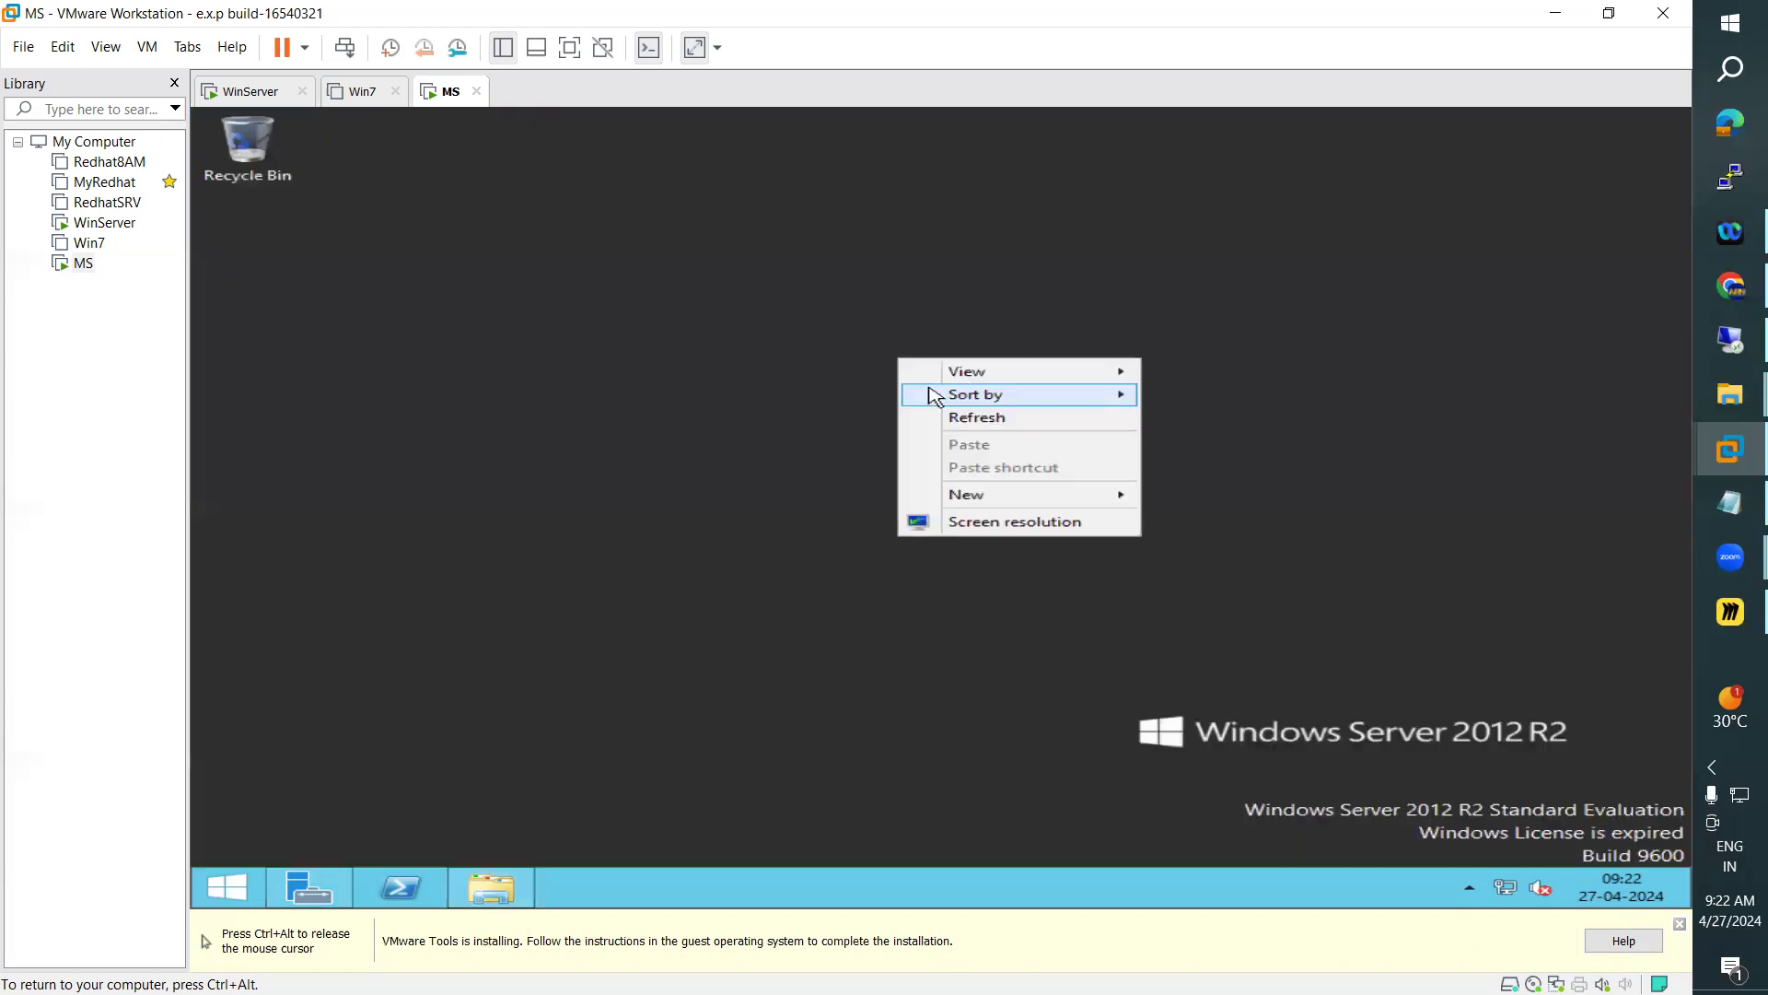
{"action": "left_click", "coordinate": [960, 422]}
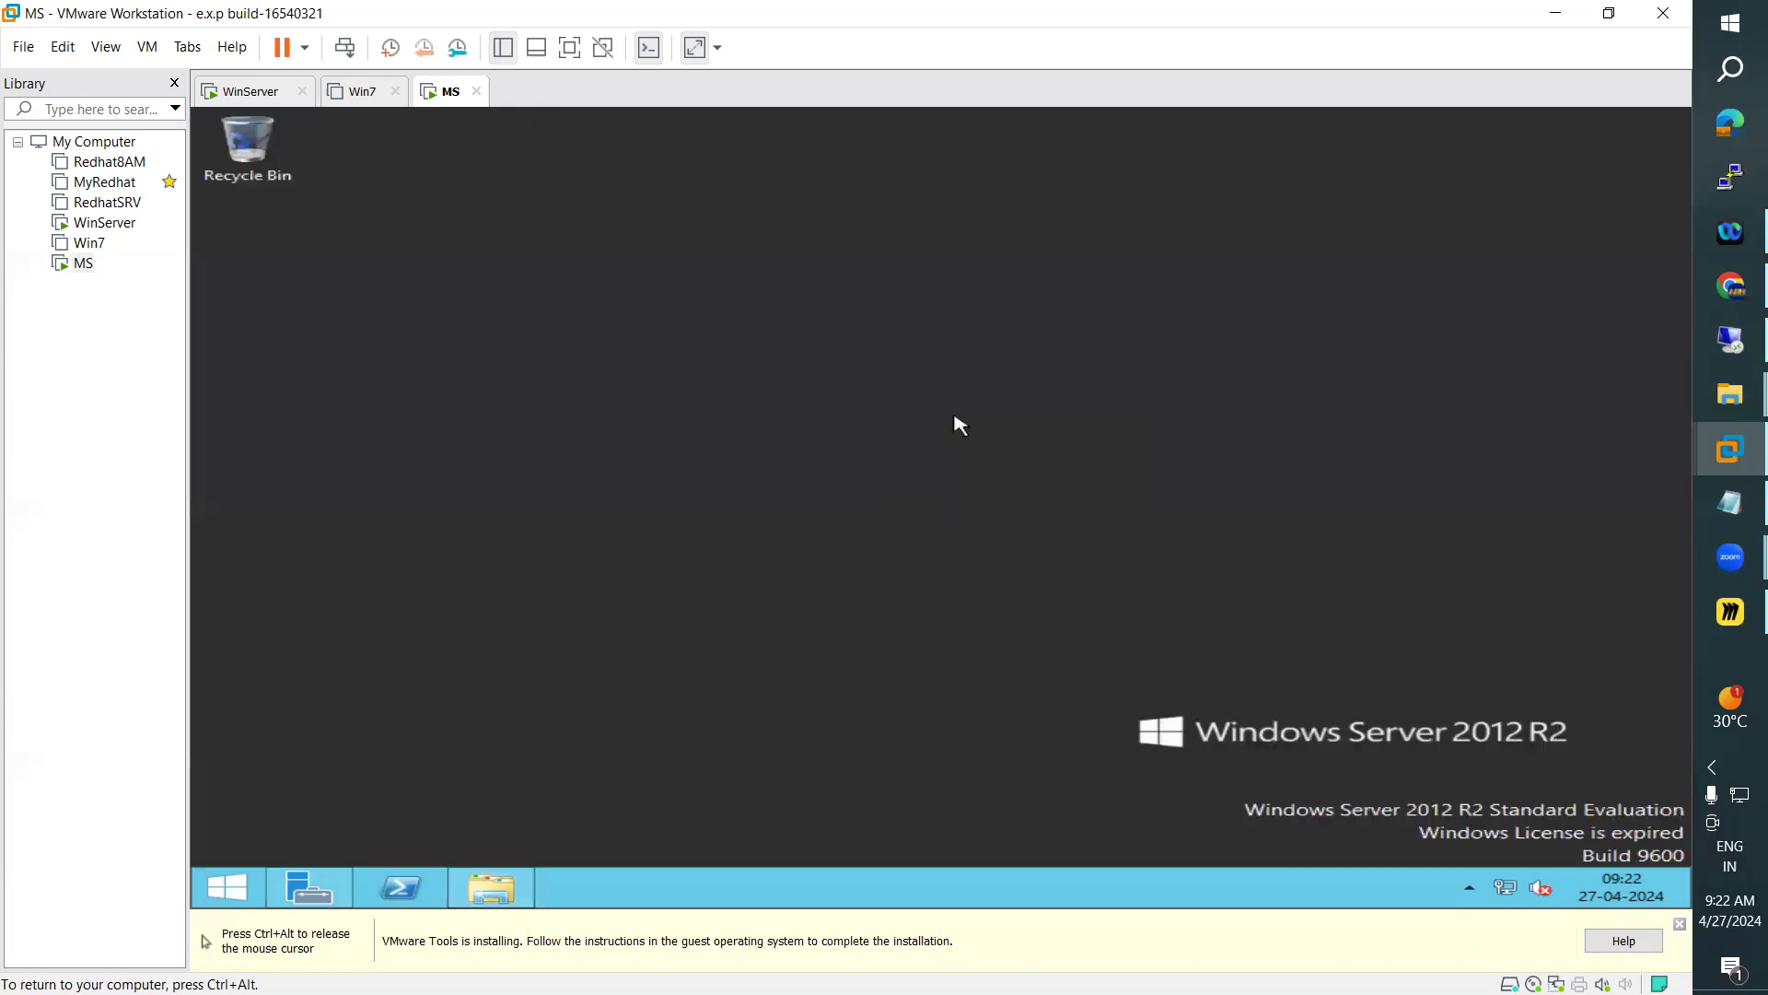
{"action": "right_click", "coordinate": [851, 384]}
{"action": "left_click", "coordinate": [917, 443]}
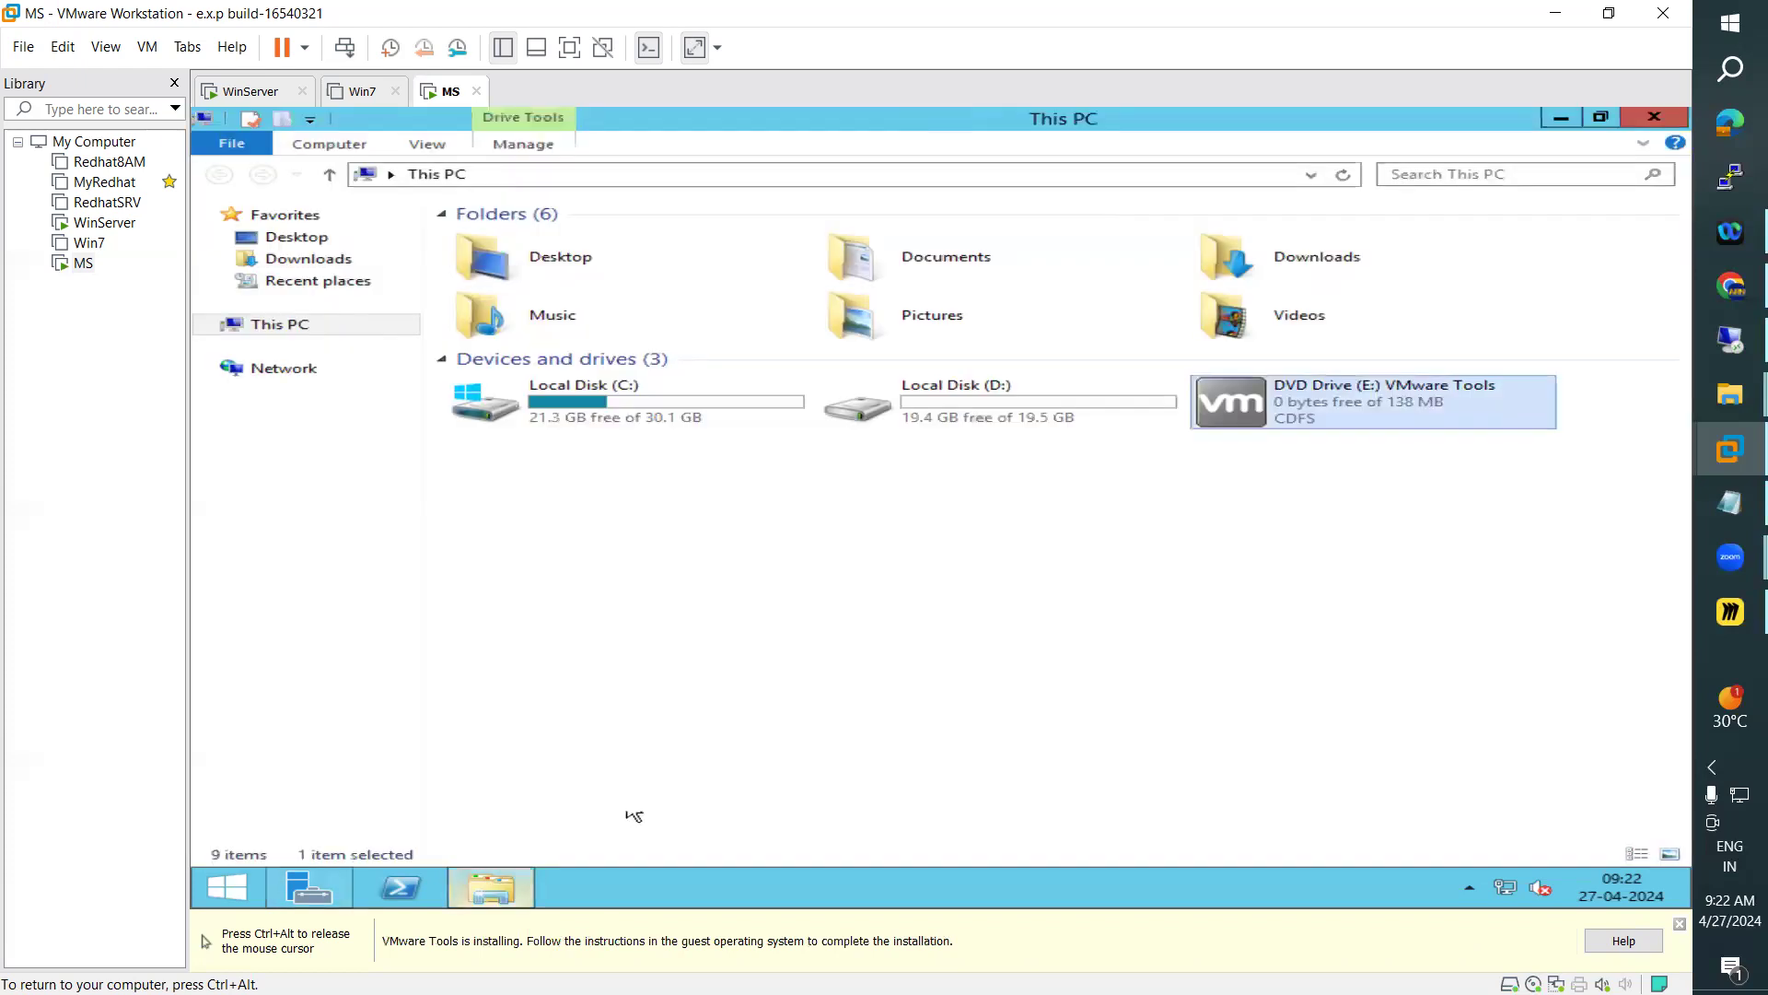
{"action": "left_click", "coordinate": [503, 886]}
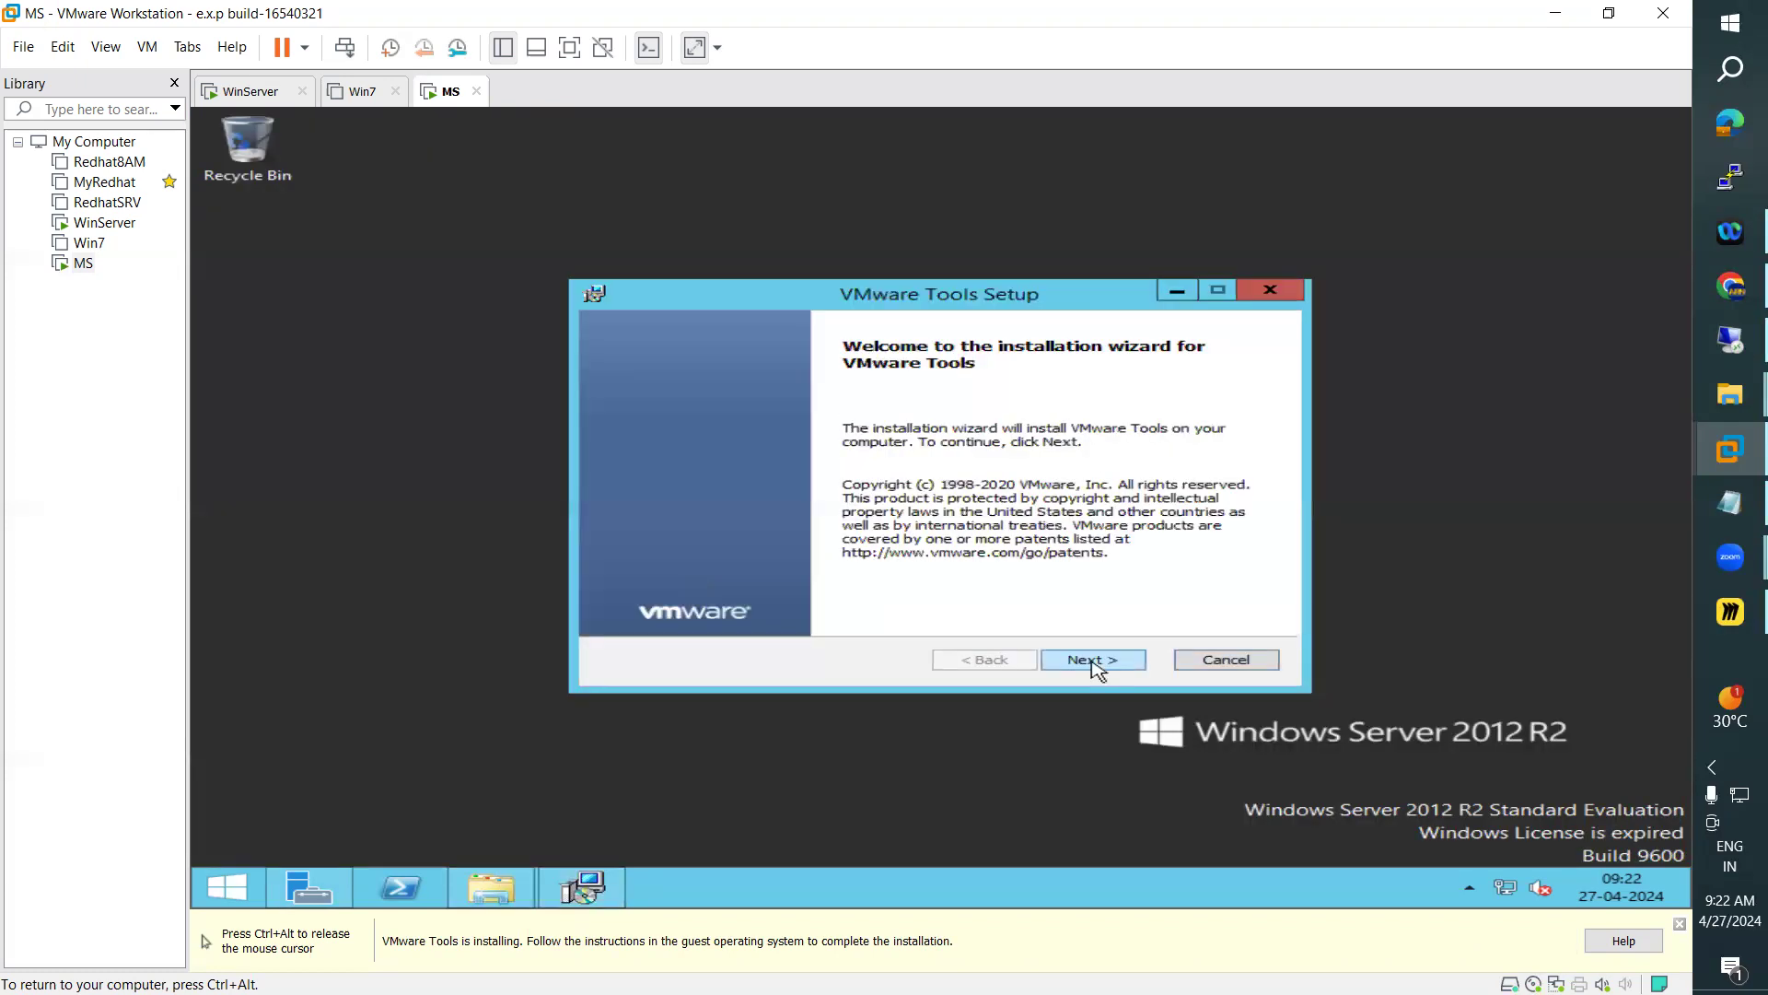
Go through the VMware Tools setup wizard and start the installation
{"action": "left_click", "coordinate": [1096, 668]}
{"action": "left_click", "coordinate": [1117, 666]}
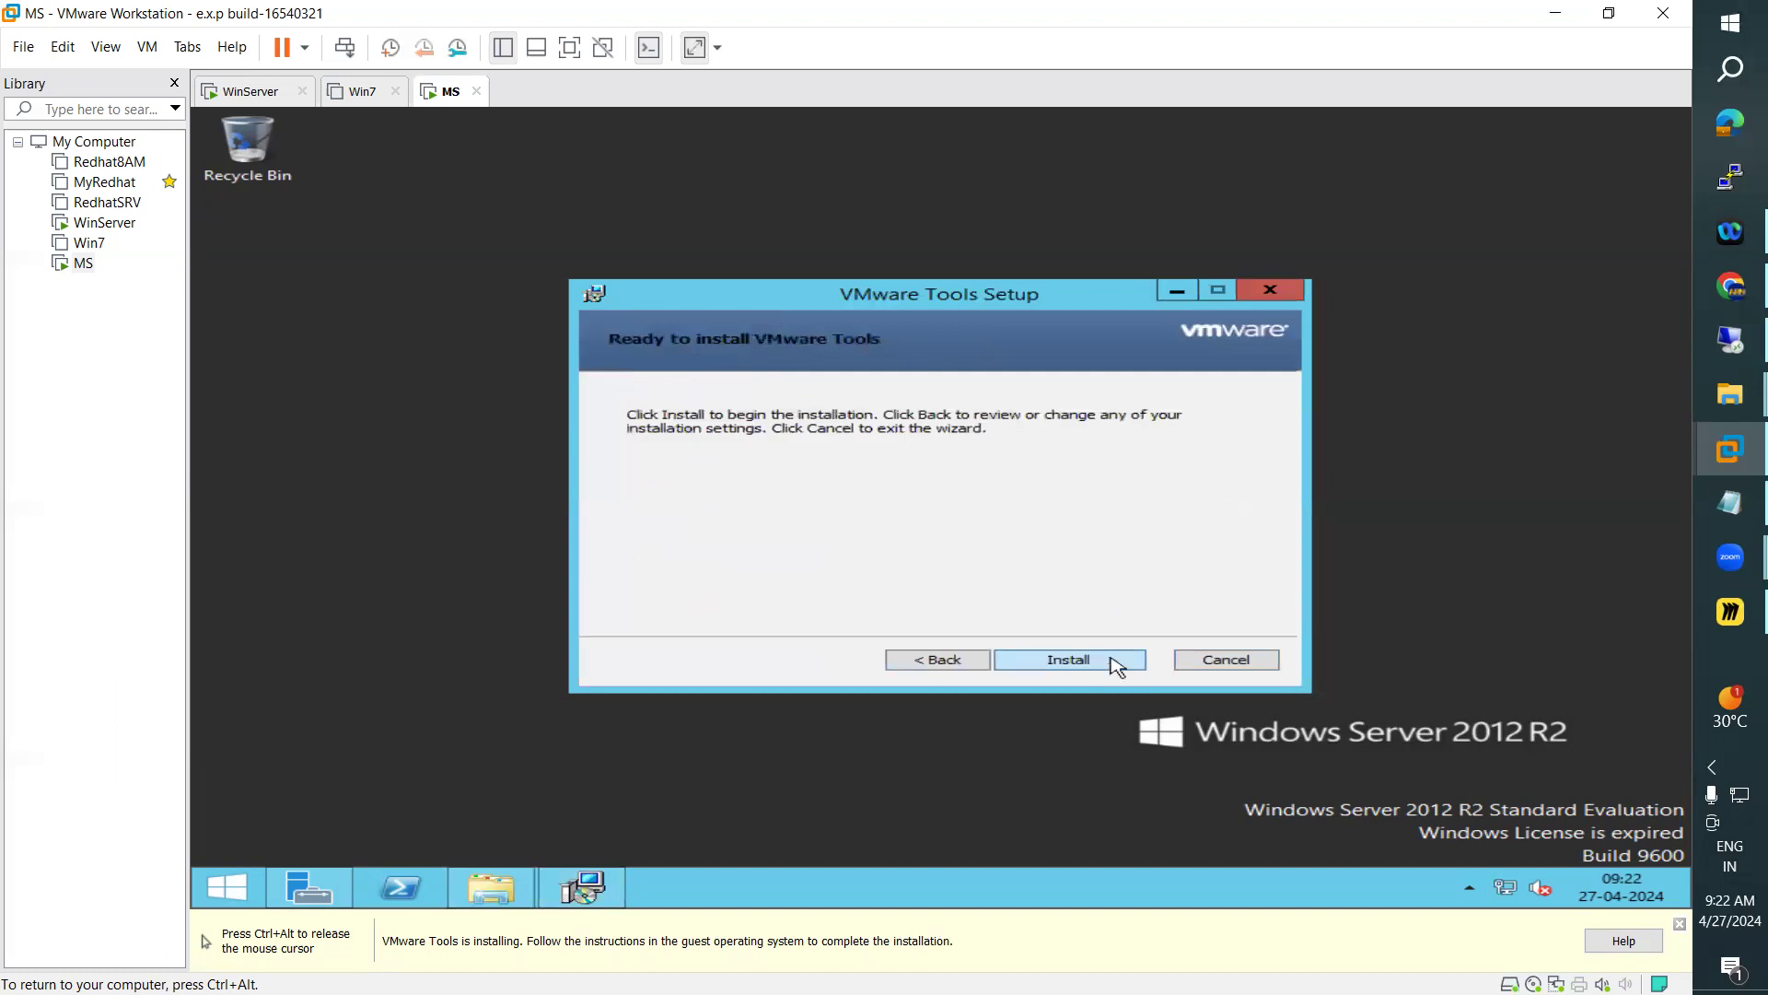
{"action": "left_click", "coordinate": [1117, 662]}
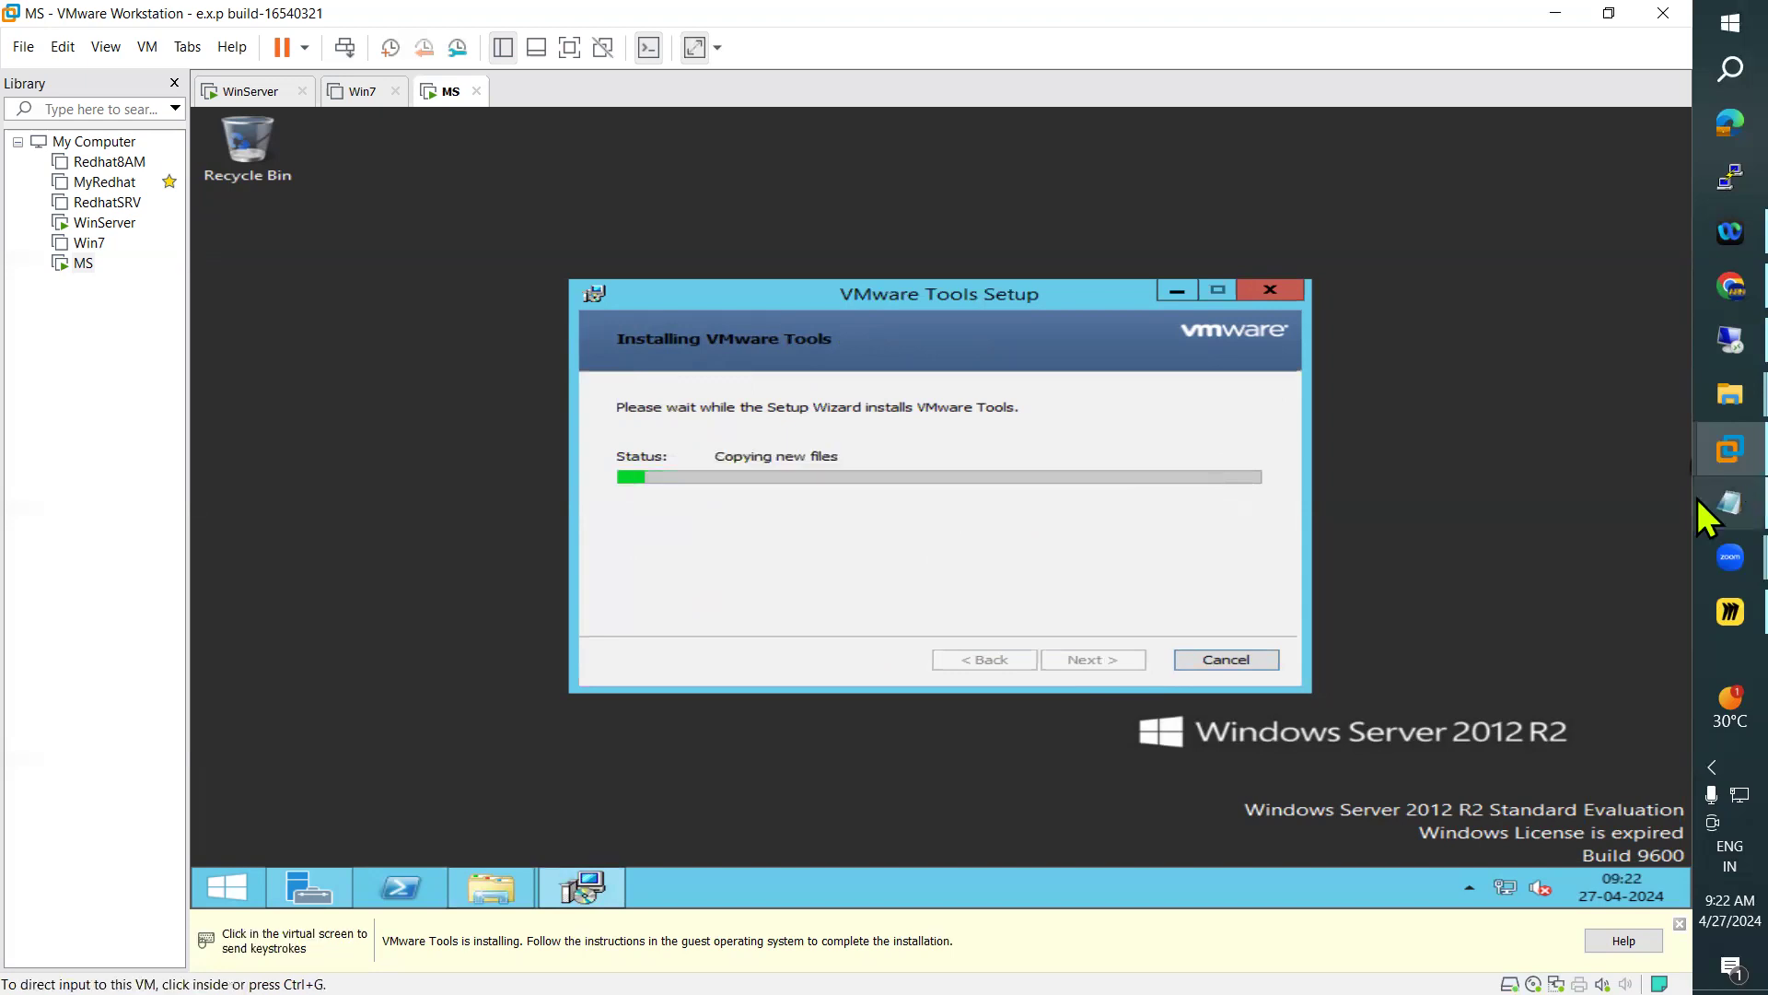
Switch to Miro and review the diagram of domain users, workstations and local users during the installation
{"action": "left_click", "coordinate": [1701, 611]}
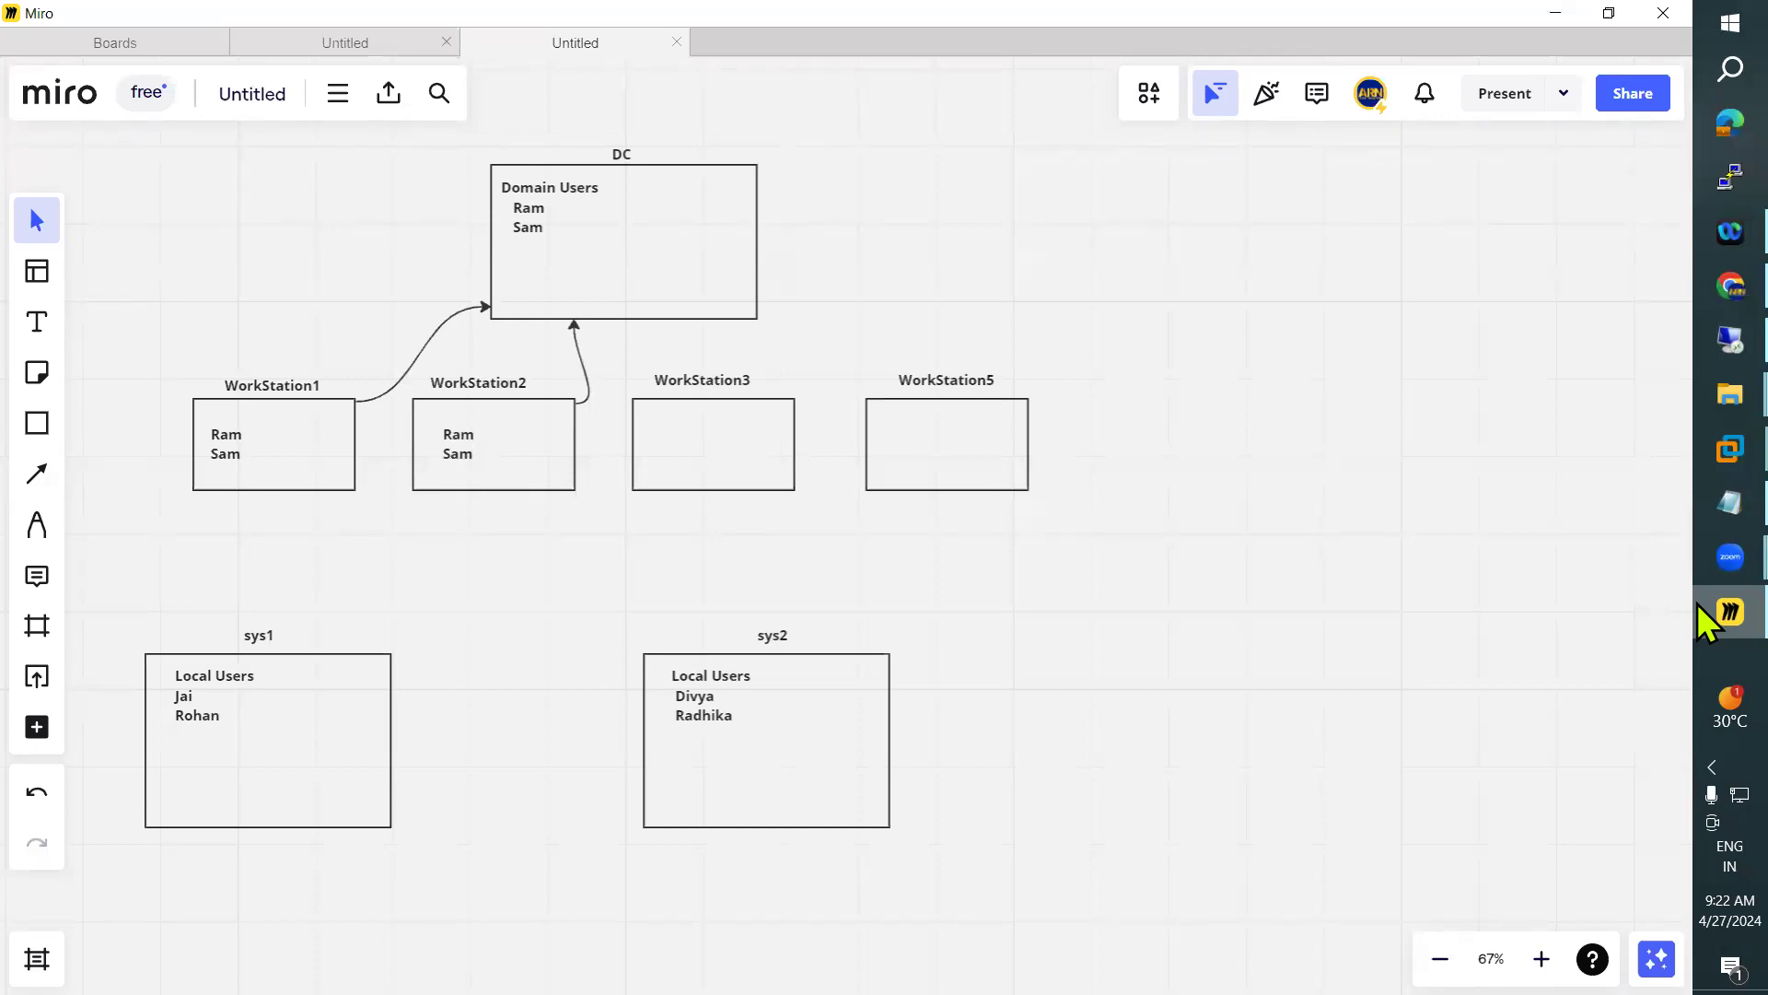
{"action": "left_click", "coordinate": [1700, 608]}
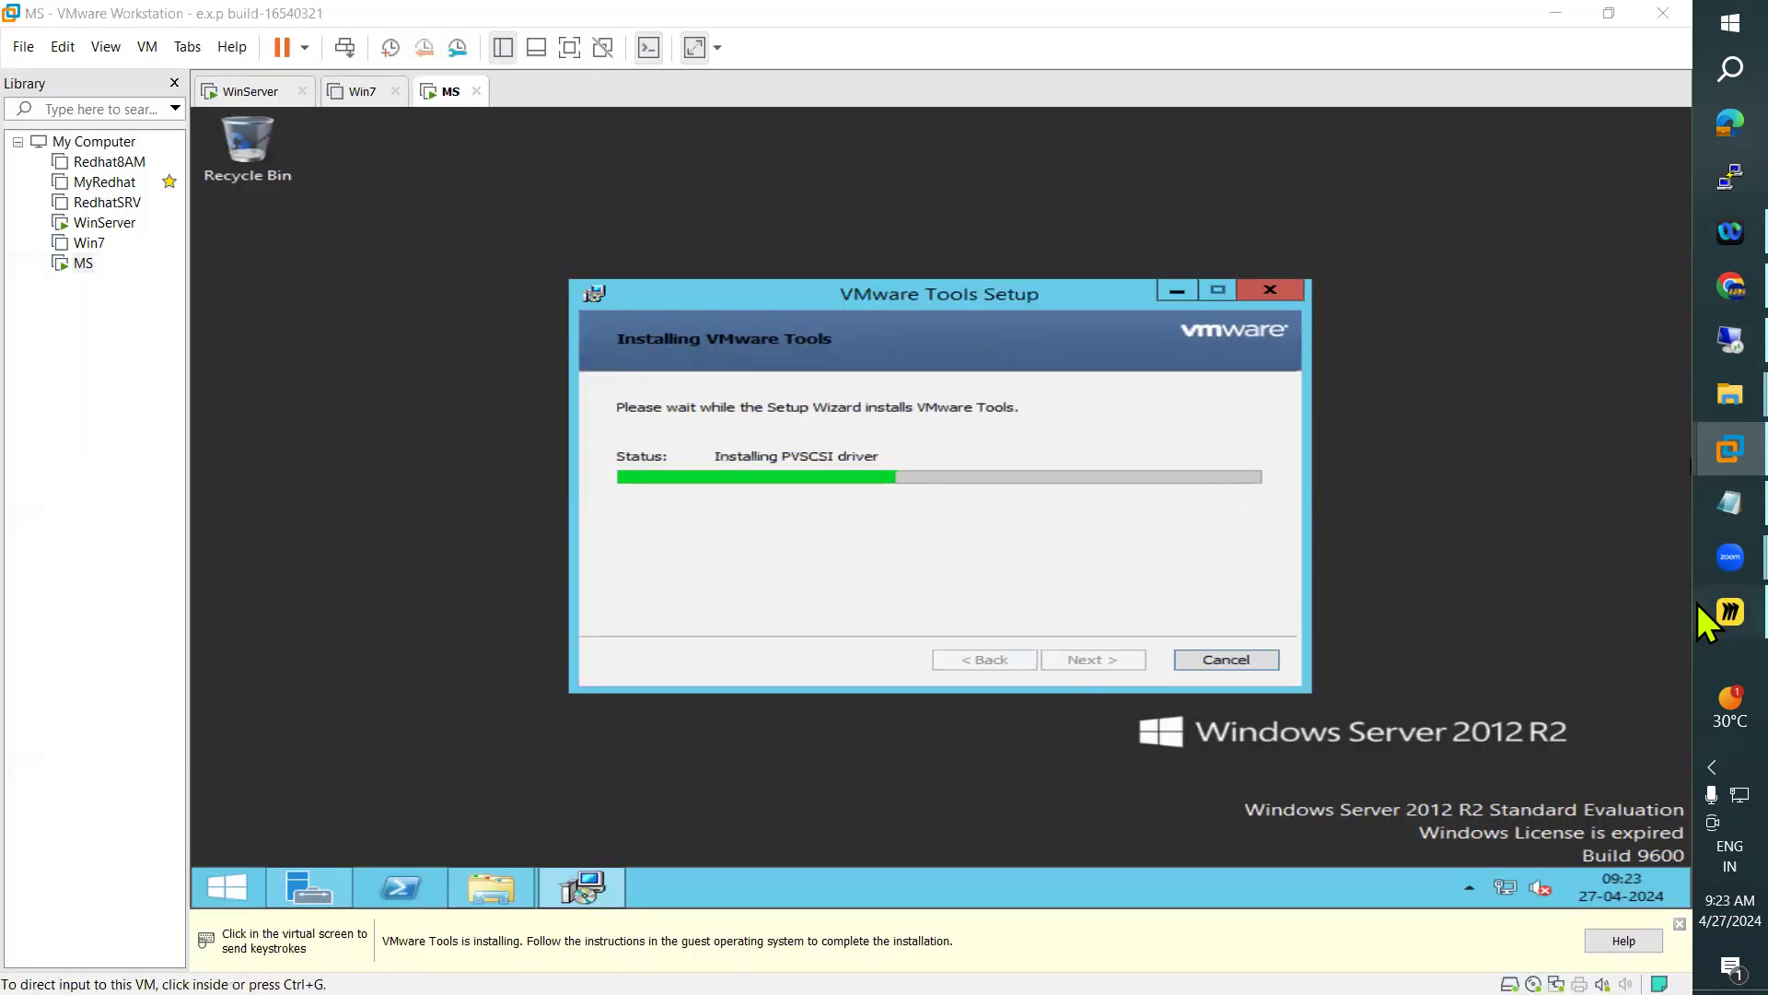
{"action": "left_click", "coordinate": [1701, 608]}
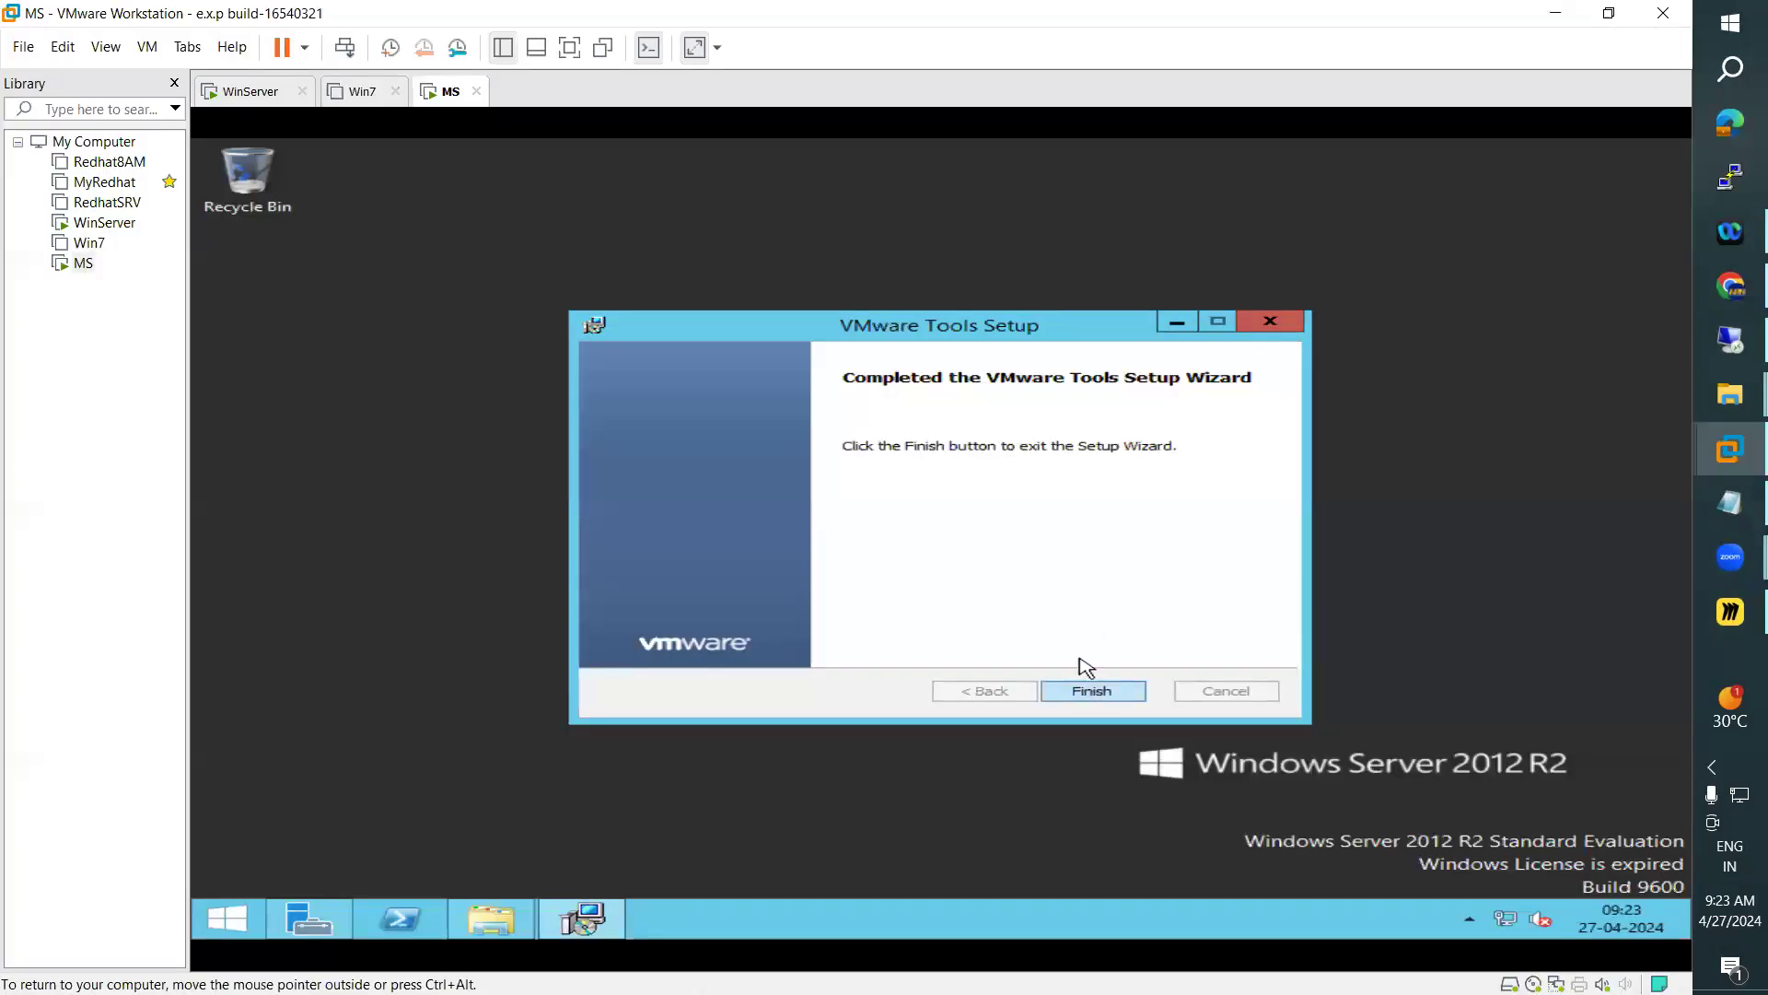
Complete the VMware Tools setup in the MS virtual machine and restart the server
{"action": "left_click", "coordinate": [872, 582]}
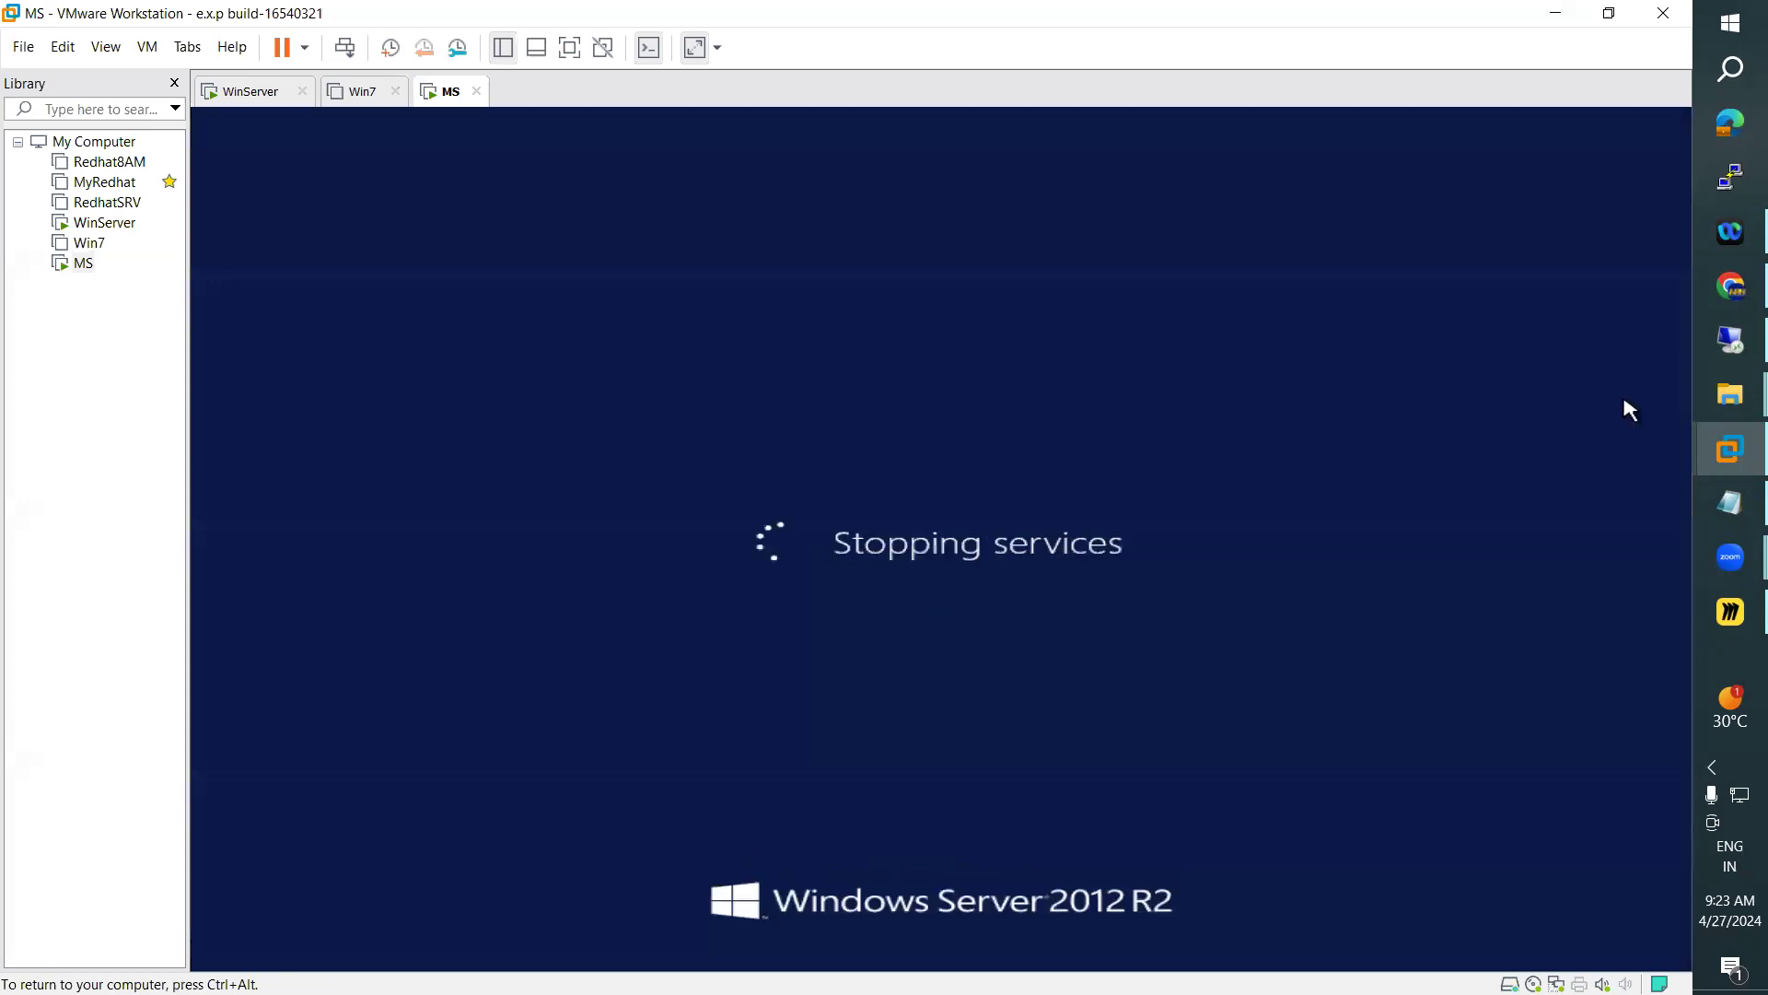
{"action": "mouse_move", "coordinate": [1698, 455]}
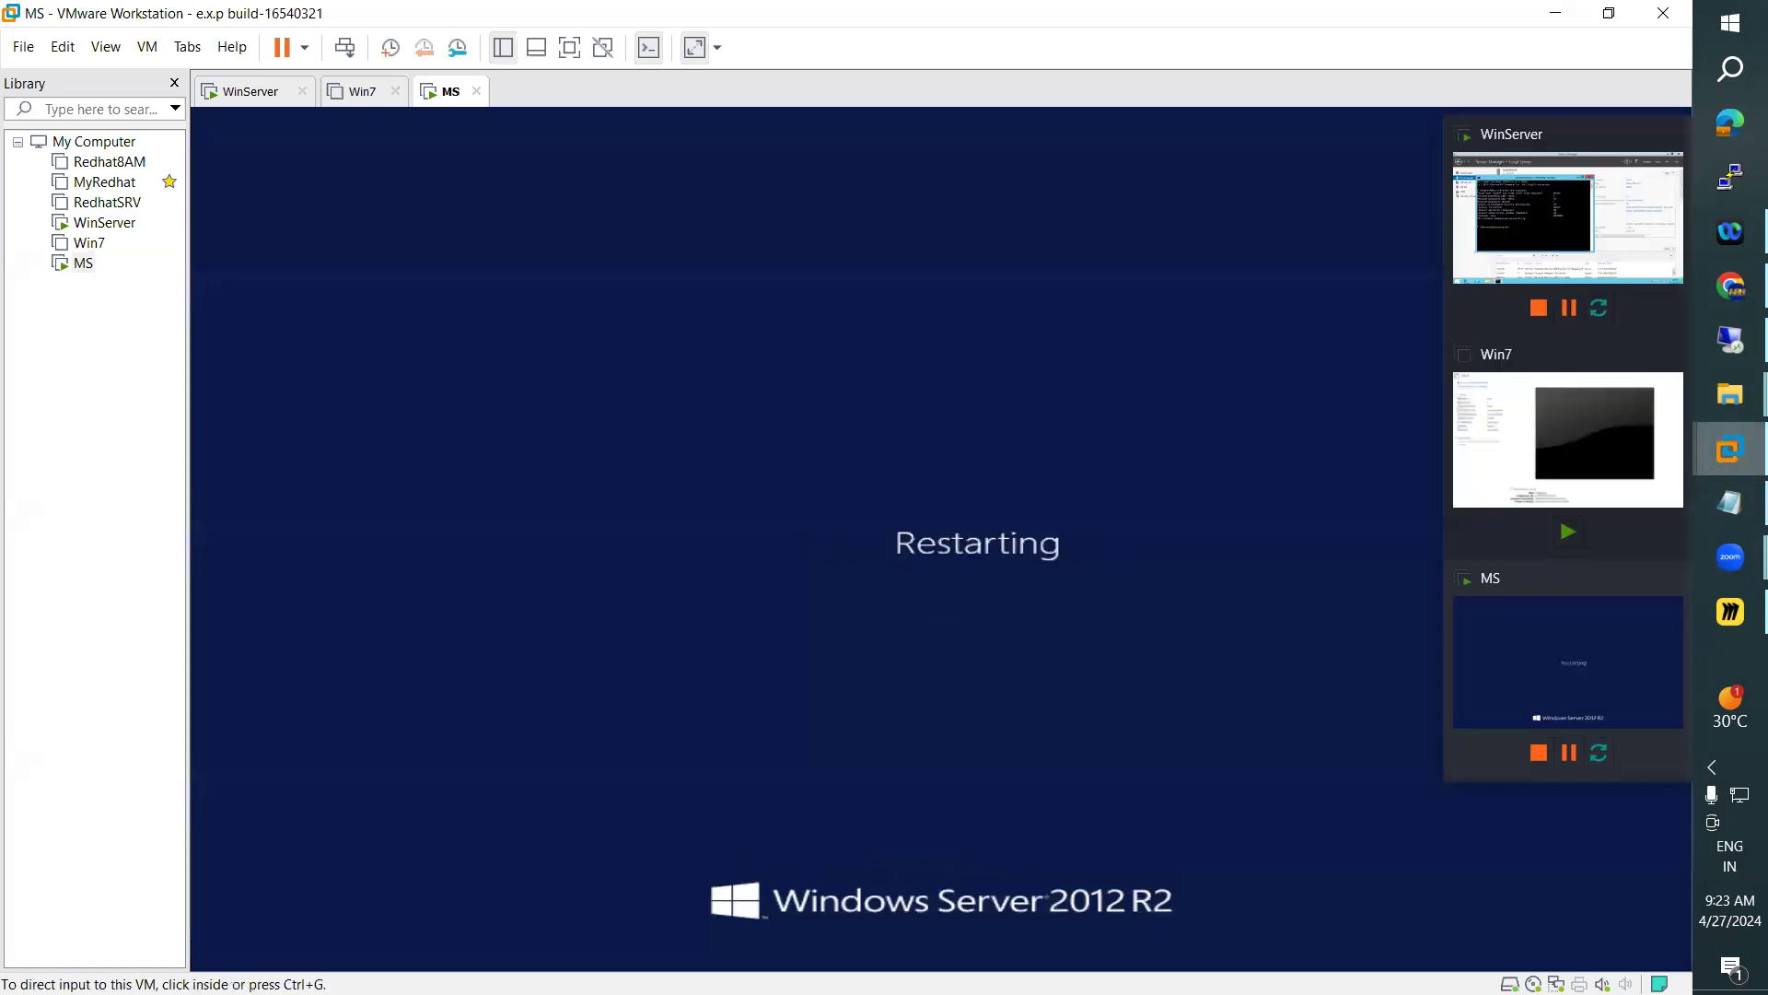
Switch to the Notepad notes and review the member server, local user and domain user sections while MS restarts
{"action": "left_click", "coordinate": [1400, 449]}
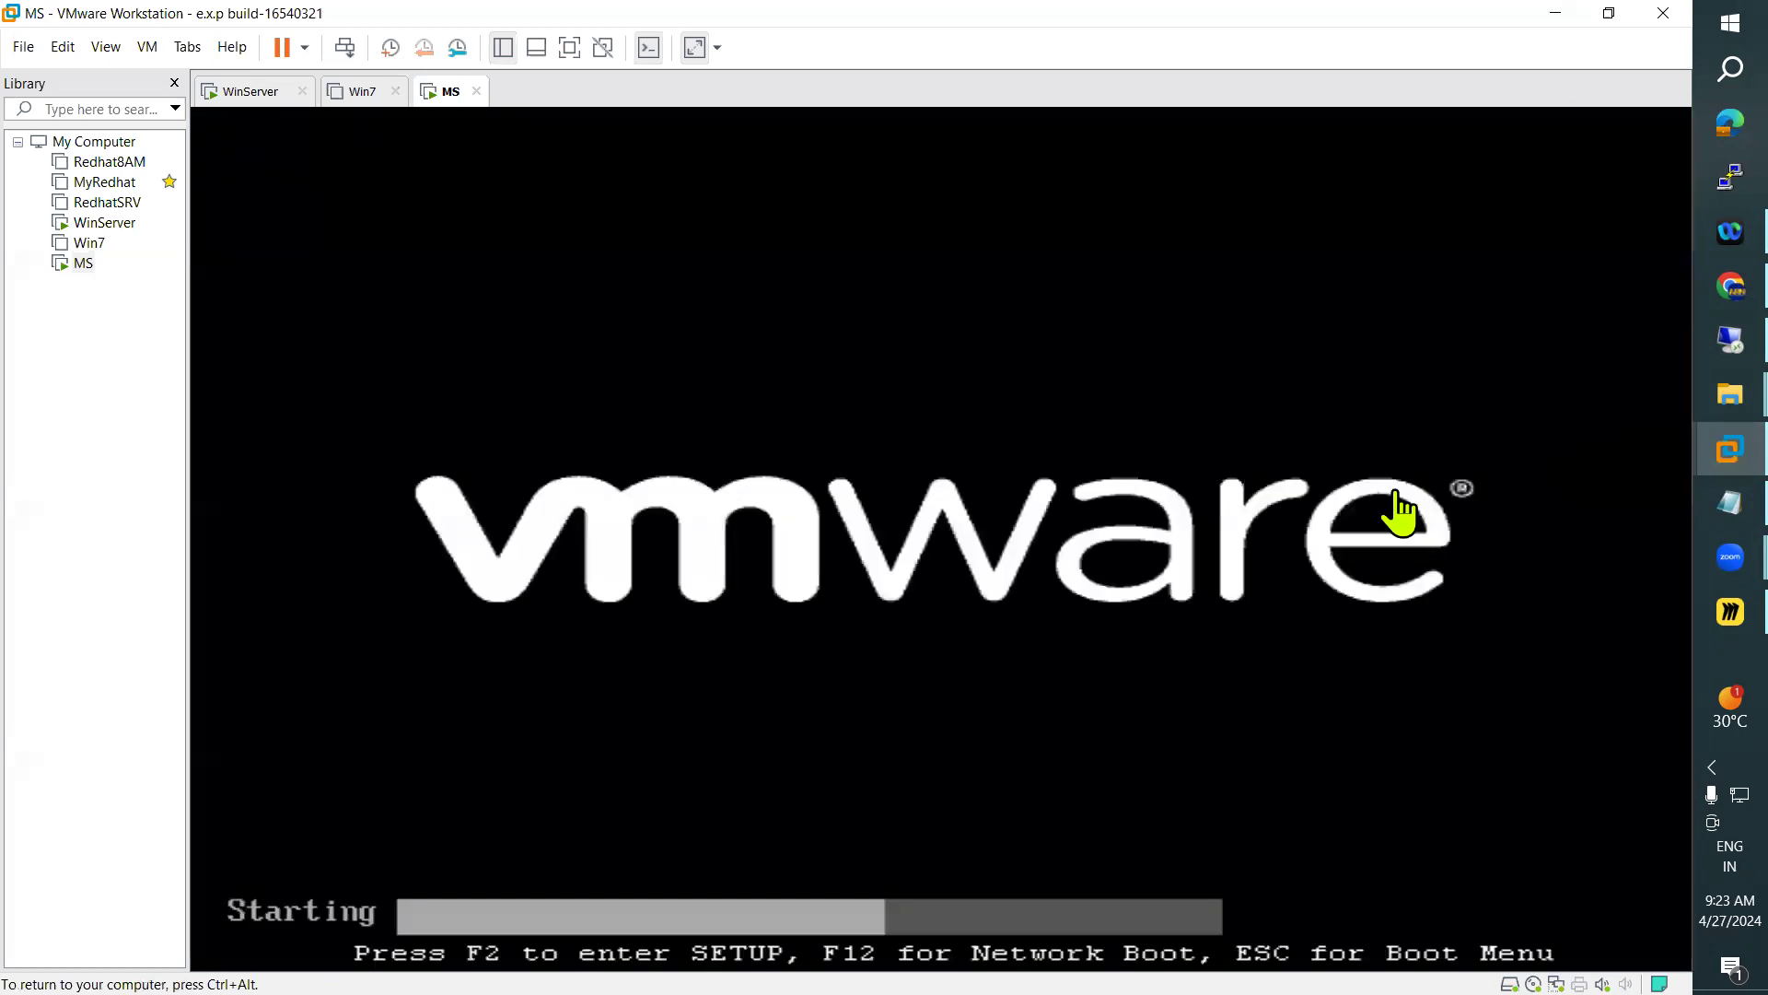
{"action": "key", "text": "ctrl+alt"}
{"action": "key", "text": "alt+Tab"}
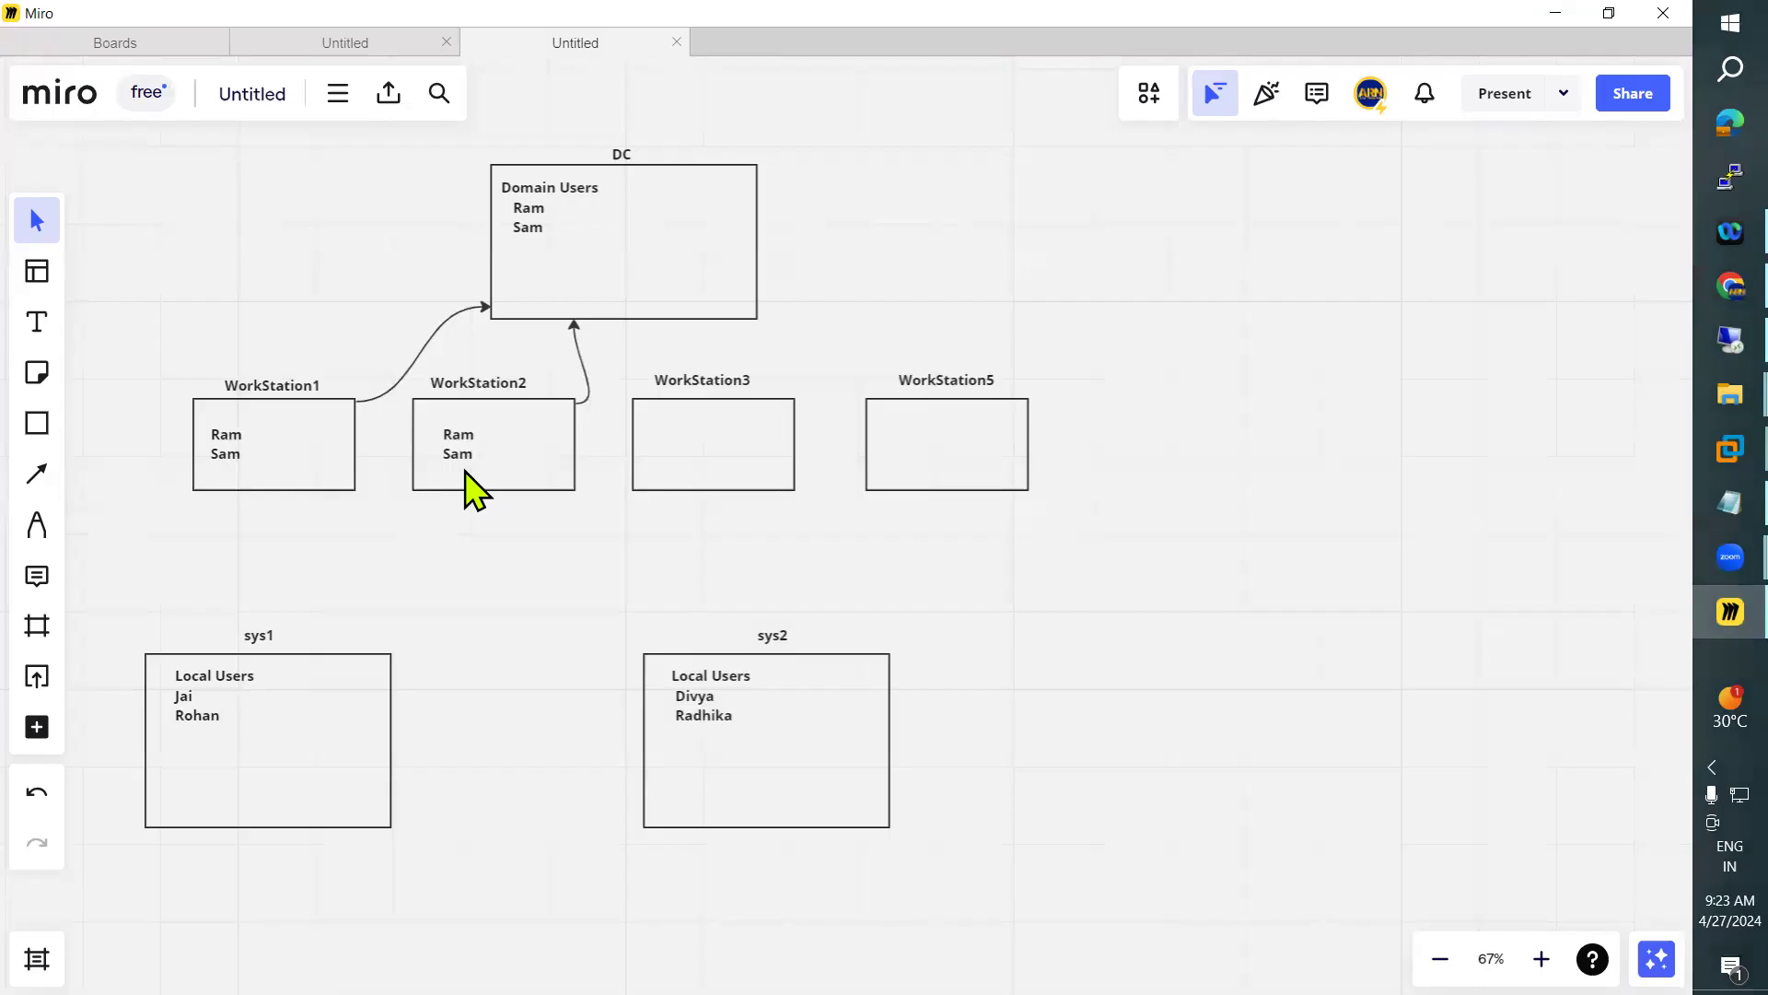
{"action": "key", "text": "alt+Tab"}
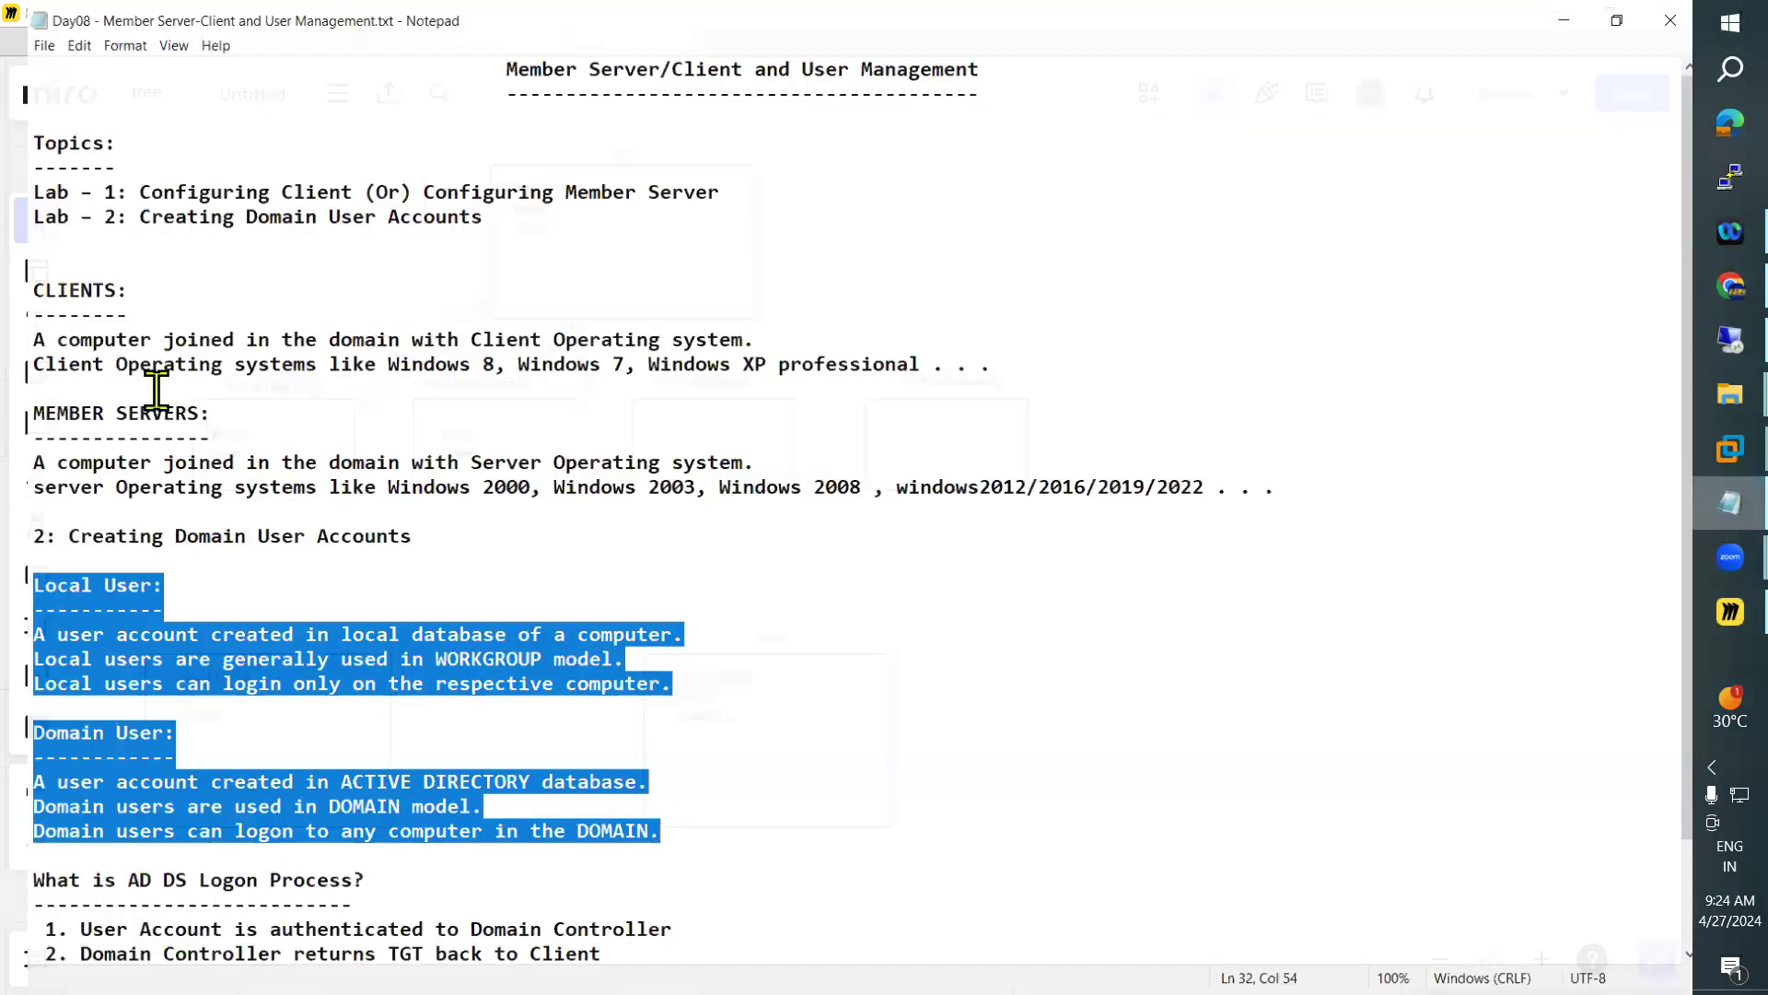
{"action": "left_click", "coordinate": [126, 410]}
{"action": "double_click", "coordinate": [126, 409]}
{"action": "scroll", "coordinate": [188, 561], "scroll_direction": "down", "scroll_amount": 2}
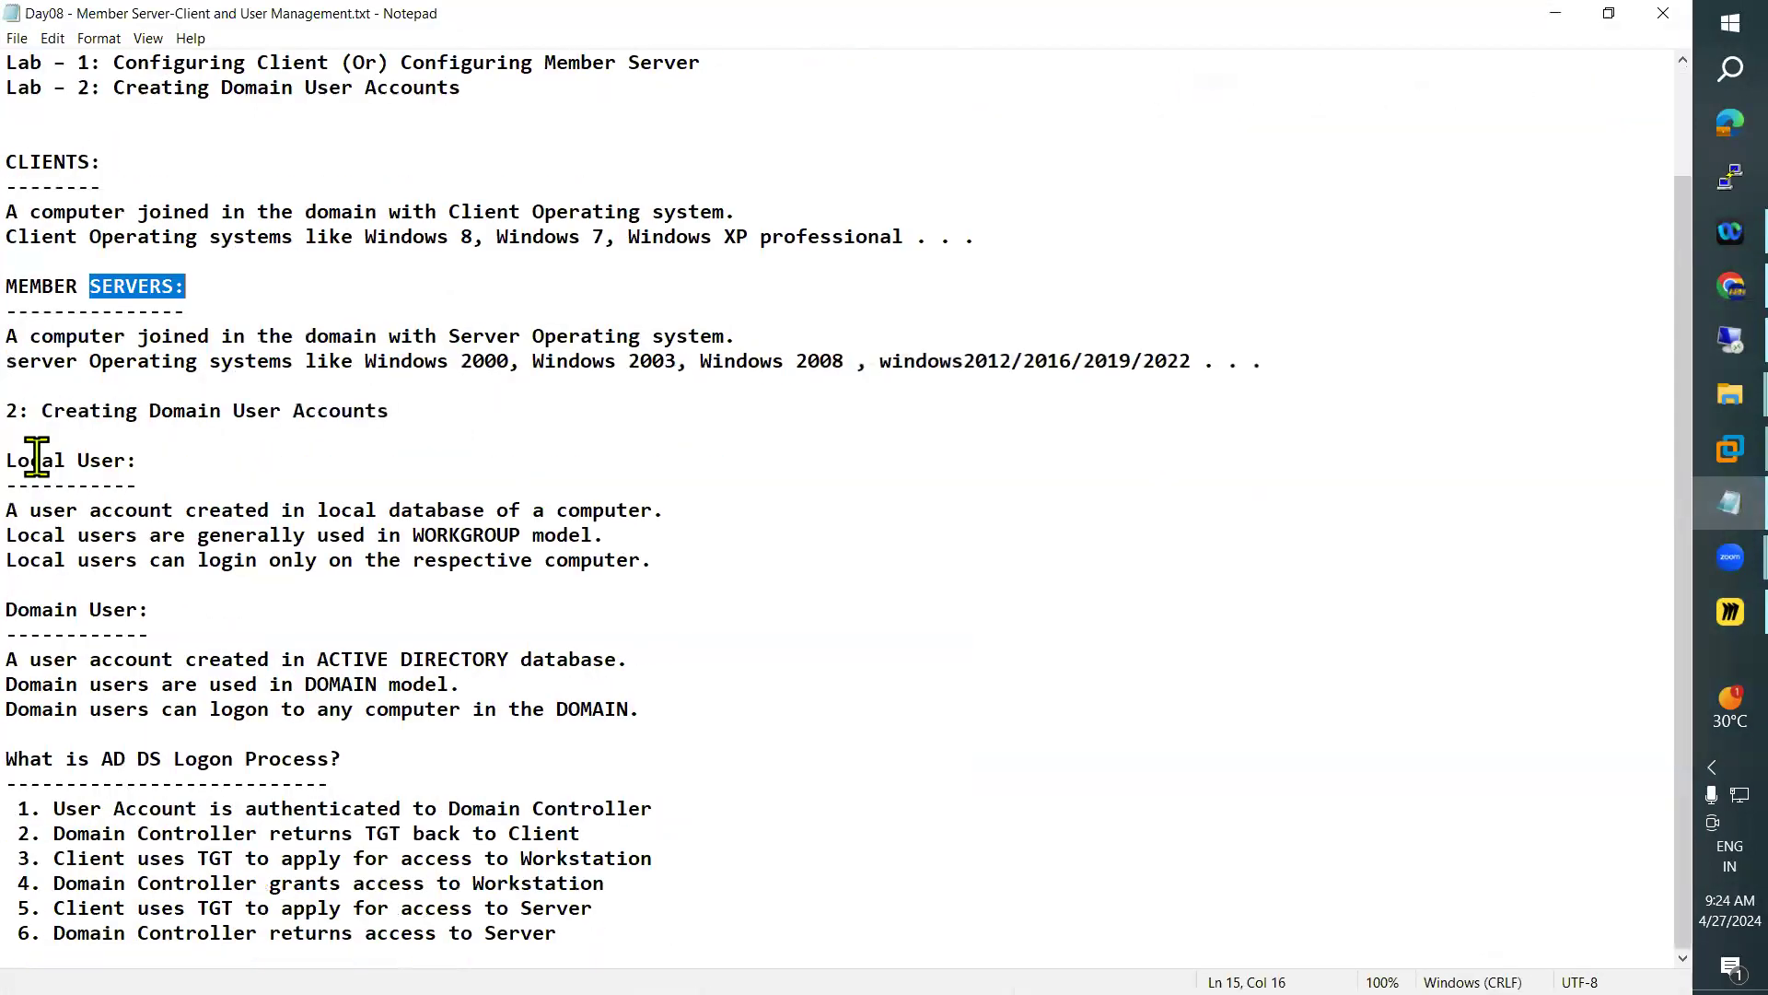
{"action": "left_click_drag", "start_coordinate": [6, 460], "coordinate": [138, 484]}
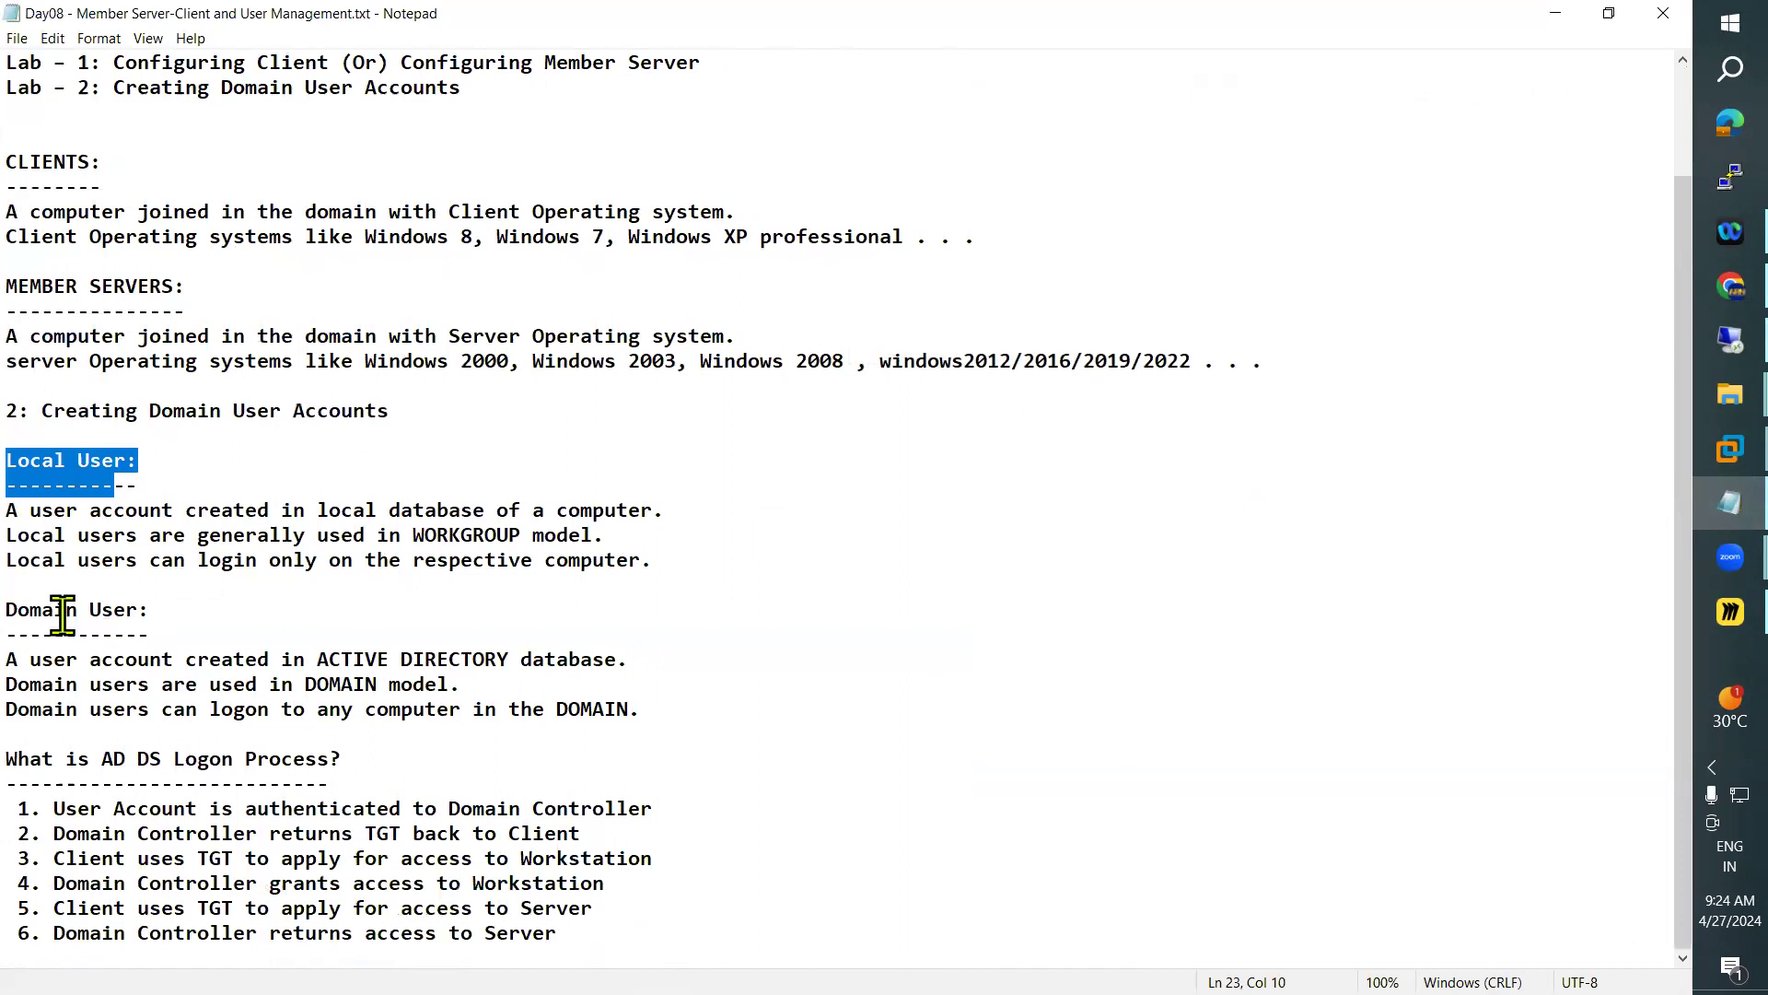
{"action": "left_click_drag", "start_coordinate": [5, 609], "coordinate": [127, 611]}
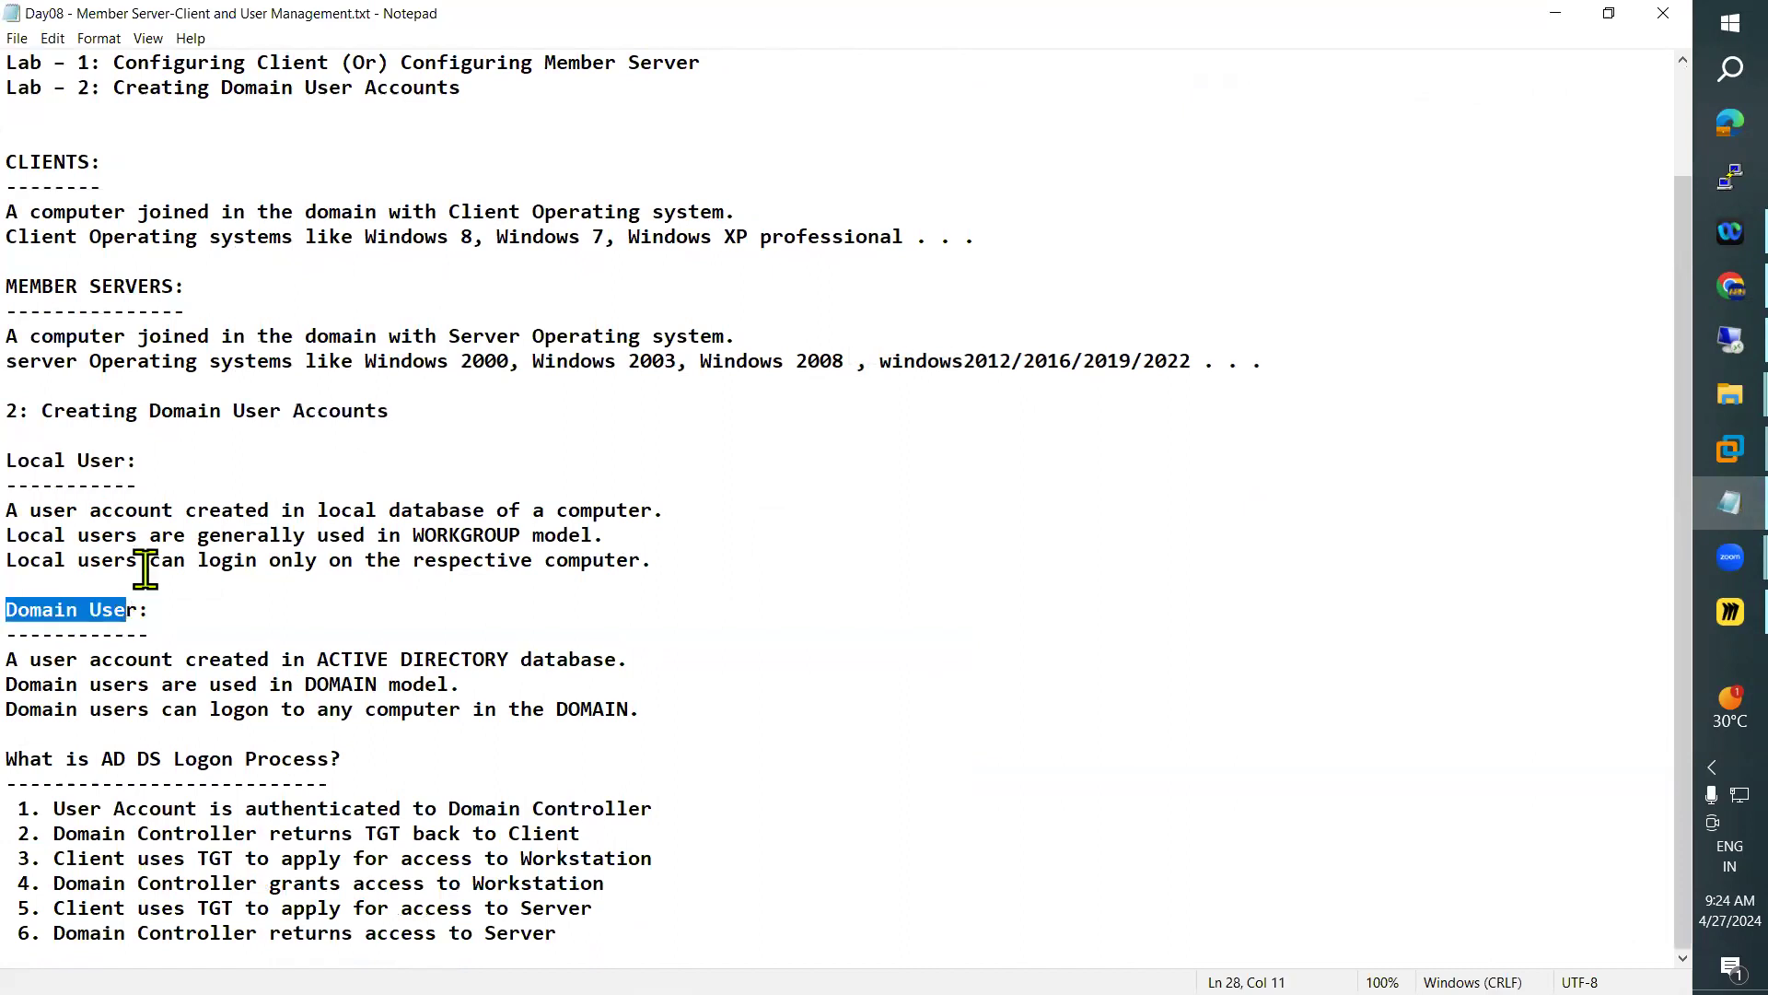
{"action": "scroll", "coordinate": [162, 534], "scroll_direction": "up", "scroll_amount": 2}
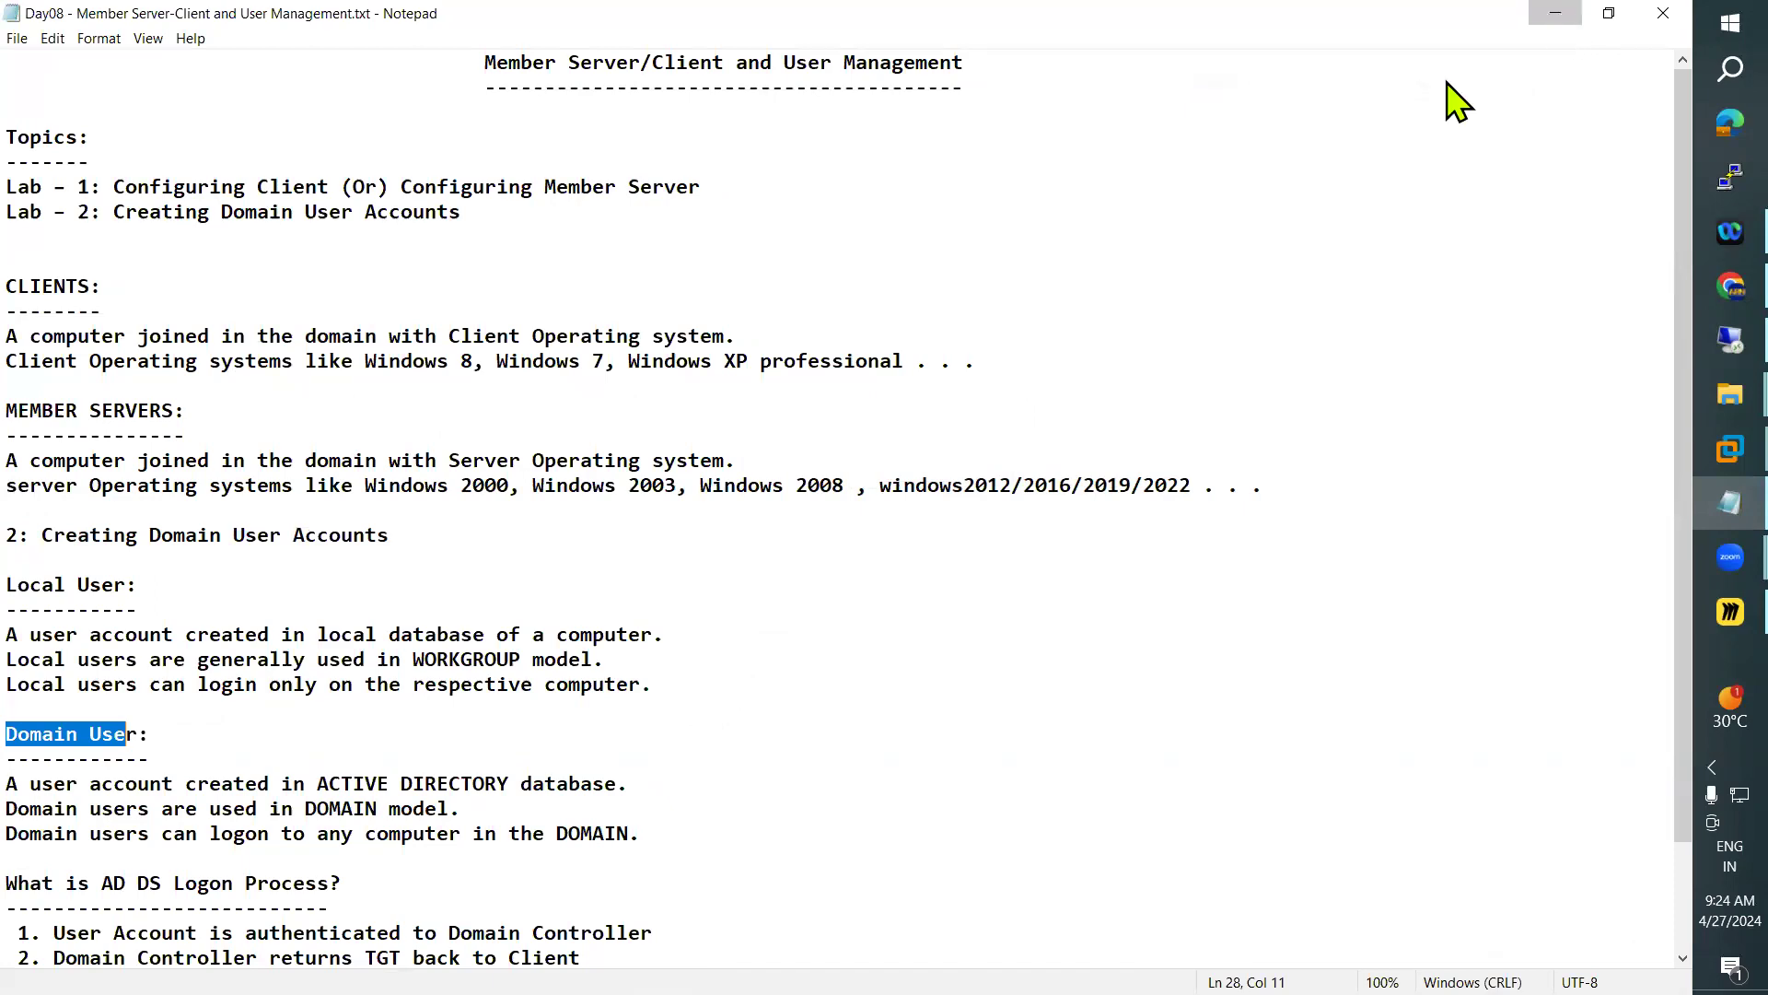
{"action": "left_click", "coordinate": [1555, 13]}
{"action": "left_click", "coordinate": [1558, 12]}
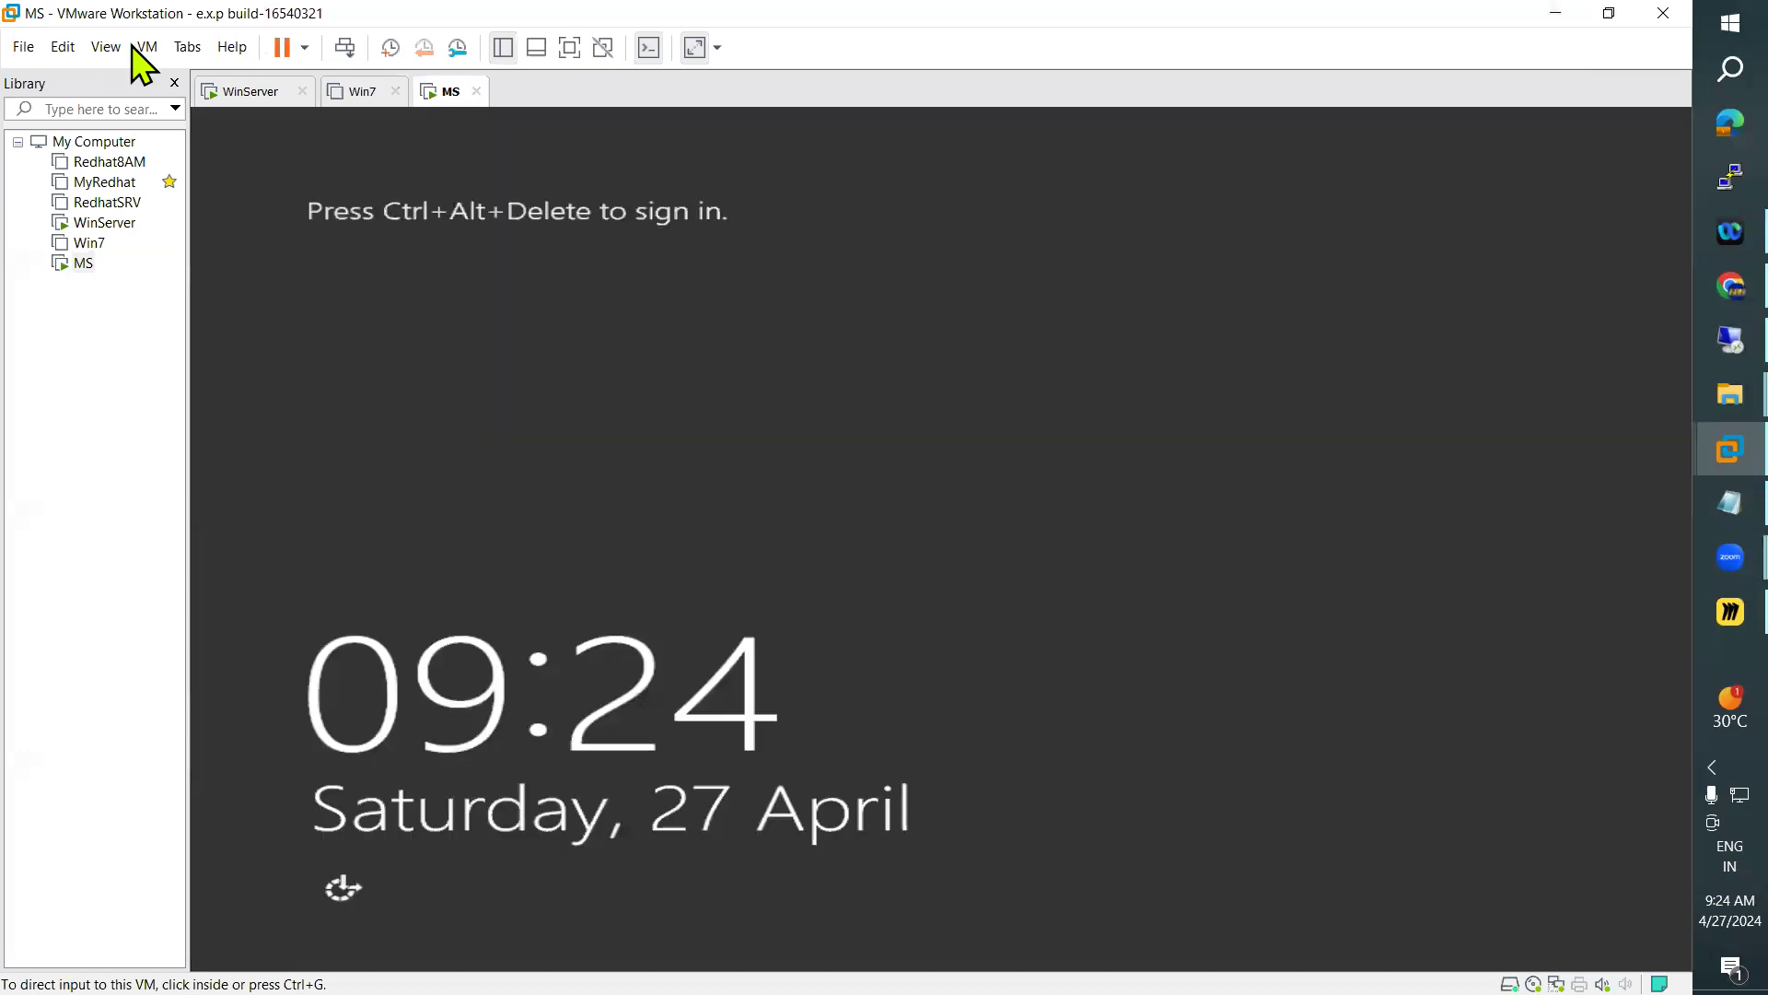
Bring up the sign-in screen of the MS virtual machine and sign in as Administrator with the account password
{"action": "left_click", "coordinate": [148, 47]}
{"action": "left_click", "coordinate": [272, 157]}
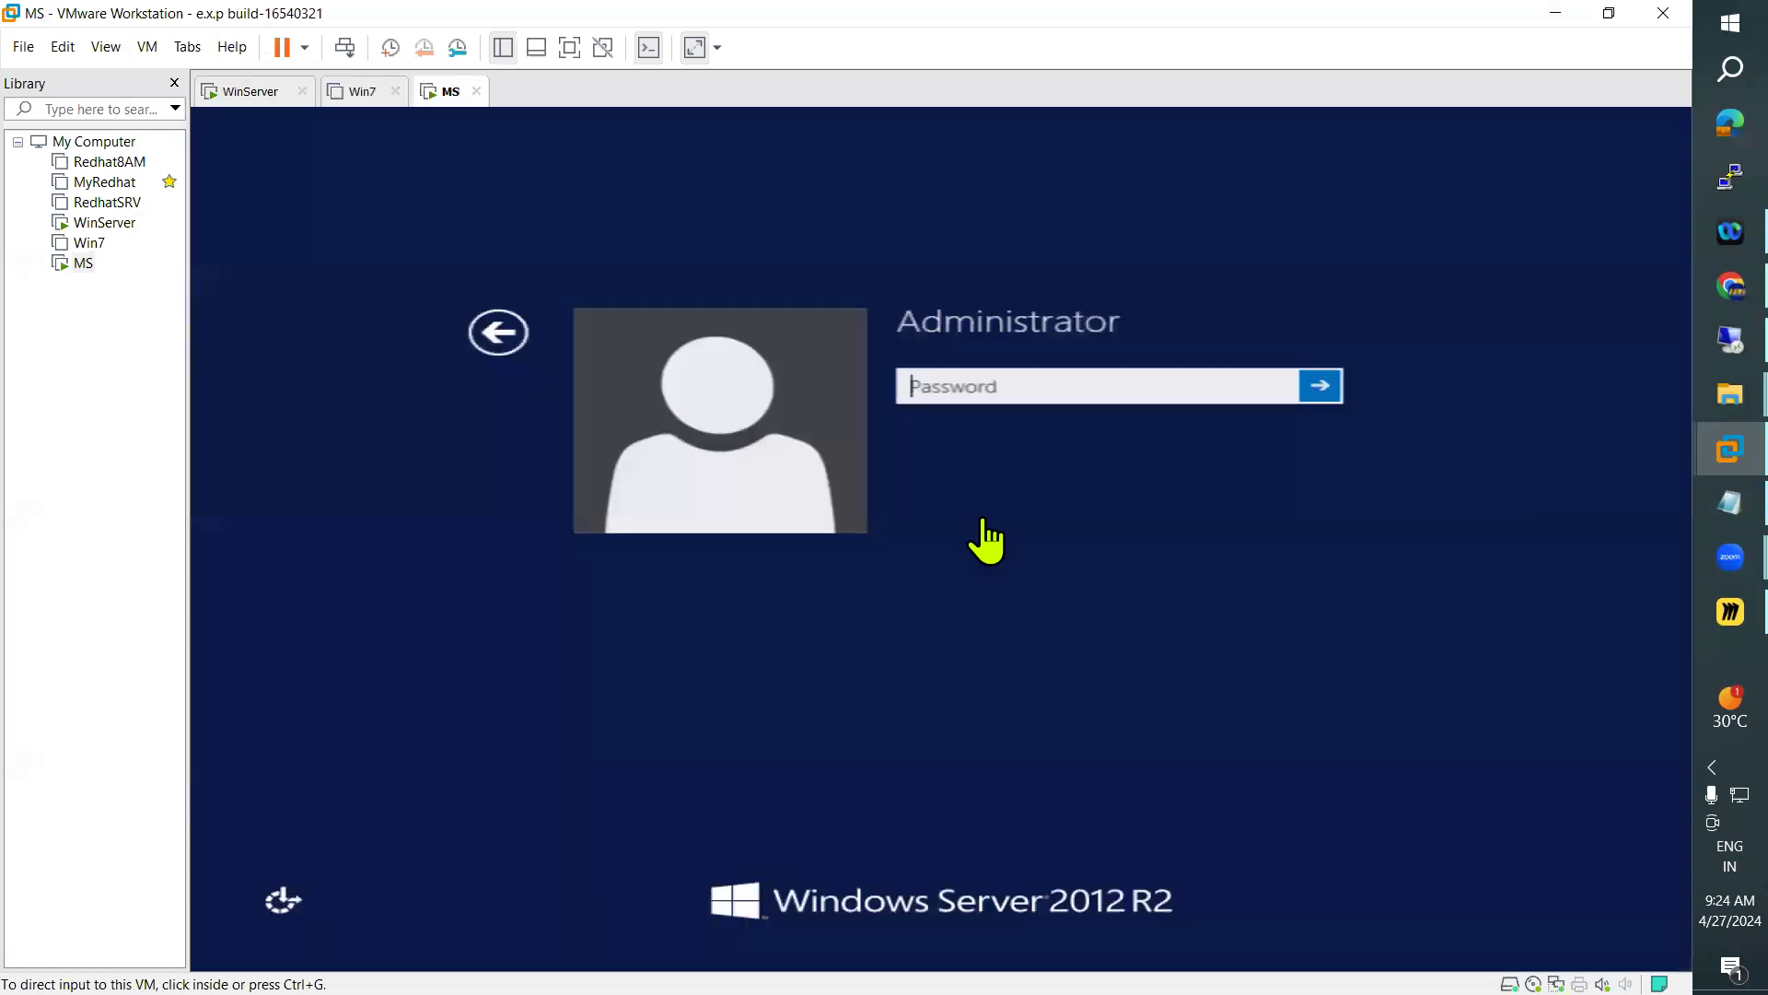
{"action": "left_click", "coordinate": [953, 384]}
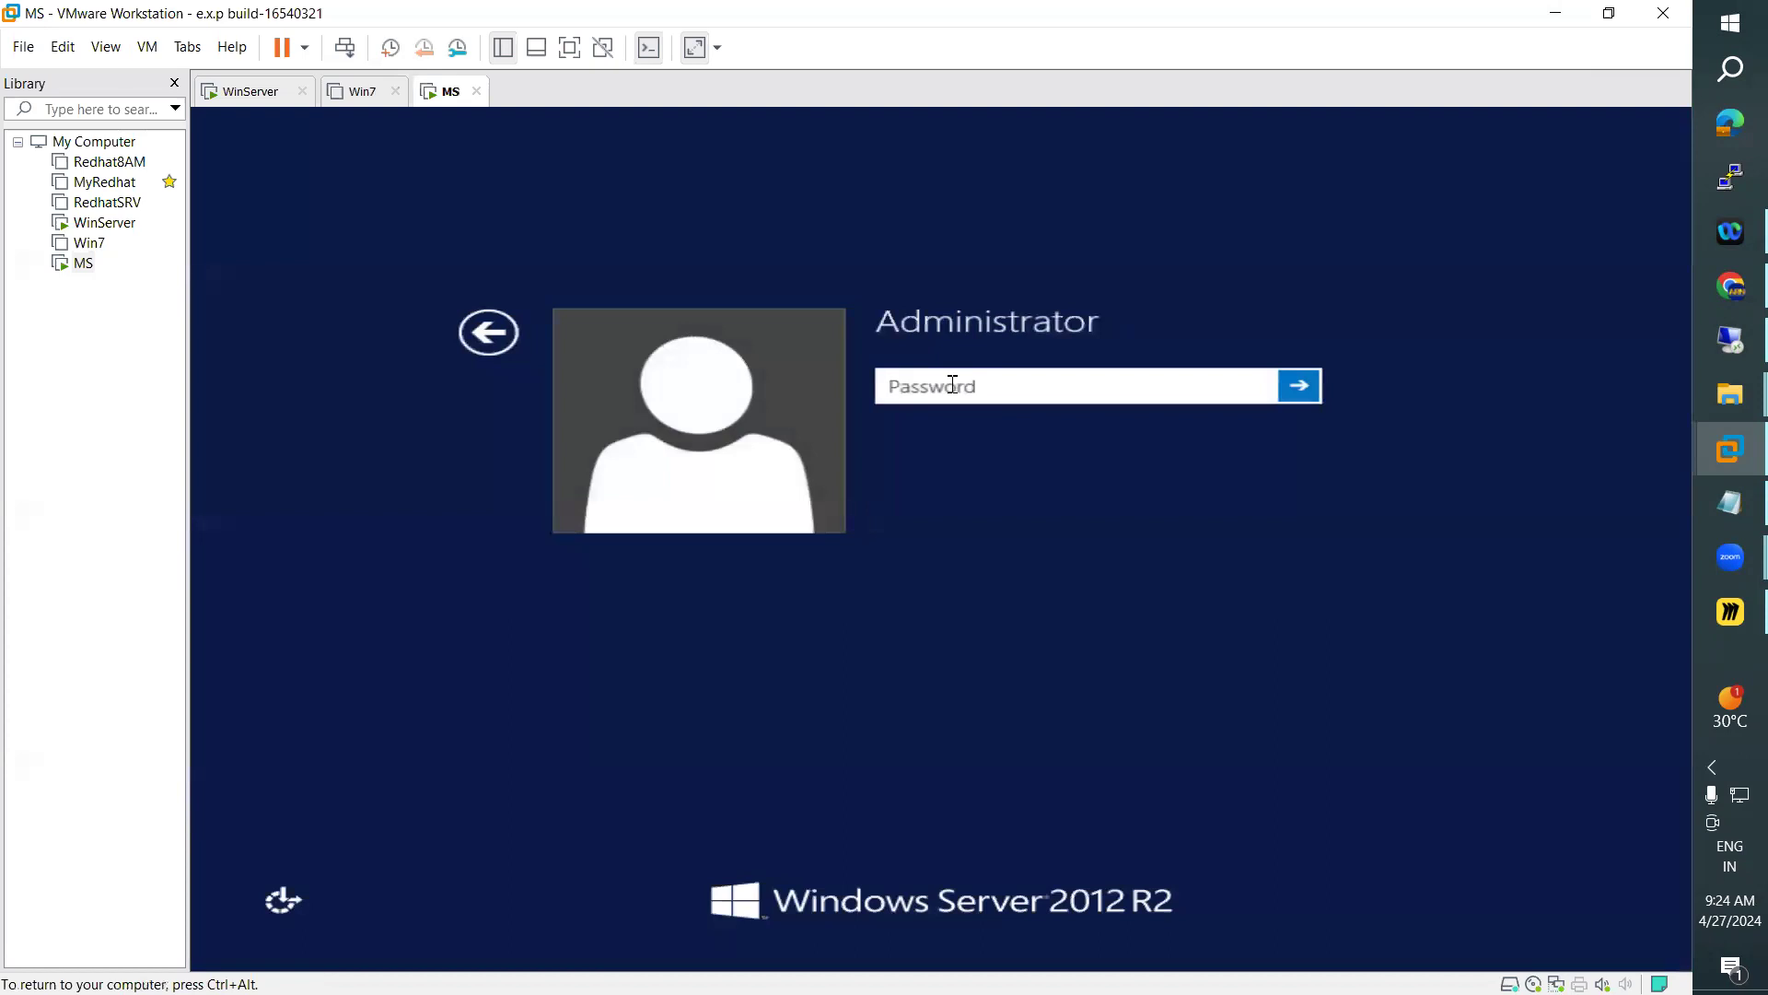
{"action": "type", "text": "••••••••••"}
{"action": "key", "text": "Return"}
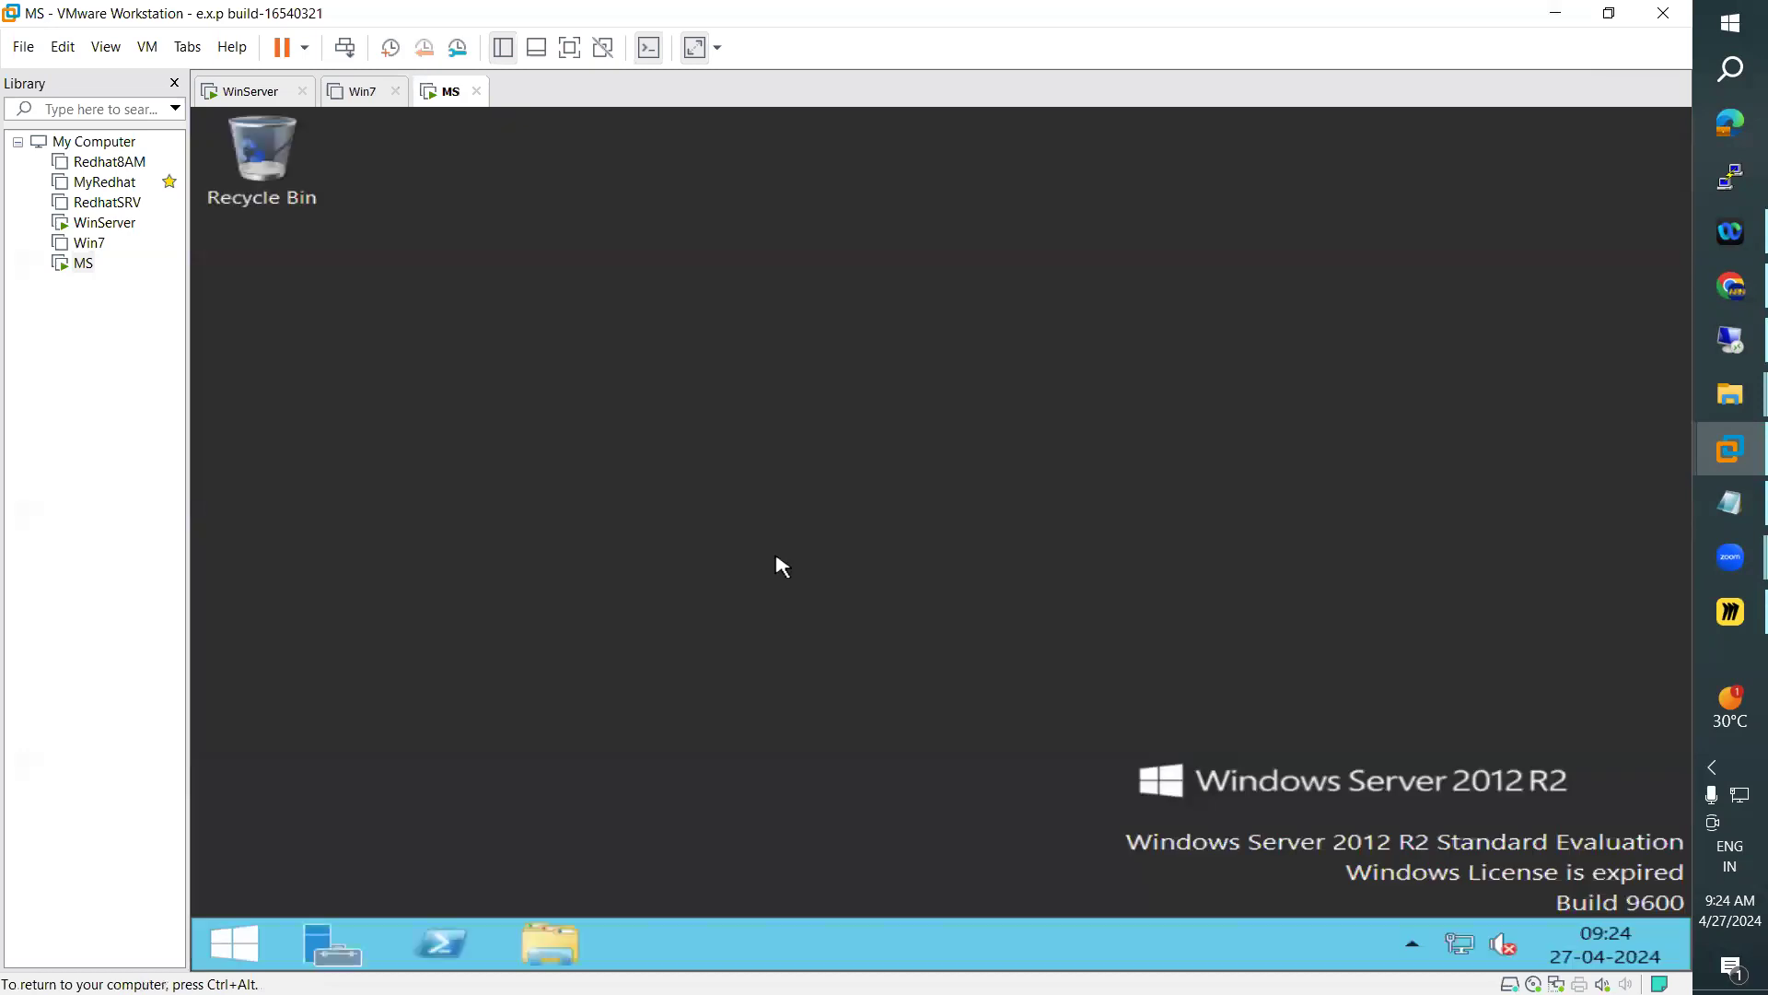
{"action": "left_click", "coordinate": [243, 949]}
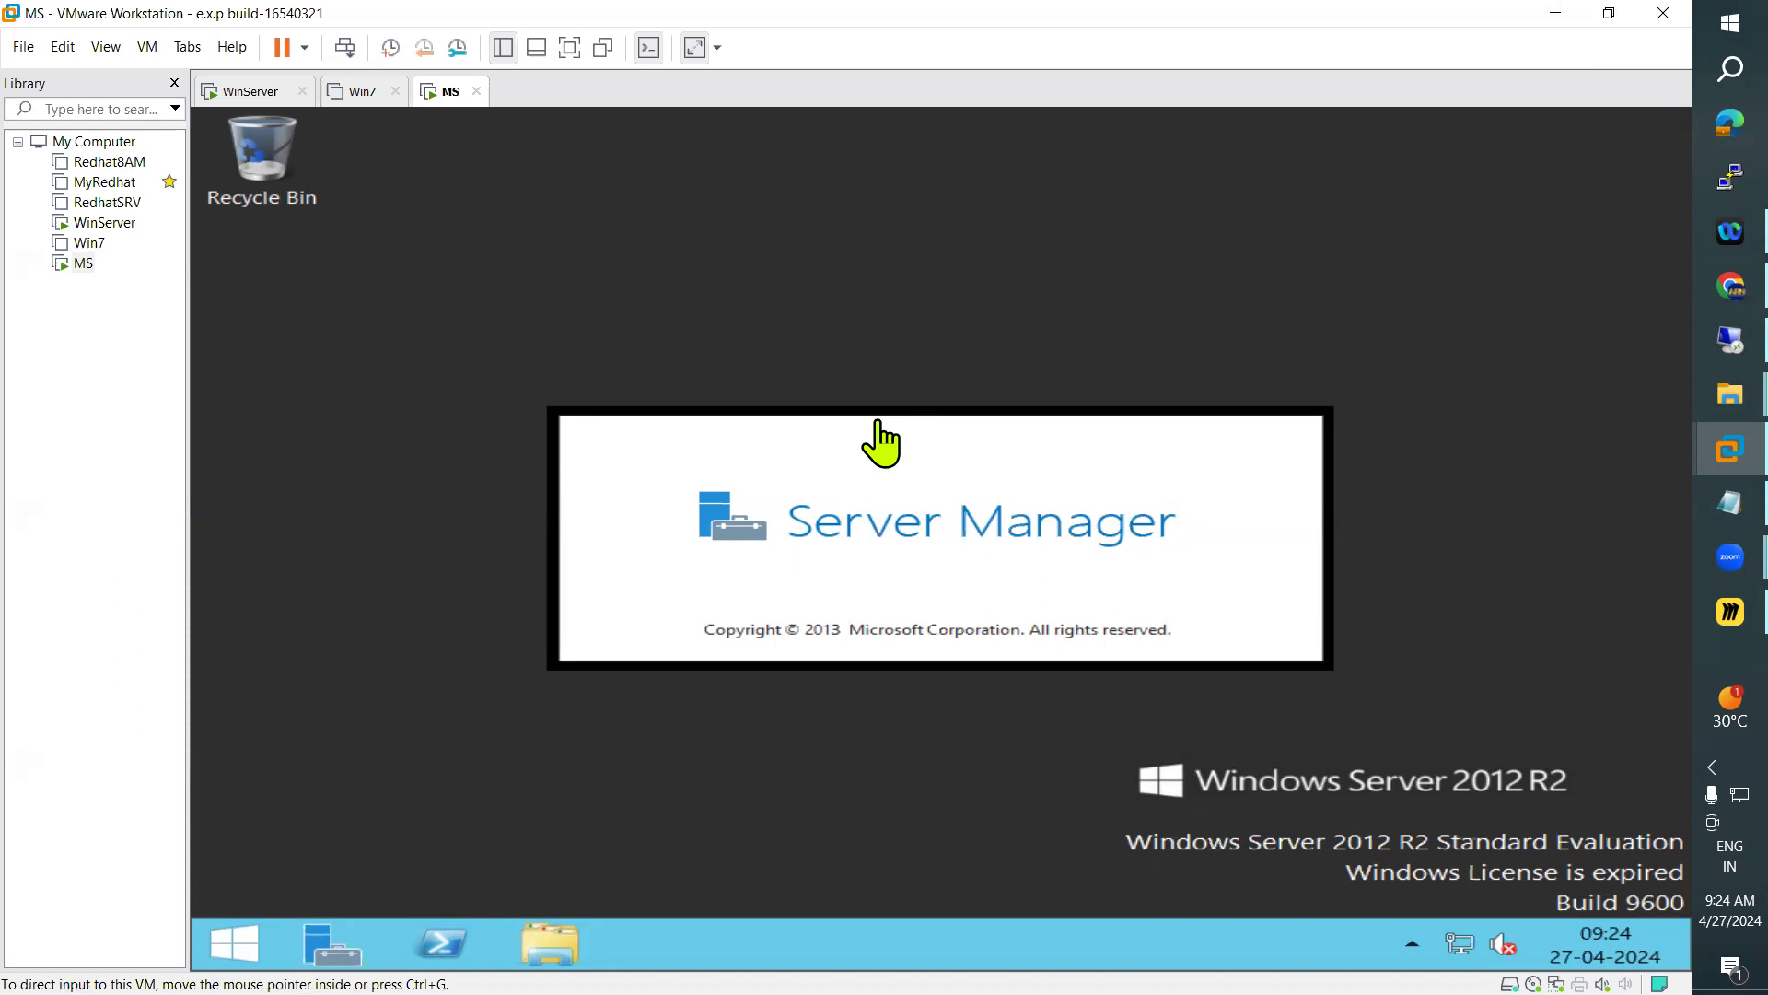
Switch to the WinServer virtual machine and unlock the ARN\Administrator session with the account password
{"action": "left_click", "coordinate": [245, 92]}
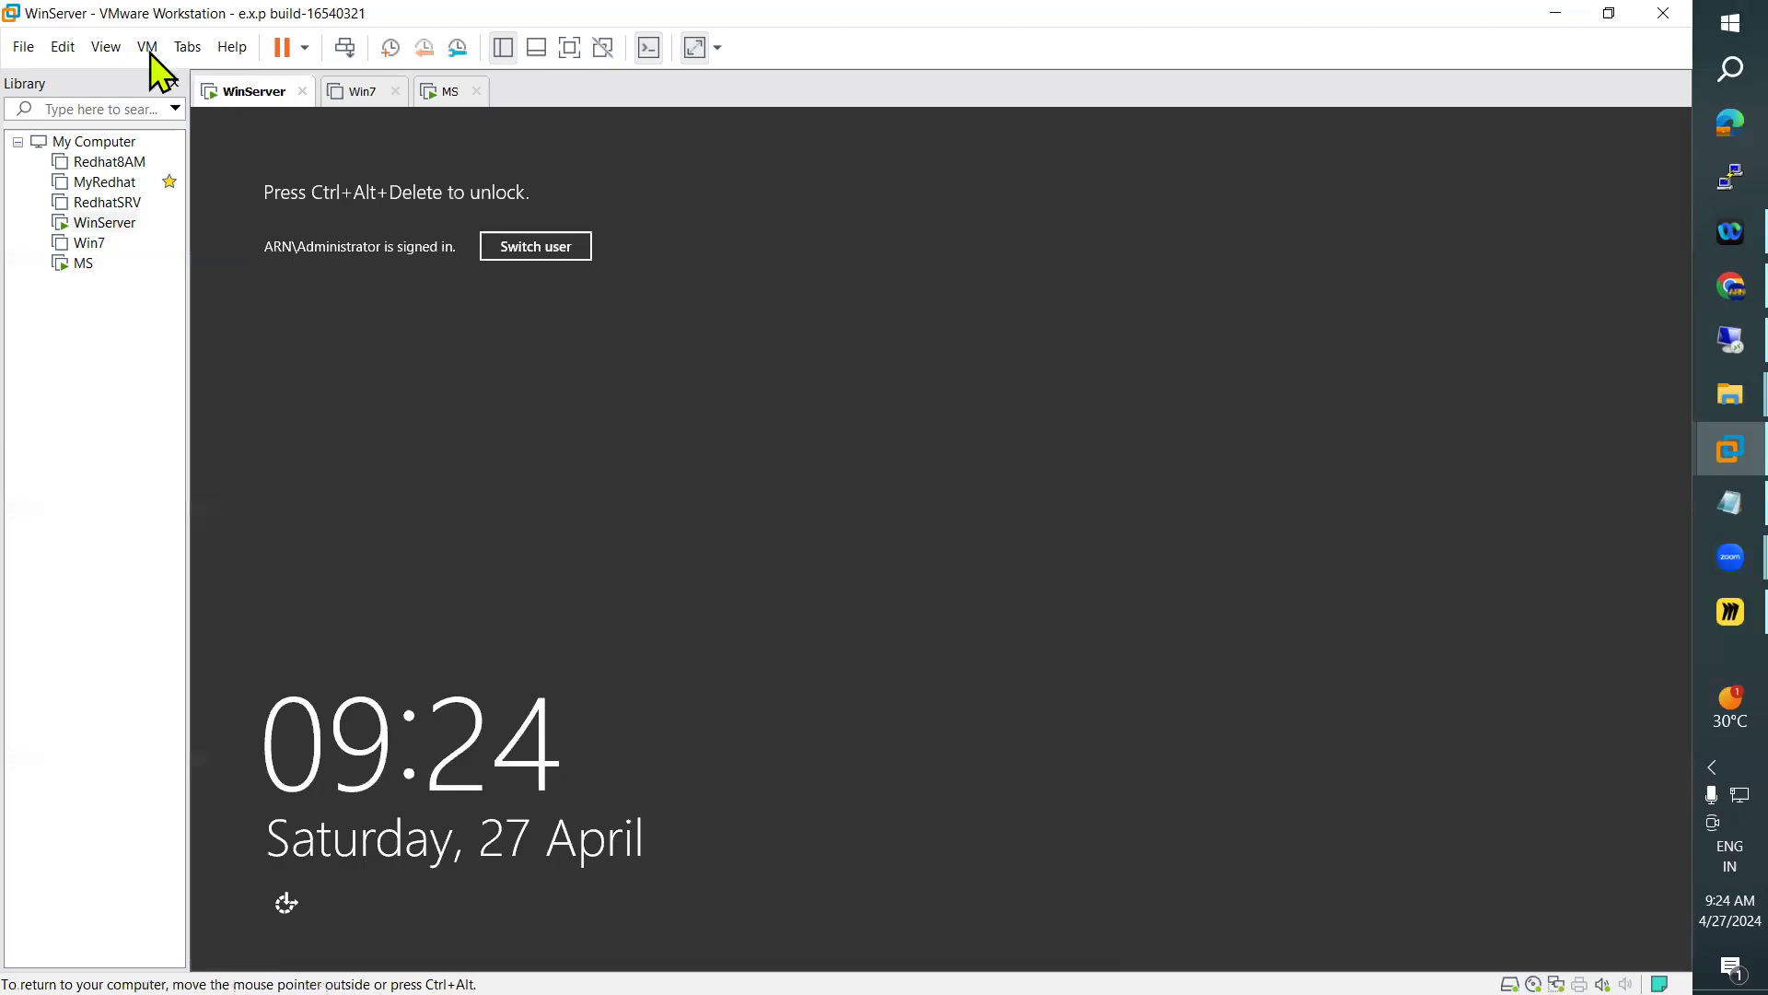
{"action": "left_click", "coordinate": [147, 47]}
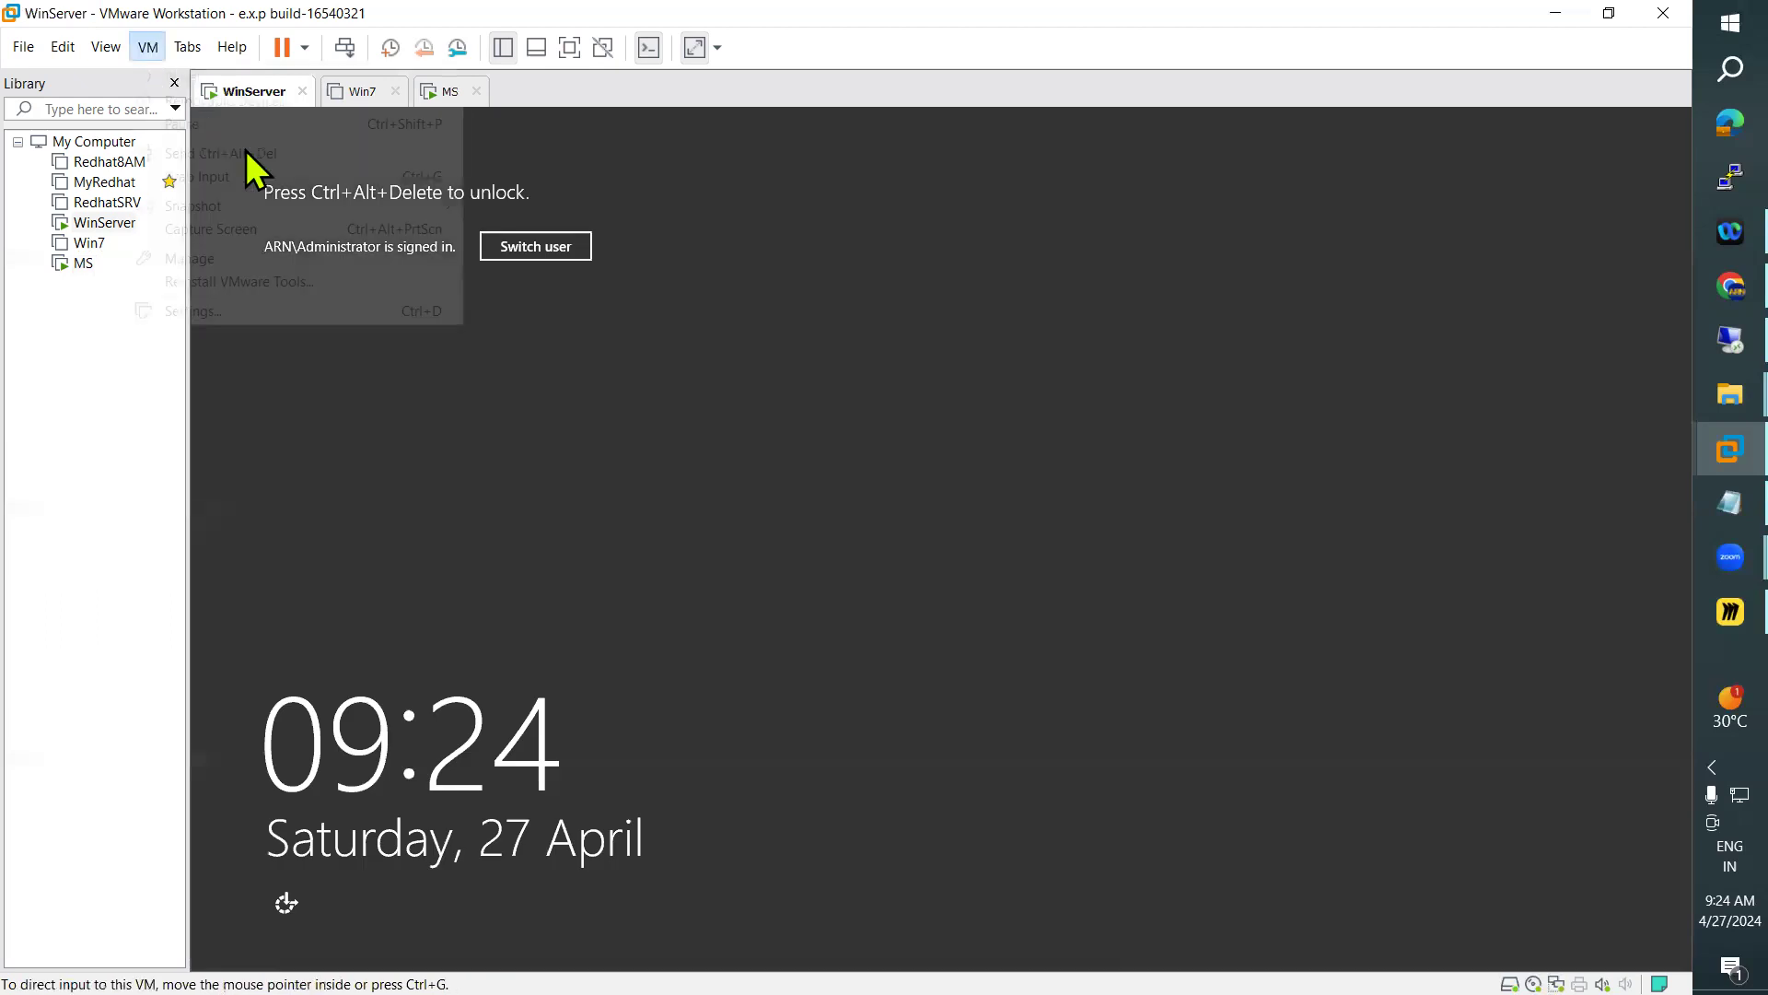
{"action": "left_click", "coordinate": [245, 151]}
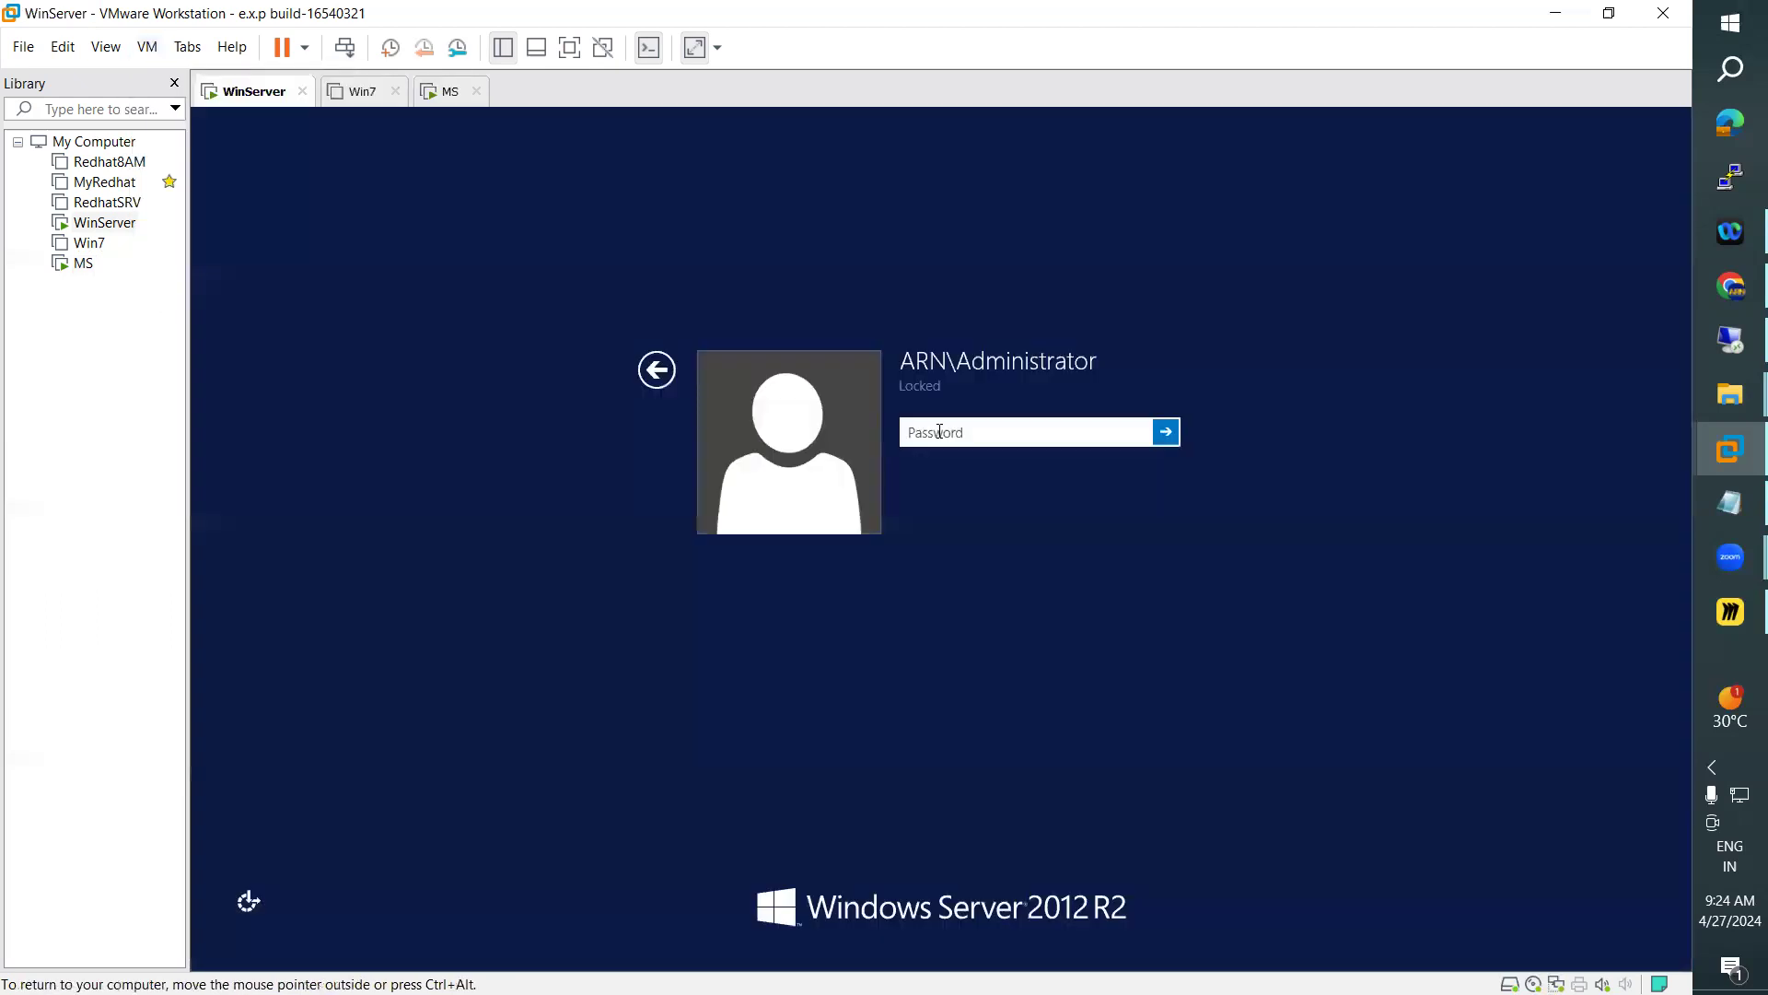
{"action": "type", "text": "•••••••••"}
{"action": "key", "text": "Return"}
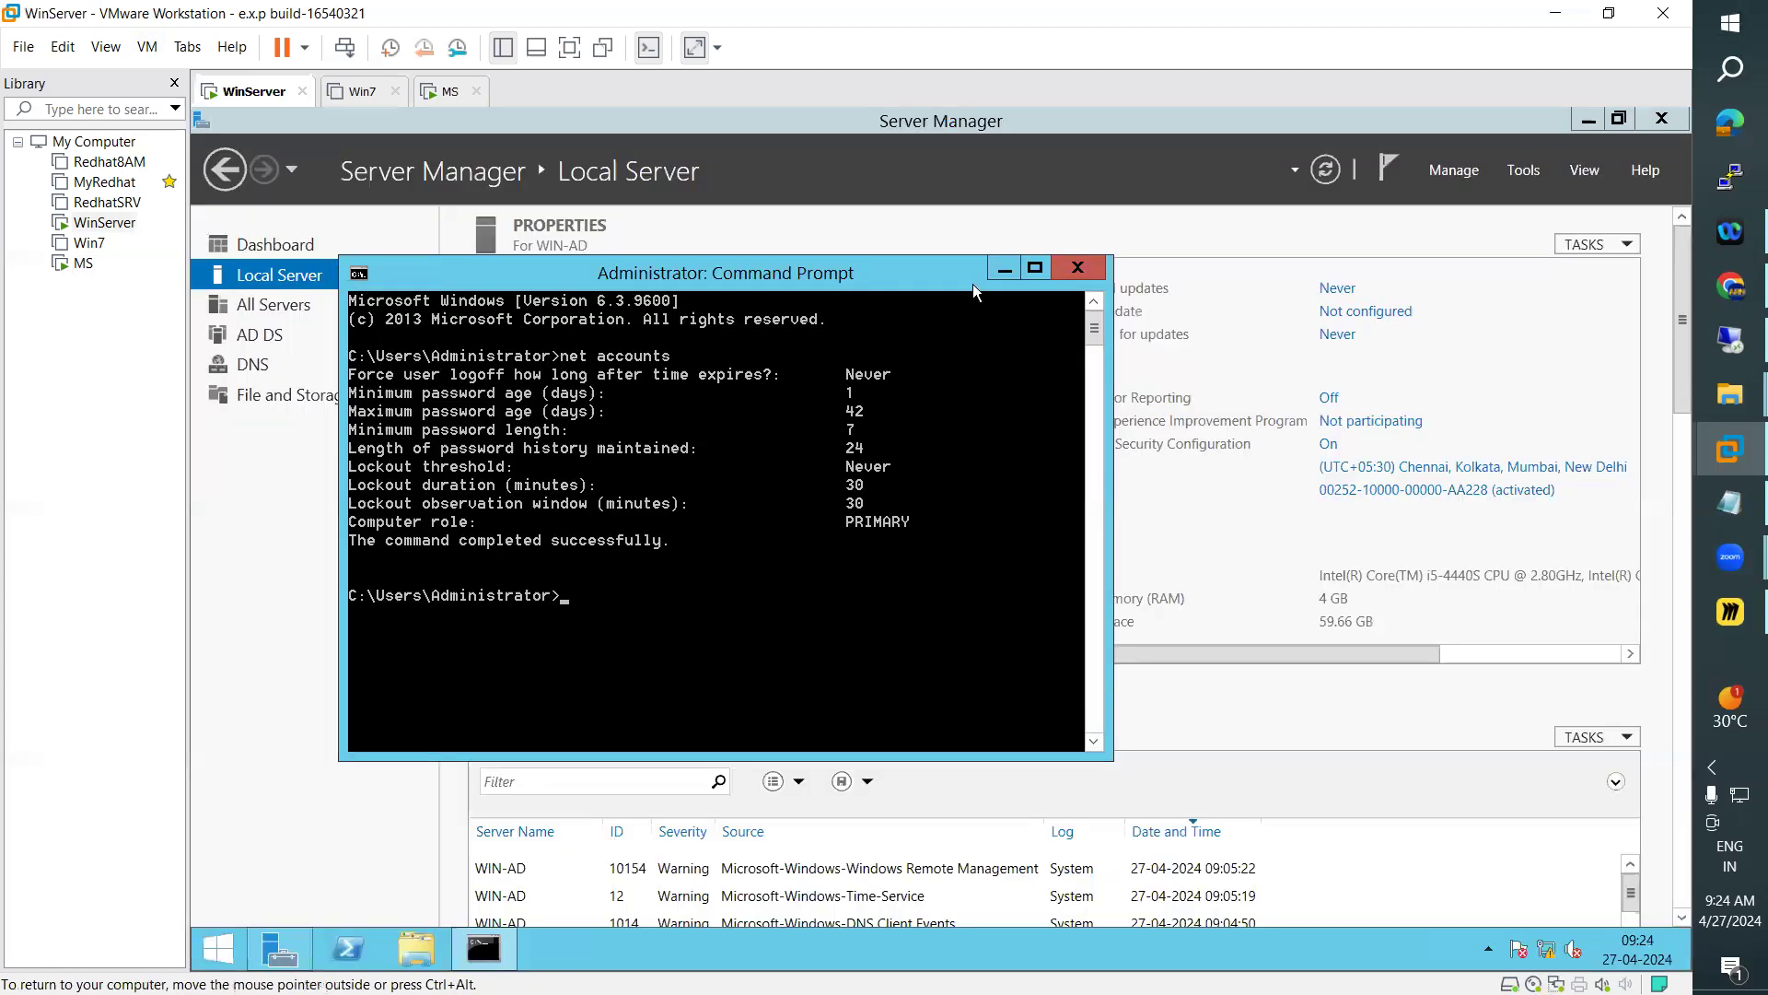
Bring Server Manager in front of the command prompt on WinServer and open Active Directory Users and Computers
{"action": "left_click", "coordinate": [1420, 223]}
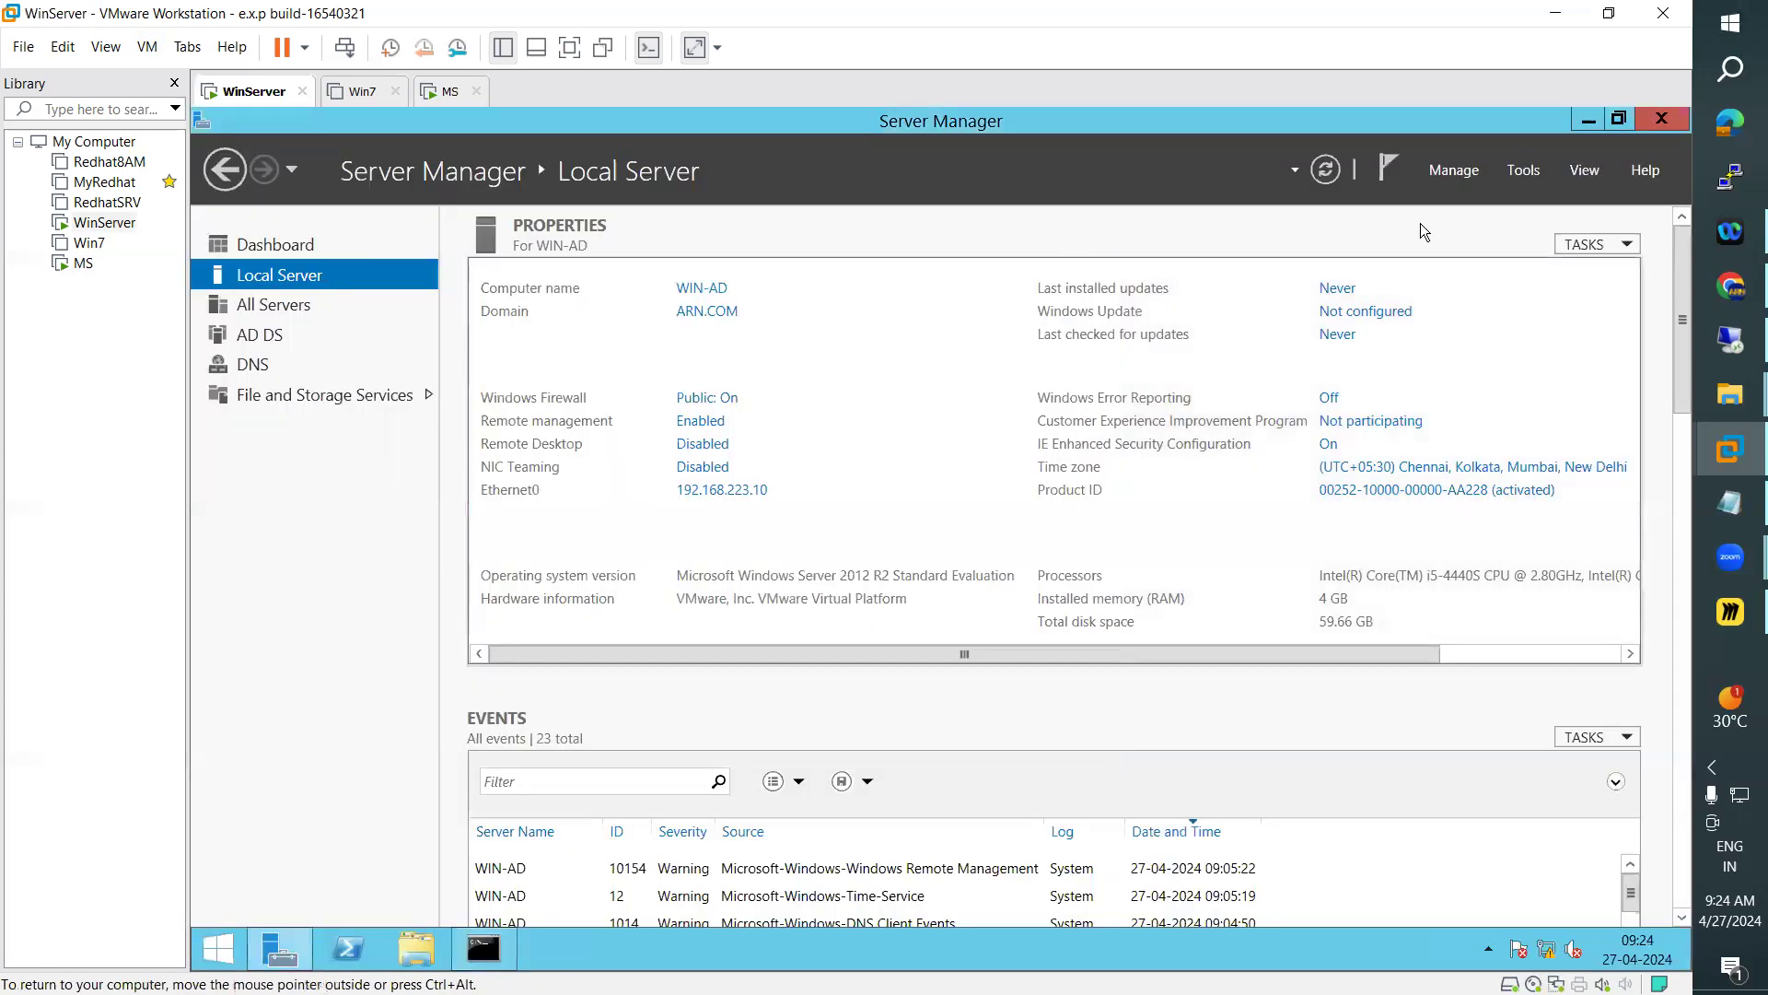
{"action": "left_click", "coordinate": [1525, 173]}
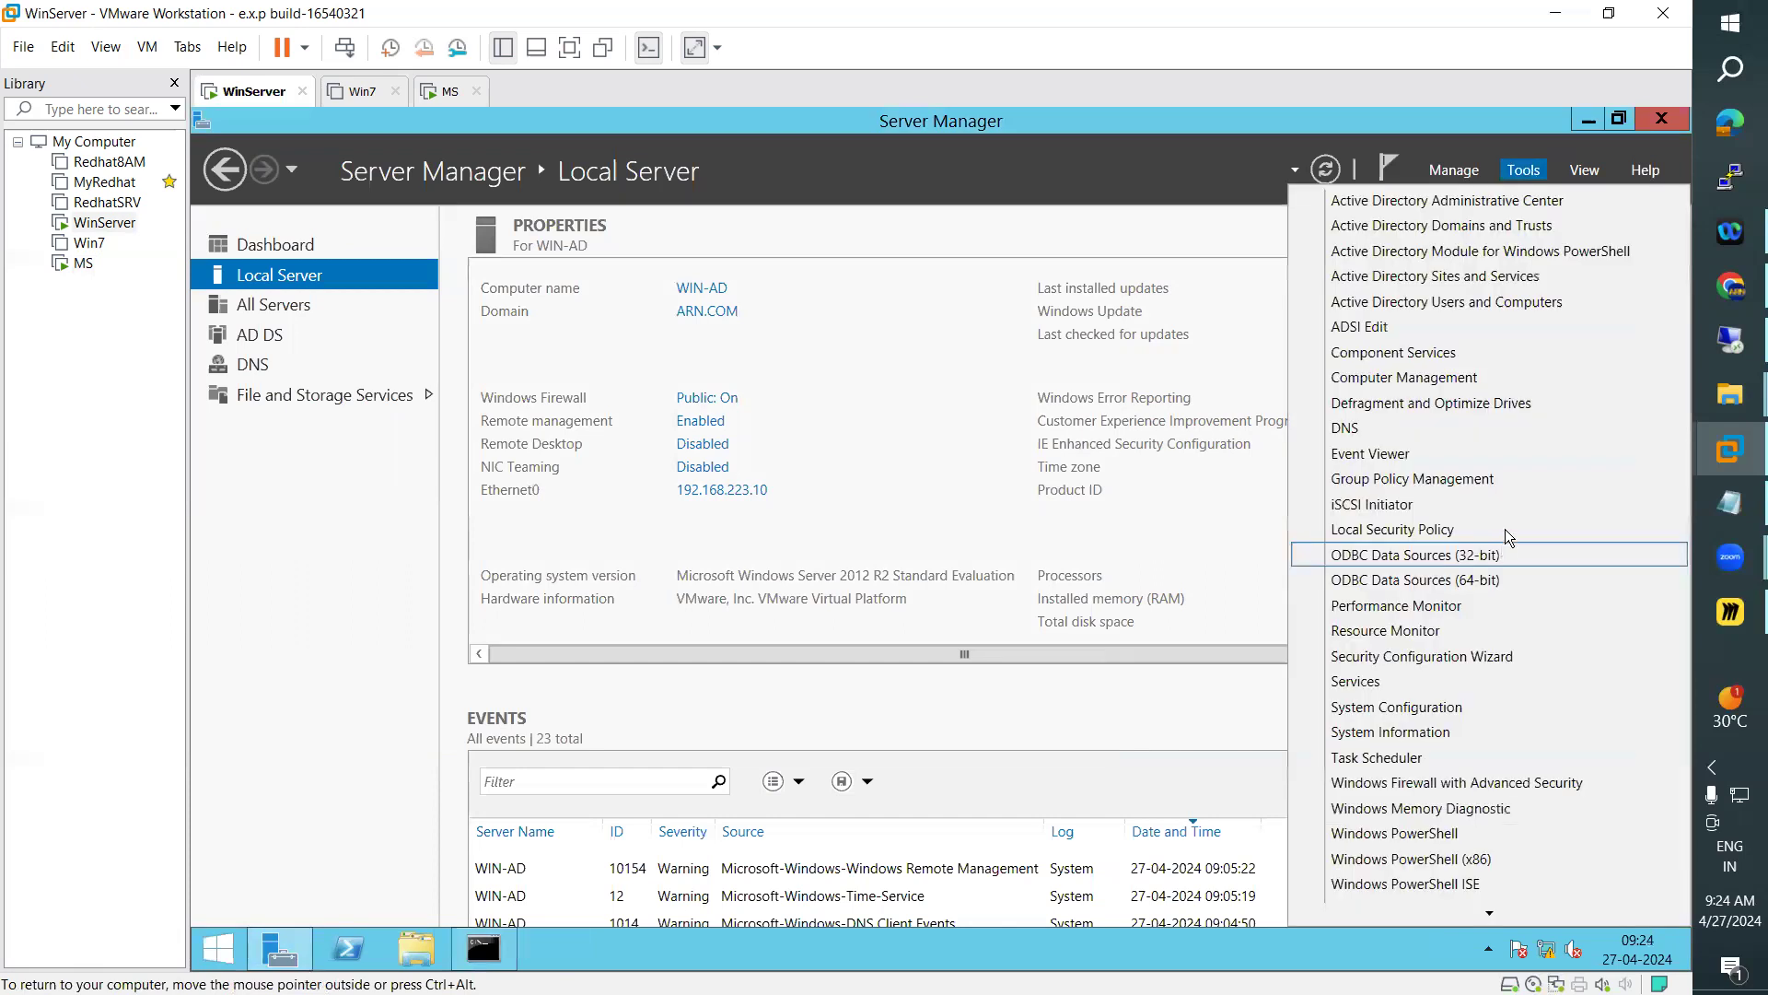
{"action": "left_click", "coordinate": [1476, 302]}
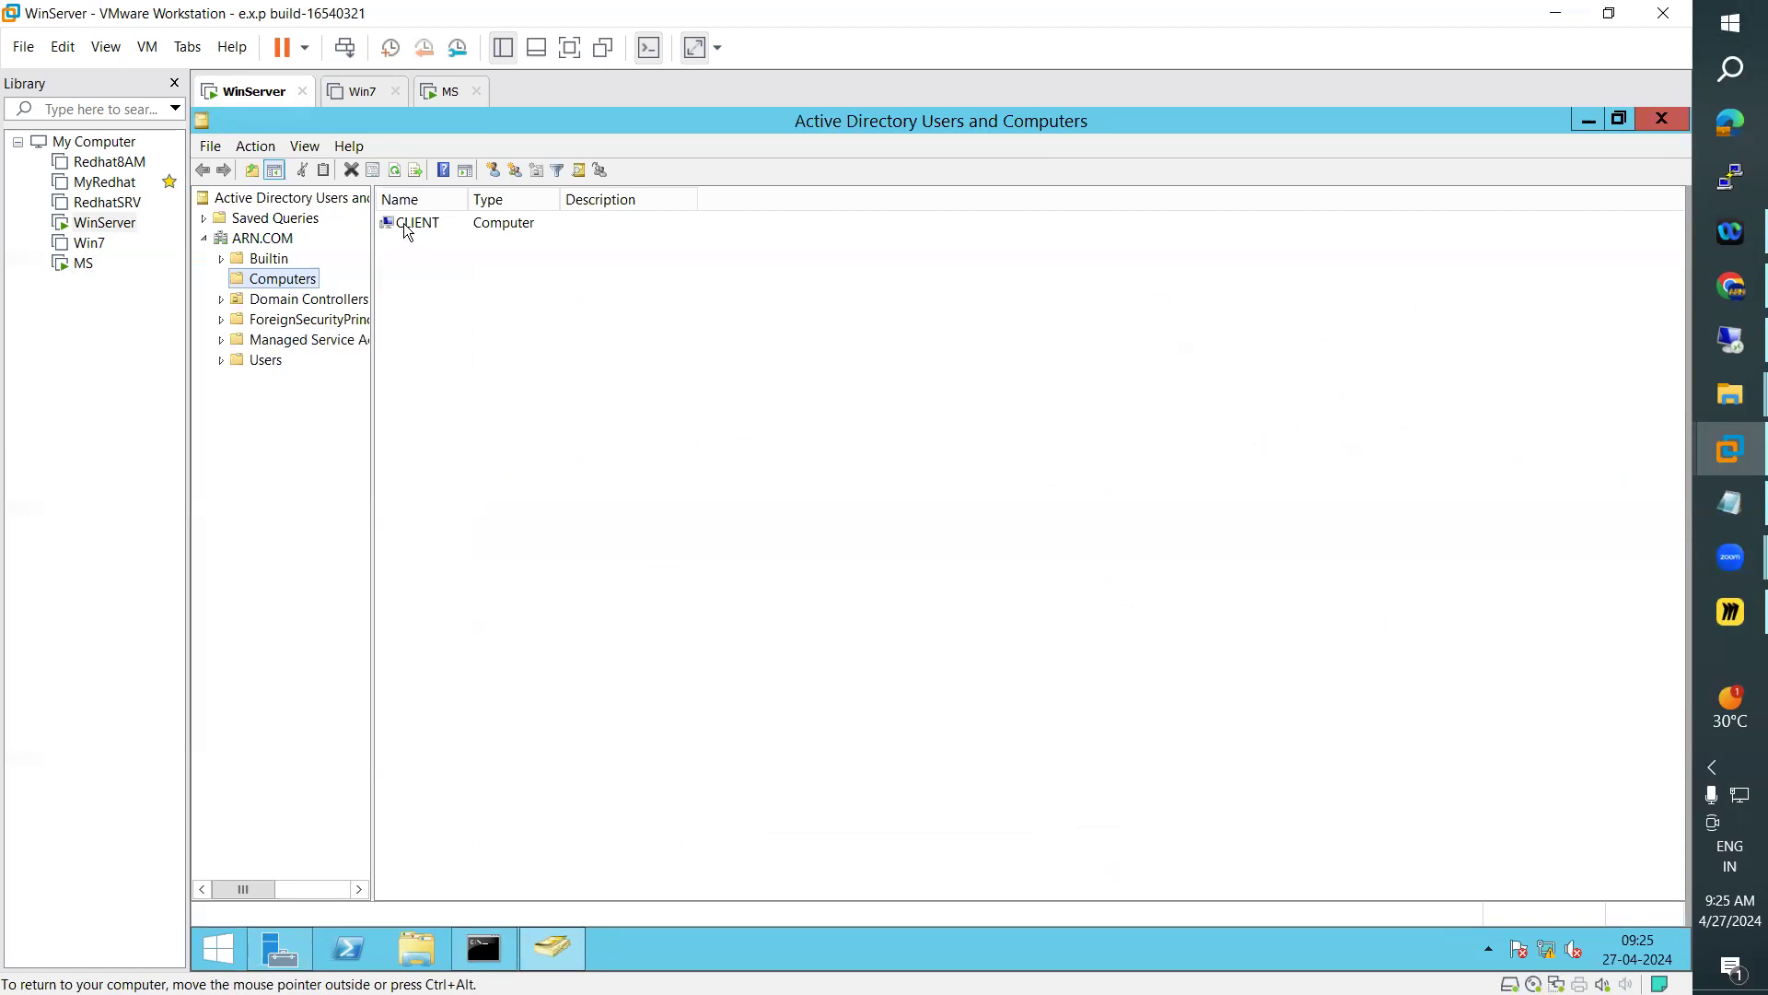
Compare the Win7 machine with the Computers container and examine the Domain Controllers container of ARN.COM, widening the tree and Site column
{"action": "left_click", "coordinate": [365, 92]}
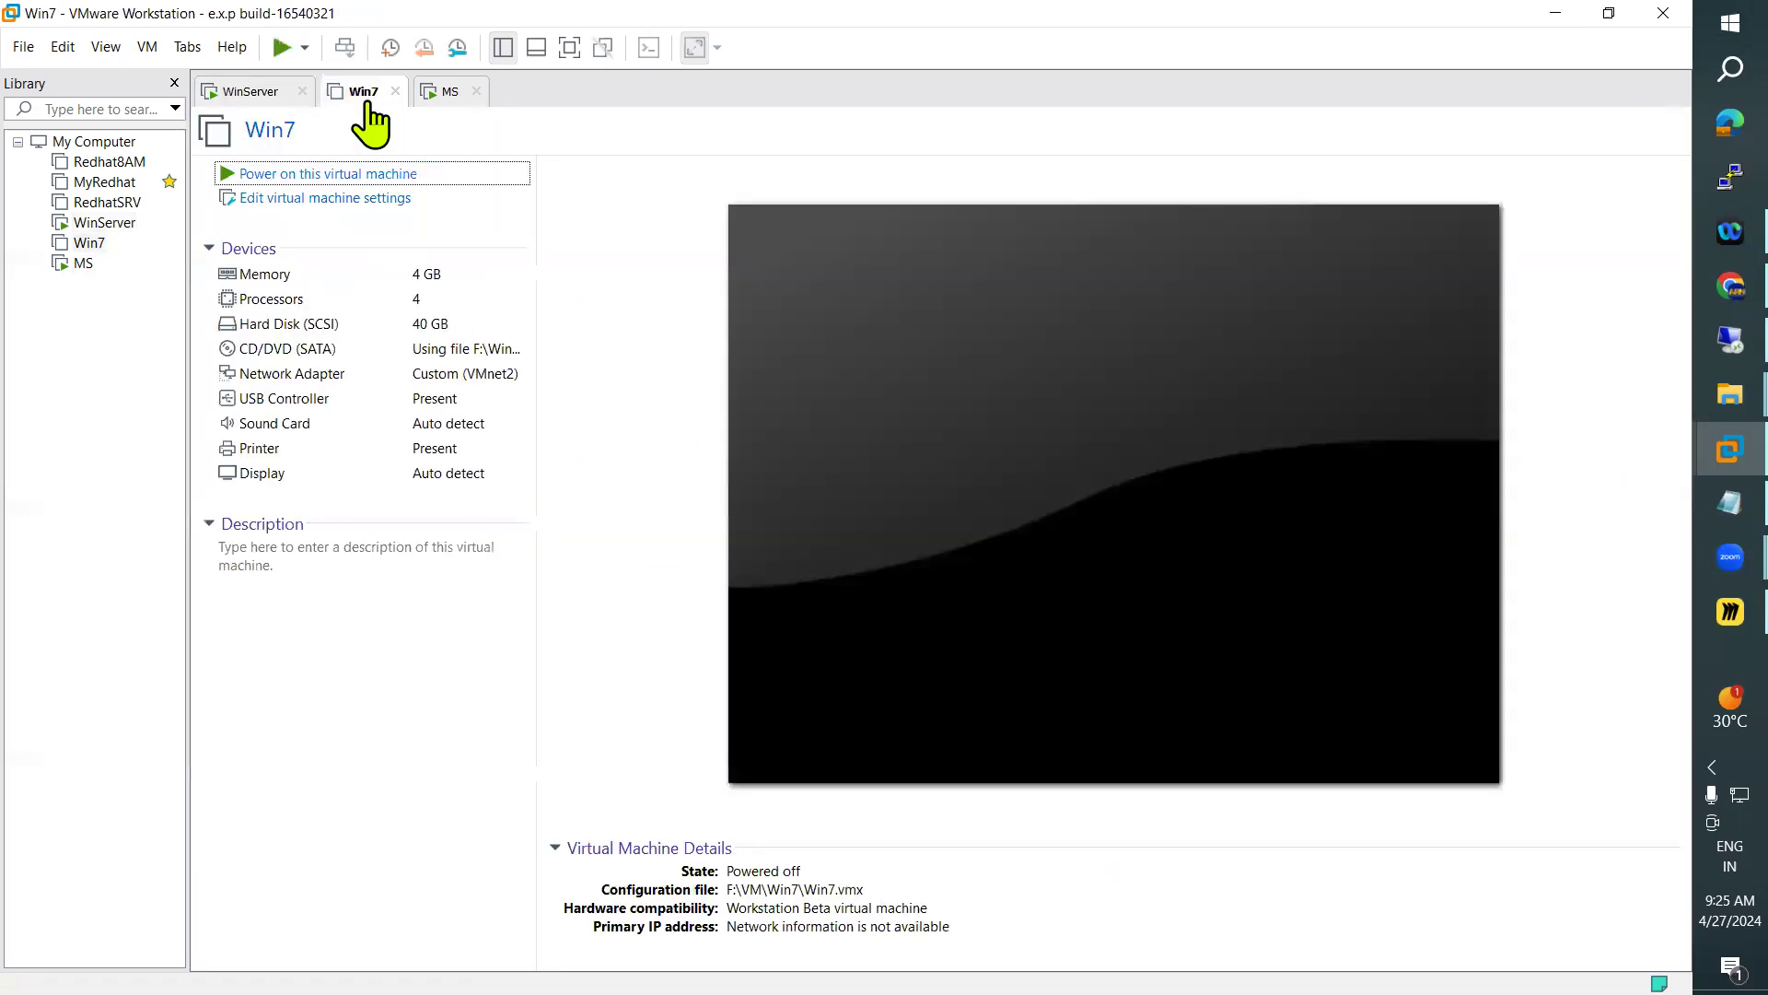
{"action": "left_click", "coordinate": [247, 94]}
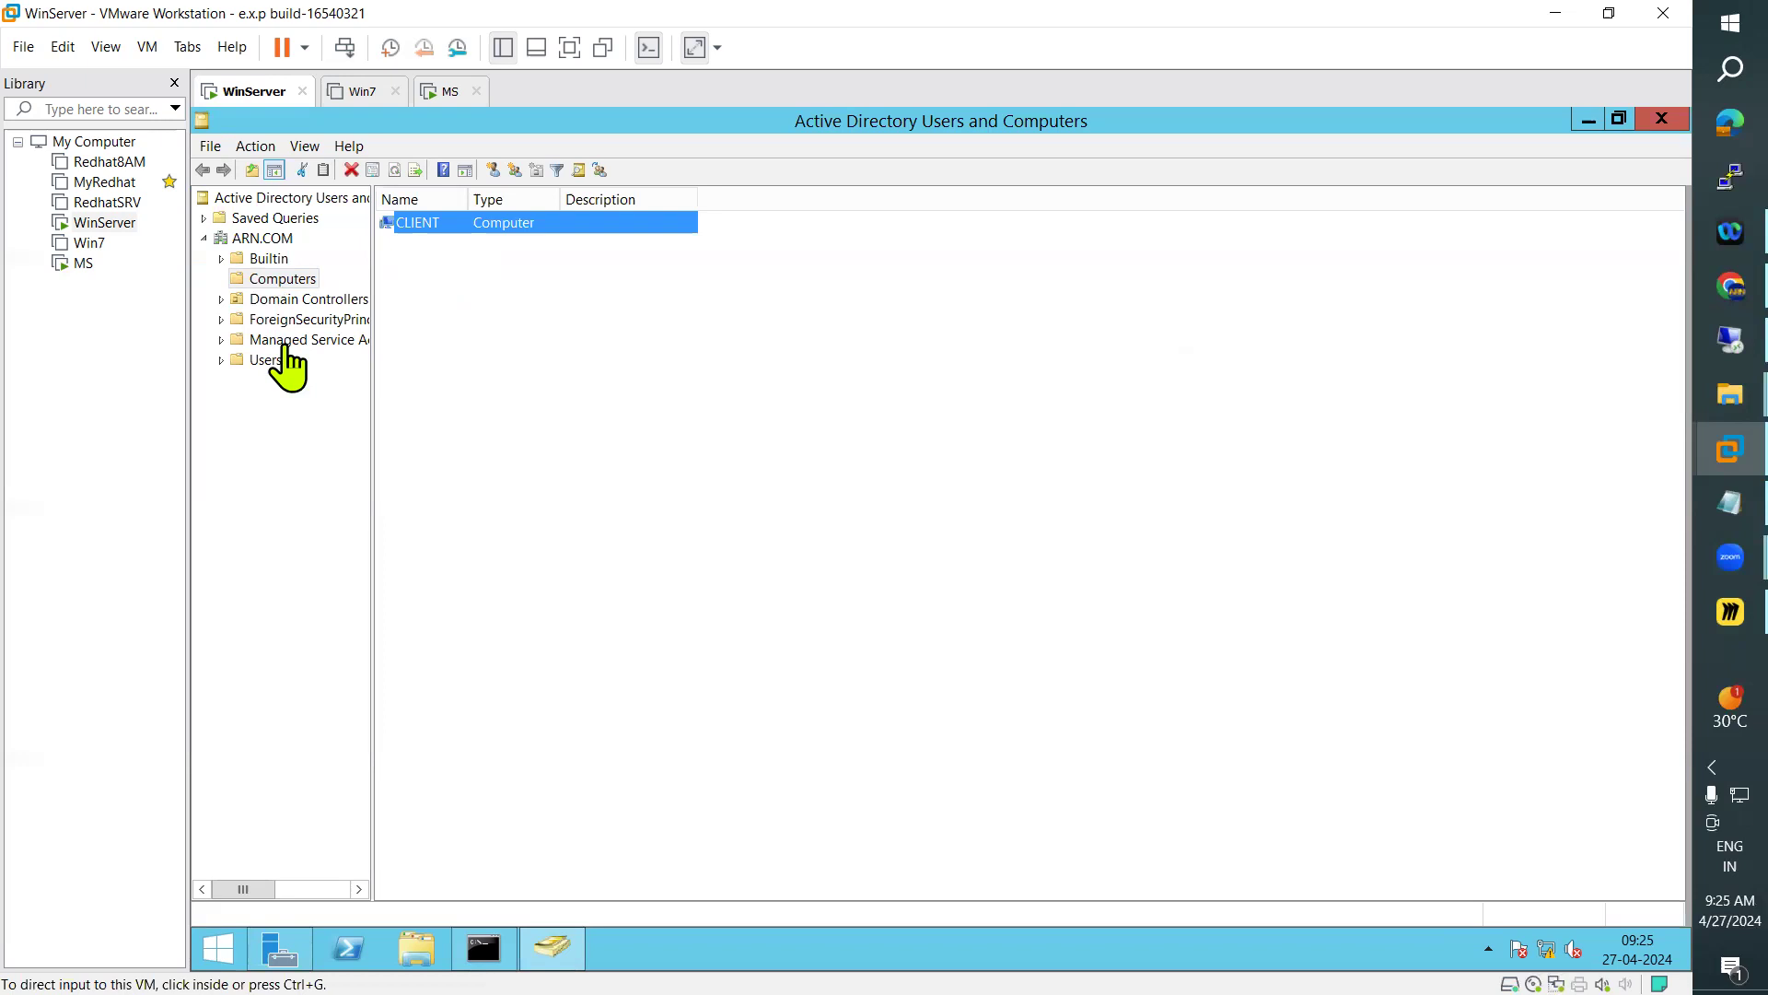
{"action": "left_click", "coordinate": [372, 414]}
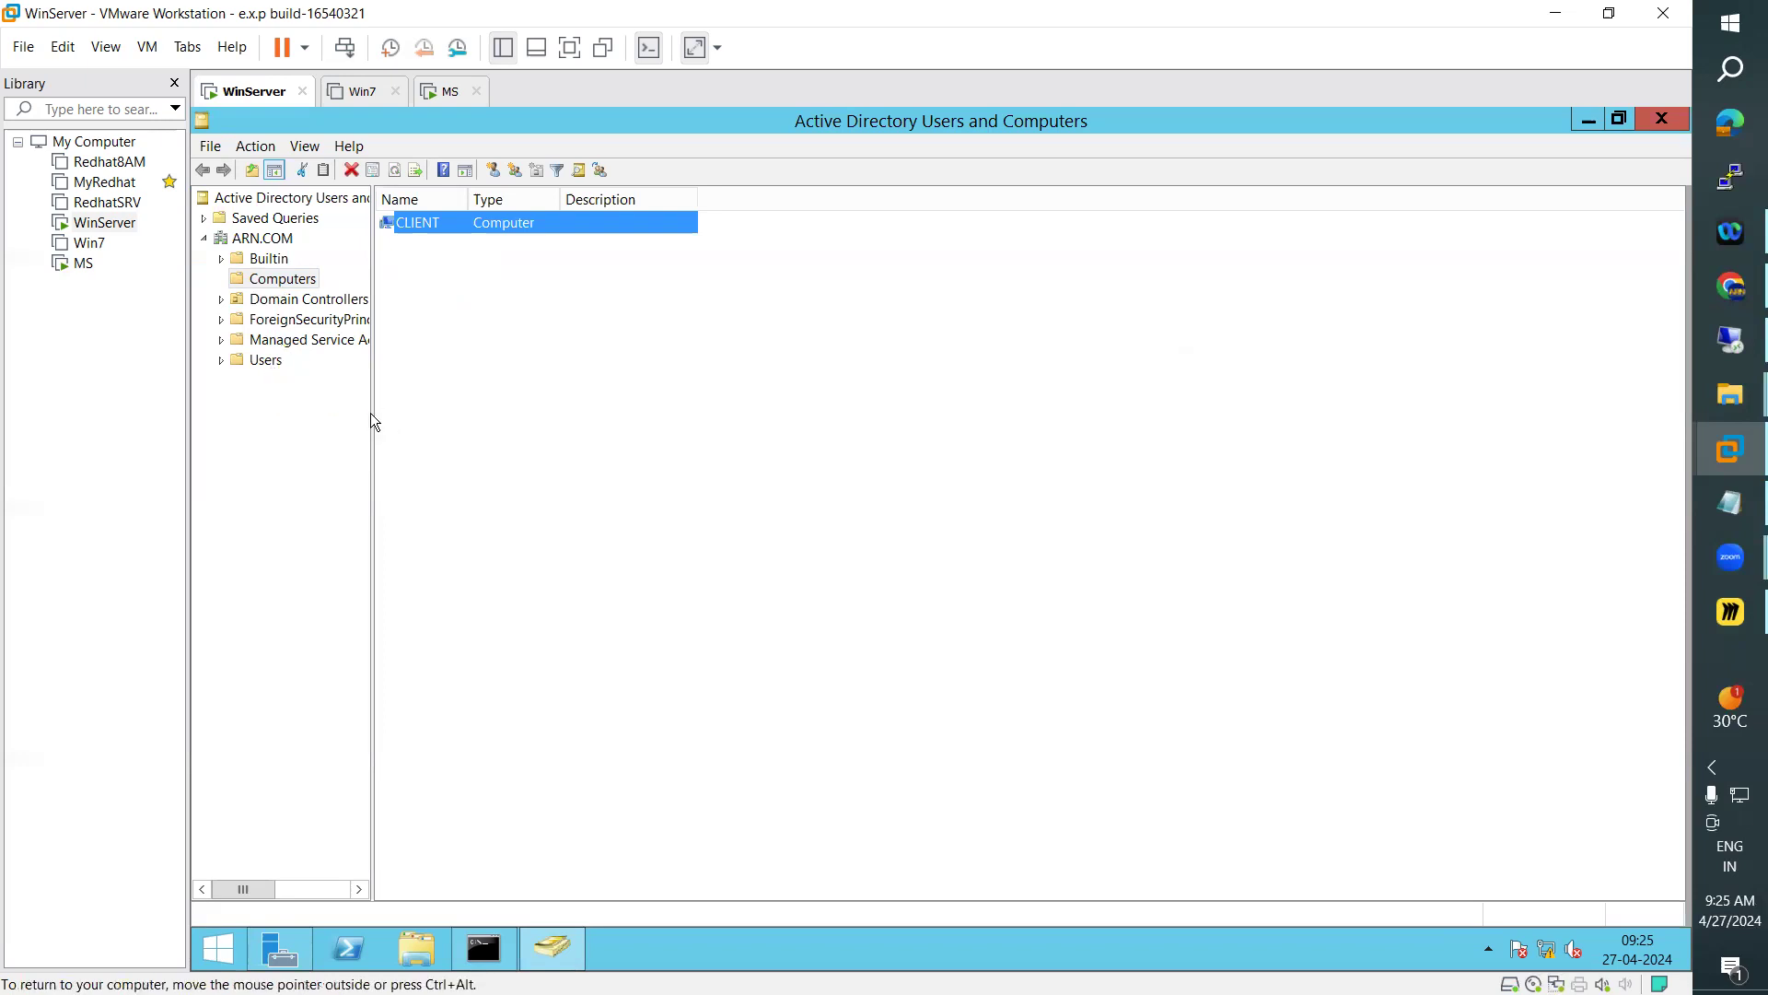
{"action": "left_click_drag", "start_coordinate": [420, 416], "coordinate": [423, 416]}
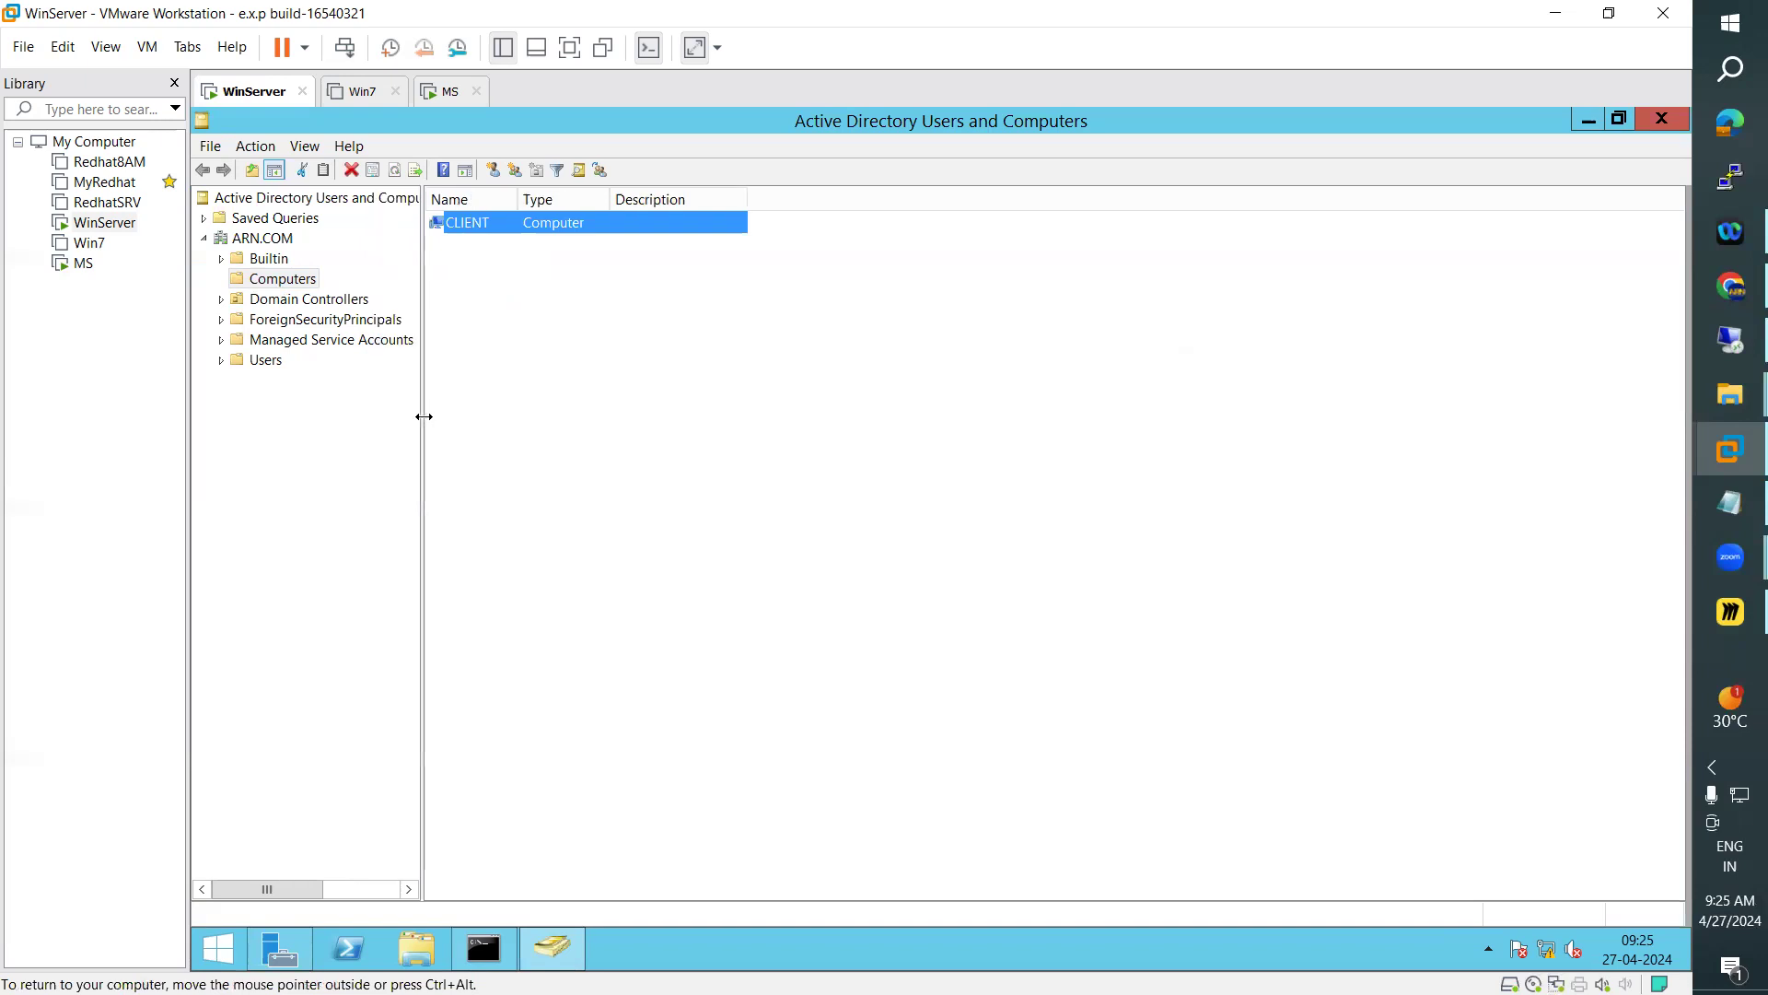
{"action": "left_click", "coordinate": [278, 301]}
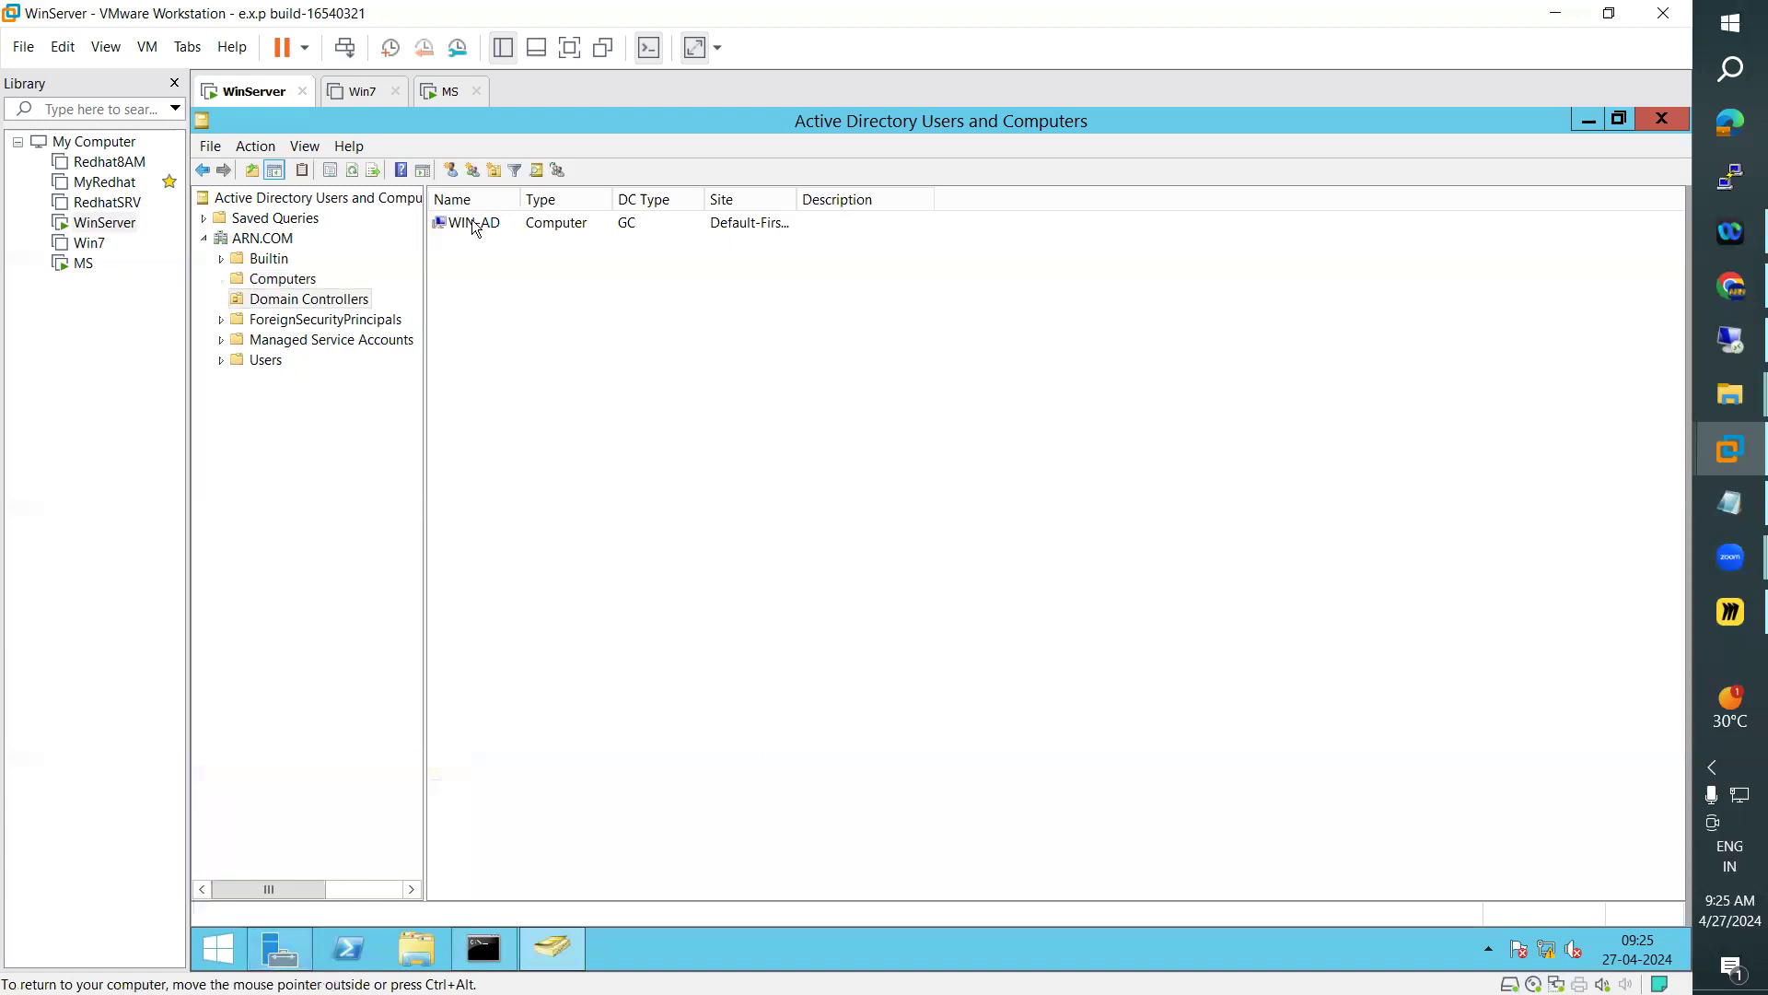
{"action": "left_click_drag", "start_coordinate": [796, 199], "coordinate": [884, 201]}
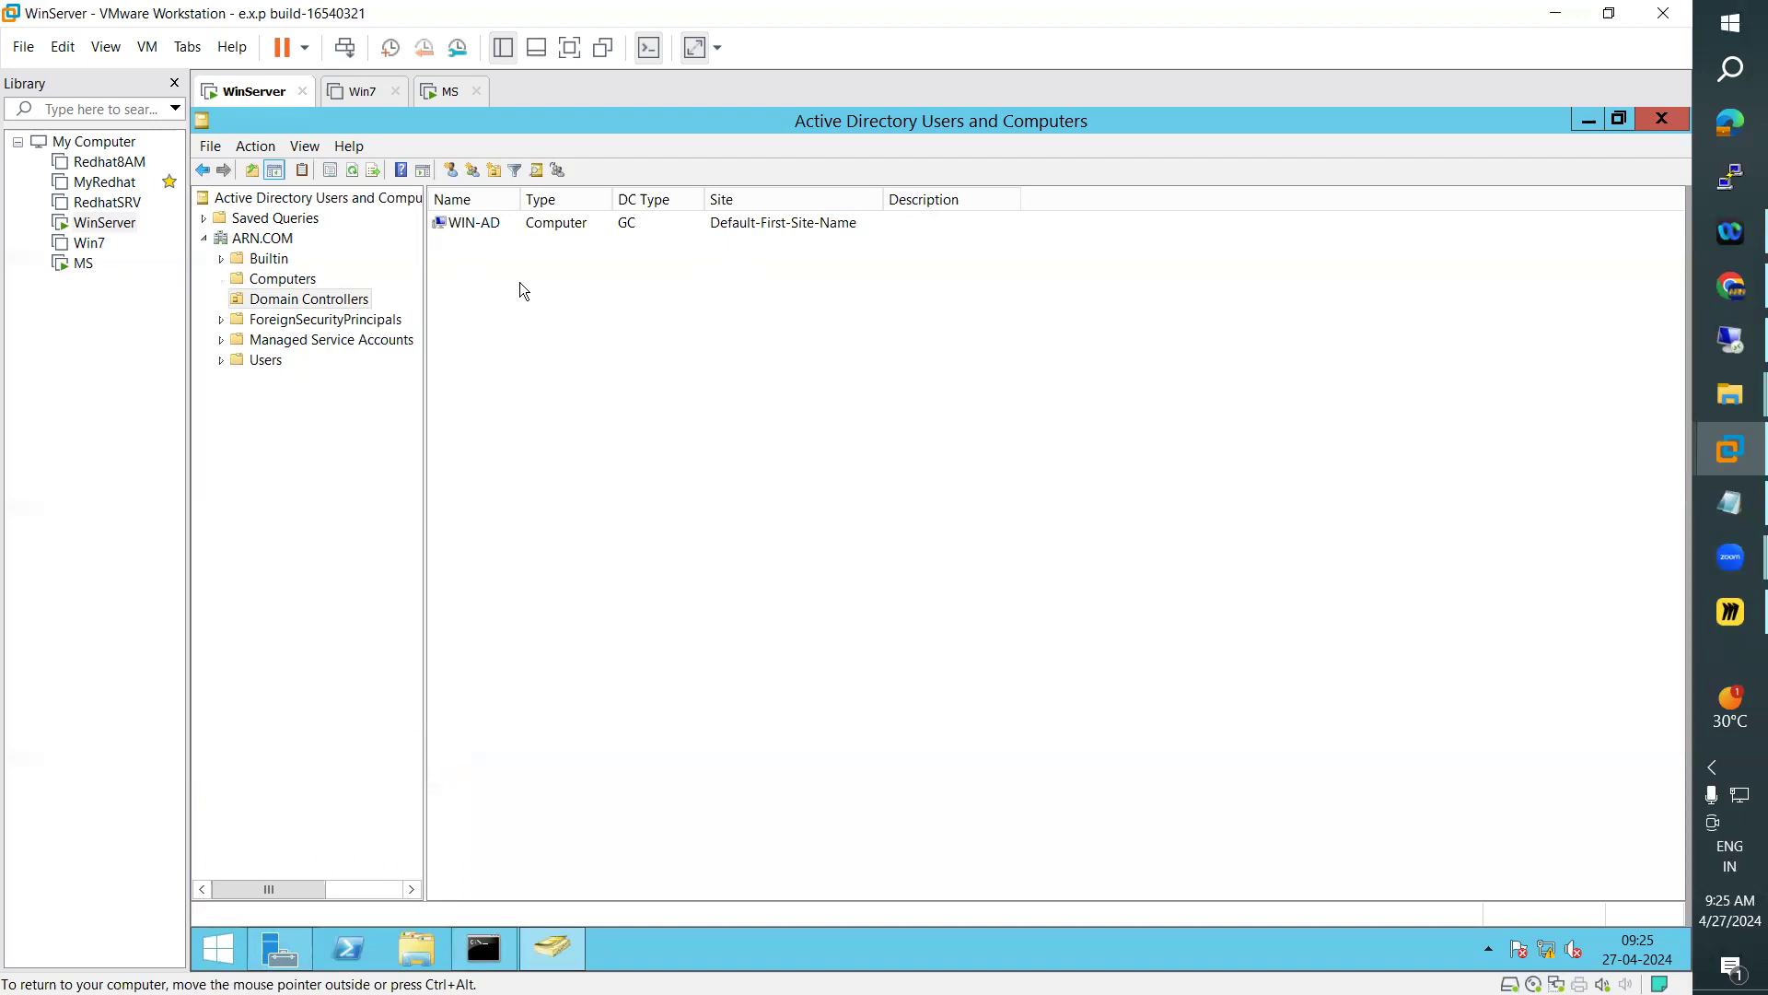
{"action": "left_click", "coordinate": [278, 278]}
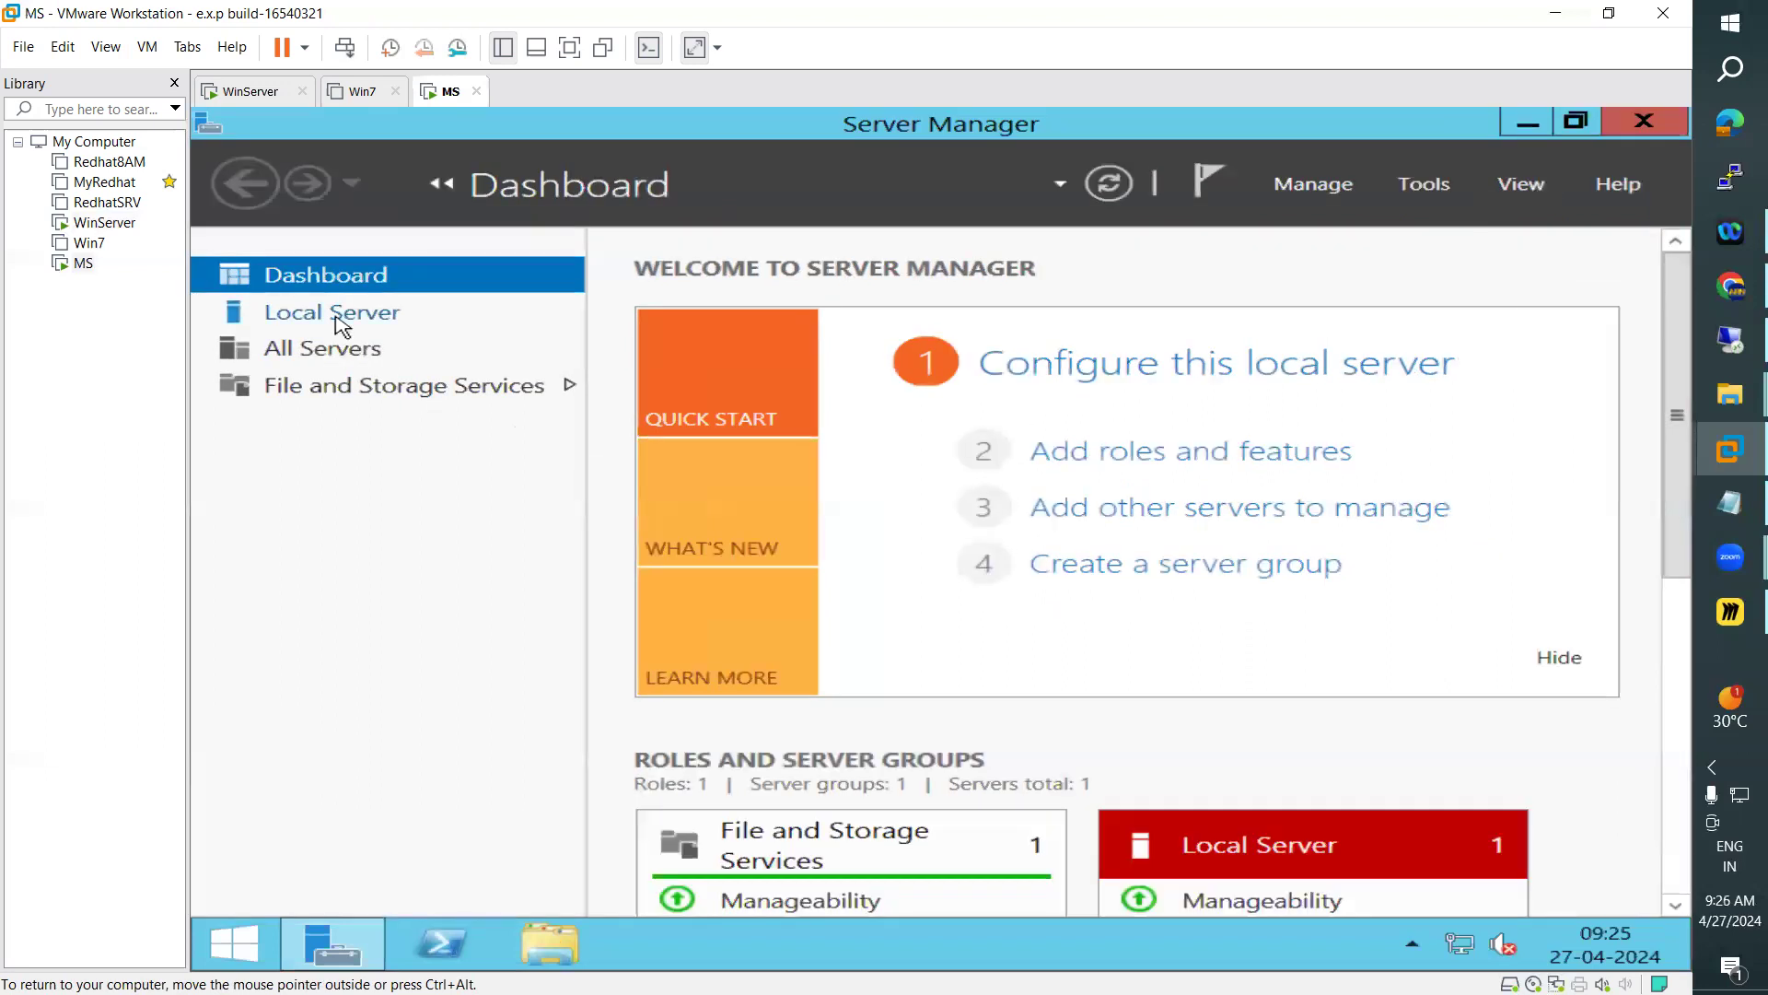
Open the computer name settings from the Local Server properties in MS and change the name to WIN-ADC
{"action": "left_click", "coordinate": [340, 322]}
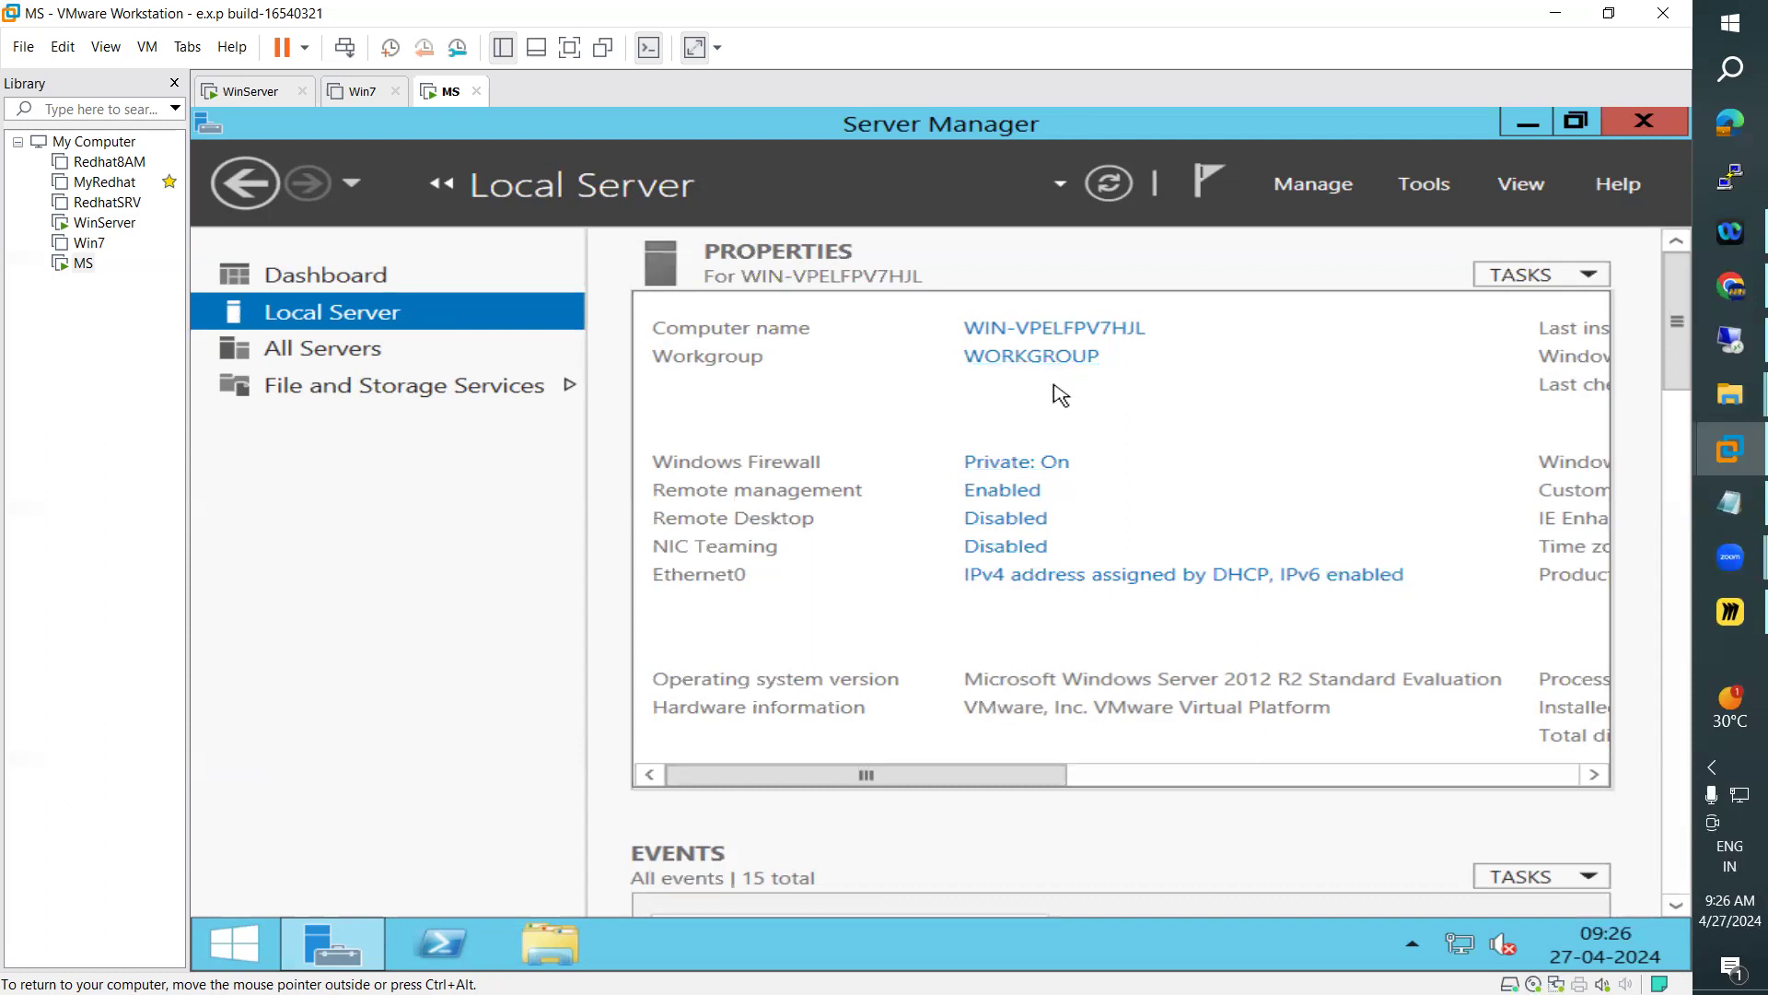
{"action": "left_click", "coordinate": [1057, 337]}
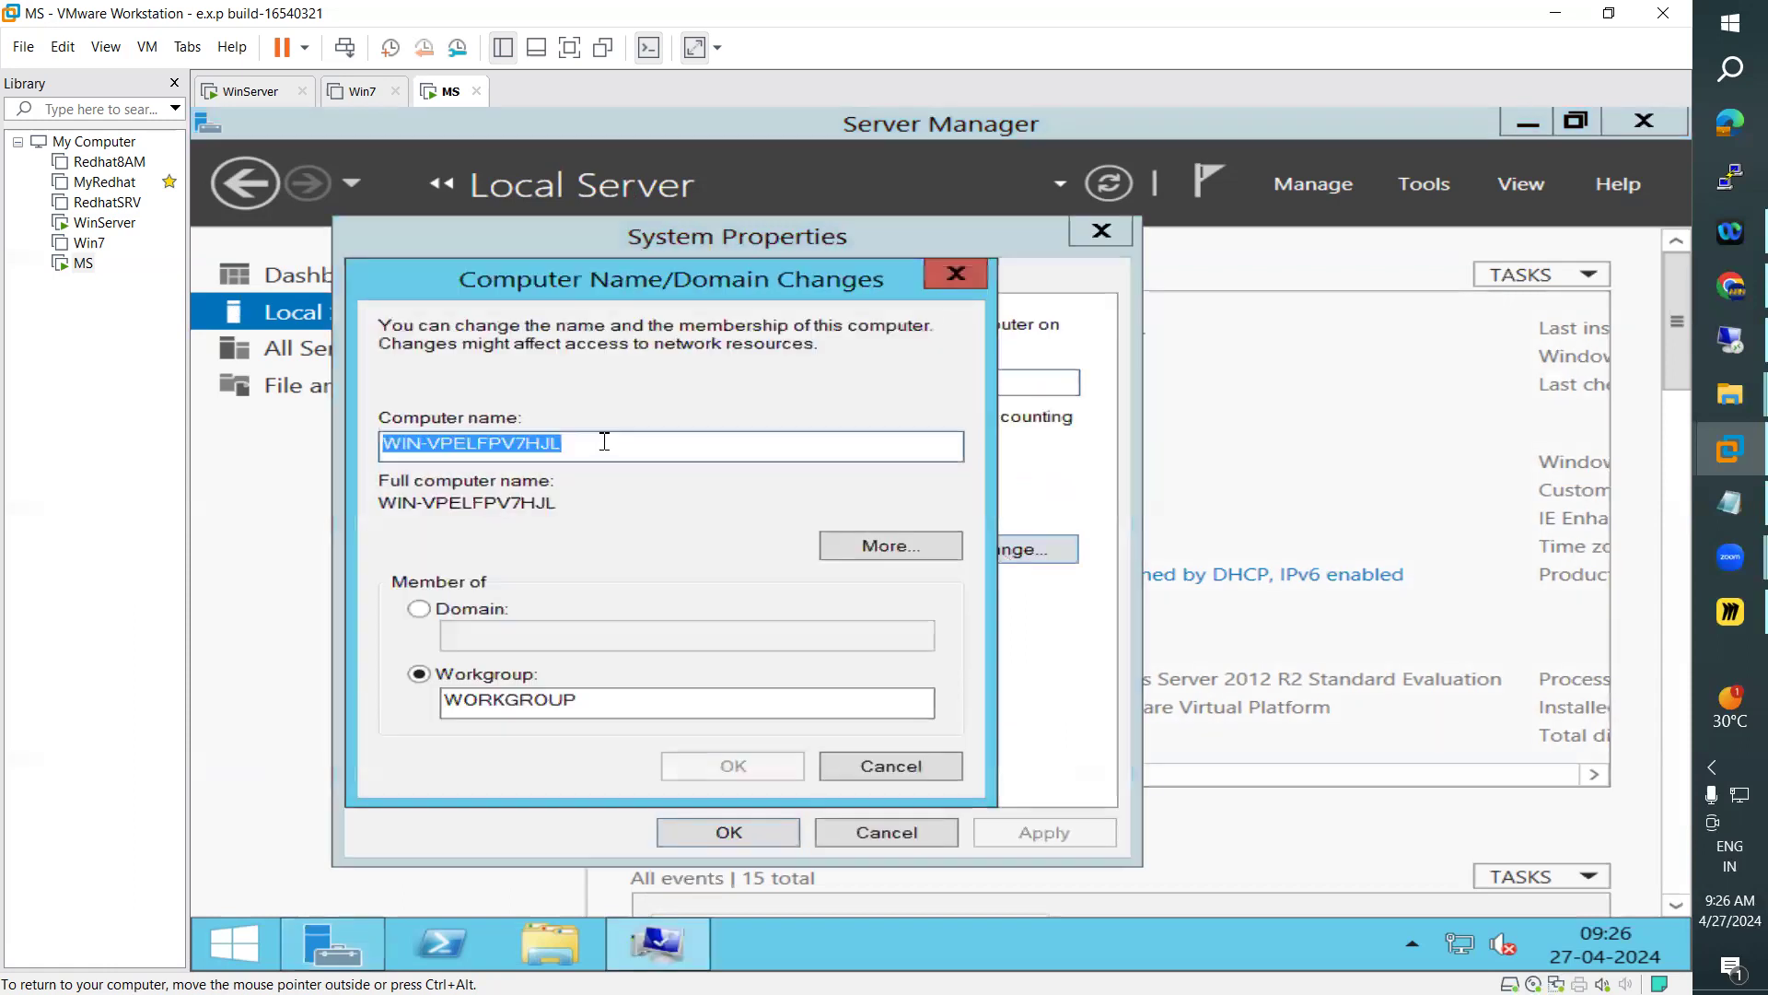
{"action": "left_click", "coordinate": [431, 450]}
{"action": "left_click_drag", "start_coordinate": [429, 450], "coordinate": [661, 486]}
{"action": "type", "text": "ADC"}
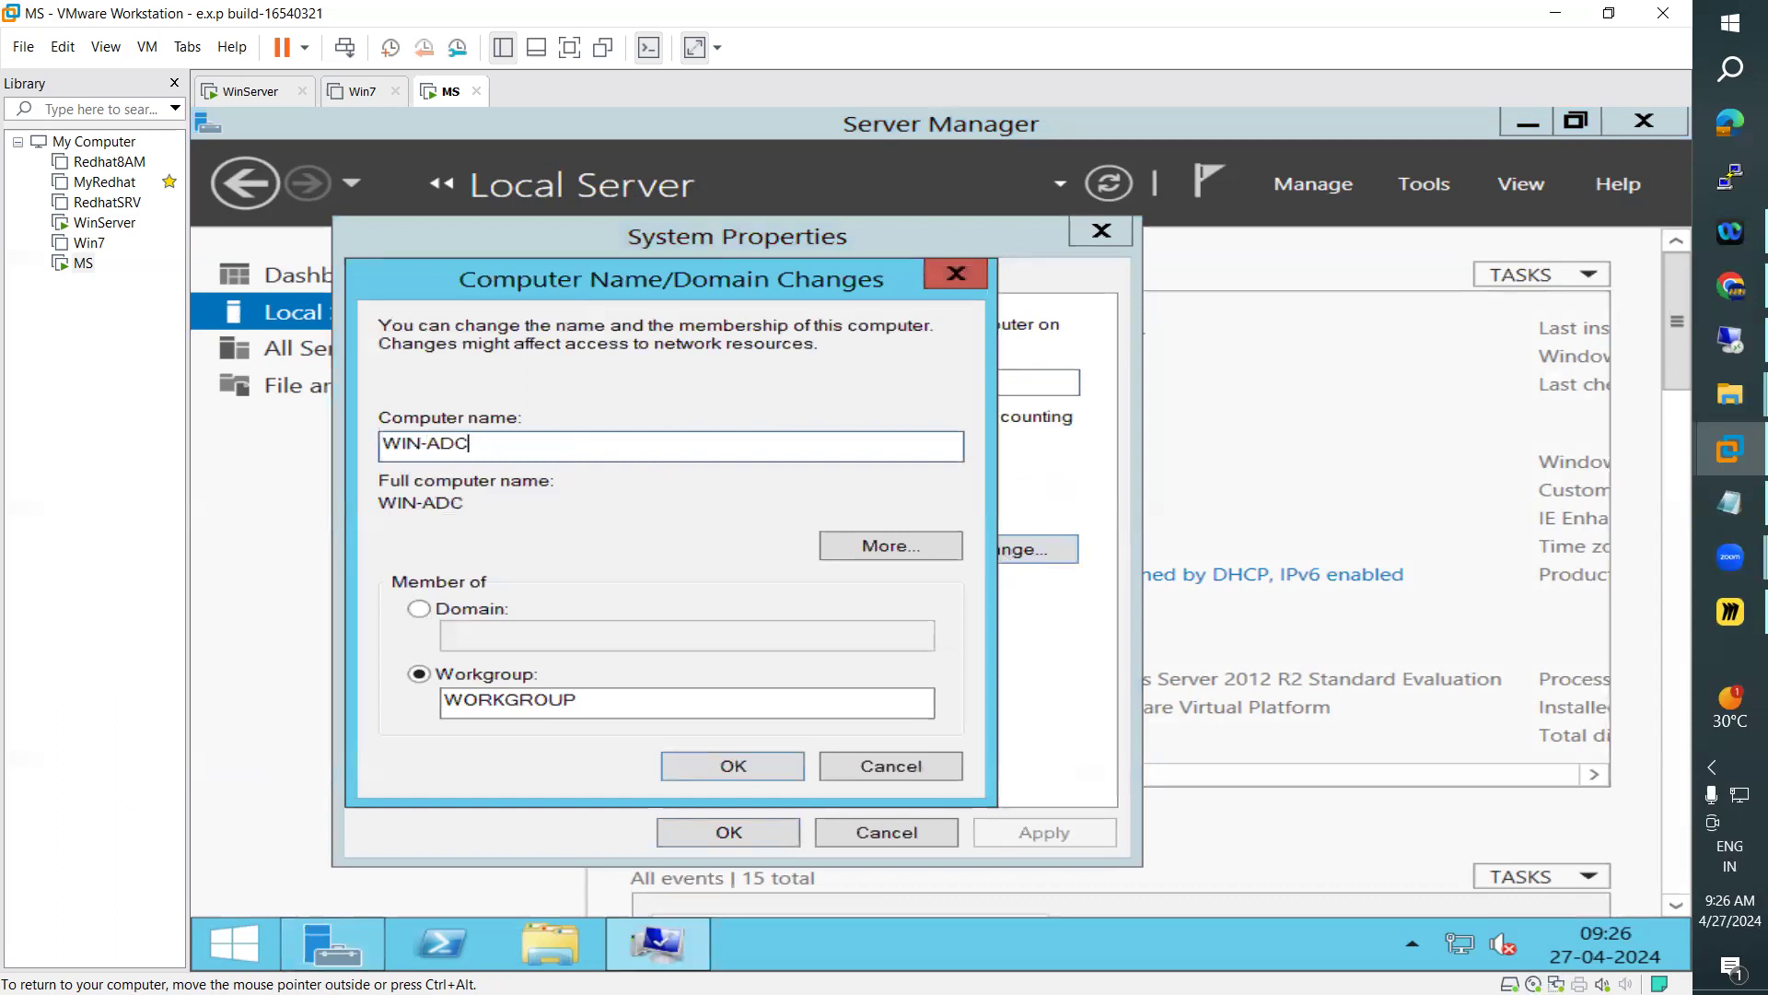
{"action": "left_click_drag", "start_coordinate": [498, 443], "coordinate": [429, 446]}
{"action": "left_click", "coordinate": [509, 442]}
{"action": "left_click_drag", "start_coordinate": [368, 449], "coordinate": [501, 451]}
Apply the computer name change, close System Properties and restart the MS server
{"action": "left_click", "coordinate": [760, 776]}
{"action": "key", "text": "Return"}
{"action": "left_click", "coordinate": [729, 832]}
{"action": "left_click", "coordinate": [1018, 557]}
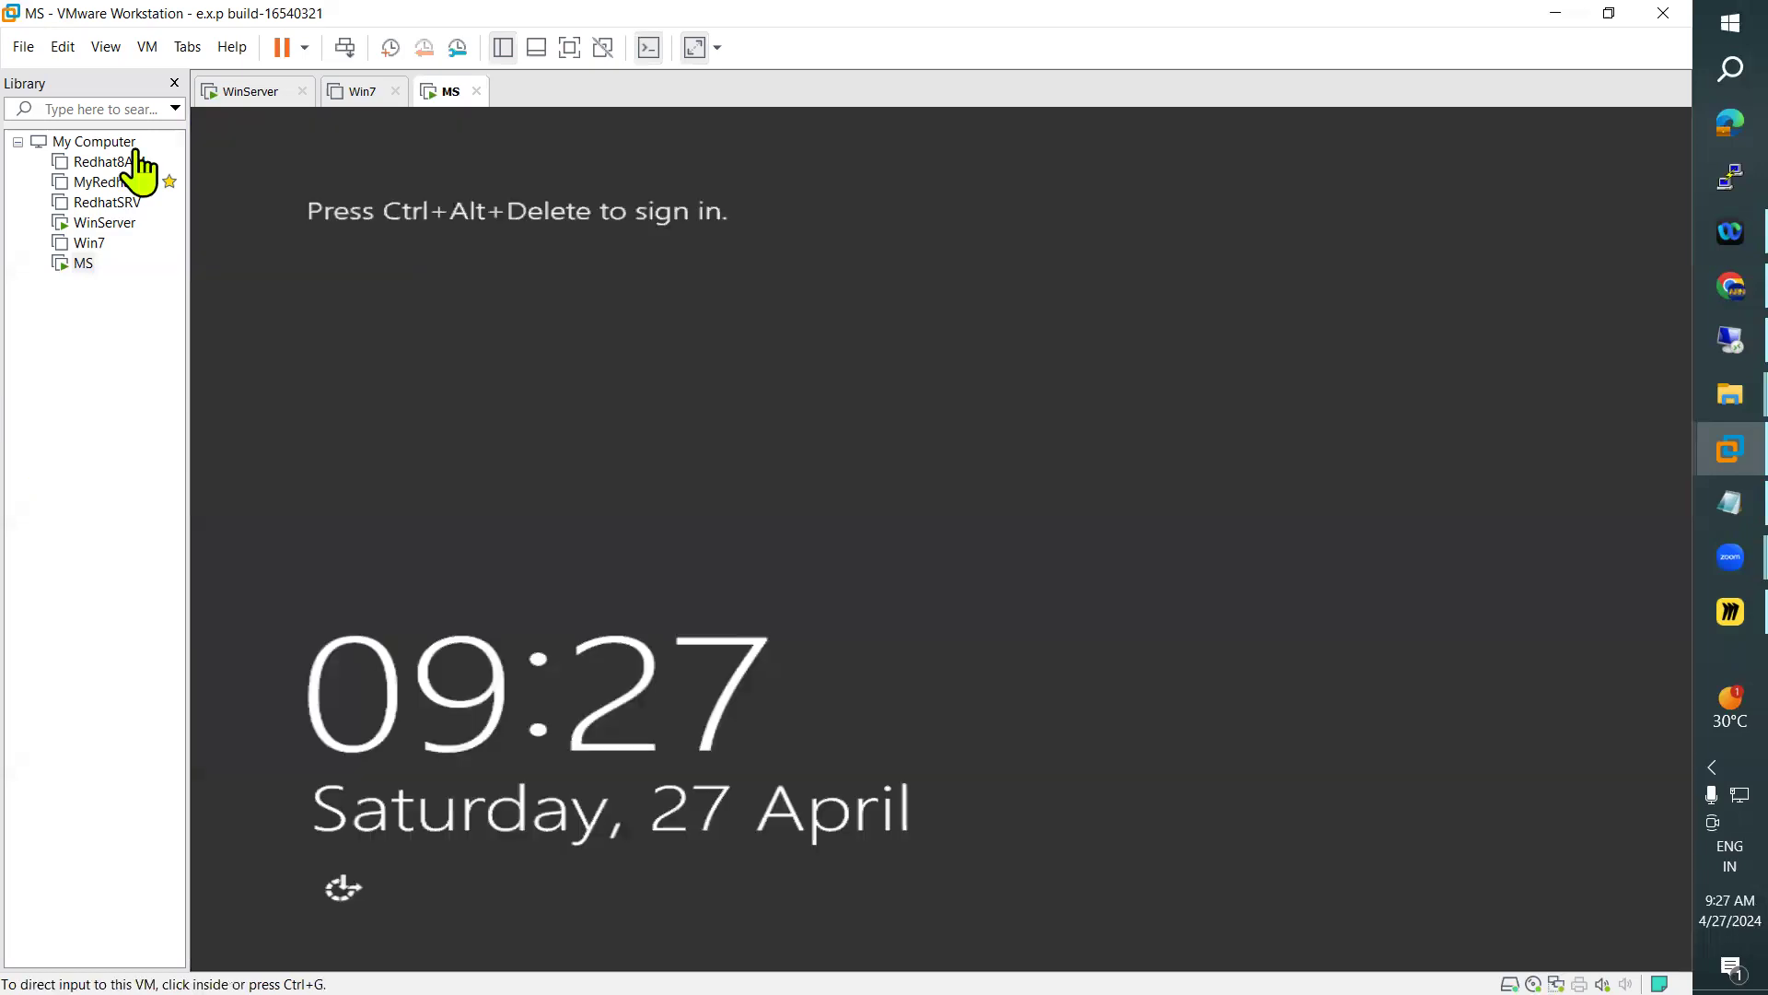
Sign back in to the restarted MS server as Administrator with the account password and return to its desktop
{"action": "left_click", "coordinate": [146, 54]}
{"action": "left_click", "coordinate": [258, 157]}
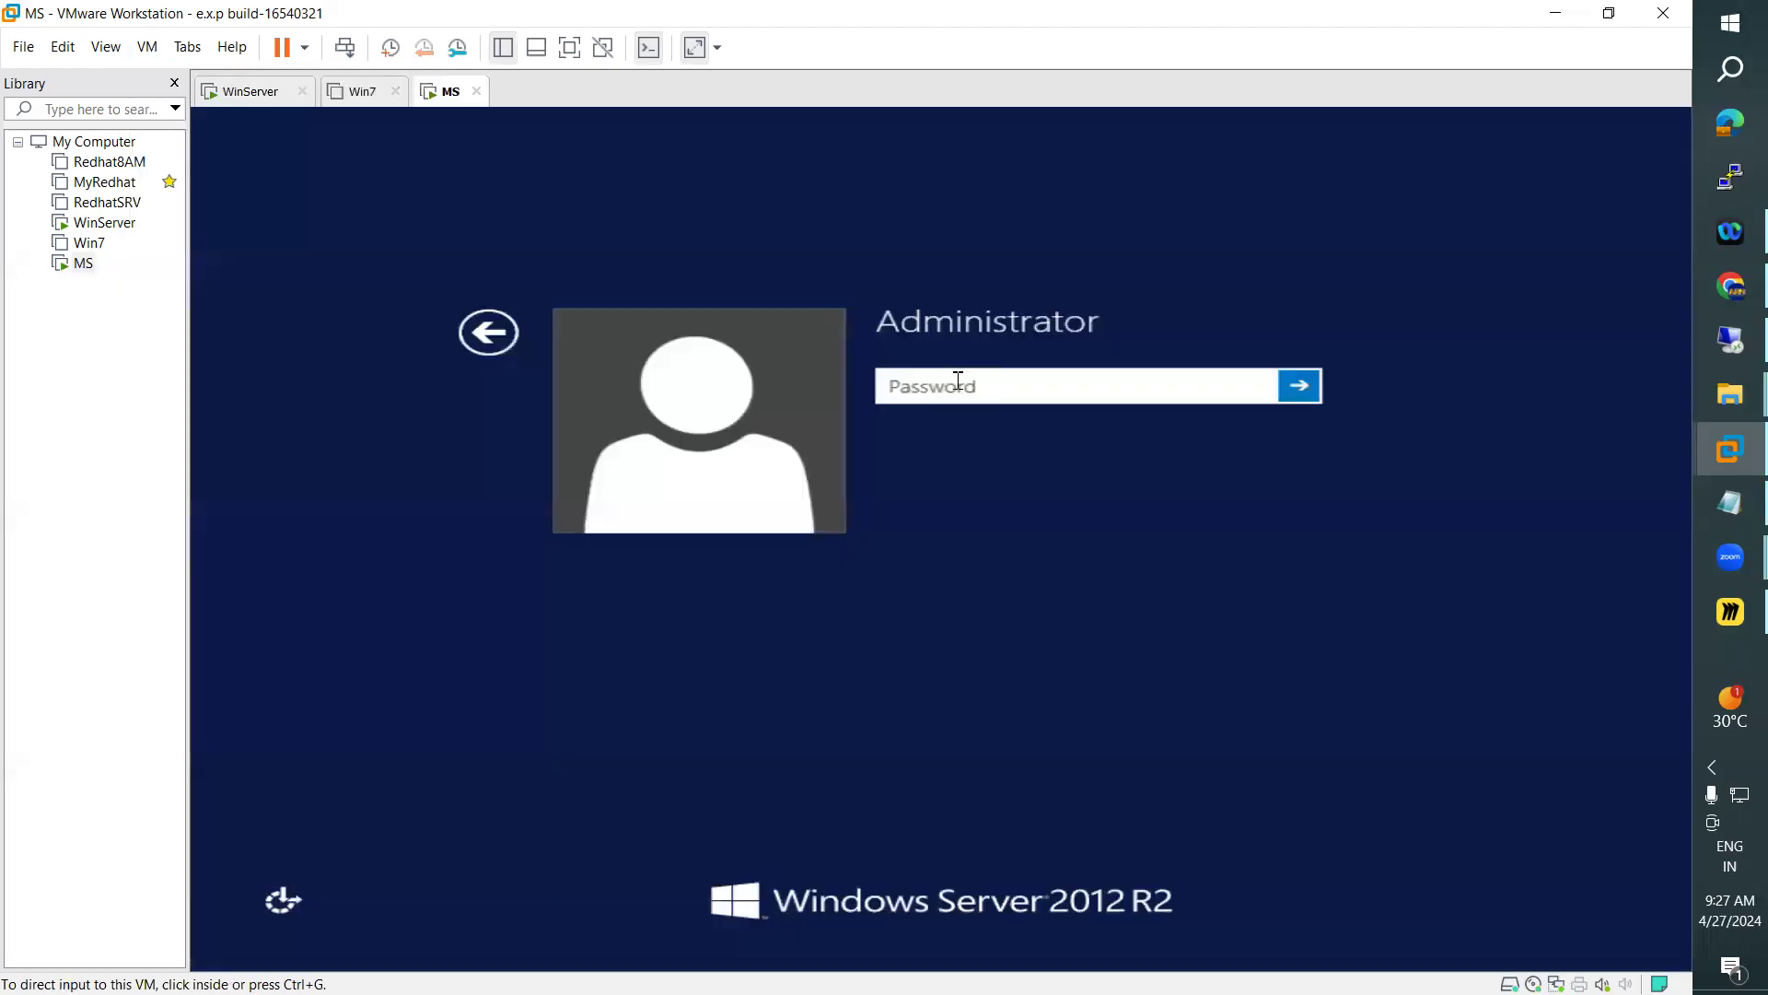
{"action": "left_click", "coordinate": [958, 381]}
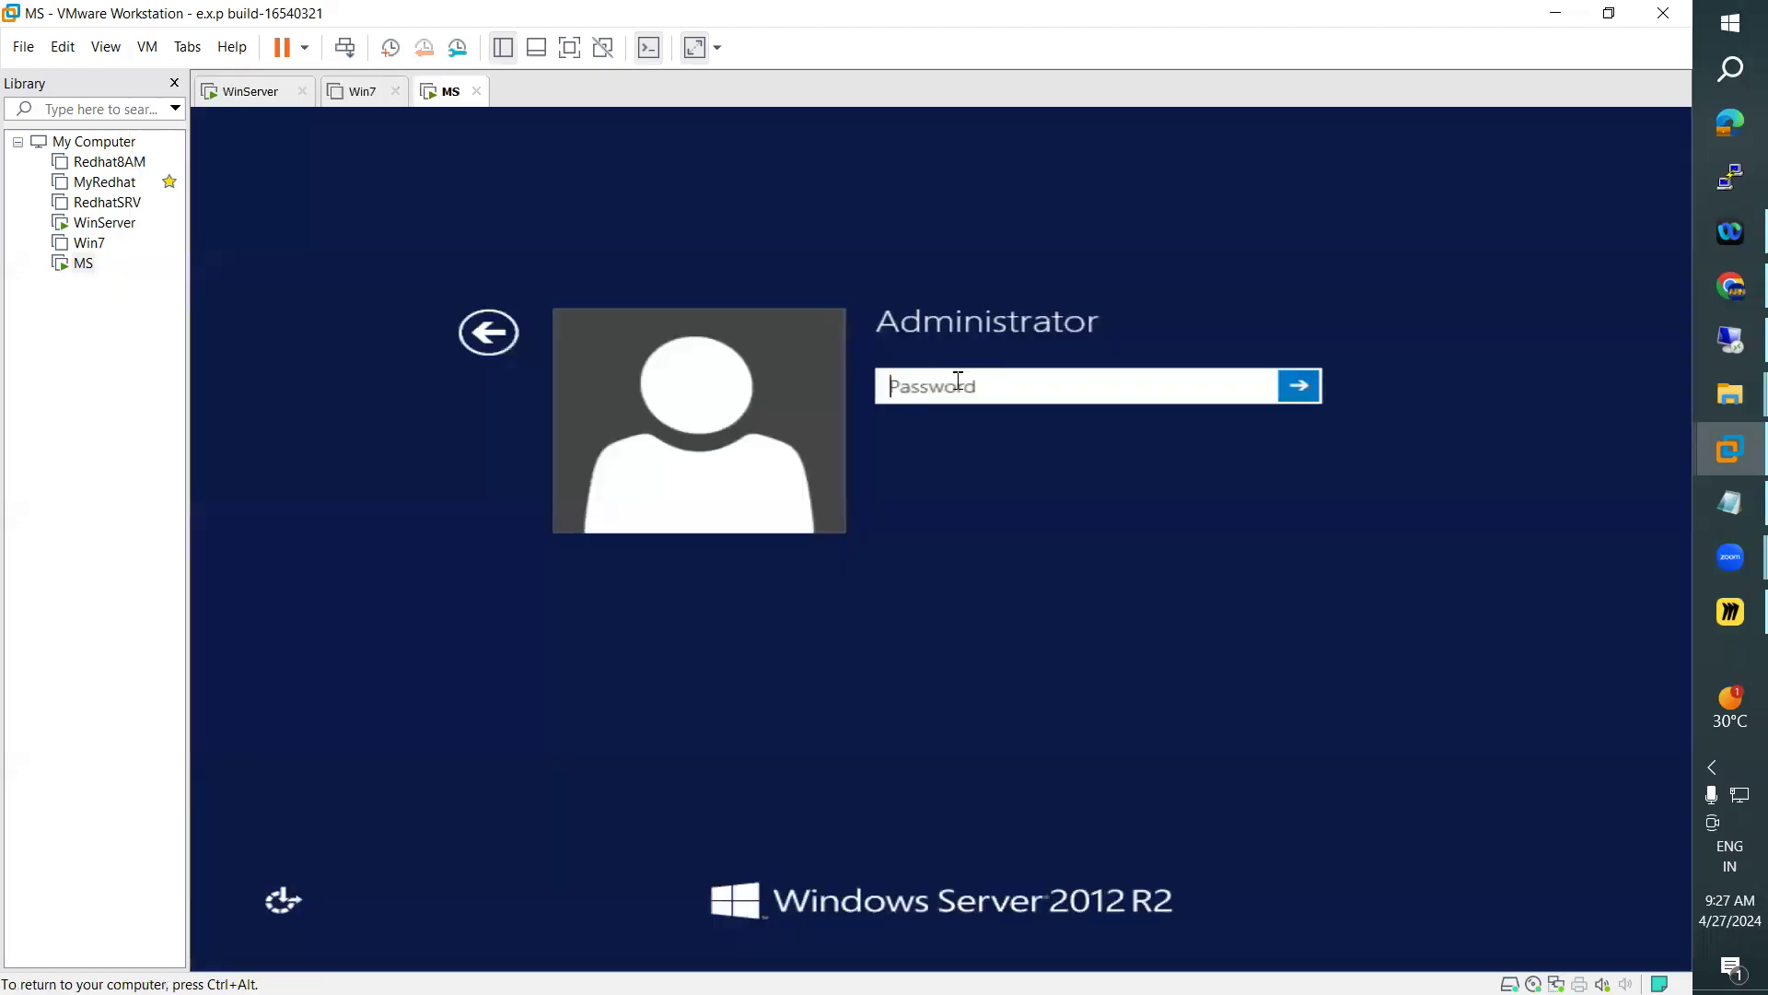
{"action": "type", "text": "••••••••••"}
{"action": "key", "text": "Return"}
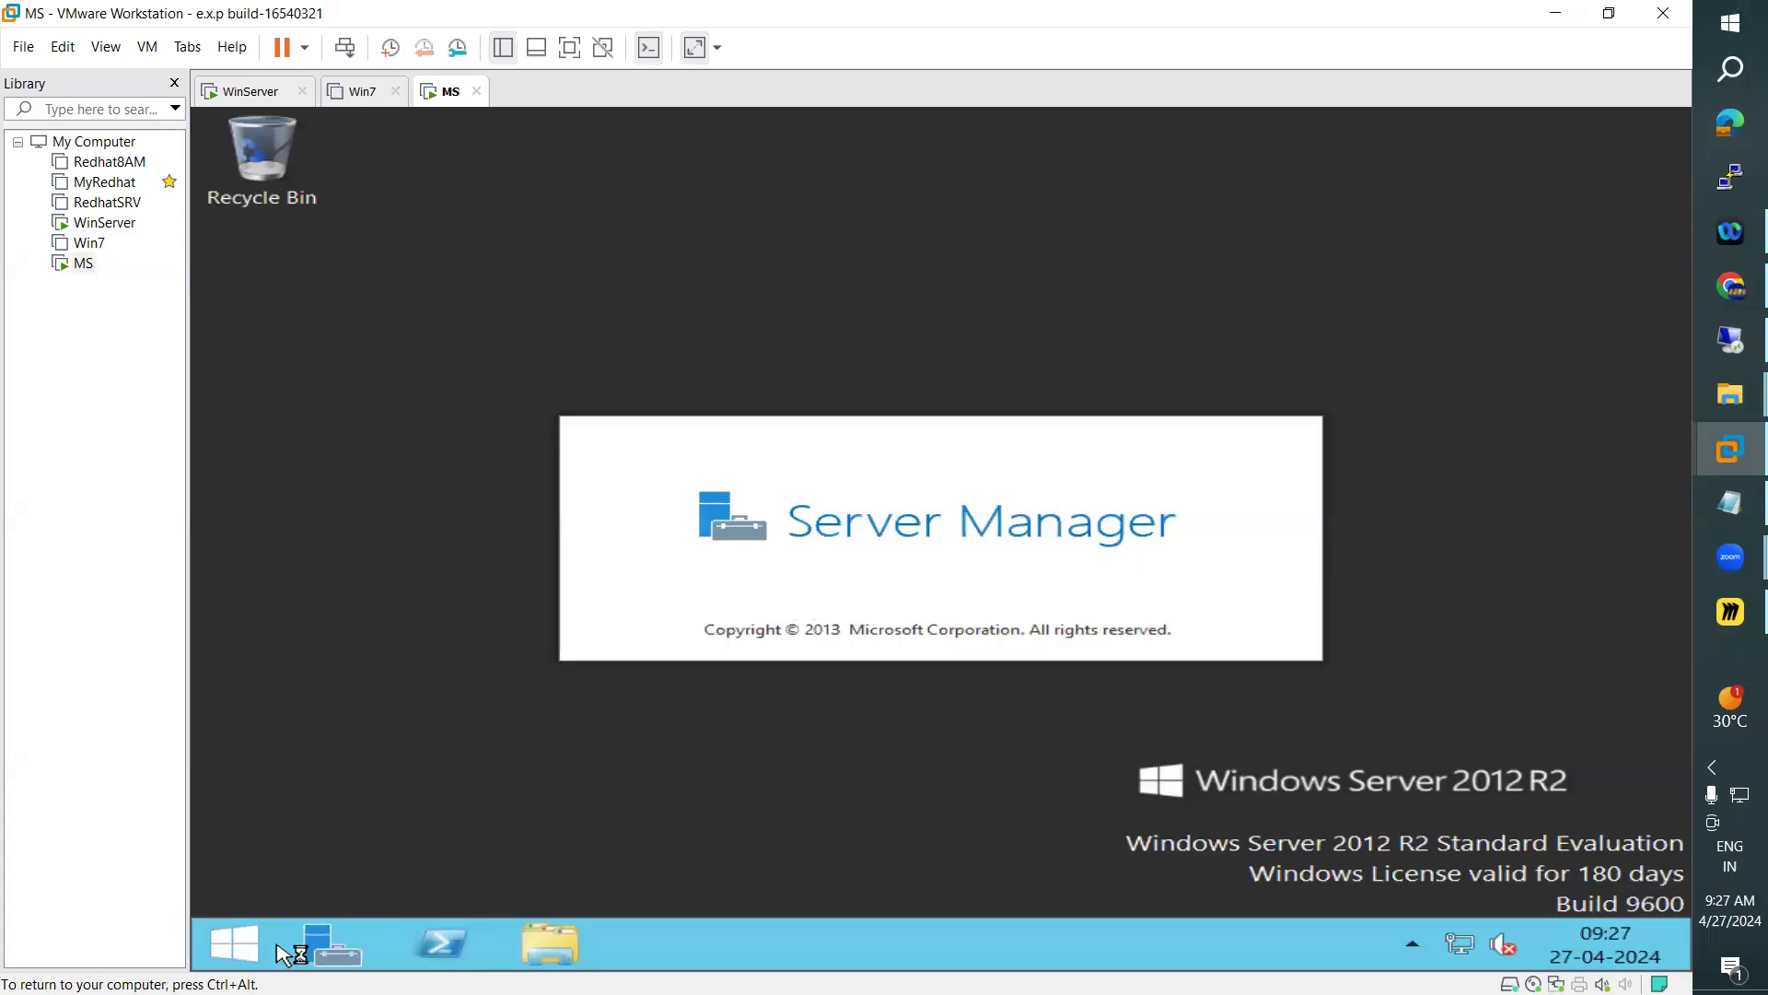
{"action": "left_click", "coordinate": [245, 948]}
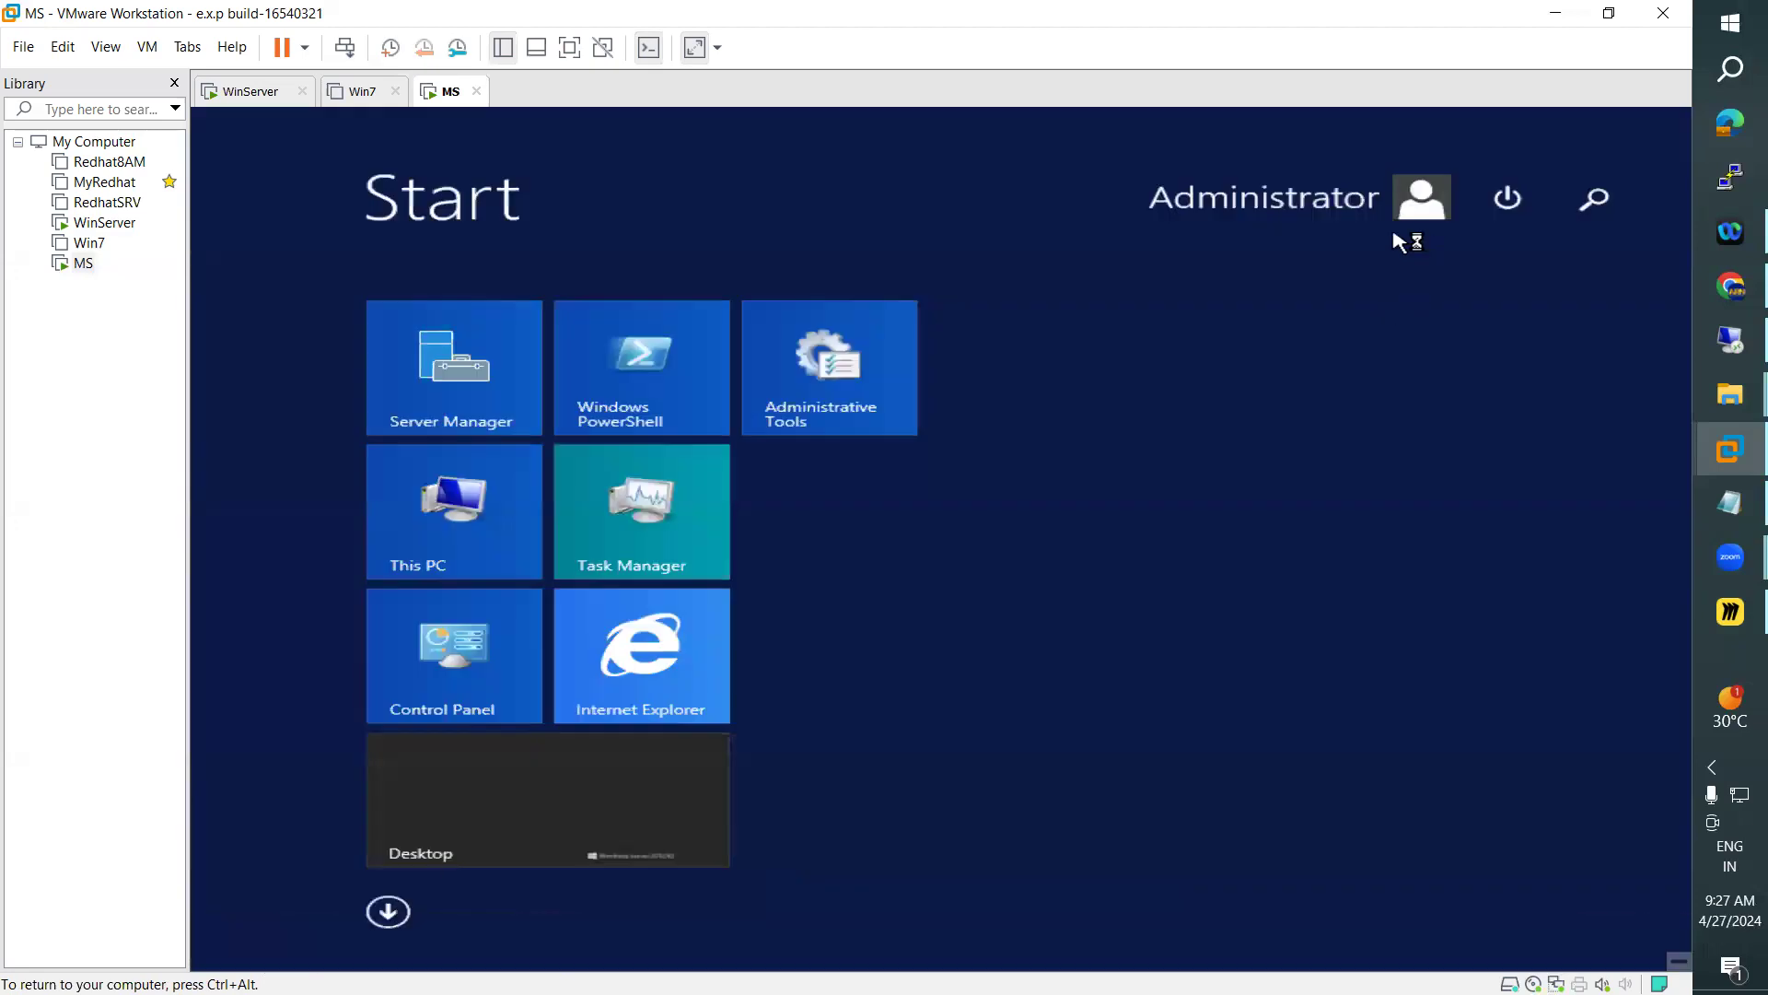
{"action": "left_click", "coordinate": [626, 795]}
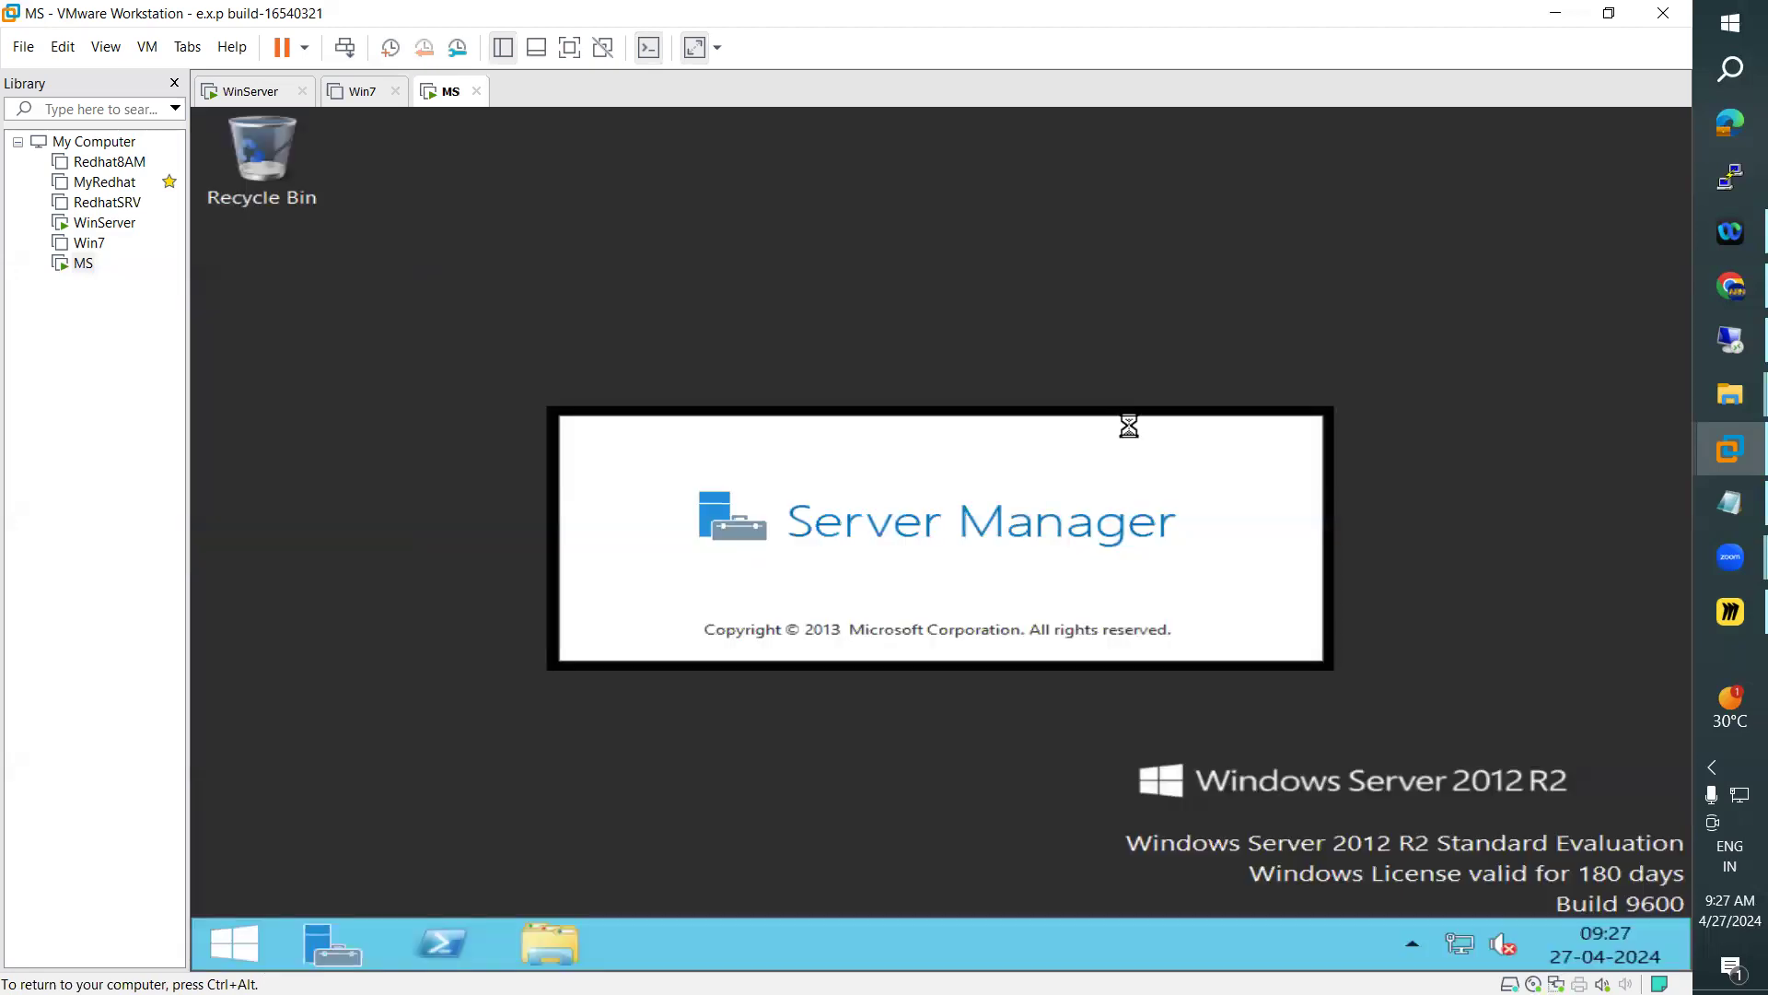
Sign the Administrator account out of the MS server
{"action": "key", "text": "ctrl+alt"}
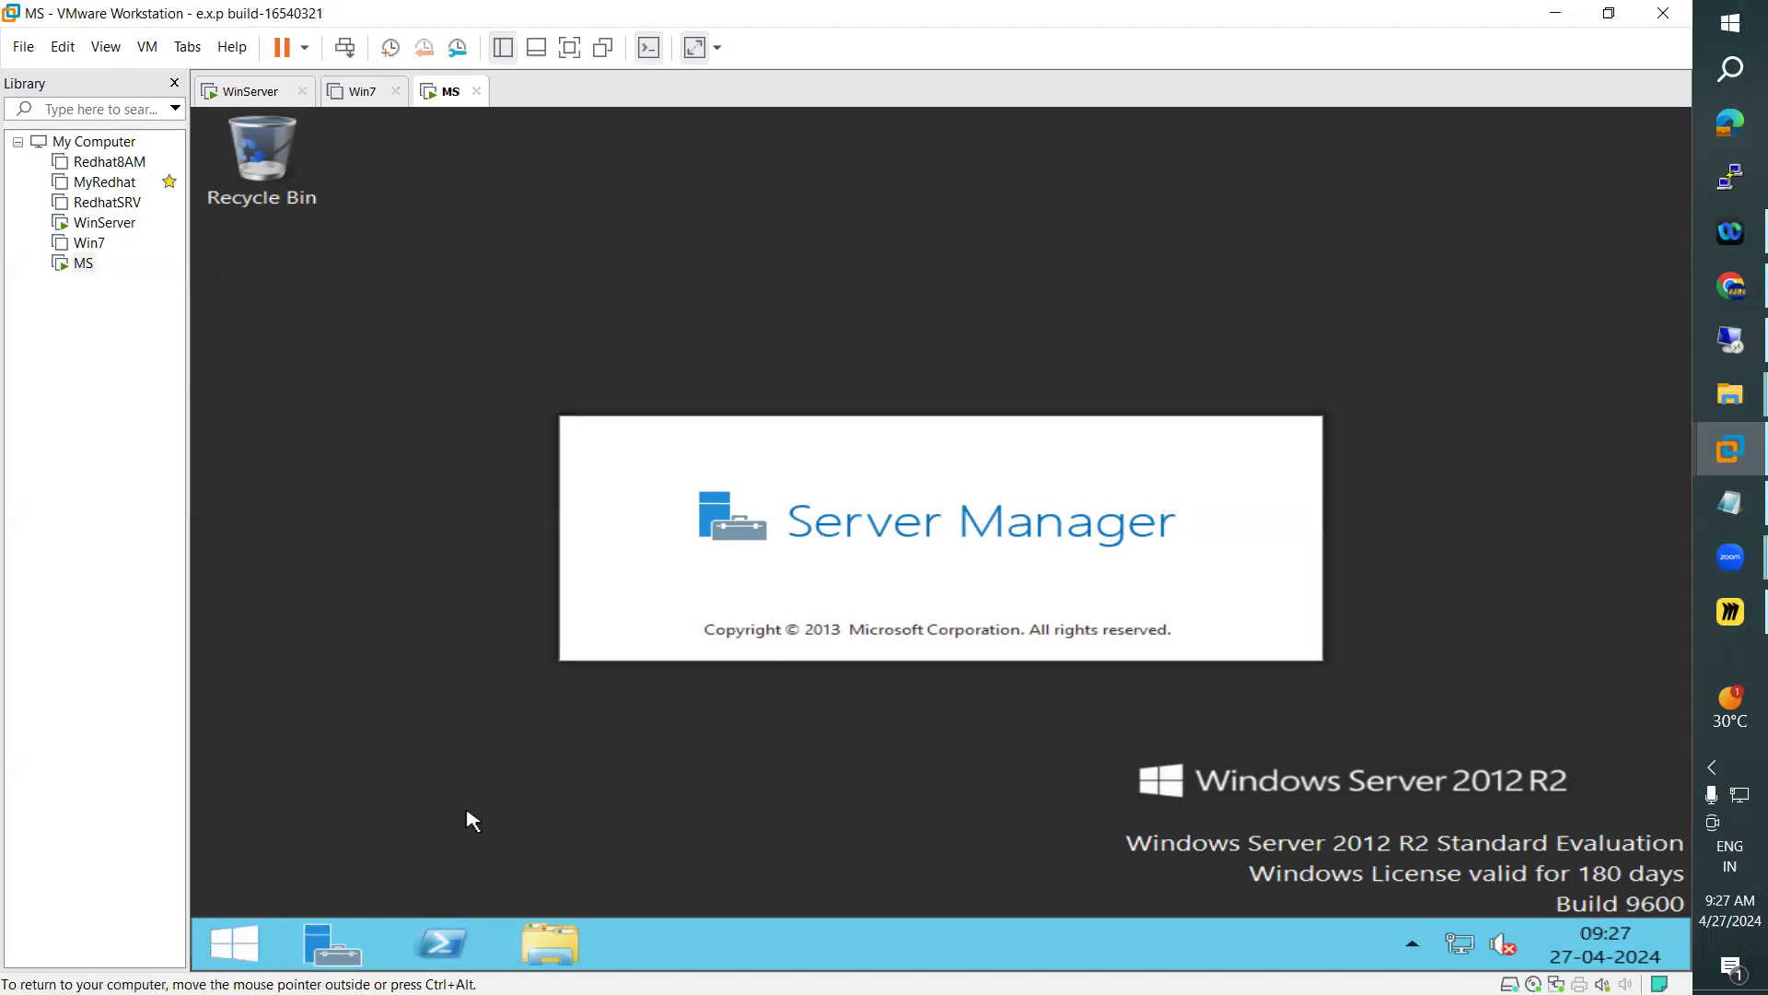
{"action": "key", "text": "super"}
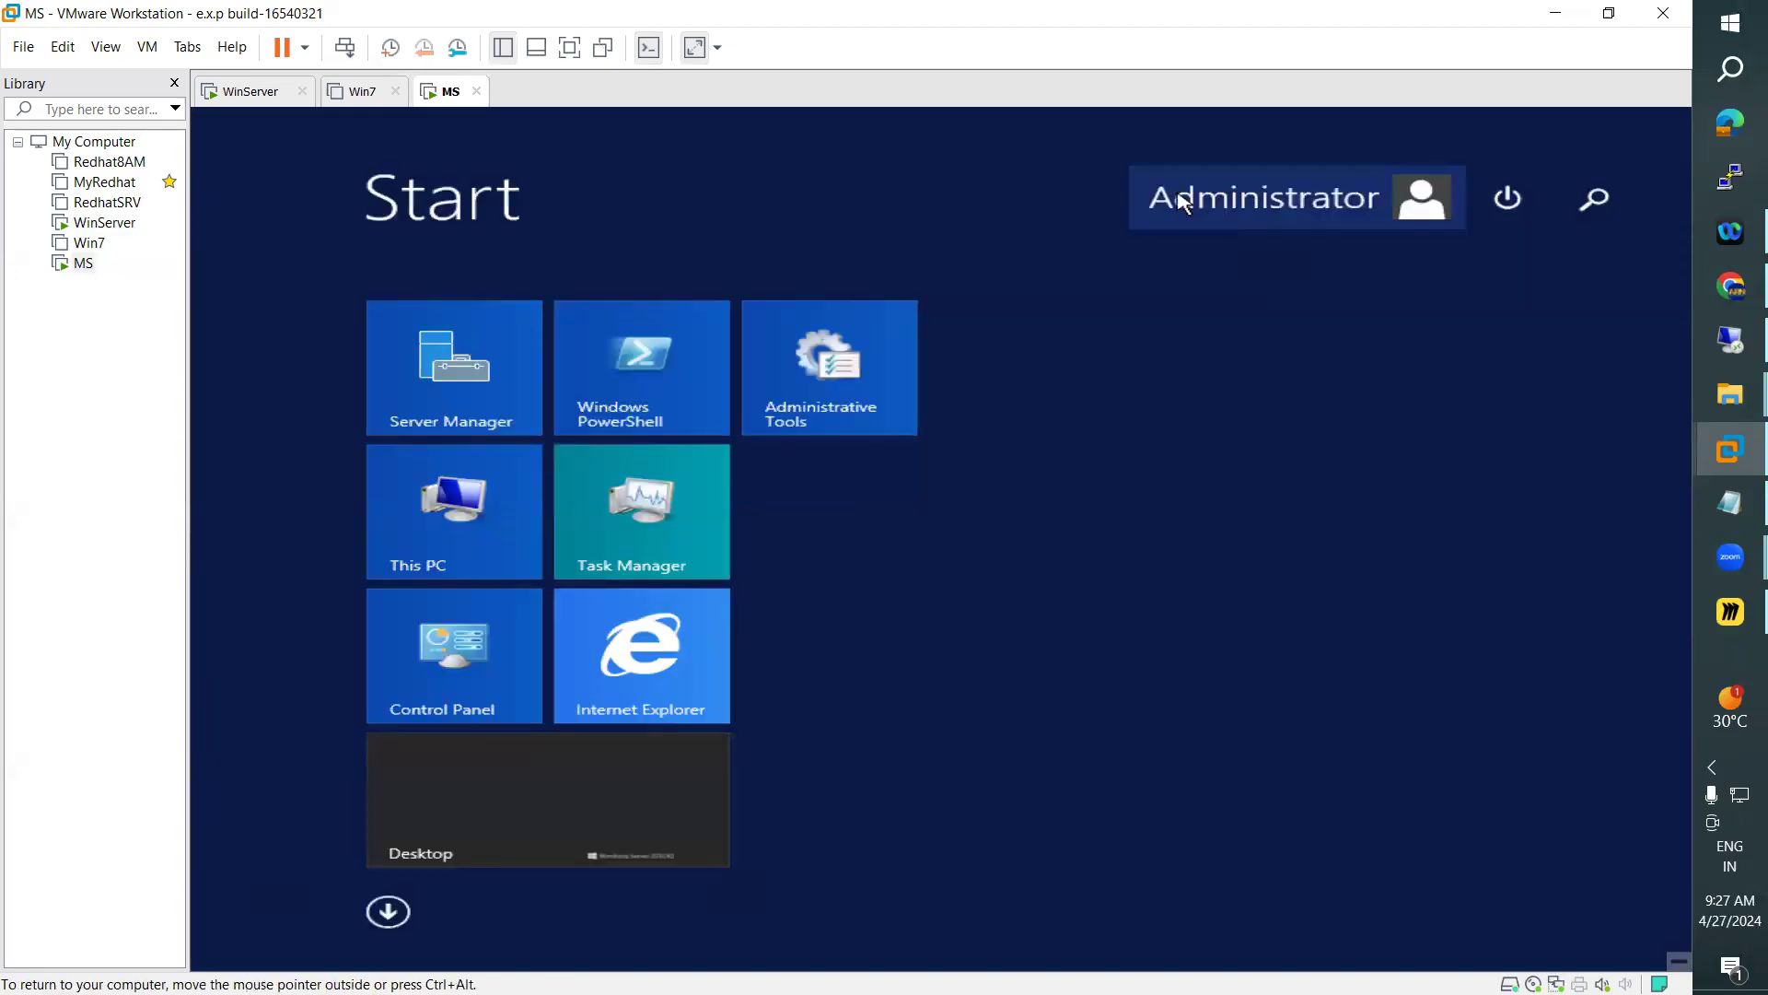
{"action": "left_click", "coordinate": [563, 790]}
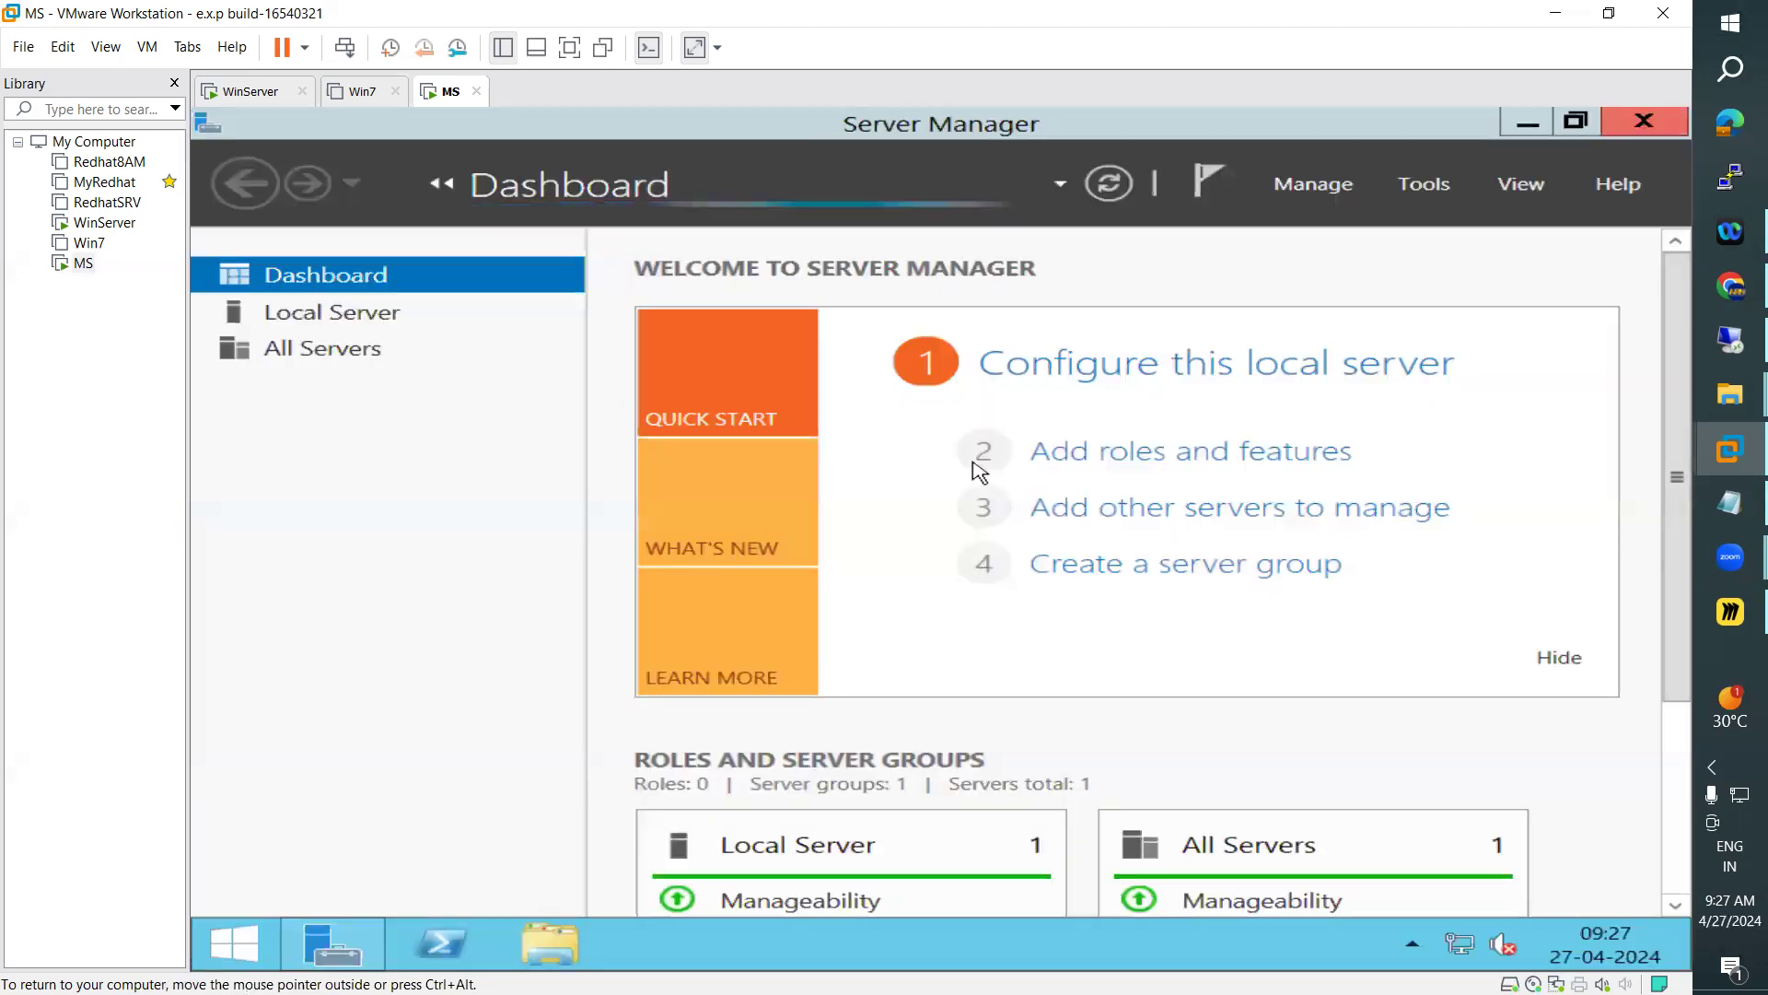
{"action": "left_click", "coordinate": [236, 939]}
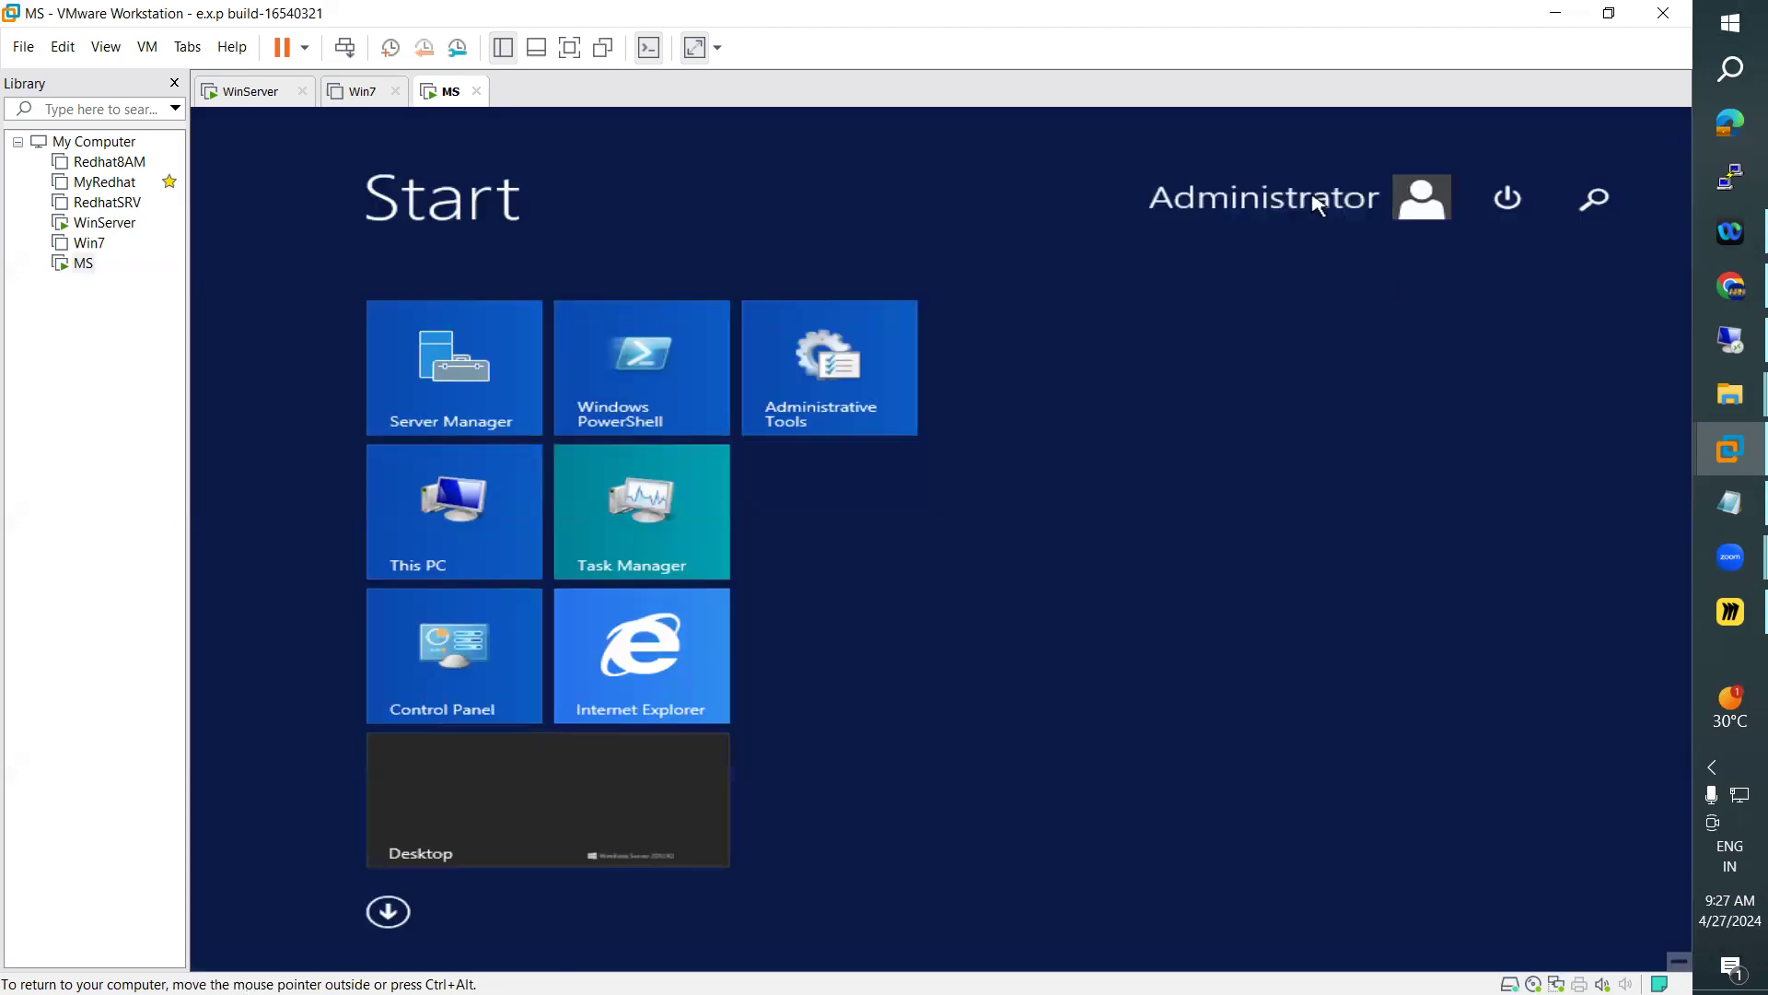
{"action": "left_click", "coordinate": [1271, 198]}
{"action": "left_click", "coordinate": [1142, 319]}
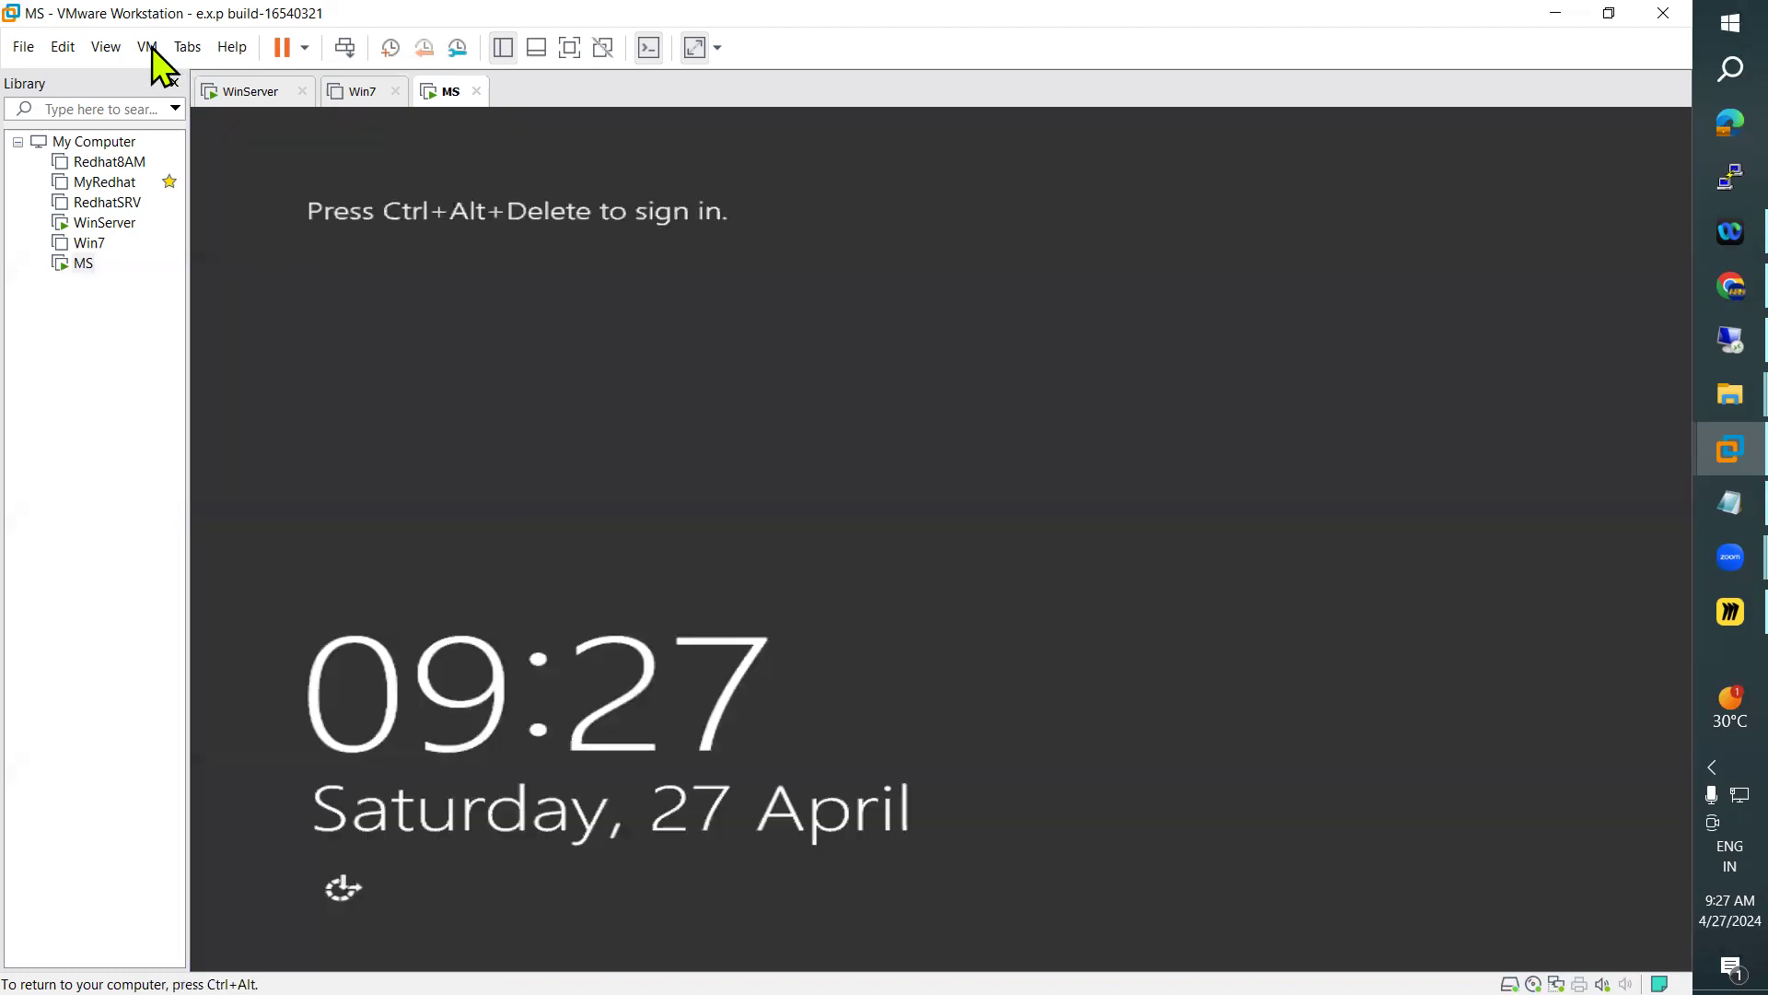
Send Ctrl+Alt+Del to the MS virtual machine and sign in as Administrator with the account password
{"action": "left_click", "coordinate": [149, 48]}
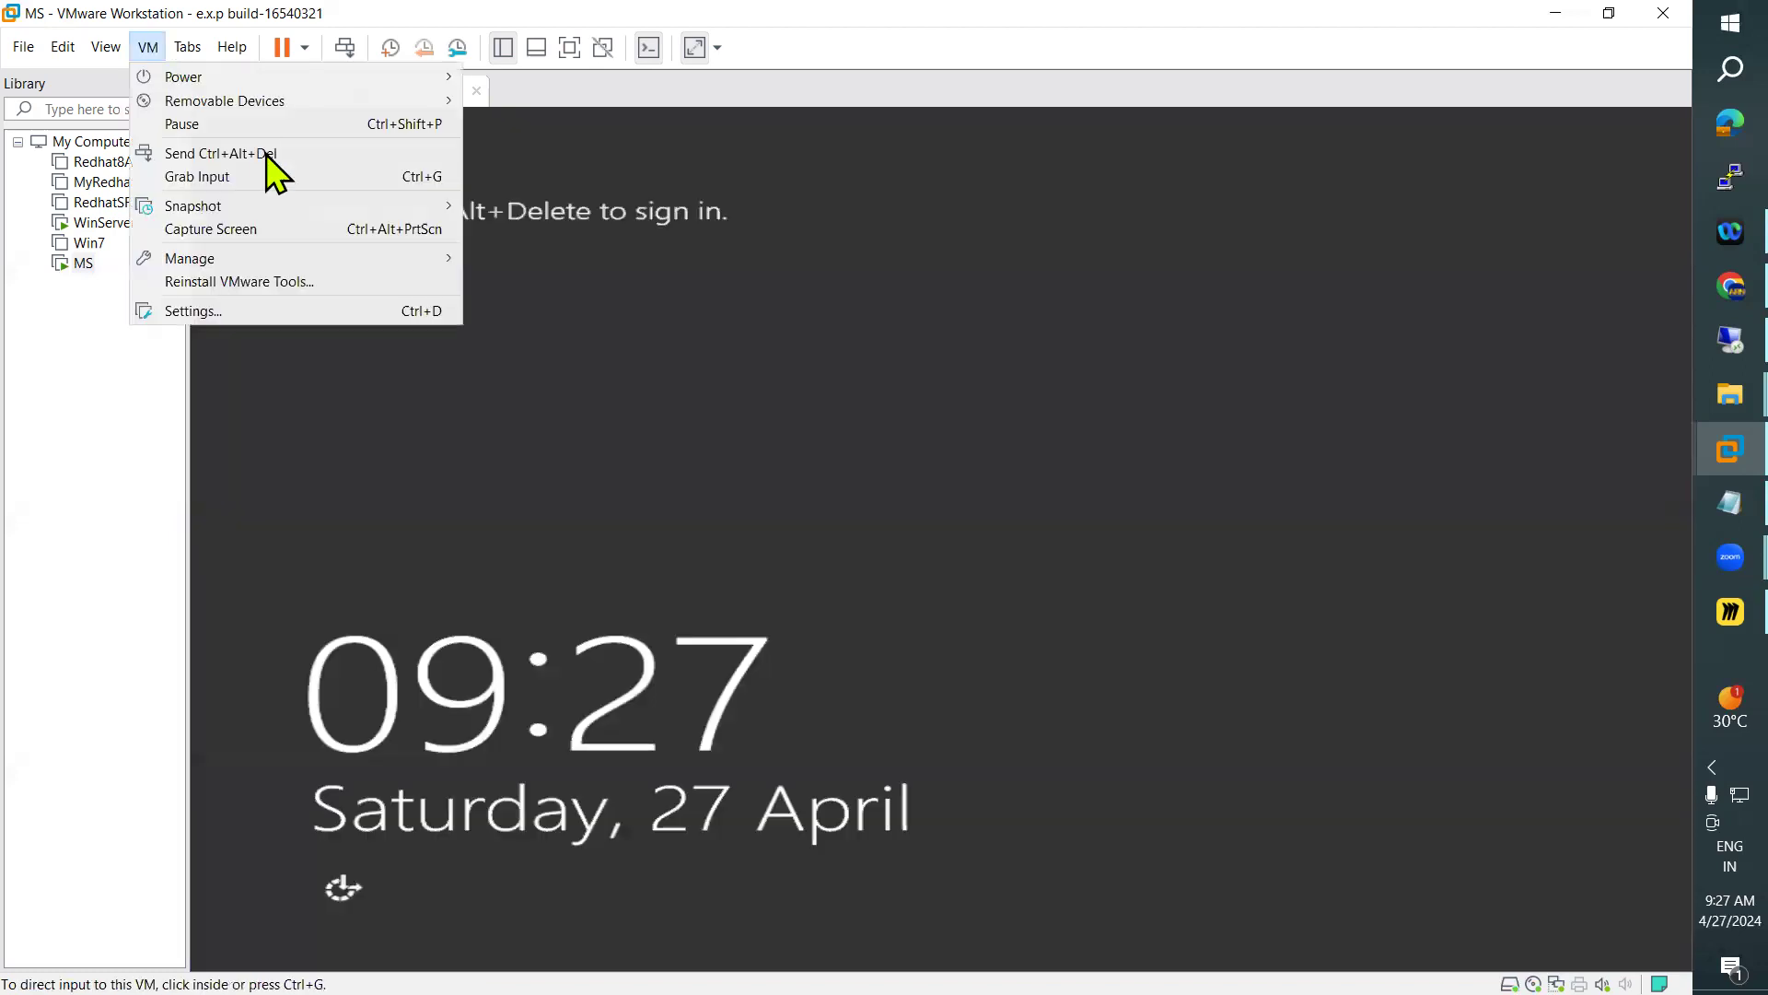
{"action": "left_click", "coordinate": [277, 154]}
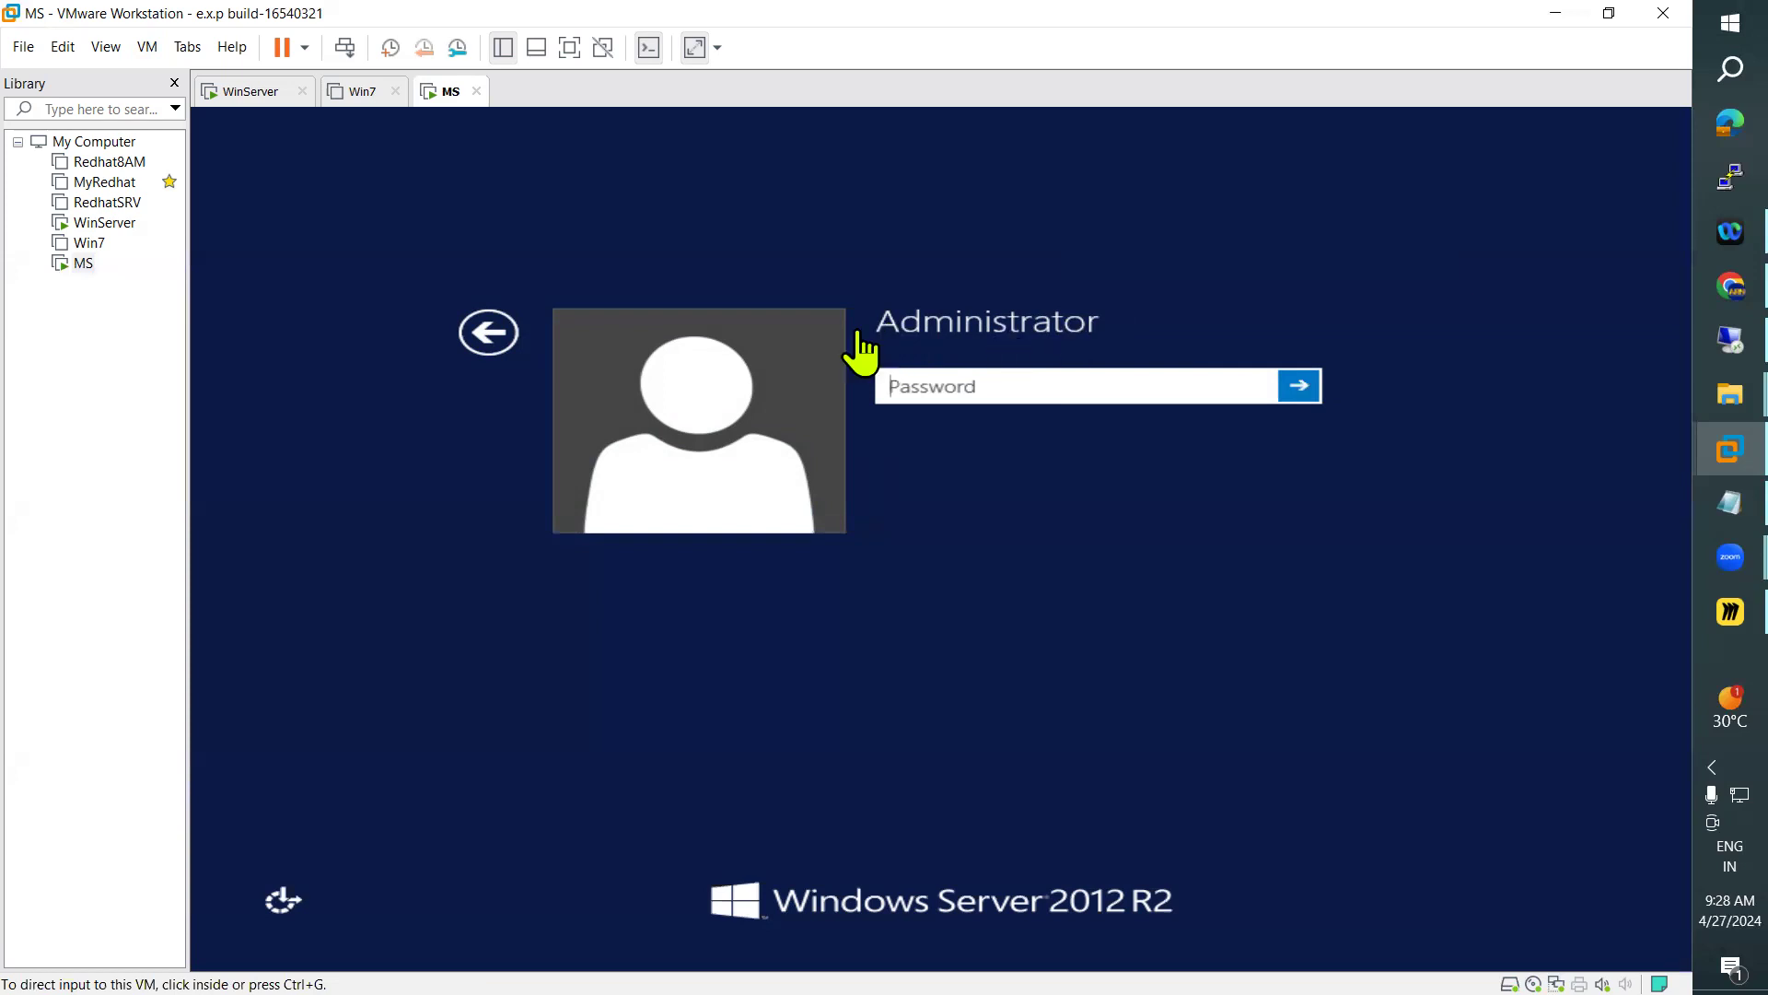
{"action": "left_click", "coordinate": [927, 382]}
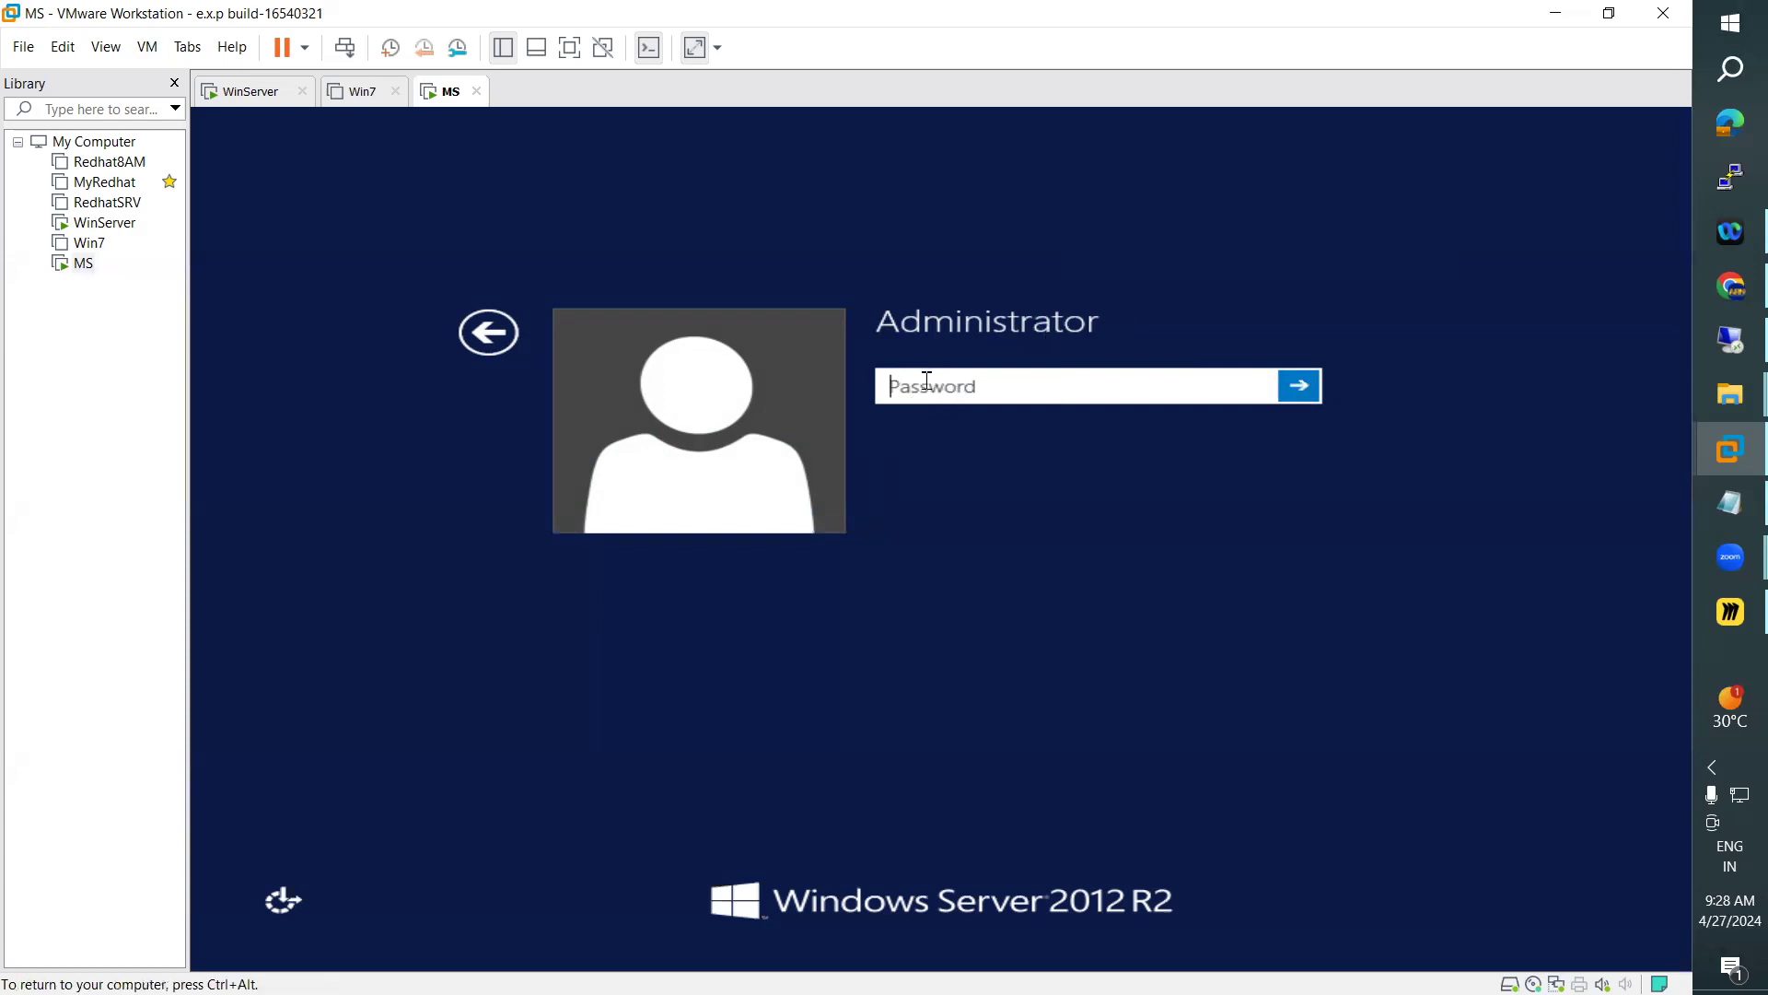
{"action": "type", "text": "P"}
{"action": "type", "text": "•••••••"}
{"action": "key", "text": "Return"}
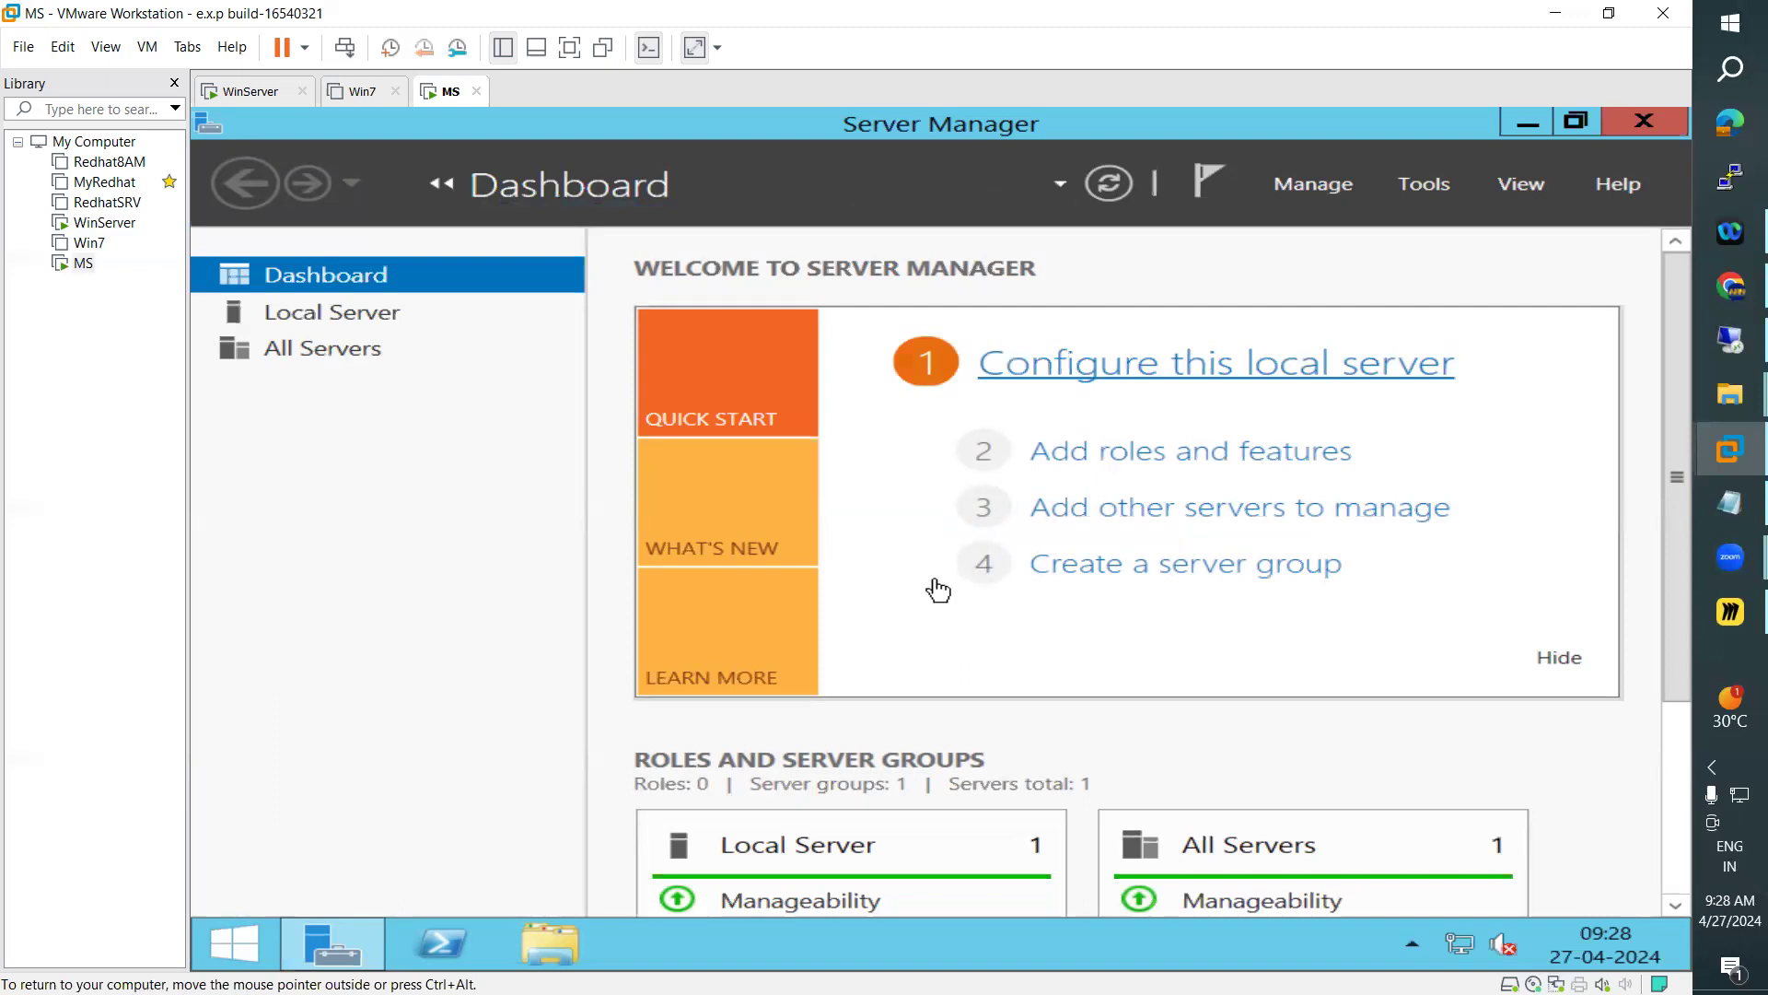
Open the IPv4 properties of Ethernet0 from the Local Server properties and switch to a manually specified IP address
{"action": "left_click", "coordinate": [317, 322]}
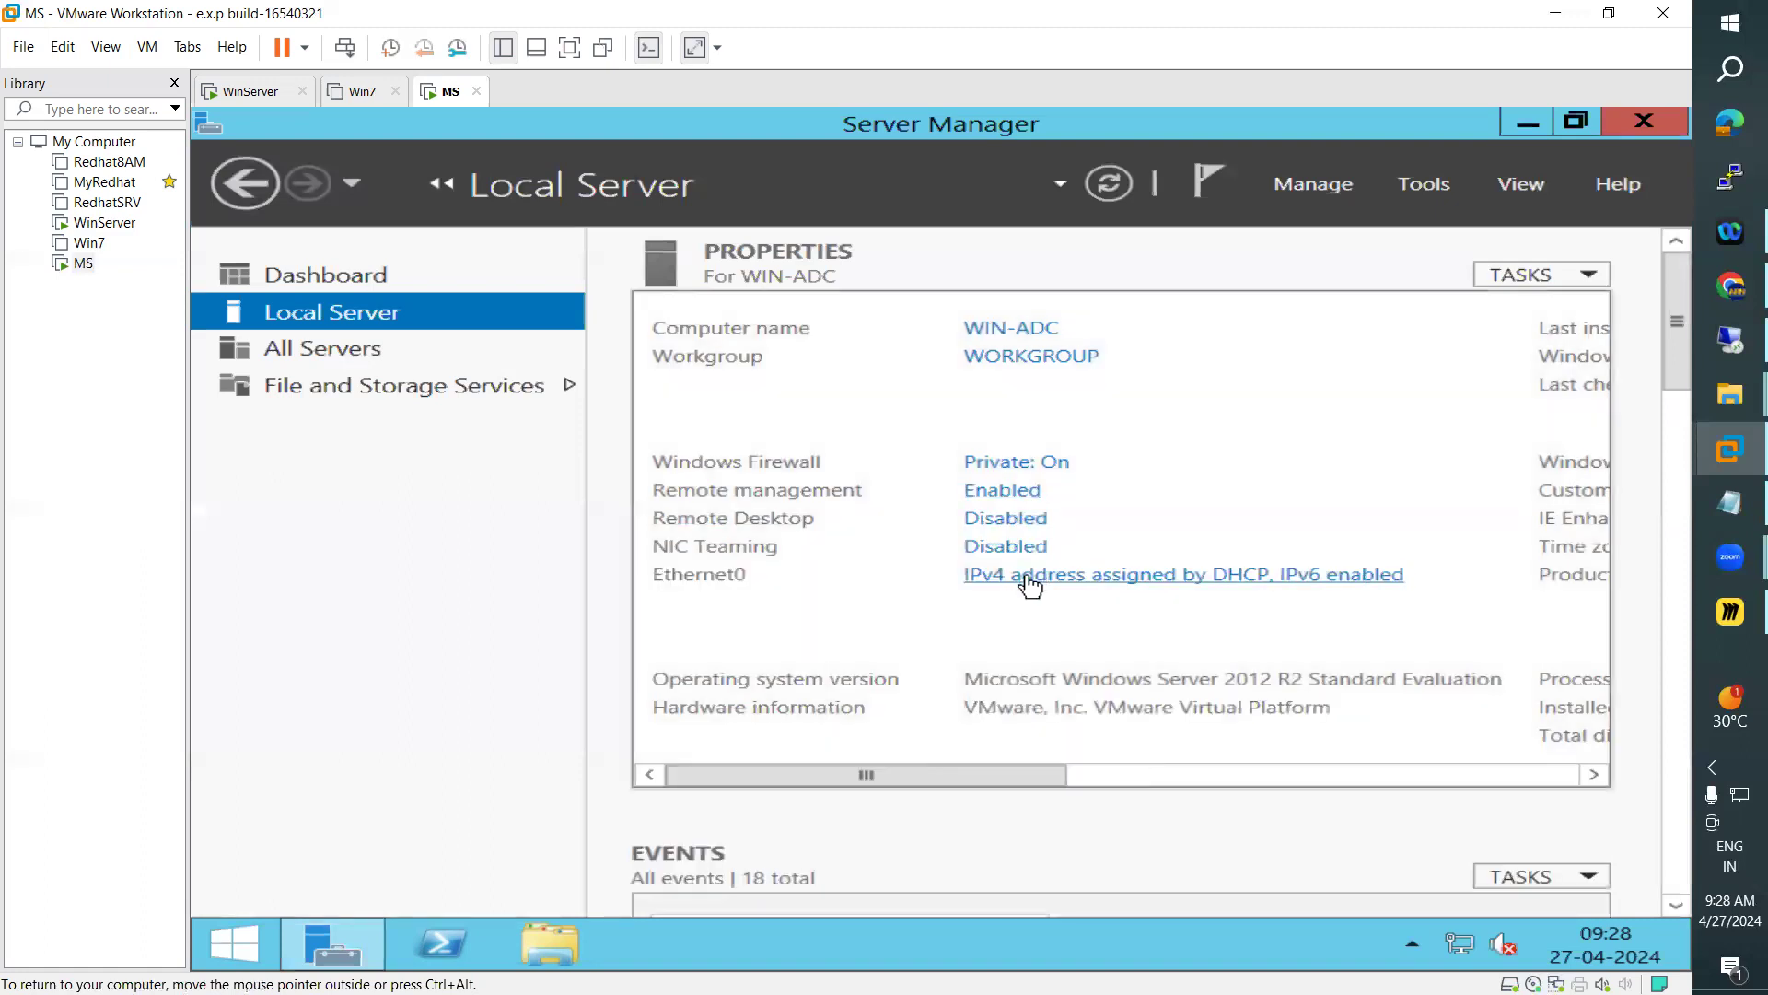
{"action": "left_click", "coordinate": [1027, 578]}
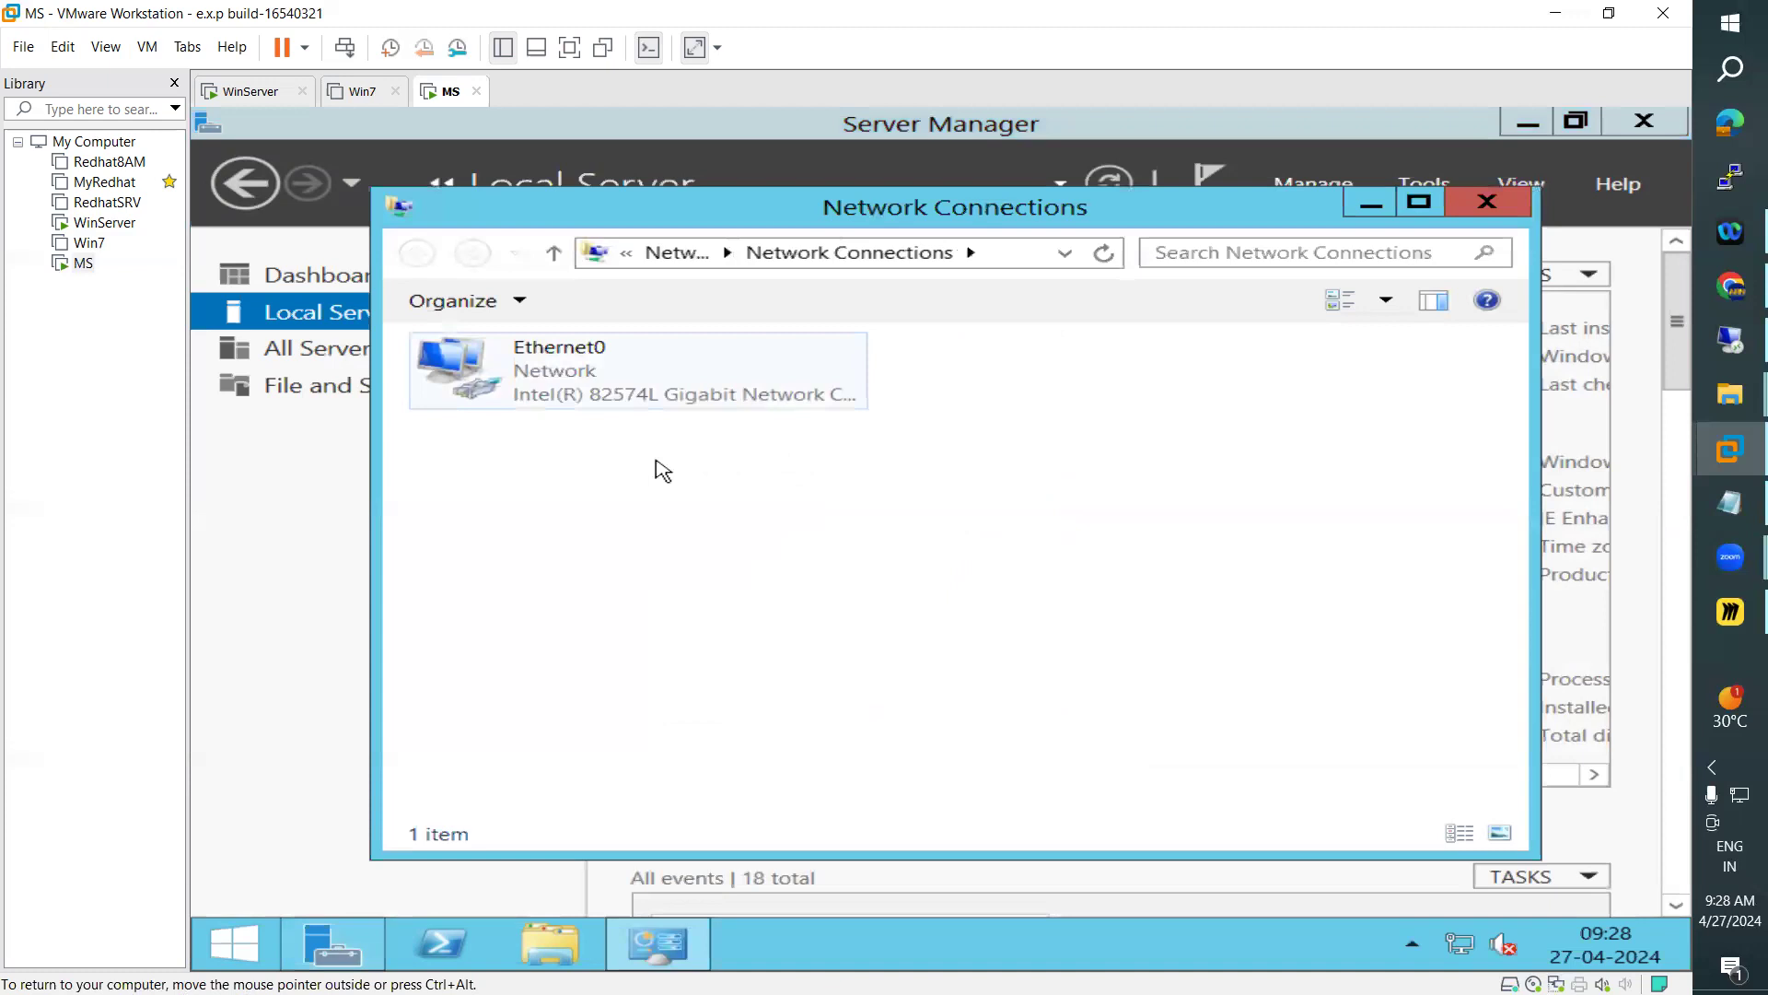
{"action": "left_click", "coordinate": [754, 750]}
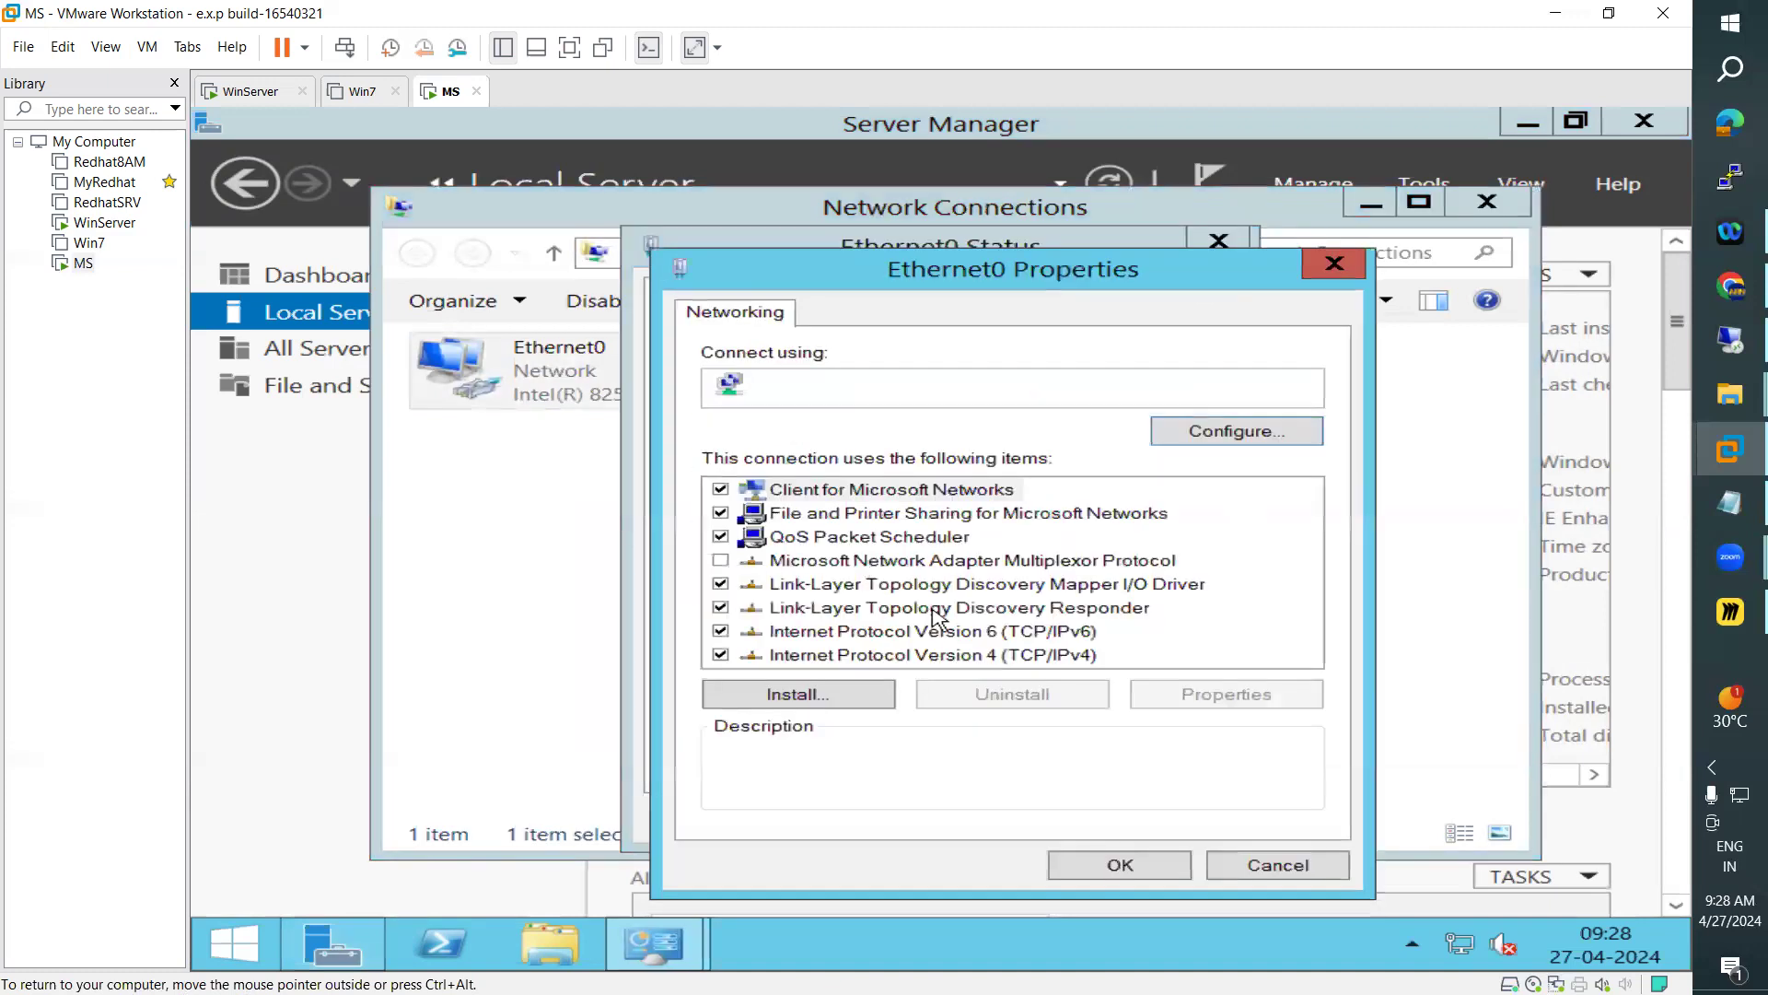
{"action": "double_click", "coordinate": [1036, 653]}
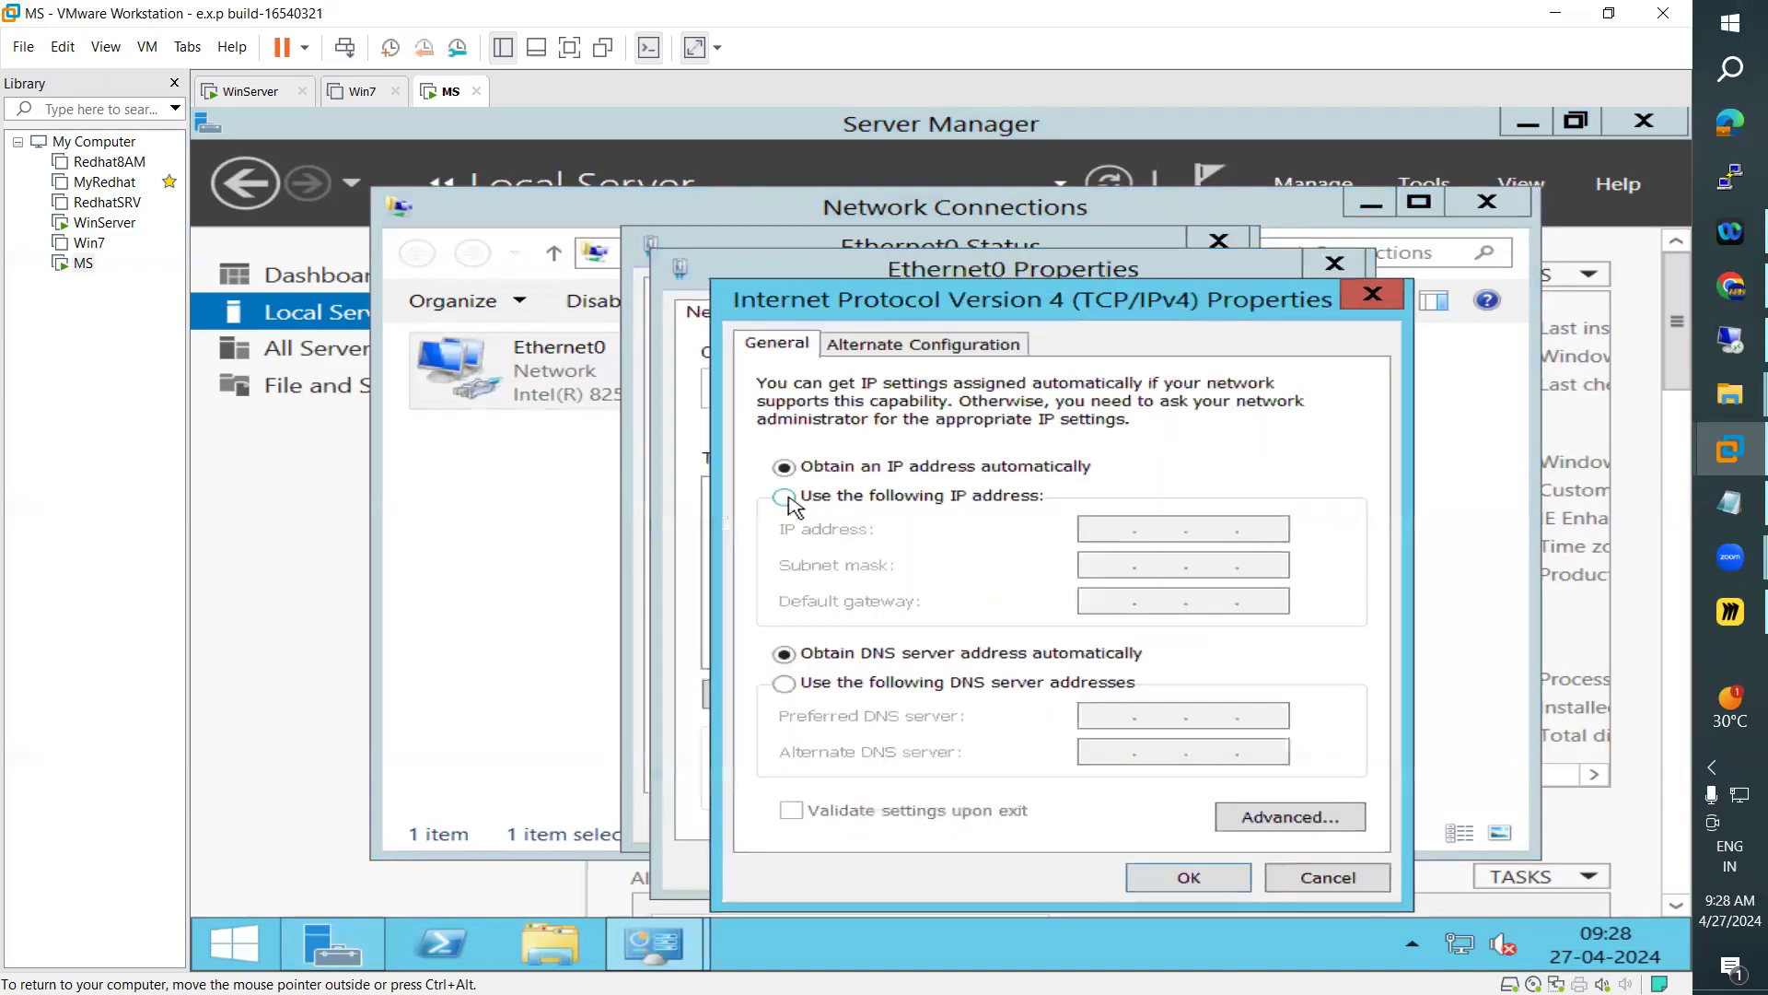
{"action": "left_click", "coordinate": [928, 498]}
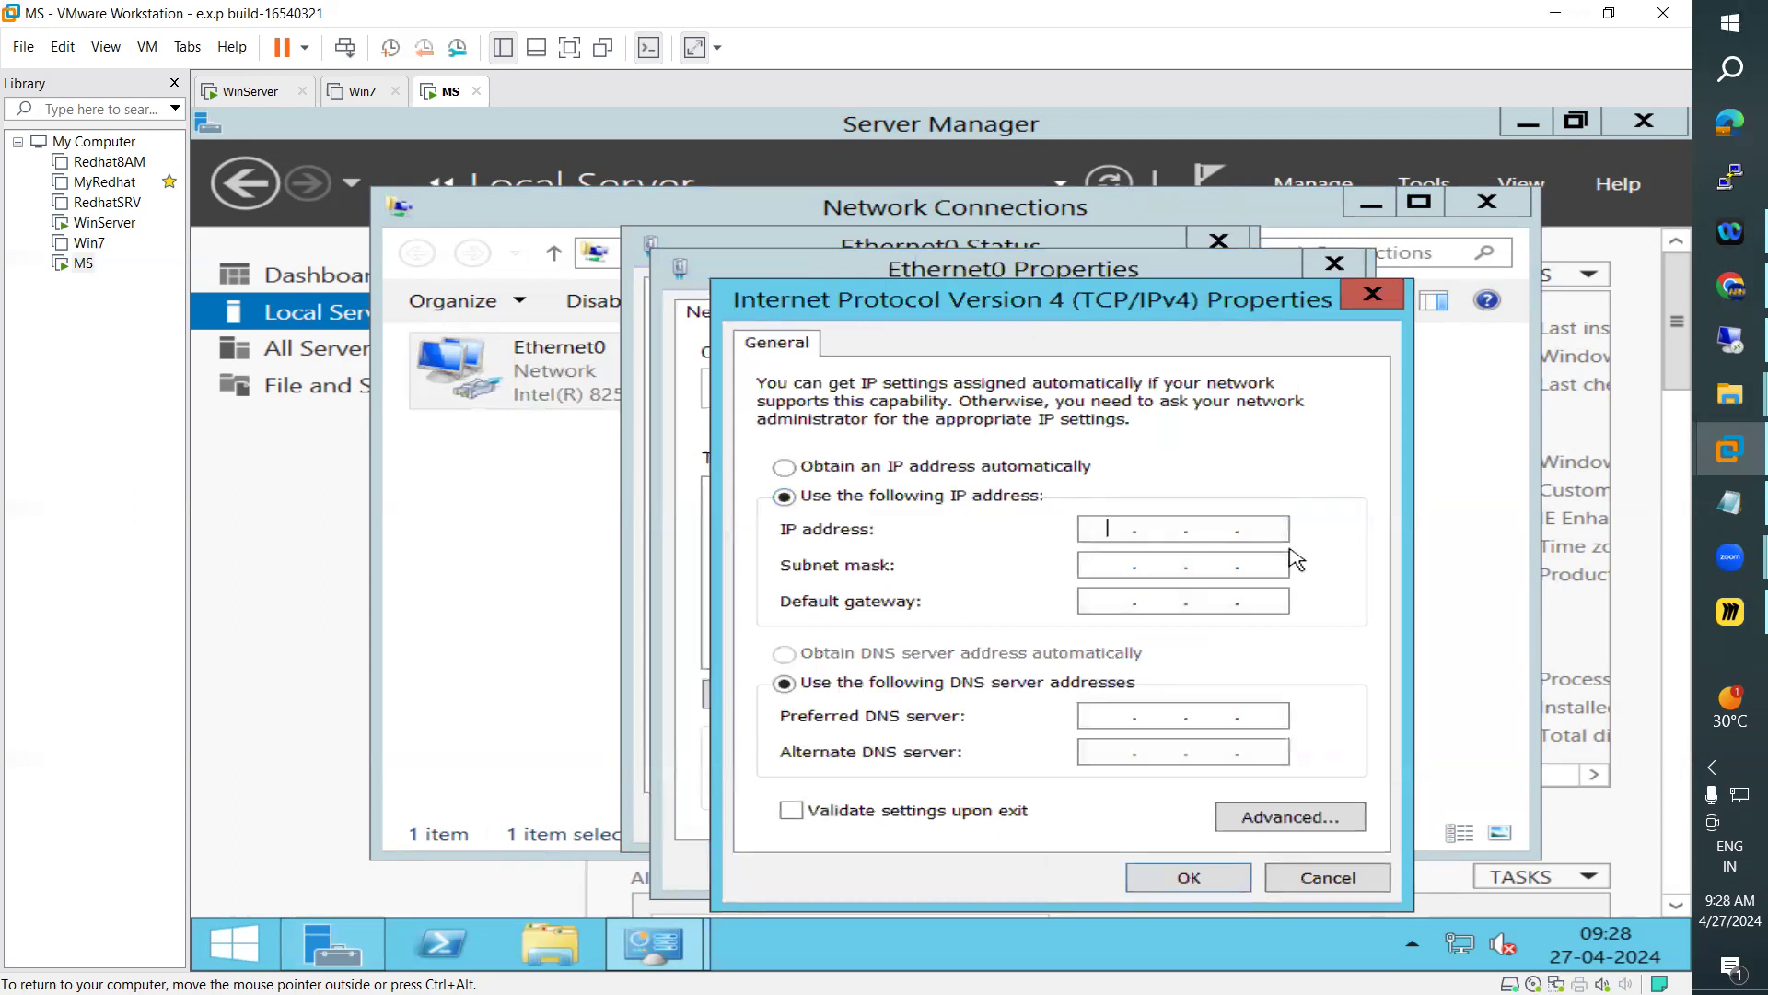
Enter 192.168.223 as the first three octets of the Ethernet0 IP address
{"action": "type", "text": "192 . 168 . 223"}
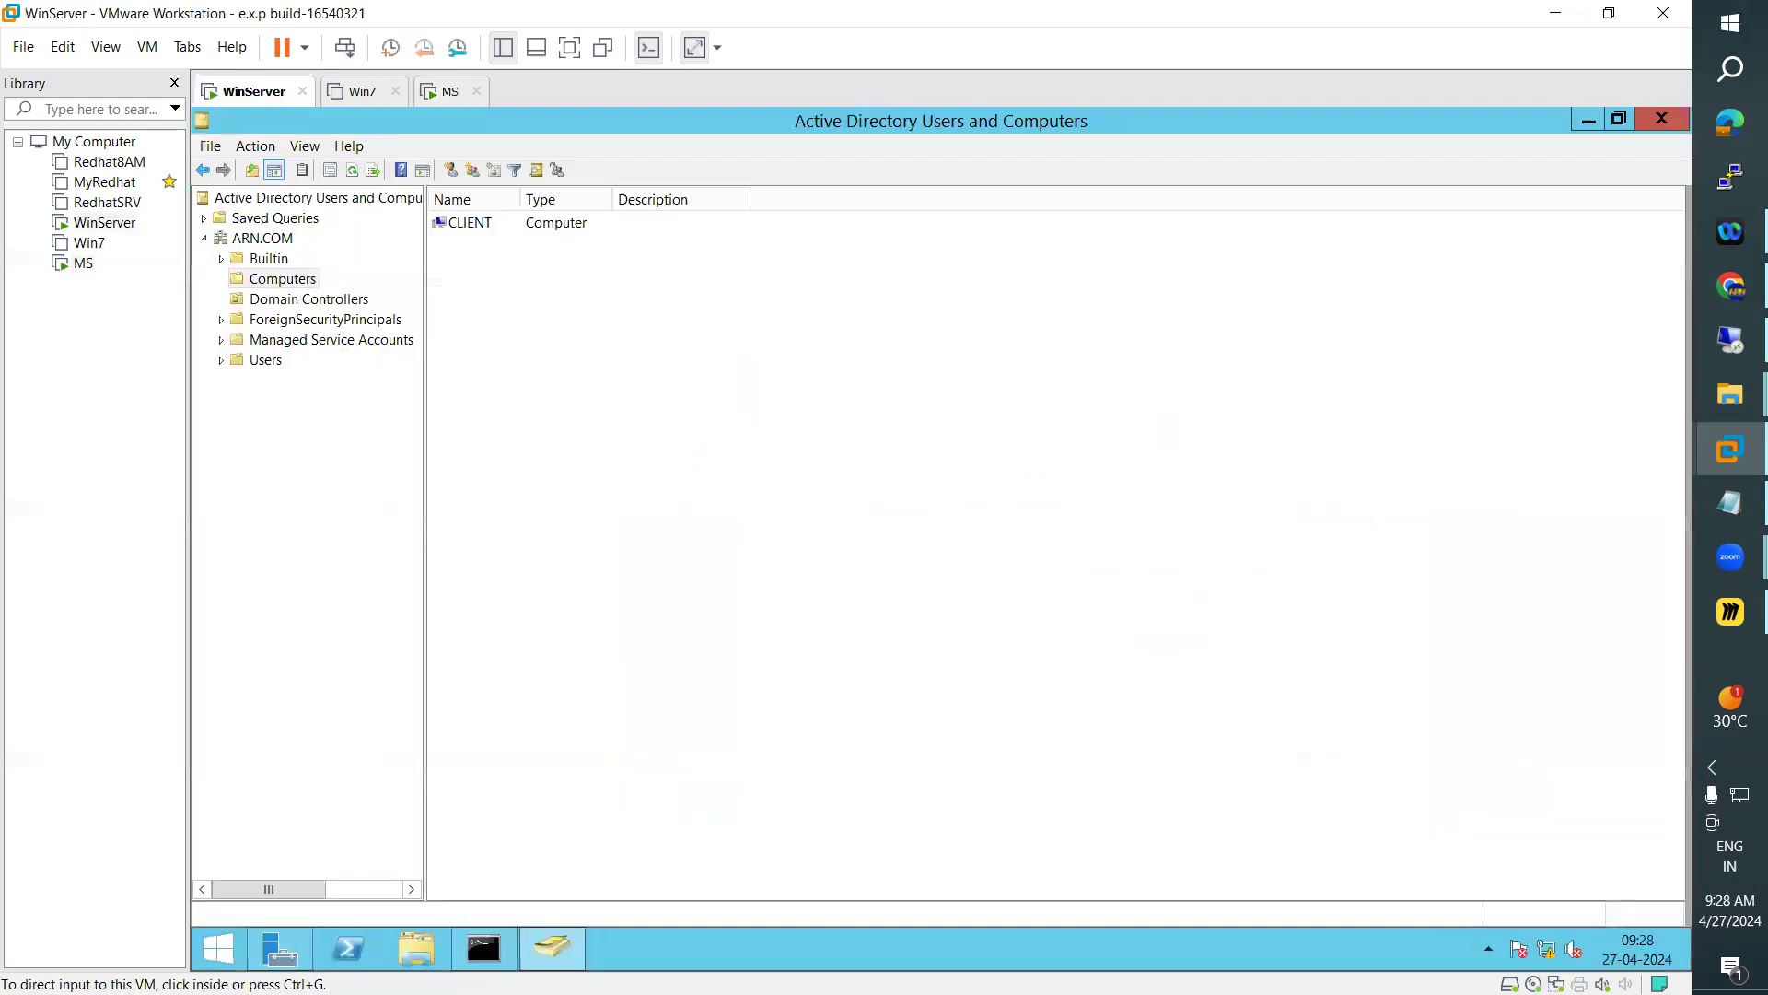
Check the Ethernet0 address of WinServer, and complete the MS address as 192.168.223.11 with subnet mask 255.255.255.0
{"action": "left_click", "coordinate": [285, 958]}
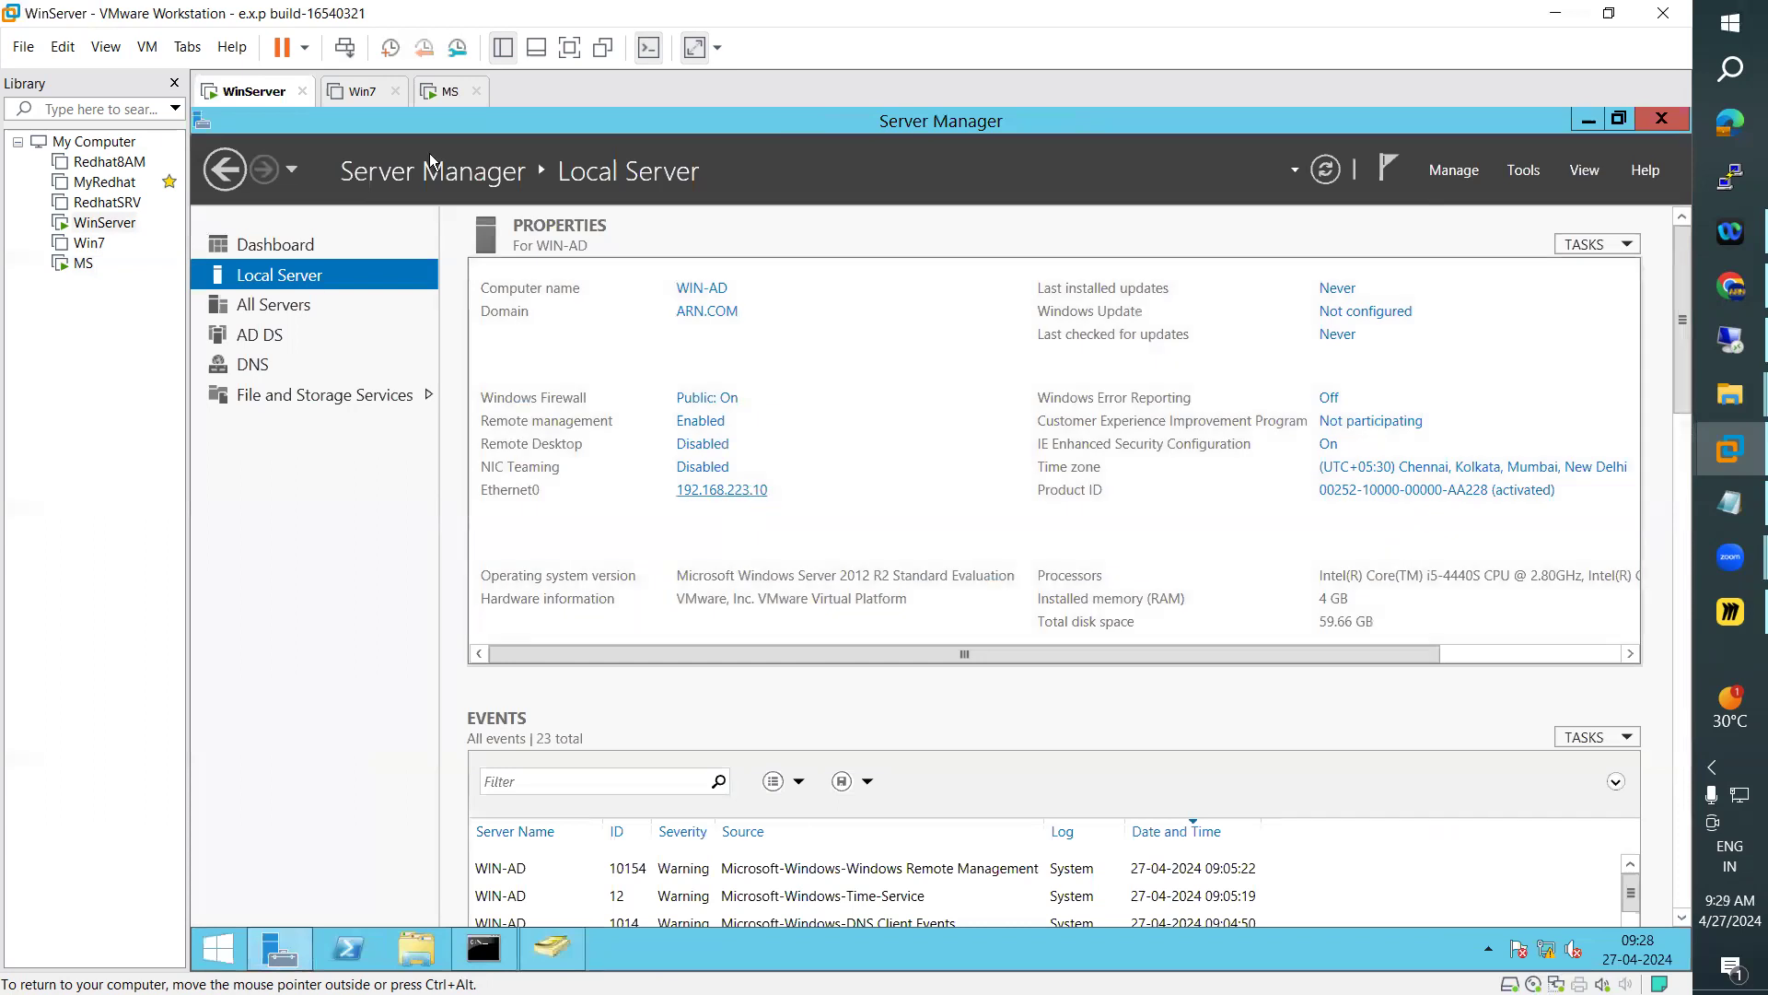
{"action": "left_click", "coordinate": [444, 95]}
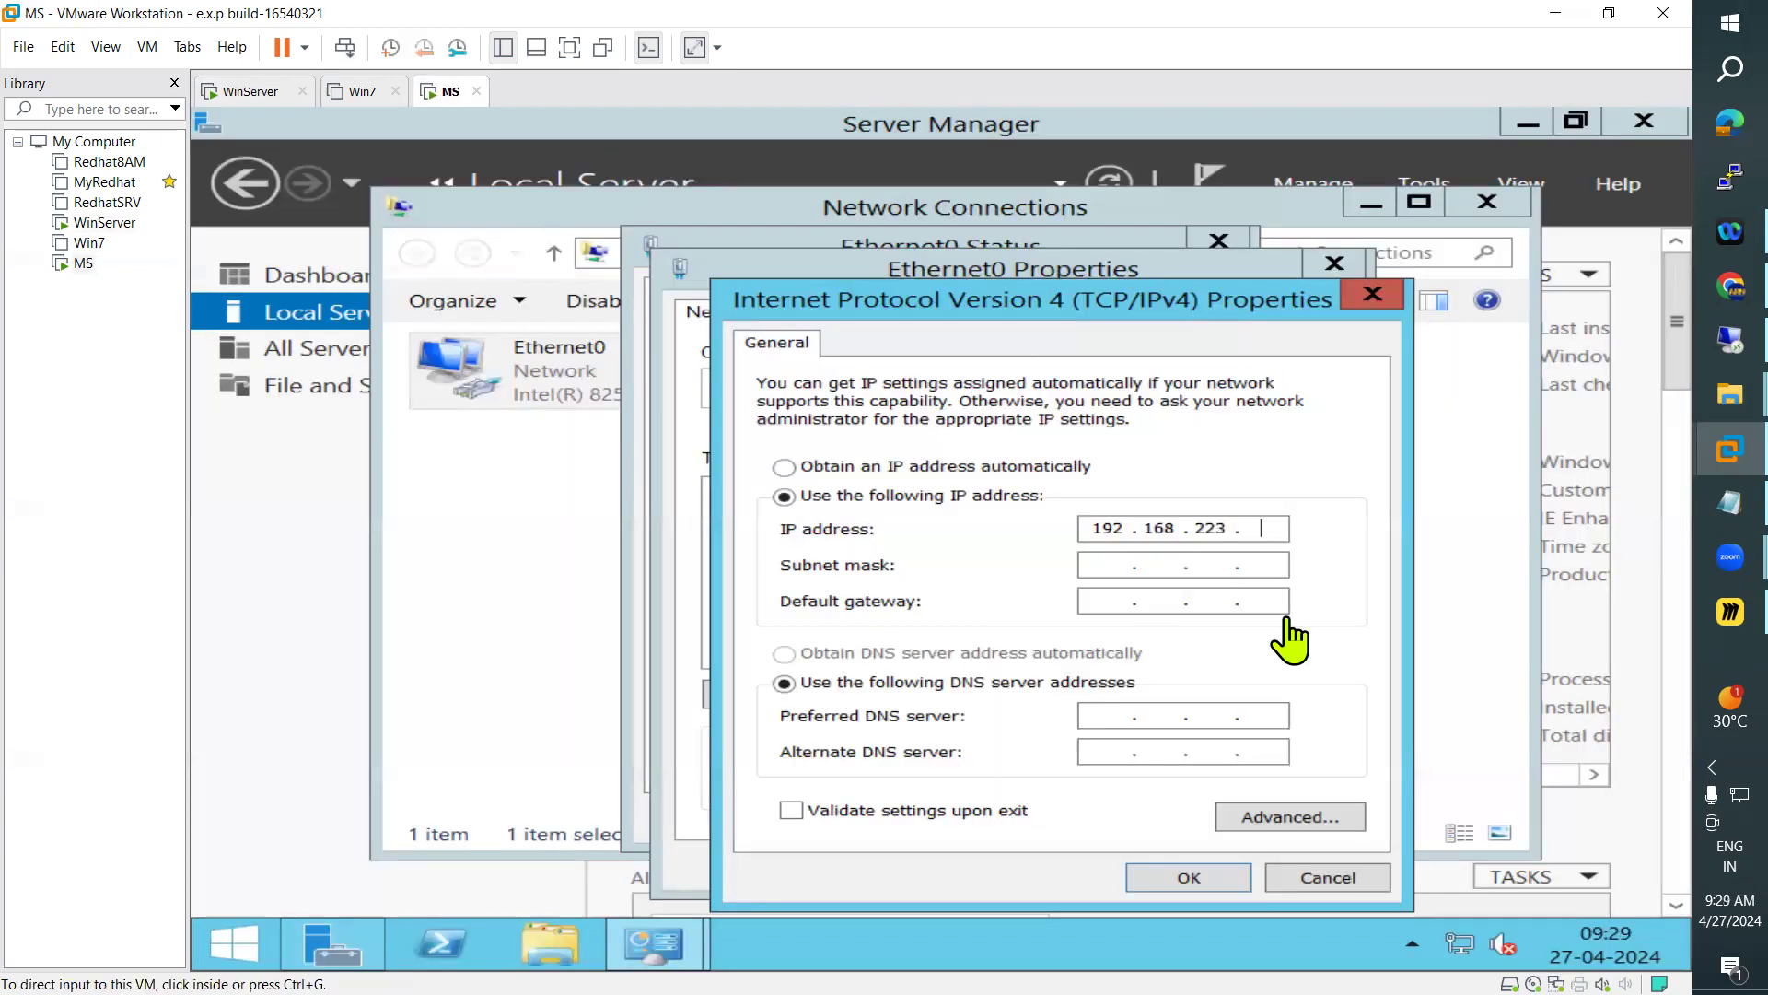
{"action": "left_click", "coordinate": [1275, 524]}
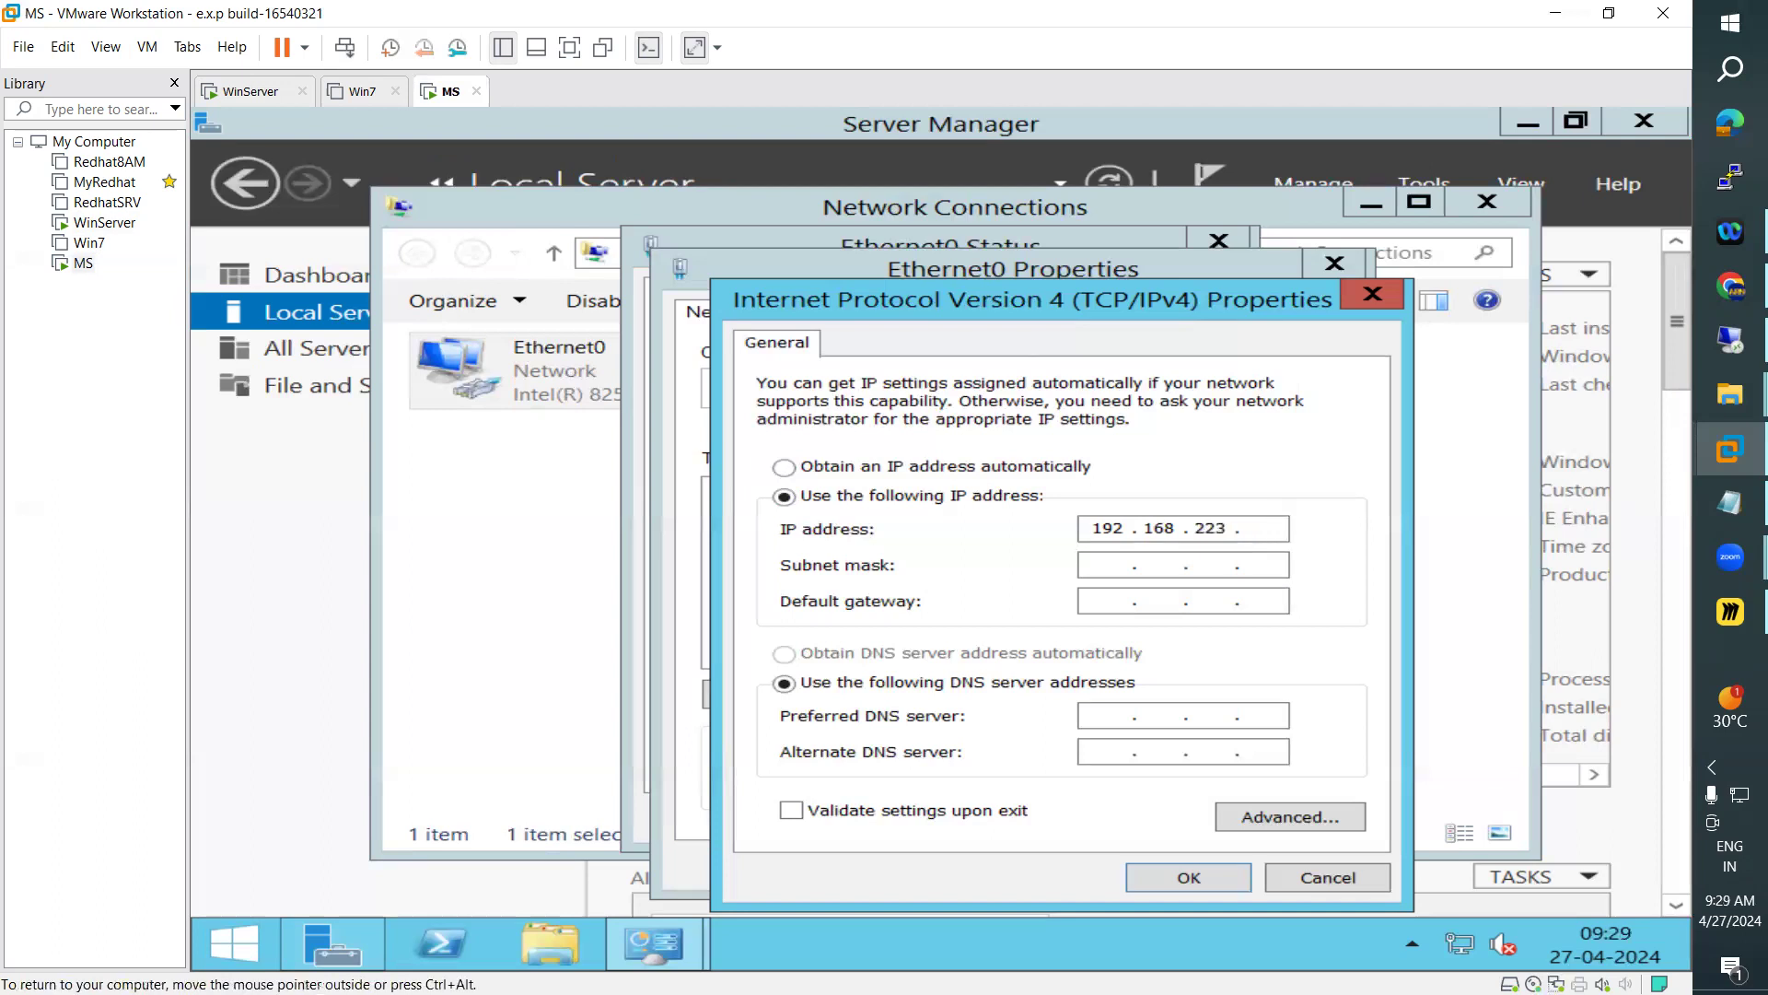
{"action": "type", "text": "11"}
{"action": "key", "text": "Tab"}
{"action": "double_click", "coordinate": [1260, 528]}
{"action": "type", "text": "200"}
{"action": "double_click", "coordinate": [1265, 528]}
{"action": "type", "text": "11"}
{"action": "type", "text": "192"}
{"action": "type", "text": "16 . ."}
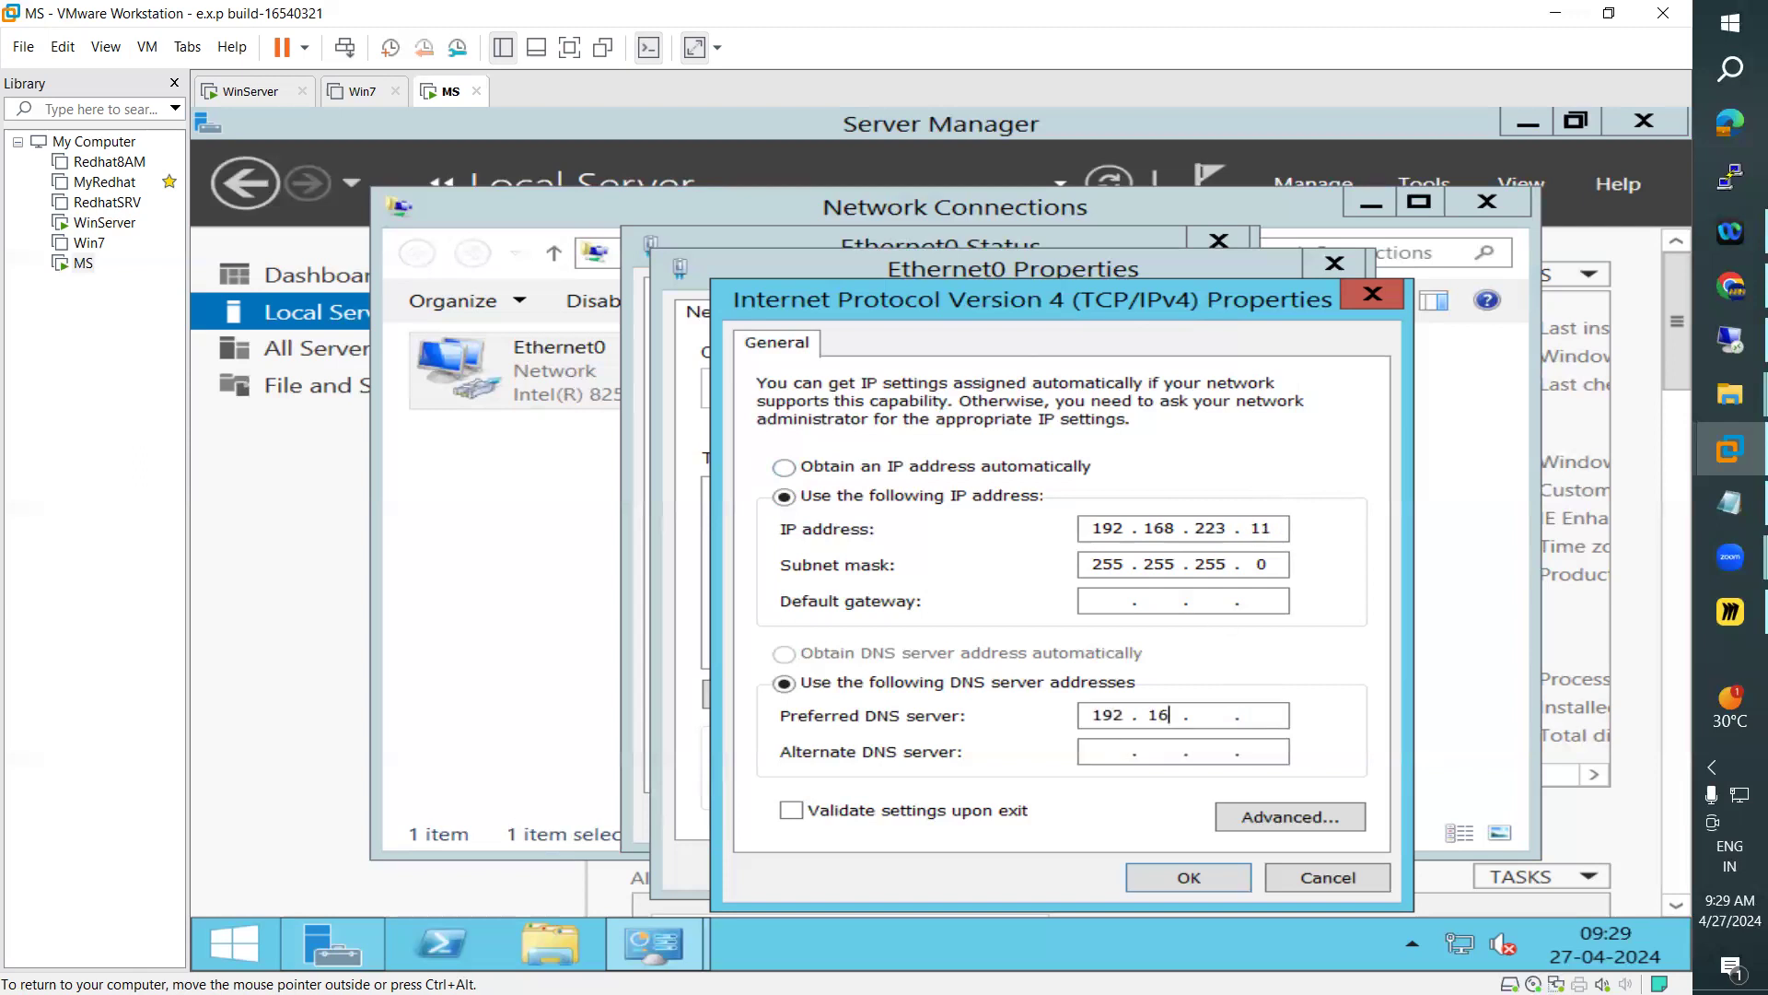
{"action": "type", "text": "822310"}
Set the preferred DNS server to 192.168.223.10 and apply the IPv4 settings to Ethernet0
{"action": "left_click", "coordinate": [1151, 877]}
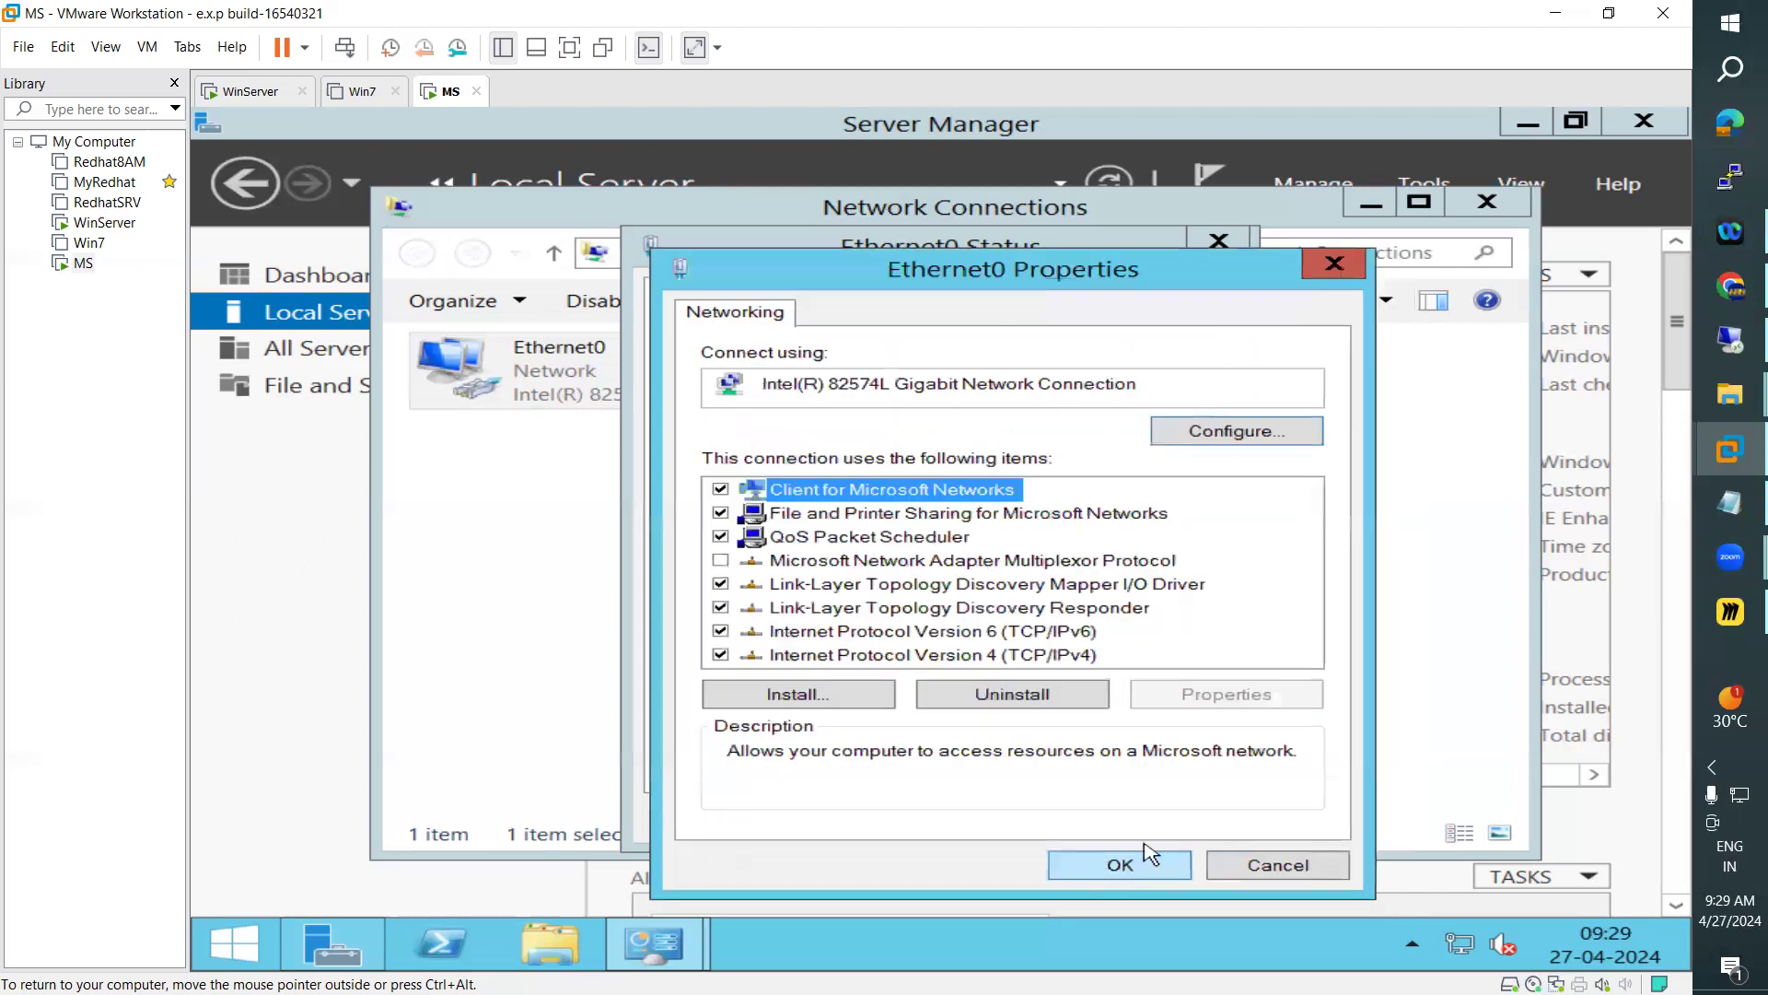
{"action": "left_click", "coordinate": [1145, 851]}
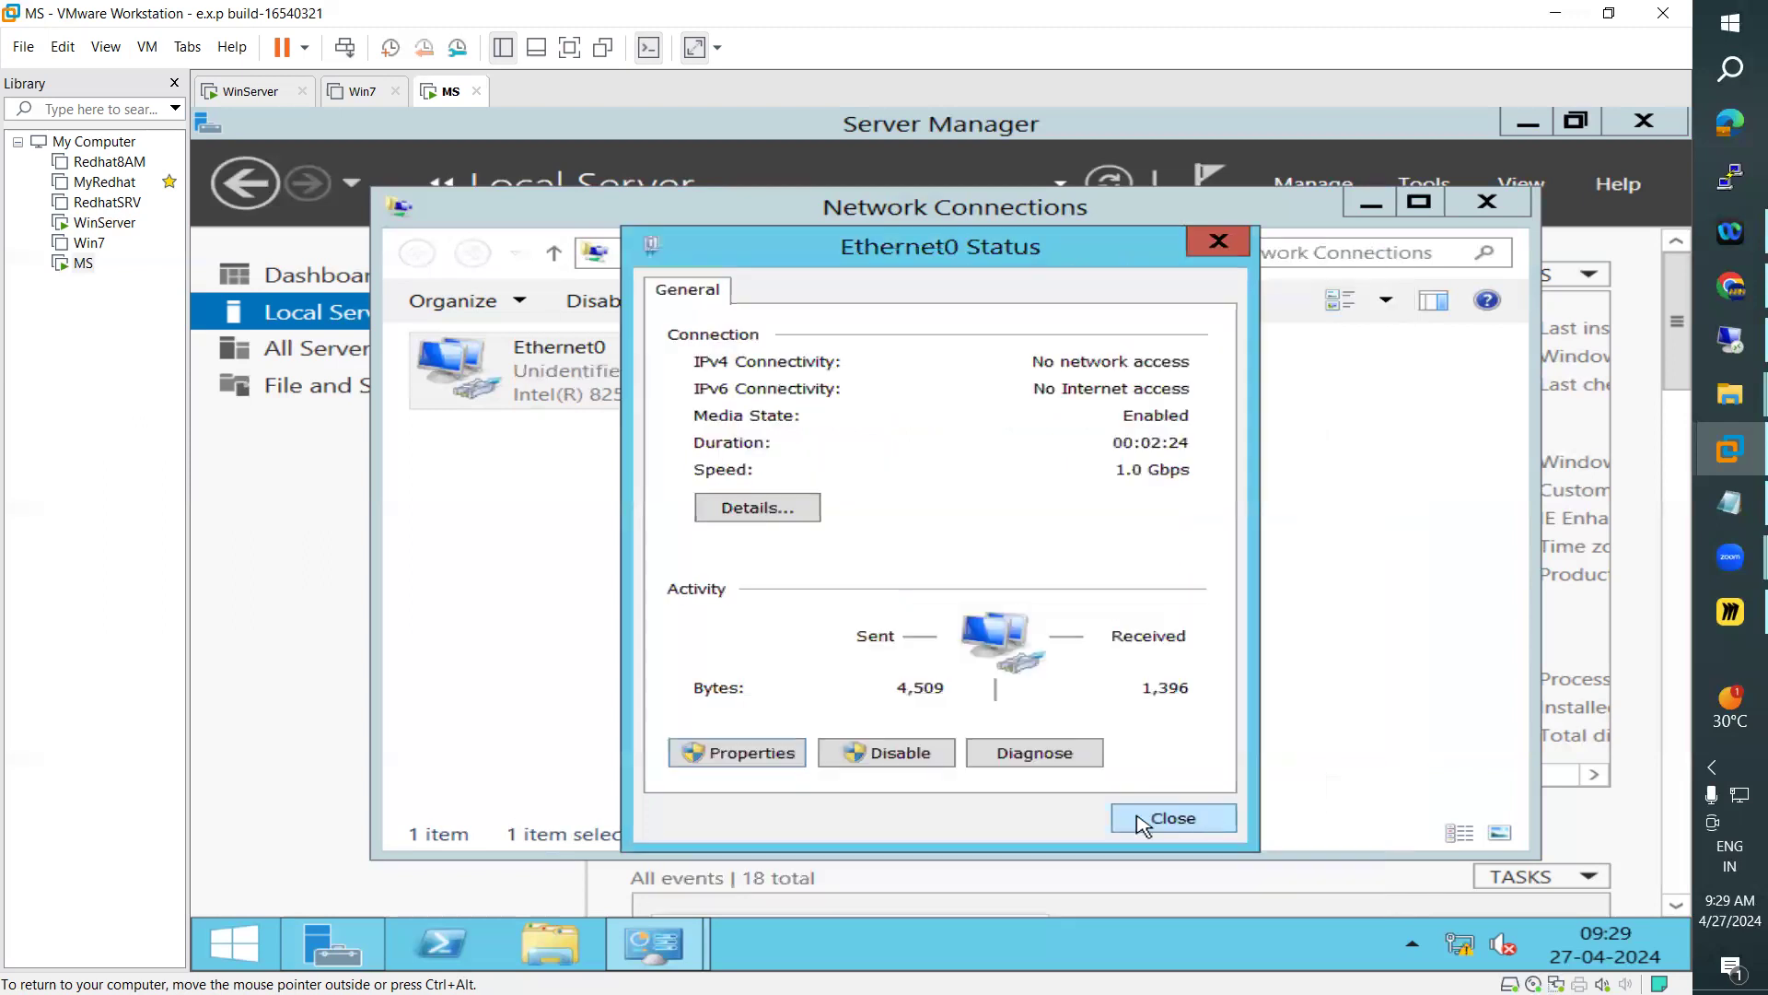
Disable Internet Protocol Version 6 (TCP/IPv6) on Ethernet0 and refresh the Local Server properties in Server Manager
{"action": "left_click", "coordinate": [772, 757]}
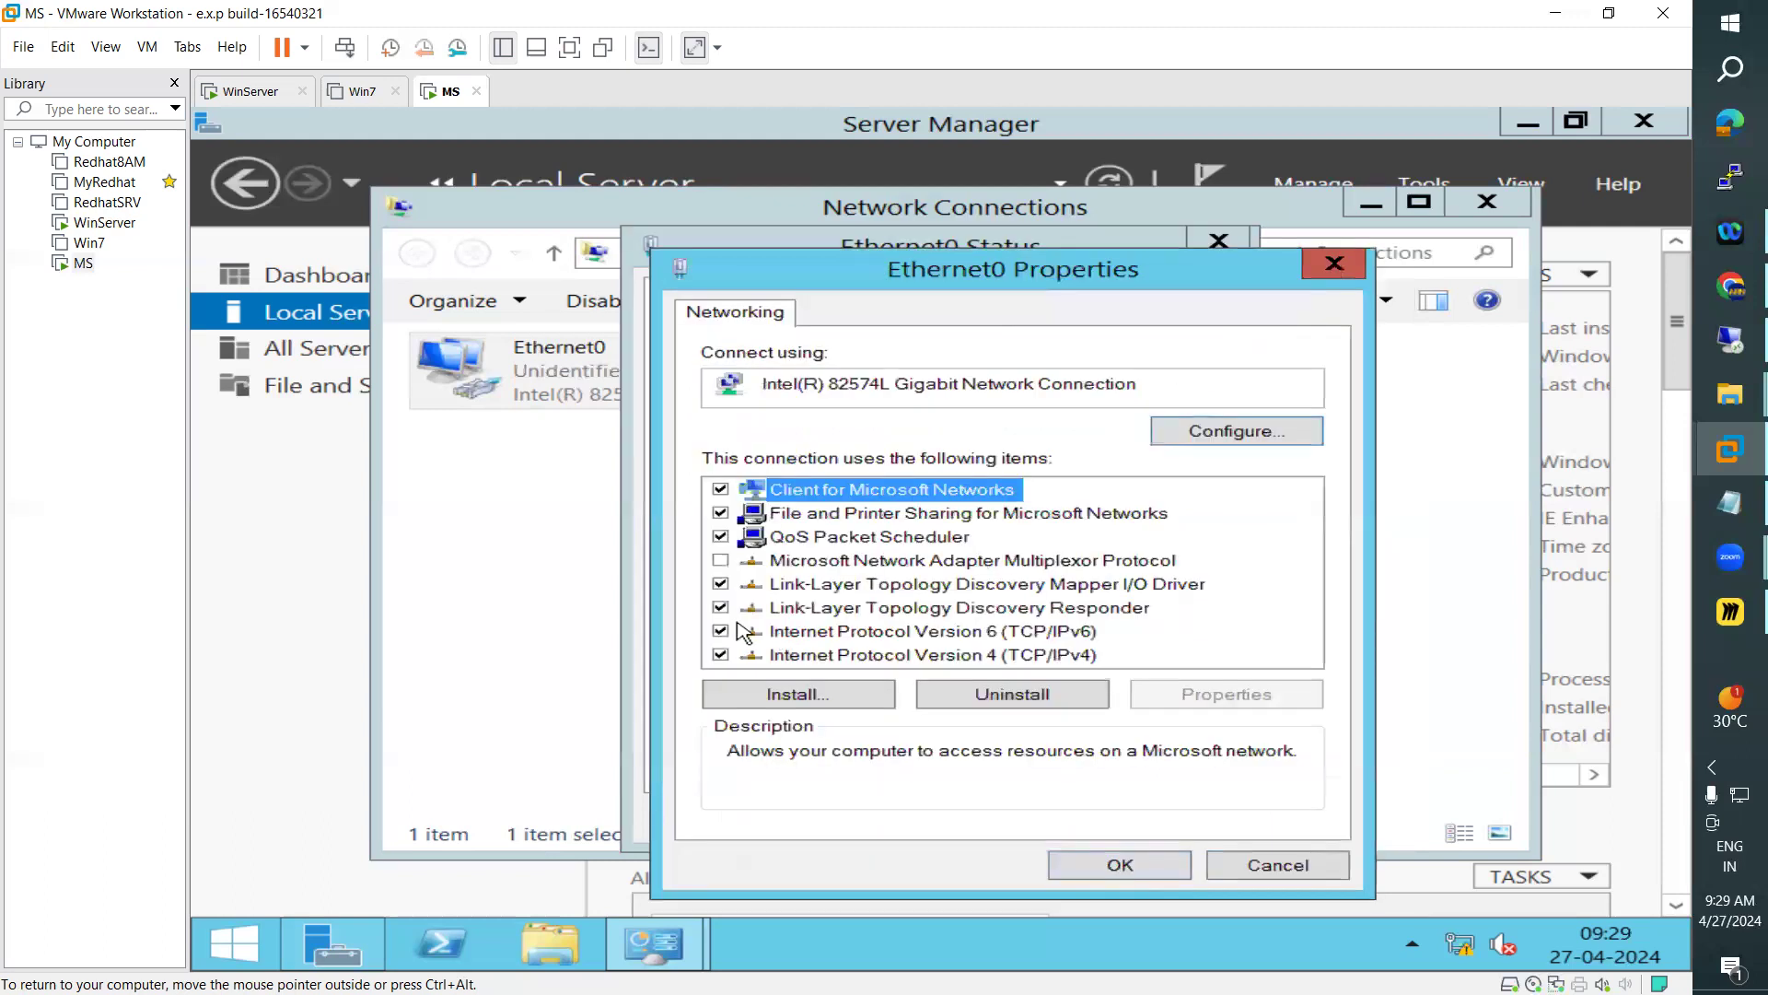
{"action": "left_click", "coordinate": [722, 632]}
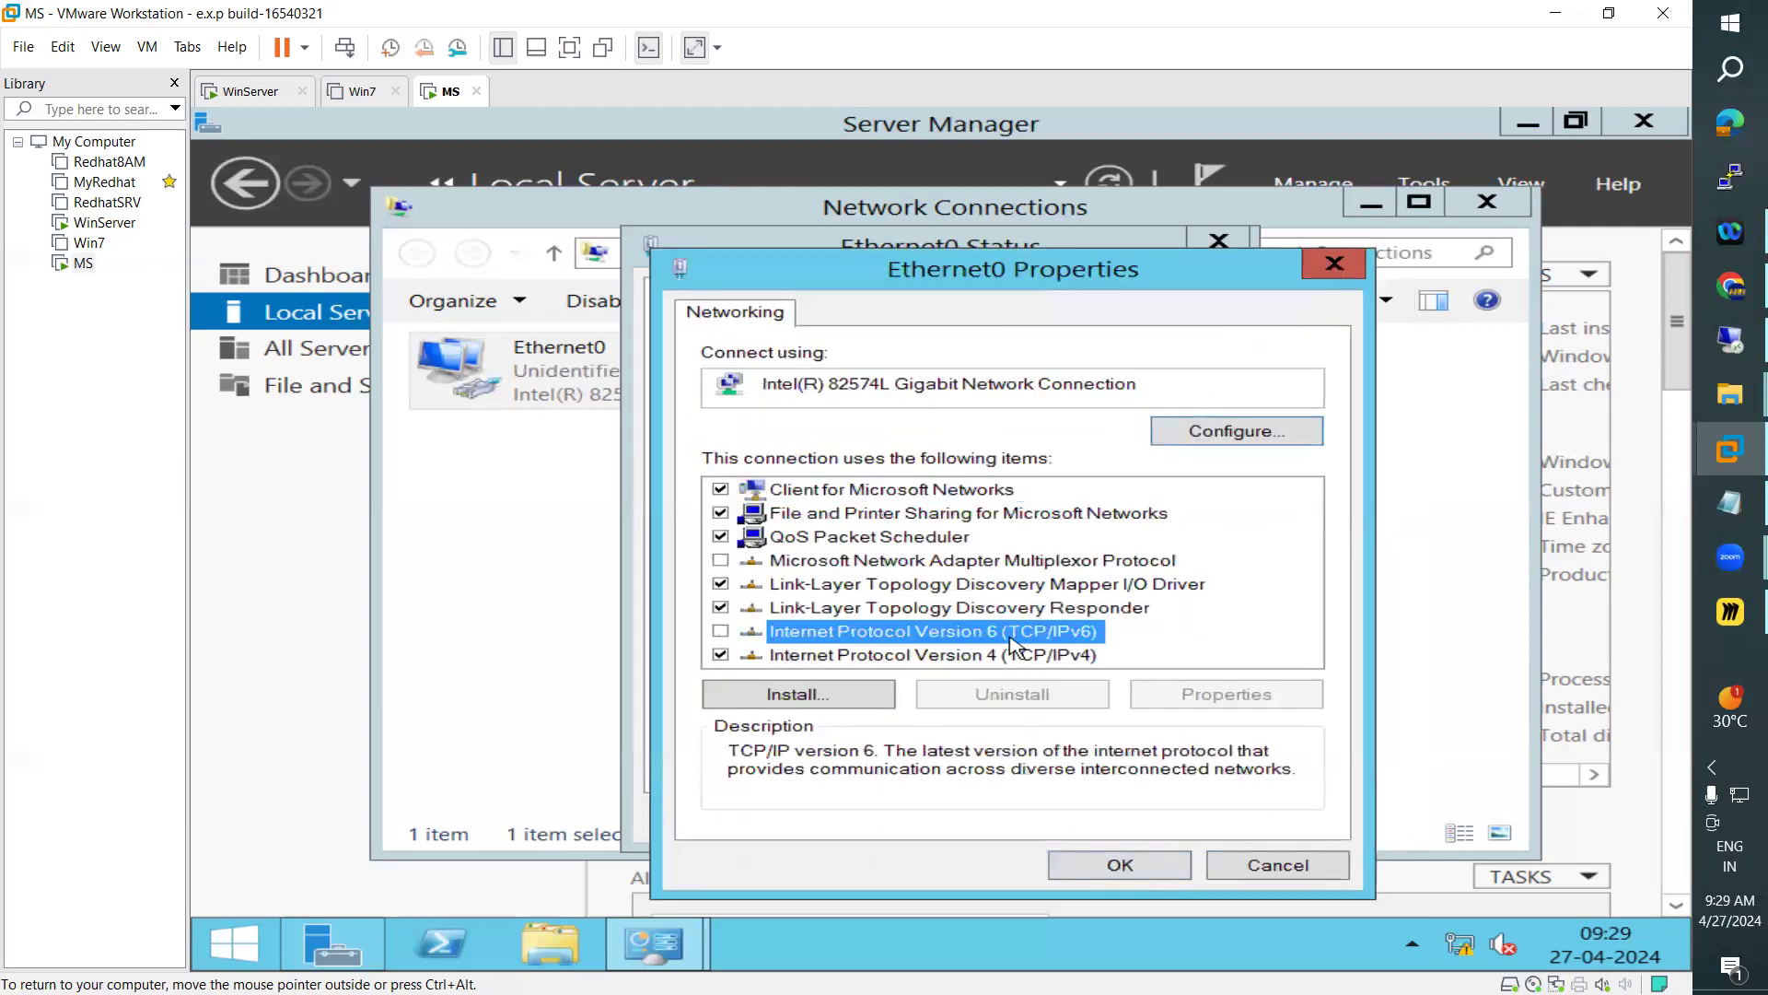
{"action": "left_click", "coordinate": [1120, 863]}
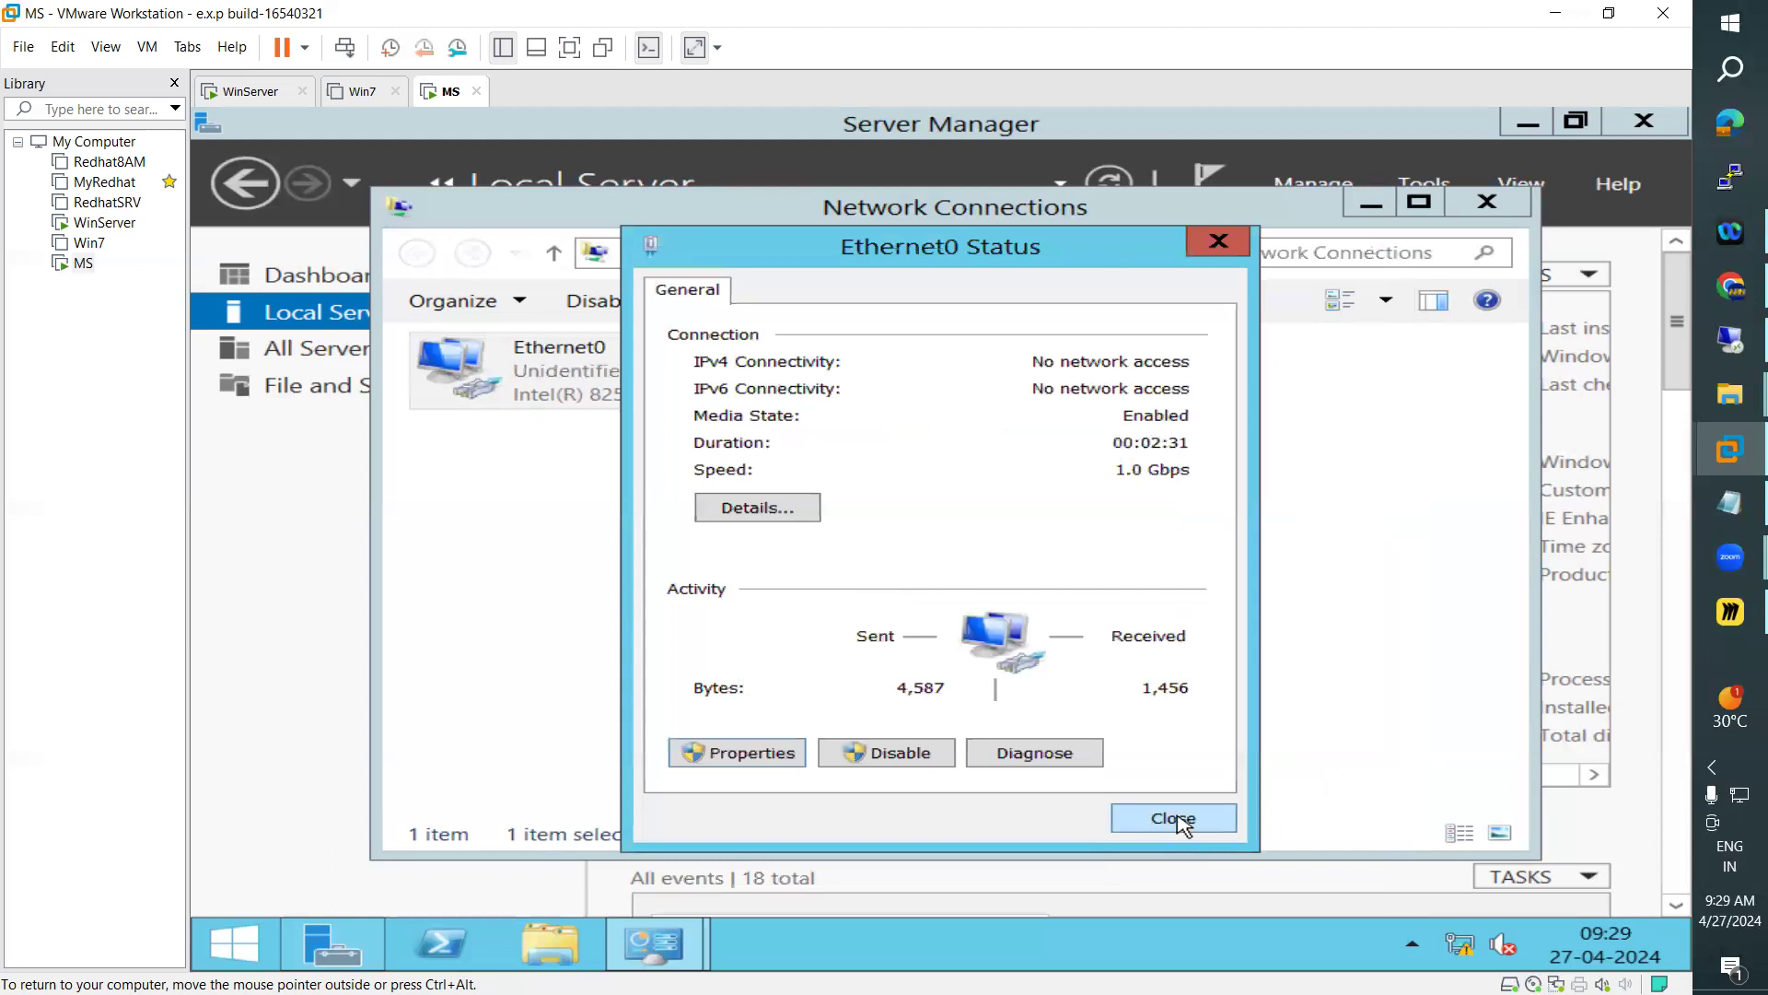
{"action": "left_click", "coordinate": [1168, 820]}
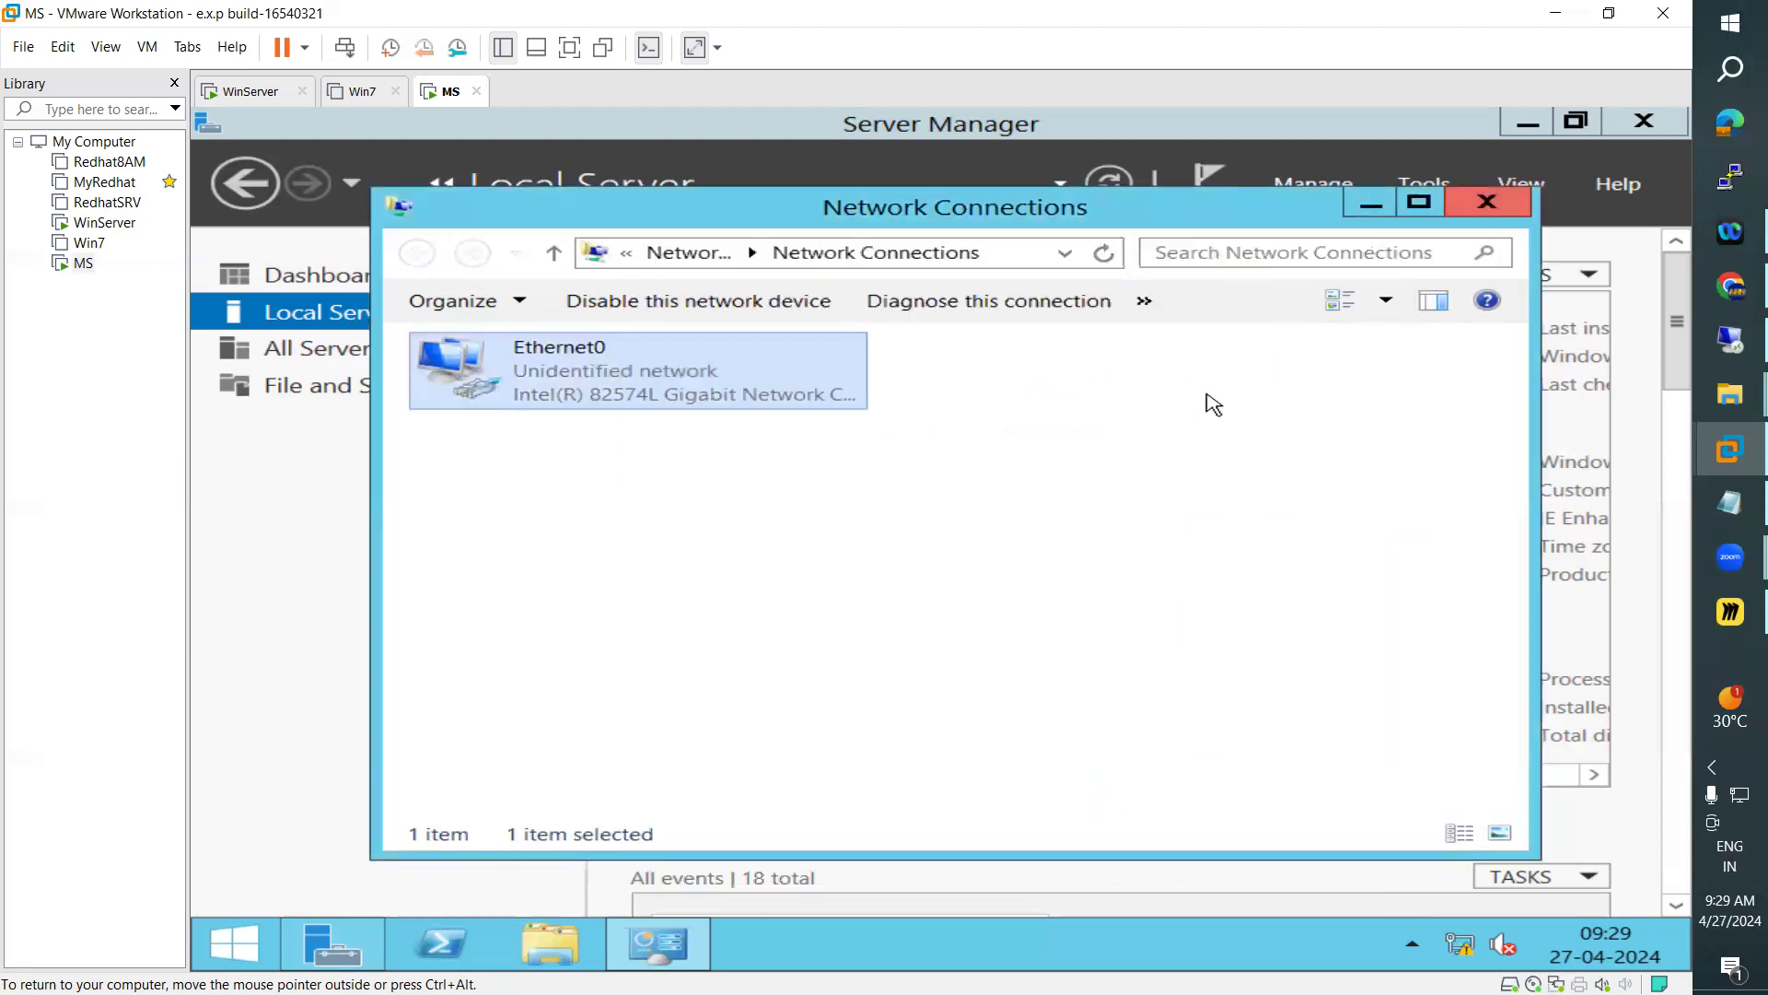
{"action": "key", "text": "alt+F4"}
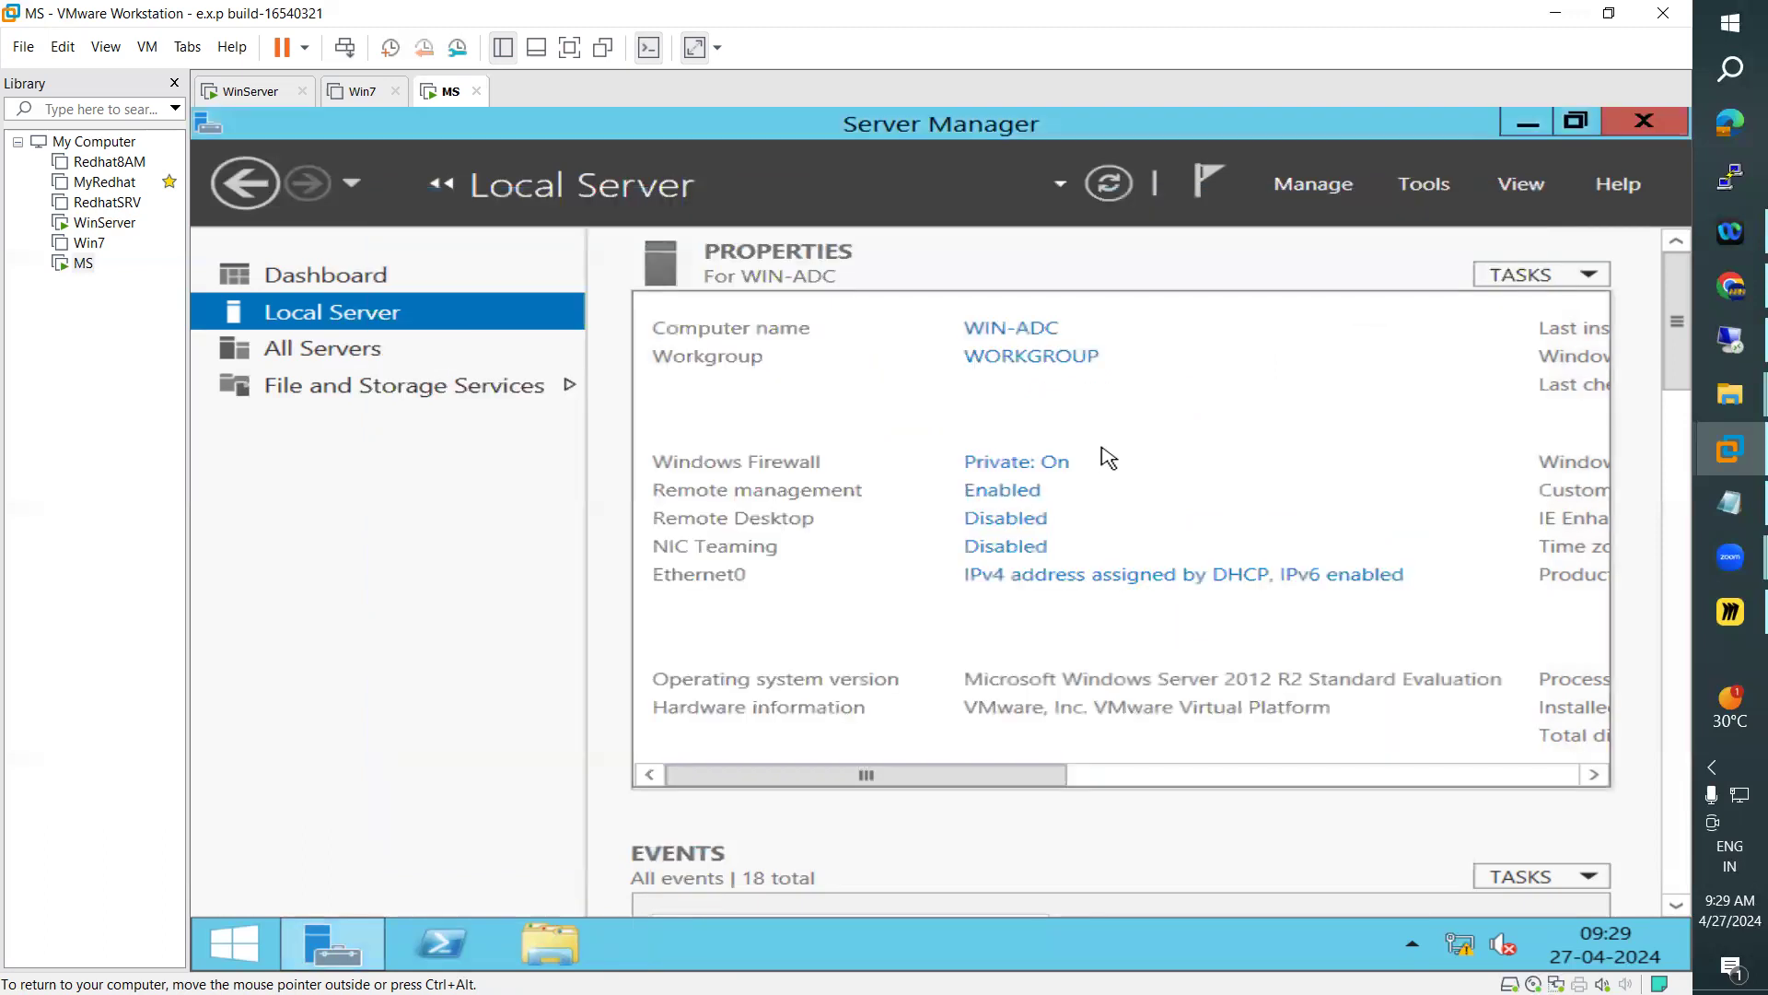
{"action": "left_click", "coordinate": [1123, 182]}
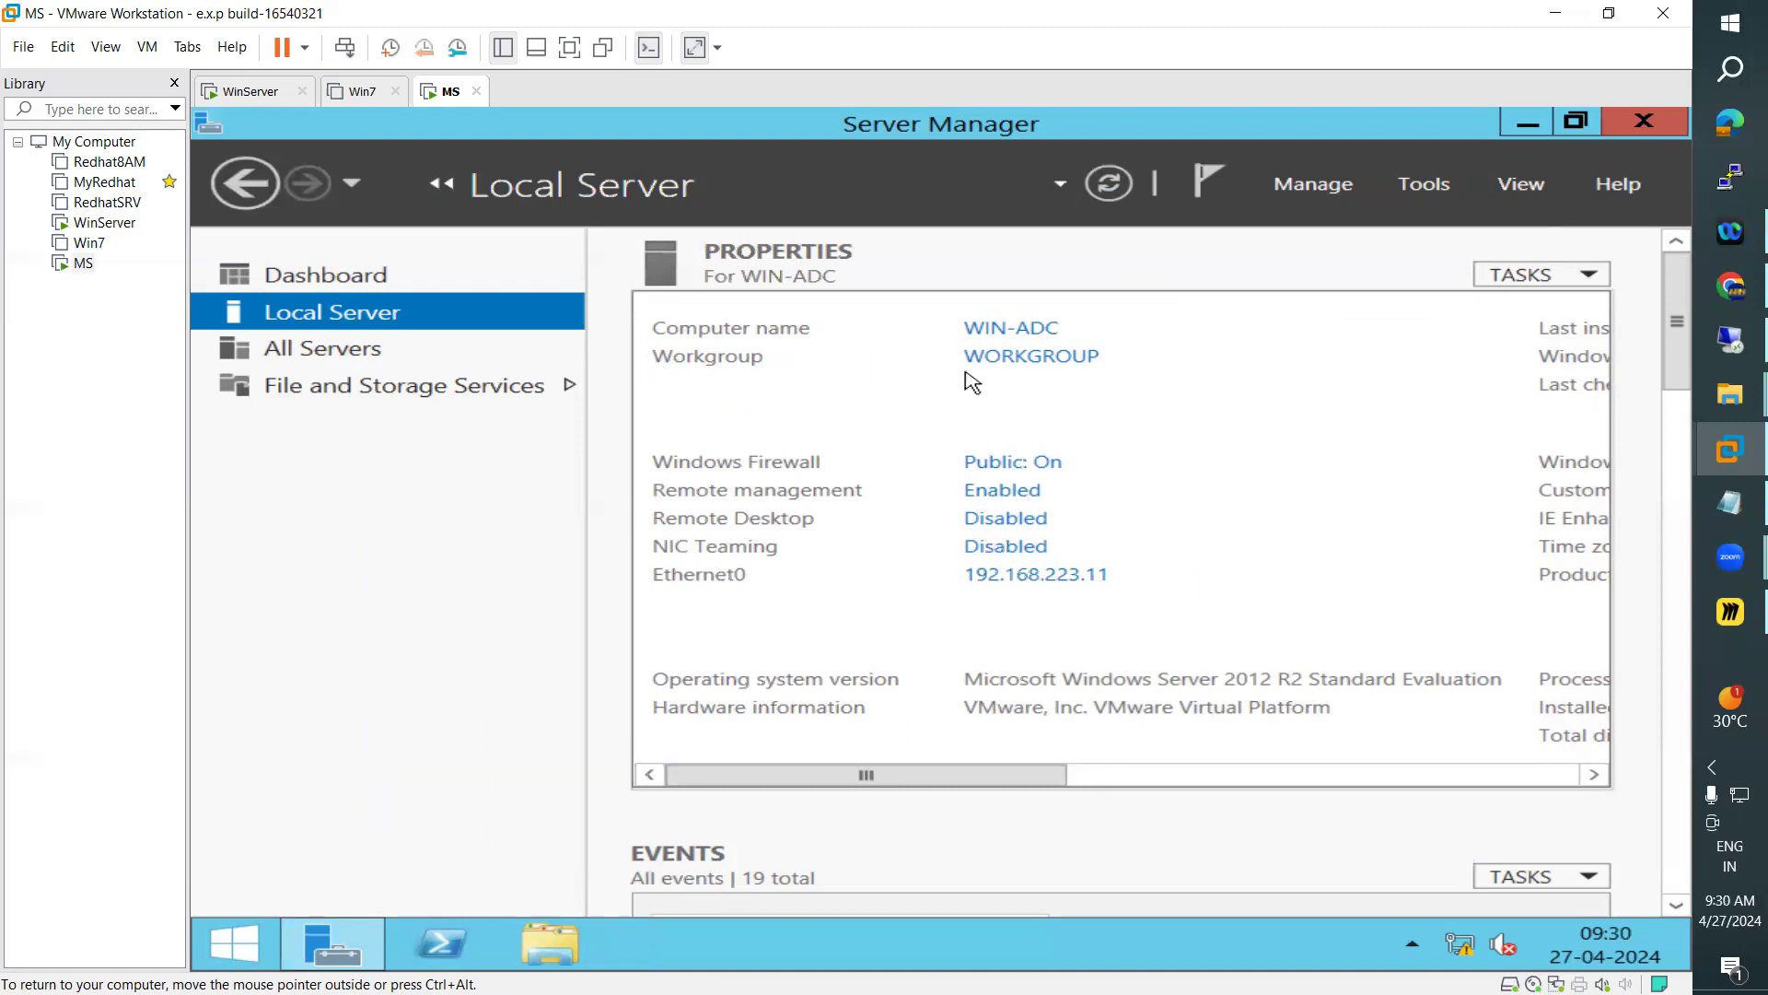
Compare the Domain Controllers container of ARN.COM on WinServer with the Local Server properties of MS
{"action": "left_click", "coordinate": [249, 92]}
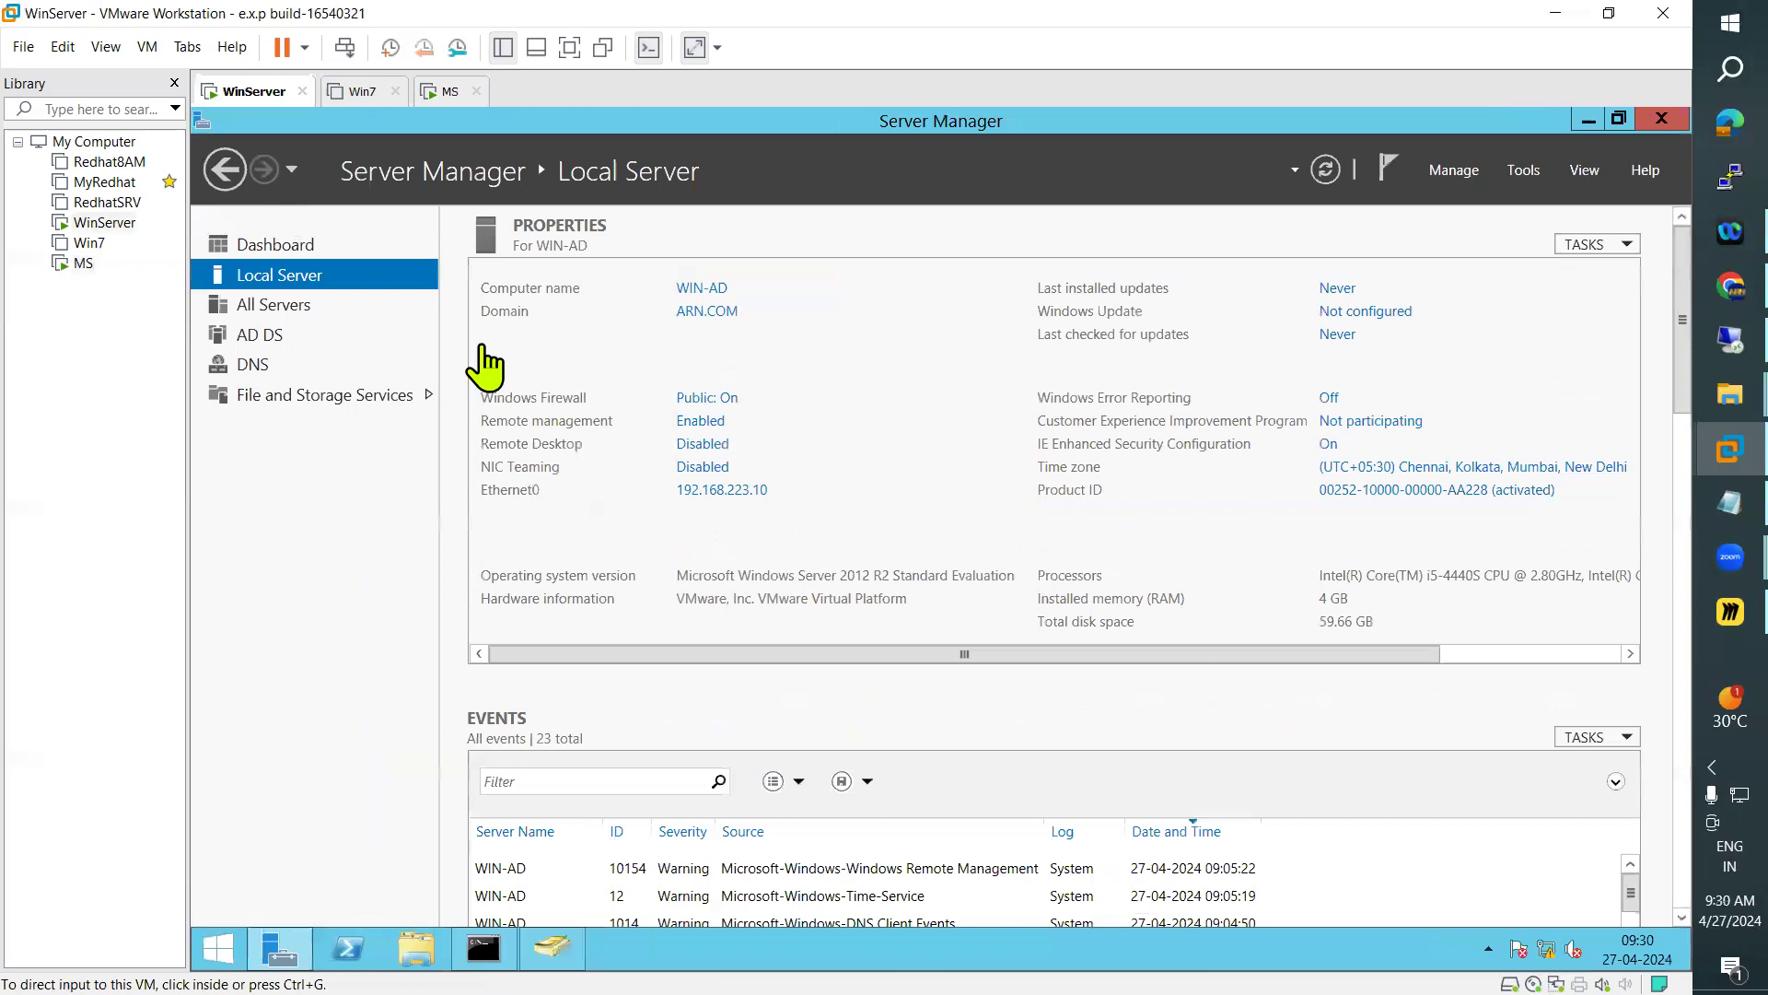
{"action": "left_click", "coordinate": [552, 948]}
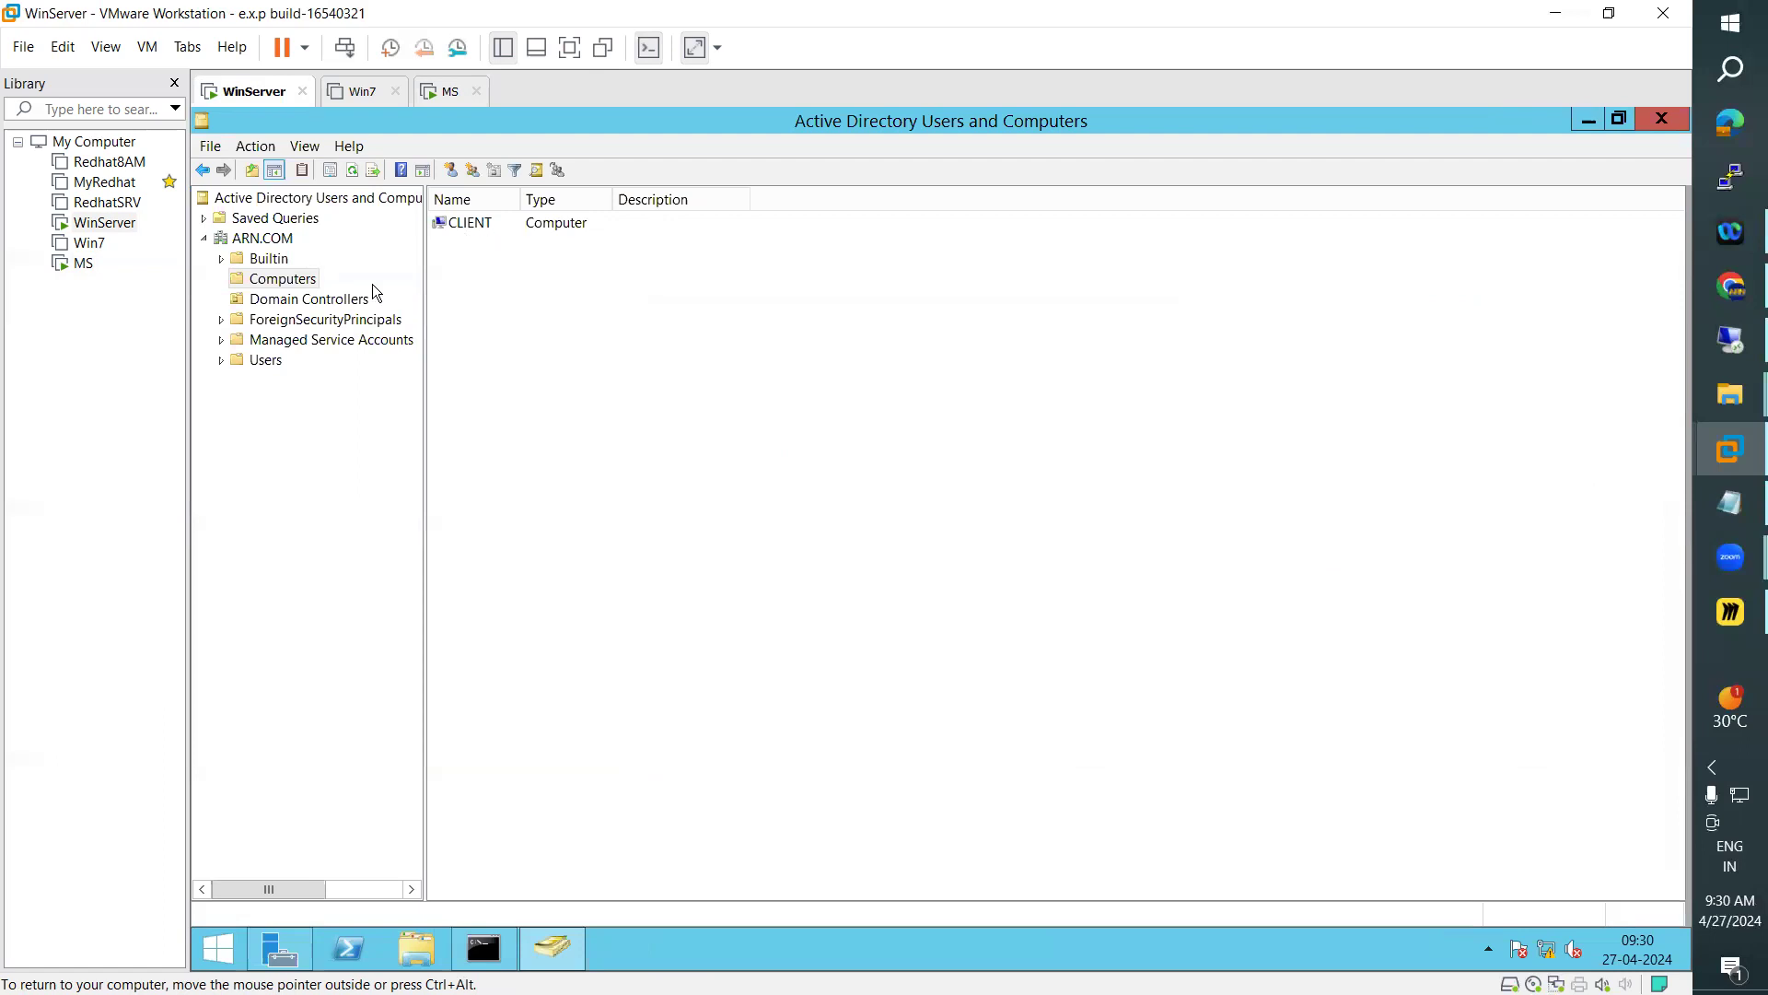
{"action": "key", "text": "Down"}
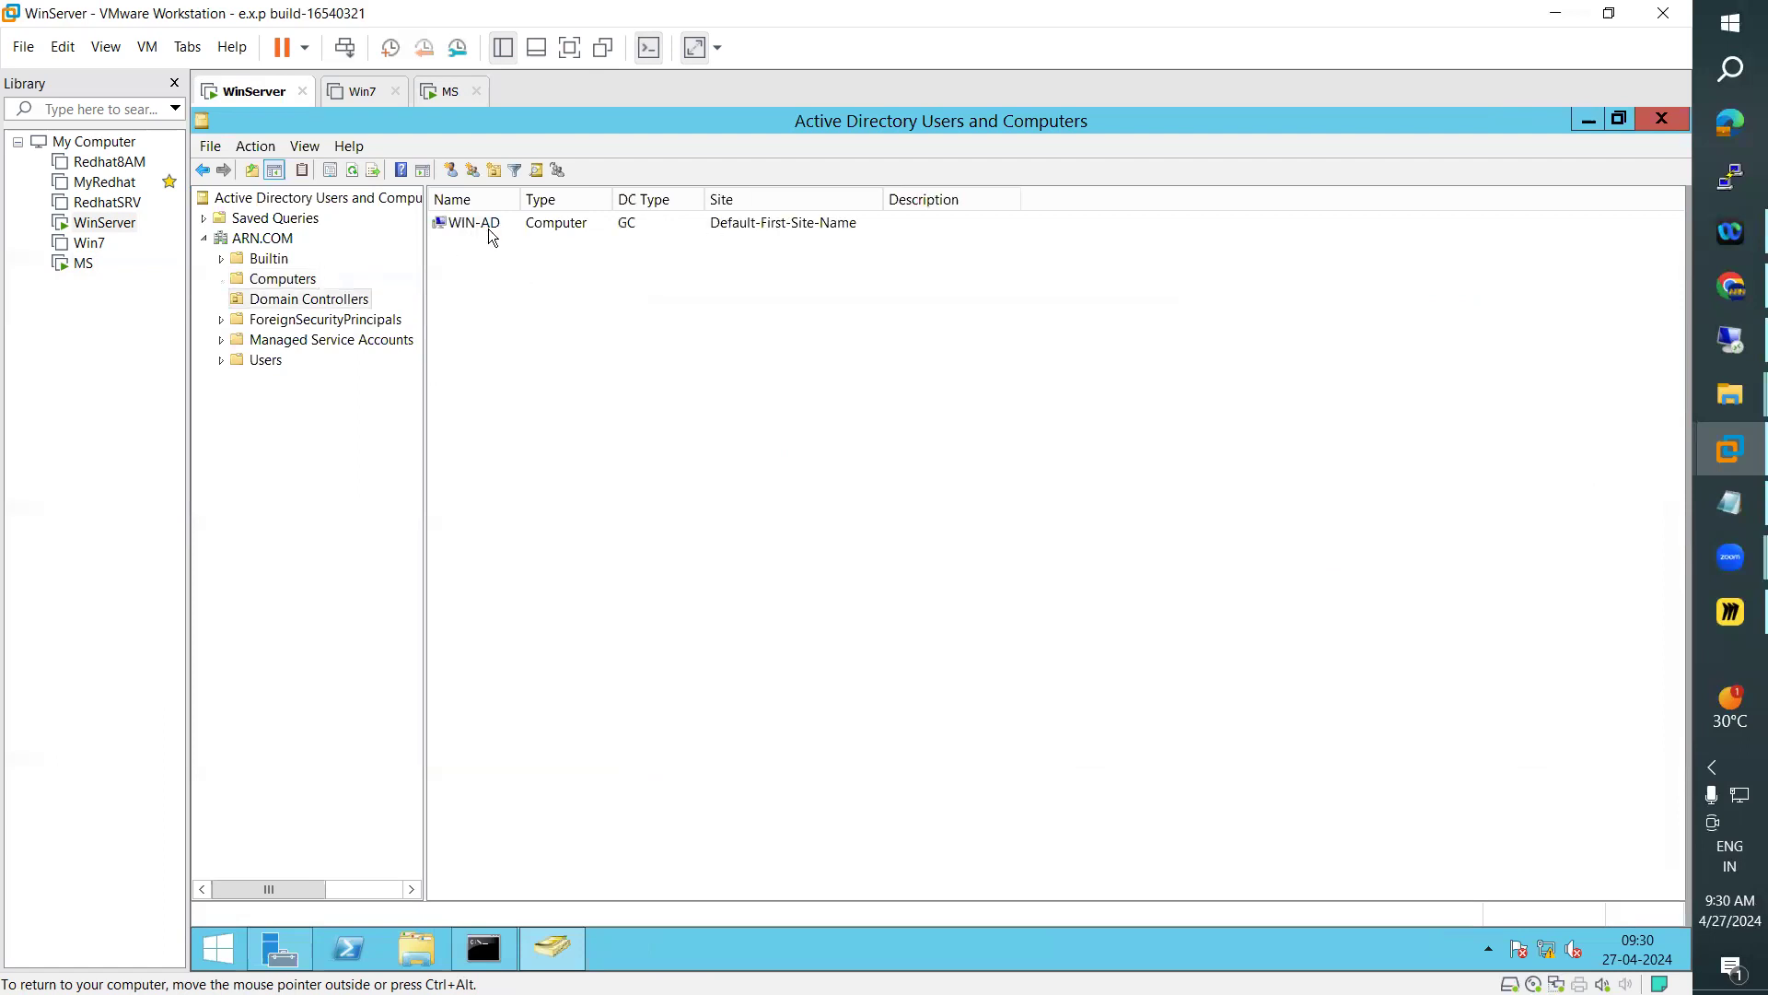
{"action": "left_click", "coordinate": [442, 96]}
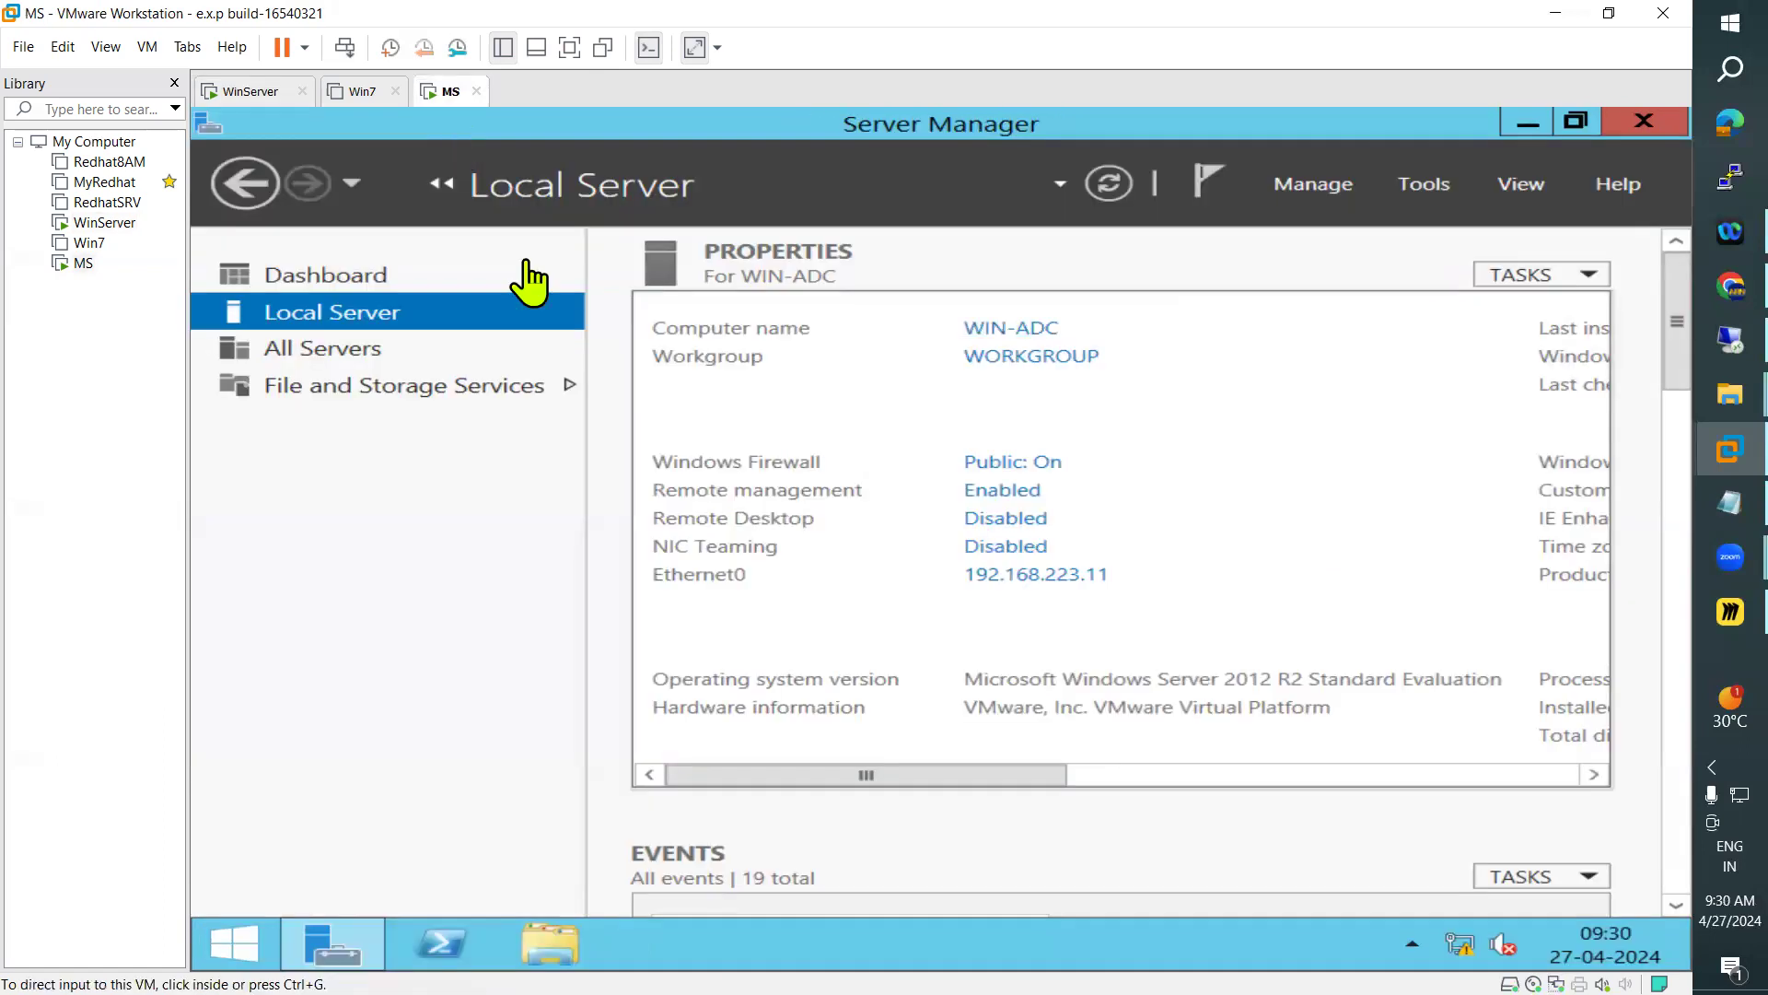
{"action": "left_click", "coordinate": [270, 92]}
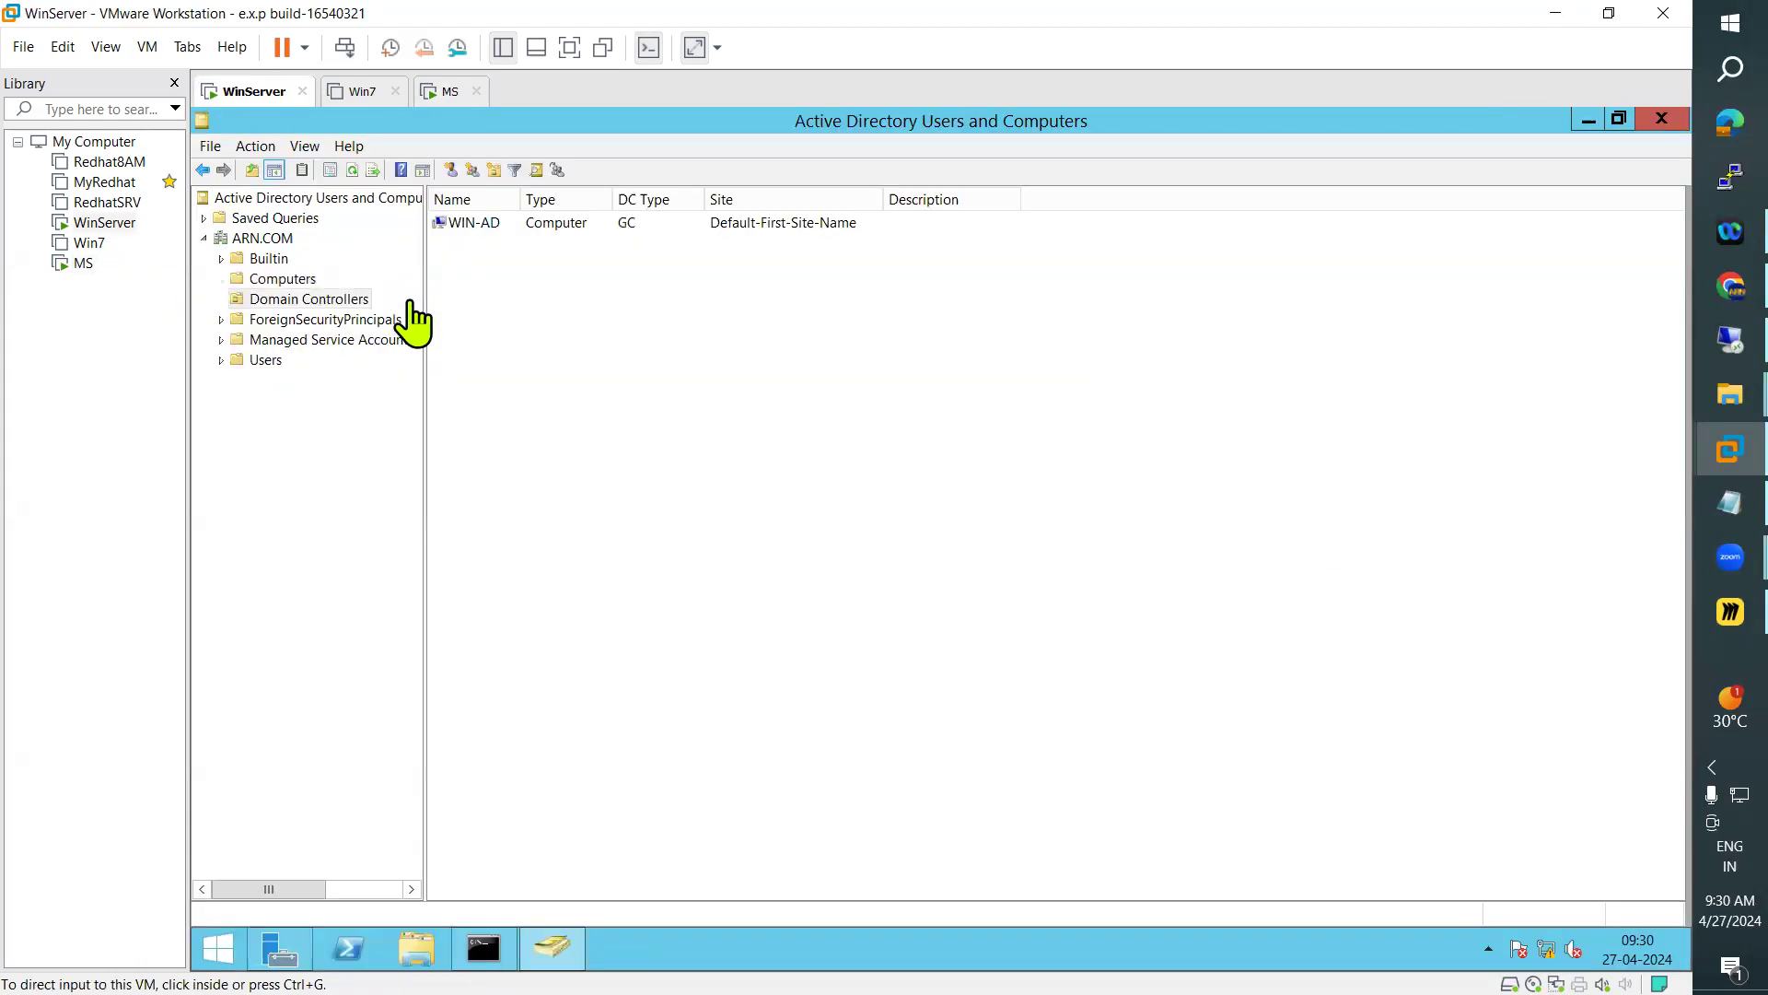
{"action": "left_click", "coordinate": [444, 92]}
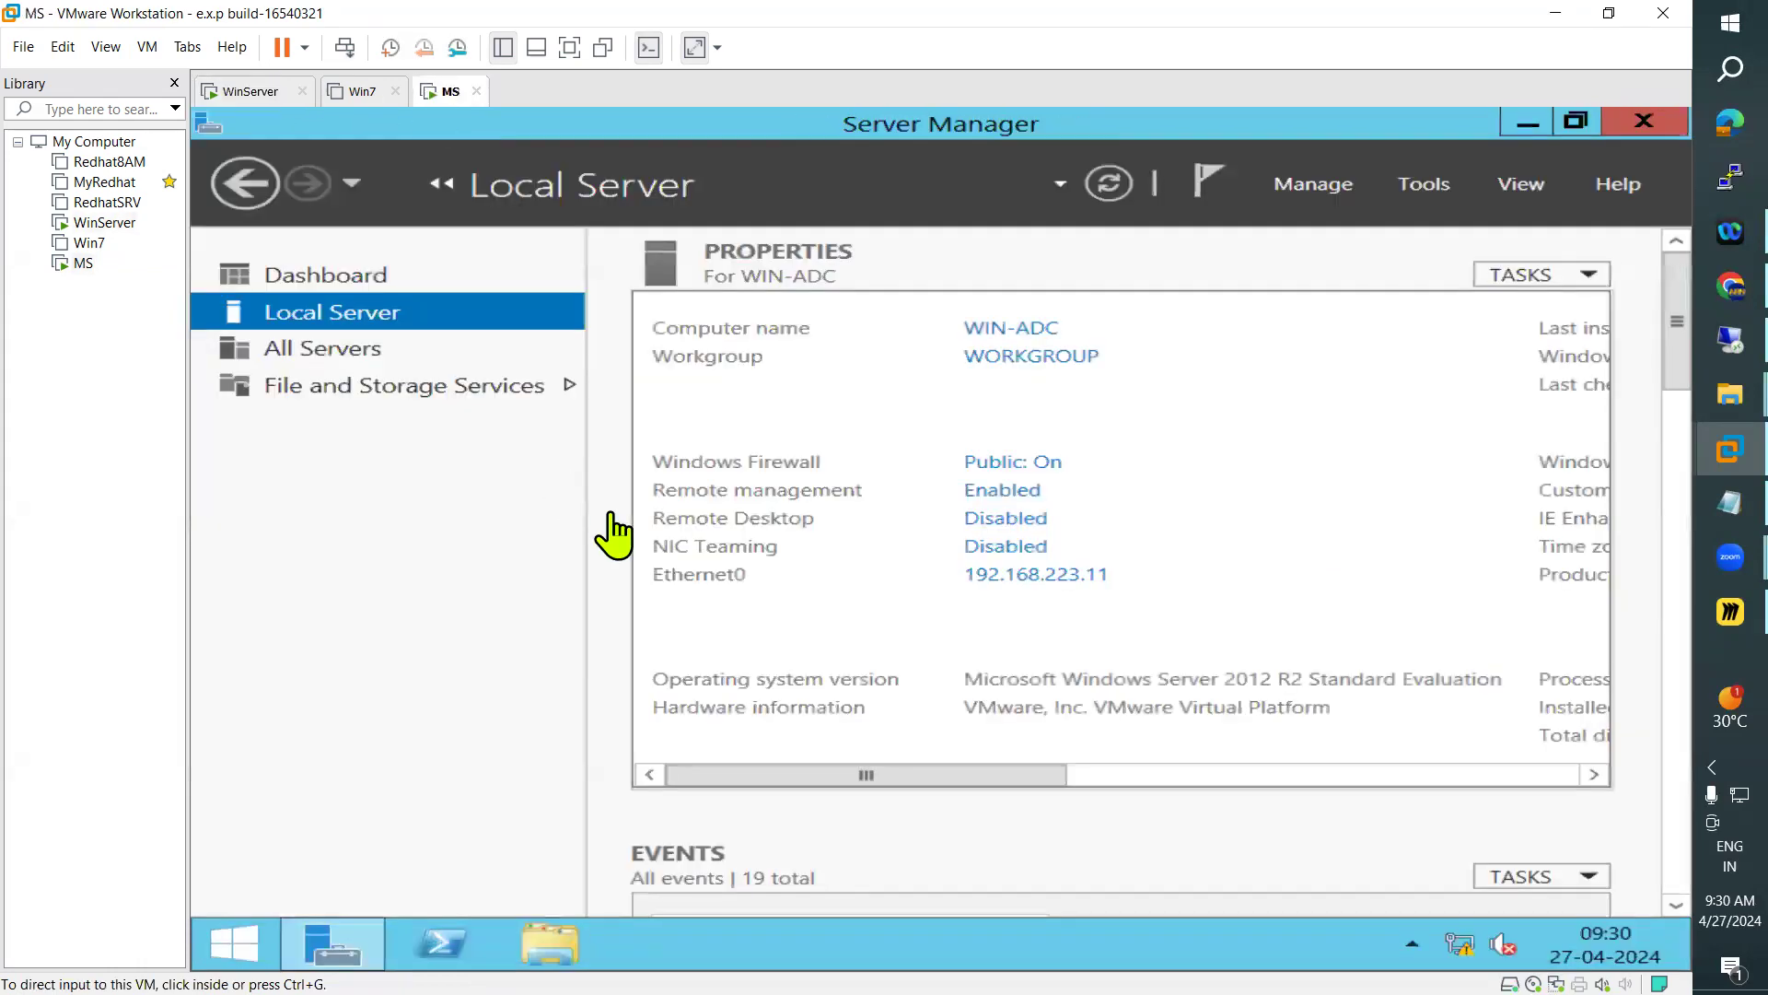
Change the membership of WIN-ADC from workgroup to the domain ARN.COM and submit the change
{"action": "left_click", "coordinate": [1066, 359]}
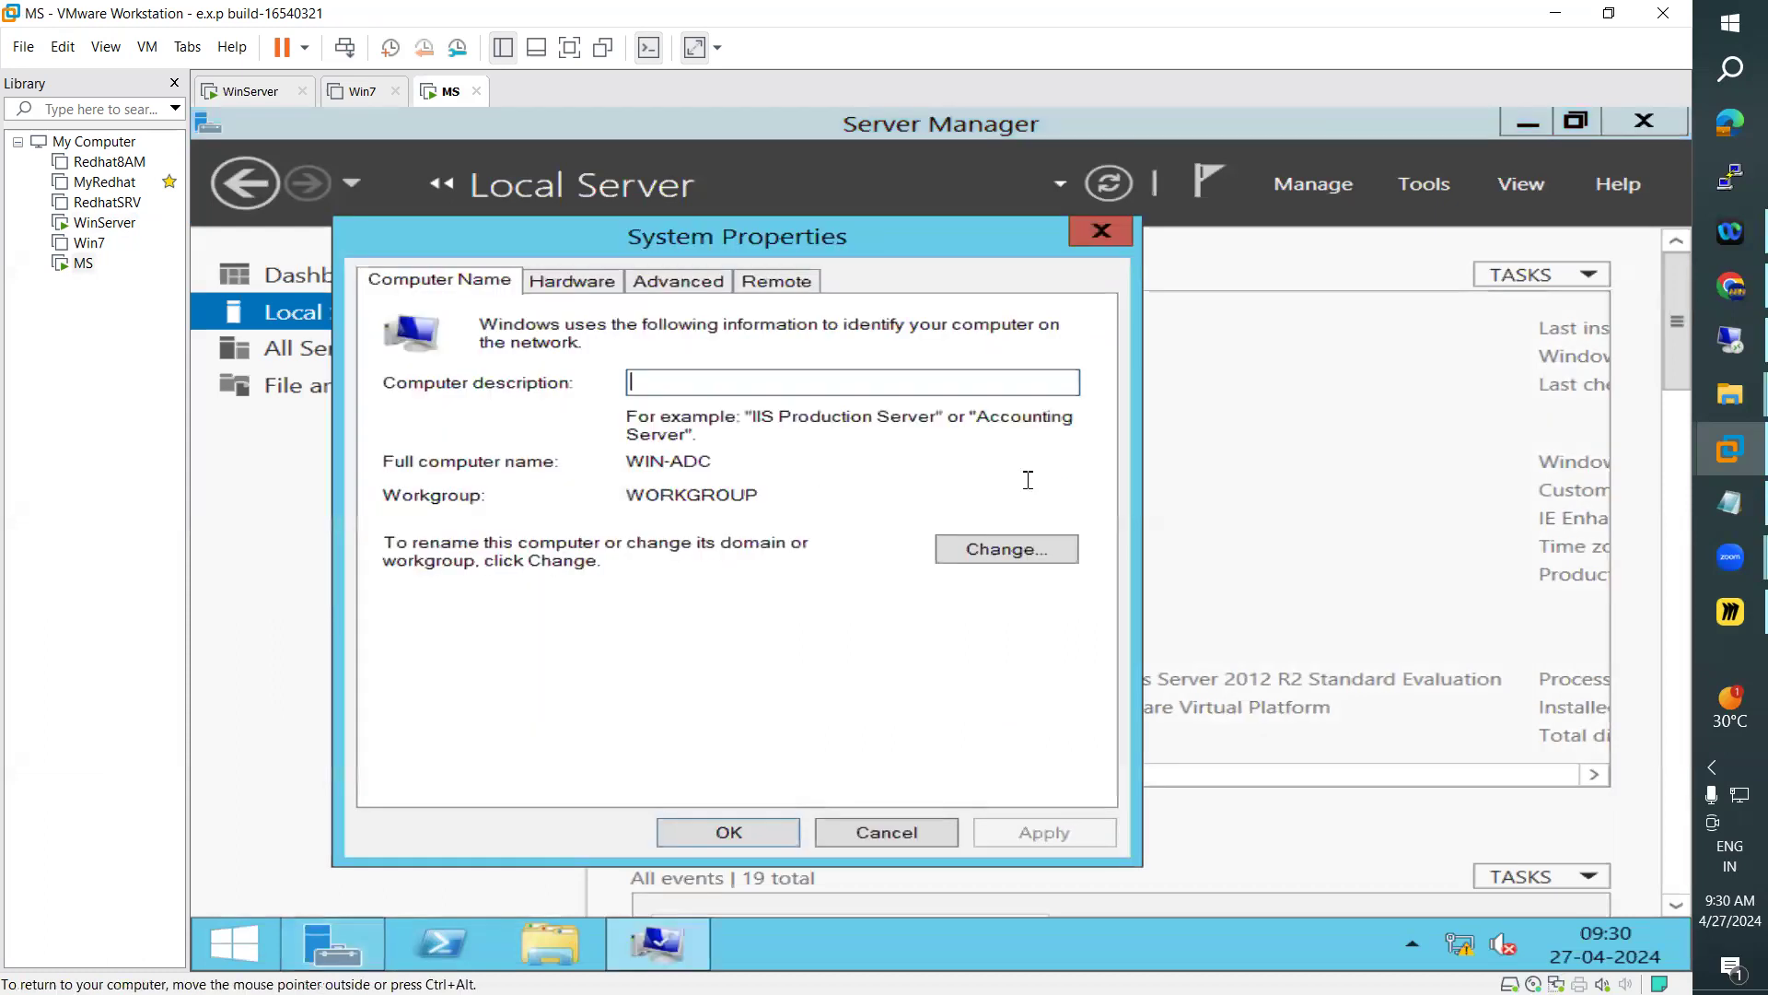
{"action": "left_click", "coordinate": [1009, 554]}
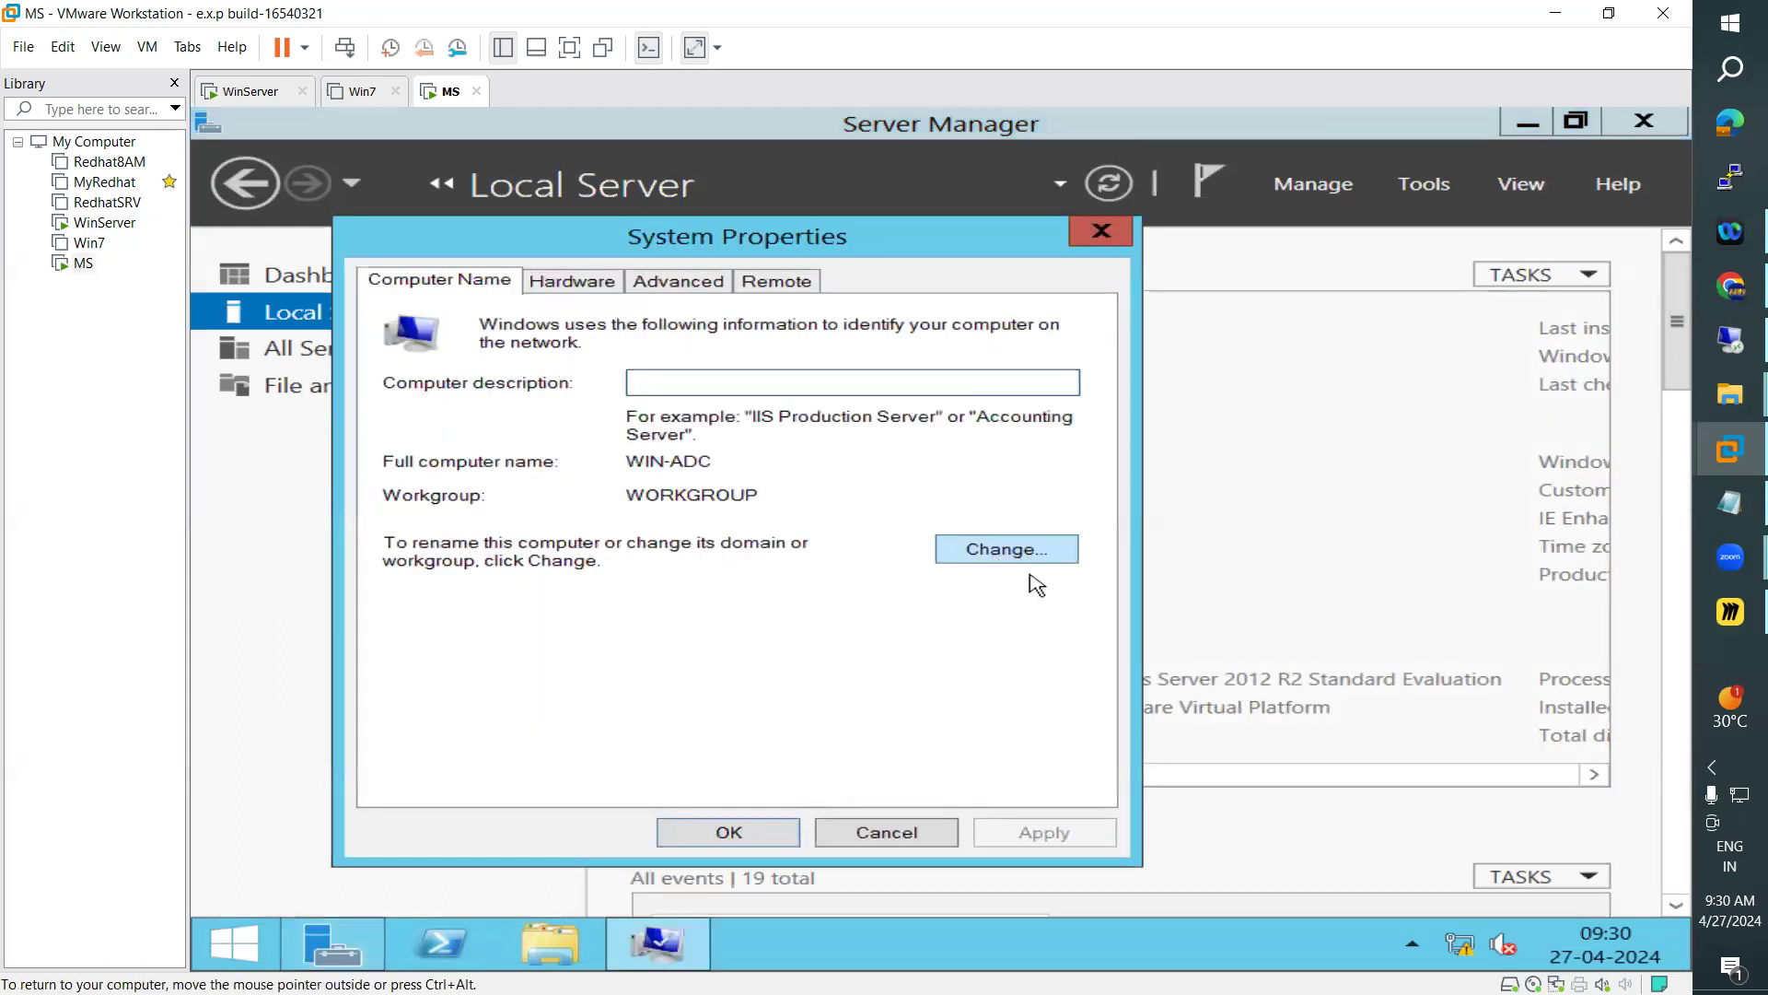
{"action": "left_click", "coordinate": [421, 612]}
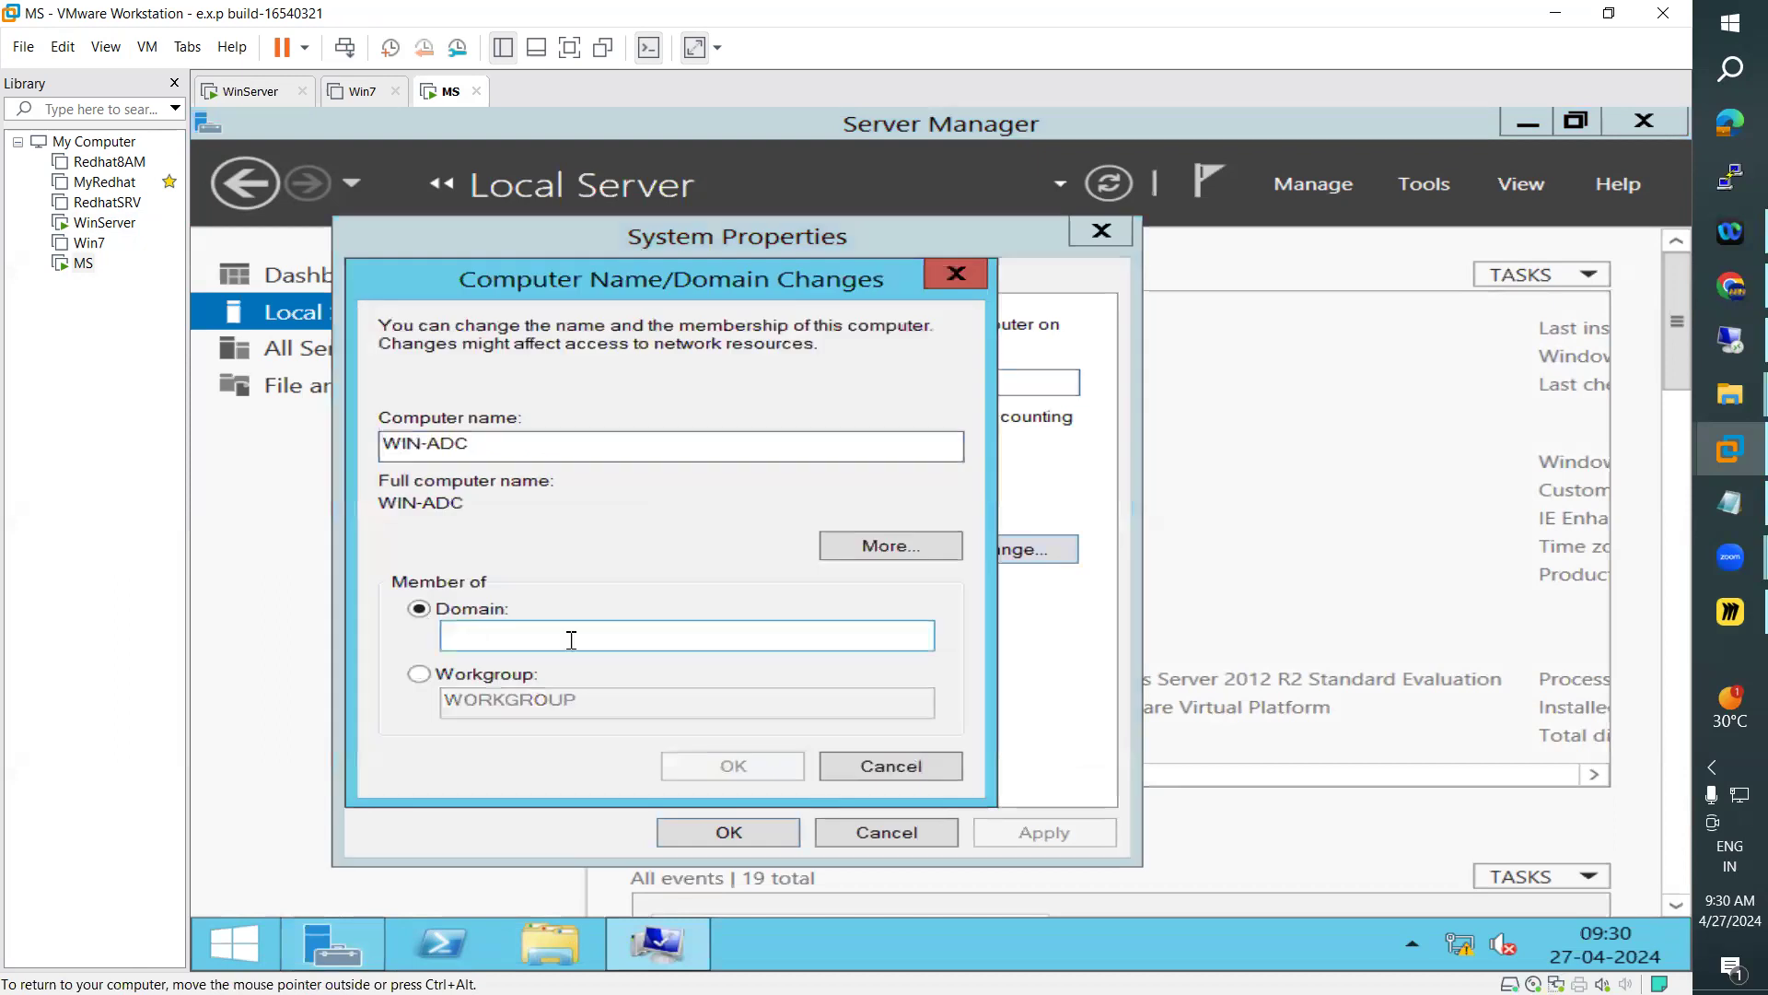
{"action": "left_click", "coordinate": [723, 629]}
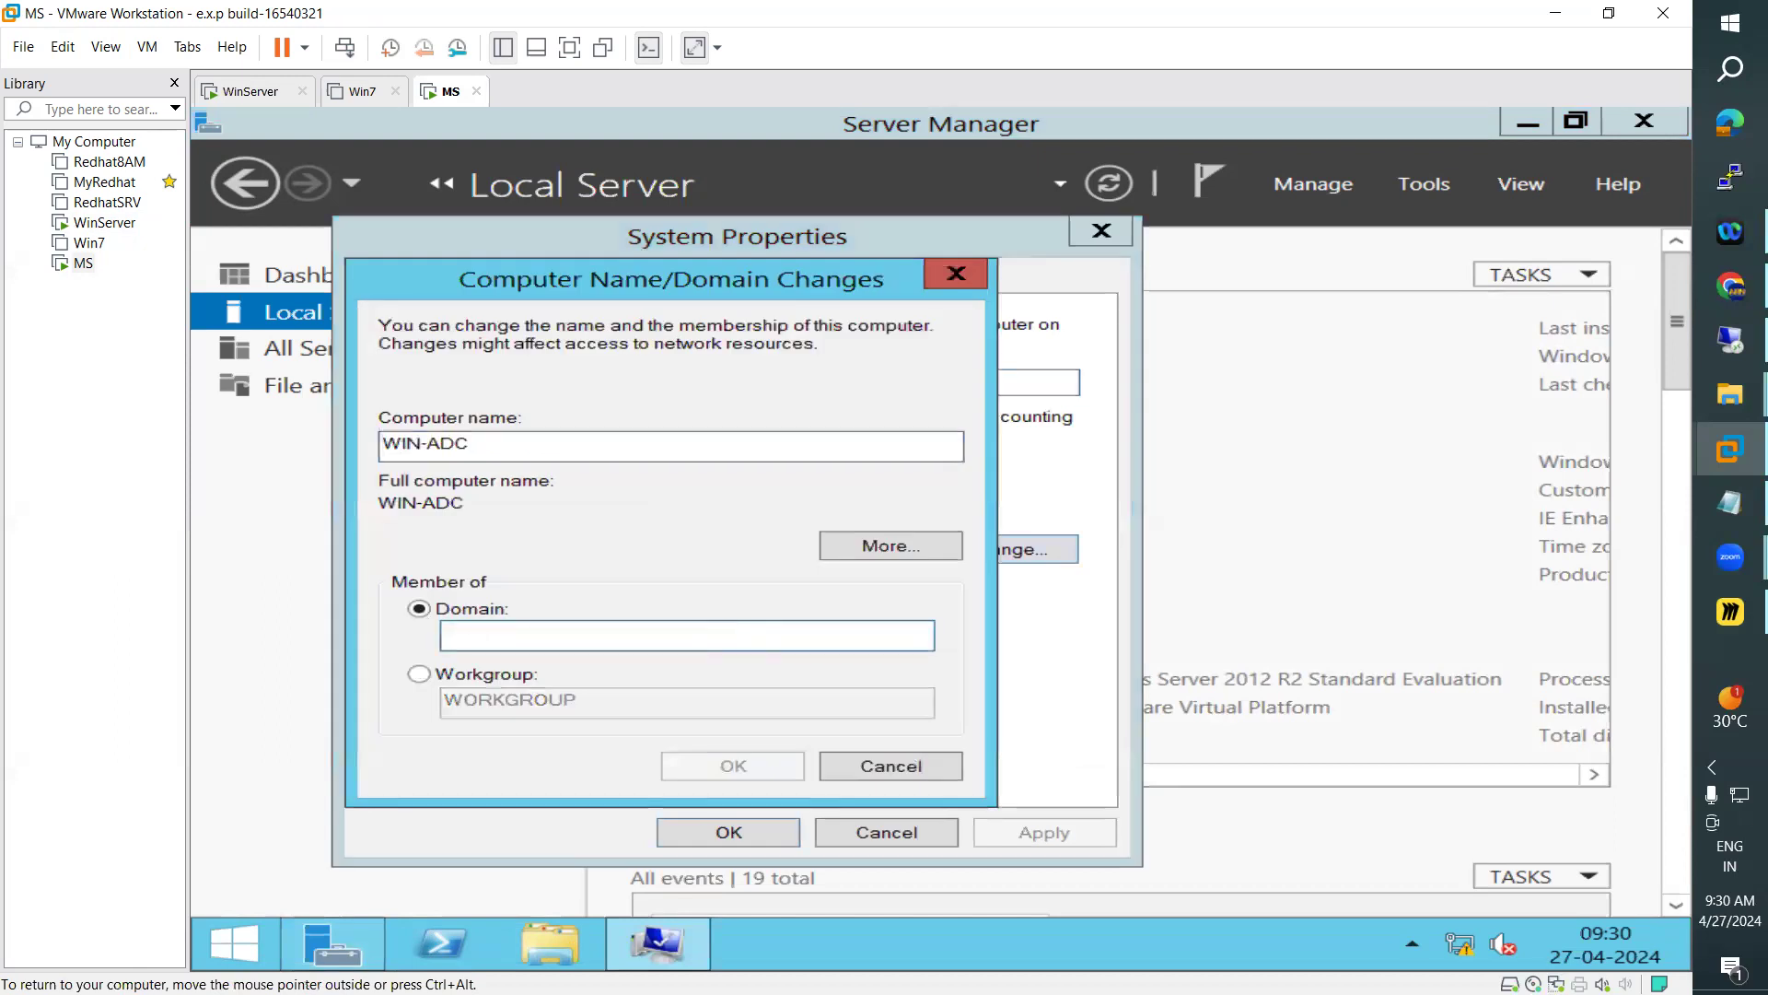
{"action": "type", "text": "ARN"}
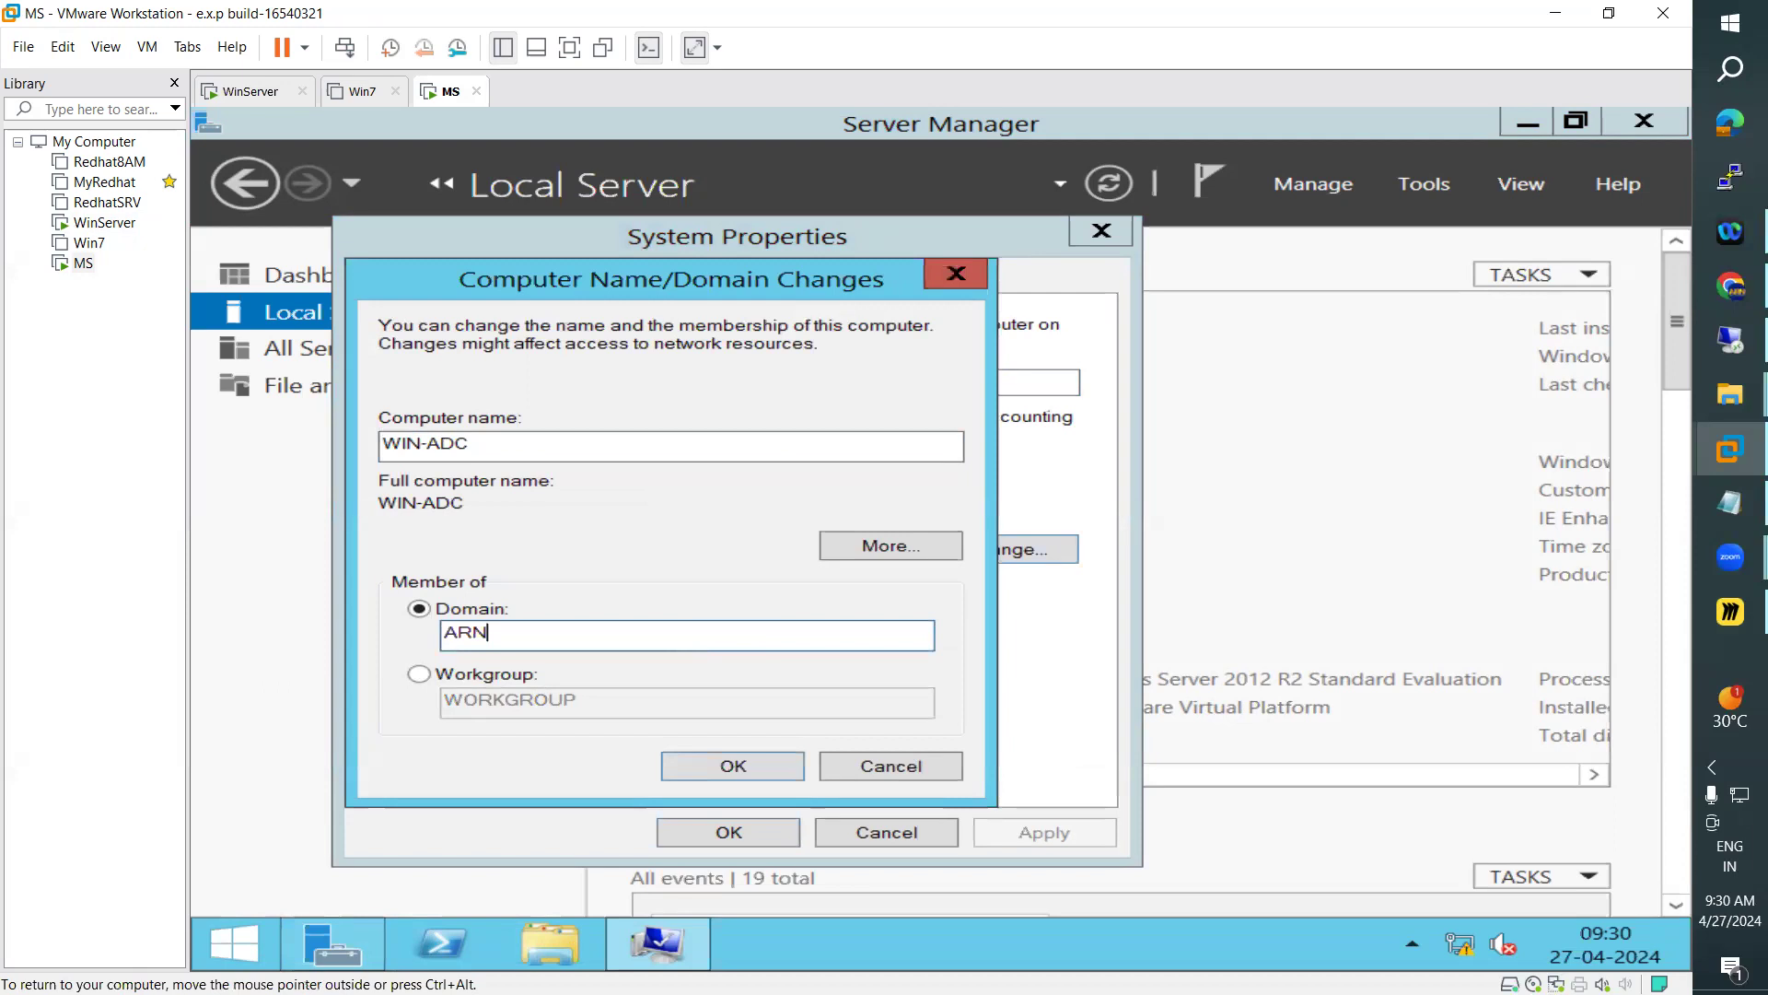
{"action": "type", "text": ".COM"}
{"action": "left_click", "coordinate": [763, 767]}
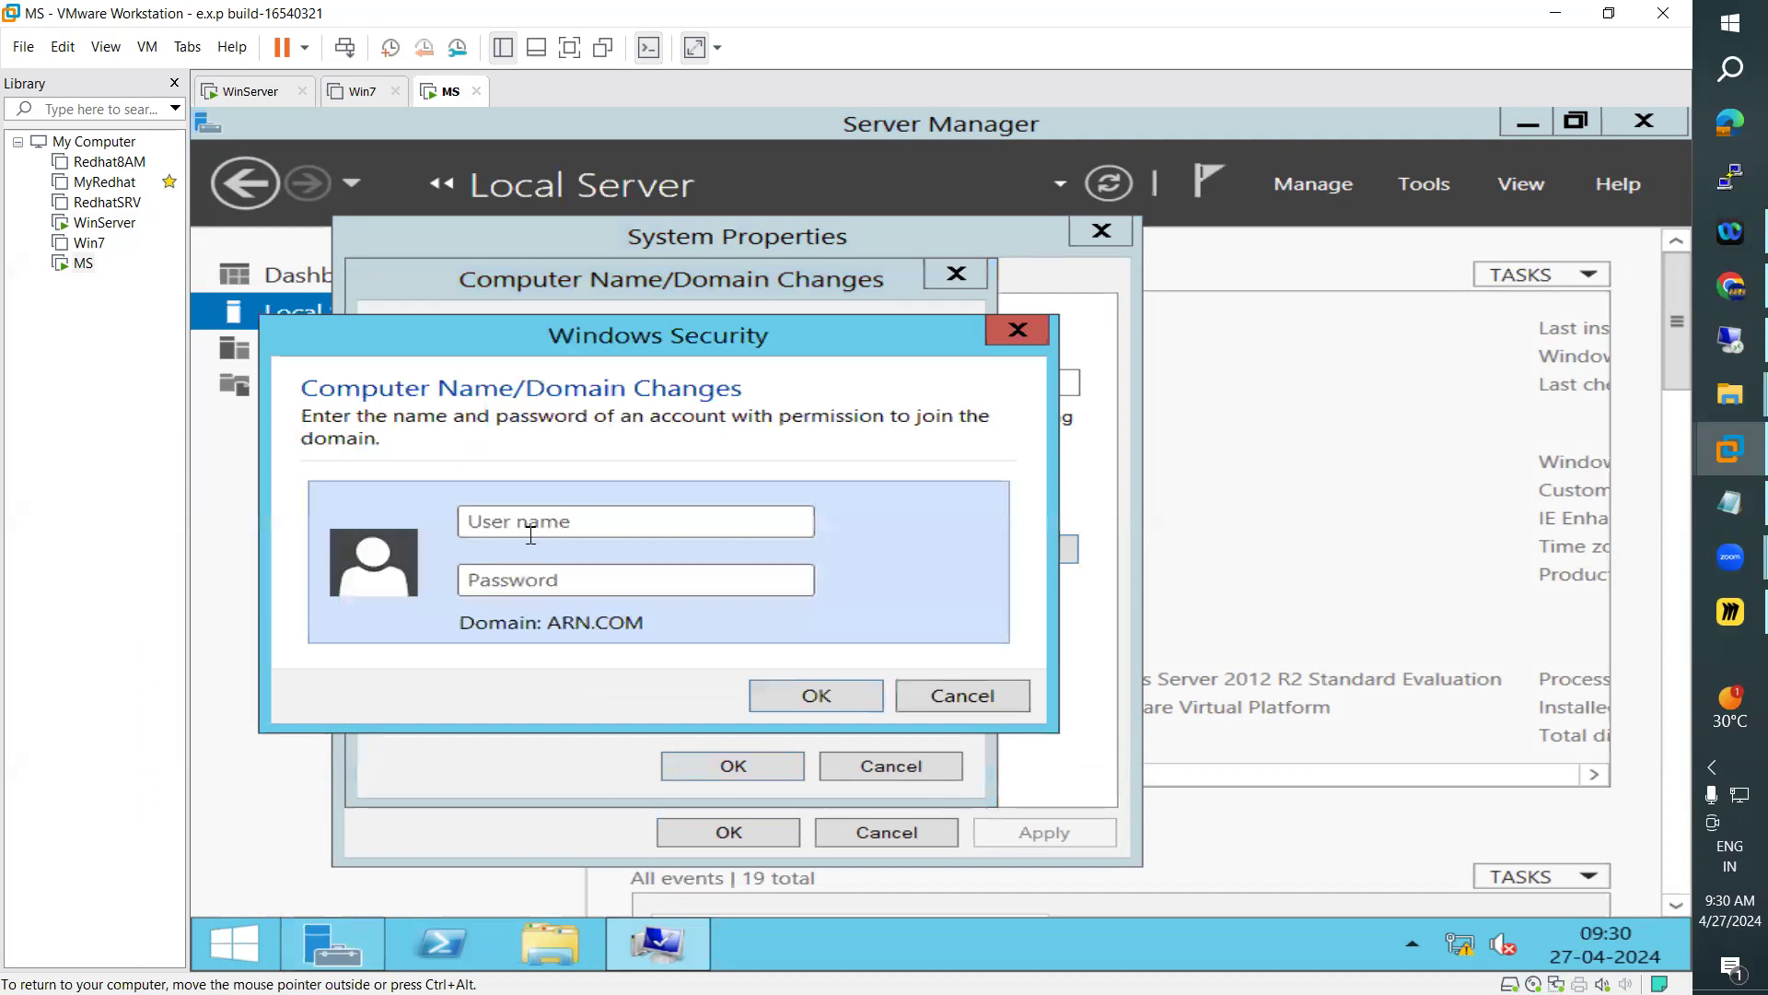
Authorize the domain join with the administrator user name and the account password
{"action": "left_click", "coordinate": [525, 521]}
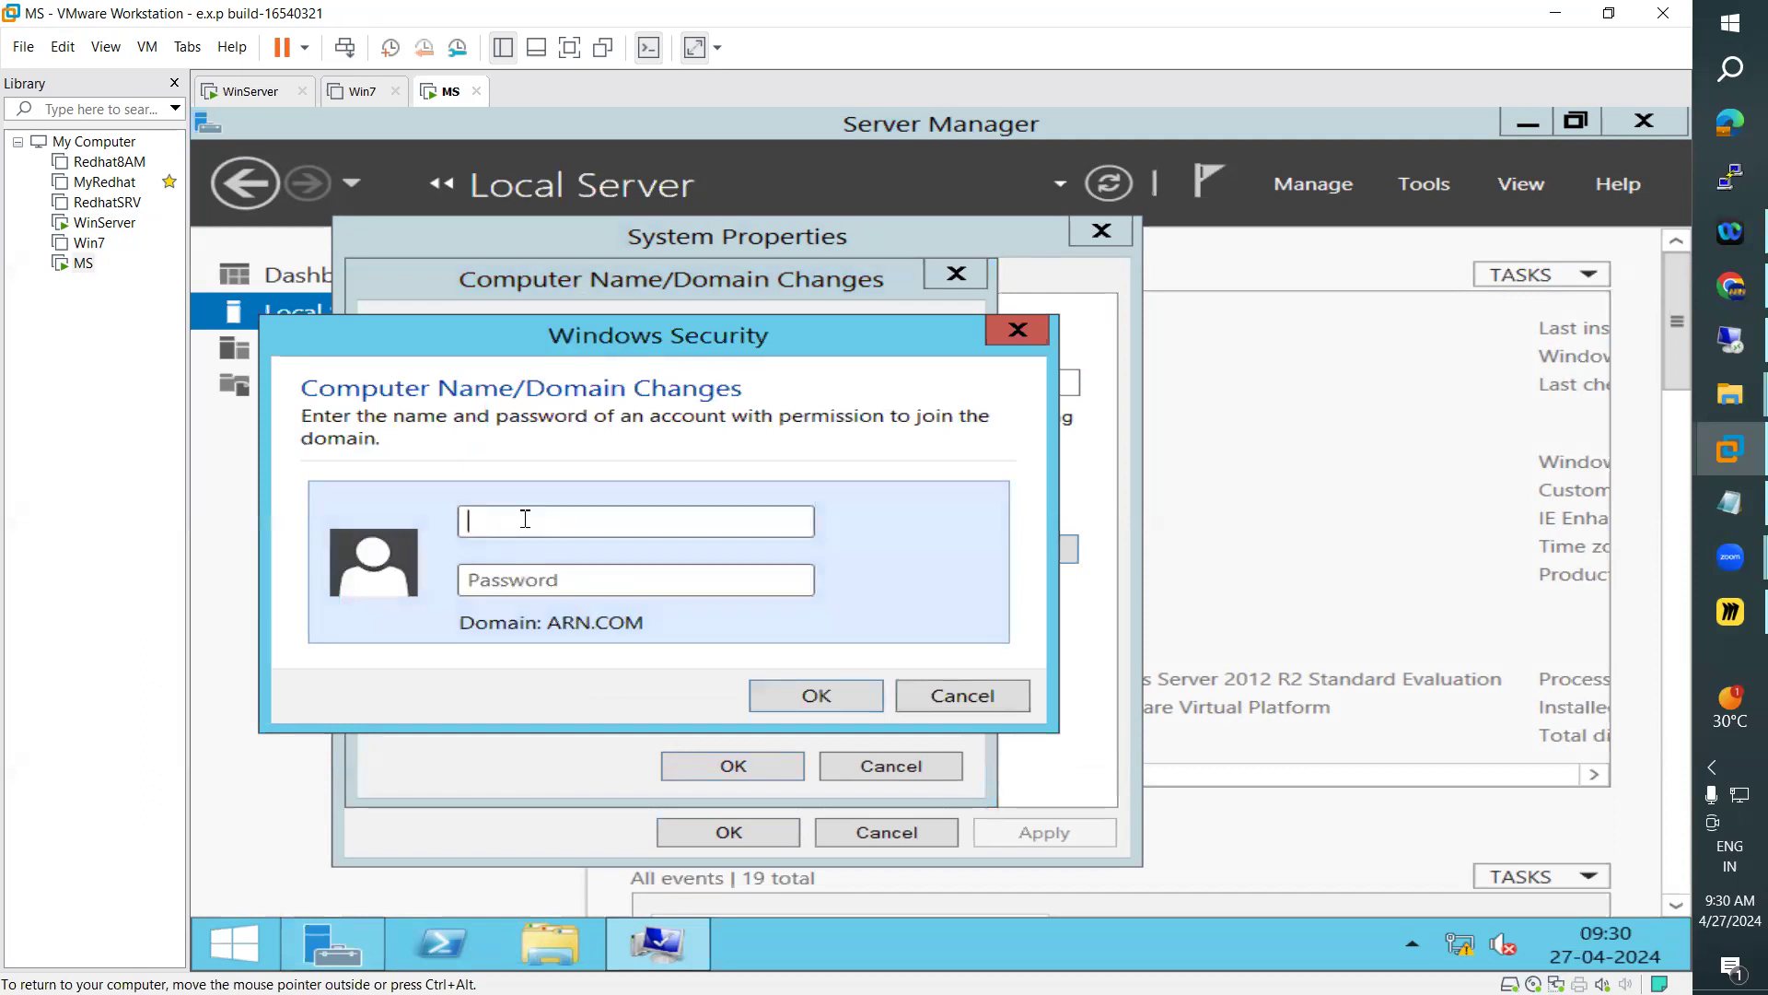
{"action": "type", "text": "administrator"}
{"action": "key", "text": "Tab"}
{"action": "type", "text": "•••••••"}
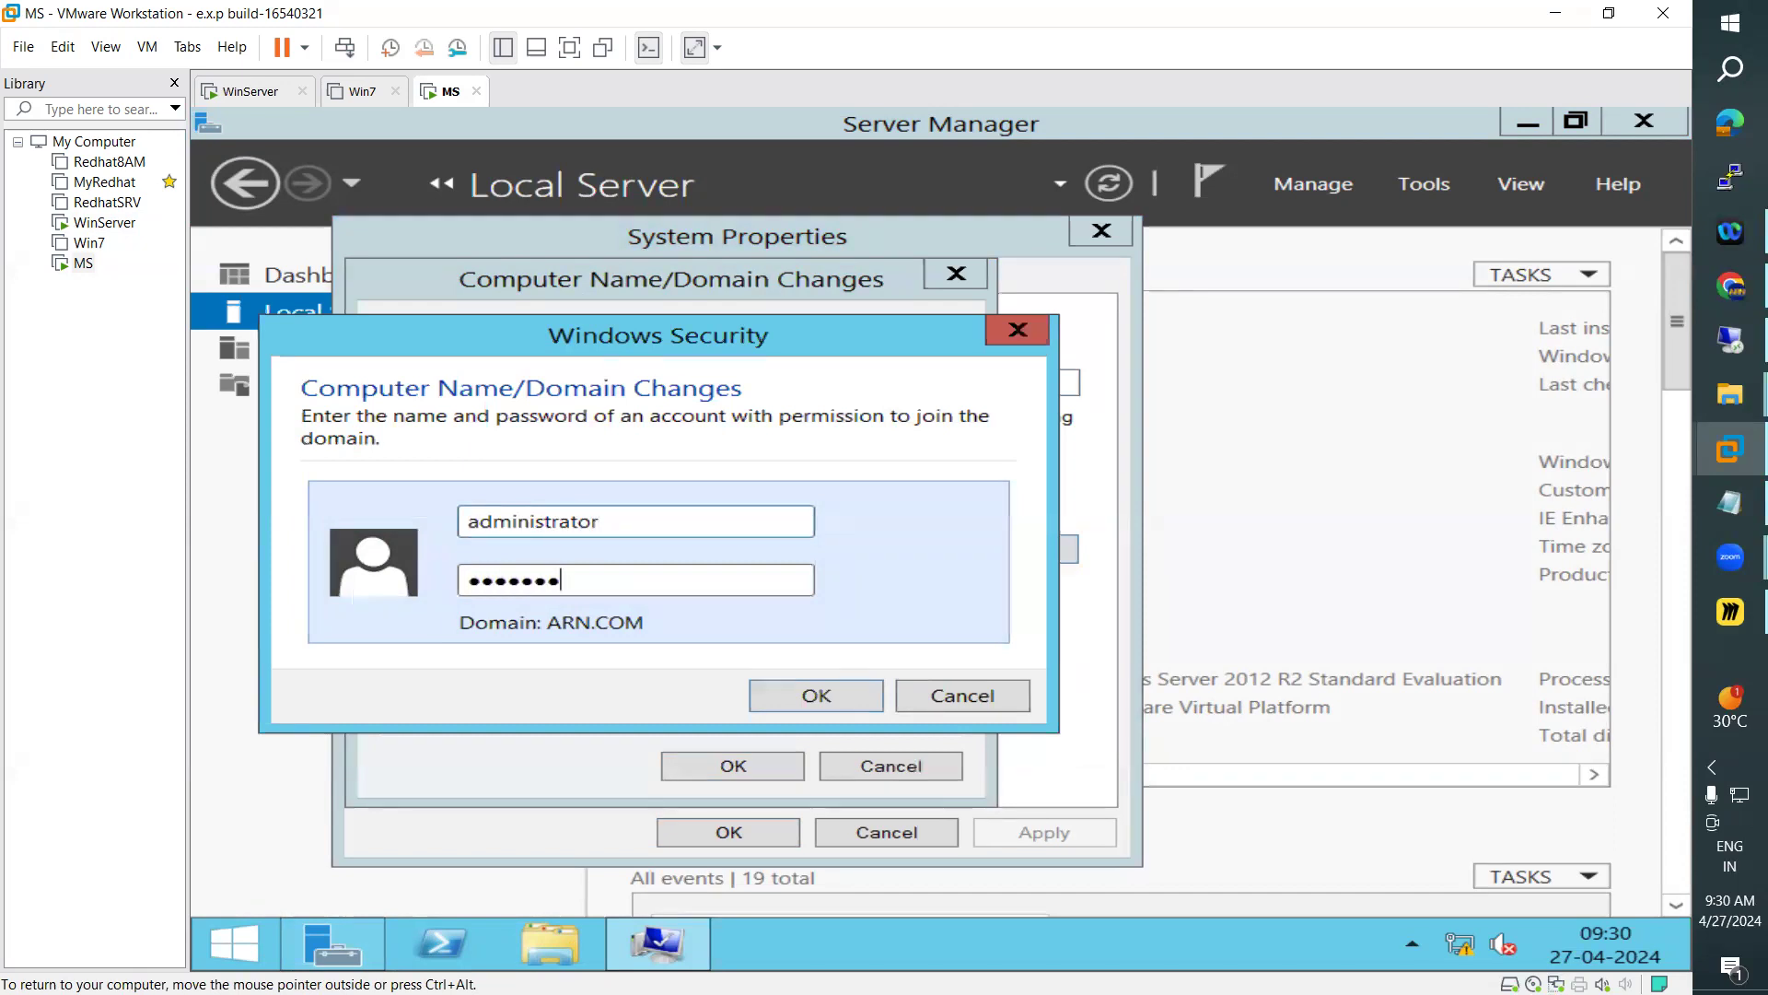
{"action": "type", "text": "••"}
{"action": "double_click", "coordinate": [547, 519]}
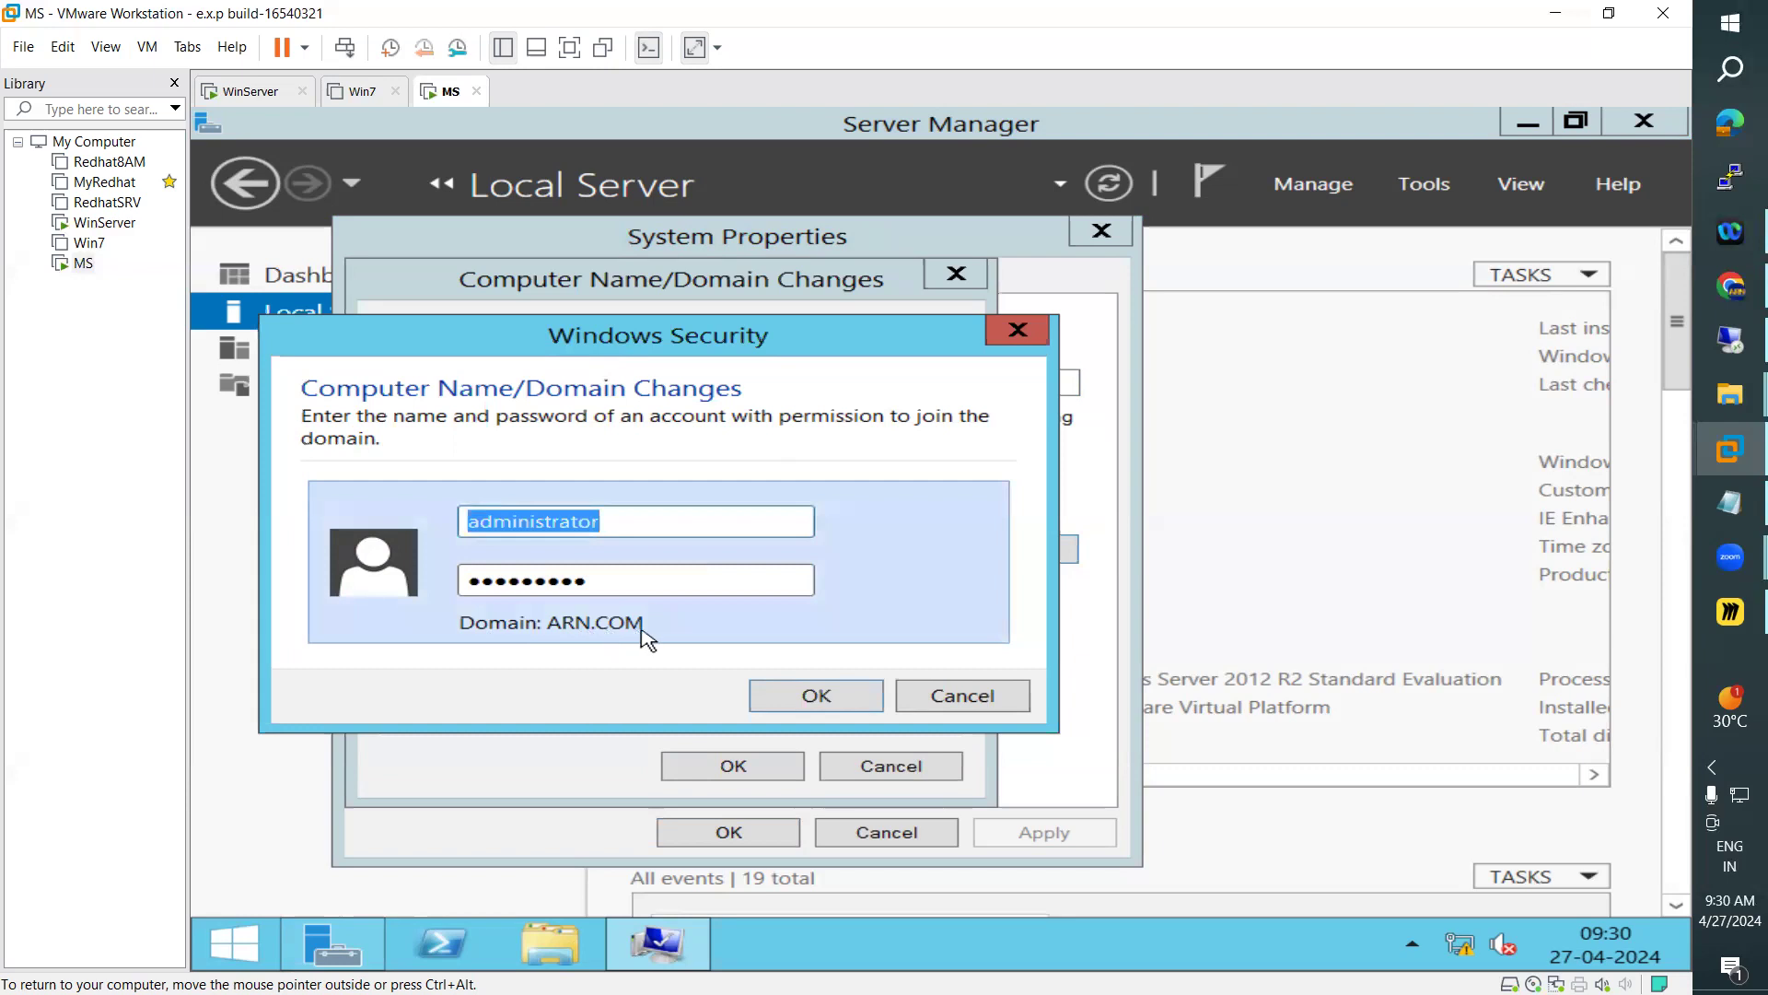
{"action": "left_click", "coordinate": [608, 523]}
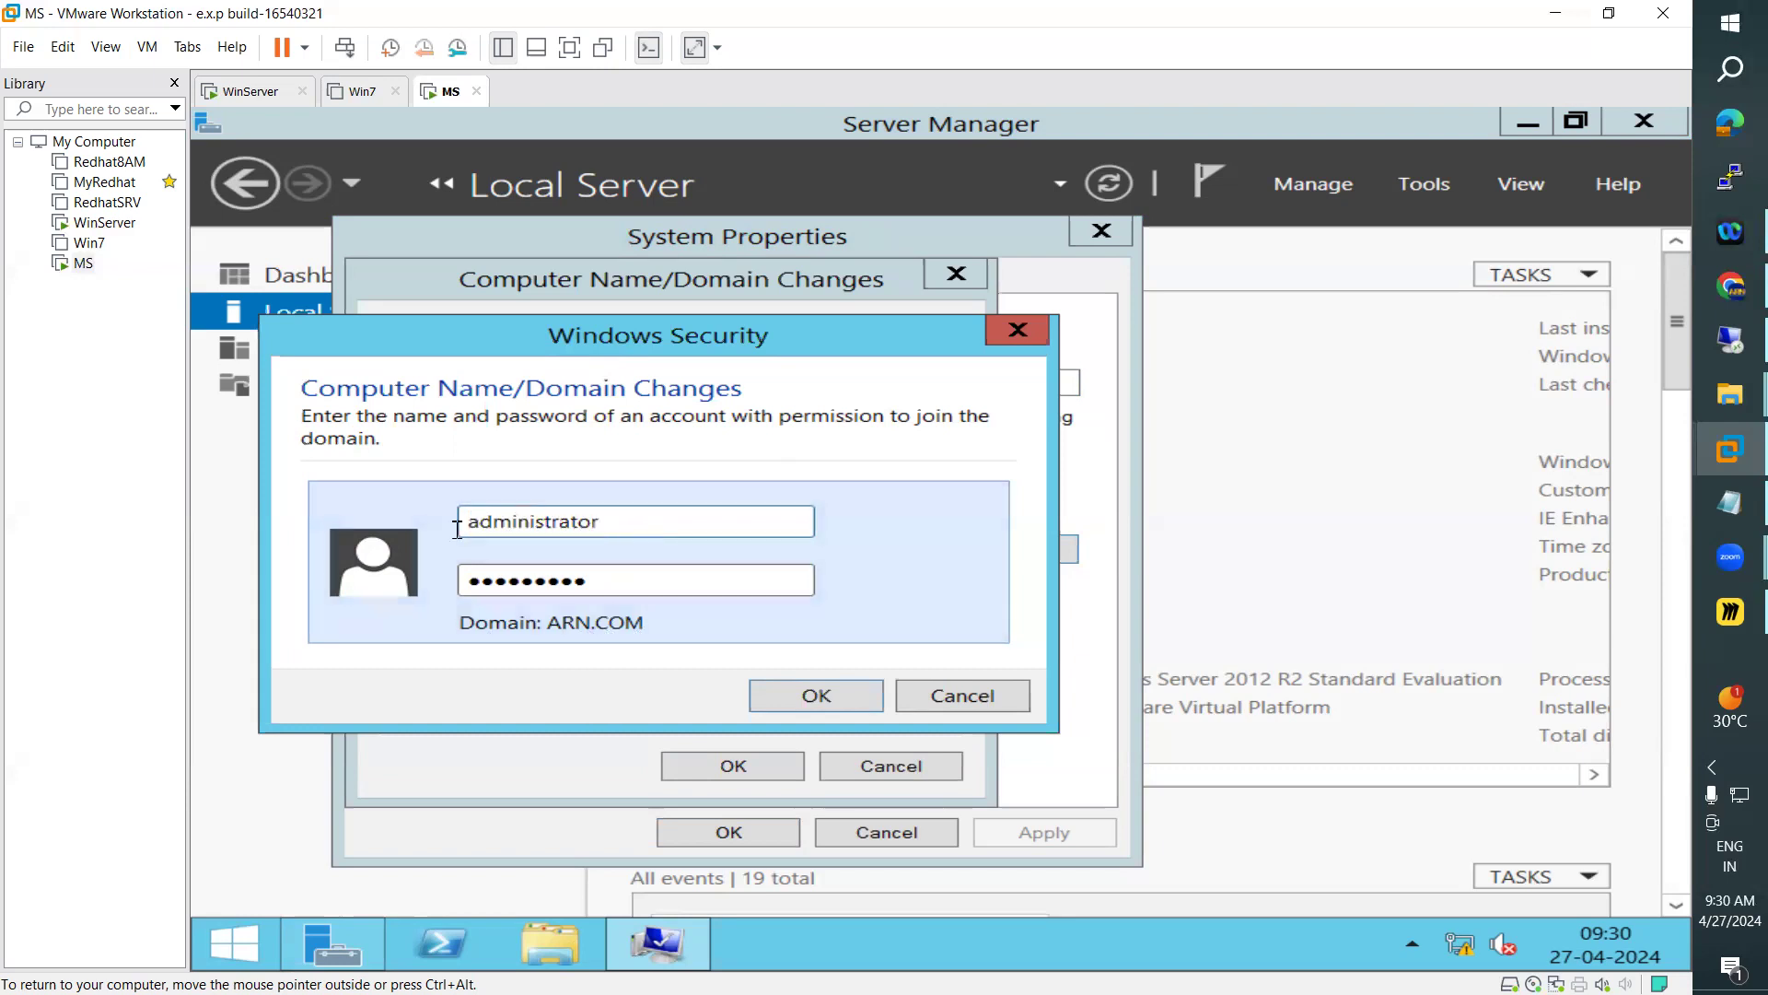
{"action": "double_click", "coordinate": [472, 526]}
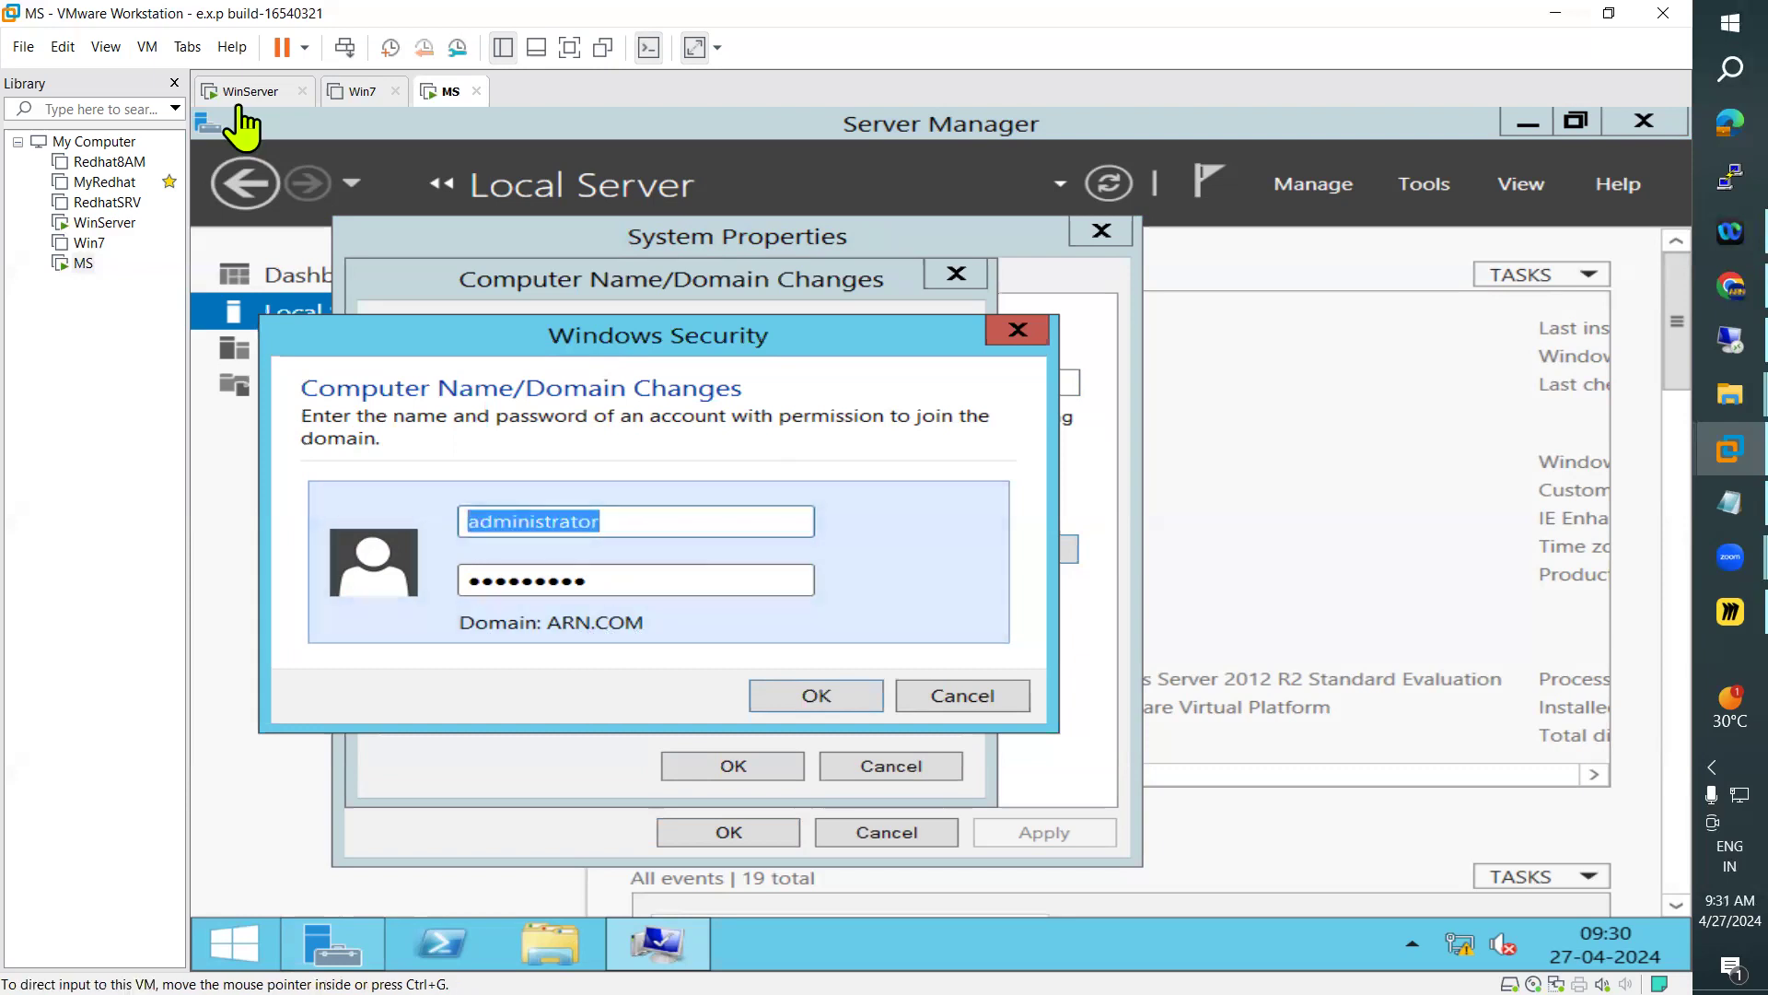
{"action": "left_click", "coordinate": [610, 570]}
{"action": "left_click", "coordinate": [816, 696]}
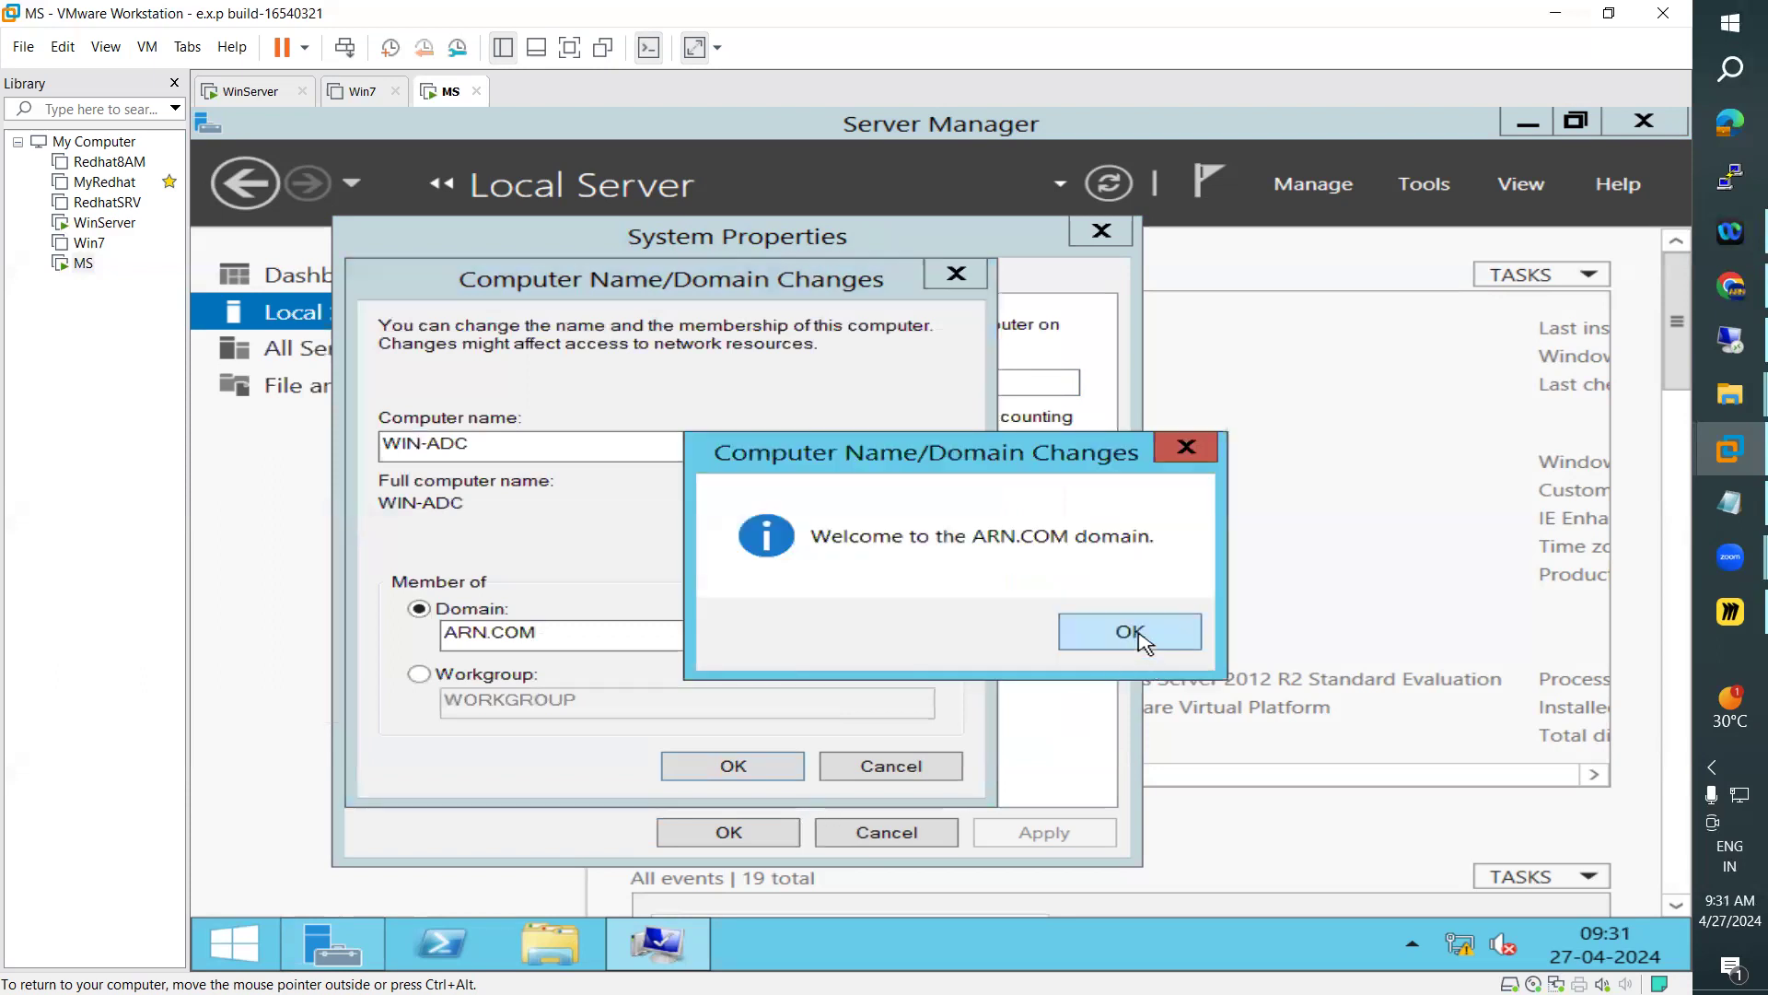
Acknowledge the domain change messages, close System Properties and restart the MS machine immediately
{"action": "key", "text": "Return"}
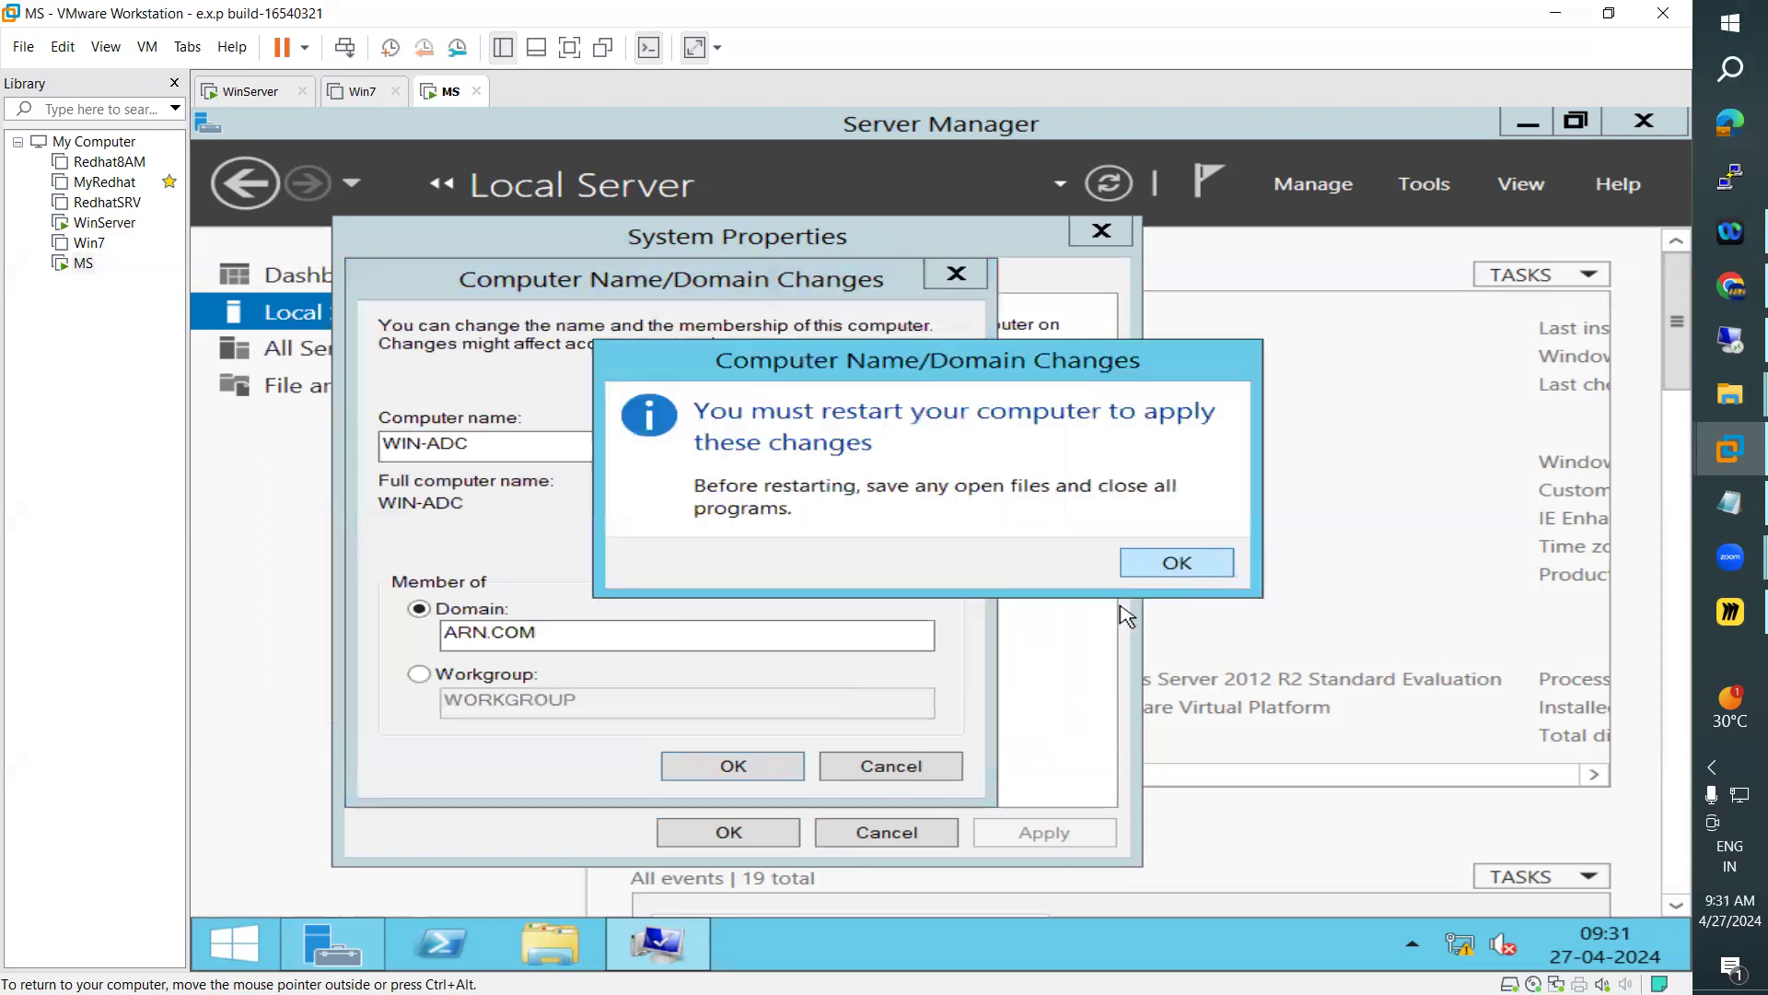
{"action": "key", "text": "Return"}
{"action": "left_click", "coordinate": [751, 834]}
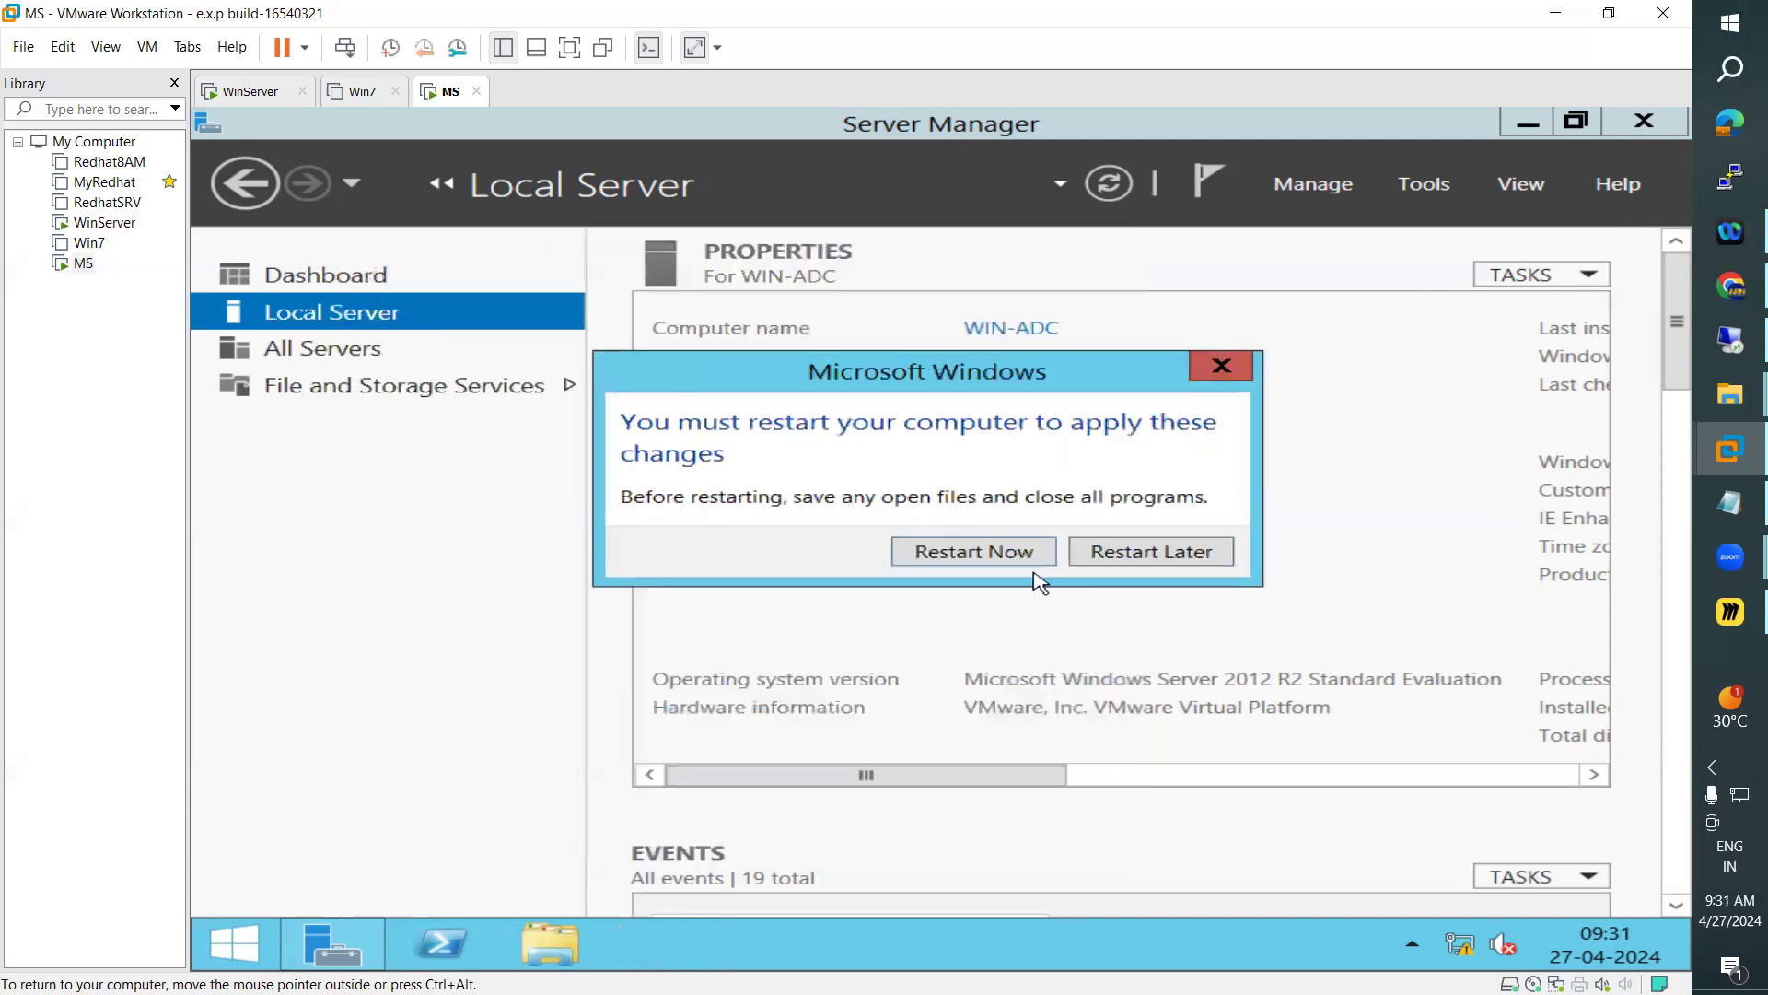
{"action": "left_click", "coordinate": [1014, 567]}
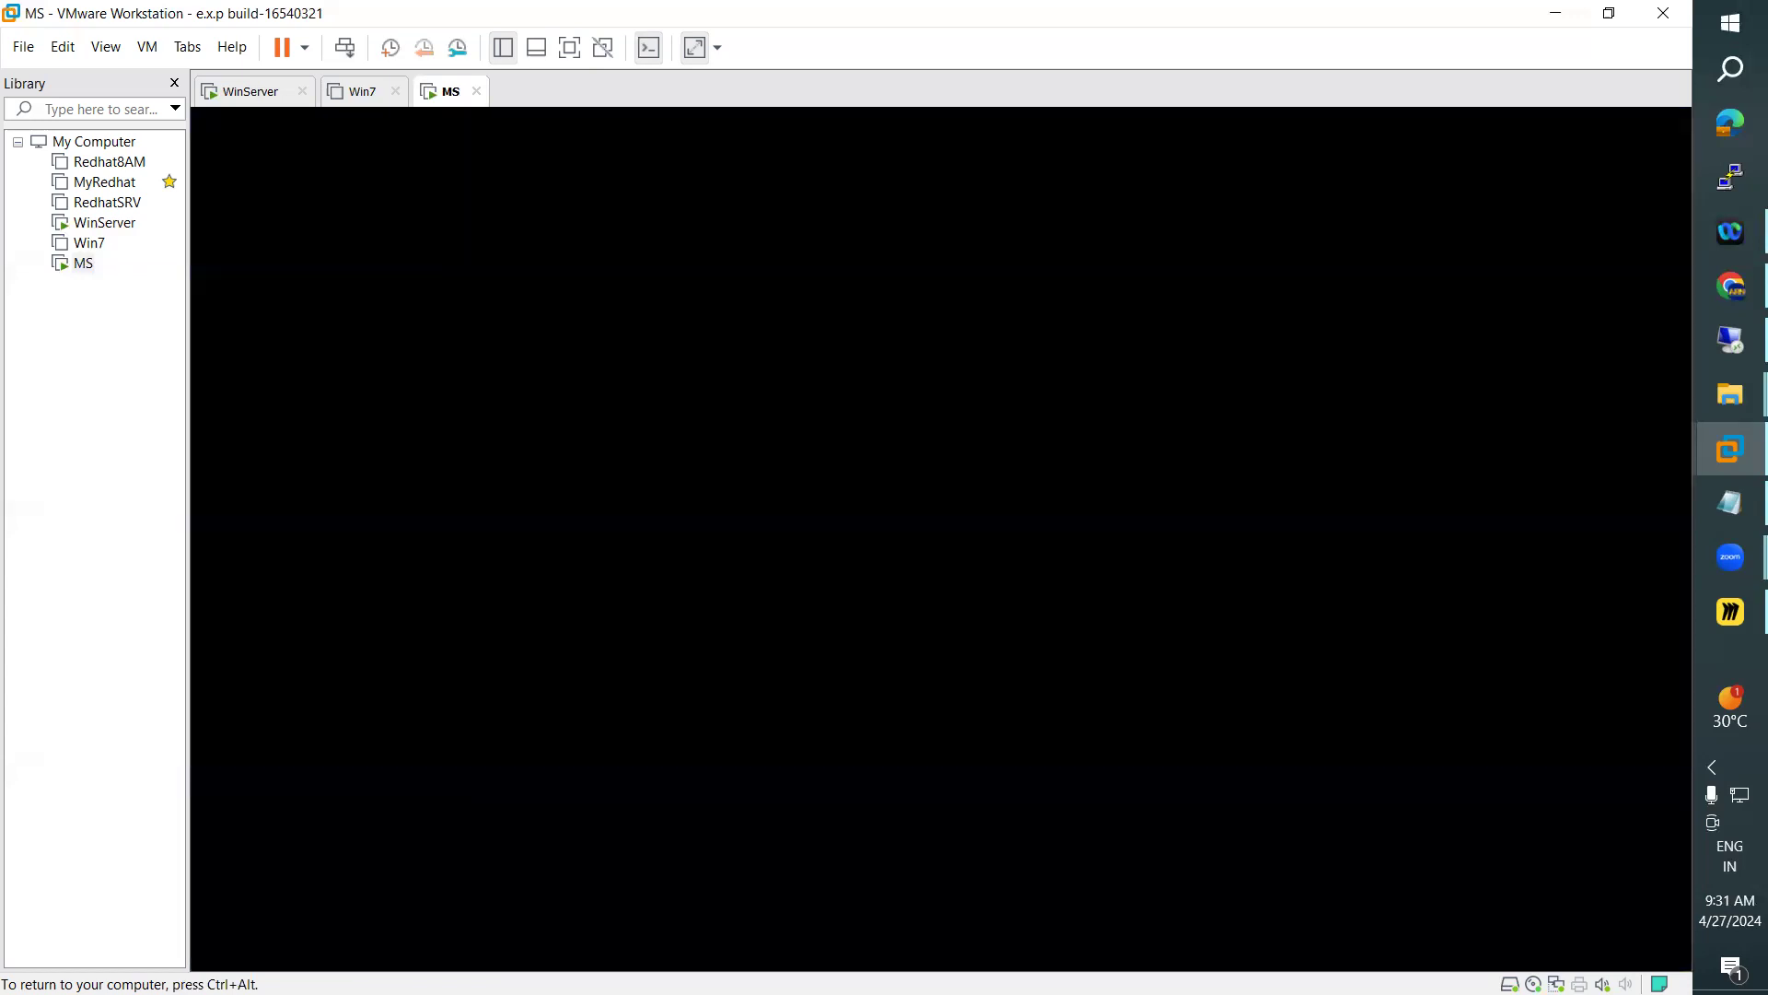
On WinServer, refresh the Computers container of ARN.COM and widen its Name column to check for the joined machine
{"action": "left_click", "coordinate": [277, 95]}
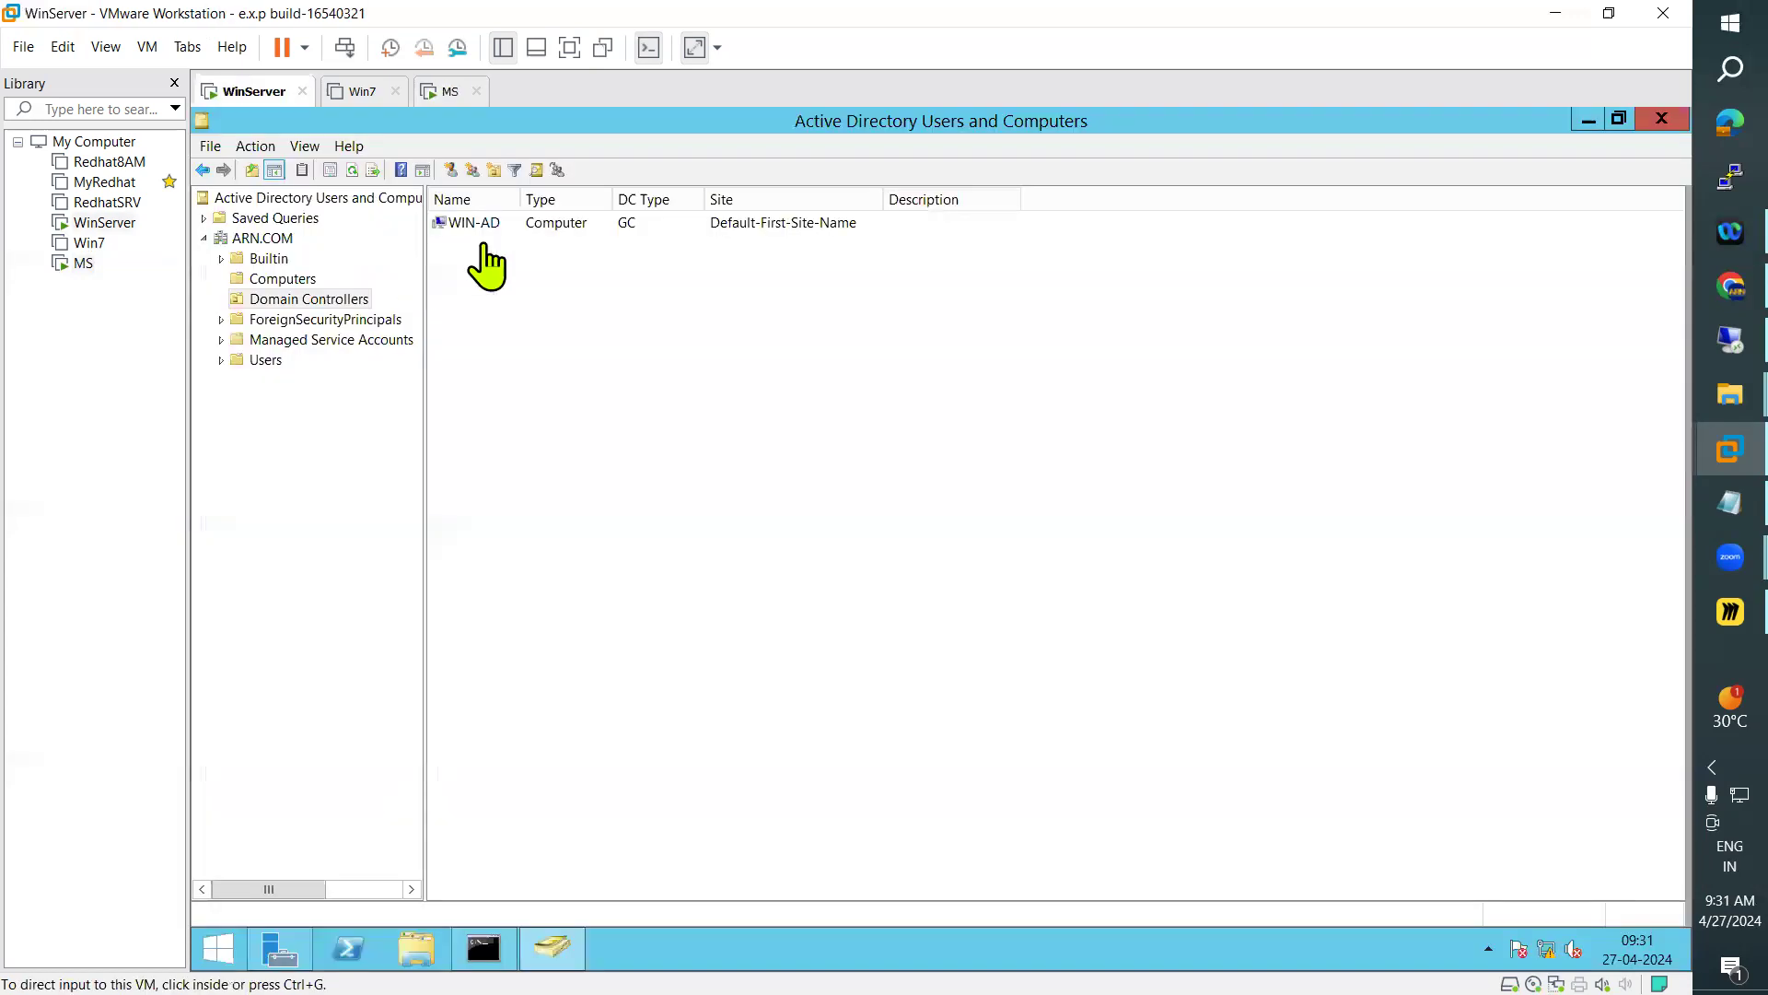
{"action": "left_click", "coordinate": [304, 280]}
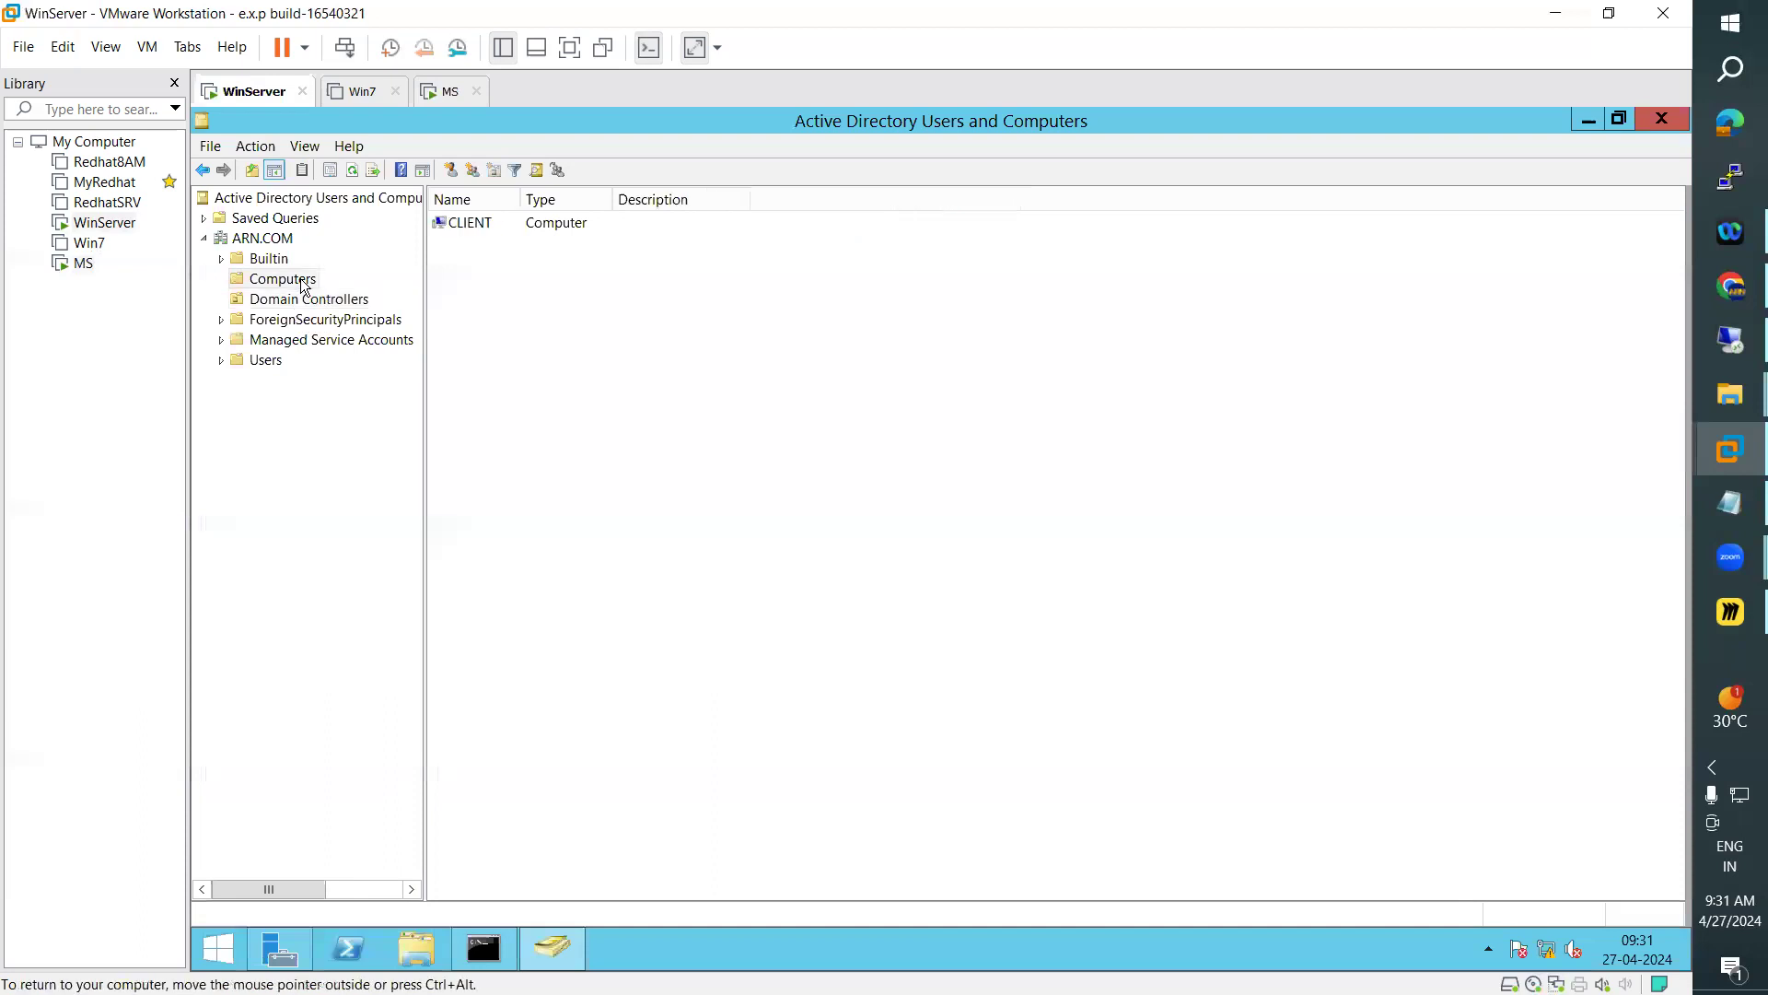
{"action": "left_click", "coordinate": [354, 169]}
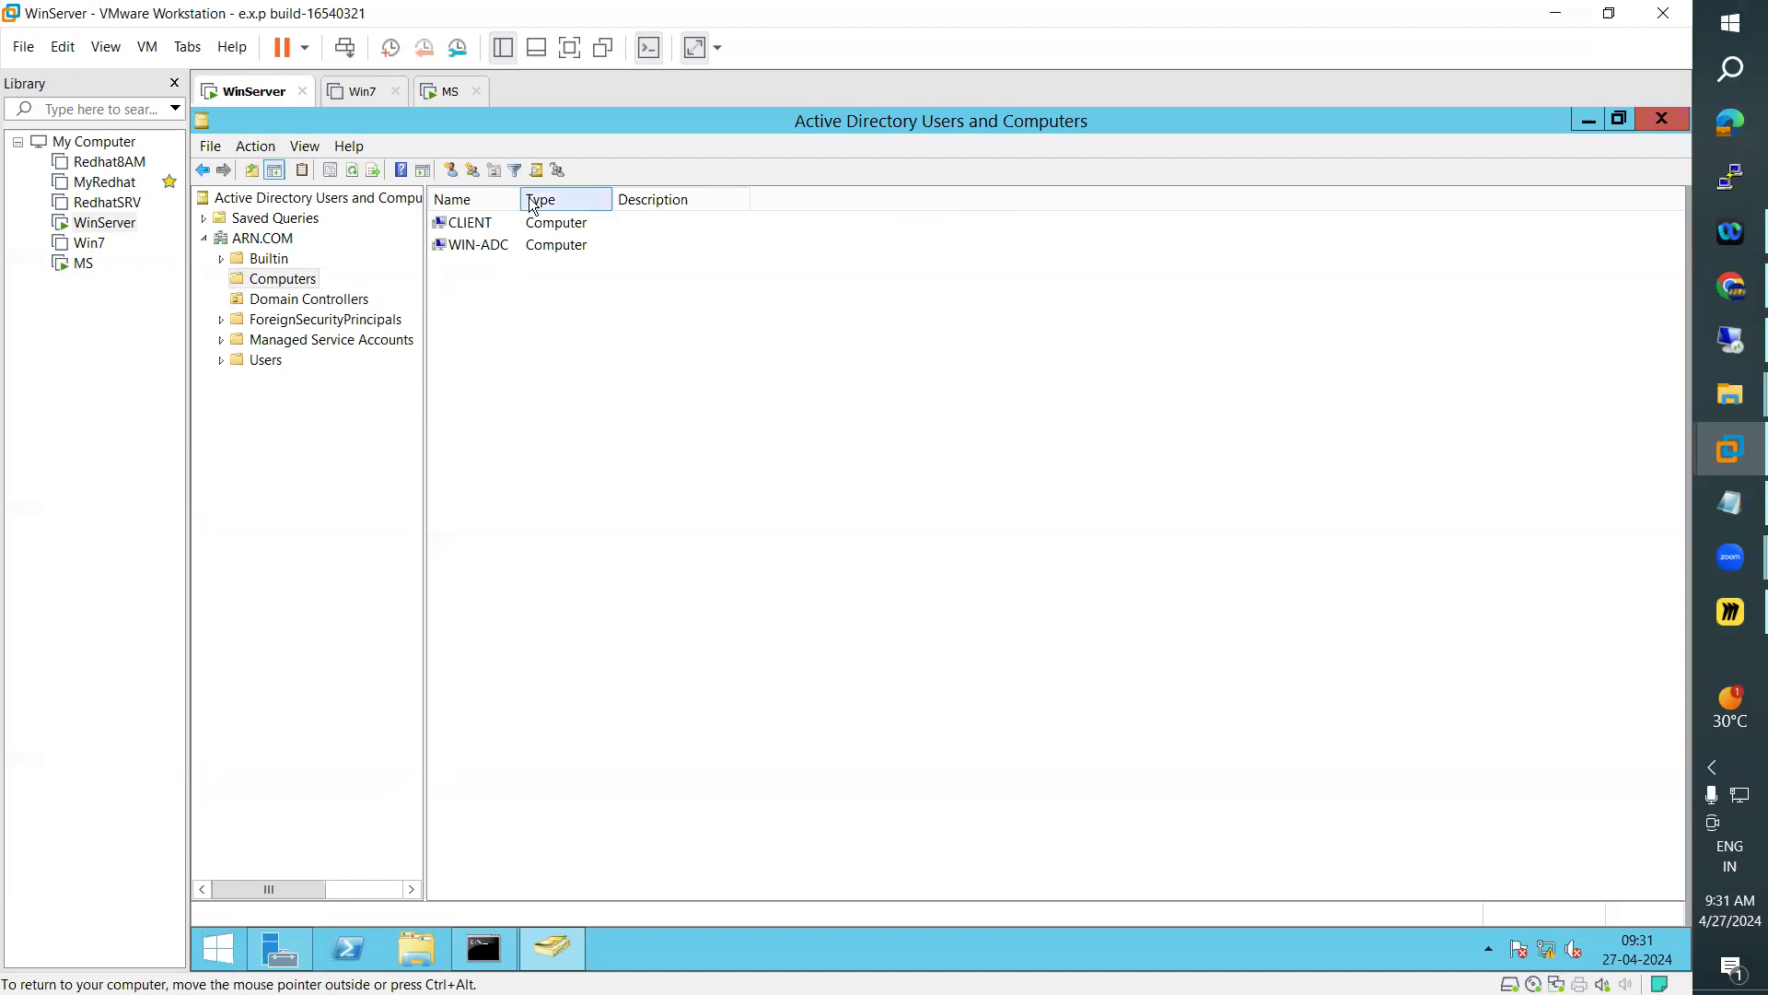
{"action": "left_click_drag", "start_coordinate": [520, 199], "coordinate": [577, 199]}
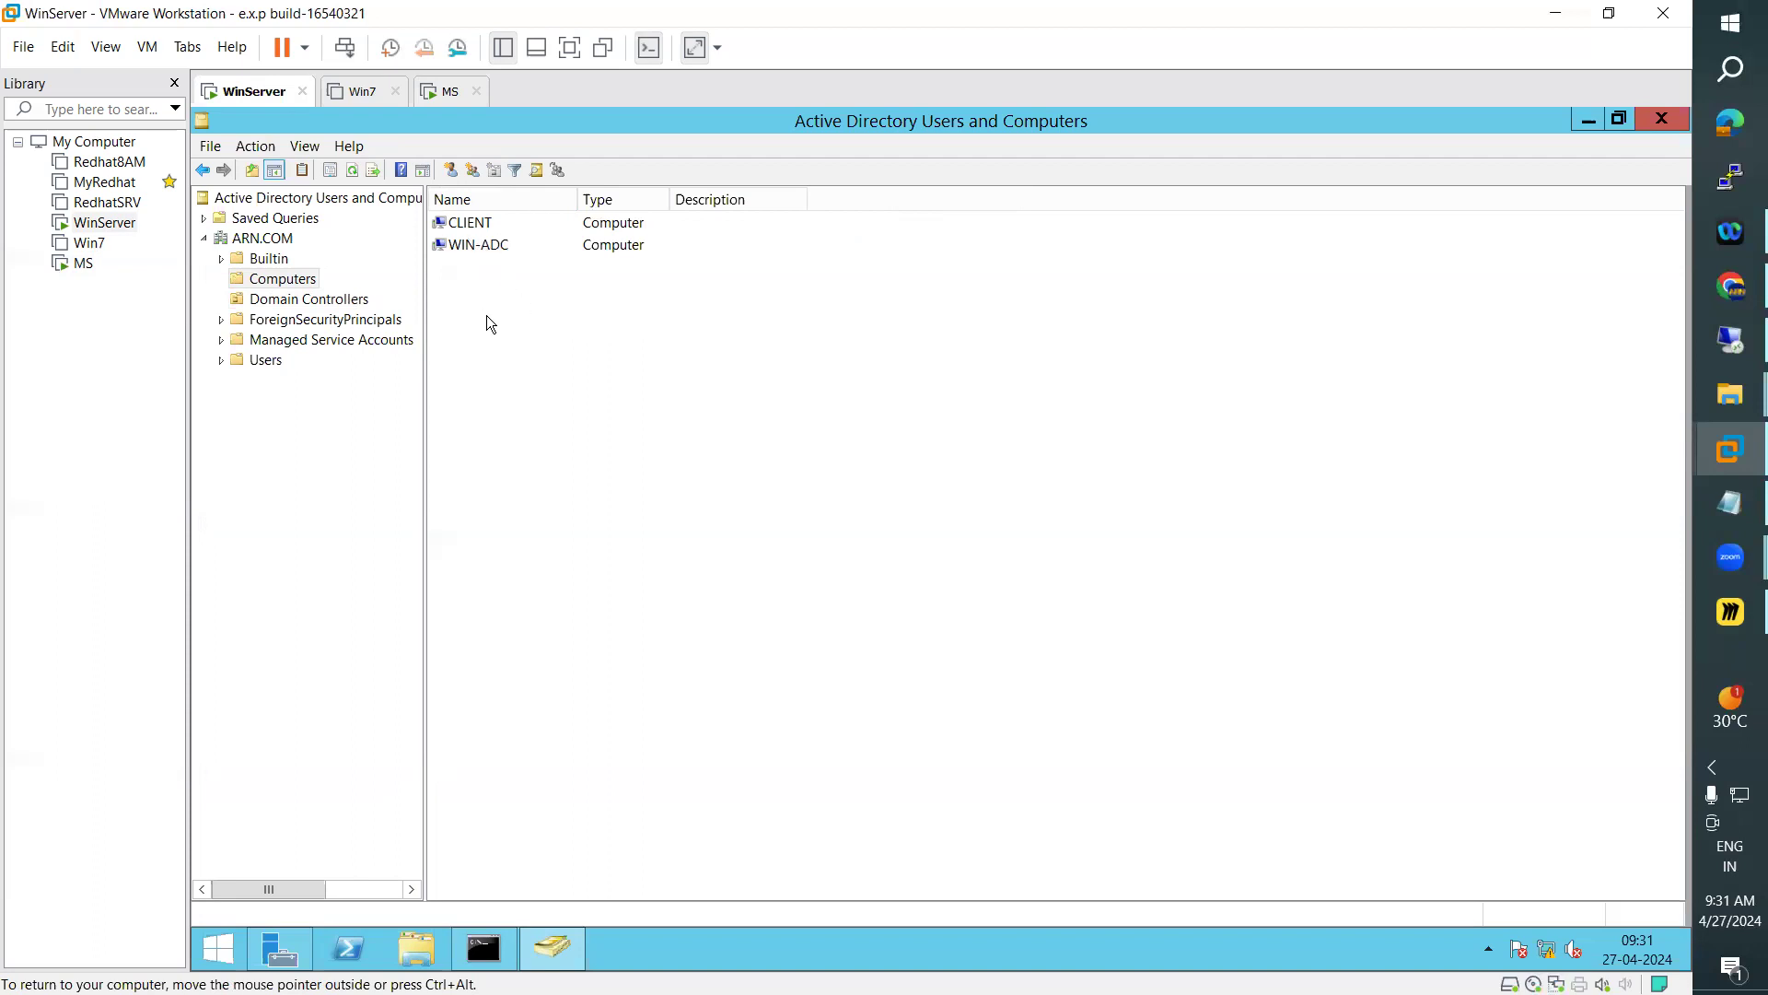
Return to the MS virtual machine, unlock its sign-in screen and choose to sign in as another user
{"action": "left_click", "coordinate": [443, 92]}
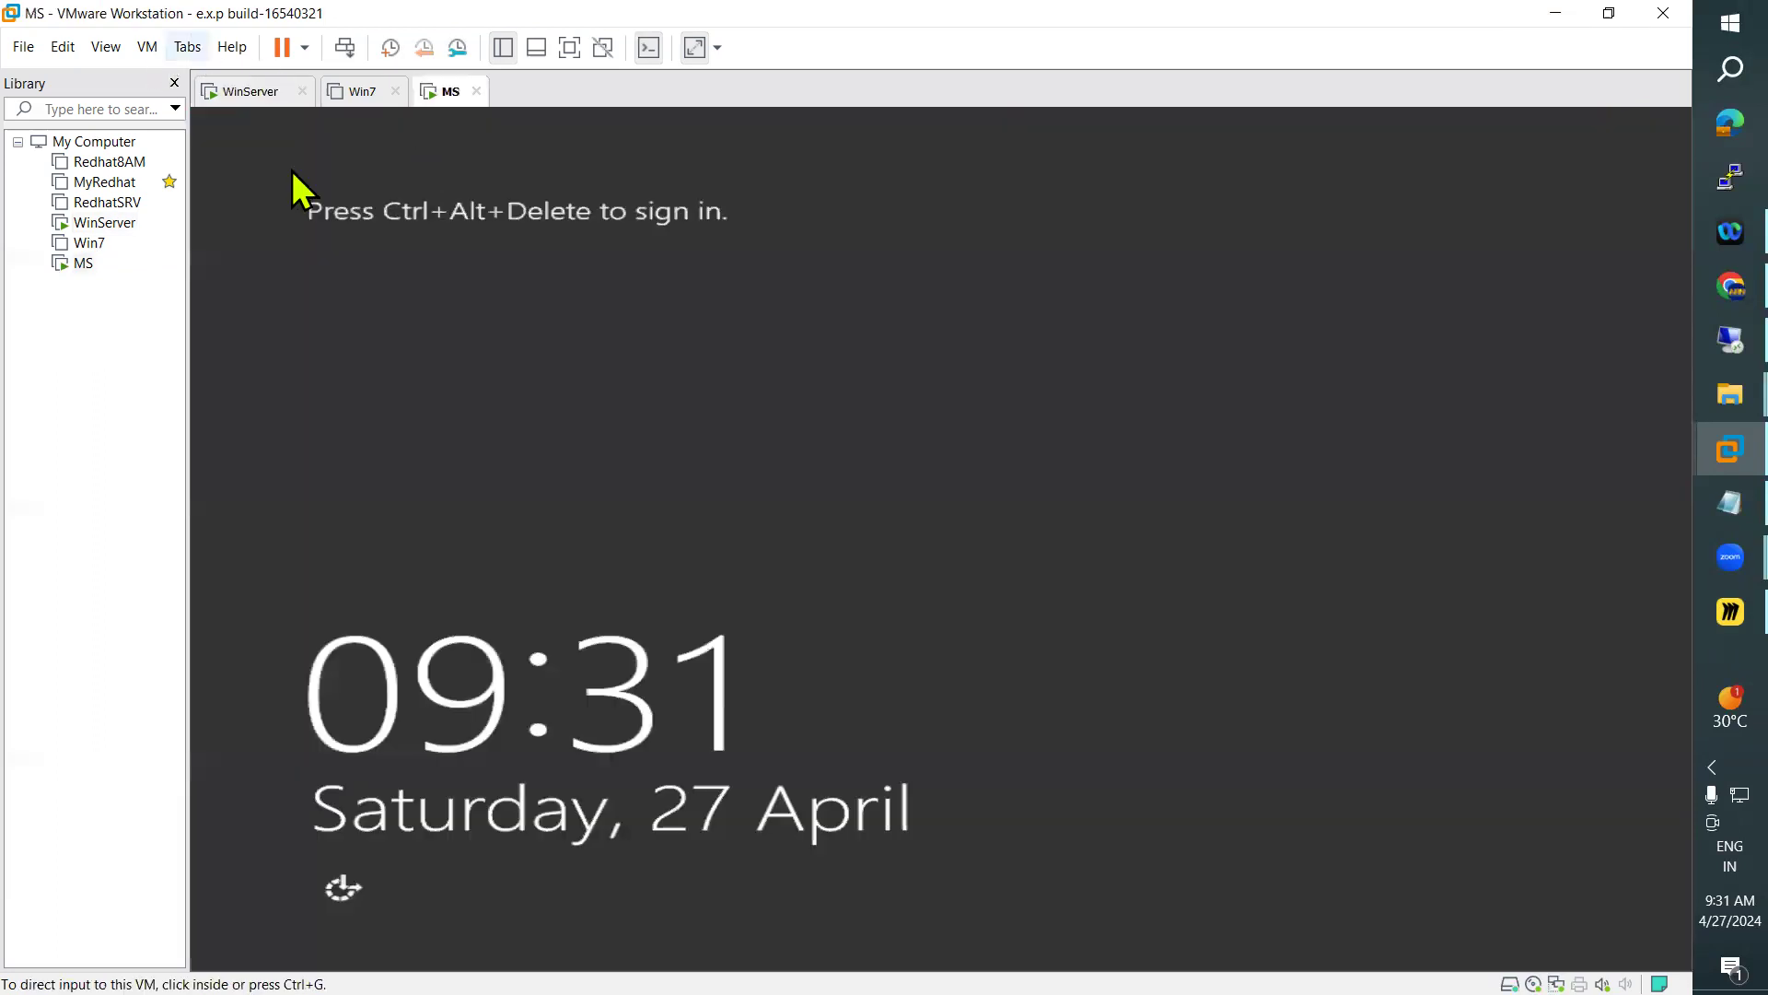
{"action": "key", "text": "ctrl+alt+Insert"}
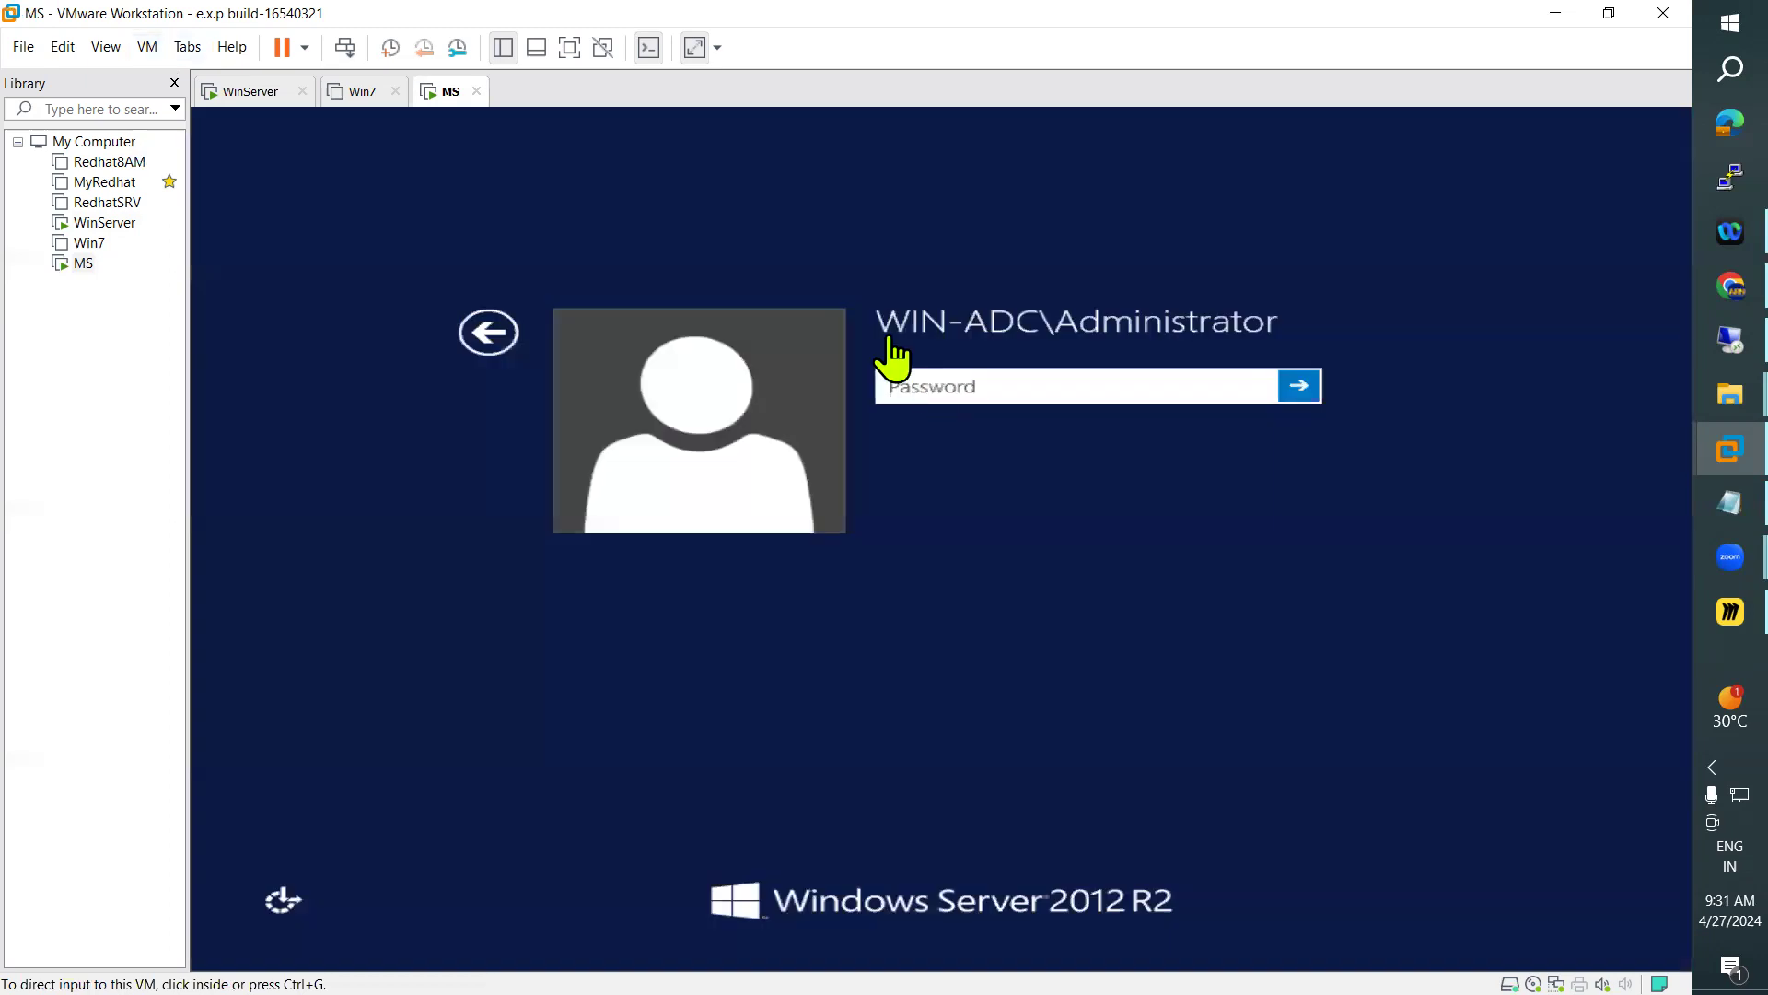
{"action": "left_click", "coordinate": [491, 334]}
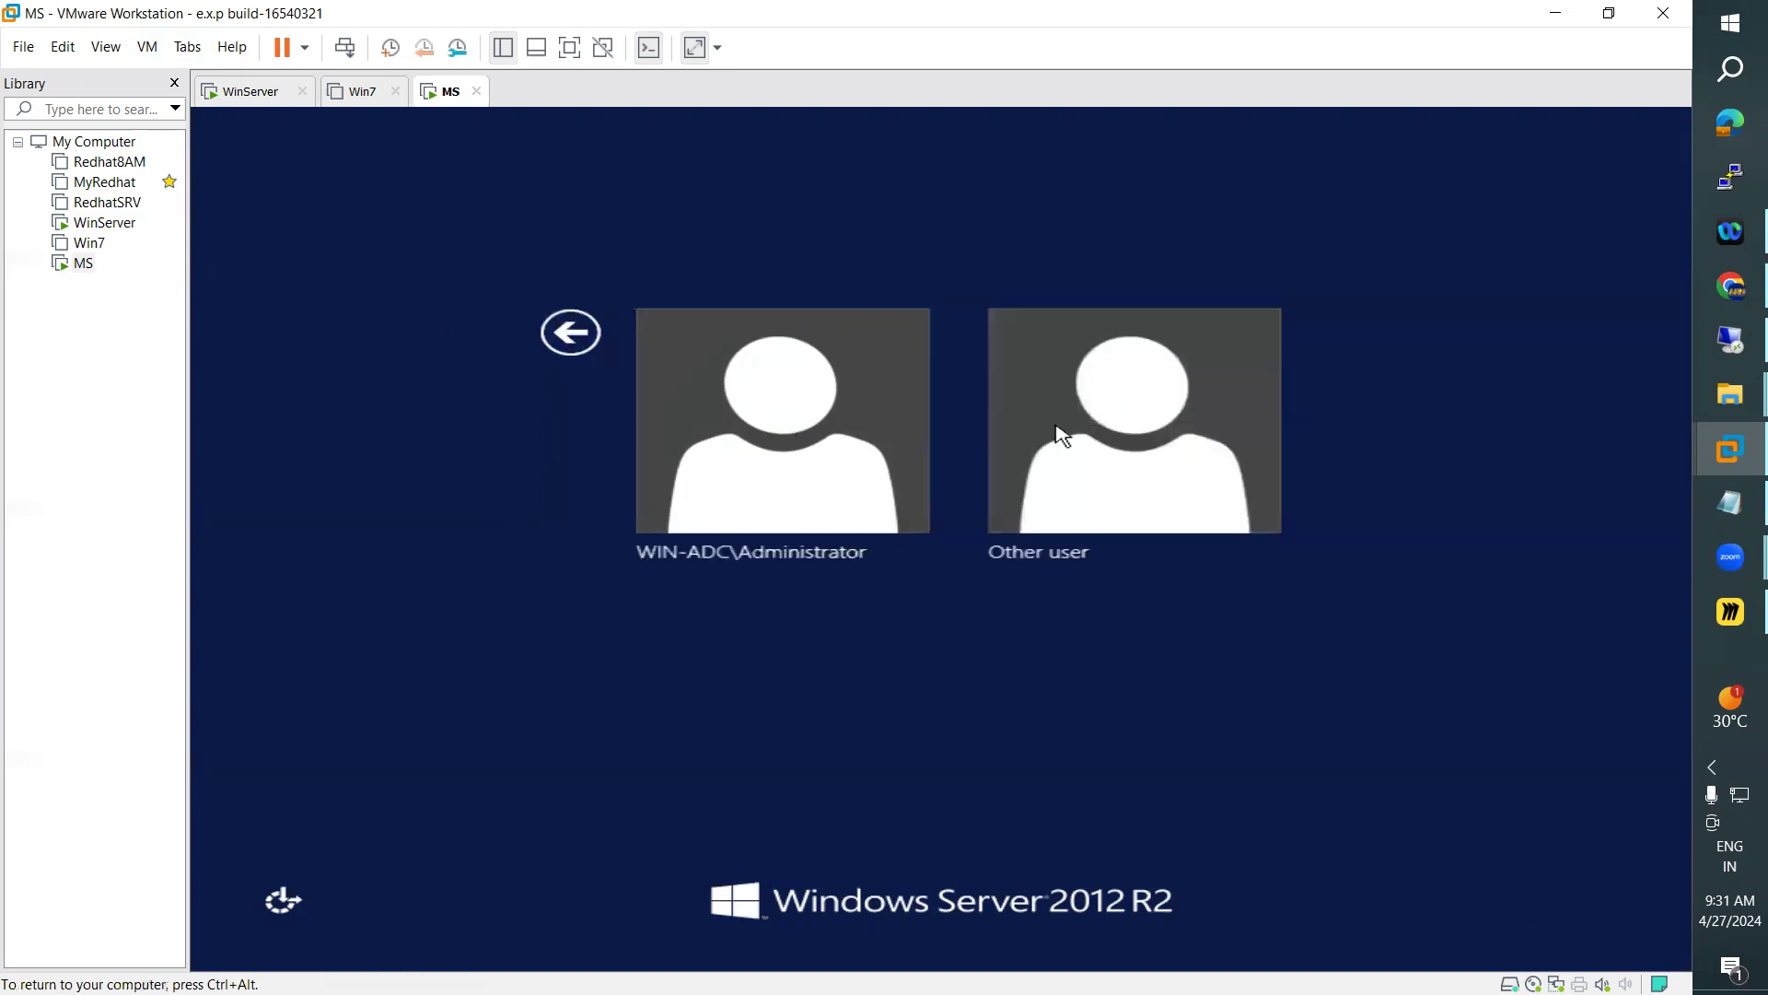
{"action": "left_click", "coordinate": [1062, 435]}
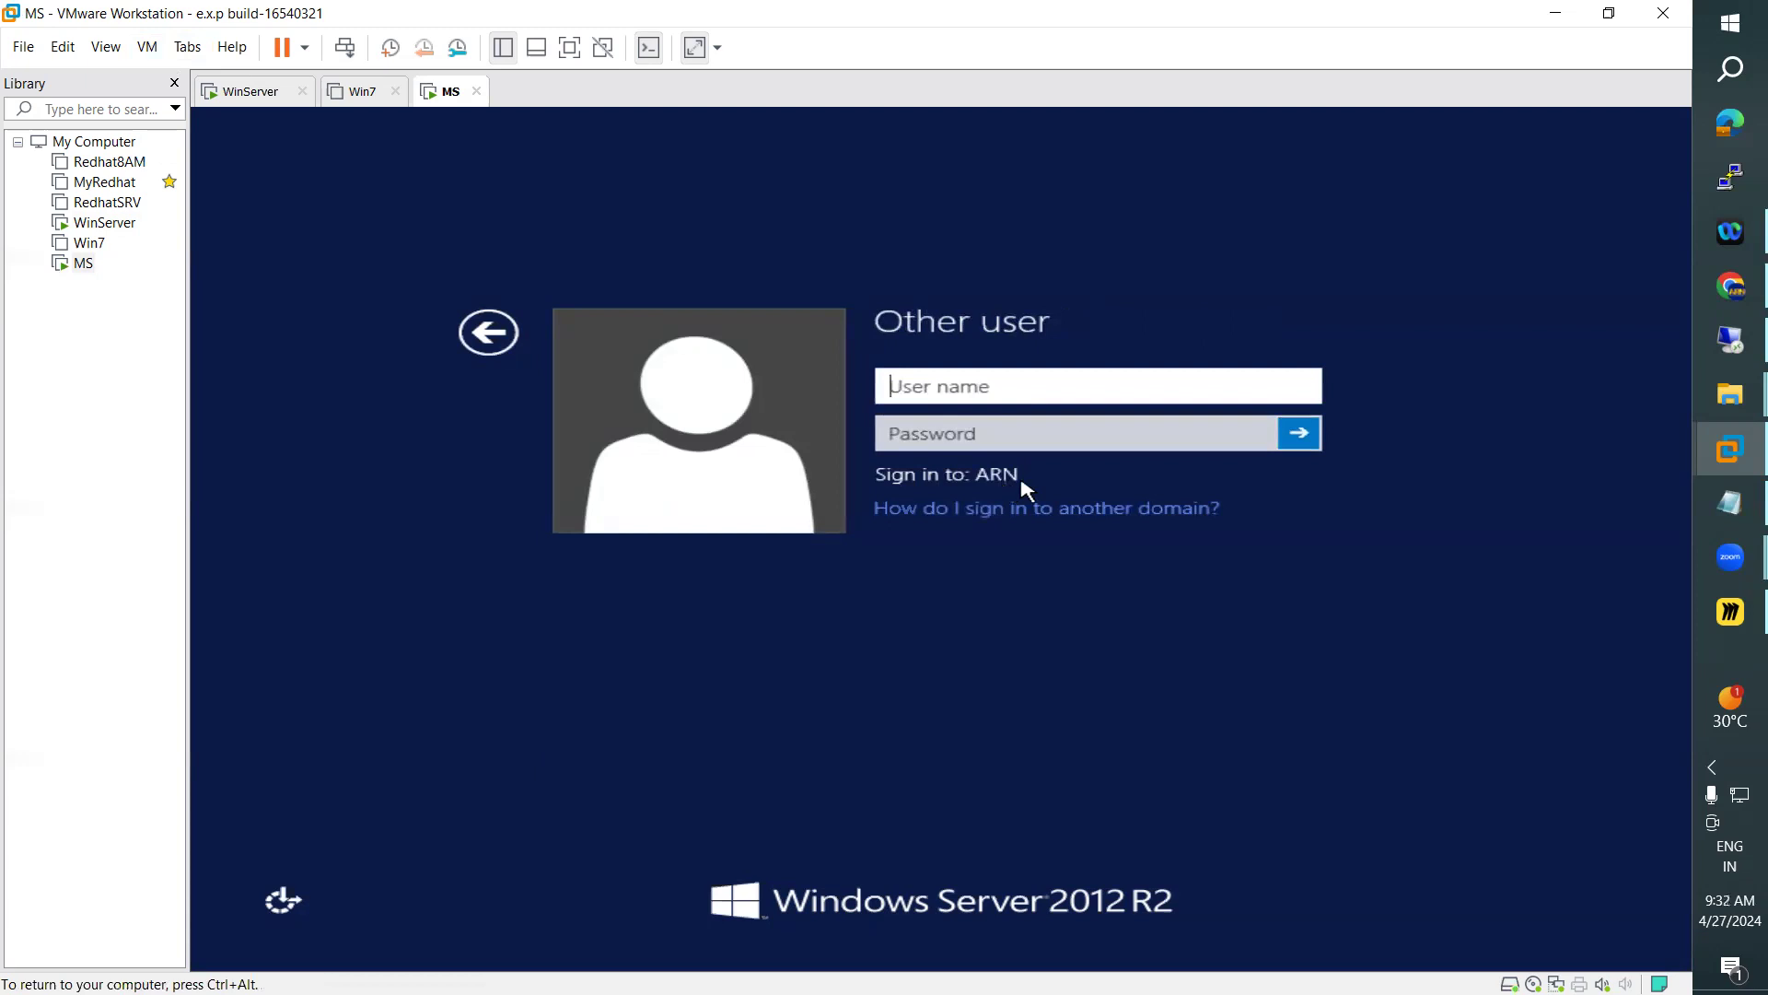
Sign in to the domain as ARN\administrator with the account password
{"action": "type", "text": "ARN\\administrat"}
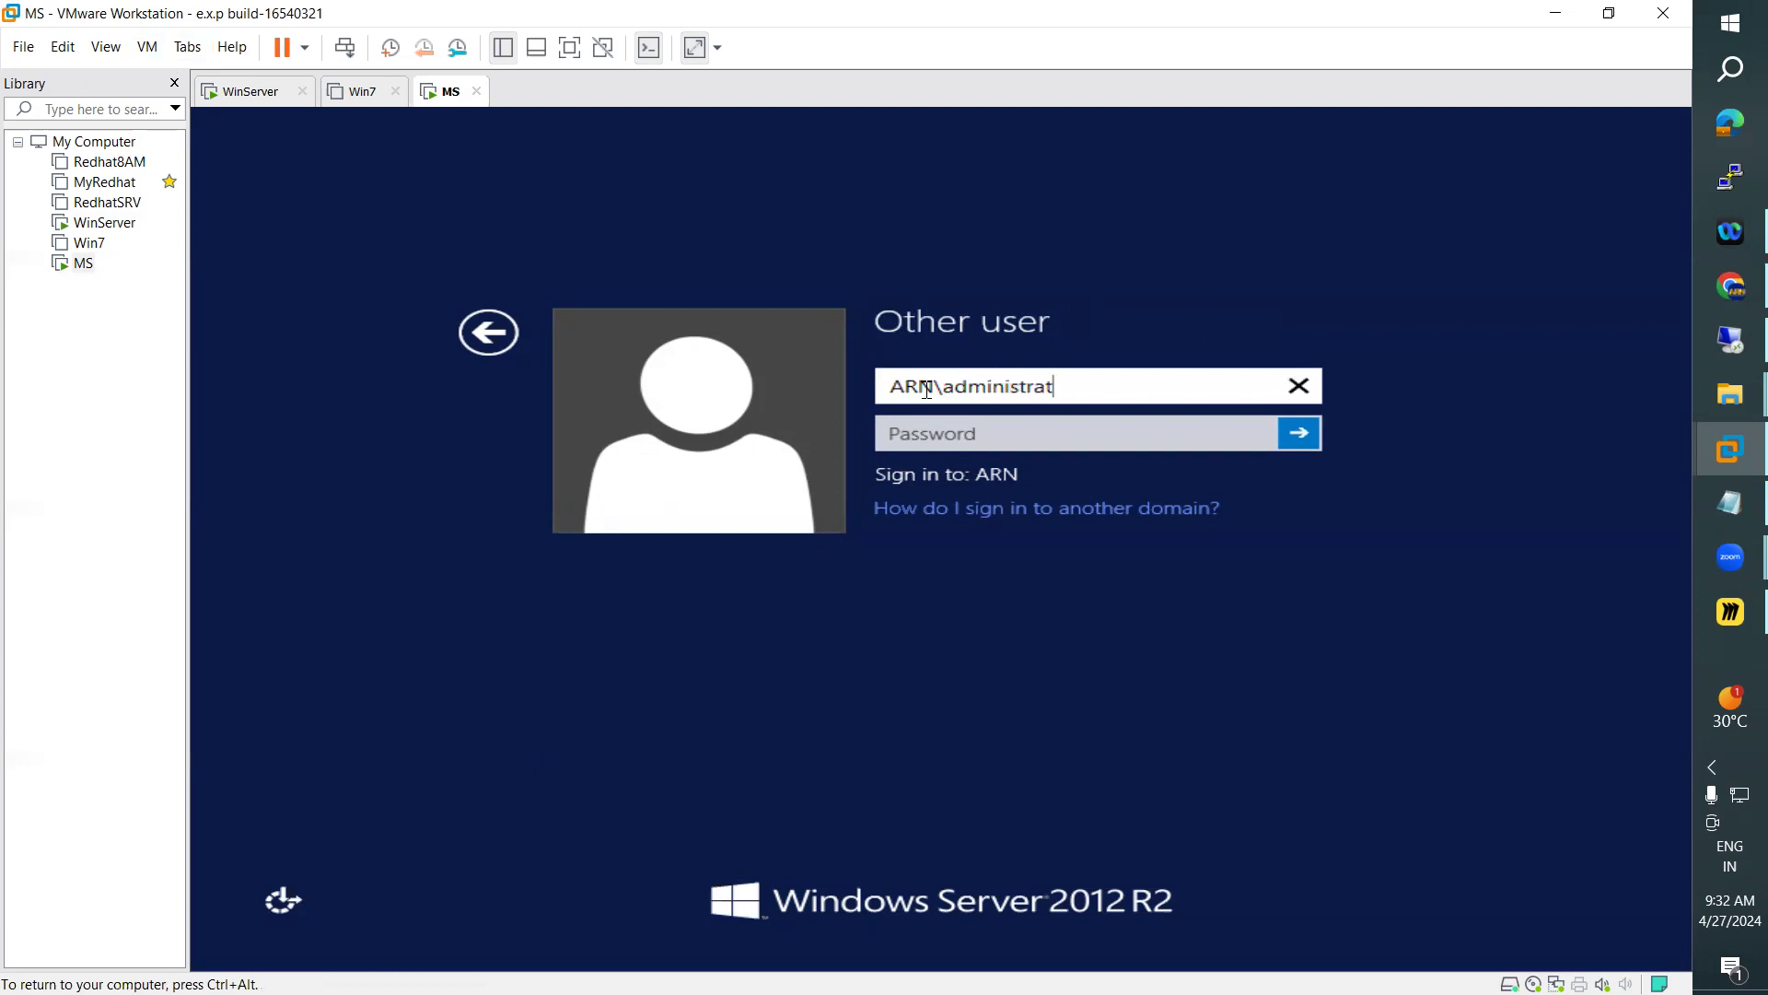
{"action": "type", "text": "or"}
{"action": "key", "text": "Tab"}
{"action": "type", "text": "****"}
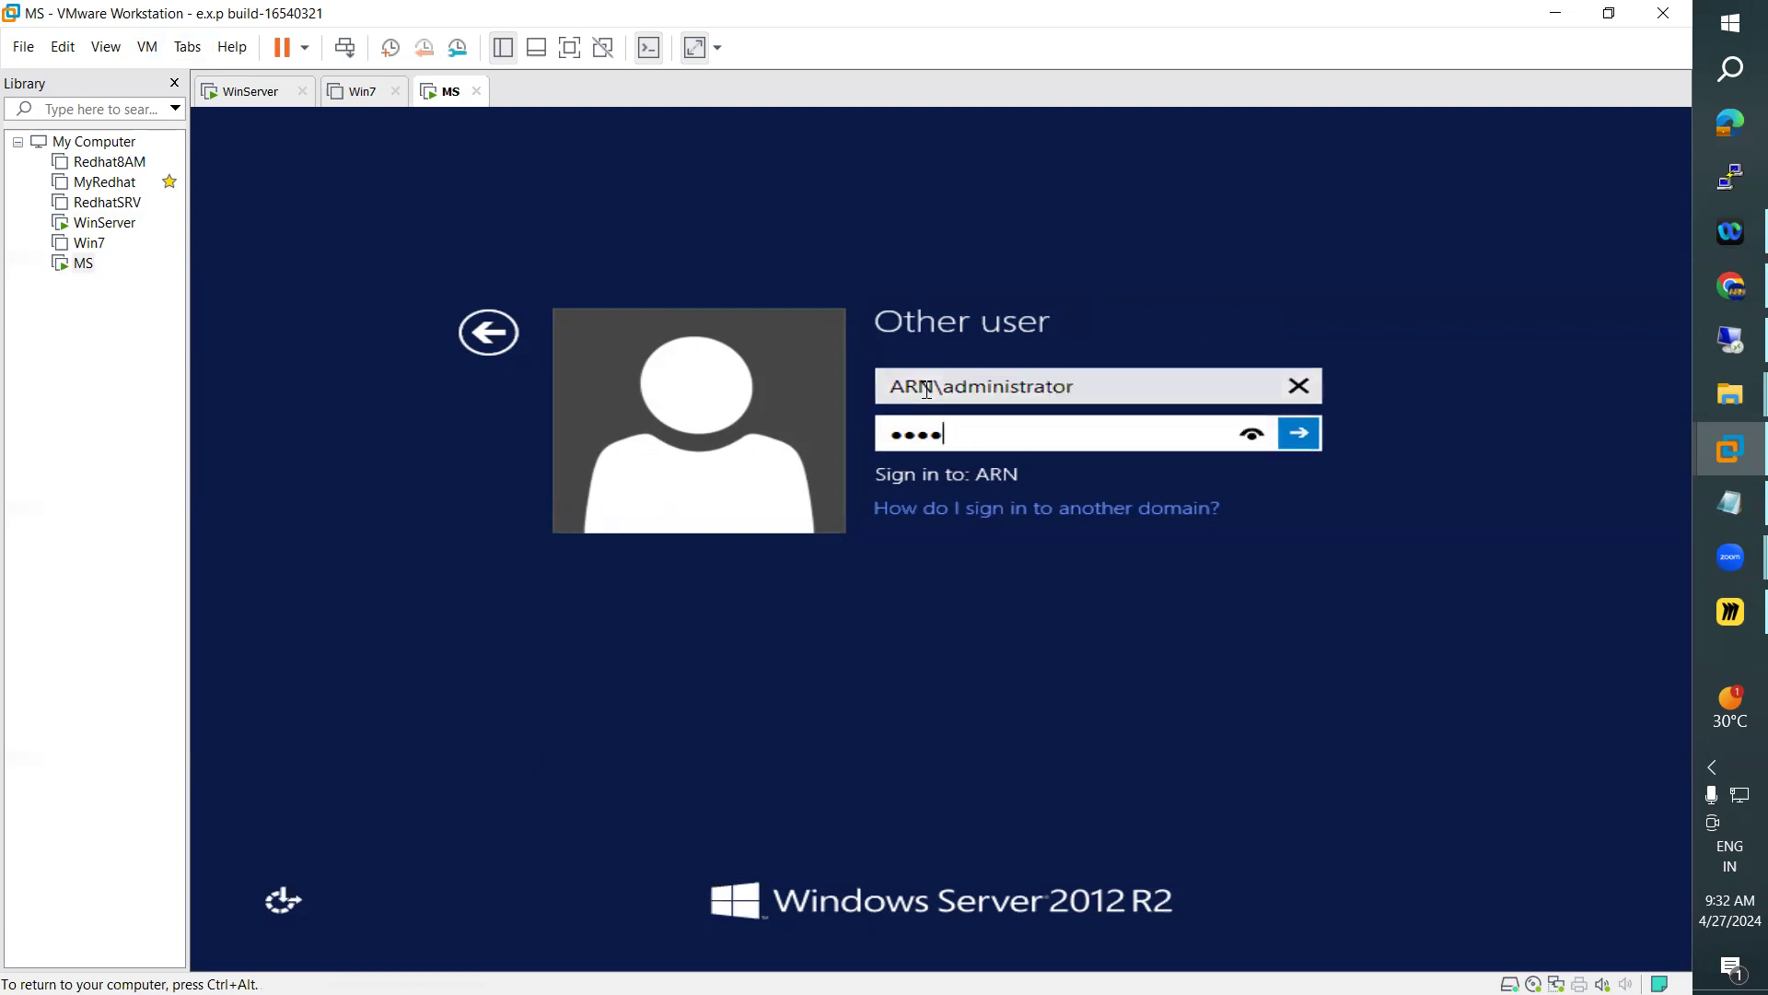
{"action": "type", "text": "****"}
{"action": "key", "text": "Return"}
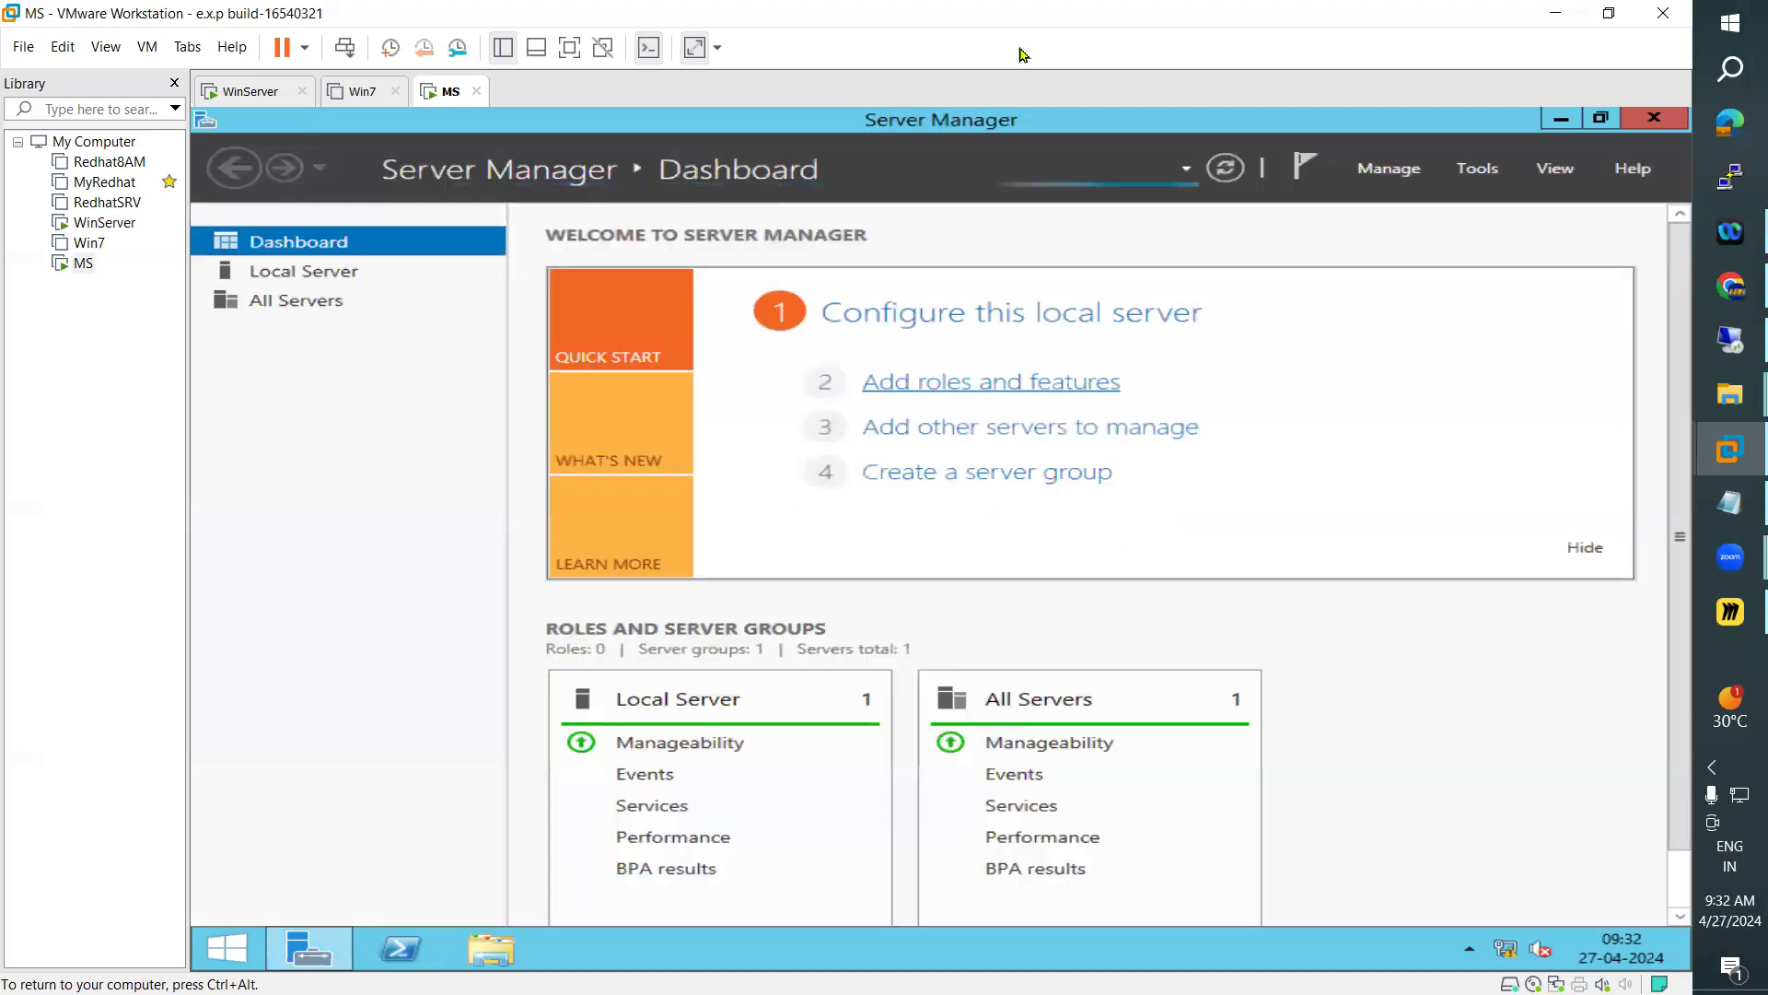
Postpone the log-off requested by VMware Tools and view the Local Server properties of MS
{"action": "key", "text": "ctrl+alt"}
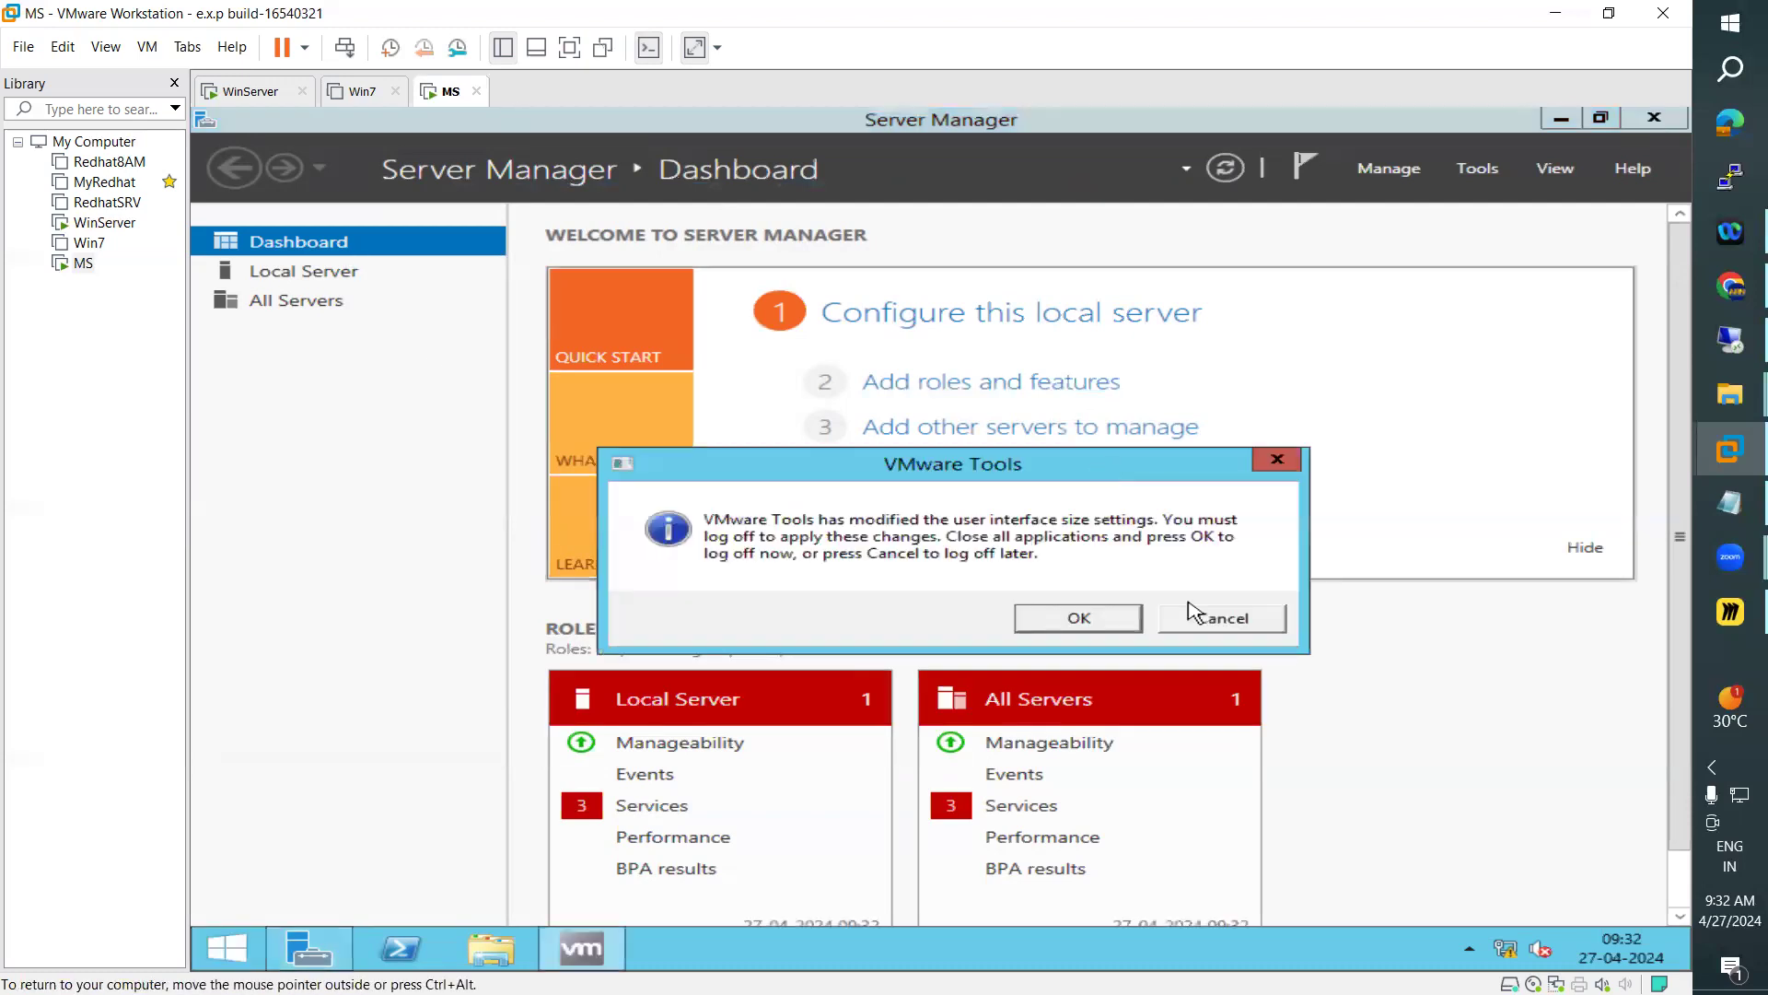
{"action": "left_click", "coordinate": [1199, 615]}
{"action": "left_click", "coordinate": [317, 298]}
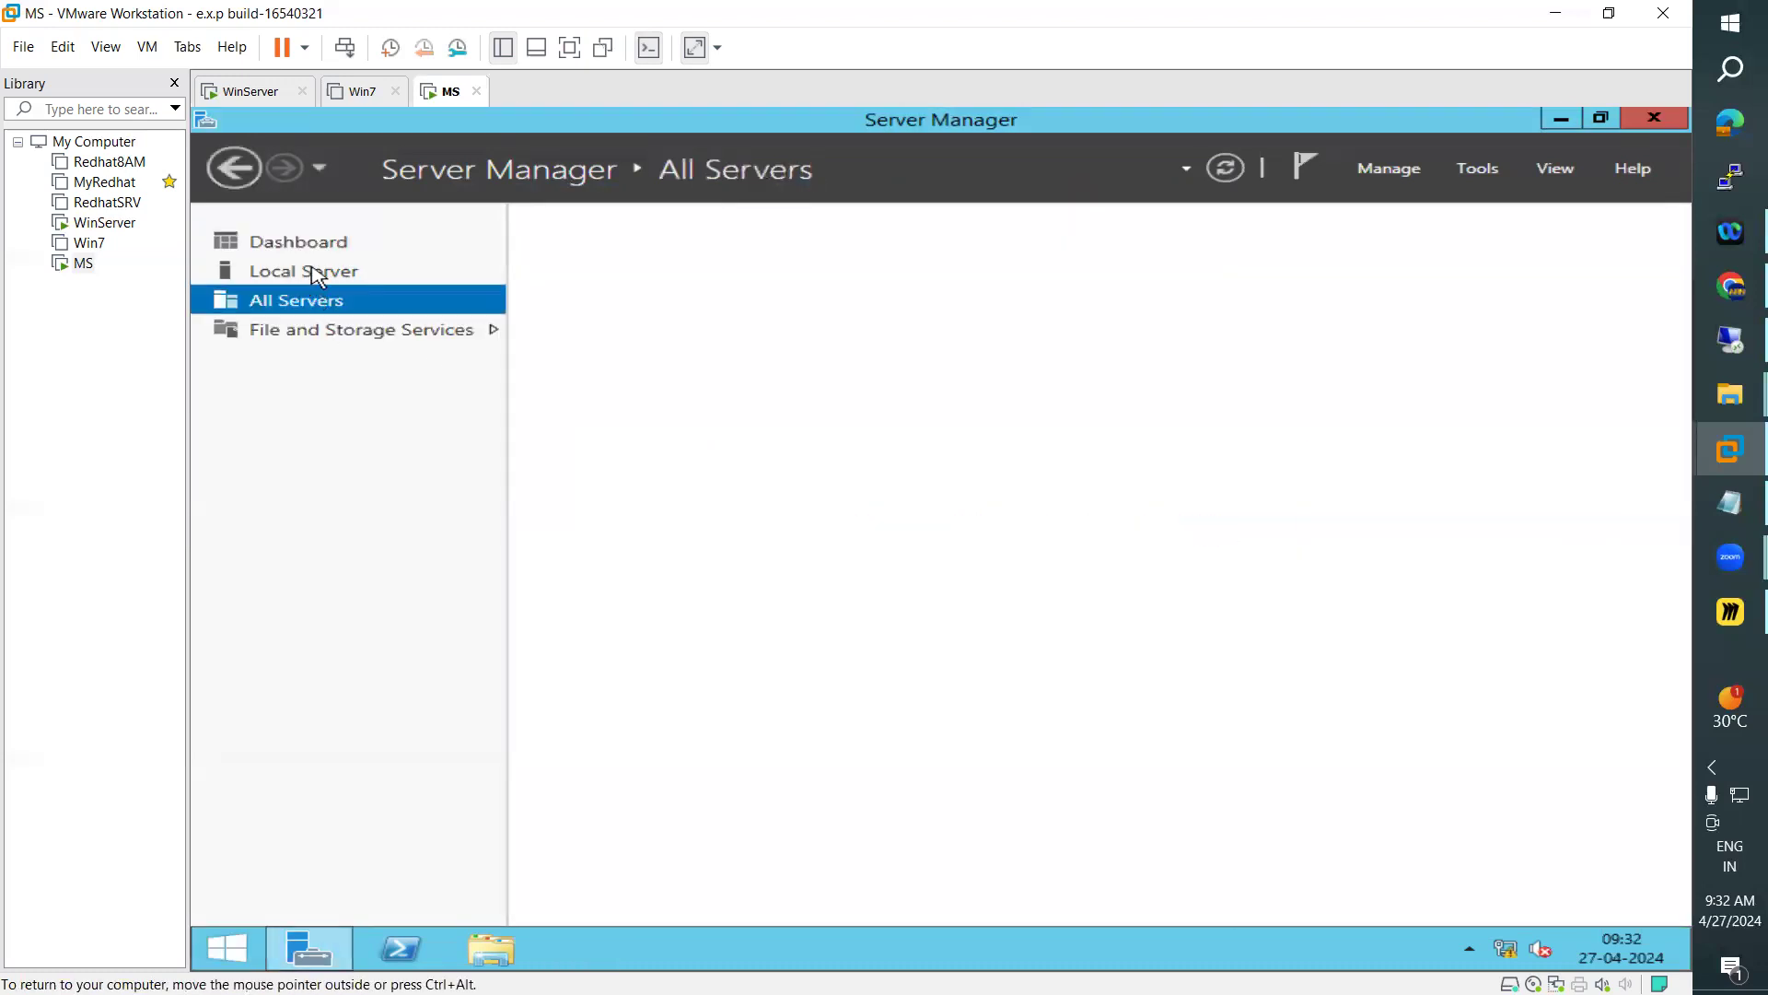
{"action": "left_click", "coordinate": [317, 273]}
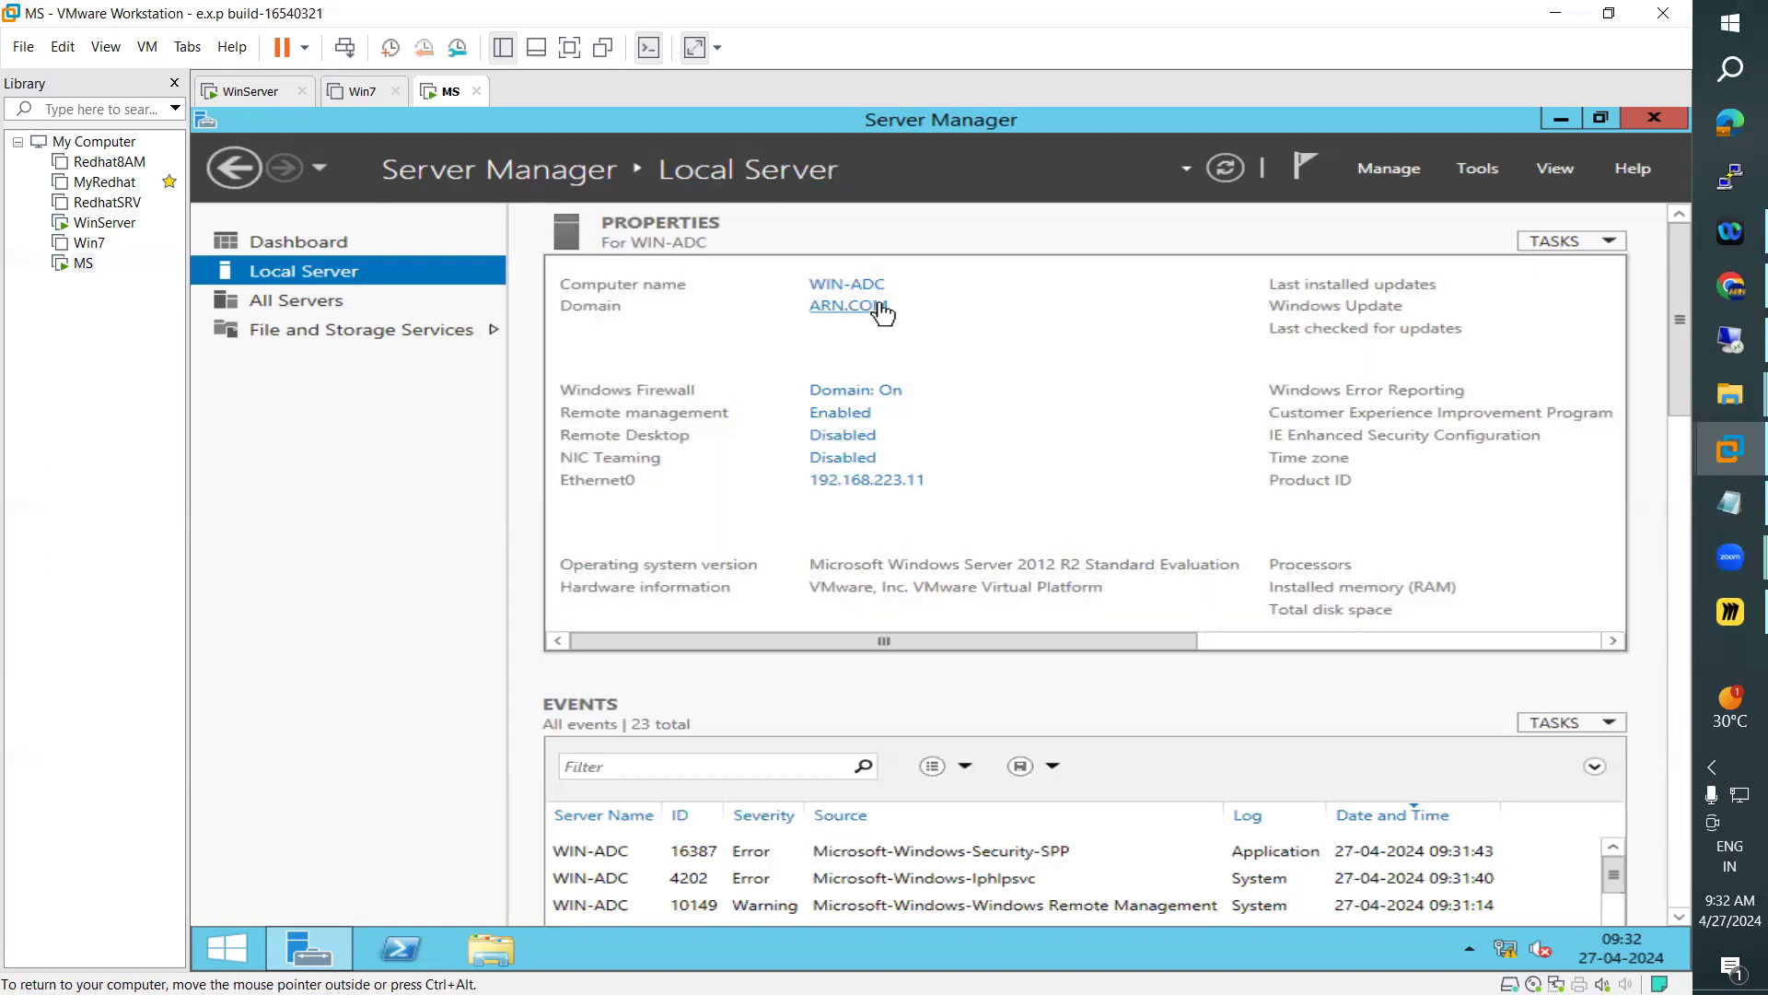
Open Command Prompt on MS and run net accounts to check the computer role
{"action": "key", "text": "super"}
{"action": "left_click", "coordinate": [1596, 200]}
{"action": "type", "text": "com"}
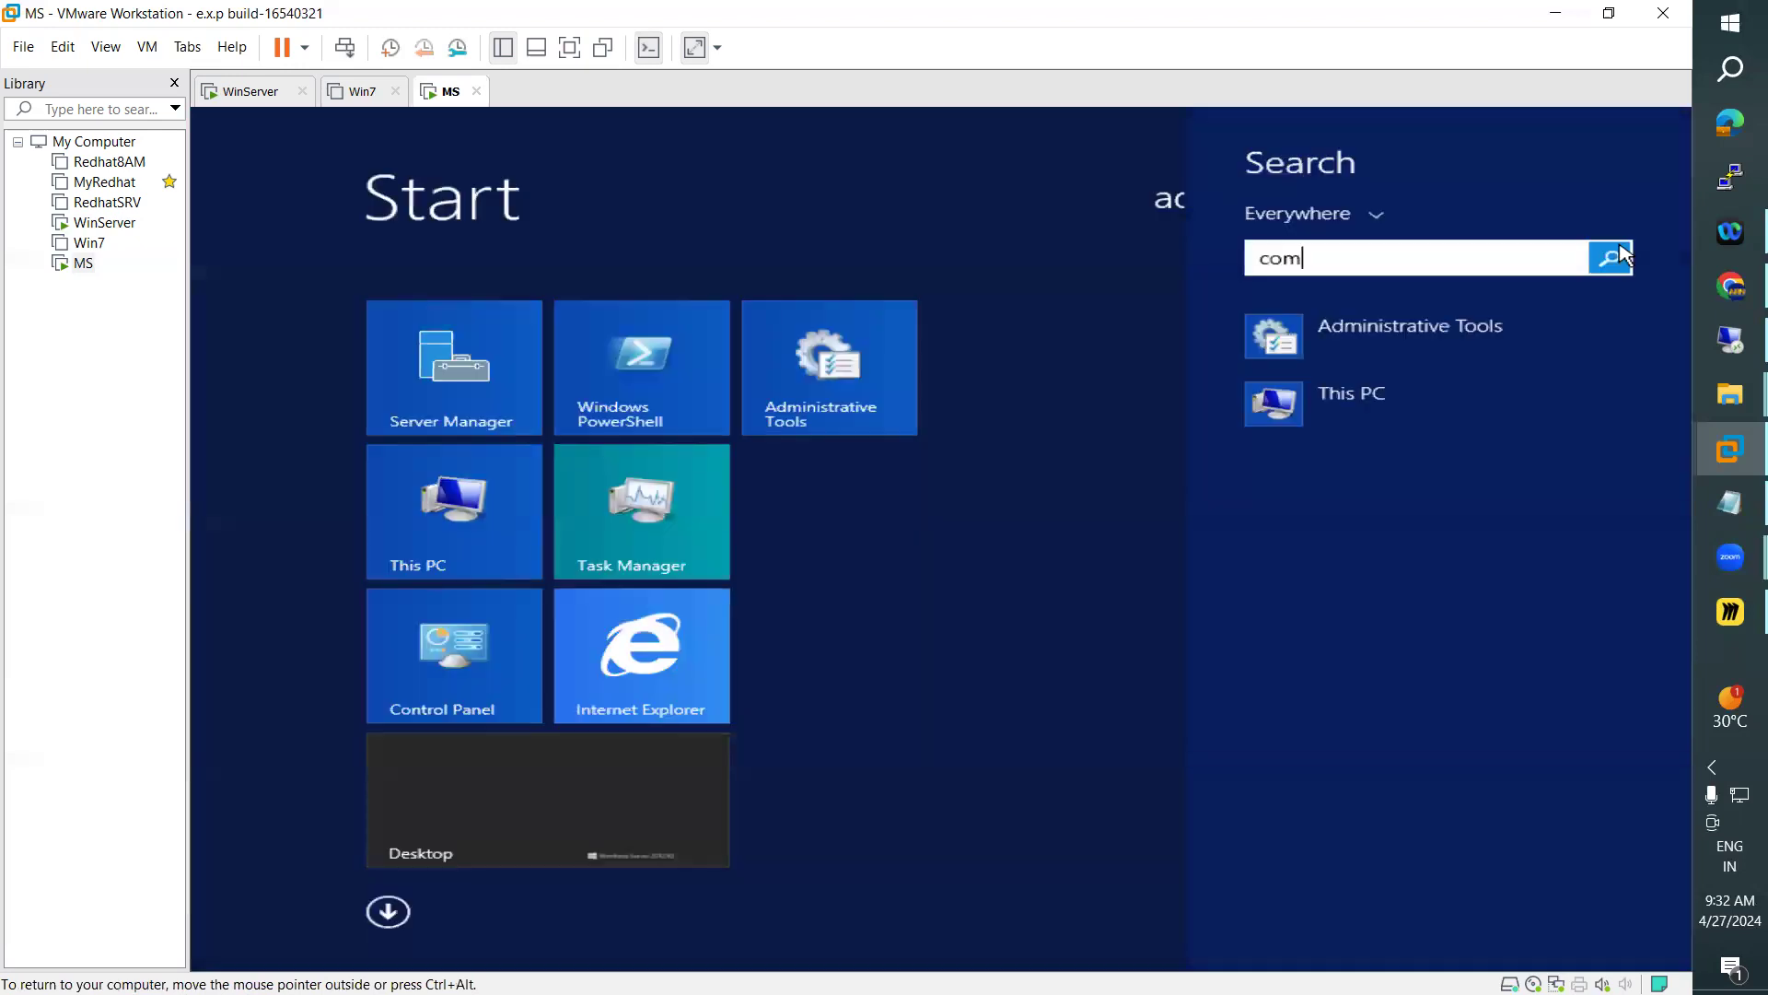
{"action": "type", "text": "mand Prompt"}
{"action": "left_click", "coordinate": [1330, 335]}
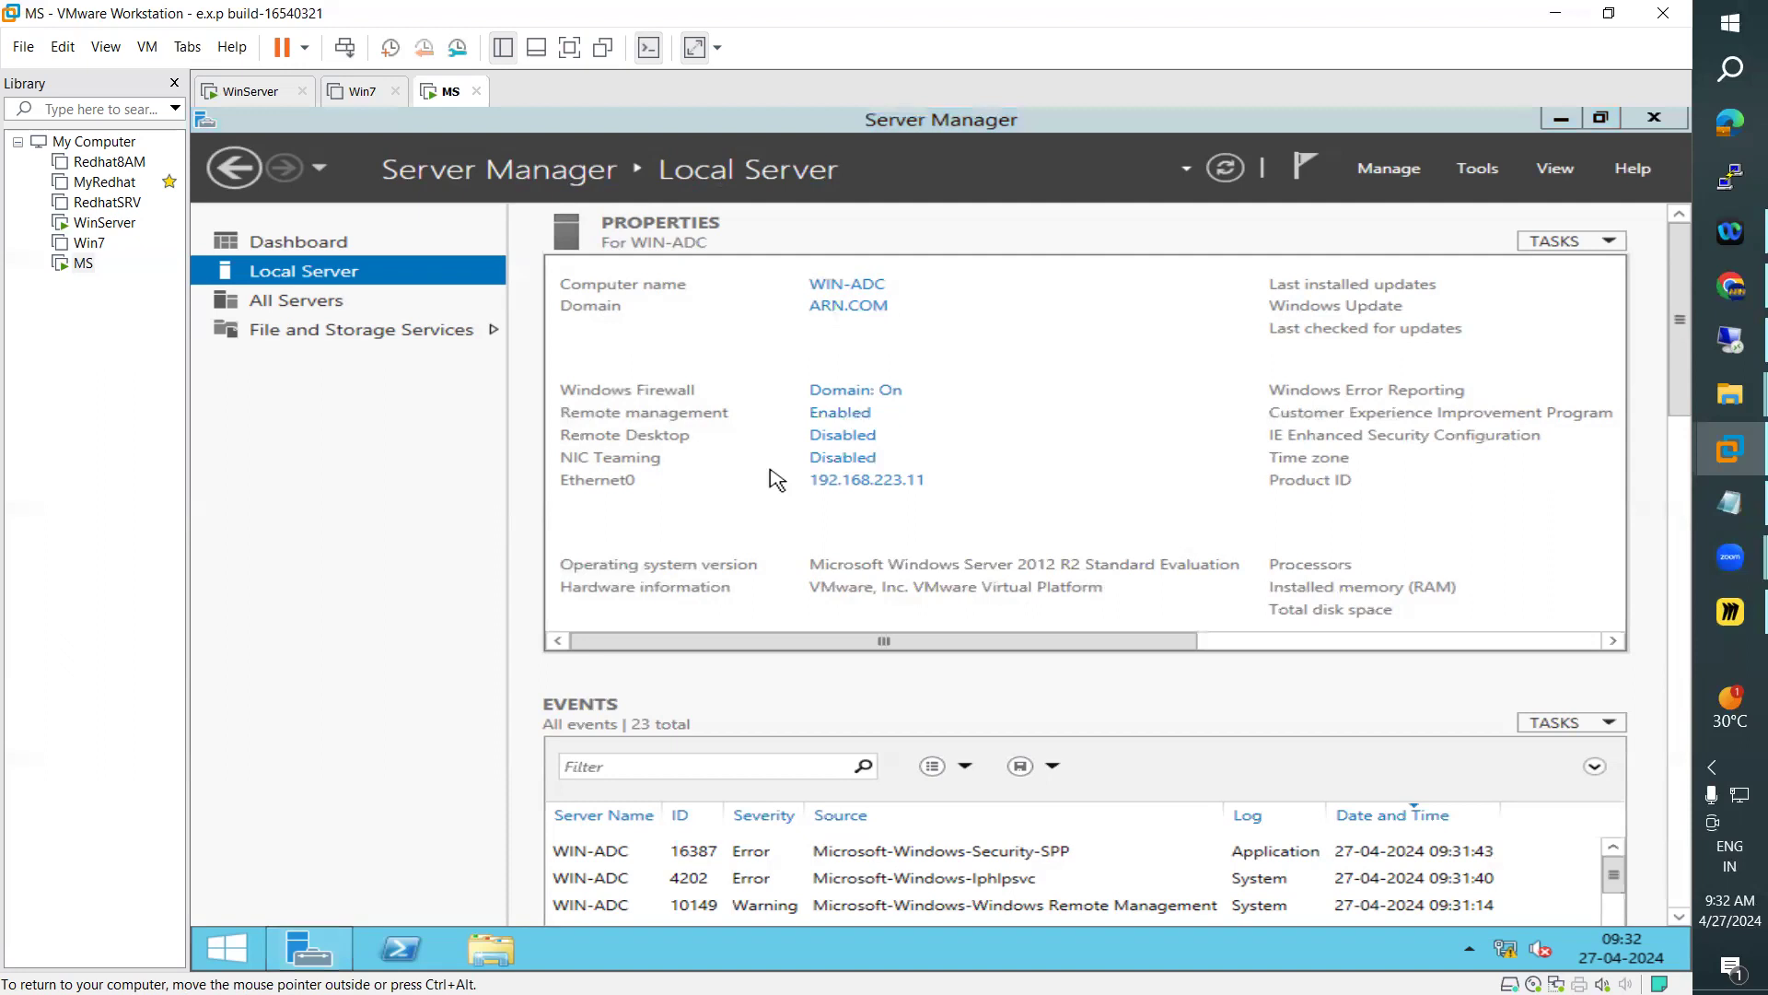
{"action": "type", "text": "net a"}
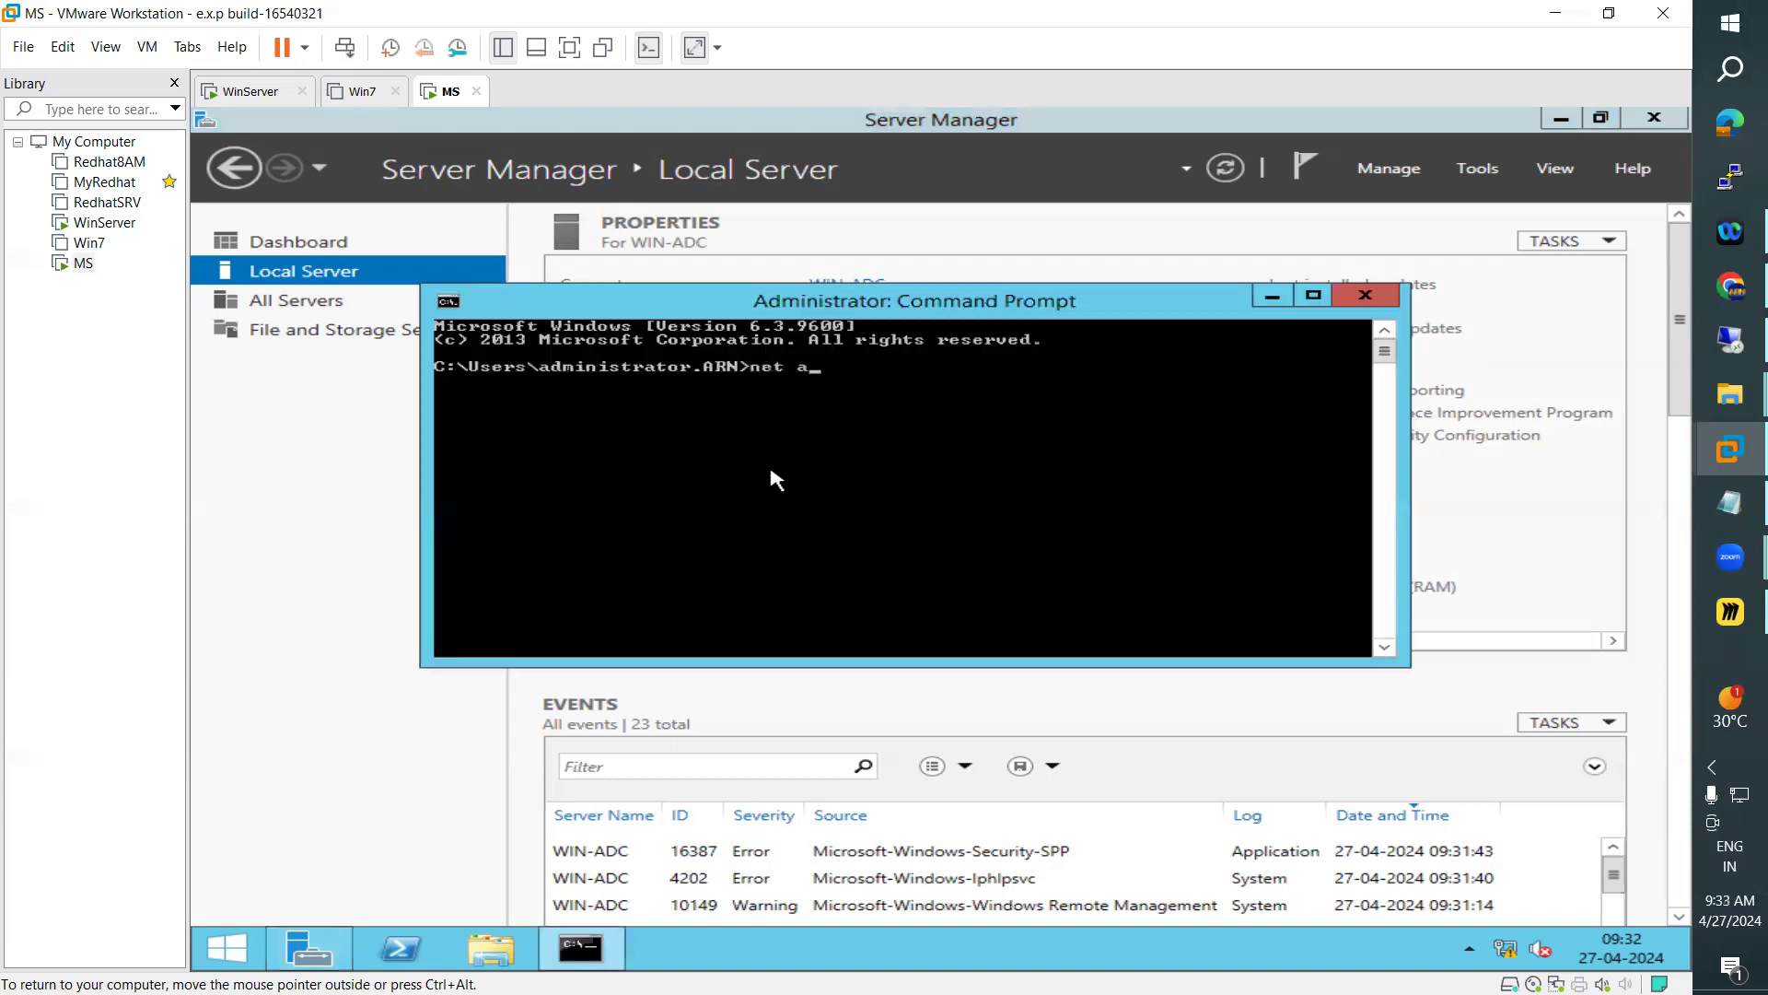
{"action": "type", "text": "ccounts"}
{"action": "key", "text": "Return"}
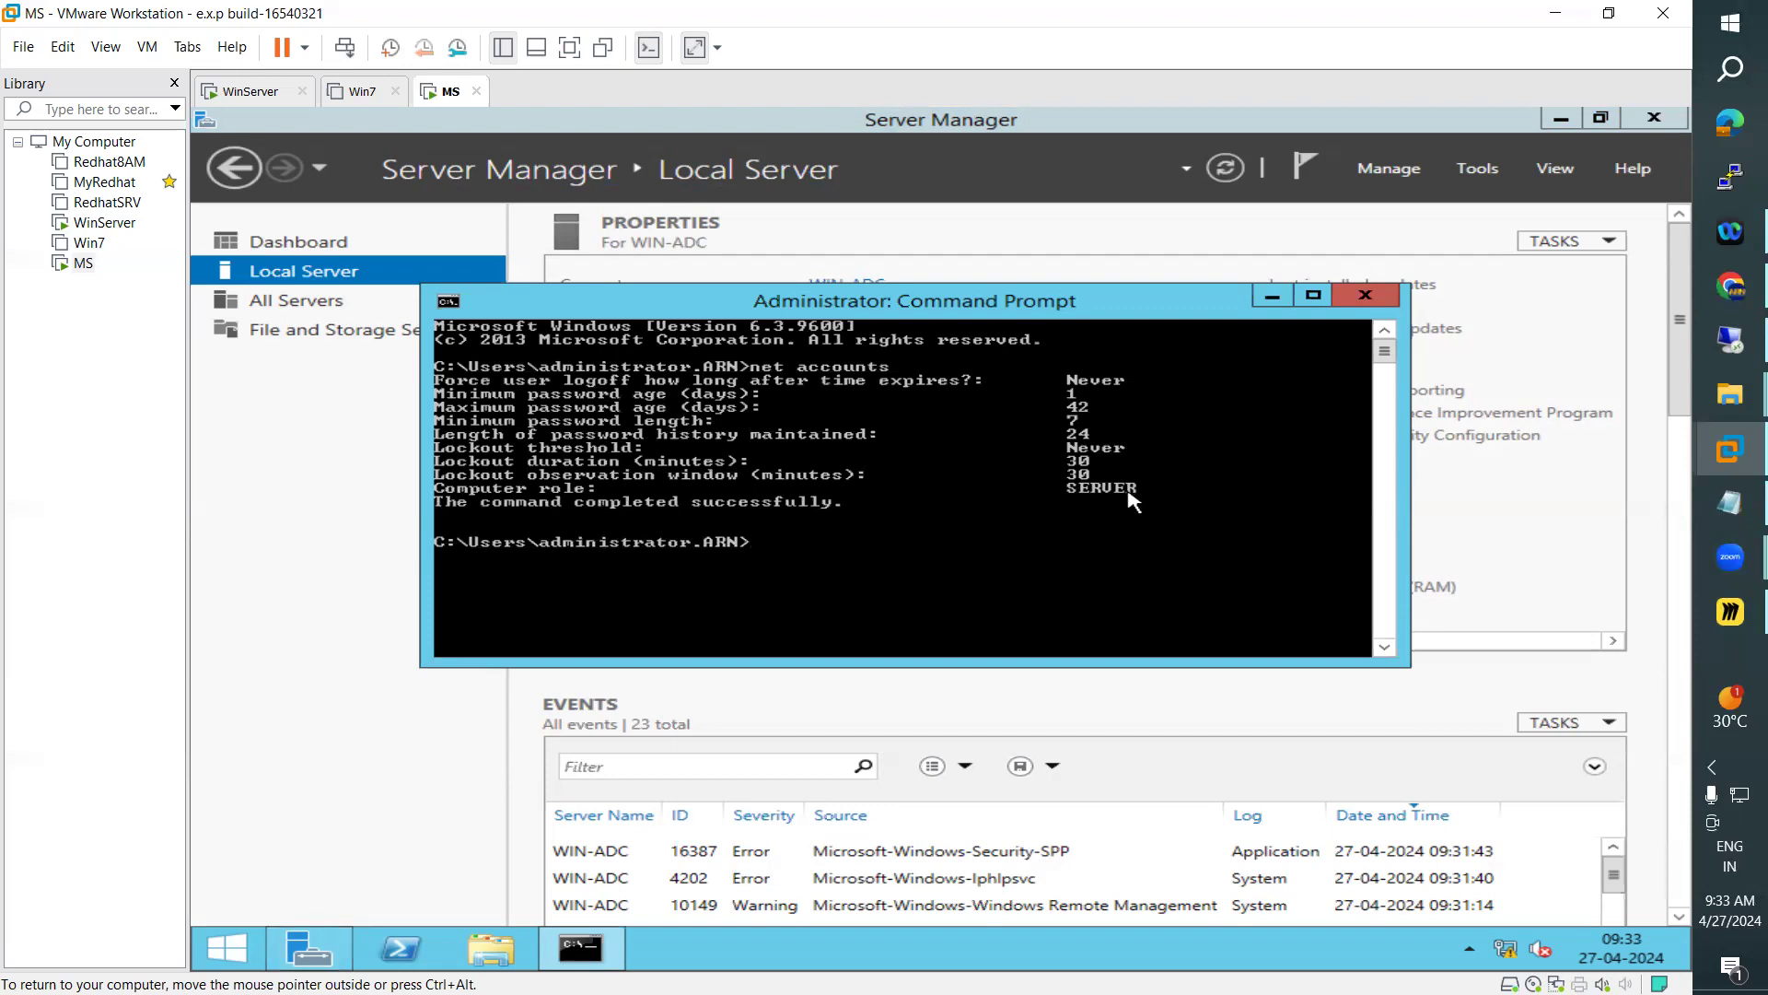
Power on the Win7 virtual machine and return to WinServer by way of MS
{"action": "left_click", "coordinate": [359, 91]}
{"action": "left_click", "coordinate": [327, 175]}
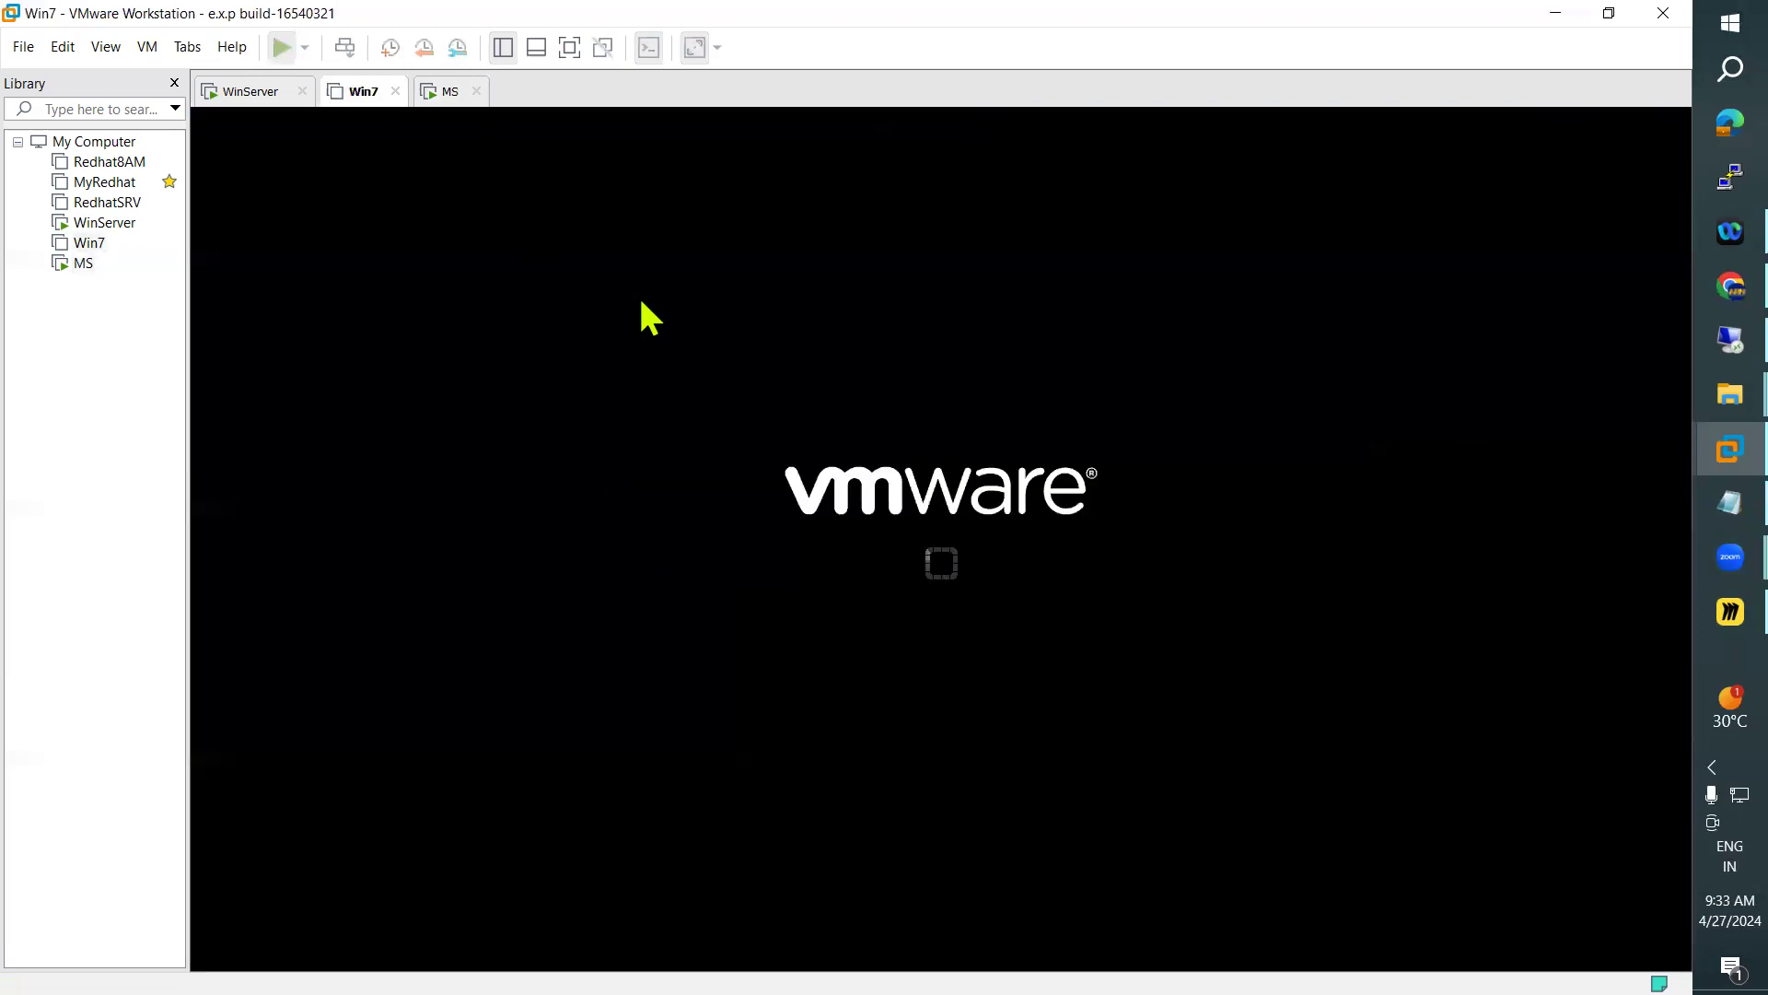
{"action": "left_click", "coordinate": [445, 92]}
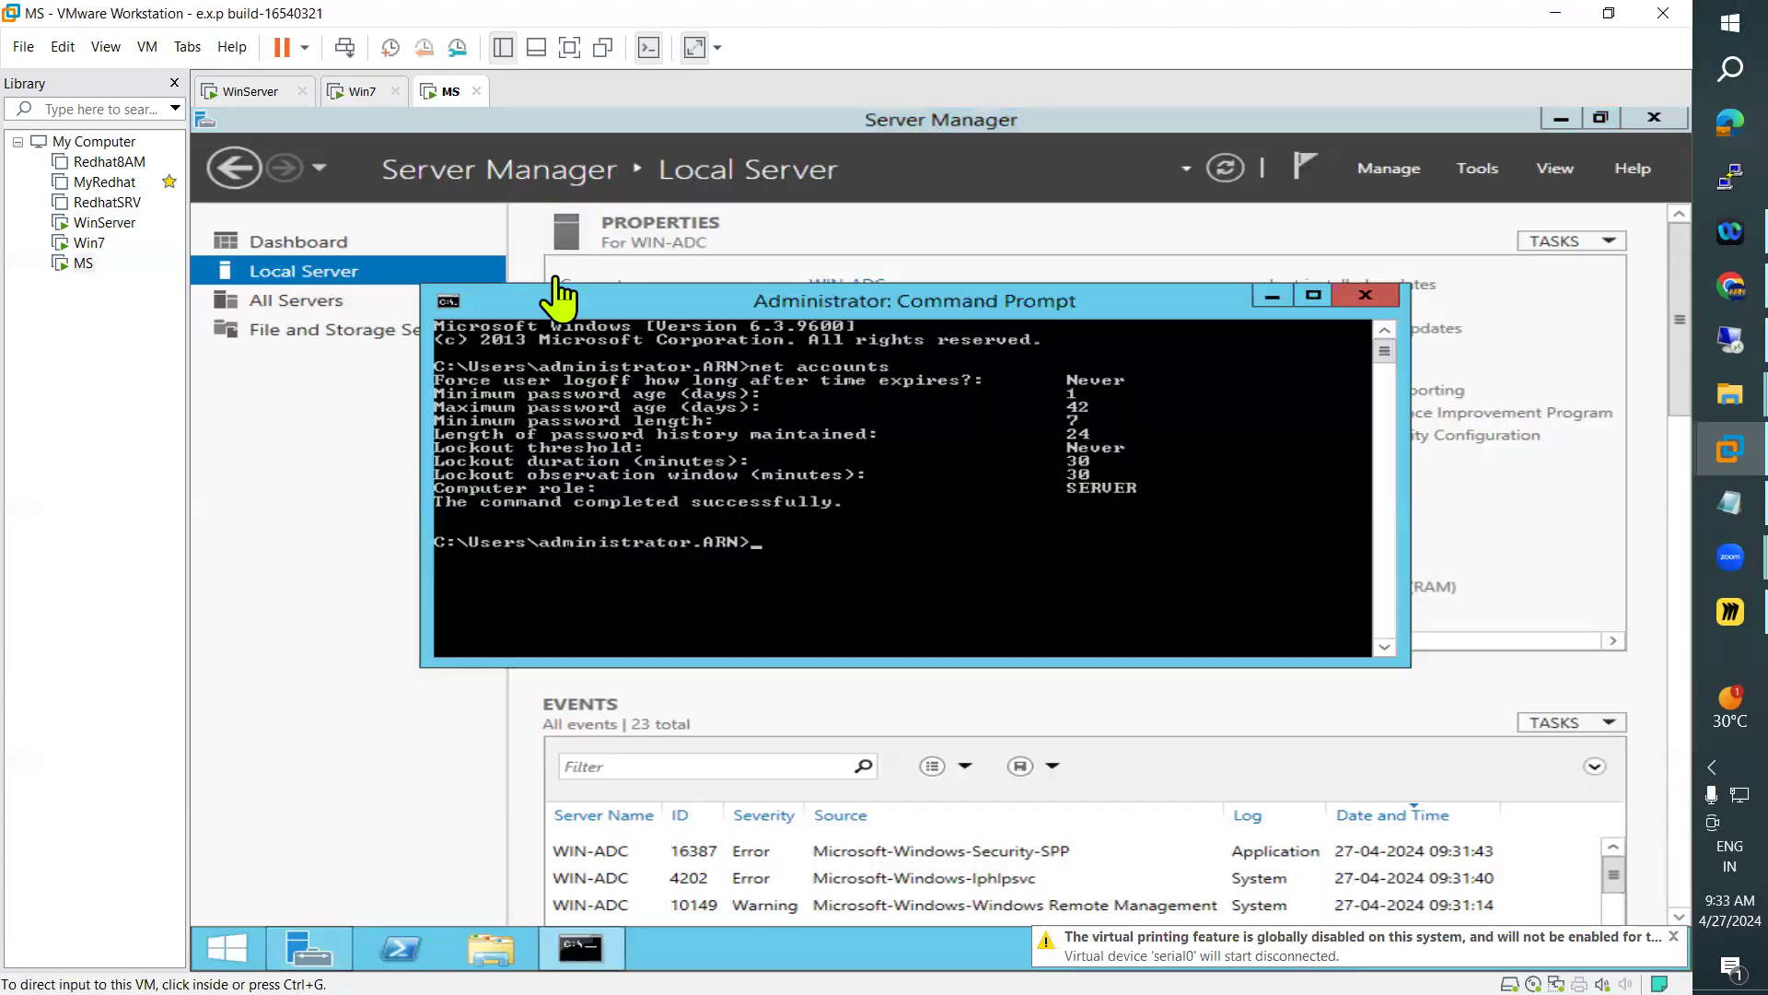
{"action": "left_click", "coordinate": [267, 91]}
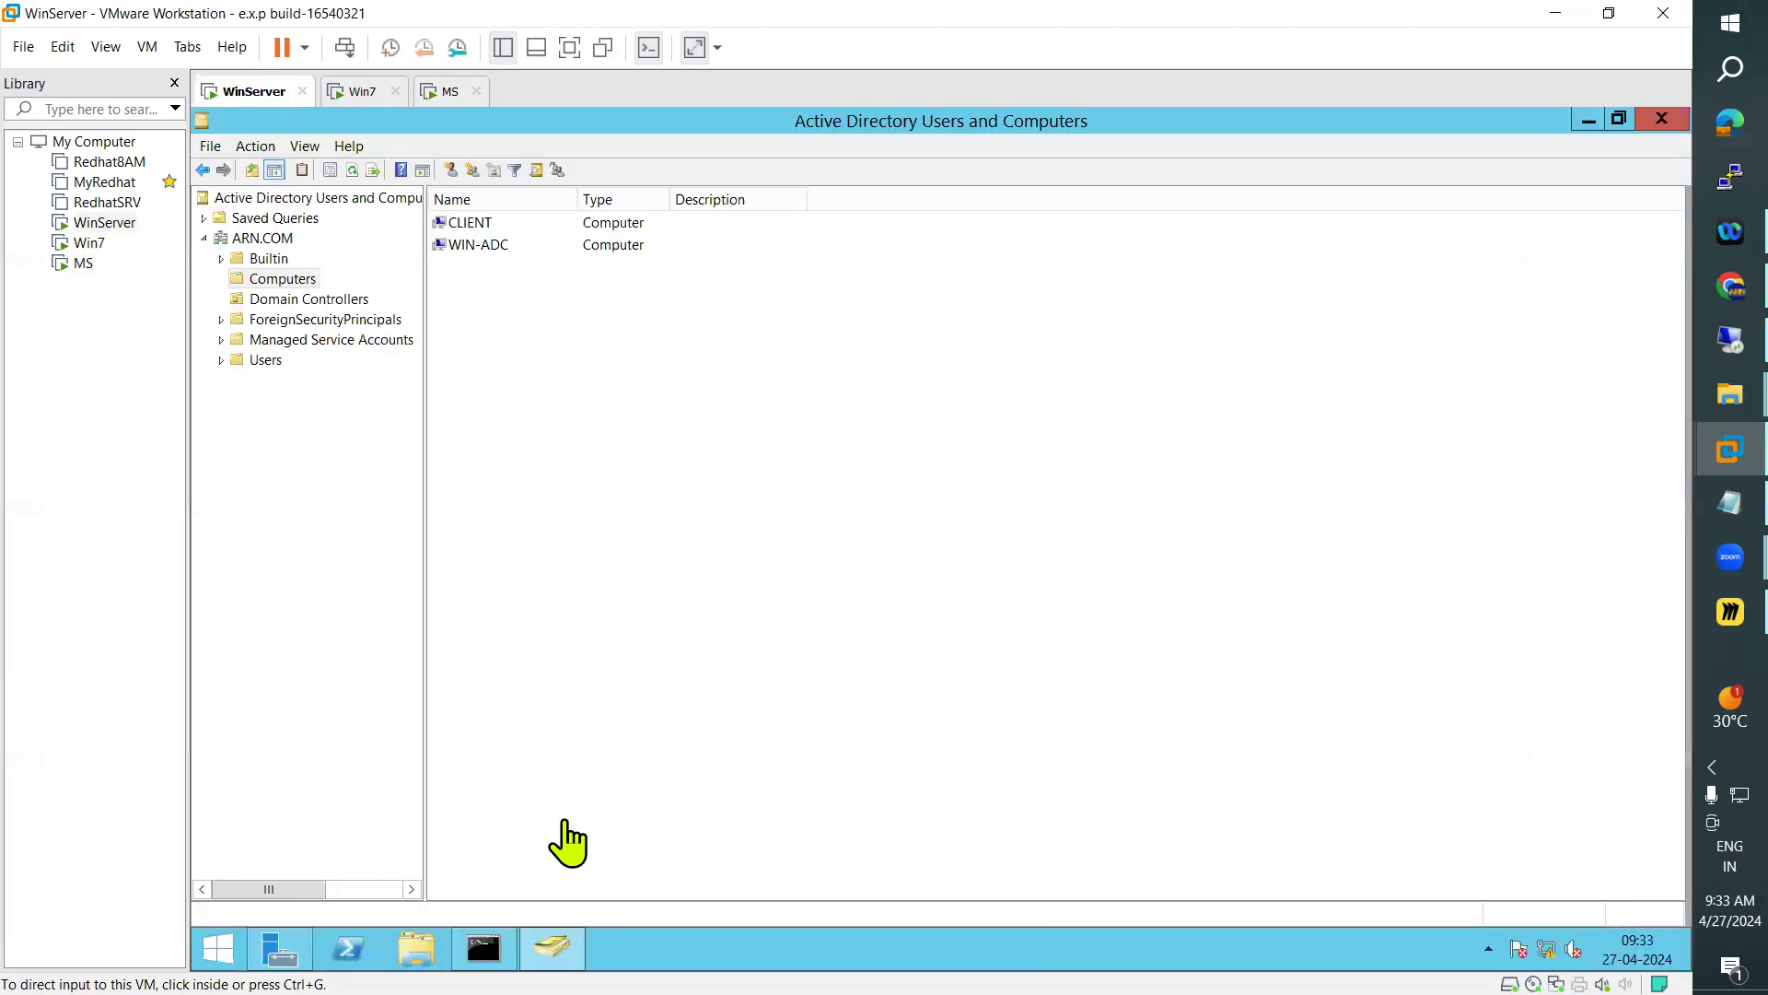
Compare the computer role in the net accounts output on WinServer and MS, and check Win7's startup
{"action": "left_click", "coordinate": [483, 948]}
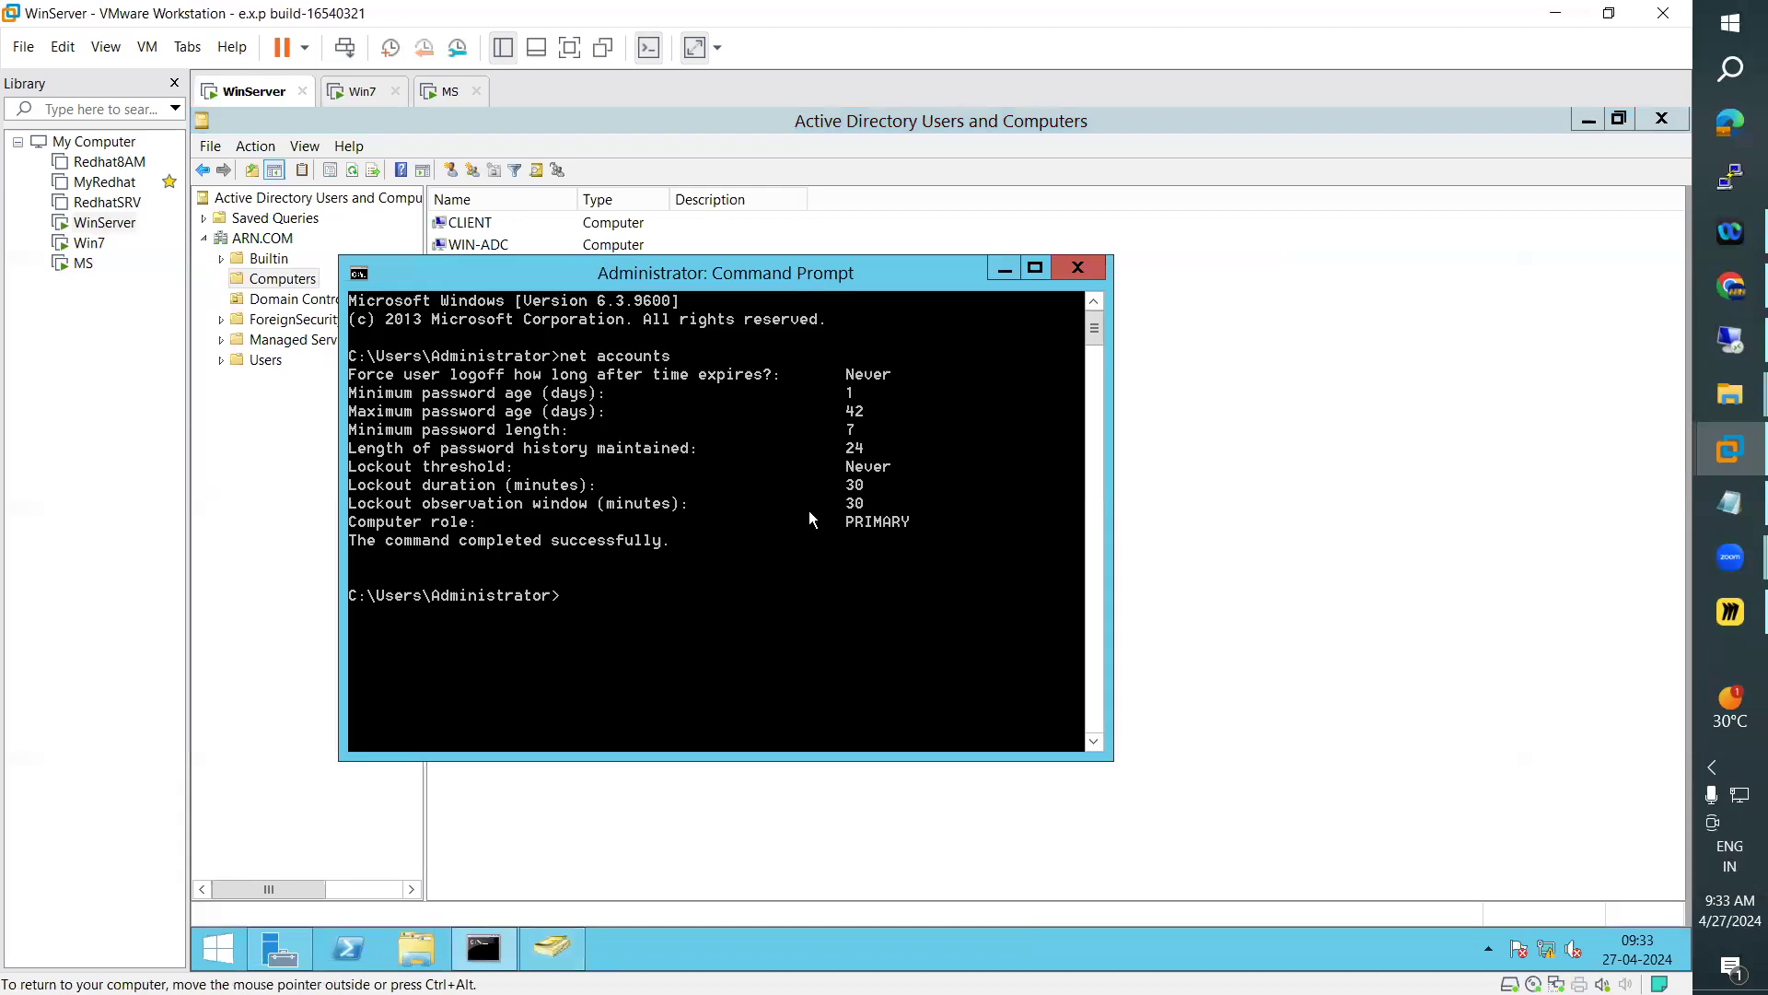
{"action": "left_click", "coordinate": [446, 92]}
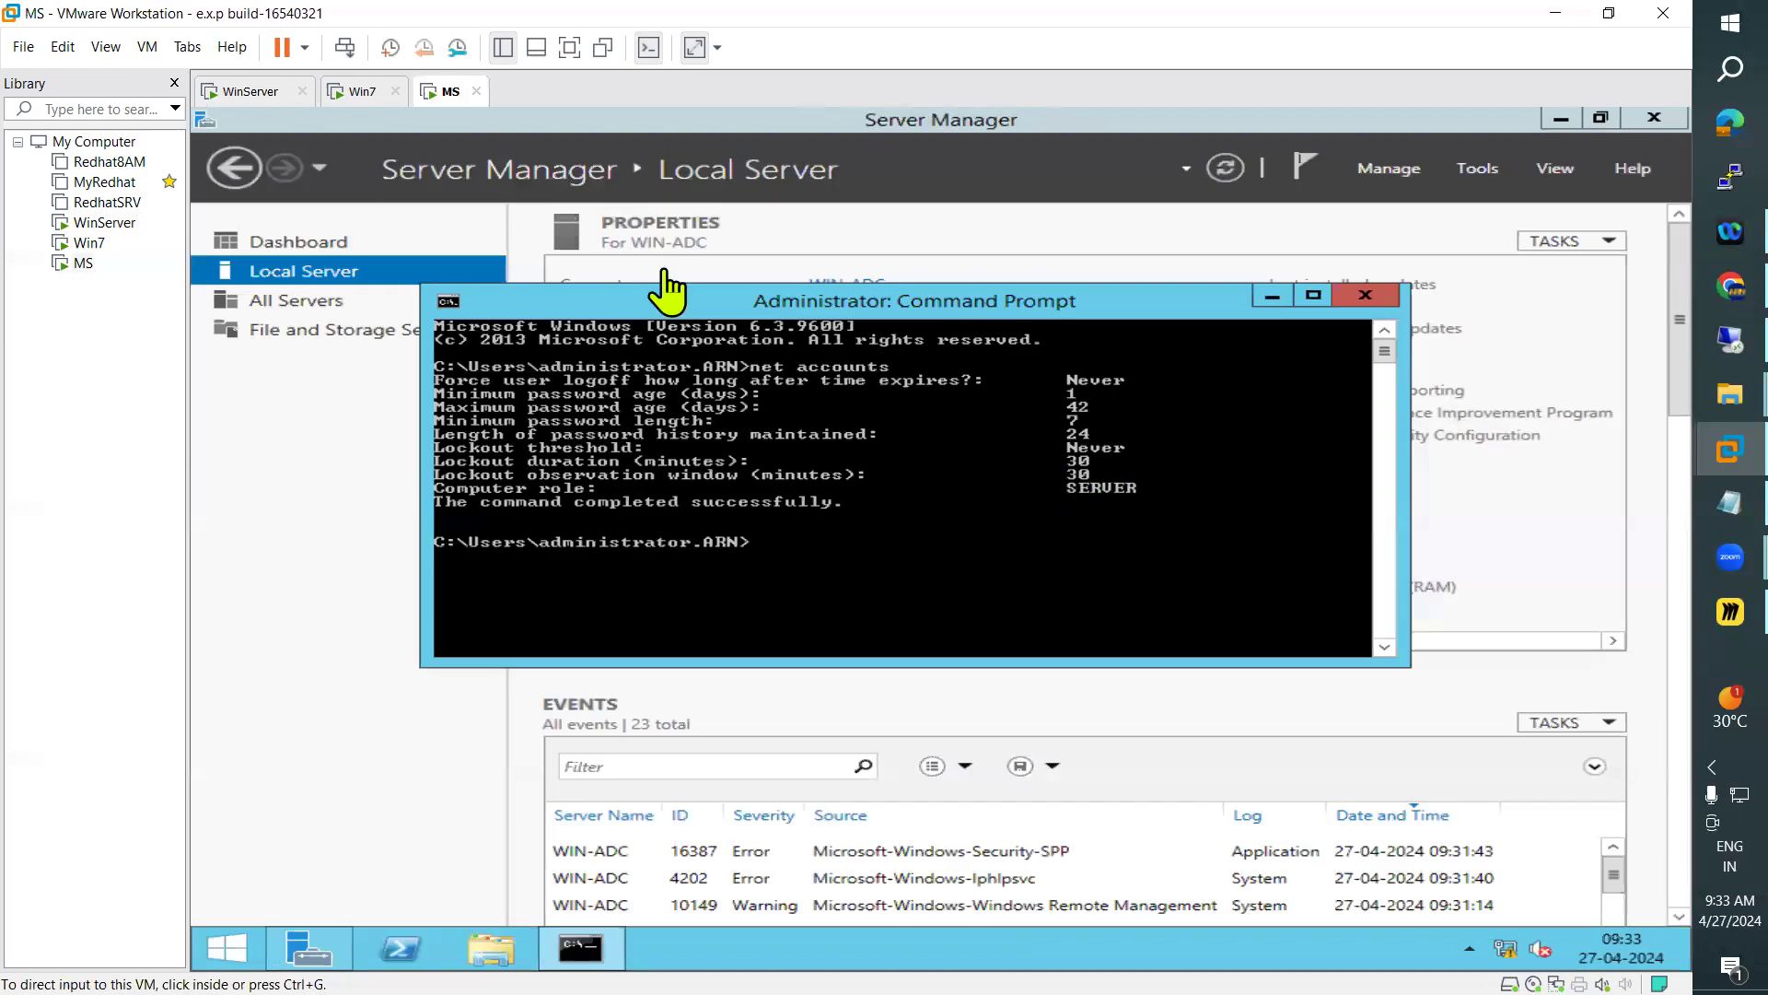
{"action": "left_click", "coordinate": [359, 92]}
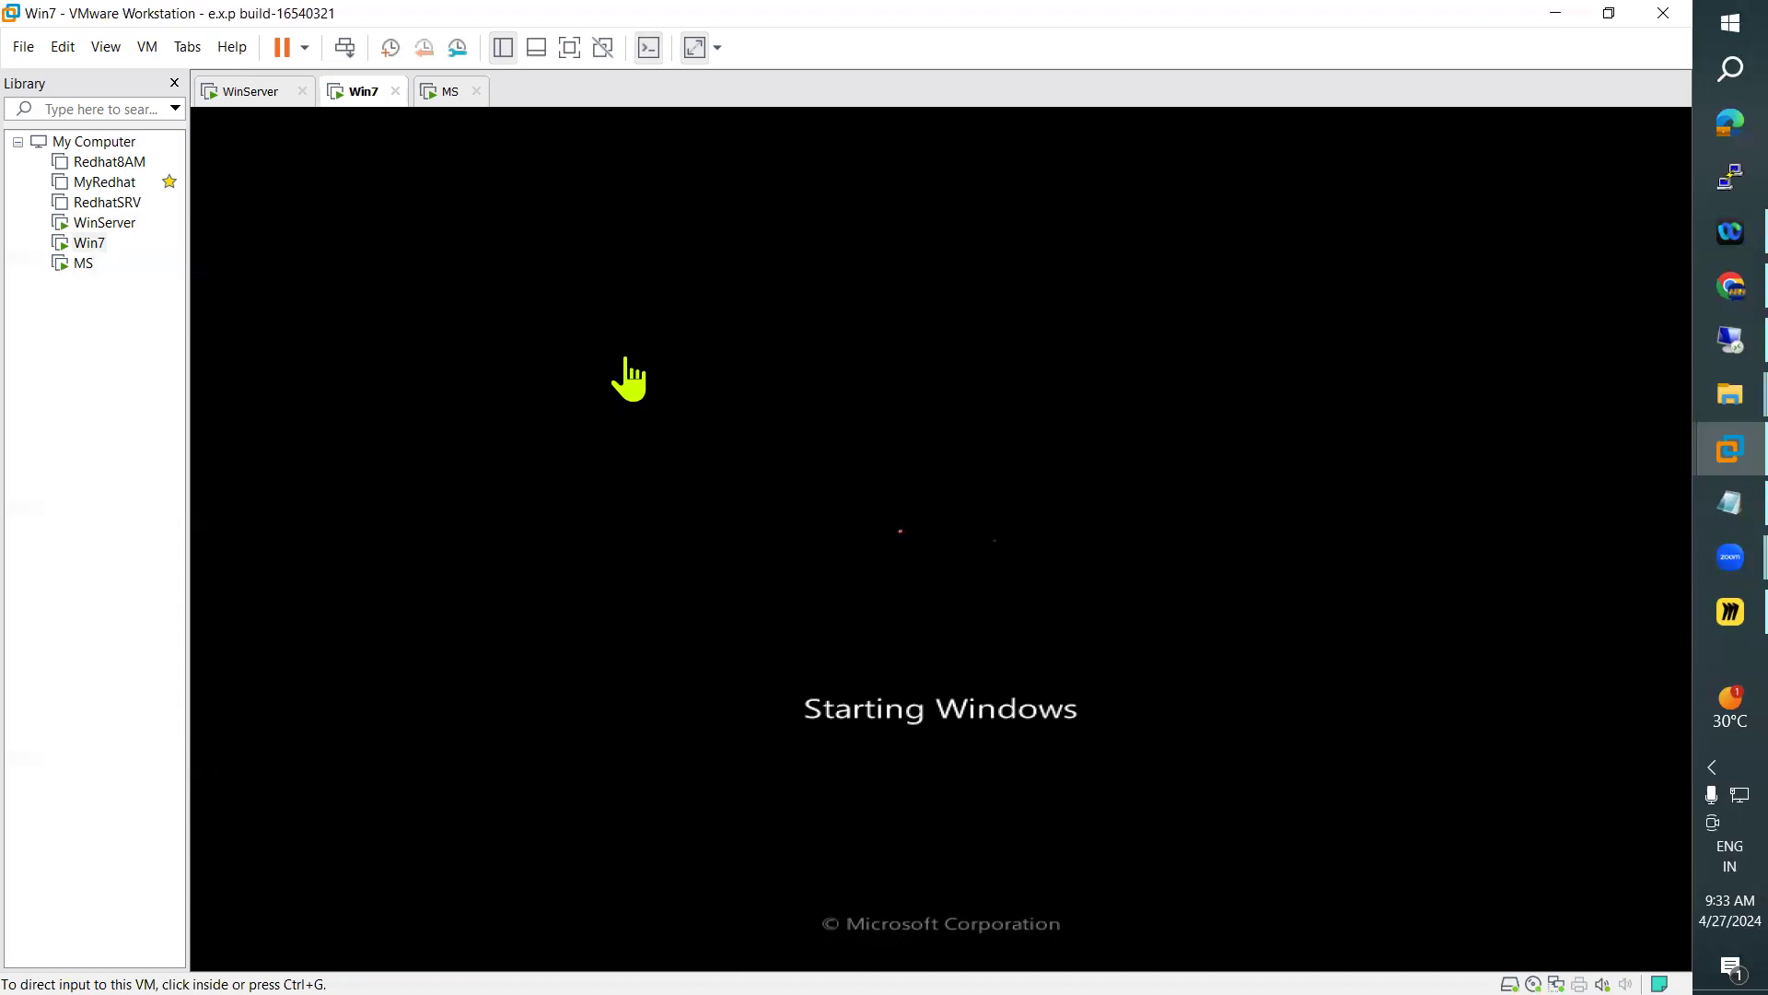
{"action": "left_click", "coordinate": [260, 103]}
Review the administrative tools available in Server Manager on MS, and return to its Command Prompt output
{"action": "left_click", "coordinate": [444, 96]}
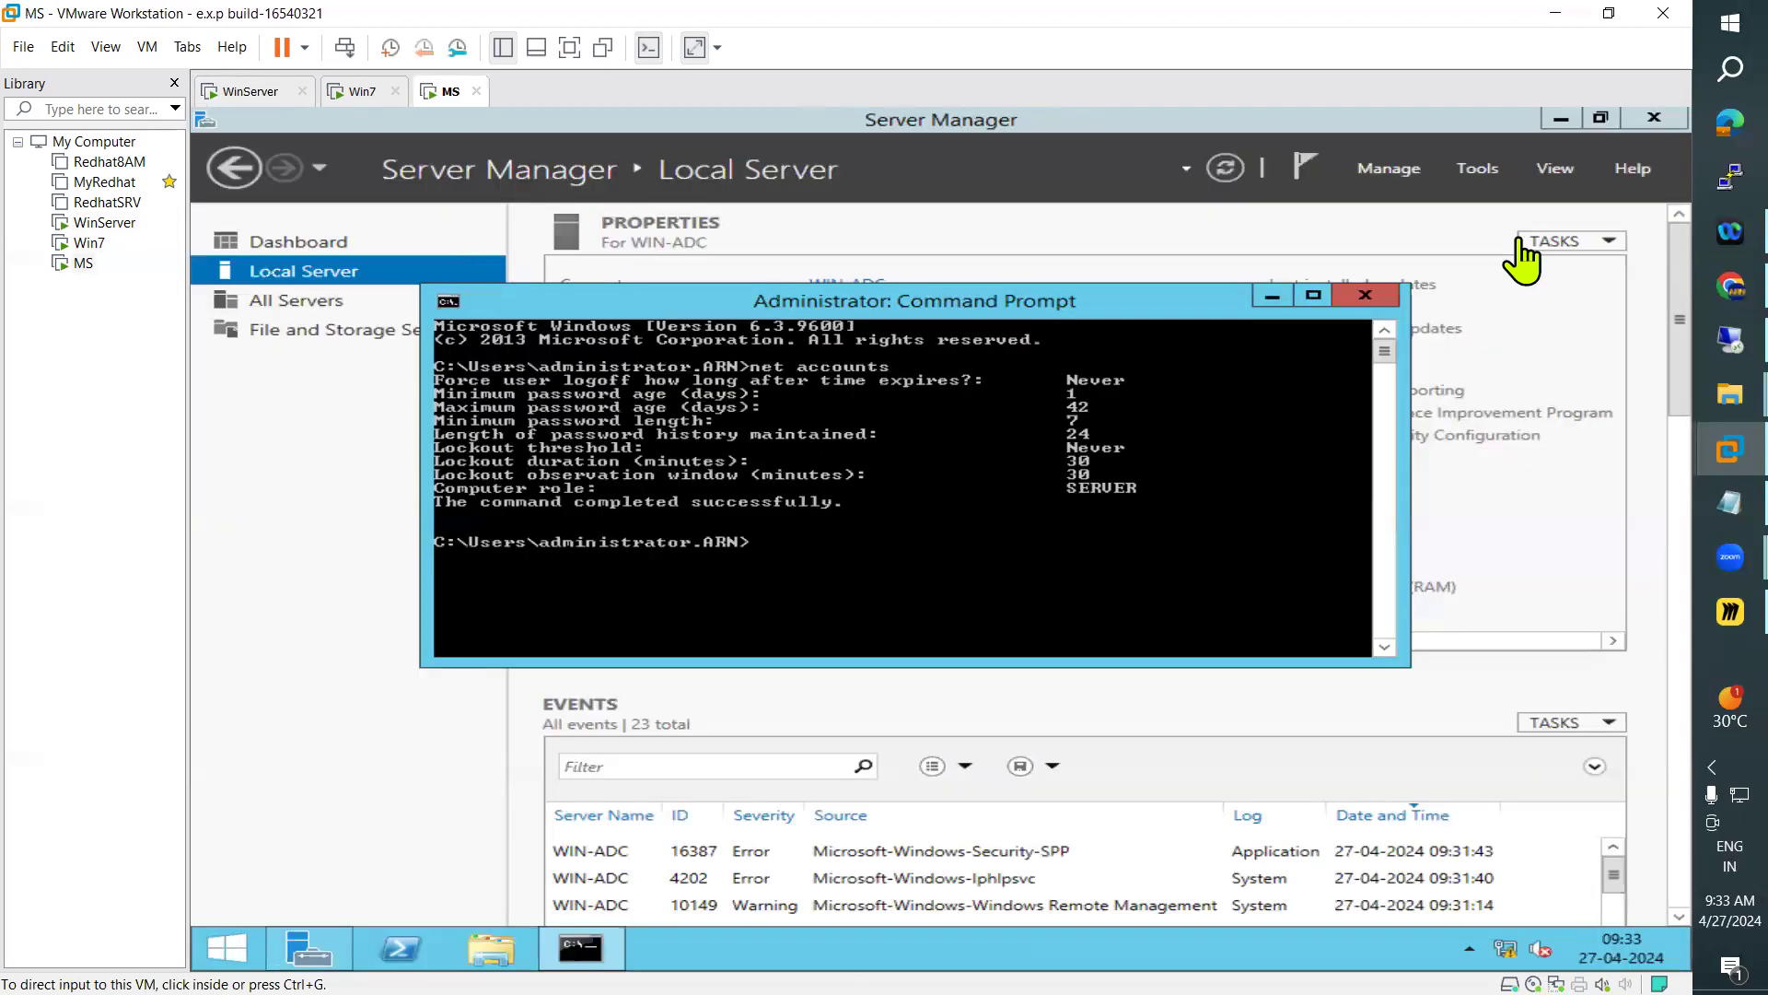
{"action": "left_click", "coordinate": [1495, 170]}
{"action": "left_click", "coordinate": [1498, 177]}
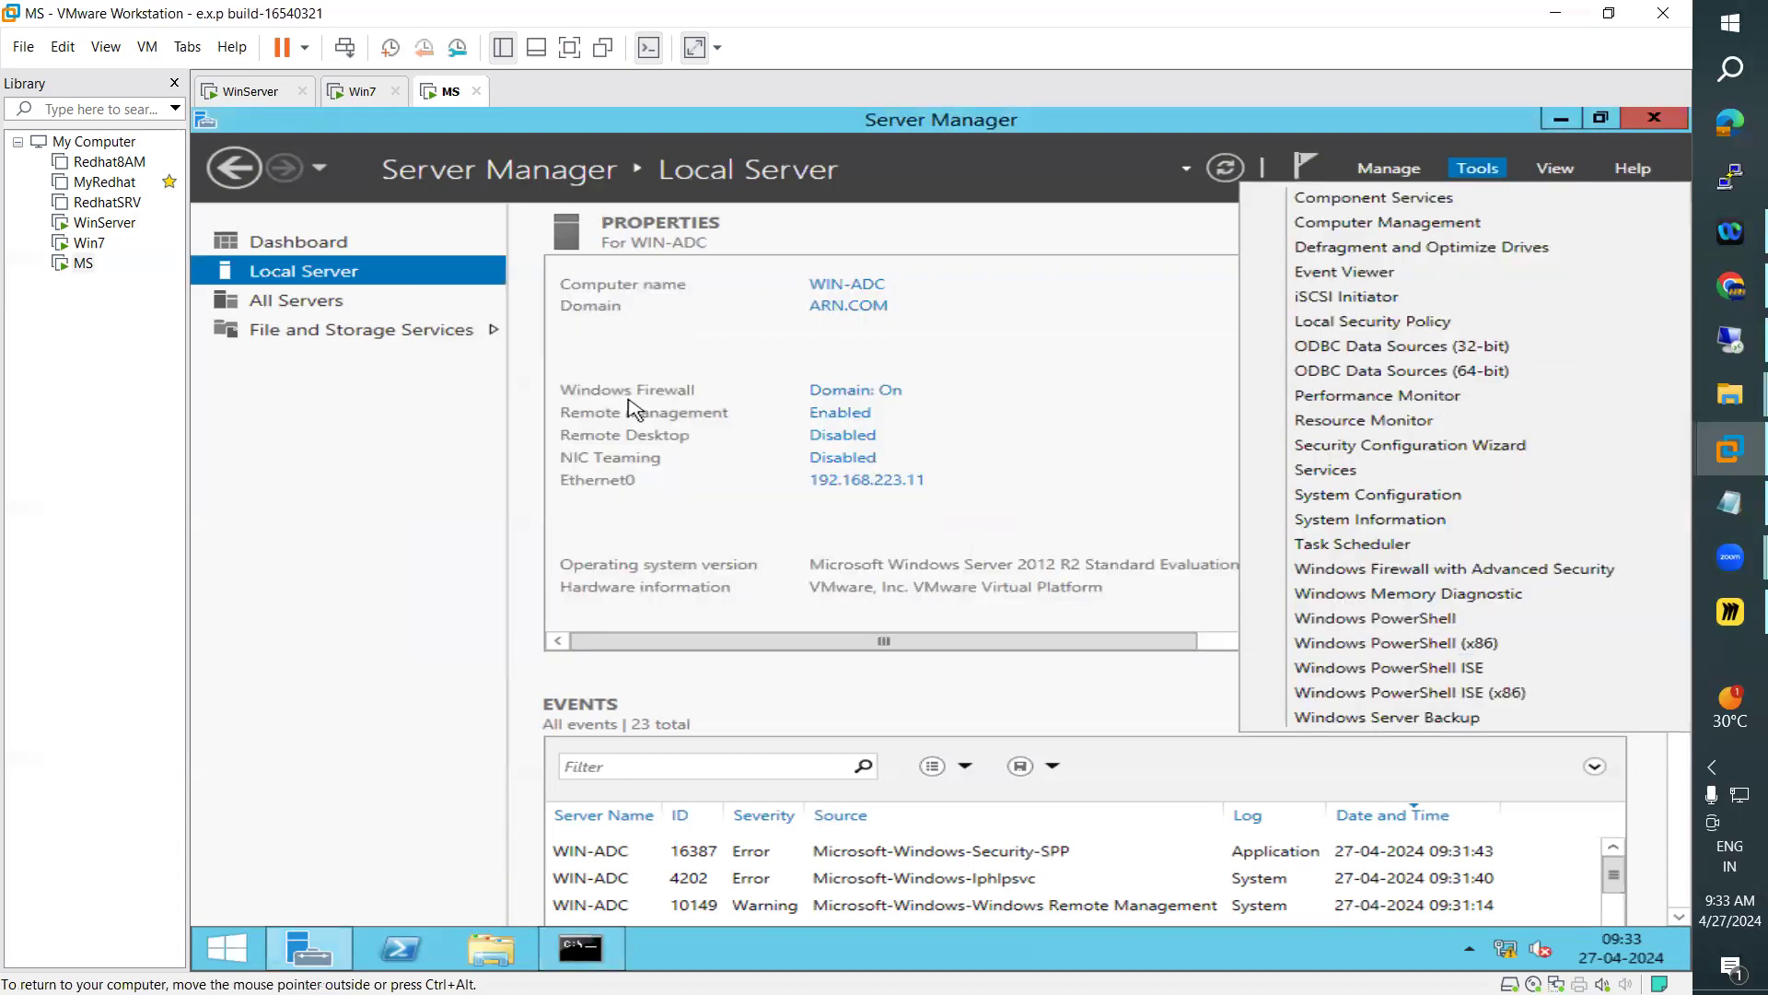
{"action": "left_click", "coordinate": [582, 947]}
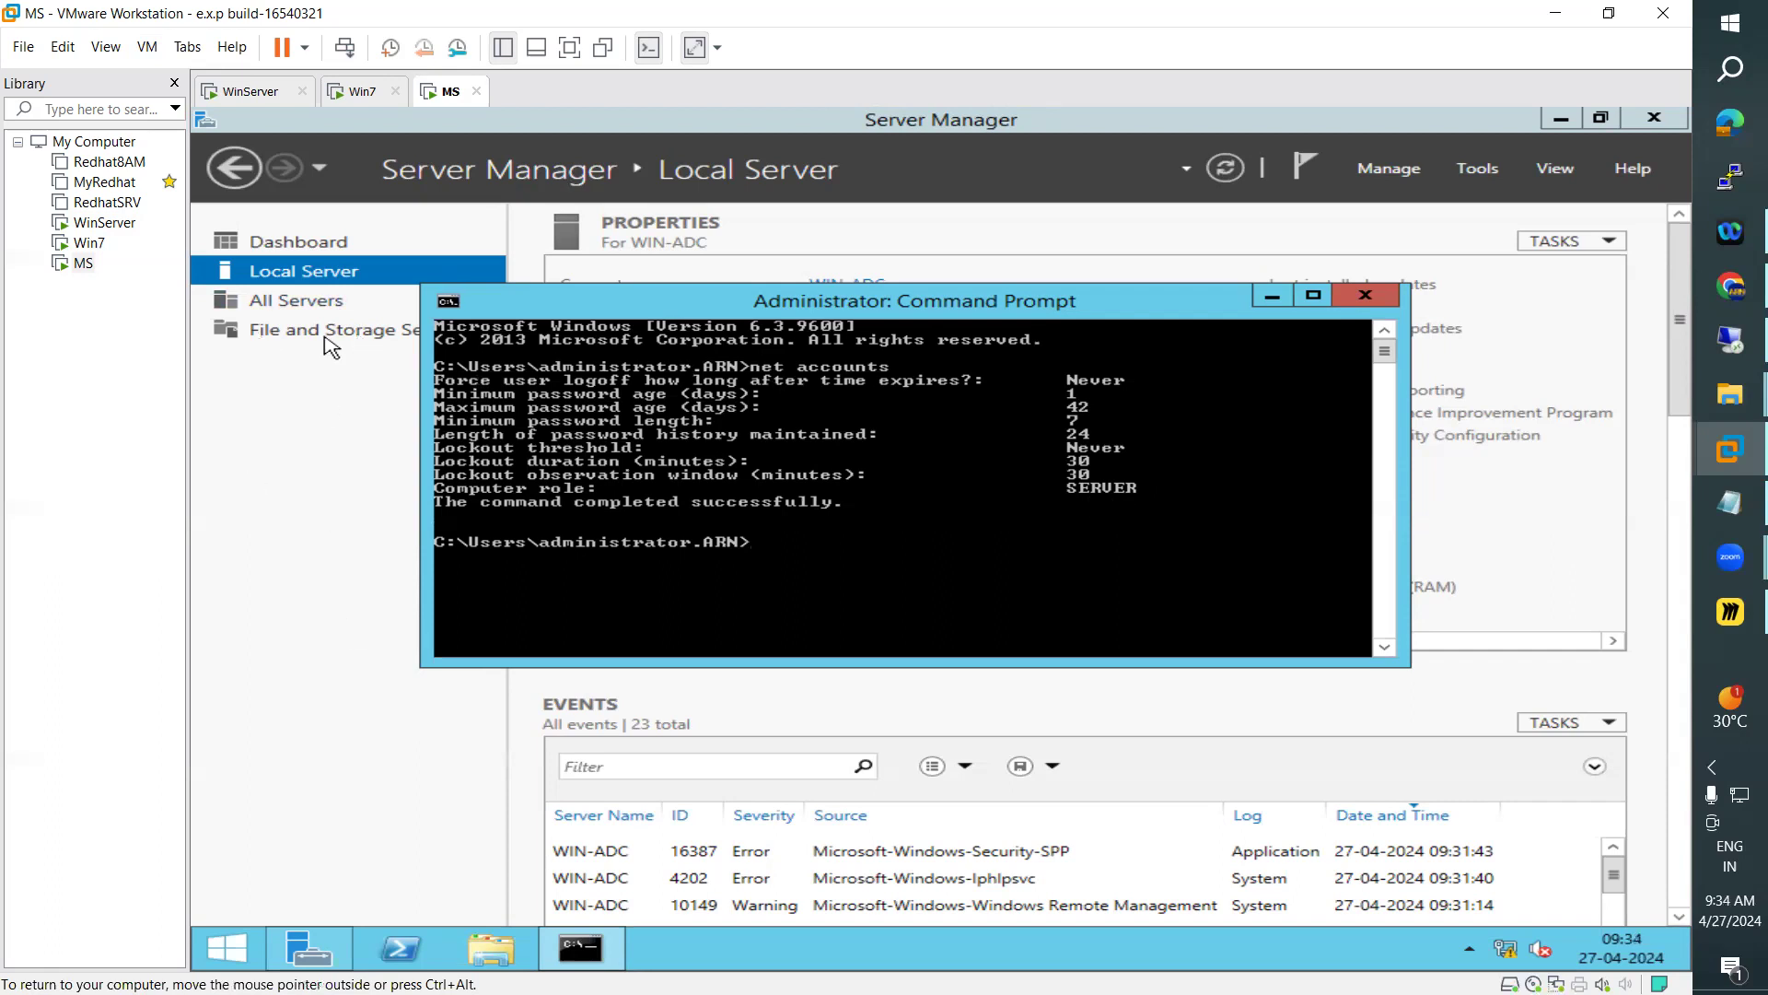
Bring up the Win7 sign-in screen and sign in as ARN\administrator with the account password
{"action": "left_click", "coordinate": [363, 92]}
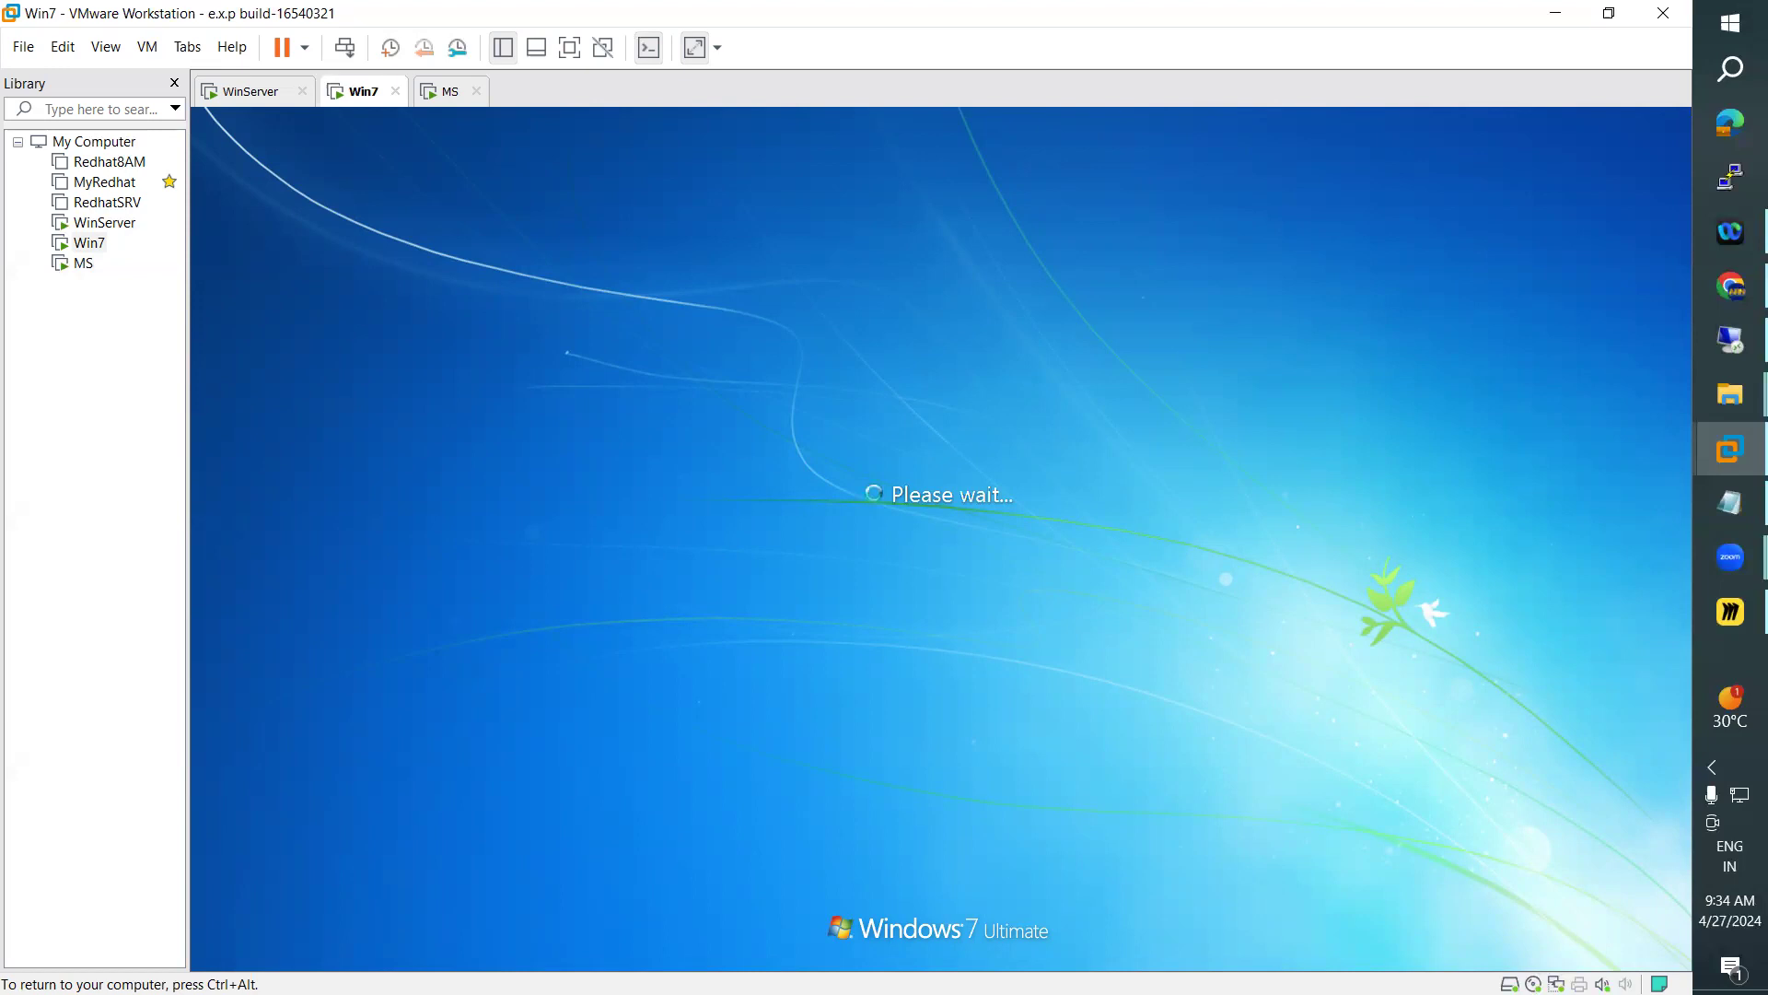
{"action": "left_click", "coordinate": [247, 92]}
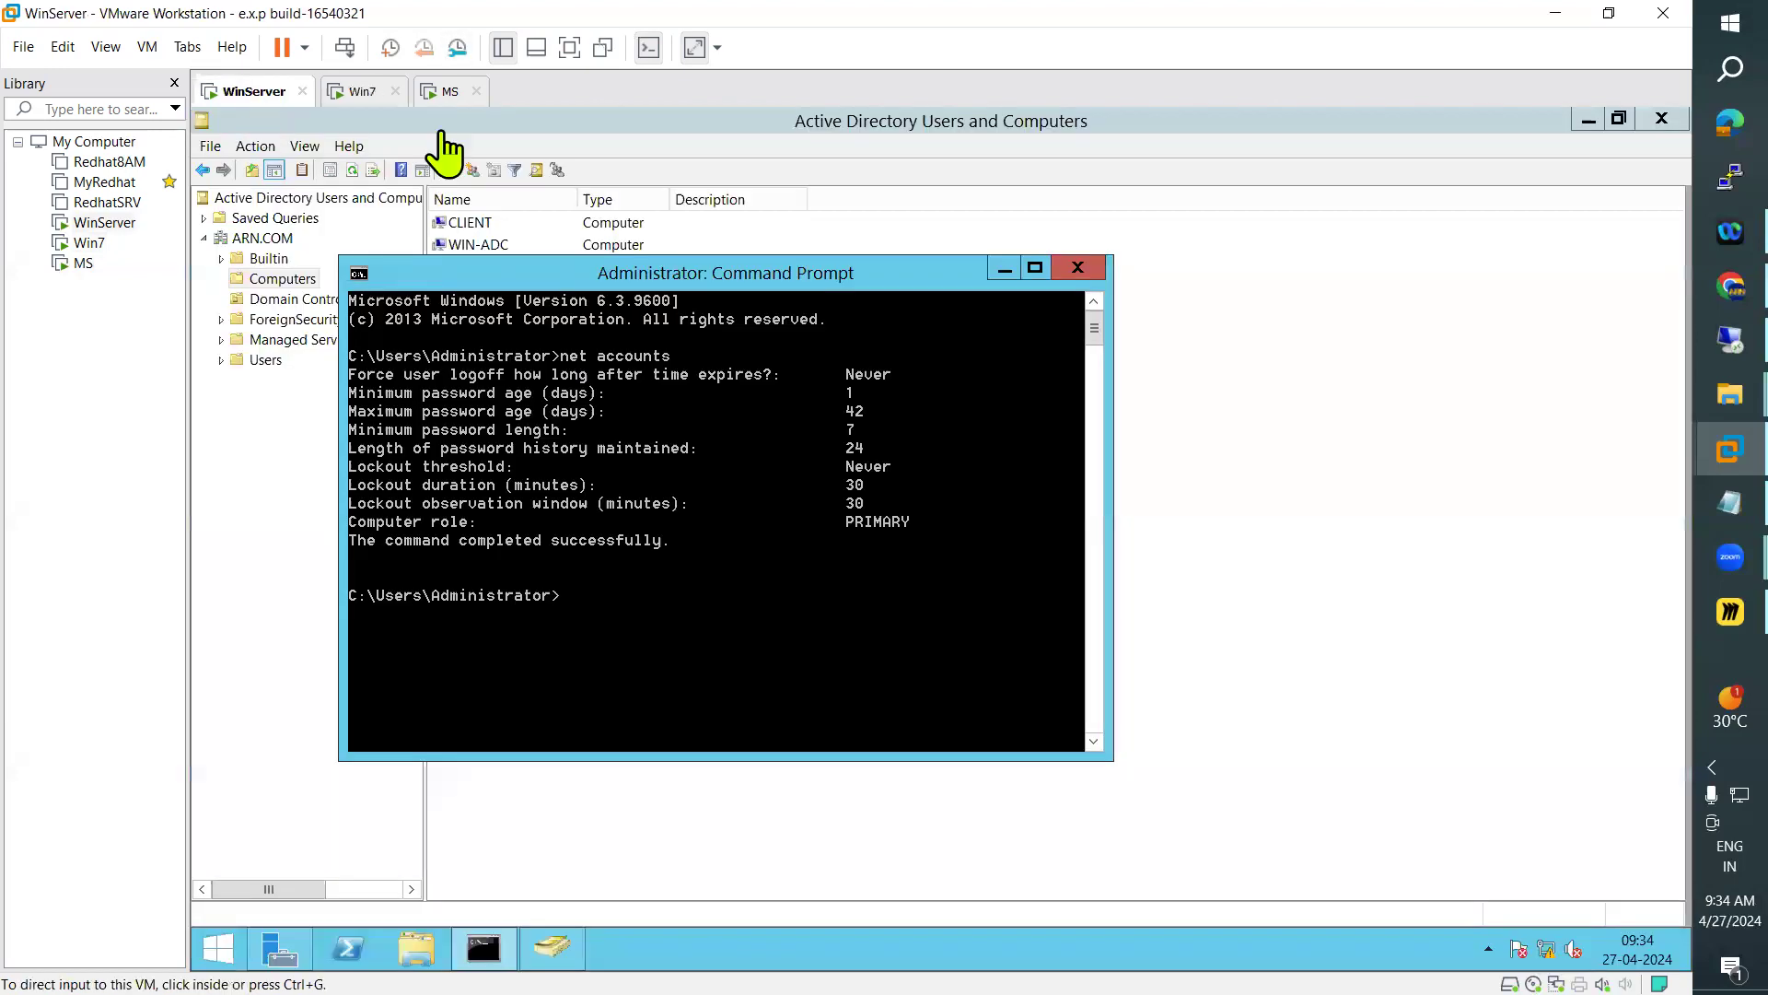
{"action": "left_click", "coordinate": [359, 92]}
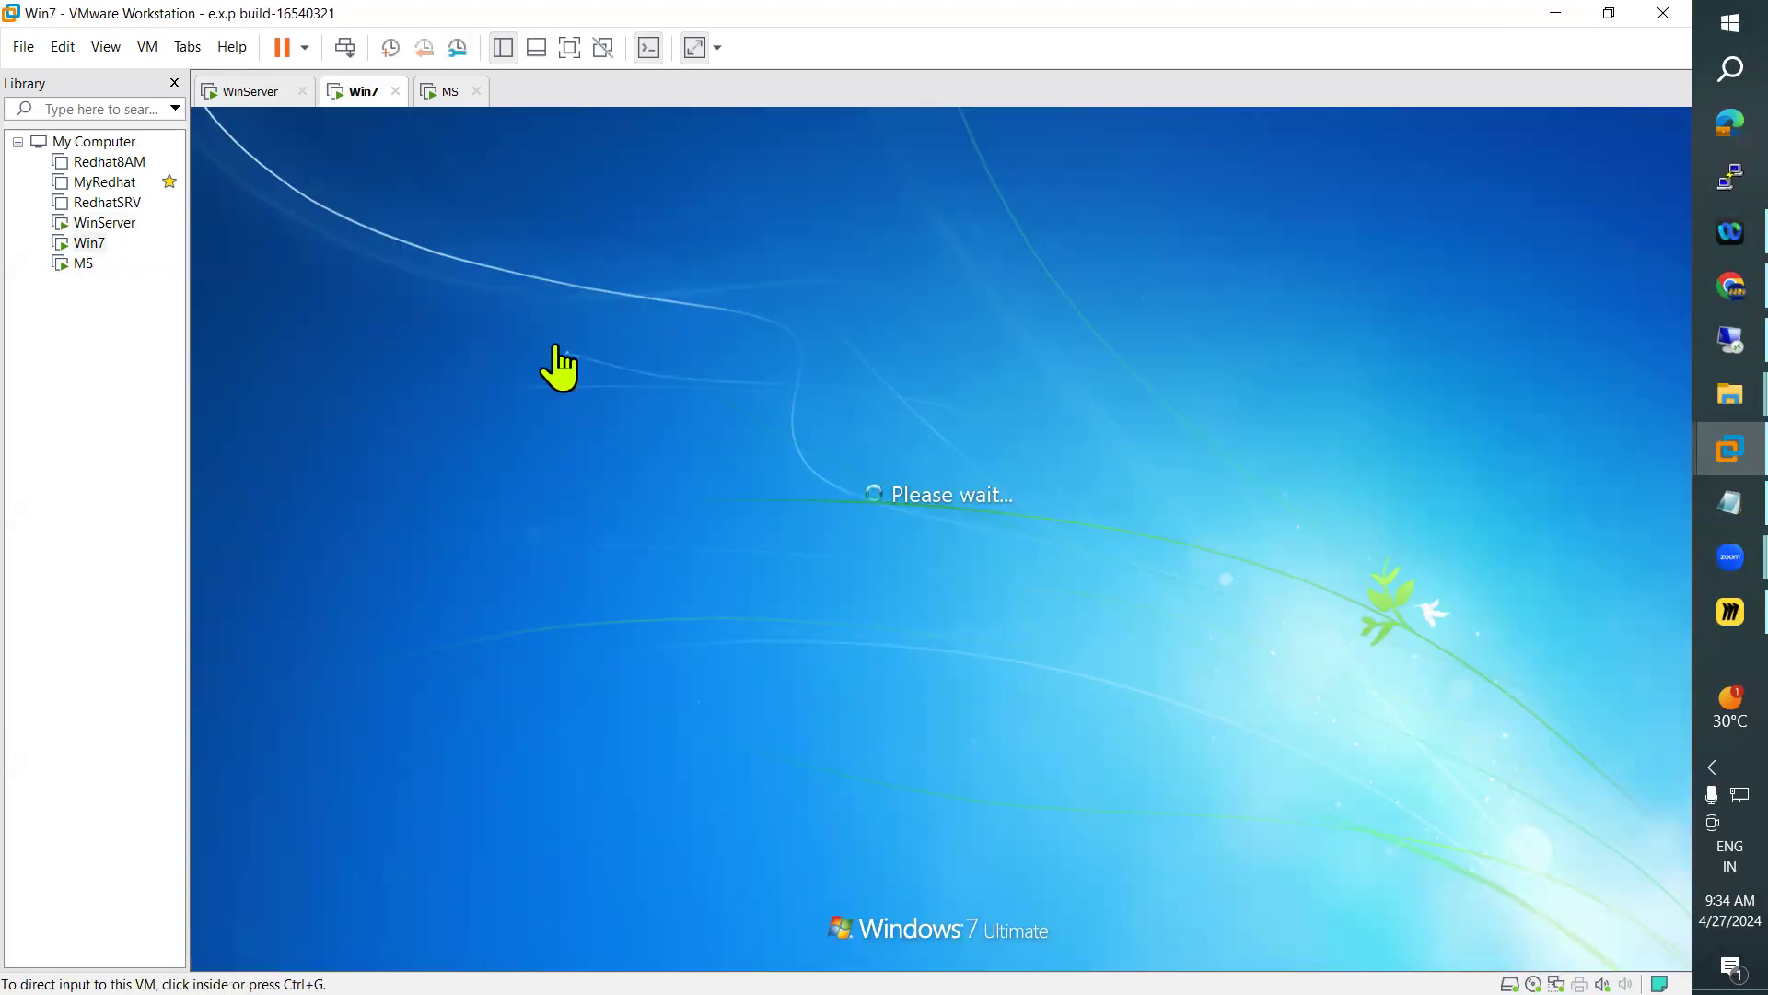
{"action": "left_click", "coordinate": [147, 47]}
{"action": "left_click", "coordinate": [228, 153]}
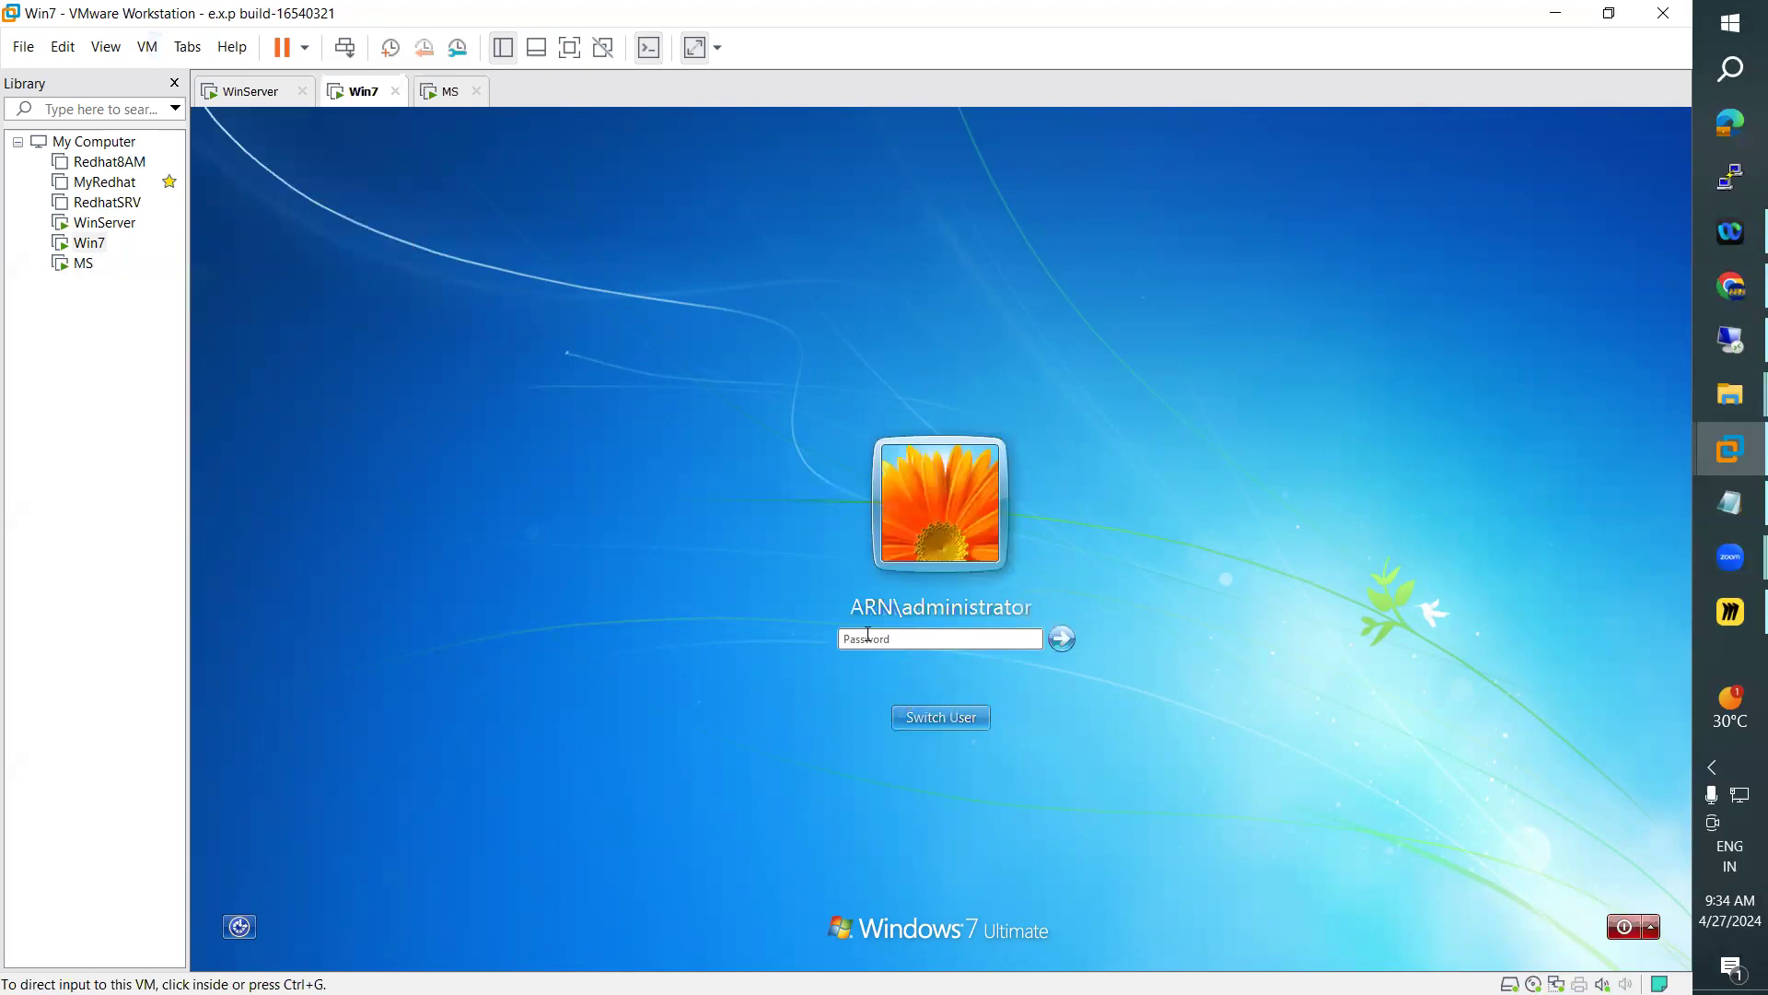
{"action": "left_click", "coordinate": [869, 636]}
{"action": "type", "text": "••••"}
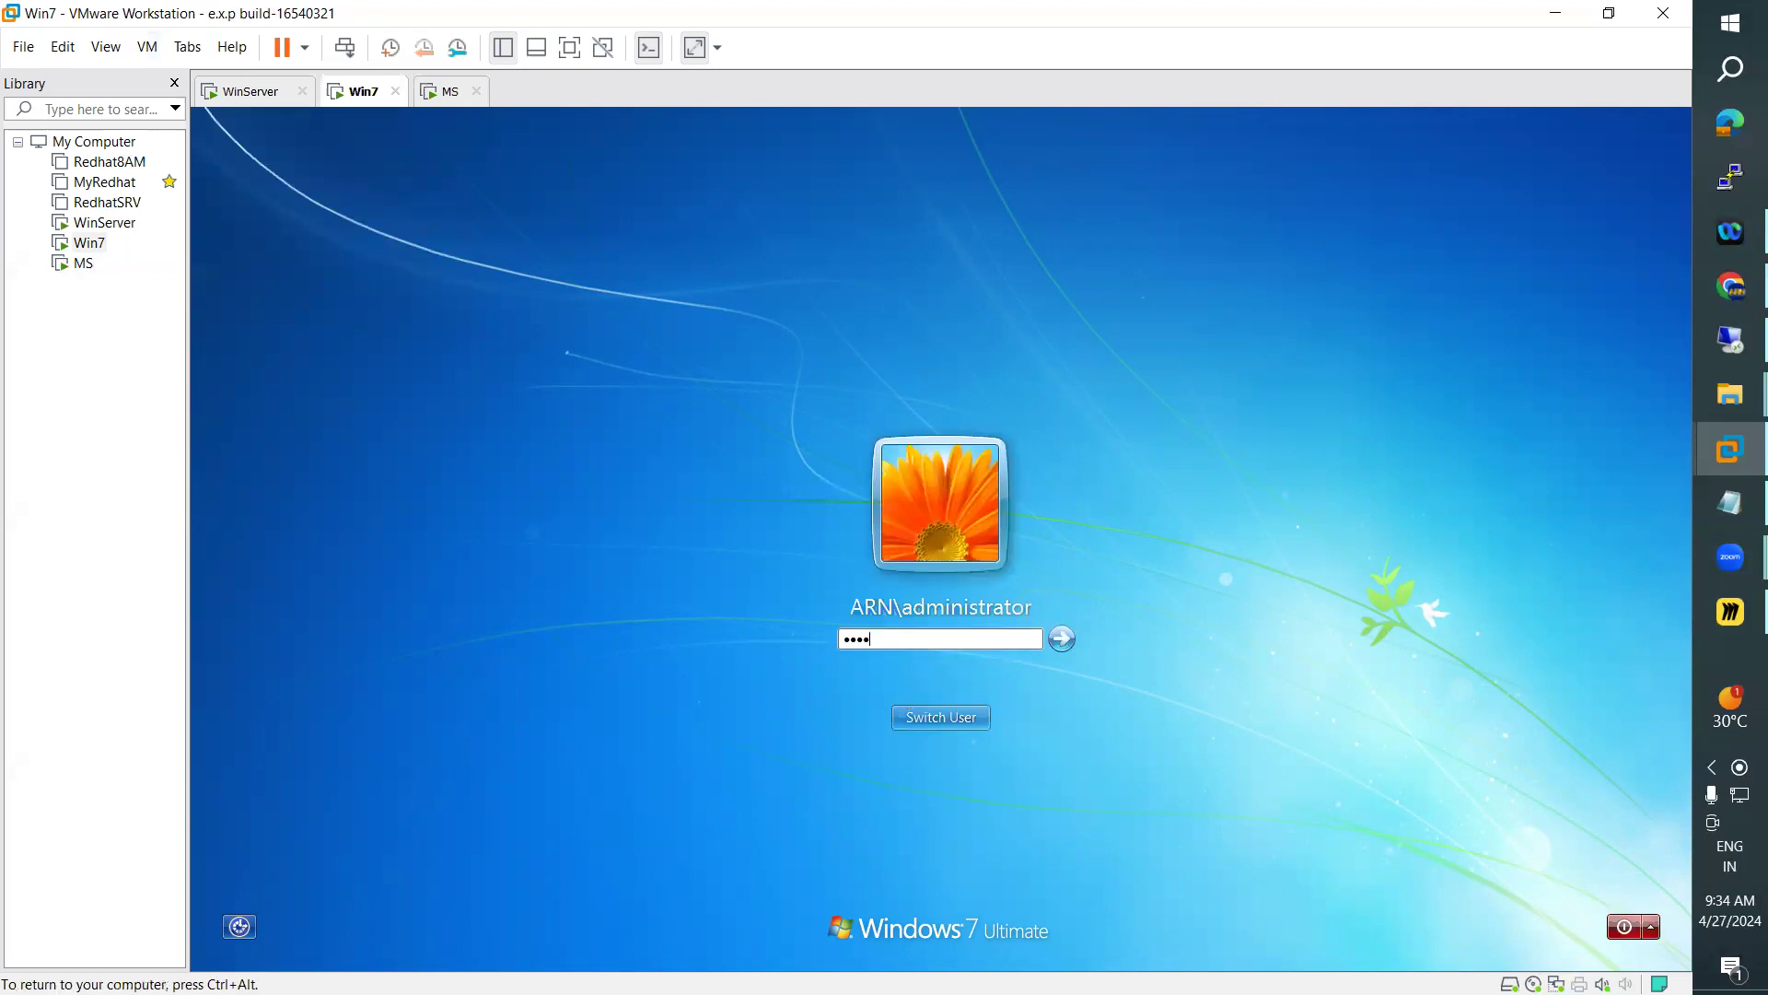
{"action": "type", "text": "••••"}
{"action": "key", "text": "Return"}
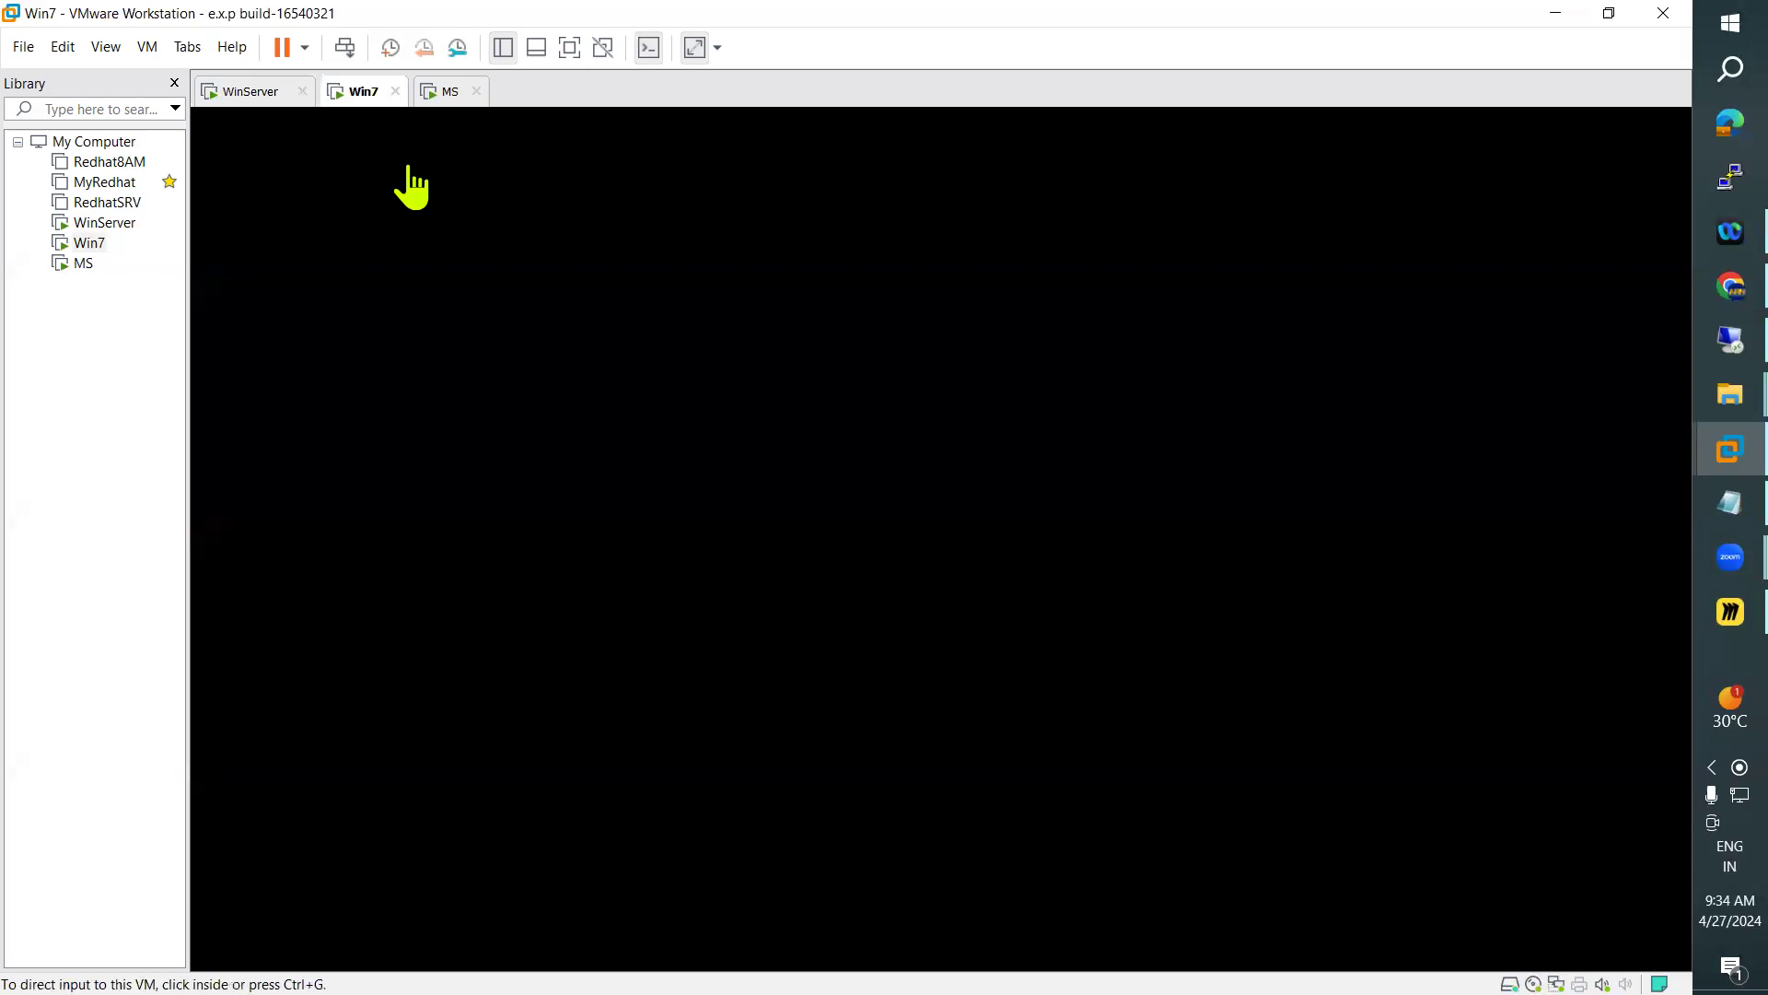
Review the computer role in the net accounts output on MS, and switch to WinServer for comparison
{"action": "left_click", "coordinate": [435, 92]}
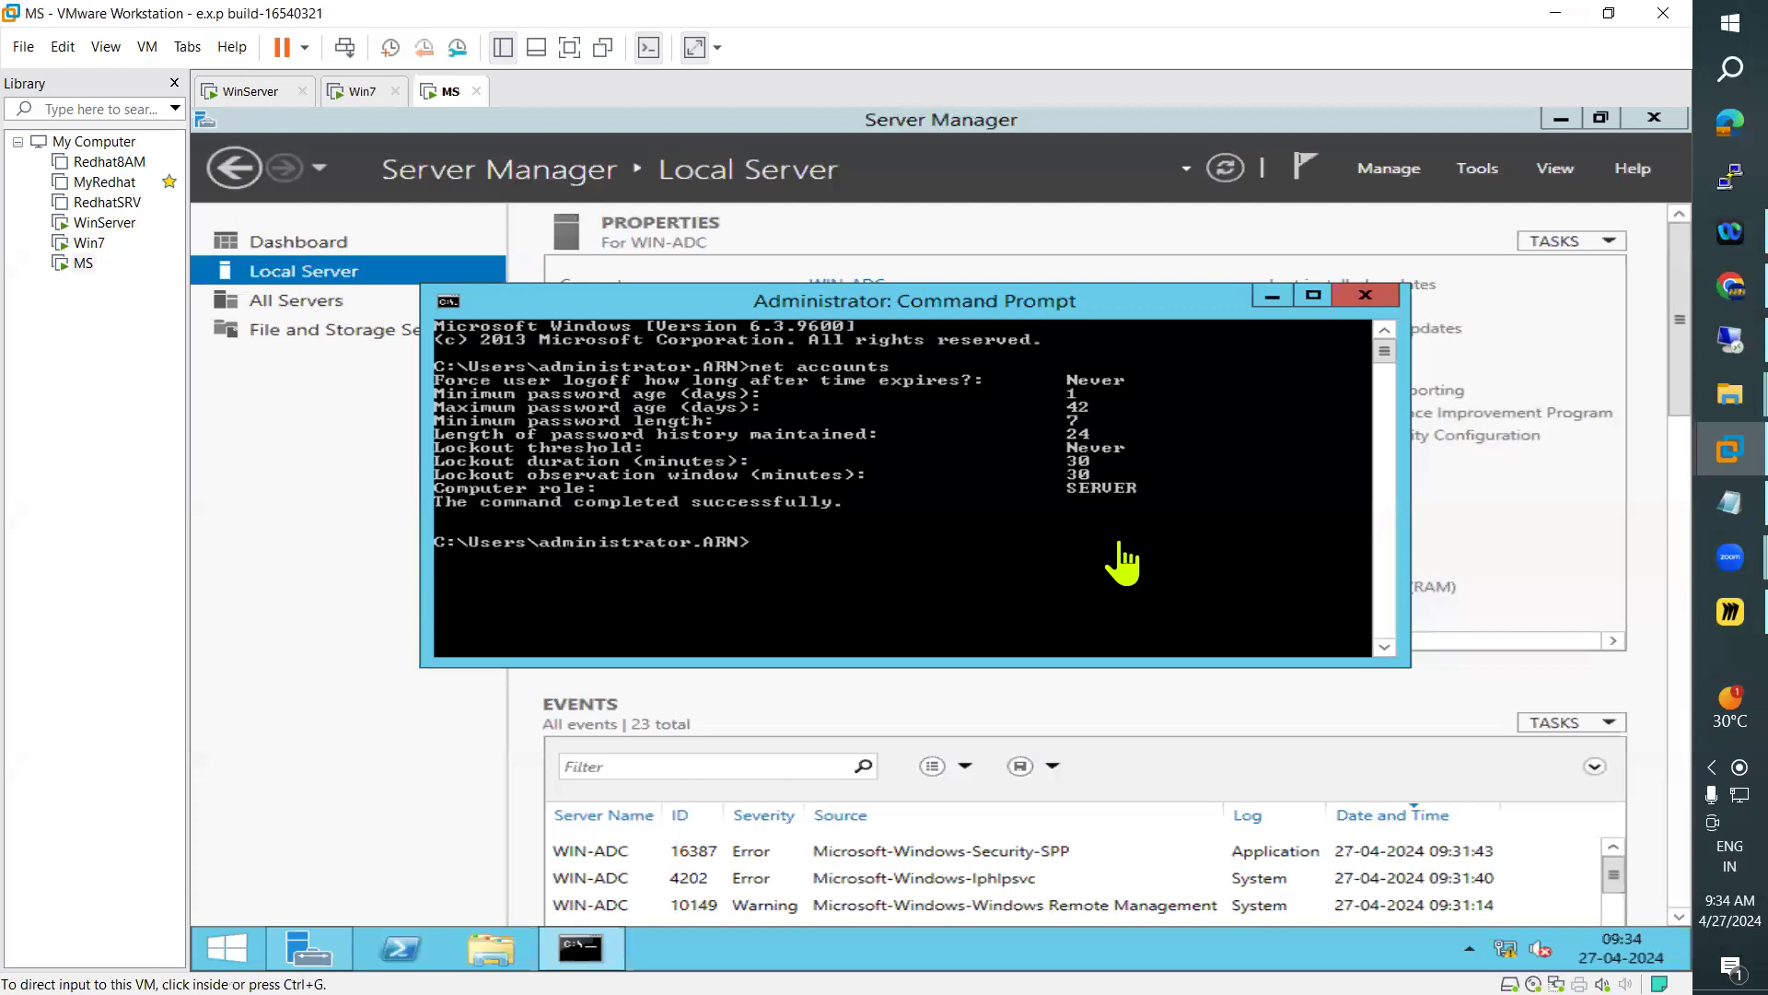
{"action": "left_click", "coordinate": [1151, 515]}
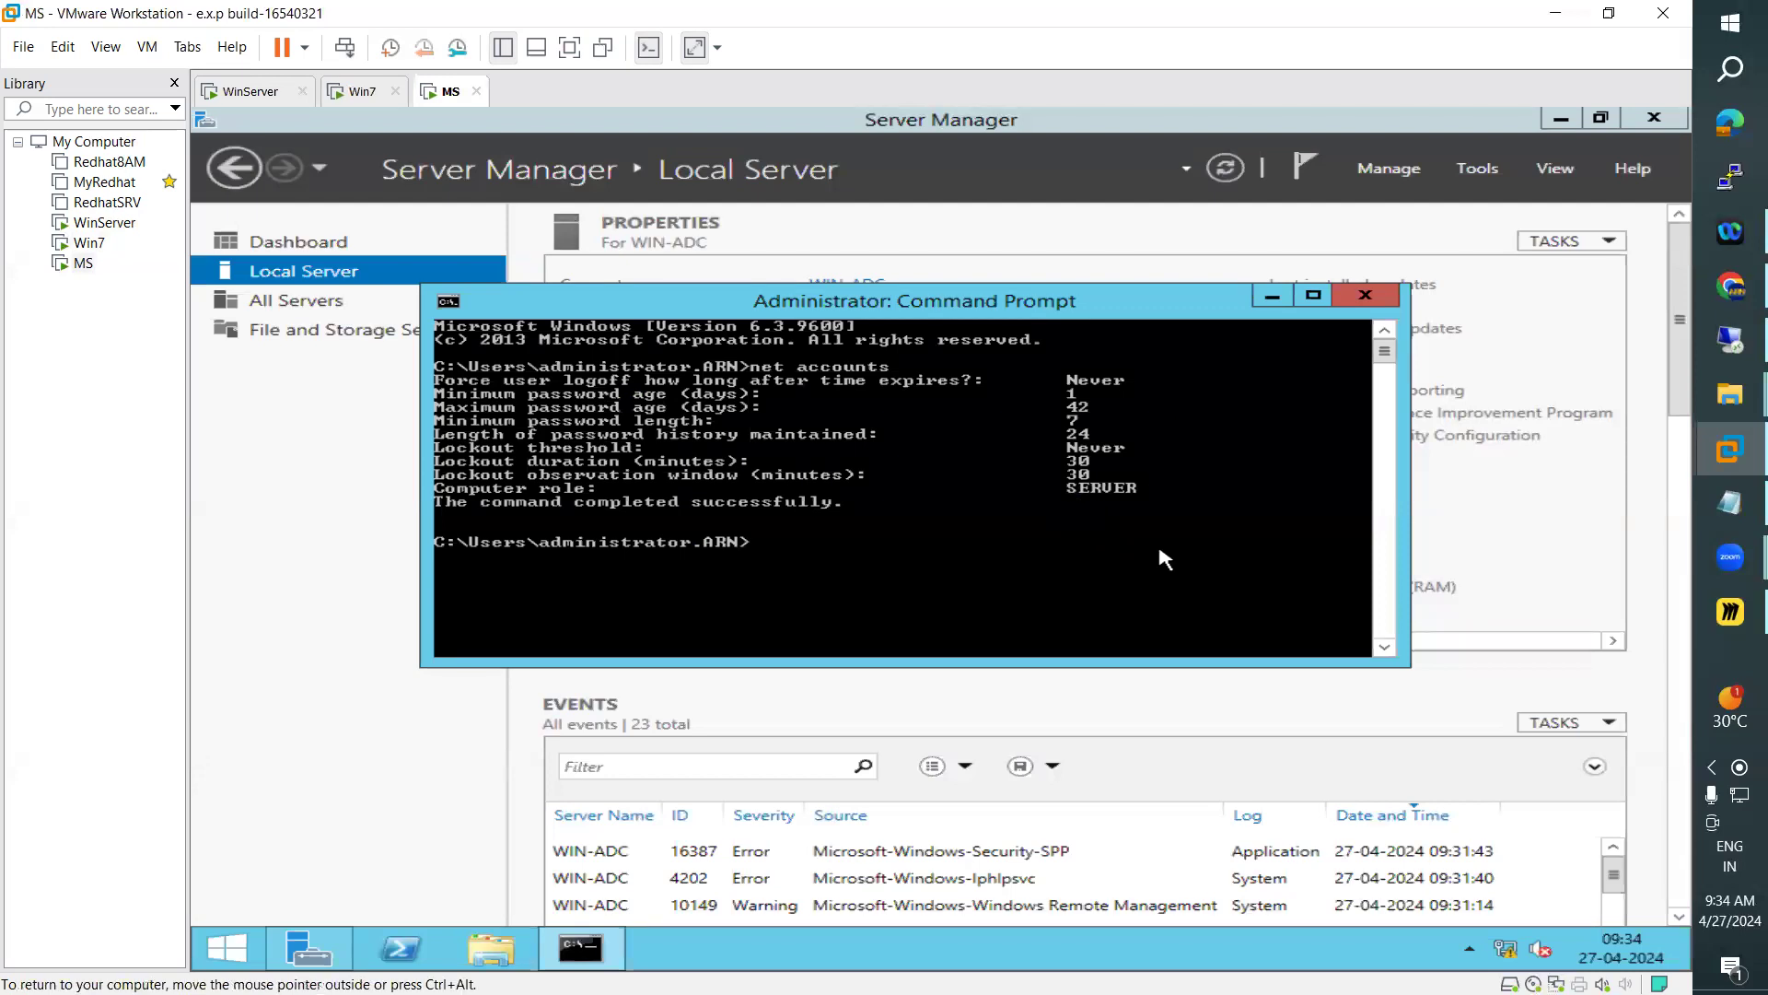
{"action": "left_click", "coordinate": [244, 91]}
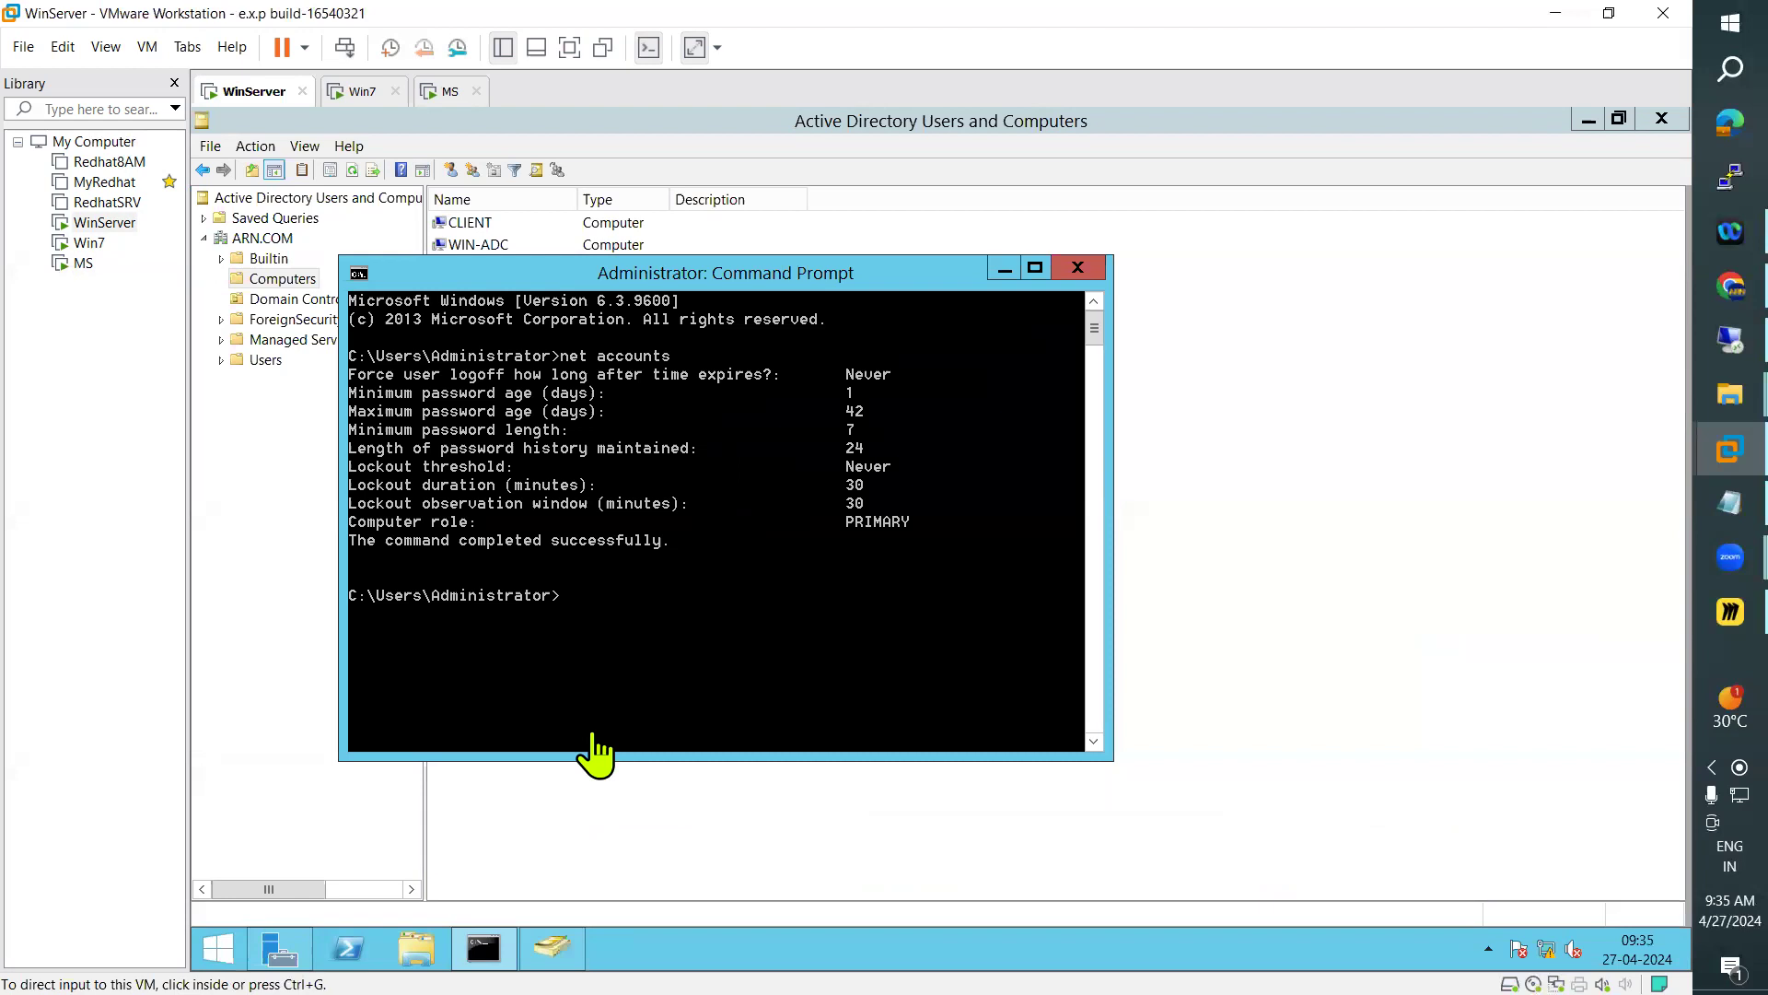
Review the Active Directory and other administrative tools in Server Manager on WinServer, and return to its Command Prompt
{"action": "left_click", "coordinate": [1327, 267]}
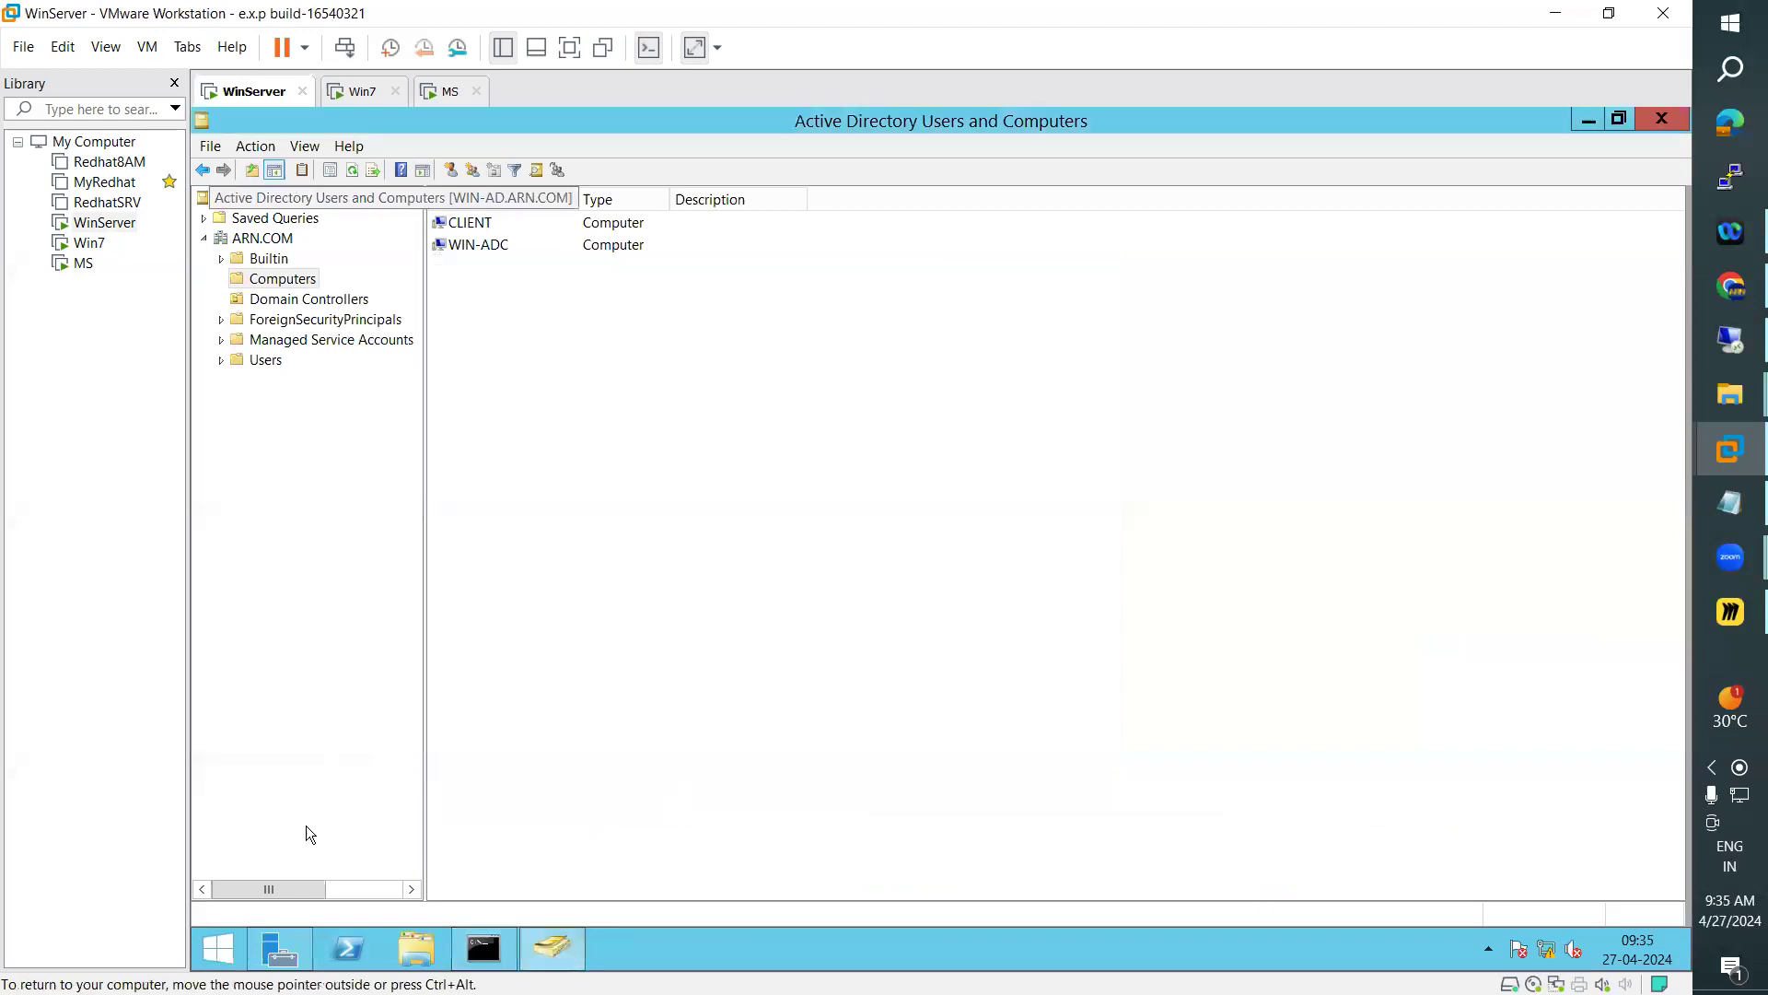
{"action": "left_click", "coordinate": [1589, 119]}
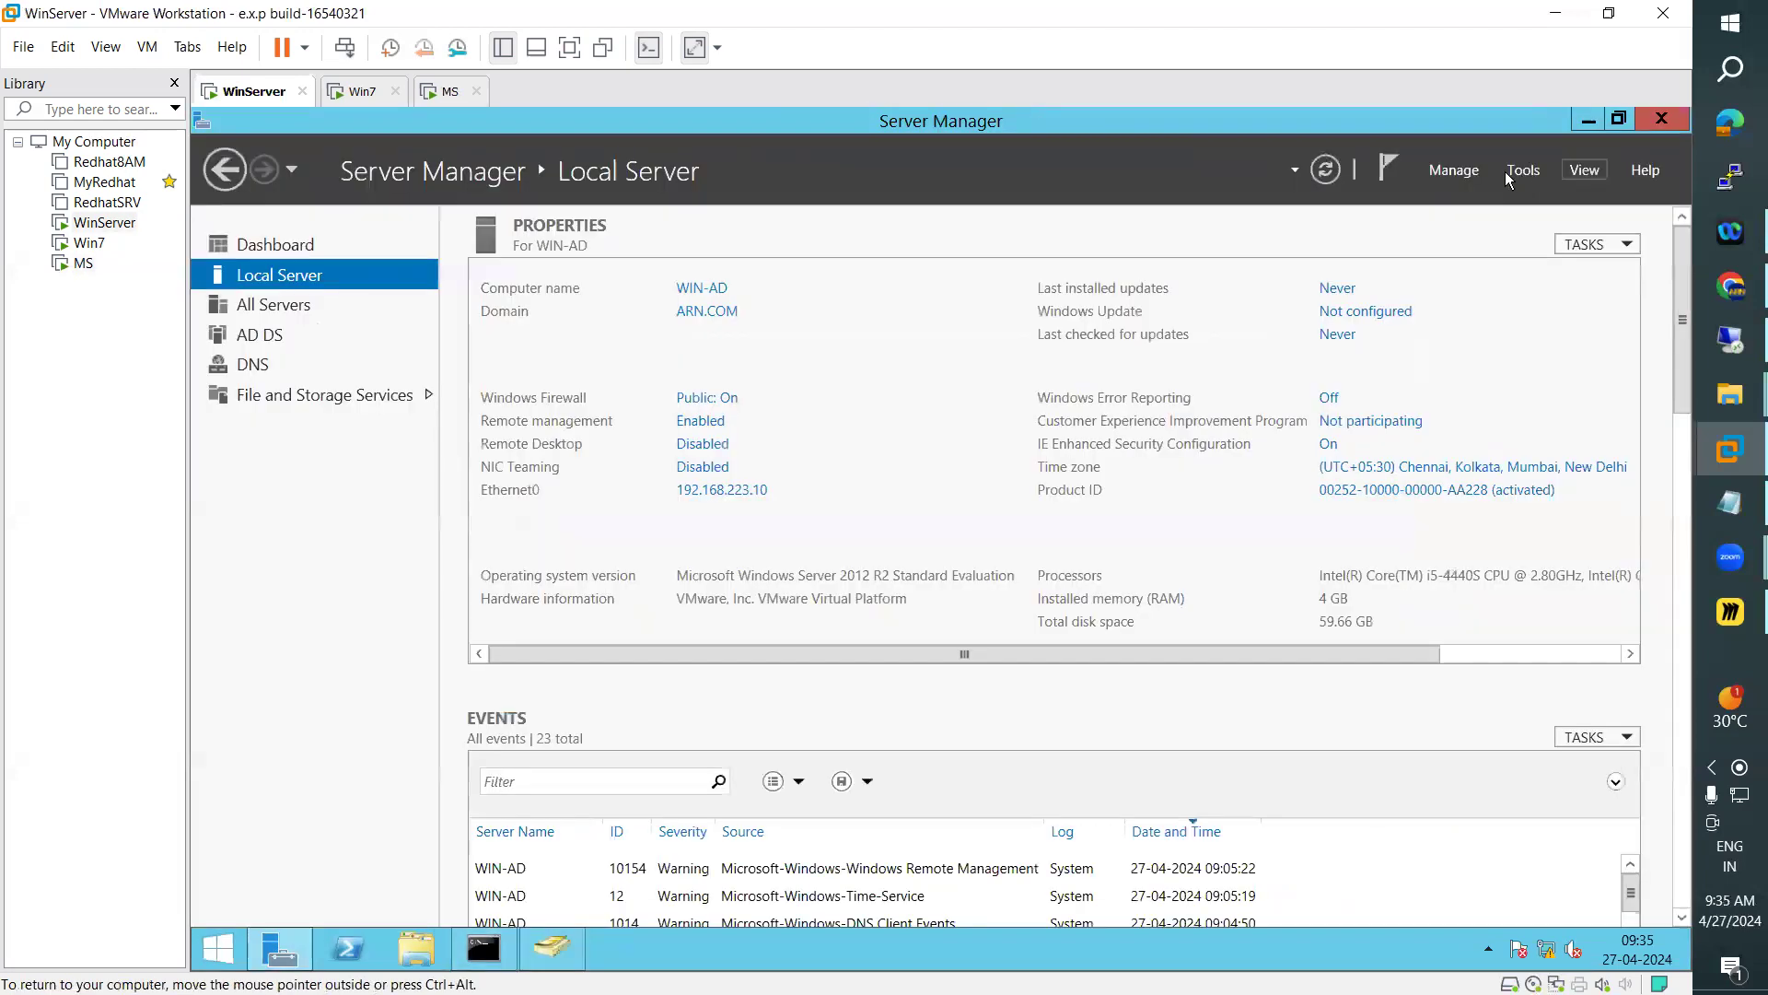
{"action": "left_click", "coordinate": [1510, 172]}
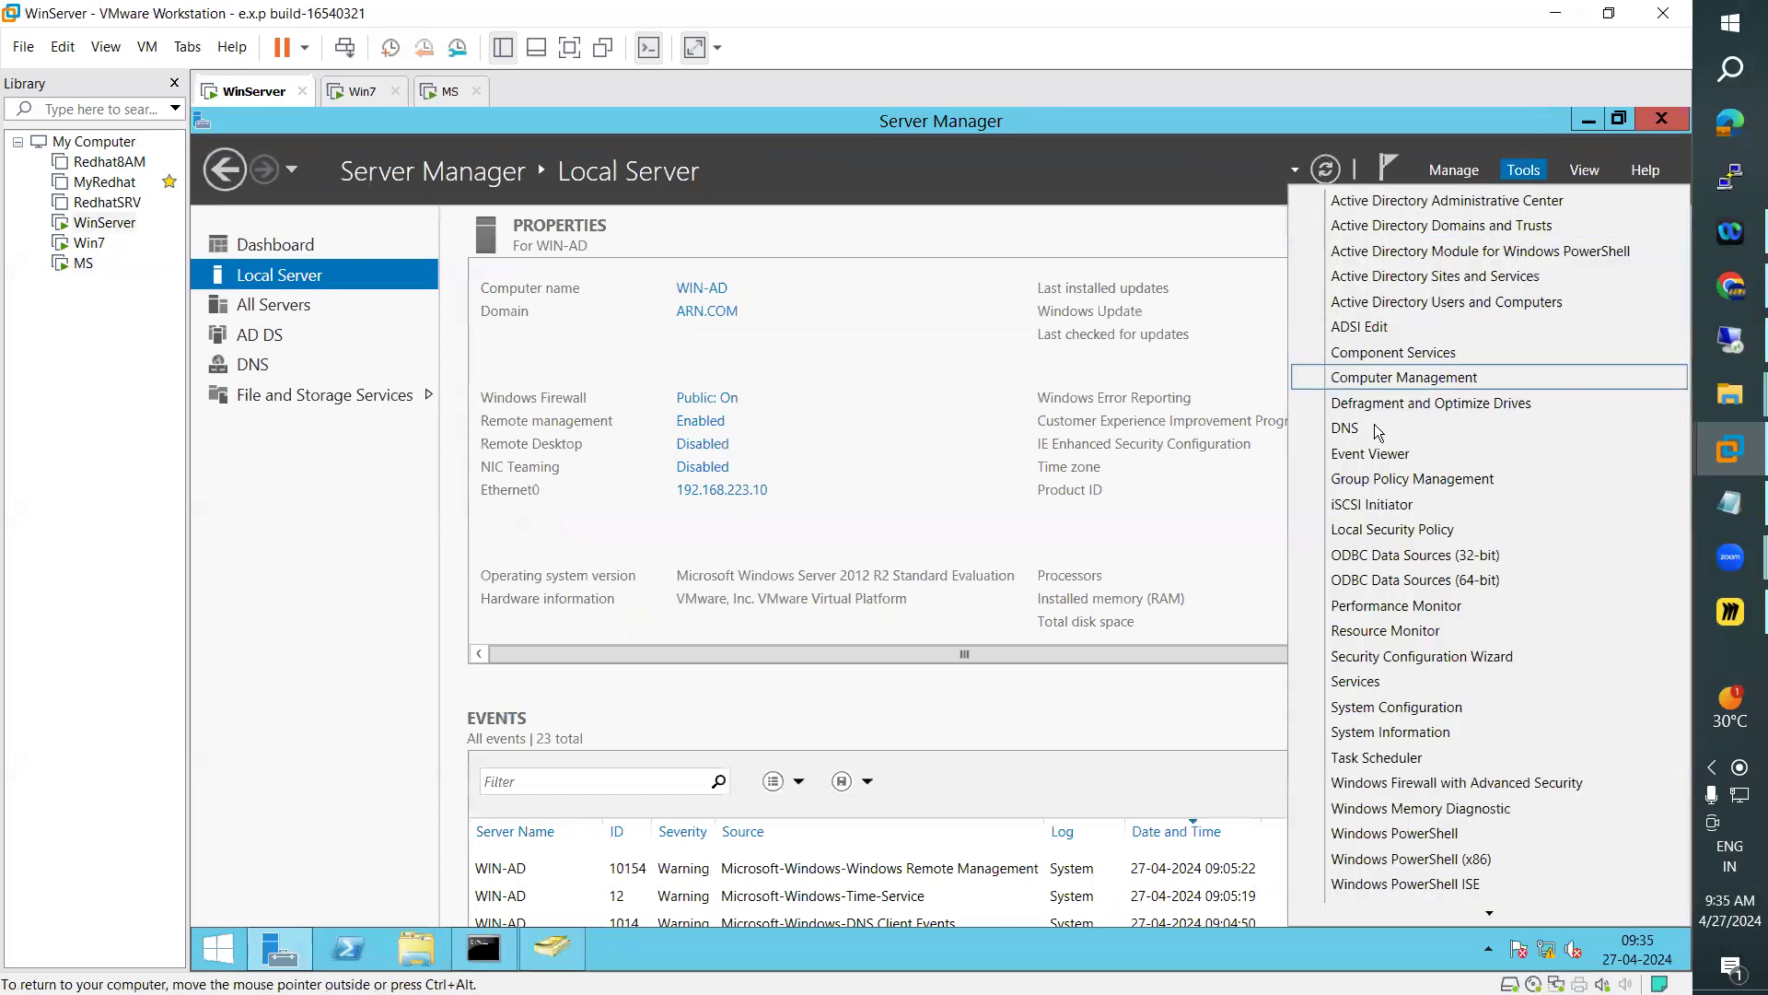
{"action": "key", "text": "alt+Tab"}
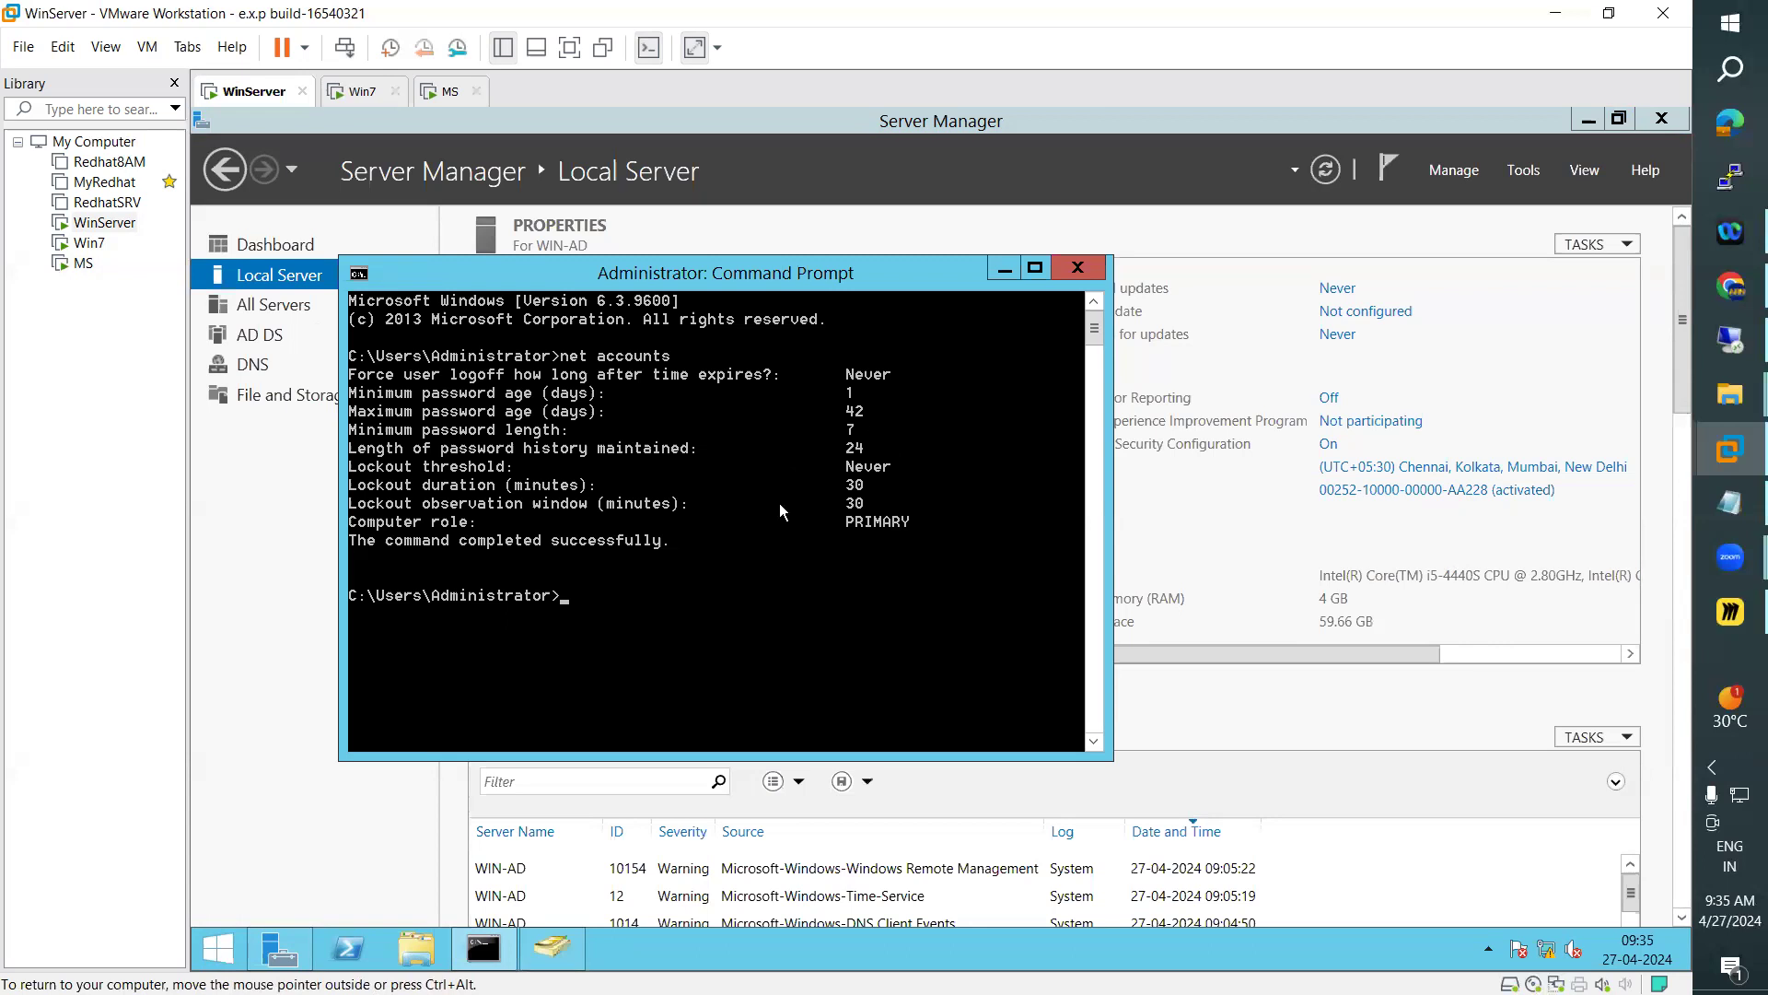
Check Win7's sign-in progress, and review Server Manager and the net accounts output on MS while waiting
{"action": "left_click", "coordinate": [354, 91]}
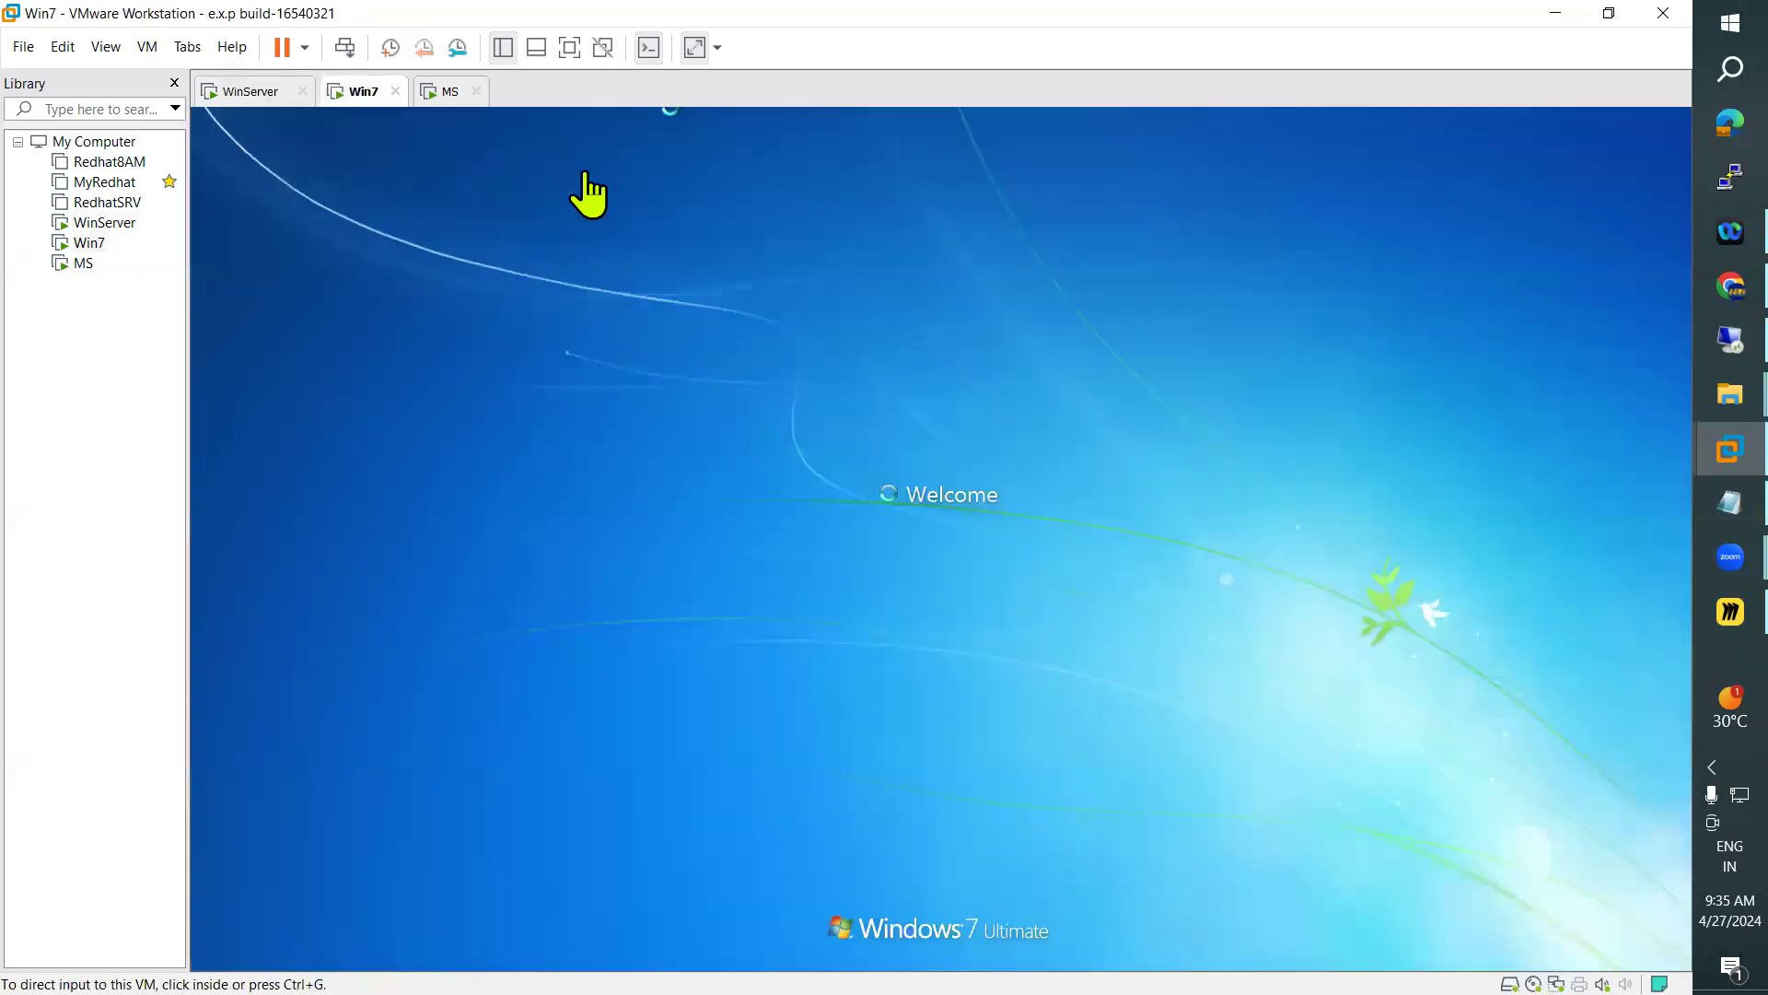
{"action": "left_click", "coordinate": [446, 93]}
{"action": "left_click", "coordinate": [756, 539]}
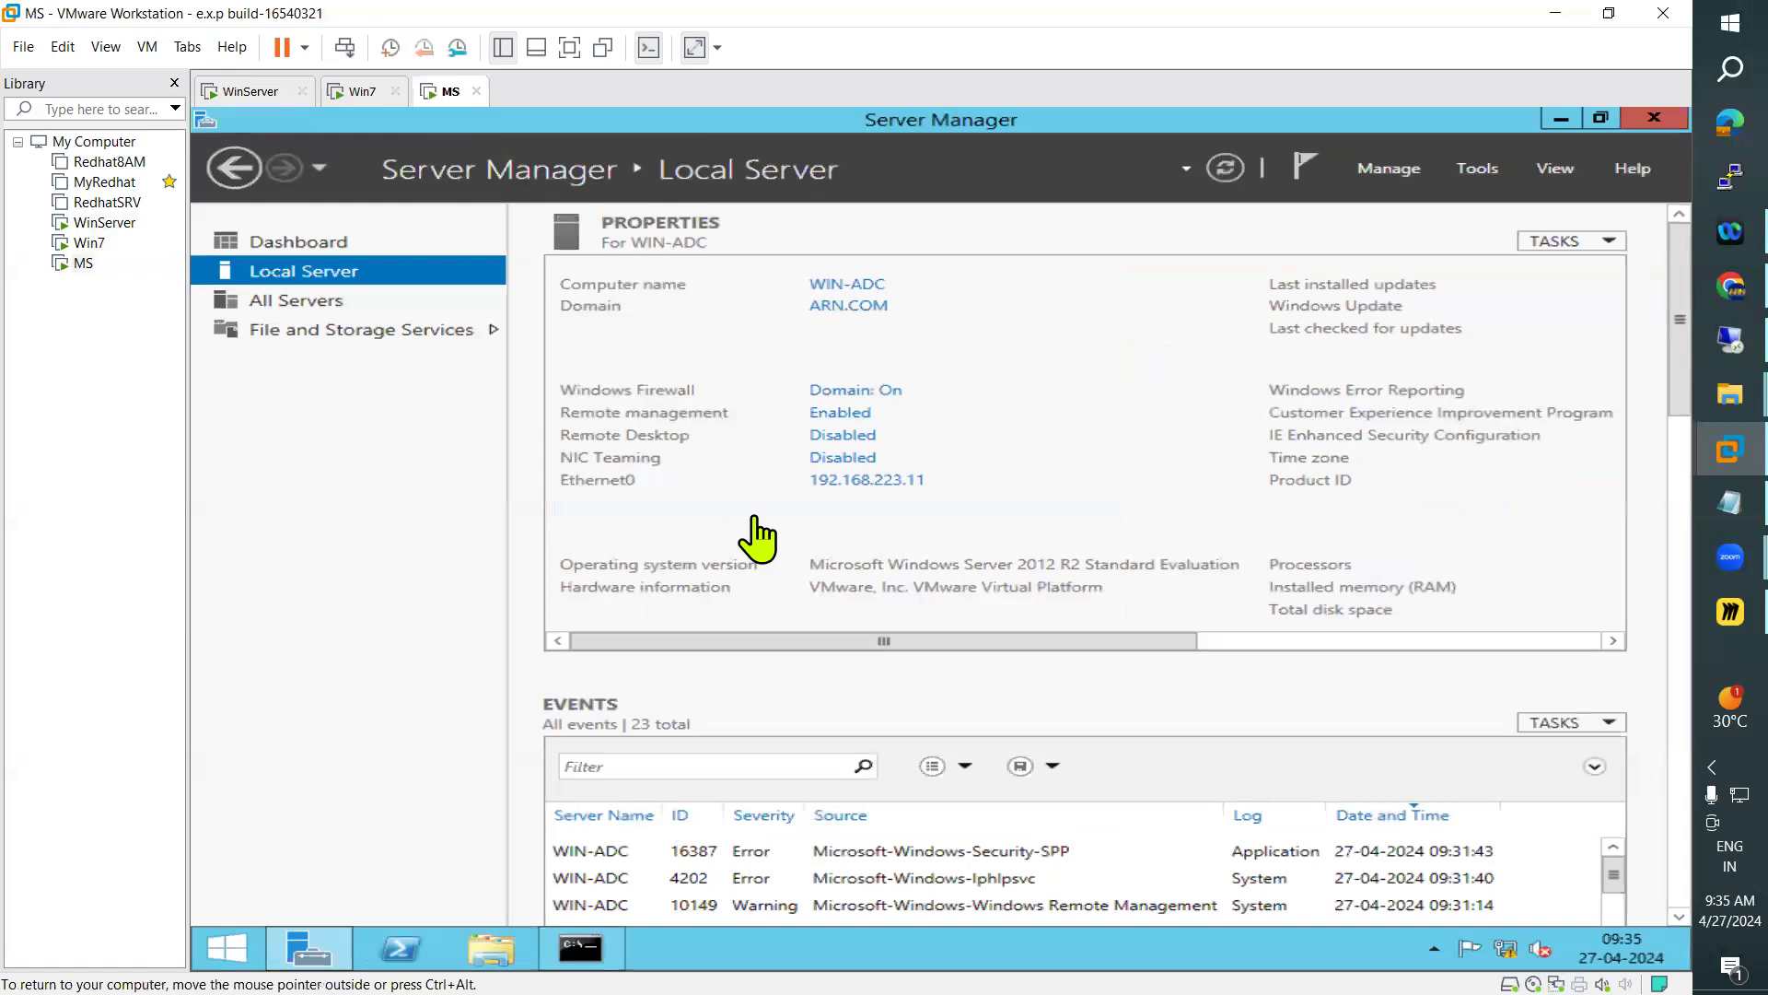
{"action": "key", "text": "alt+Tab"}
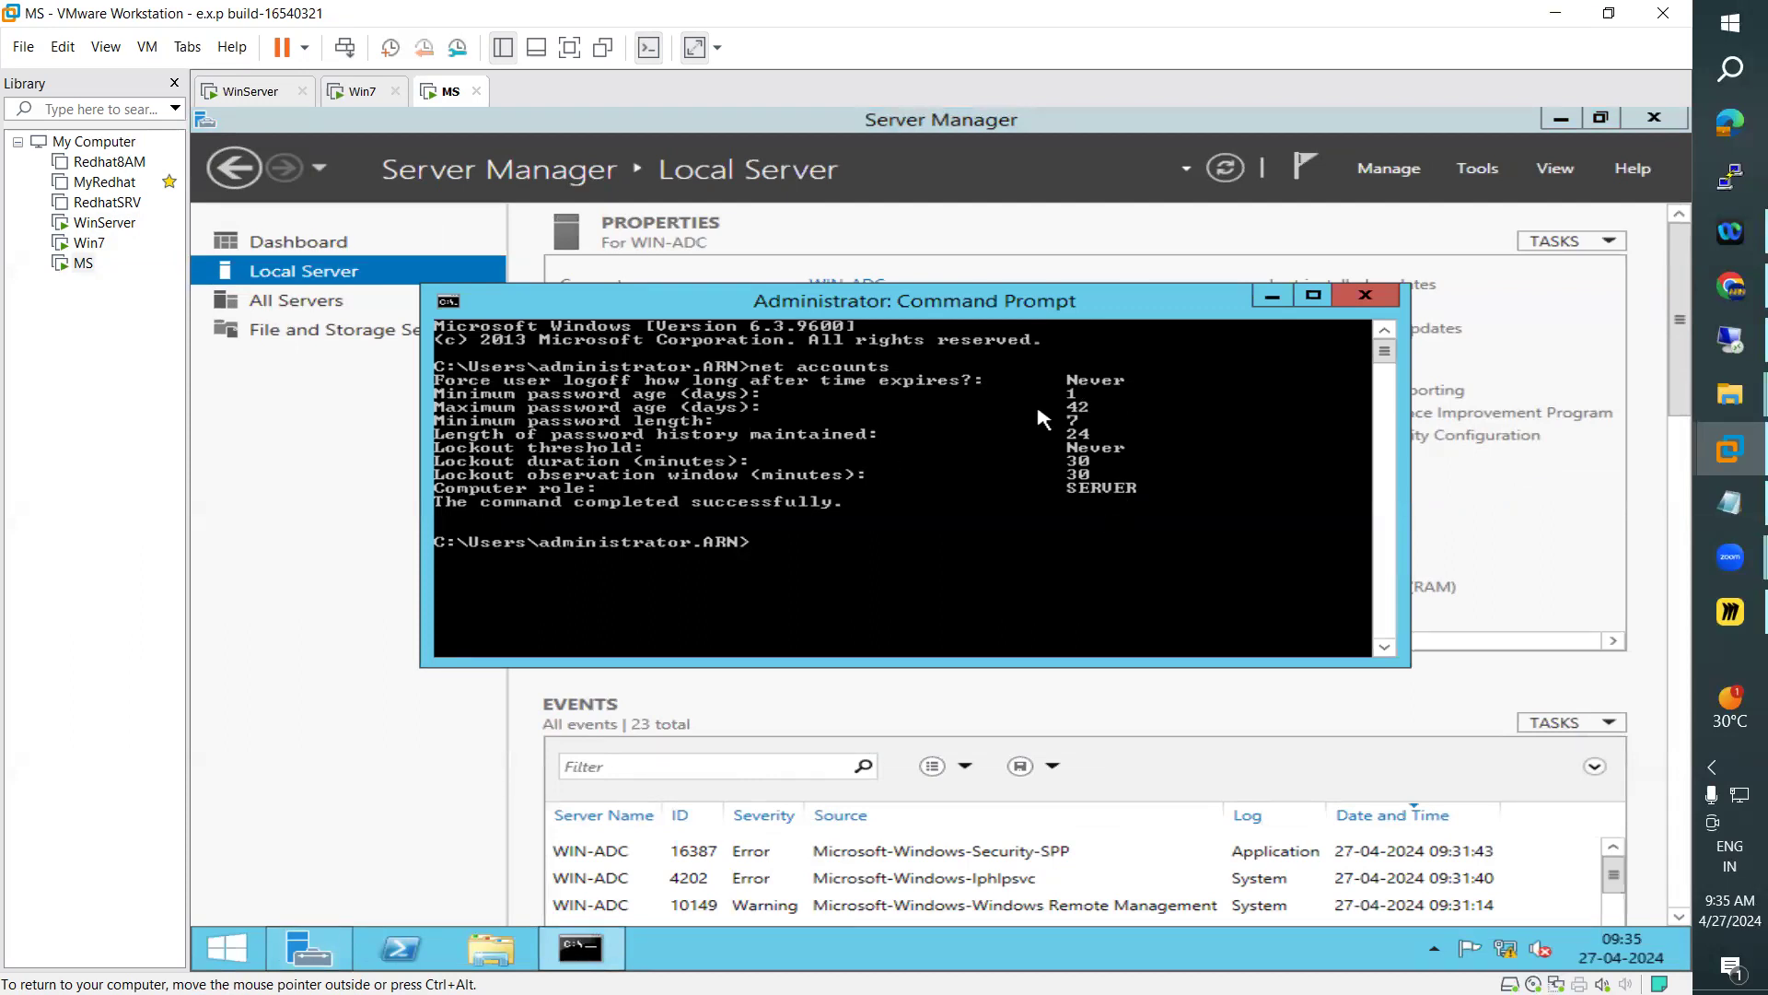
{"action": "left_click", "coordinate": [364, 92]}
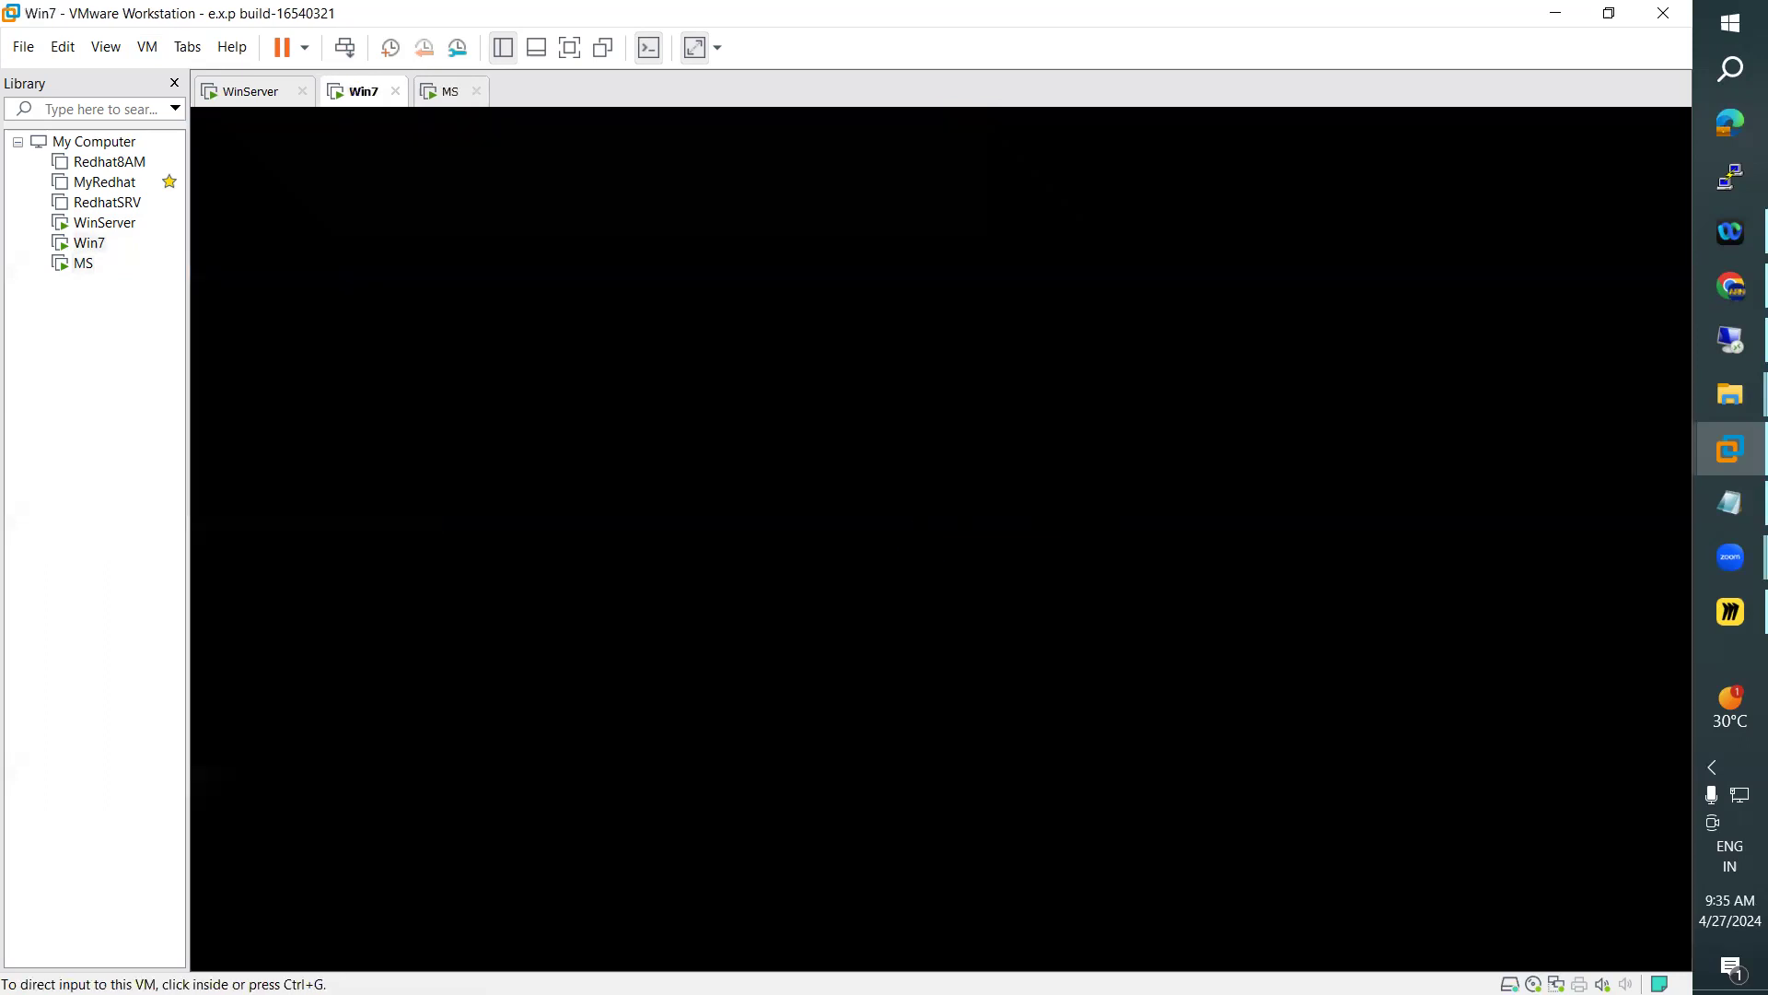
Open Command Prompt on Win7 and run net accounts to check the computer role
{"action": "left_click", "coordinate": [877, 608]}
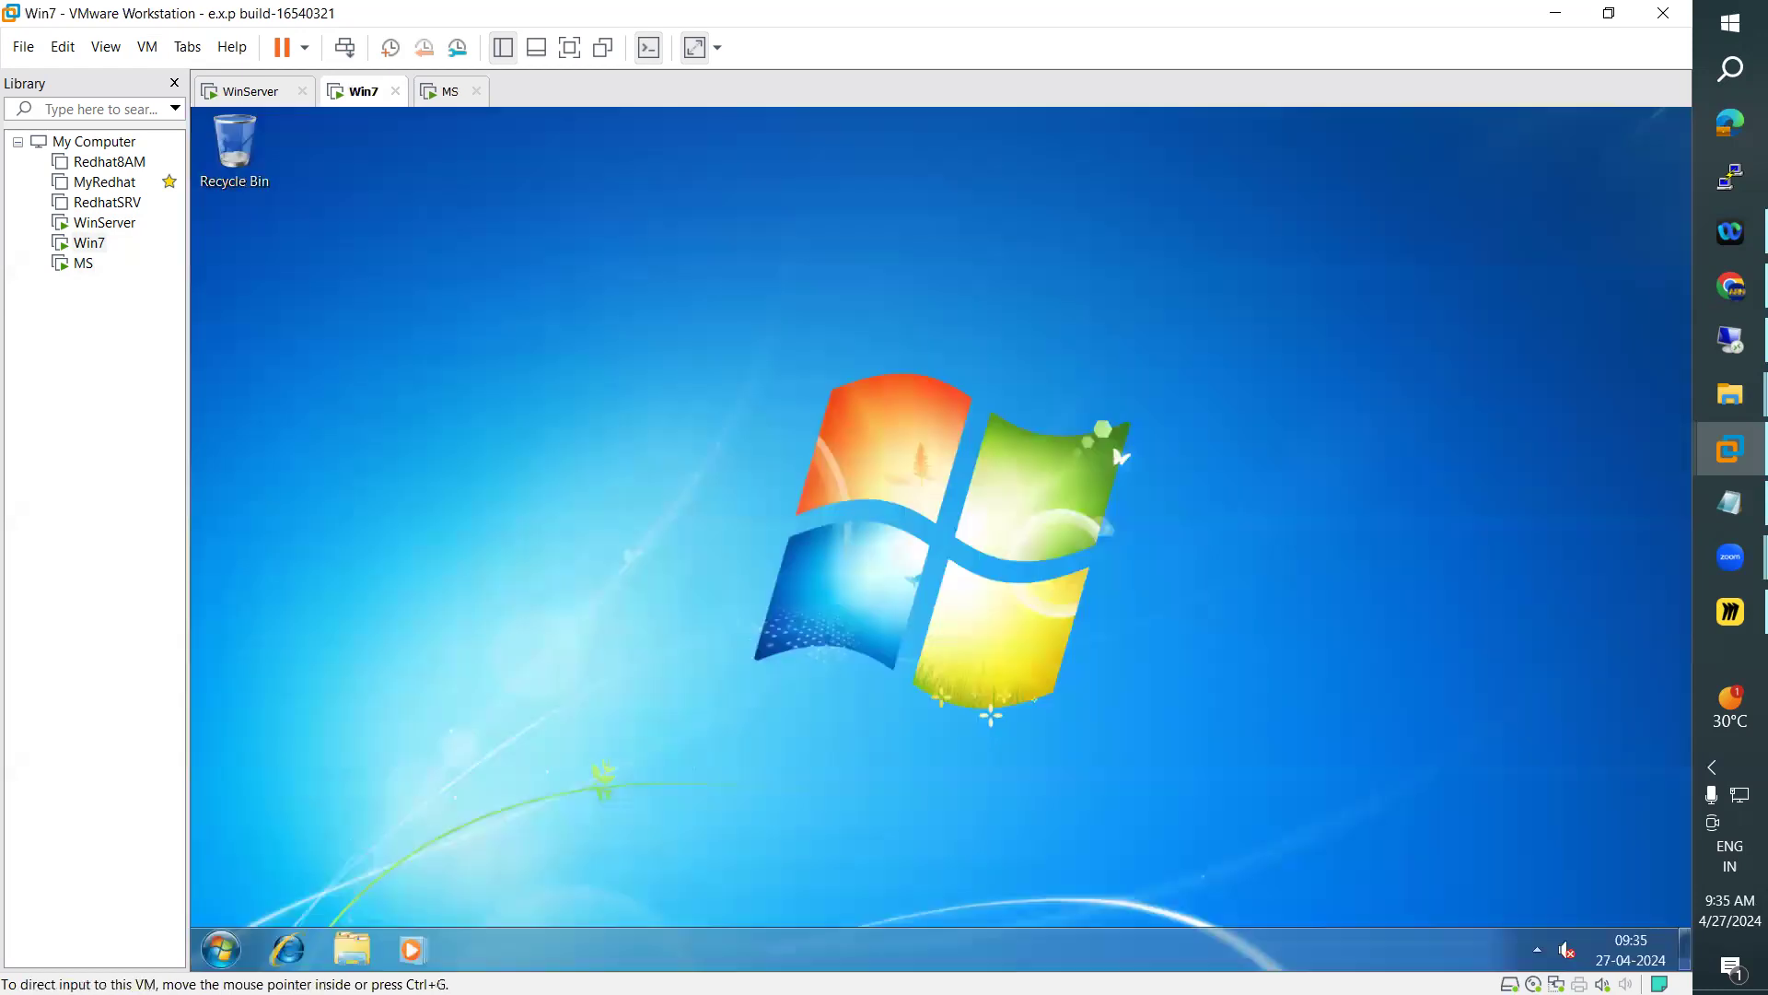
{"action": "left_click", "coordinate": [232, 955]}
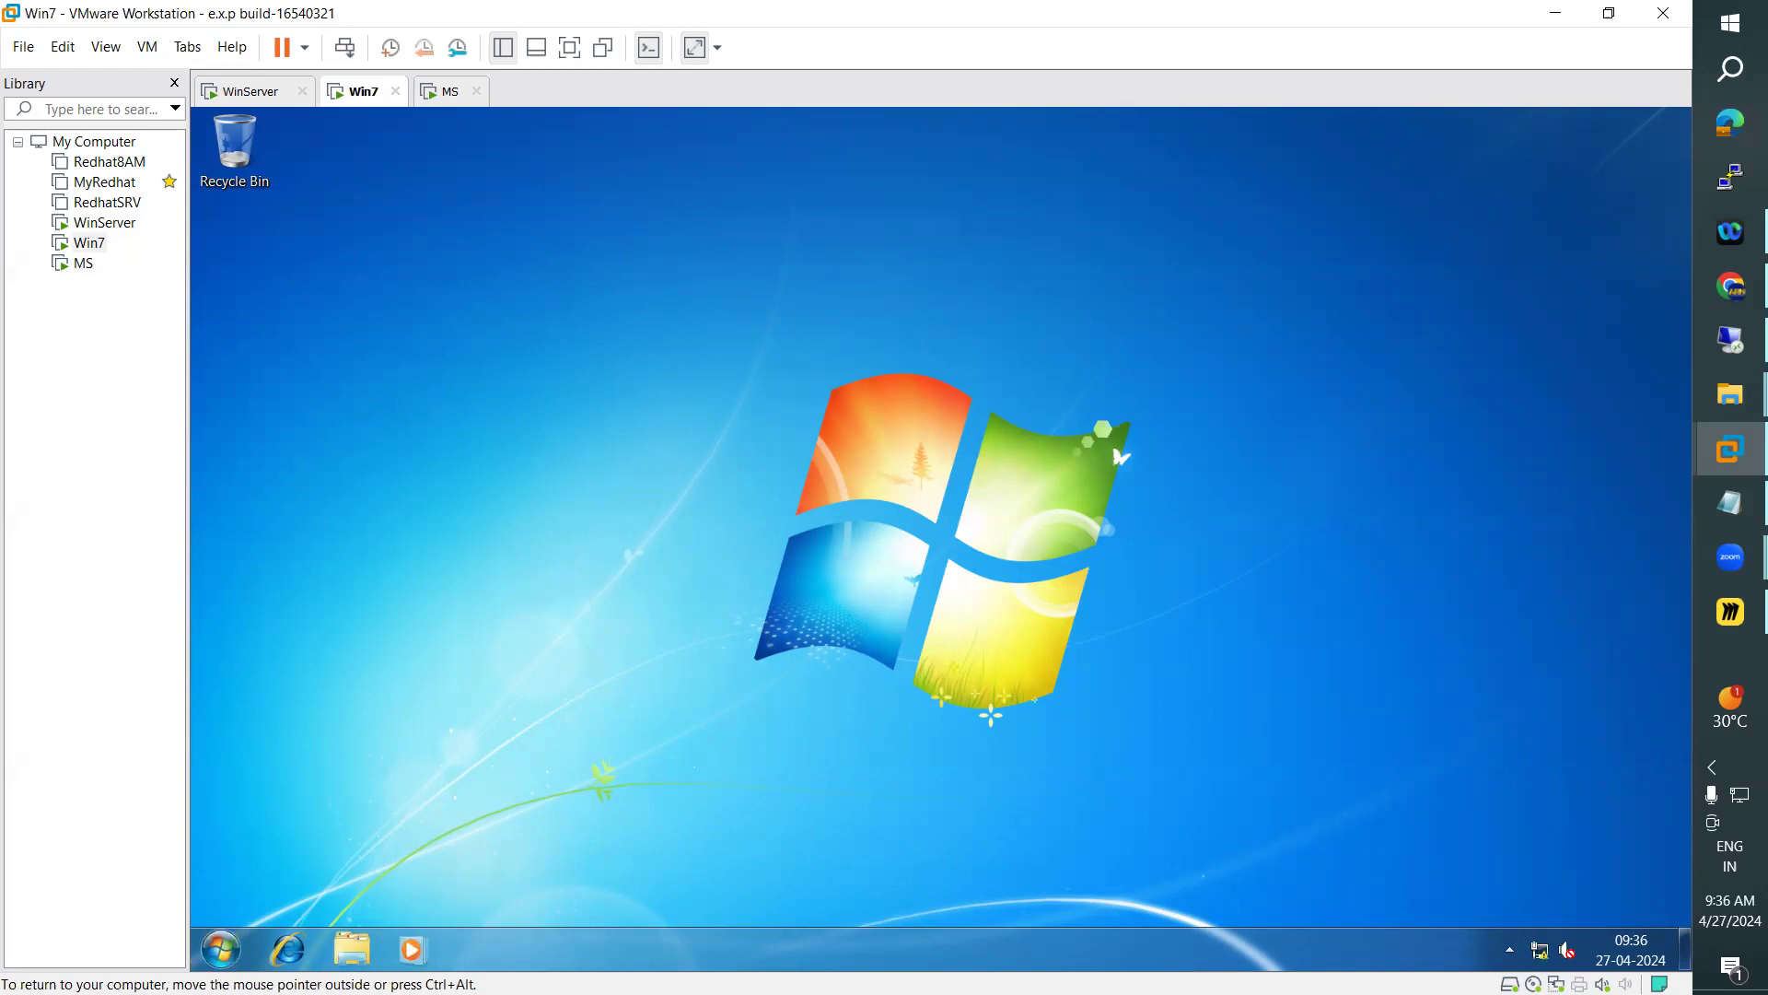
{"action": "left_click", "coordinate": [221, 949]}
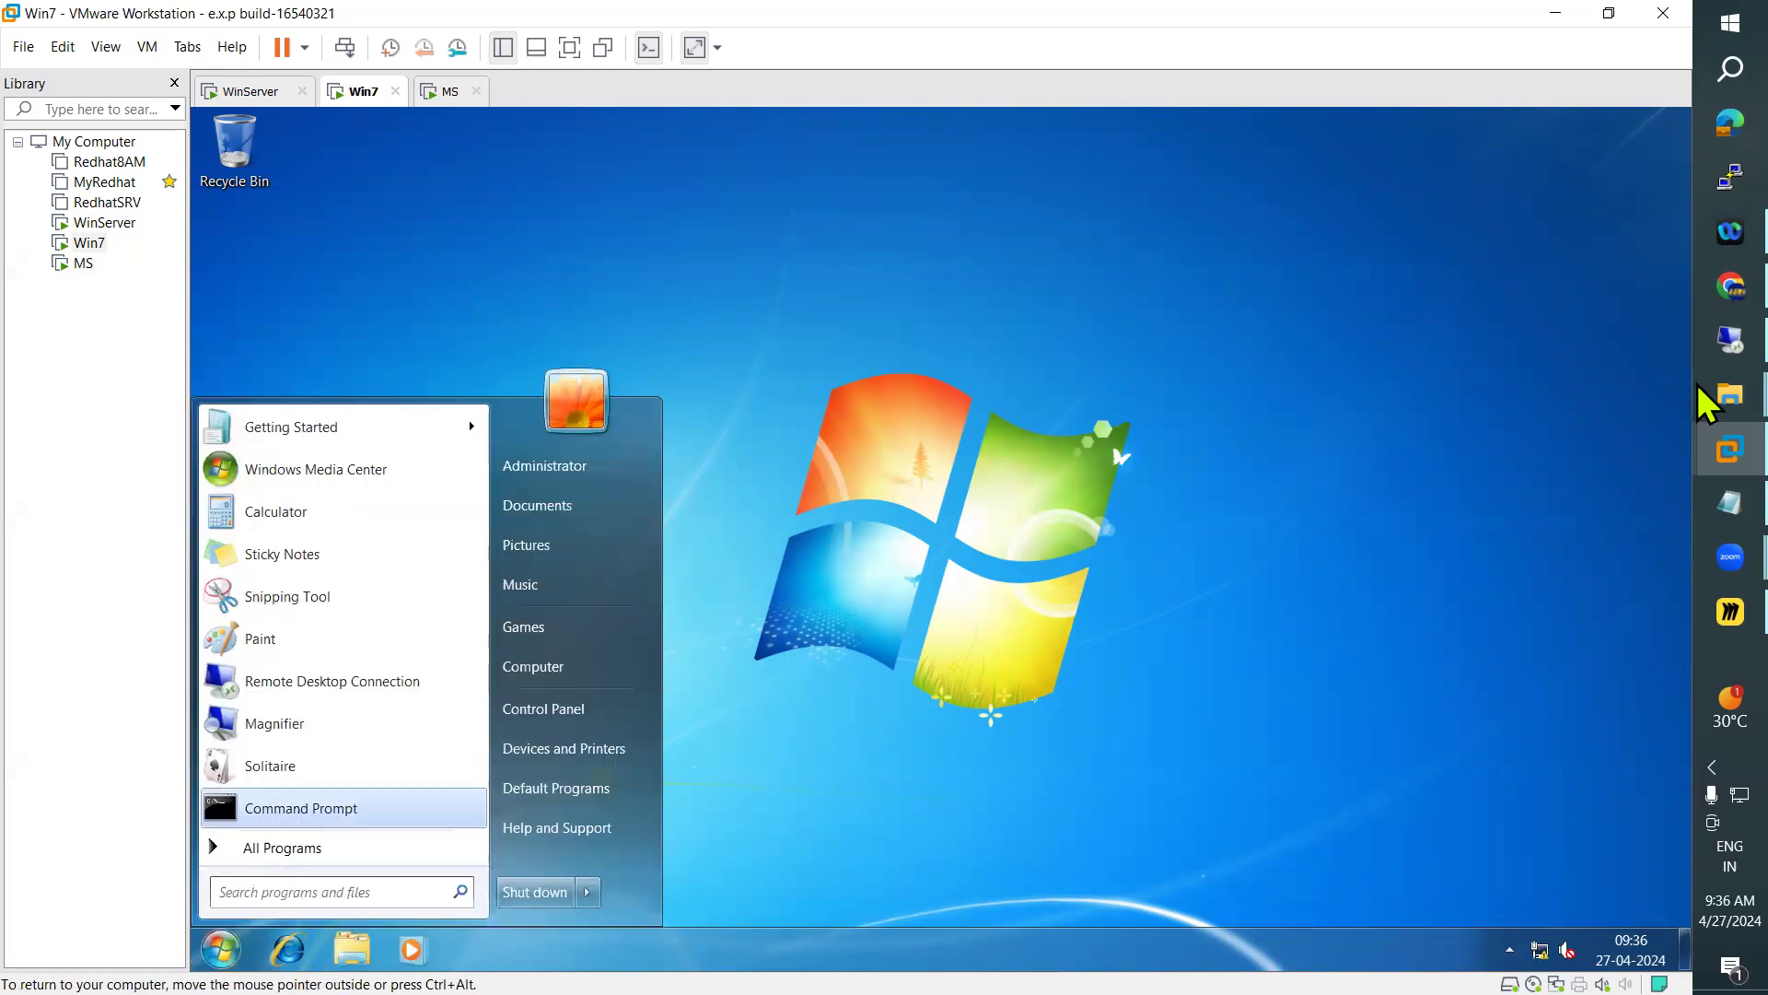
{"action": "left_click", "coordinate": [350, 819]}
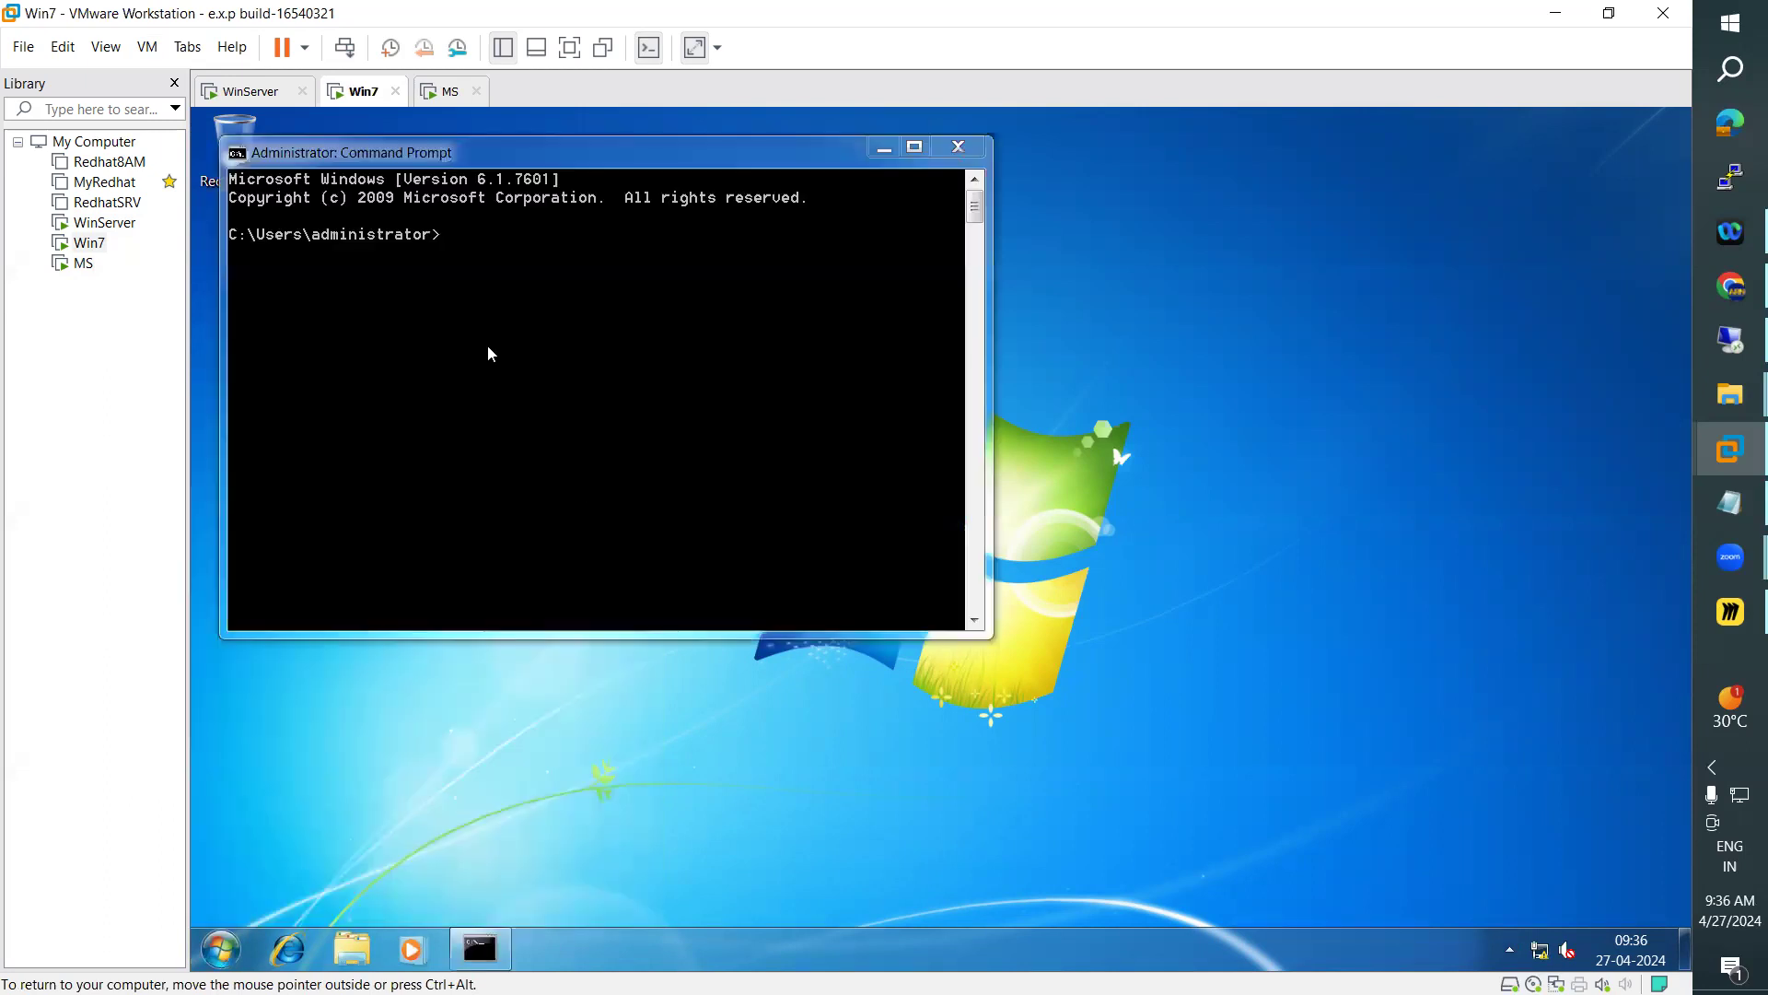
{"action": "type", "text": "net"}
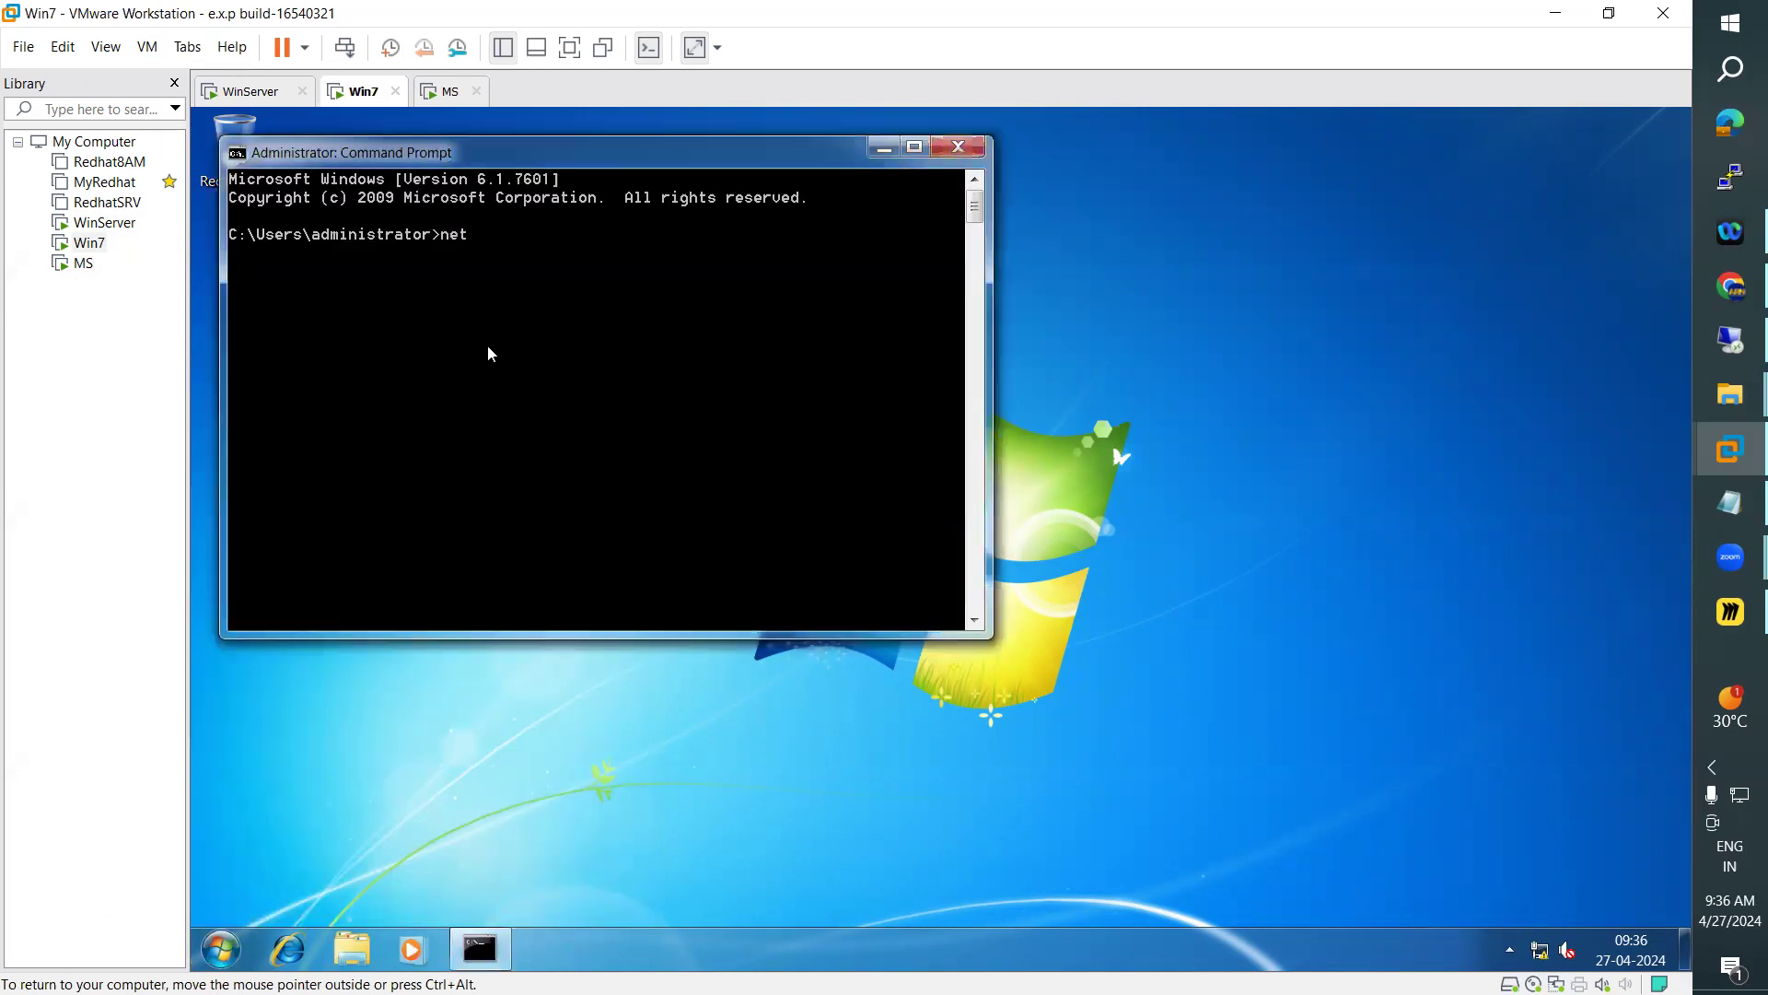
{"action": "type", "text": " accounts"}
{"action": "key", "text": "Return"}
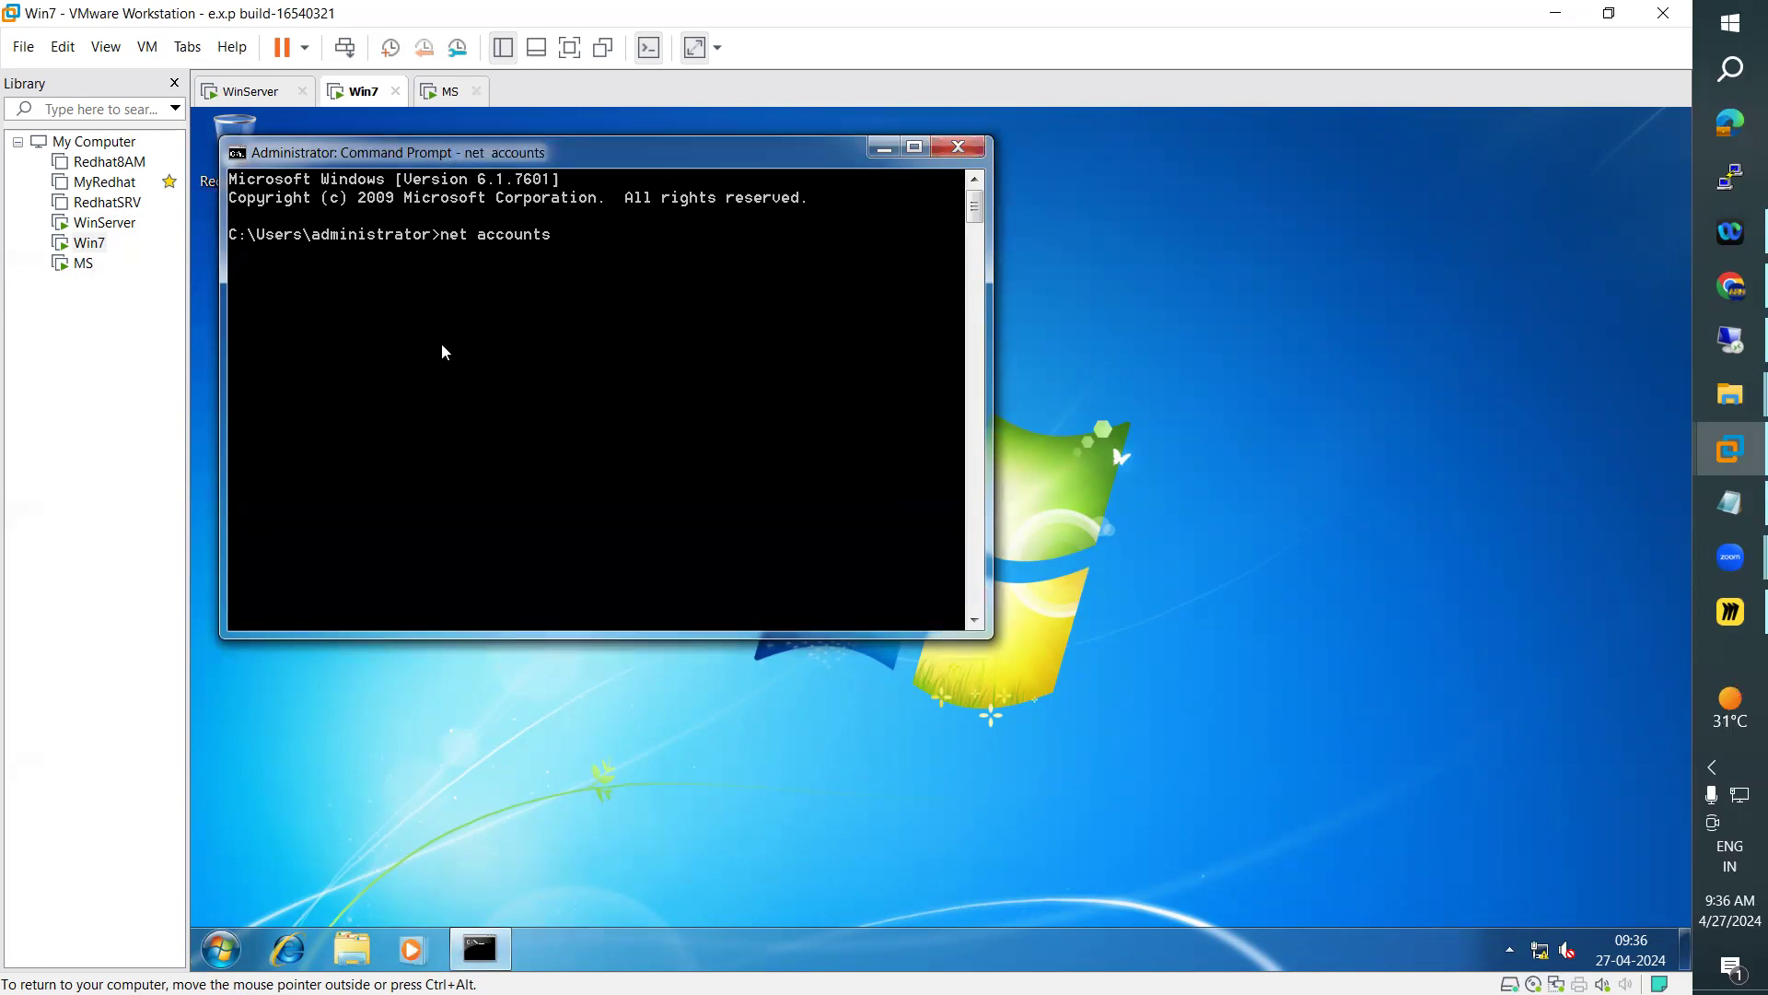
Move the Command Prompt window clear of the desktop icon and highlight the computer role value in its output
{"action": "left_click_drag", "start_coordinate": [746, 156], "coordinate": [1022, 186]}
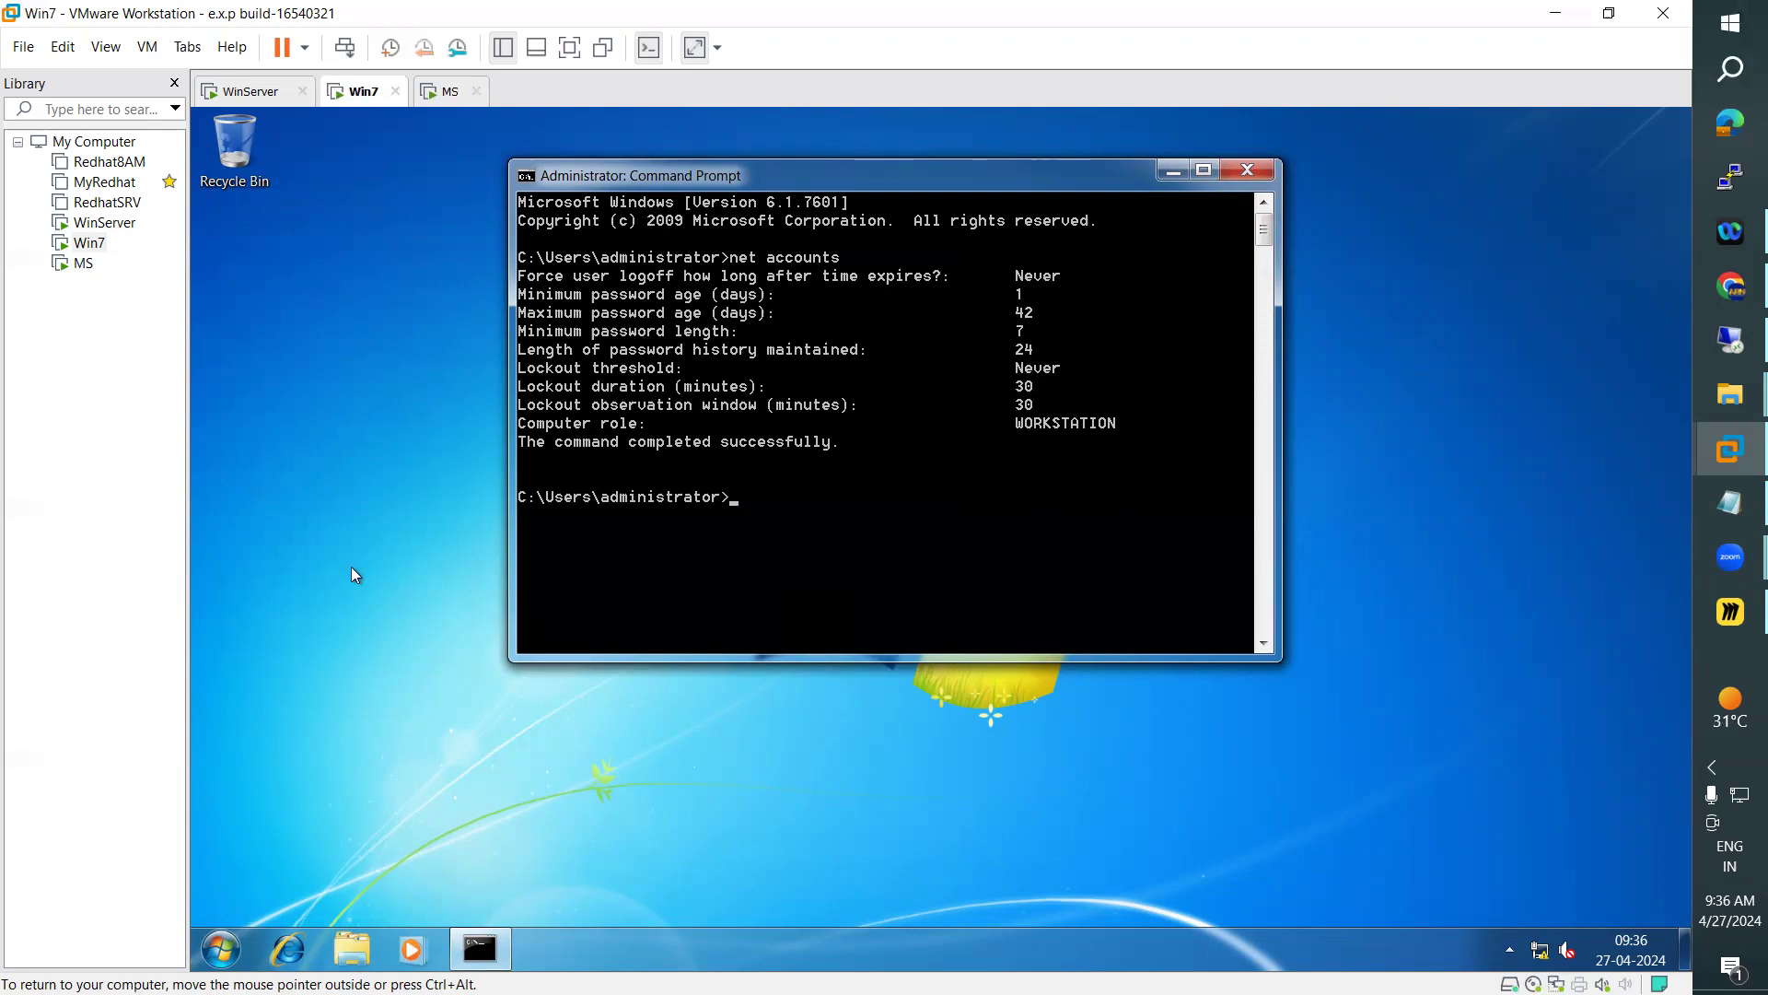
{"action": "right_click", "coordinate": [1017, 424]}
{"action": "left_click", "coordinate": [1022, 430]}
{"action": "left_click_drag", "start_coordinate": [1018, 422], "coordinate": [1119, 421]}
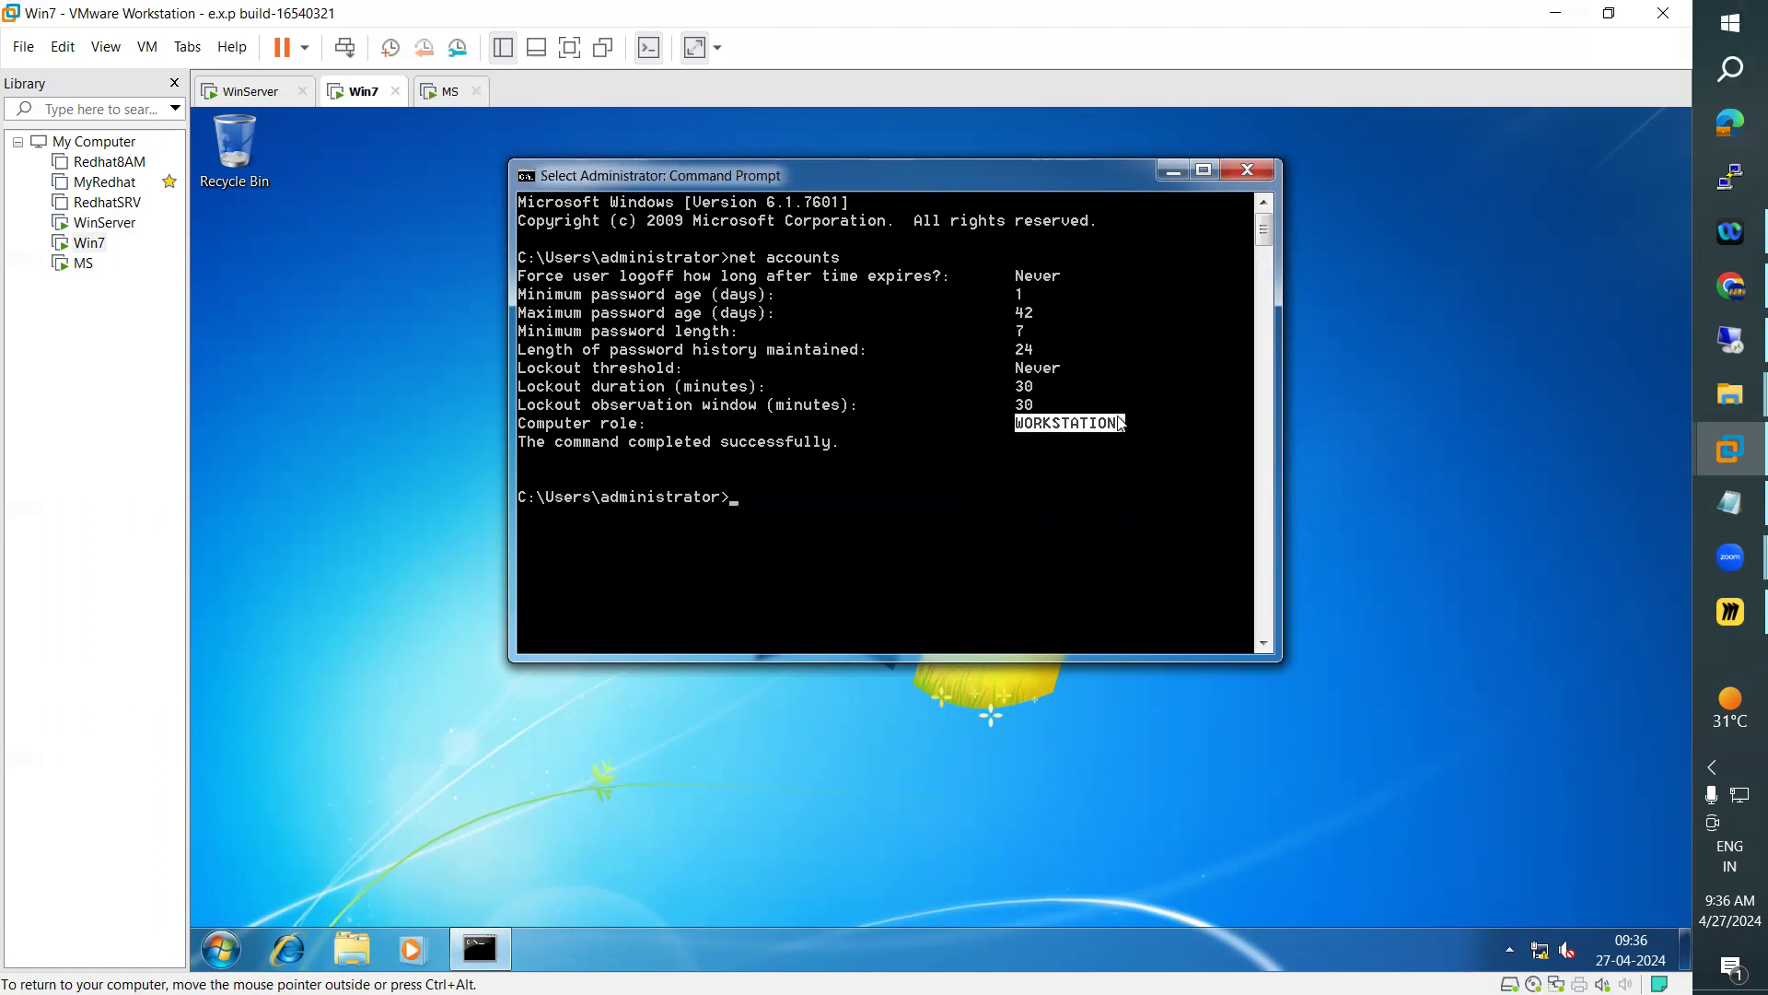
Compare the computer role in the net accounts outputs of WinServer, Win7 and MS, ending on Win7
{"action": "left_click", "coordinate": [242, 93]}
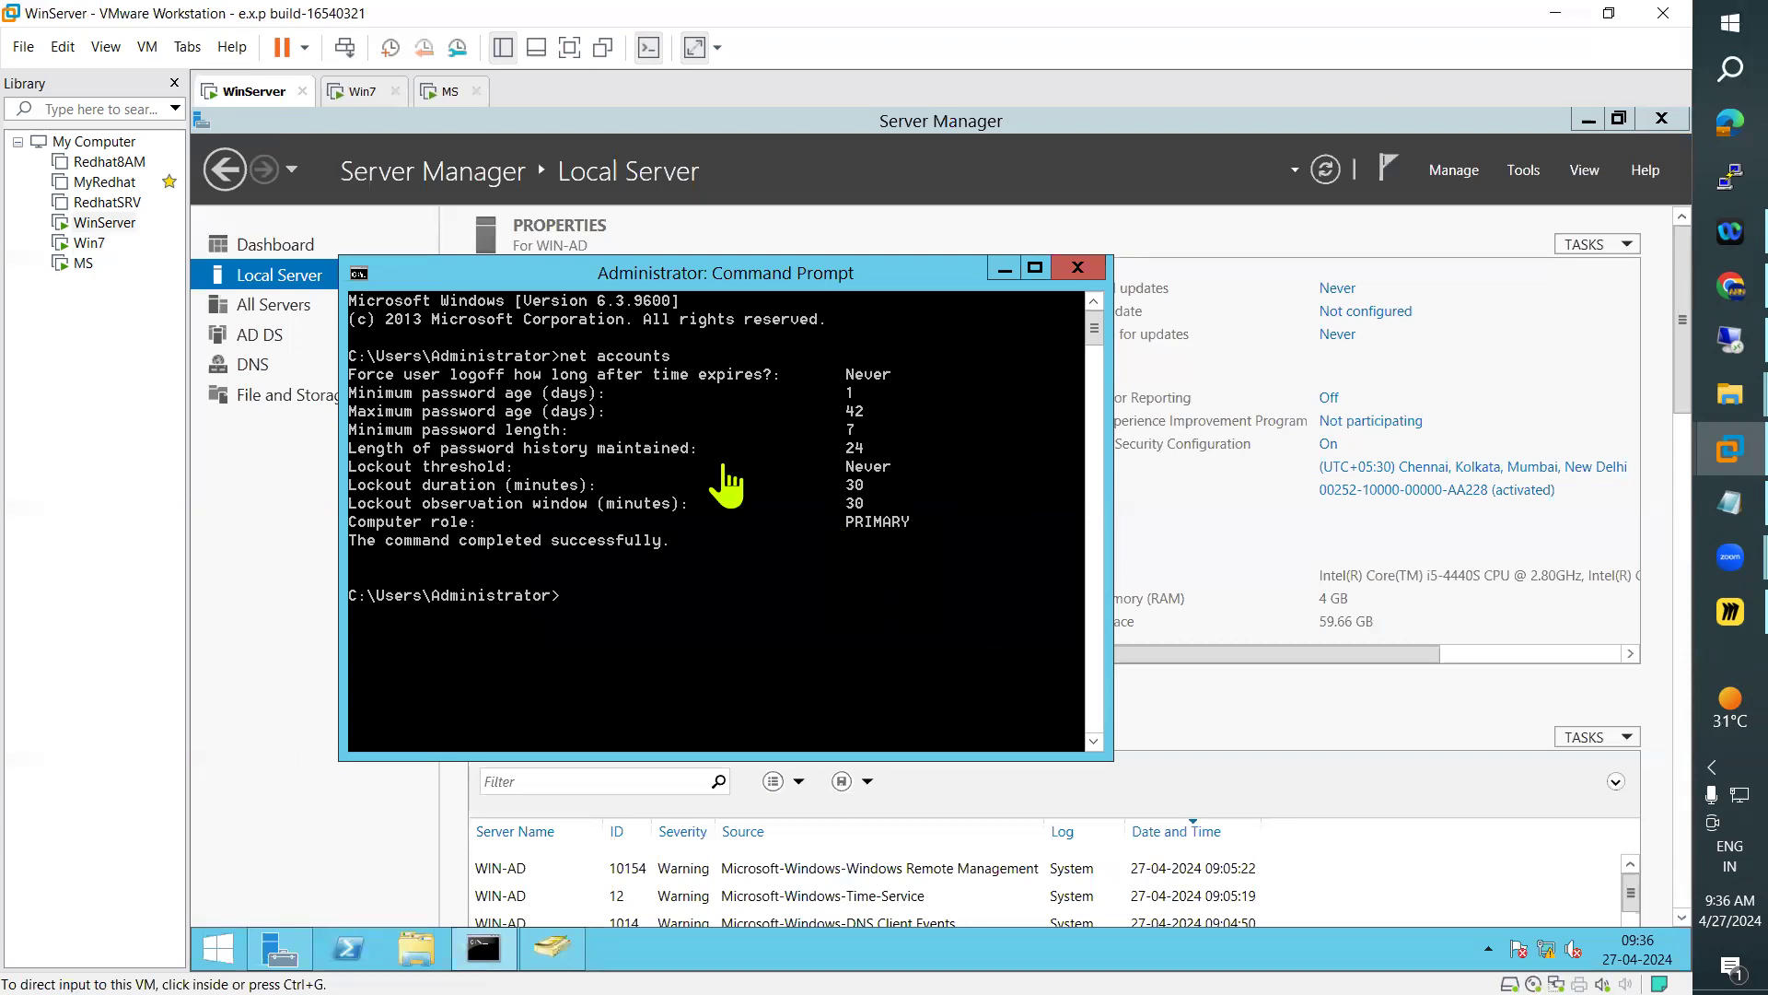
{"action": "left_click", "coordinate": [362, 90]}
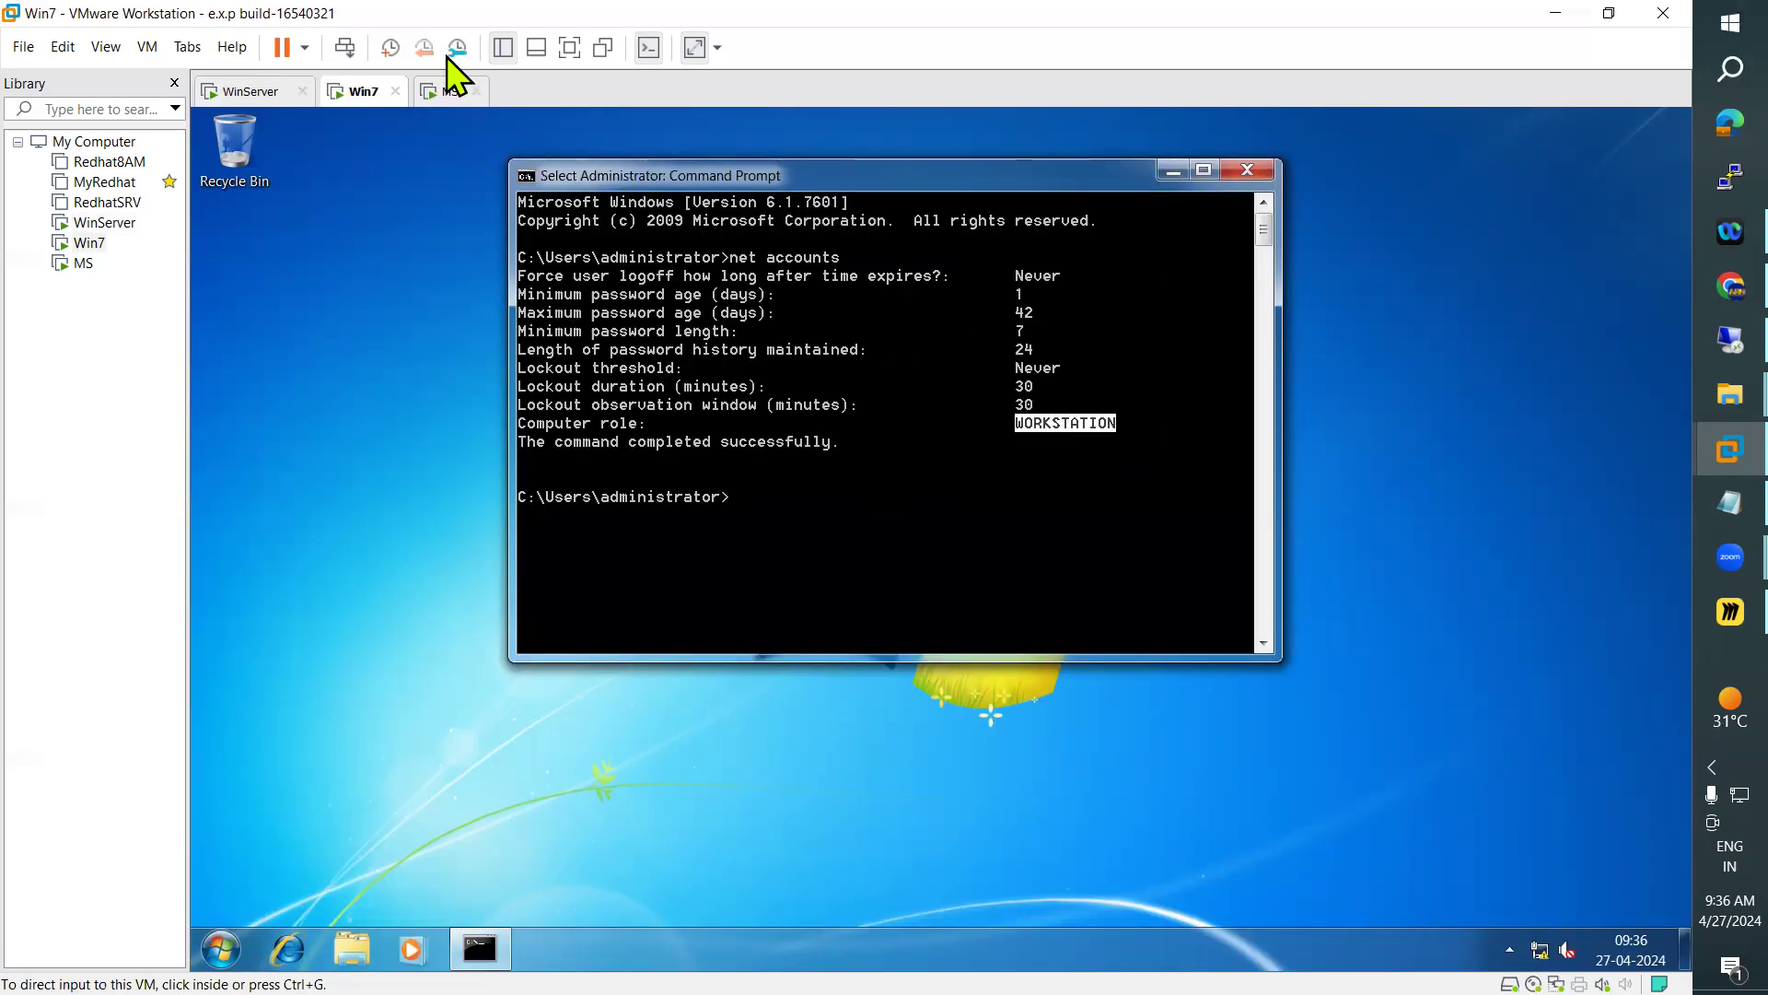
{"action": "left_click", "coordinate": [449, 91]}
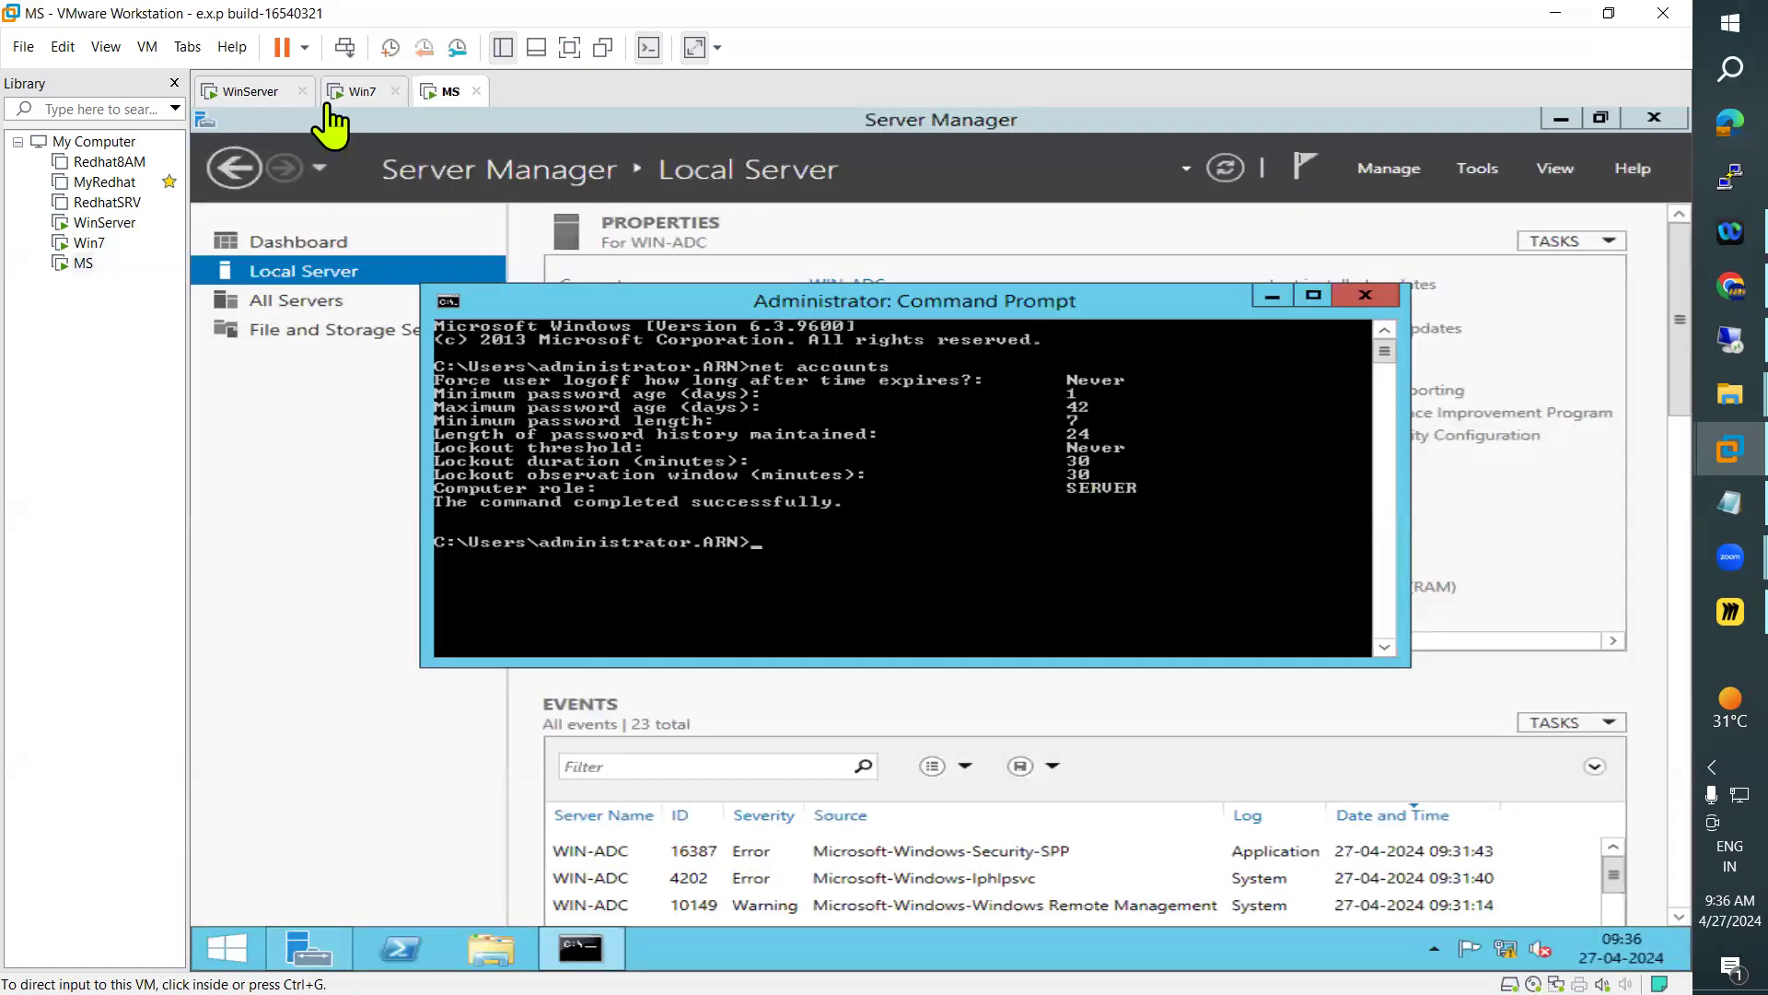
{"action": "left_click", "coordinate": [362, 92]}
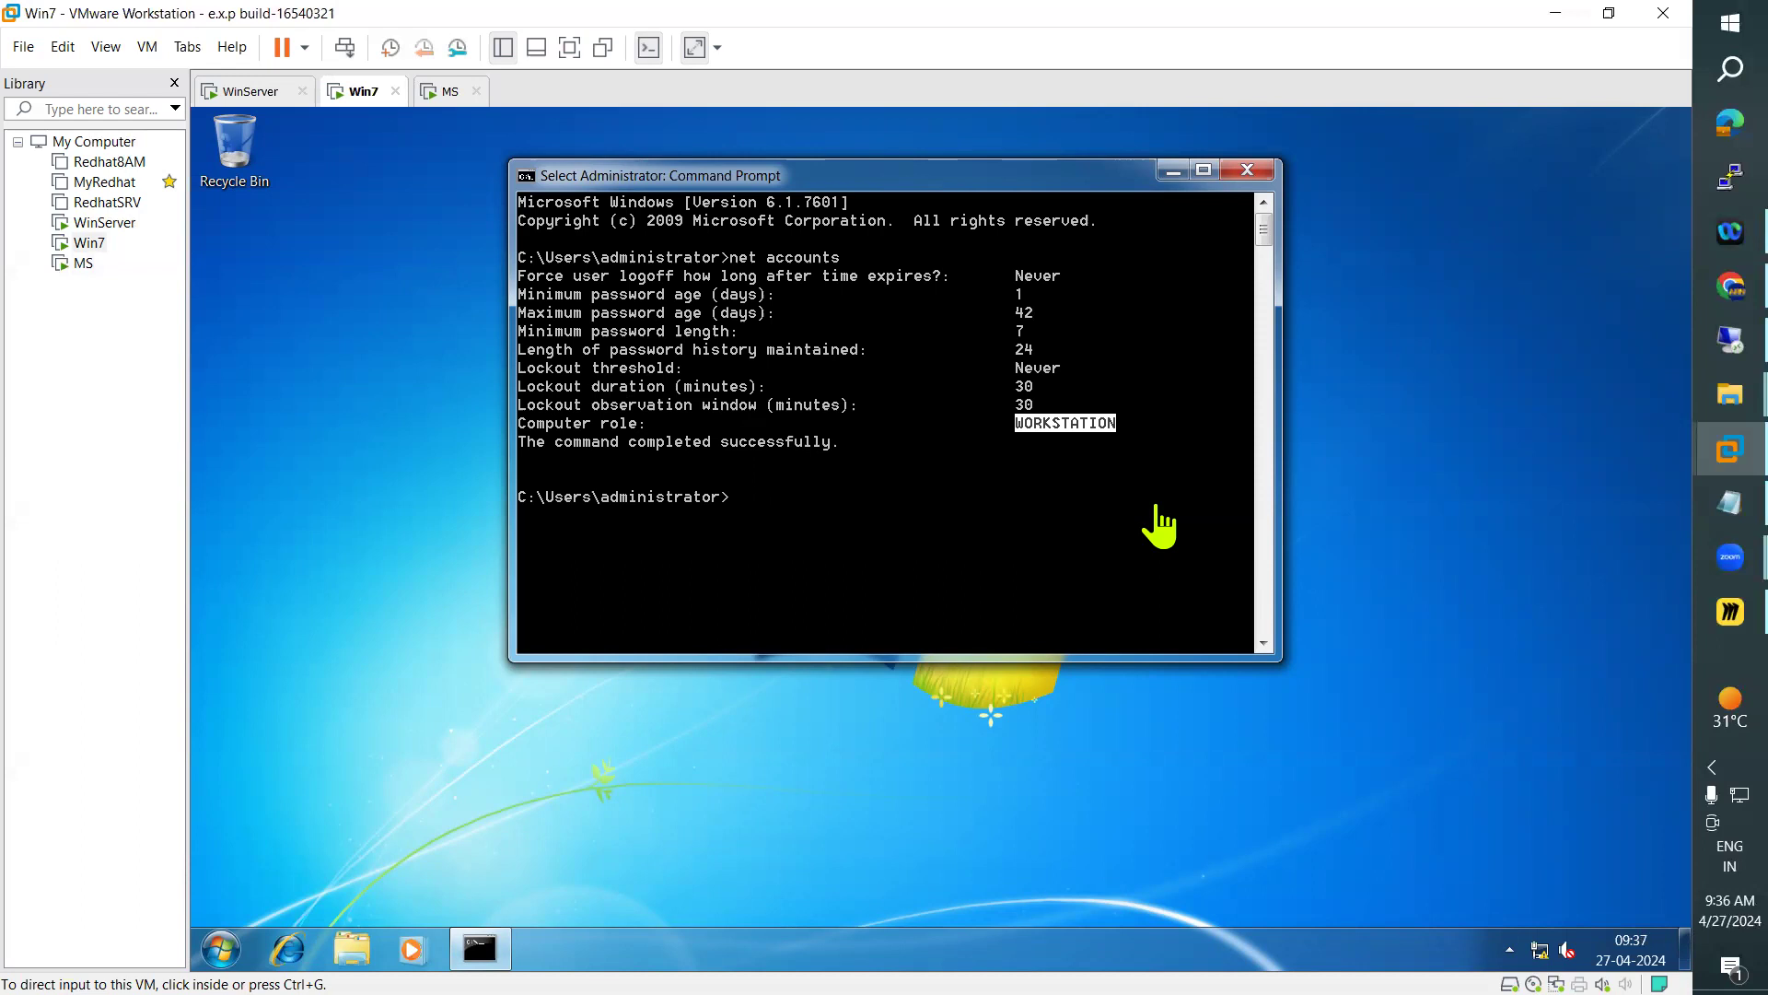
Recheck the computer role on WinServer and MS against Win7, and consult the Day08 member server notes in Notepad
{"action": "left_click", "coordinate": [267, 91]}
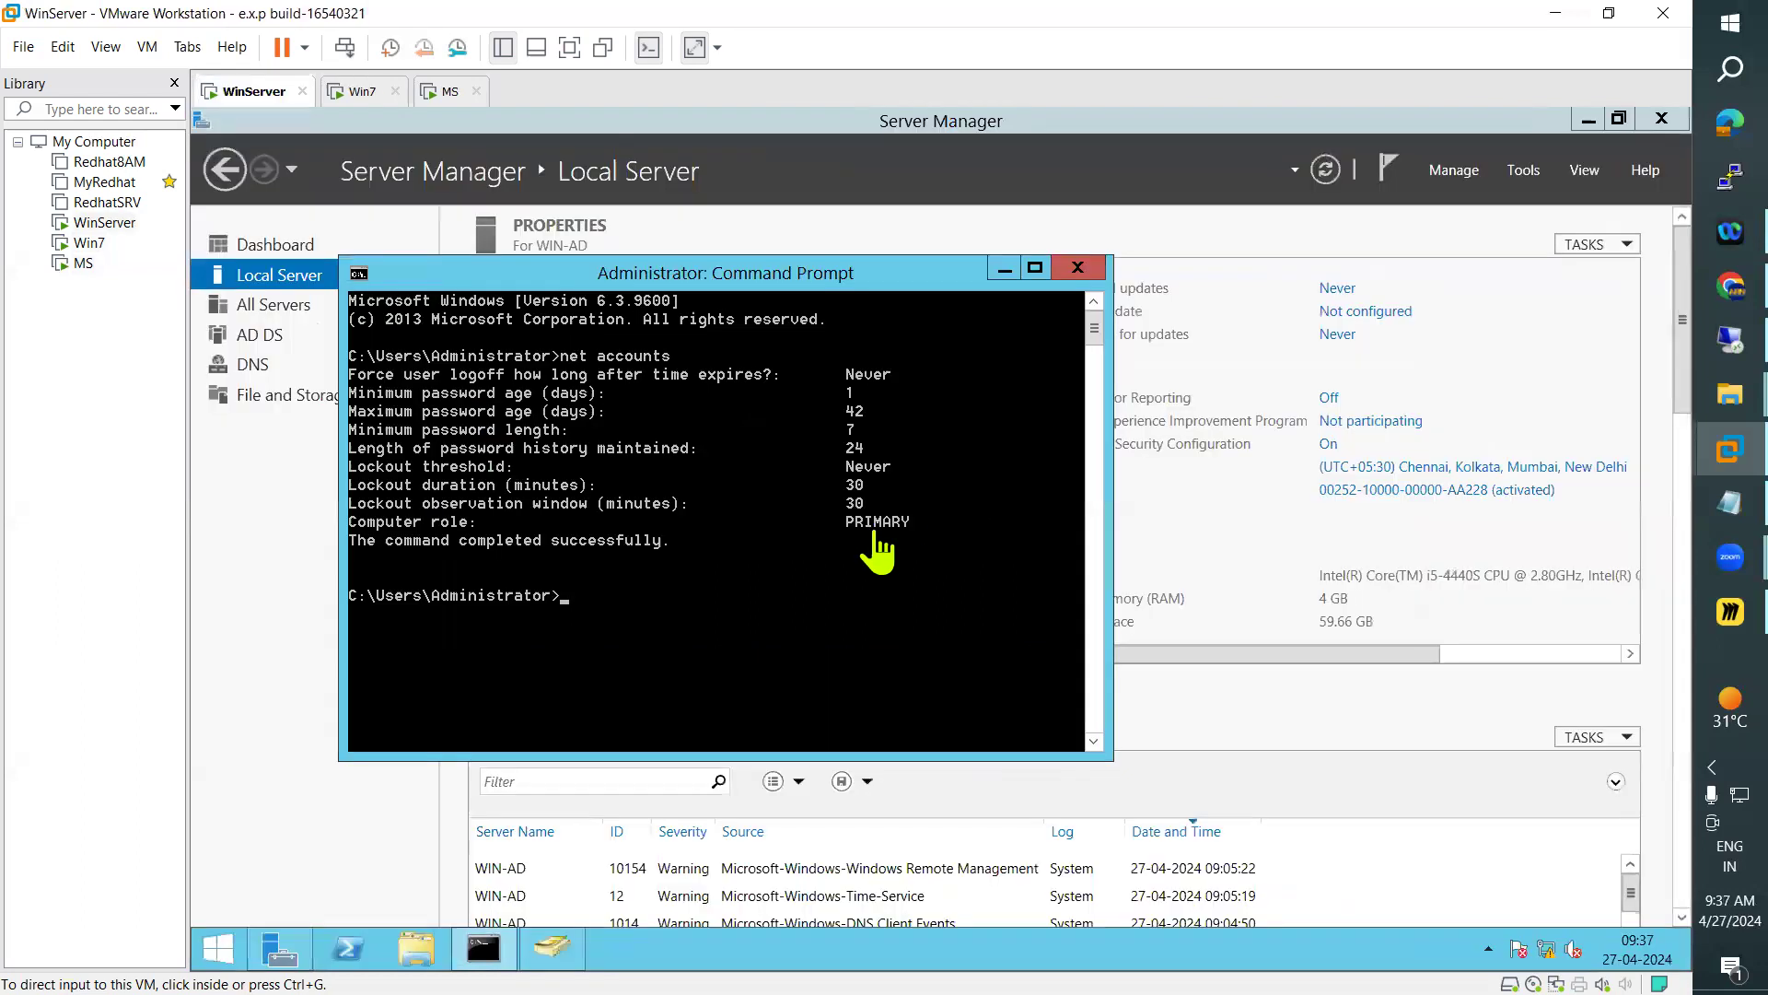
{"action": "left_click", "coordinate": [876, 537]}
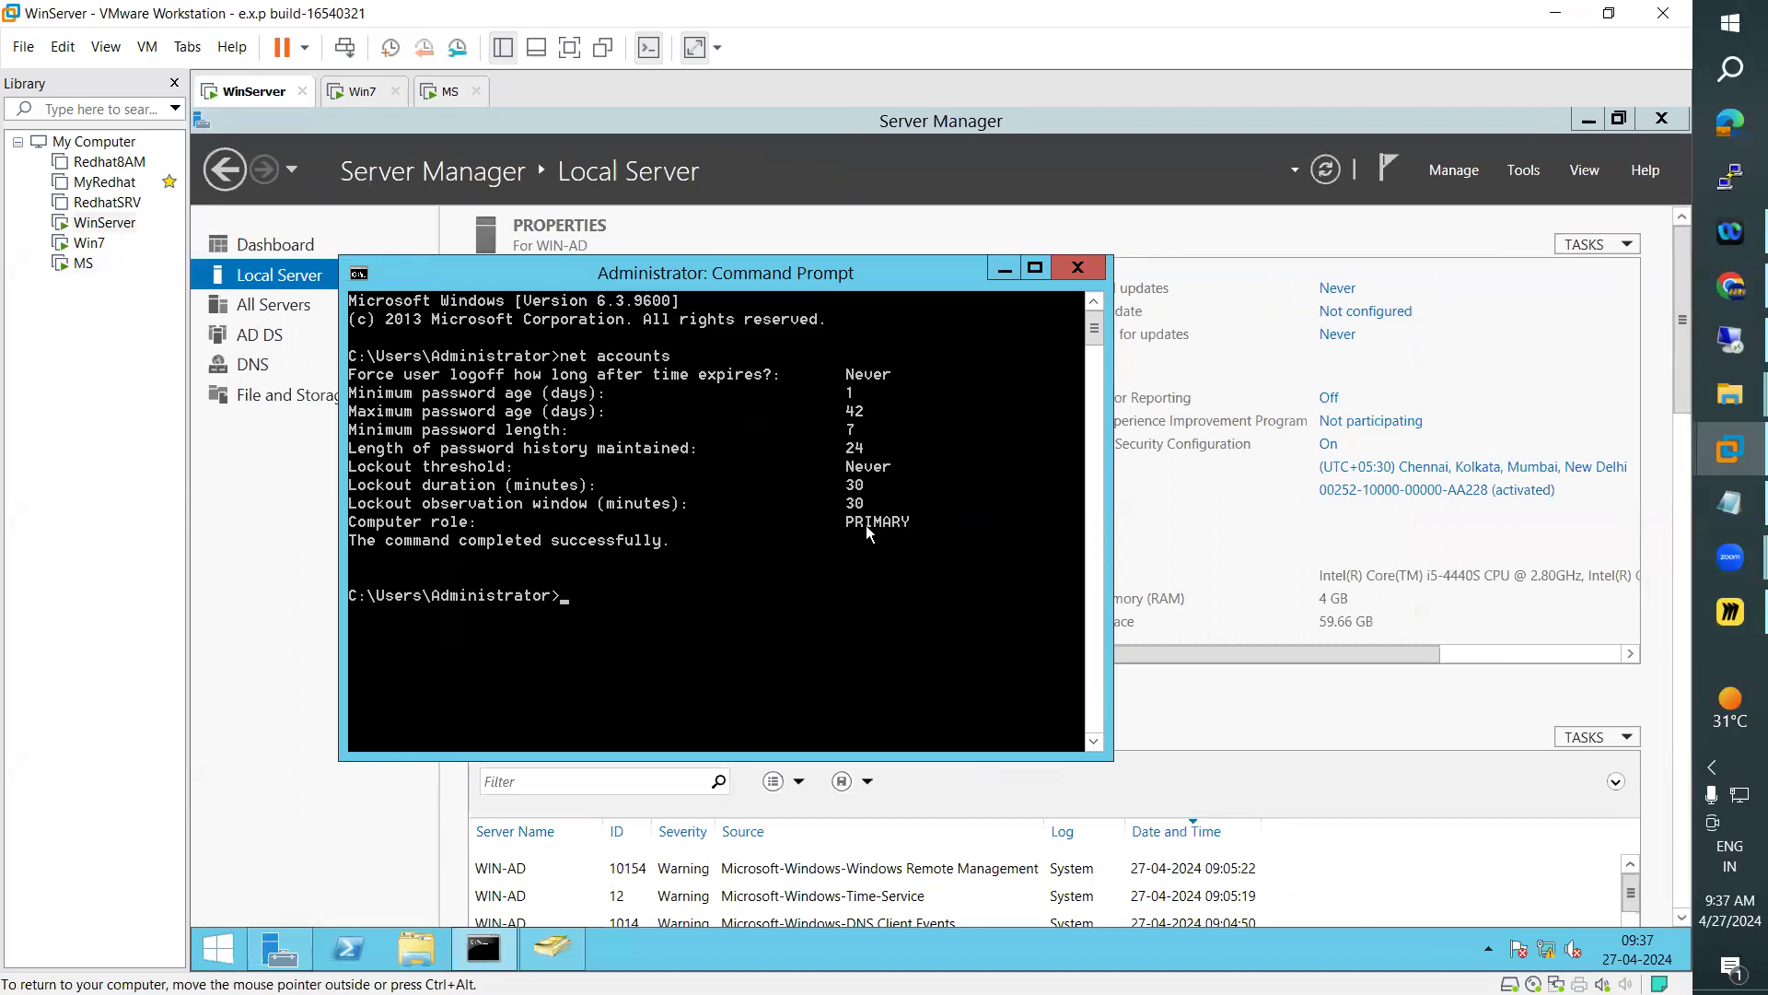
{"action": "left_click", "coordinate": [361, 92]}
{"action": "left_click", "coordinate": [429, 91]}
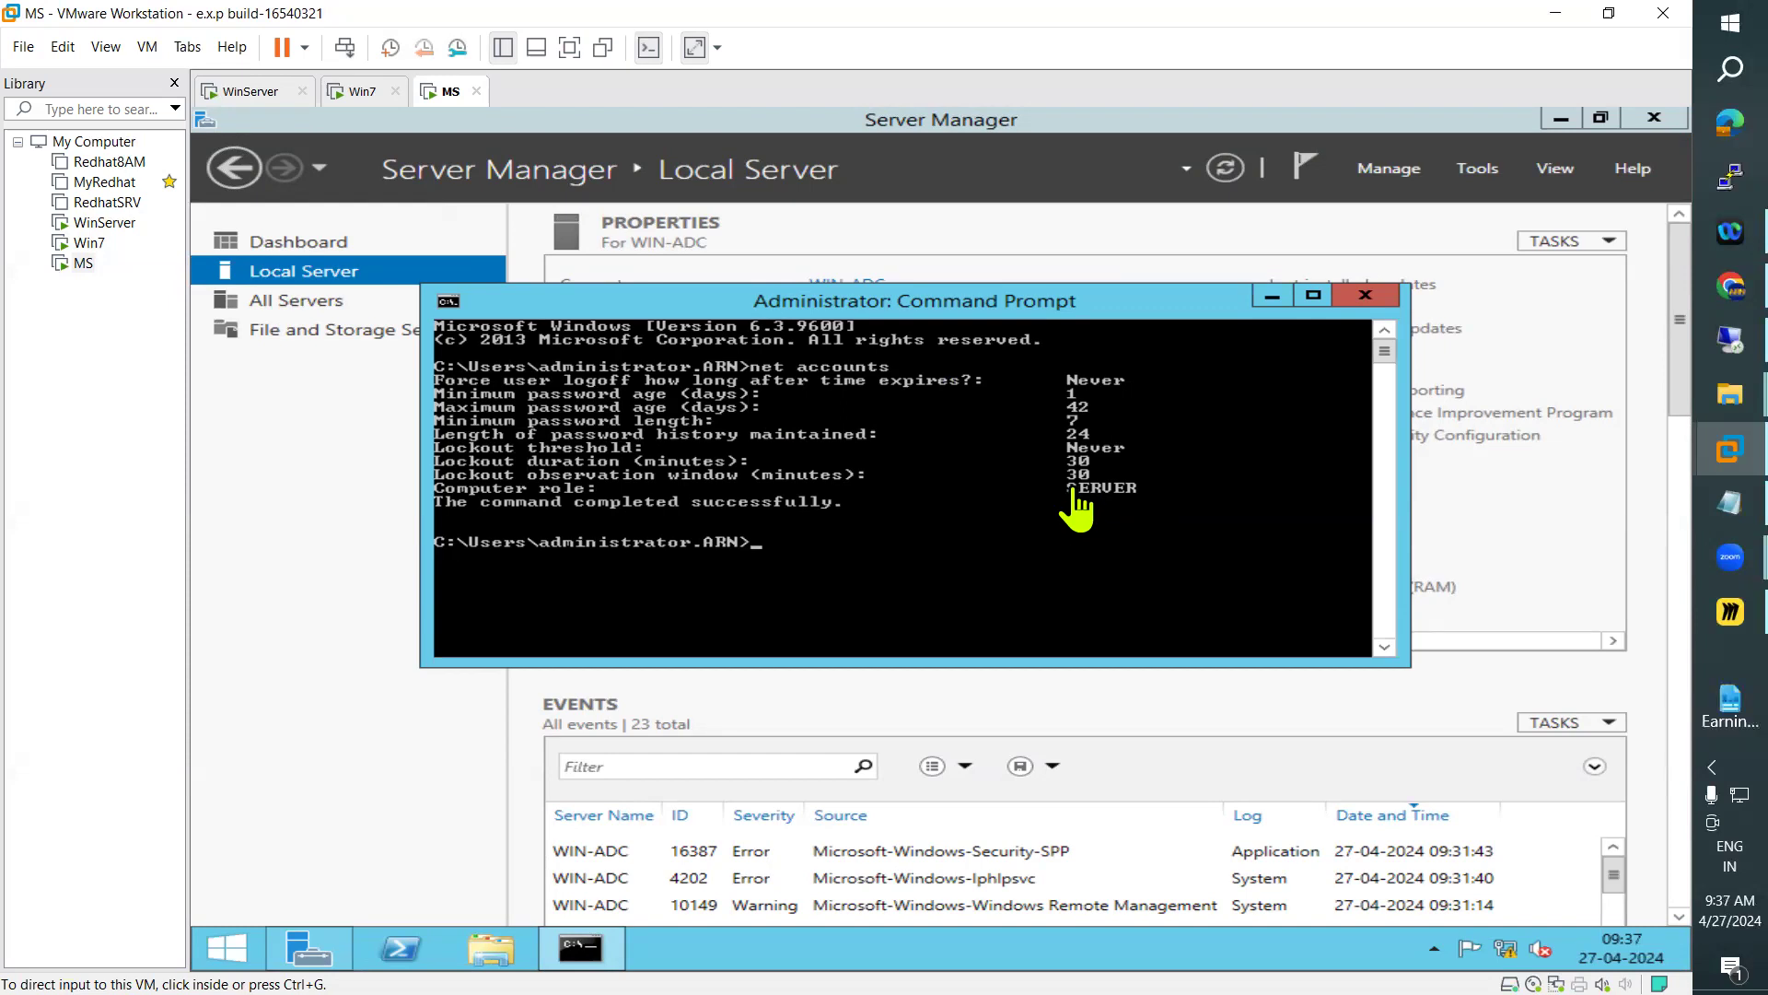
{"action": "left_click", "coordinate": [1699, 512]}
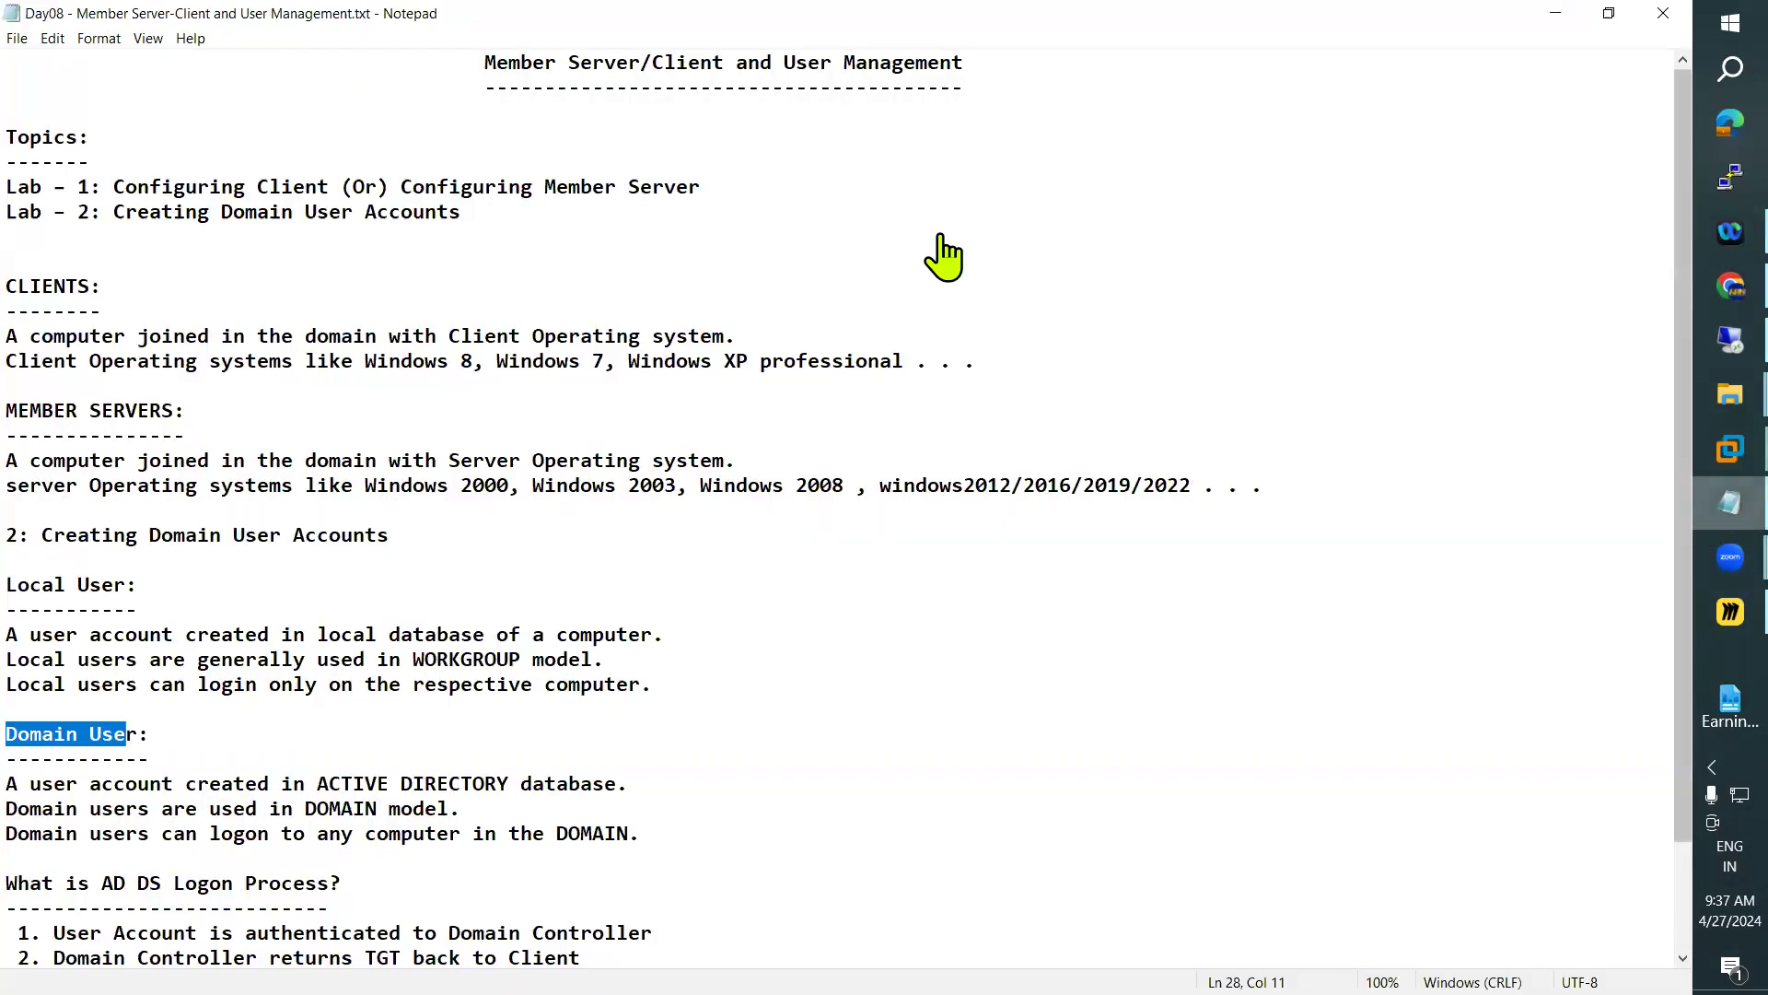
{"action": "key", "text": "alt+Tab"}
{"action": "left_click", "coordinate": [365, 92]}
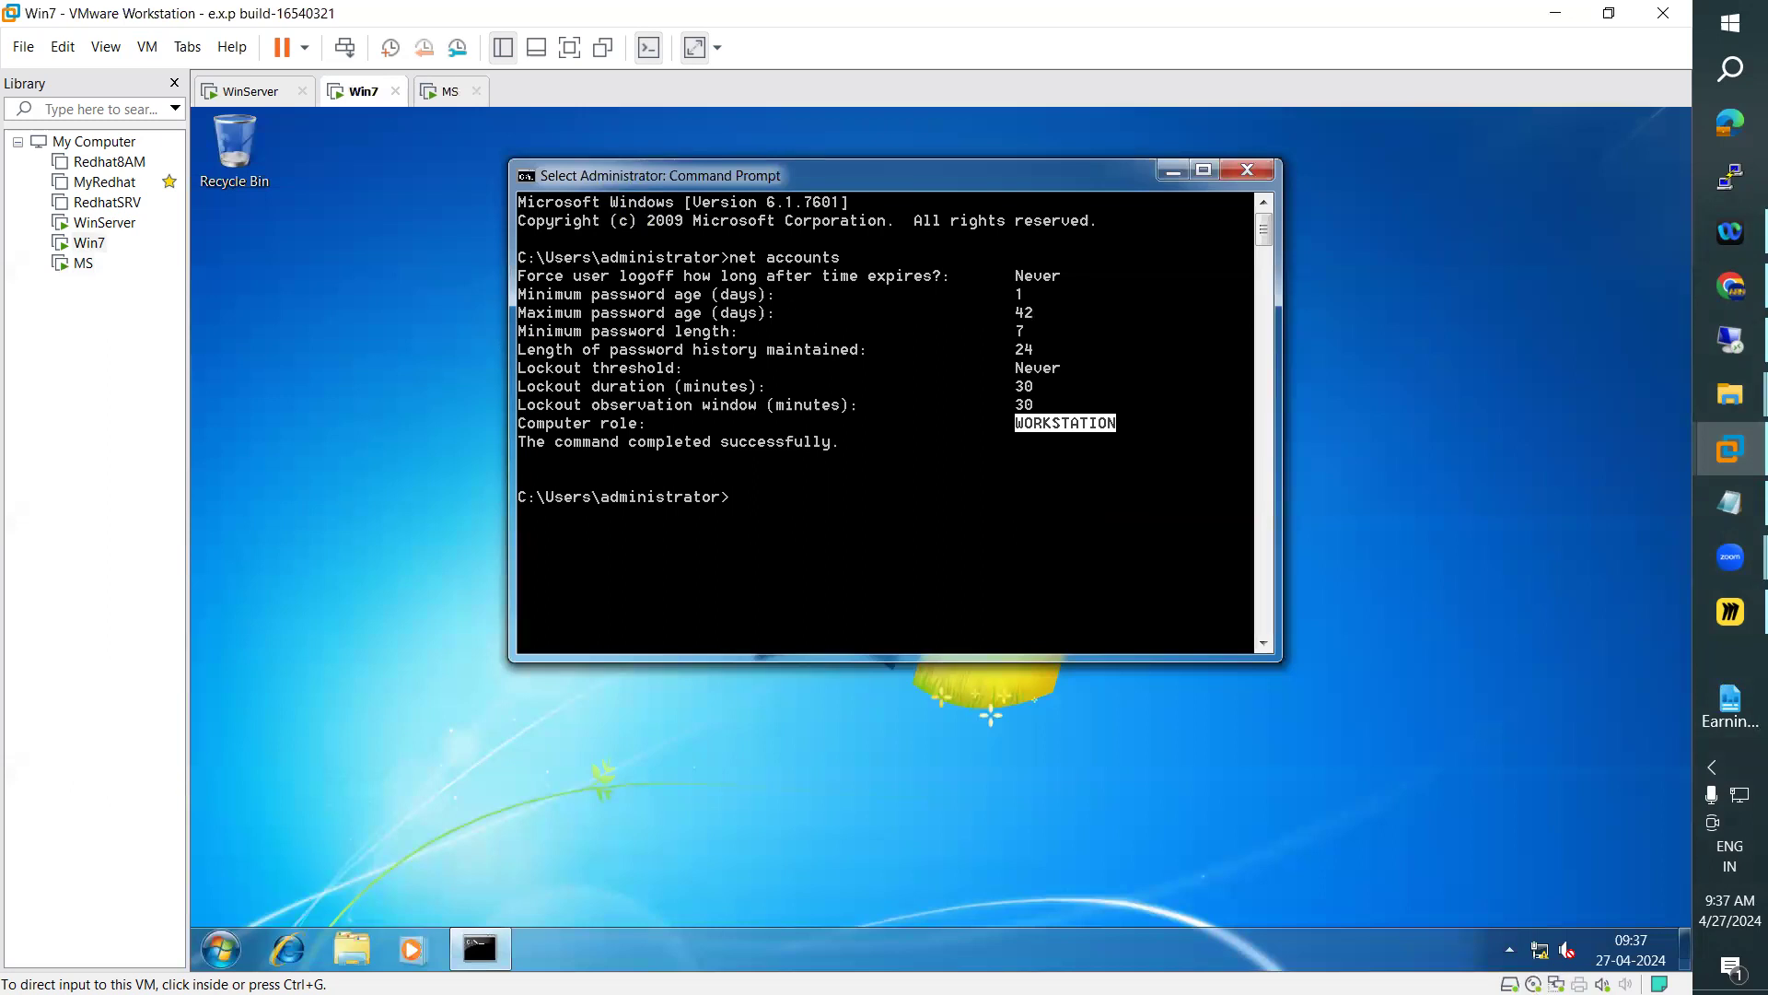
Check which account is signed in on Win7 and on MS from their Start menus
{"action": "left_click", "coordinate": [221, 948]}
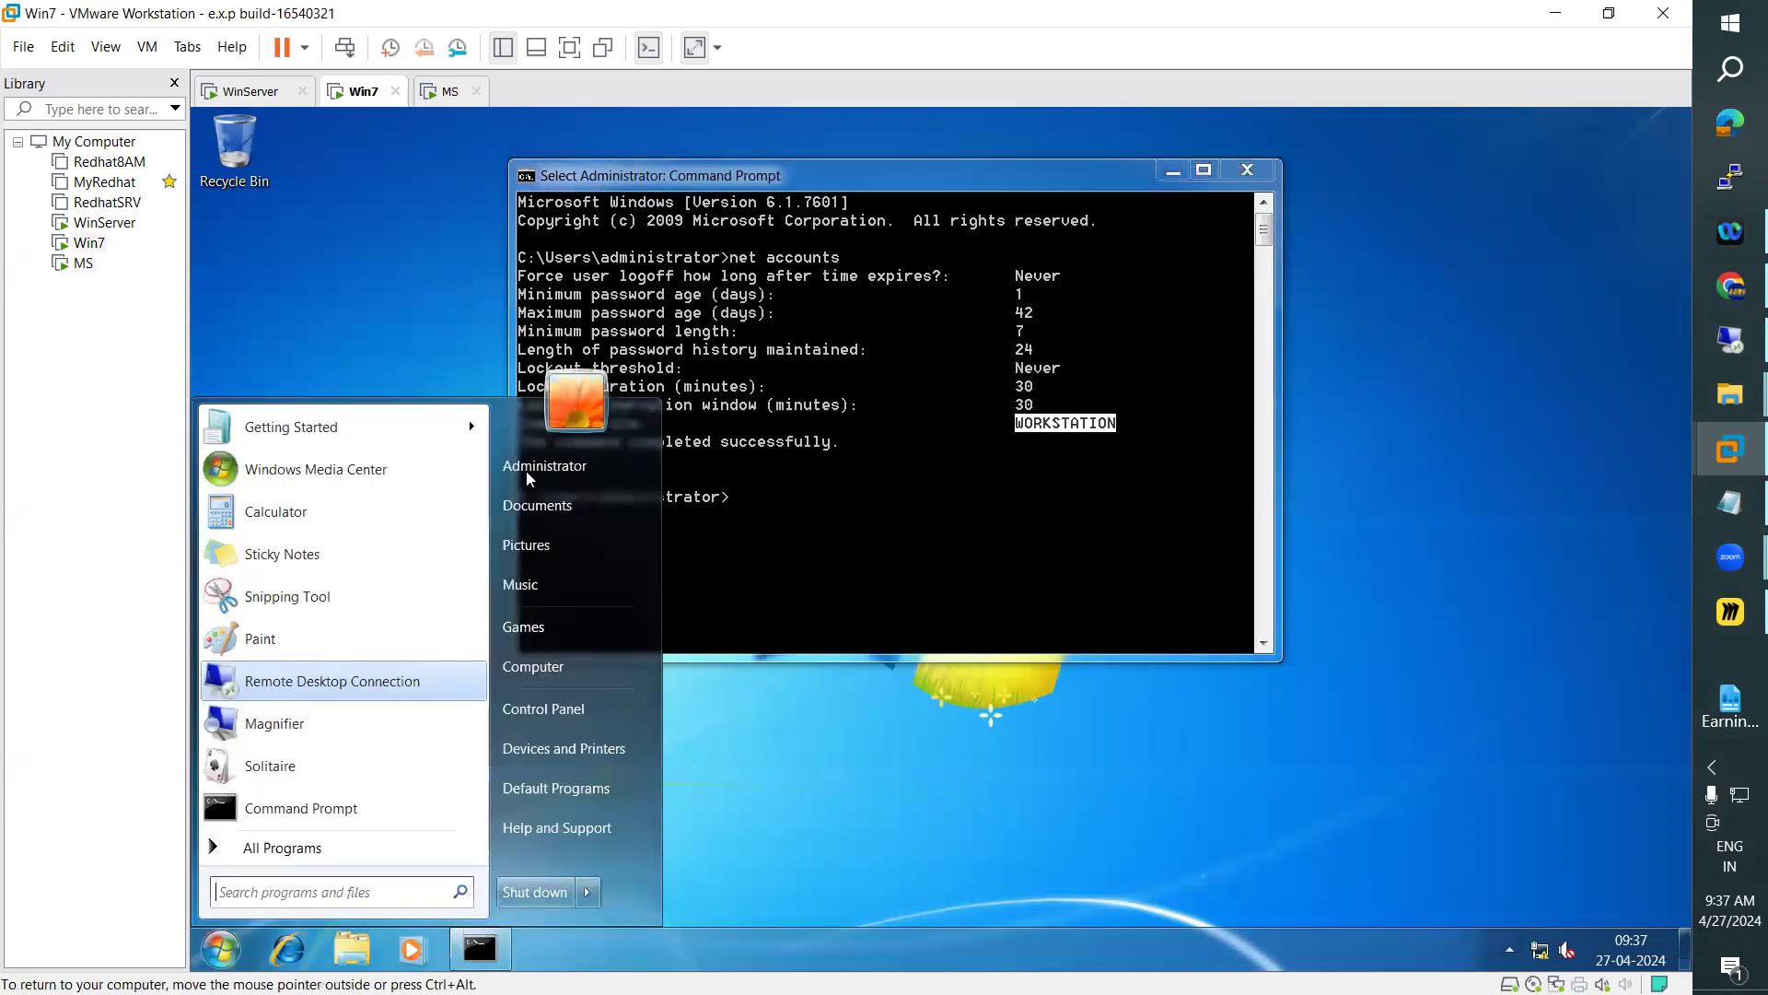
{"action": "left_click", "coordinate": [449, 95]}
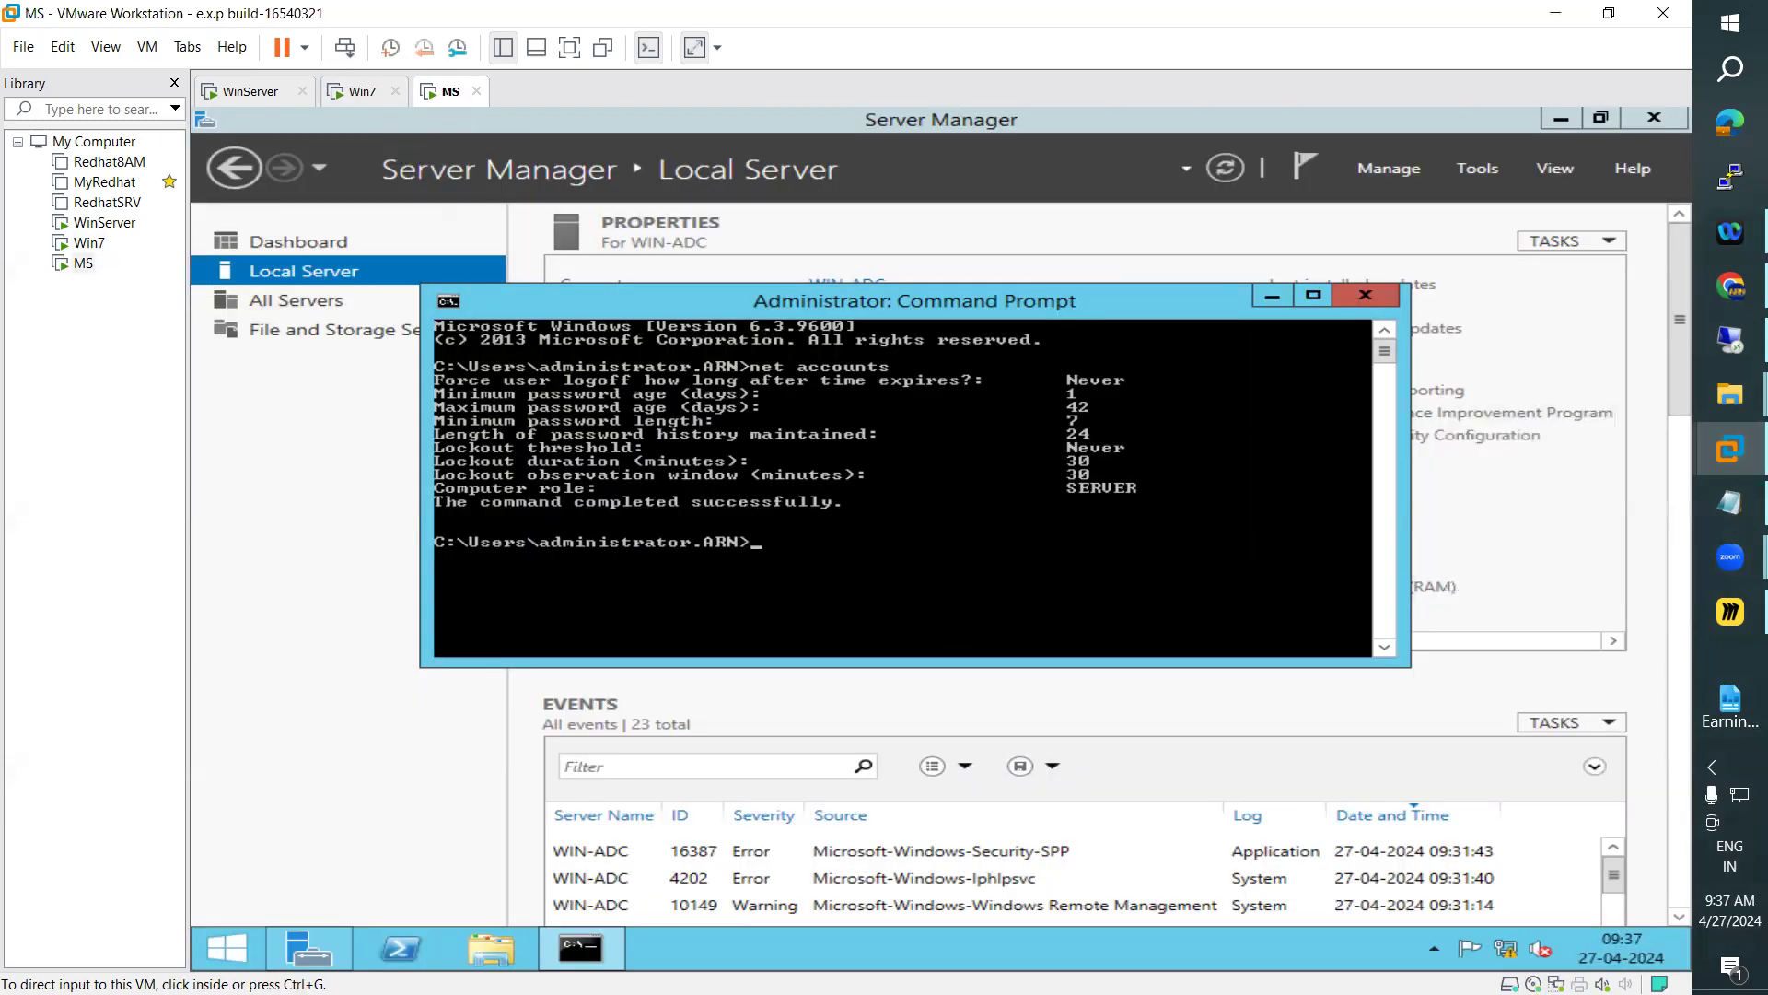
{"action": "left_click", "coordinate": [229, 951]}
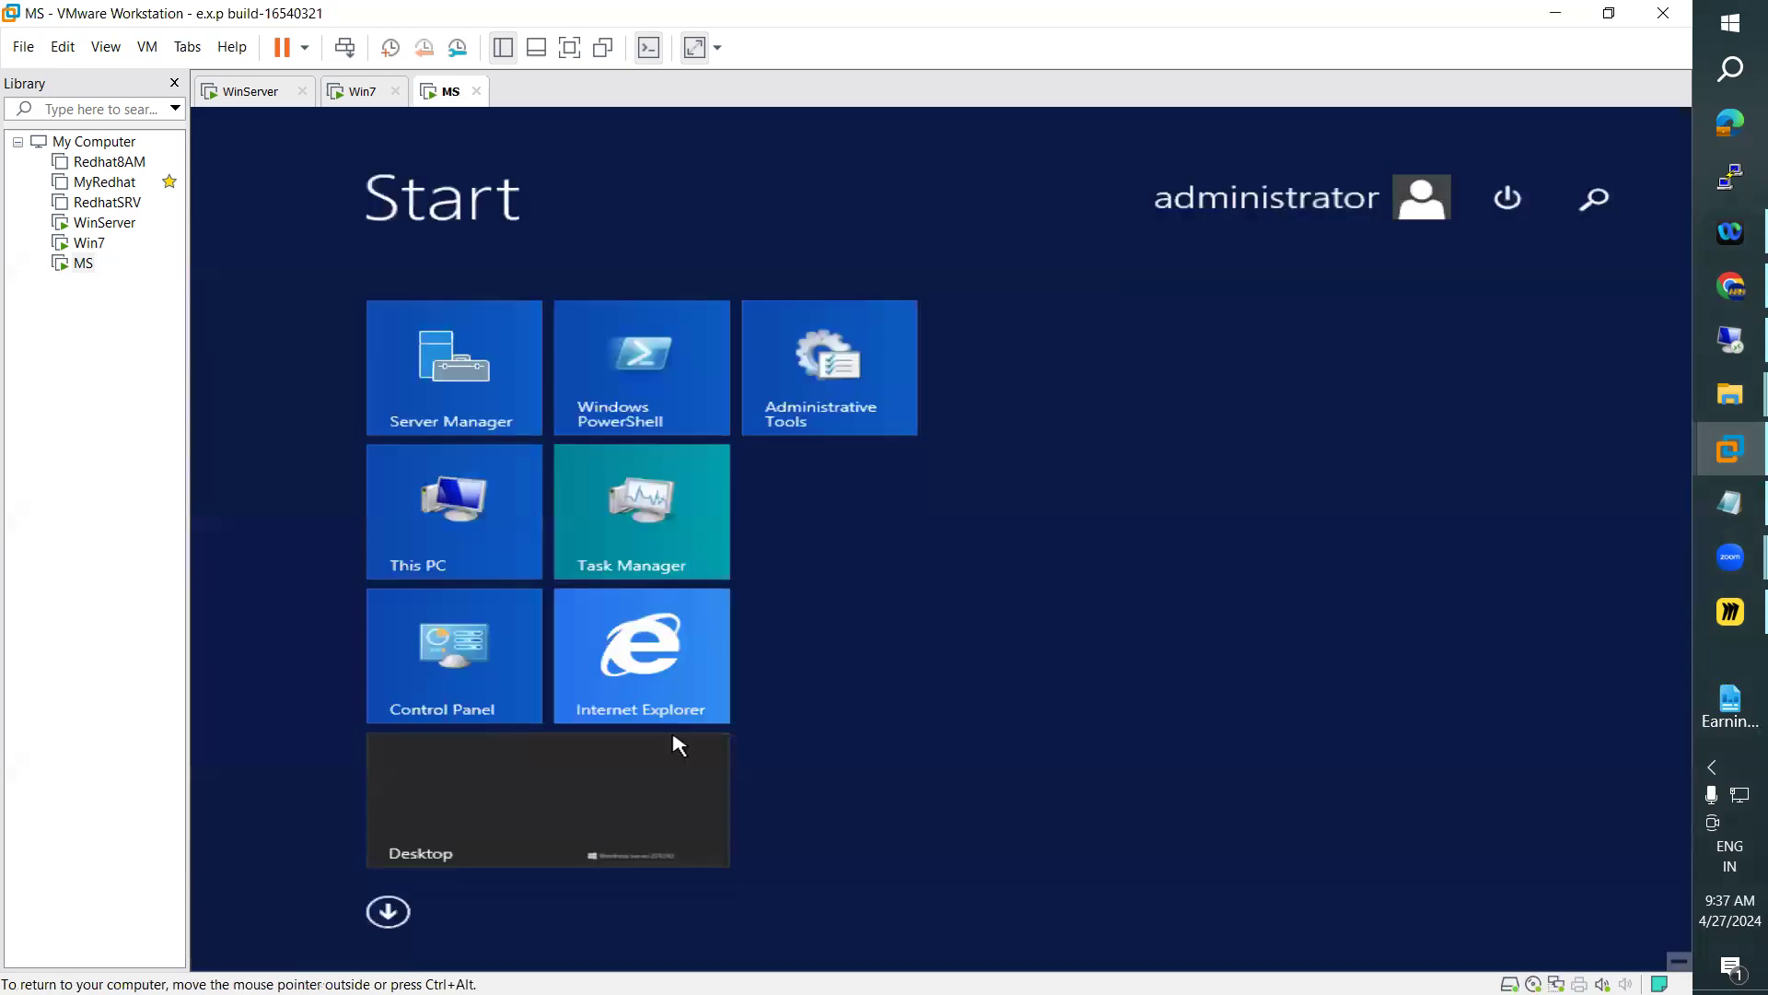
{"action": "left_click", "coordinate": [299, 237]}
On WinServer, view the domain's Users container, close Active Directory Users and Computers, and reopen it from Server Manager
{"action": "left_click", "coordinate": [253, 91]}
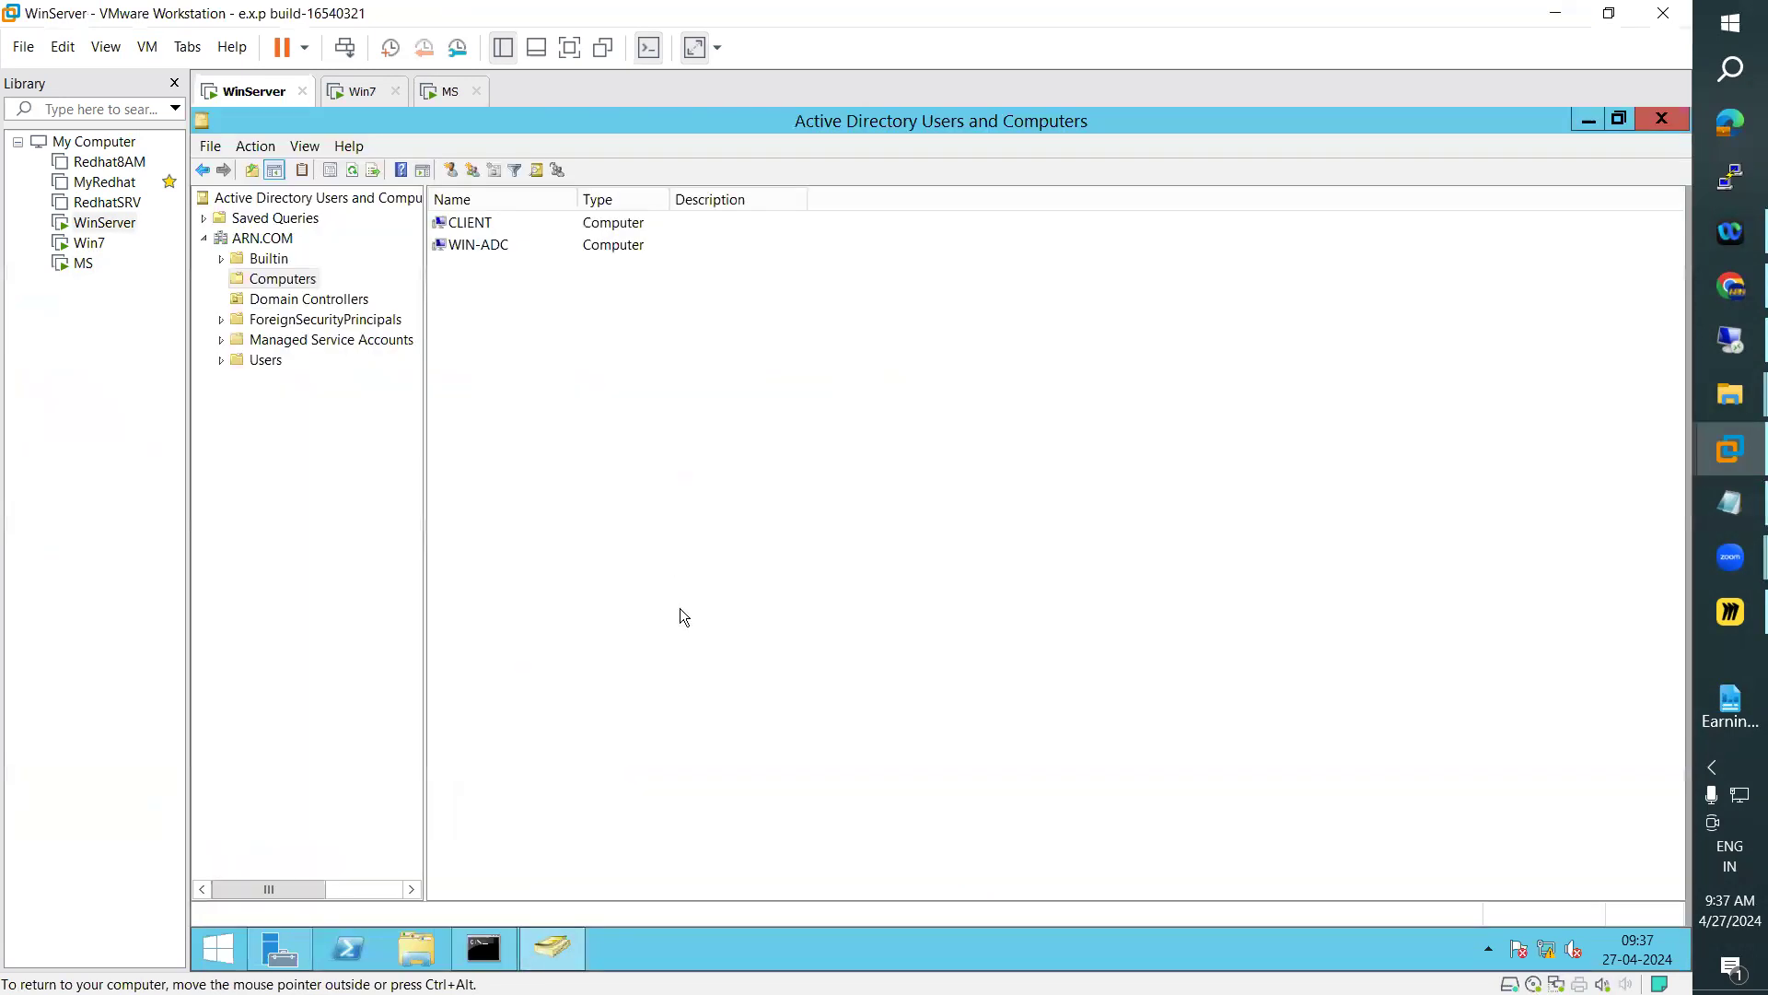
{"action": "left_click", "coordinate": [262, 363]}
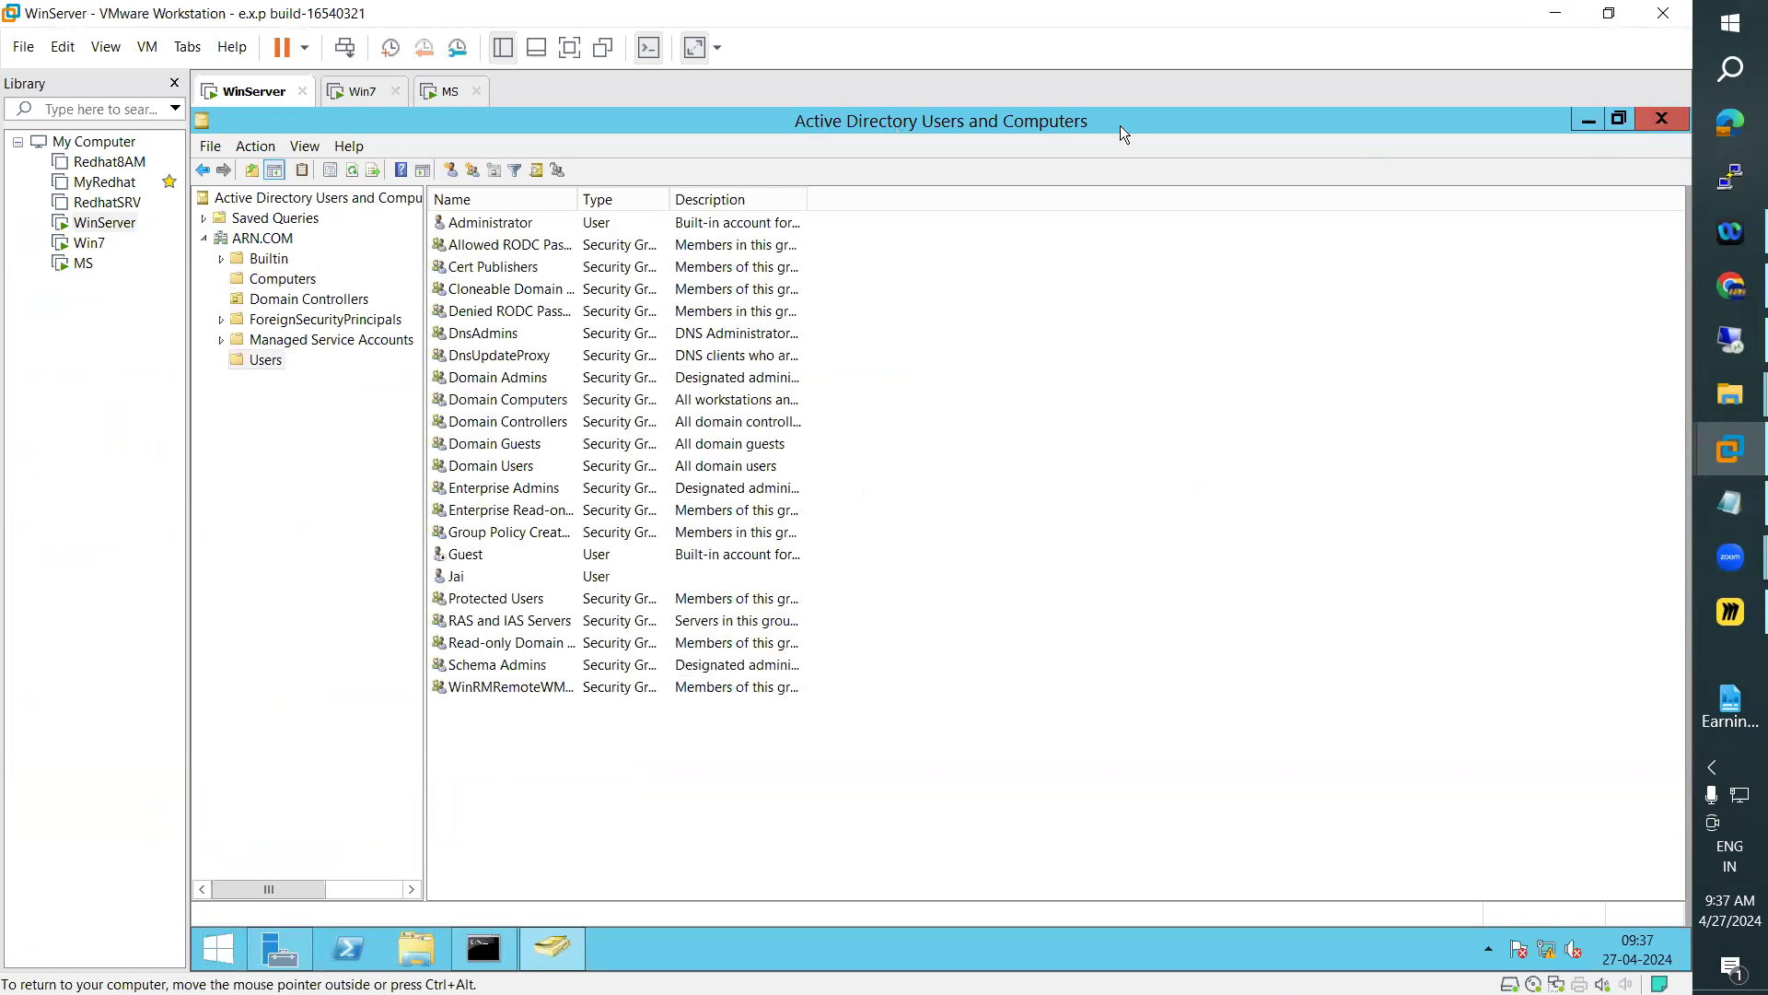
{"action": "left_click", "coordinate": [1661, 118]}
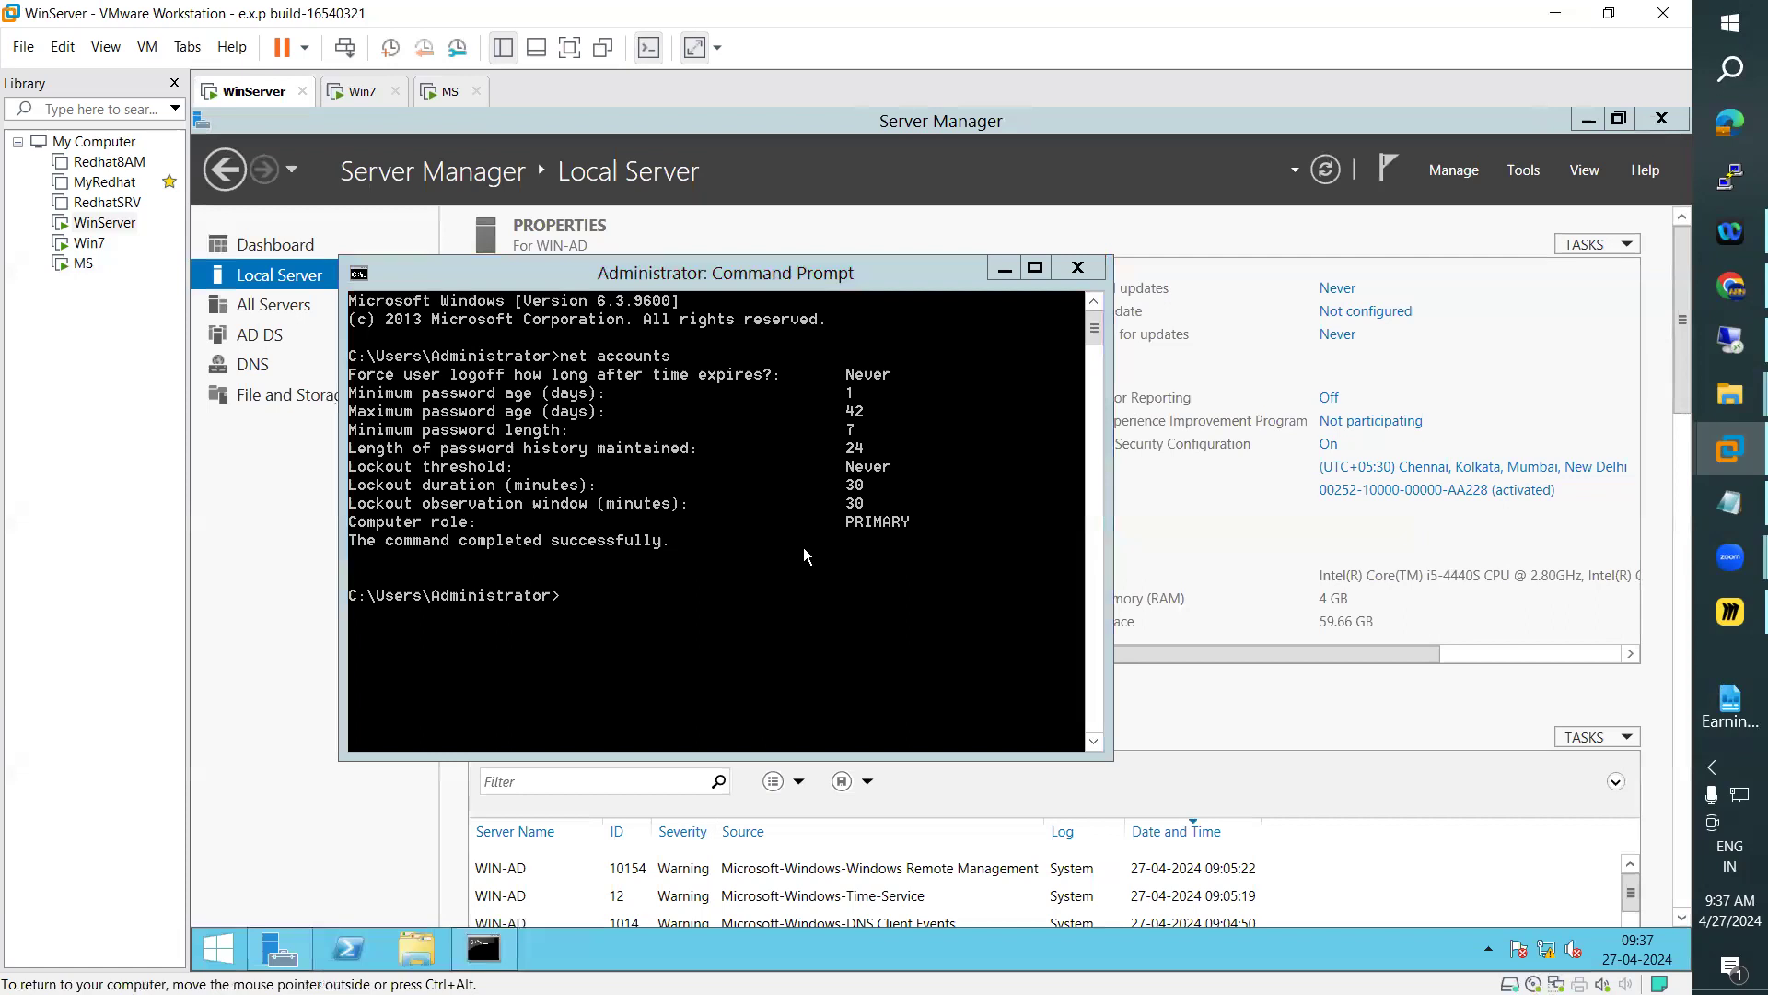
{"action": "left_click", "coordinate": [1524, 171]}
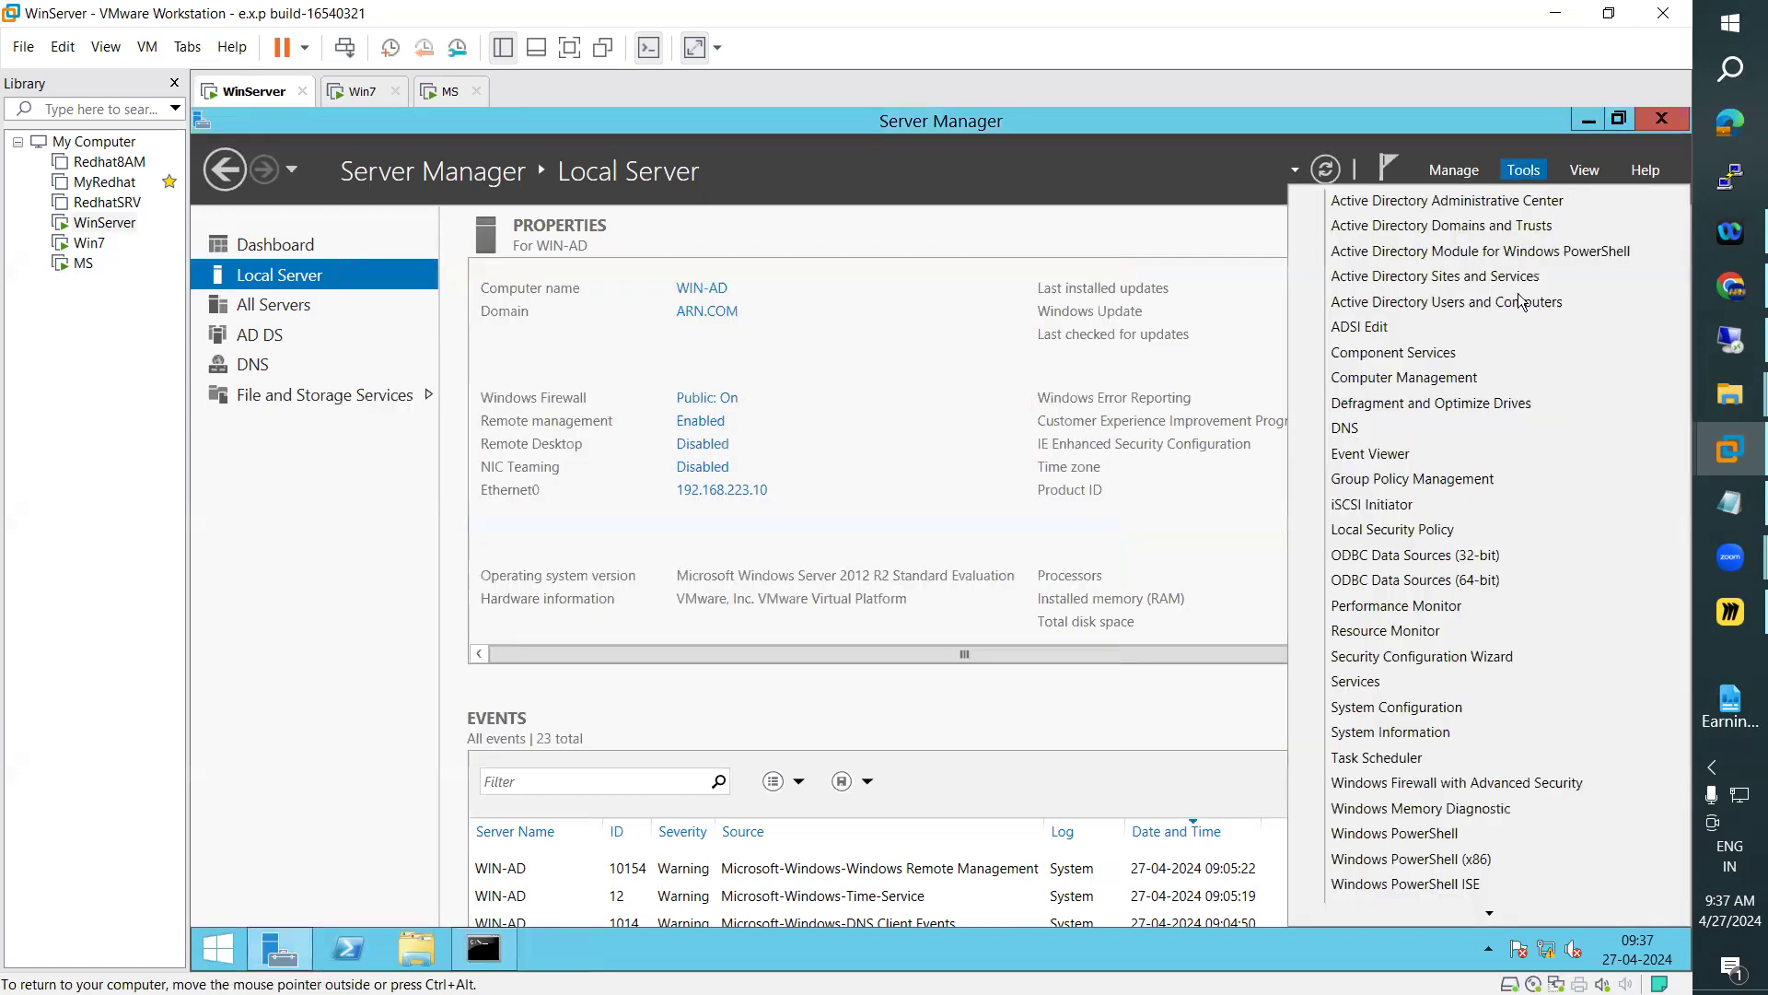
{"action": "left_click", "coordinate": [1465, 304]}
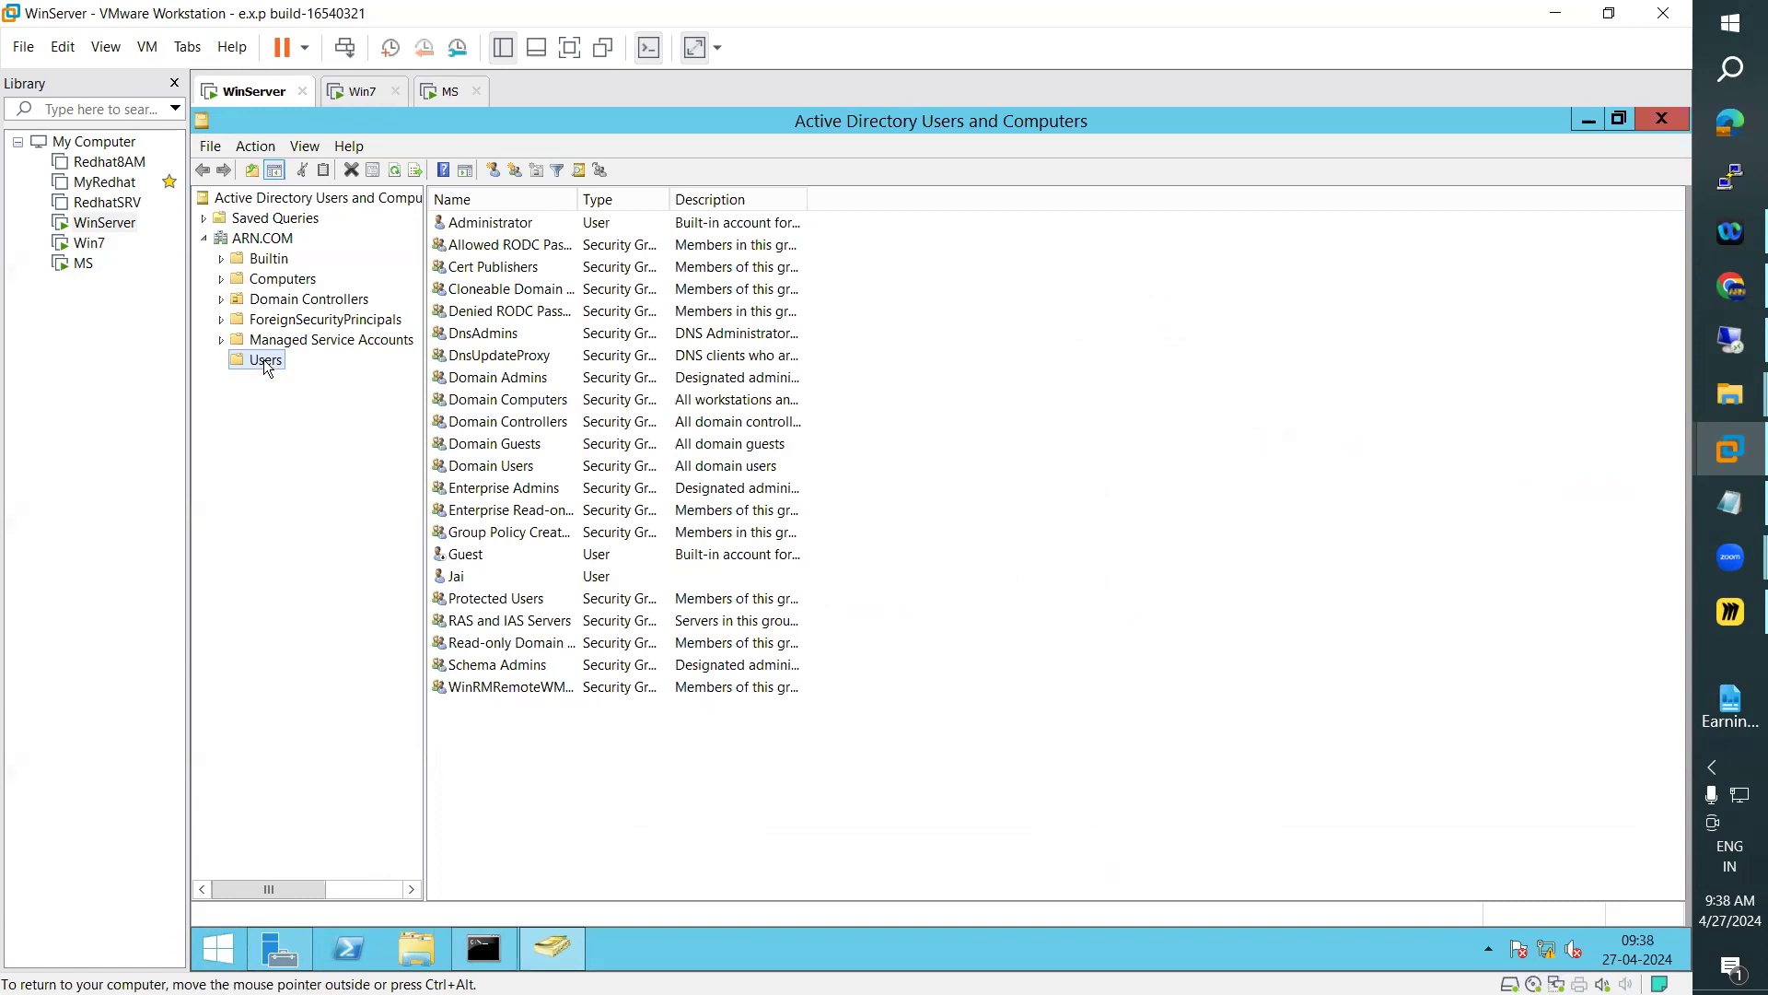
{"action": "right_click", "coordinate": [264, 360]}
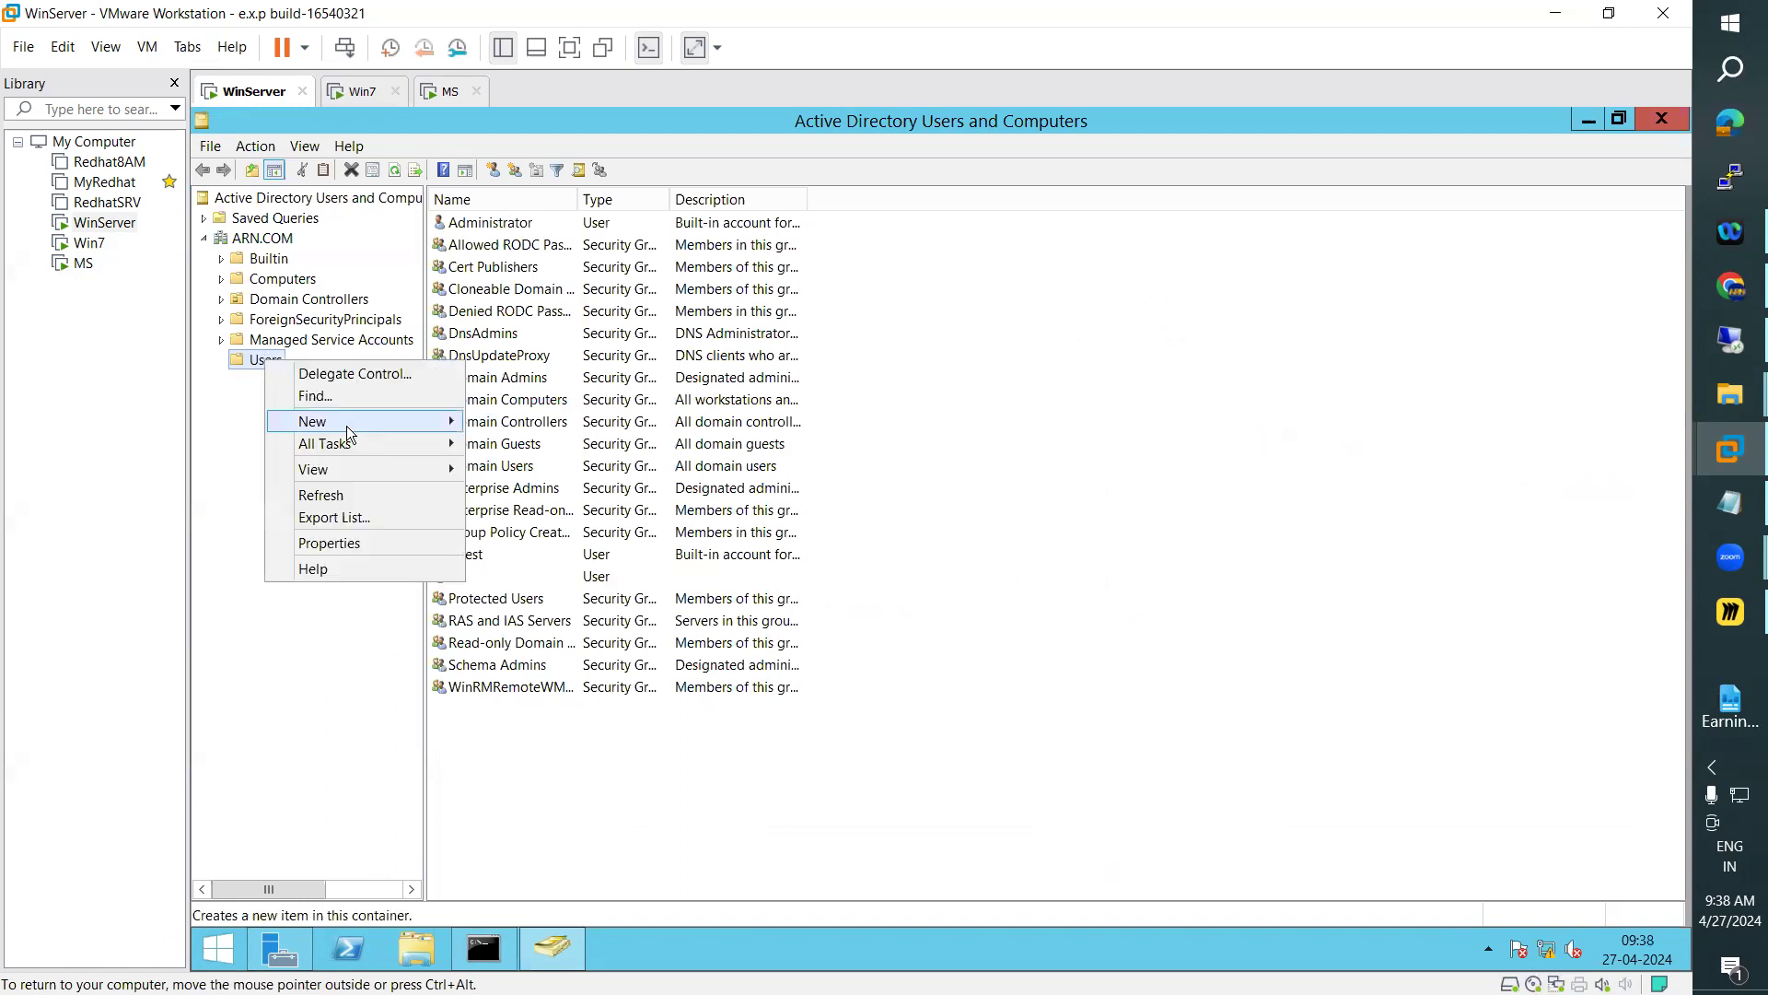
{"action": "mouse_move", "coordinate": [346, 423]}
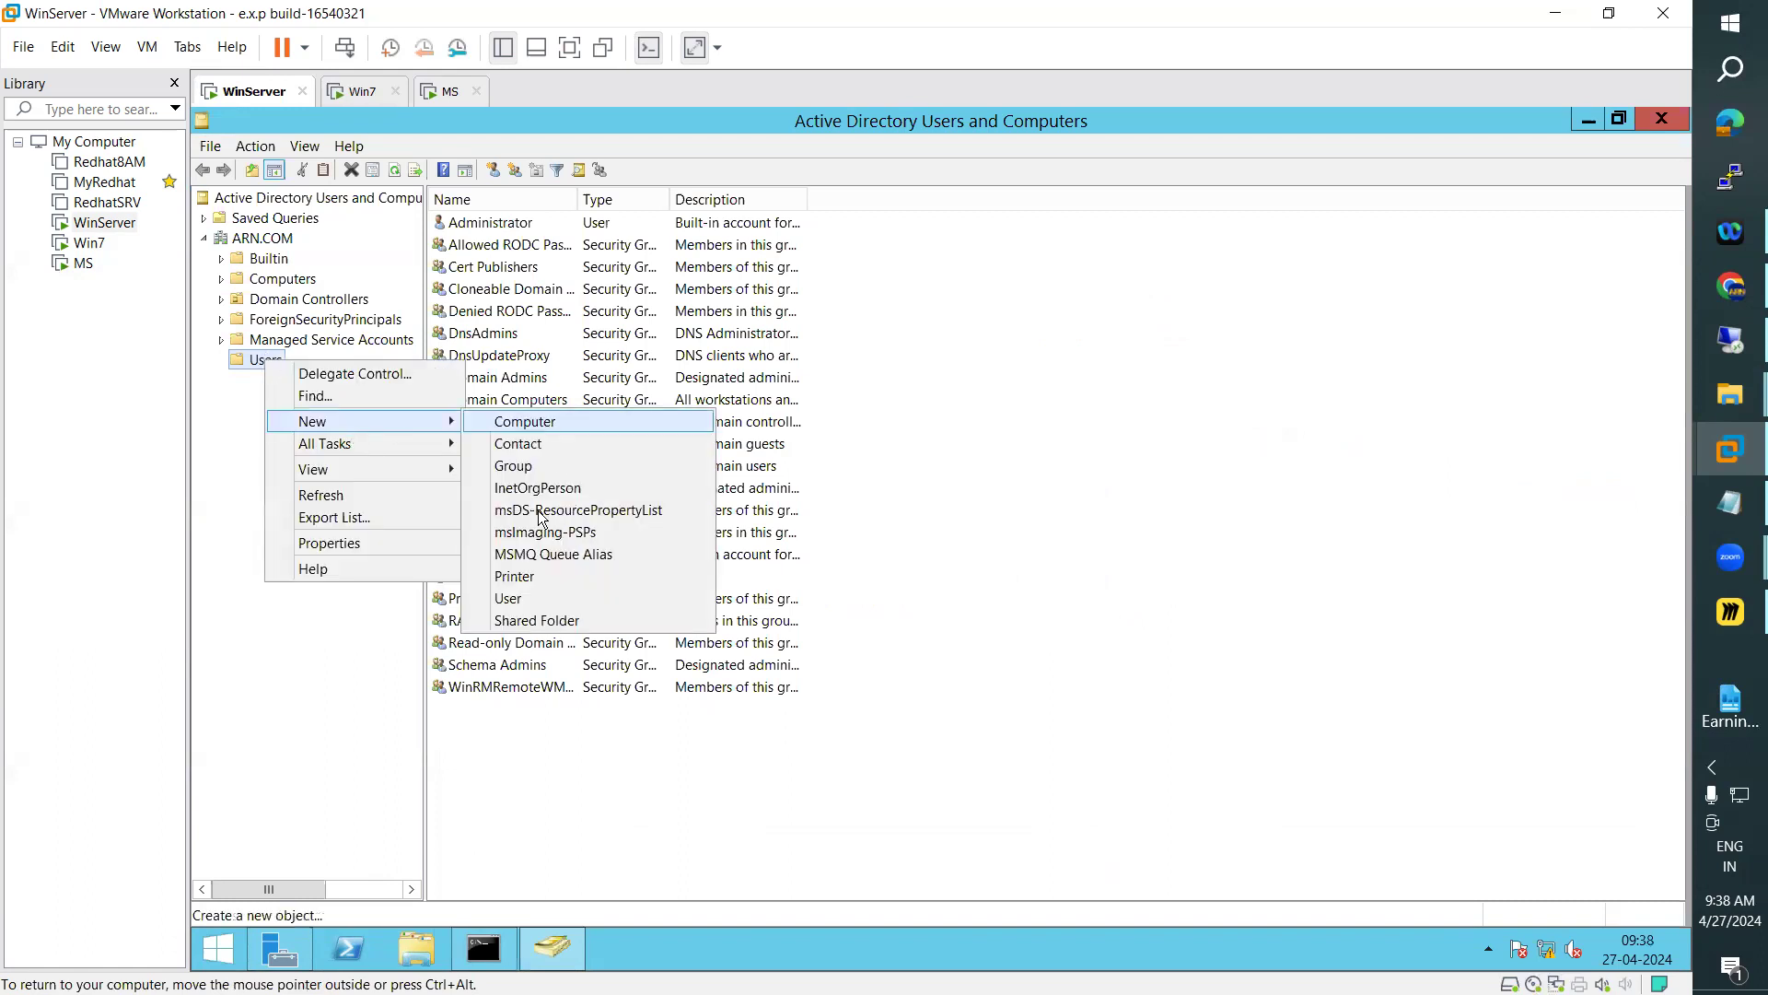
{"action": "left_click", "coordinate": [512, 600]}
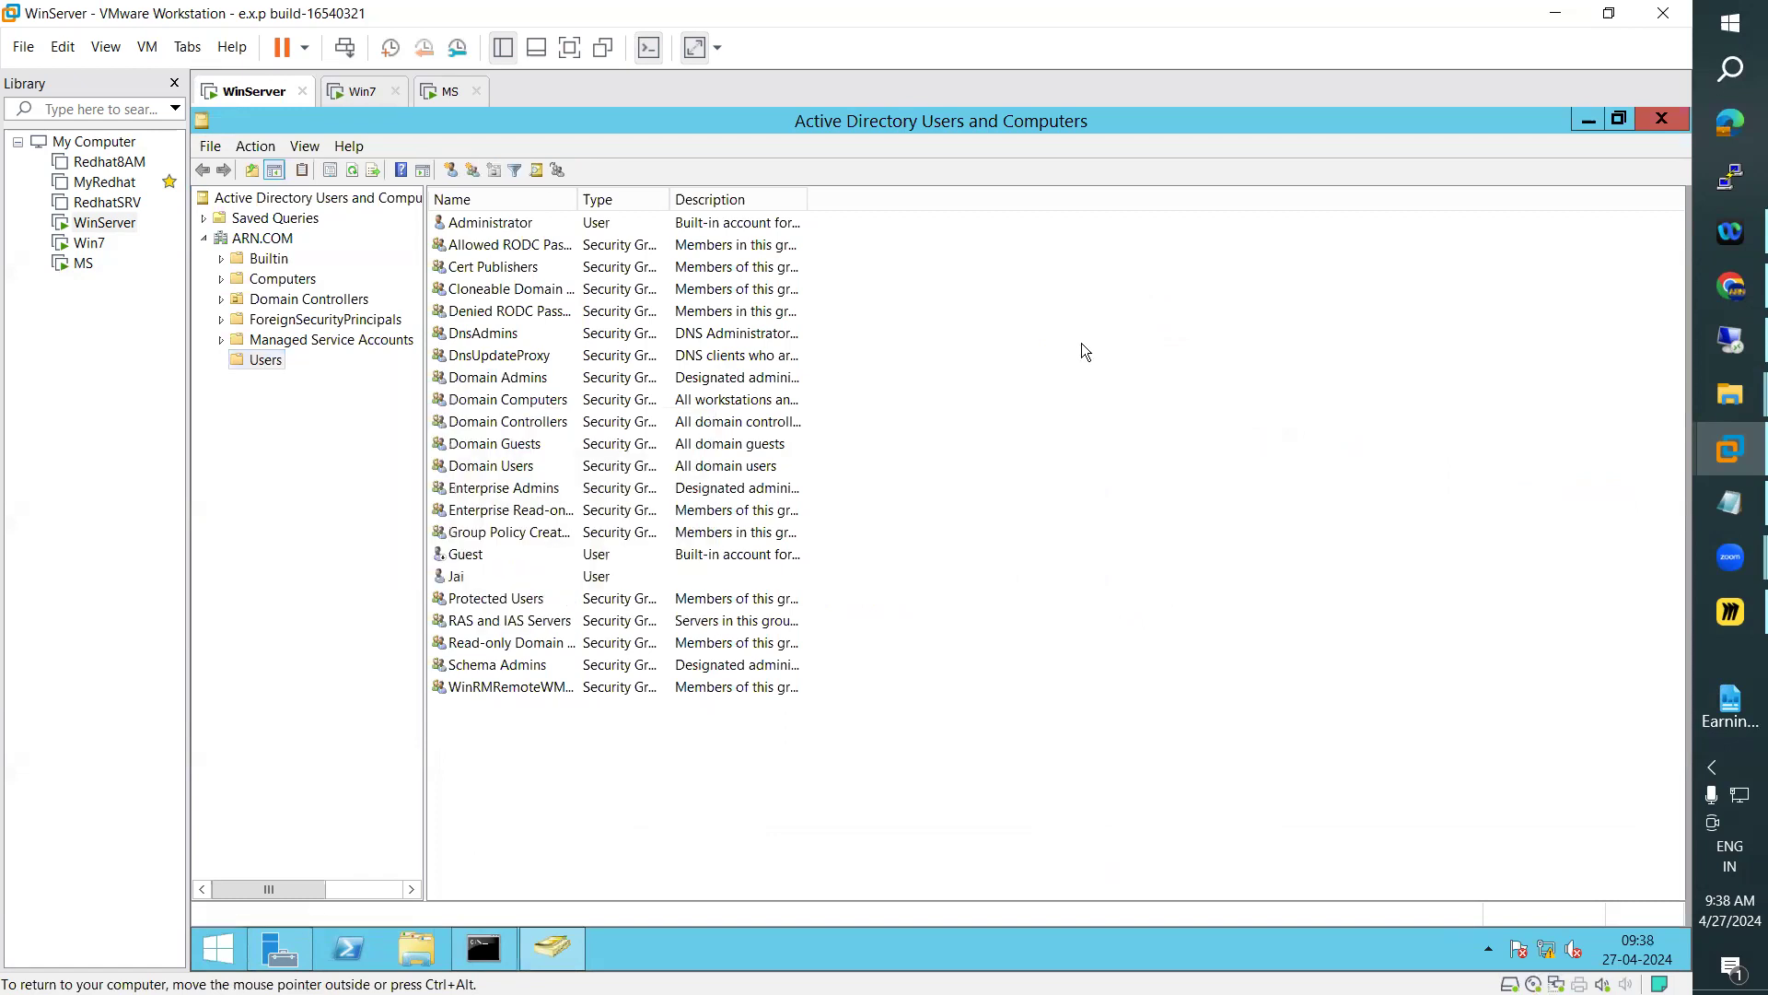
{"action": "right_click", "coordinate": [1084, 350]}
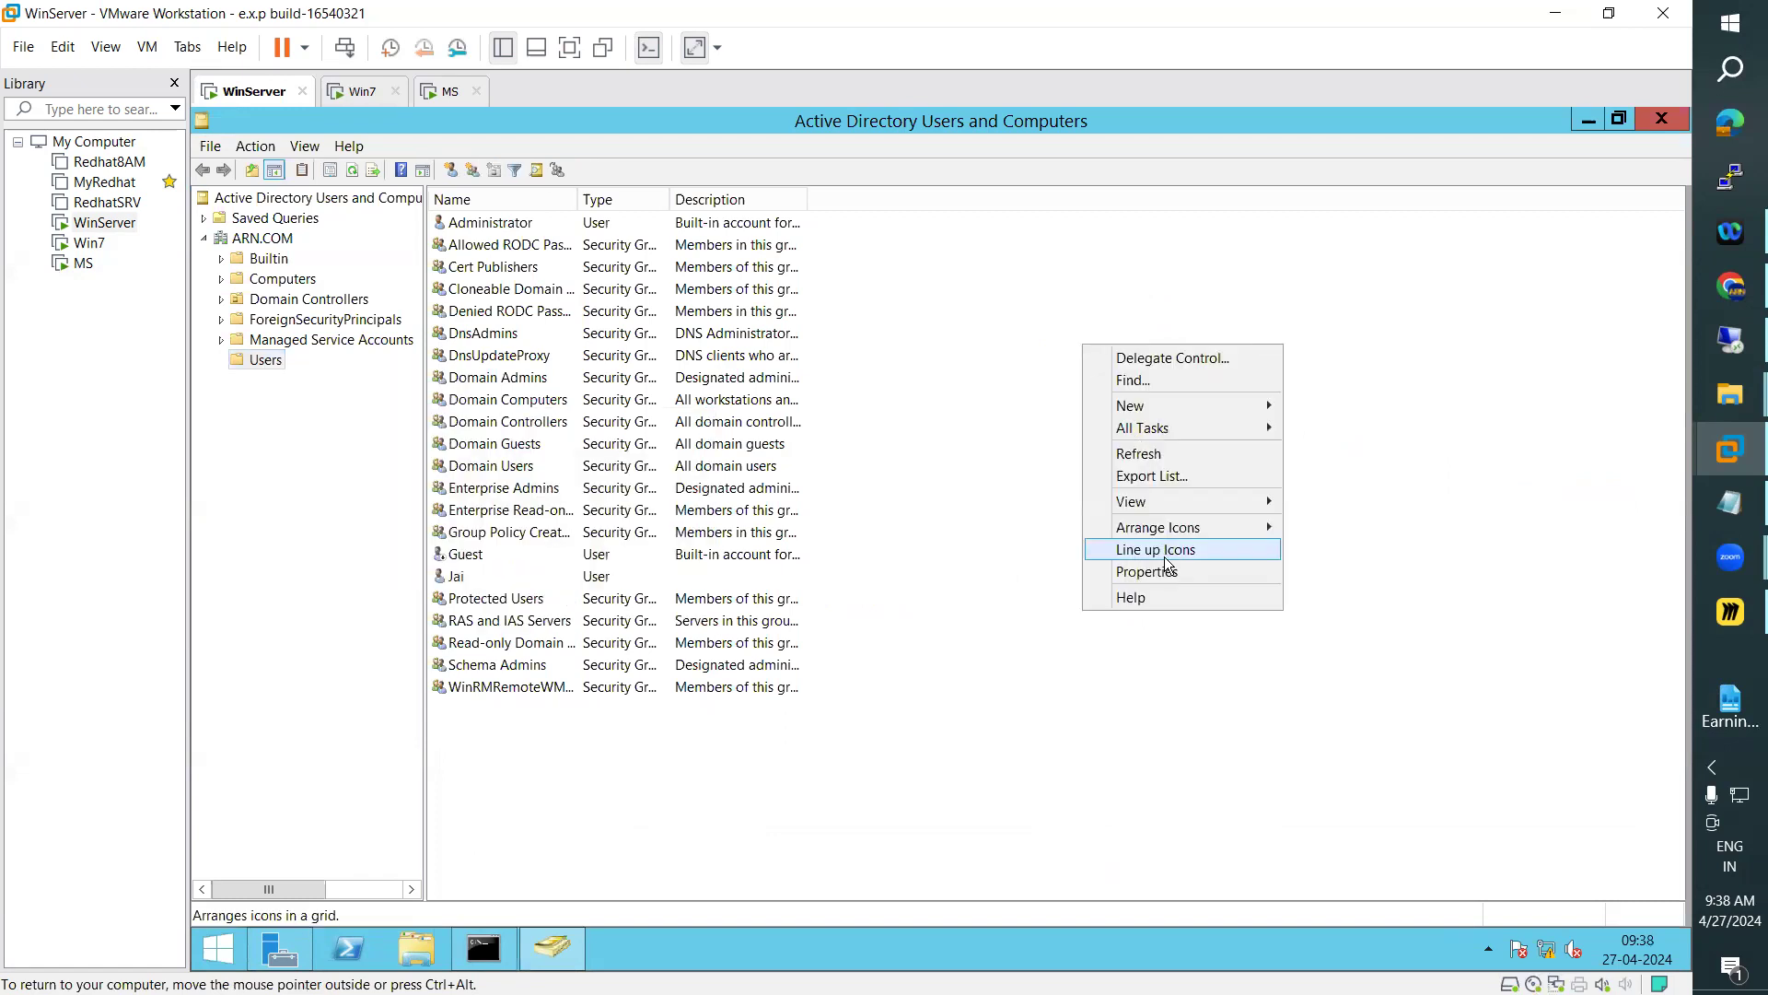
{"action": "mouse_move", "coordinate": [1147, 405]}
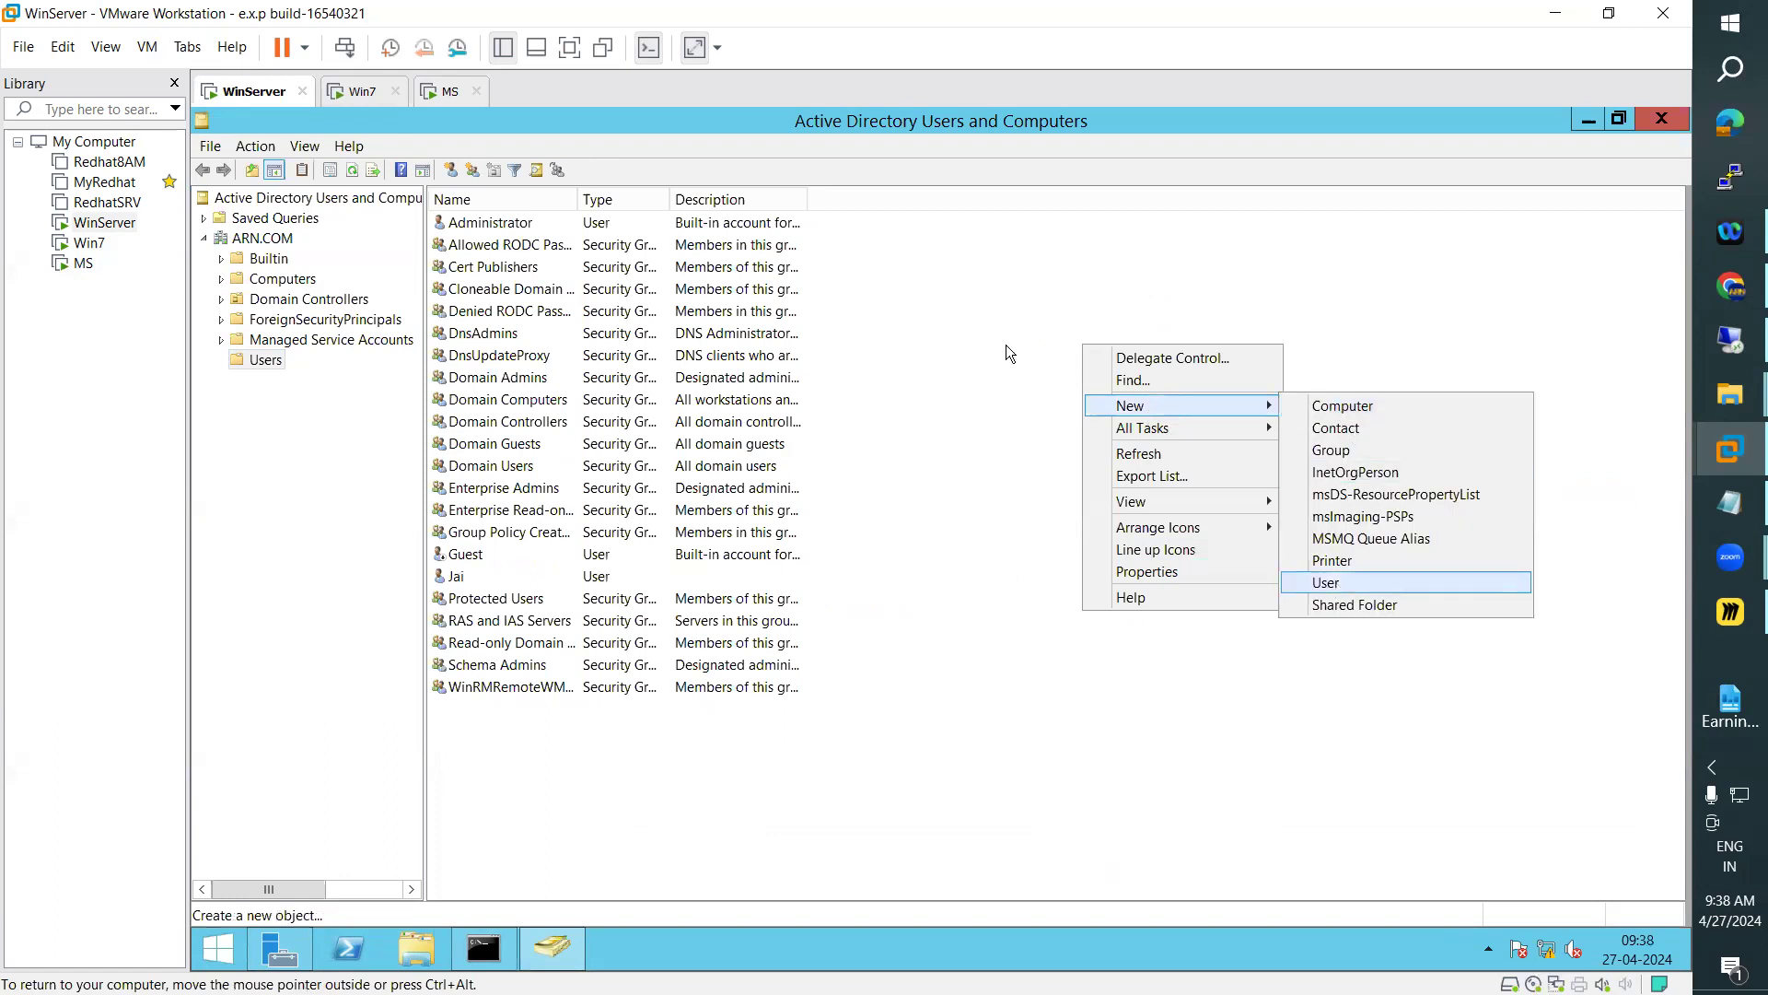
{"action": "left_click", "coordinate": [831, 276]}
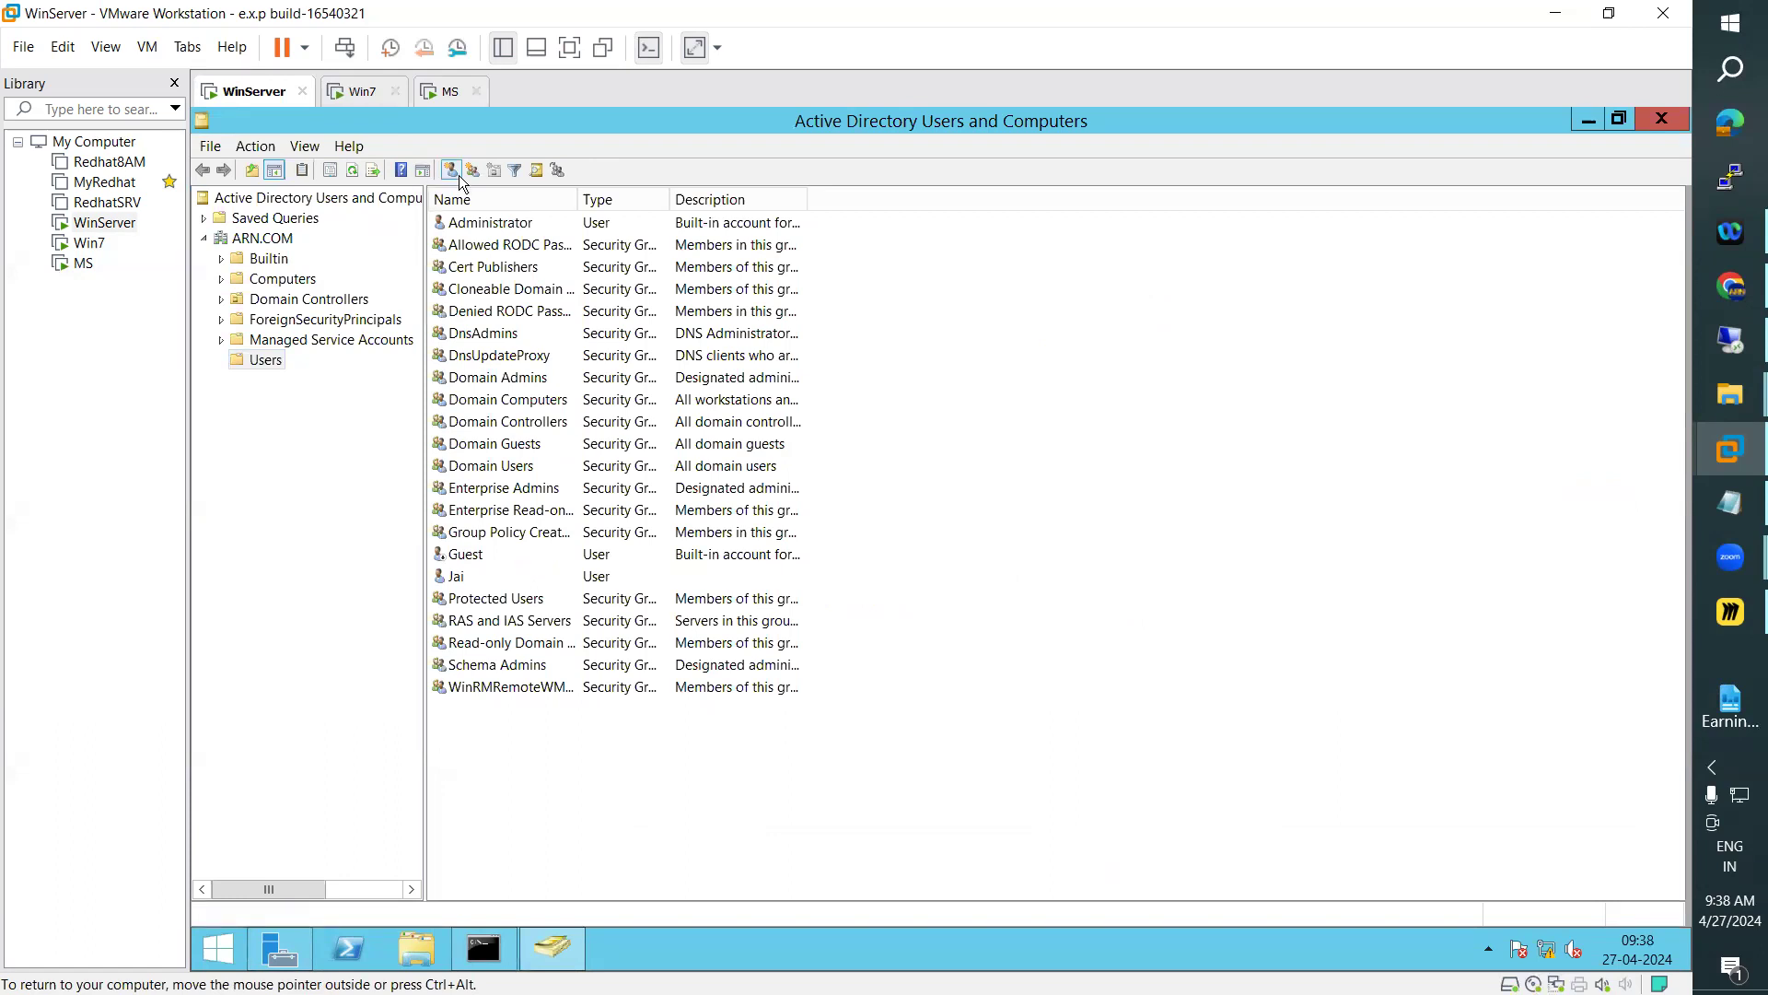
{"action": "left_click", "coordinate": [458, 175]}
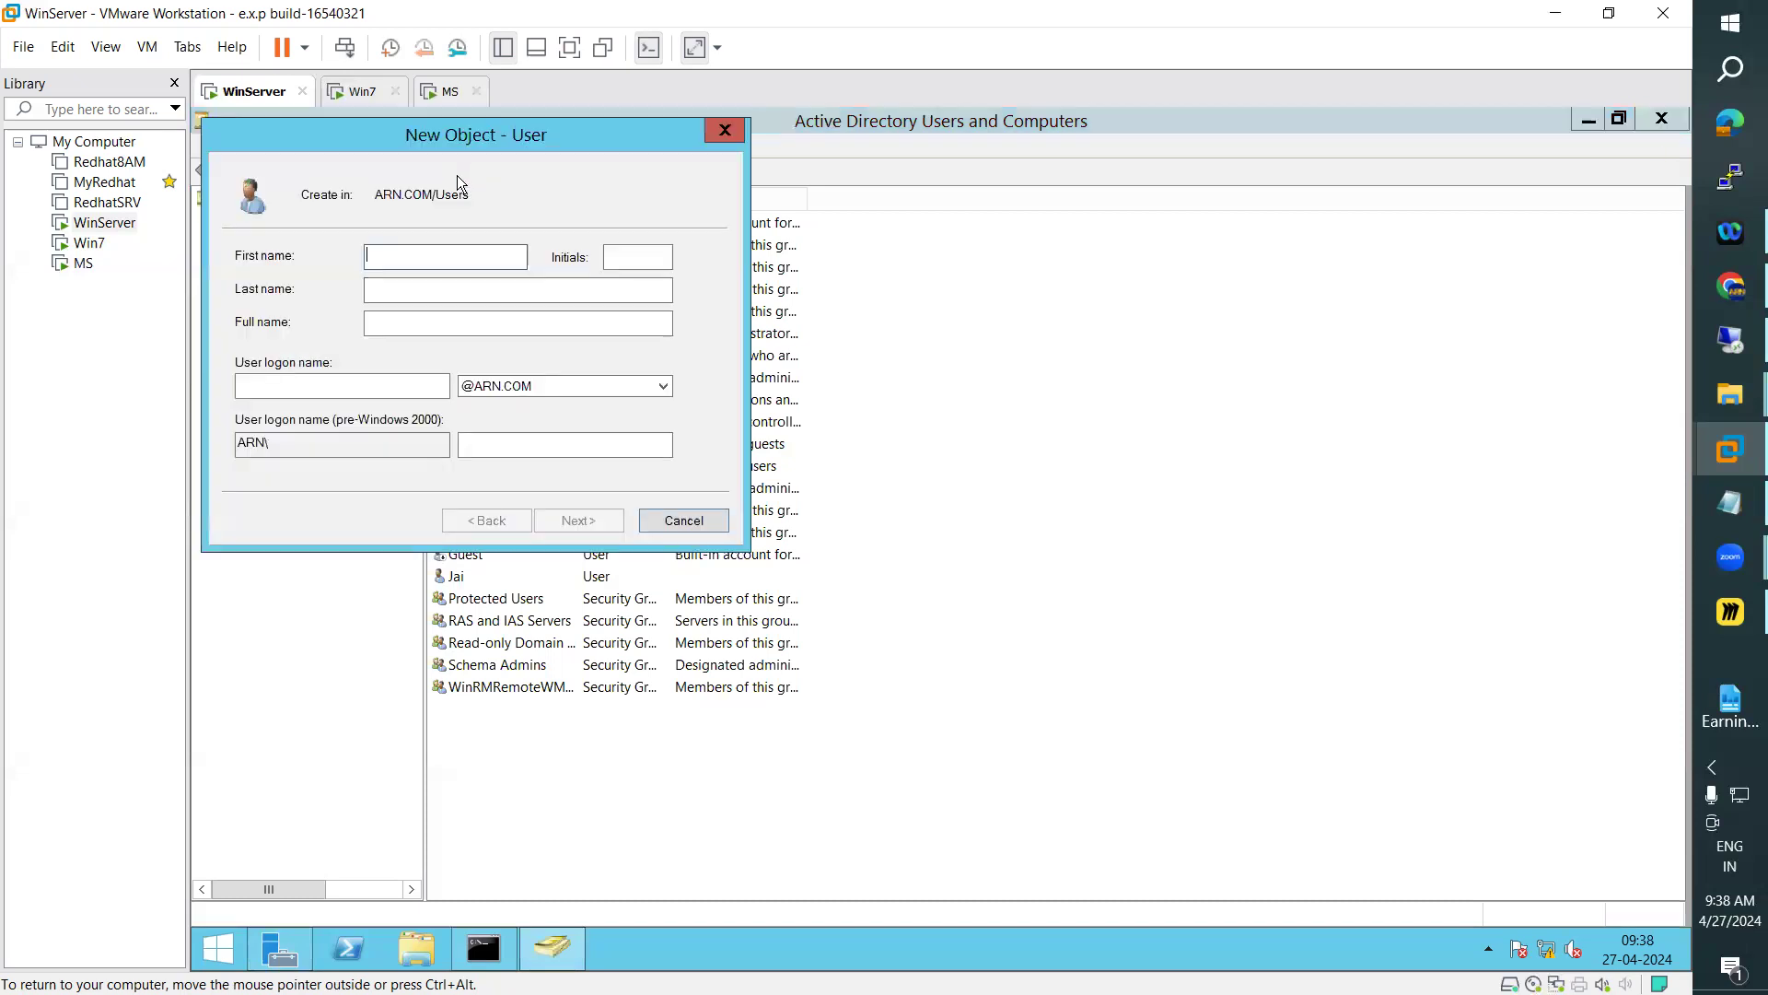
{"action": "left_click", "coordinate": [727, 131]}
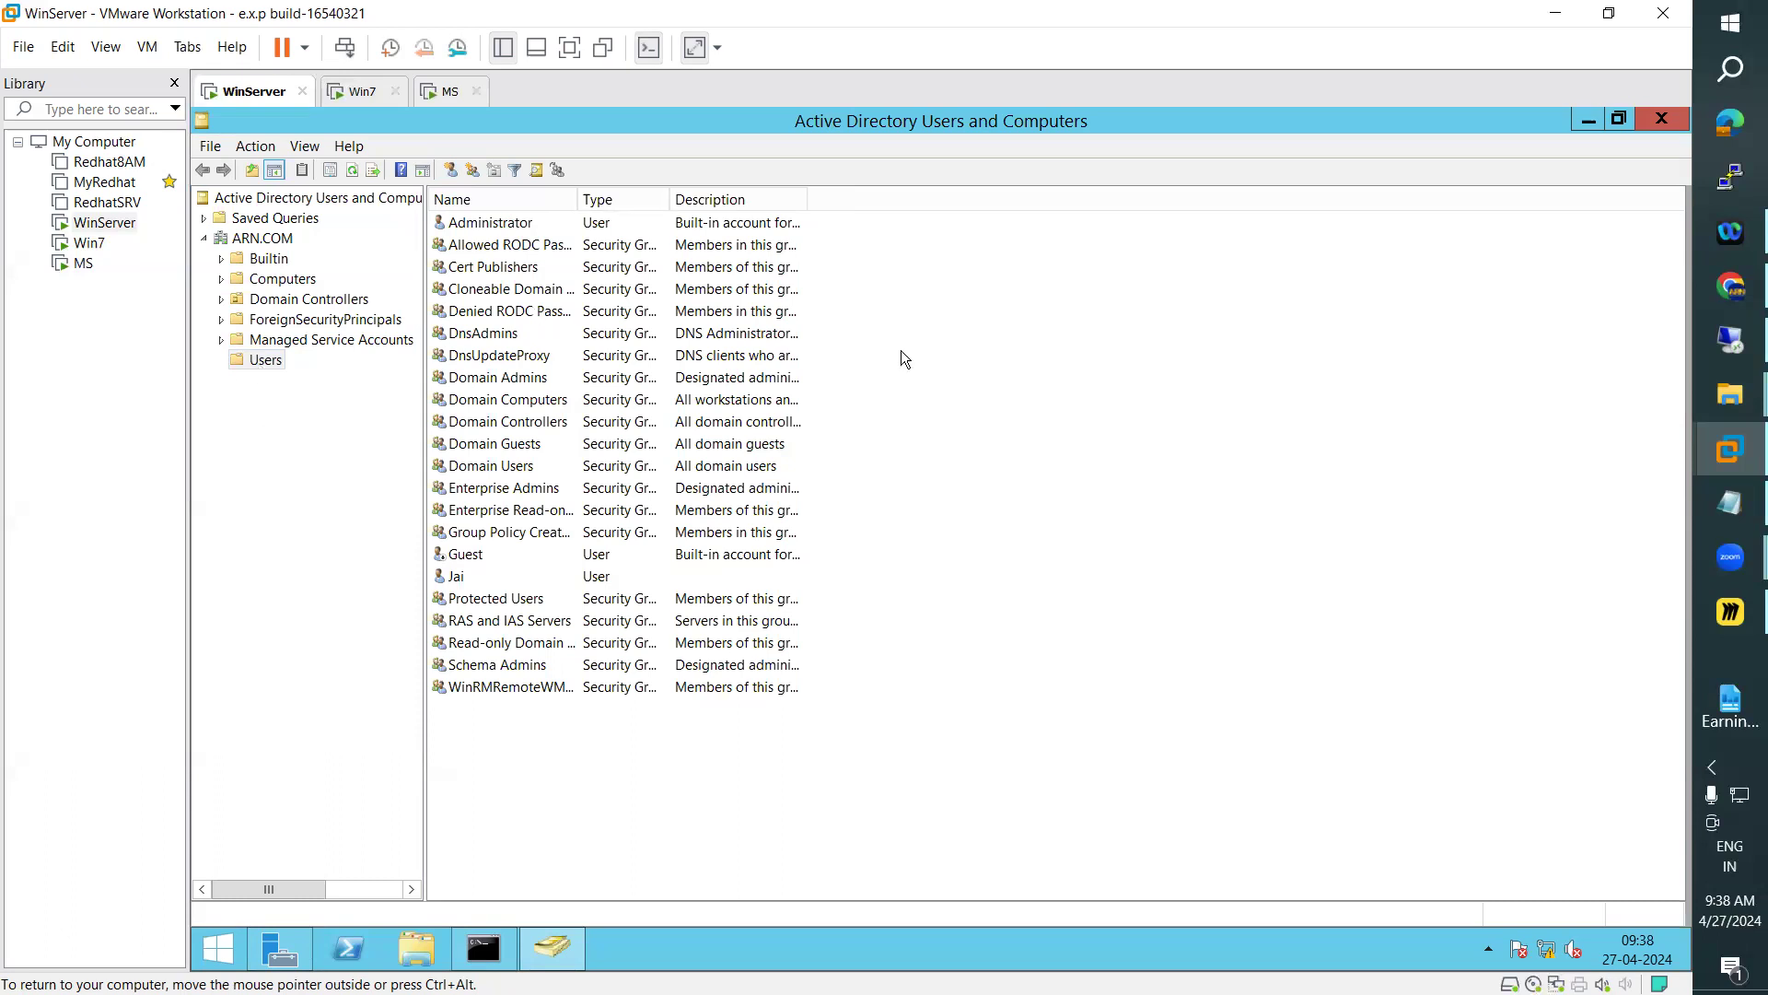
{"action": "left_click", "coordinate": [450, 170]}
{"action": "right_click", "coordinate": [1092, 553]}
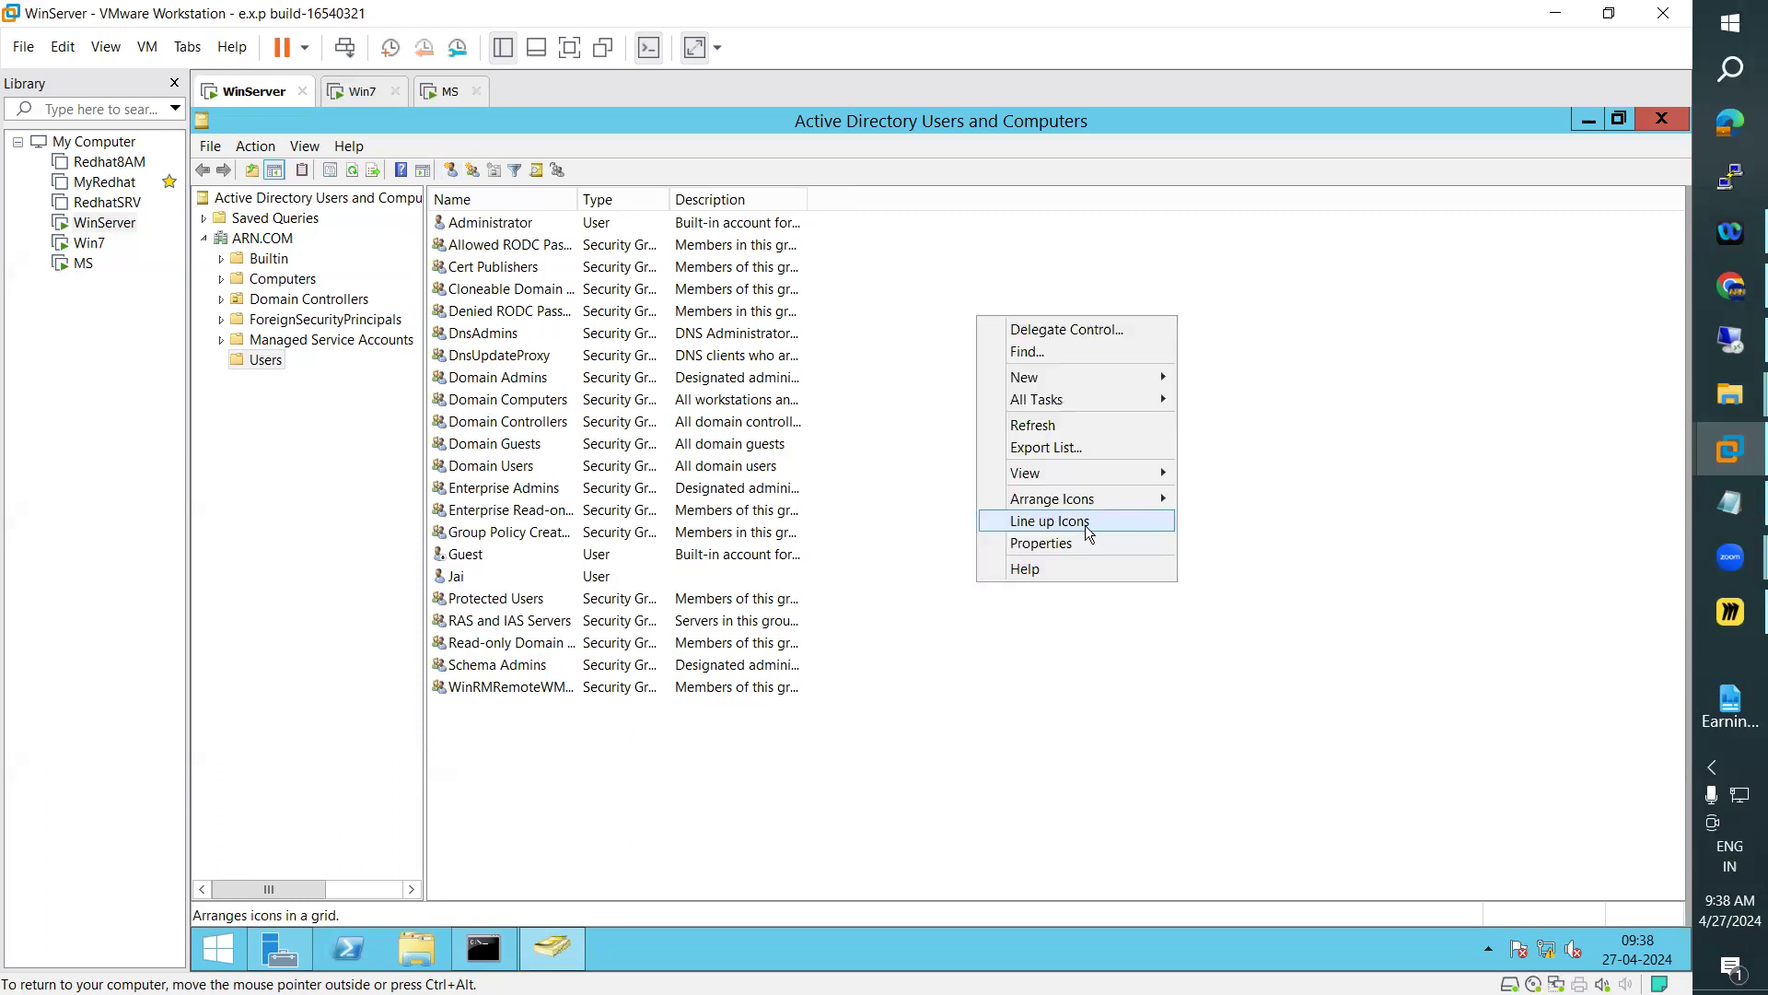
{"action": "mouse_move", "coordinate": [1068, 380]}
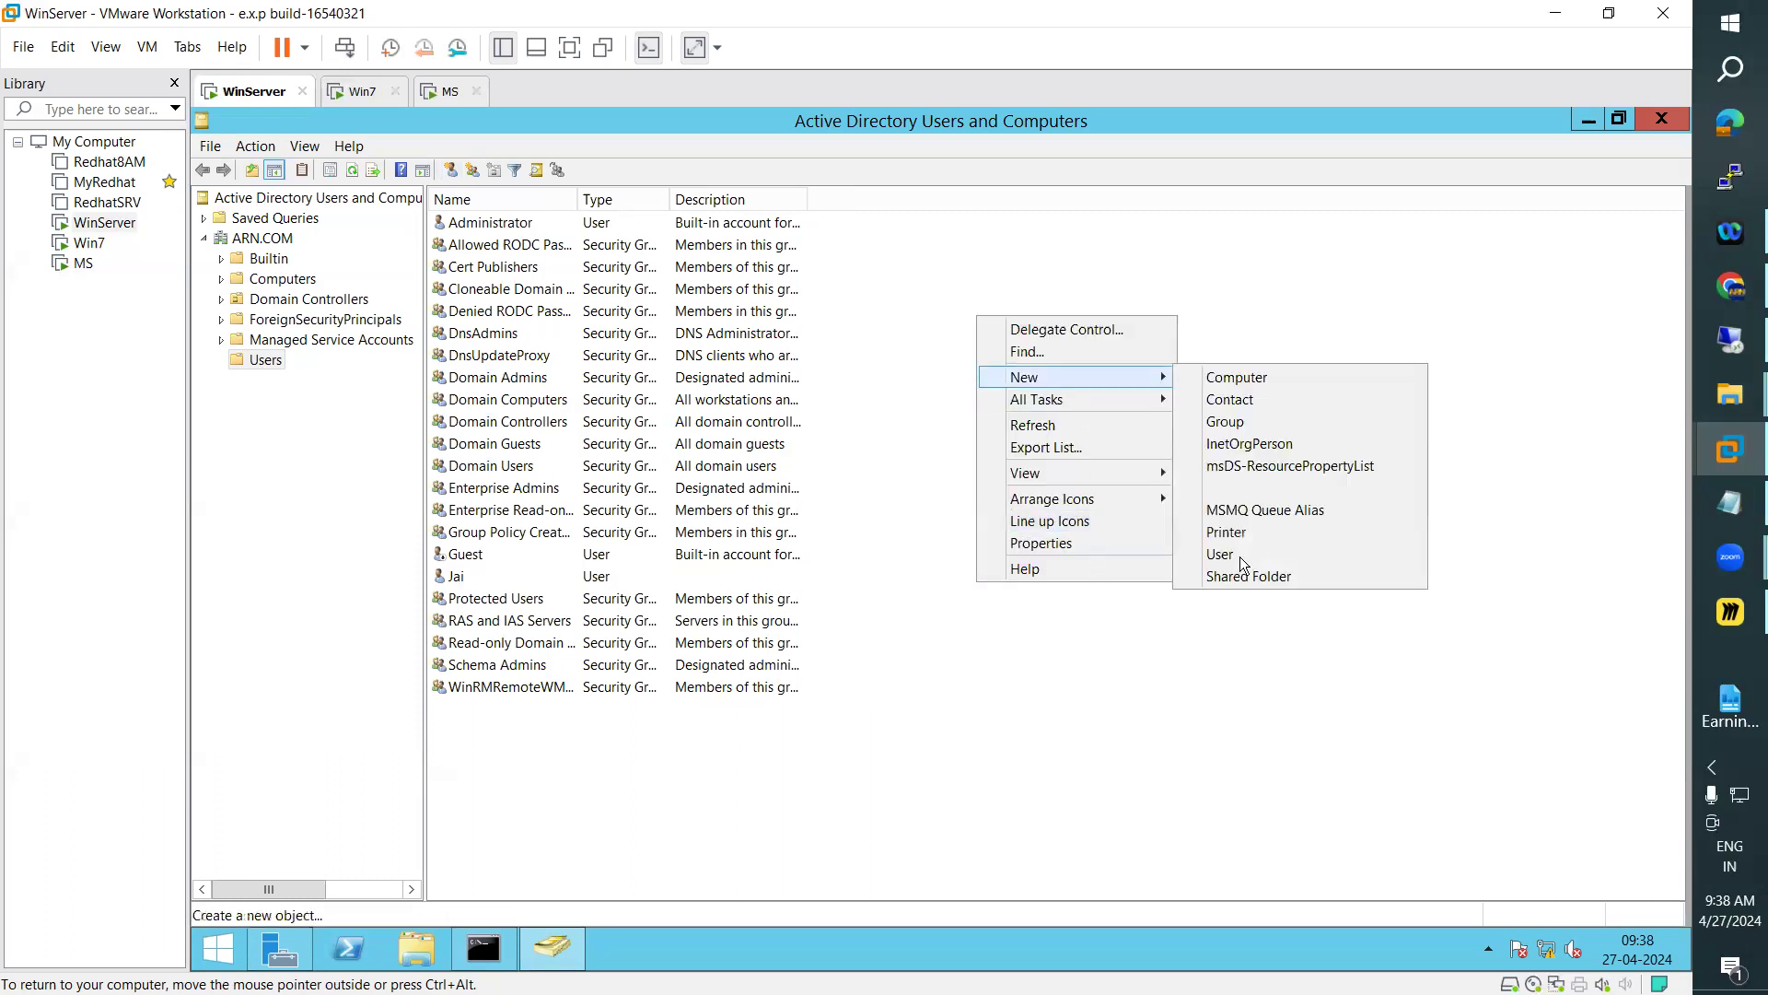
{"action": "left_click", "coordinate": [1222, 553]}
{"action": "left_click_drag", "start_coordinate": [609, 130], "coordinate": [1105, 244]}
{"action": "left_click", "coordinate": [1218, 243]}
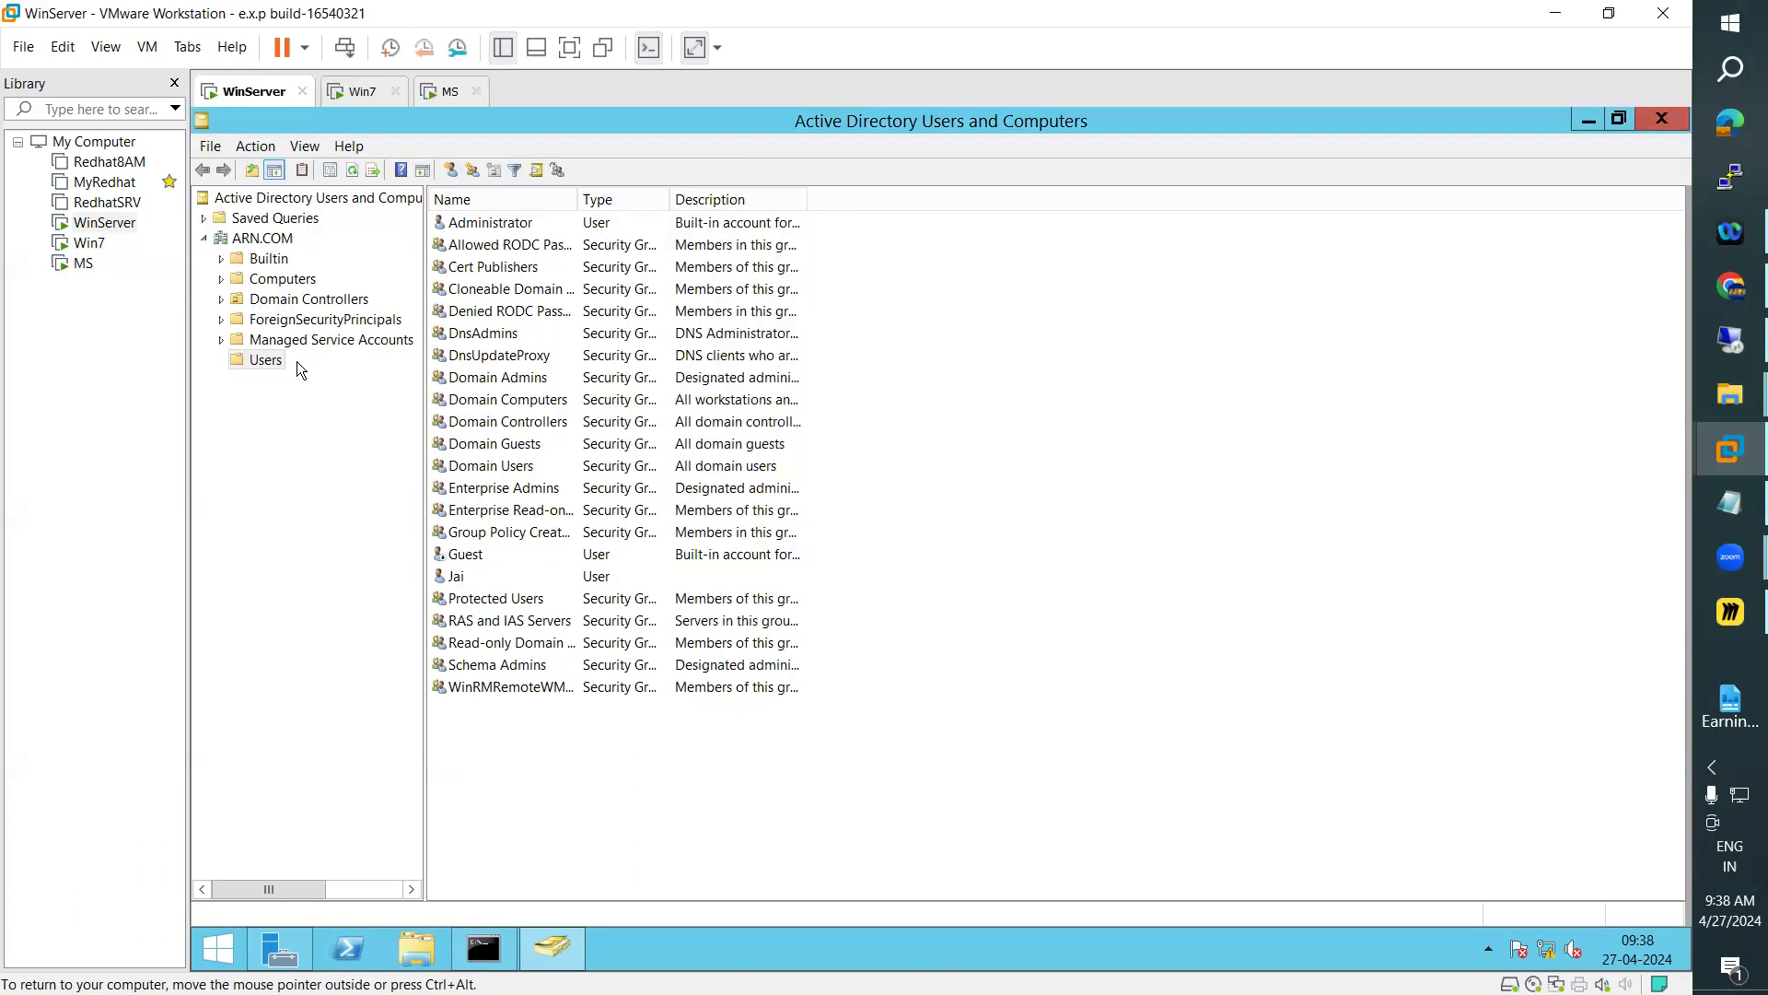
{"action": "right_click", "coordinate": [271, 361]}
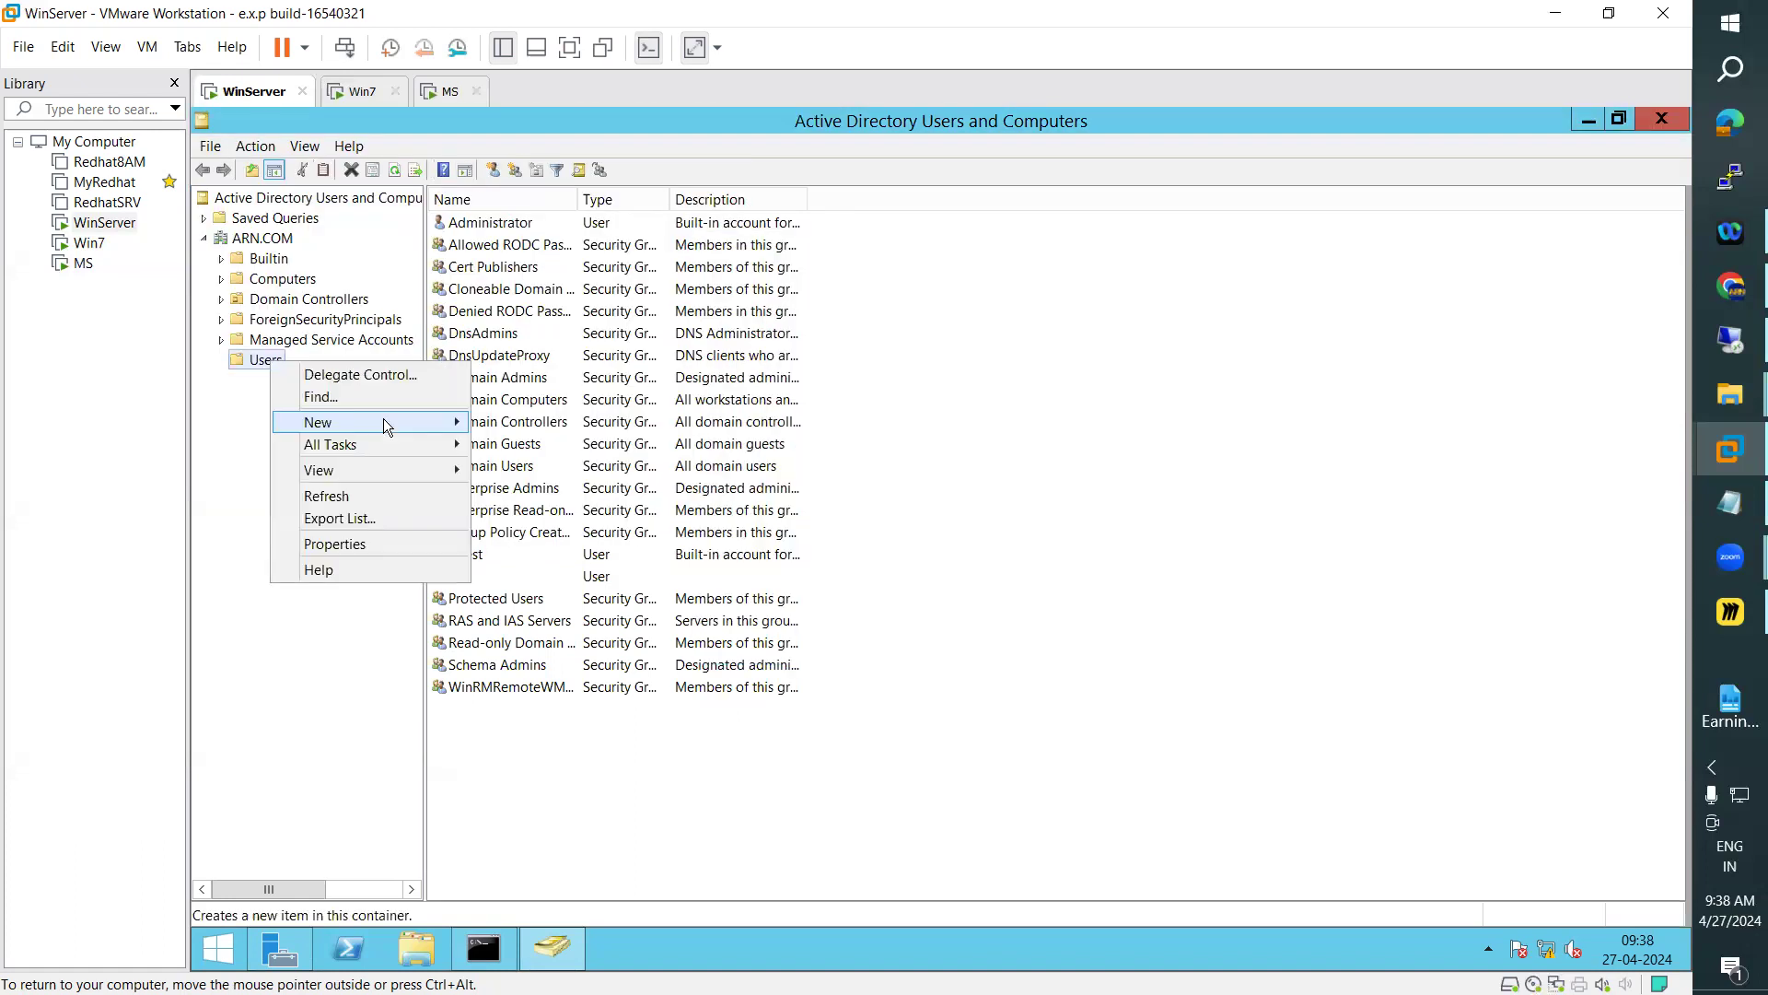
{"action": "mouse_move", "coordinate": [384, 421]}
{"action": "left_click", "coordinate": [512, 598]}
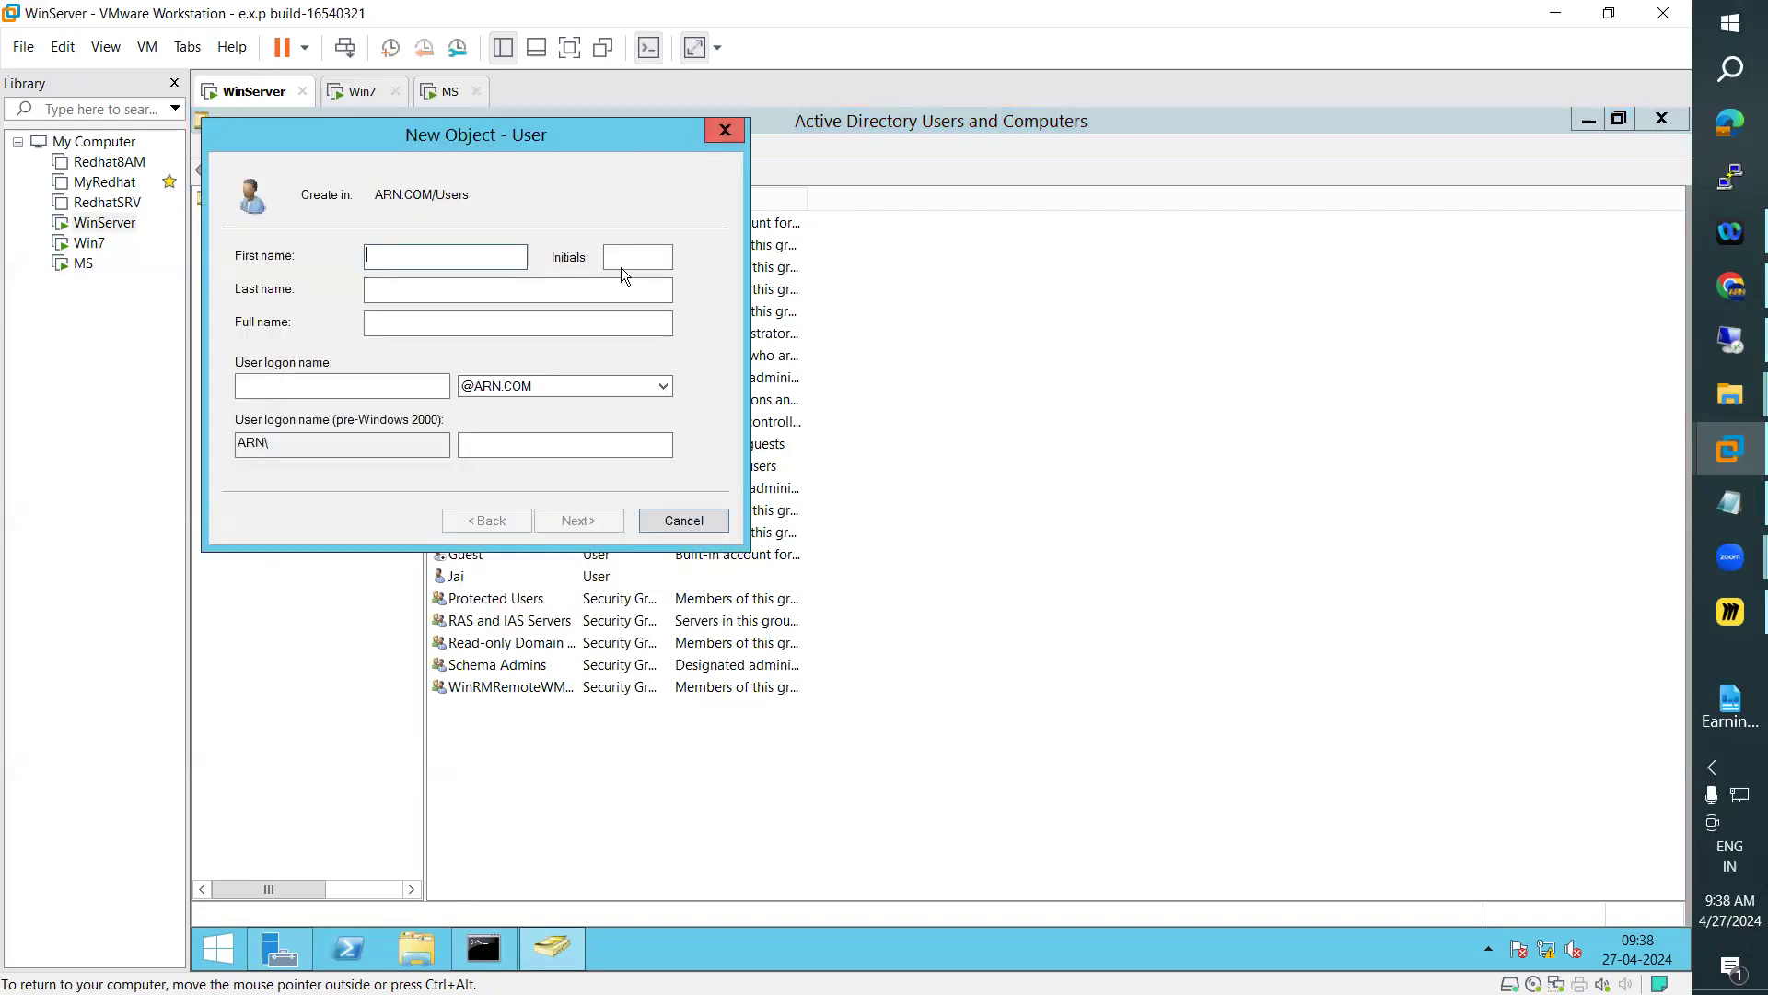
{"action": "key", "text": "Escape"}
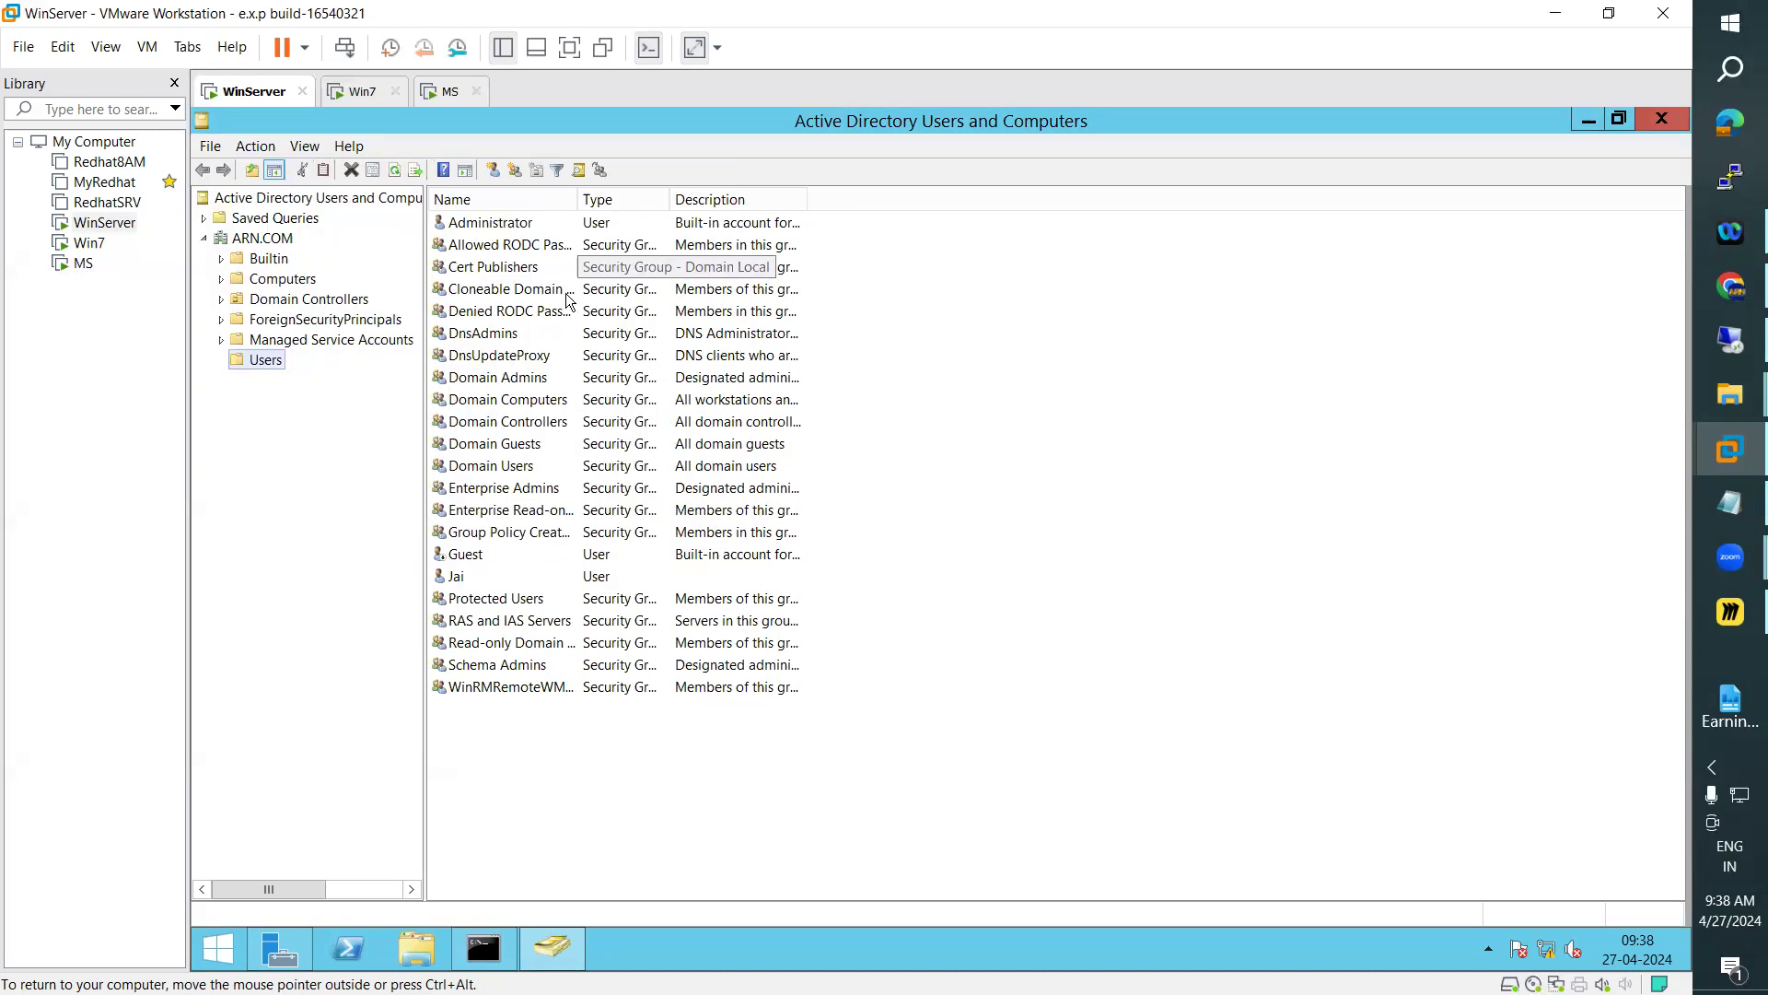
Start a new user in the ARN.COM Users container and move its dialog clear of the object list
{"action": "left_click", "coordinate": [492, 172]}
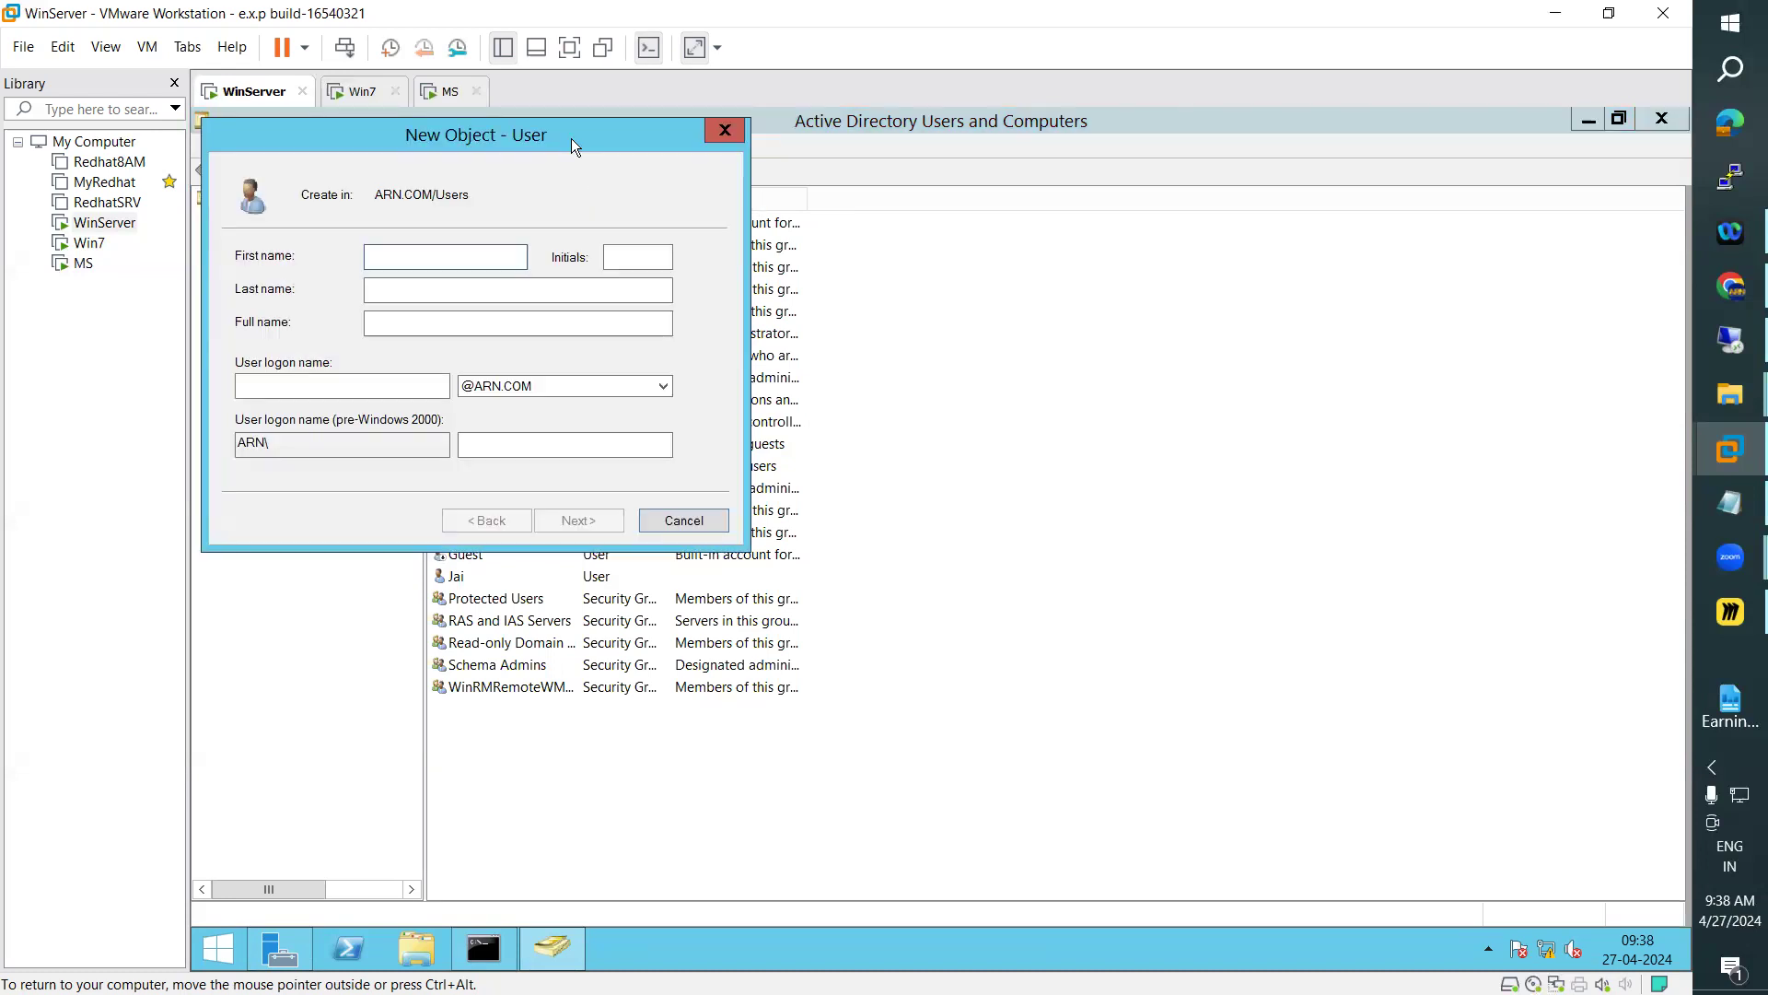
{"action": "left_click_drag", "start_coordinate": [573, 143], "coordinate": [1218, 288]}
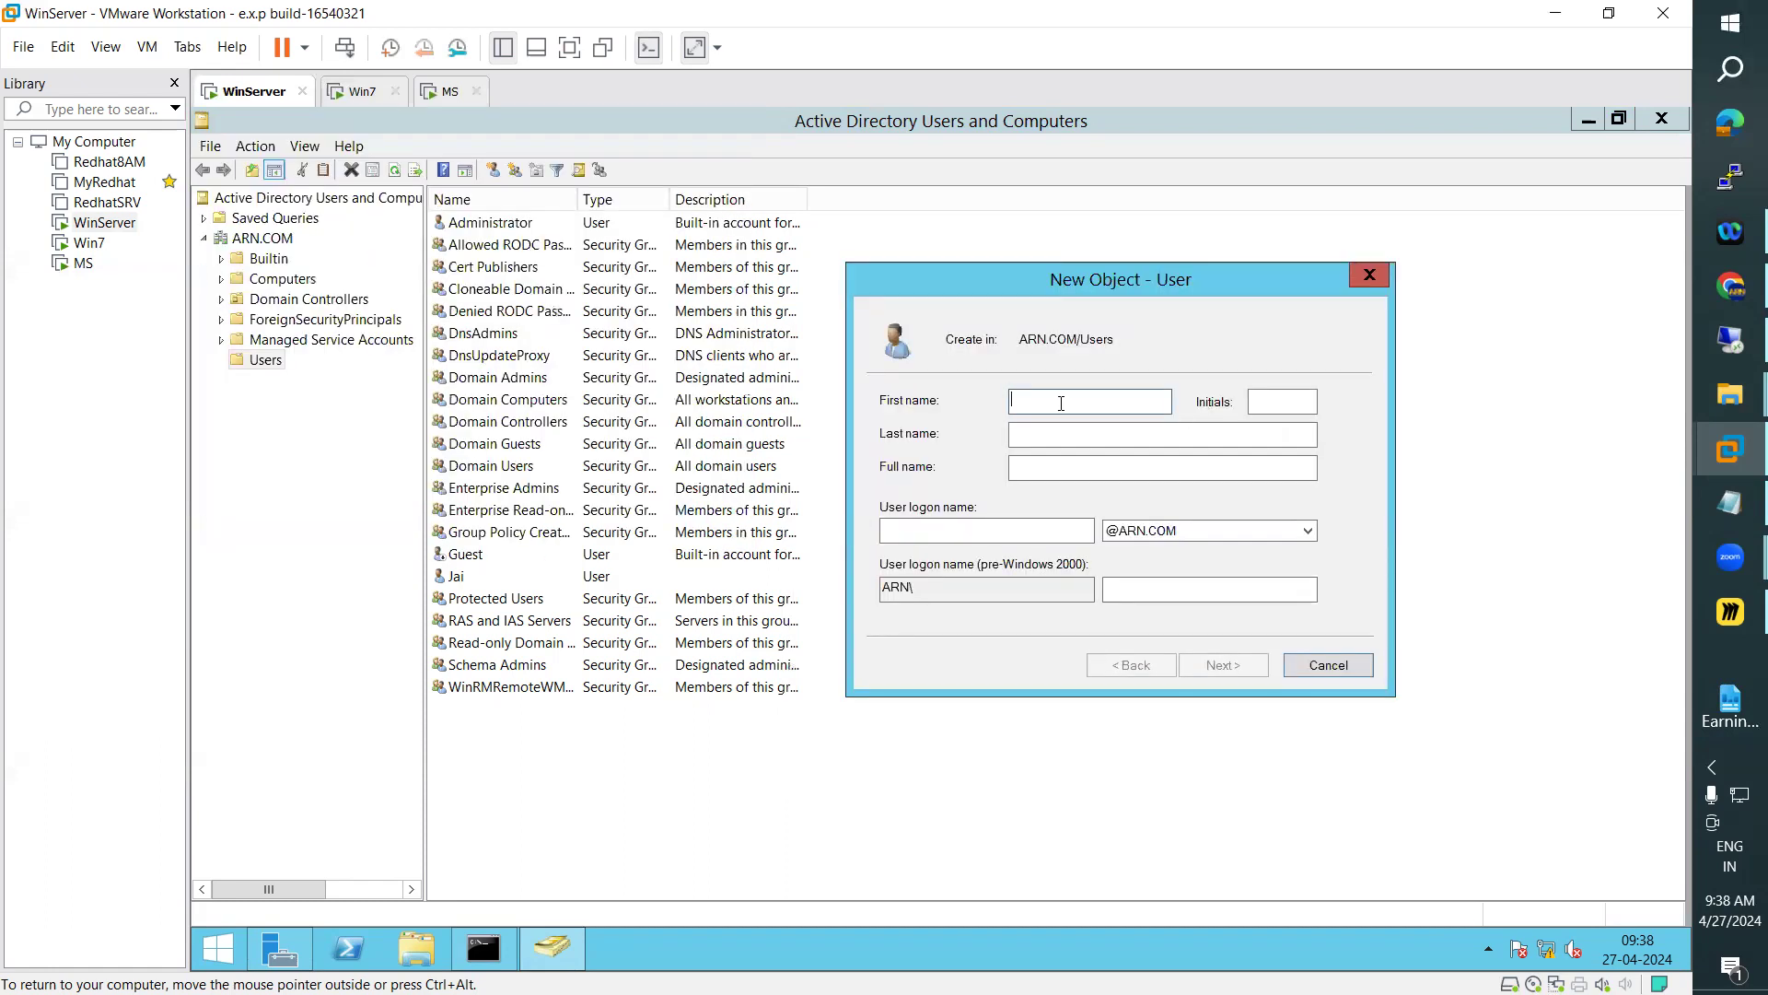
Enter KGF as the new user's first name and review the last name, full name and logon name fields
{"action": "type", "text": "K"}
{"action": "key", "text": "BackSpace"}
{"action": "type", "text": "KGF"}
{"action": "double_click", "coordinate": [1002, 393]}
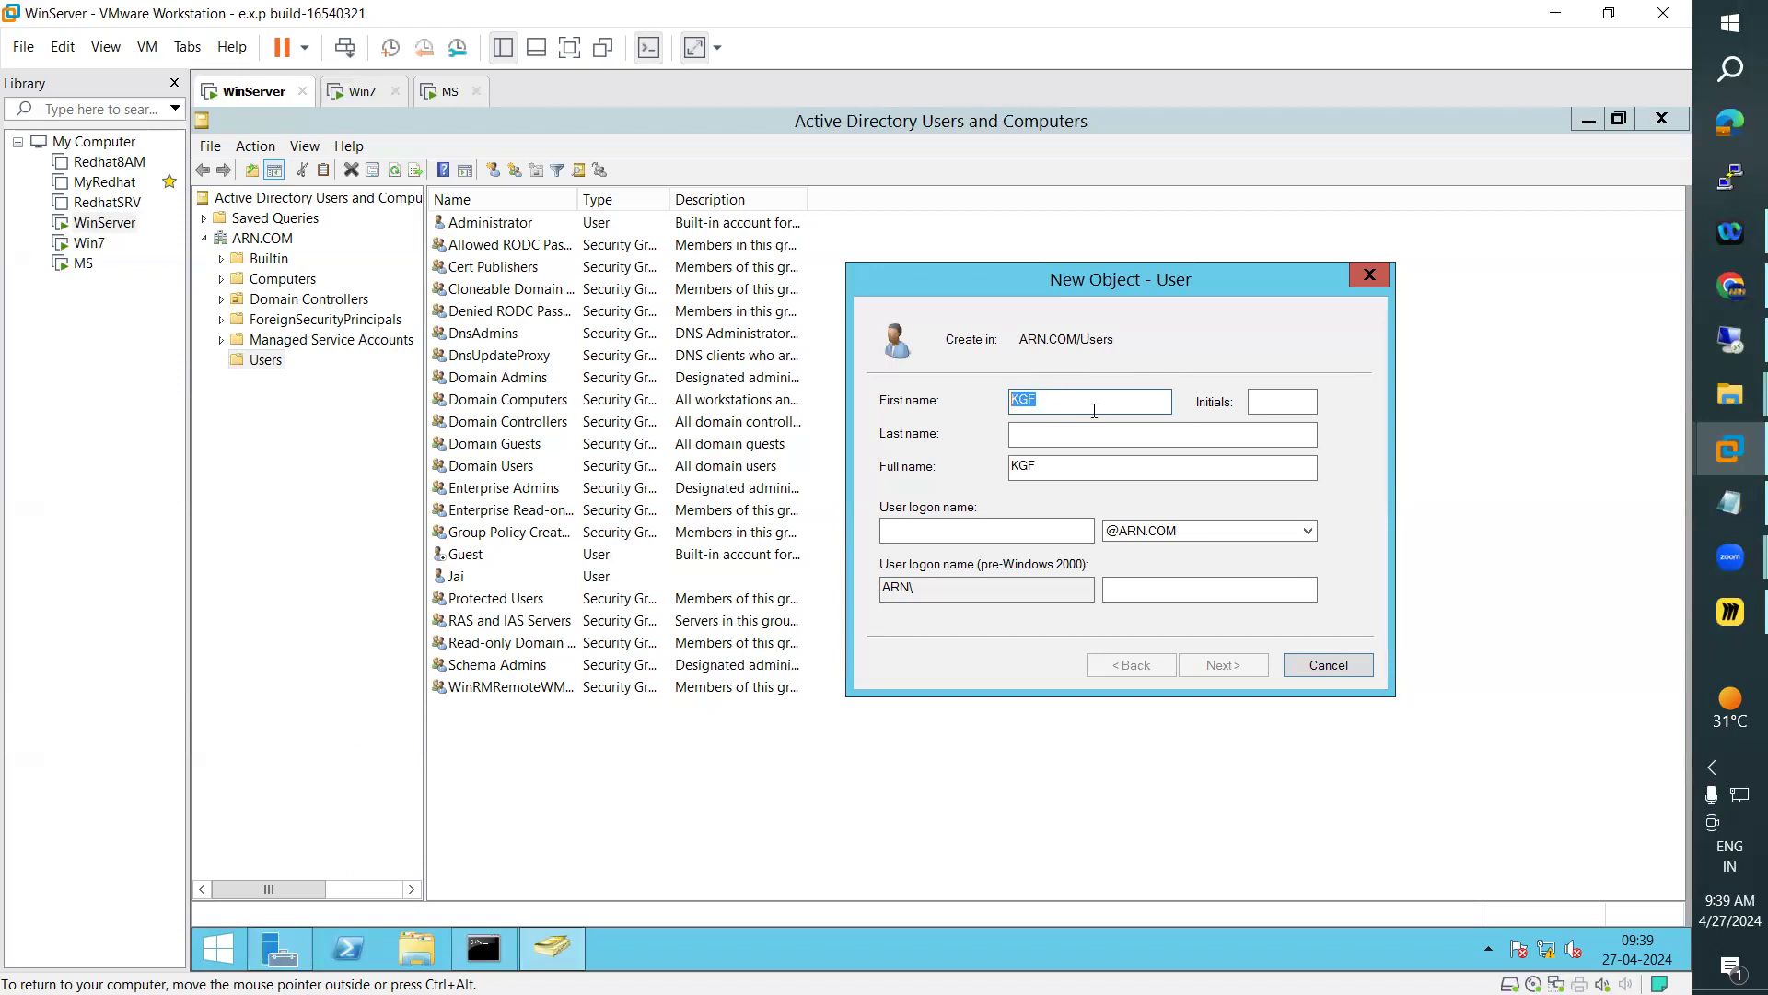
{"action": "left_click", "coordinate": [1083, 438]}
{"action": "double_click", "coordinate": [1024, 465]}
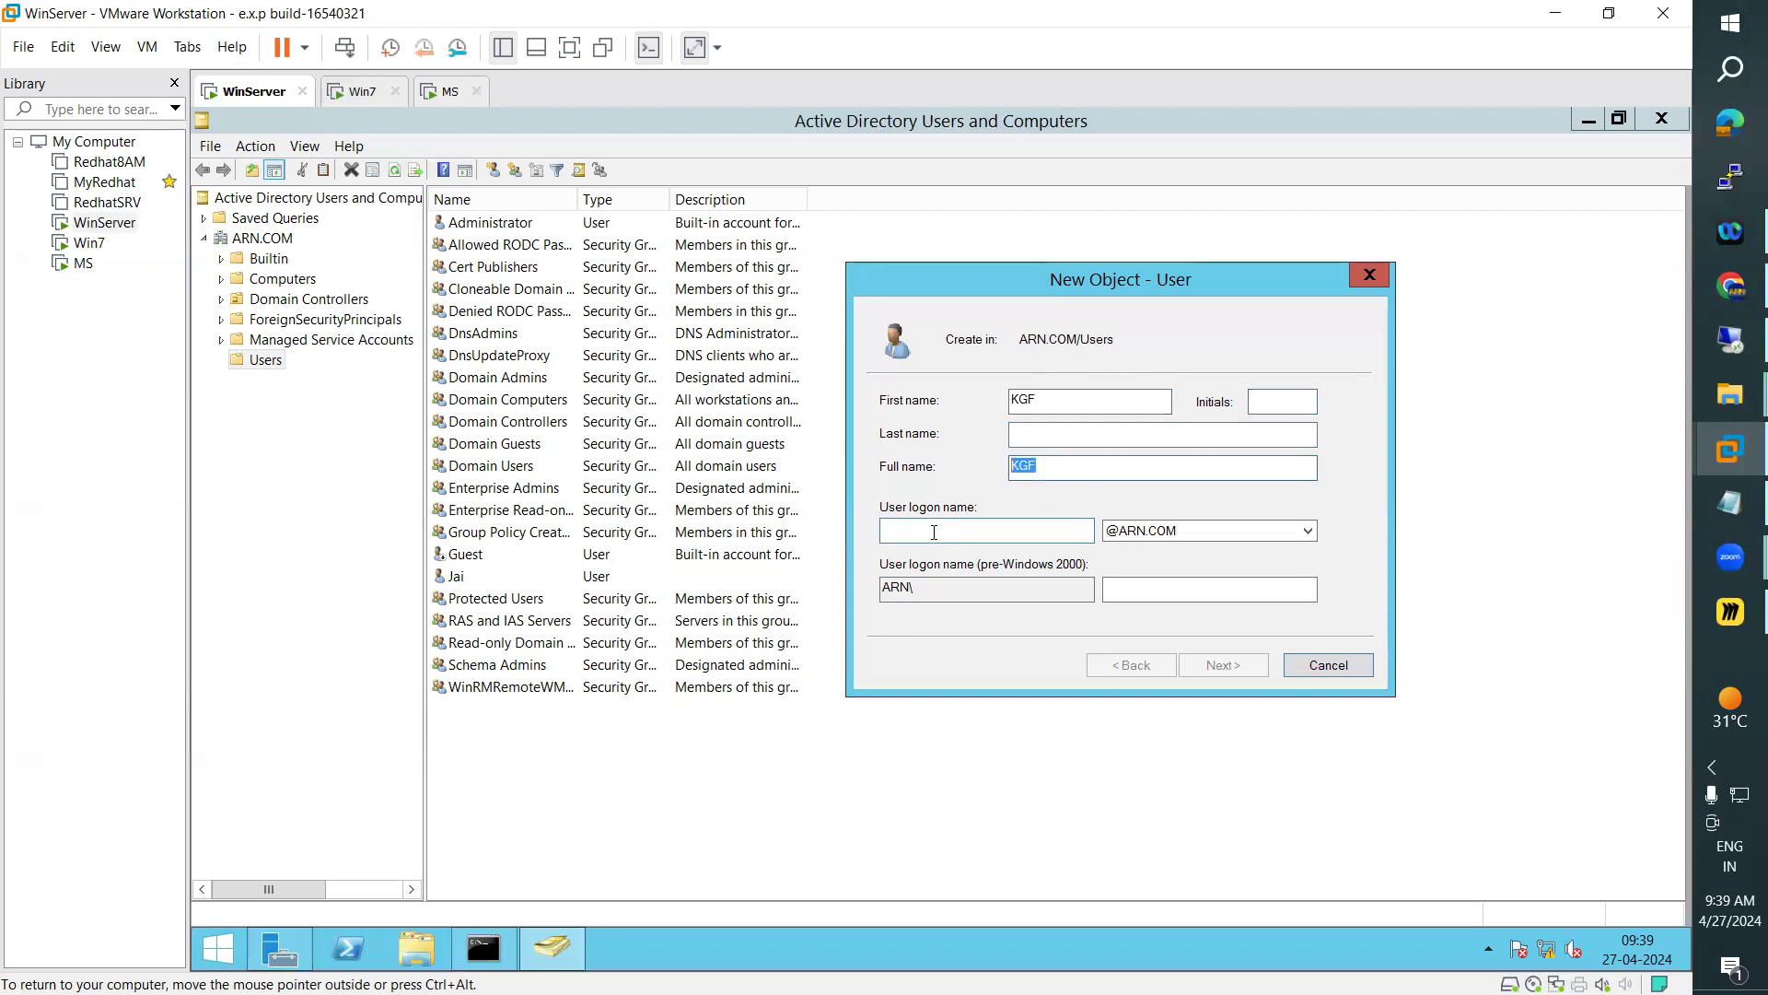
{"action": "left_click", "coordinate": [886, 537]}
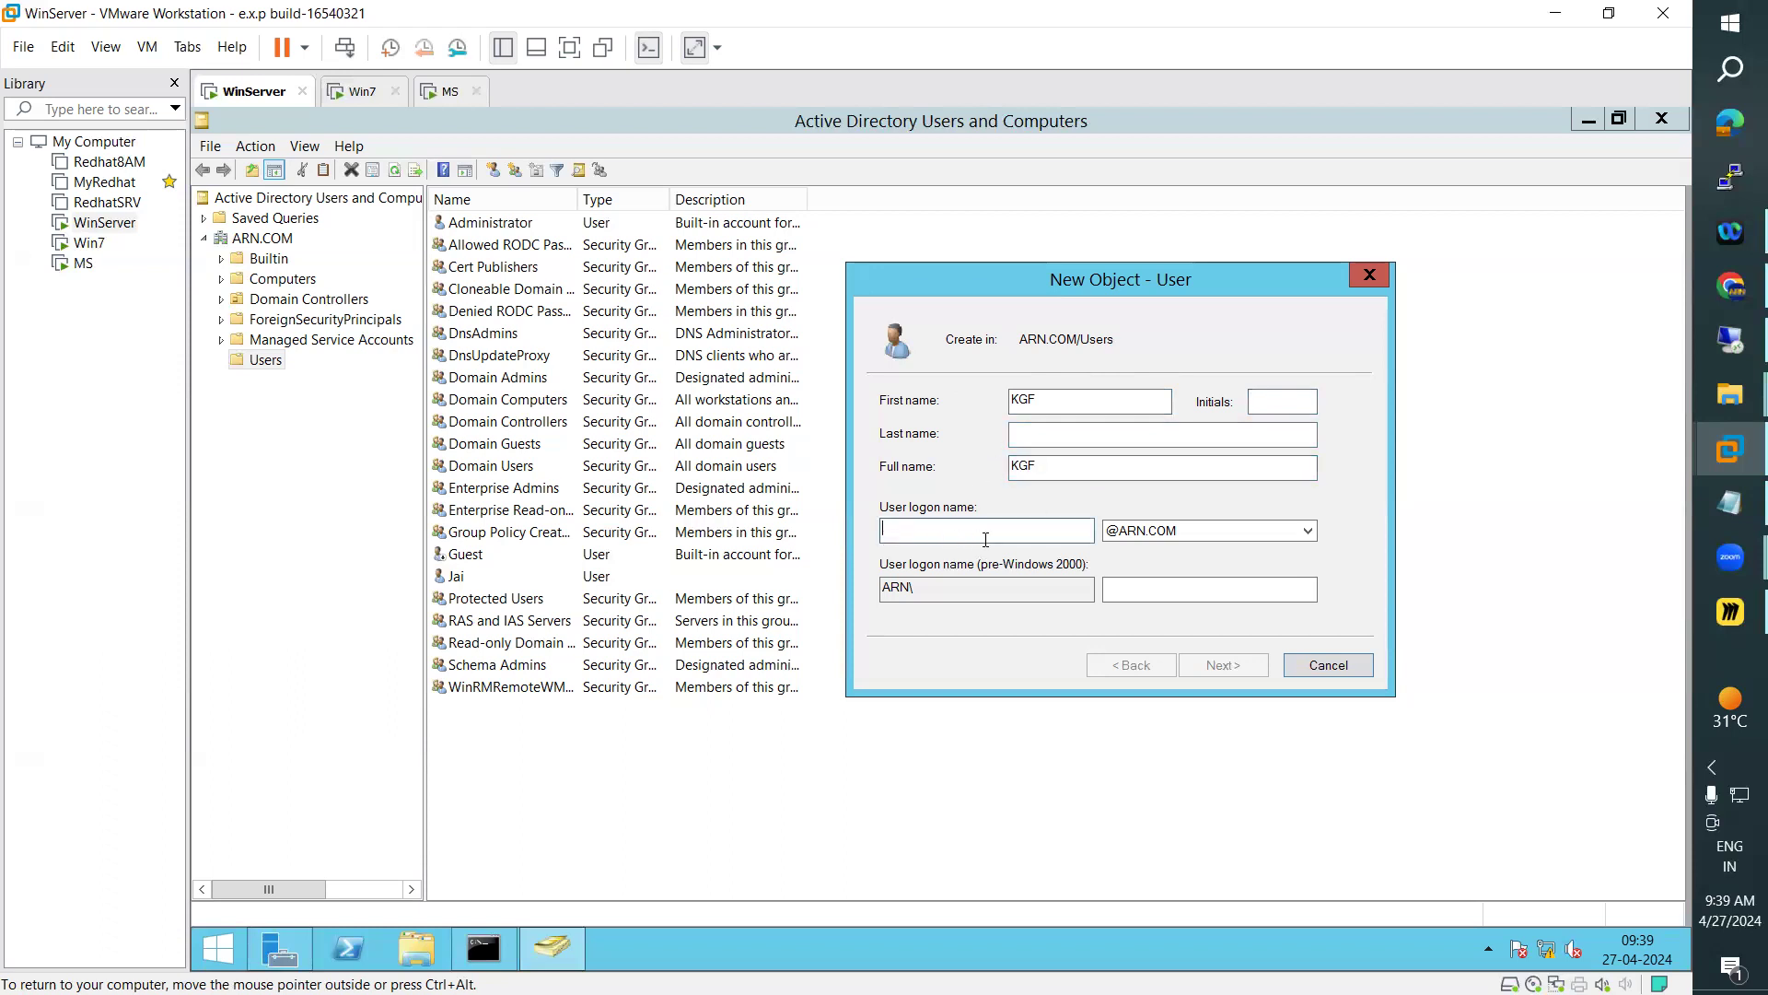
Replace the first name with the new user's real first name, and fill in the initials and last name
{"action": "double_click", "coordinate": [1052, 406]}
{"action": "type", "text": "ARN"}
{"action": "key", "text": "BackSpace"}
{"action": "key", "text": "BackSpace"}
{"action": "key", "text": "BackSpace"}
{"action": "key", "text": "Tab"}
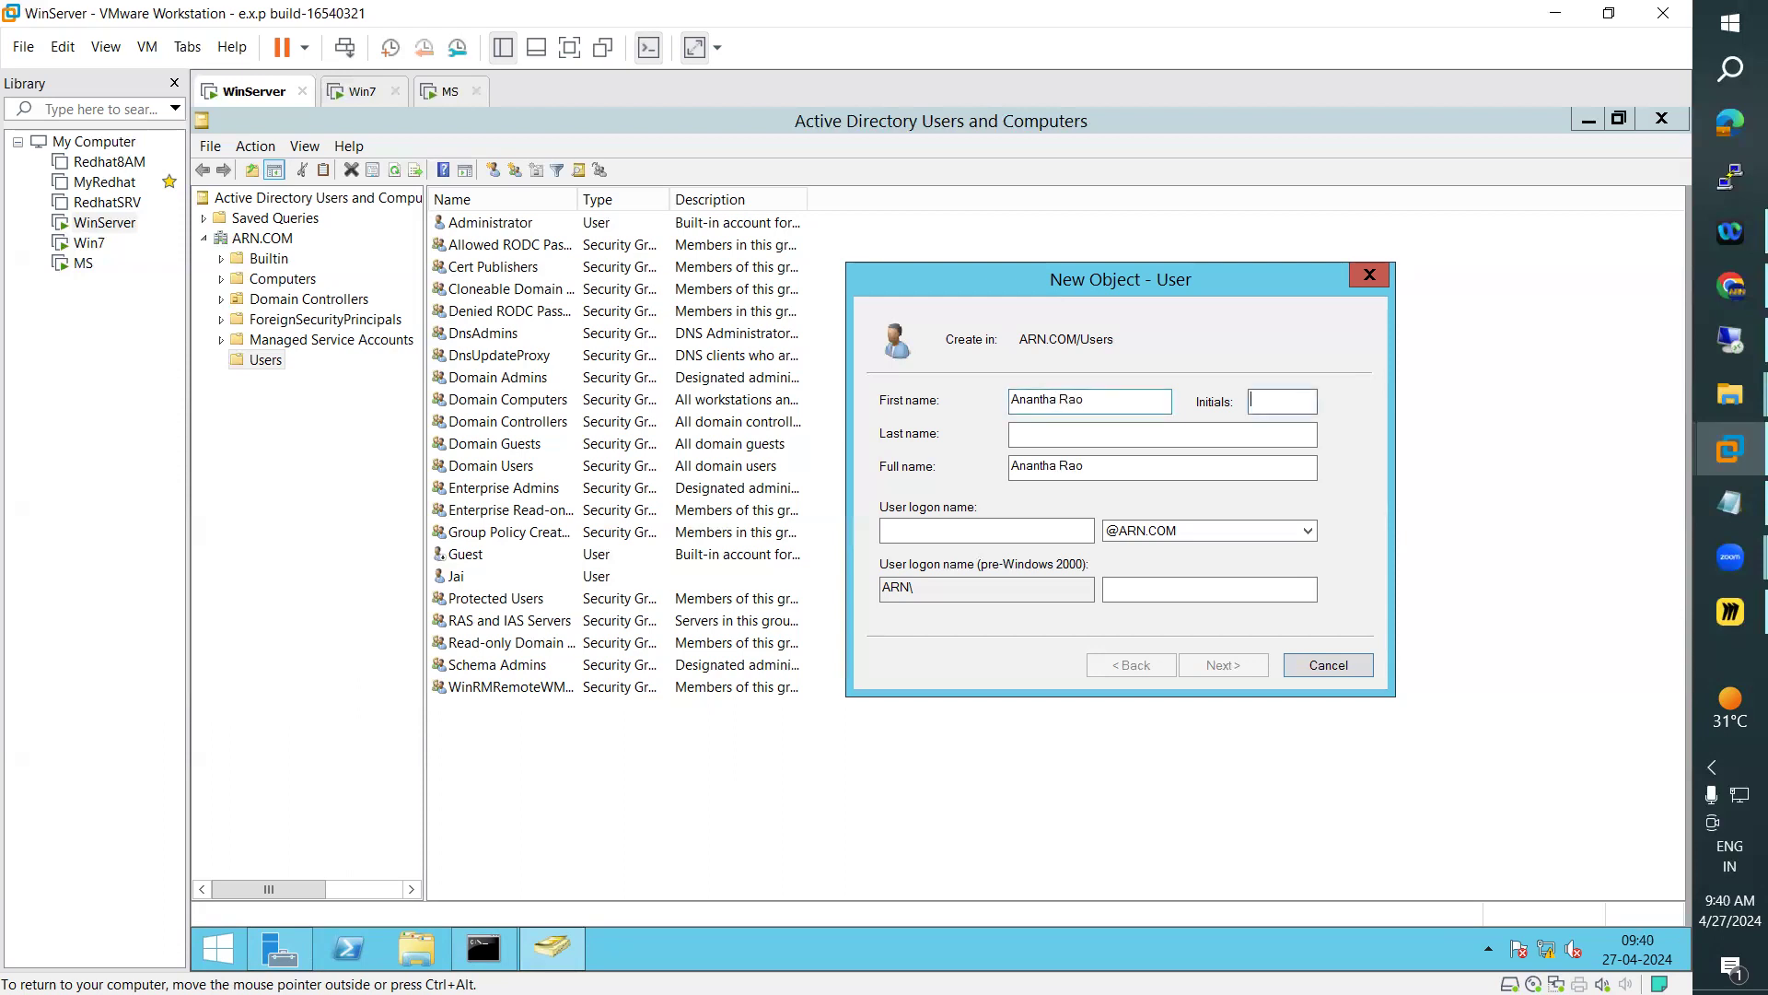
{"action": "key", "text": "Tab"}
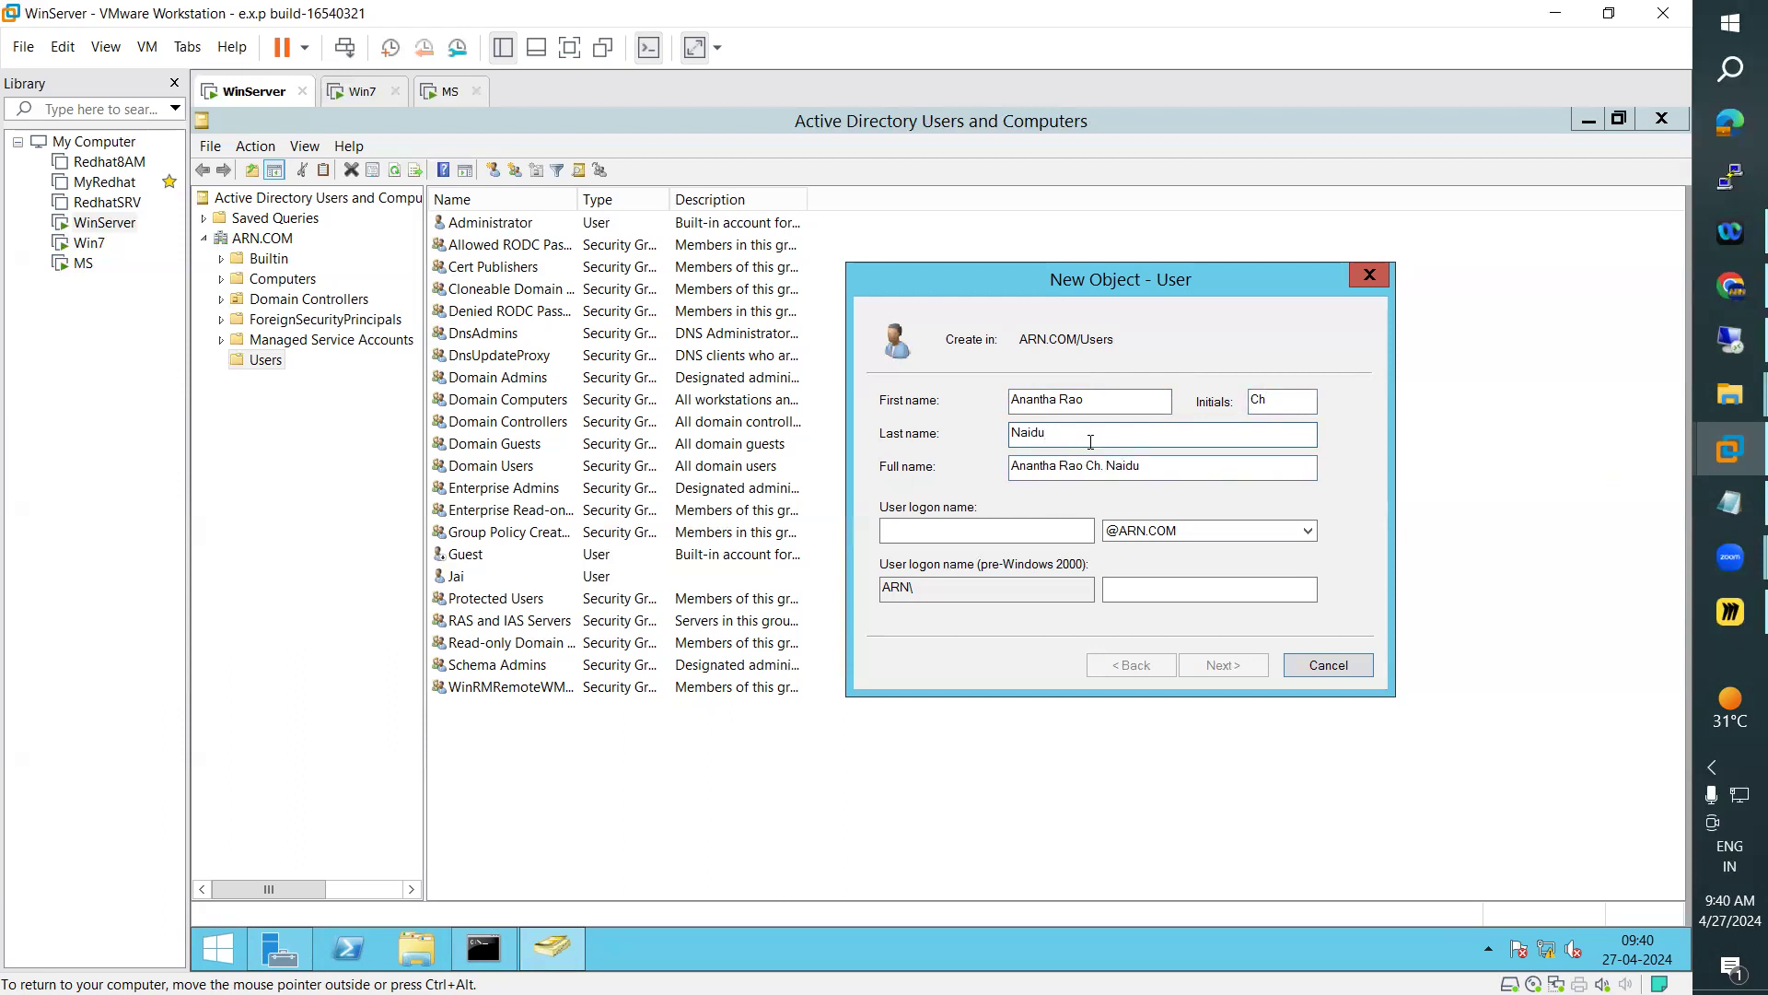
Swap the new user's initials and last name, so that each field takes the other's value
{"action": "left_click", "coordinate": [1289, 402]}
{"action": "double_click", "coordinate": [1310, 398]}
{"action": "type", "text": "Naidu"}
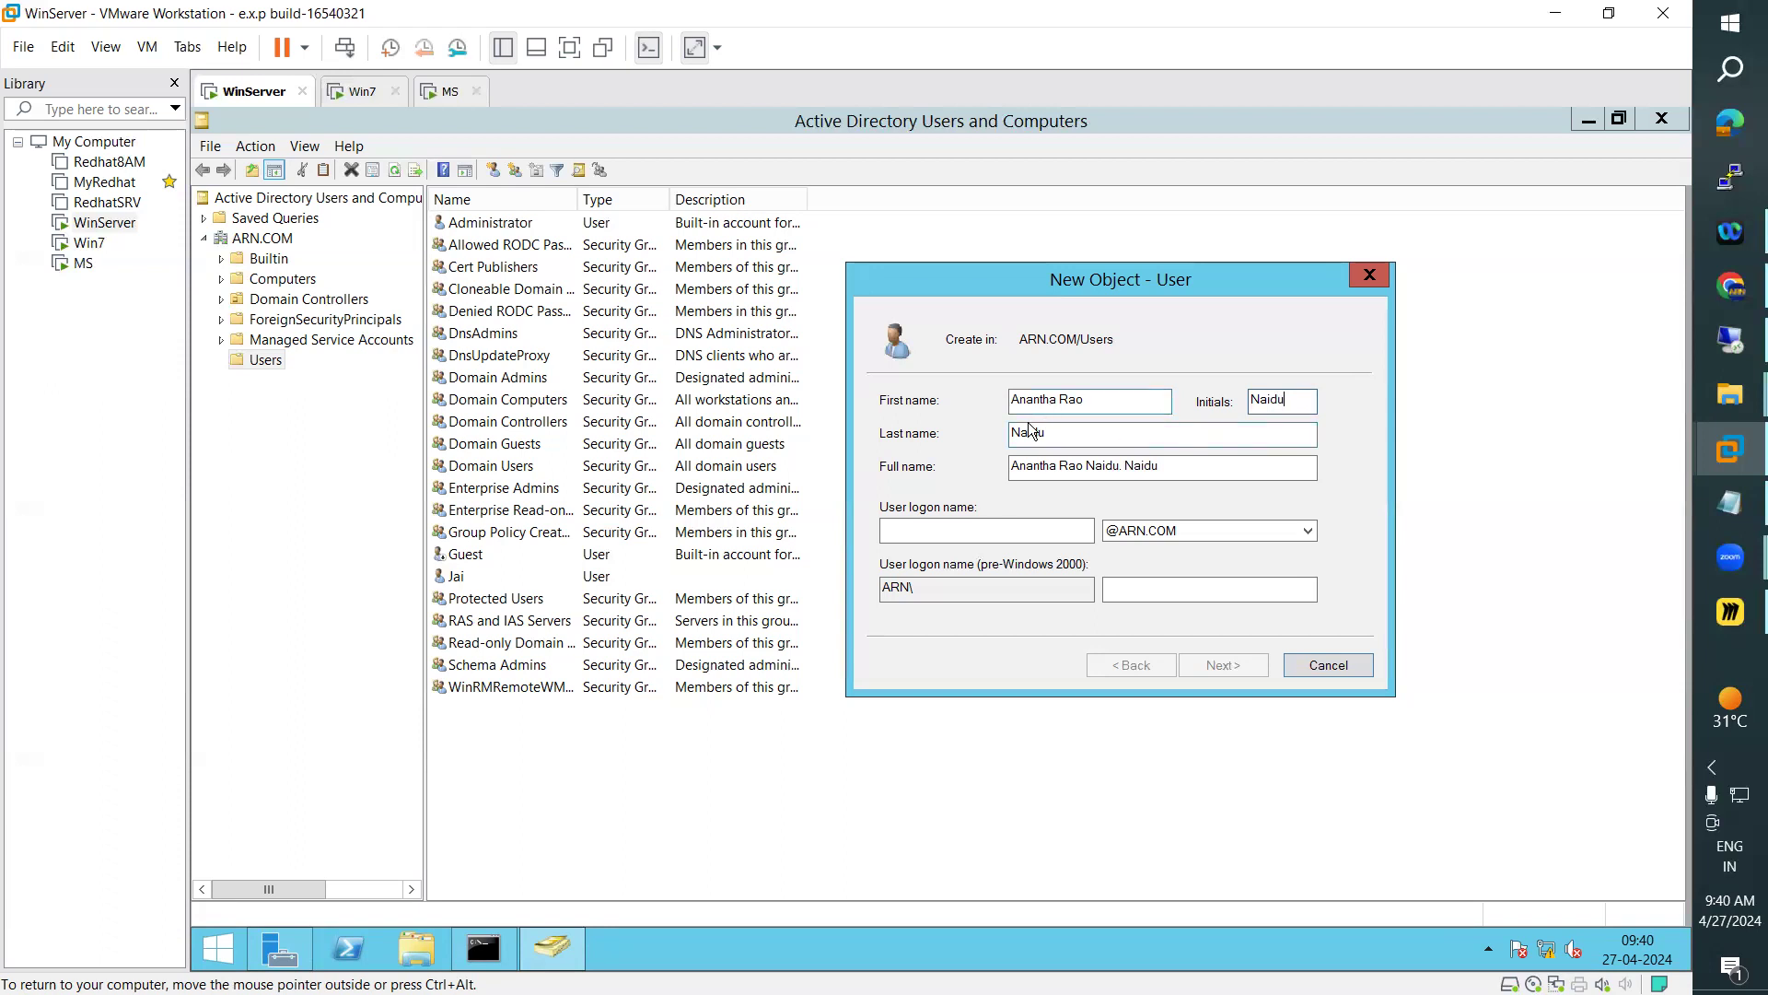
{"action": "double_click", "coordinate": [1107, 425]}
{"action": "type", "text": "Ch"}
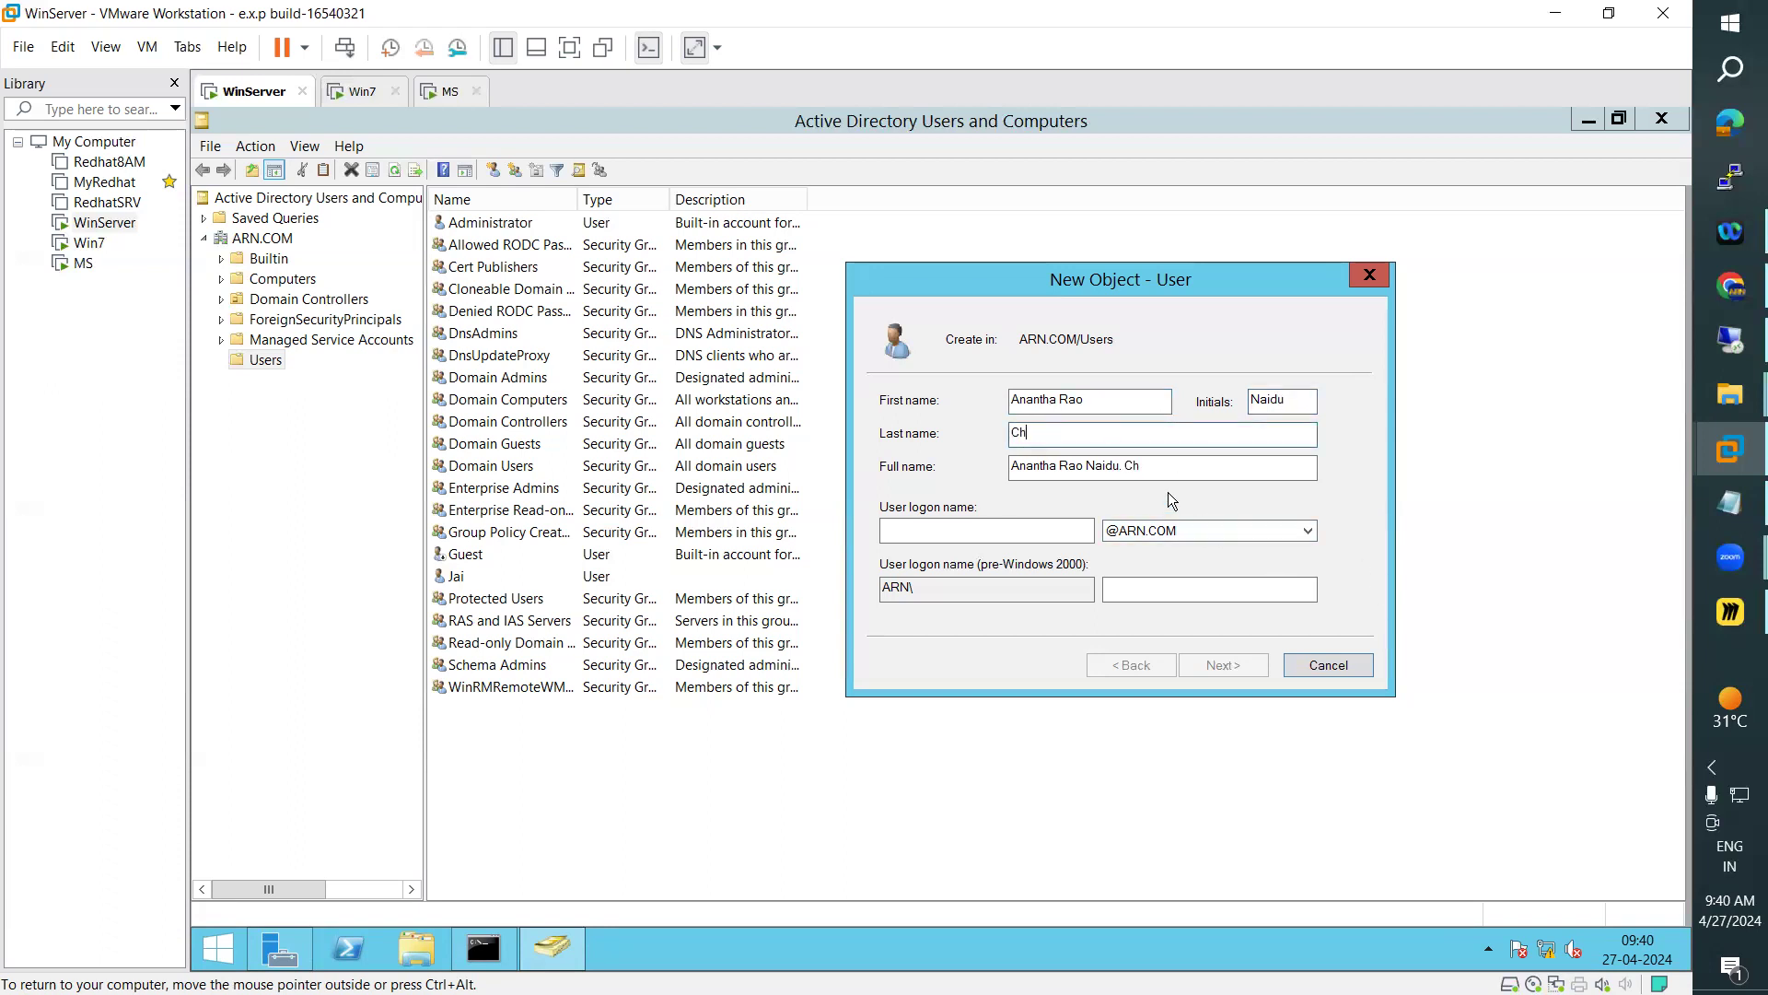
Check the generated full name and set the new user's logon name to ARN
{"action": "left_click_drag", "start_coordinate": [1149, 468], "coordinate": [979, 470]}
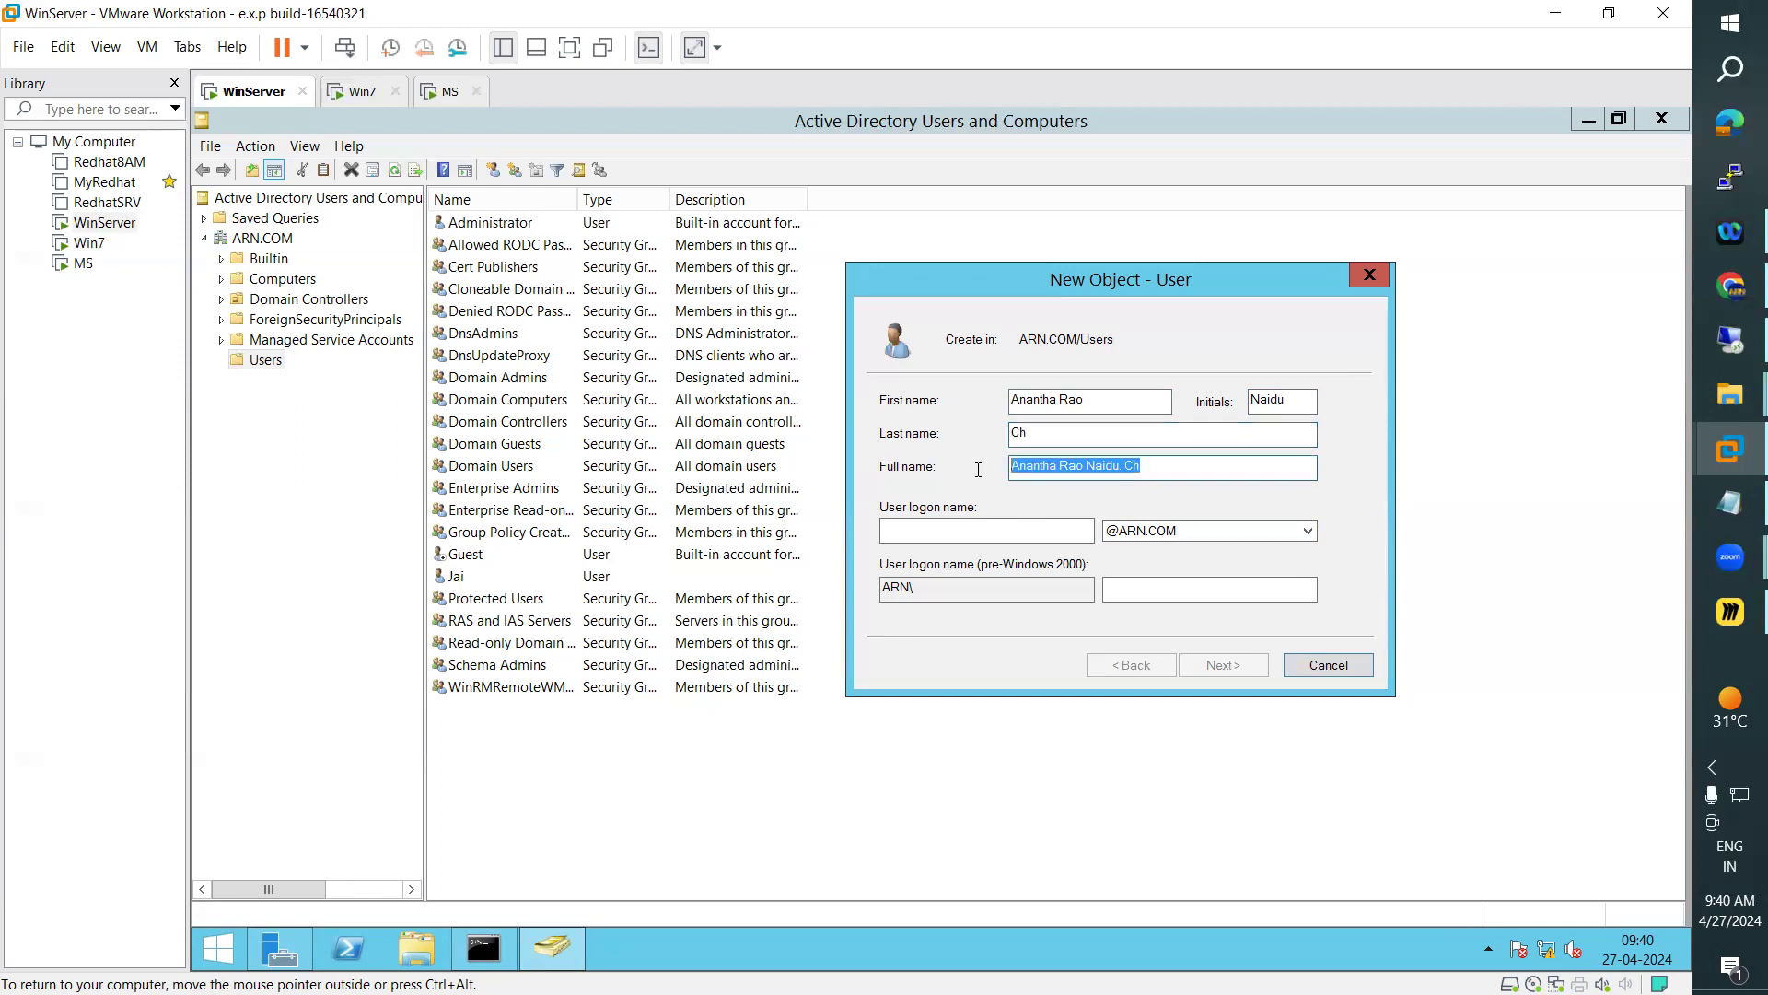
{"action": "left_click", "coordinate": [1013, 531]}
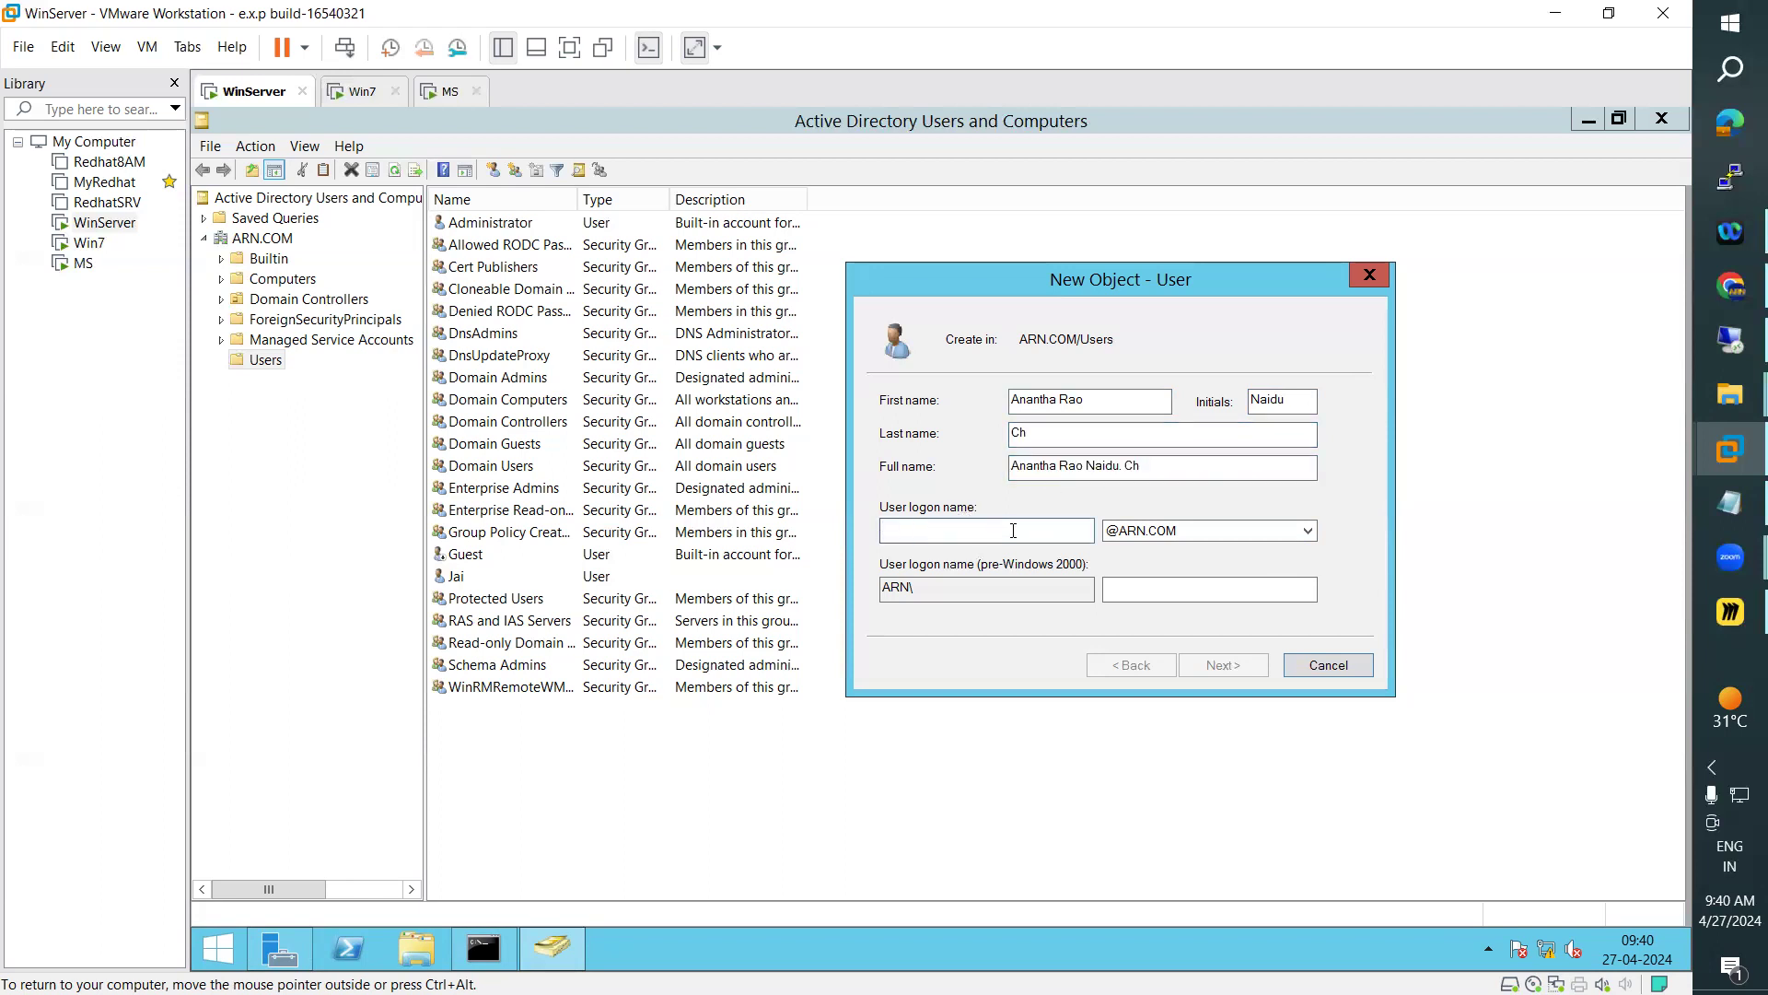
{"action": "type", "text": "ARN"}
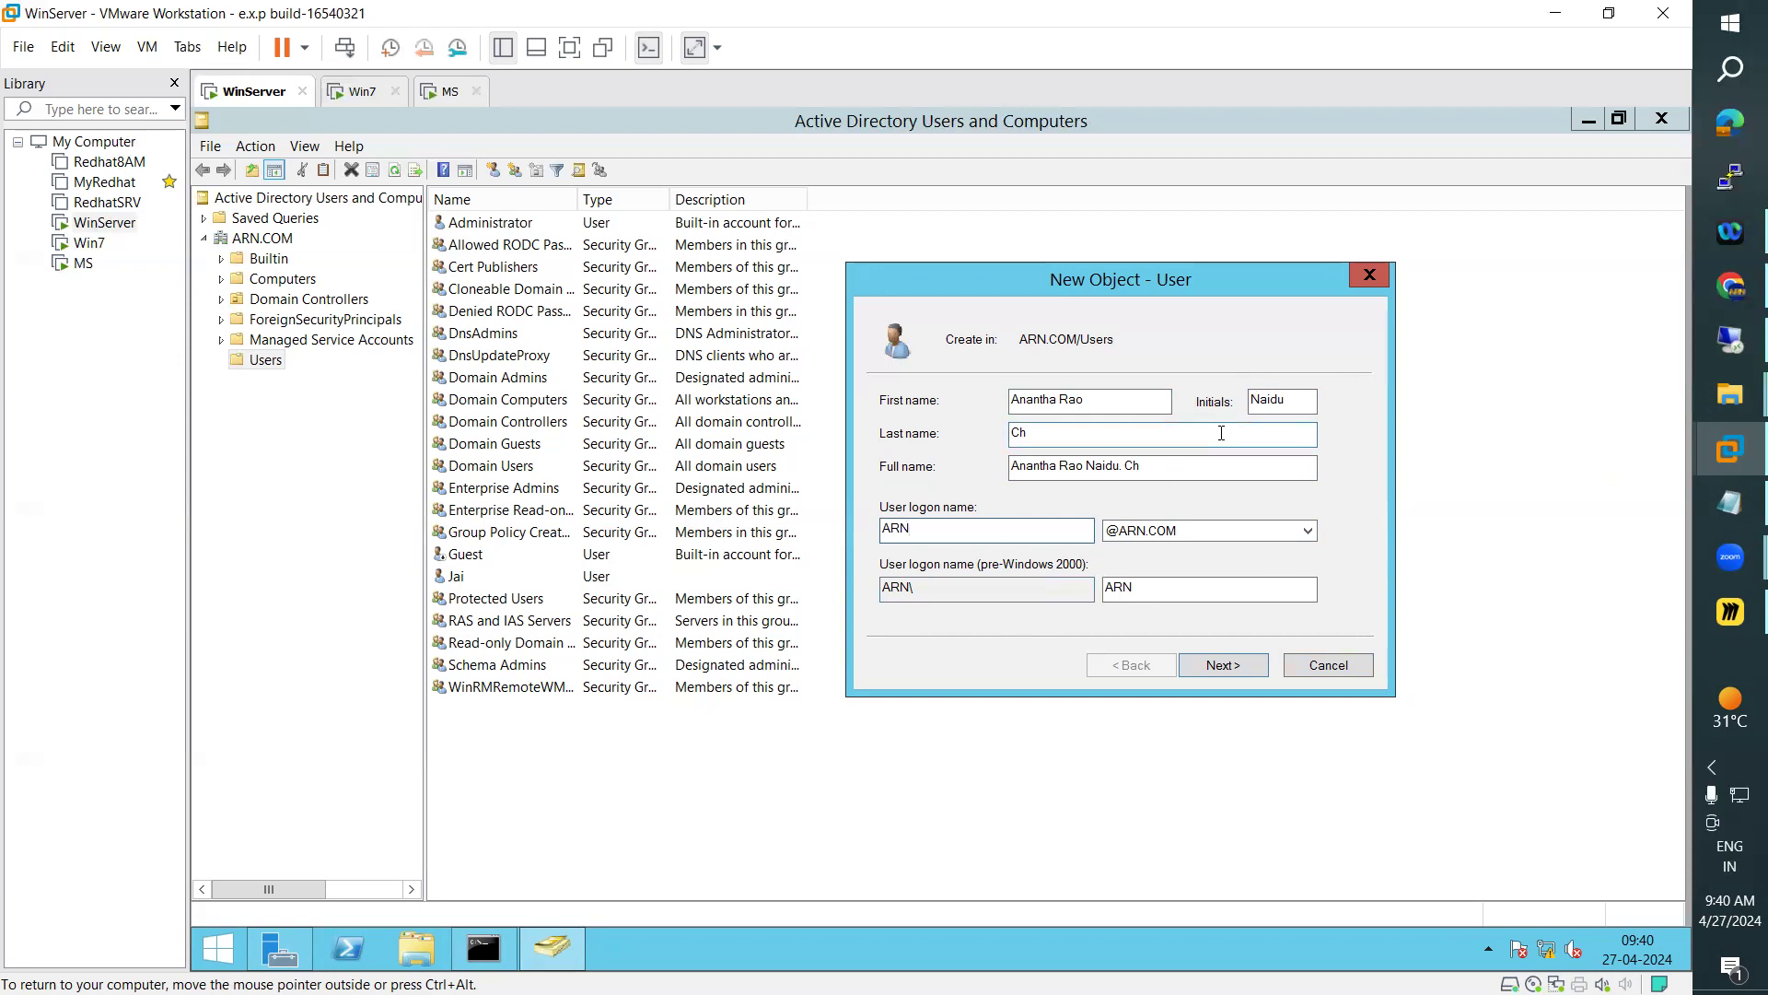
Review the new user's name and logon name fields and continue to the password settings
{"action": "left_click_drag", "start_coordinate": [1310, 402], "coordinate": [1232, 398]}
{"action": "left_click_drag", "start_coordinate": [1142, 434], "coordinate": [993, 435]}
{"action": "left_click_drag", "start_coordinate": [1140, 467], "coordinate": [1011, 467]}
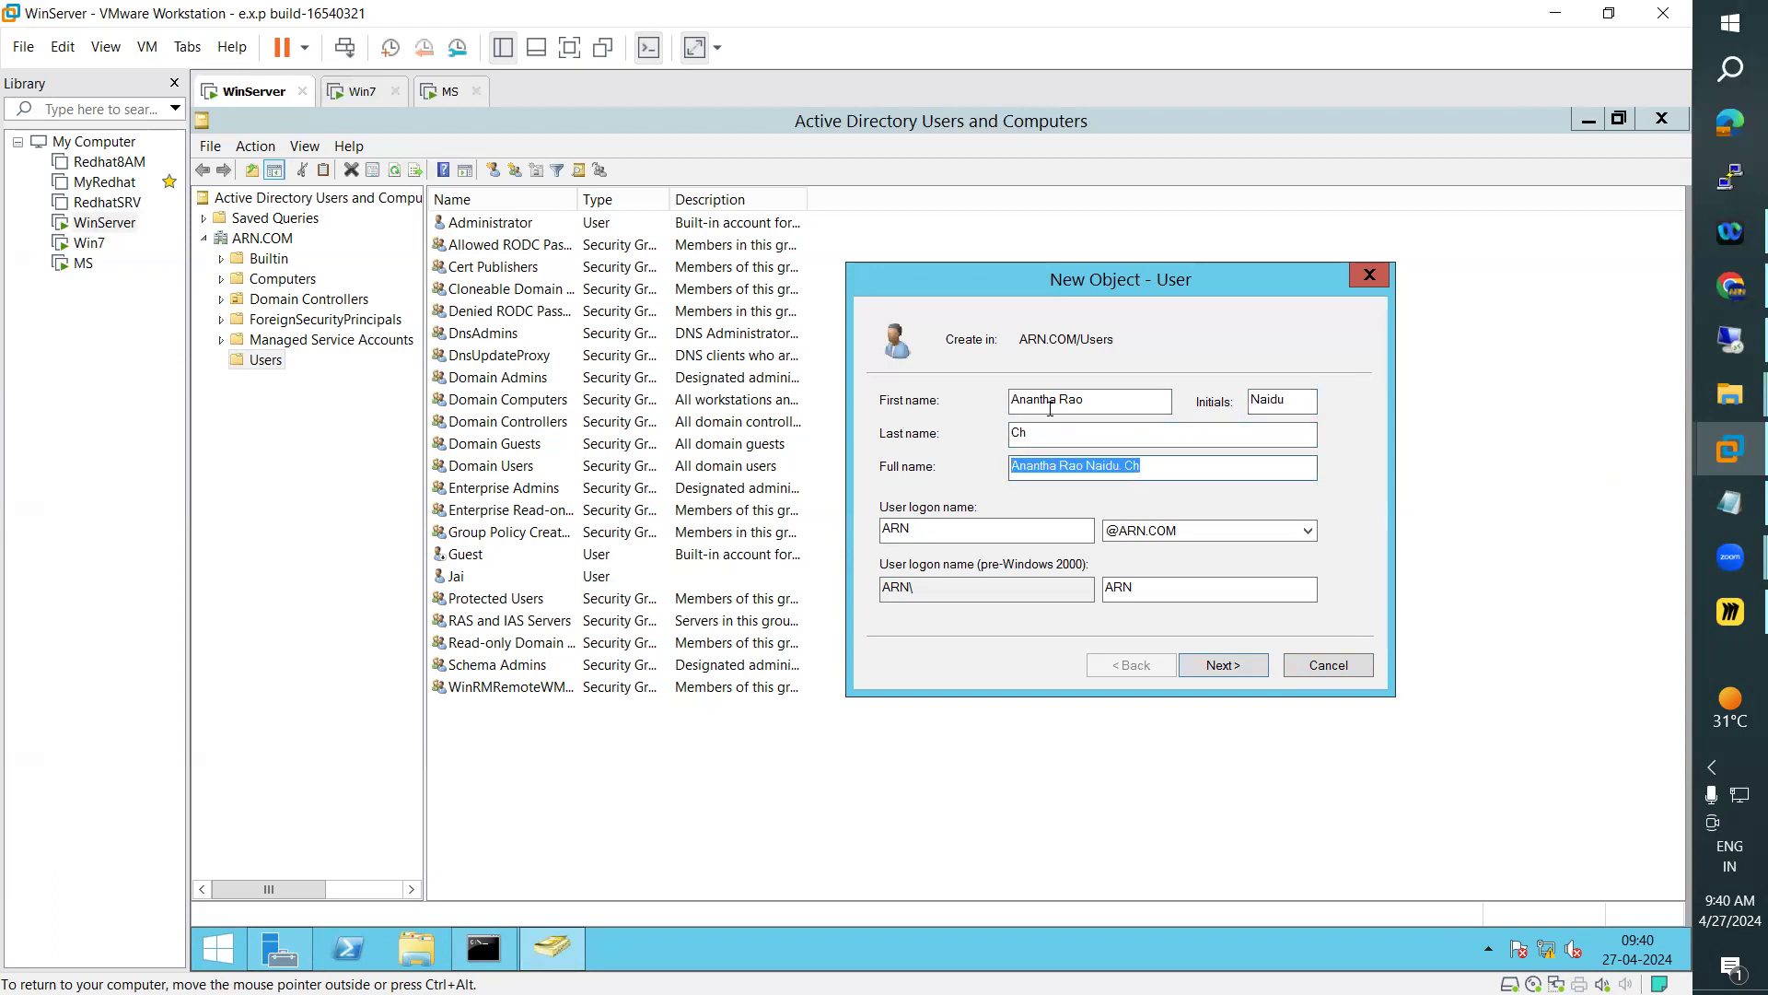
{"action": "double_click", "coordinate": [1020, 406]}
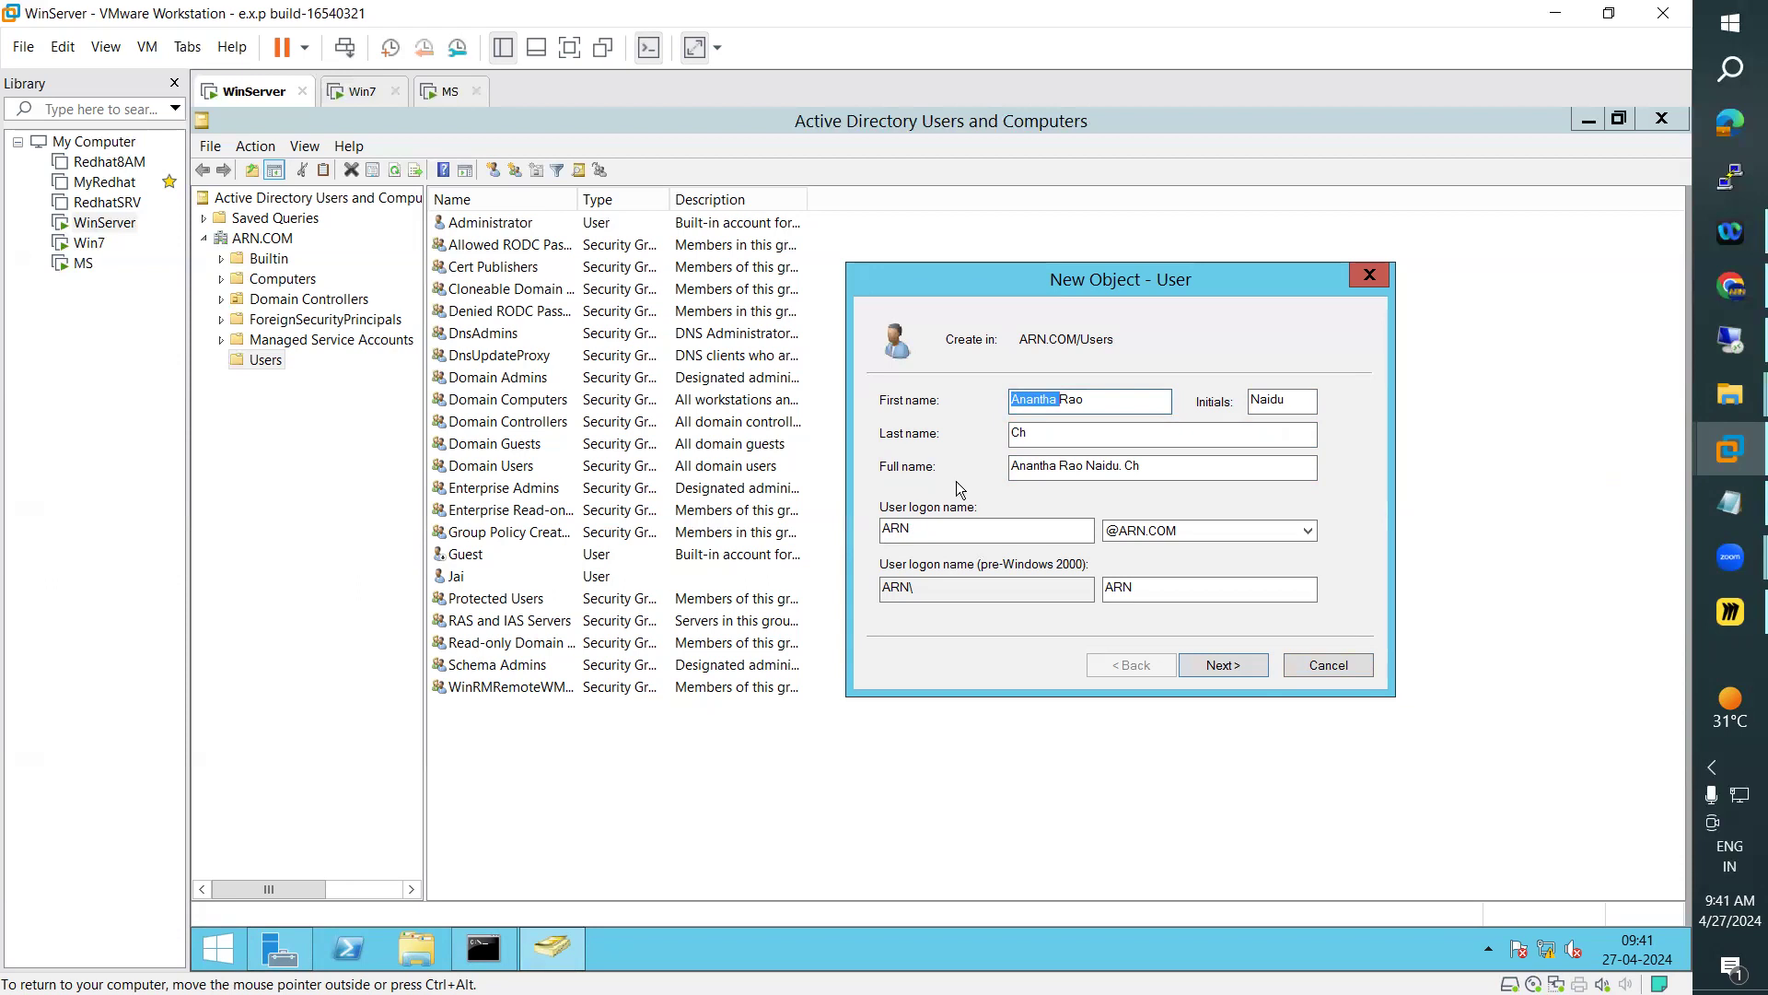
{"action": "double_click", "coordinate": [1050, 437]}
{"action": "left_click", "coordinate": [960, 530]}
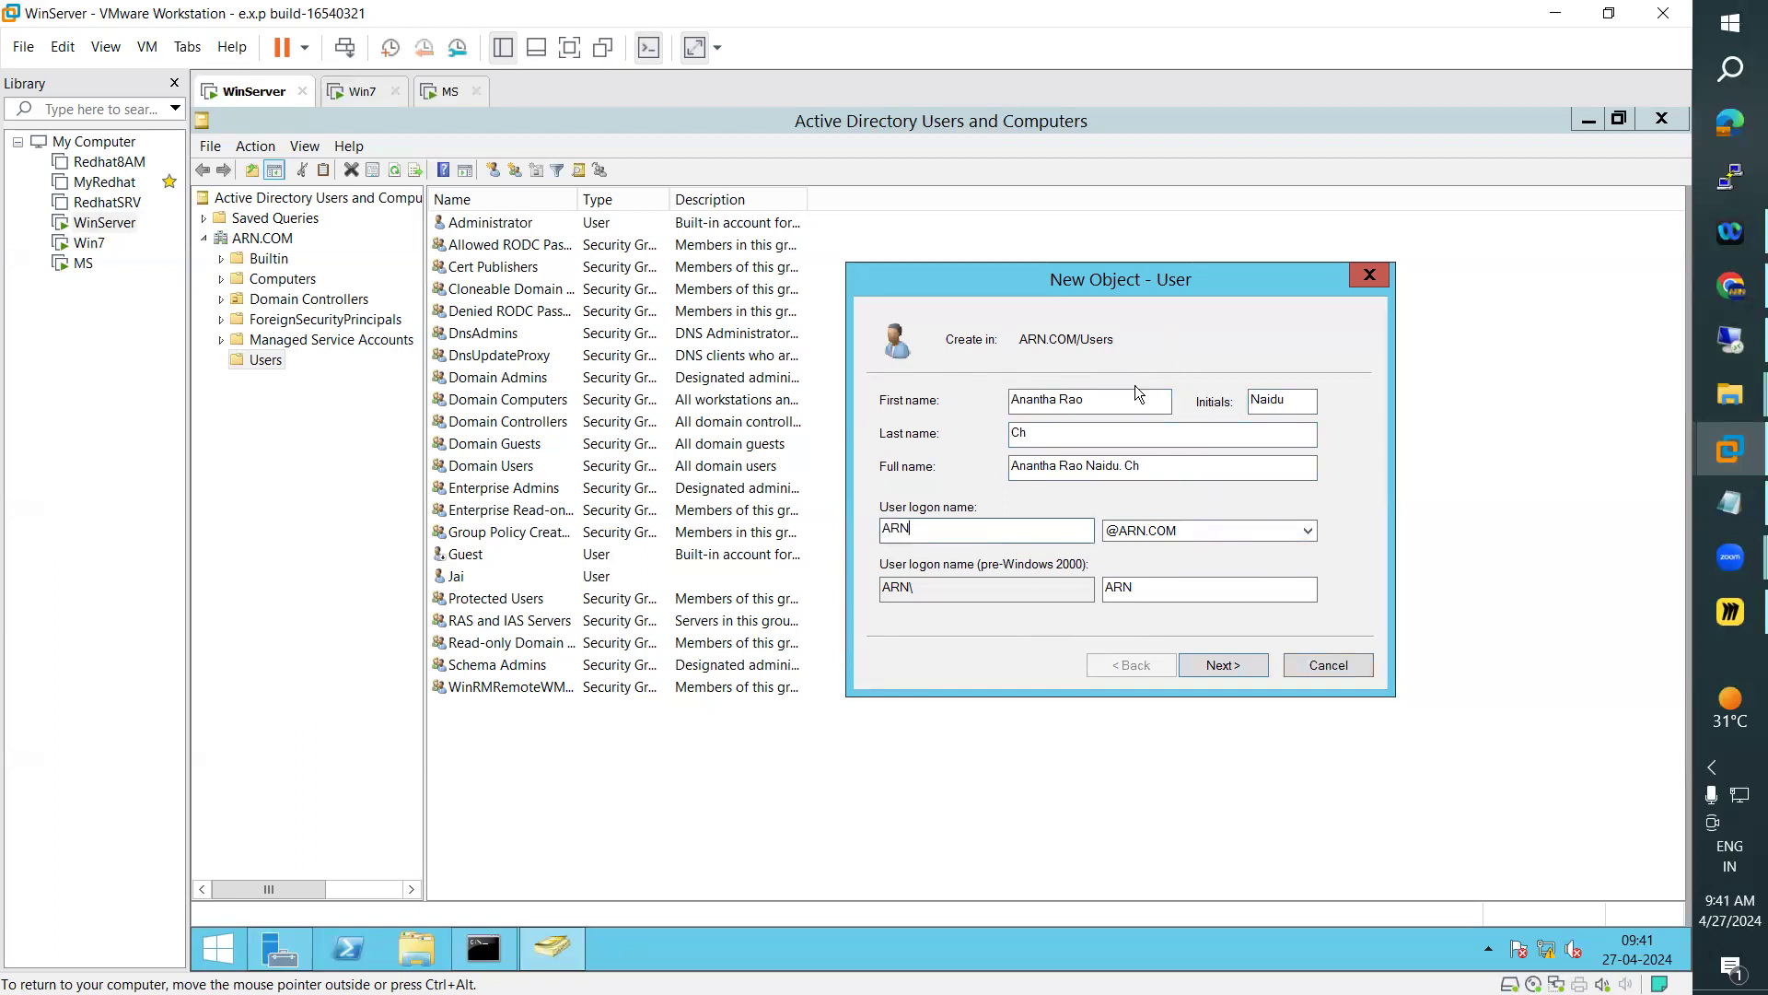
{"action": "left_click_drag", "start_coordinate": [1000, 523], "coordinate": [874, 536]}
{"action": "left_click", "coordinate": [1229, 665]}
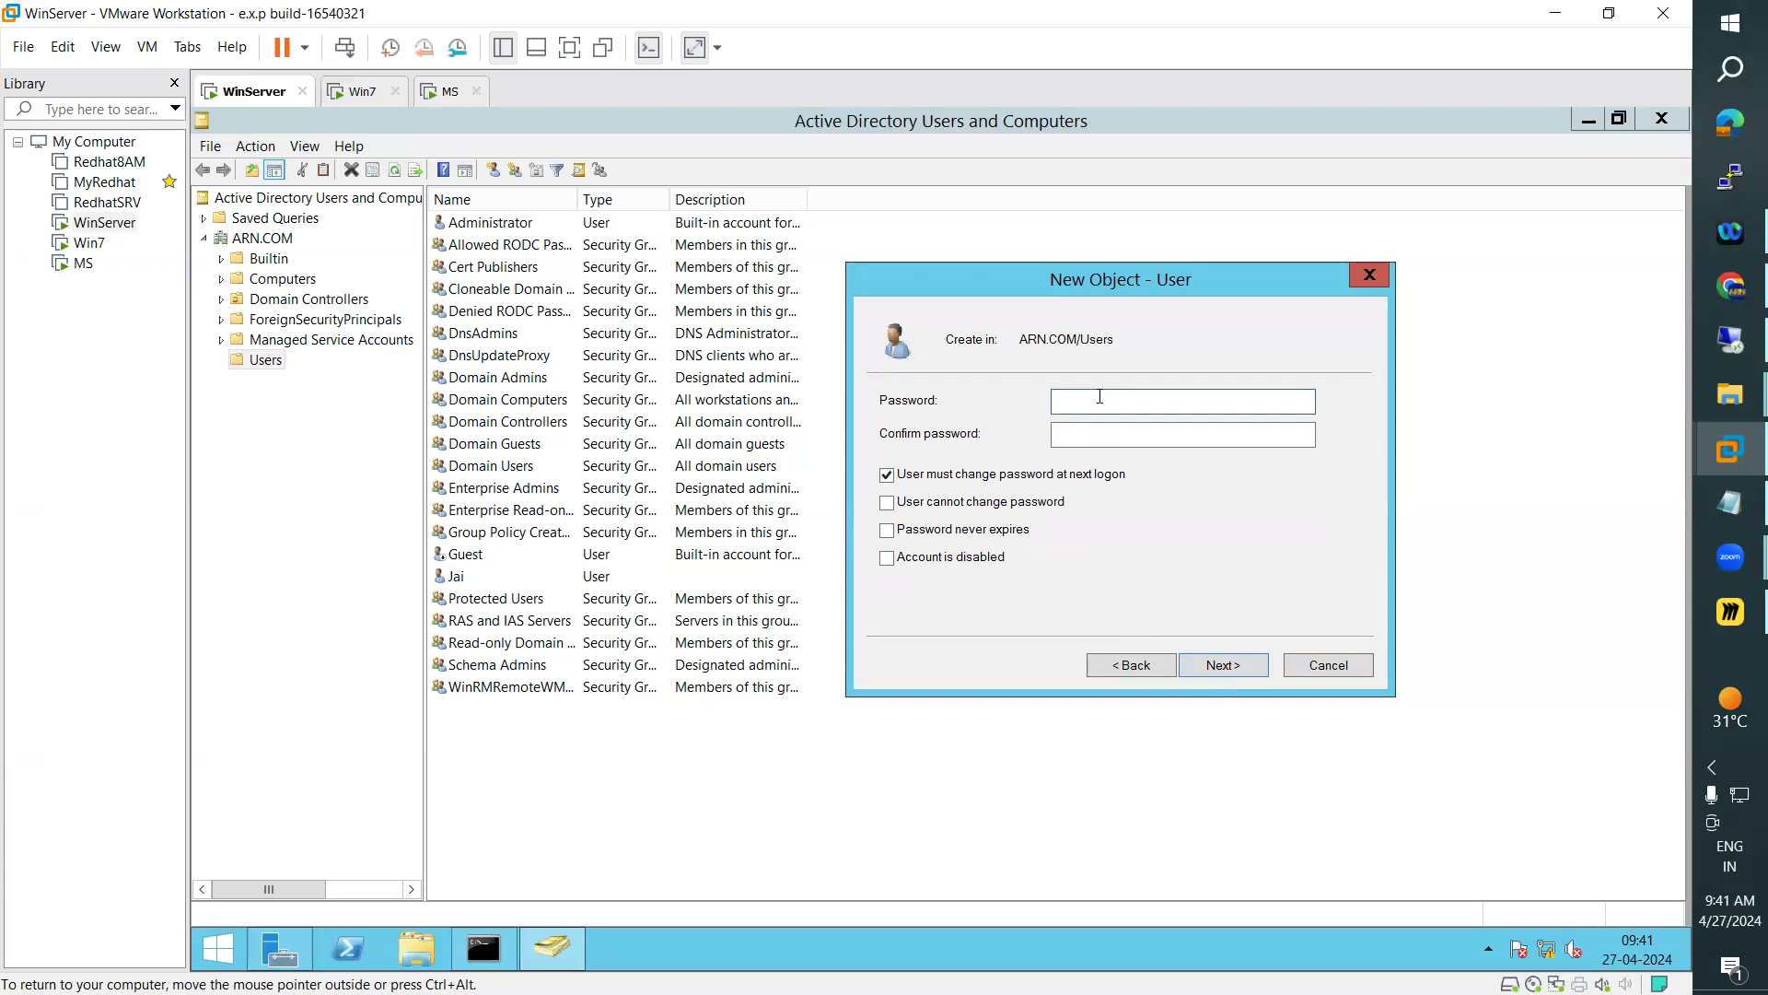
{"action": "type", "text": "•••••"}
{"action": "key", "text": "BackSpace"}
{"action": "key", "text": "BackSpace"}
{"action": "key", "text": "BackSpace"}
{"action": "key", "text": "BackSpace"}
{"action": "key", "text": "BackSpace"}
{"action": "type", "text": "••••••••"}
{"action": "key", "text": "Tab"}
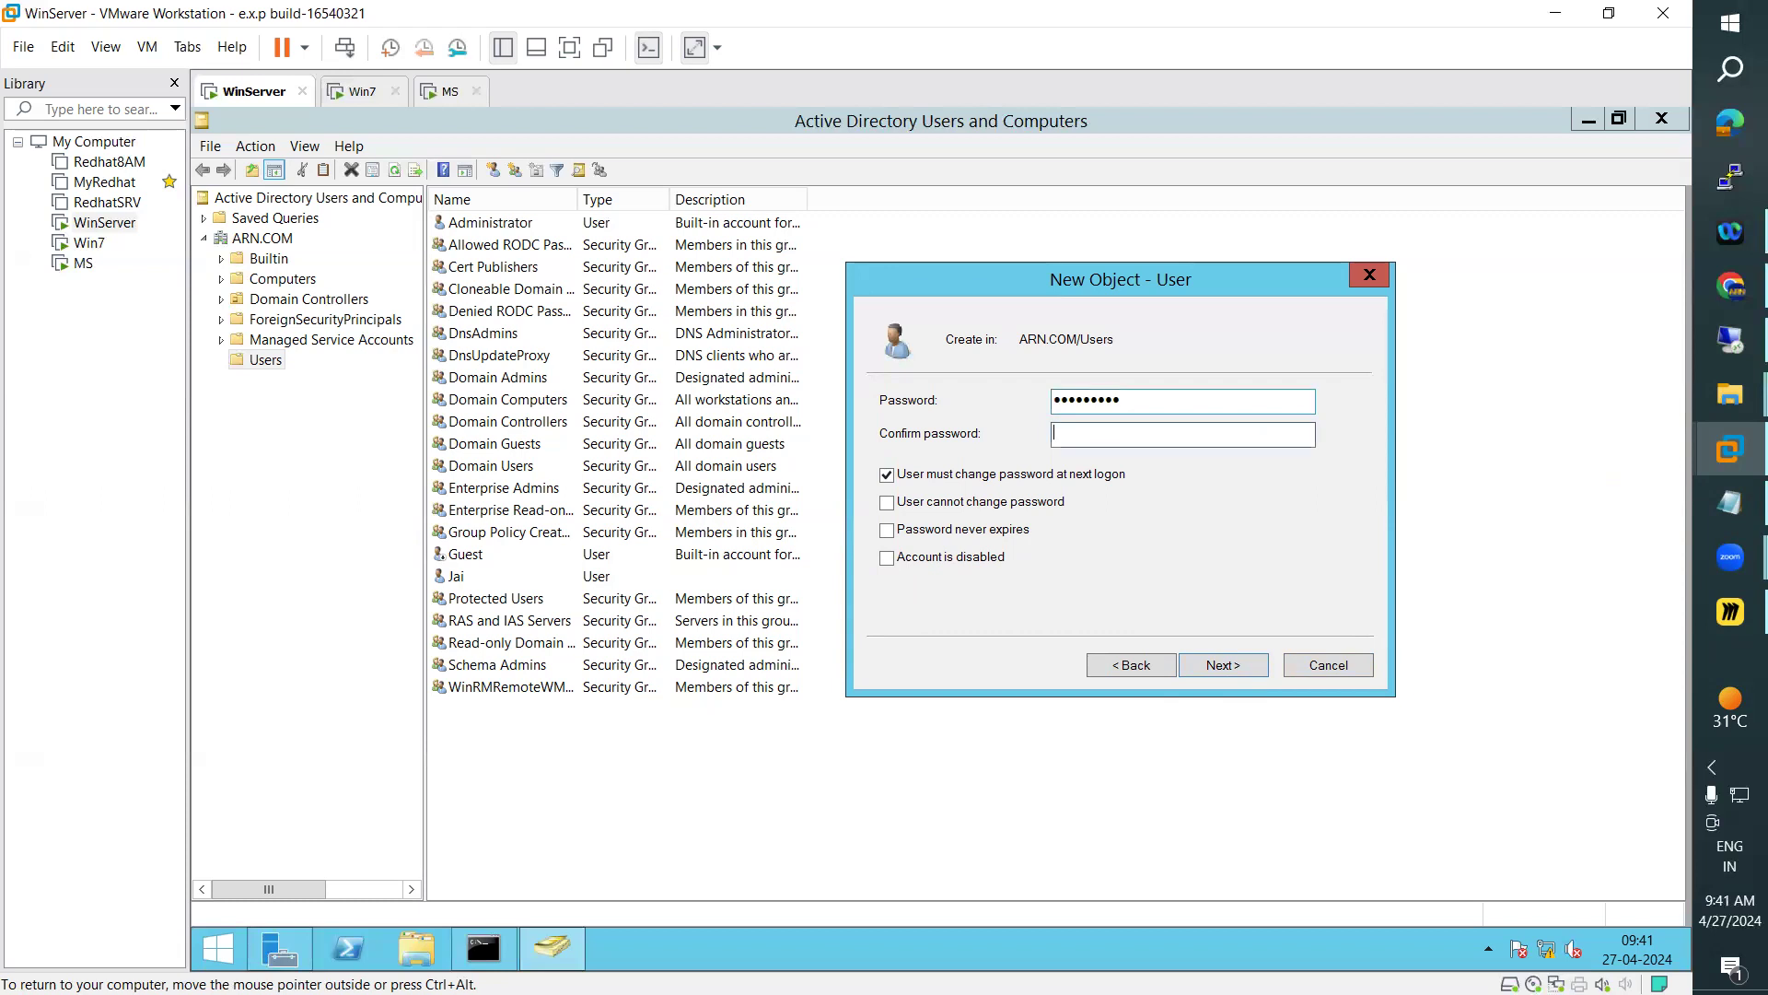
Replace the new user's account password with the intended one and repeat it in the confirmation field
{"action": "key", "text": "shift+Tab"}
{"action": "type", "text": "•••••••"}
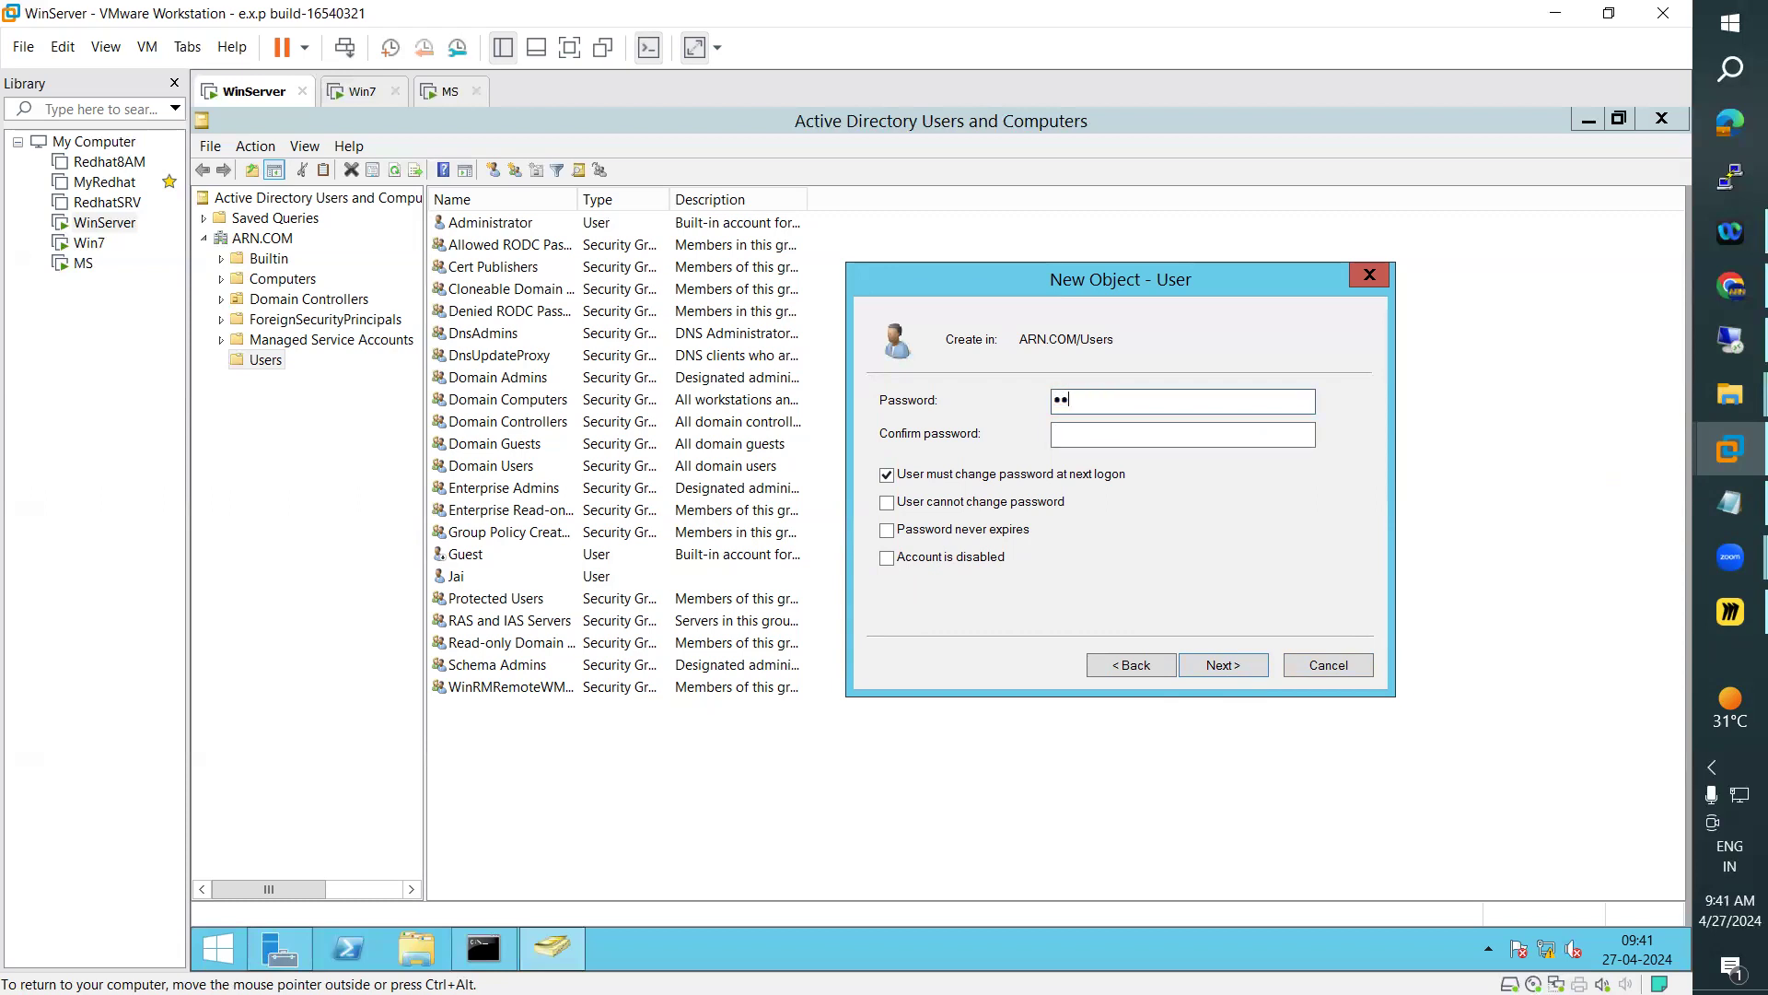
{"action": "type", "text": "•"}
{"action": "key", "text": "Tab"}
{"action": "type", "text": "••••••••"}
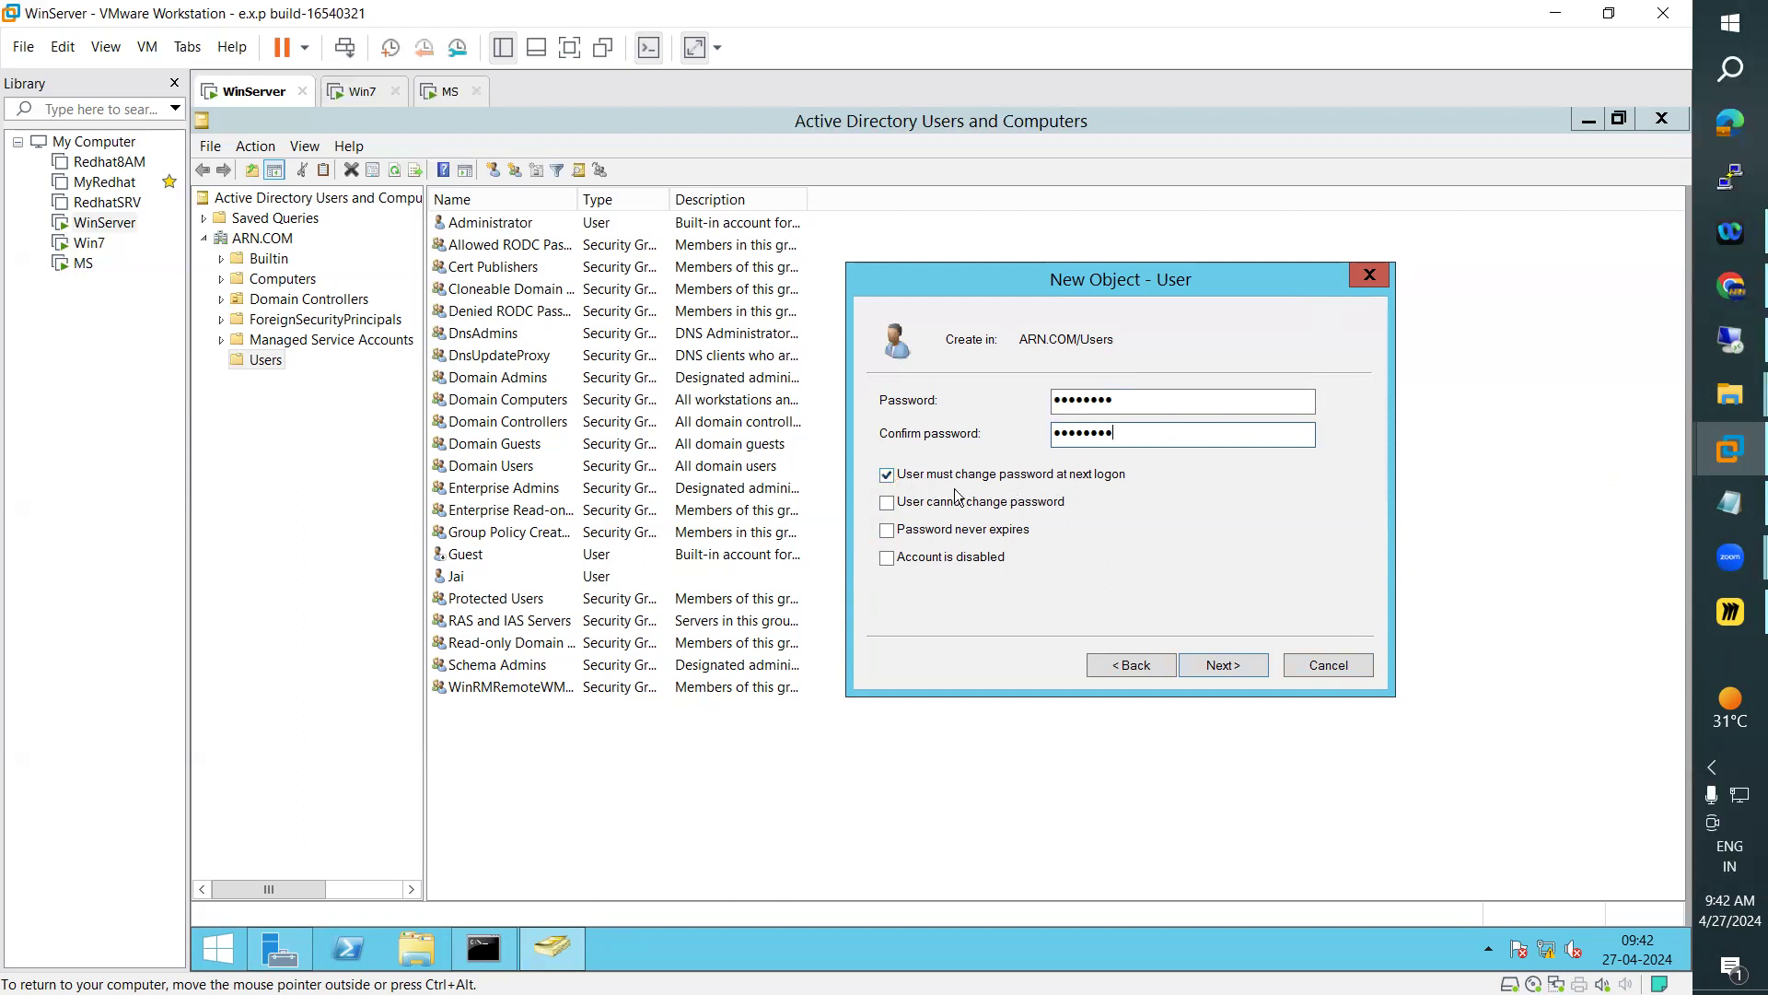
Finish creating the domain user and widen the Name column of the Users object list
{"action": "left_click", "coordinate": [1228, 671]}
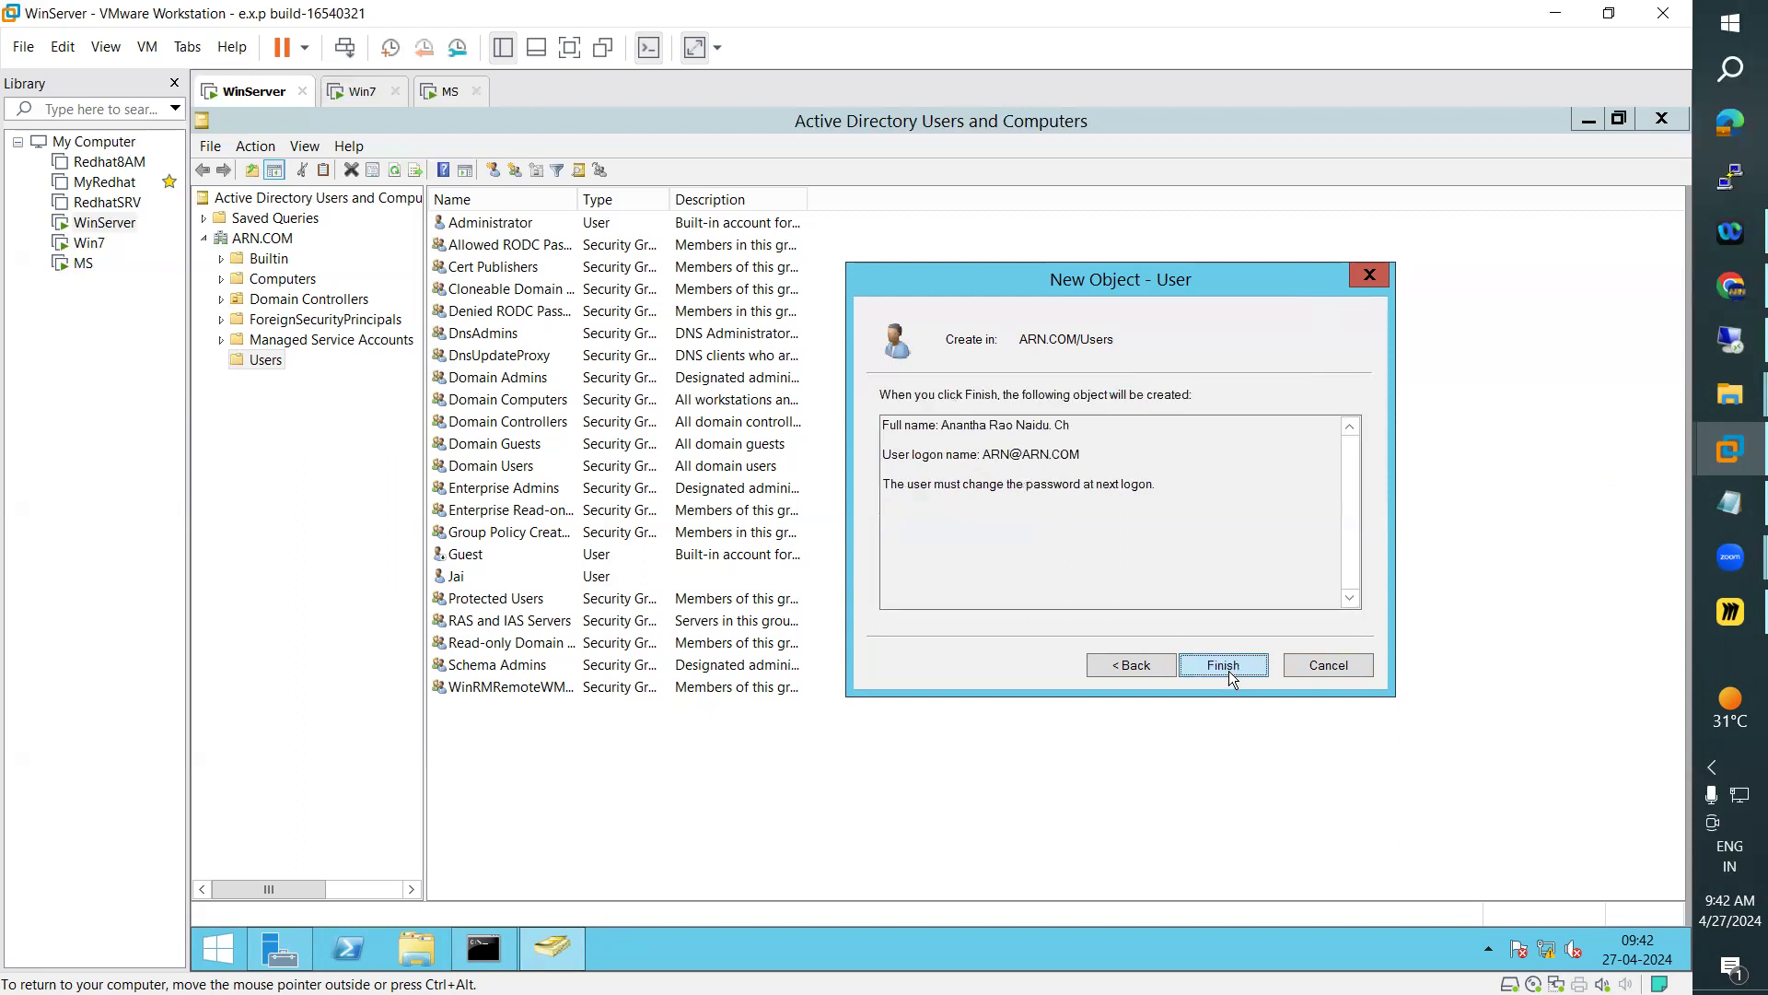
{"action": "left_click", "coordinate": [1237, 665]}
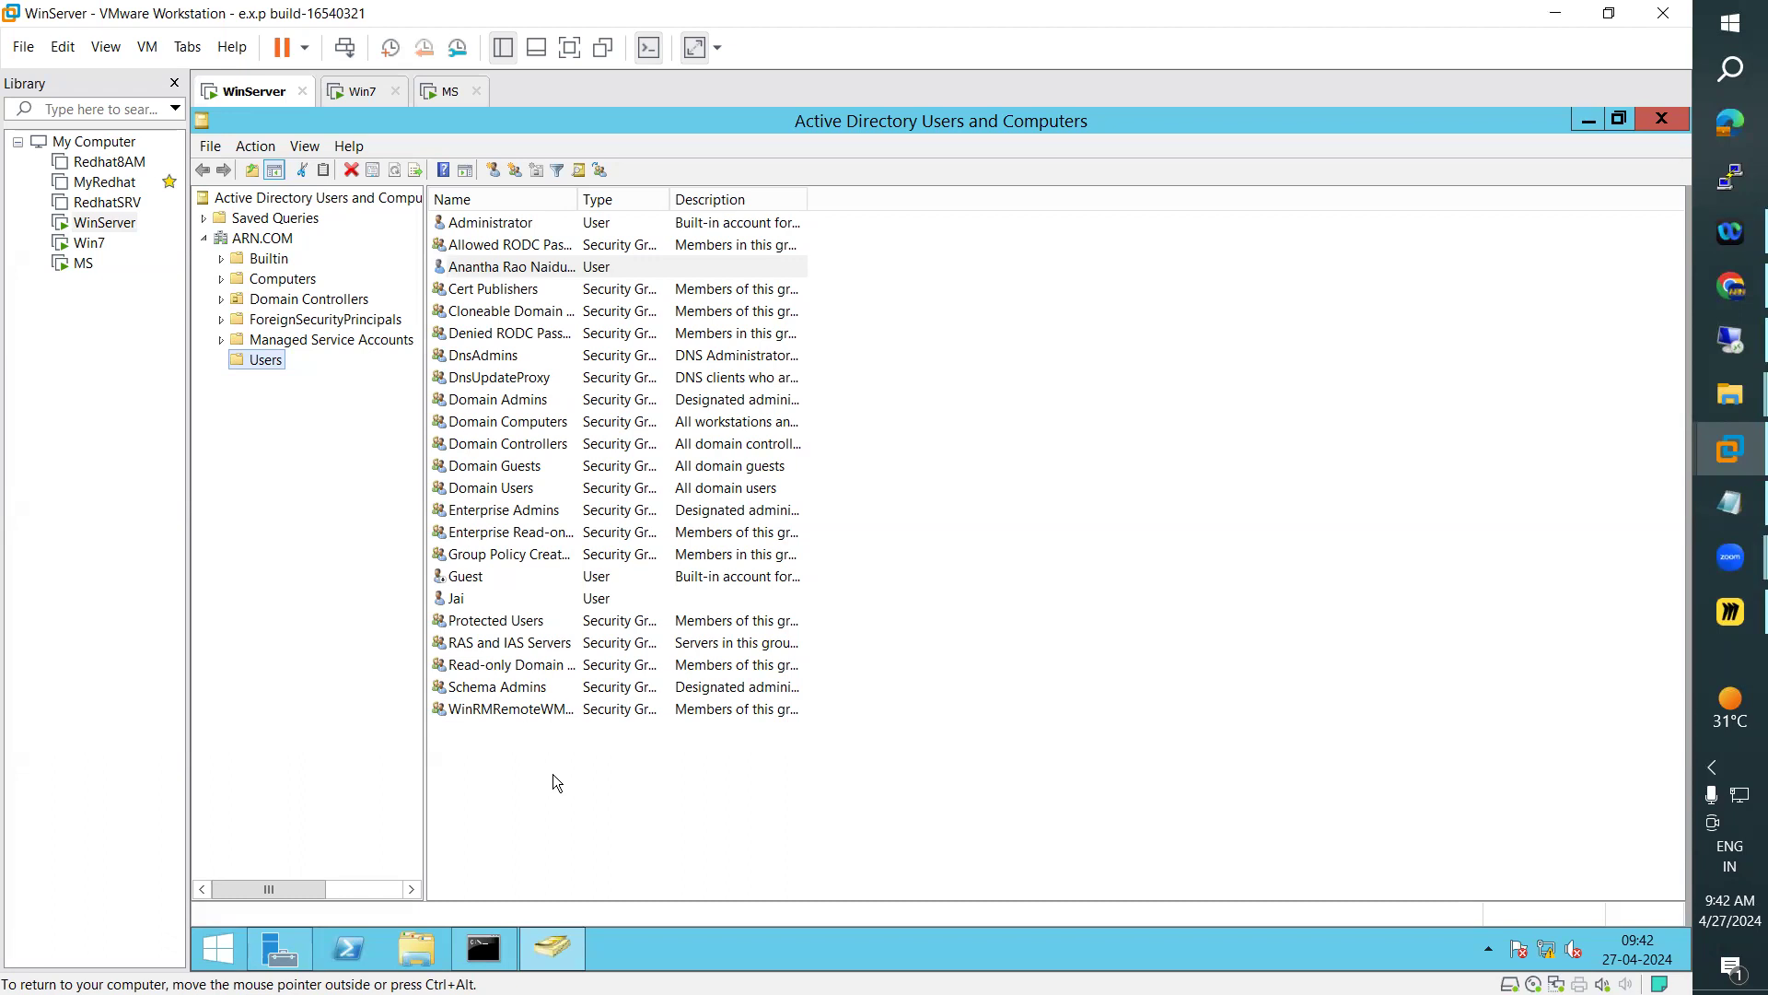
{"action": "left_click_drag", "start_coordinate": [578, 196], "coordinate": [632, 193]}
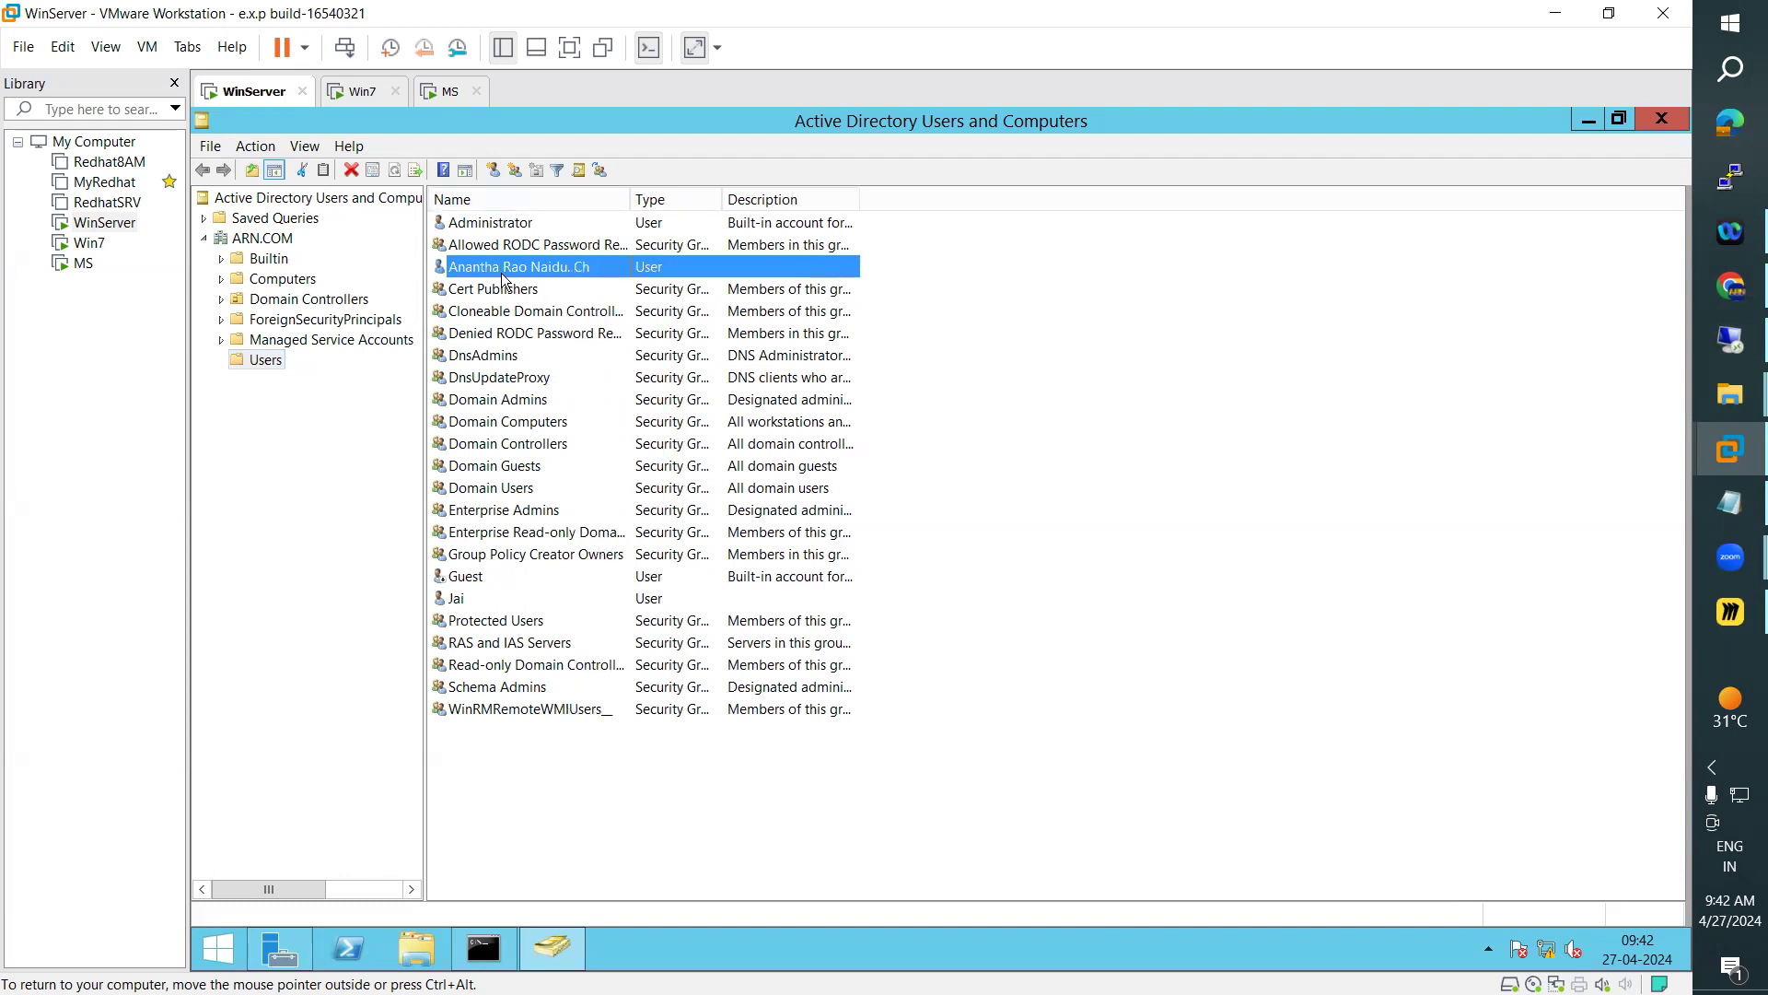
Switch to the Win7 virtual machine and log off the administrator
{"action": "left_click", "coordinate": [363, 91]}
{"action": "left_click", "coordinate": [880, 726]}
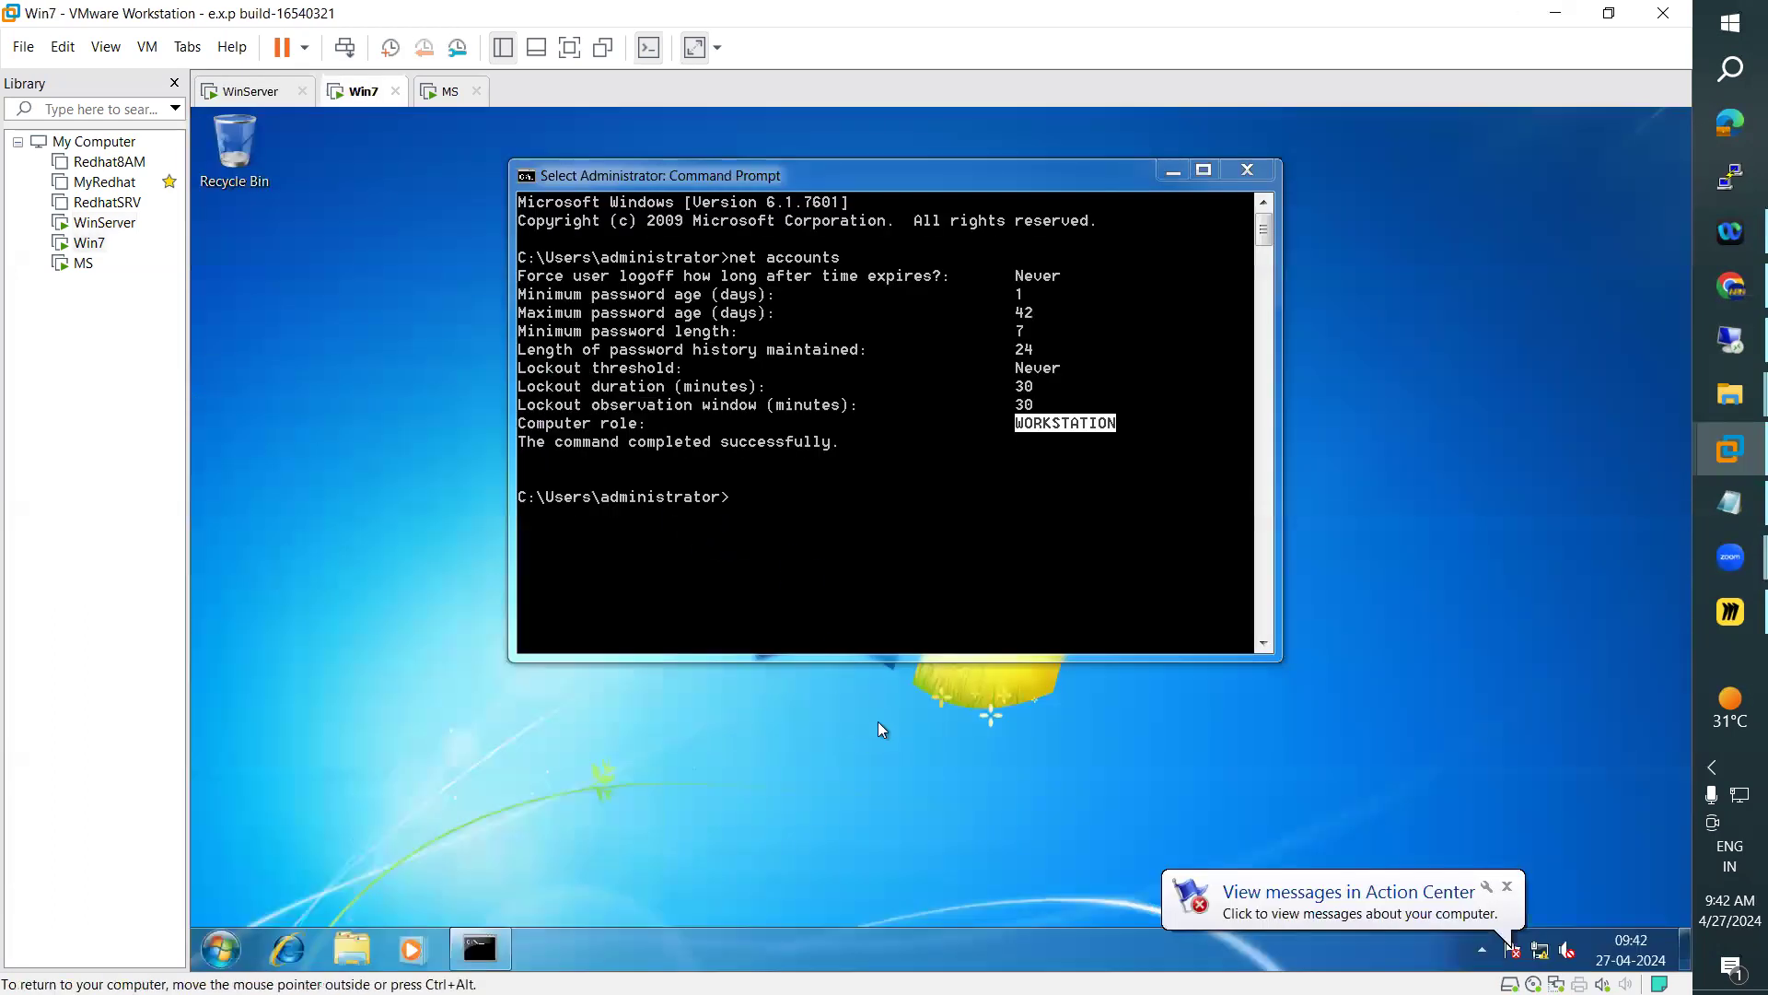
{"action": "left_click", "coordinate": [229, 944]}
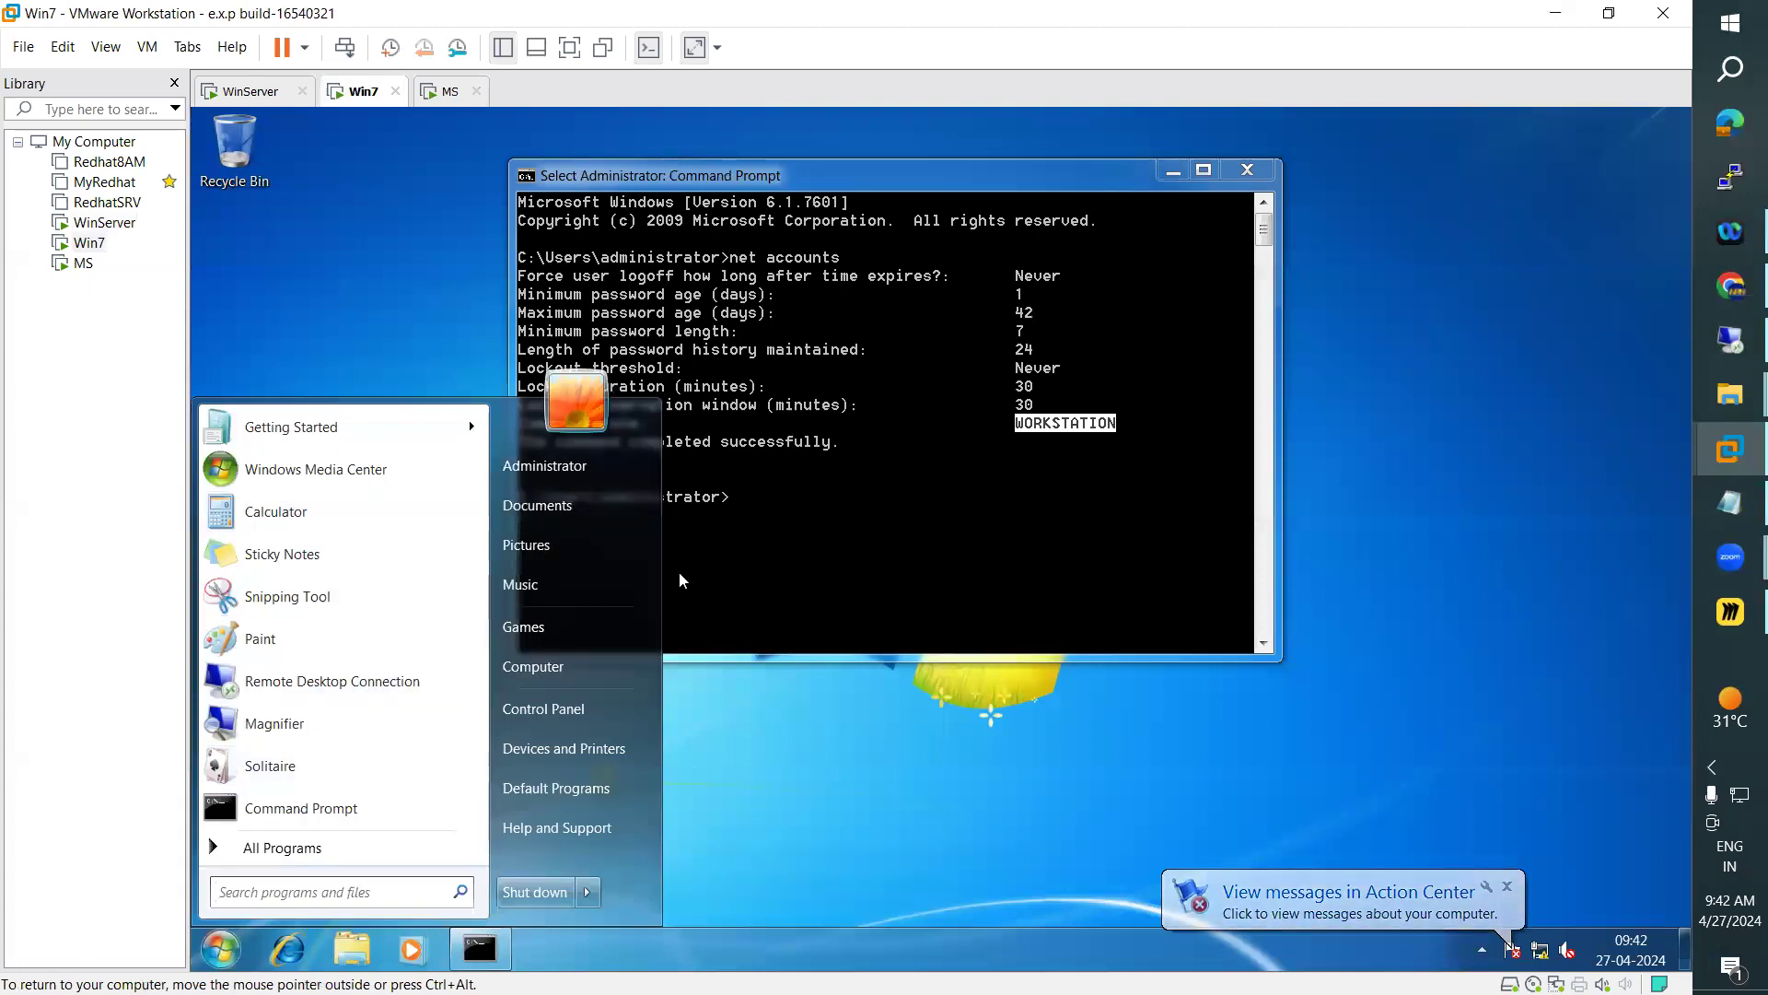
{"action": "left_click", "coordinate": [587, 892]}
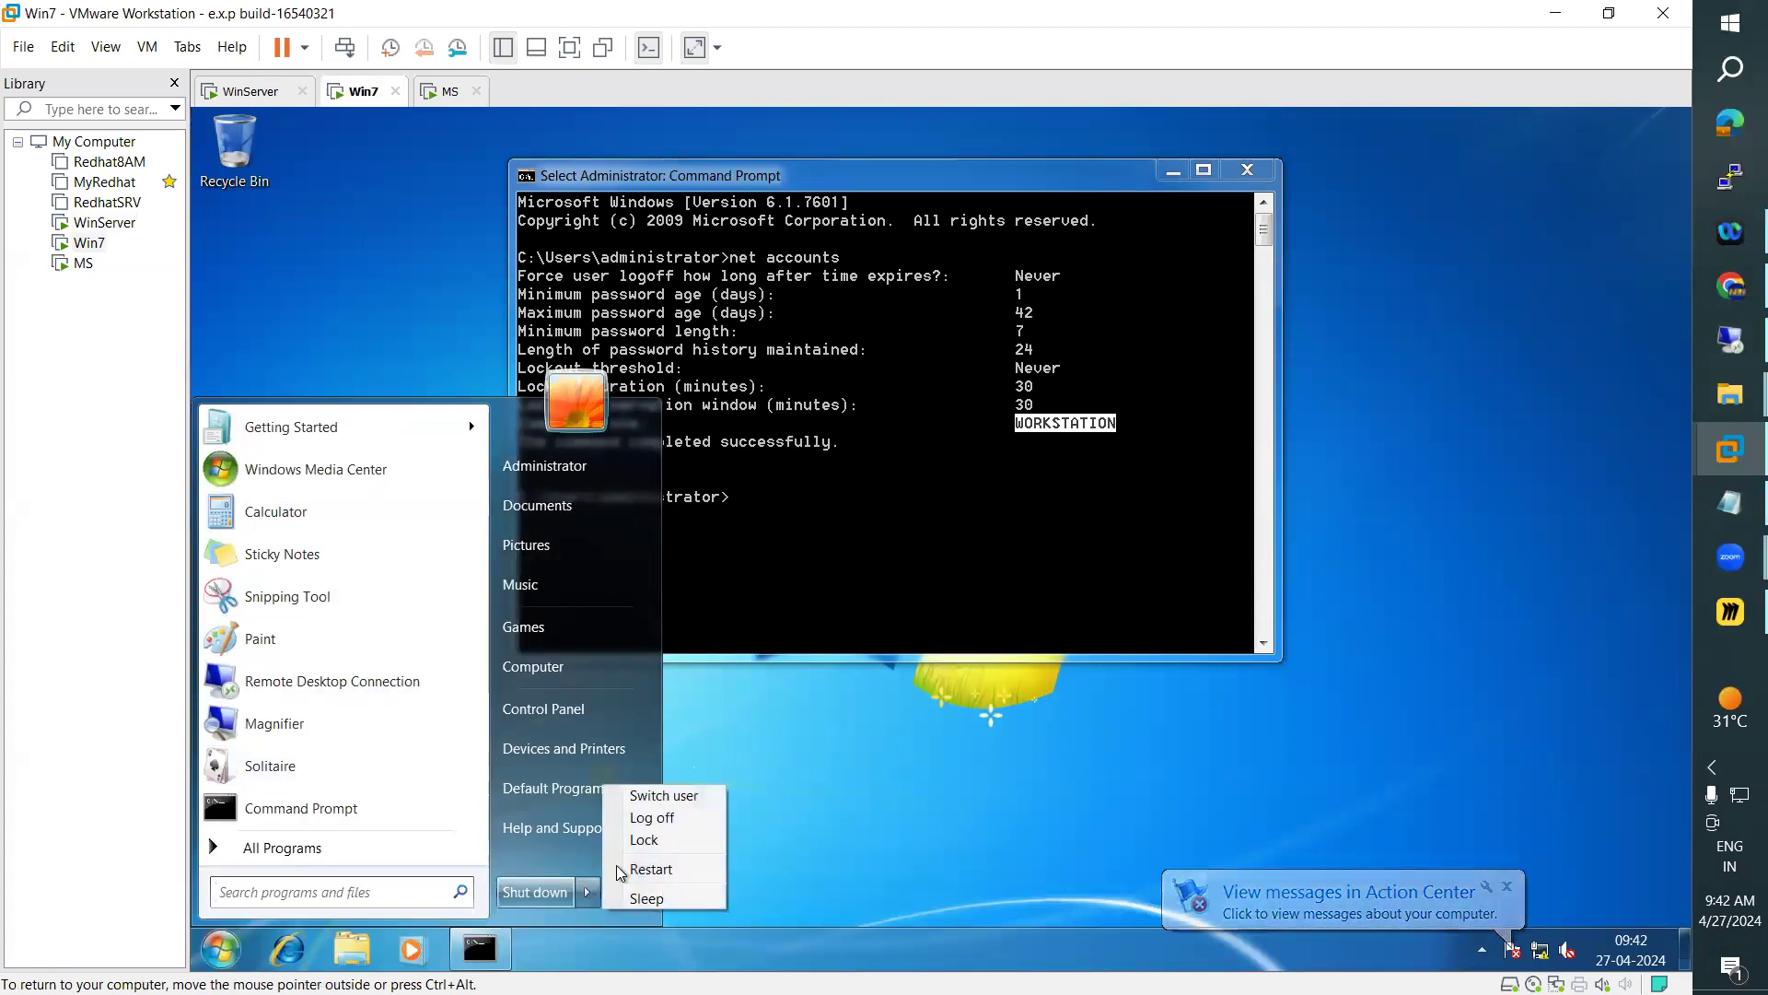
{"action": "left_click", "coordinate": [665, 818]}
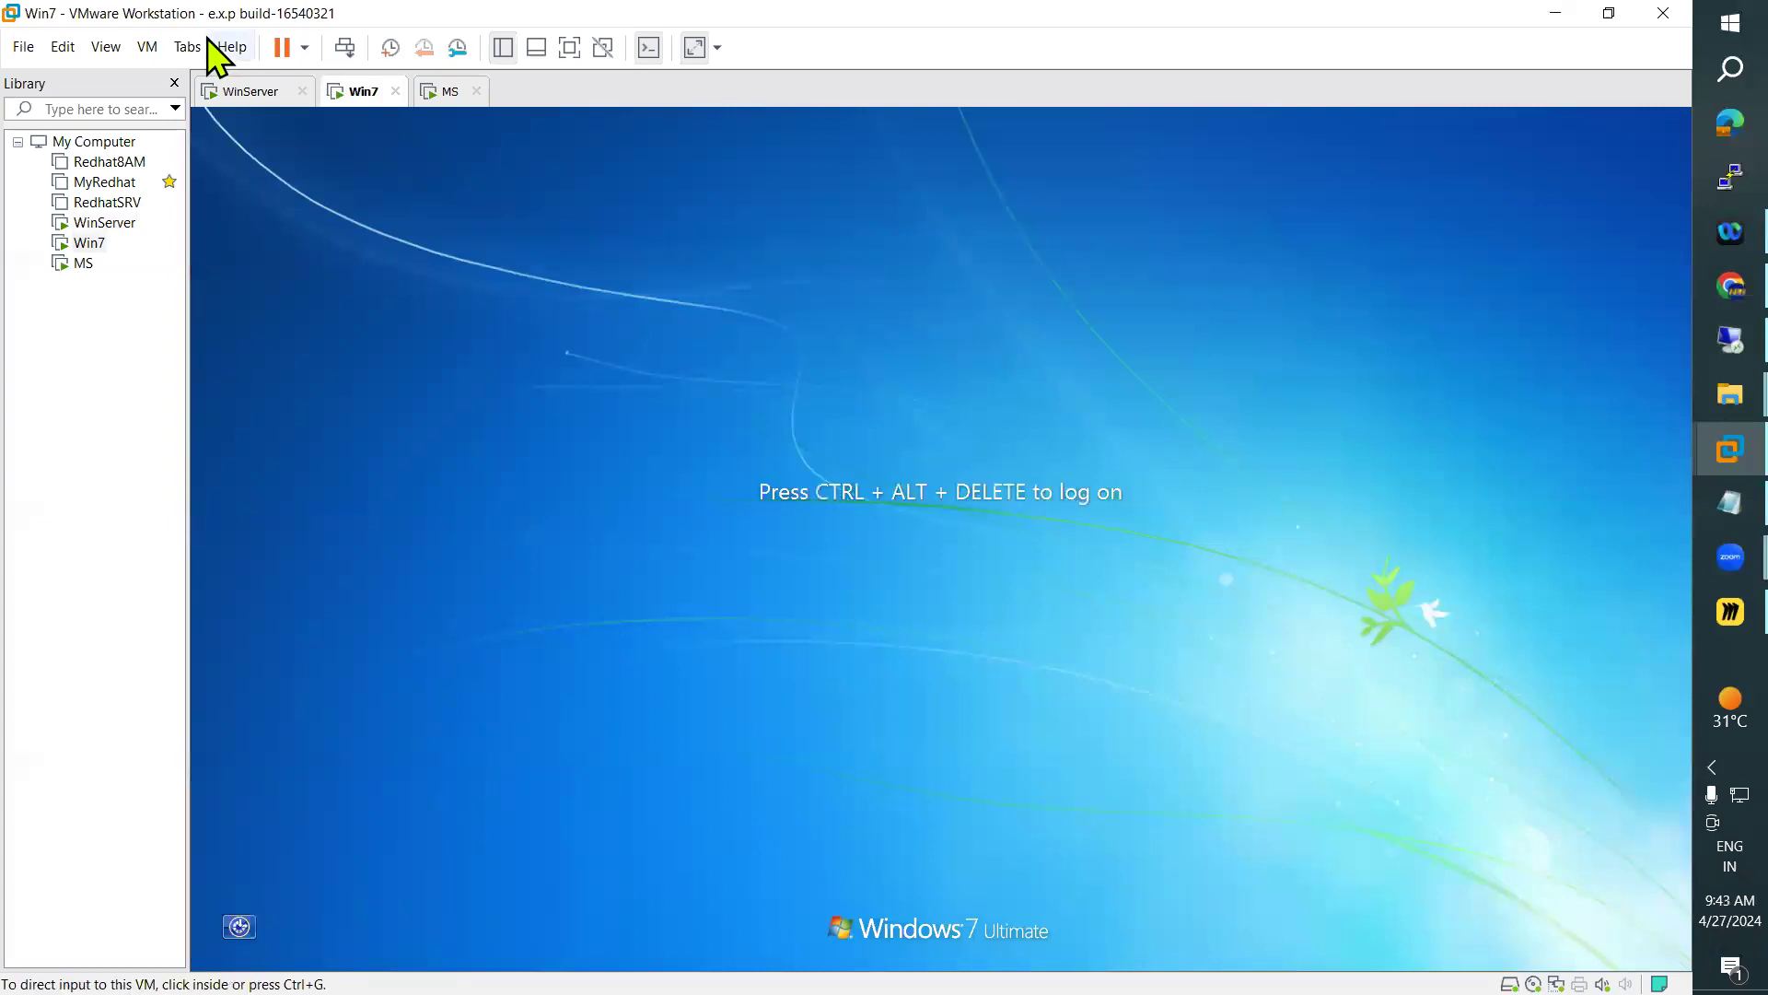
Try to log on to Win7 as the other user ARN with the account password, and cancel the required password change
{"action": "left_click", "coordinate": [189, 46]}
{"action": "mouse_move", "coordinate": [147, 48]}
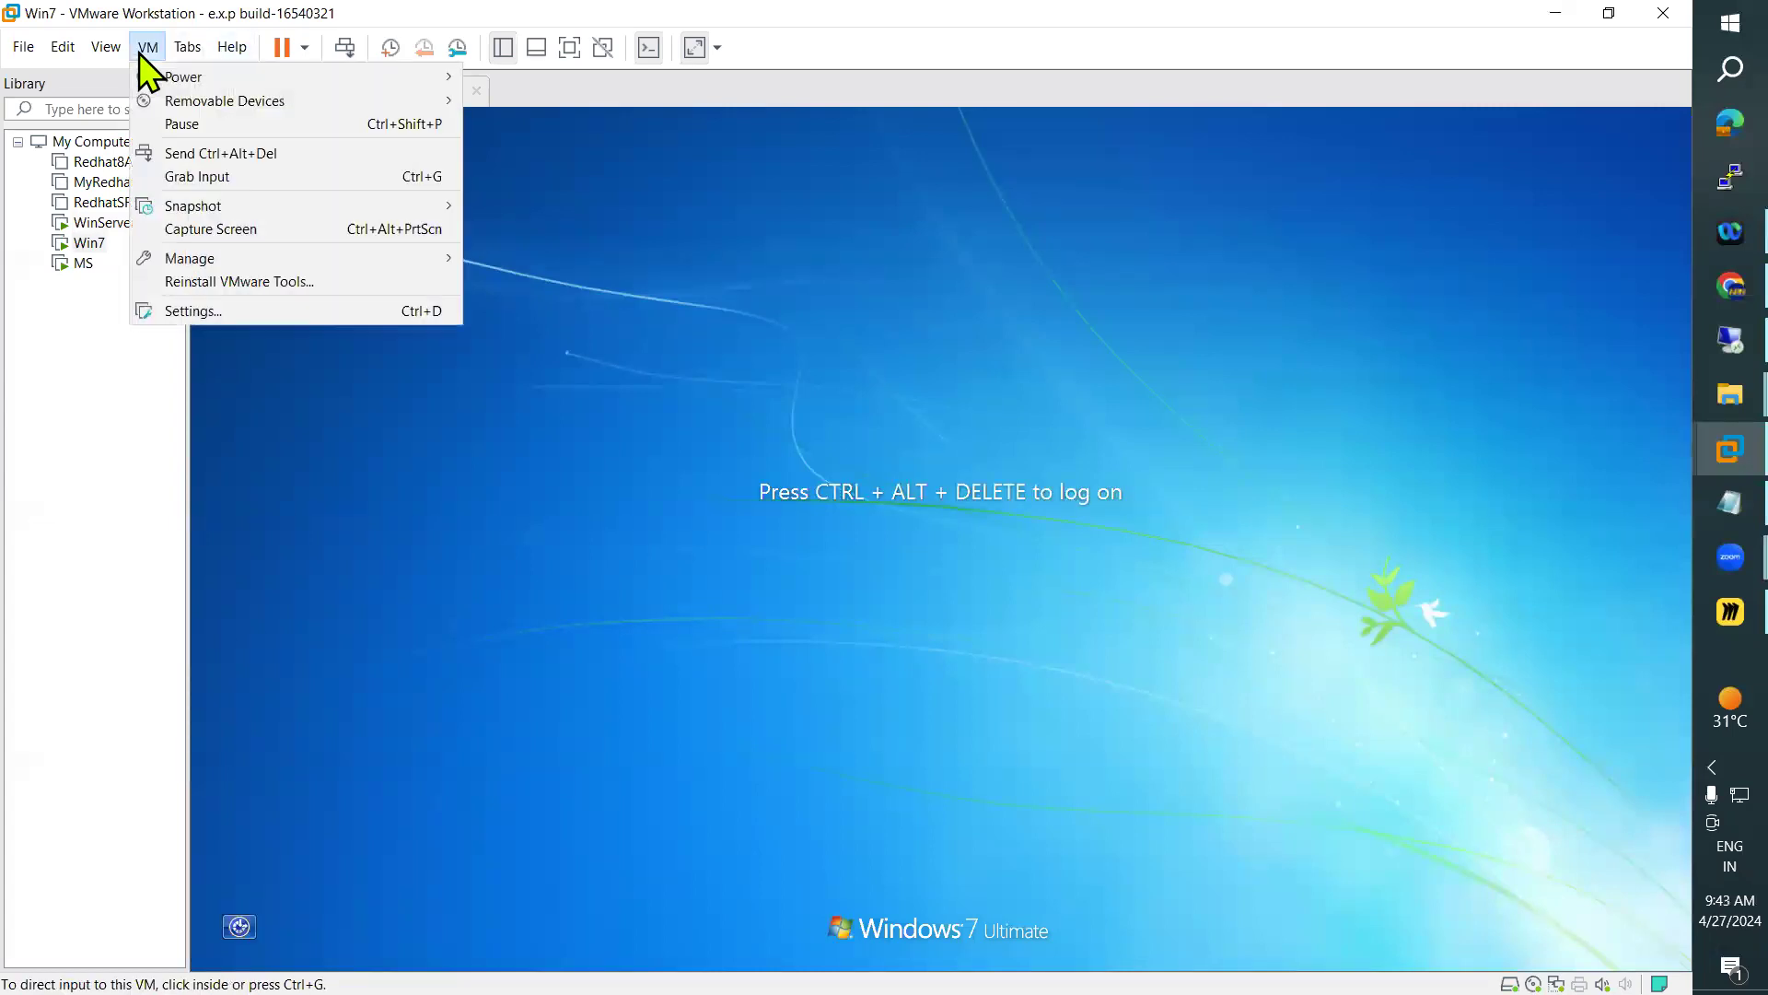
{"action": "left_click", "coordinate": [193, 154]}
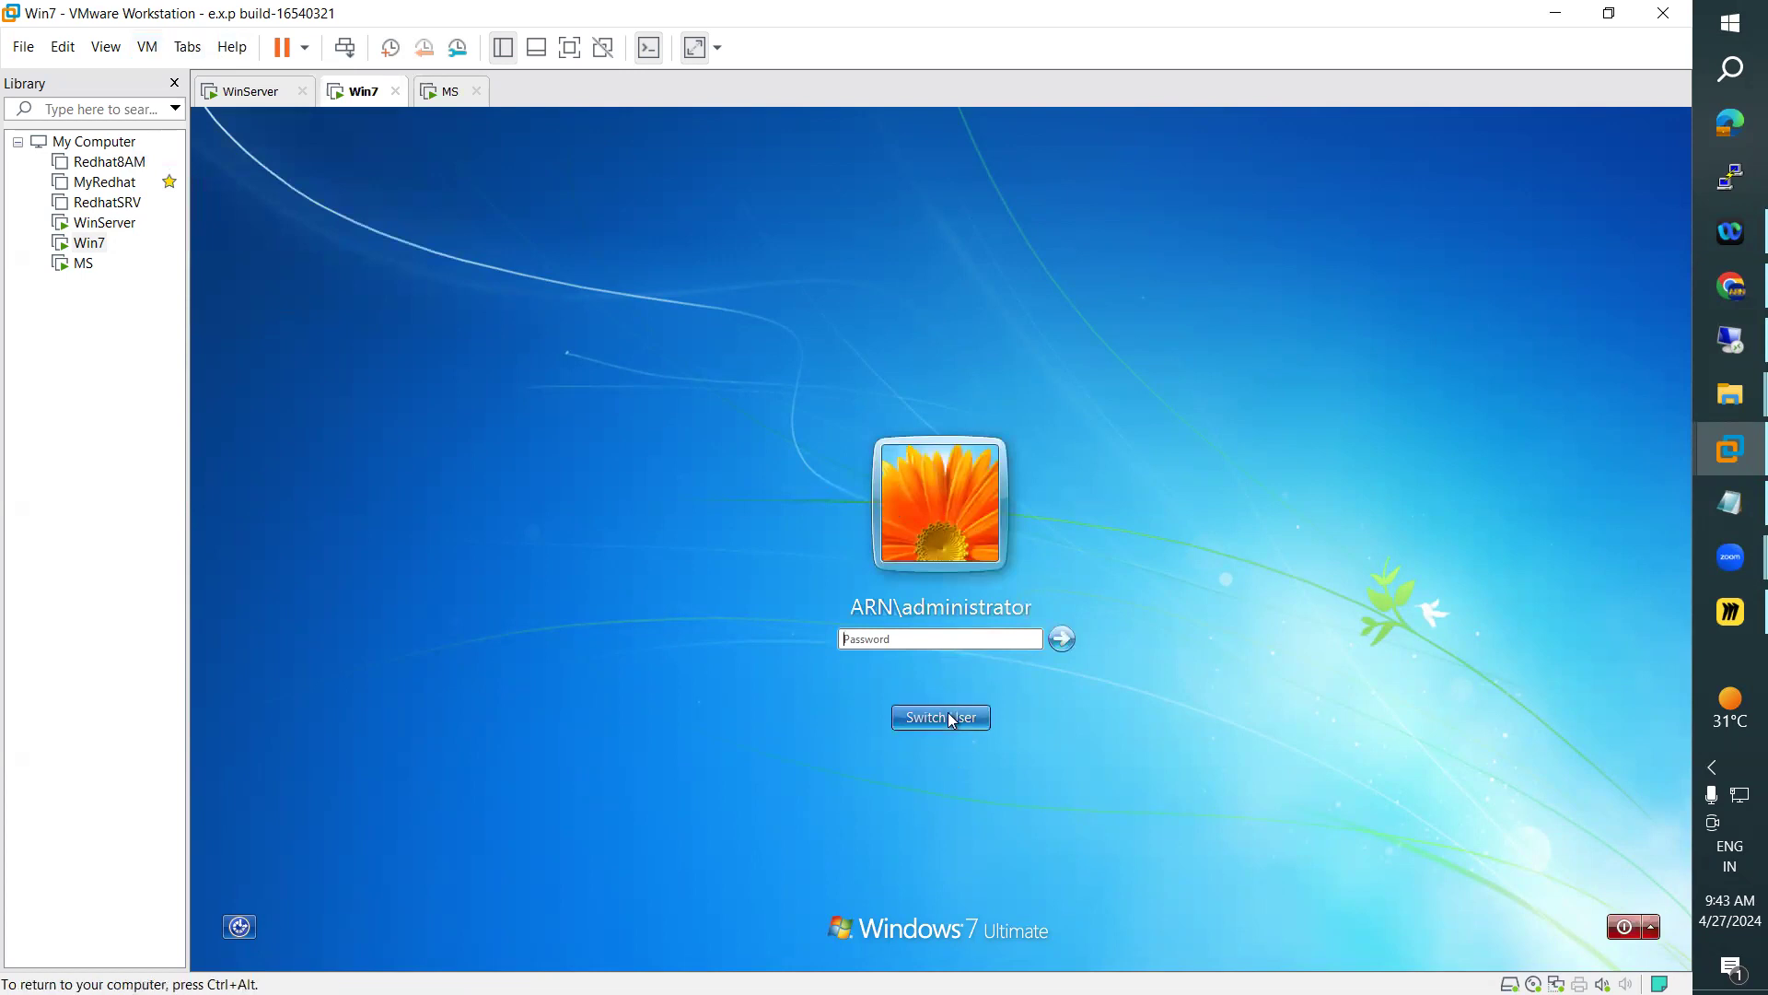
{"action": "left_click", "coordinate": [953, 719]}
{"action": "left_click", "coordinate": [1024, 590]}
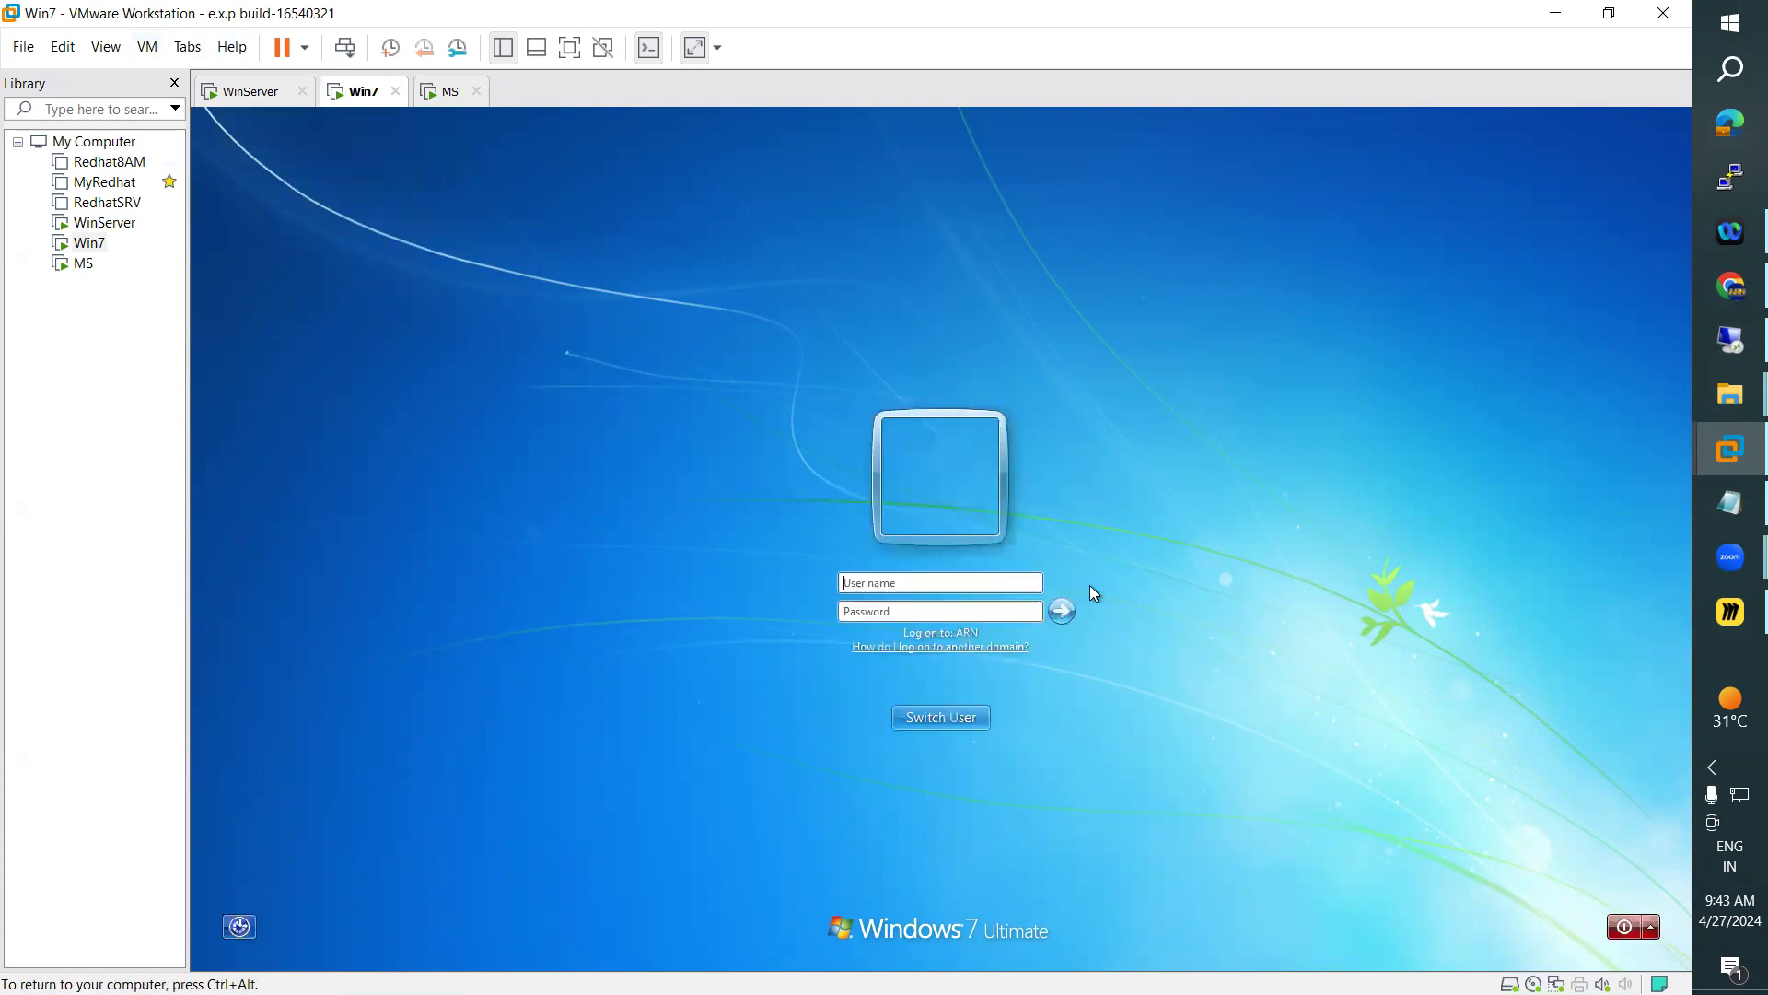
{"action": "type", "text": "ARN"}
{"action": "type", "text": "•••••••"}
{"action": "type", "text": "•"}
{"action": "key", "text": "Return"}
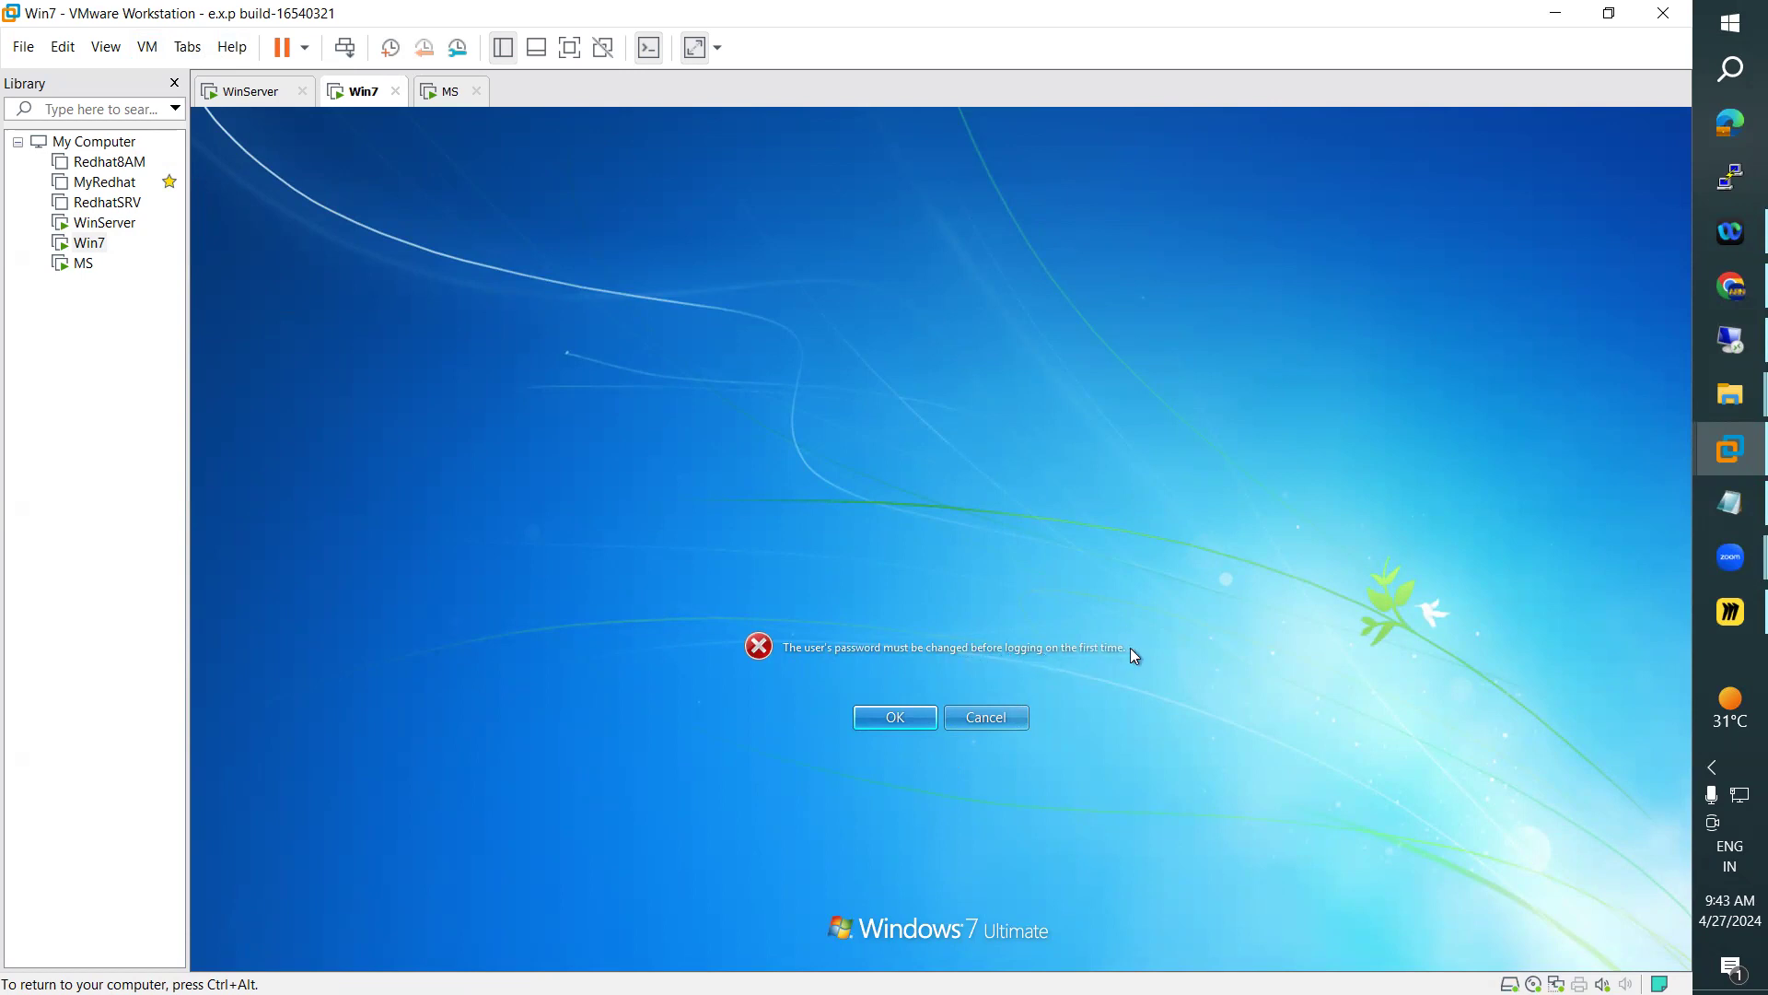
{"action": "left_click", "coordinate": [995, 716]}
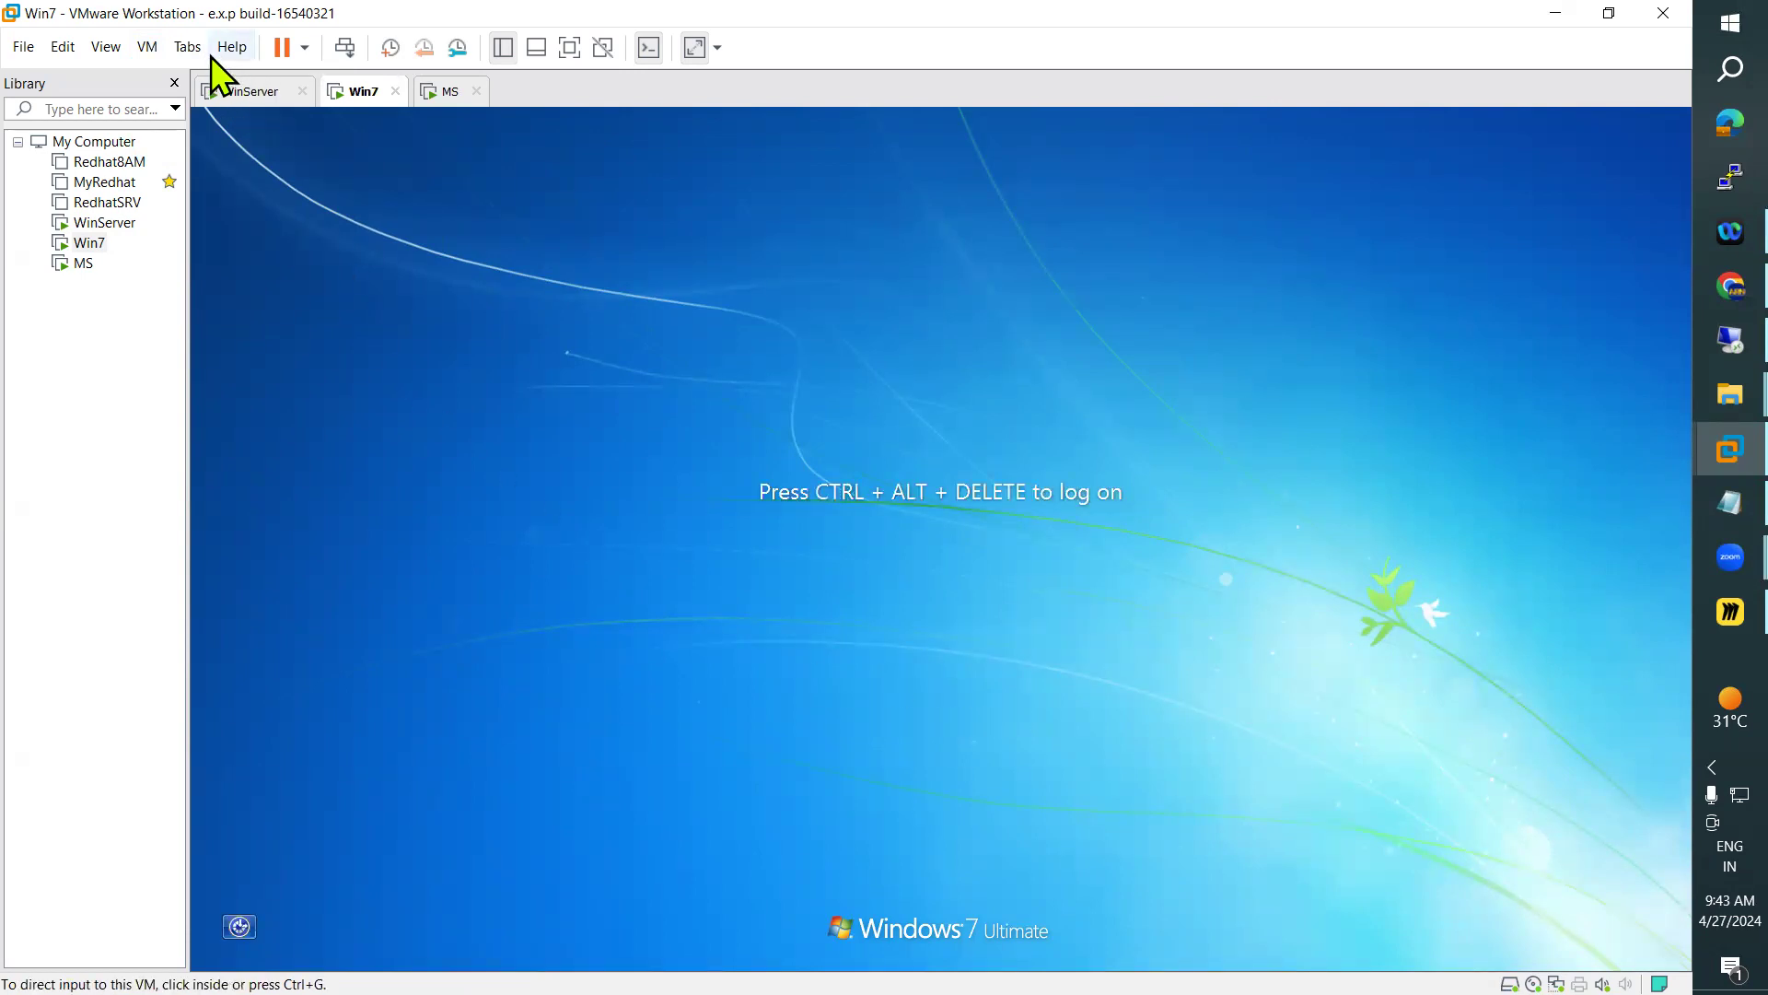
Log on to Win7 as the domain user ARN, entering the account password
{"action": "left_click", "coordinate": [150, 48]}
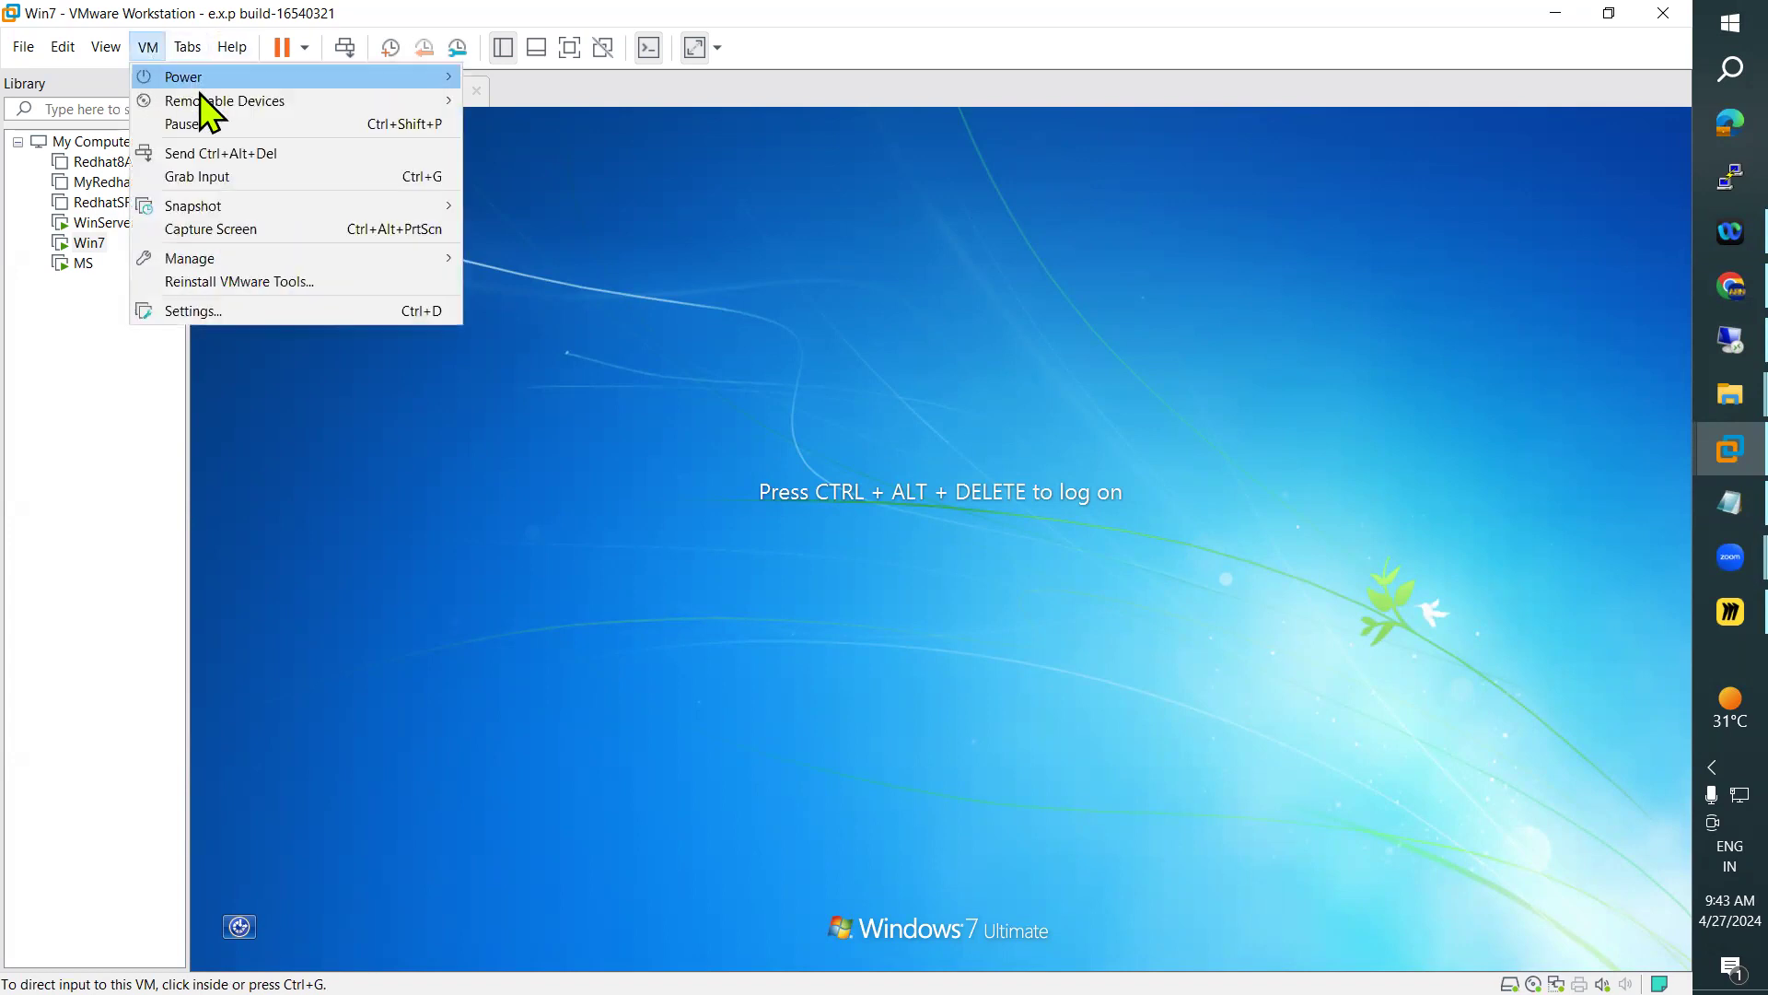
{"action": "left_click", "coordinate": [261, 152]}
{"action": "left_click", "coordinate": [952, 722]}
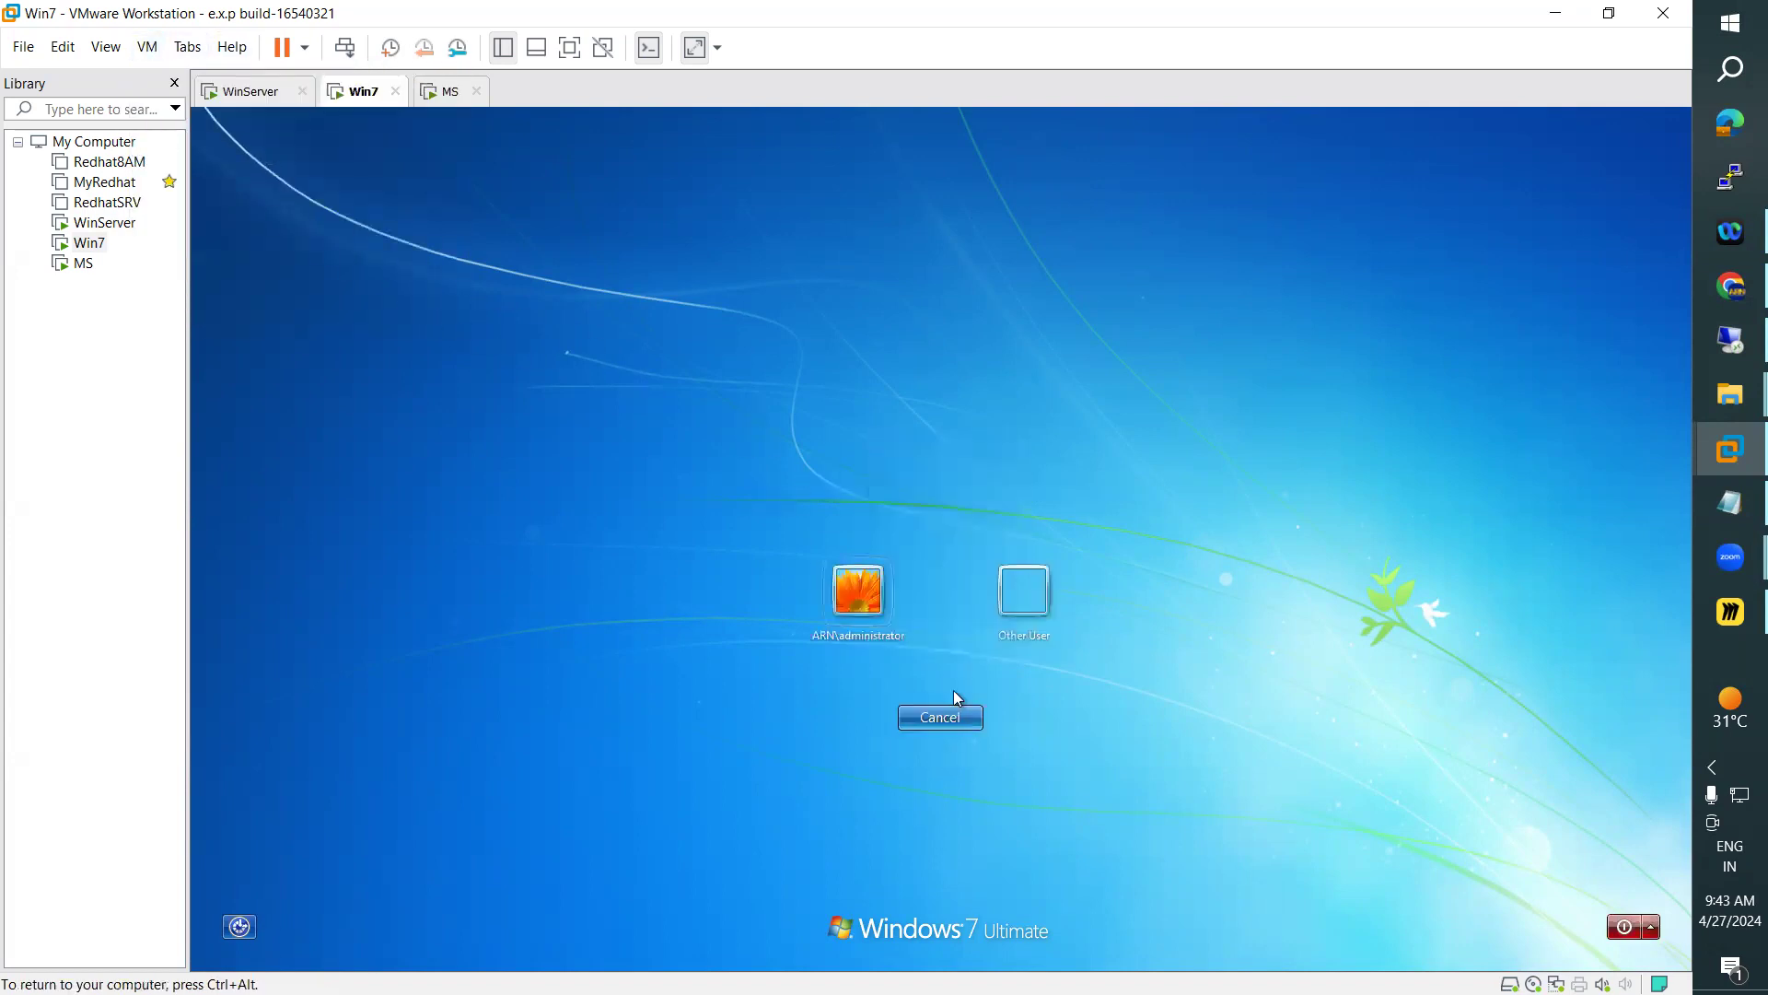
{"action": "left_click", "coordinate": [1002, 581]}
{"action": "type", "text": "ARN"}
{"action": "key", "text": "Tab"}
{"action": "type", "text": "*******"}
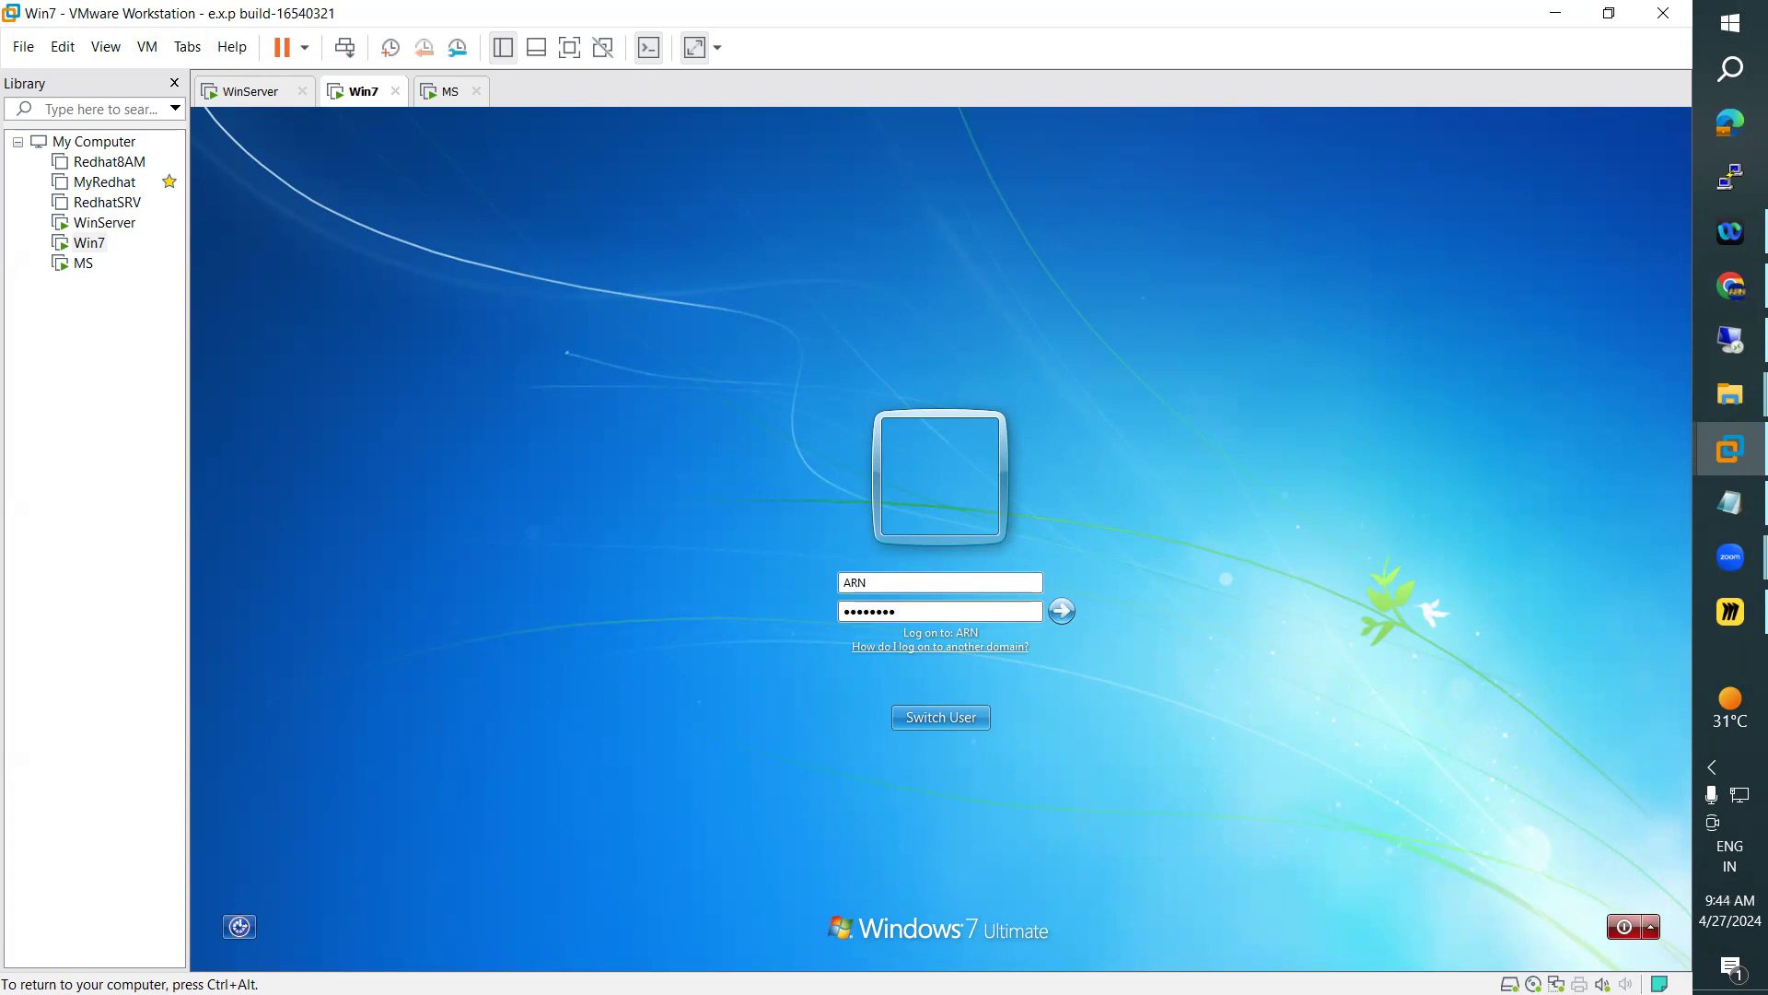
{"action": "type", "text": "*"}
{"action": "key", "text": "Return"}
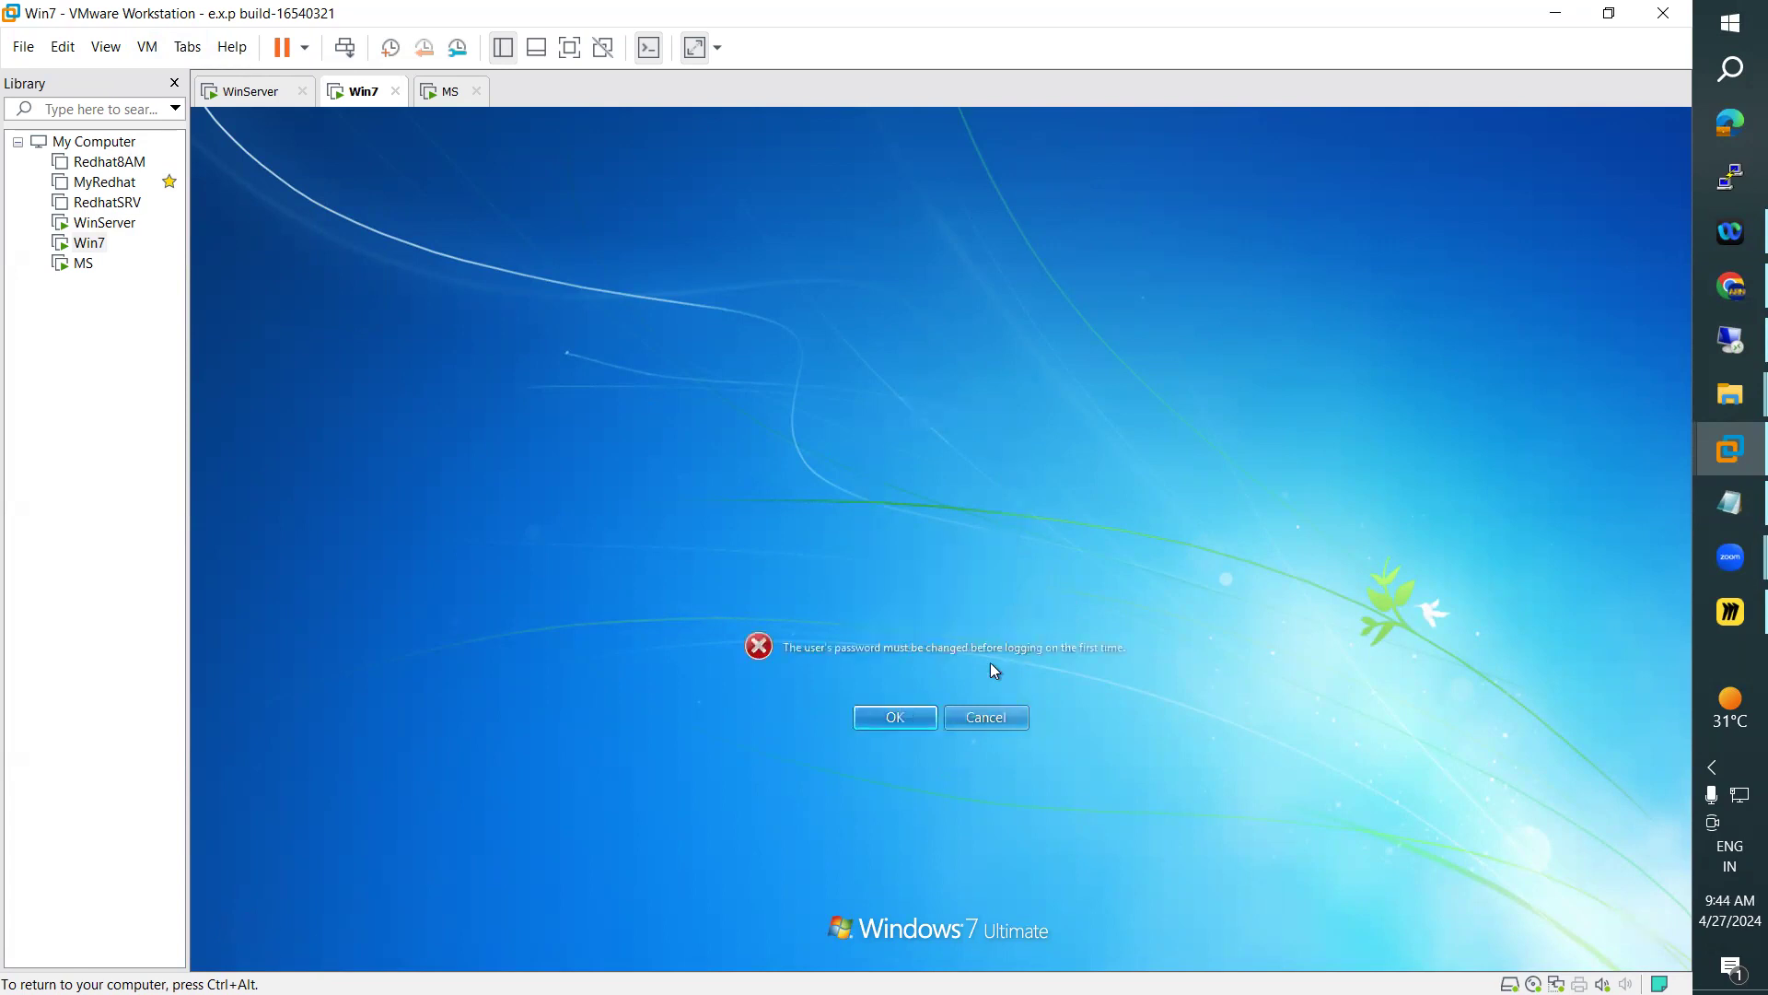
Accept the required password change for ARN, and enter and confirm the new account password
{"action": "left_click", "coordinate": [907, 718]}
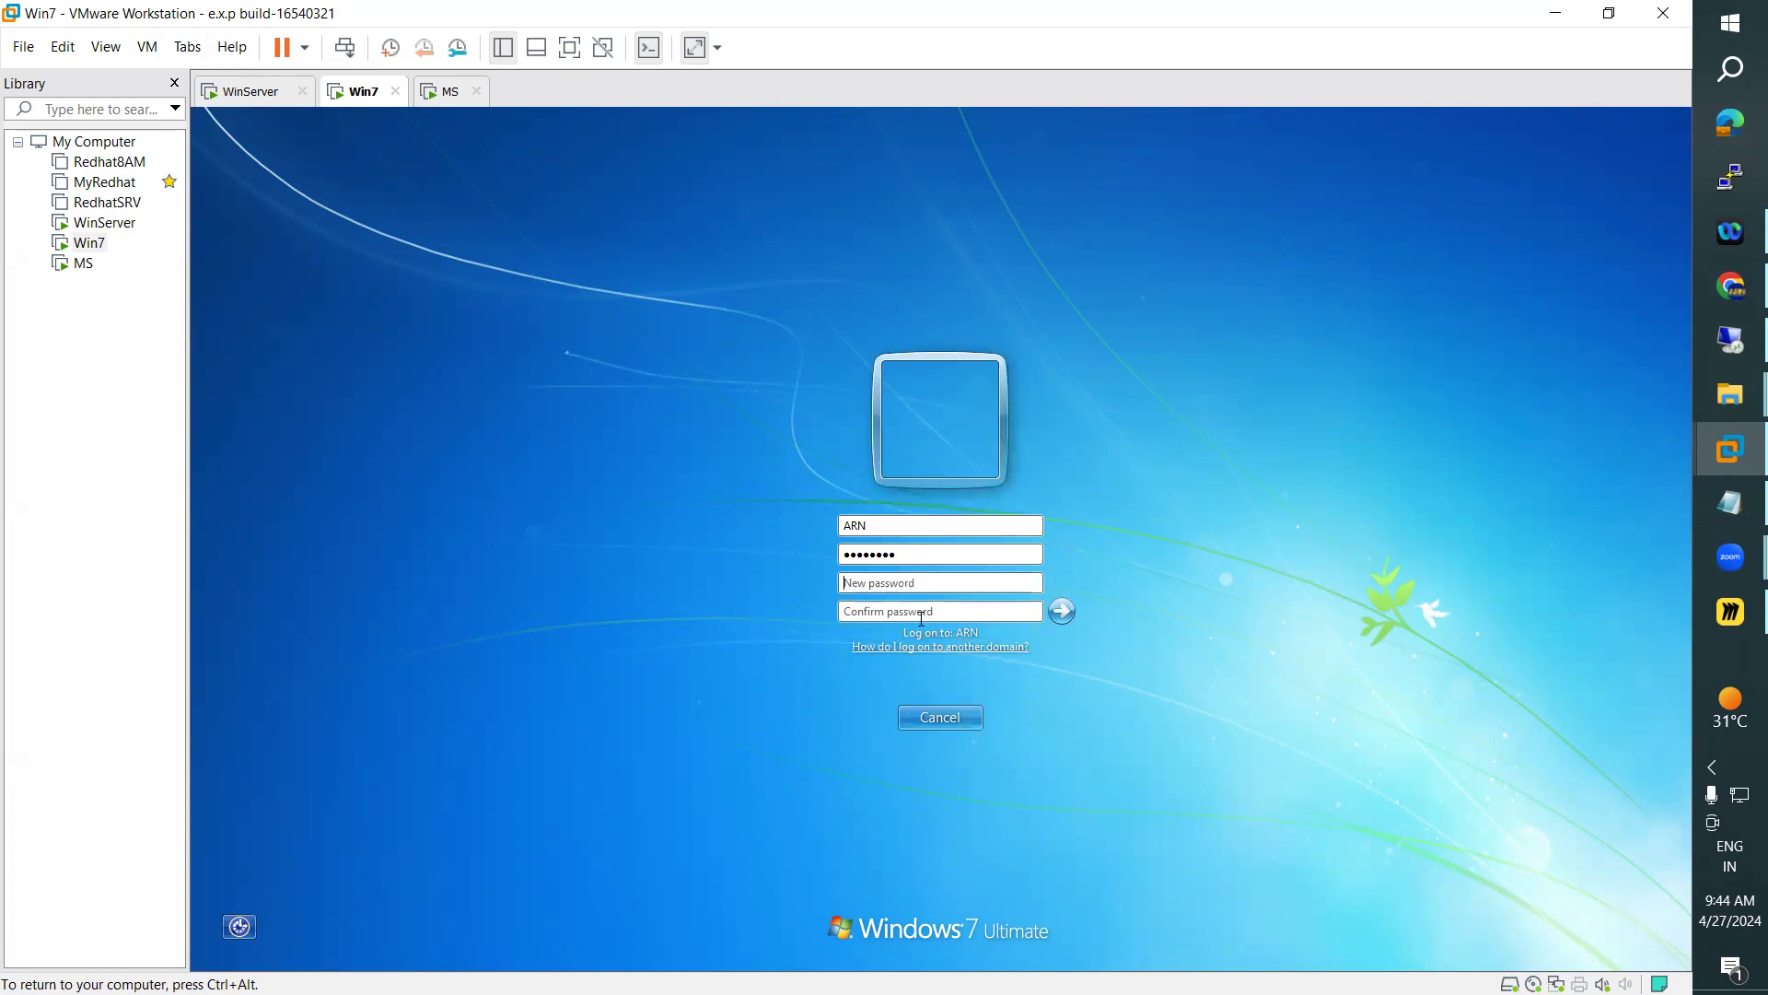
{"action": "left_click", "coordinate": [882, 584]}
{"action": "type", "text": "*********"}
{"action": "key", "text": "Tab"}
{"action": "type", "text": "*********"}
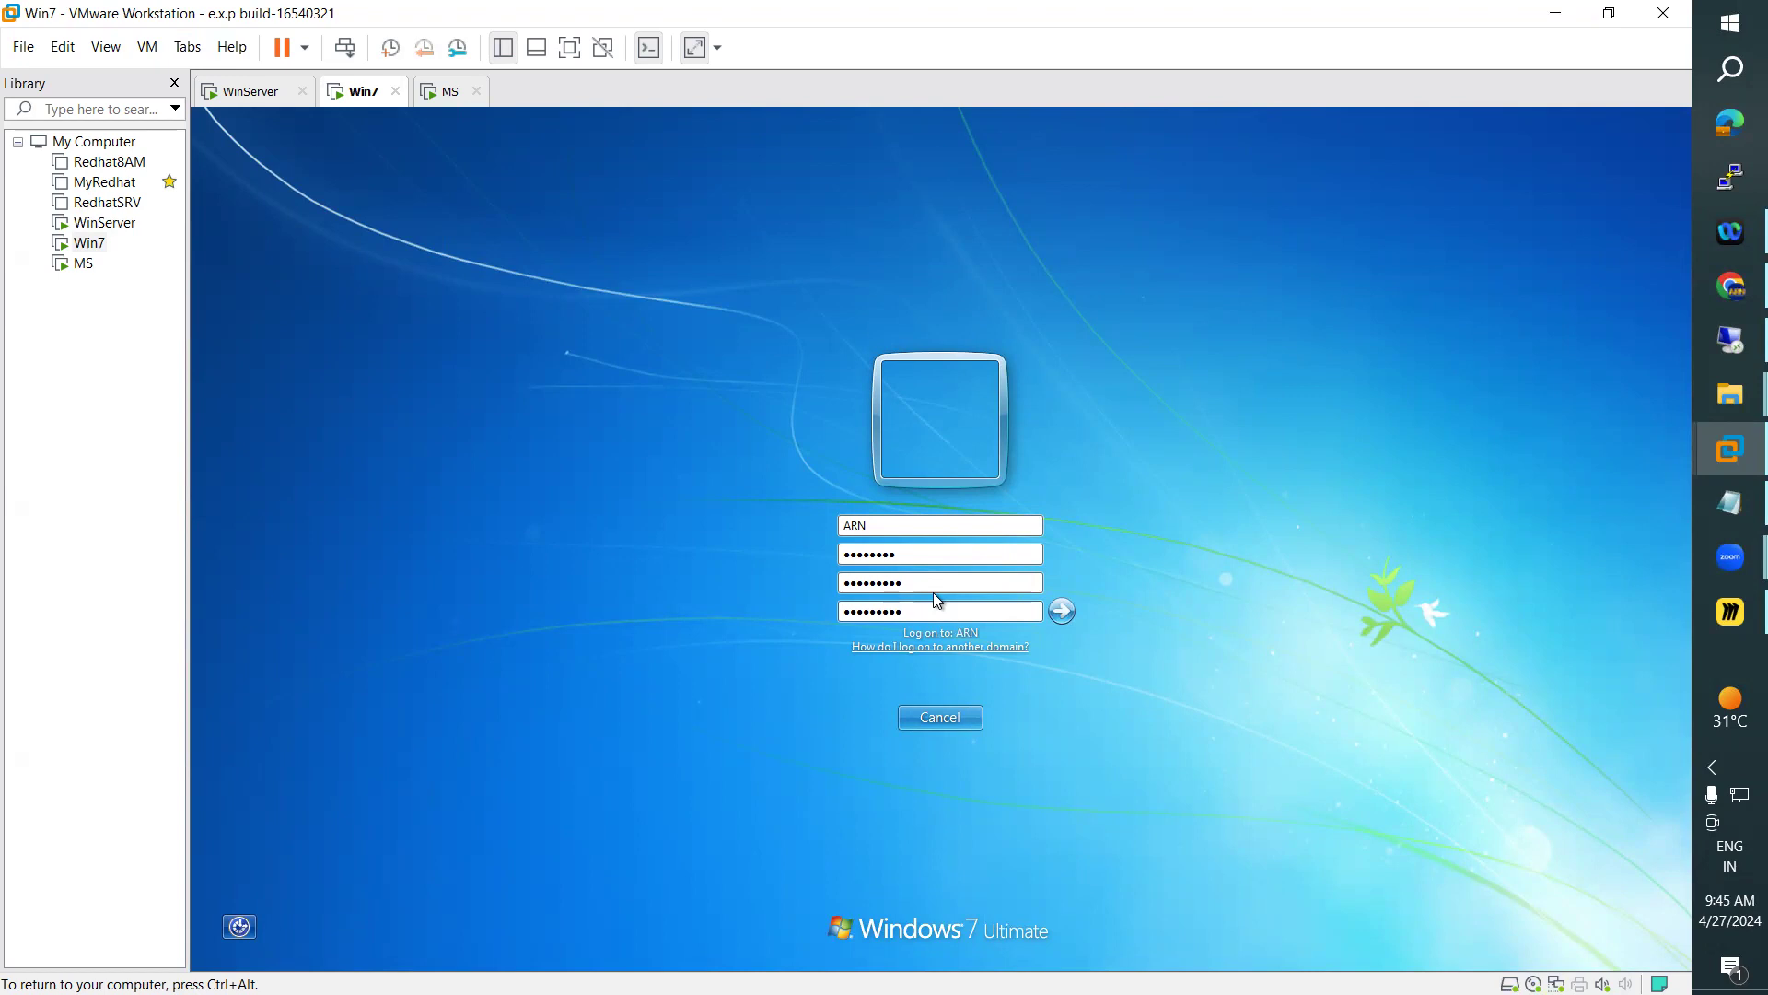
Submit ARN's new account password on Win7 and acknowledge the change to complete the logon
{"action": "left_click", "coordinate": [1064, 612]}
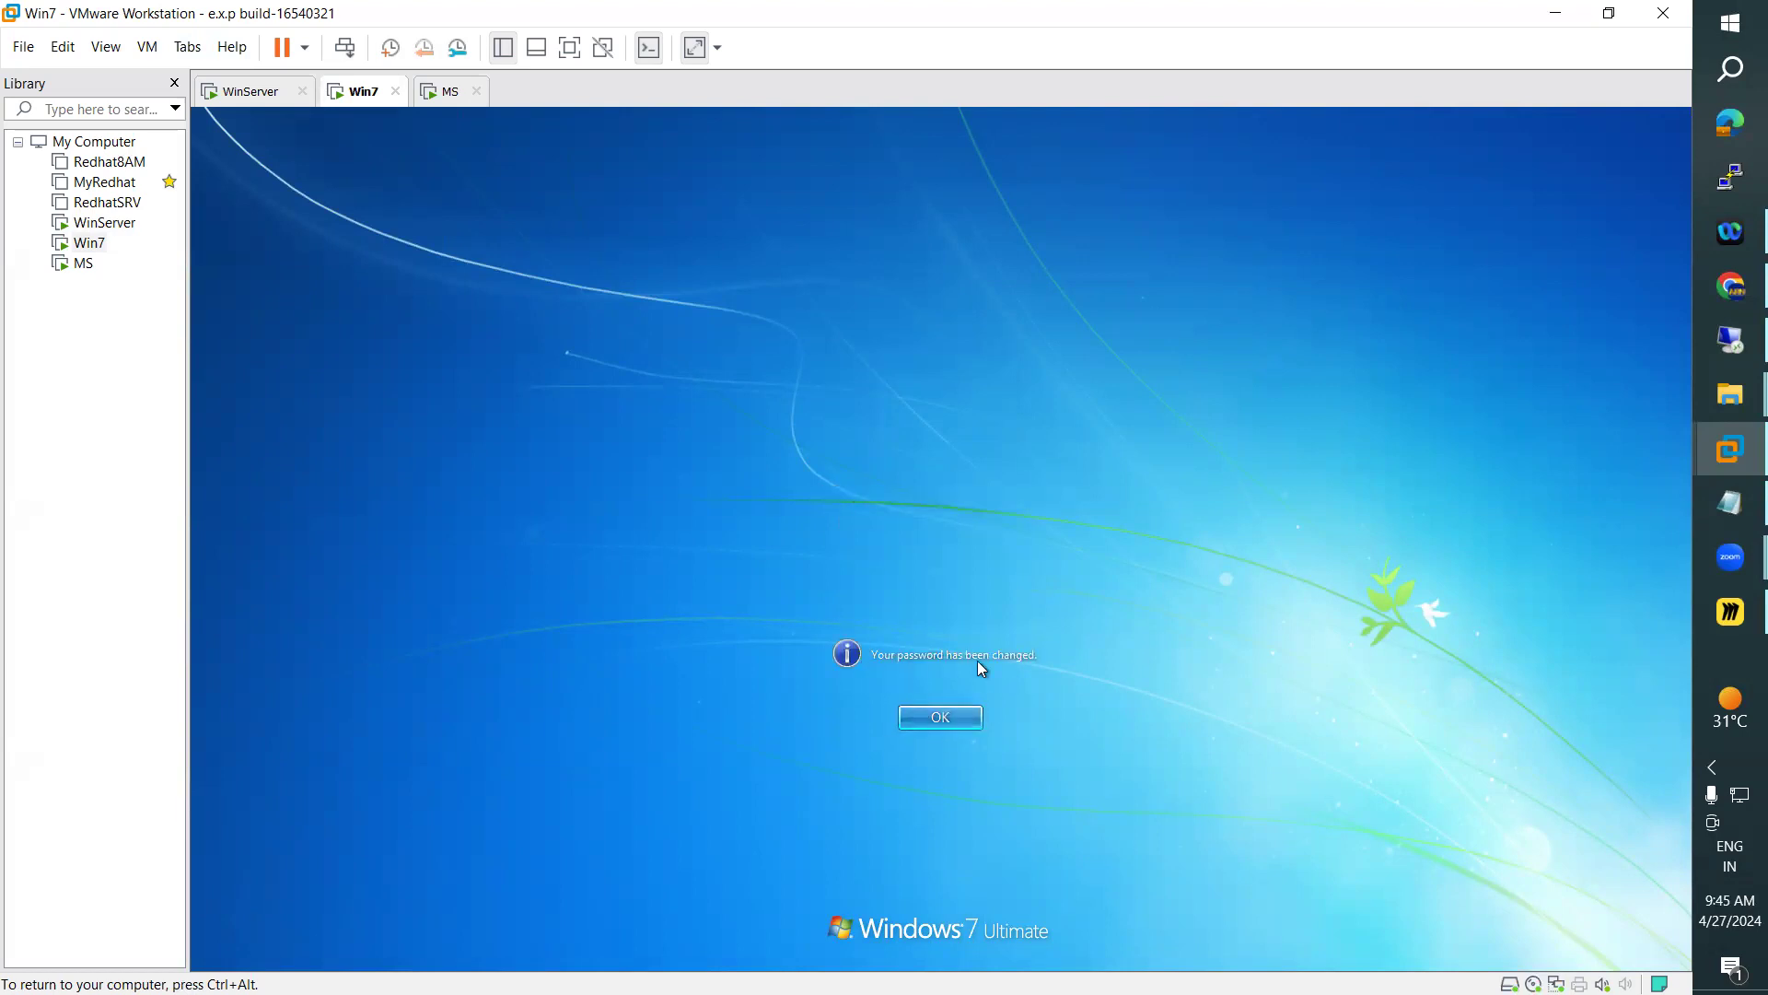
{"action": "left_click", "coordinate": [953, 717]}
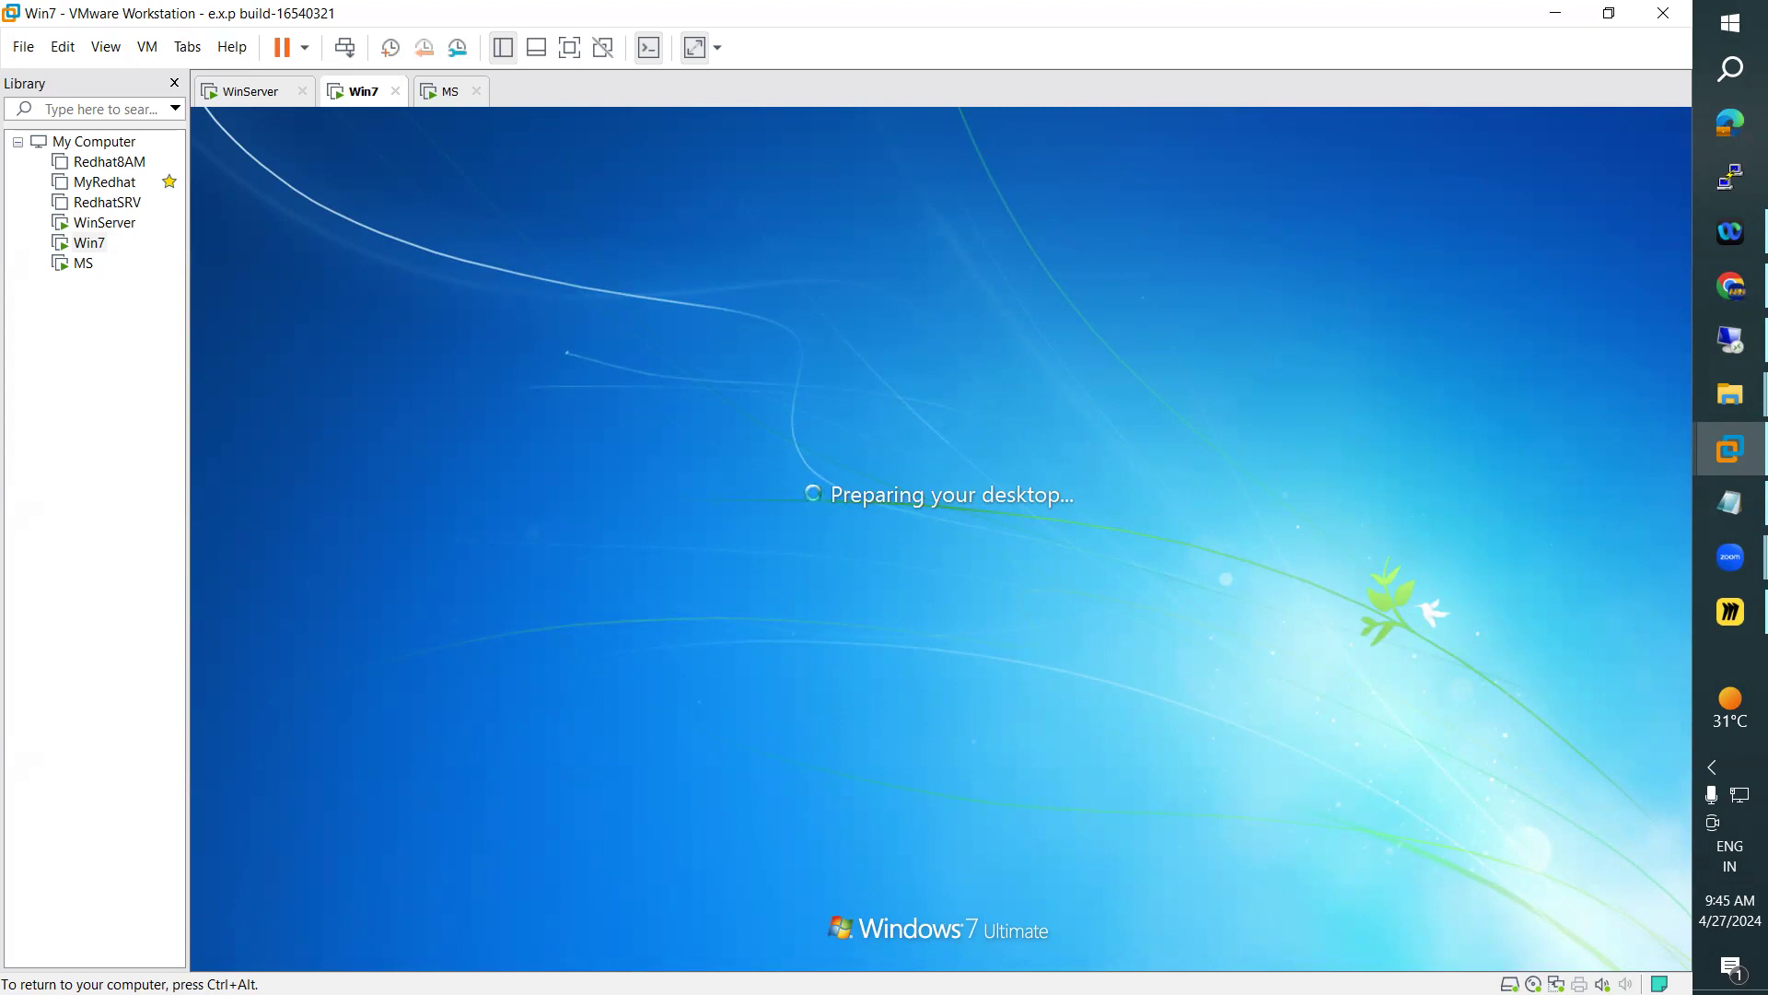
{"action": "key", "text": "ctrl+alt"}
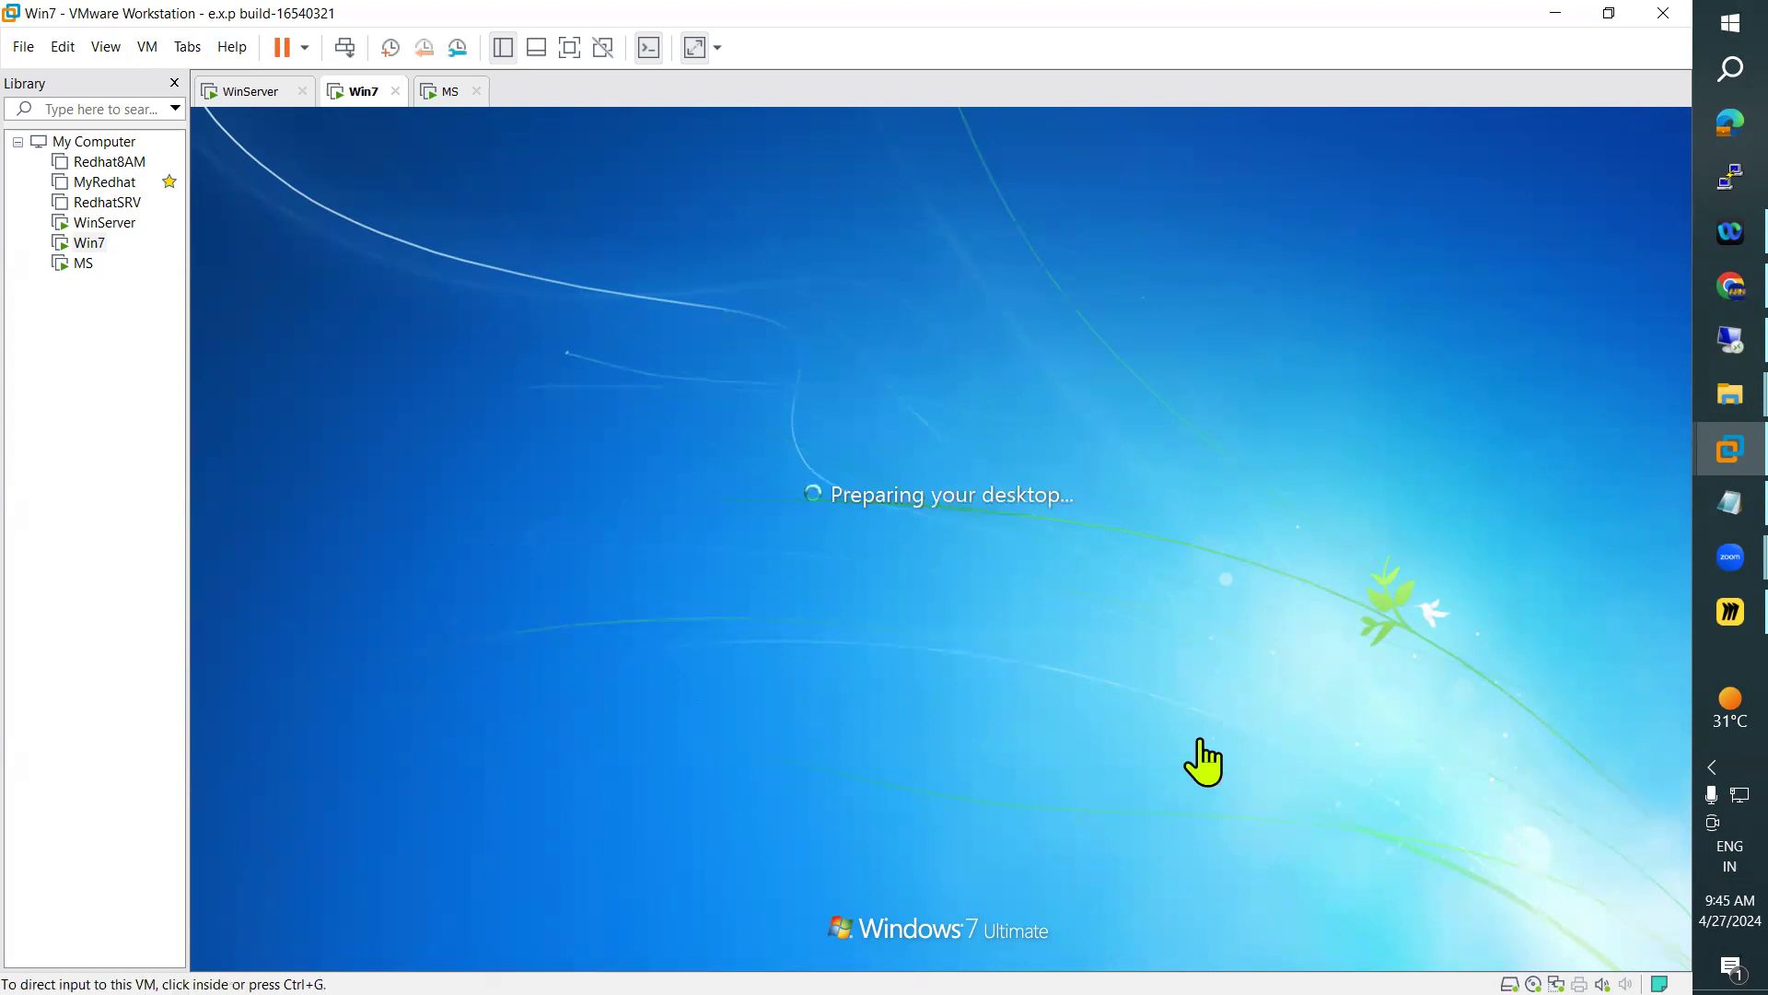
{"action": "left_click", "coordinate": [245, 93]}
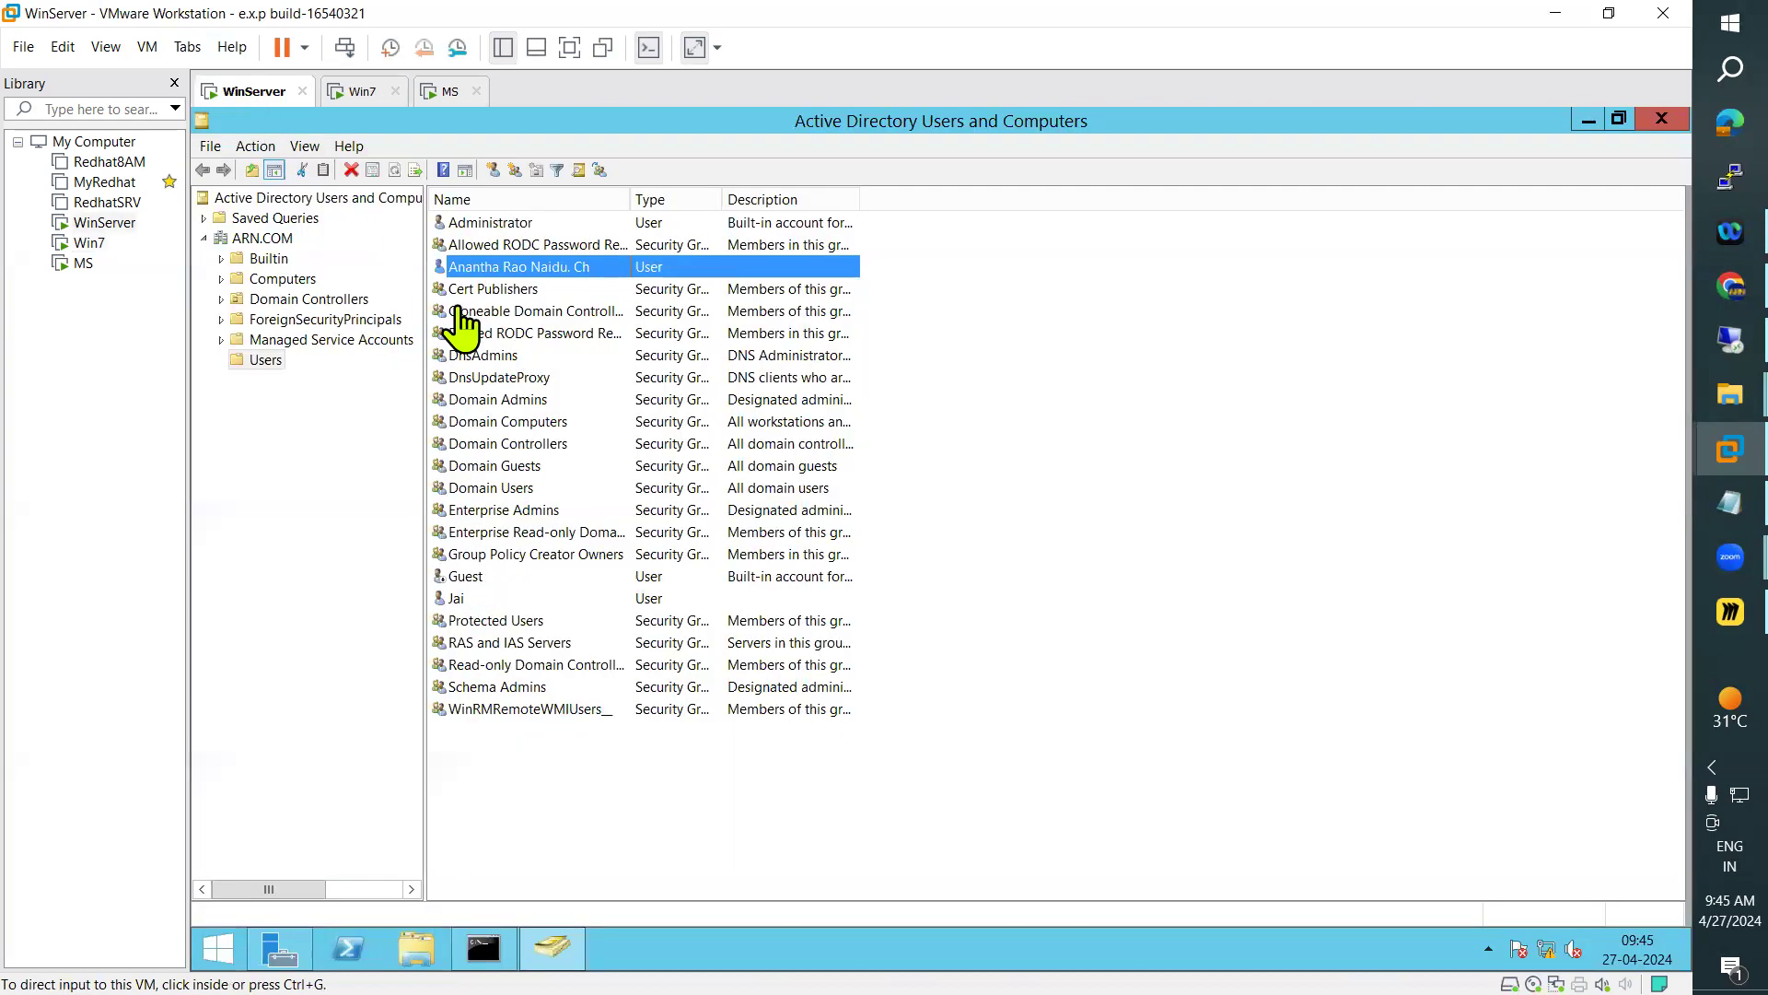
{"action": "left_click", "coordinate": [361, 93]}
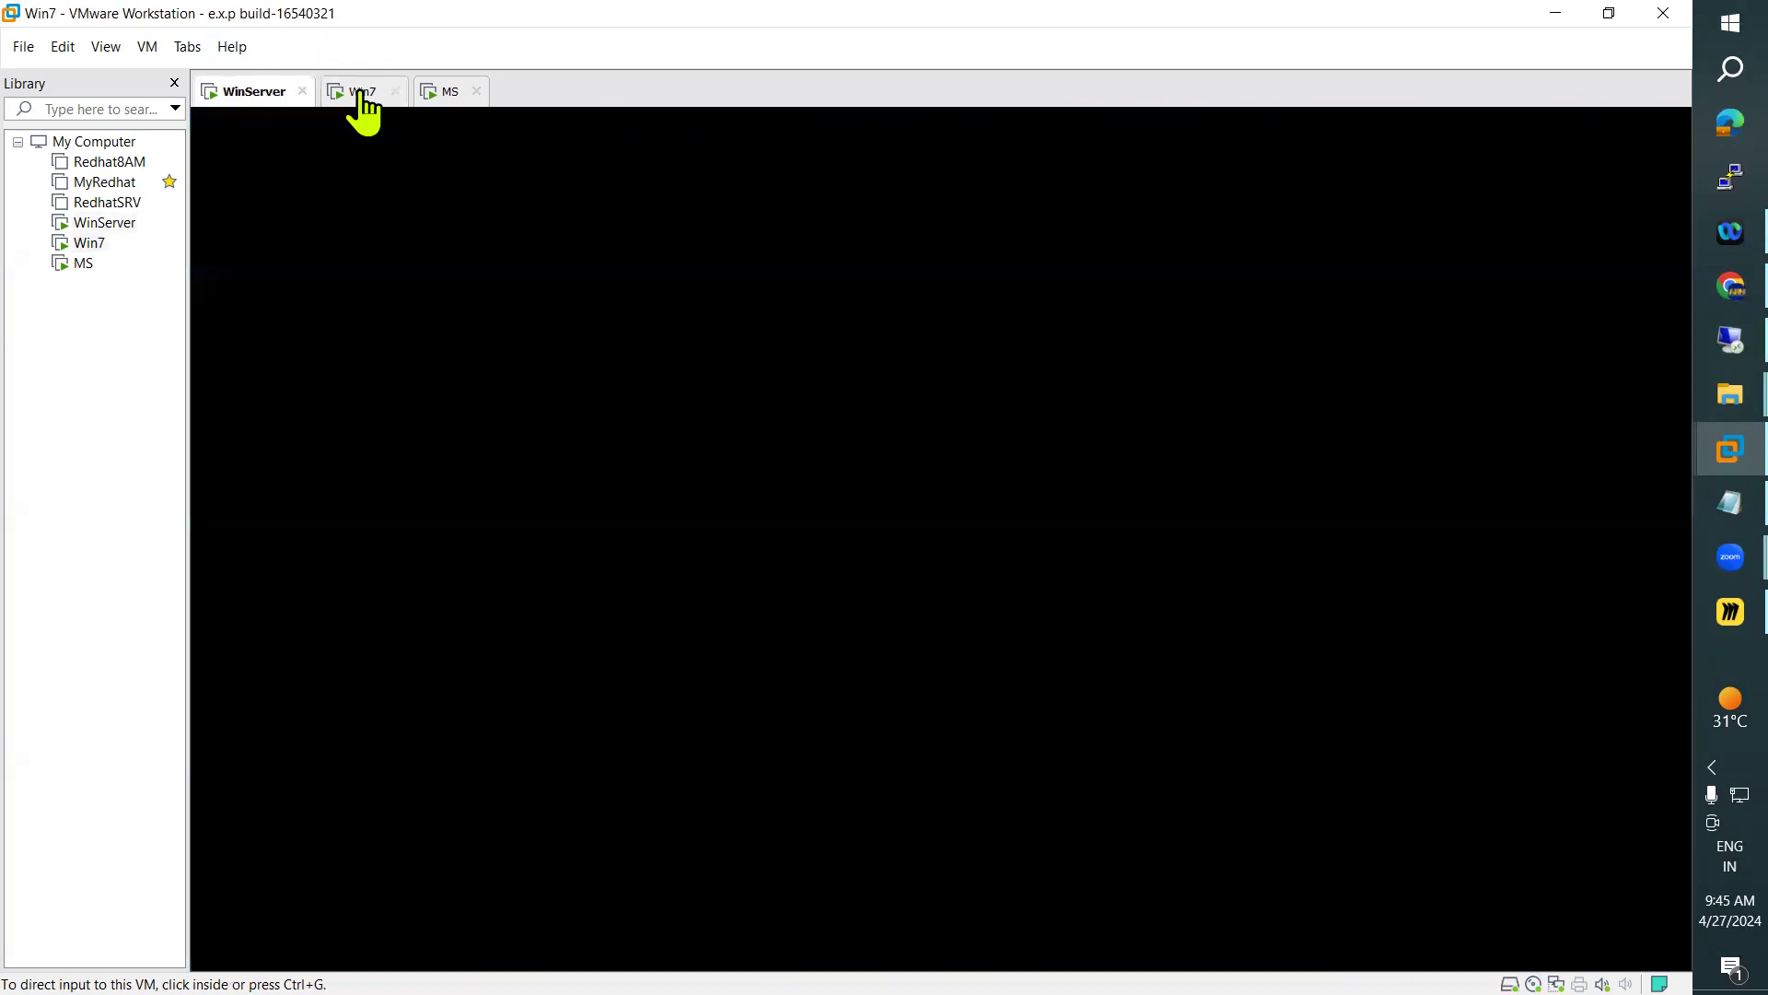
{"action": "left_click", "coordinate": [243, 96]}
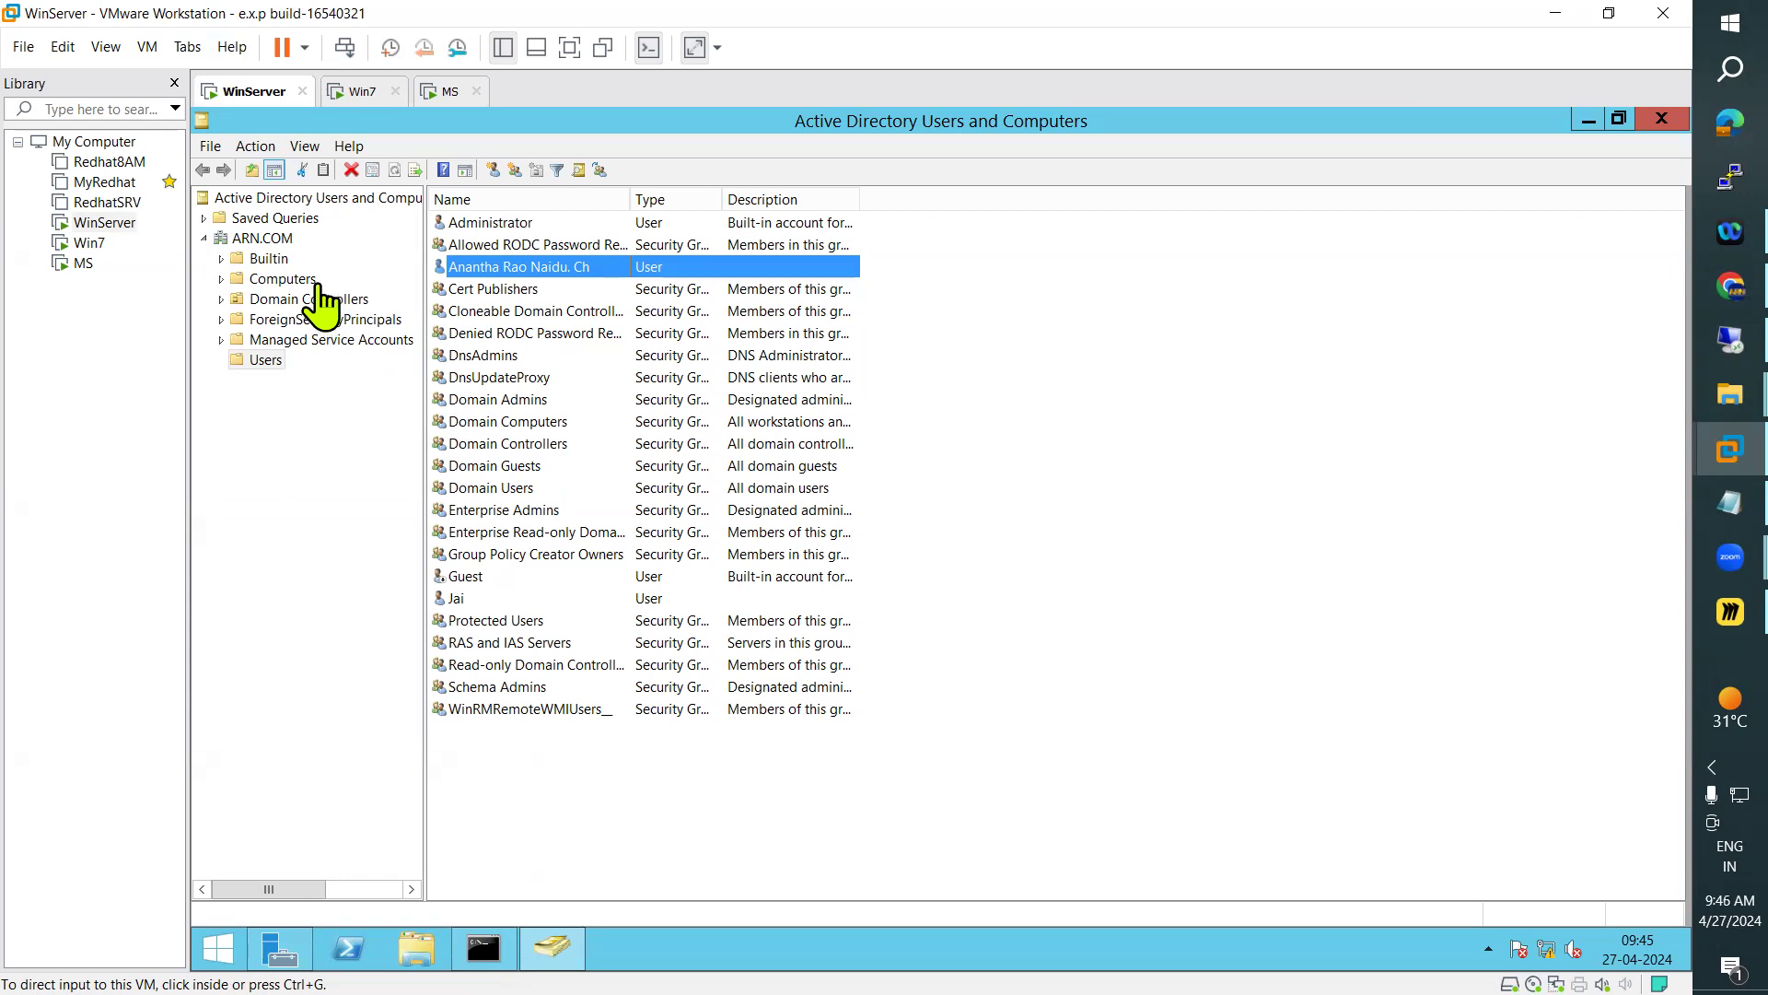
{"action": "left_click", "coordinate": [343, 95]}
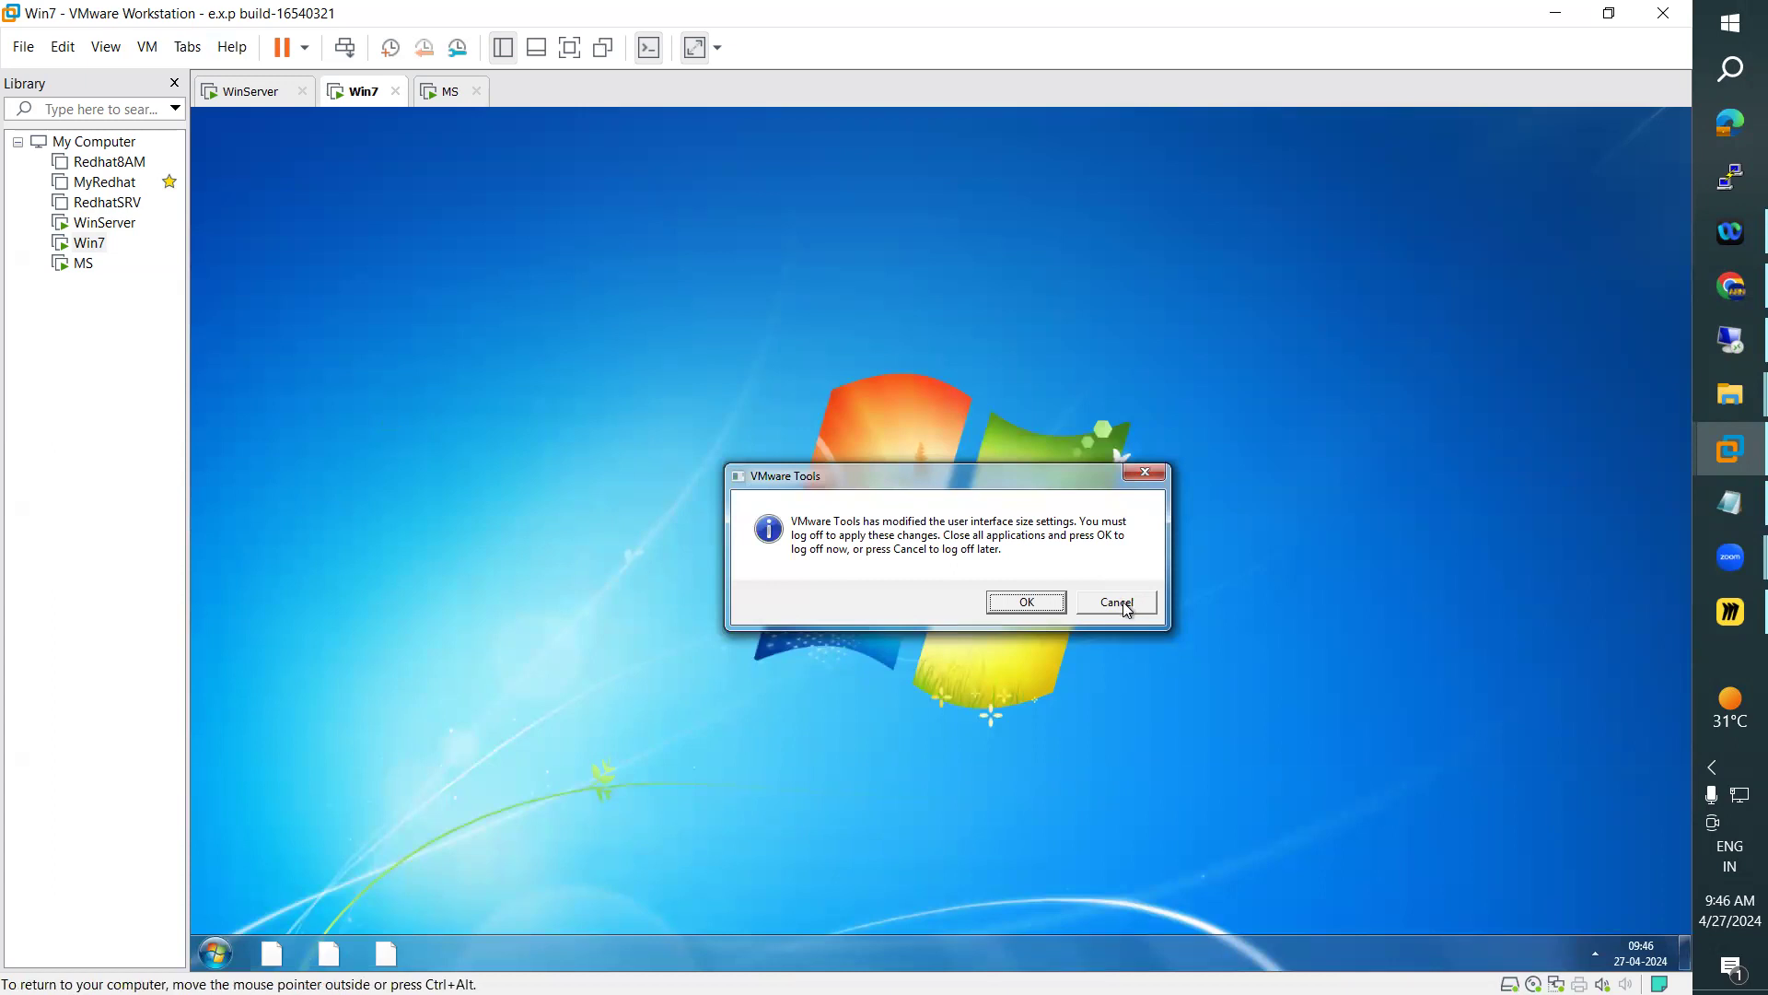
Postpone the VMware Tools log-off on Win7 and show Computer in a maximized Explorer window, dismissing the antivirus notice
{"action": "left_click", "coordinate": [1114, 604]}
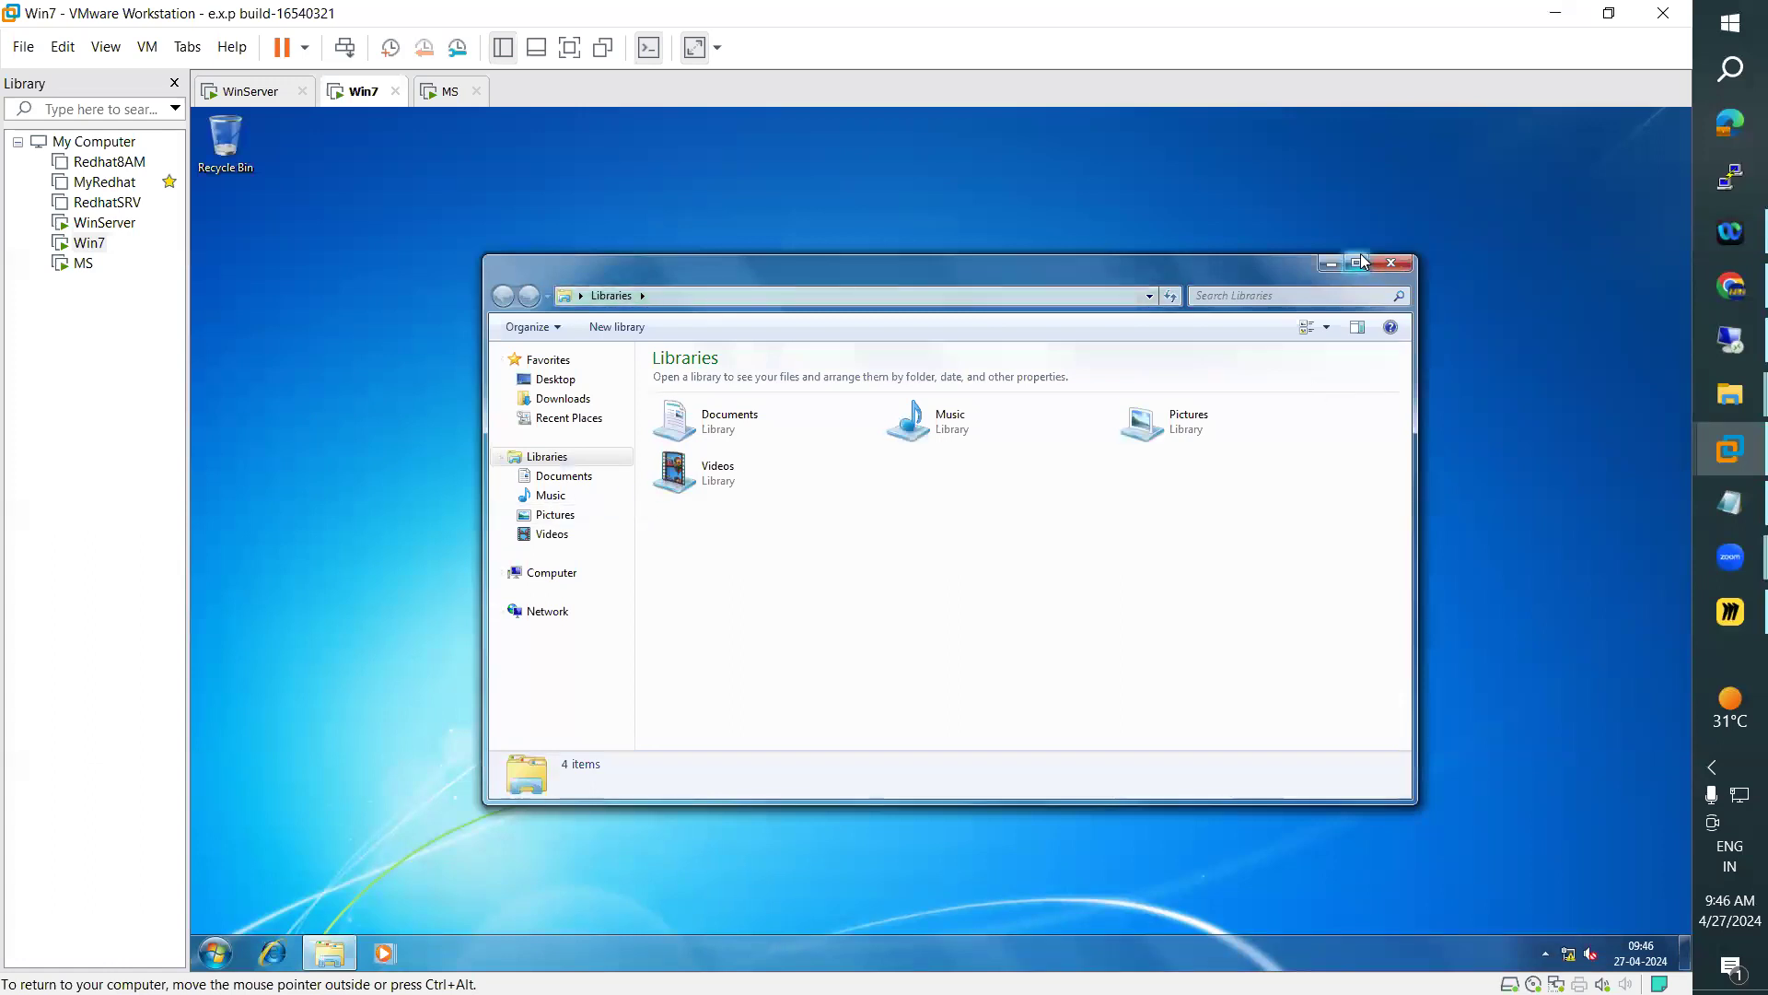
{"action": "left_click", "coordinate": [1361, 262]}
{"action": "left_click", "coordinate": [1368, 270]}
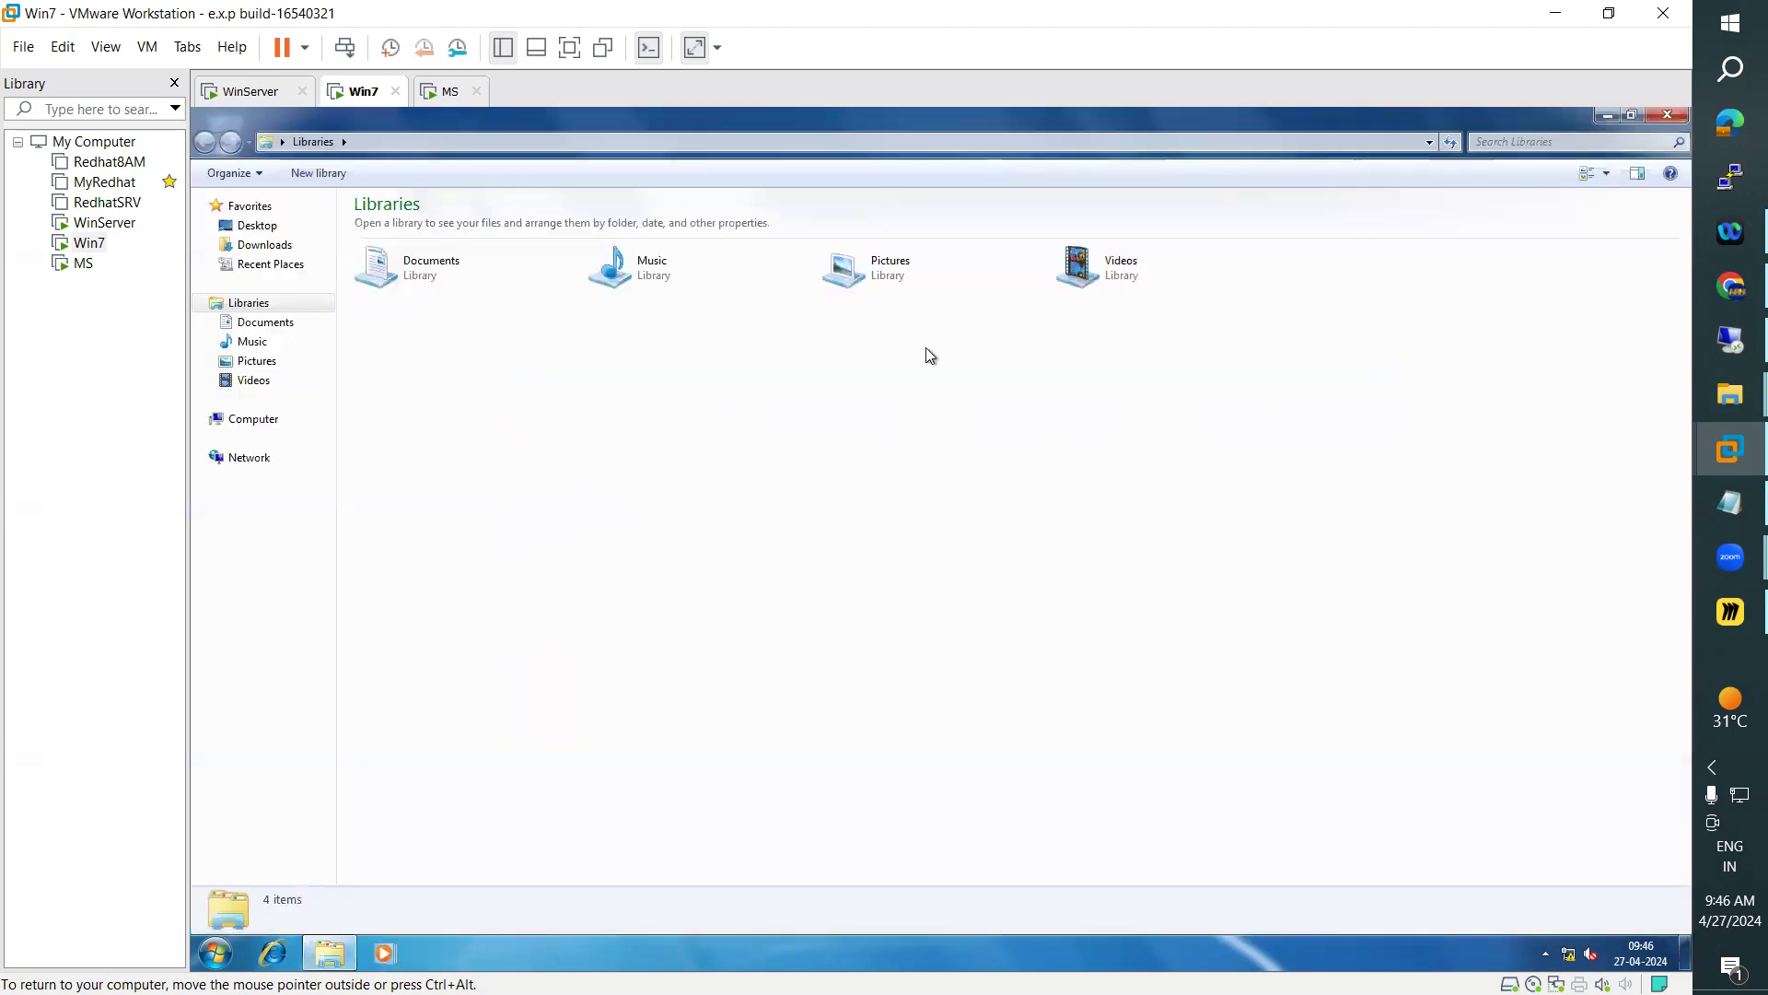
{"action": "left_click", "coordinate": [270, 424]}
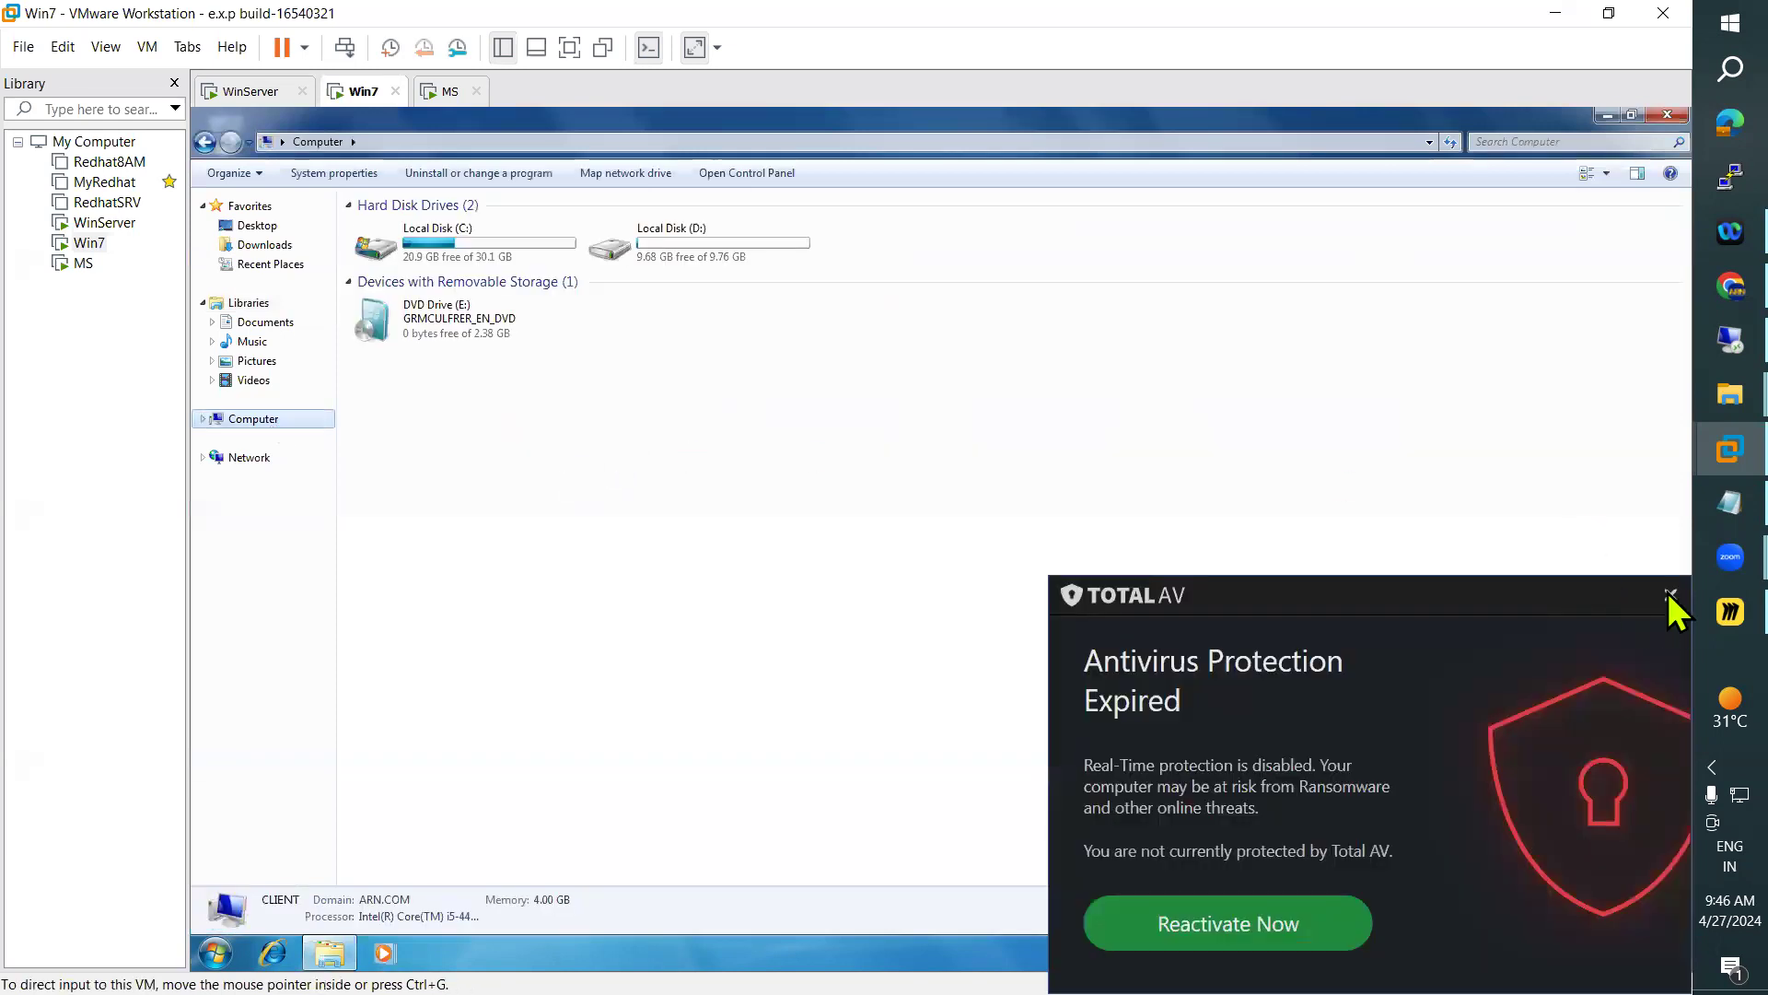
{"action": "left_click", "coordinate": [1669, 594]}
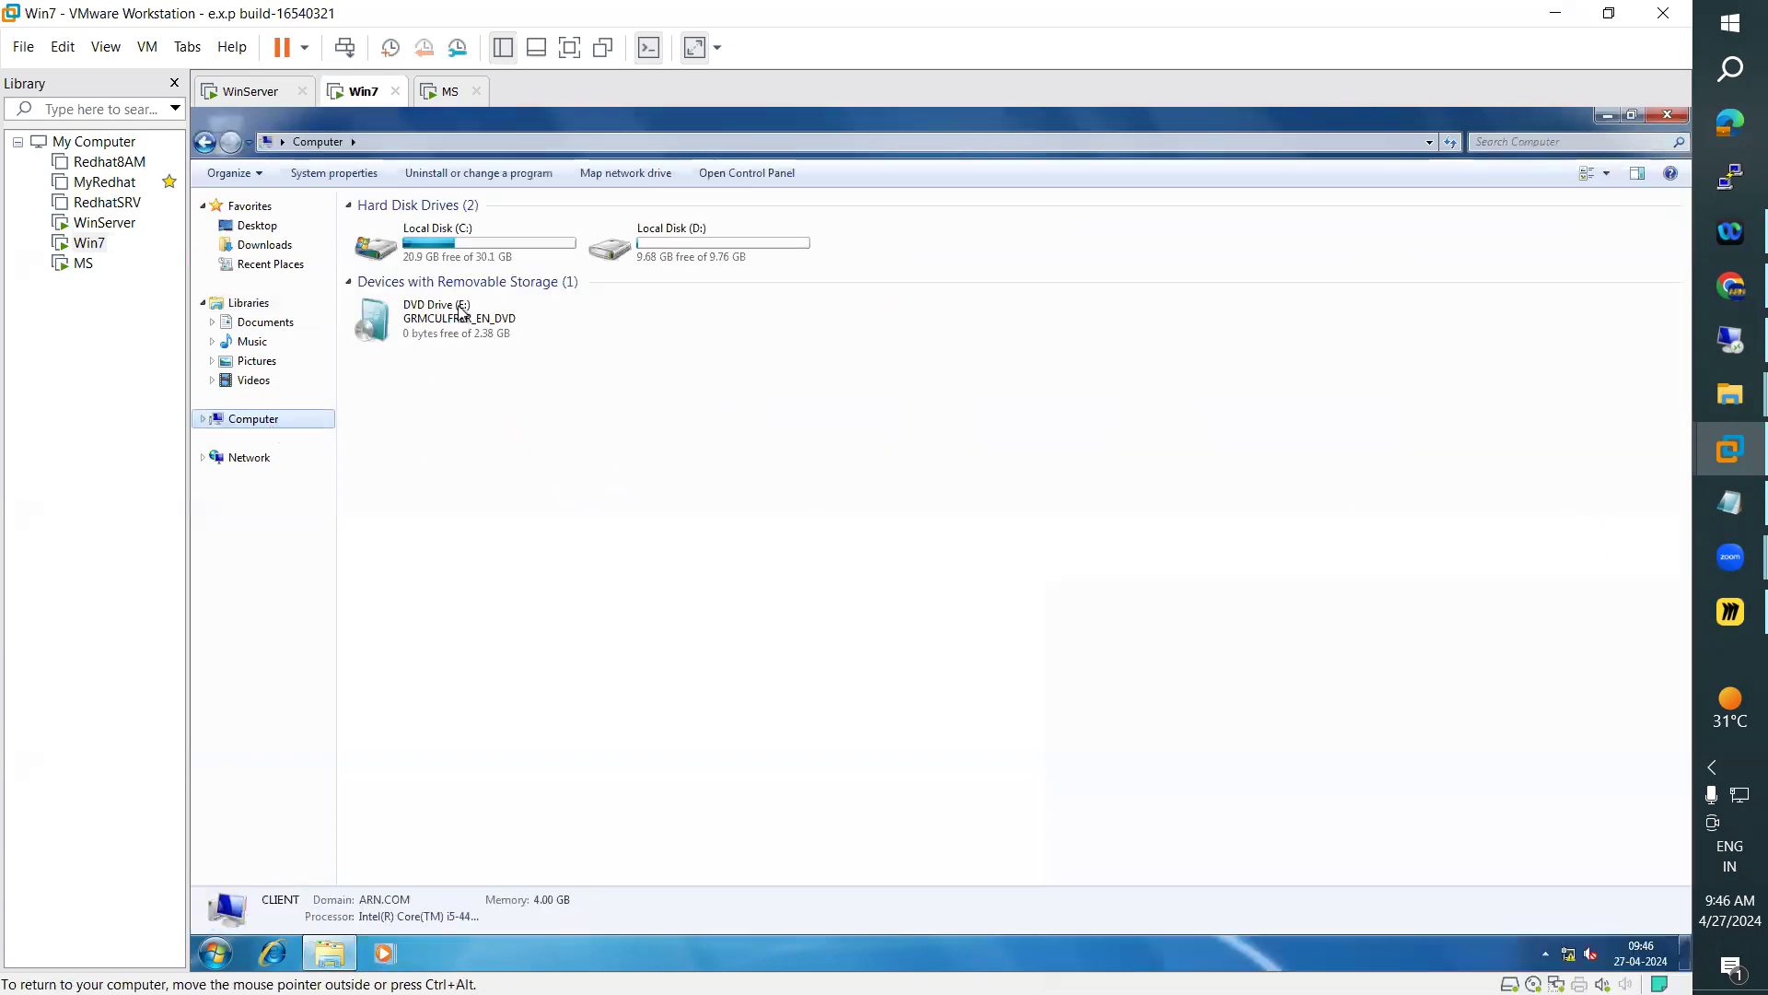
Examine the ARN profile folder in C:\Users on Win7 and return to the Users folder
{"action": "left_click", "coordinate": [501, 245]}
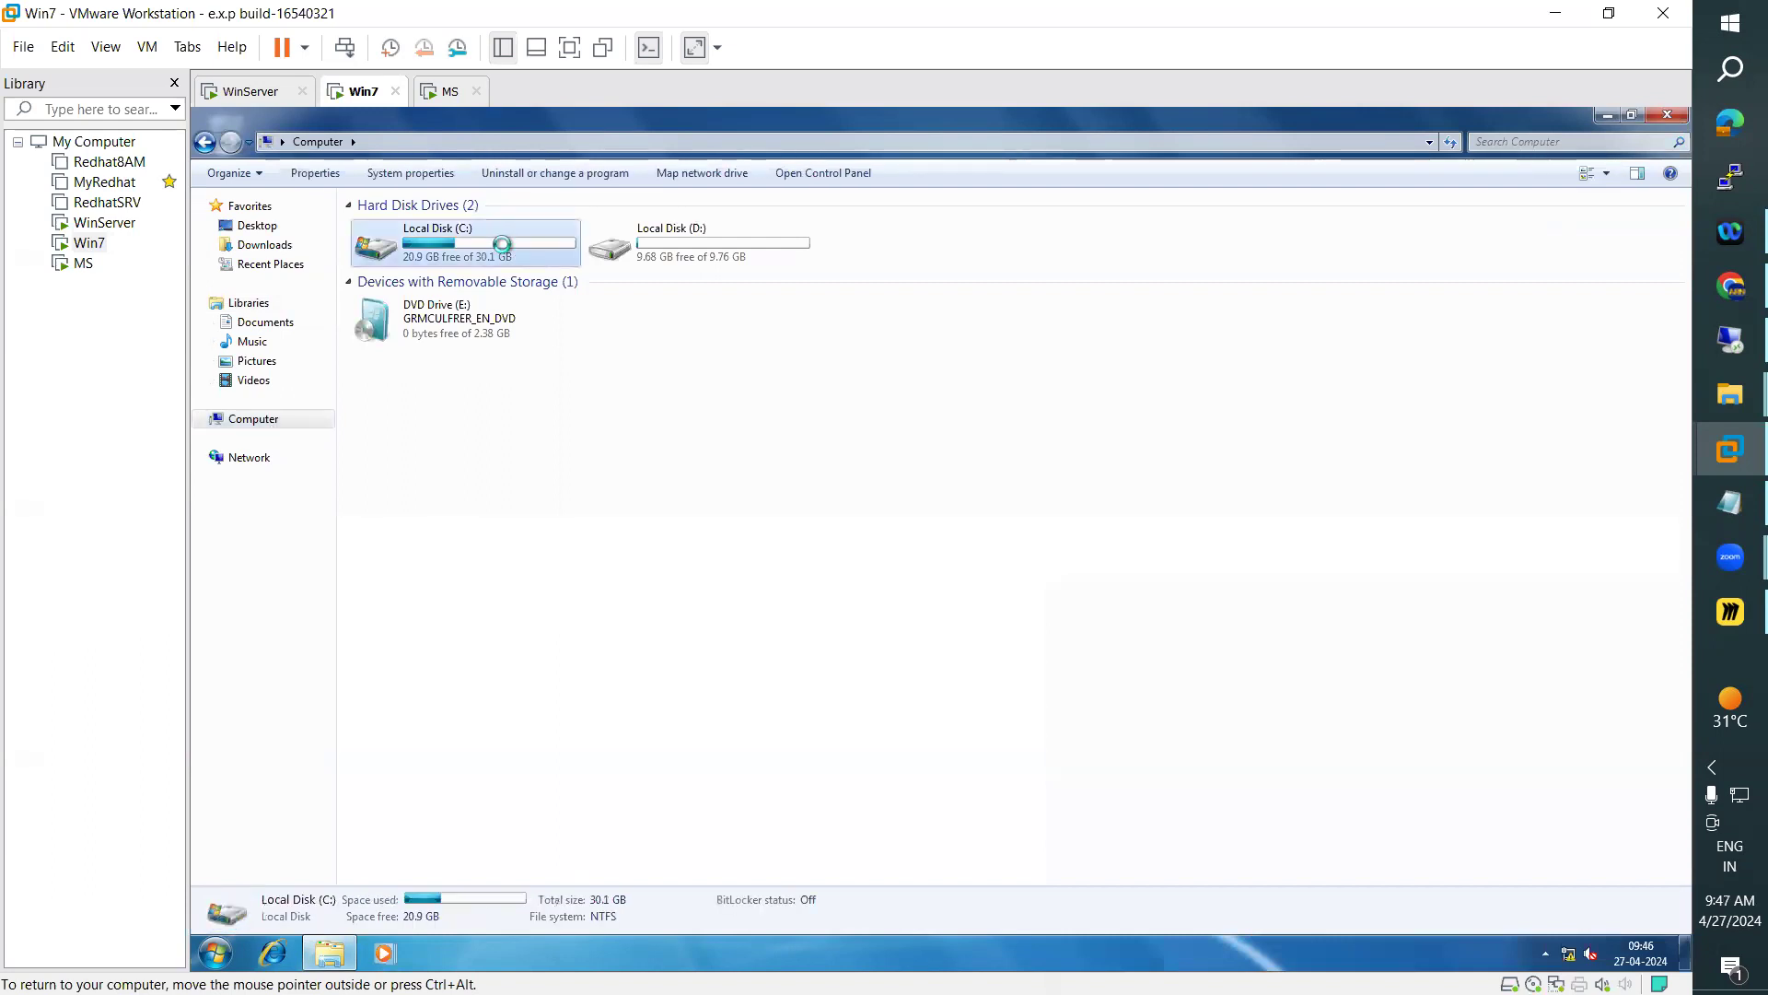
{"action": "double_click", "coordinate": [501, 245]}
{"action": "double_click", "coordinate": [388, 274]}
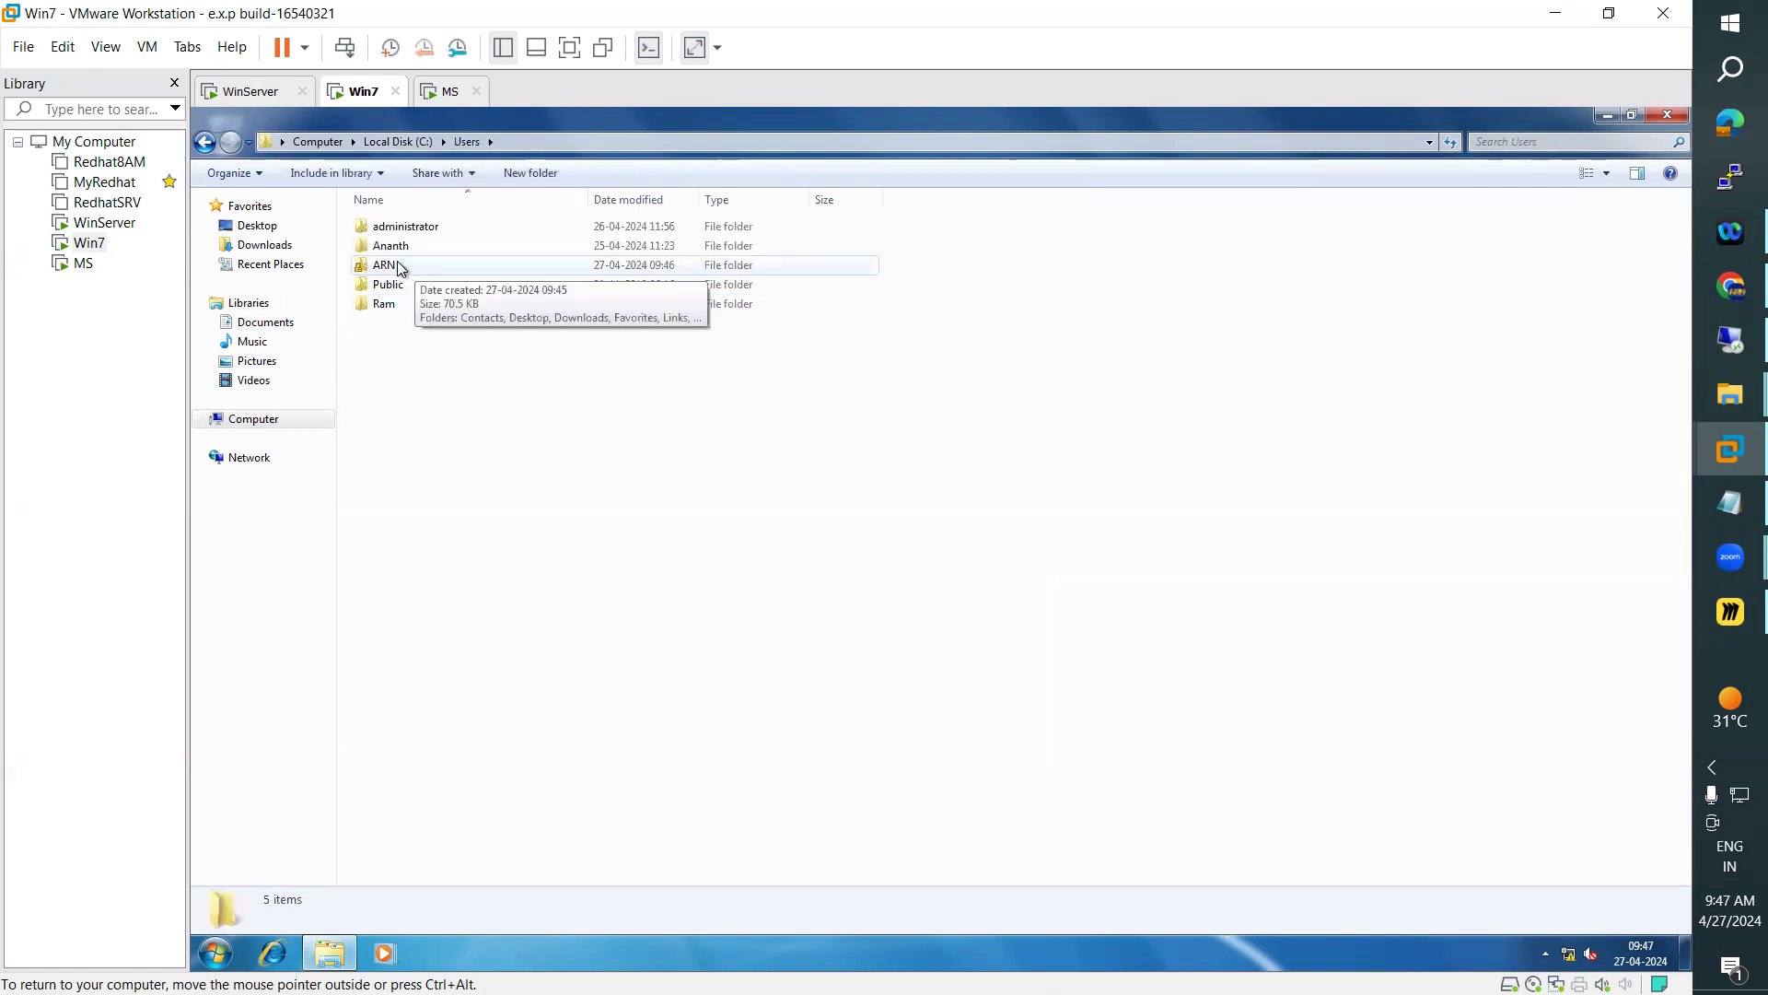
{"action": "left_click", "coordinate": [402, 268]}
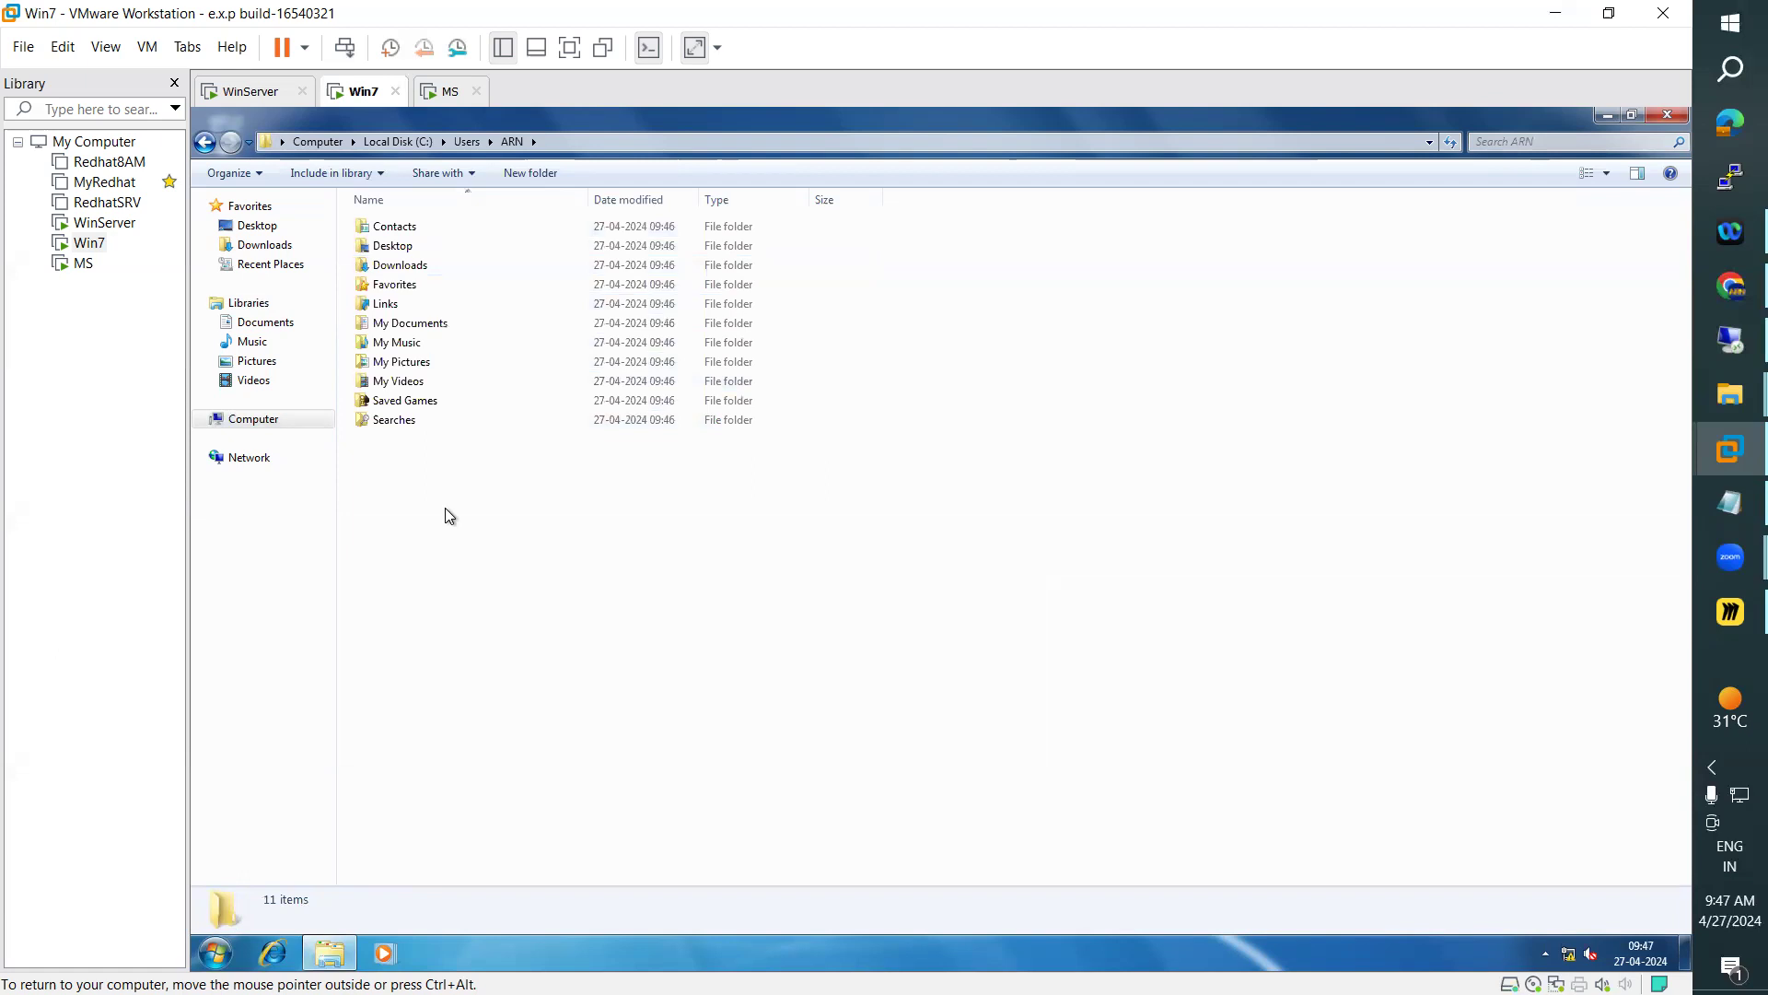
{"action": "left_click", "coordinate": [467, 141]}
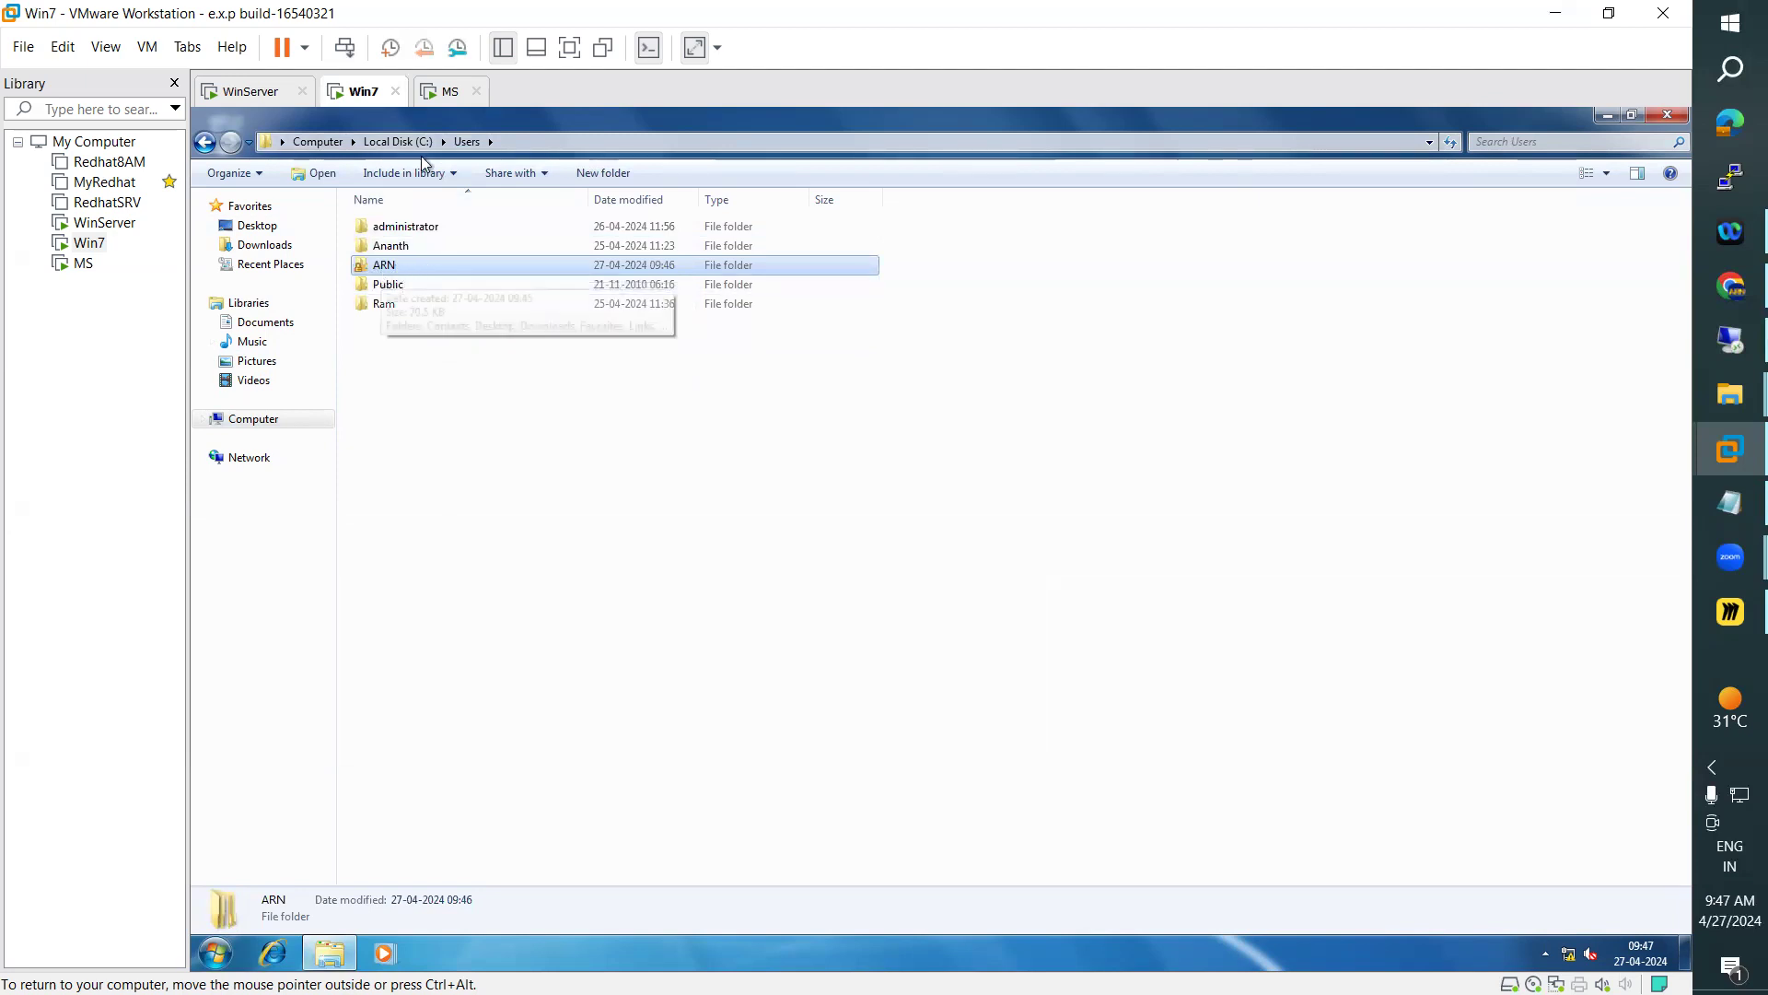
Switch to the MS virtual machine and view the profile folders in C:\Users
{"action": "left_click", "coordinate": [445, 91]}
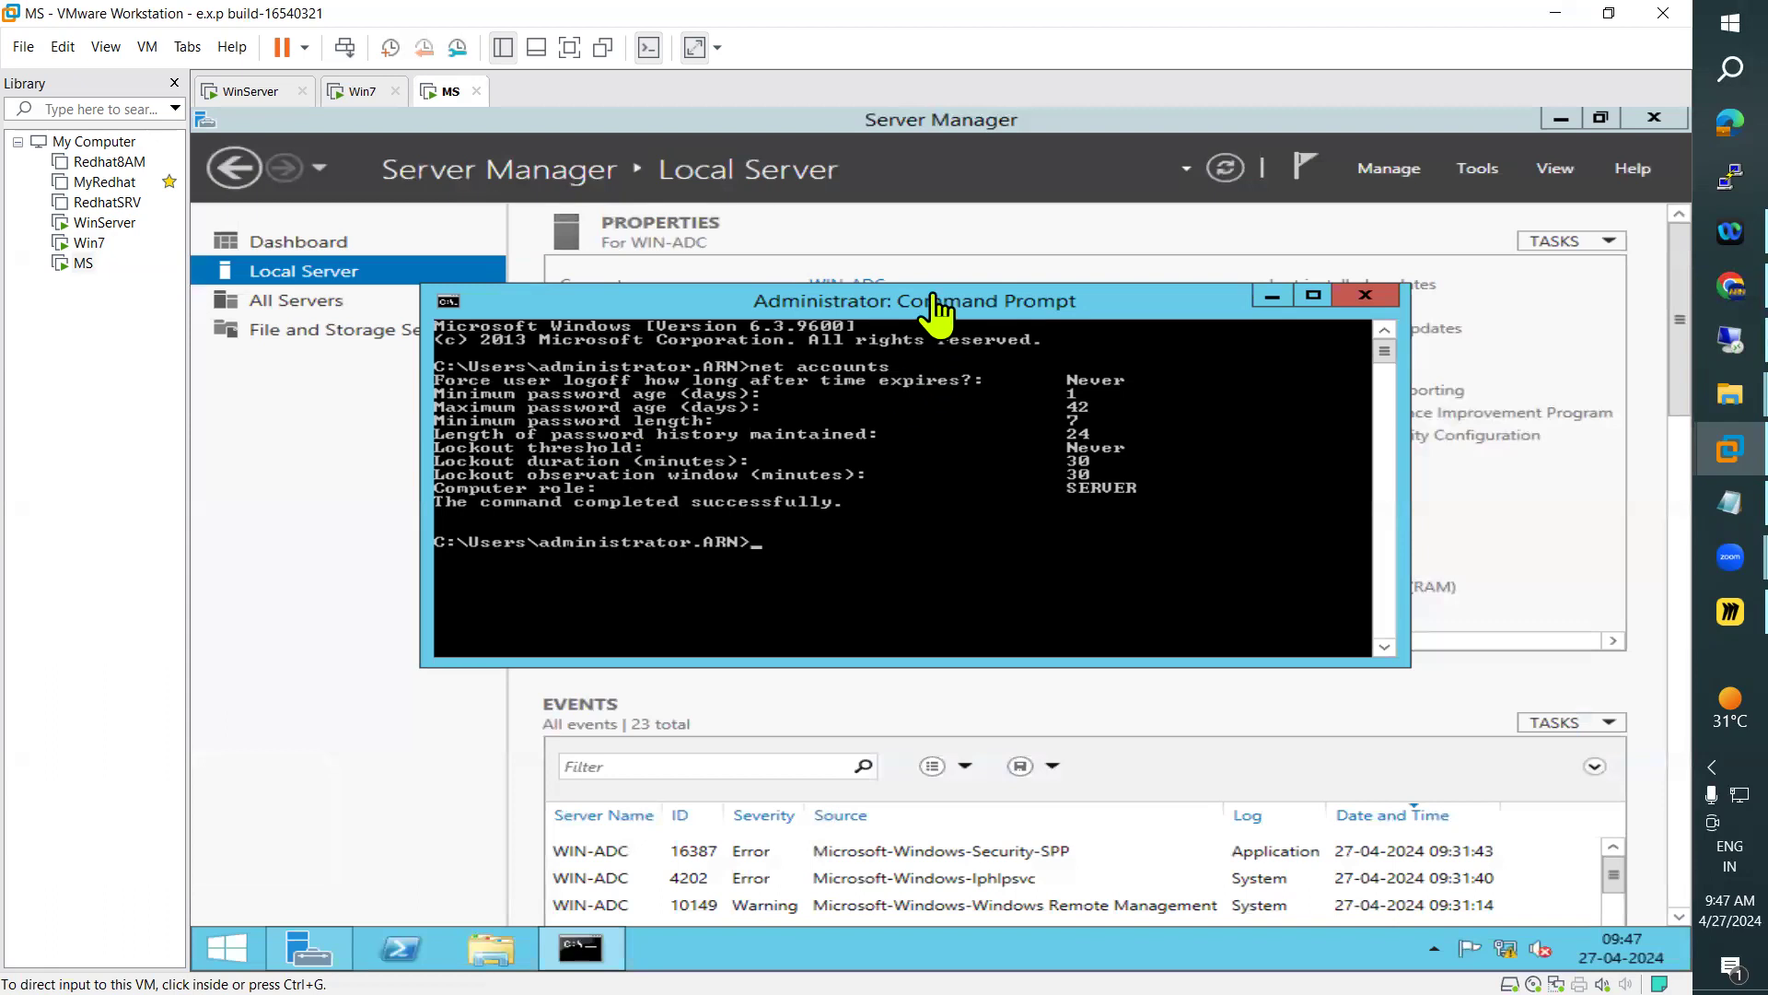
{"action": "left_click", "coordinate": [491, 948]}
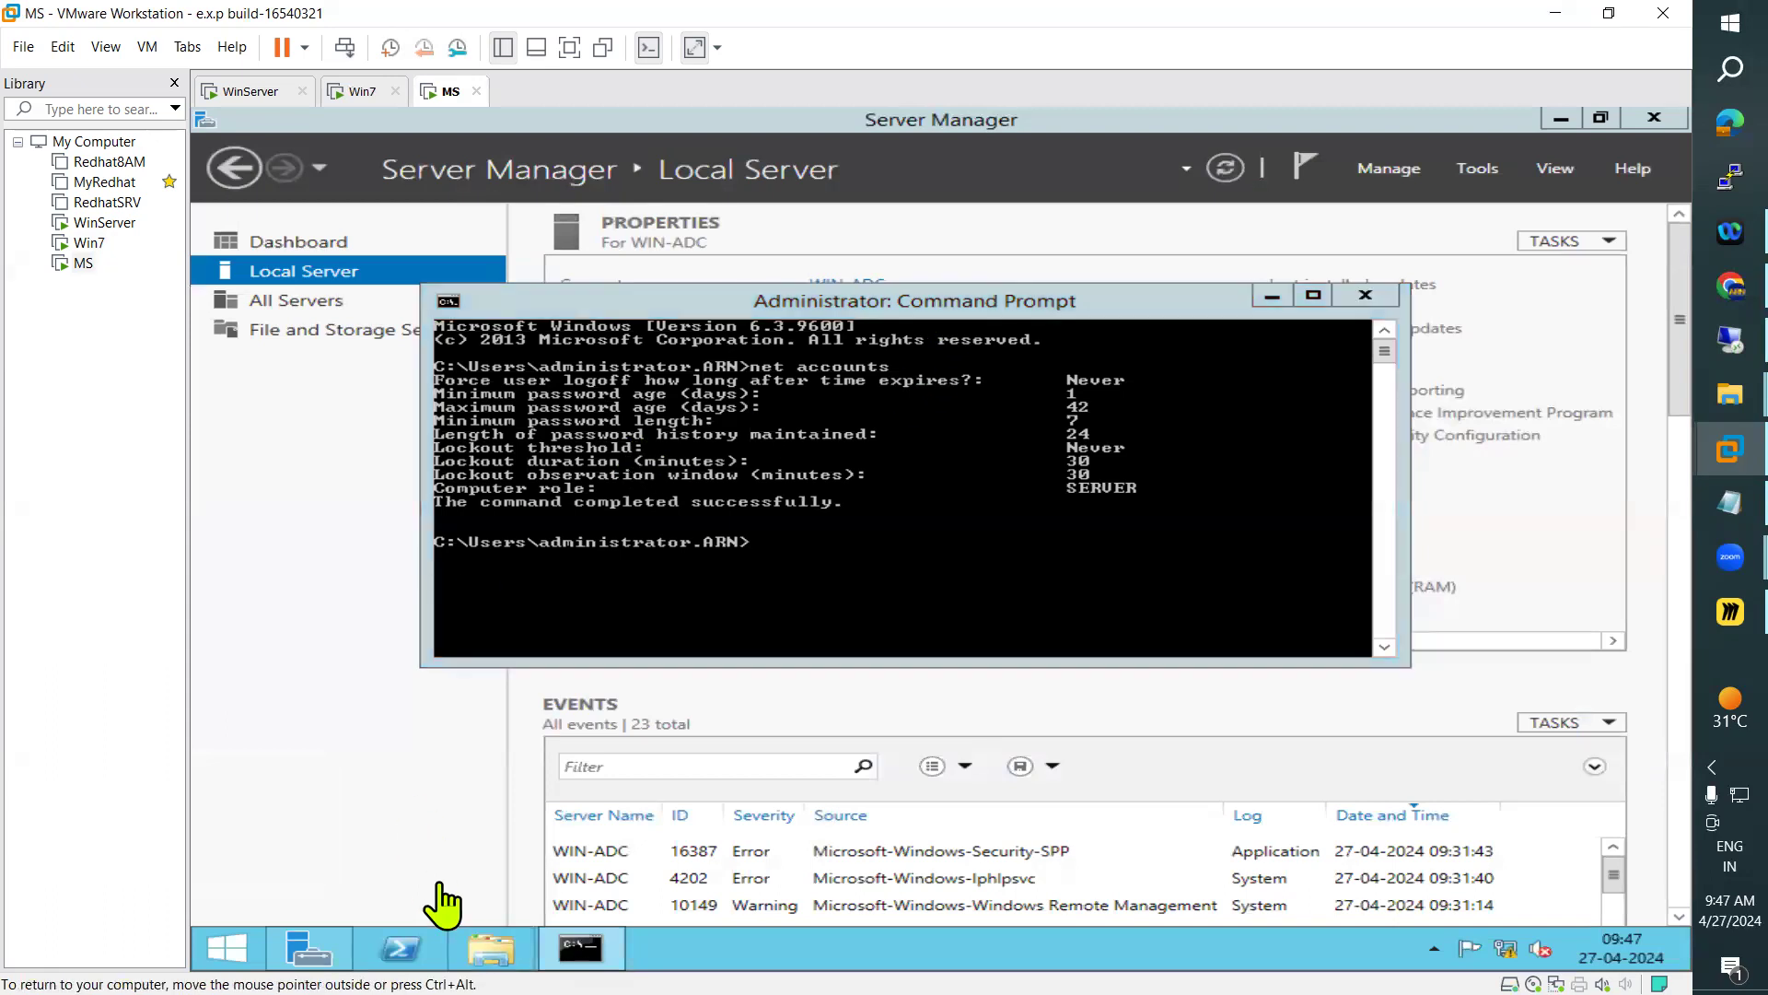
{"action": "double_click", "coordinate": [817, 589]}
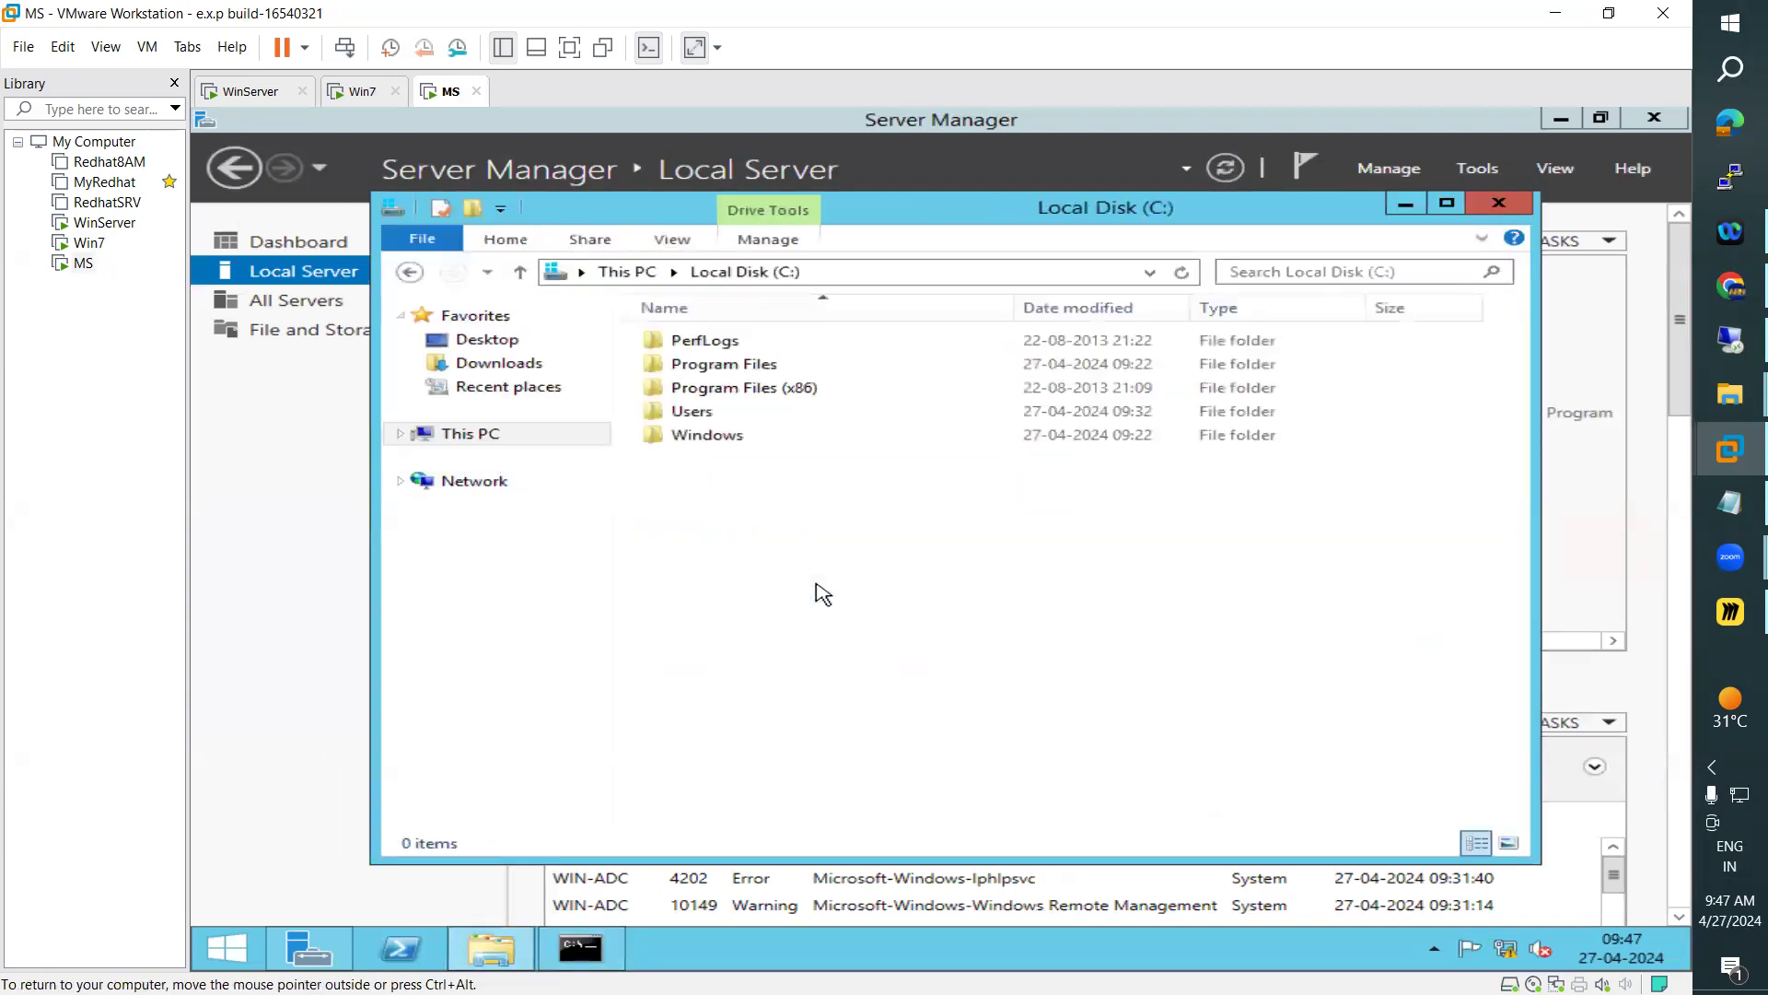
{"action": "left_click", "coordinate": [705, 422]}
{"action": "double_click", "coordinate": [704, 422]}
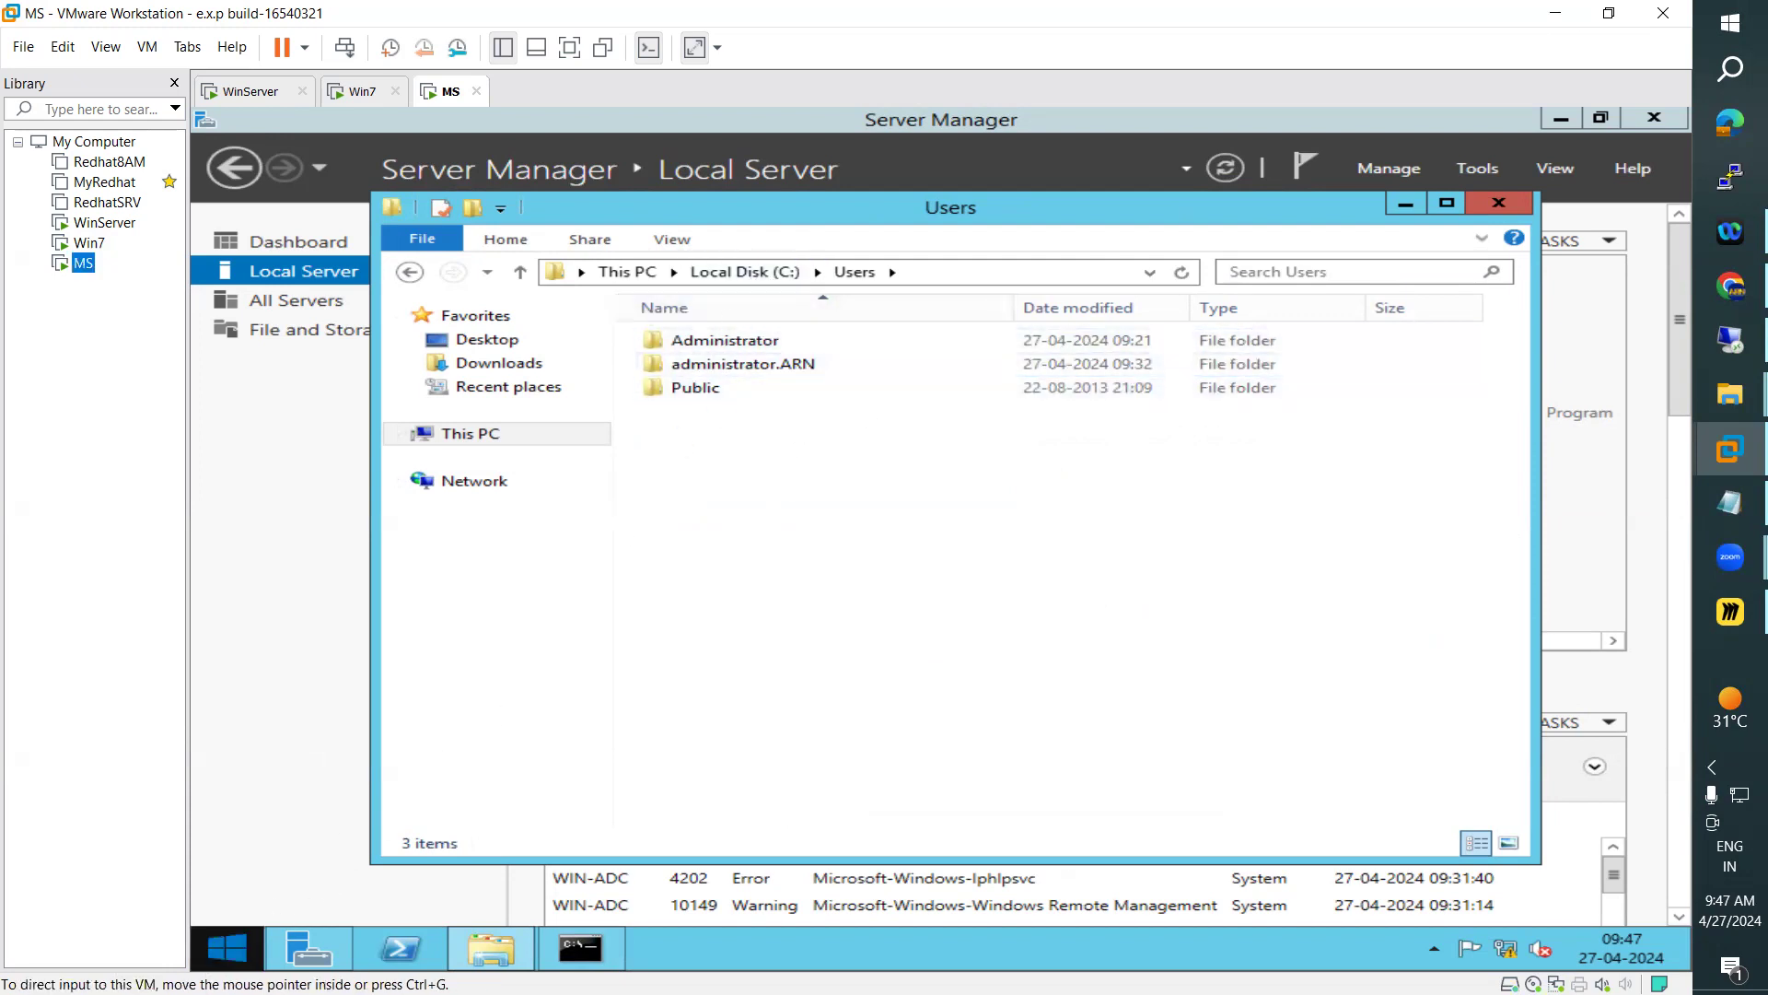
Sign the administrator out of the MS member server
{"action": "left_click", "coordinate": [221, 956]}
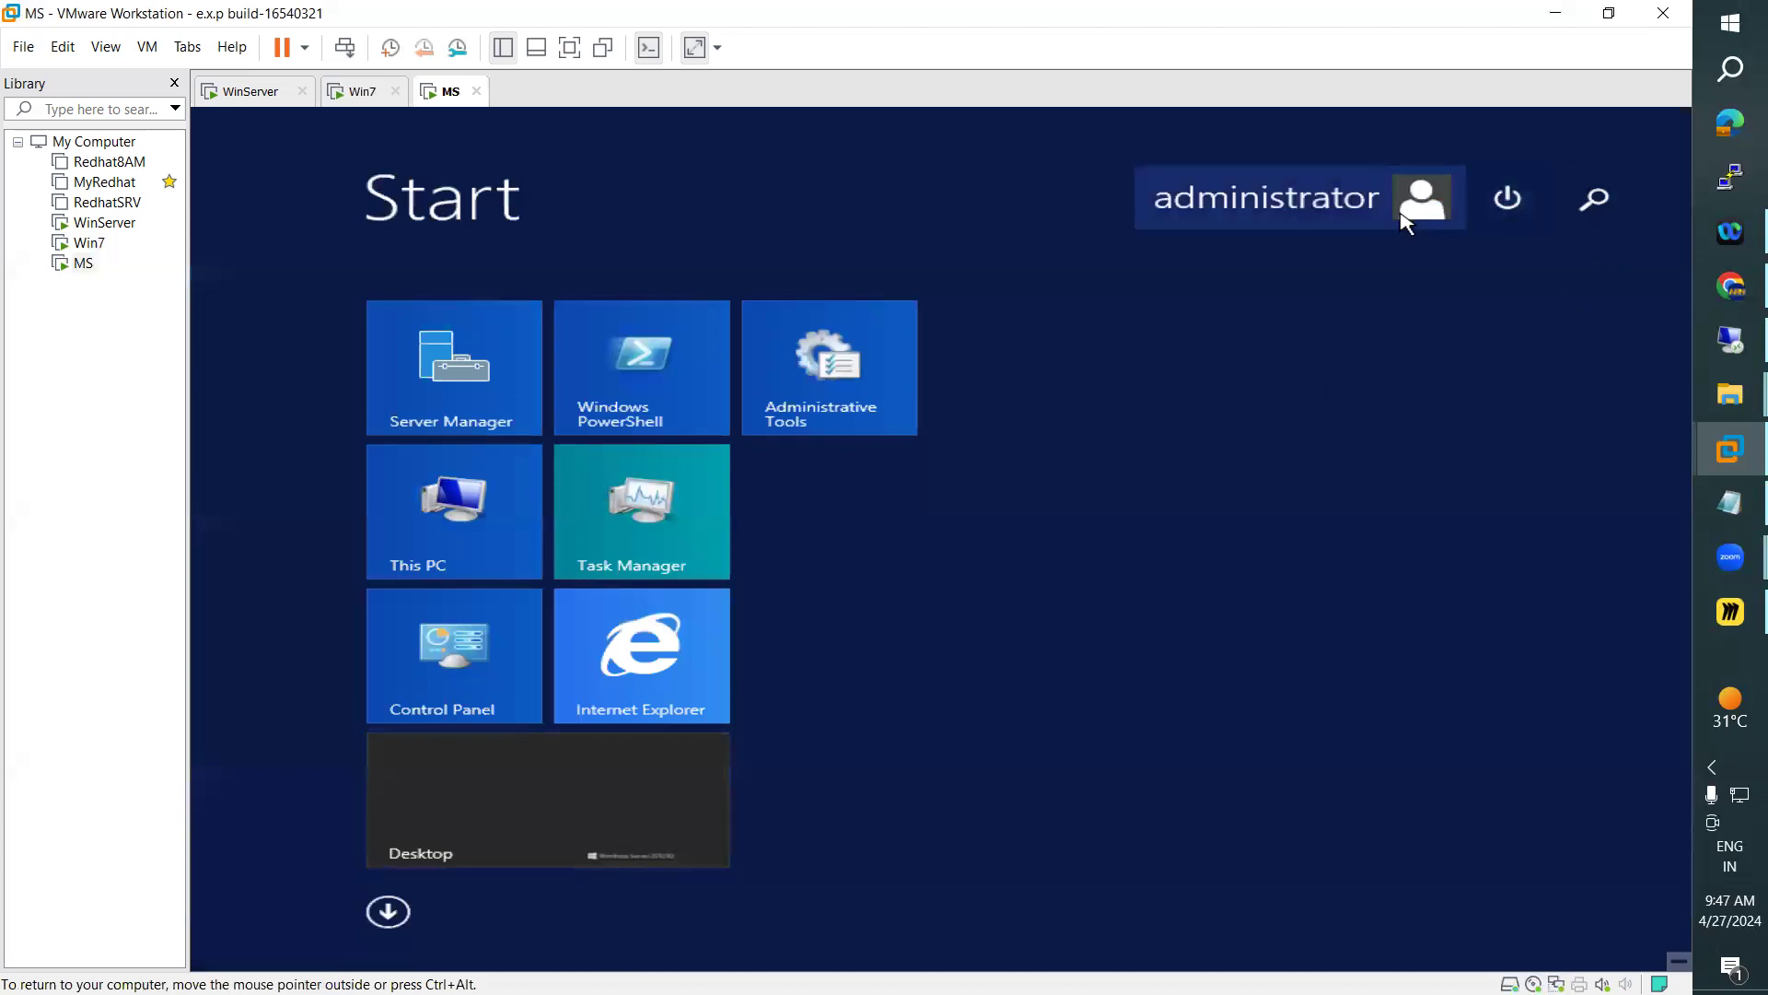
{"action": "left_click", "coordinate": [1422, 197]}
{"action": "left_click", "coordinate": [1145, 313]}
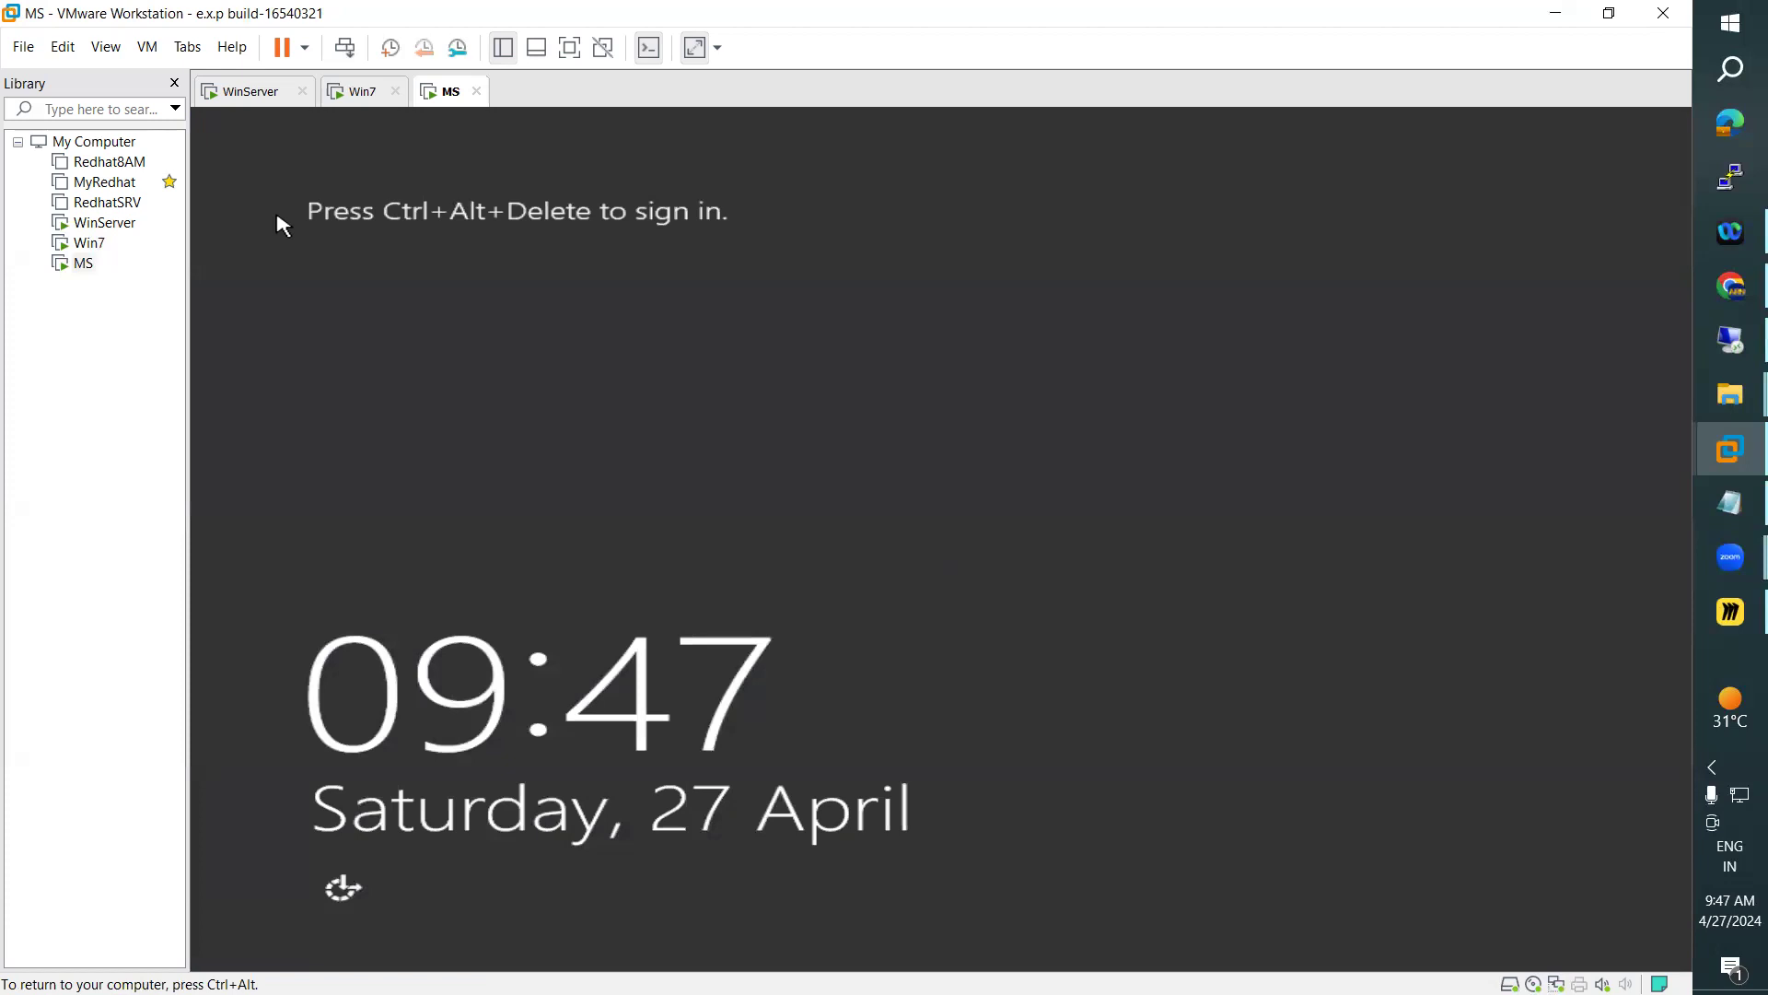
Send Ctrl+Alt+Delete to MS and sign in as the domain user ARN with the account password
{"action": "left_click", "coordinate": [151, 58]}
{"action": "left_click", "coordinate": [241, 153]}
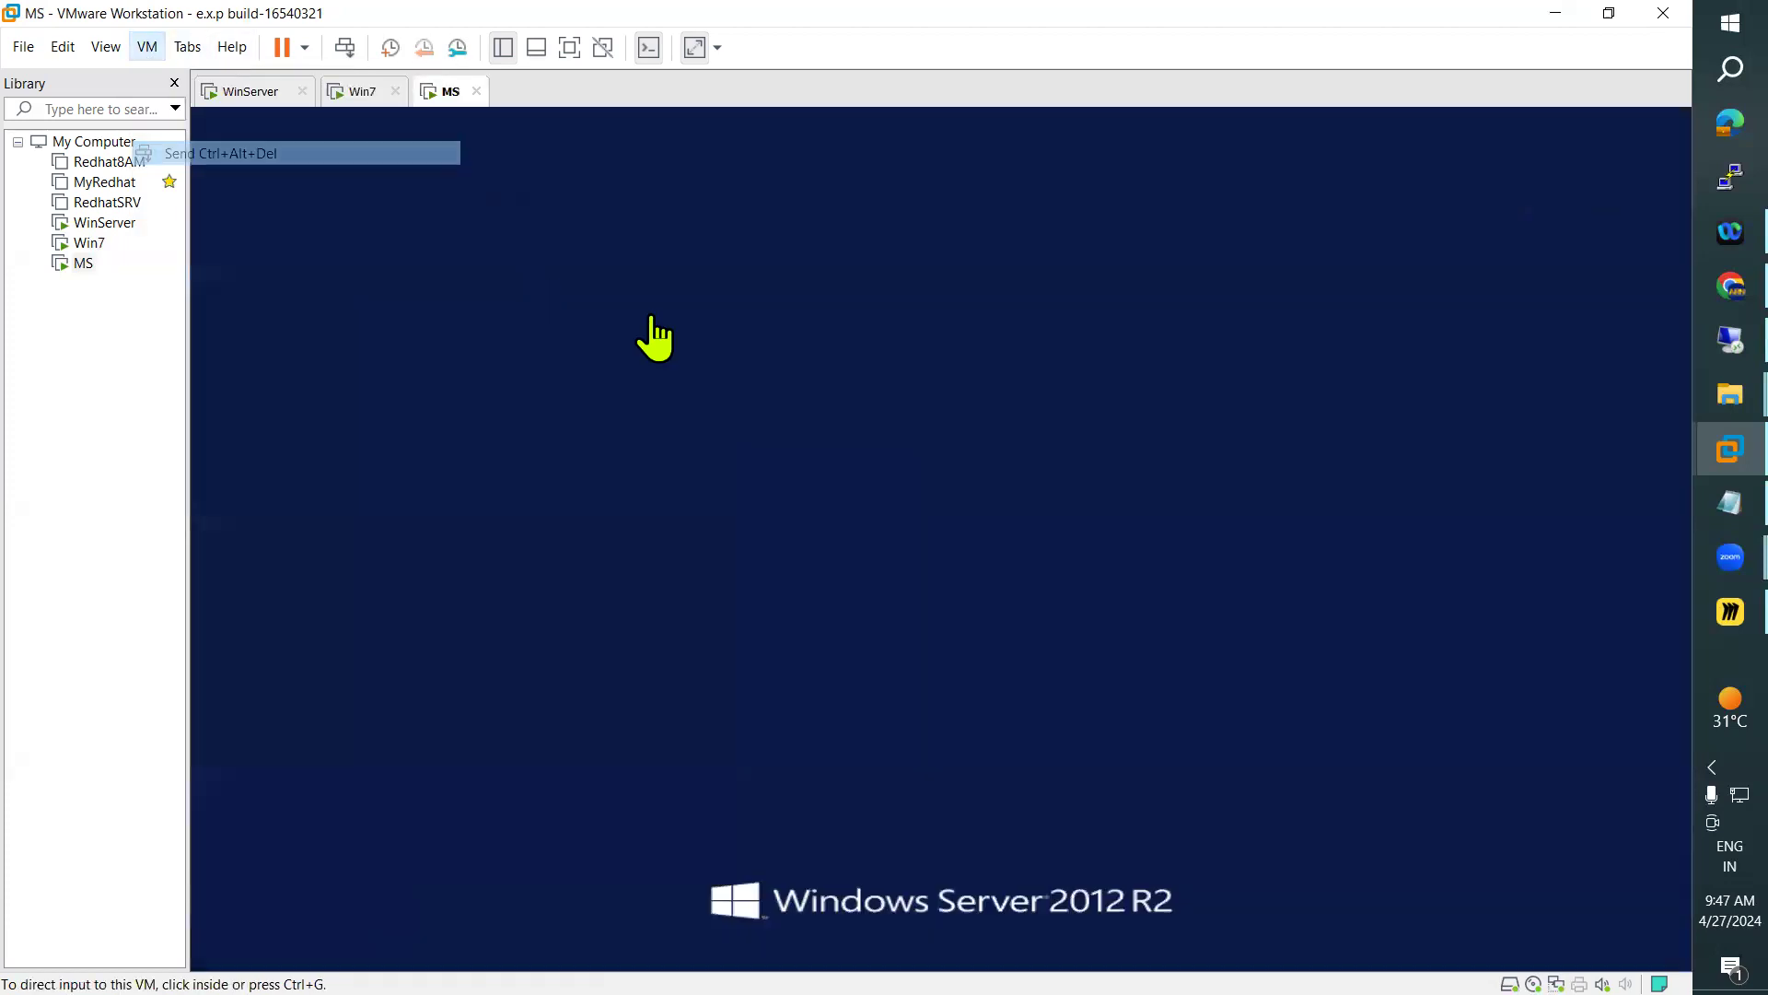
{"action": "left_click", "coordinate": [1112, 459]}
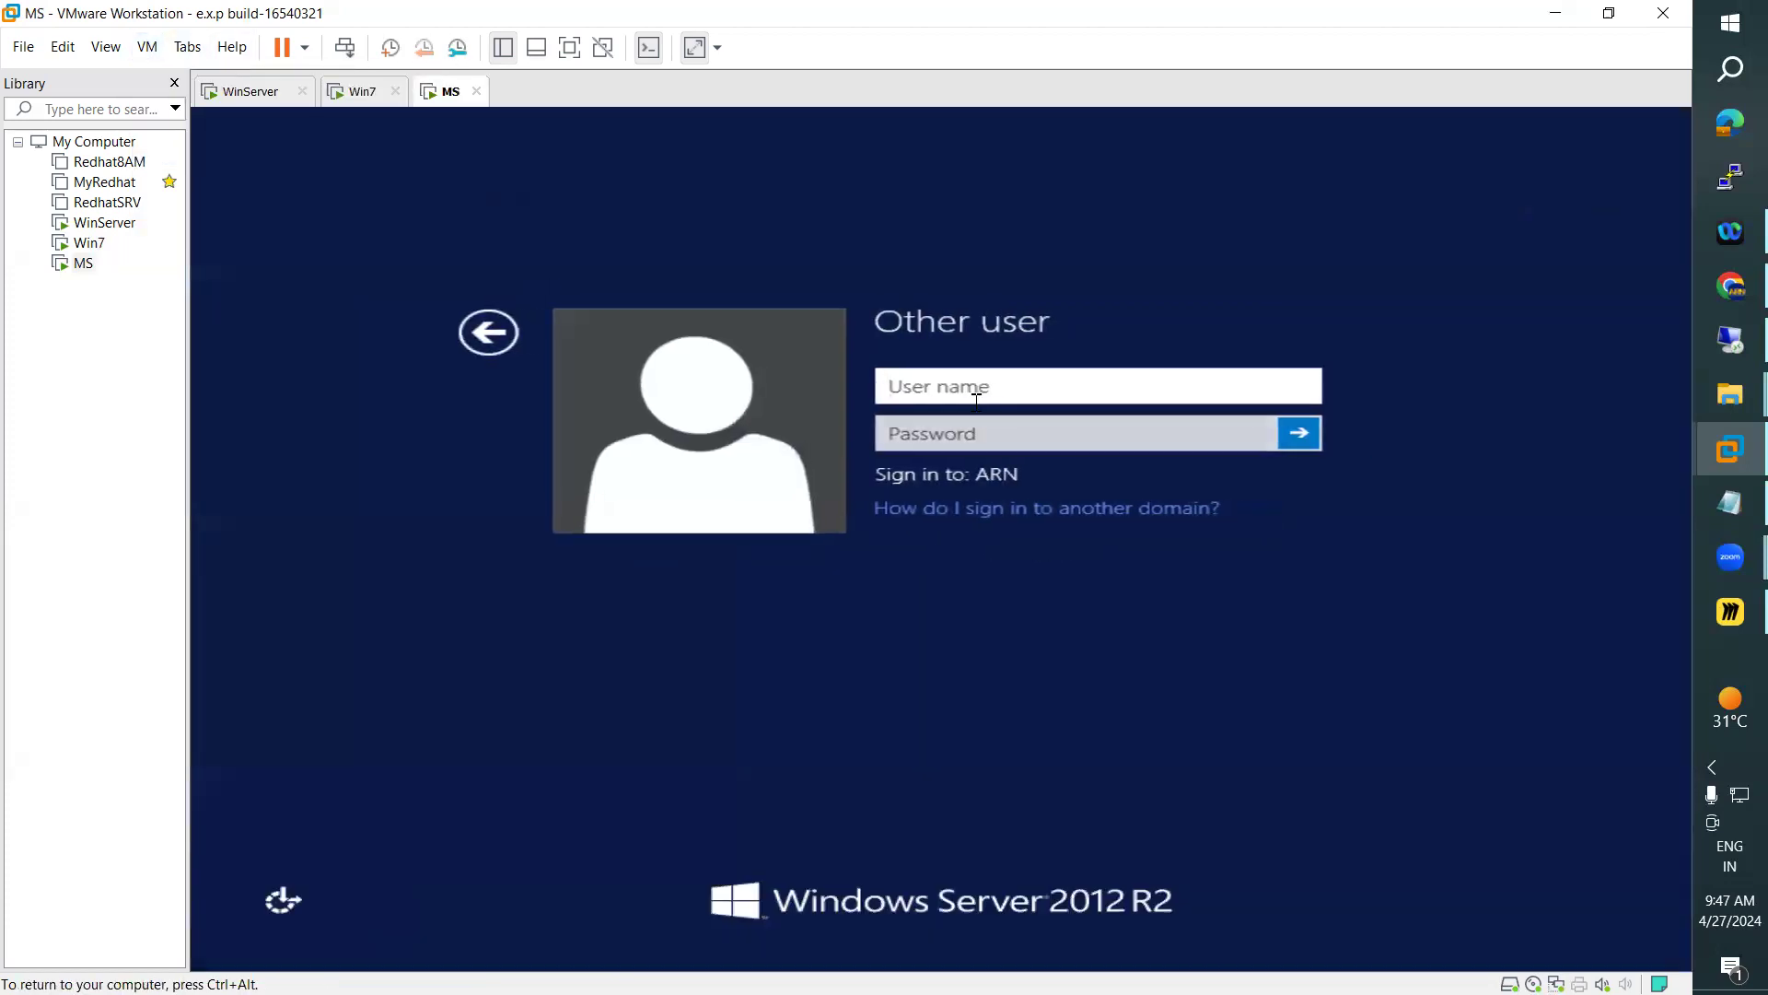
{"action": "type", "text": "ARN"}
{"action": "key", "text": "Tab"}
{"action": "type", "text": "*********"}
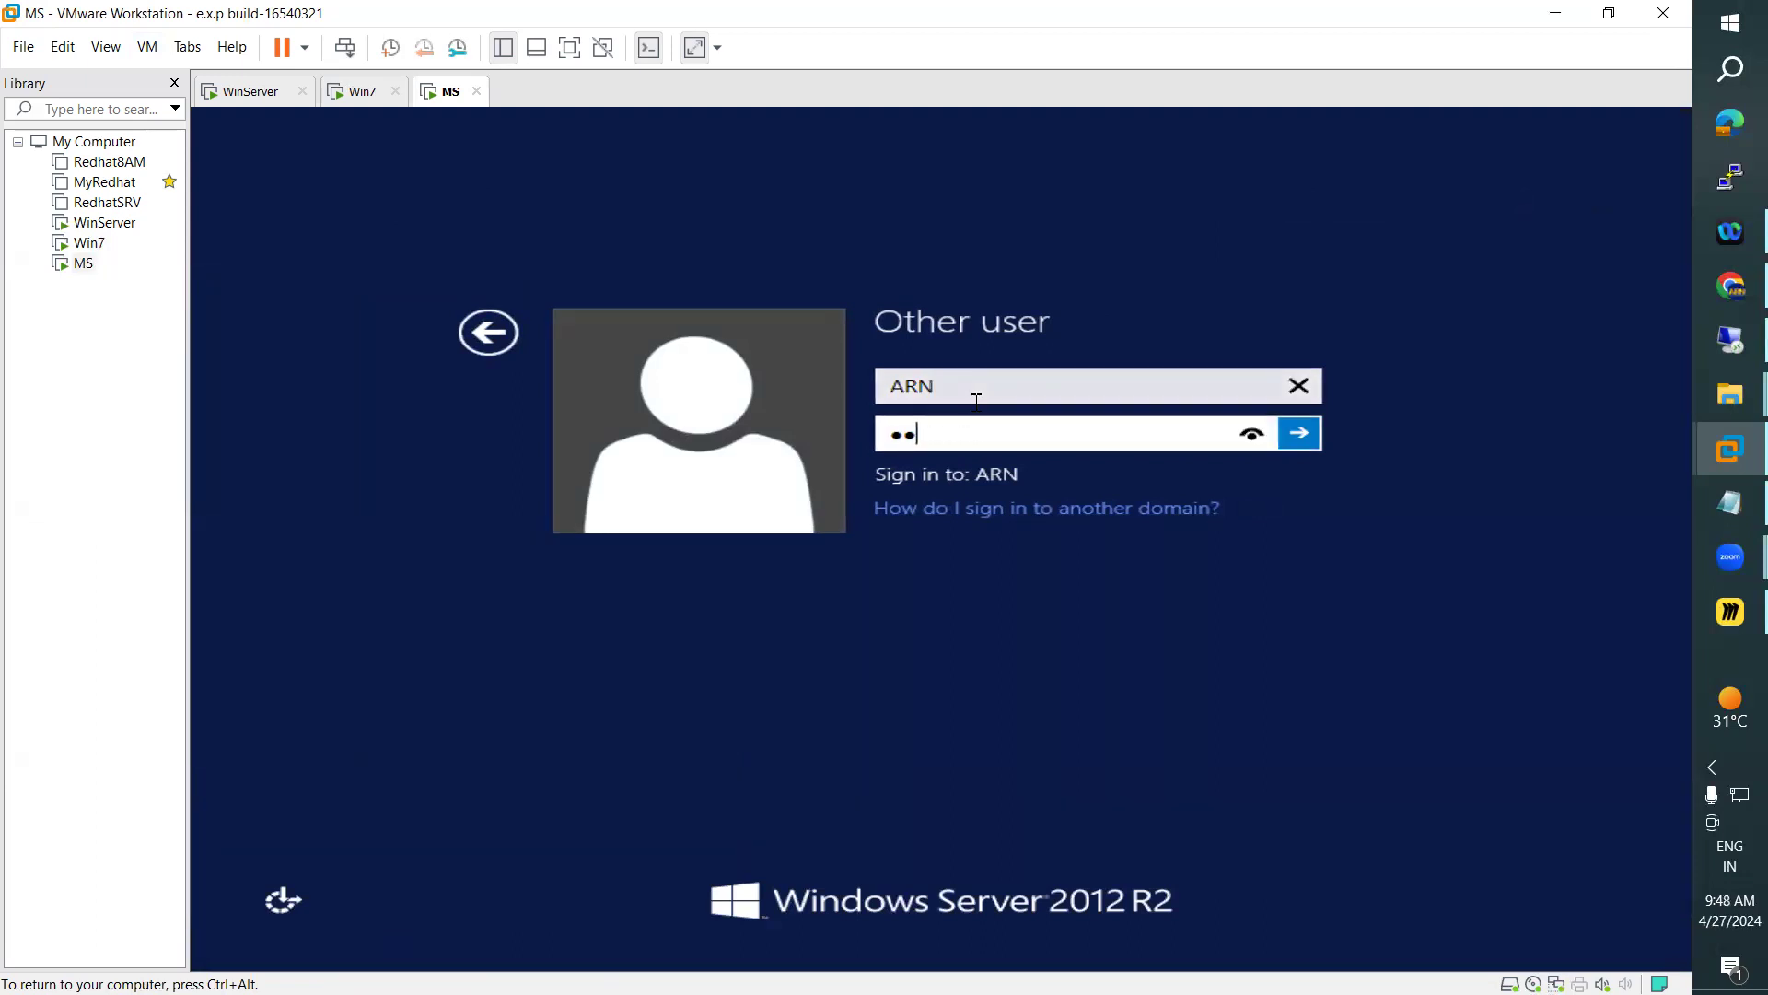
{"action": "key", "text": "Return"}
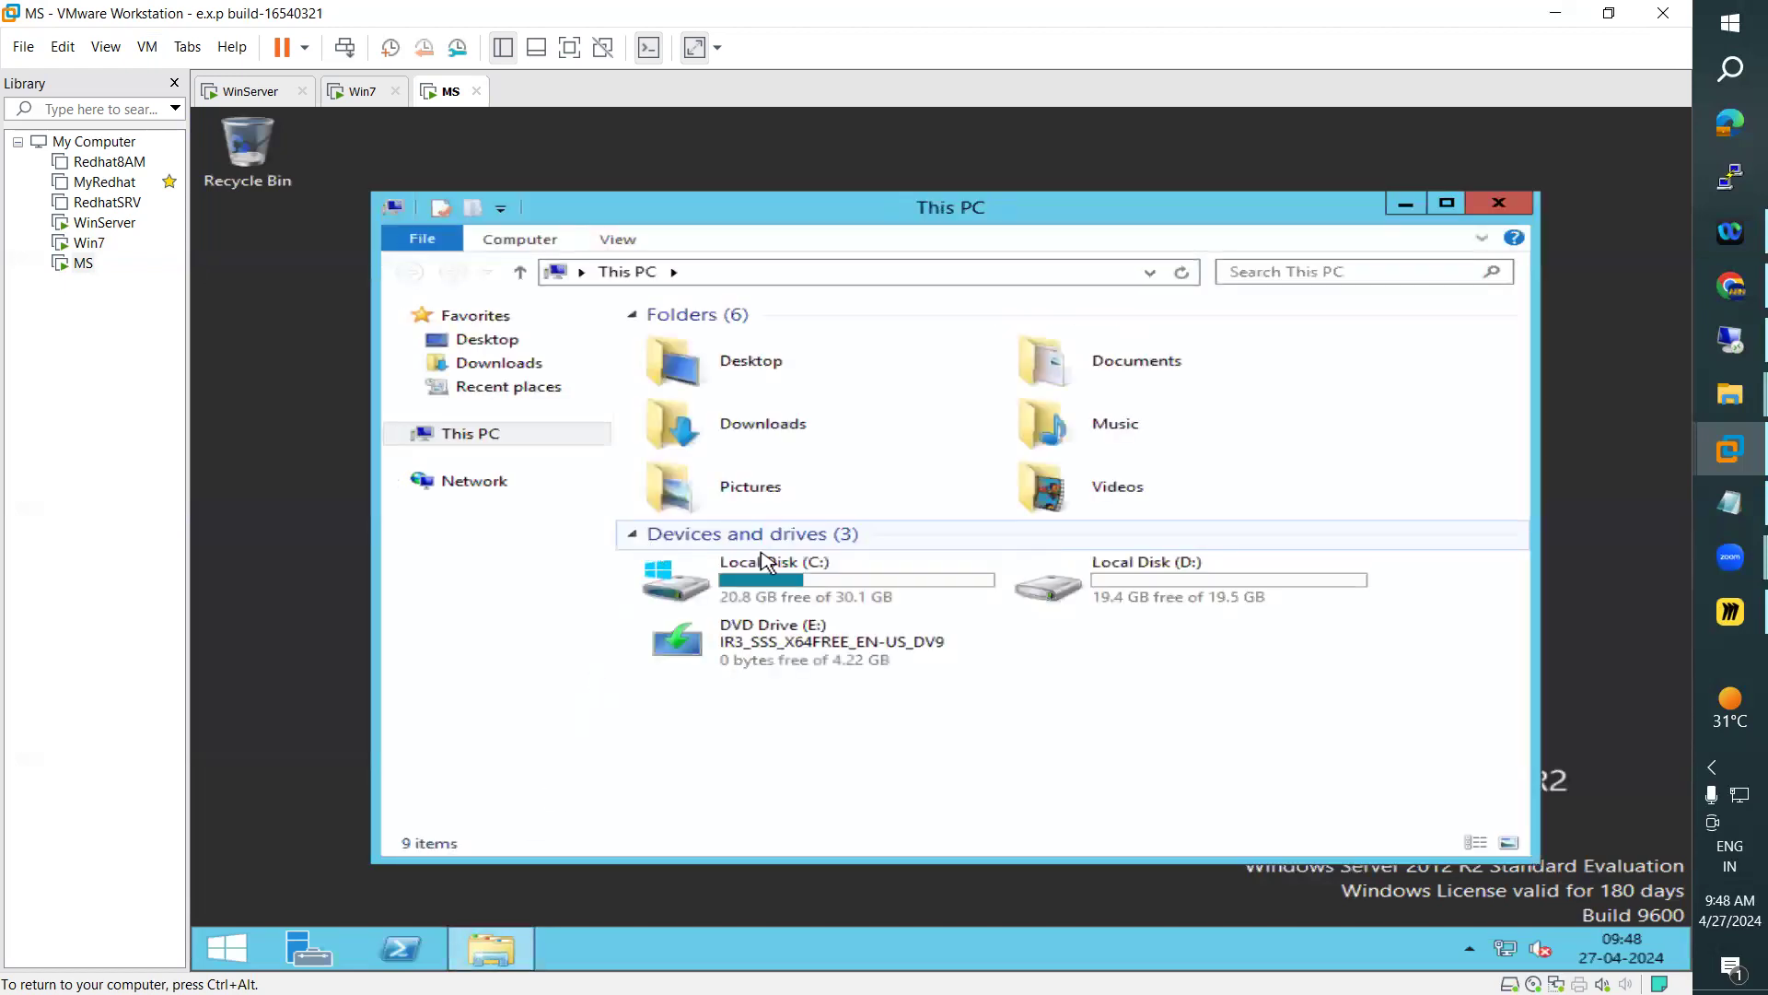
Check C:\Users on MS for ARN's profile folder and postpone the VMware Tools log-off
{"action": "double_click", "coordinate": [764, 563]}
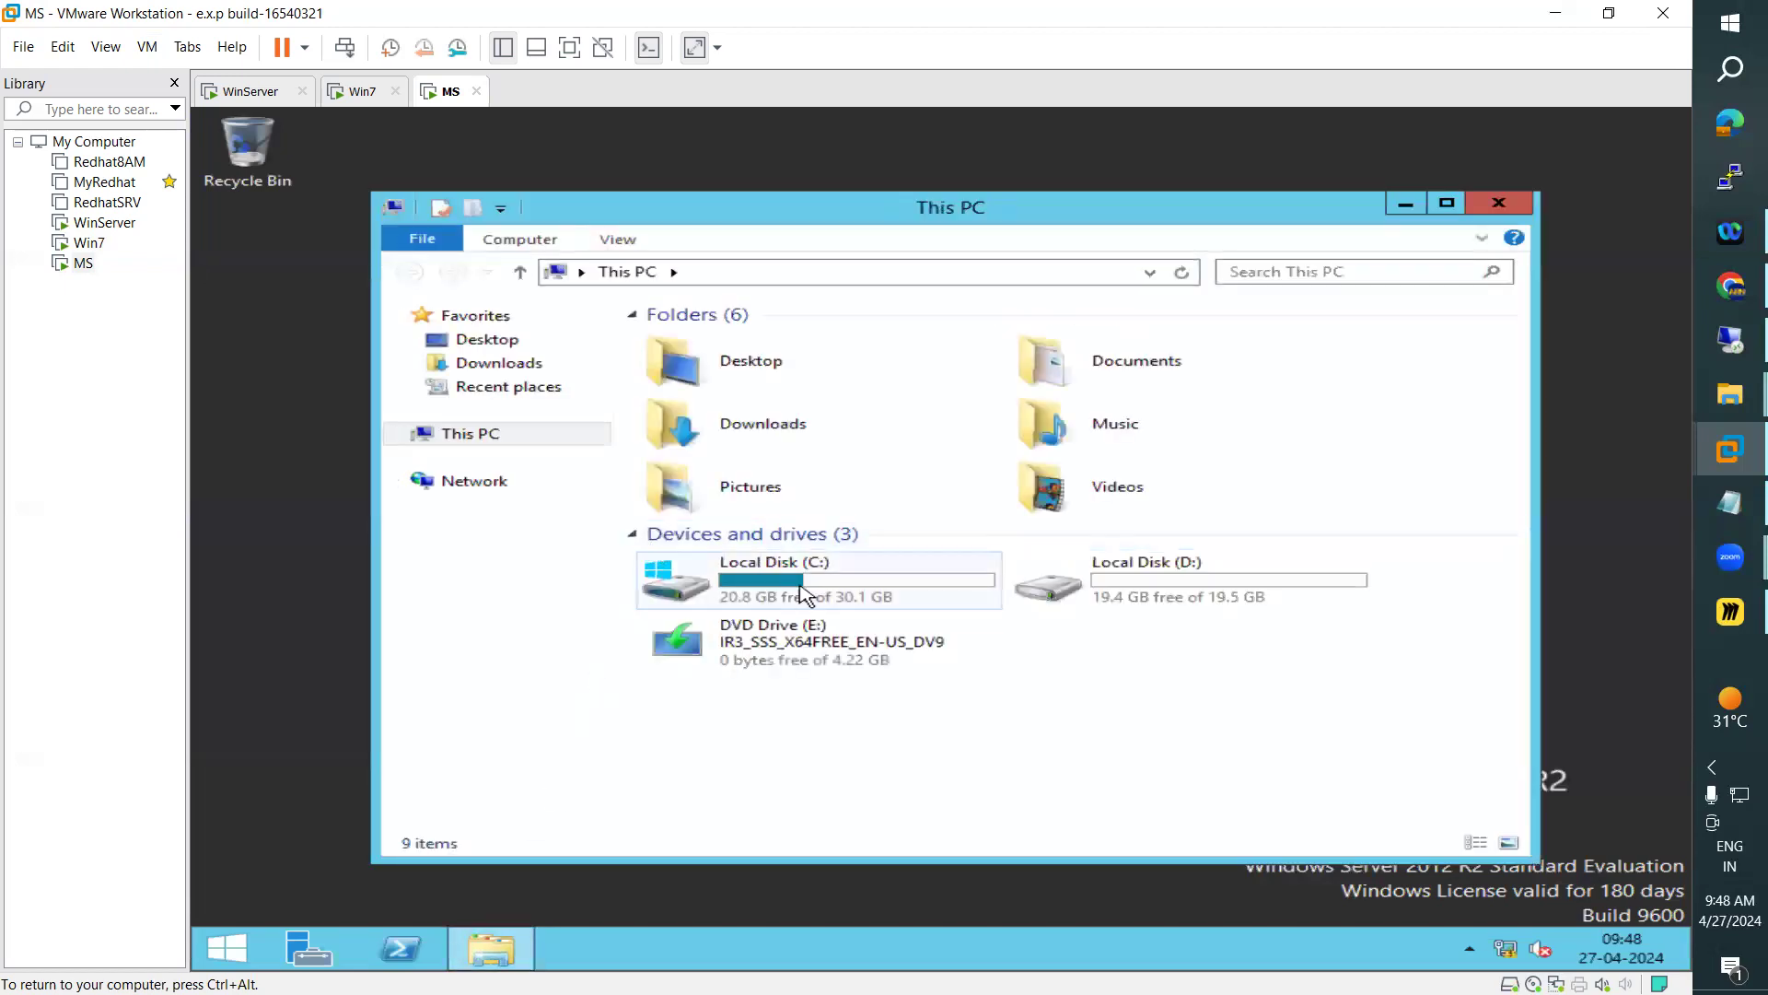
{"action": "double_click", "coordinate": [710, 417]}
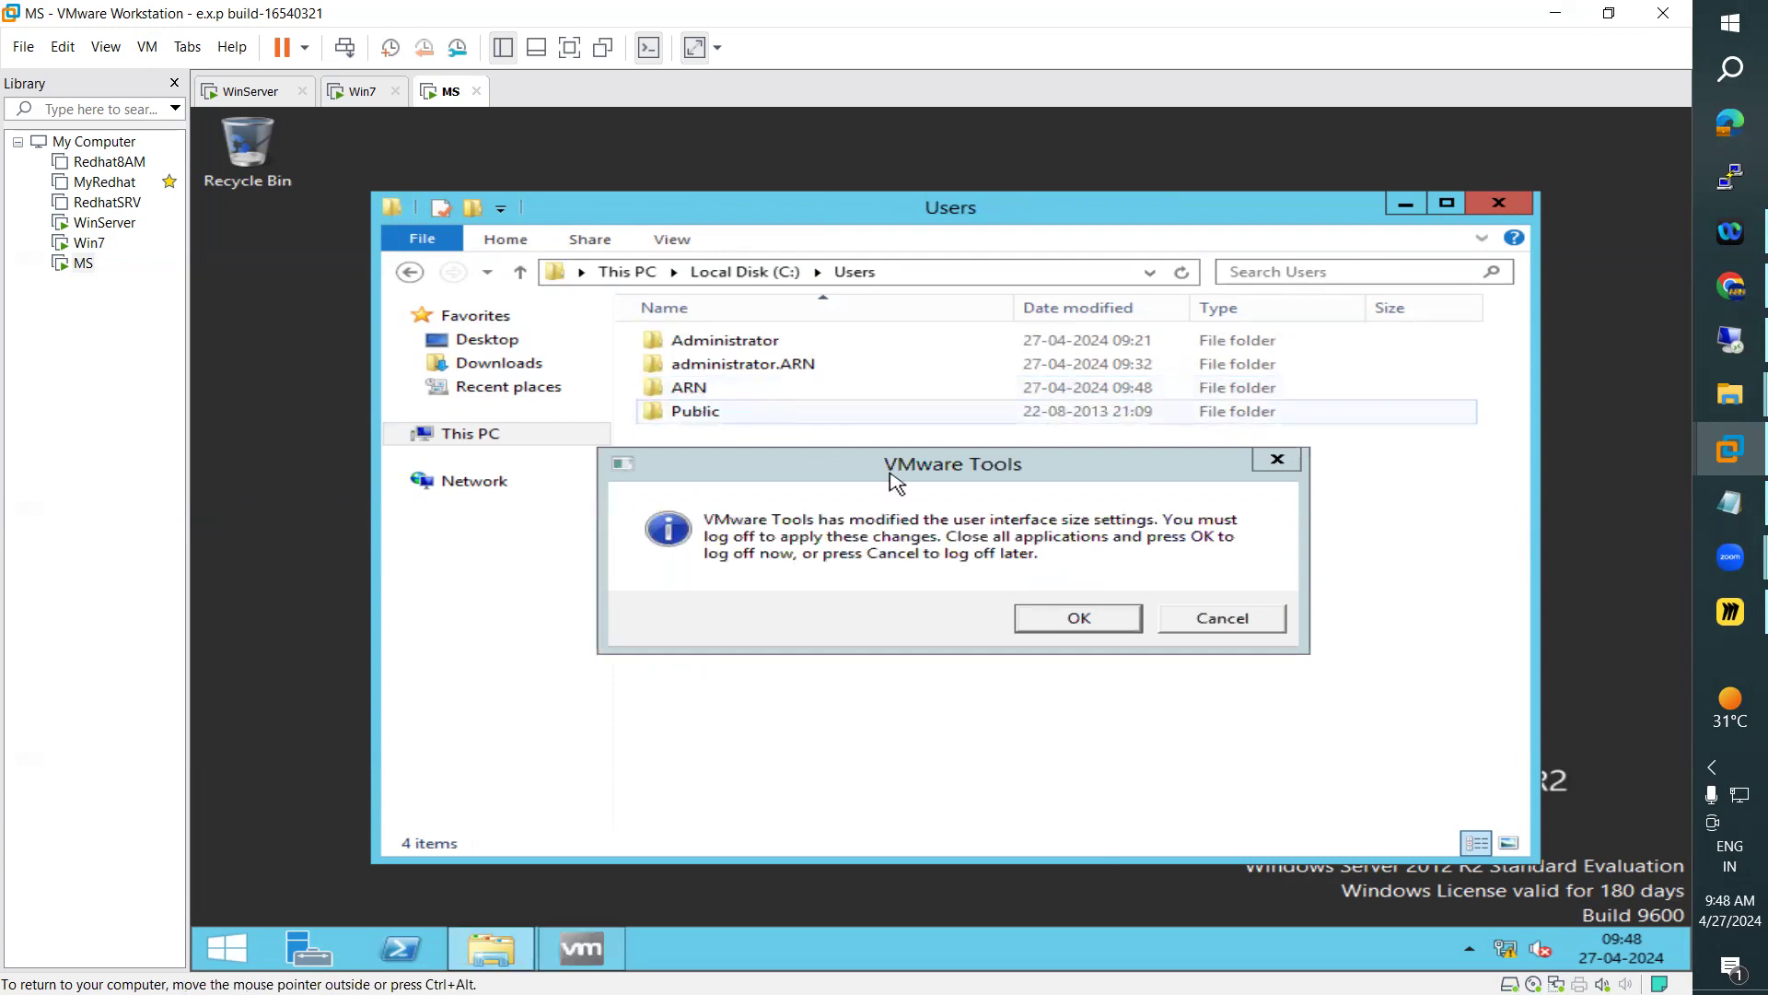
{"action": "left_click", "coordinate": [1208, 620]}
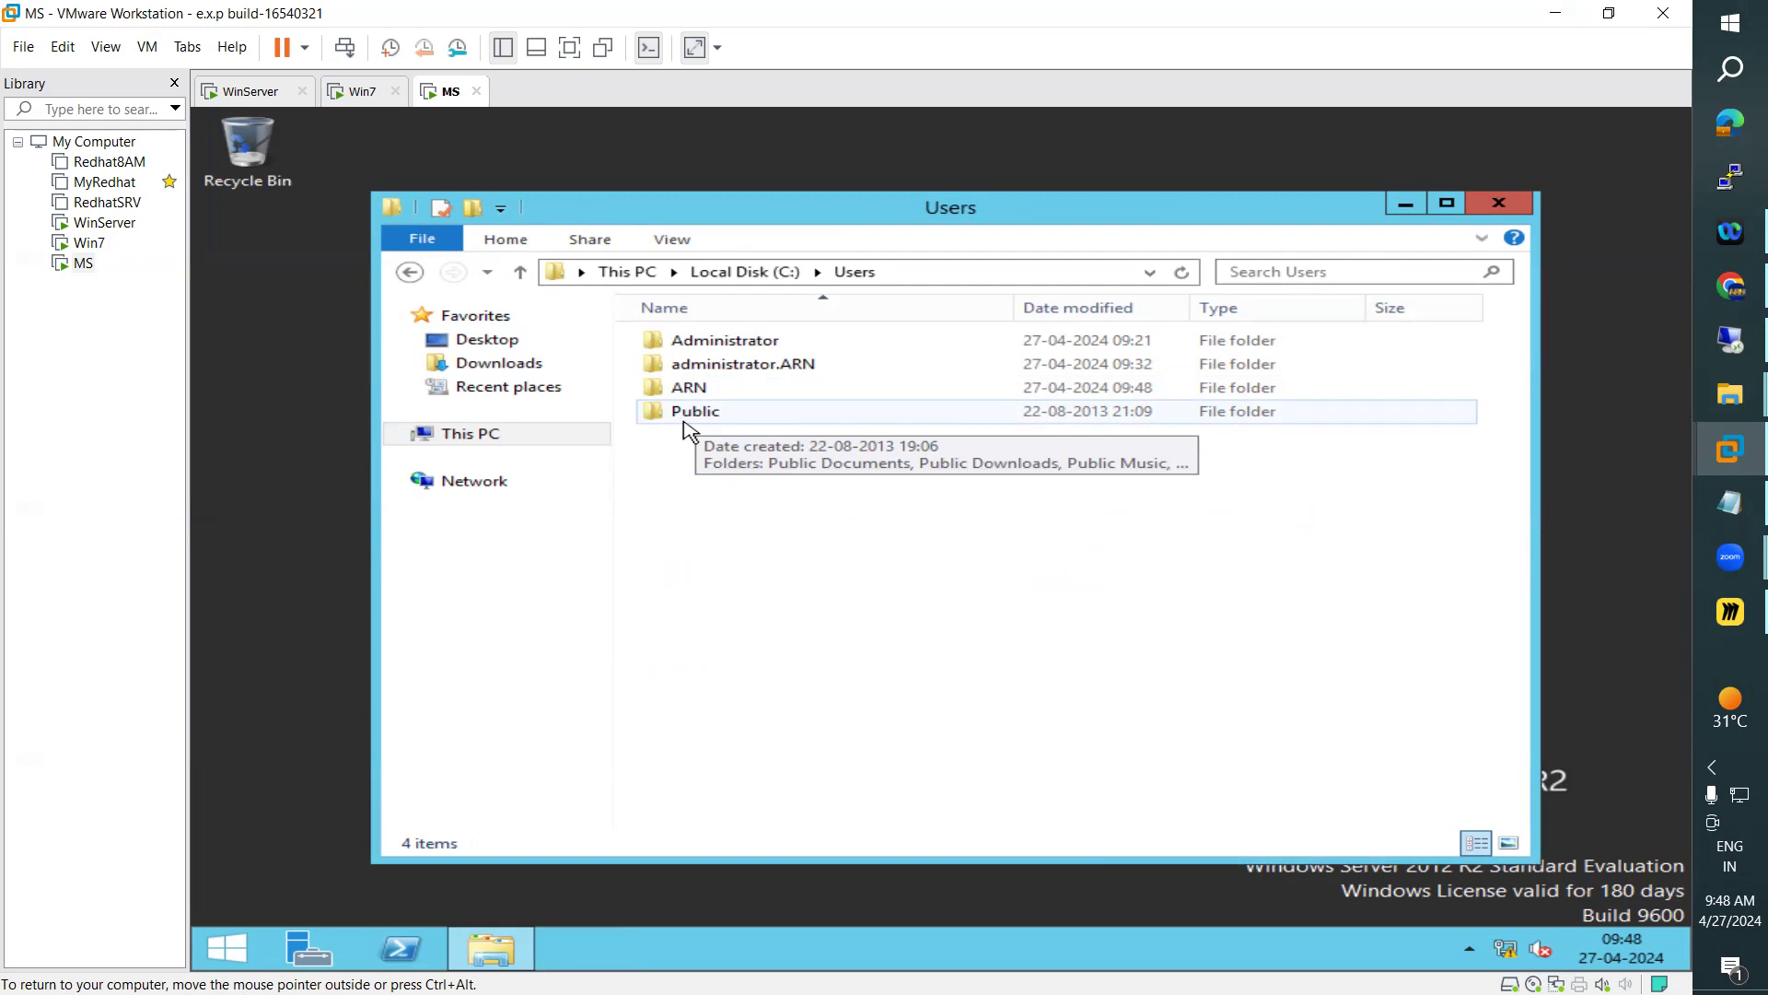
Switch to Win7, bring up the Notepad lesson notes, and highlight the Creating Domain User Accounts section through the Domain User description
{"action": "left_click", "coordinate": [371, 95]}
{"action": "left_click", "coordinate": [1706, 512]}
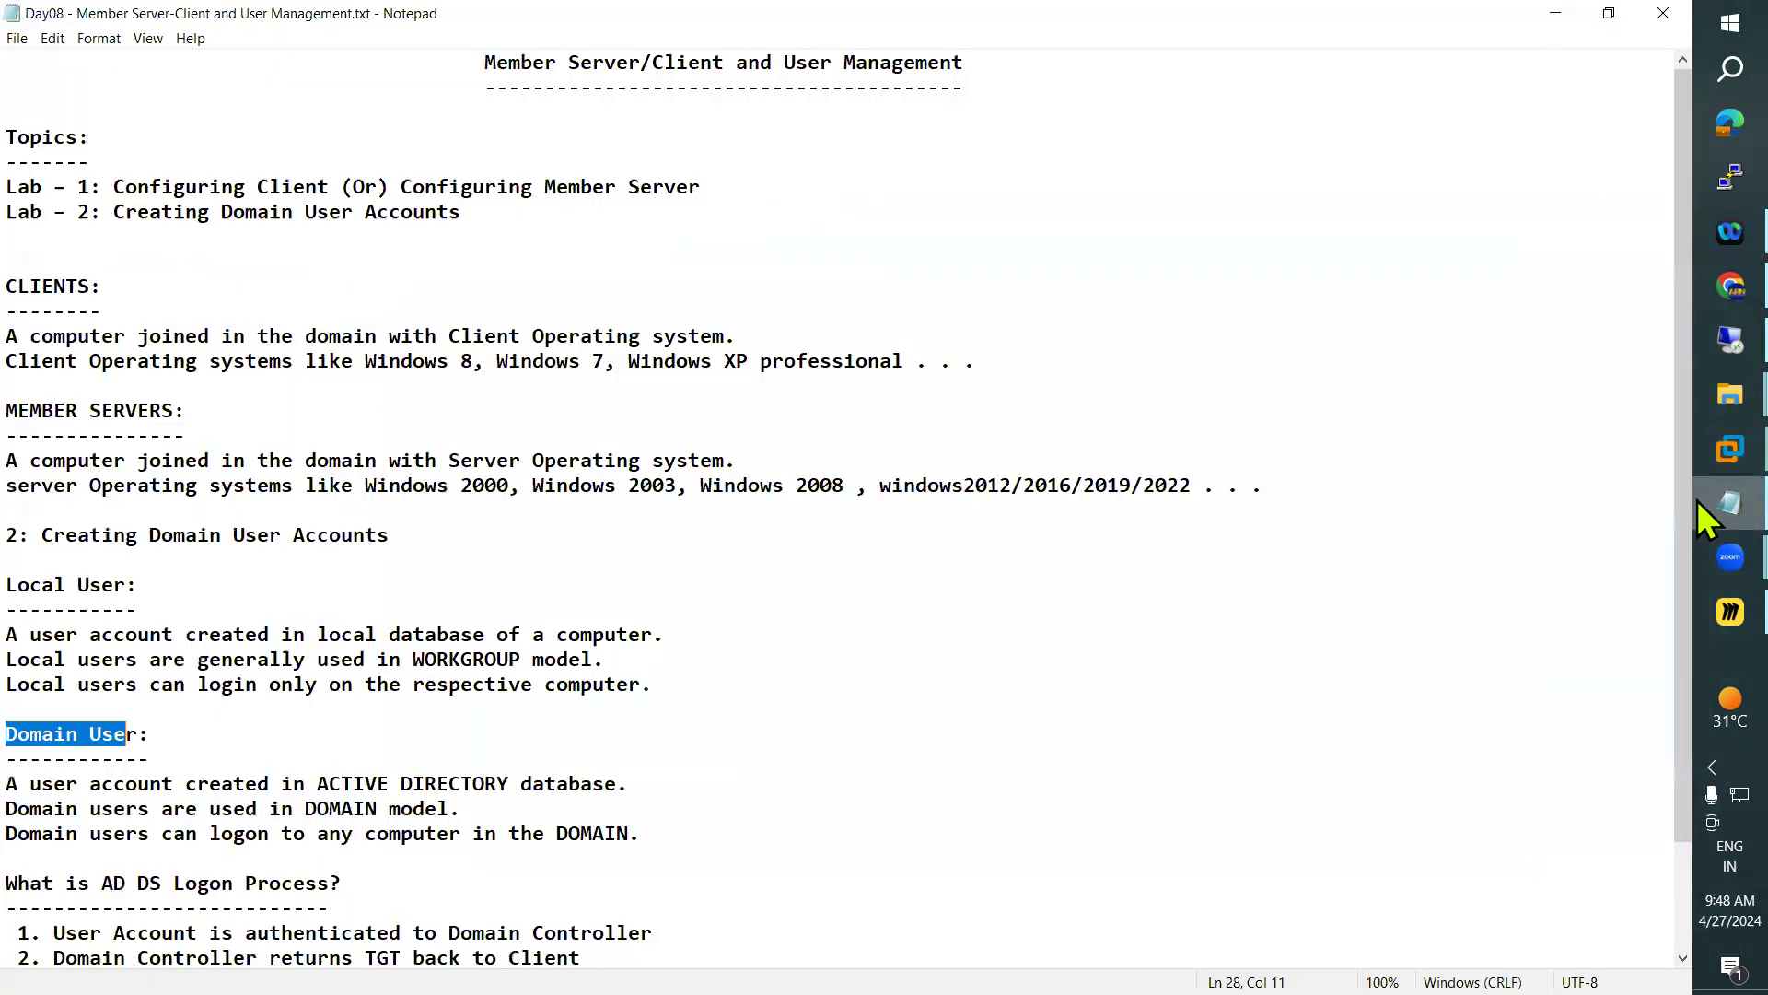
{"action": "scroll", "coordinate": [529, 737], "scroll_direction": "down", "scroll_amount": 2}
{"action": "left_click", "coordinate": [610, 686]}
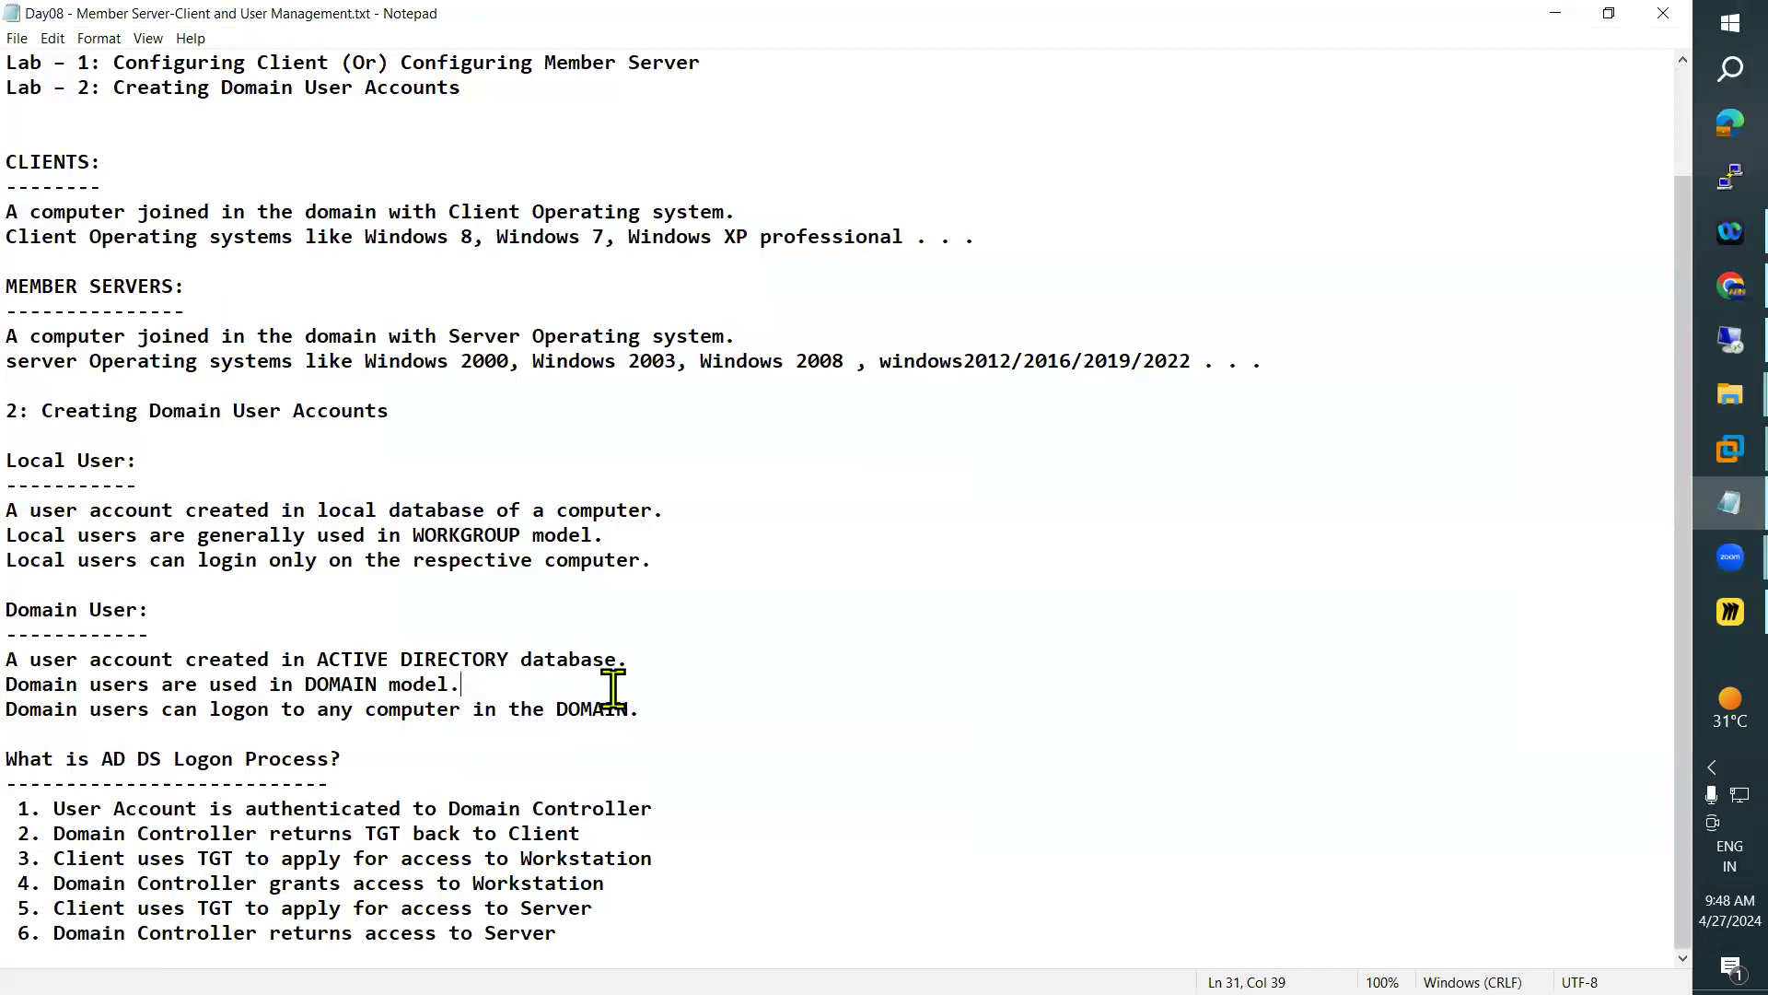
{"action": "left_click_drag", "start_coordinate": [739, 713], "coordinate": [37, 451]}
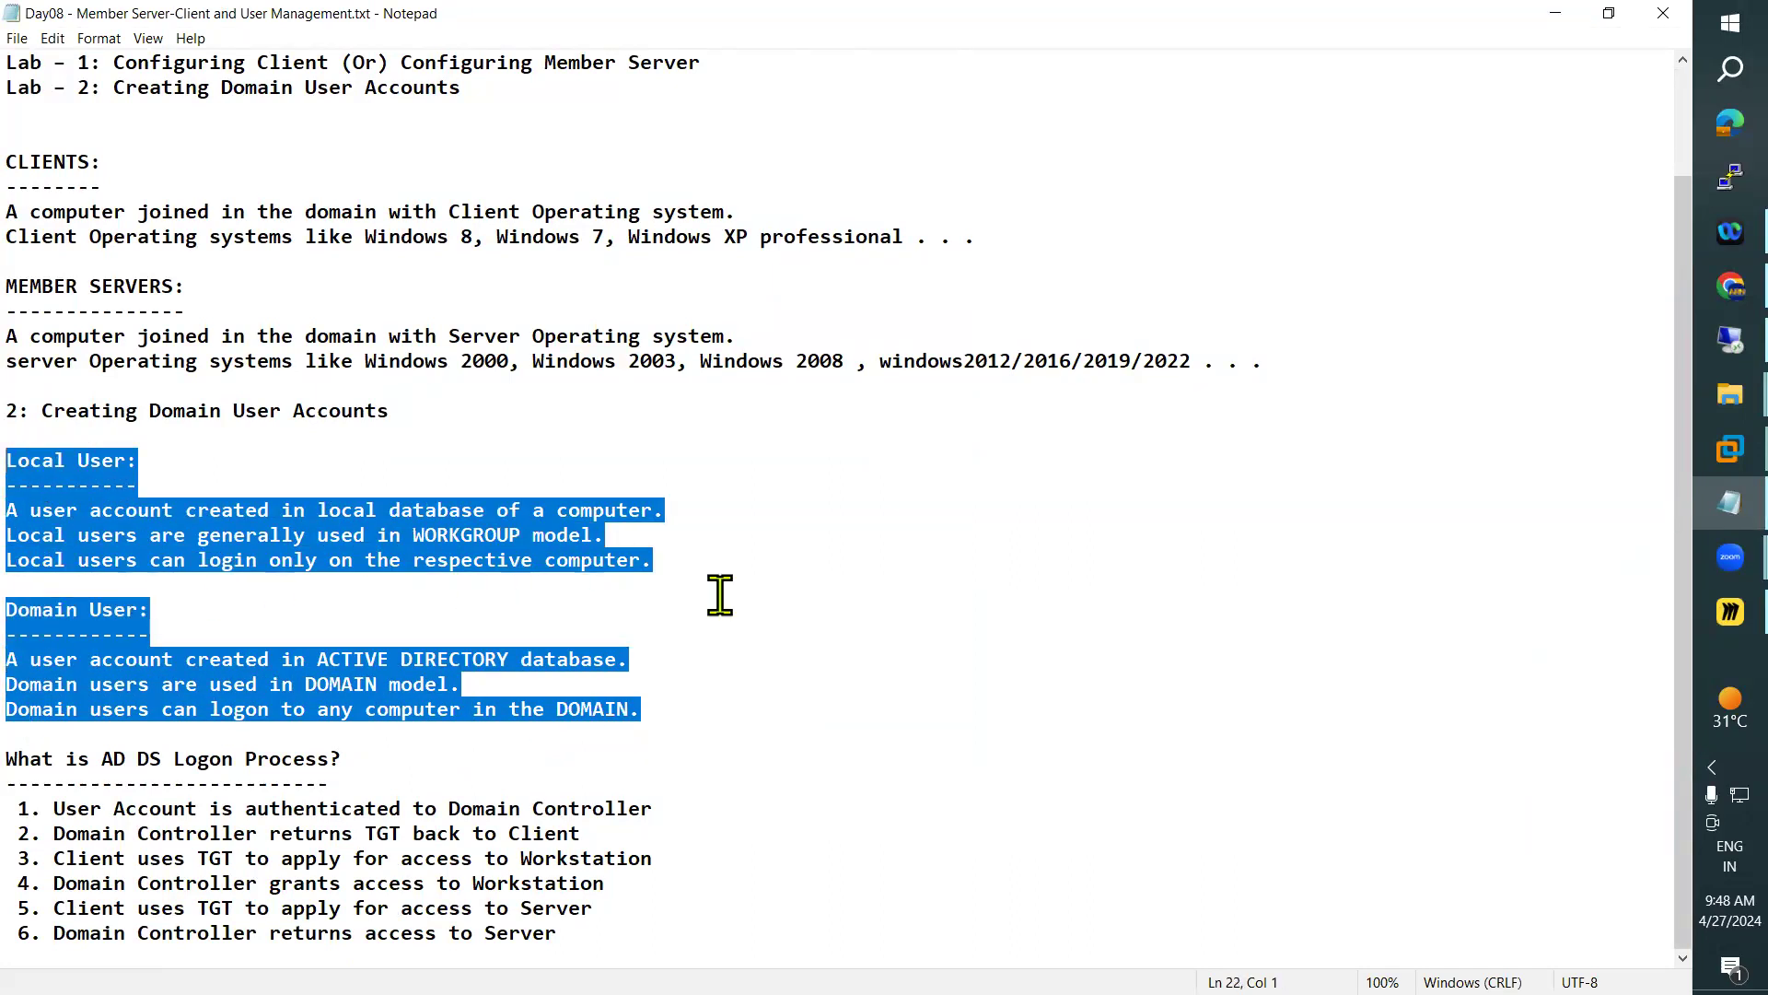
{"action": "left_click", "coordinate": [706, 633]}
{"action": "left_click", "coordinate": [658, 702]}
{"action": "left_click_drag", "start_coordinate": [657, 702], "coordinate": [36, 394]}
{"action": "scroll", "coordinate": [233, 497], "scroll_direction": "up", "scroll_amount": 2}
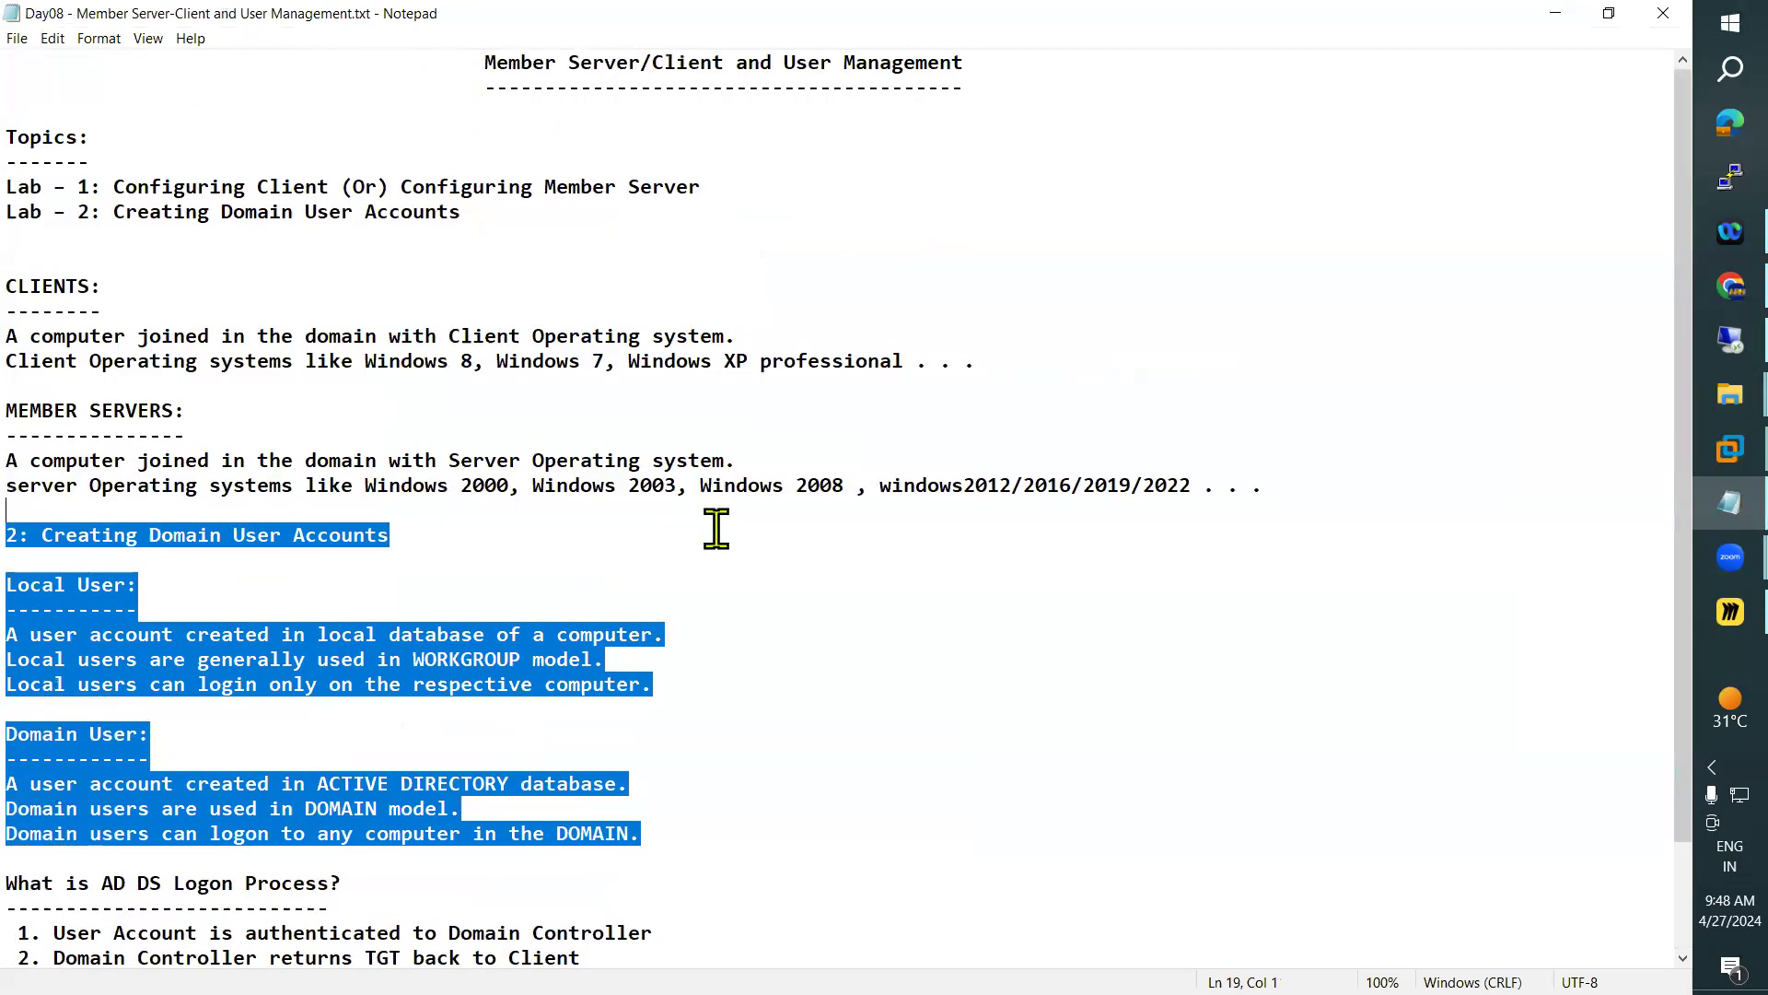
Minimize the notes to view the Users container on WinServer, and return to the Notepad notes
{"action": "left_click", "coordinate": [1556, 13]}
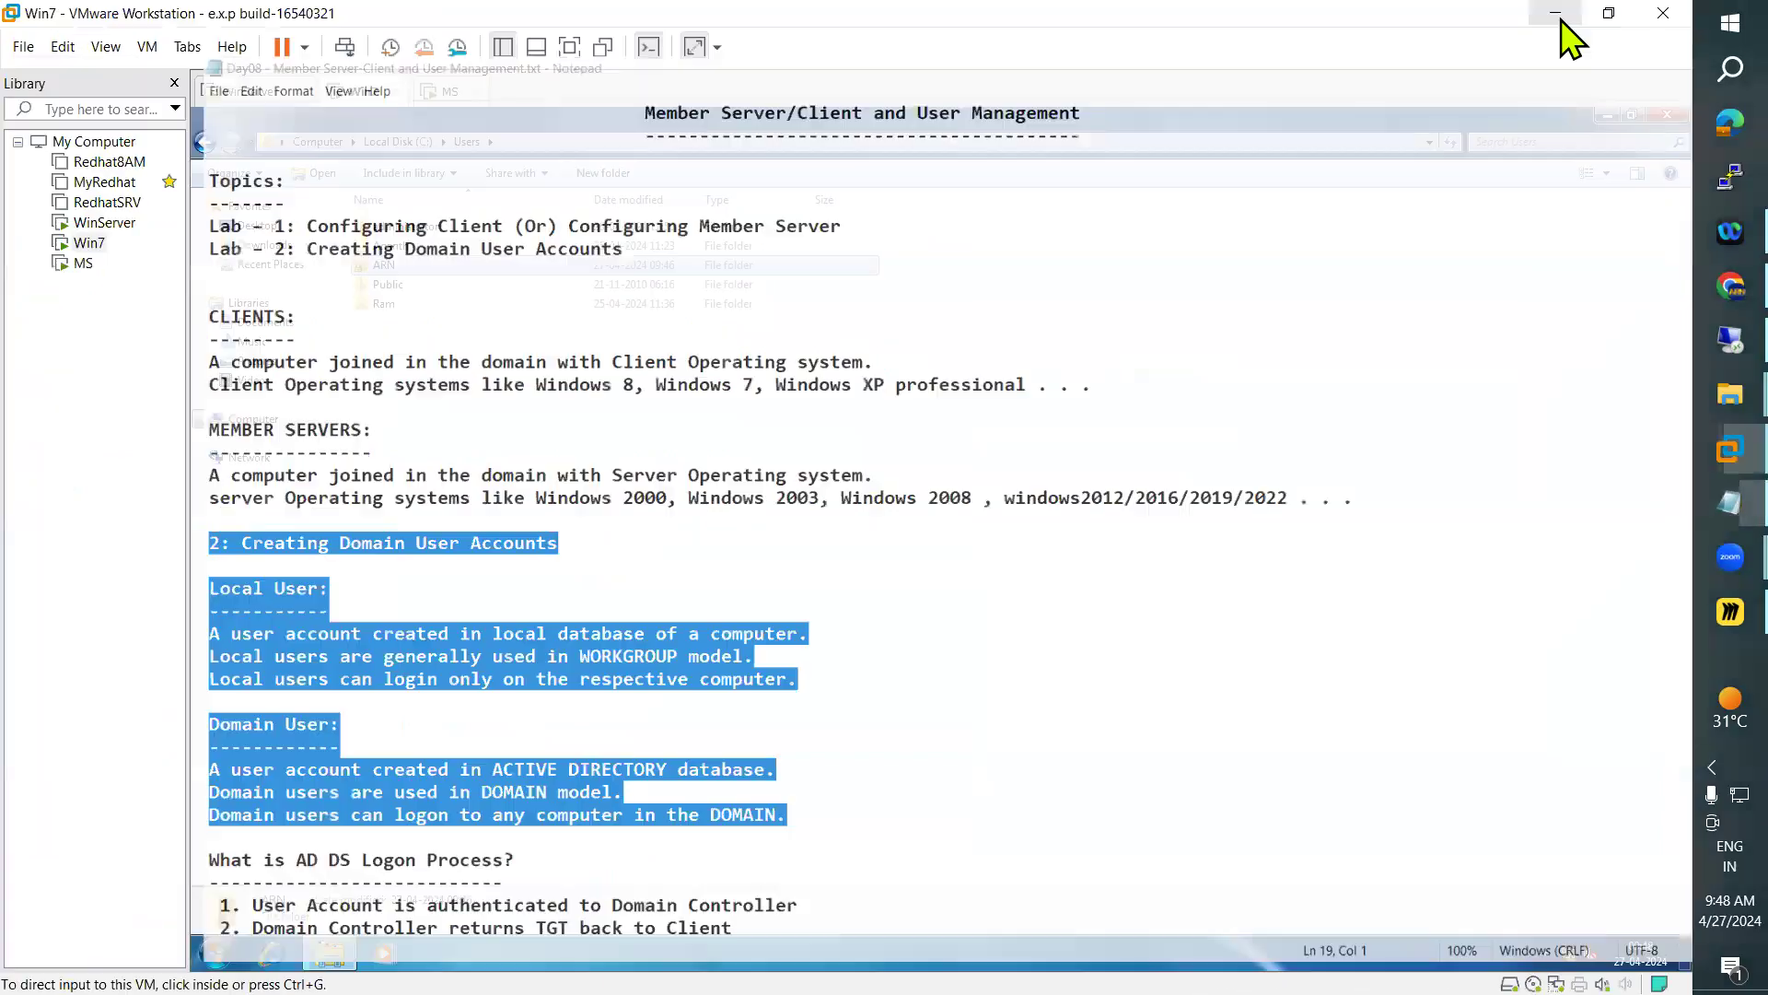
{"action": "left_click", "coordinate": [235, 91]}
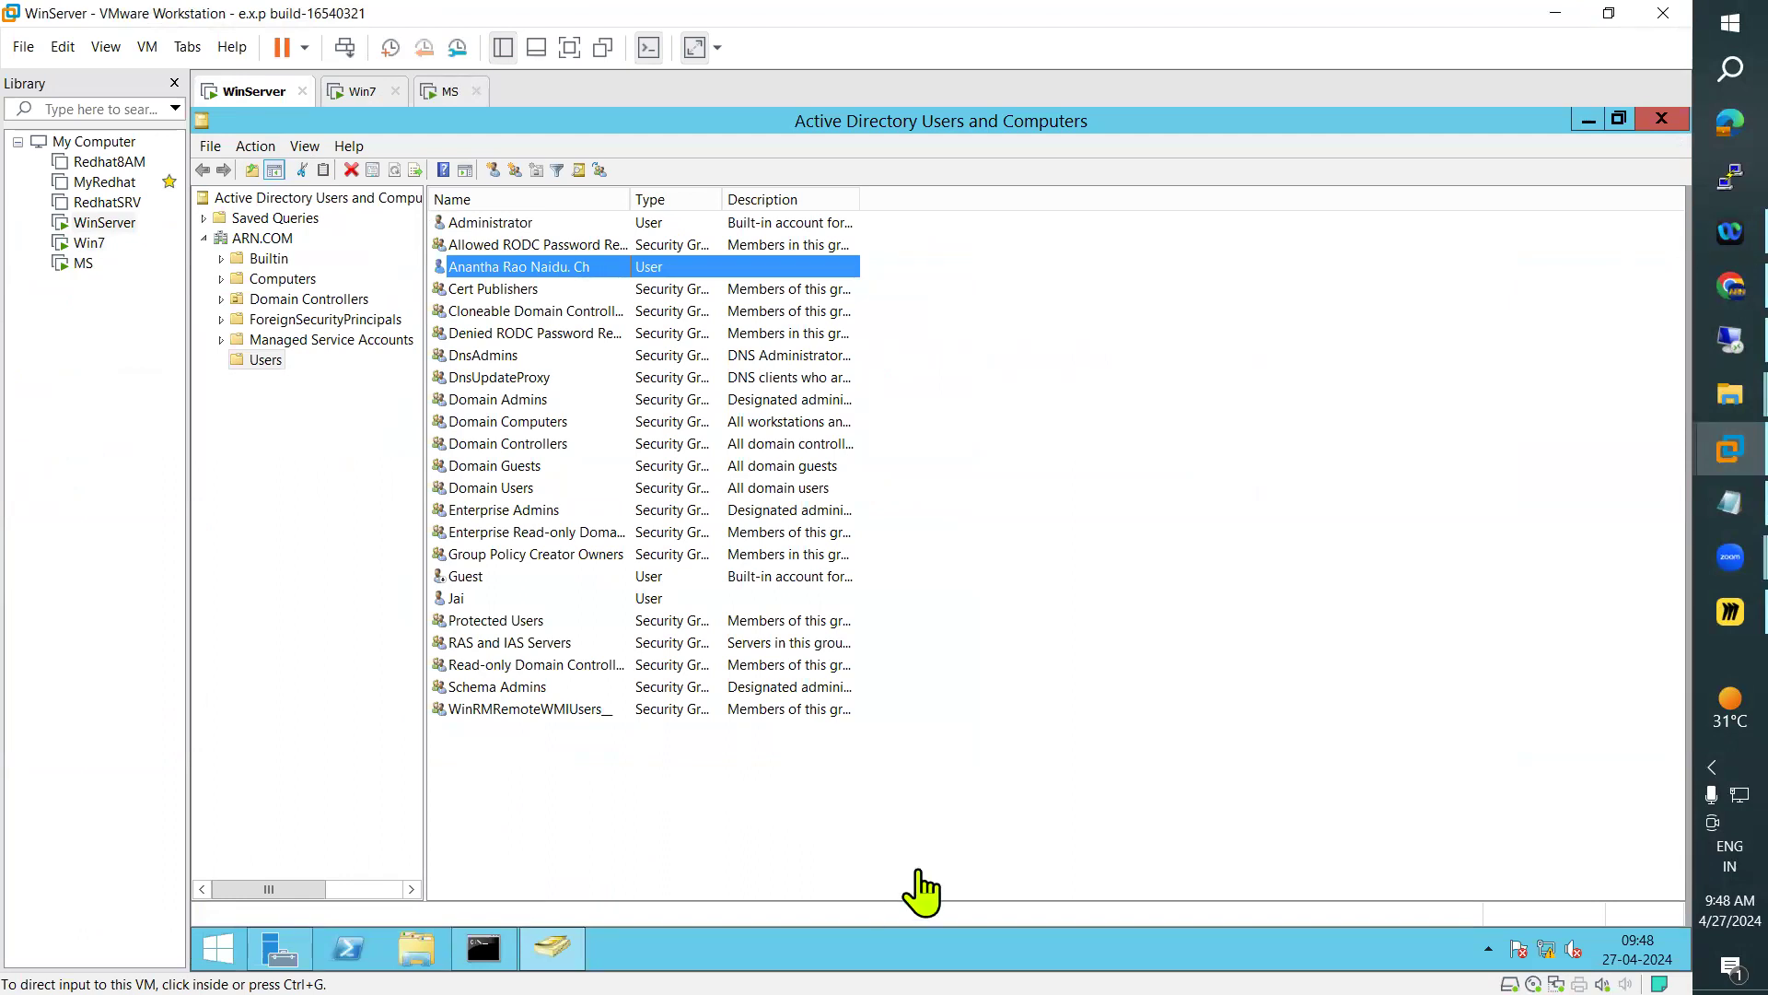
{"action": "left_click", "coordinate": [1702, 502]}
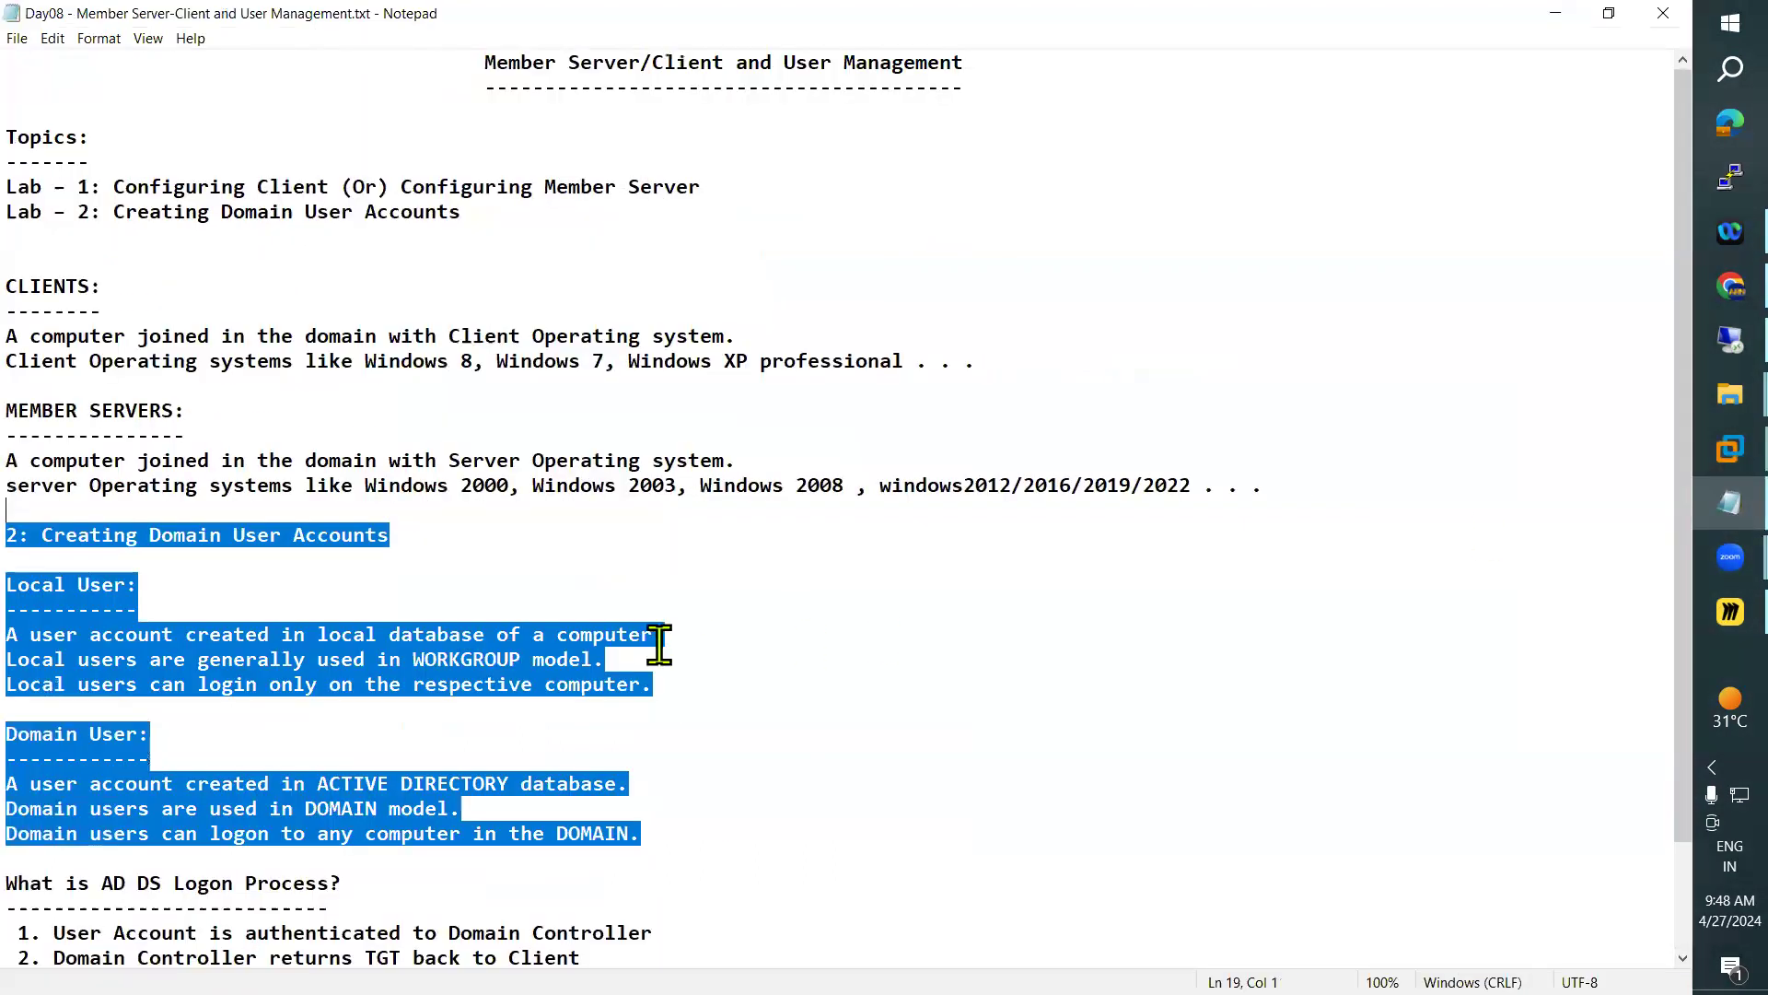
Leave the Notepad notes for VMware Workstation and view the C:\Users profile folders on Win7 and MS
{"action": "scroll", "coordinate": [660, 644], "scroll_direction": "down", "scroll_amount": 2}
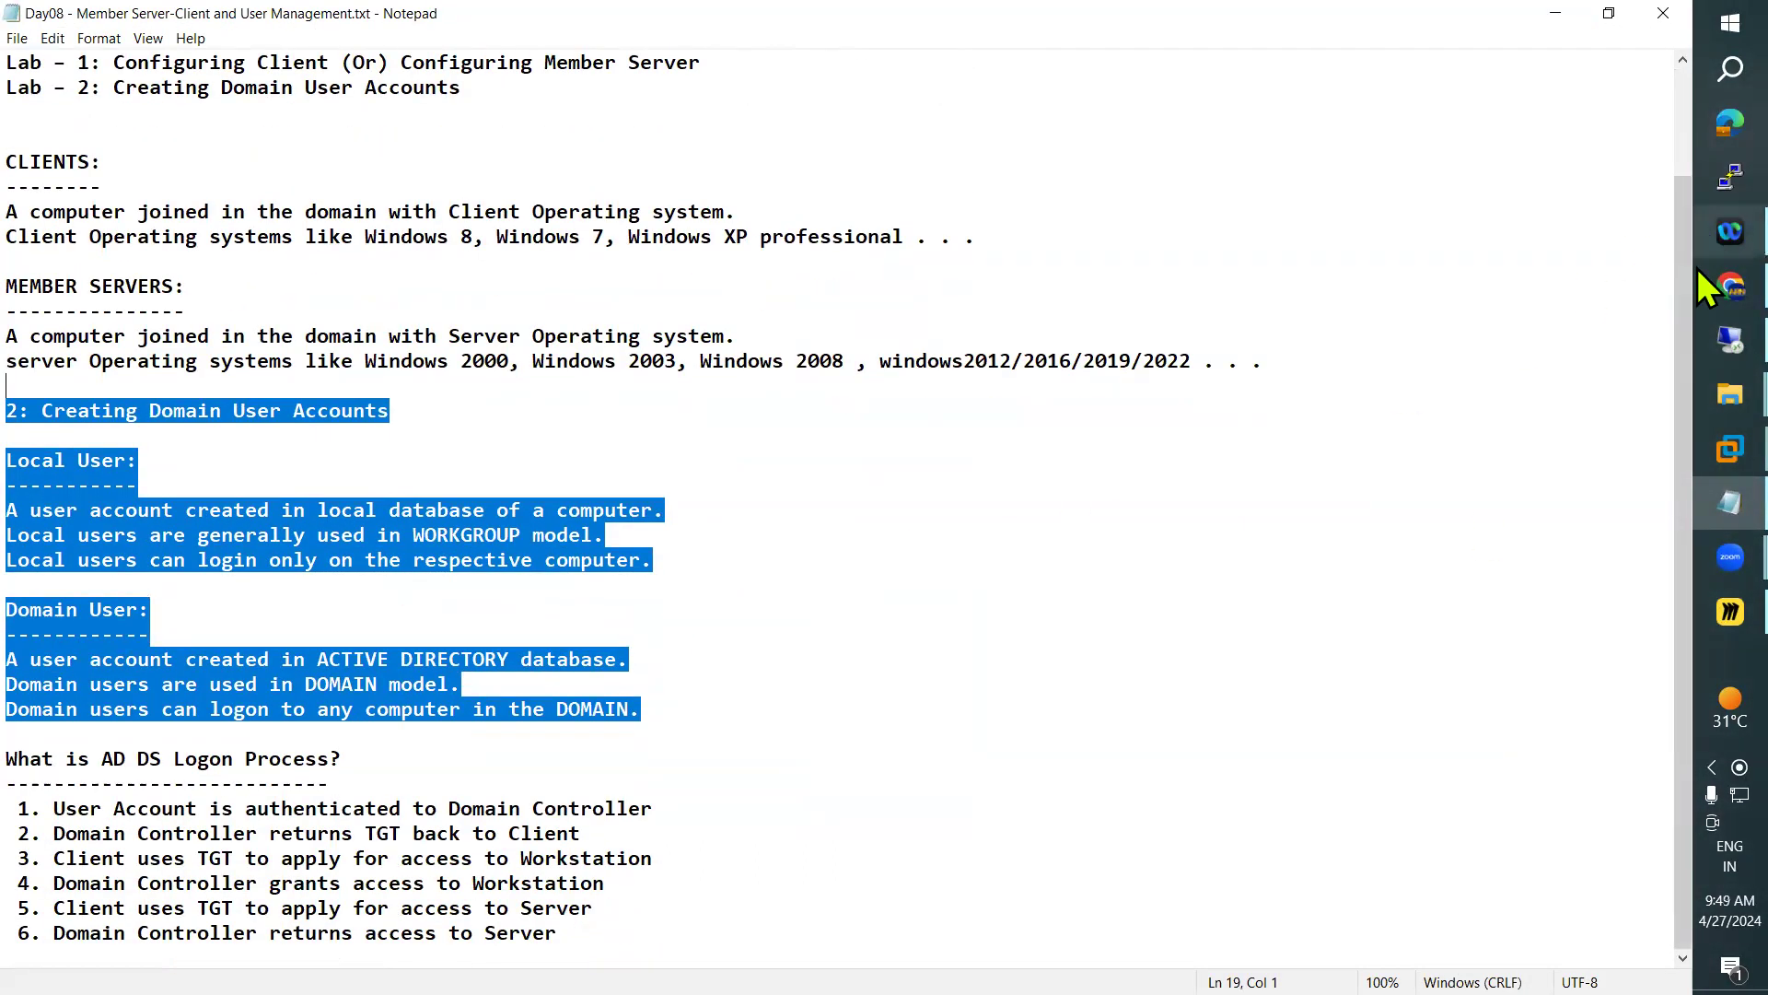
{"action": "mouse_move", "coordinate": [1699, 451]}
{"action": "left_click", "coordinate": [1510, 254]}
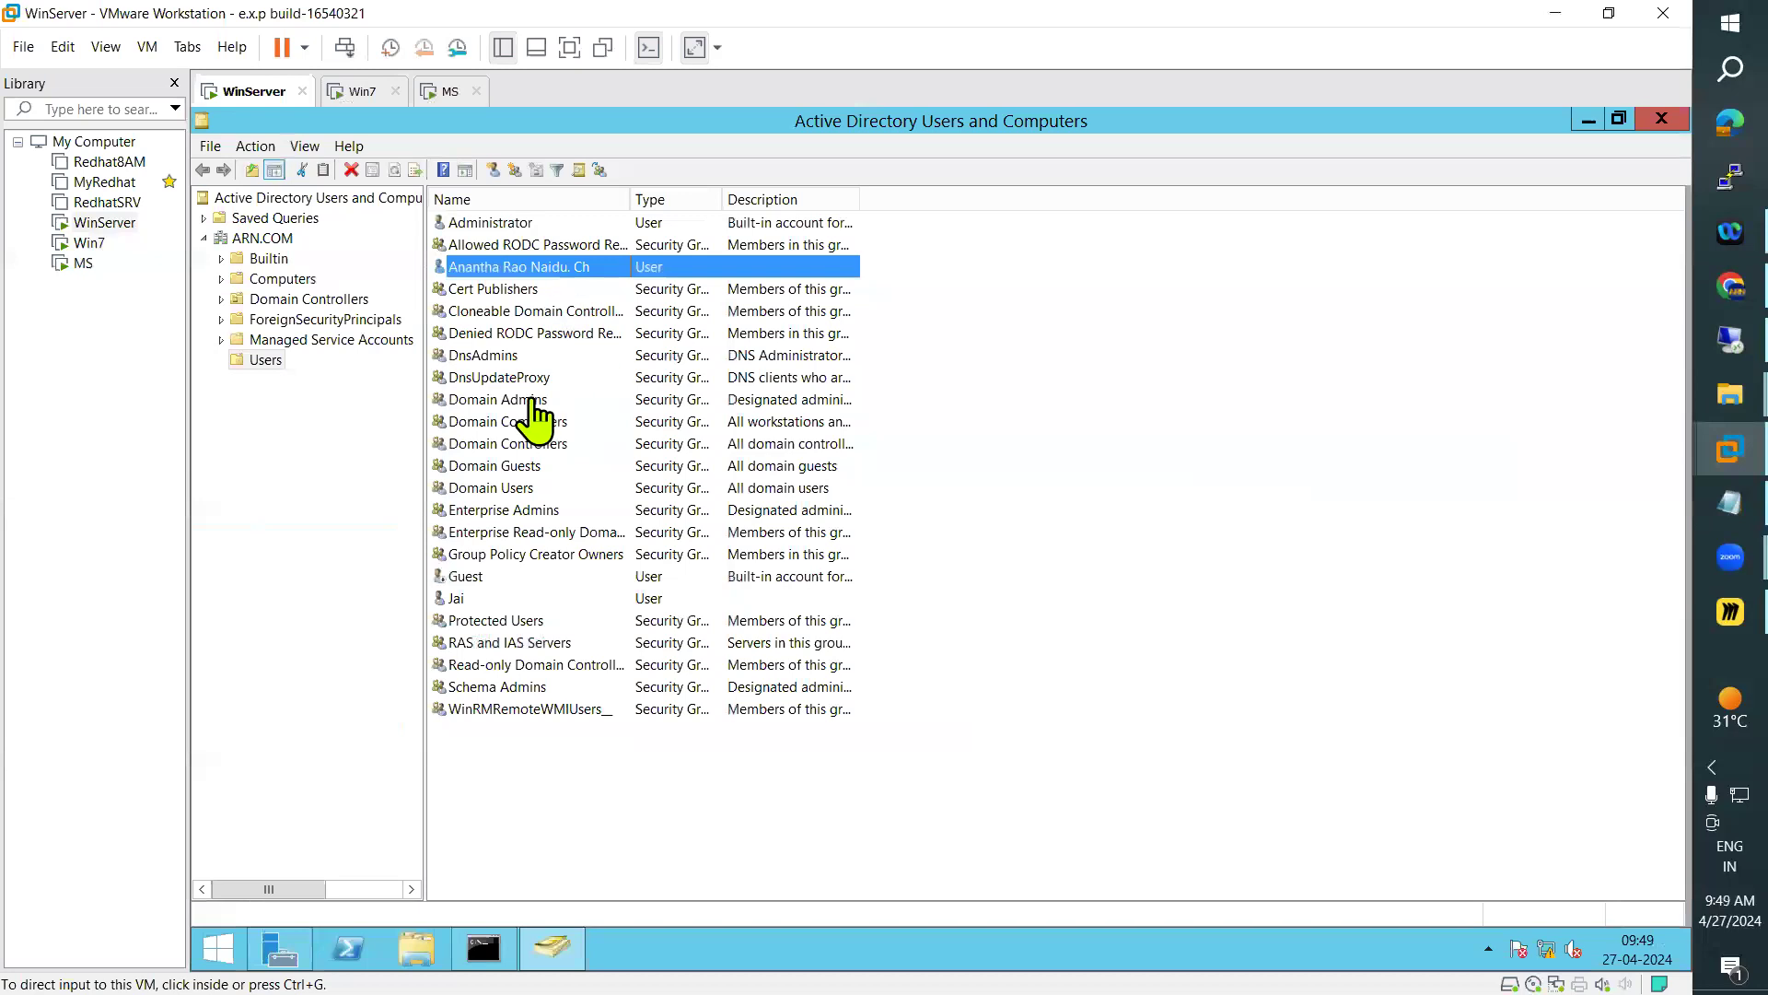
{"action": "left_click", "coordinate": [359, 93]}
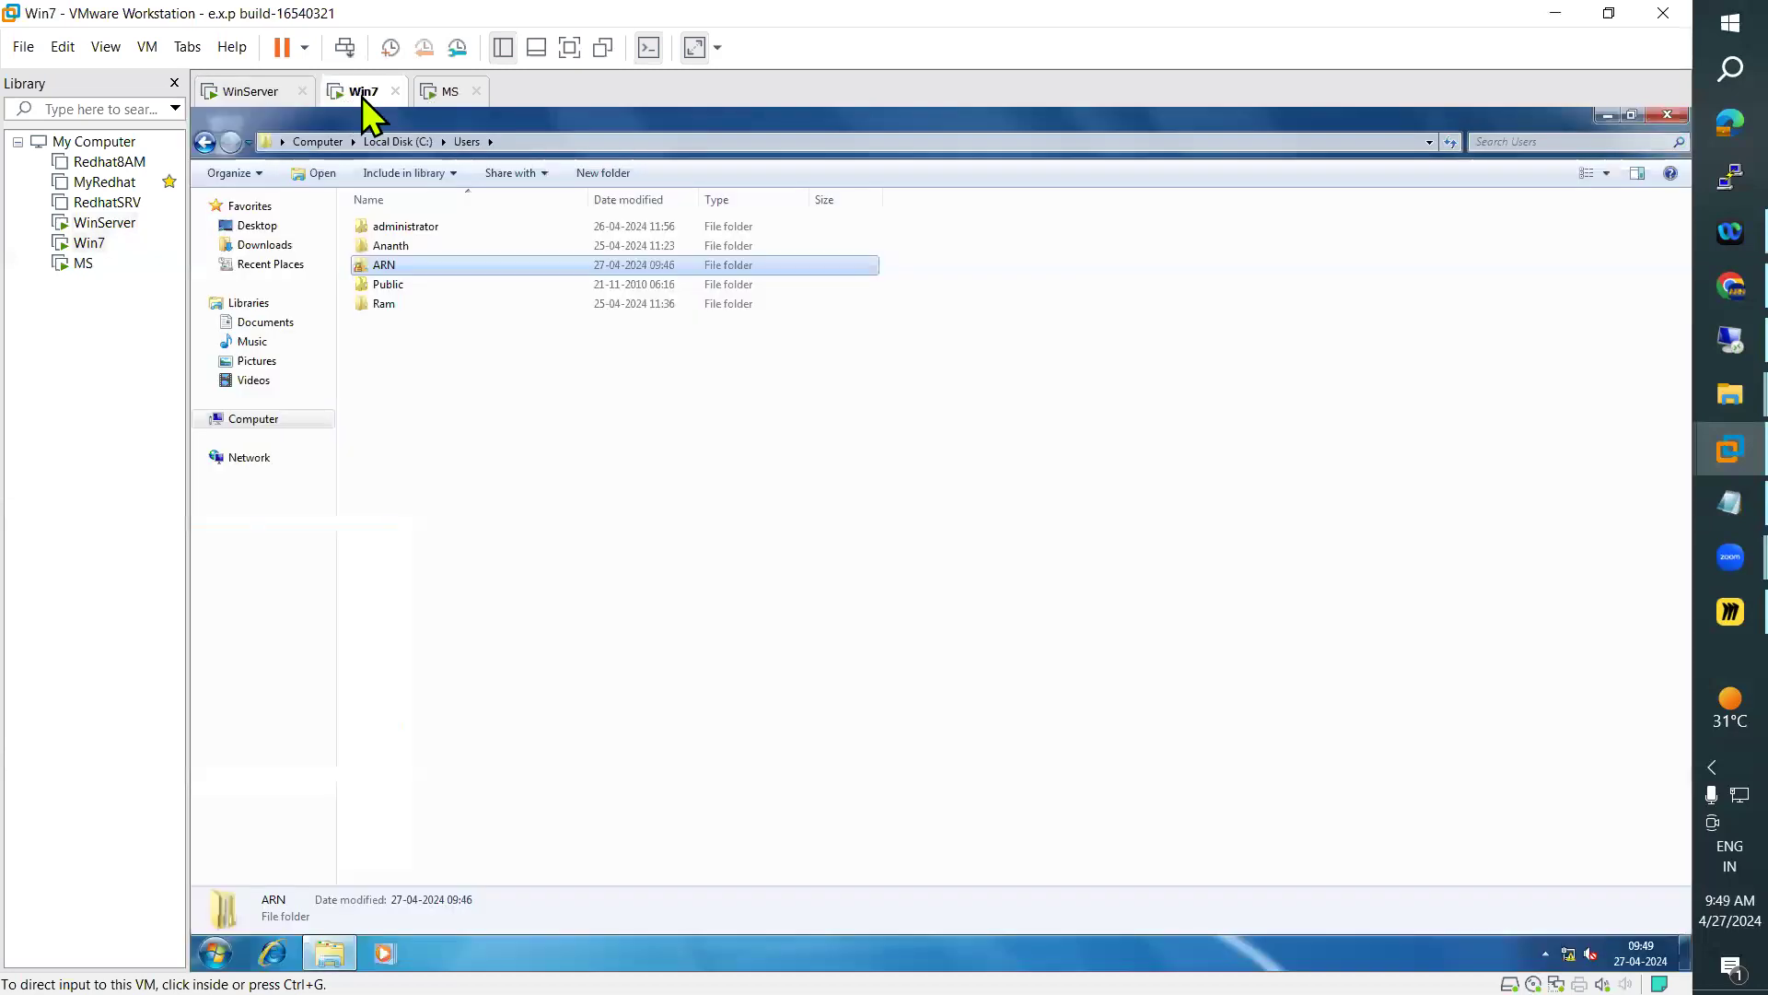
{"action": "left_click", "coordinate": [449, 94]}
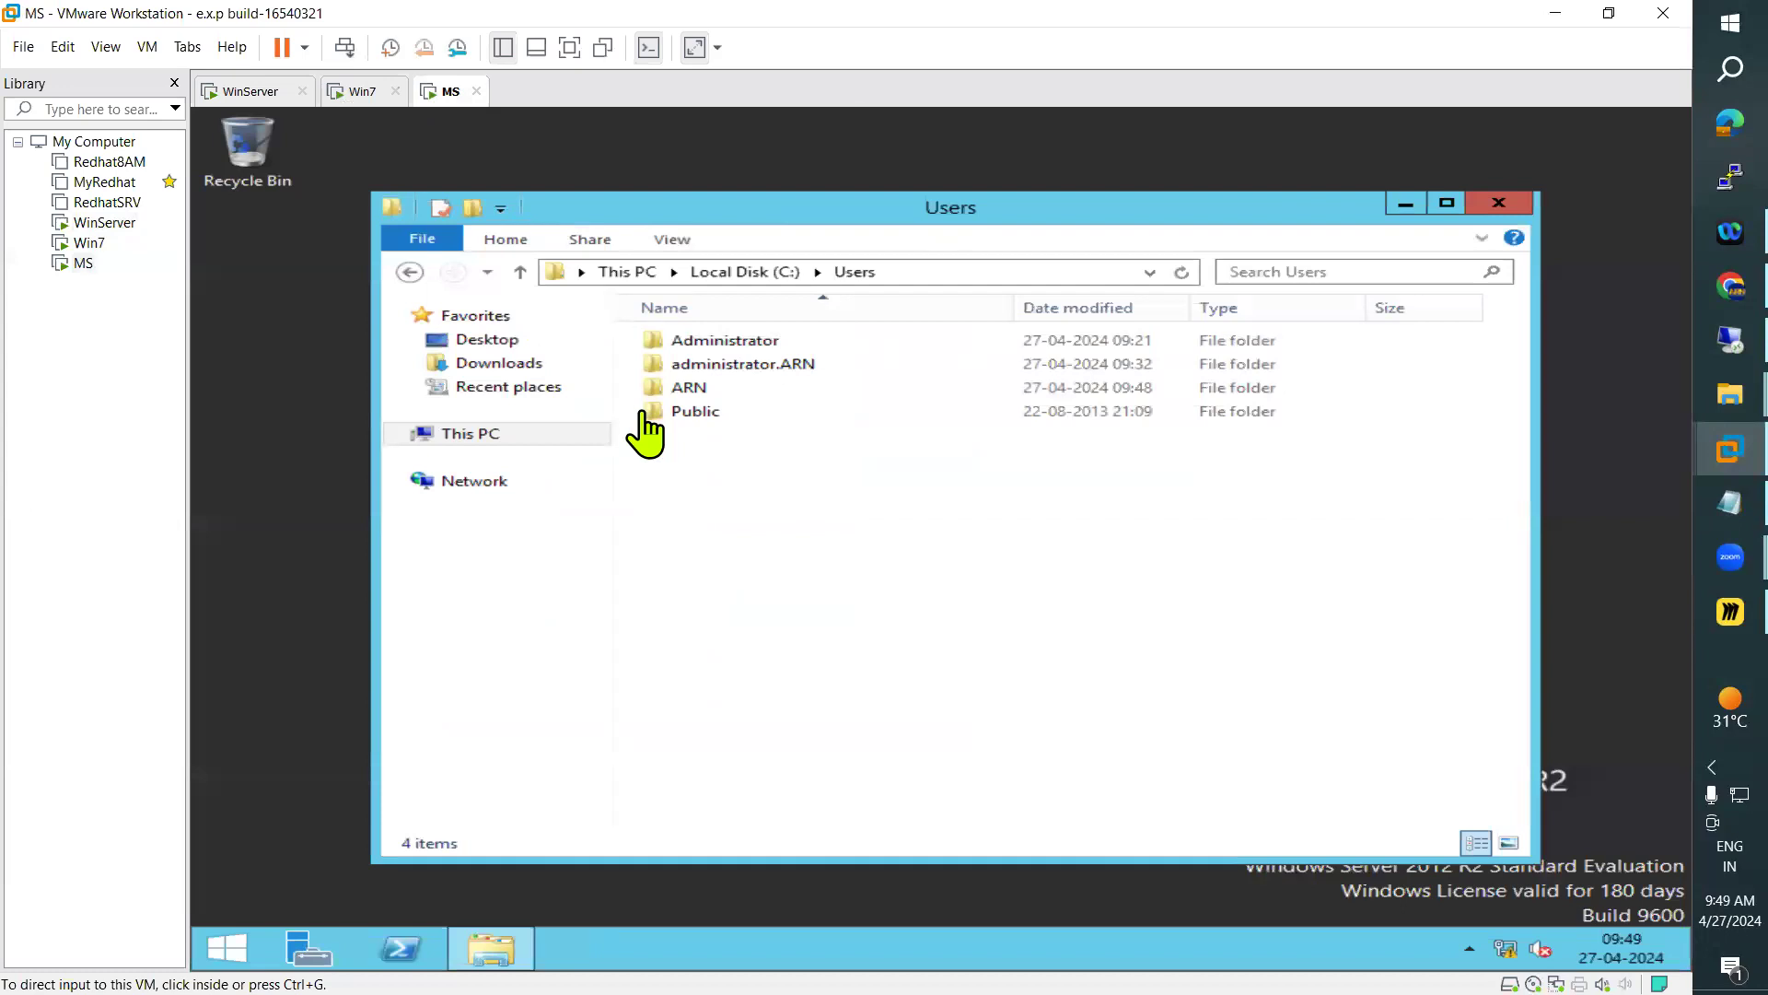
Examine the Computers container of ARN.COM on WinServer and match its entries against the Win7 and MS machines
{"action": "left_click", "coordinate": [249, 92]}
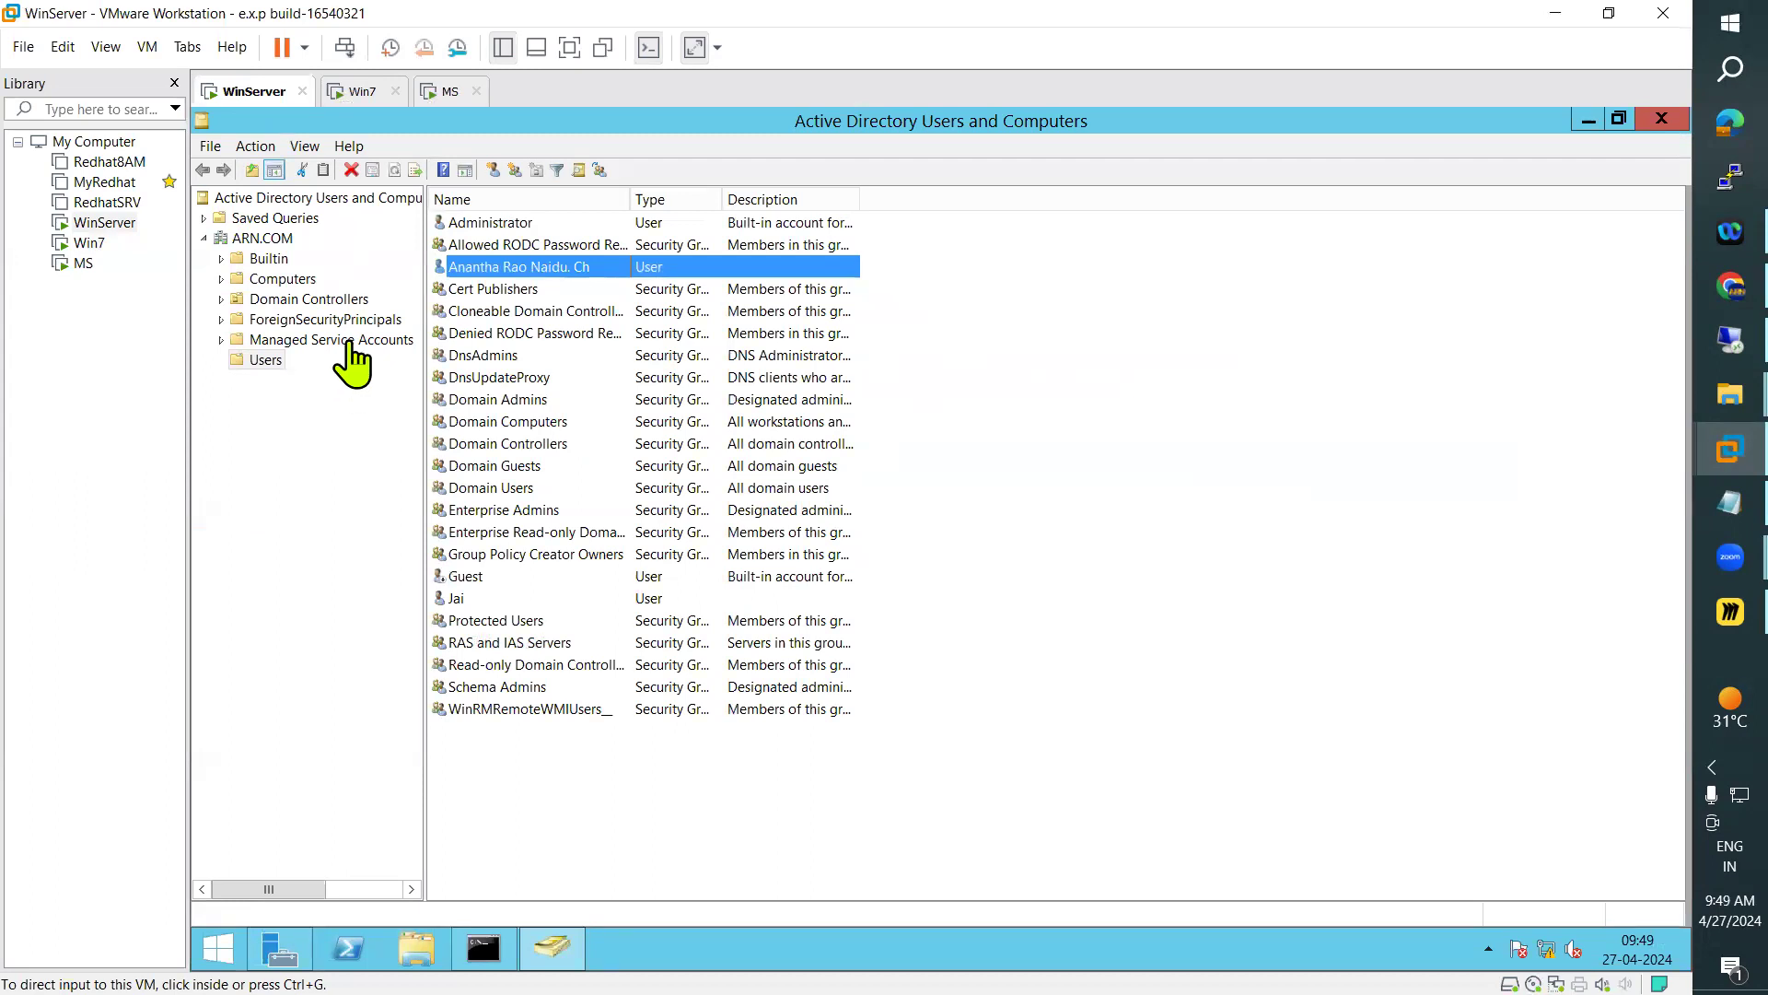
{"action": "left_click", "coordinate": [281, 278]}
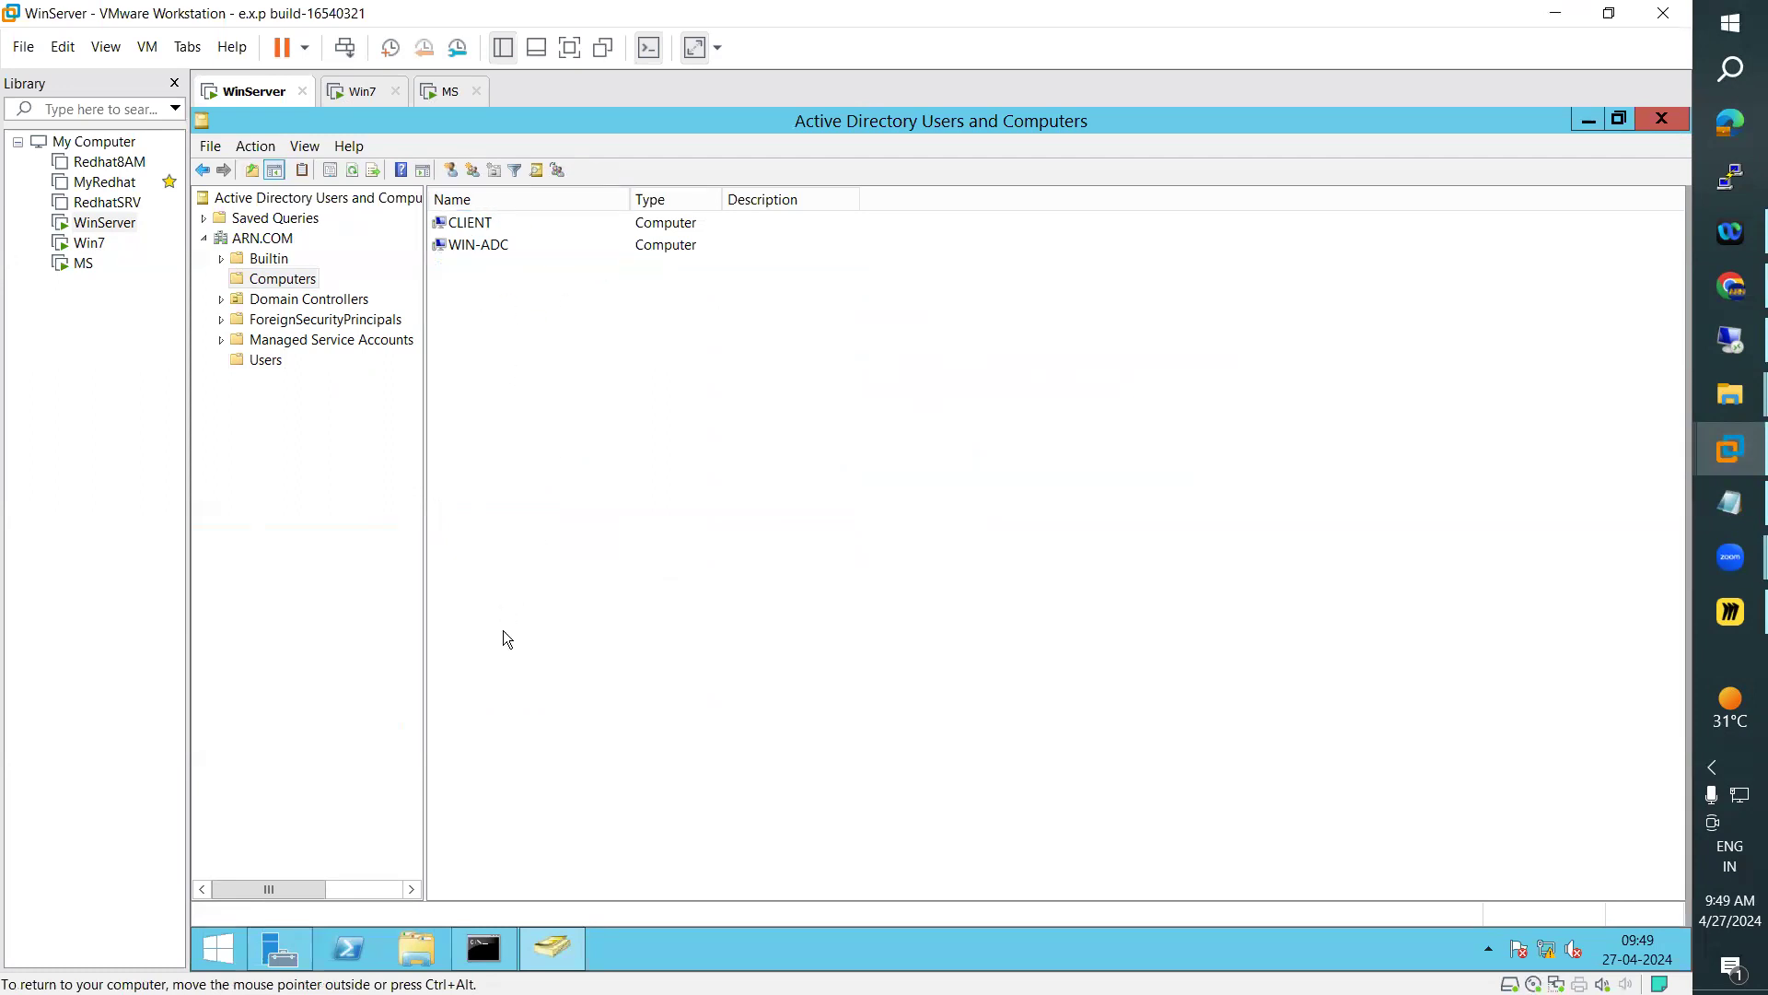
{"action": "left_click", "coordinate": [356, 92]}
{"action": "left_click", "coordinate": [450, 92]}
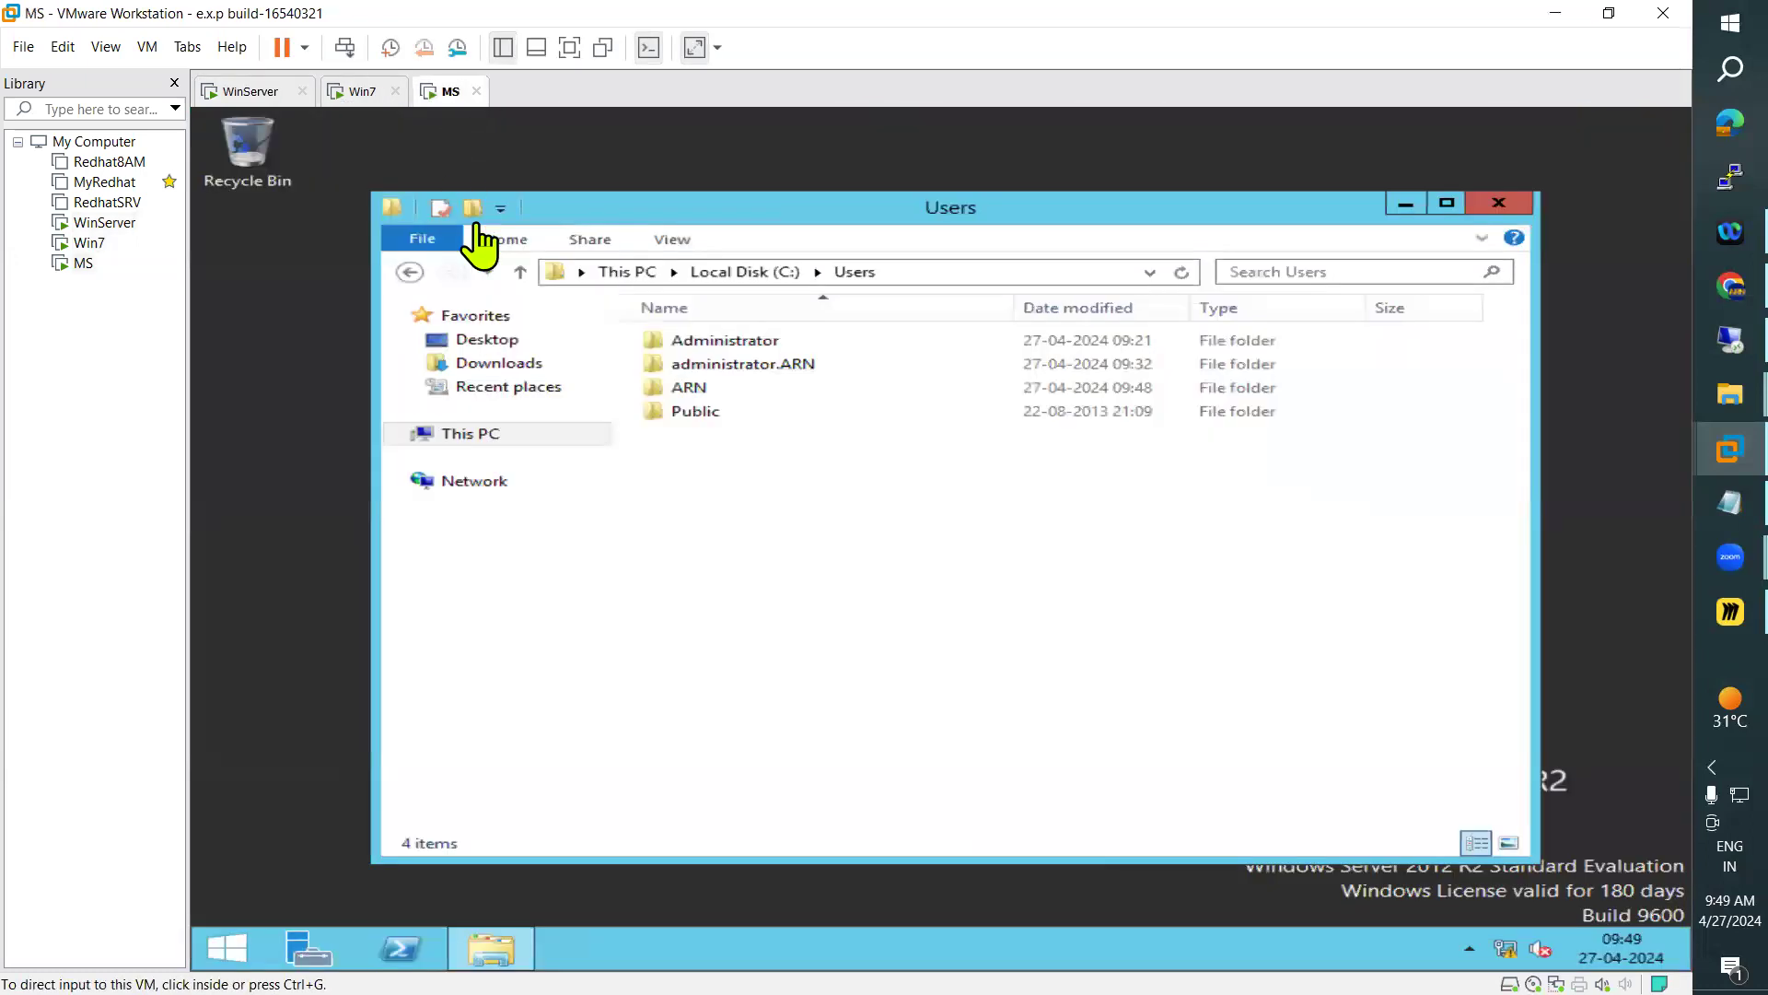
{"action": "left_click", "coordinate": [357, 96]}
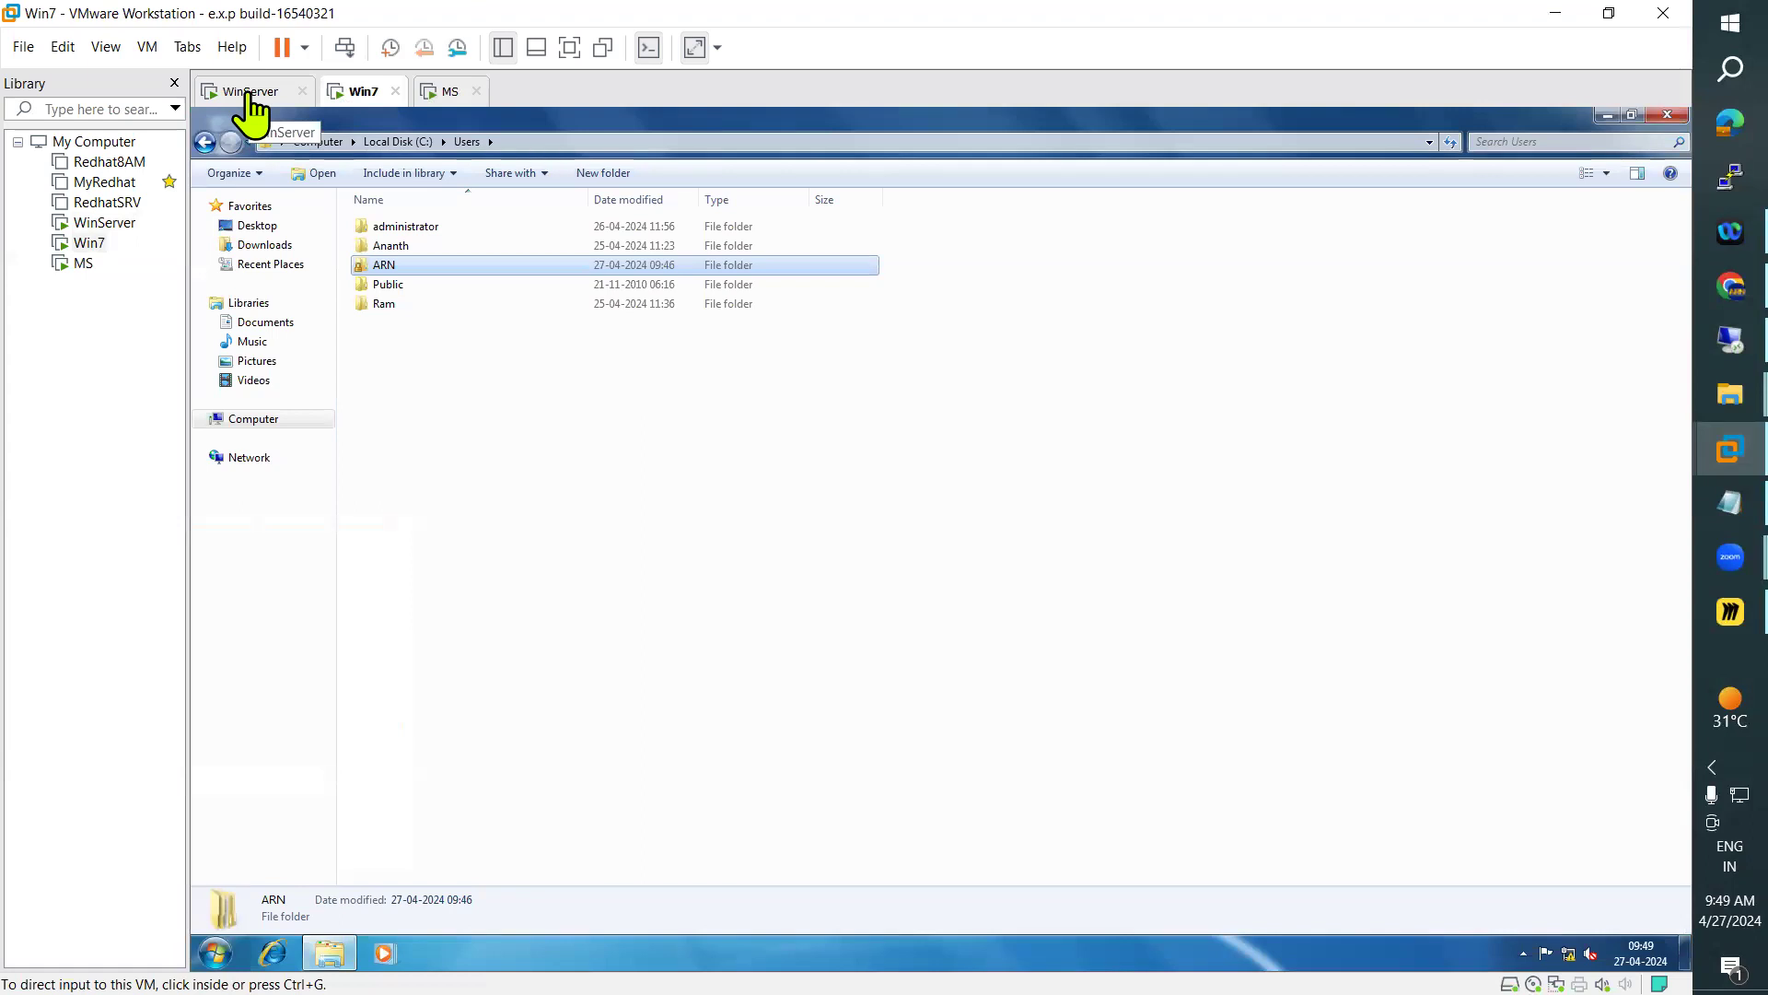
{"action": "left_click", "coordinate": [449, 99]}
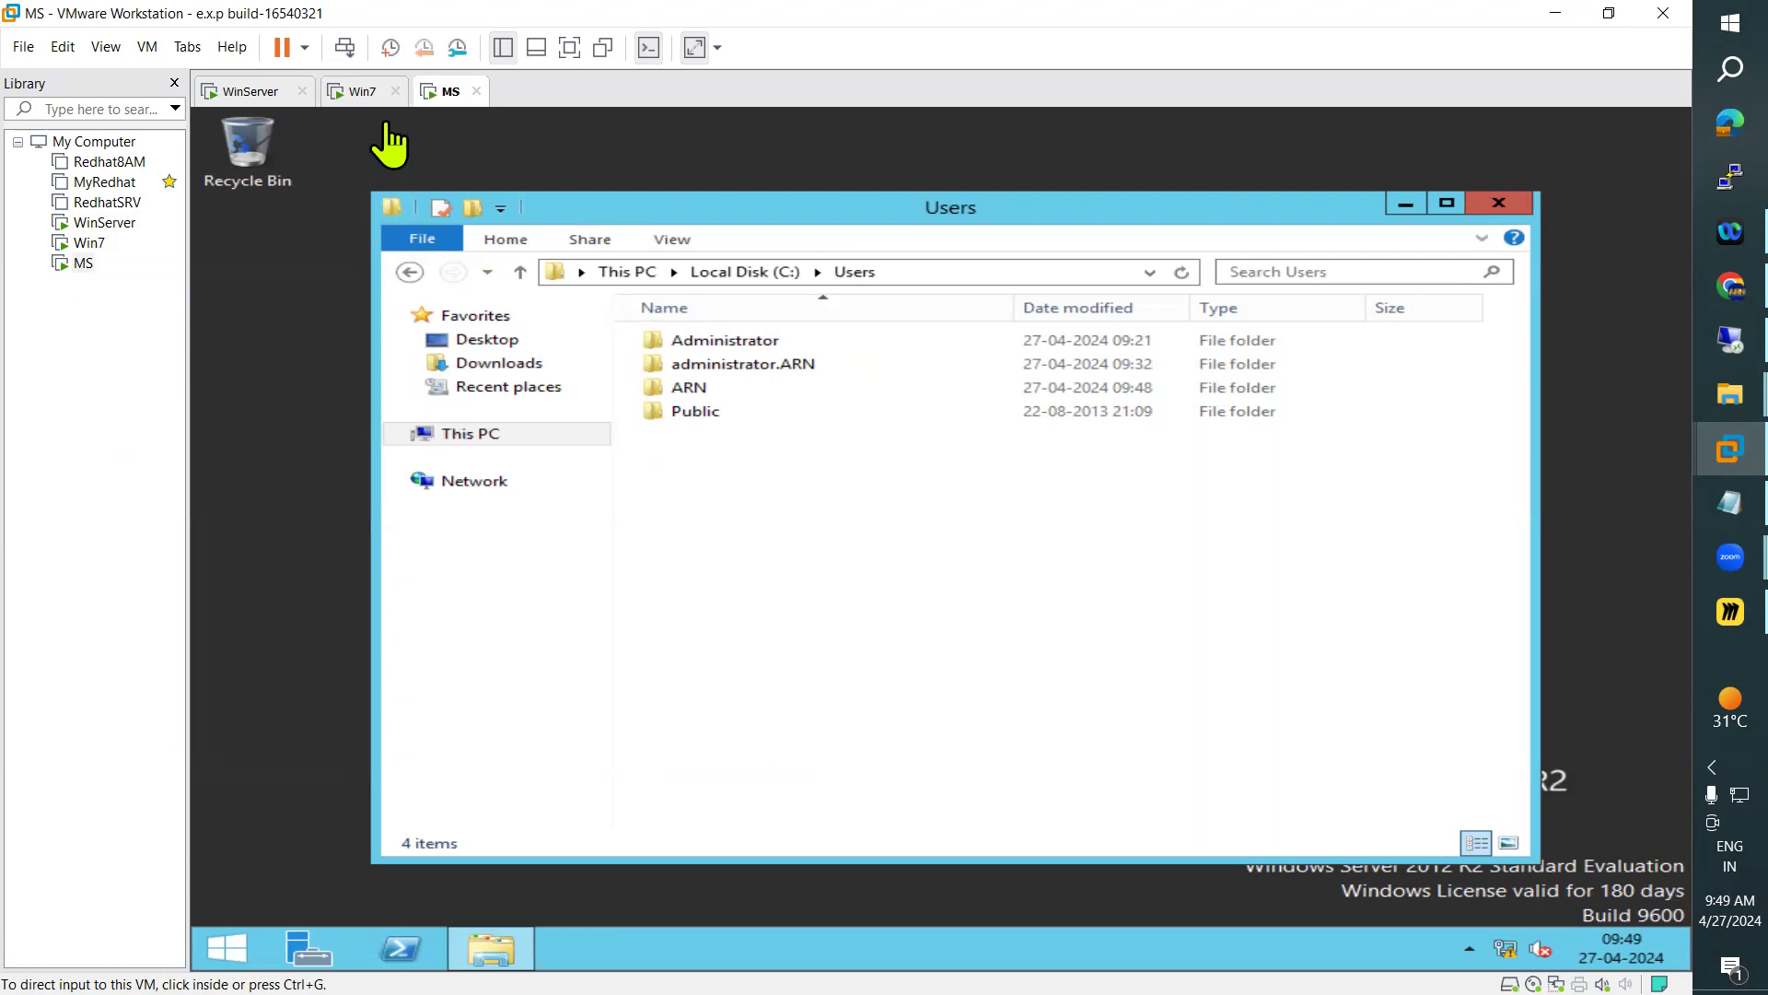
{"action": "left_click", "coordinate": [366, 95]}
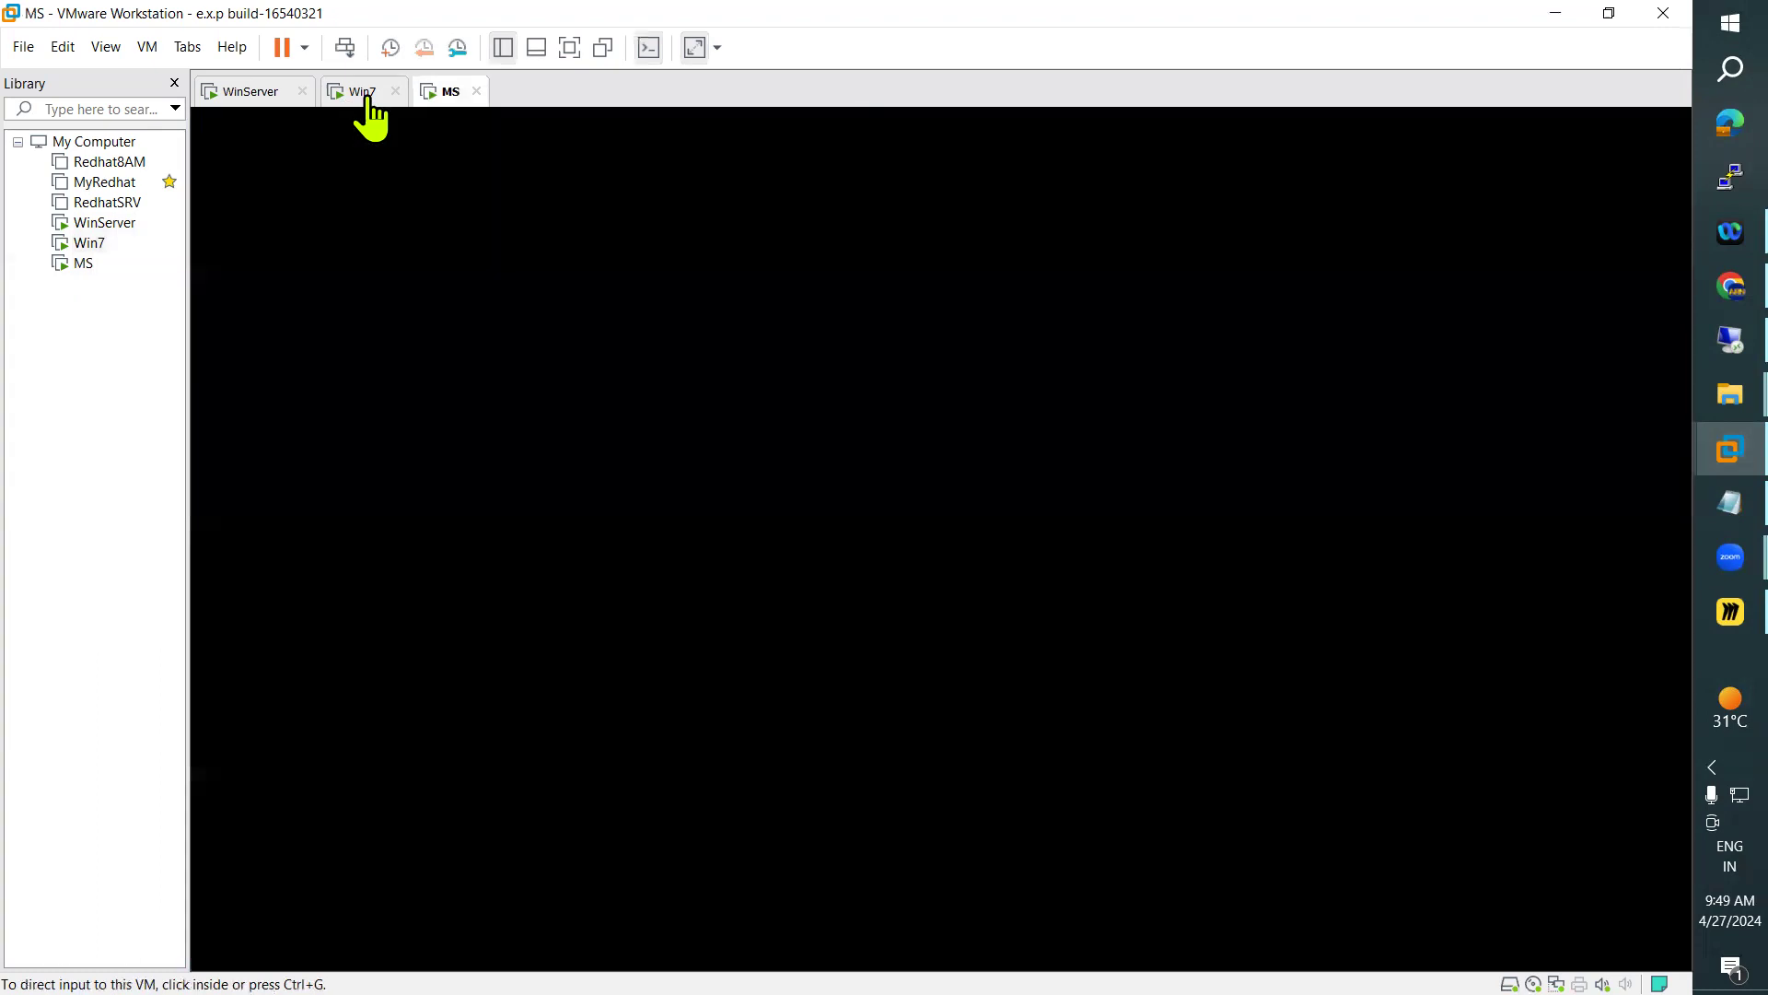
Return to WinServer and compare the Domain Controllers container with the Computers container in ARN.COM
{"action": "left_click", "coordinate": [269, 96]}
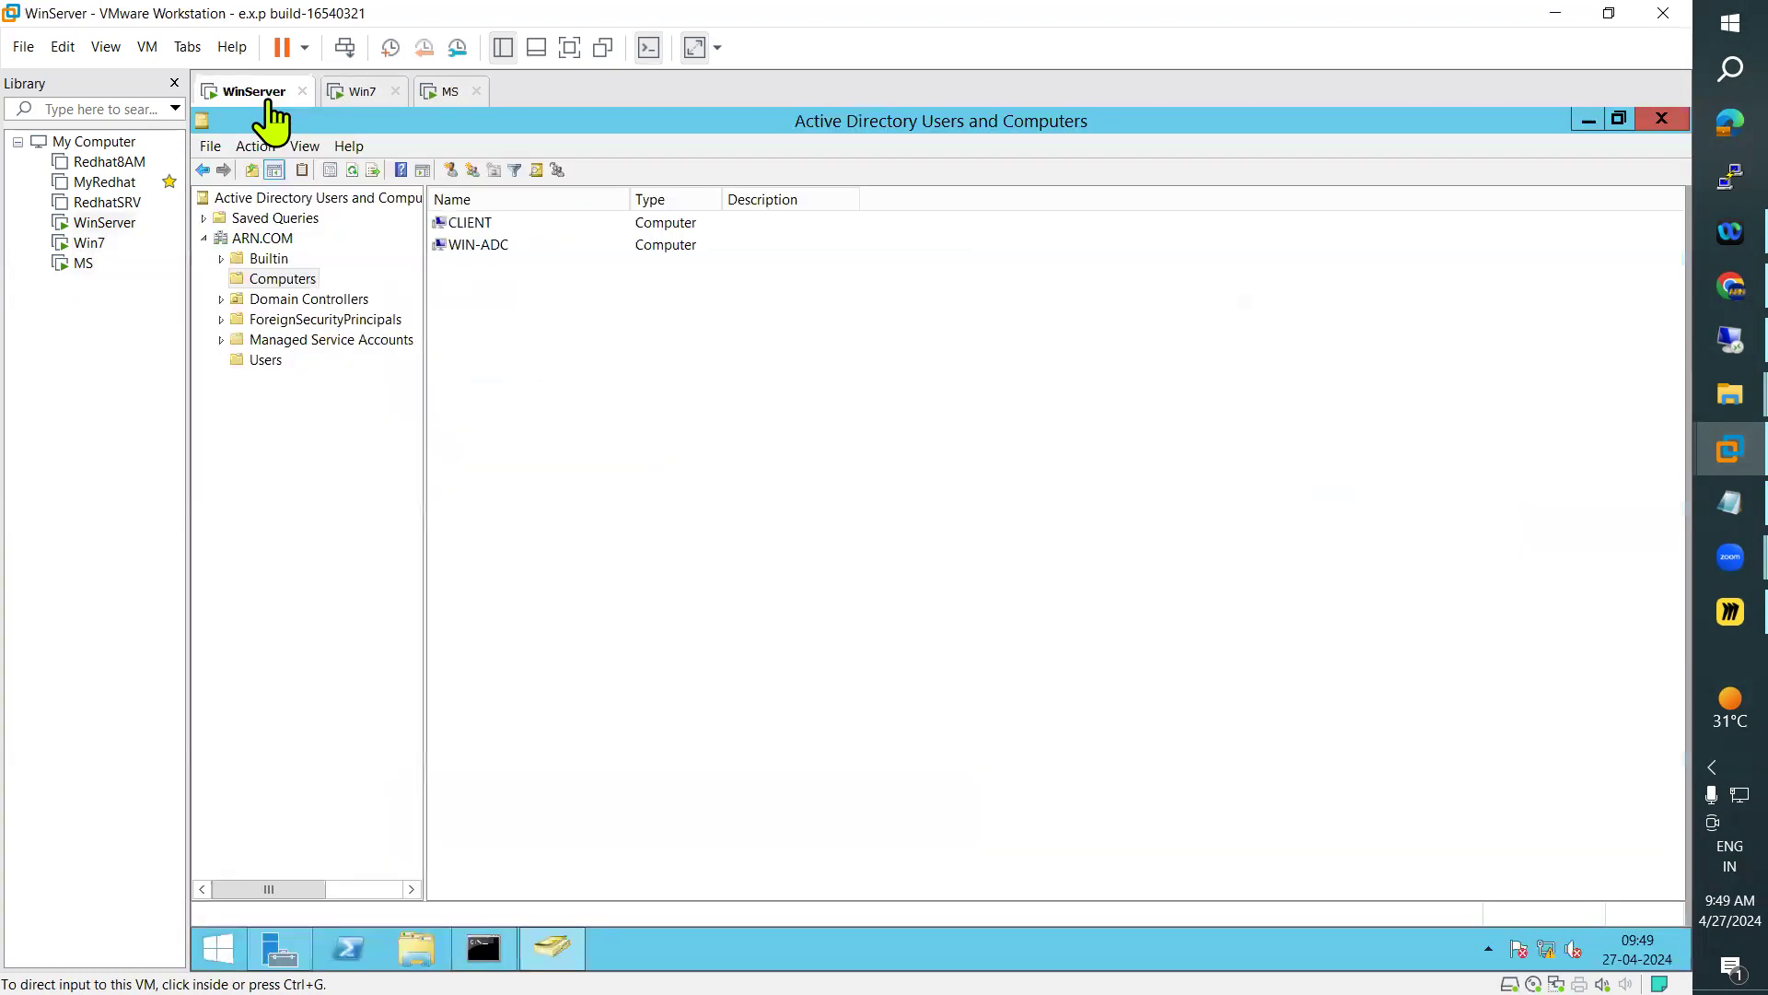
{"action": "left_click", "coordinate": [290, 302]}
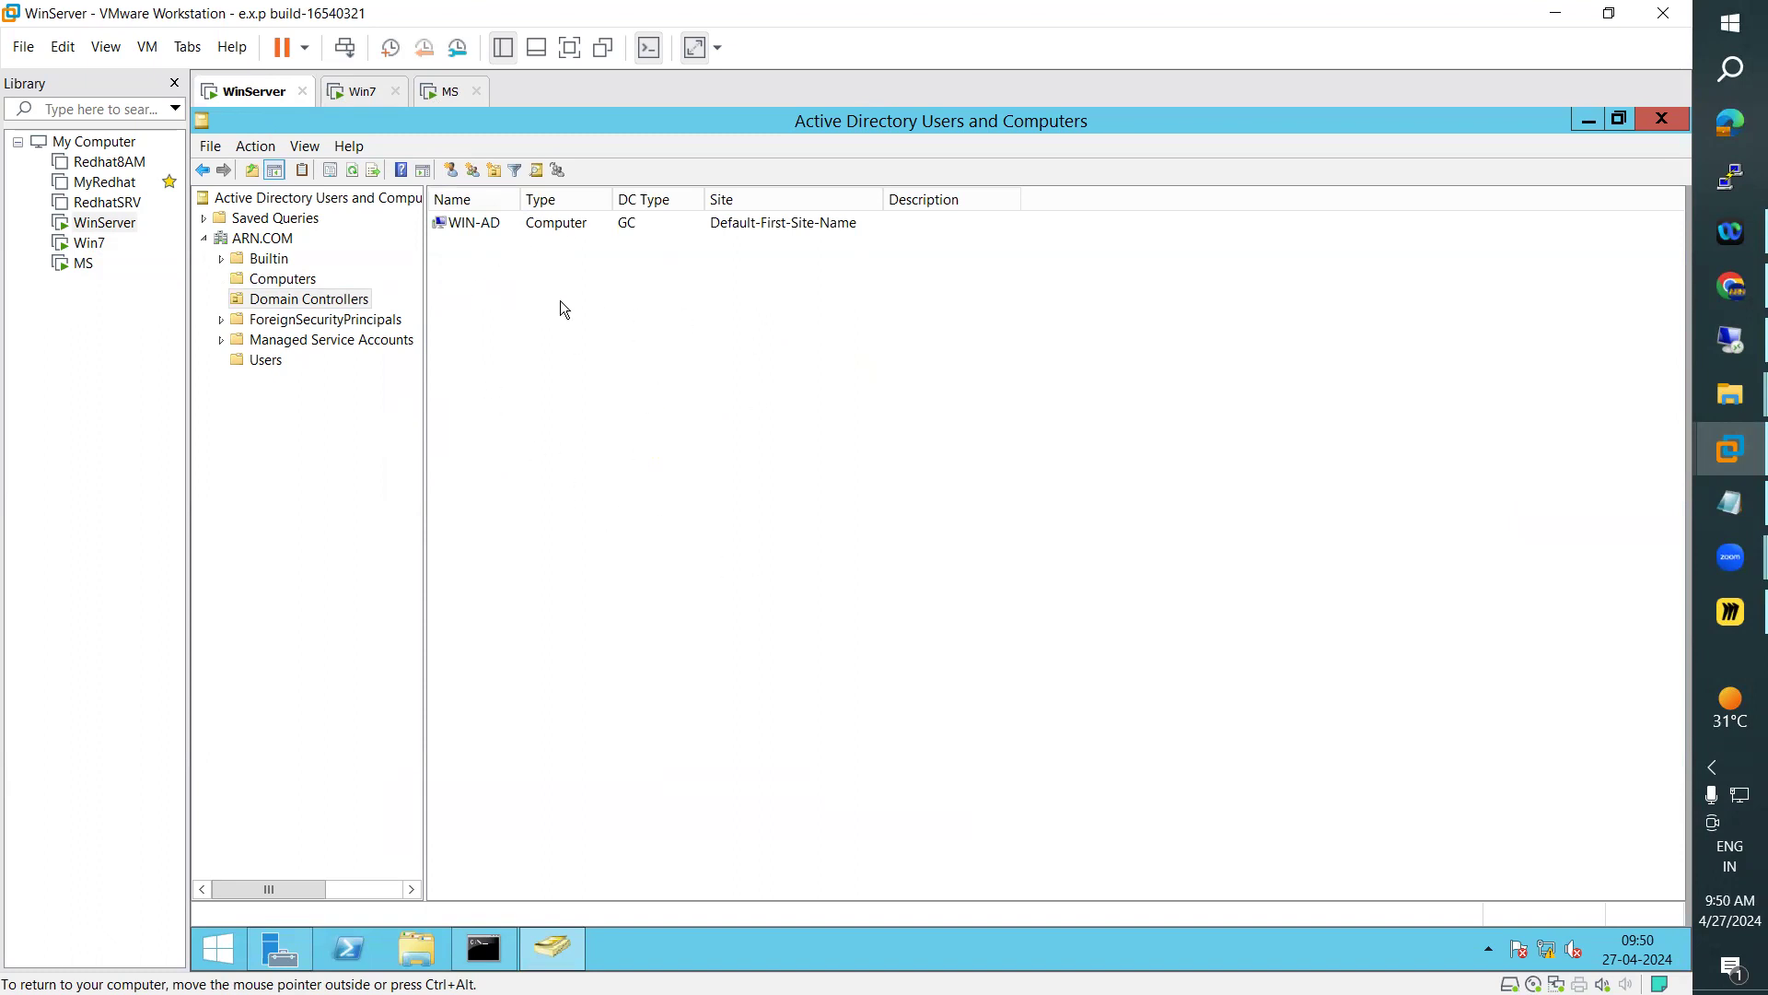
{"action": "left_click", "coordinate": [287, 280]}
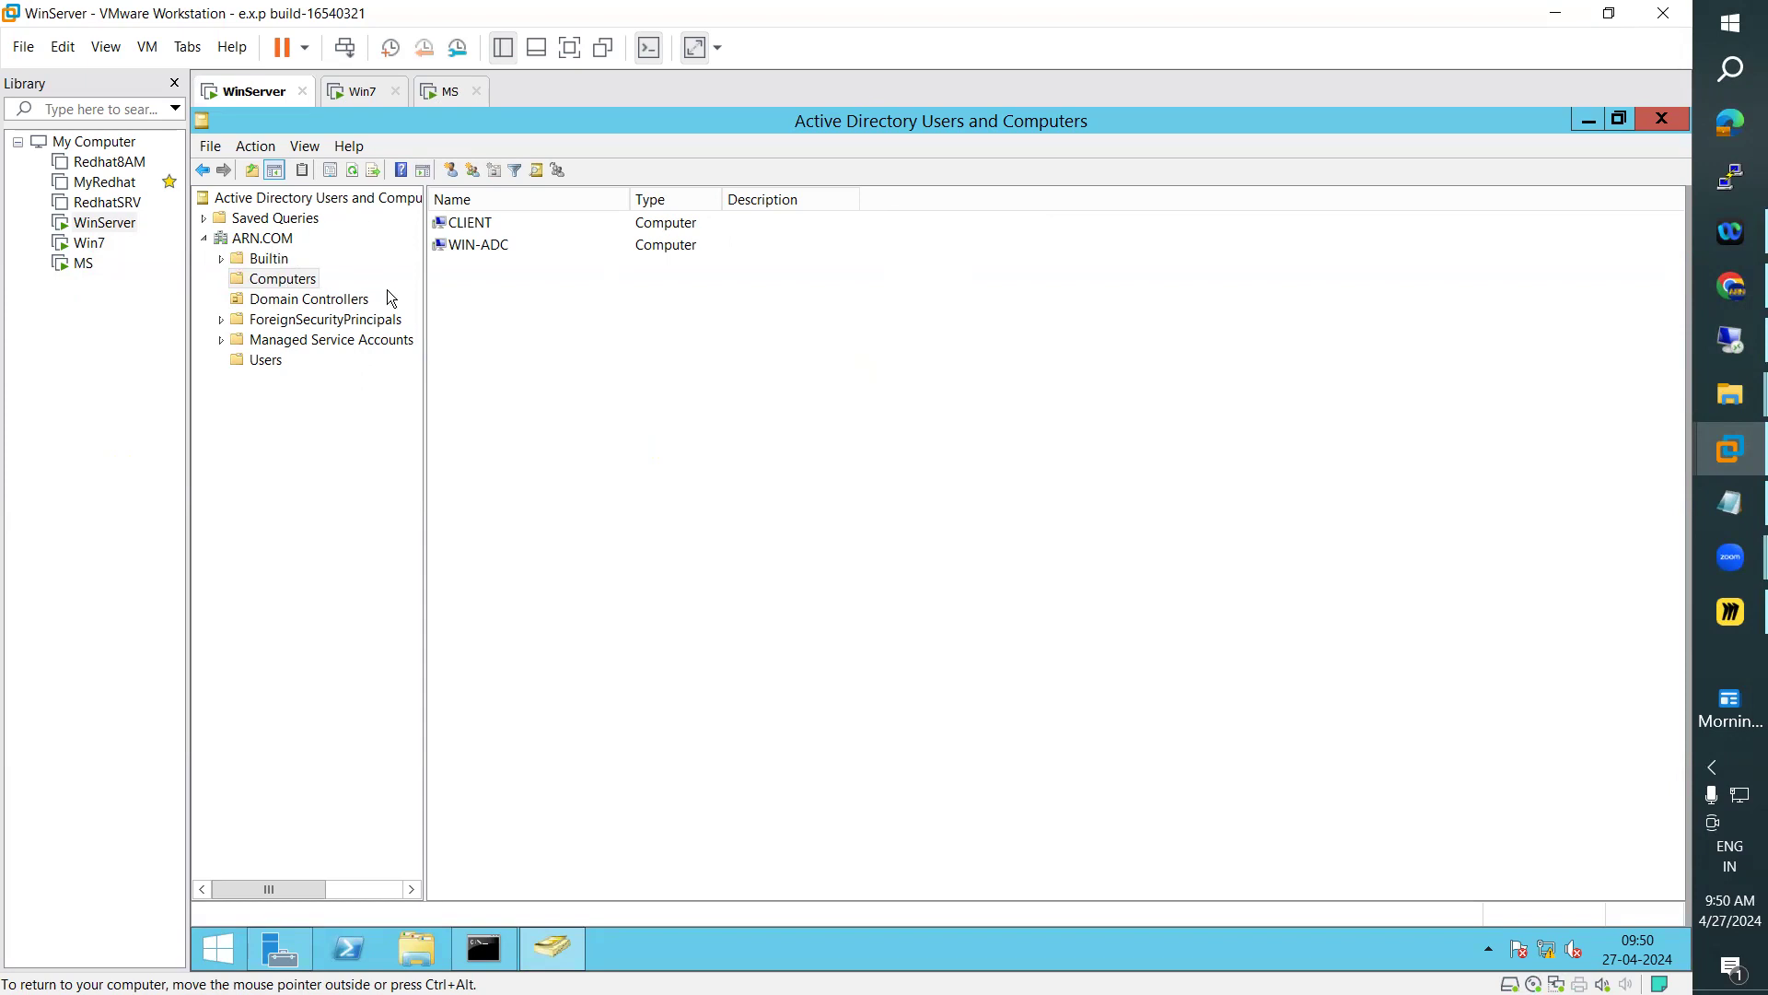
{"action": "left_click", "coordinate": [289, 300]}
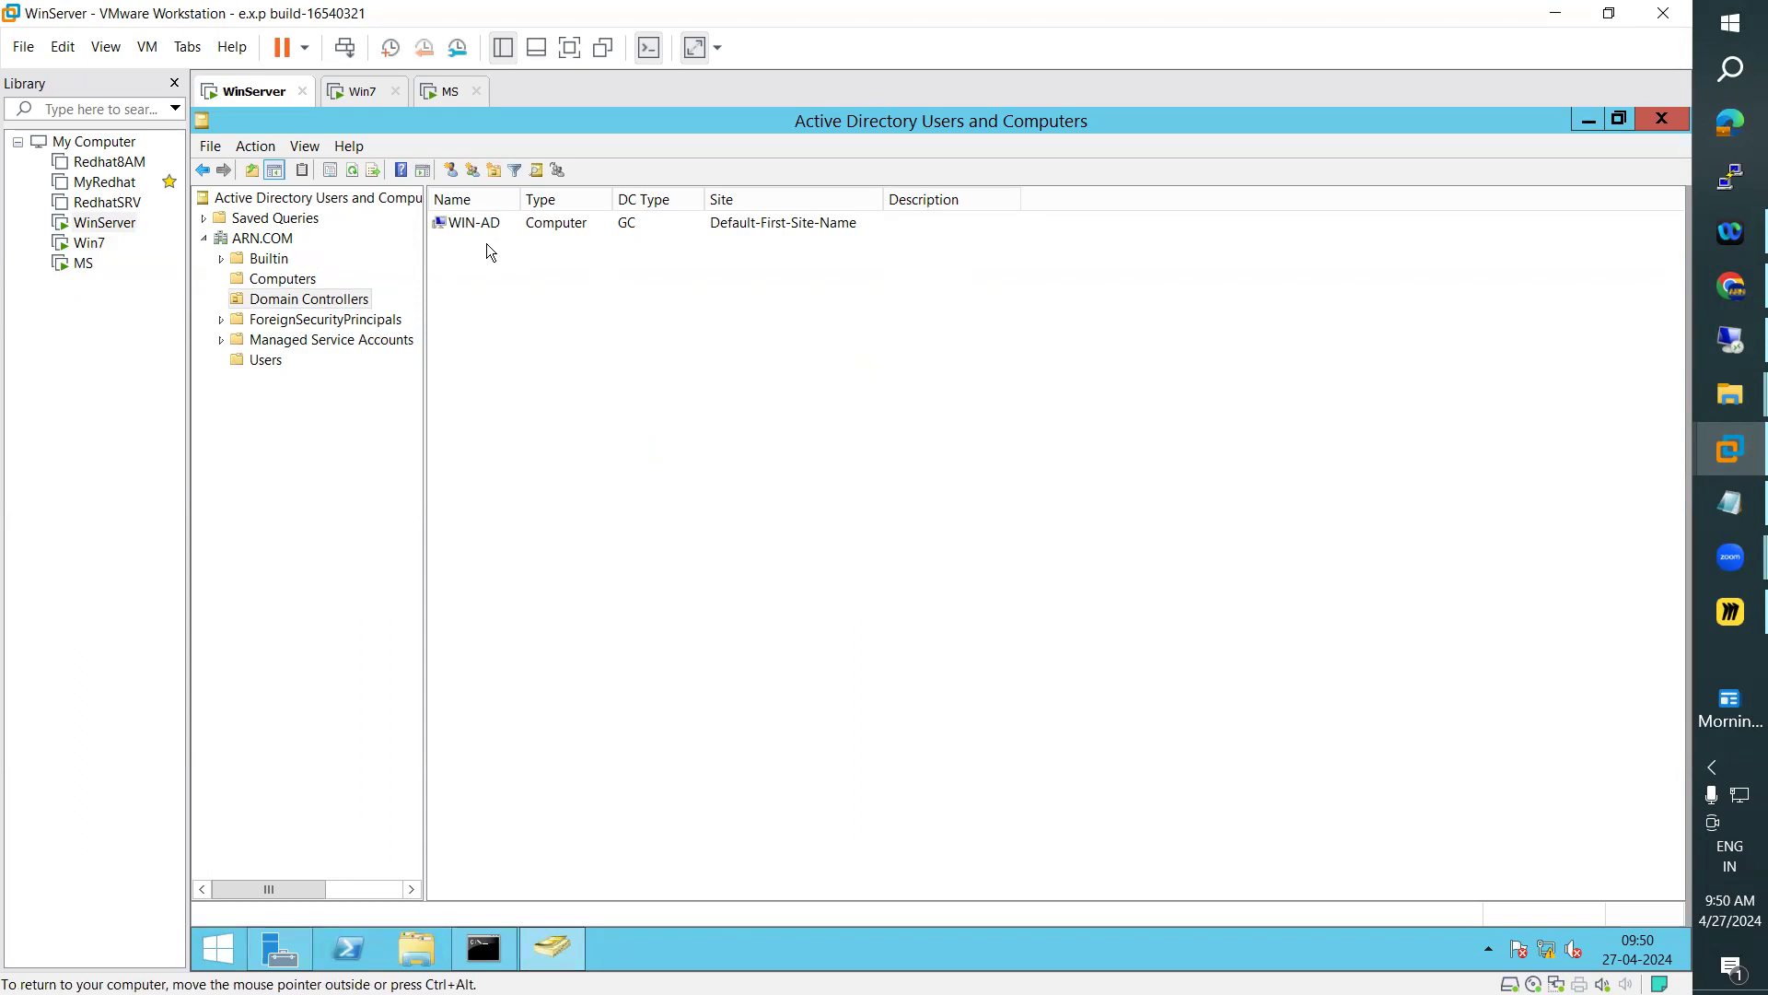
Switch to the Notepad lesson notes and highlight the What is AD DS Logon Process? section from its heading through point 6
{"action": "left_click", "coordinate": [1731, 502]}
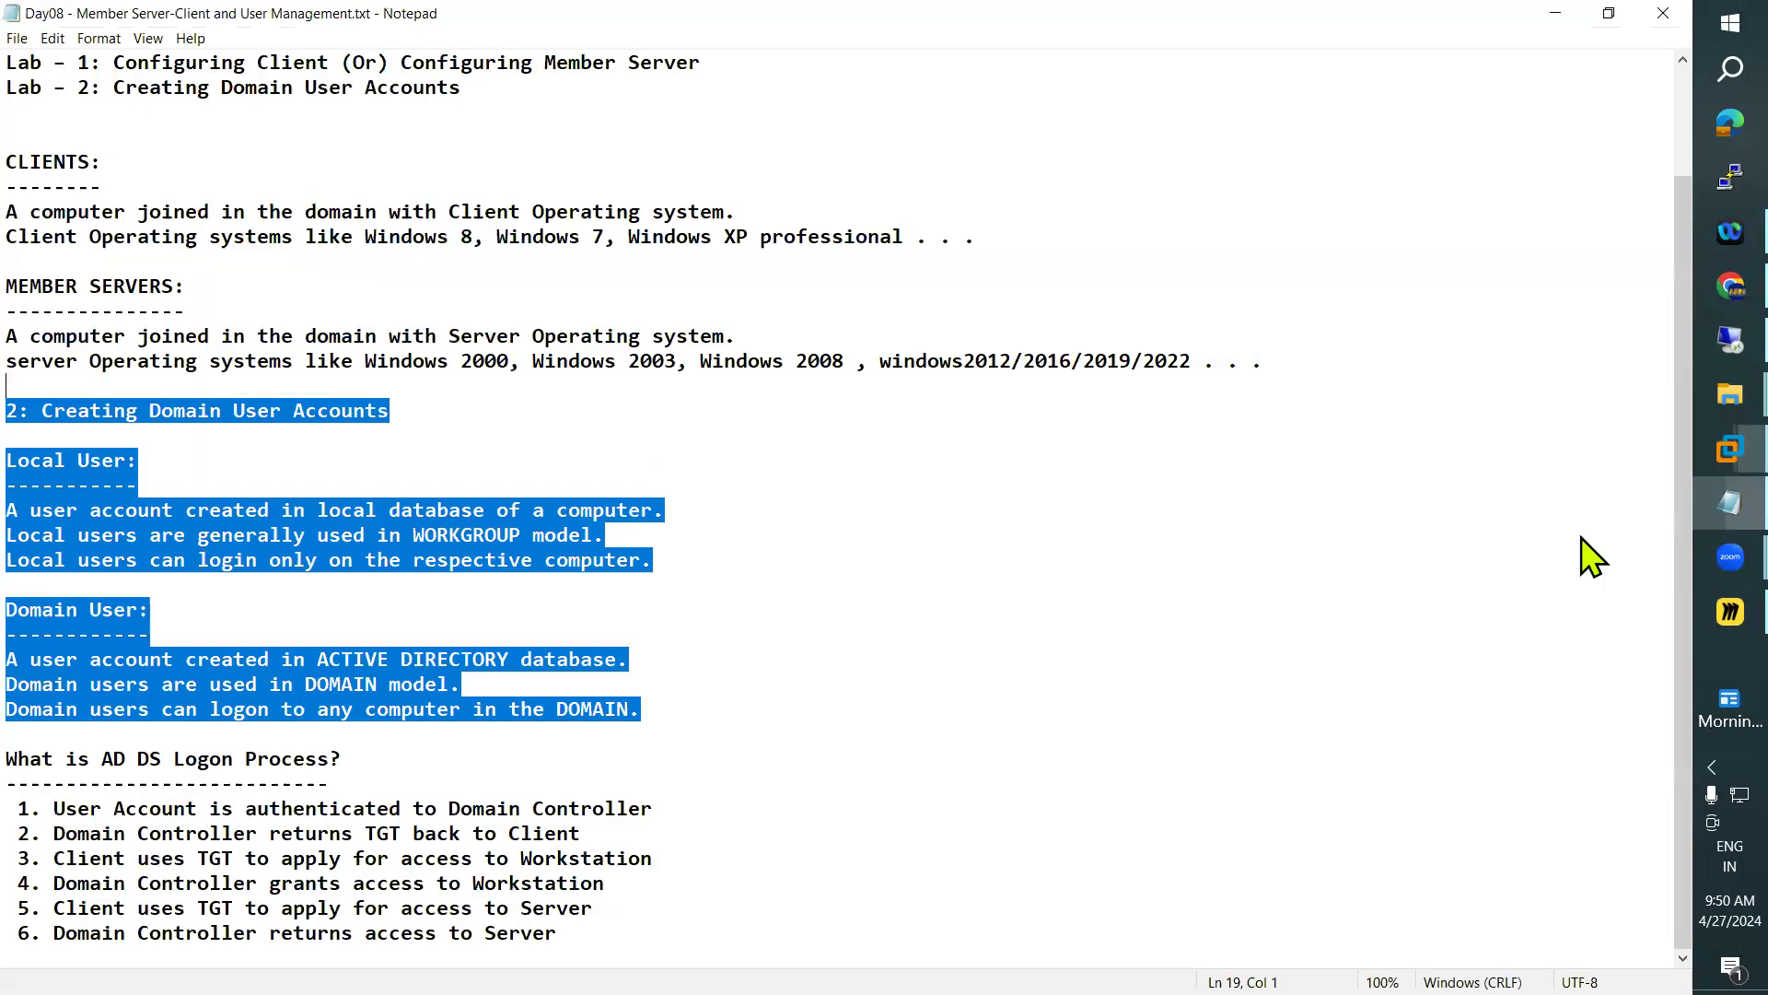
{"action": "left_click", "coordinate": [608, 923]}
{"action": "left_click_drag", "start_coordinate": [608, 913], "coordinate": [36, 757]}
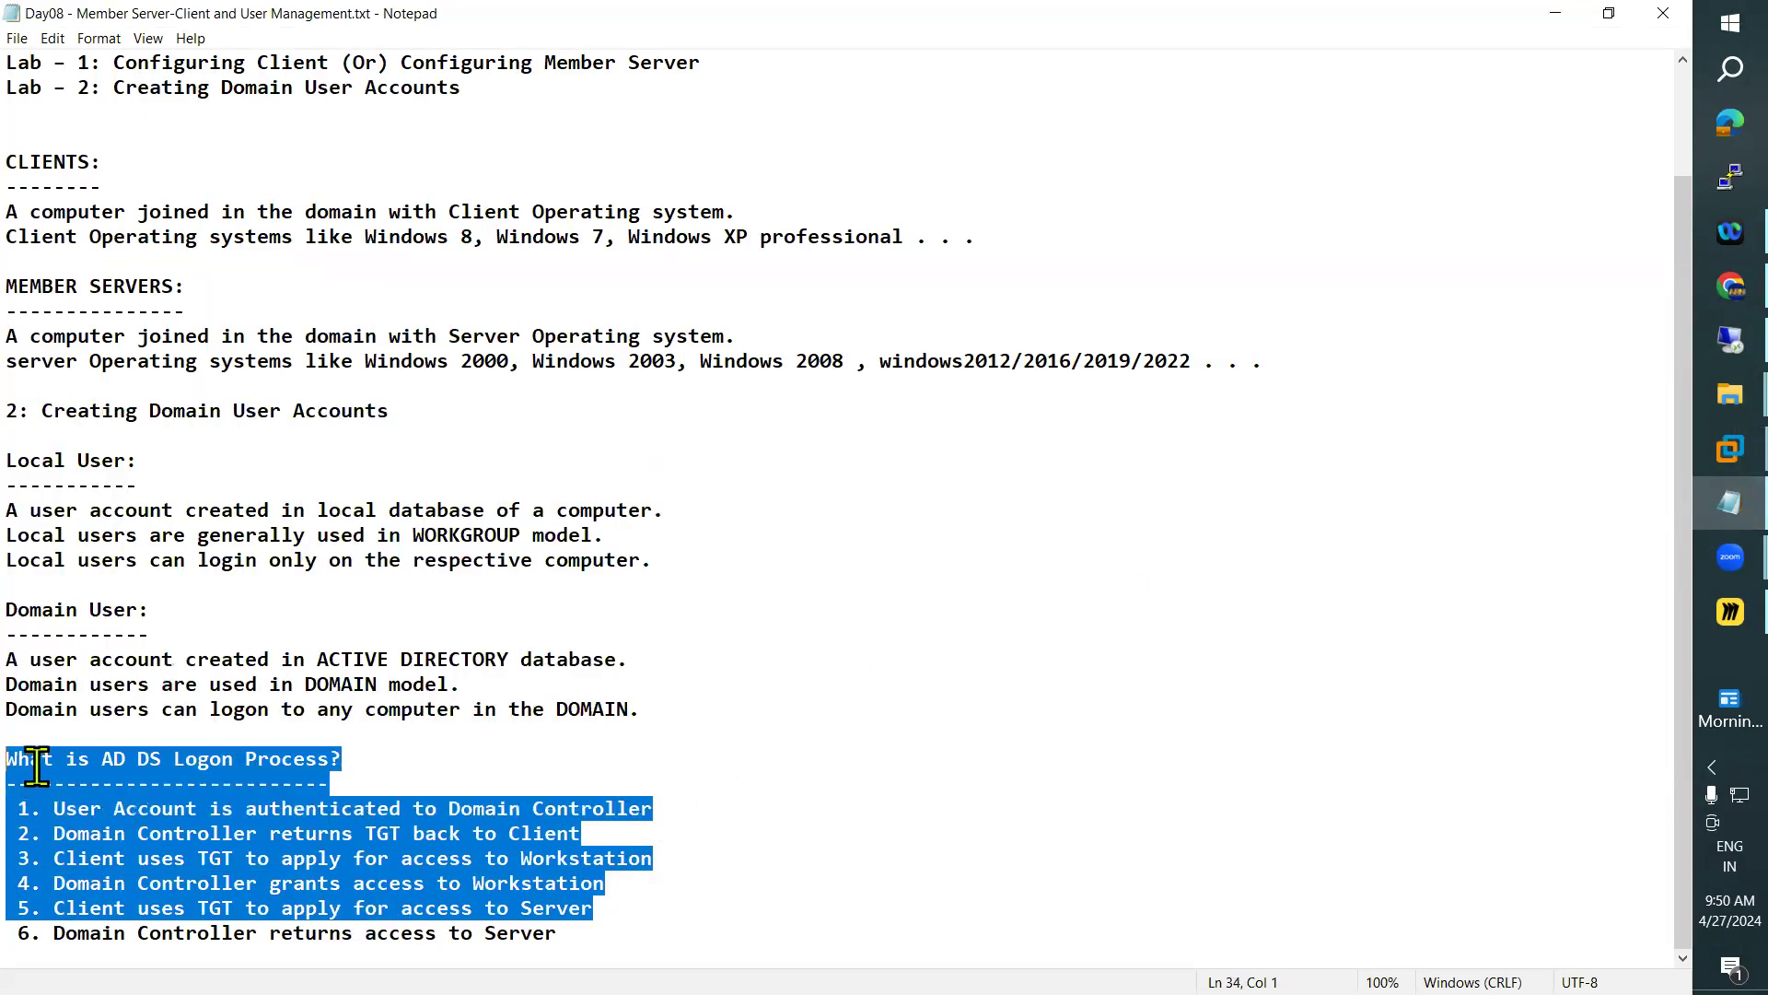
{"action": "left_click", "coordinate": [622, 926]}
{"action": "left_click_drag", "start_coordinate": [623, 926], "coordinate": [31, 754]}
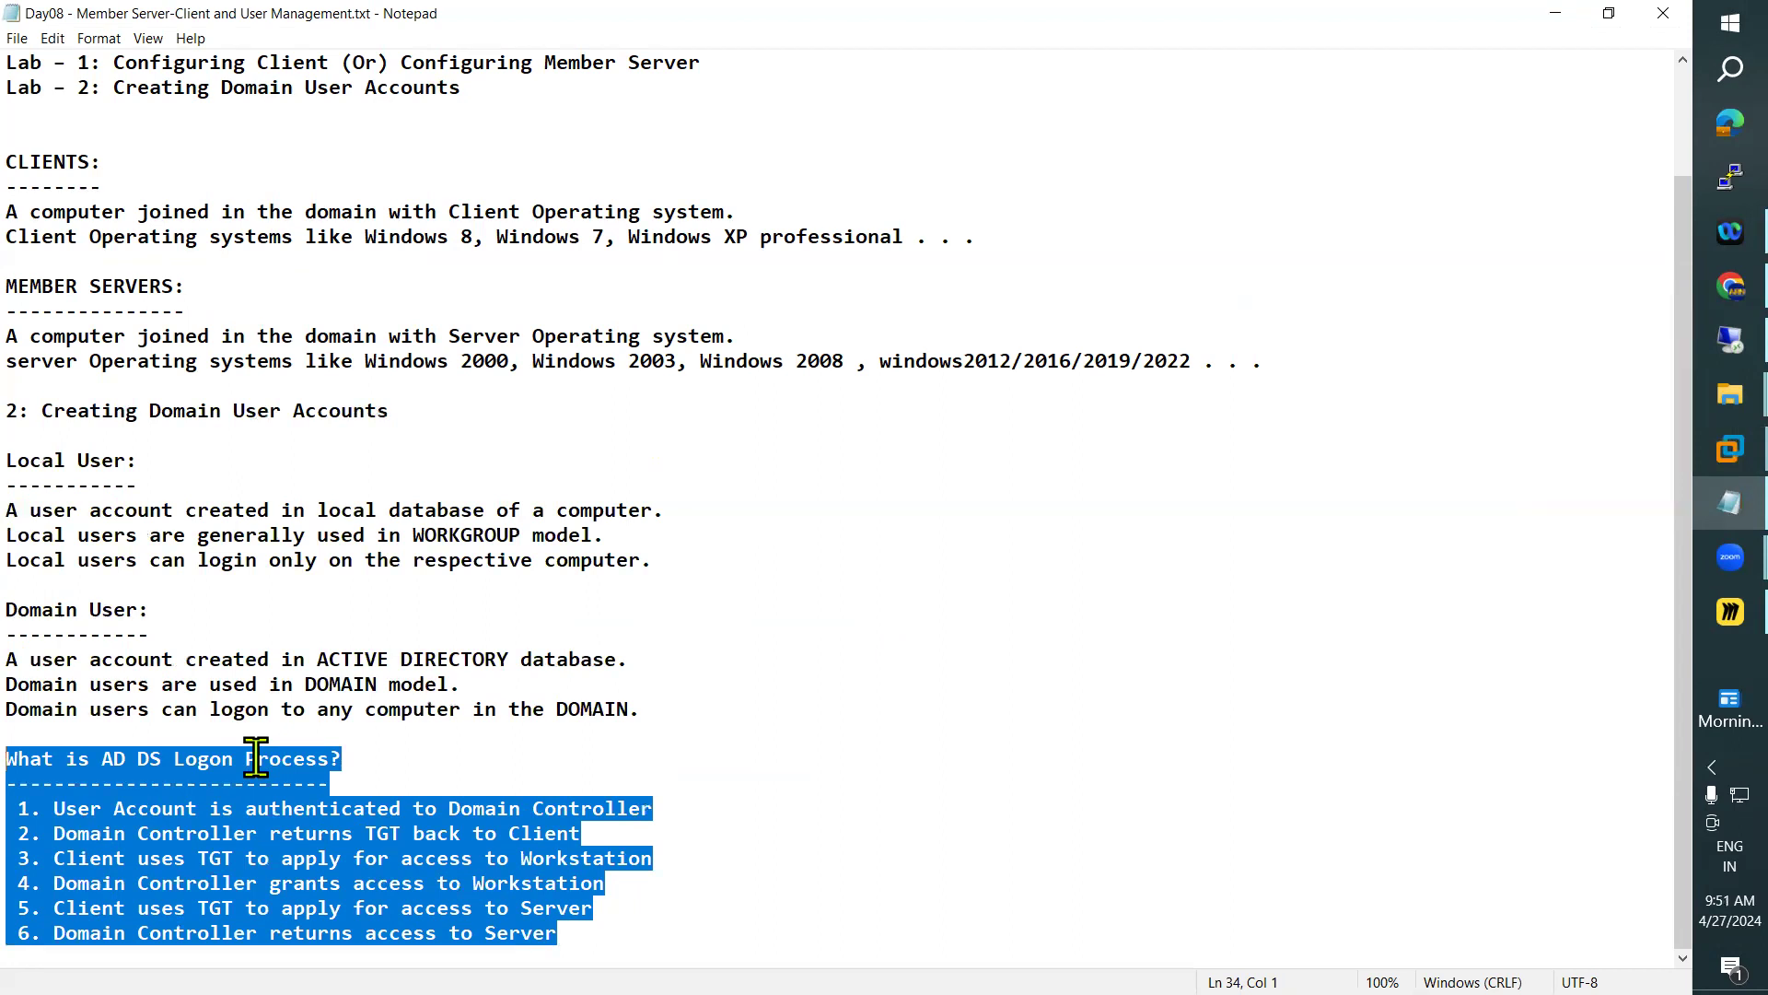
{"action": "scroll", "coordinate": [566, 697], "scroll_direction": "up", "scroll_amount": 2}
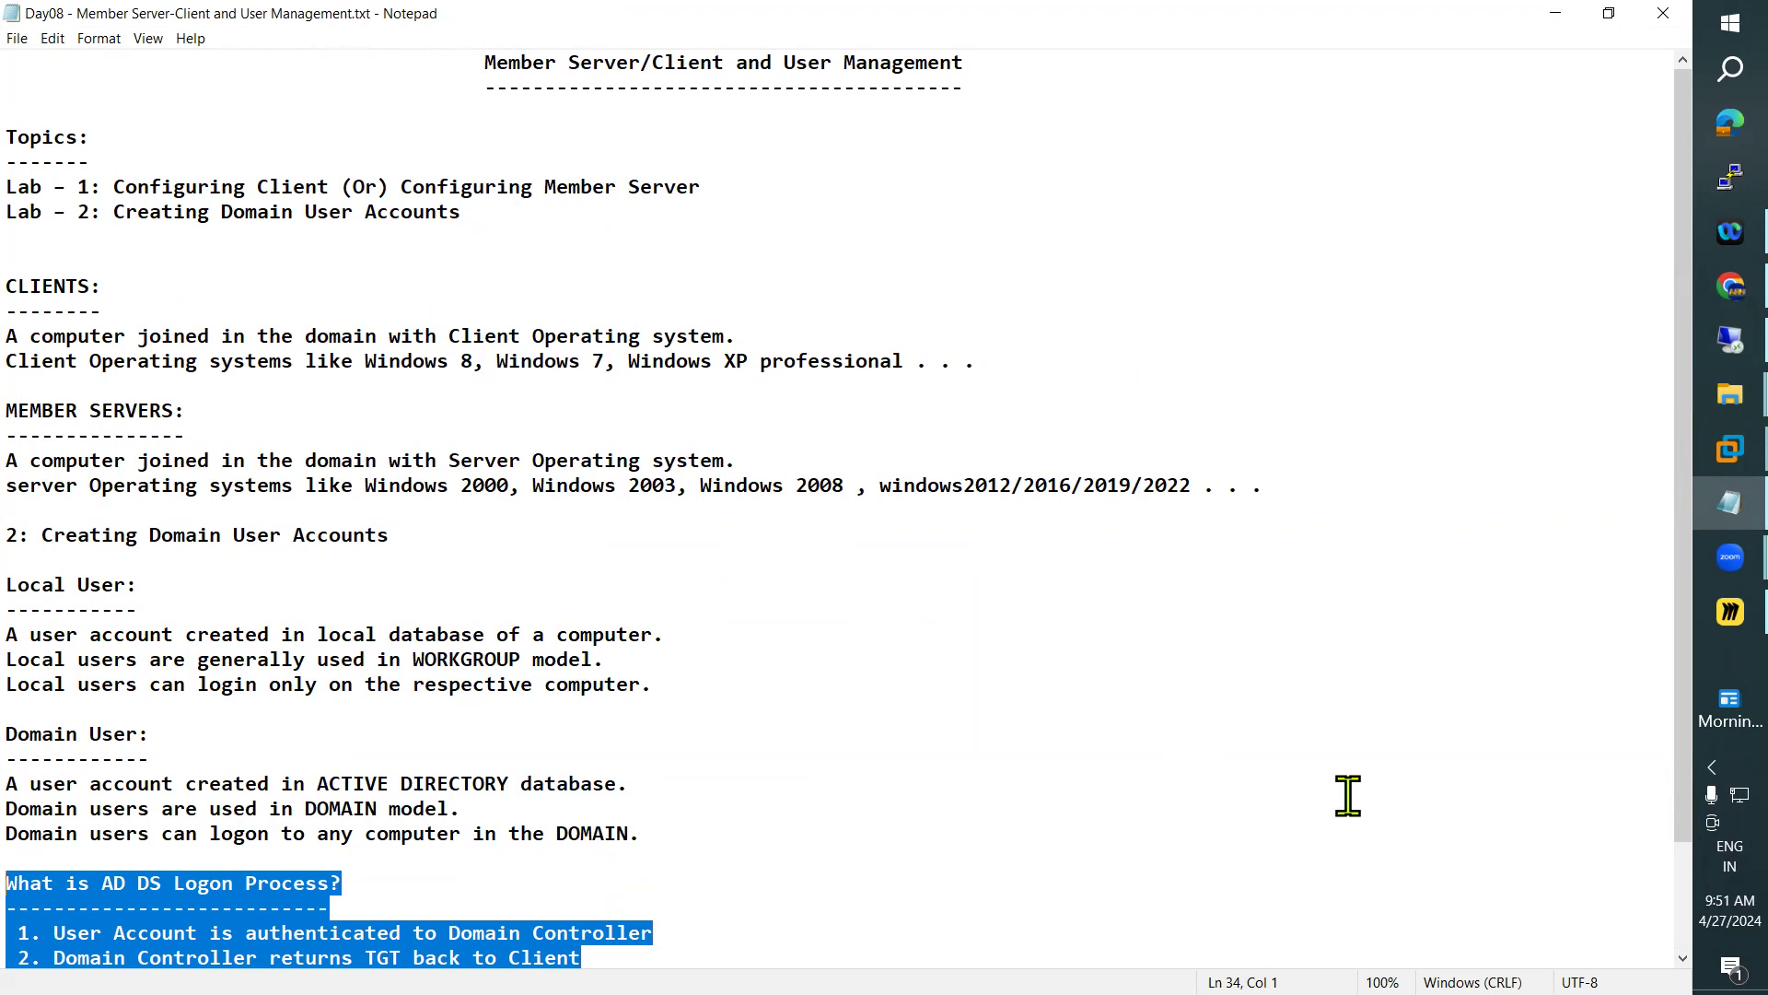
{"action": "scroll", "coordinate": [1333, 782], "scroll_direction": "down", "scroll_amount": 2}
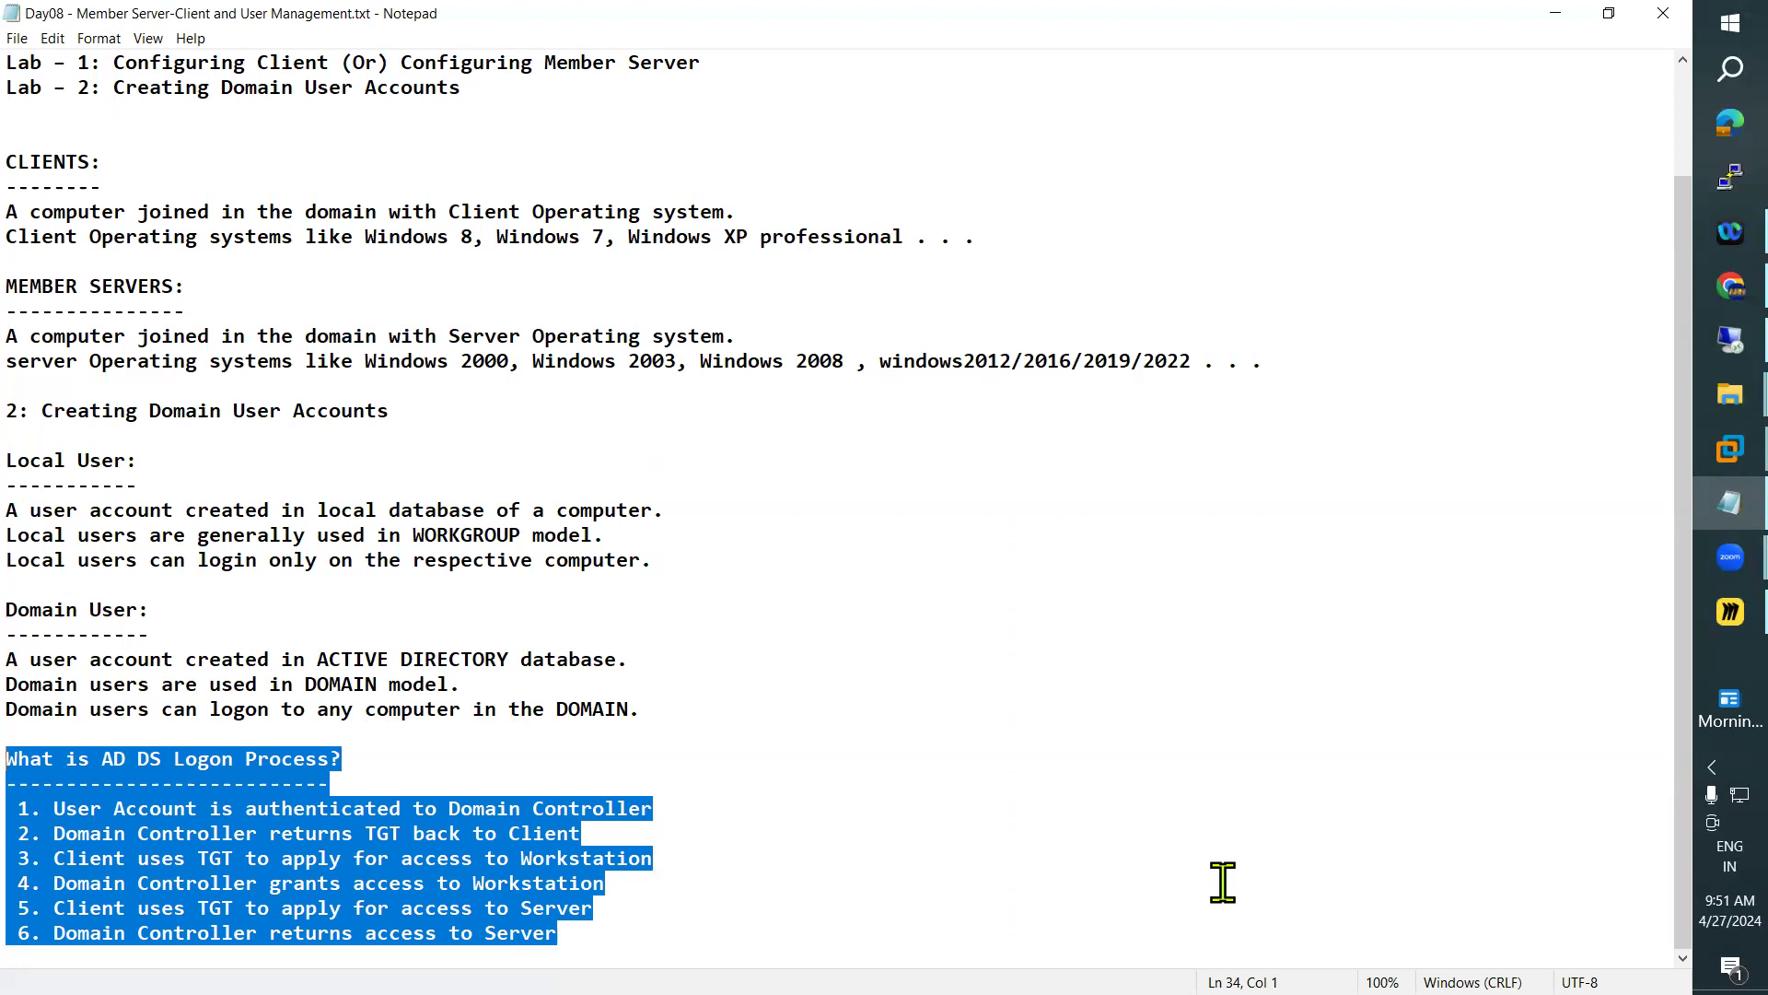
{"action": "left_click", "coordinate": [1363, 756]}
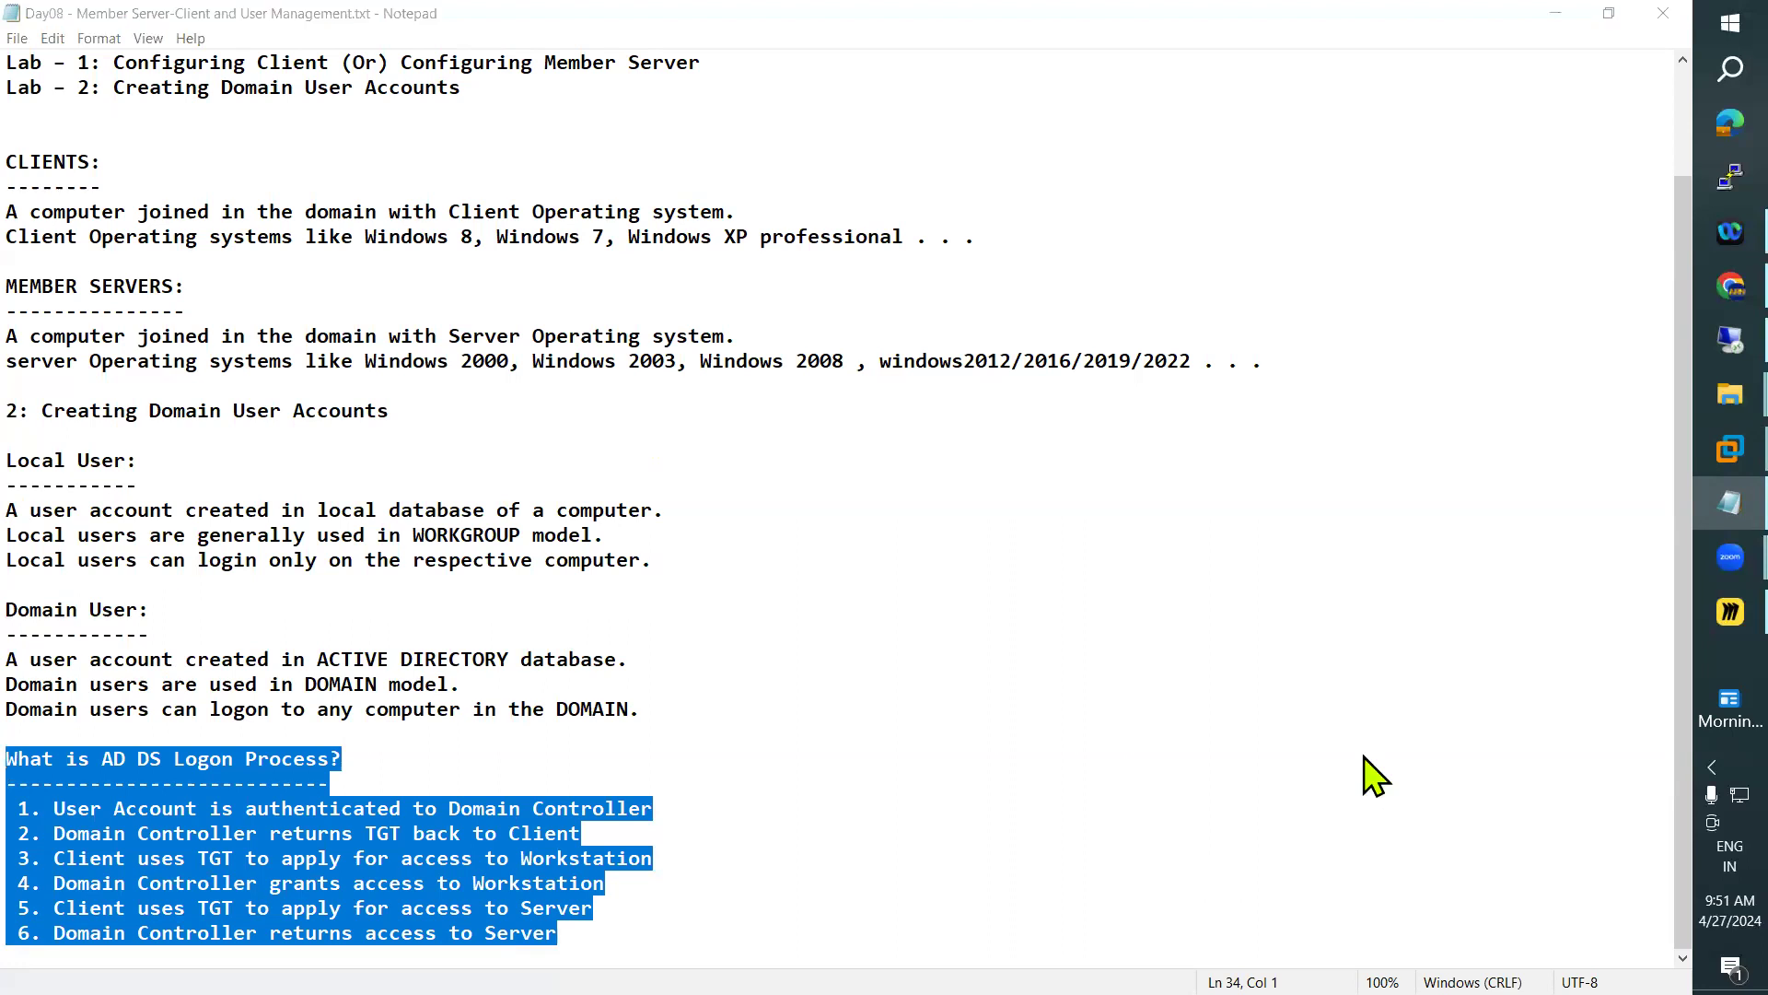